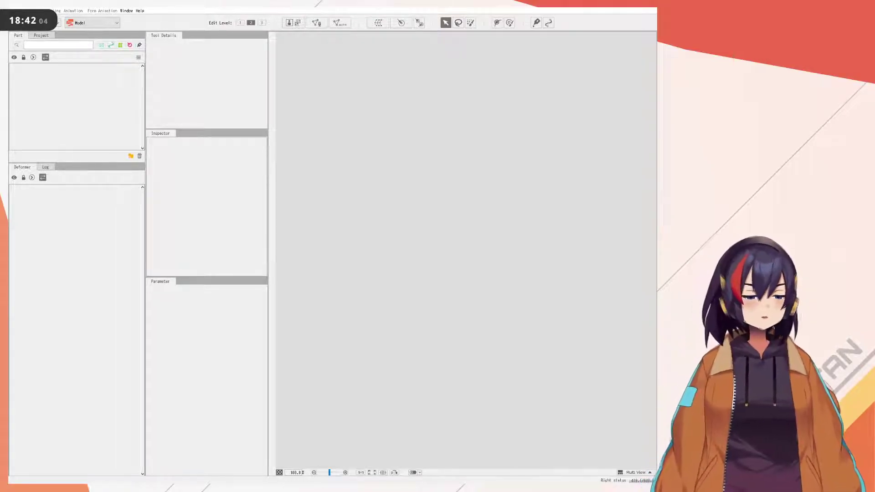
- Open the recently used model file JDonte_Model.cmo3
click(14, 10)
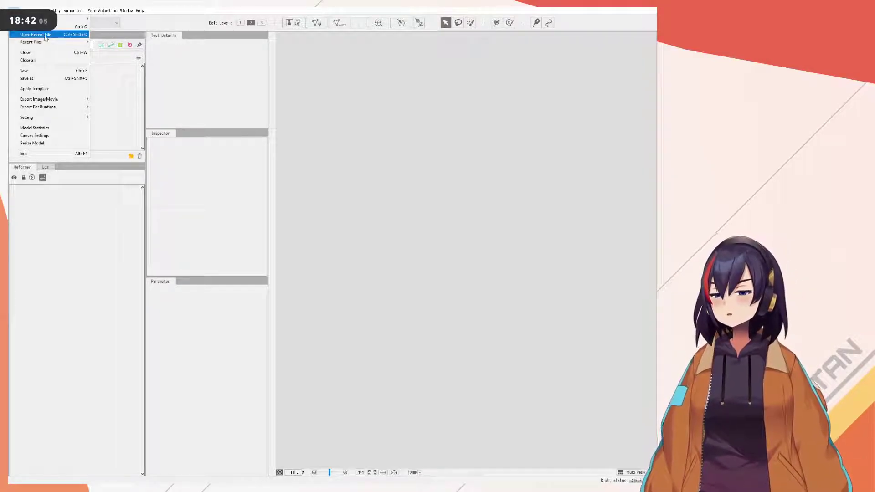
mouse_move(51, 43)
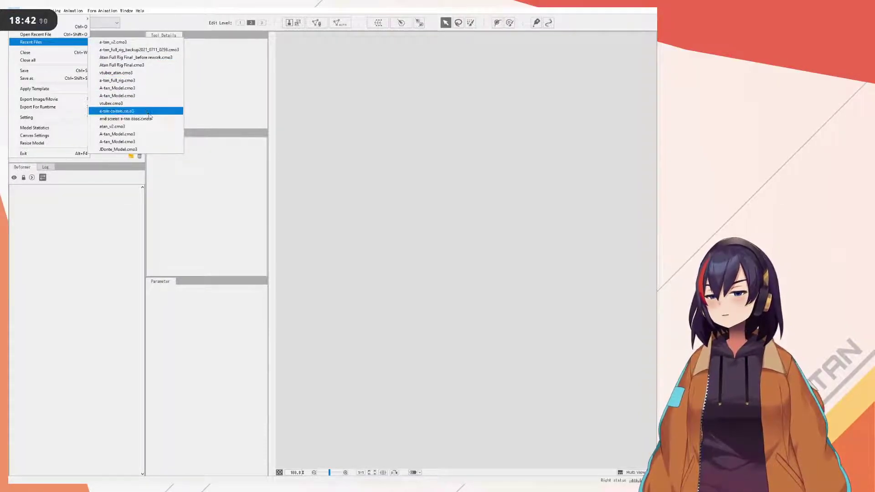
click(159, 151)
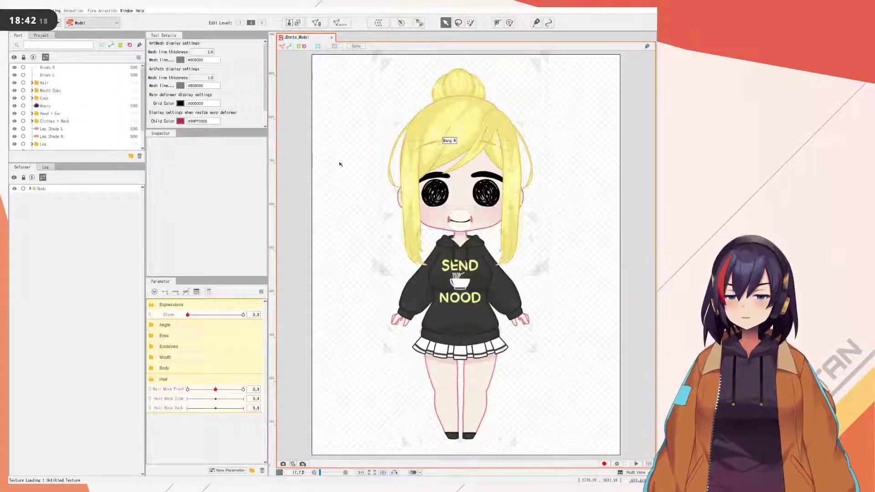
mouse_move(196, 315)
mouse_down()
mouse_move(241, 308)
mouse_move(41, 296)
mouse_up()
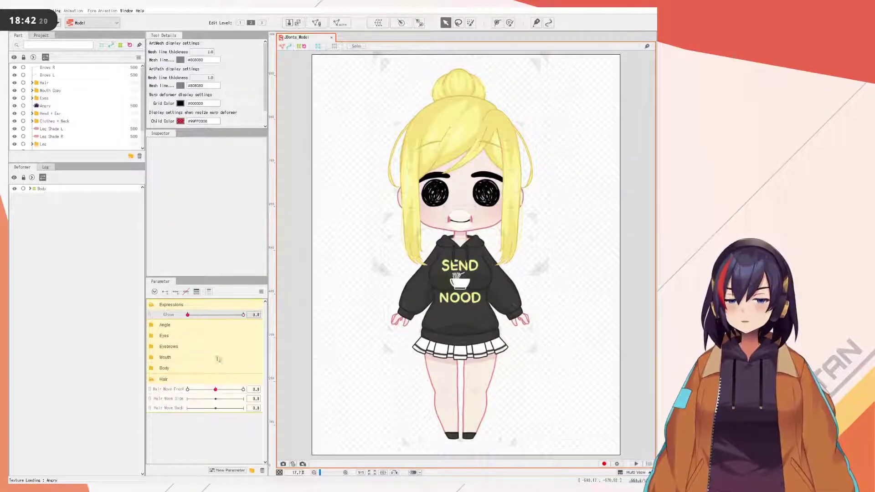
click(162, 326)
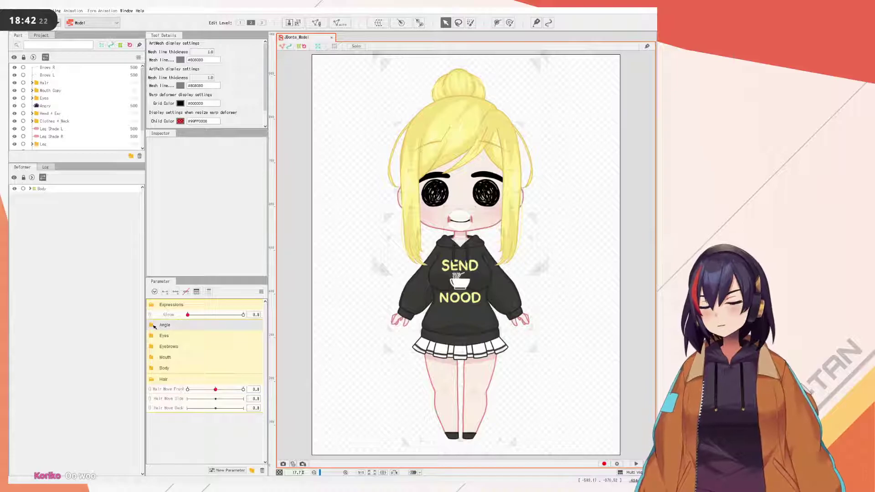
- Expand the Body, Head and Mouth deformers and select the Upper Lip warp deformer
click(29, 189)
scroll(492, 193, up, 2)
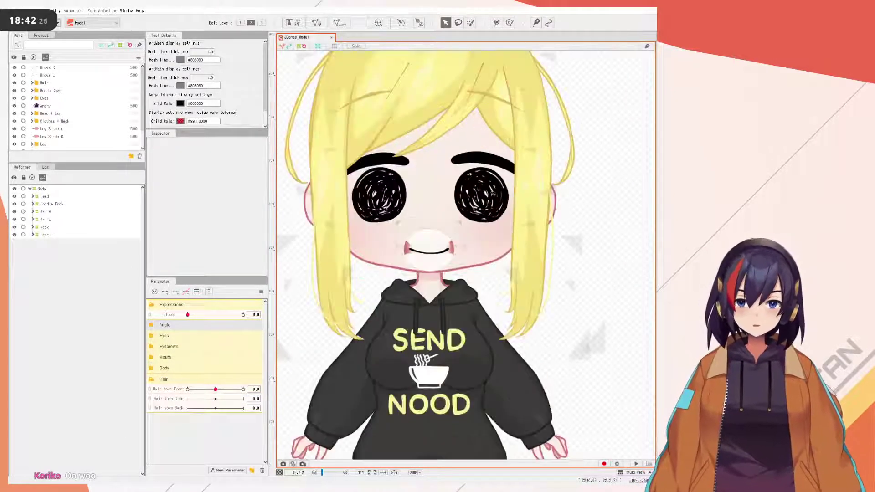
drag(488, 193, 520, 202)
scroll(488, 225, down, 1)
scroll(481, 237, up, 4)
drag(492, 290, 482, 279)
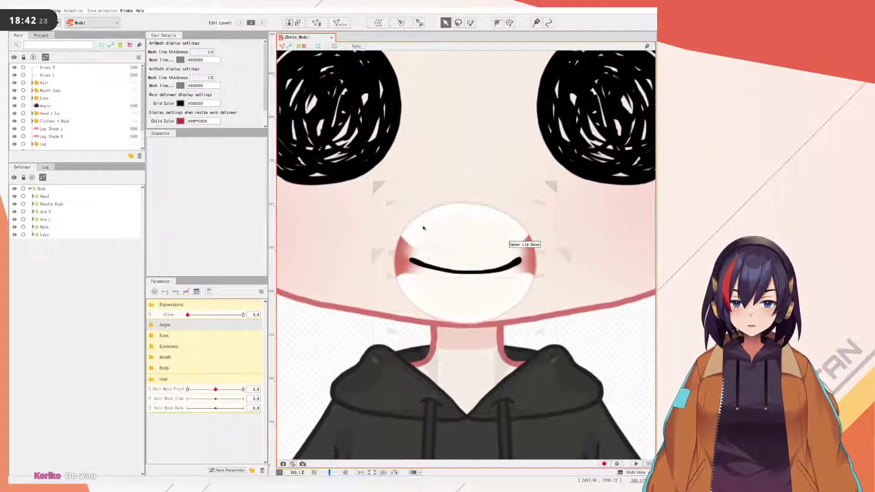
click(32, 197)
click(47, 220)
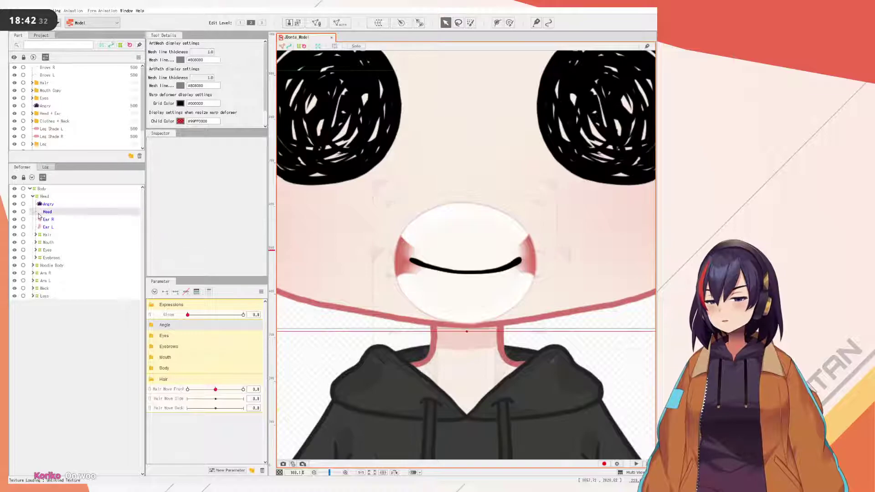
click(48, 227)
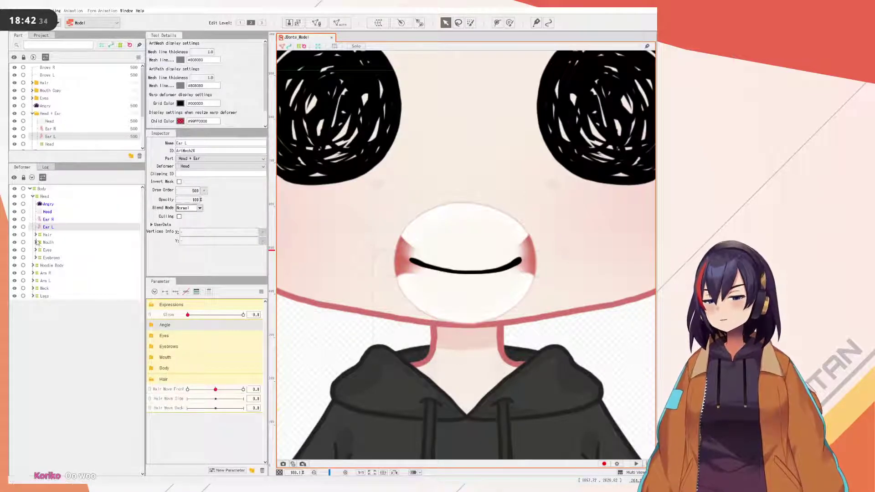
click(37, 243)
click(36, 242)
click(47, 250)
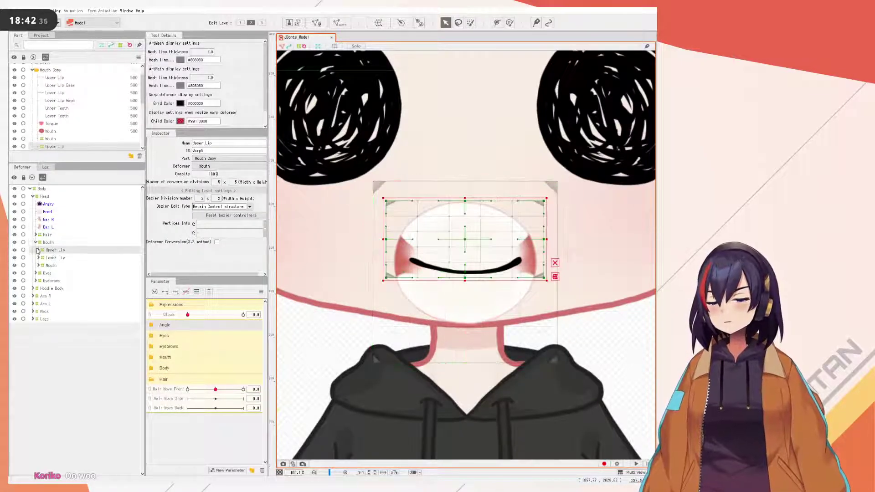
- Expand the Upper Lip deformer and try moving its Upper Lip line straight up, undoing the move
click(39, 250)
scroll(479, 254, down, 3)
click(62, 258)
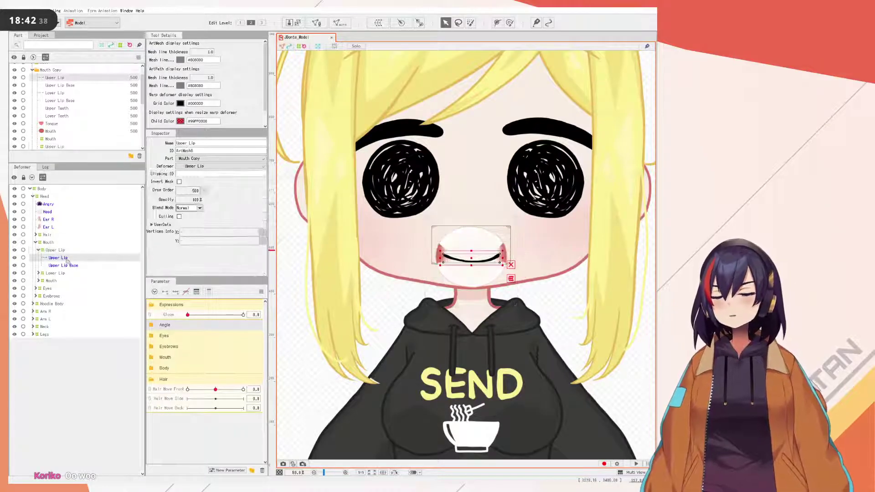
click(71, 266)
click(63, 260)
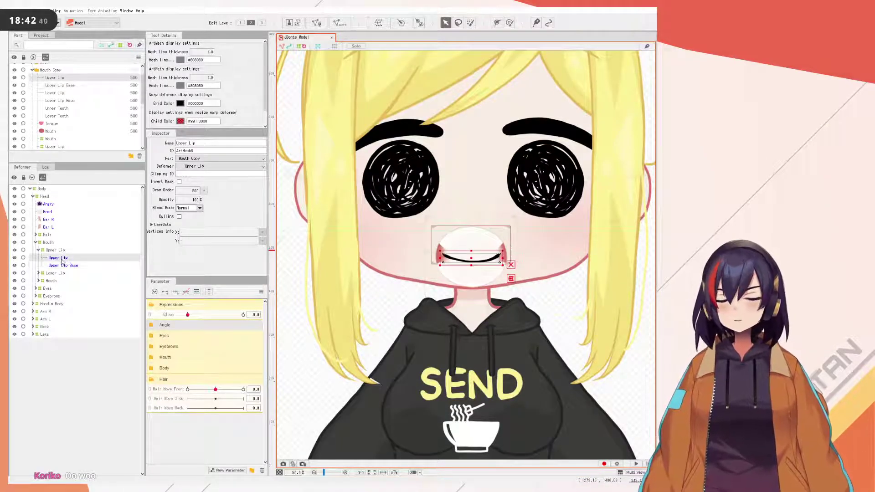
drag(473, 257, 473, 219)
key(ctrl+z)
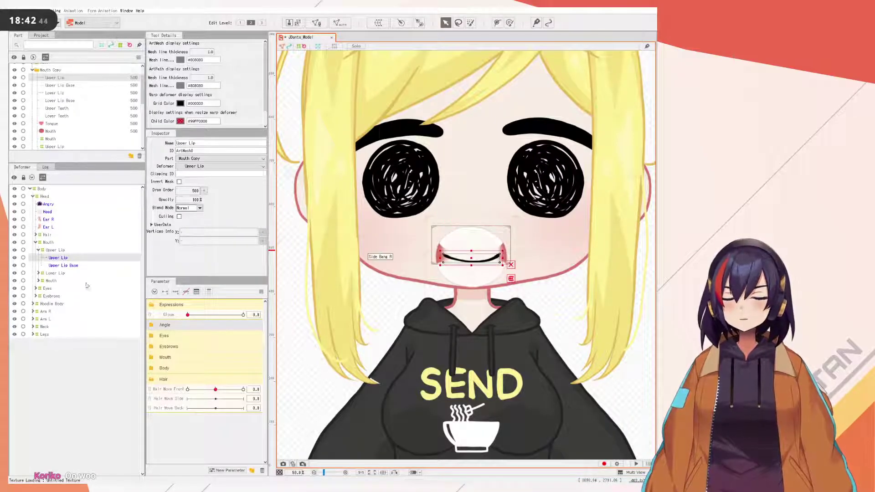
- Try shifting the Upper Lip Base mesh sideways over the mouth and undo the move
click(68, 266)
scroll(478, 268, up, 4)
drag(494, 272, 482, 280)
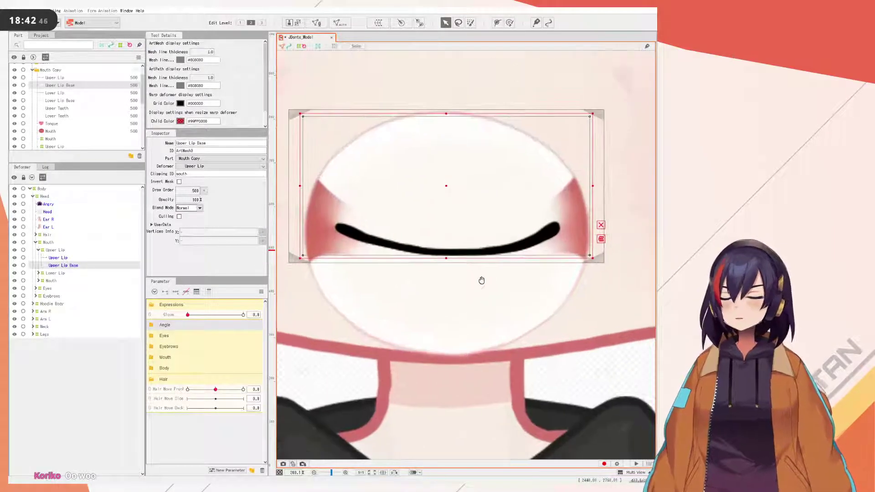
scroll(482, 281, down, 3)
drag(464, 234, 516, 236)
key(ctrl+z)
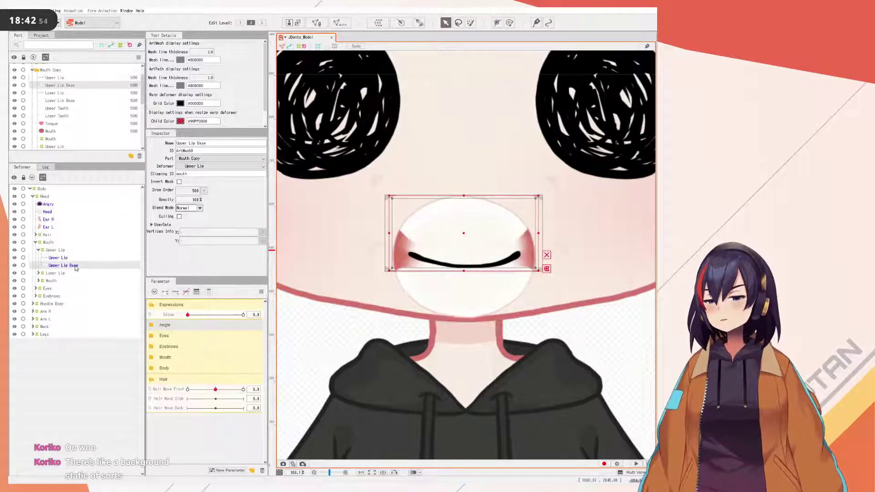
- Expand the inner Mouth deformer and examine its teeth and tongue meshes
click(51, 273)
click(38, 281)
click(67, 289)
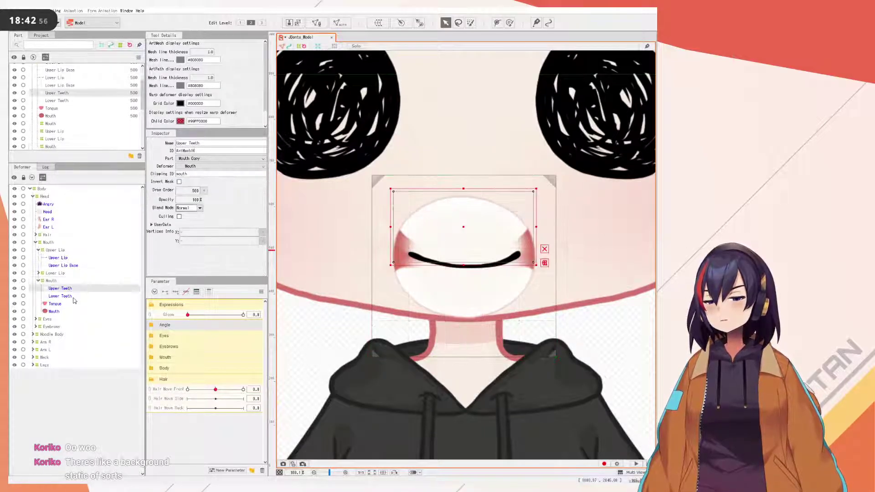
click(67, 296)
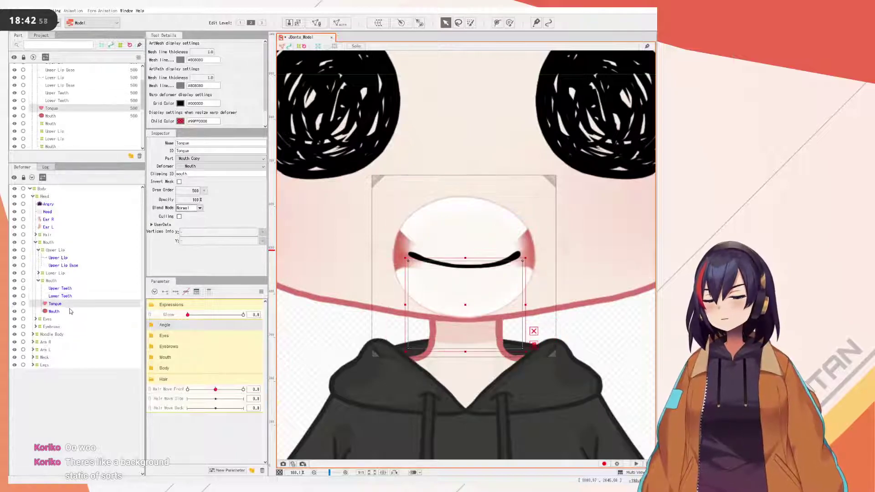
- Try closing the Mouth mesh by pulling its upper and lower path points toward the lip line
click(70, 311)
mouse_move(464, 323)
mouse_down()
mouse_move(463, 256)
mouse_move(449, 349)
mouse_move(454, 314)
mouse_up()
key(ctrl+z)
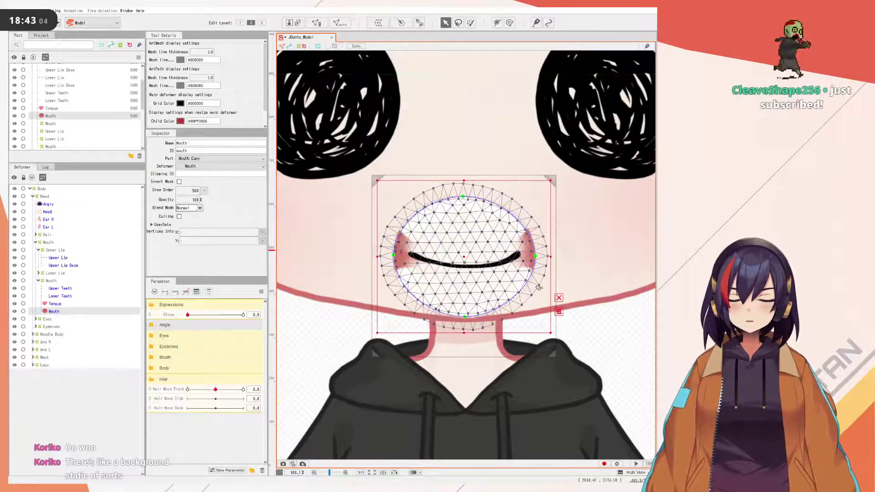
drag(460, 201, 463, 264)
drag(464, 317, 461, 270)
click(623, 332)
click(623, 332)
scroll(478, 283, up, 5)
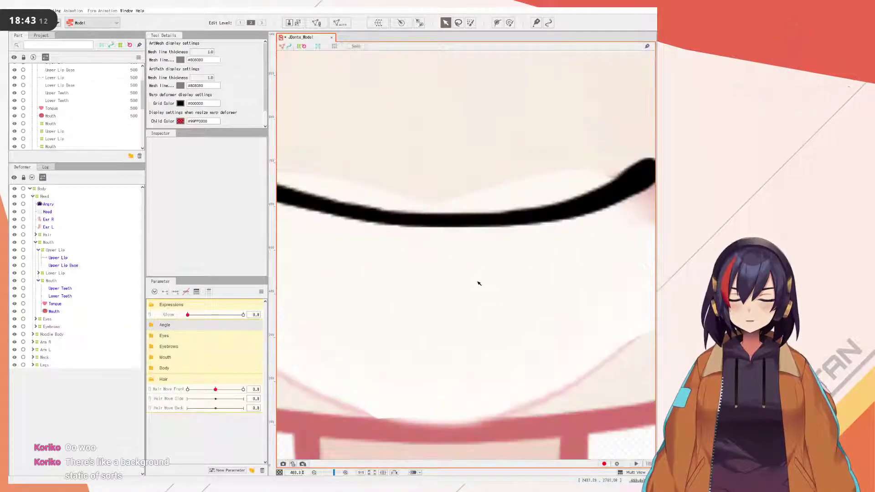
scroll(478, 284, down, 3)
- Try raising the Upper Lip line, and undo this move together with the Mouth mesh reshaping
click(61, 258)
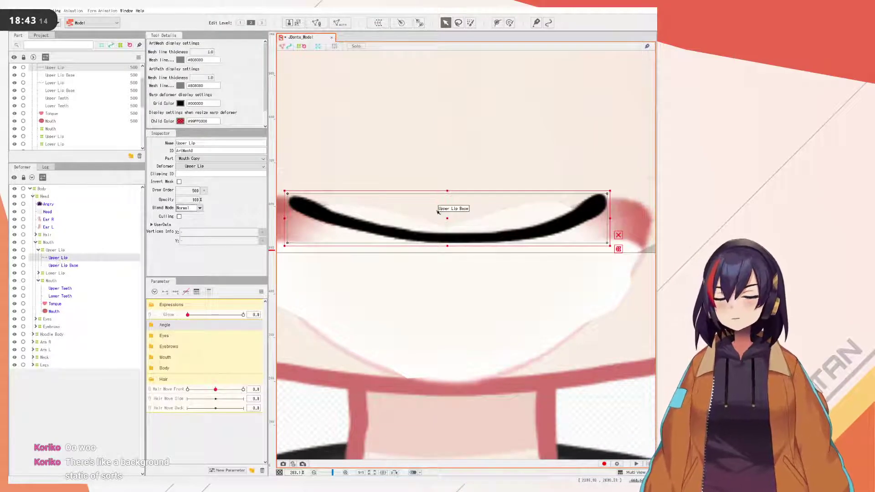
scroll(448, 155, down, 5)
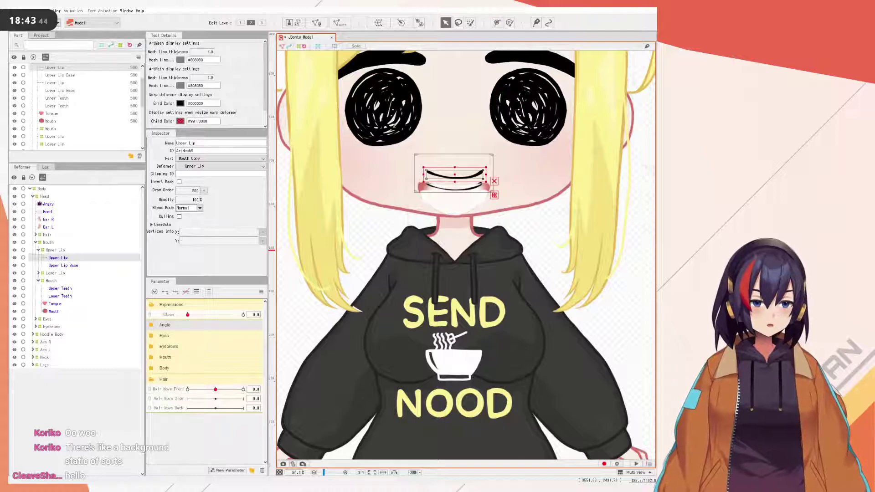
click(527, 235)
key(ctrl+z)
key(ctrl+z)
key(ctrl+z)
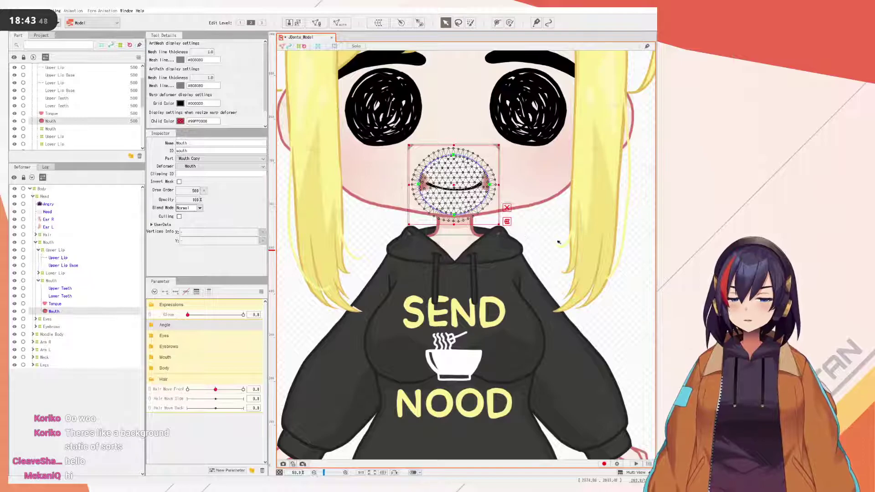
- Try lifting the Upper Lip line to expose the Lower Lip line beneath it, undoing each move
click(529, 223)
scroll(462, 225, up, 5)
drag(469, 192, 488, 361)
scroll(490, 356, down, 2)
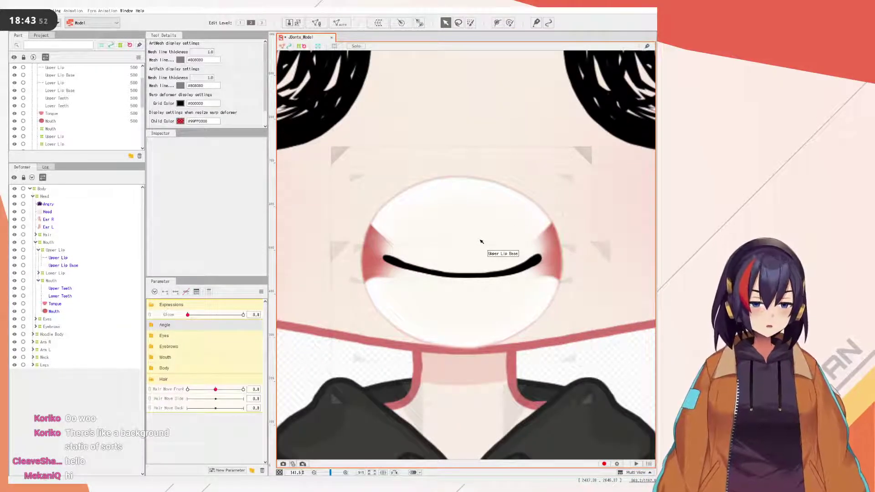
click(464, 275)
drag(464, 276, 491, 219)
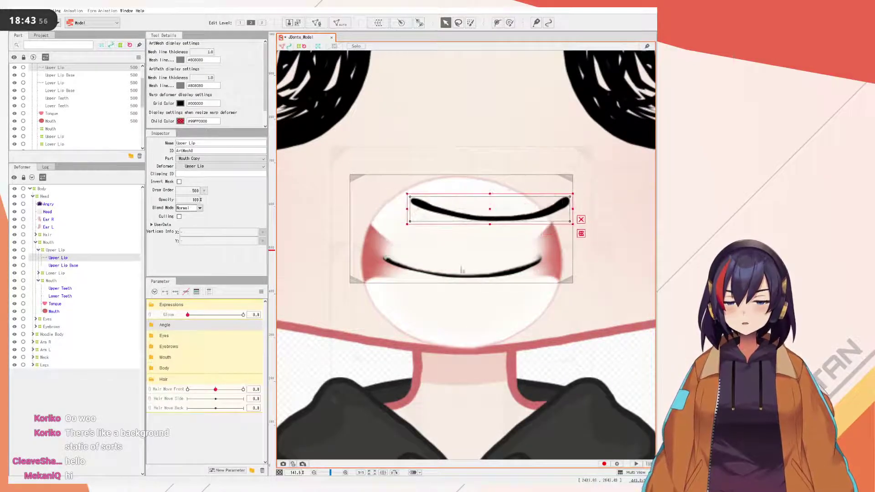
key(ctrl+z)
drag(443, 276, 440, 225)
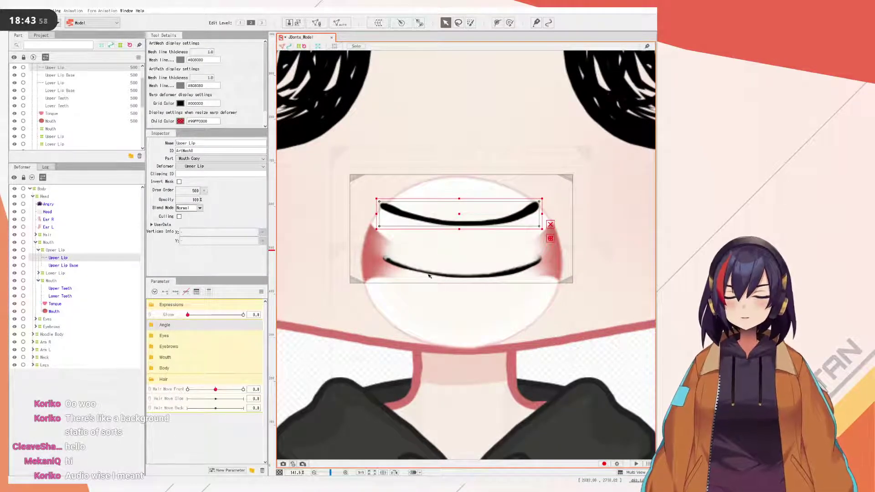
click(428, 276)
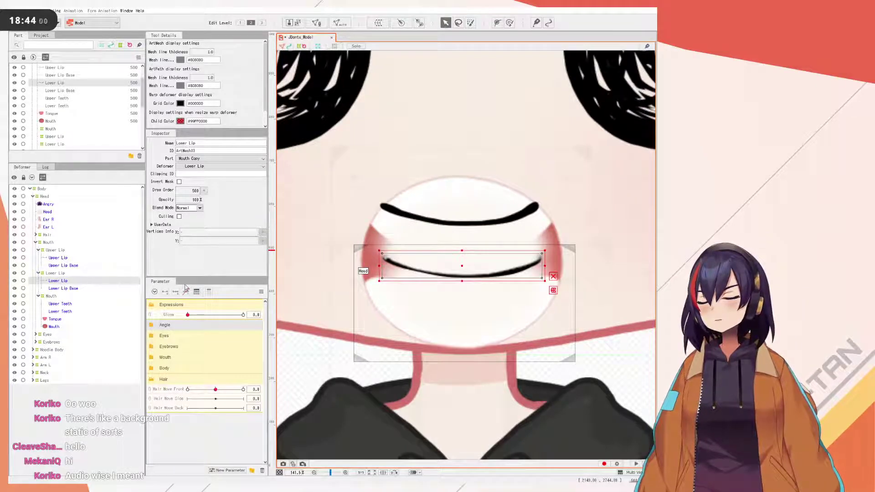
key(ctrl+z)
key(ctrl+z)
- Examine the Upper Lip, Upper Lip Base, Lower Lip and Lower Lip Base meshes one by one
click(63, 265)
click(55, 258)
click(64, 266)
click(66, 282)
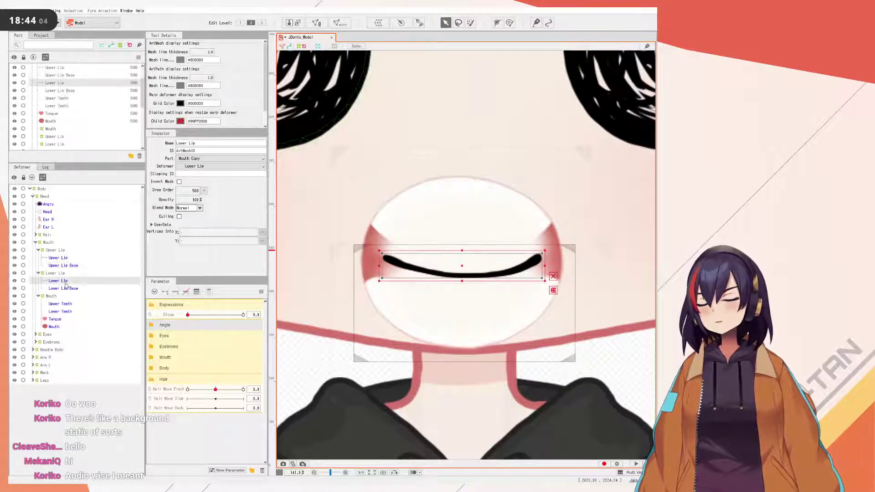
click(71, 290)
click(60, 281)
click(66, 288)
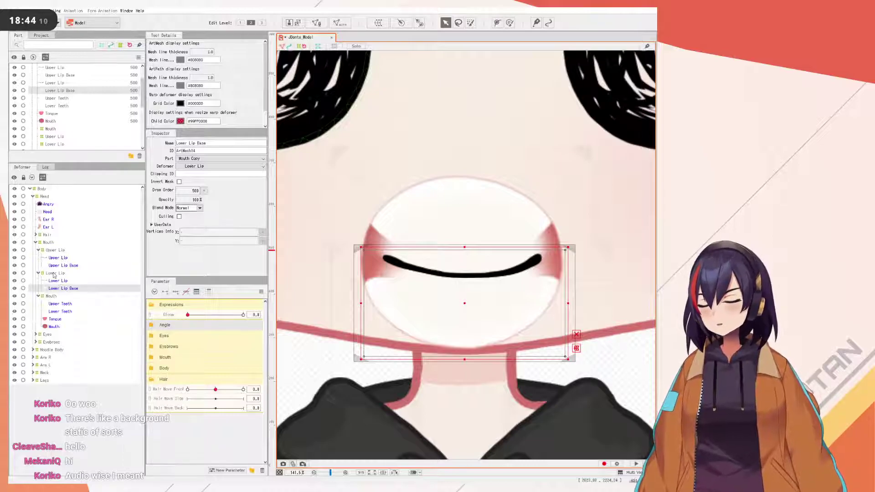
click(73, 281)
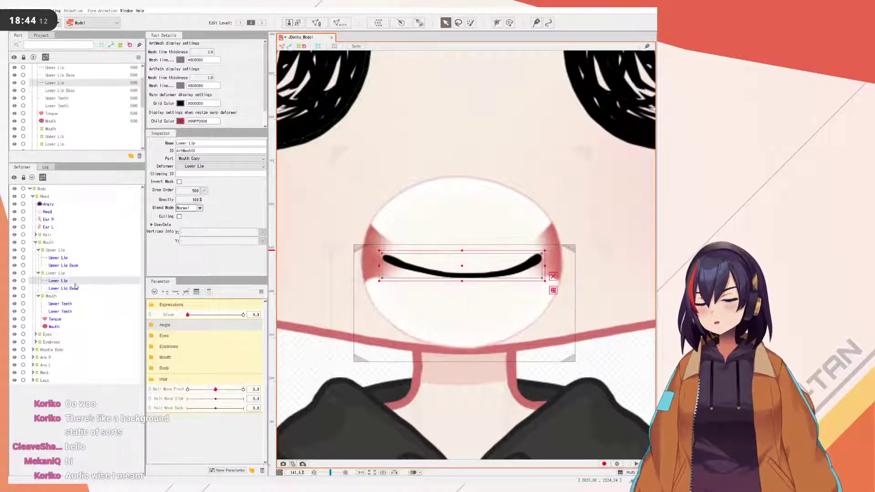
- Try flipping the Lower Lip line vertically and moving it to the top of the mouth, undoing both changes
drag(461, 250, 468, 306)
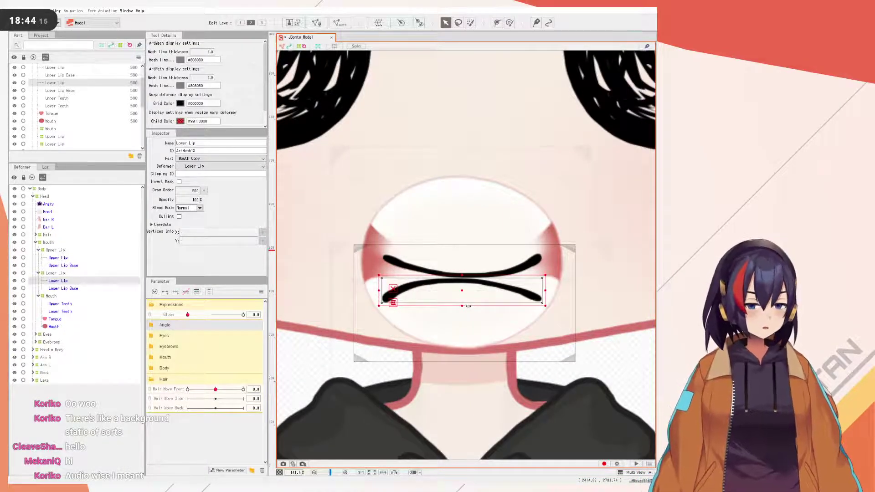
key(ctrl+z)
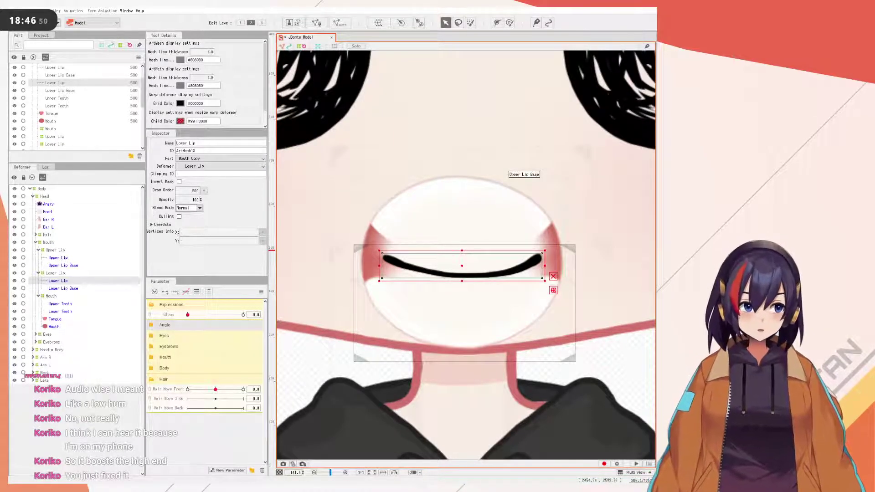
scroll(474, 209, up, 4)
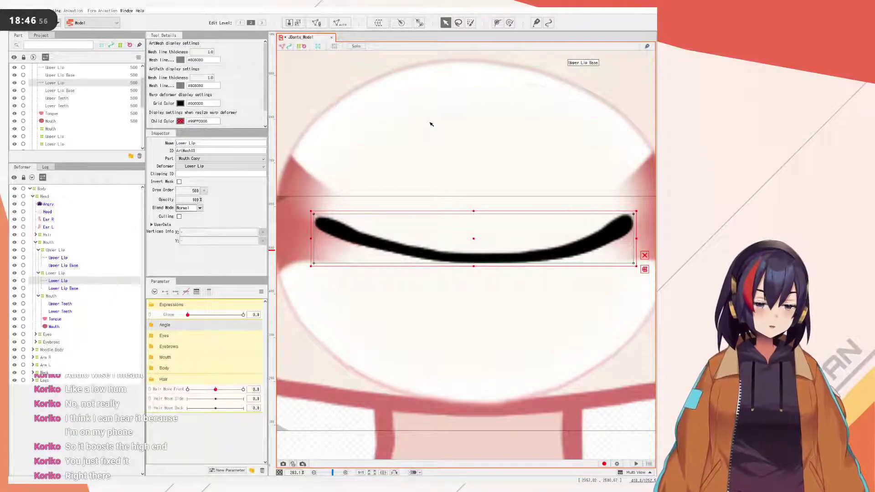
scroll(465, 188, up, 3)
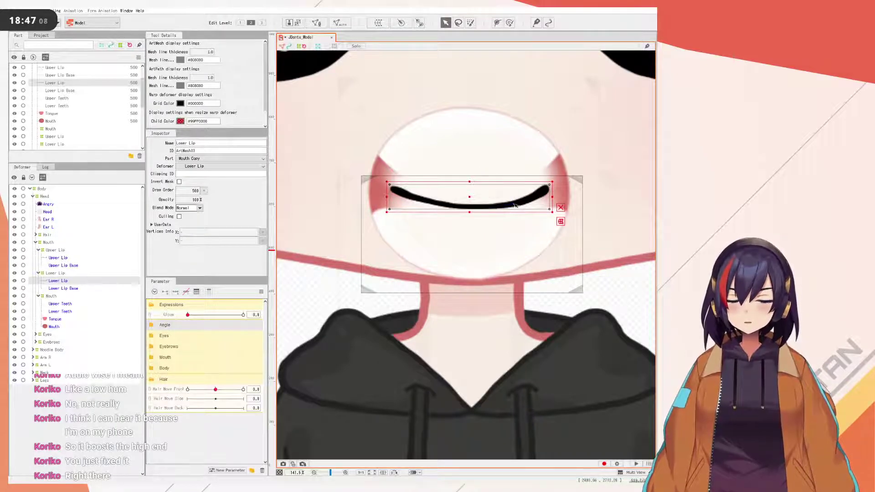
drag(471, 197, 477, 111)
key(ctrl+z)
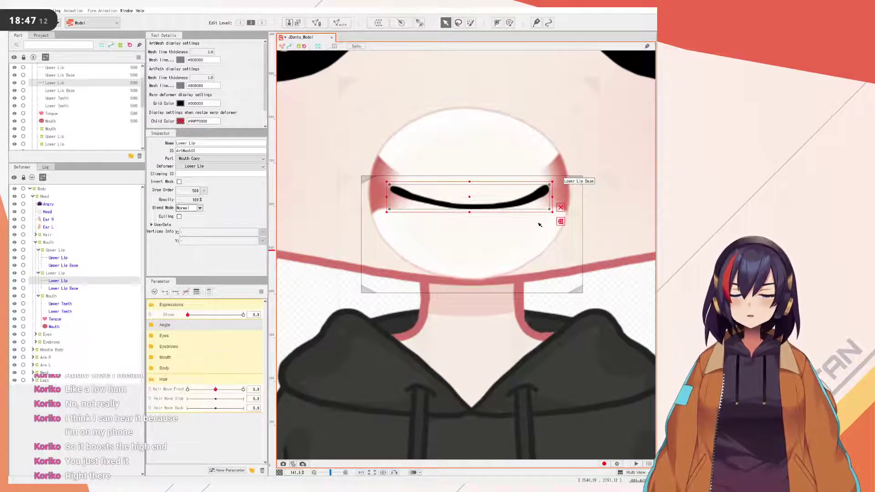
- Delete the Lower Lip line mesh from the Lower Lip deformer
key(Delete)
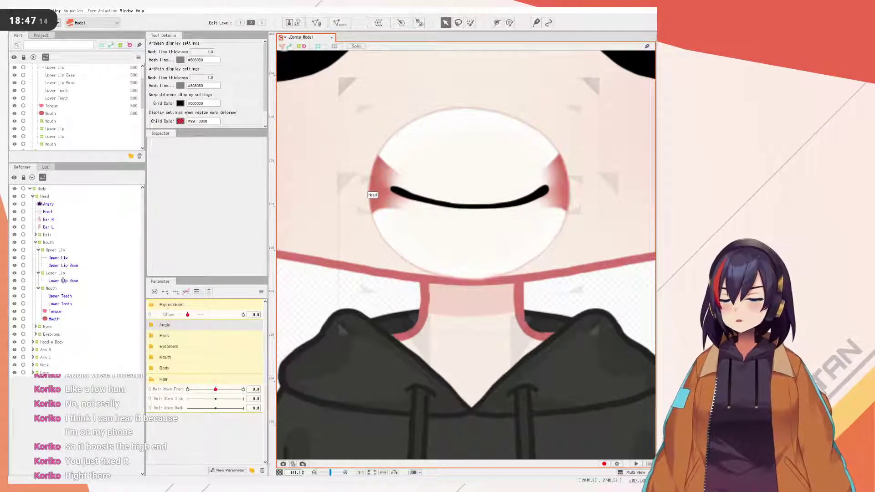
- Delete the Lower Lip deformer and the Lower Lip Base mesh from the mouth hierarchy
click(71, 266)
click(67, 280)
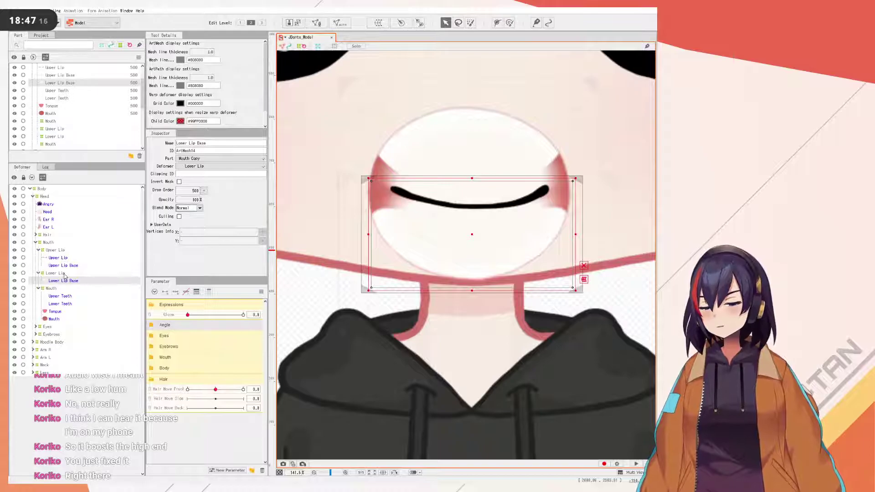
click(63, 273)
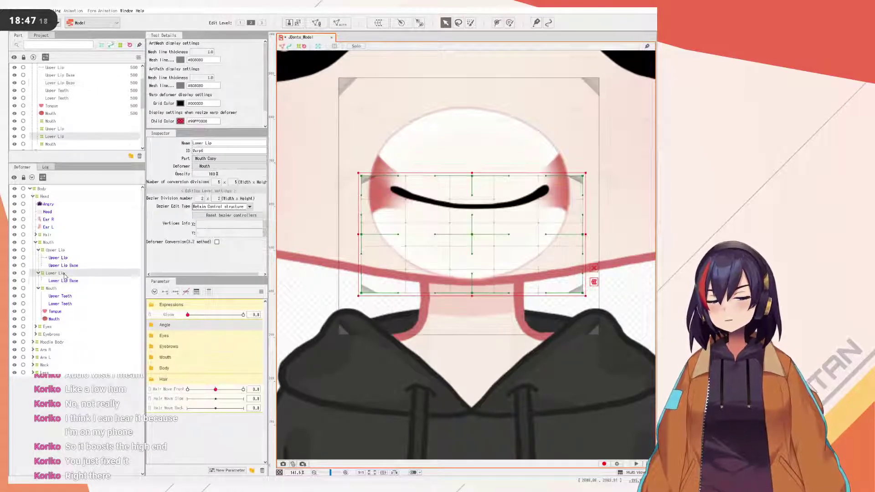
key(Delete)
click(57, 252)
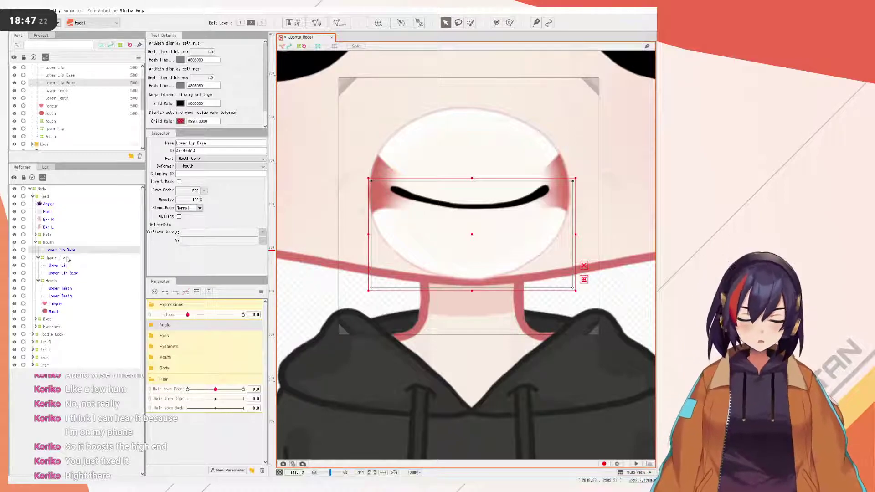
key(Delete)
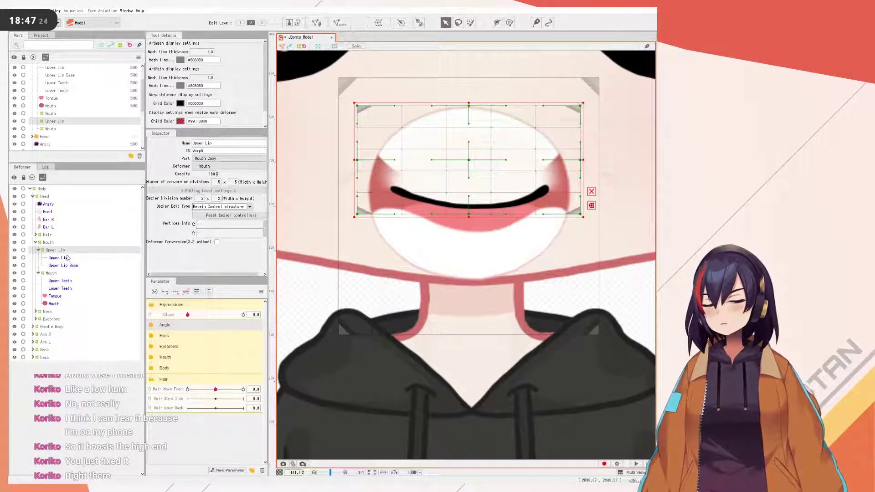
- Delete the Upper Lip deformer along with the Upper Lip and Upper Lip Base meshes
key(Delete)
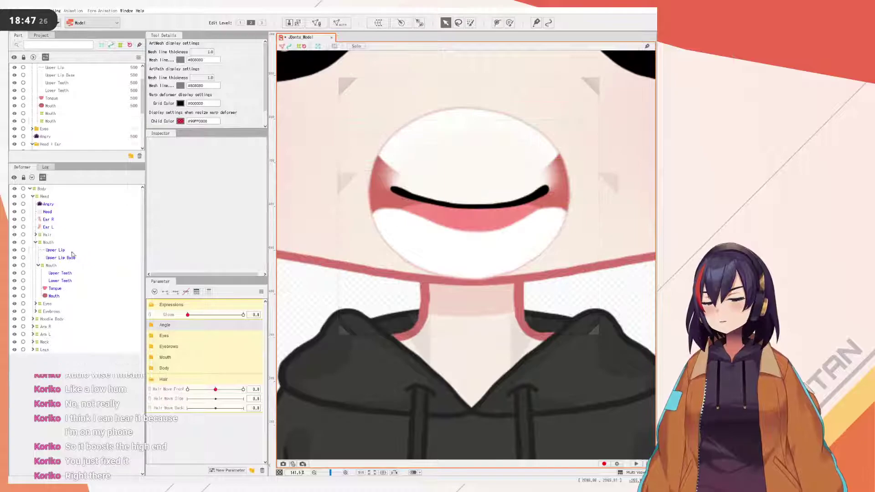
click(64, 251)
key(Delete)
click(69, 251)
key(Delete)
- Try pulling the Mouth mesh's top deform path point down to the mouth's middle, then undo the change
click(53, 251)
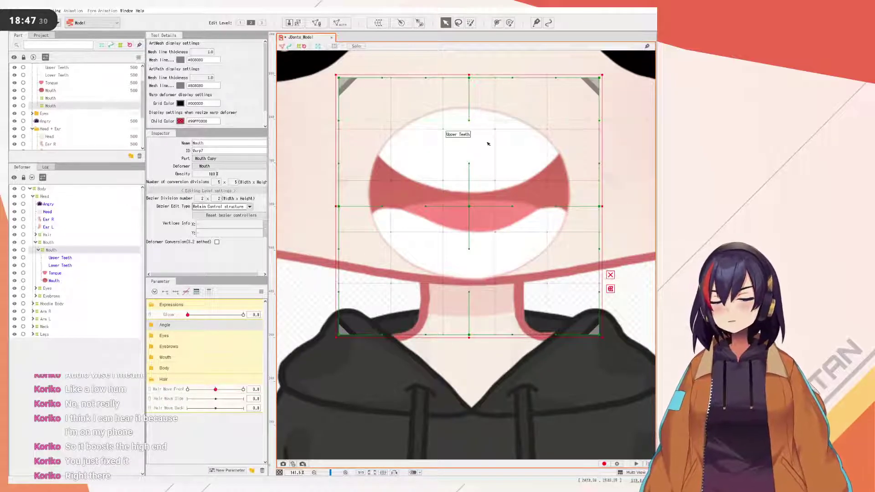
scroll(588, 155, down, 10)
scroll(551, 169, up, 10)
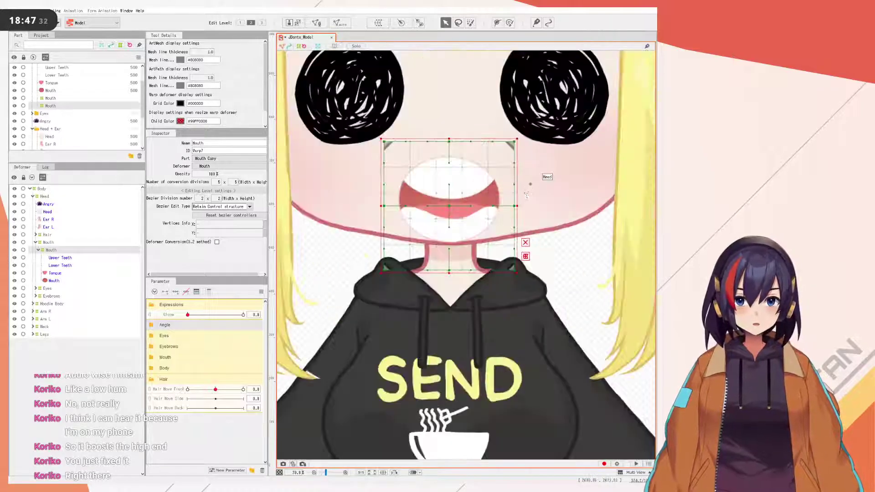
scroll(379, 187, down, 3)
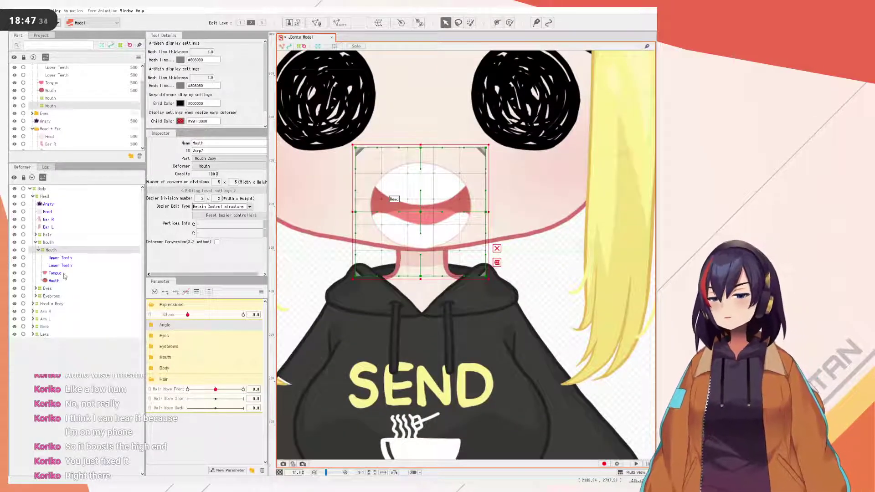
click(63, 279)
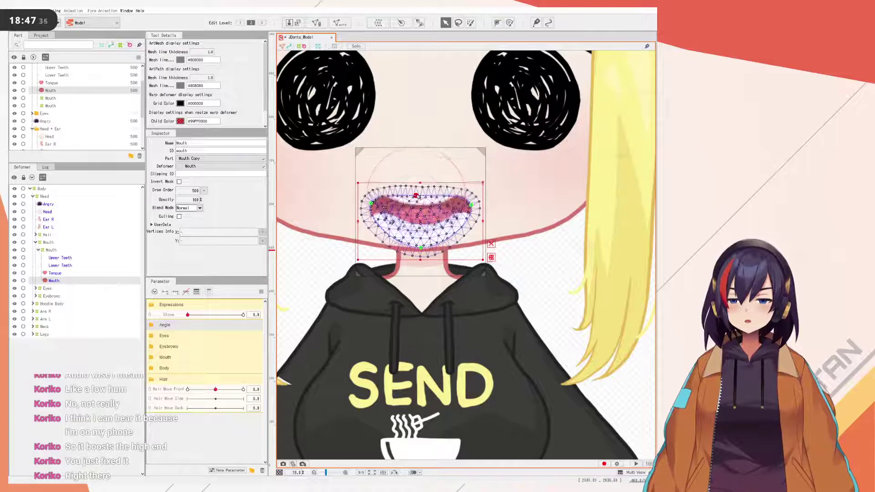
click(416, 197)
click(535, 259)
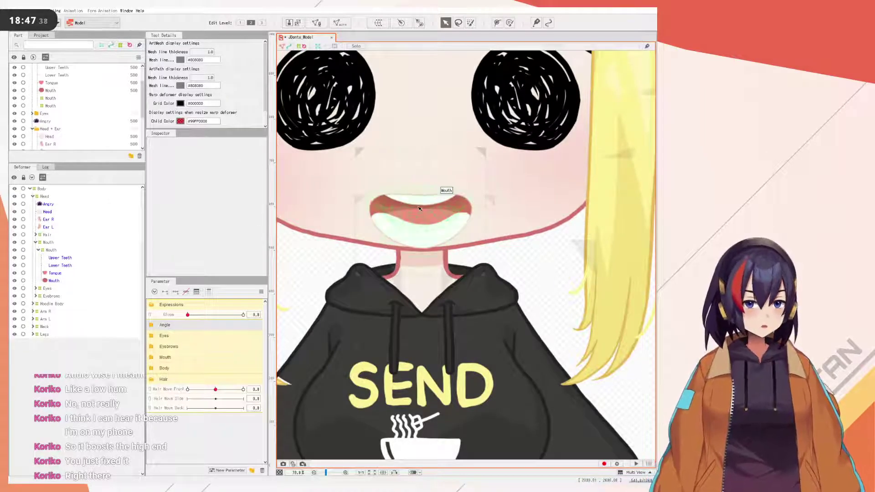
click(419, 208)
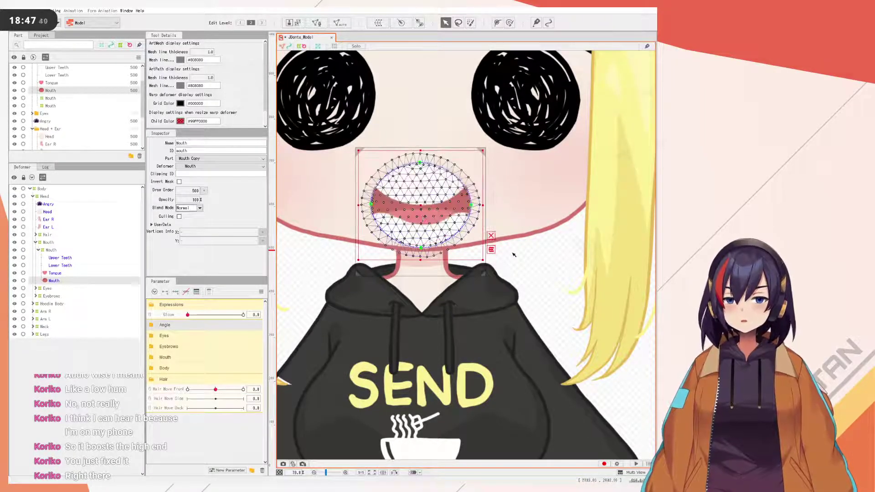
- Try closing the mouth by moving its bottom and top deform path points toward the center, then undo the changes
scroll(516, 254, up, 5)
scroll(459, 259, down, 2)
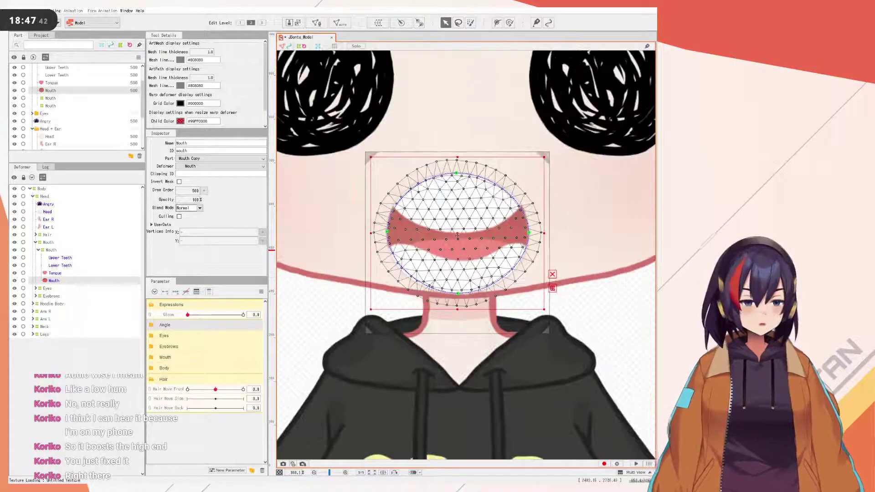
scroll(457, 236, down, 4)
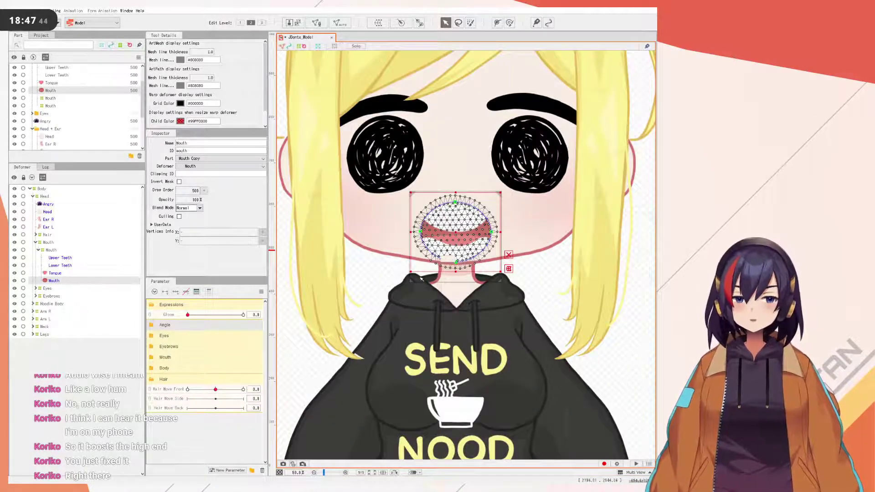
scroll(421, 279, up, 6)
scroll(470, 284, down, 2)
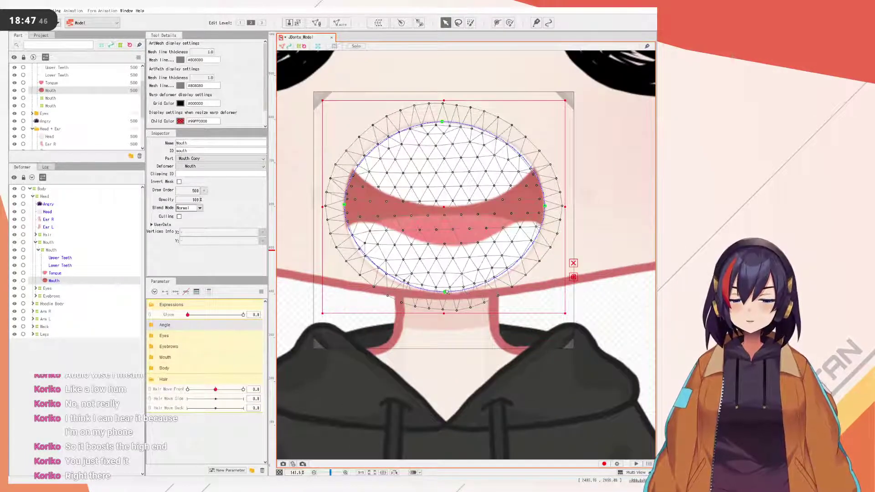
drag(447, 293, 450, 213)
drag(442, 121, 444, 192)
scroll(445, 193, down, 4)
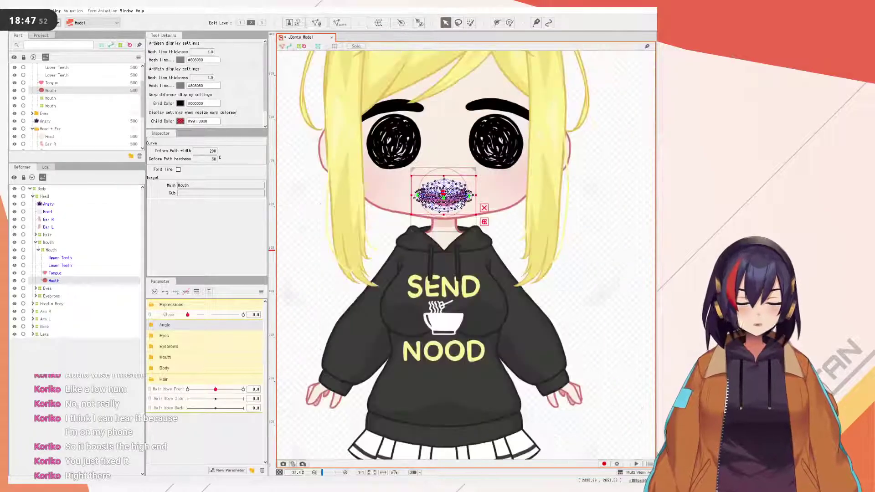
key(Escape)
scroll(446, 196, up, 3)
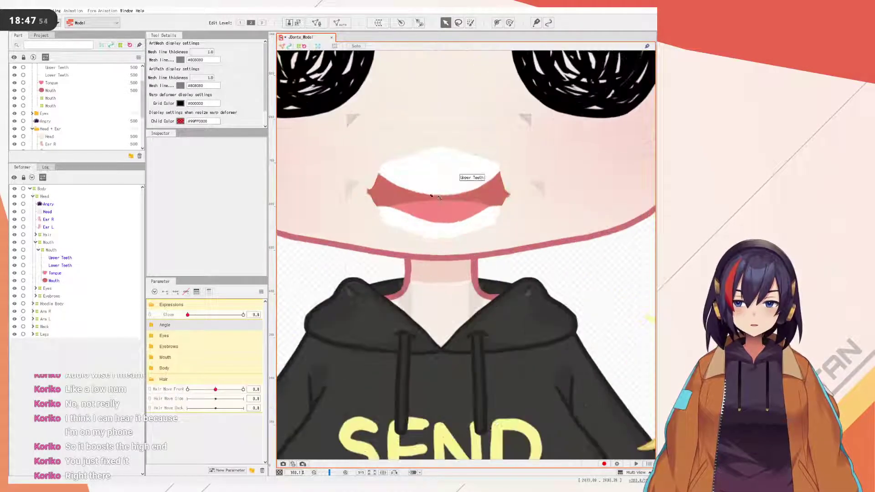
click(515, 210)
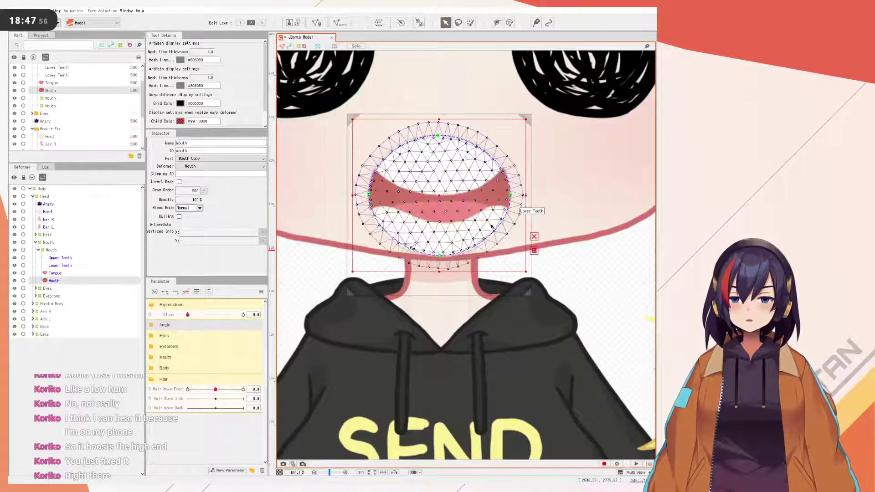
- Open the Mouth mesh for mesh editing and erase all of its existing vertices
scroll(491, 226, up, 5)
scroll(487, 237, down, 7)
scroll(483, 251, up, 3)
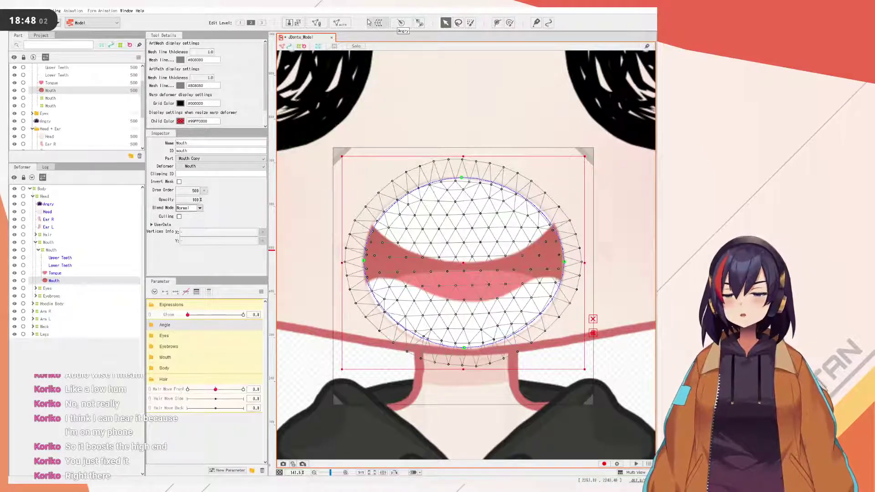
click(316, 23)
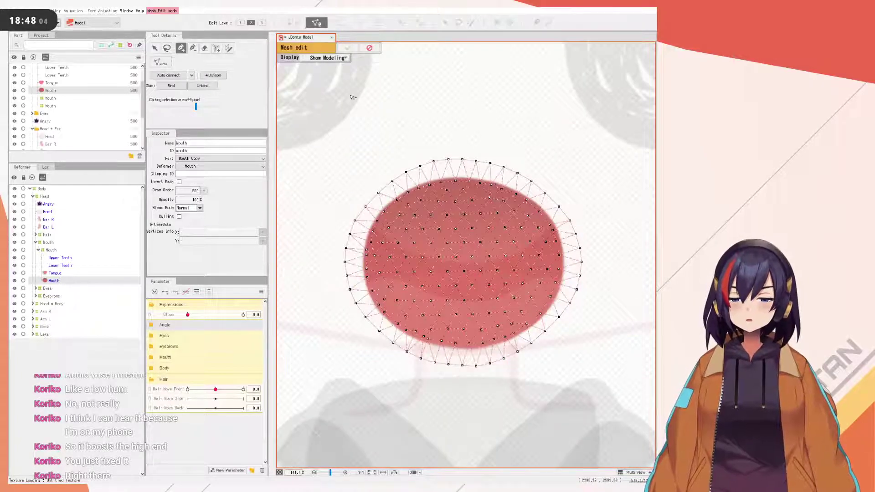
click(204, 48)
mouse_move(512, 189)
mouse_down()
mouse_move(369, 298)
mouse_move(564, 333)
mouse_move(406, 101)
mouse_up()
- Try outlining the mouth's full outer edge with a mesh-mapping stroke, then discard it
click(230, 47)
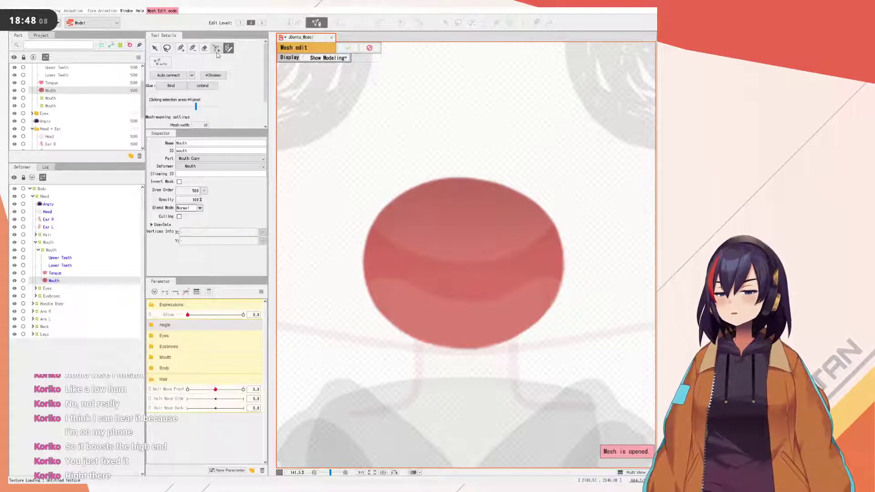
click(436, 181)
click(503, 187)
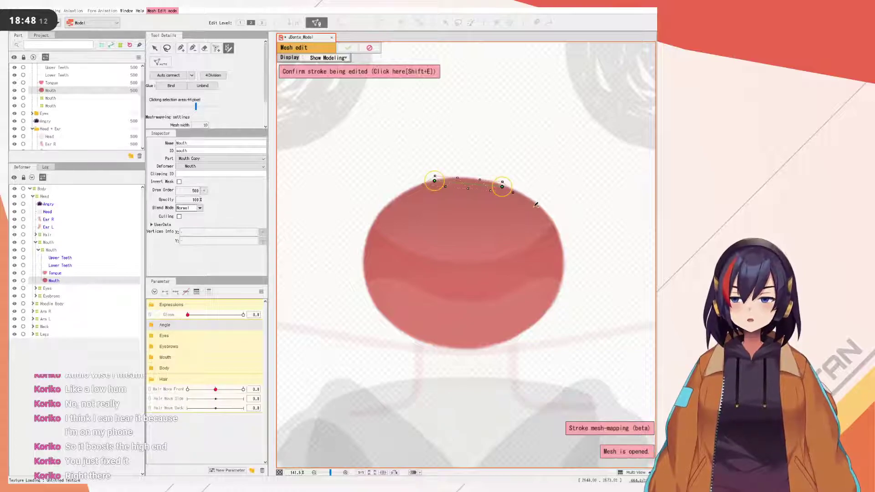
click(555, 226)
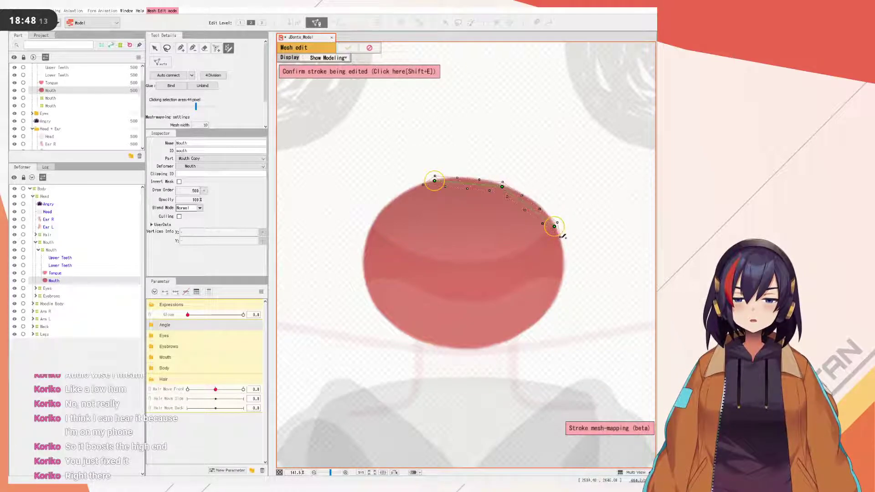
click(563, 277)
click(531, 327)
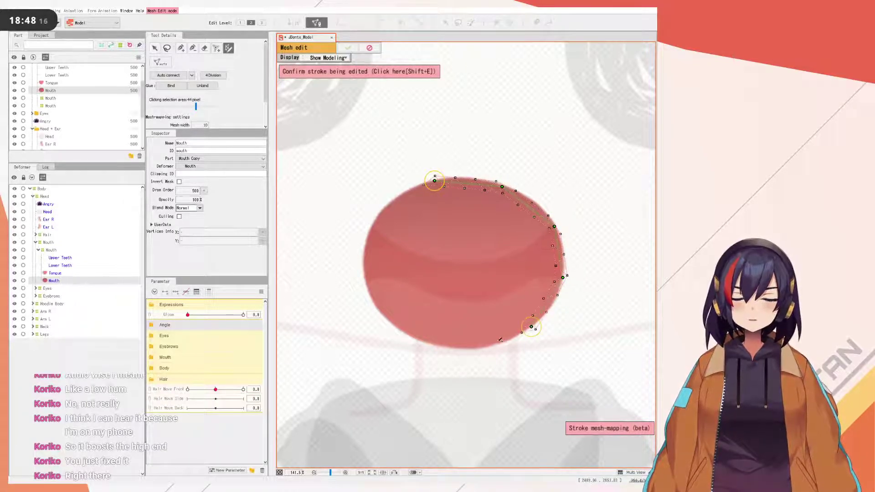
click(490, 345)
click(435, 343)
click(387, 321)
click(364, 273)
click(369, 233)
click(394, 198)
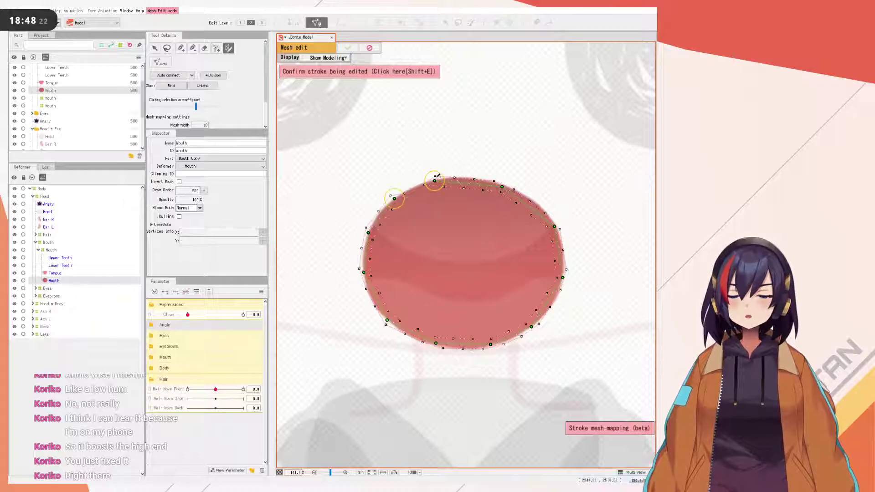
click(416, 185)
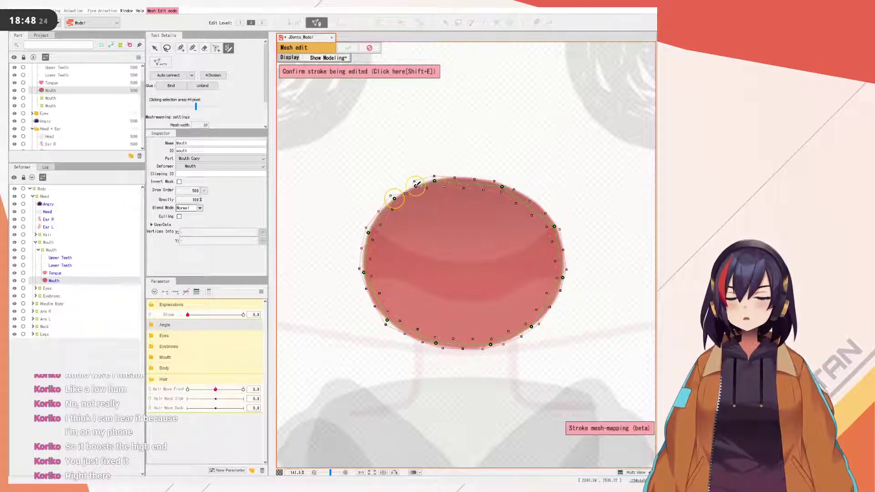
click(394, 198)
key(shift+e)
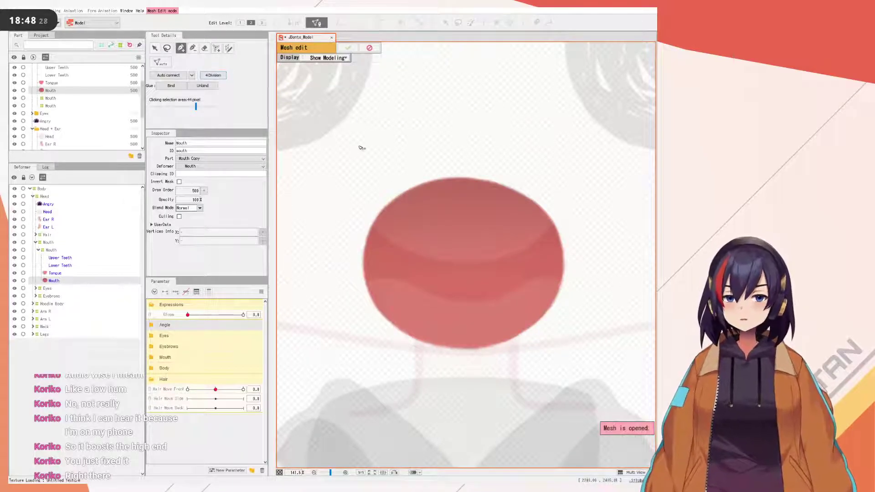
- Try placing individual mesh vertices at the mouth's top center and upper right edge
click(216, 49)
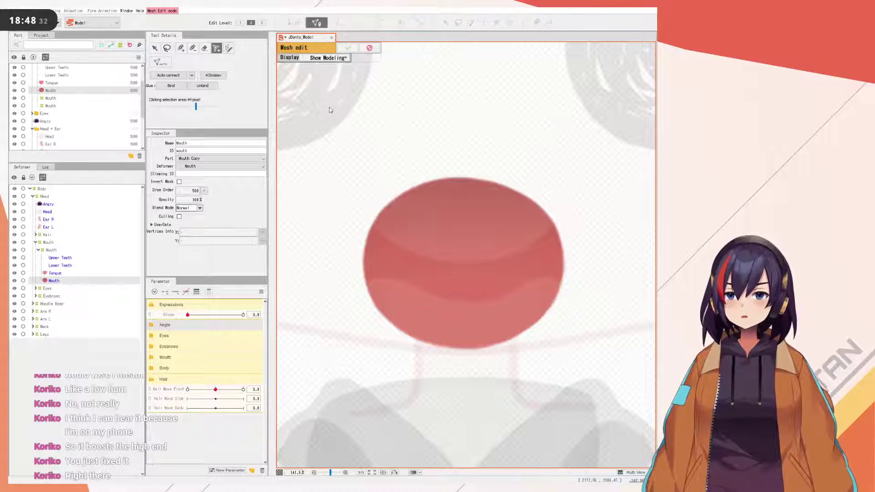
click(181, 48)
click(460, 177)
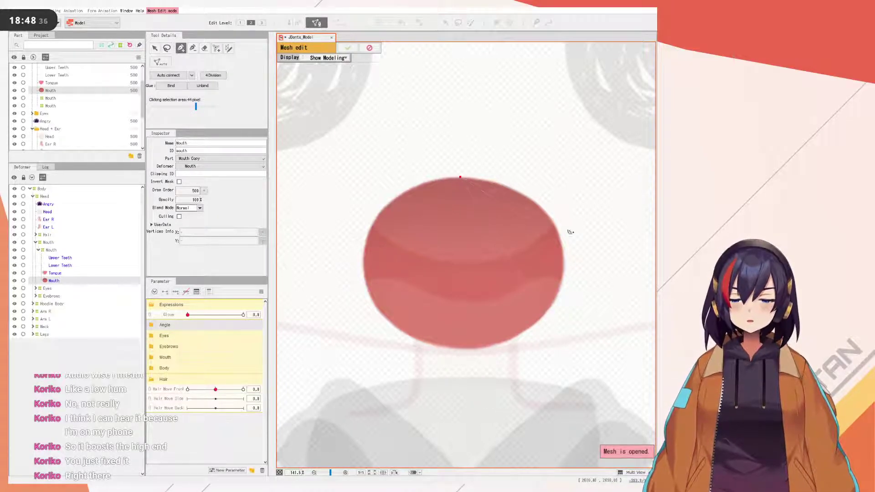
click(553, 221)
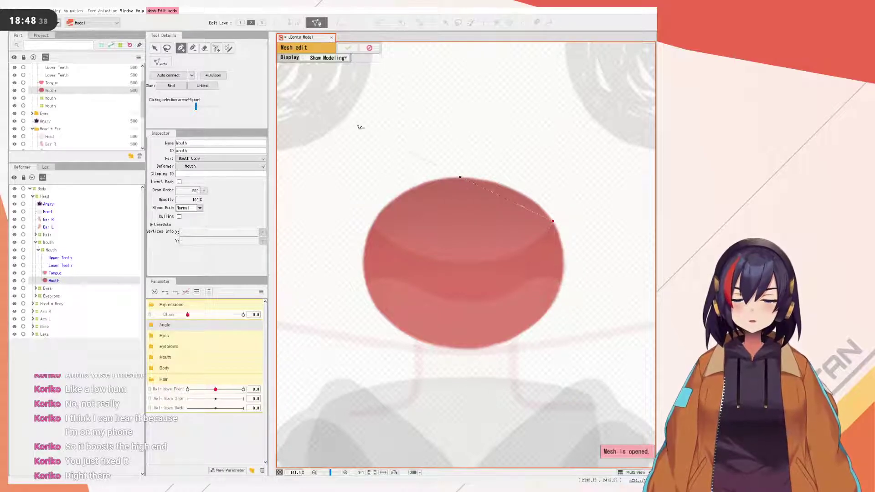
- Draw a mesh-mapping stroke clockwise around the mouth's outer edge, from the top center to the upper left
click(227, 48)
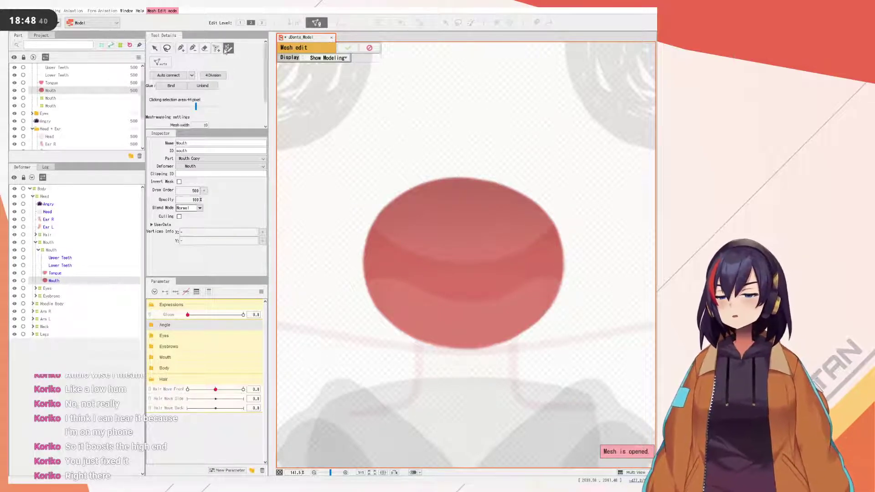
click(465, 177)
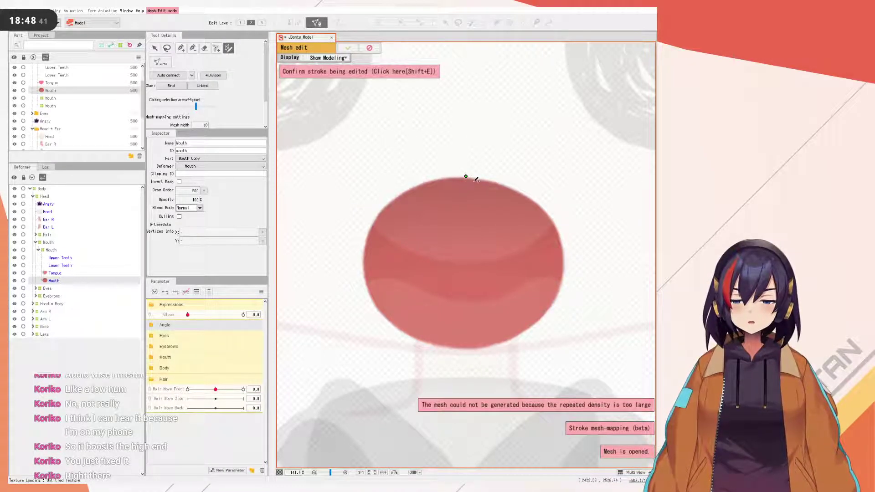
click(550, 217)
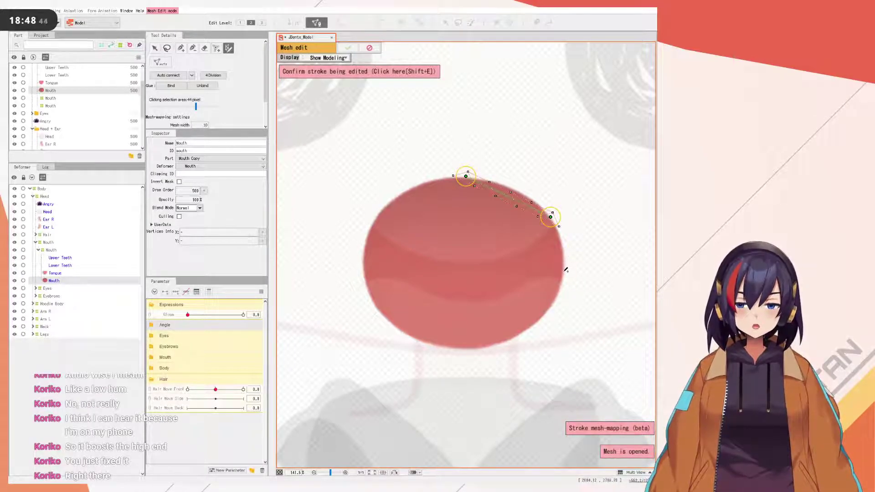
click(564, 272)
click(524, 333)
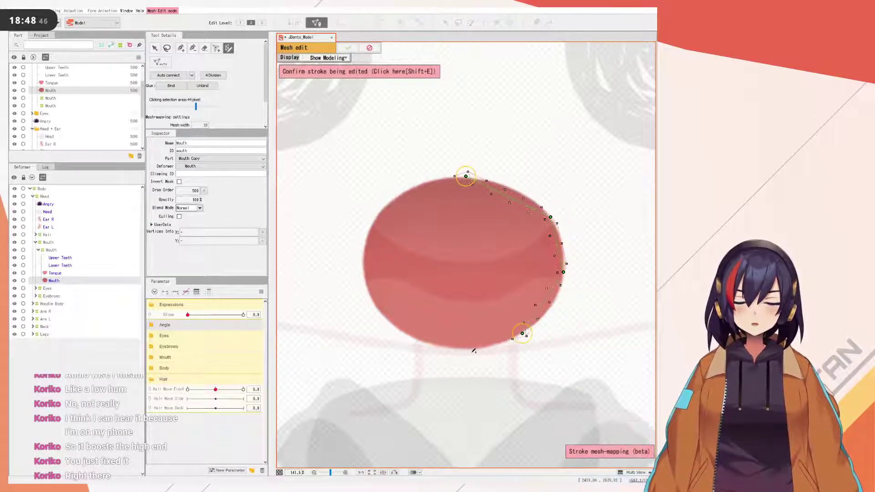
click(463, 346)
click(389, 321)
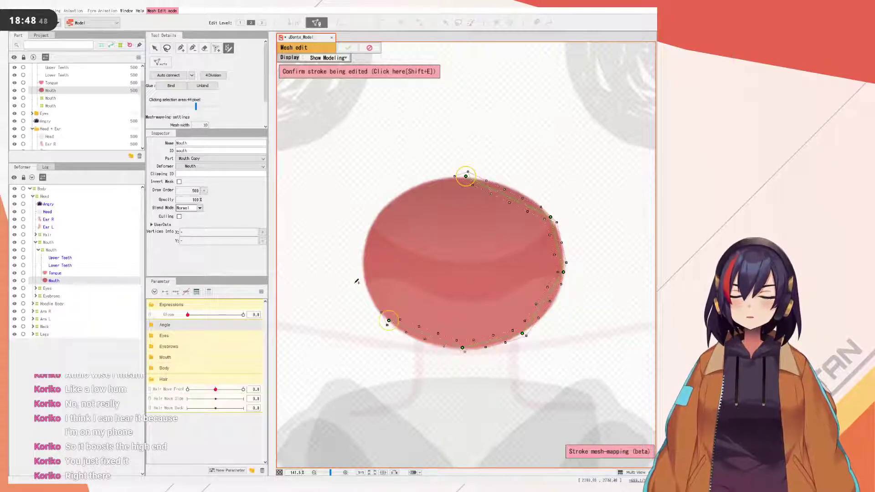
click(365, 269)
click(378, 219)
click(415, 188)
- Bring the stroke's ends together at the mouth's upper left and add control points along its top and right edges
drag(415, 189, 437, 179)
click(442, 179)
click(509, 187)
click(535, 202)
click(561, 242)
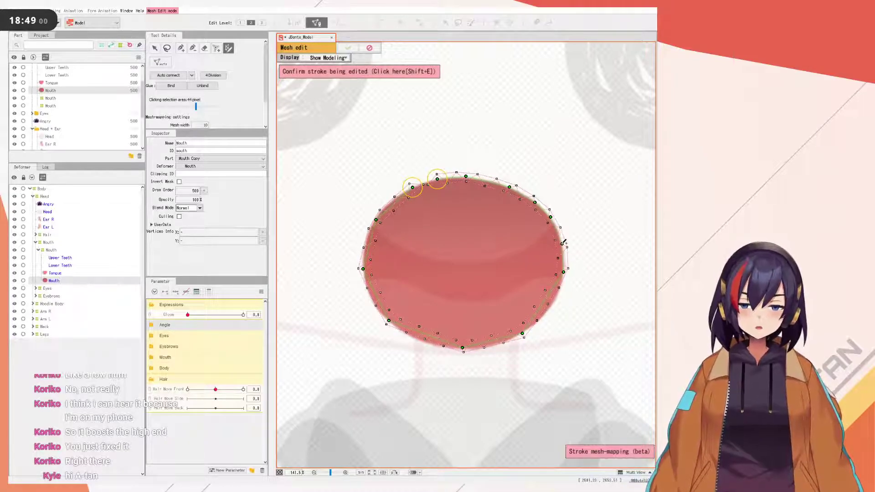
click(549, 305)
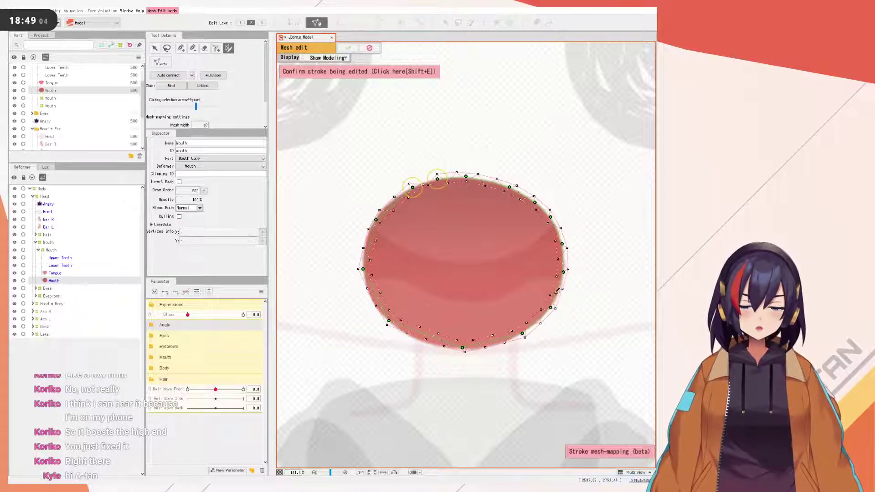
click(559, 292)
click(539, 319)
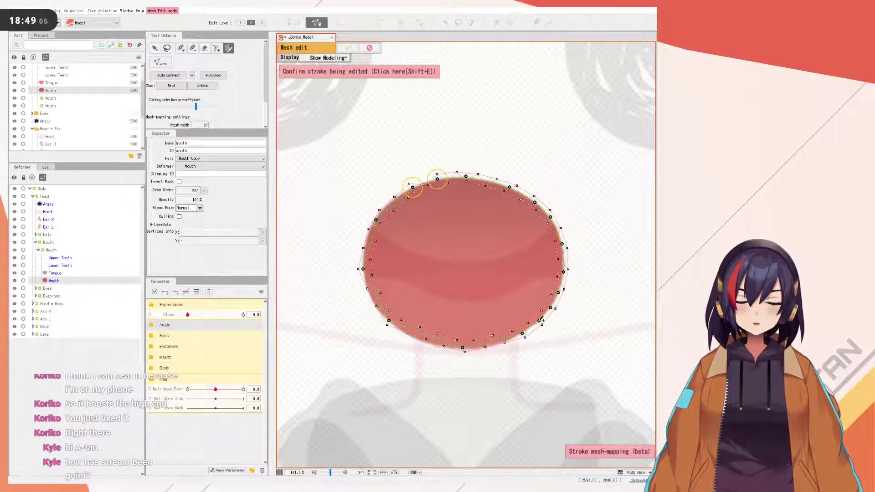
- Add stroke control points along the mouth's bottom and left edges, then discard the unconfirmed stroke
click(496, 341)
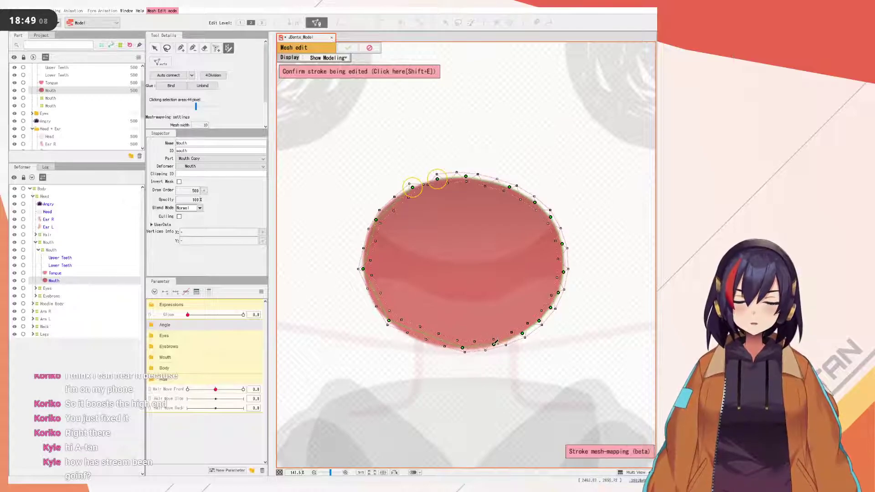
click(464, 349)
click(423, 340)
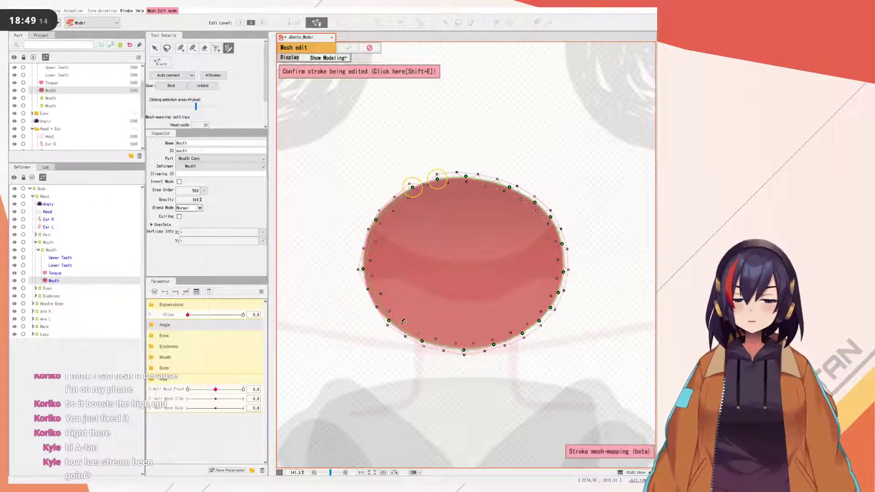
click(371, 296)
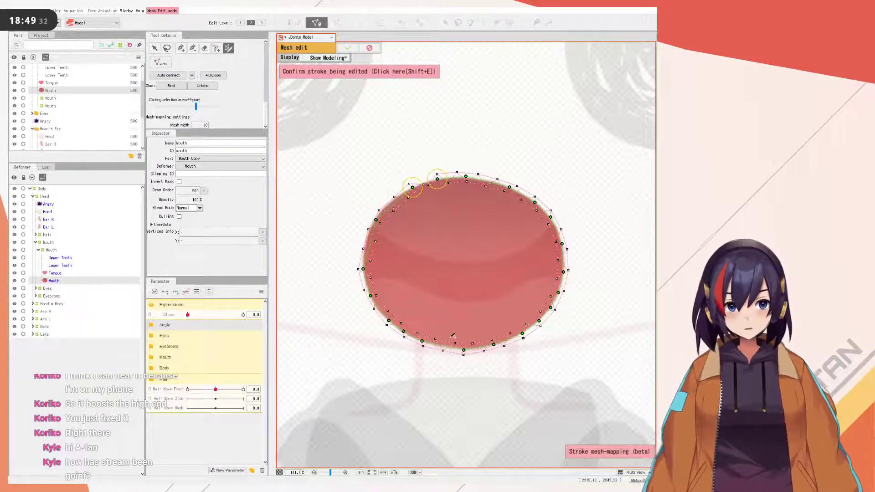
click(368, 242)
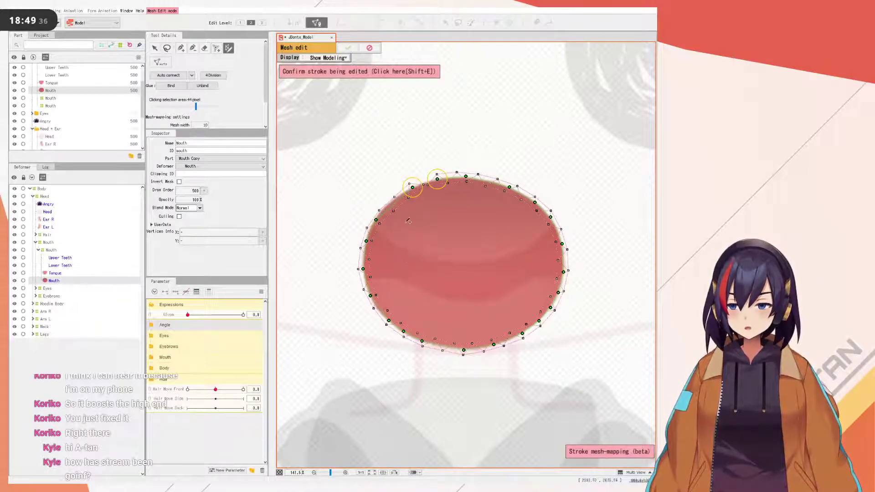
drag(392, 205, 390, 201)
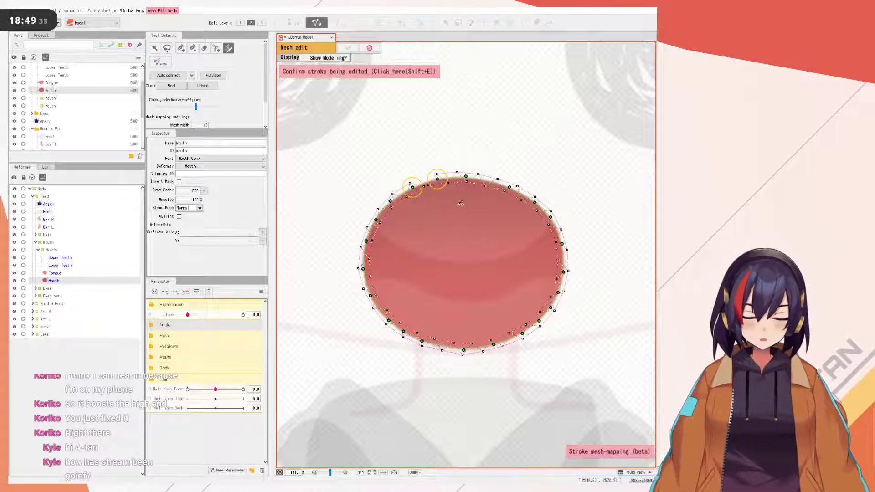
click(181, 48)
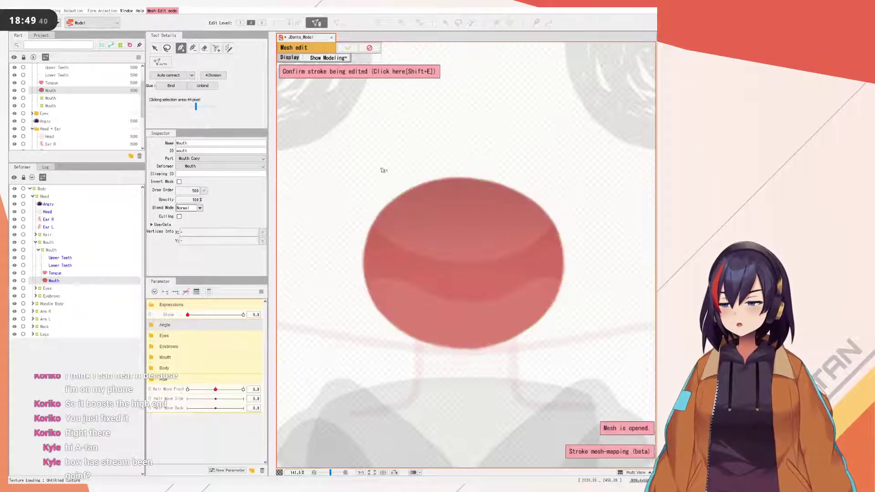
scroll(386, 173, up, 1)
scroll(389, 173, down, 2)
- Redraw the mesh-mapping stroke clockwise around the mouth's outer edge, from the top center around to the upper left
click(229, 48)
scroll(399, 176, up, 2)
drag(451, 189, 428, 181)
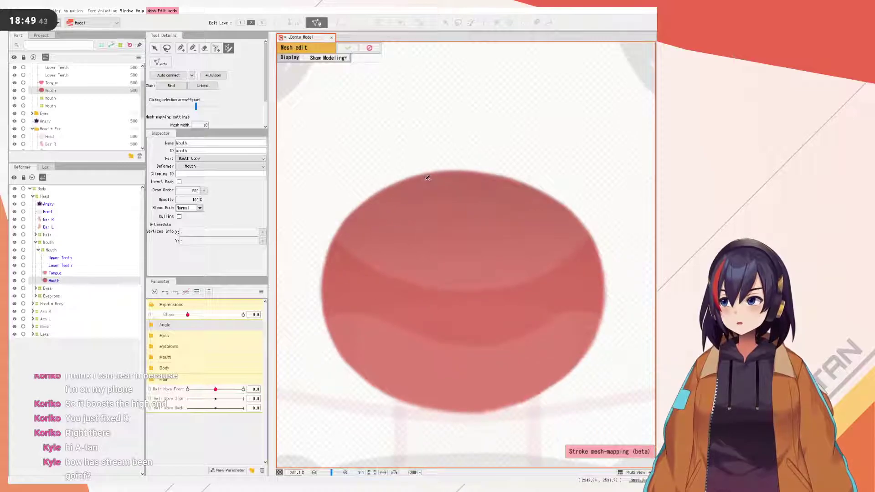
click(461, 169)
click(561, 200)
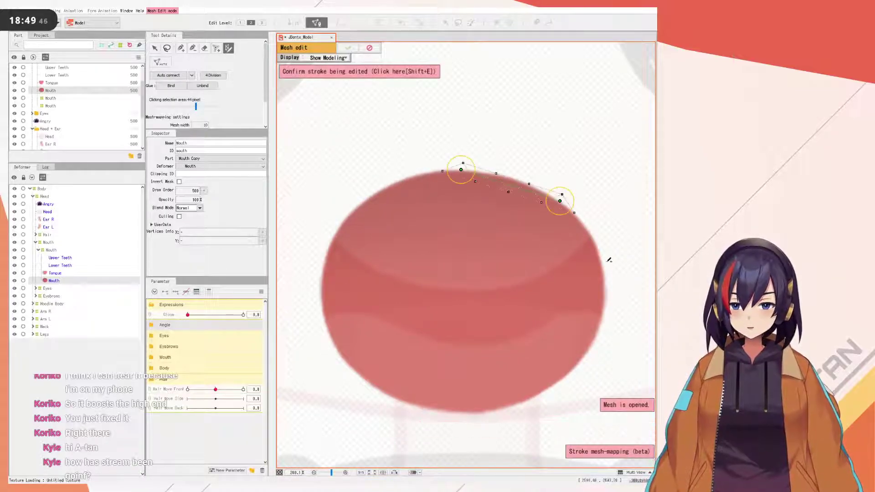
click(604, 311)
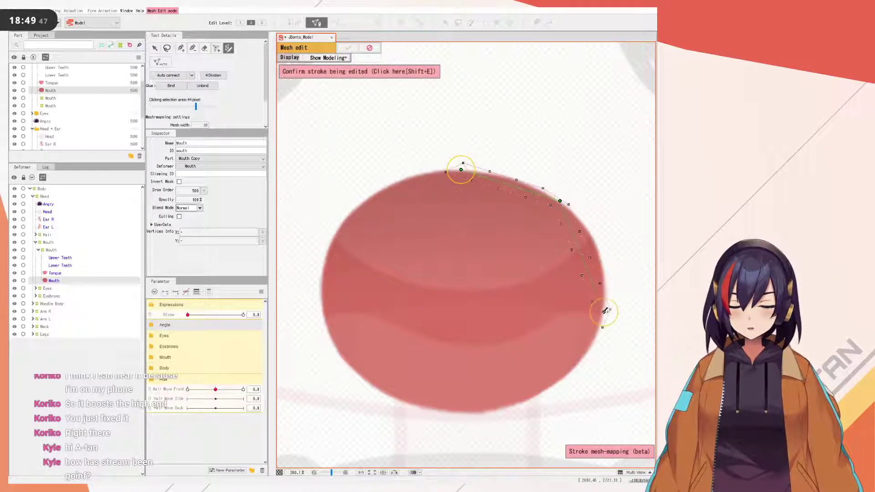
click(553, 385)
click(454, 412)
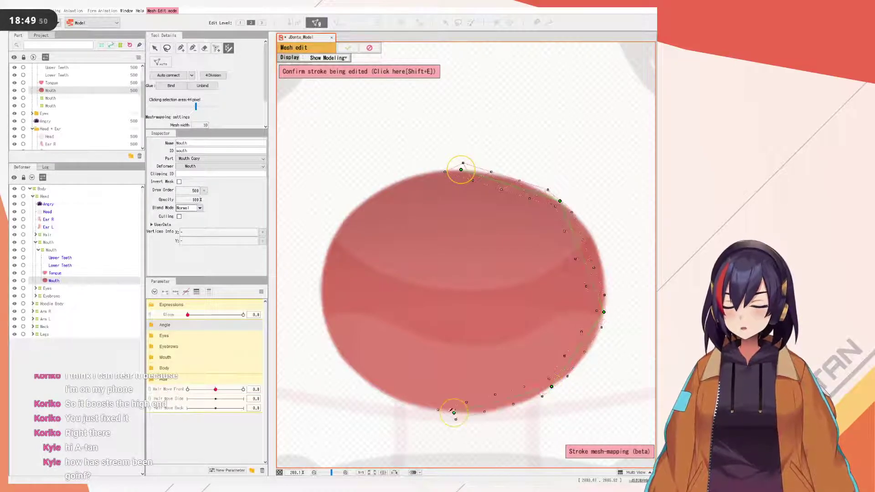
click(361, 378)
click(324, 314)
click(332, 240)
click(388, 186)
click(353, 210)
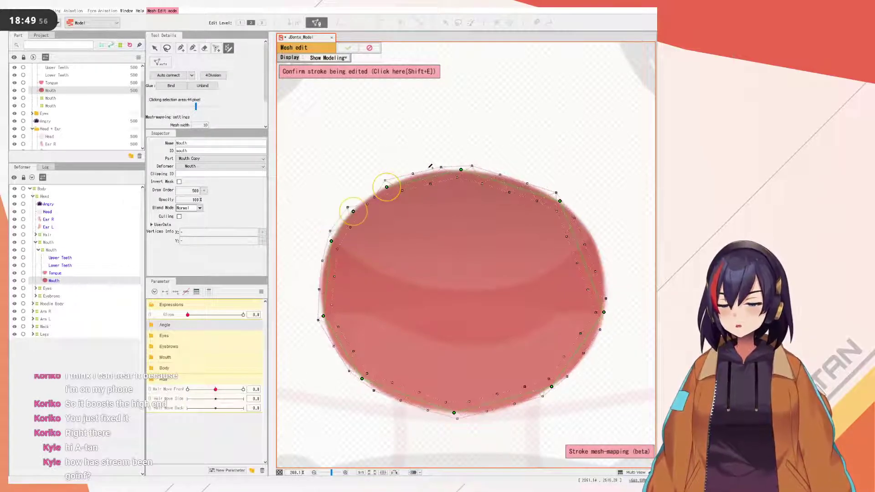
- Add control points to the stroke along the mouth's top, right and lower right edges so it follows the outline
click(516, 178)
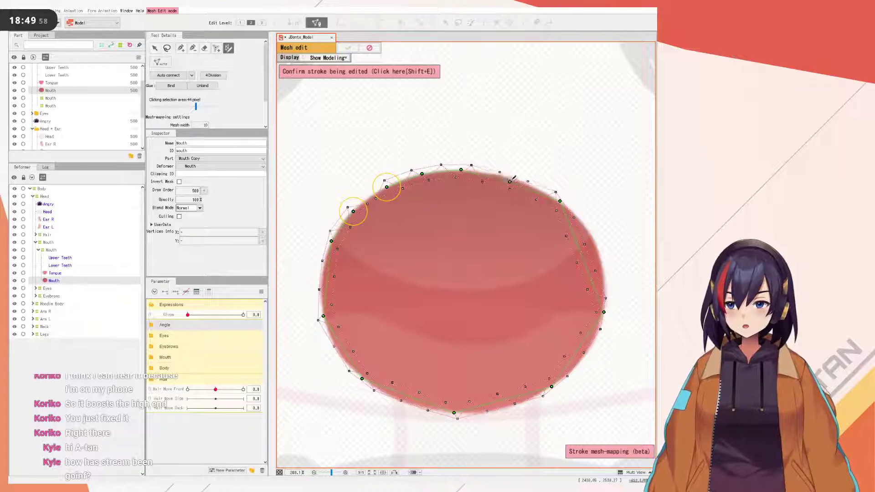
click(596, 248)
click(580, 221)
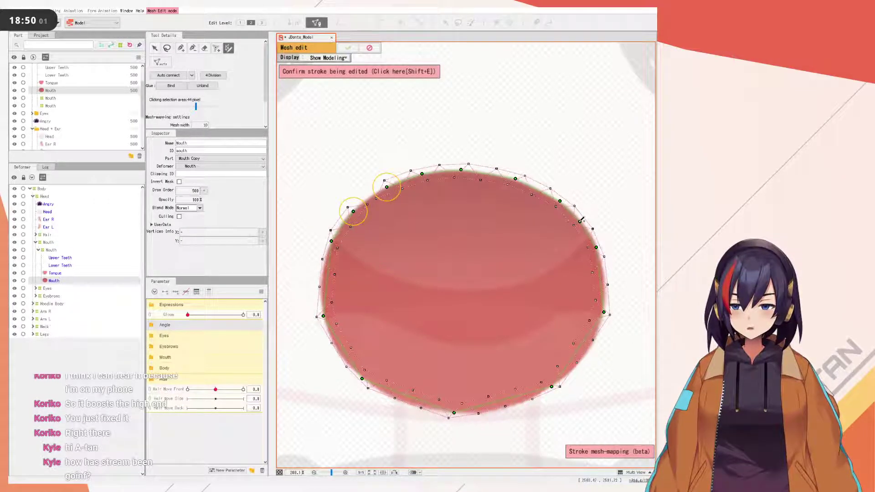
click(605, 283)
click(585, 356)
click(598, 333)
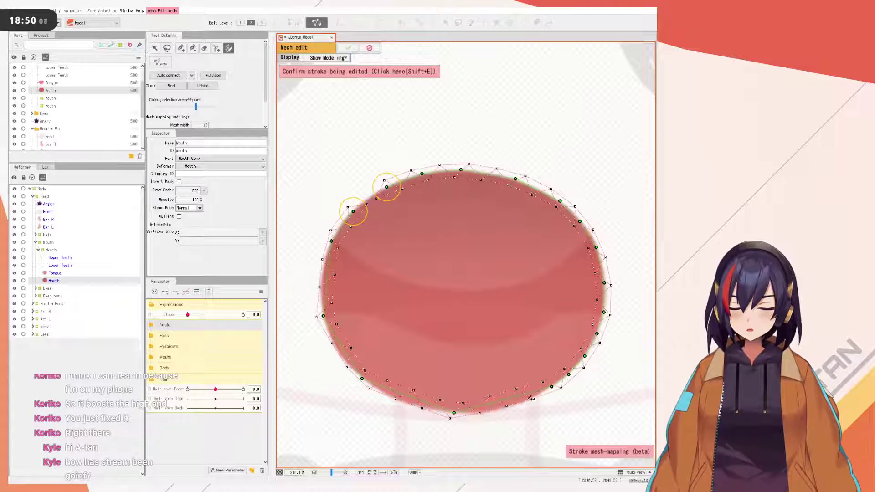
click(507, 408)
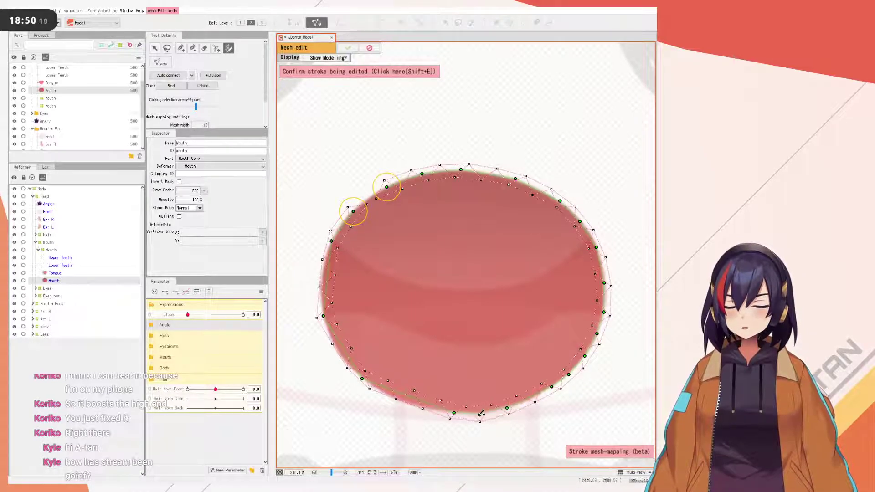
click(532, 398)
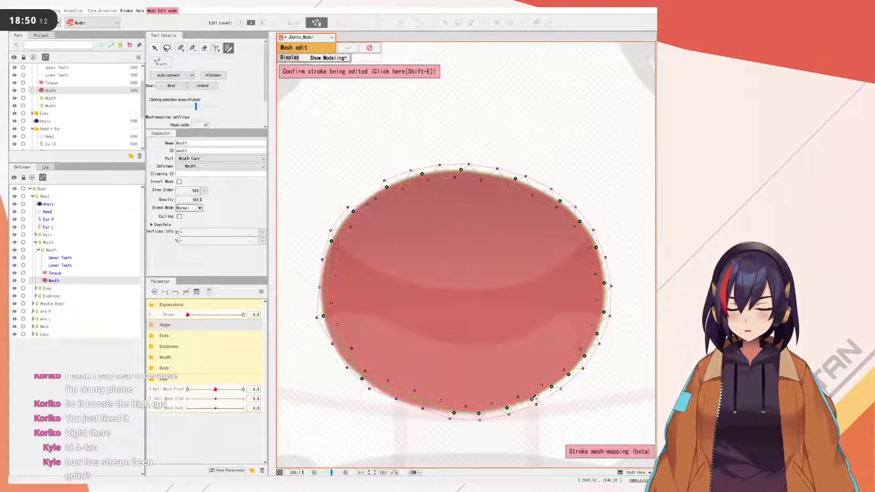
- Fit the stroke to the mouth's lower left and left edges, narrow the gap at the upper left, and confirm the stroke
drag(412, 395, 403, 400)
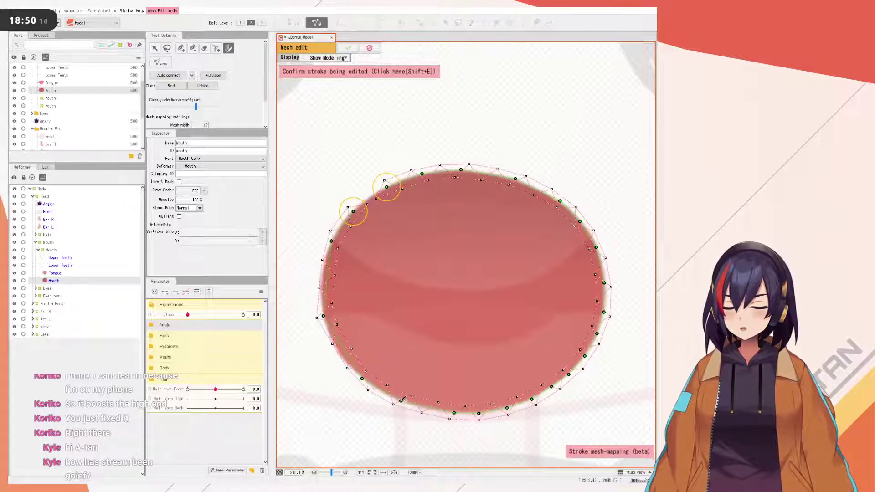
click(335, 346)
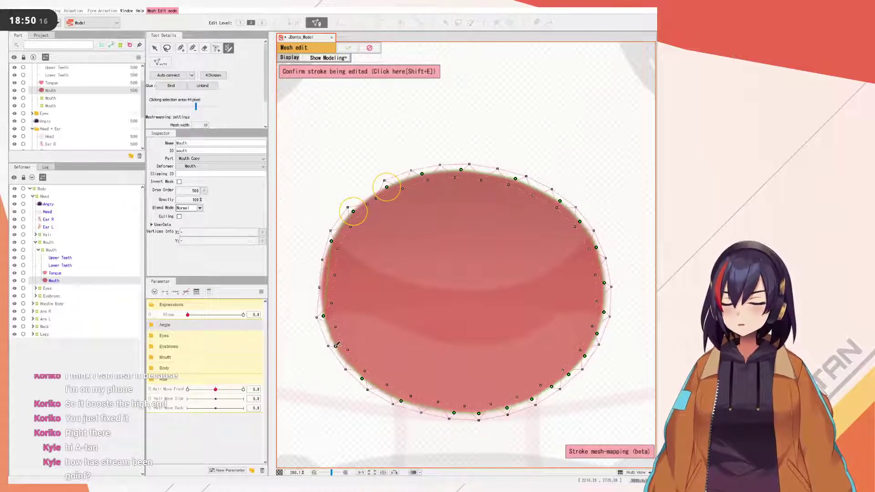
click(354, 211)
click(387, 187)
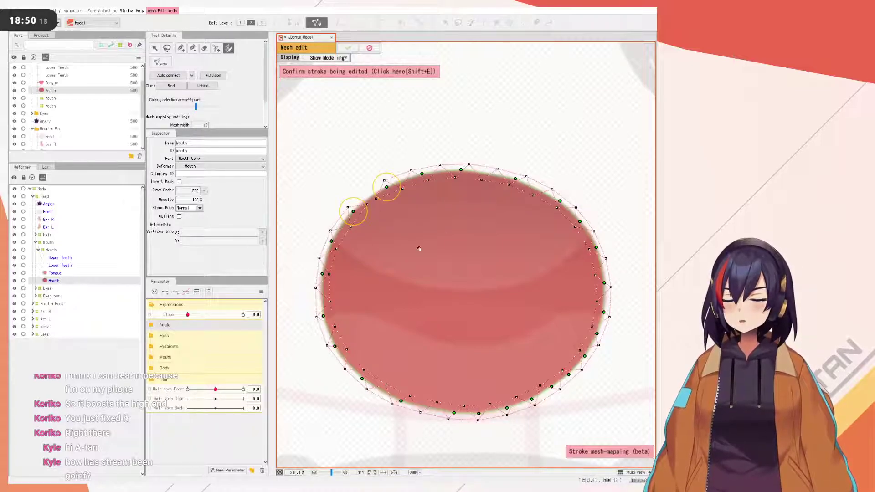
click(367, 198)
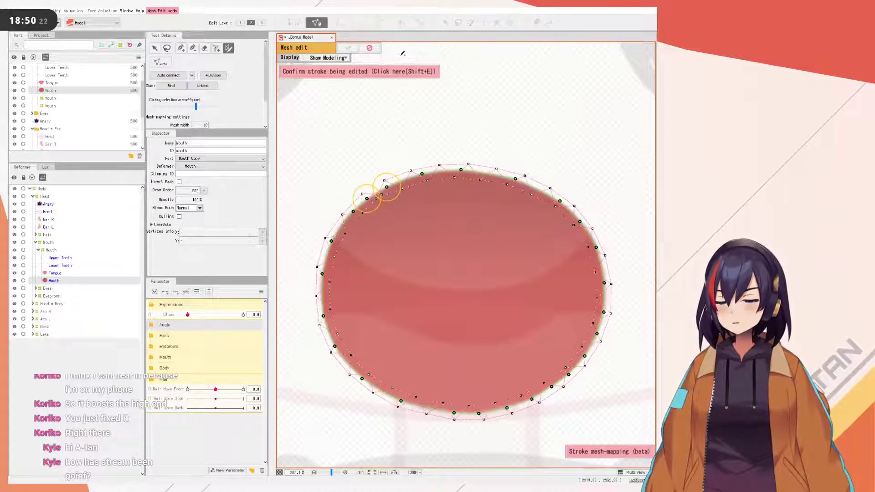
click(364, 72)
- Replace the overlapping vertices at the mouth's upper left with one vertex connected into the inner ring, and apply the mesh edit
scroll(333, 168, up, 3)
click(195, 49)
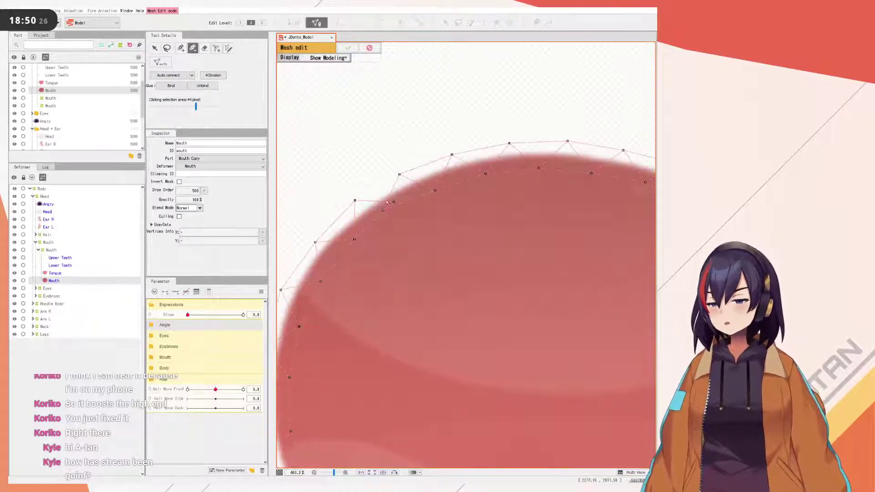
click(180, 47)
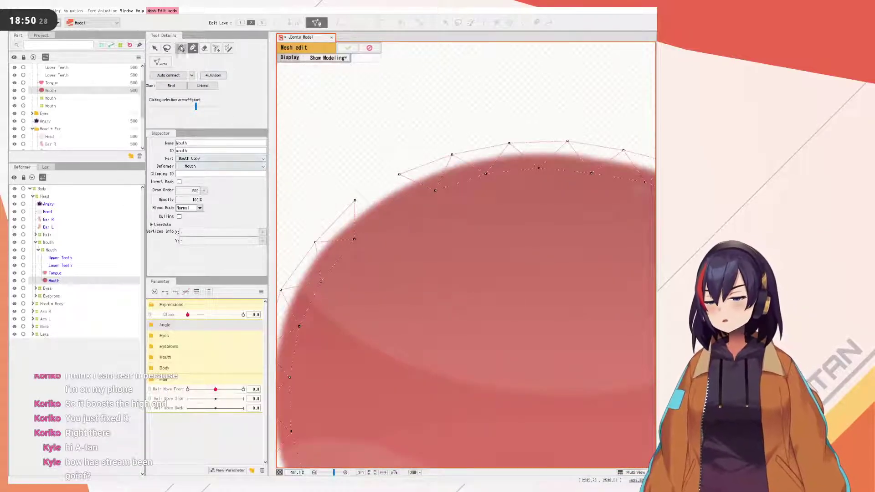
click(390, 210)
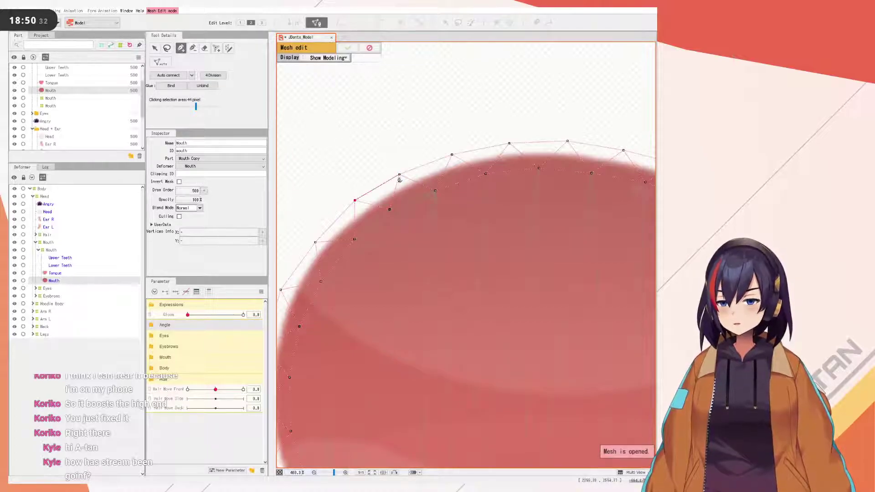
click(436, 192)
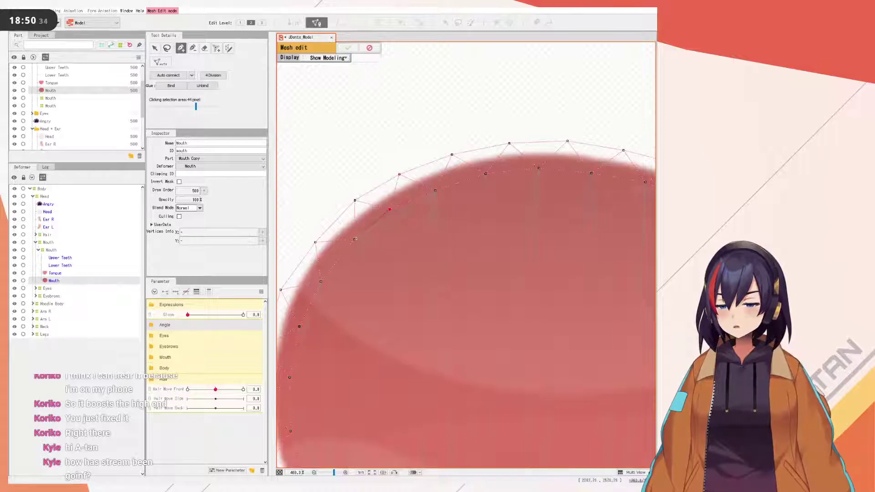
scroll(356, 242, down, 3)
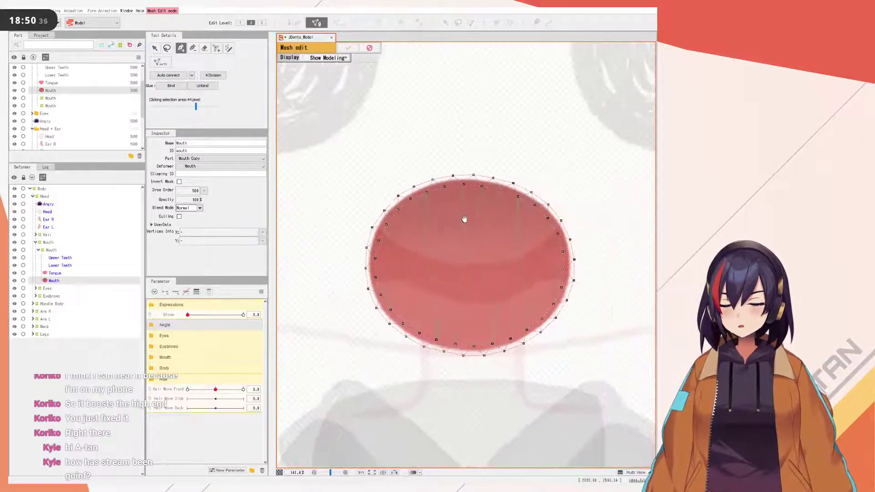
click(347, 48)
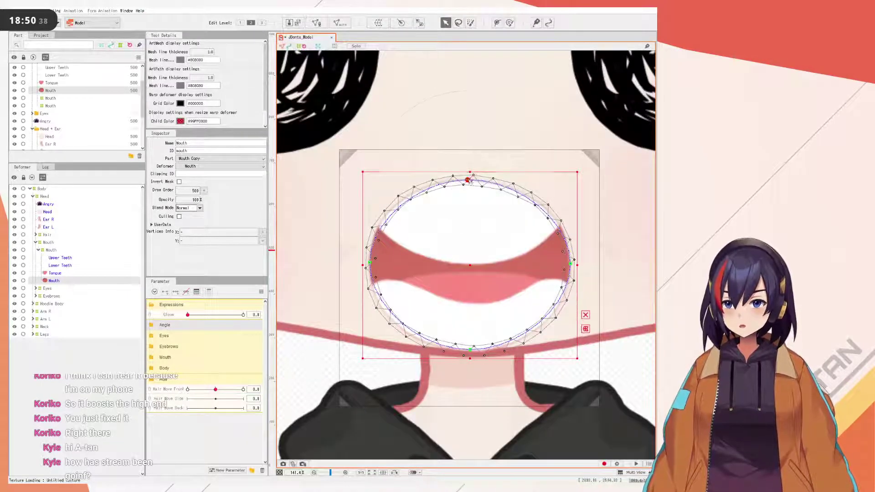
- Try closing the mouth by moving its top and bottom deform path points together into a thin curve
drag(468, 250, 467, 279)
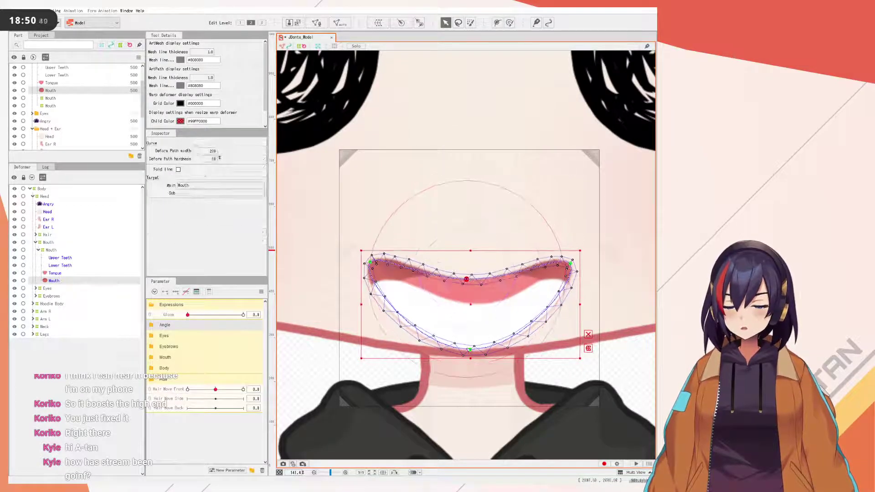
drag(470, 349, 468, 292)
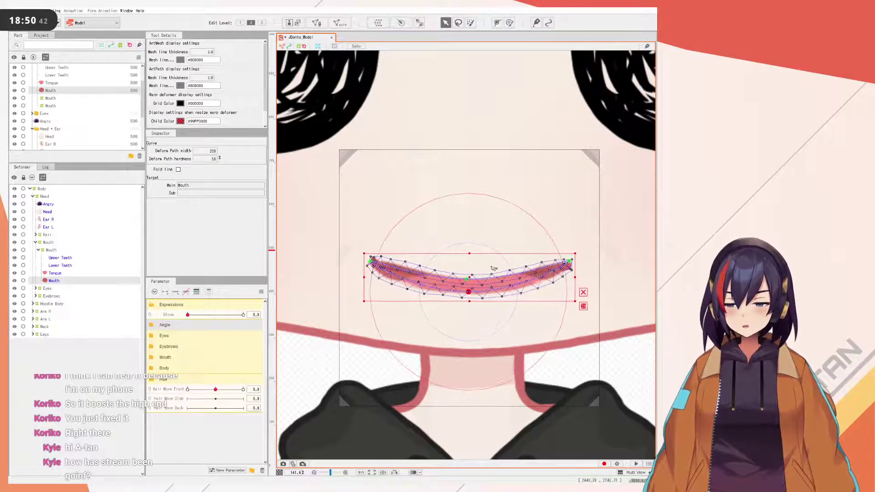
scroll(511, 285, up, 2)
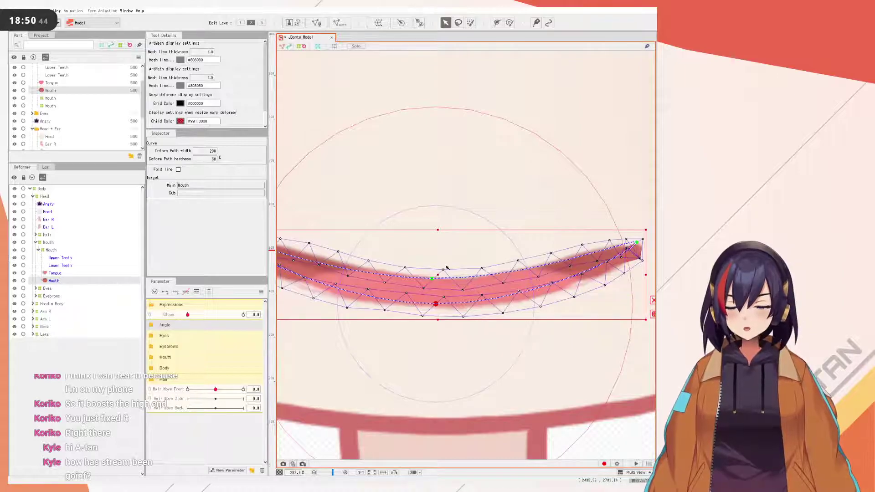
scroll(447, 268, up, 2)
scroll(428, 279, down, 4)
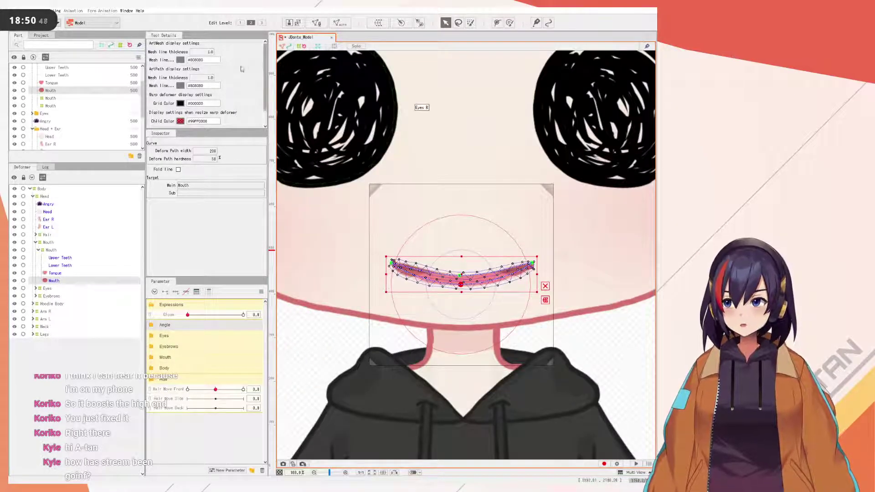
click(317, 23)
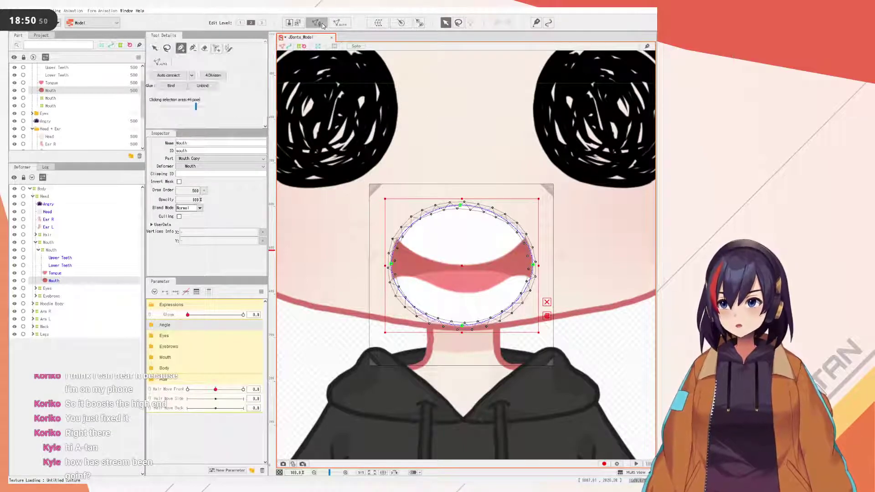
click(317, 22)
scroll(396, 200, down, 2)
scroll(396, 201, up, 2)
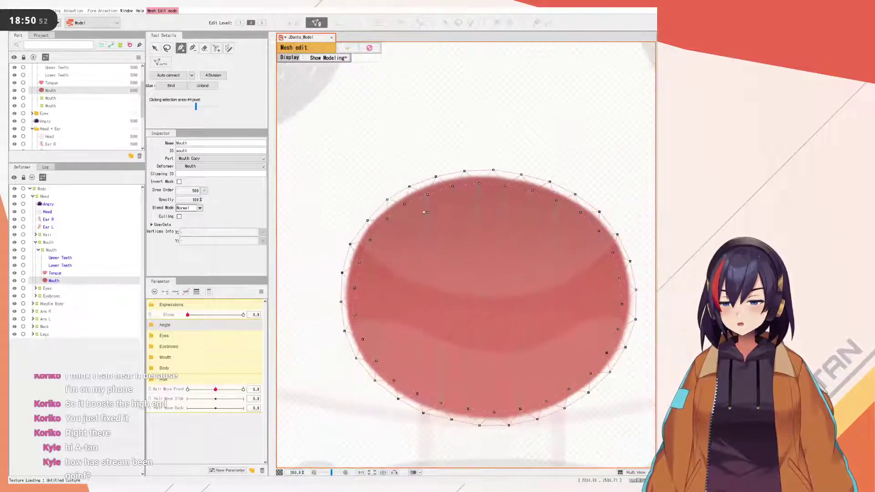
key(Escape)
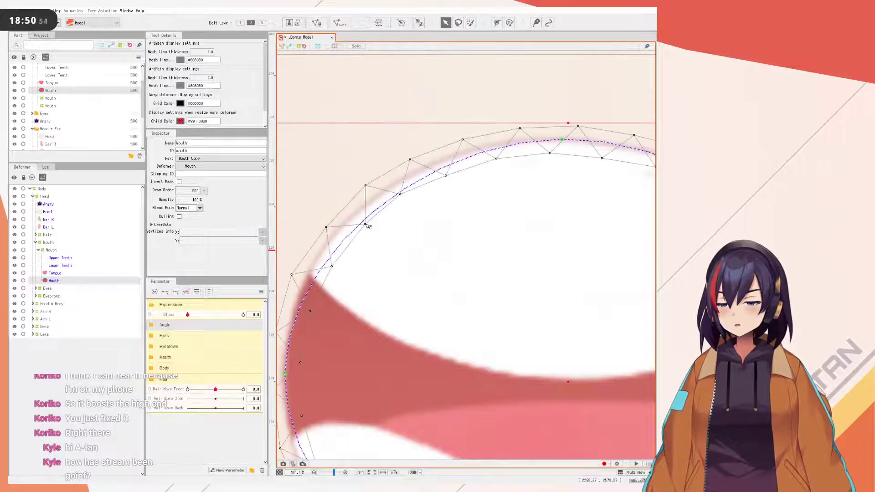
- Edit the Mouth mesh and move the inner ring vertices along the upper left edge outward, closer to the outline
click(319, 24)
key(v)
drag(367, 226, 361, 223)
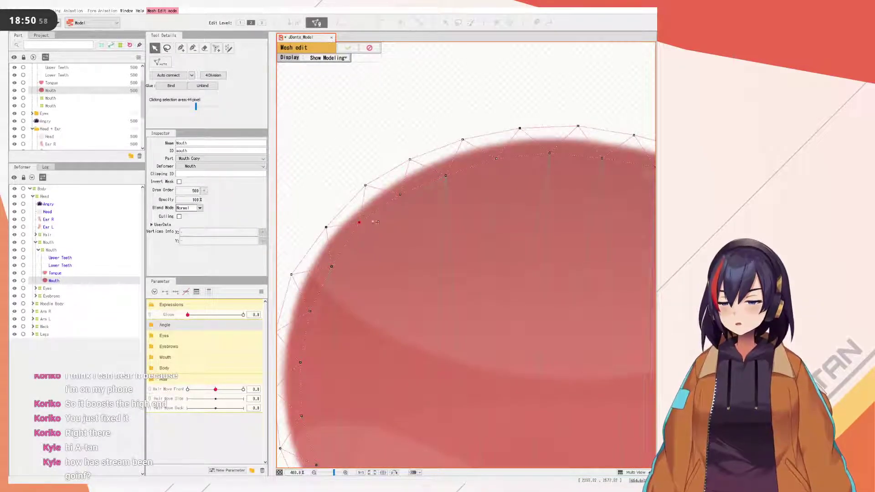
click(359, 223)
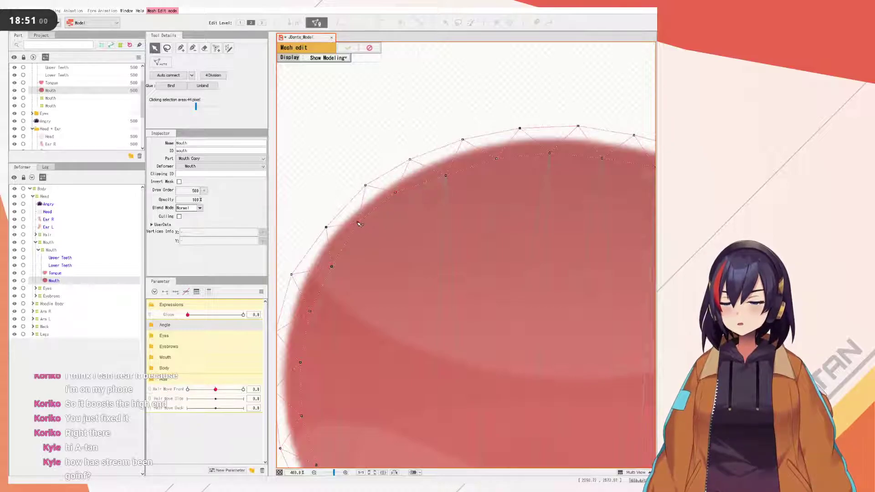
drag(446, 175, 441, 172)
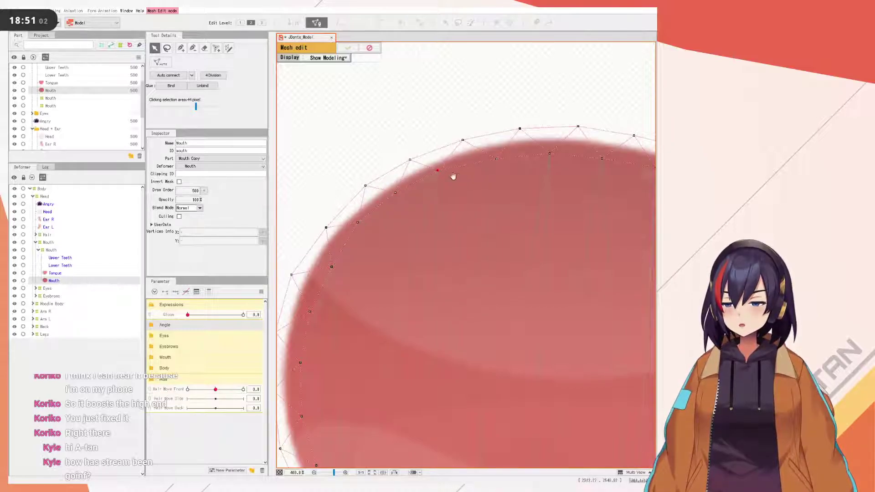
scroll(456, 174, up, 5)
drag(459, 178, 456, 159)
- Move the inner ring vertices along the mouth's top and upper right edge closer to the outline
drag(553, 179, 442, 178)
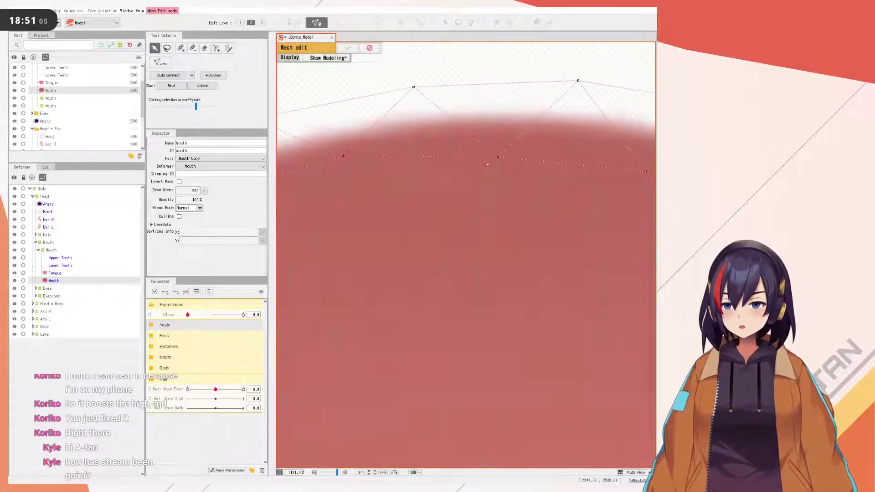
drag(500, 158, 504, 147)
drag(639, 172, 412, 140)
drag(547, 210, 556, 200)
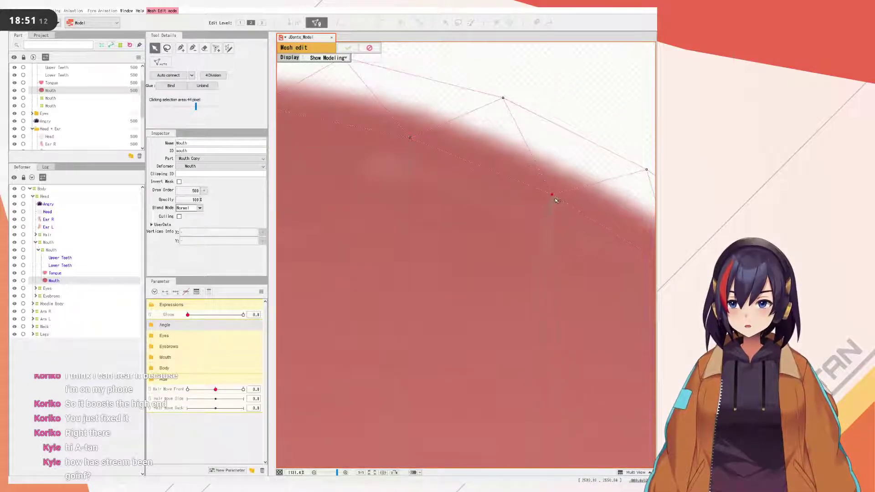
scroll(576, 207, down, 8)
scroll(580, 304, up, 5)
scroll(528, 263, down, 4)
scroll(528, 262, up, 5)
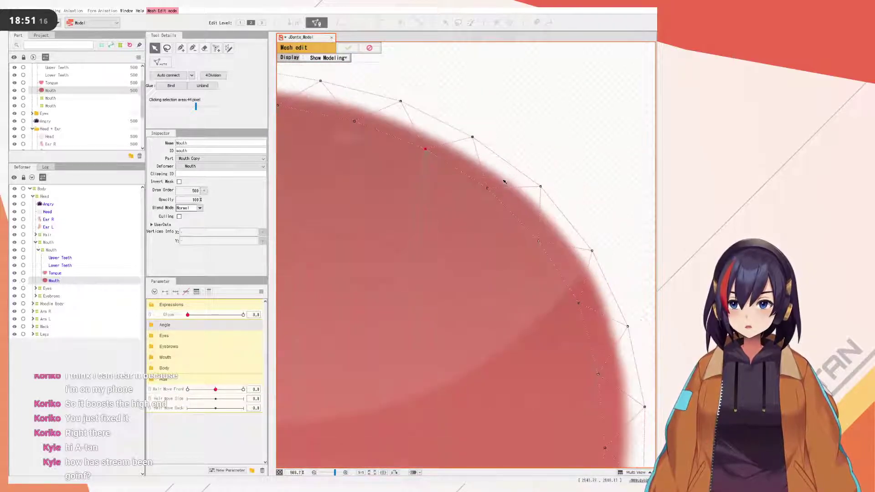
click(425, 149)
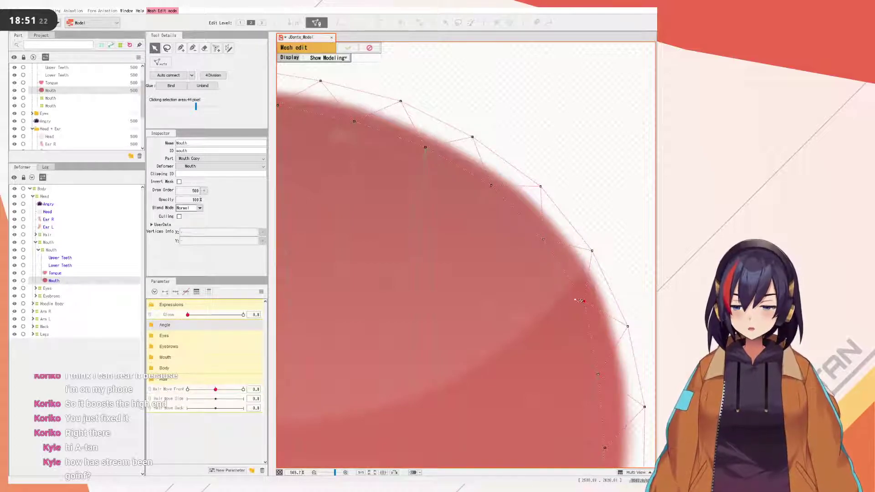
drag(579, 301, 584, 301)
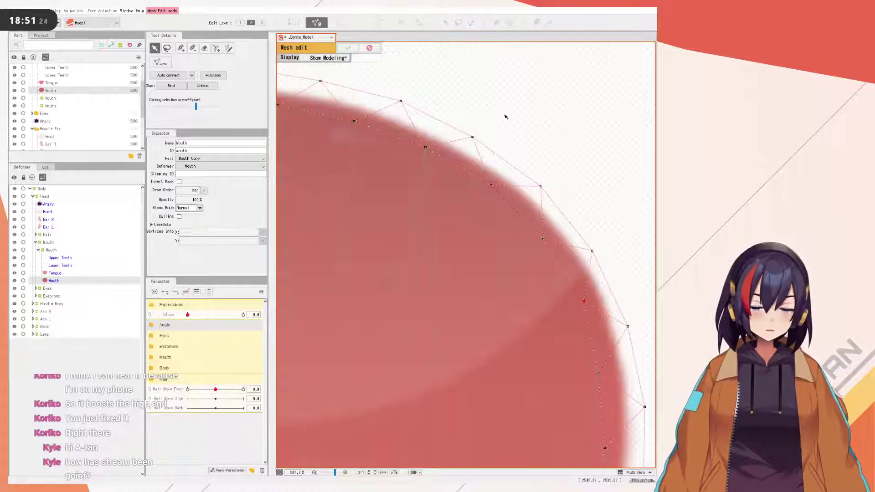
- Shift the inner ring vertices down the mouth's right side and lower right edge outward toward the outline
scroll(505, 116, down, 2)
scroll(545, 260, up, 3)
mouse_move(567, 230)
mouse_down()
mouse_move(558, 228)
mouse_move(561, 214)
mouse_up()
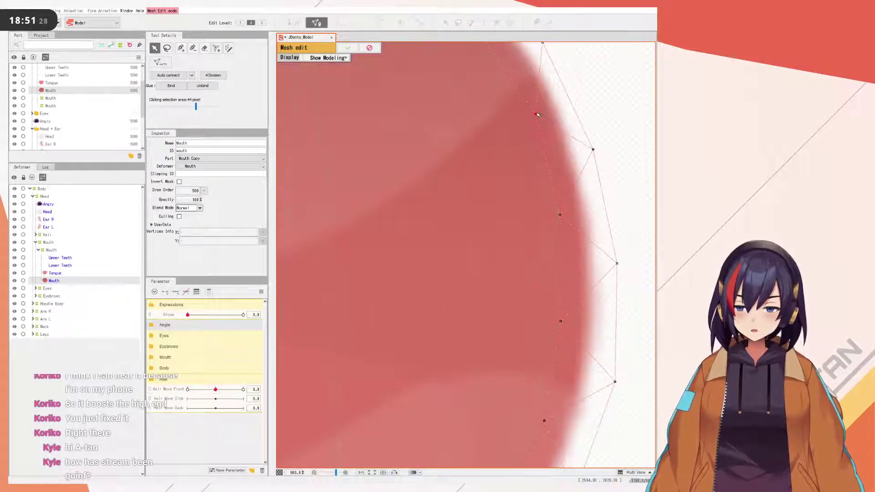
scroll(502, 228, down, 3)
scroll(545, 272, up, 3)
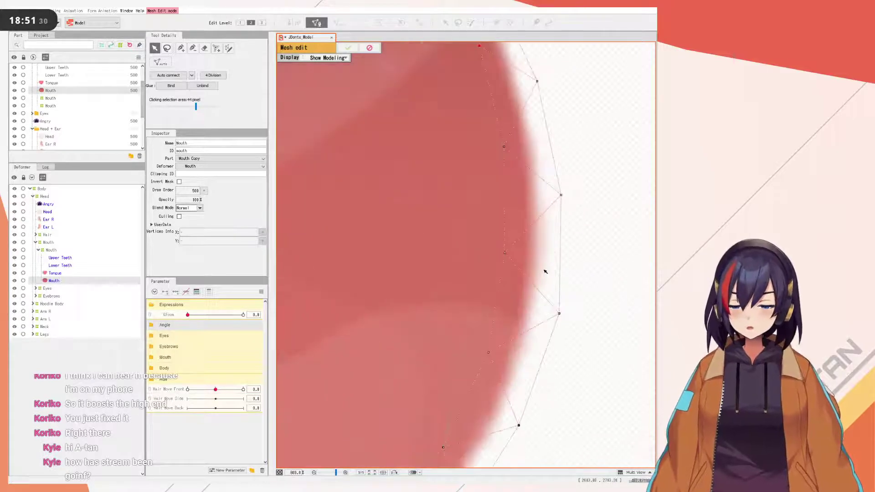
drag(513, 255, 515, 257)
drag(549, 290, 560, 227)
drag(500, 290, 556, 182)
drag(490, 245, 555, 235)
drag(498, 289, 504, 294)
scroll(484, 311, up, 2)
drag(444, 246, 573, 191)
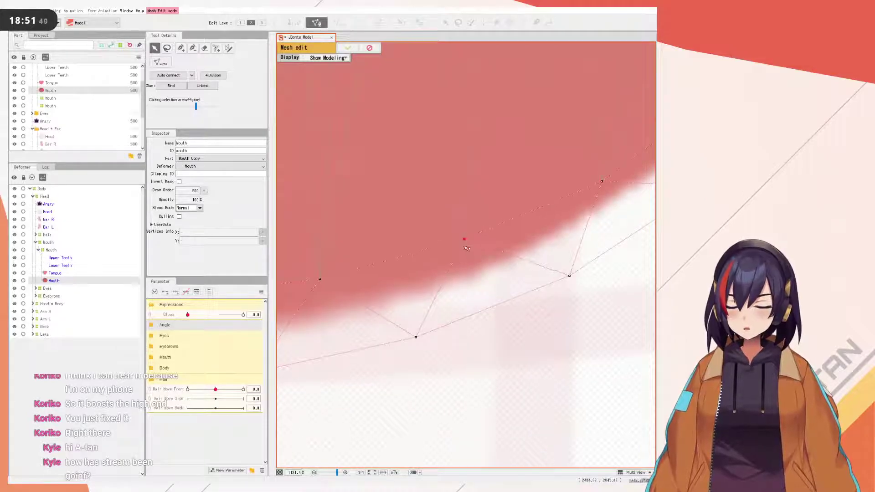
- Move the inner ring vertices along the mouth's bottom edge outward so they sit just inside the outline
scroll(474, 257, down, 2)
drag(487, 247, 490, 256)
drag(385, 257, 384, 268)
drag(443, 260, 646, 259)
drag(484, 248, 482, 258)
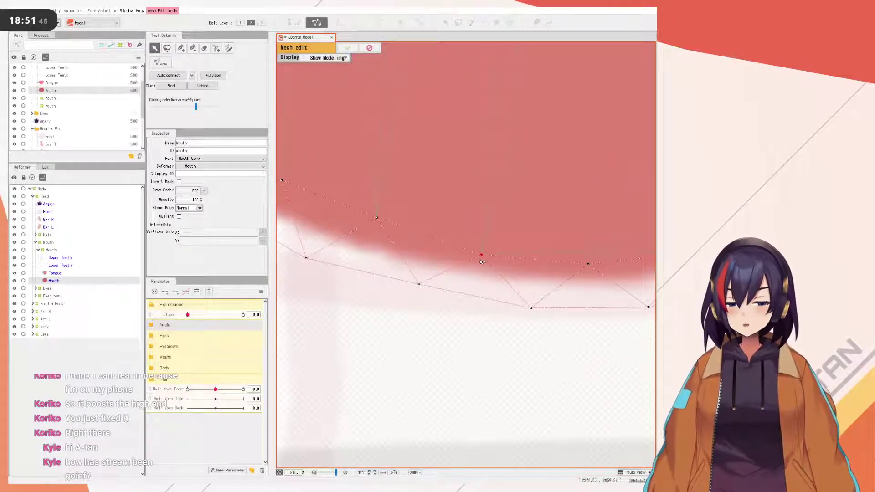
drag(377, 218, 518, 271)
drag(437, 211, 474, 249)
drag(422, 186, 412, 193)
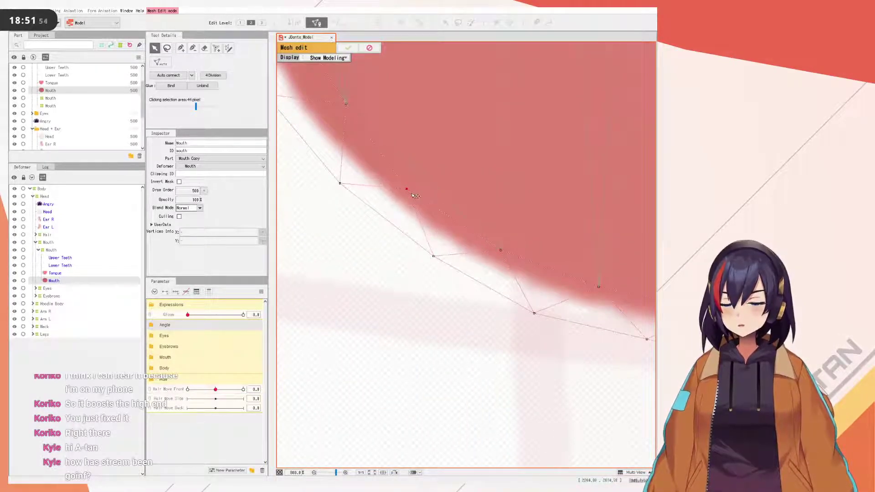
- Shift the inner ring vertices up the mouth's lower left and left edge closer to the outline
drag(382, 167, 435, 265)
drag(398, 202, 384, 214)
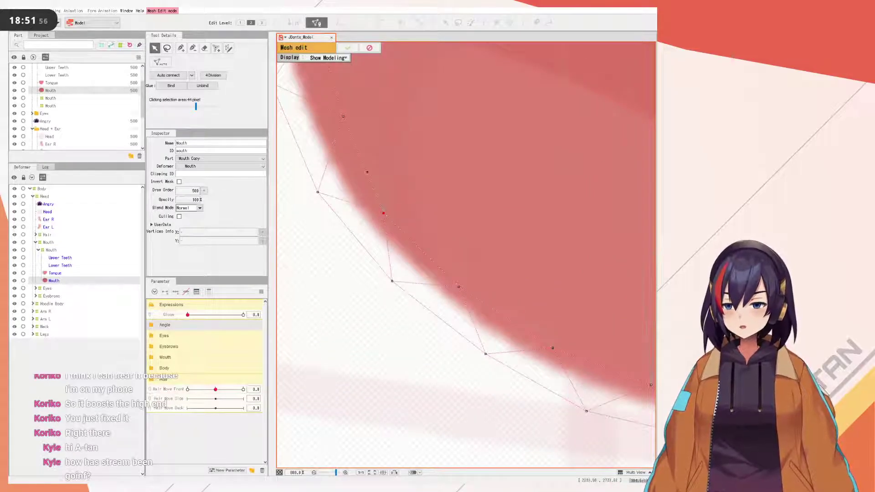
drag(369, 174, 390, 272)
drag(363, 213, 352, 219)
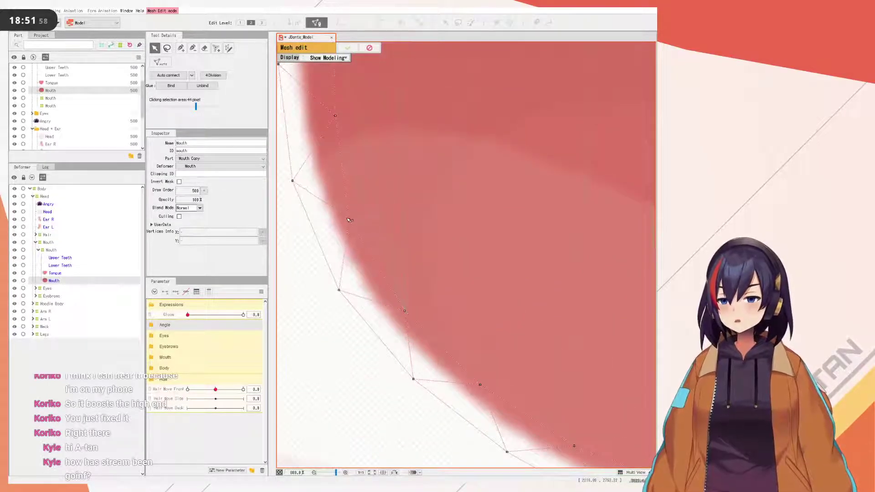
drag(369, 173, 398, 236)
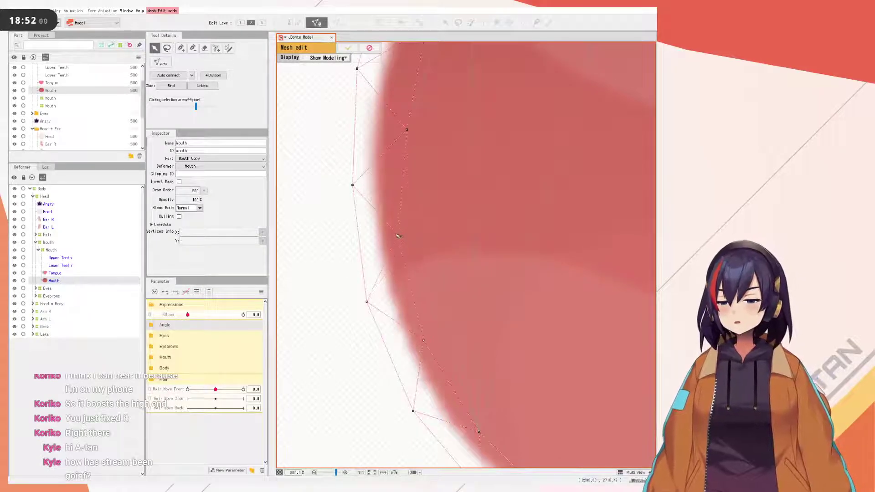
drag(432, 193, 456, 274)
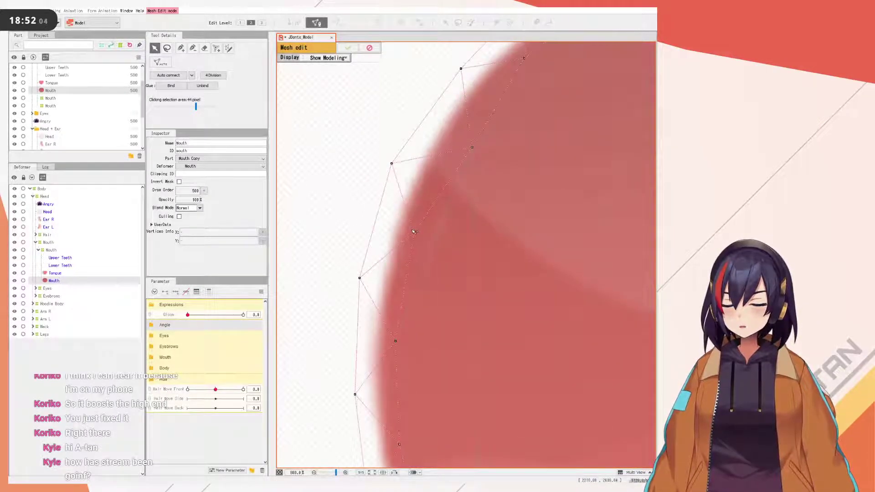
- Adjust the remaining inner ring vertices at the mouth's upper left and apply the mesh edit
drag(413, 231, 451, 283)
drag(458, 252, 442, 243)
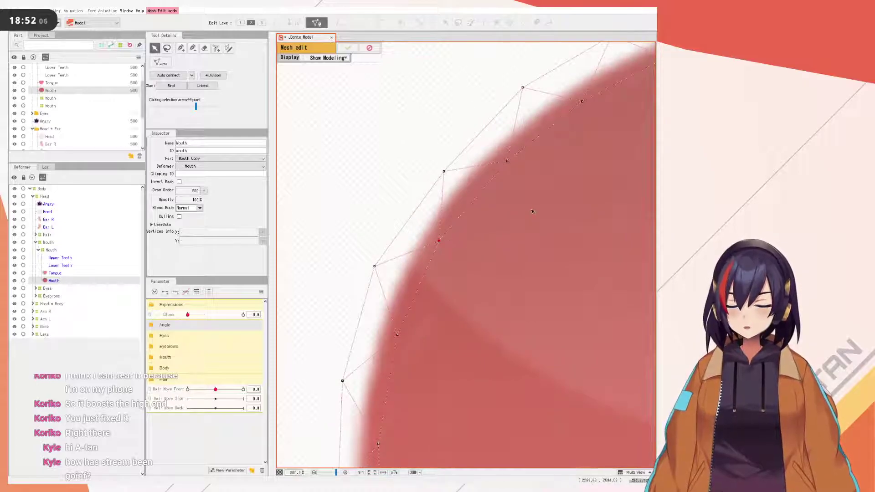
drag(534, 209, 437, 269)
scroll(416, 222, down, 5)
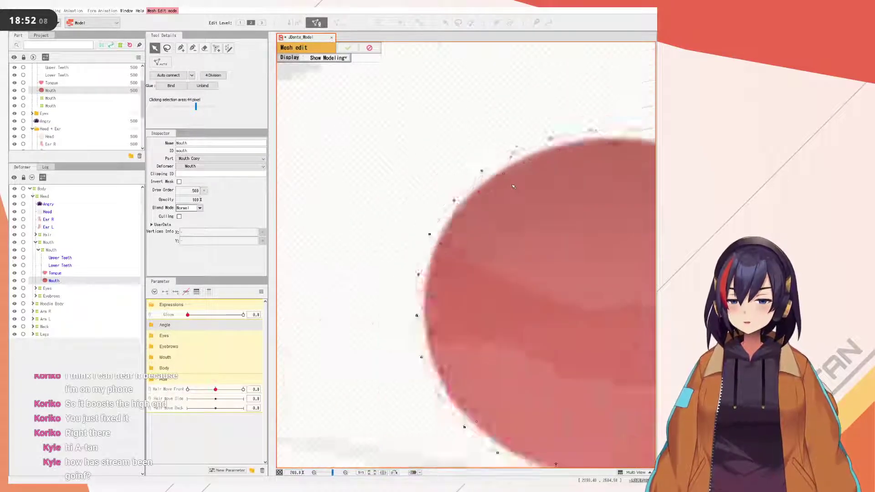
click(343, 47)
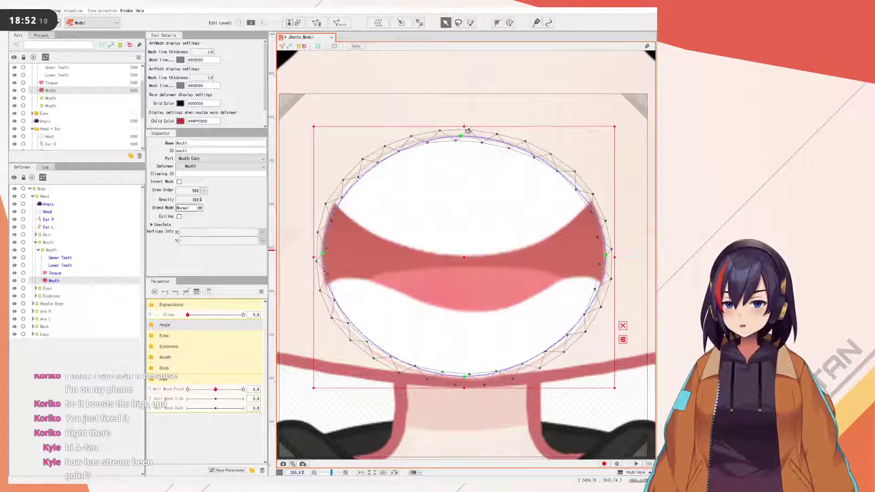
- Try pulling the top deform path point down to the middle of the mouth, and undo the move
drag(460, 165, 460, 269)
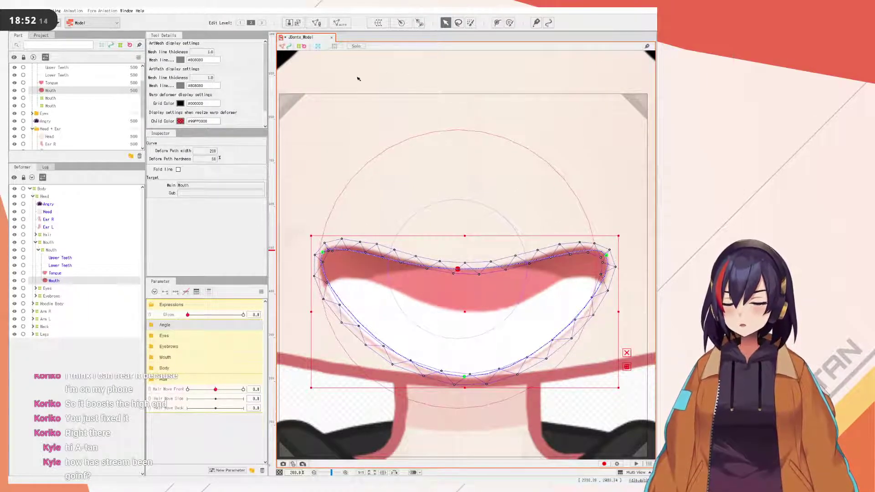
key(ctrl+z)
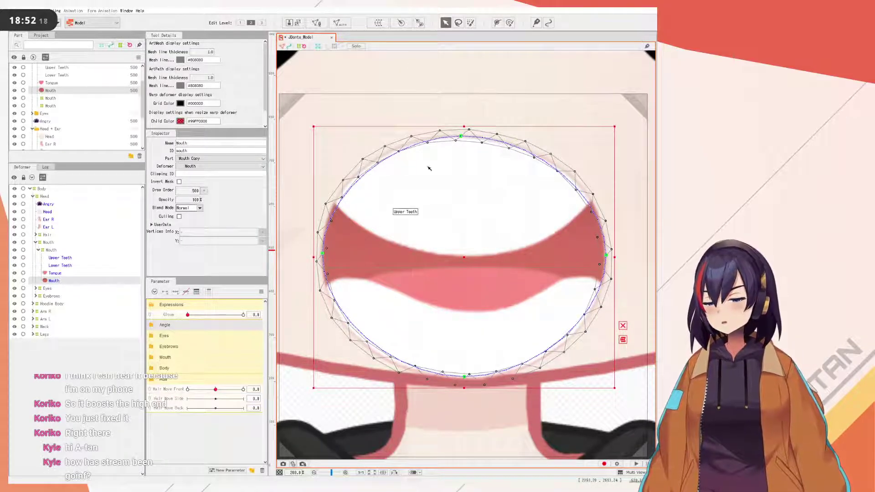
- Rearrange the deform path's top so one control point sits at the mouth's upper left and one at its upper right
click(497, 22)
click(461, 136)
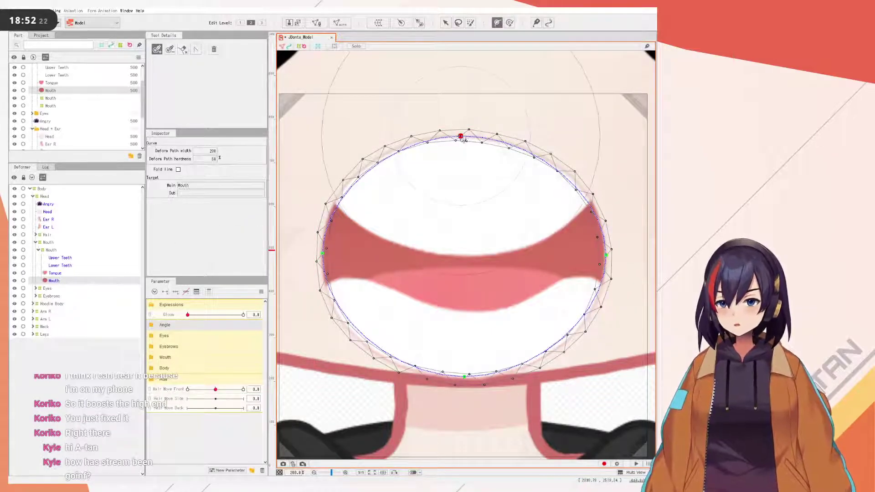
drag(461, 136, 510, 143)
drag(417, 153, 387, 153)
drag(511, 146, 541, 159)
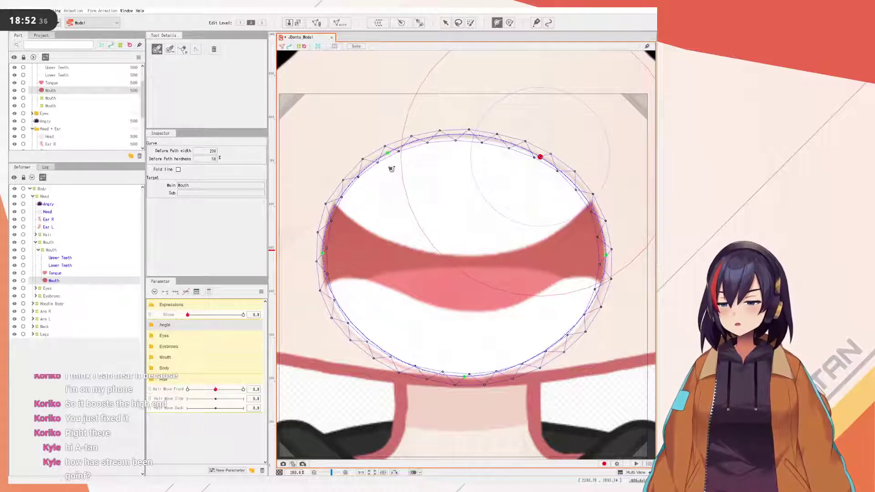
drag(389, 154, 384, 155)
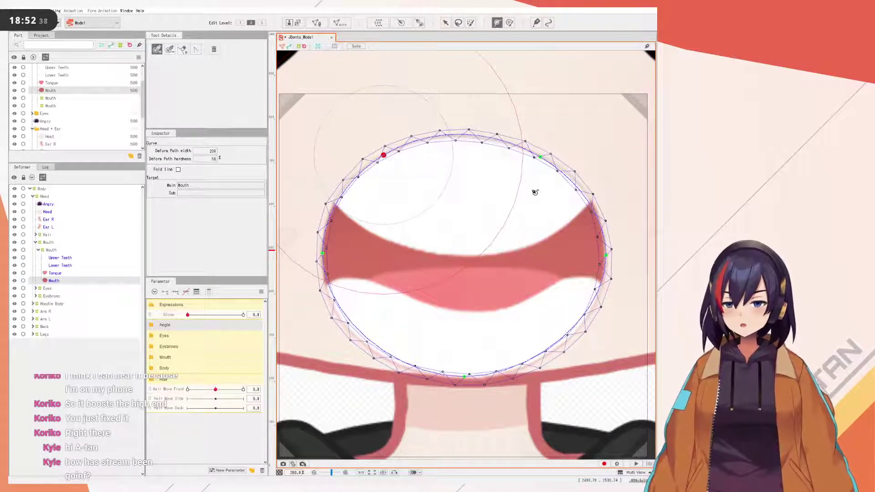
- Place deform path points at the mouth's lower left and lower right in place of the single bottom point
click(370, 351)
drag(370, 350, 370, 348)
click(517, 375)
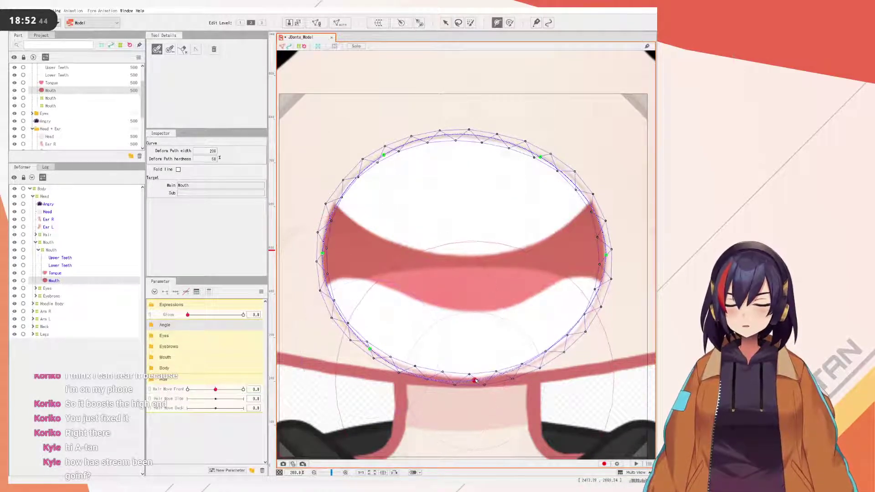
drag(517, 374, 545, 358)
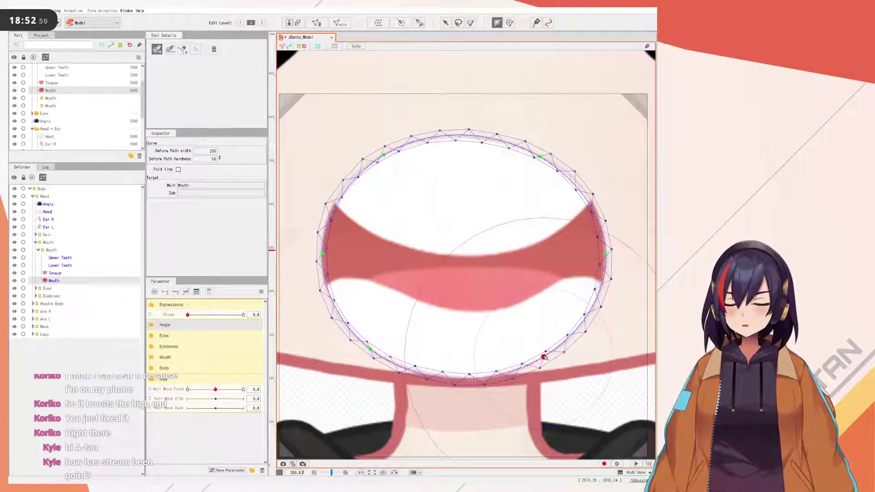
click(372, 353)
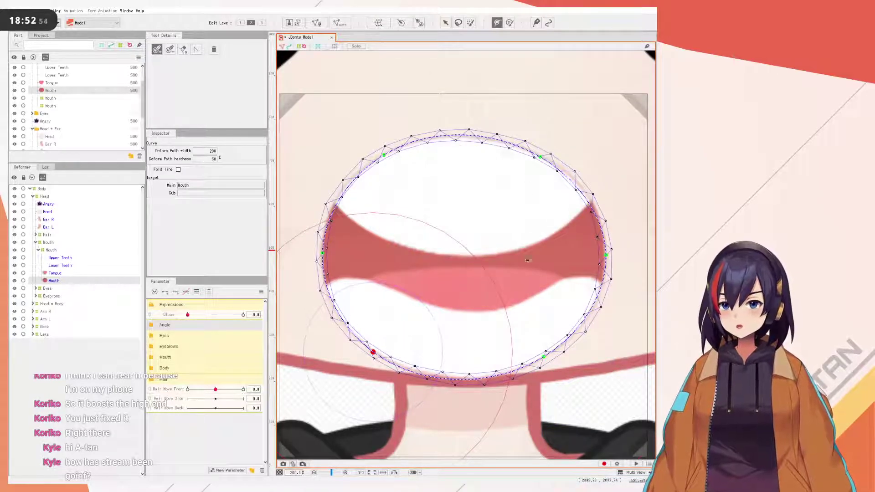
- Examine the open mouth with nothing selected, and reselect the Mouth mesh
click(445, 23)
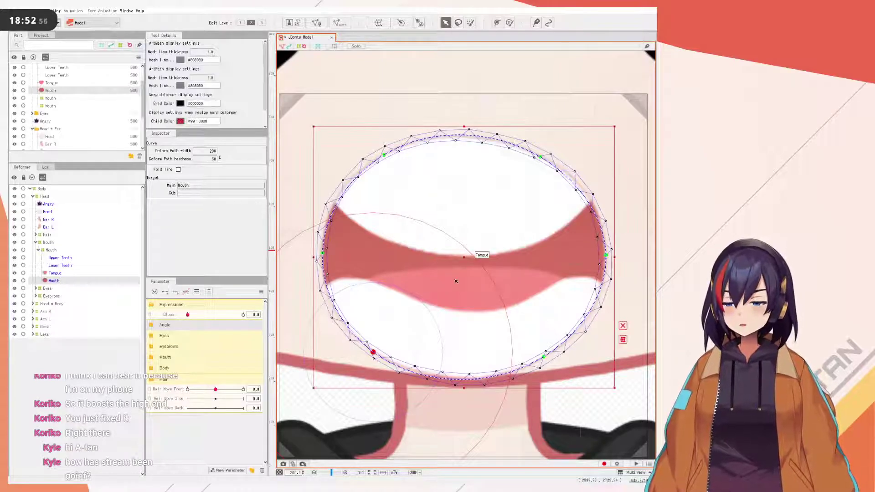
scroll(455, 281, down, 5)
click(631, 319)
scroll(469, 273, up, 6)
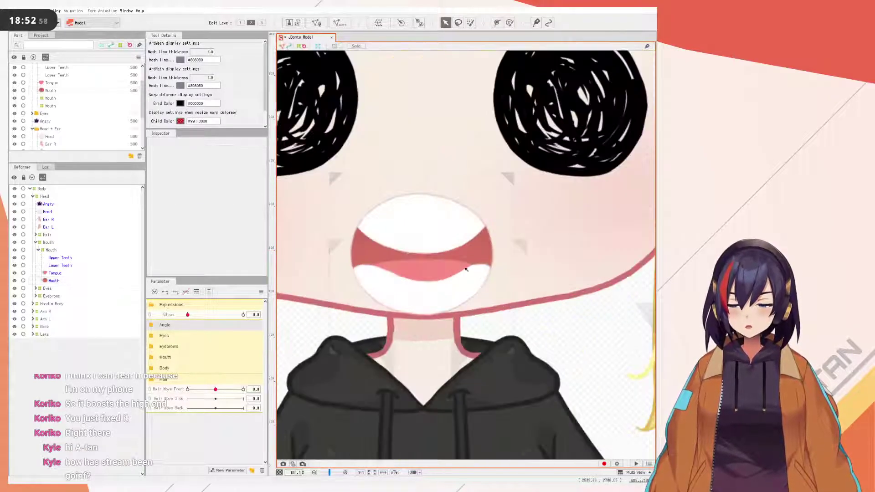
scroll(501, 228, down, 2)
scroll(506, 234, up, 3)
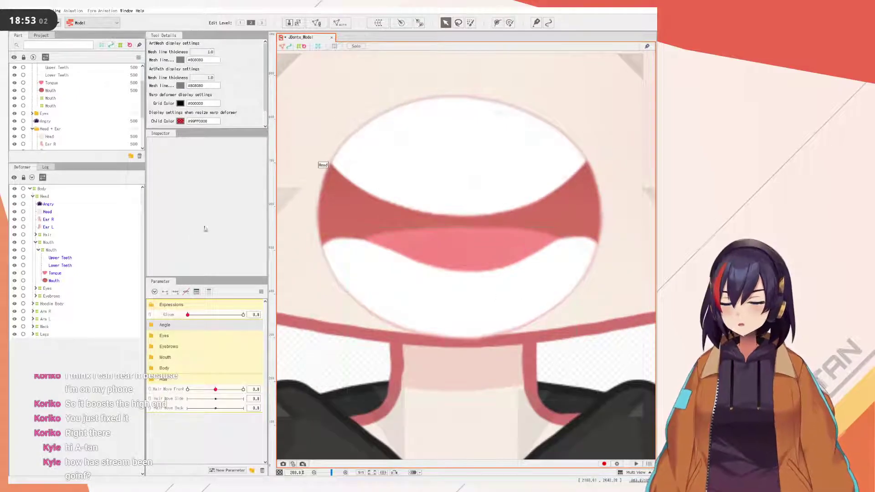
click(66, 280)
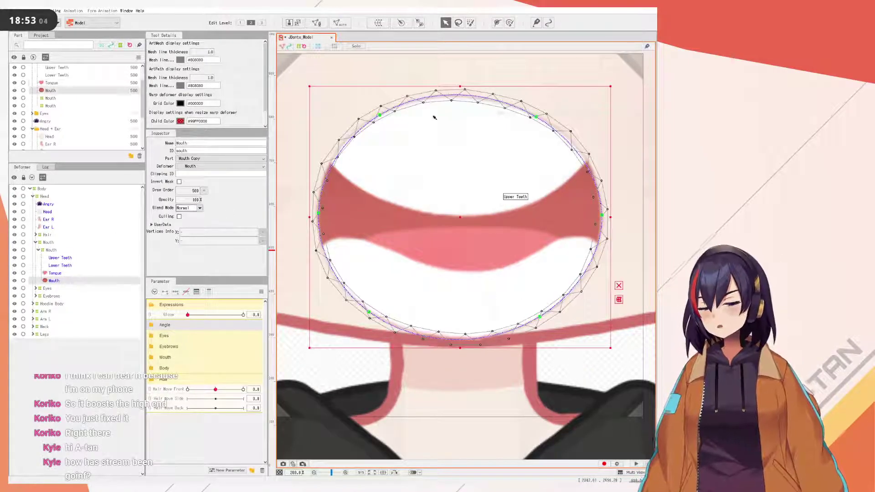
- Try pulling the deform path's upper-left point down and its lower-left point up, and undo the lower-left move
drag(379, 114, 398, 196)
scroll(462, 171, down, 4)
scroll(439, 217, up, 3)
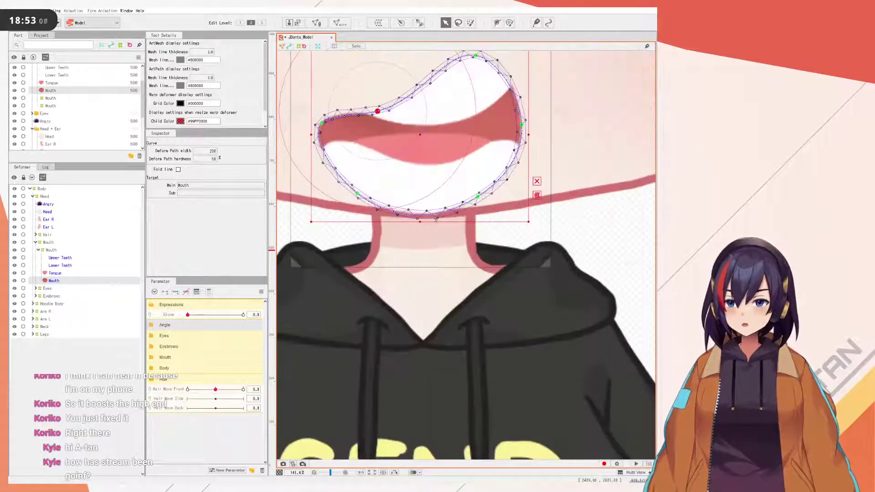
drag(357, 196, 359, 166)
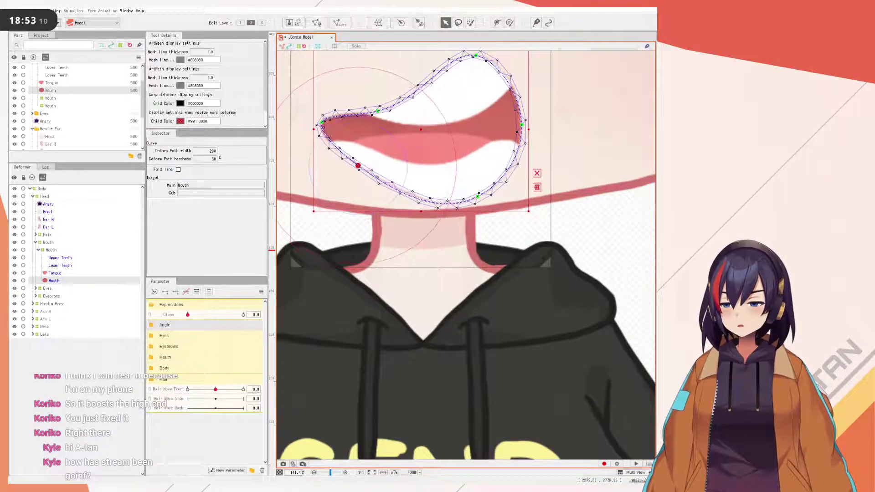
key(ctrl+z)
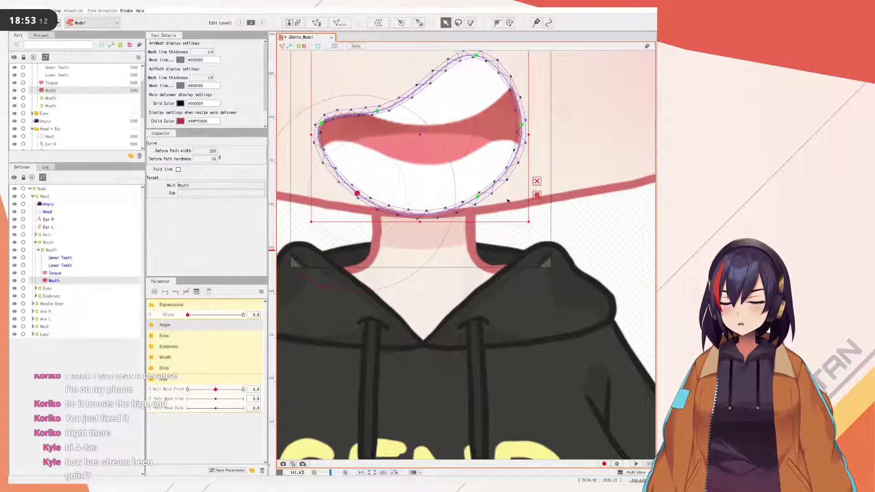
- Try raising both lower deform path points together toward the middle of the mouth
shift+click(478, 196)
drag(417, 195, 416, 138)
scroll(476, 358, down, 3)
scroll(467, 256, up, 4)
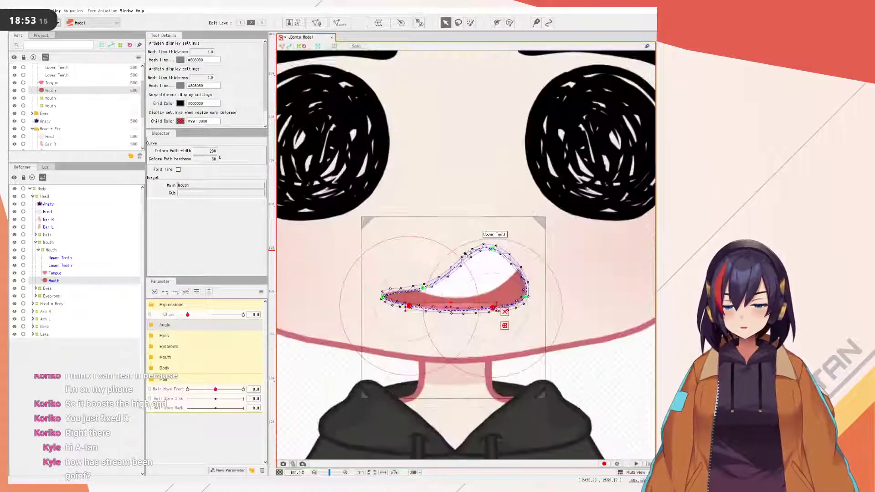
- Try flattening the mouth further by lowering both upper deform path points and raising the lower-right one, and check the shape
drag(511, 250, 517, 306)
drag(409, 321, 409, 345)
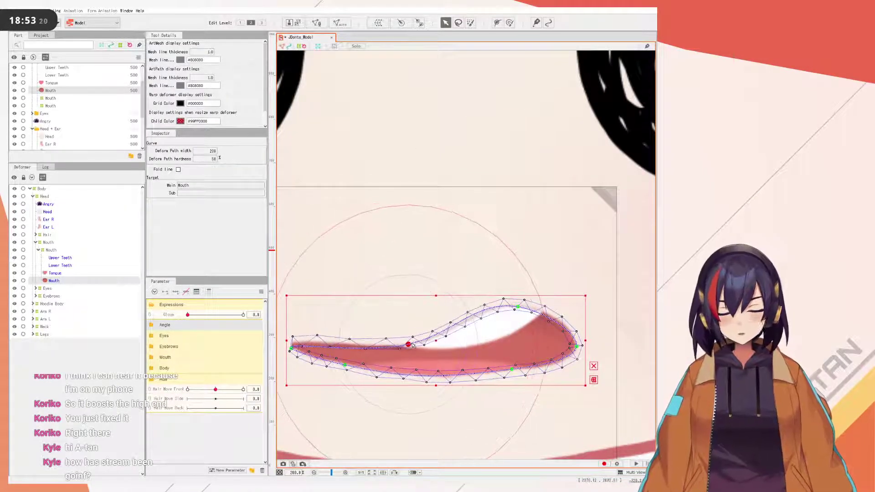
drag(513, 368, 510, 344)
scroll(510, 344, down, 10)
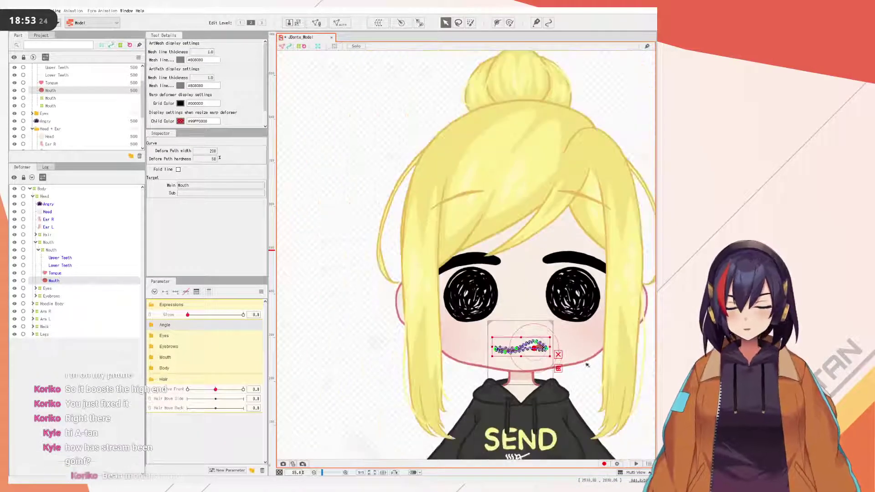
scroll(511, 326, up, 8)
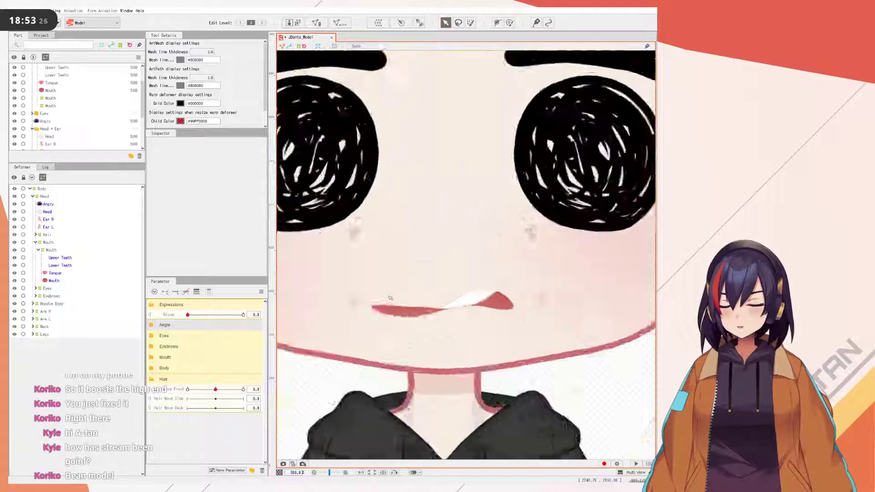
- Undo the trial moves of the deform path points and deselect the Mouth mesh
click(546, 256)
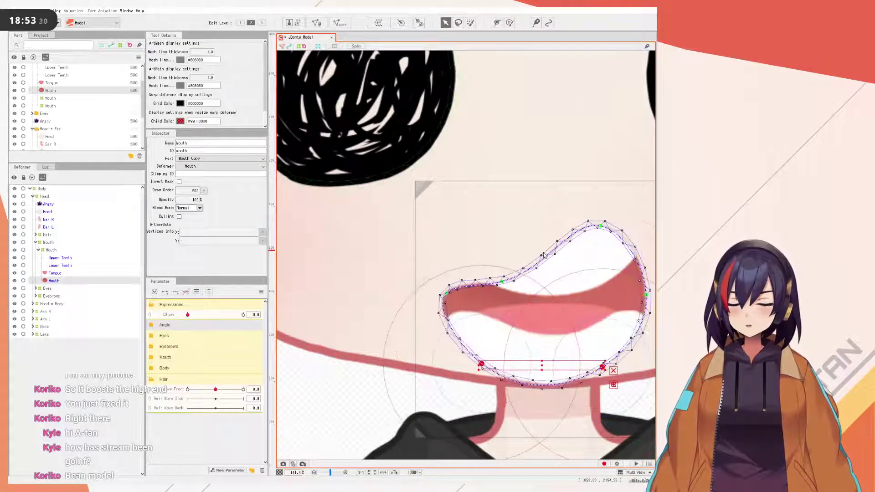
scroll(557, 261, down, 2)
key(ctrl+z)
drag(546, 257, 404, 244)
scroll(405, 242, down, 2)
click(554, 283)
scroll(403, 252, up, 5)
scroll(404, 253, down, 2)
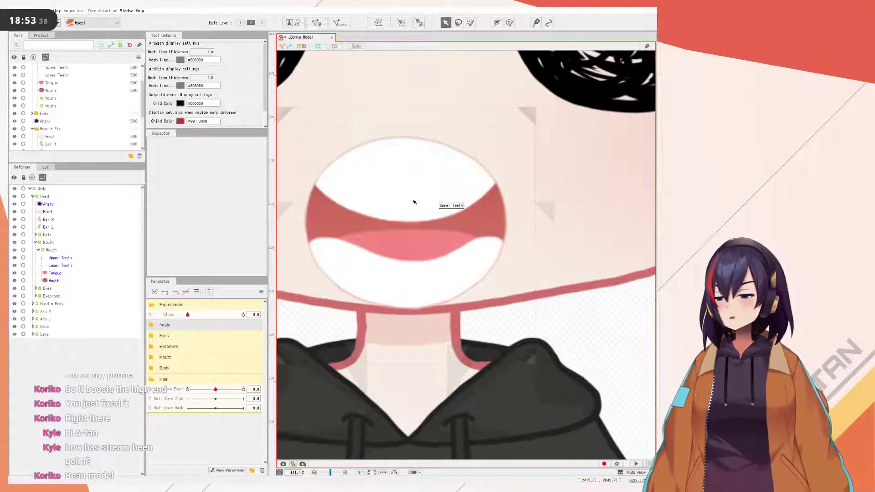
- Examine the open mouth on the face and look through the parts list around the Mouth Copy group
scroll(508, 261, down, 4)
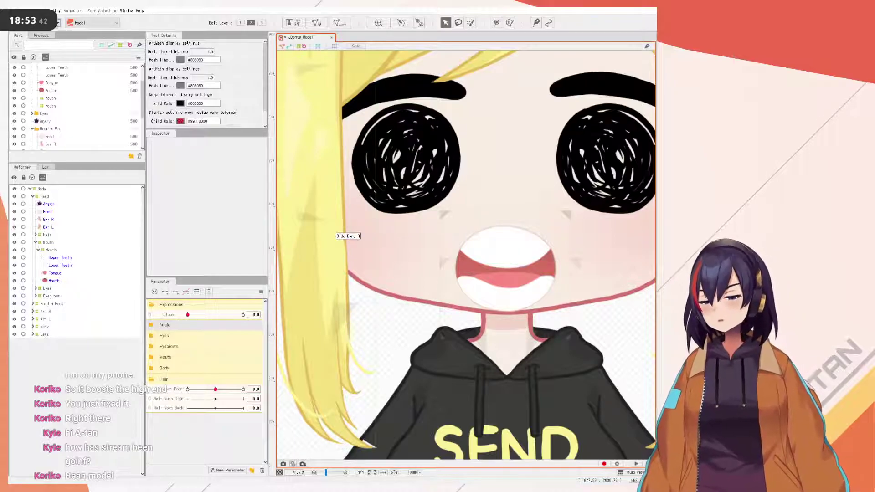
scroll(52, 118, down, 5)
scroll(53, 118, down, 1)
scroll(37, 100, up, 3)
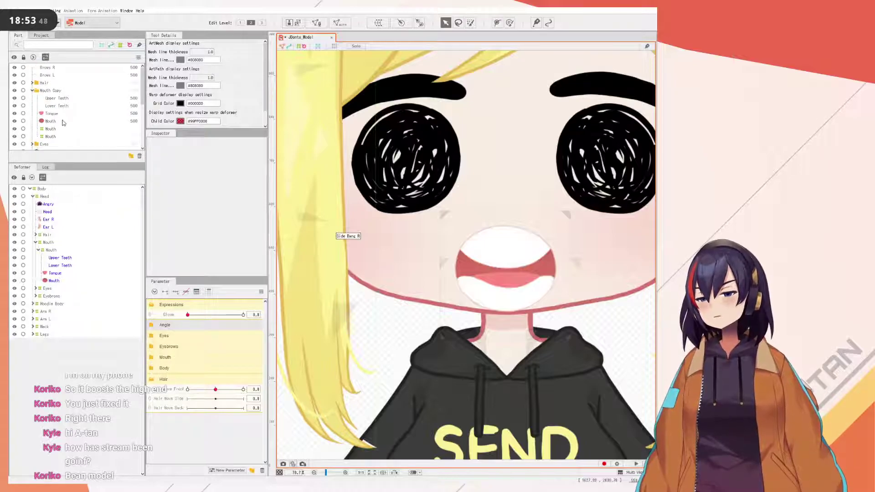
scroll(59, 105, down, 3)
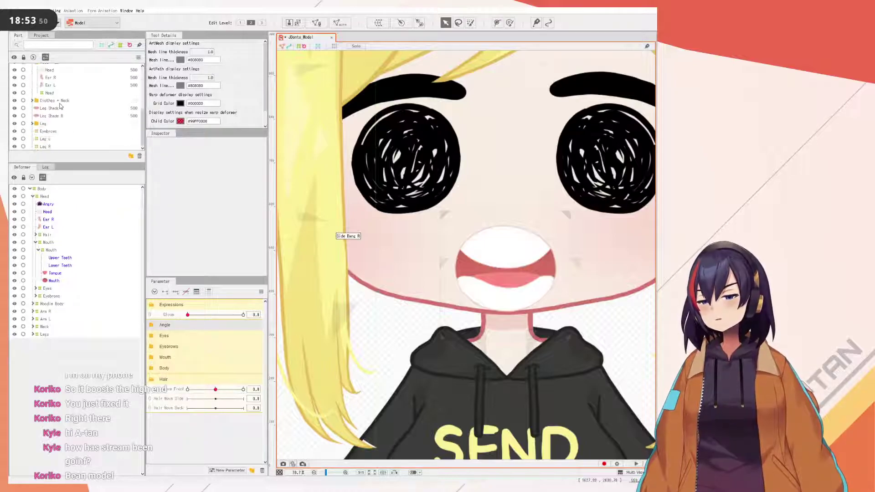
- Create a model image from the Upper Lip layer in the Mouth Copy folder of the JDonte_Model.psd source image
click(43, 35)
click(12, 42)
click(18, 48)
click(19, 61)
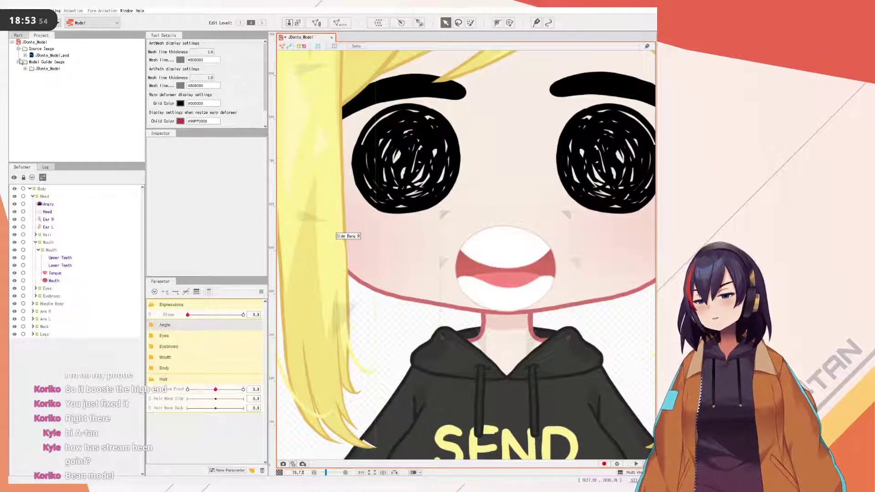
click(26, 55)
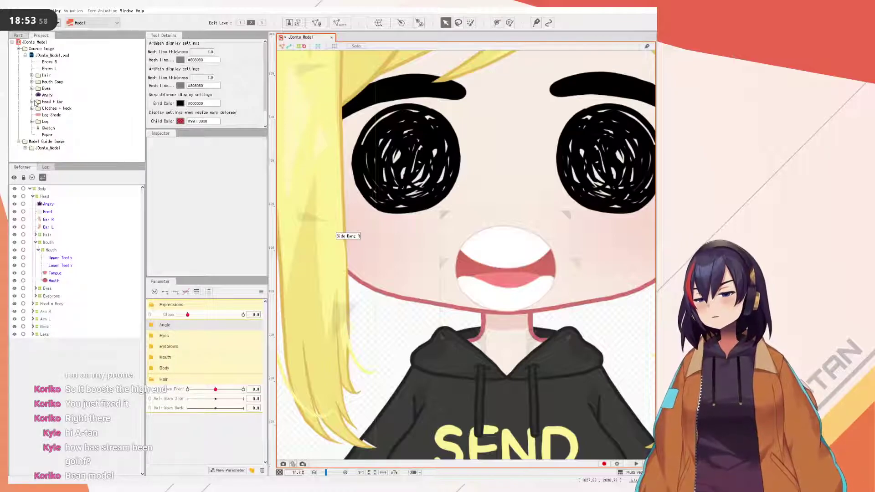
click(32, 82)
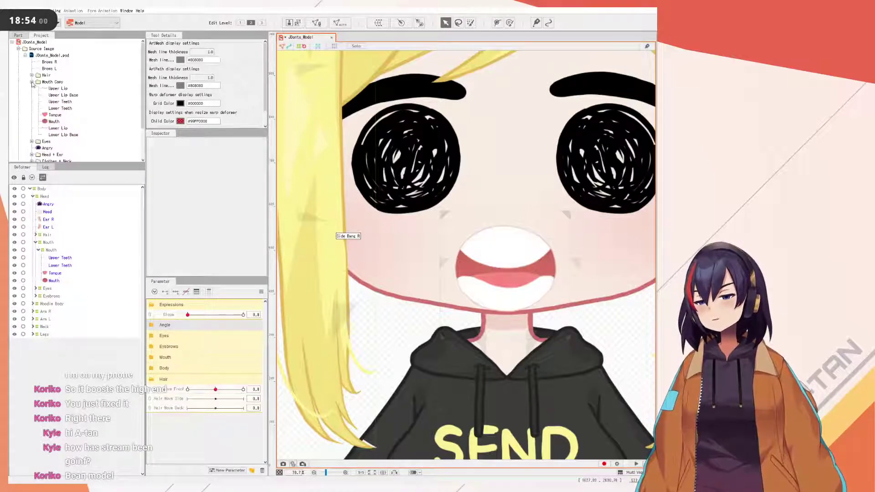
click(58, 90)
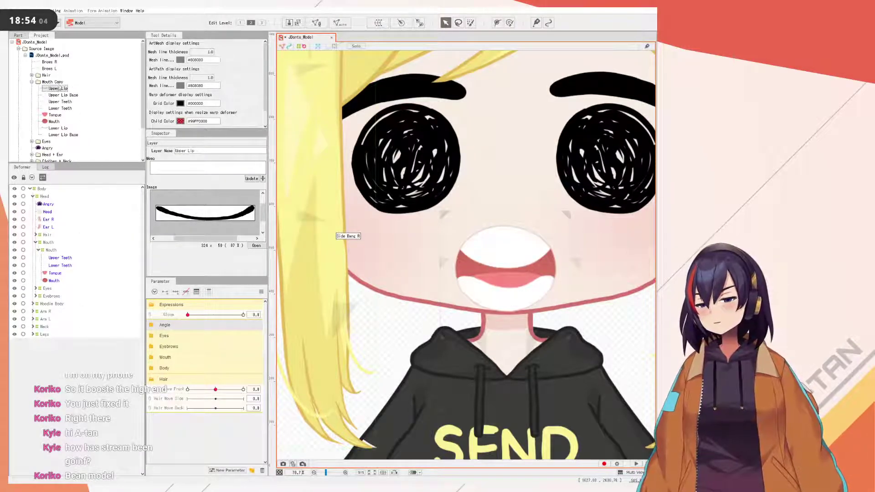
right_click(59, 88)
click(107, 114)
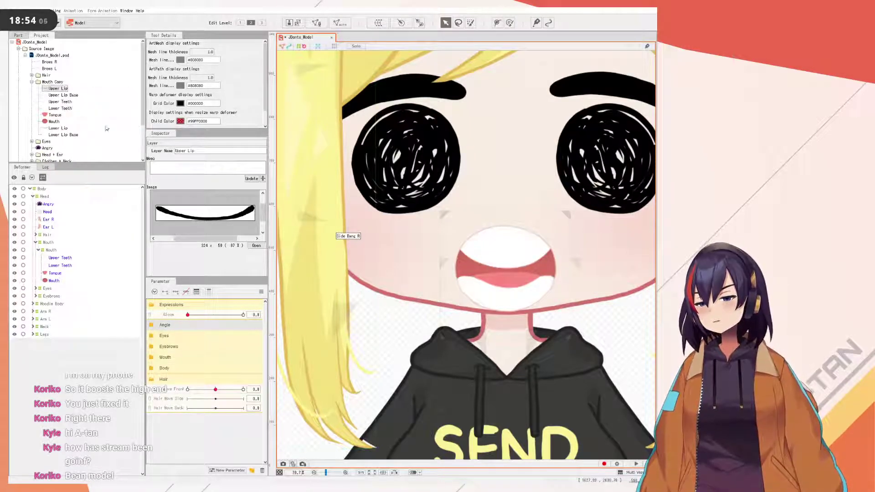
- Check the project's model guide images, and create another model image from the Upper Lip layer
scroll(61, 95, down, 3)
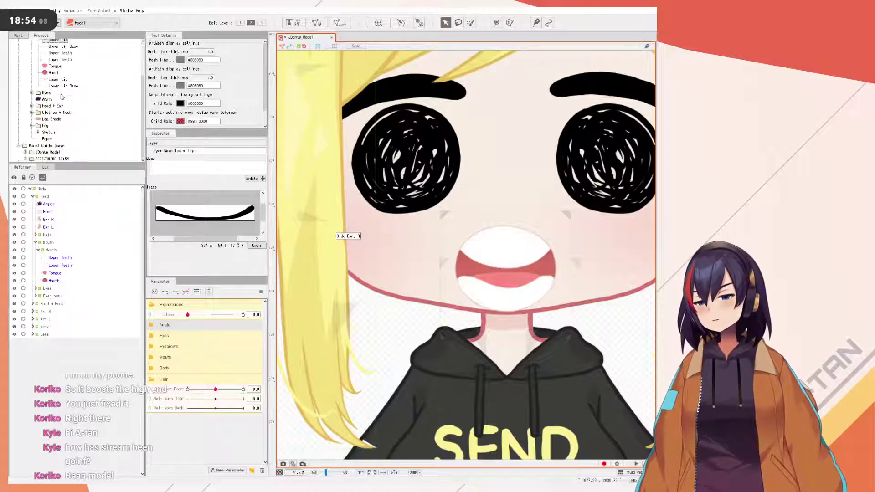
scroll(60, 93, up, 3)
scroll(56, 90, down, 3)
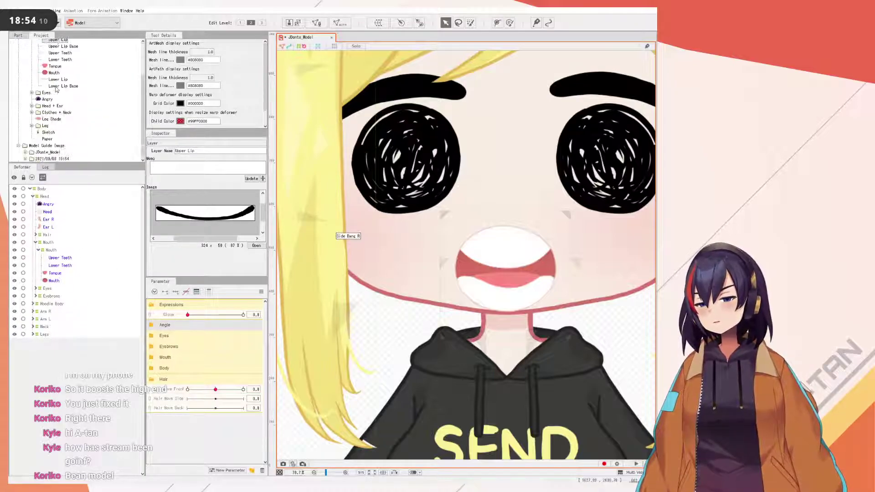
scroll(56, 89, up, 2)
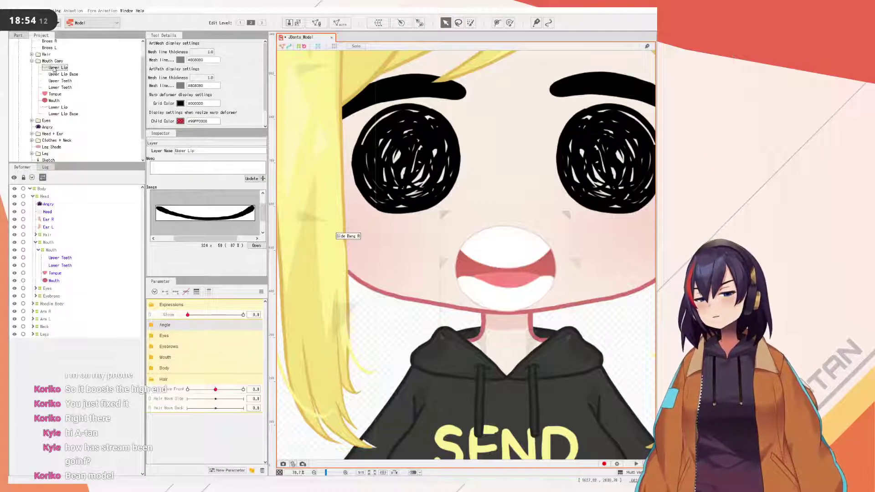
right_click(54, 69)
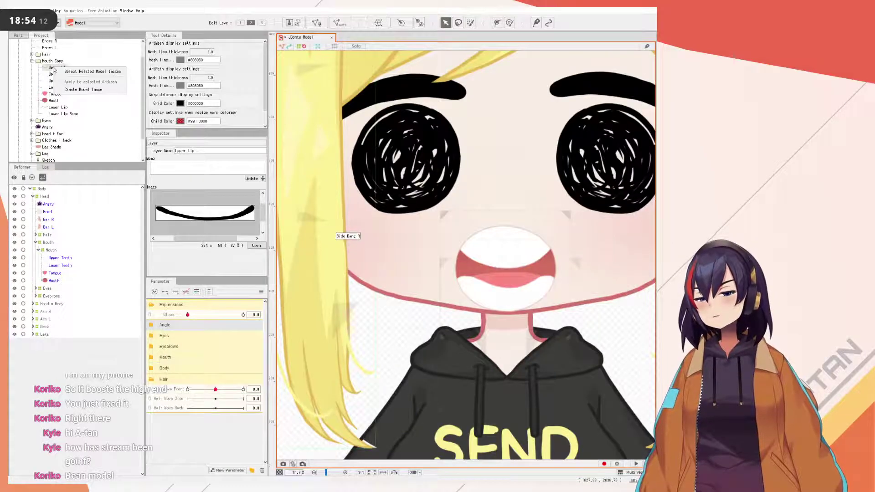
click(74, 83)
- Check the parts list for the upper lip, and try adding the Upper Lip source layer to the Mouth deformer
click(25, 37)
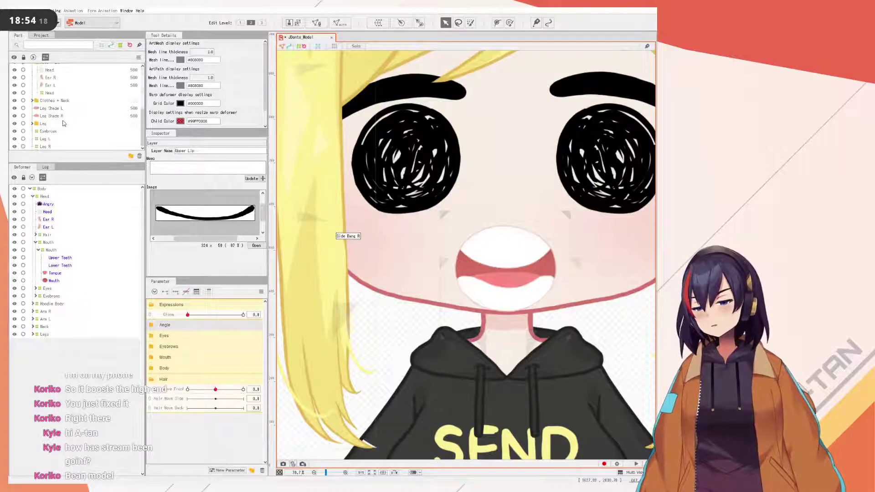
click(41, 35)
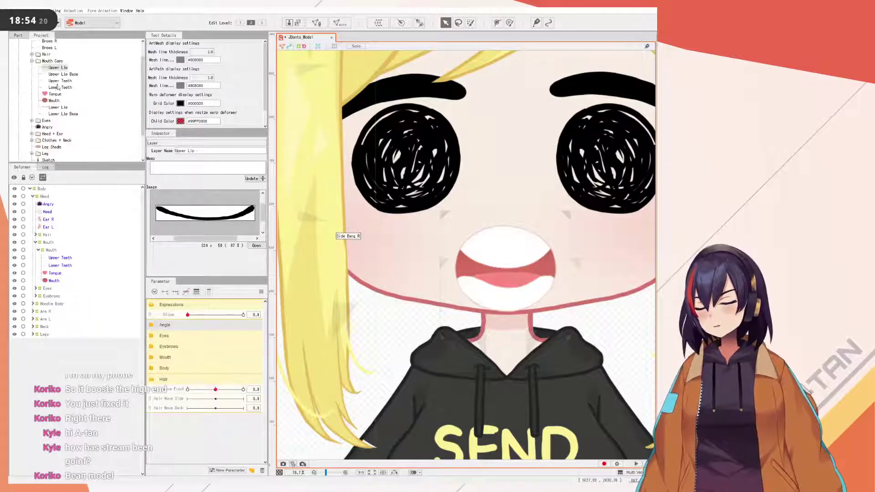
drag(50, 69, 48, 242)
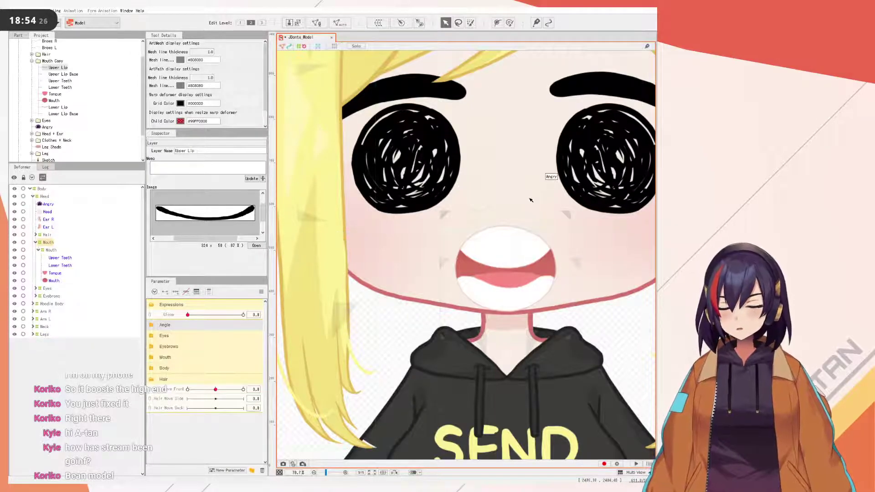
scroll(531, 200, down, 5)
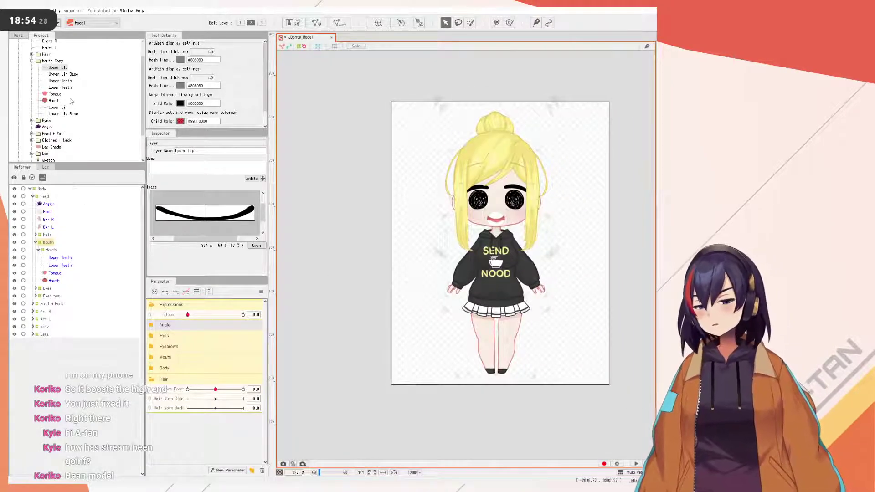
- Create a model image from the Lower Lip layer in the Mouth Copy folder
click(58, 107)
right_click(60, 108)
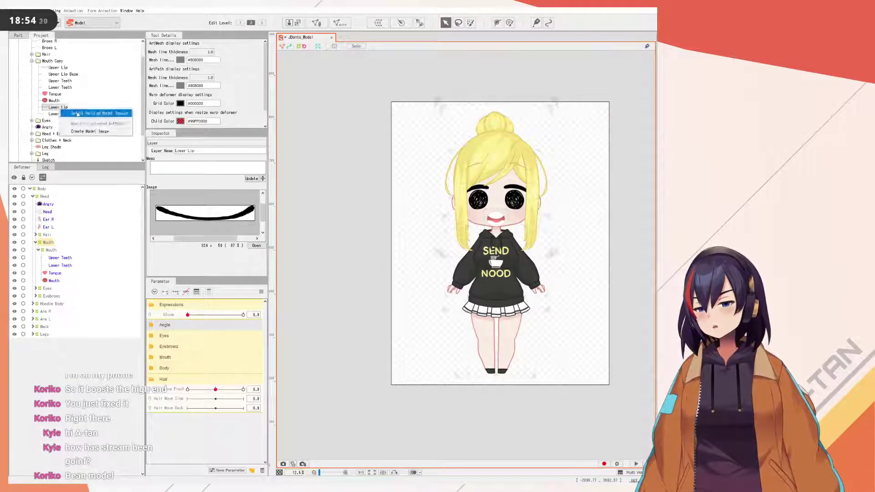
click(86, 132)
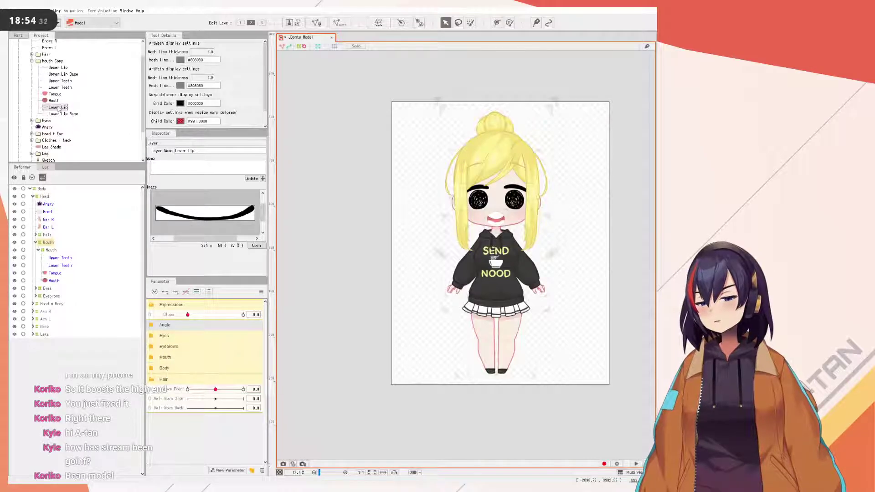
- Expand the JDonte_Model guide images and try adding the Upper Lip guide image to the Mouth deformer
scroll(58, 109, down, 2)
click(26, 139)
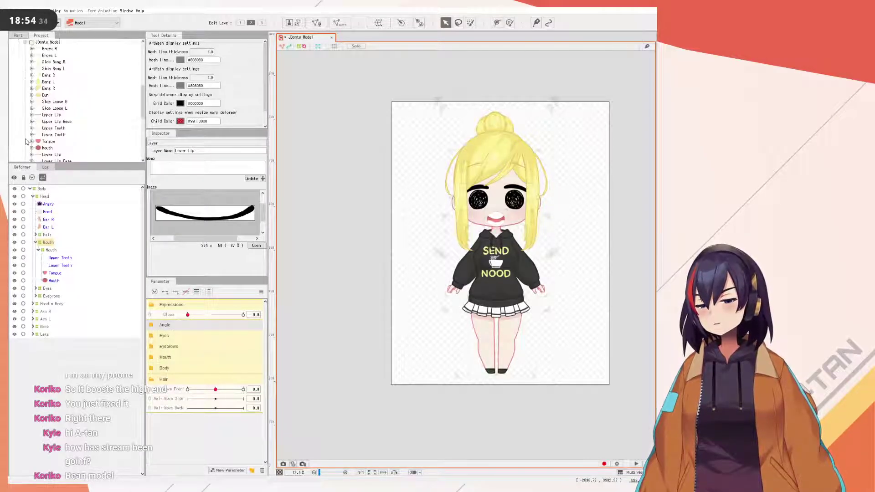
scroll(58, 90, down, 3)
scroll(58, 90, down, 2)
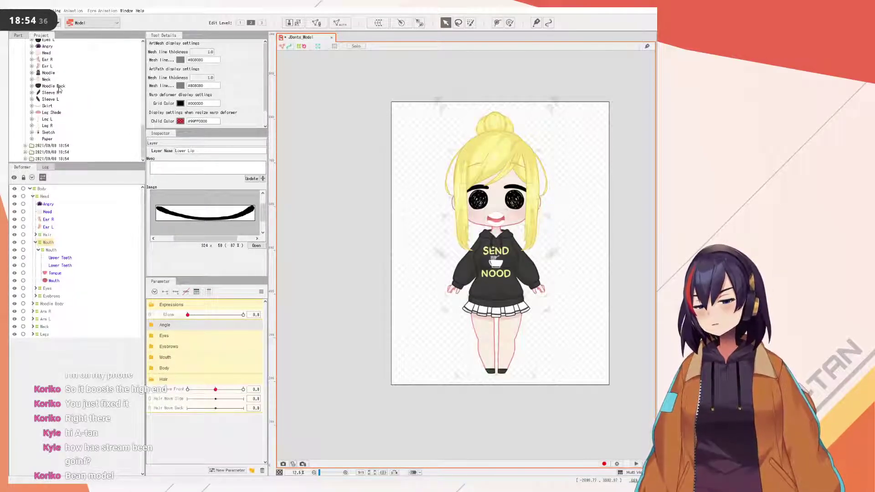
scroll(46, 110, up, 6)
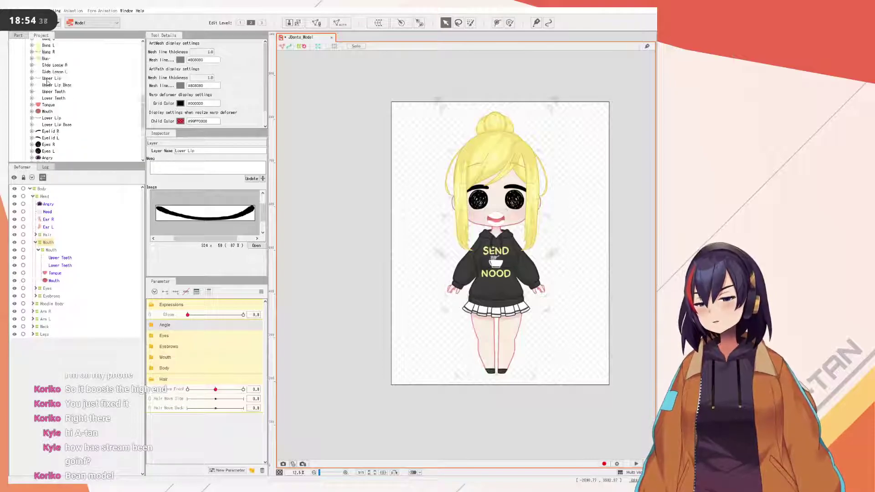
click(54, 78)
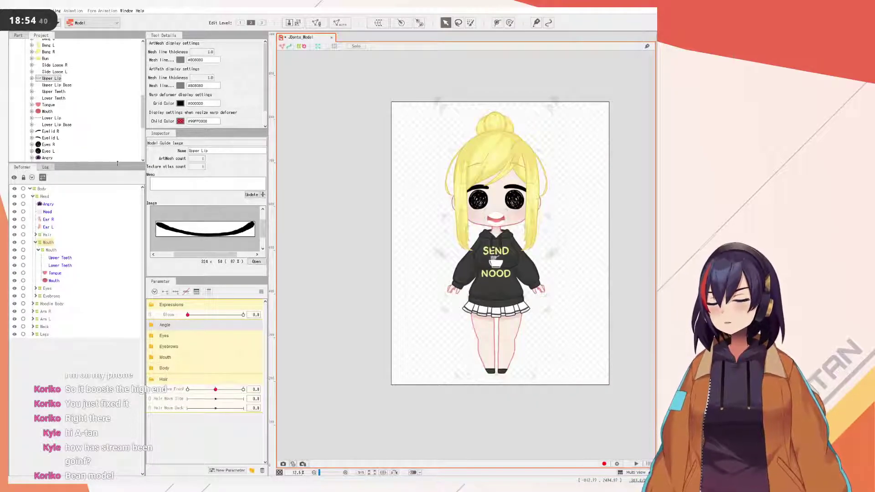
drag(51, 80, 46, 243)
- Look through the source and guide images, and inspect the source image attached to the Upper Lip guide image
scroll(62, 133, down, 6)
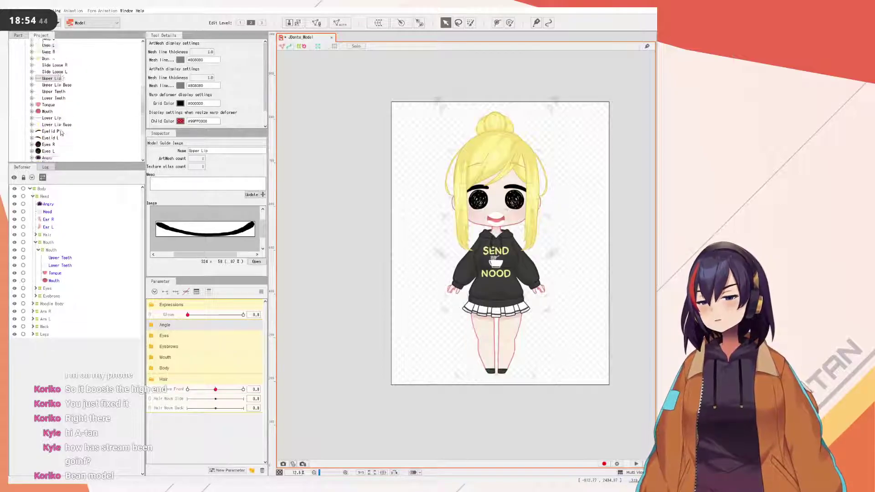
scroll(37, 119, up, 8)
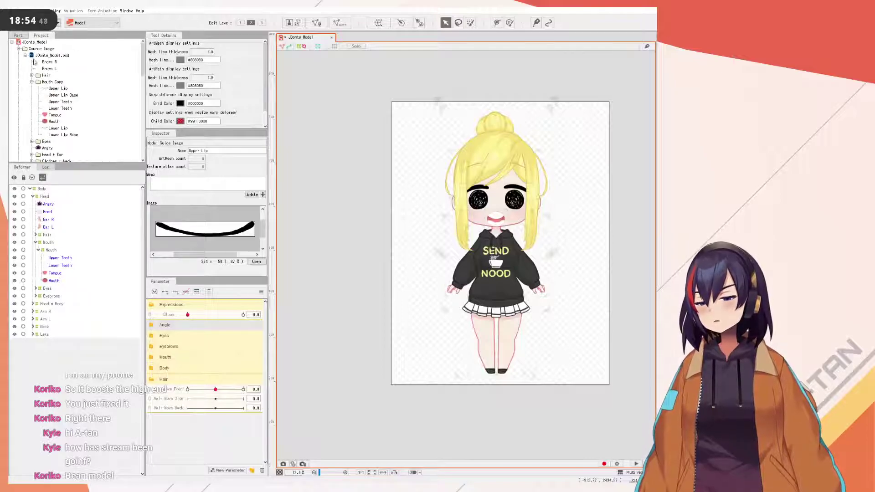
scroll(35, 64, down, 3)
scroll(41, 143, down, 3)
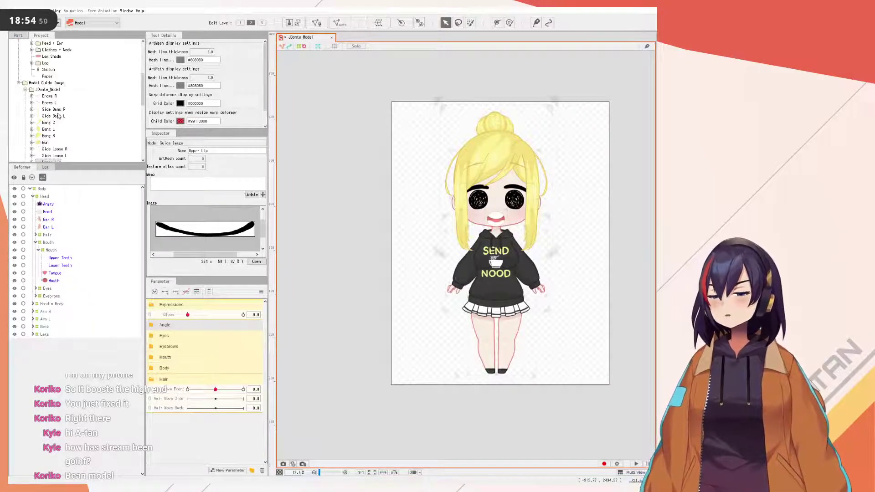
scroll(40, 137, down, 4)
click(64, 85)
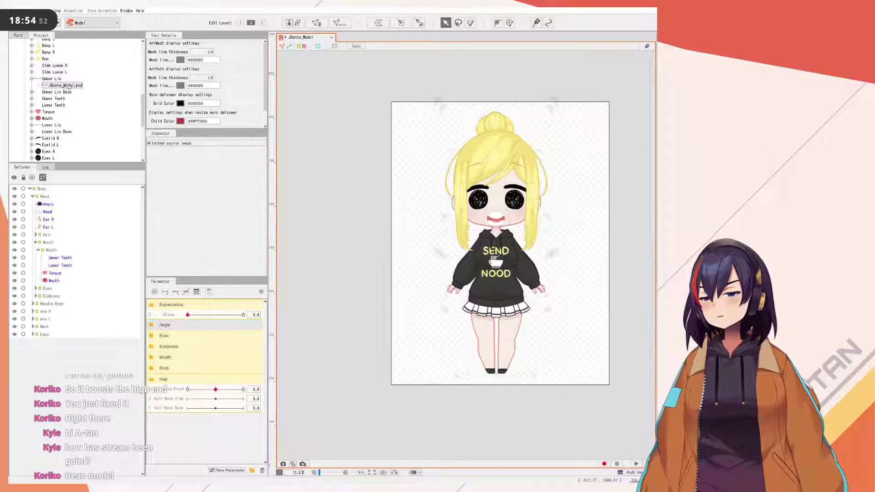
- Inspect the Upper Lip guide image and the mouth on the model, and expand the Mouth parameter group
click(57, 79)
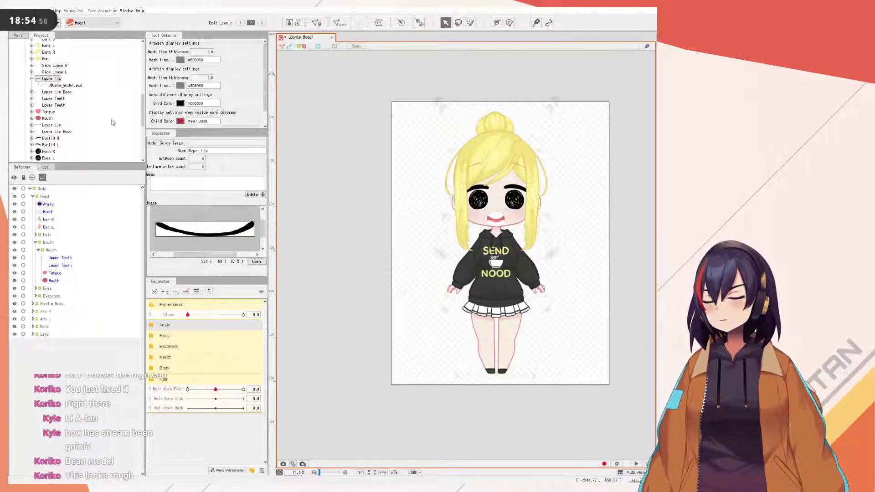
scroll(515, 217, up, 8)
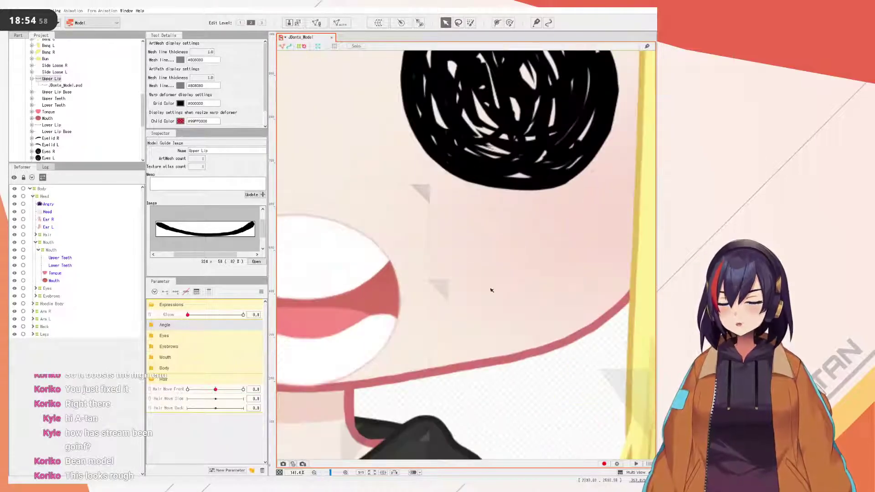
scroll(451, 225, down, 5)
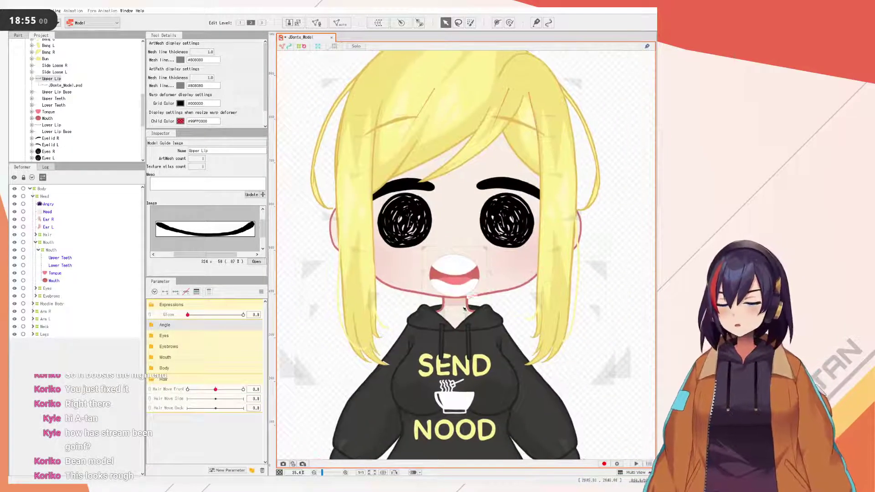
scroll(456, 258, up, 3)
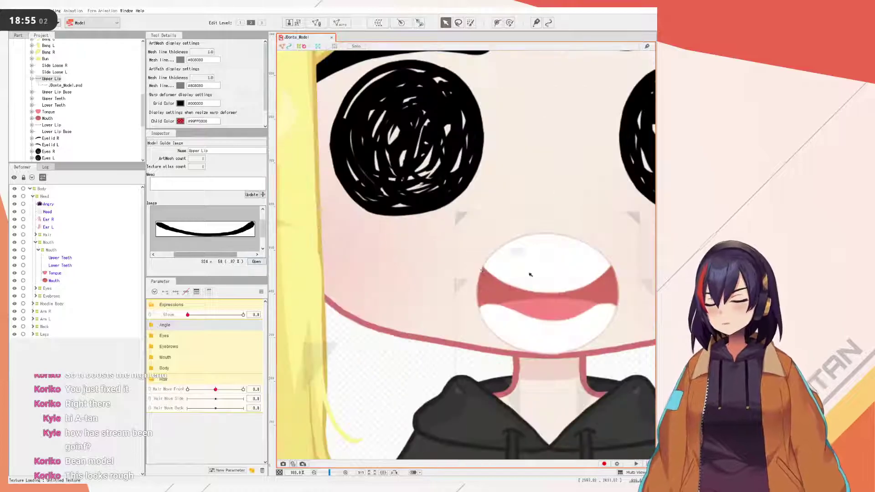
drag(497, 260, 495, 259)
click(261, 291)
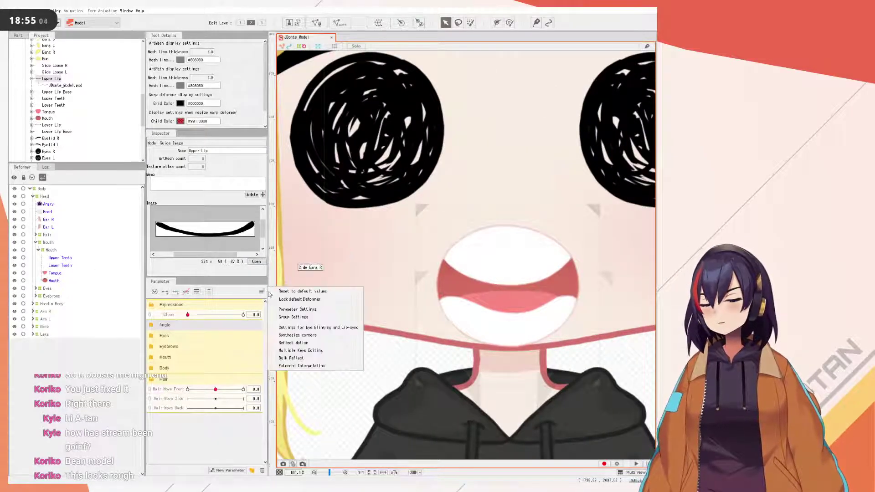
click(151, 339)
click(153, 359)
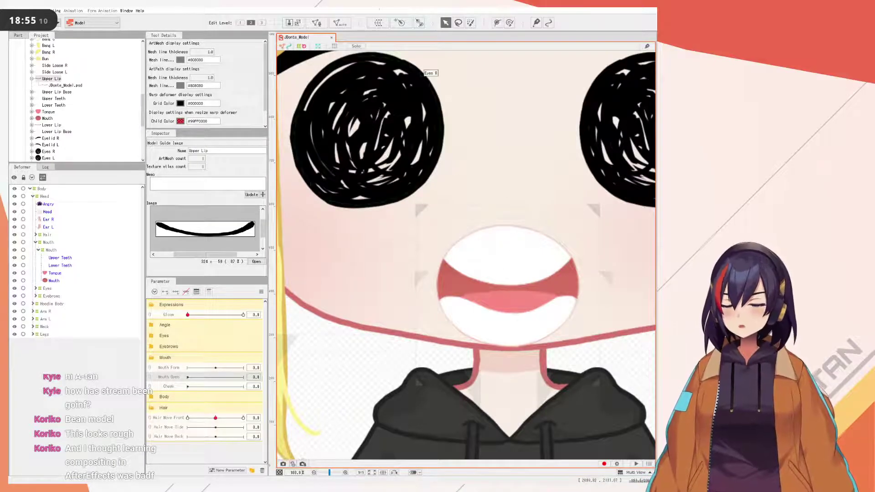
- Select the Mouth ArtMesh and raise its two lower deform path points until the bottom edge lies flat at mid-mouth height
click(530, 247)
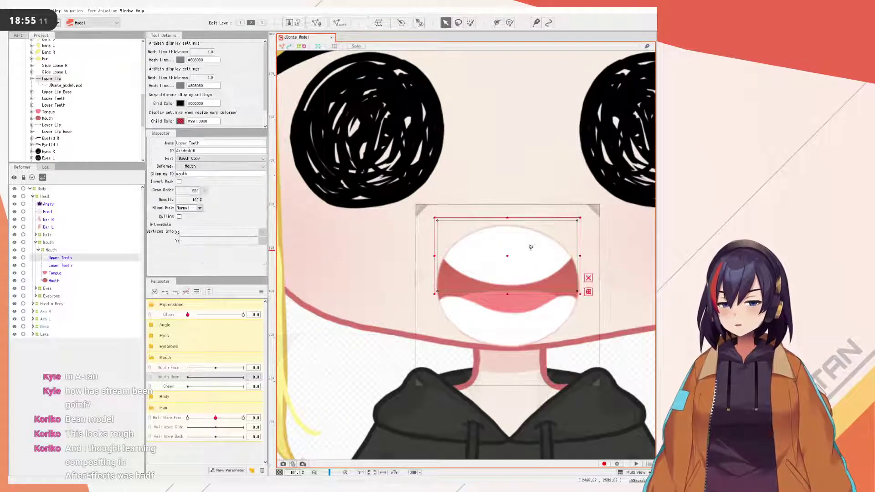
click(59, 280)
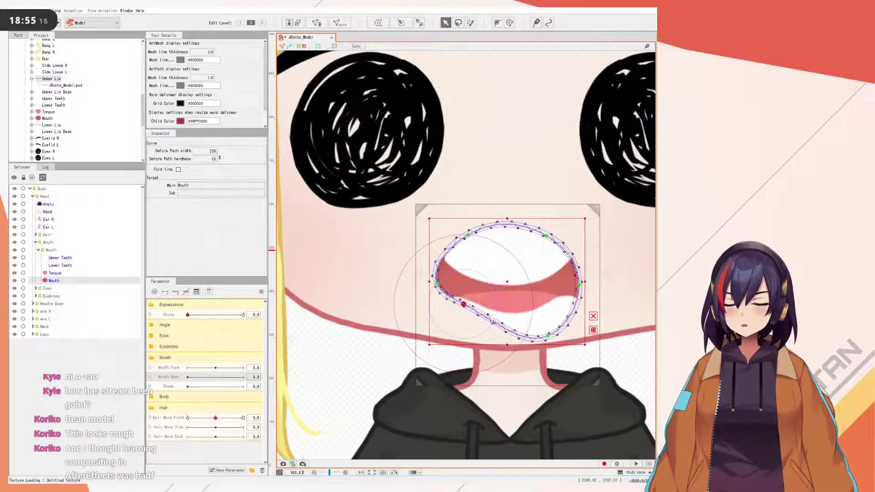
click(462, 334)
click(548, 336)
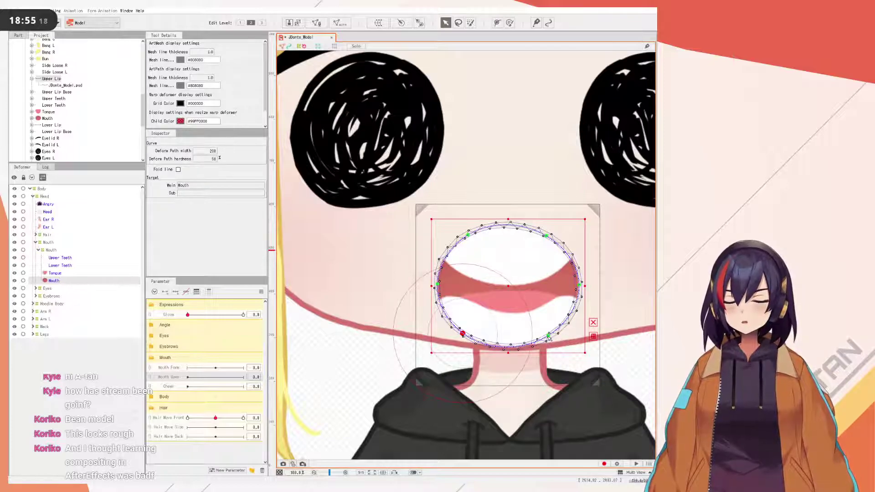
drag(507, 335, 509, 287)
scroll(537, 301, up, 5)
scroll(483, 293, down, 3)
scroll(522, 295, up, 4)
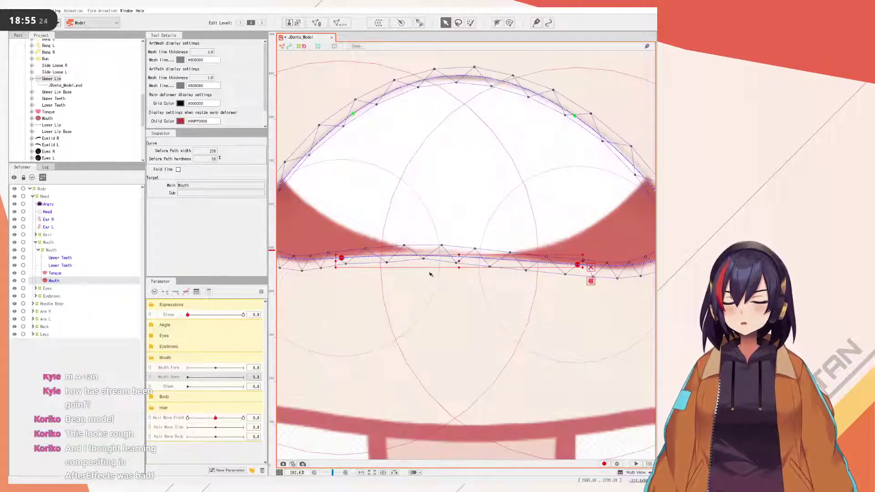
- Lower the Mouth ArtMesh's upper deform path points onto the bottom edge and adjust both edges into a thin closed line
scroll(410, 193, down, 2)
click(375, 162)
click(532, 162)
drag(454, 162, 460, 252)
mouse_move(367, 263)
mouse_down()
mouse_move(369, 276)
mouse_move(370, 268)
mouse_up()
drag(534, 267, 538, 268)
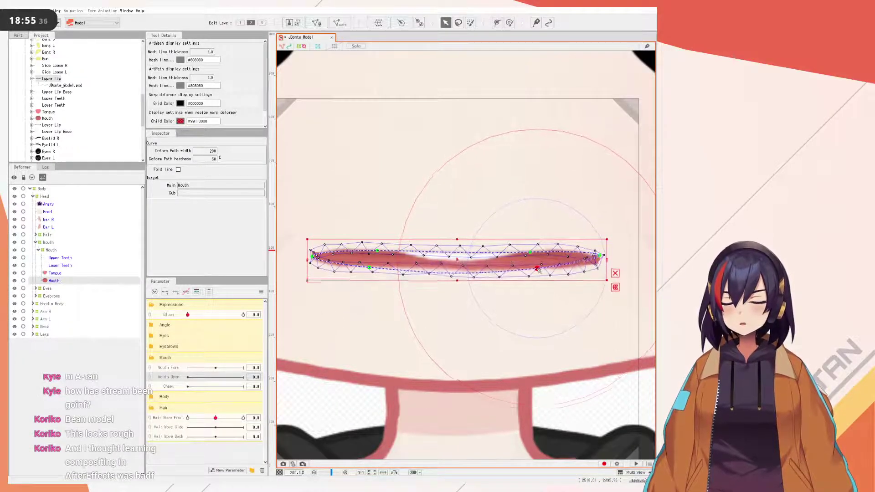
click(374, 259)
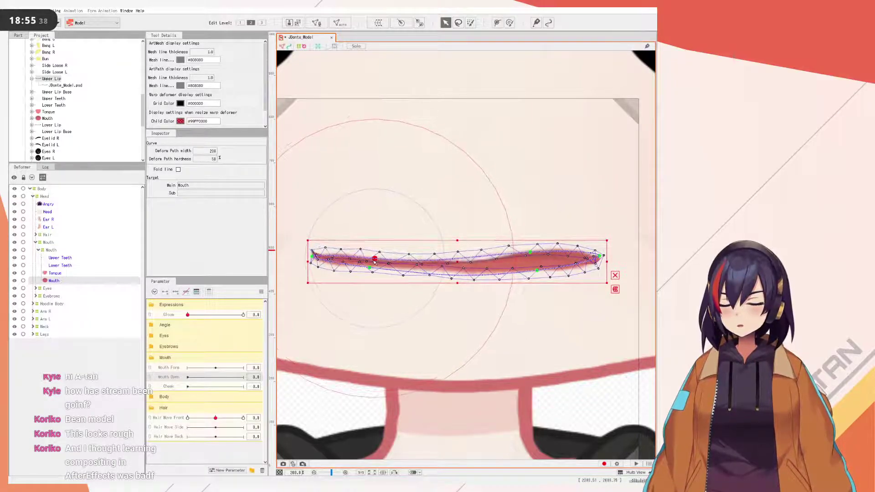
drag(536, 254, 534, 263)
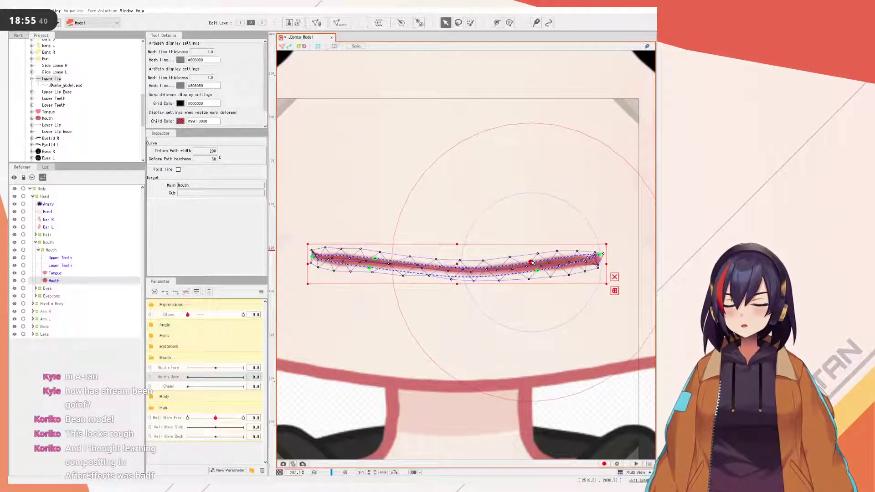
- Examine how the closed mouth line looks on the whole face and which parts lie beneath it
scroll(600, 266, down, 2)
scroll(589, 271, up, 2)
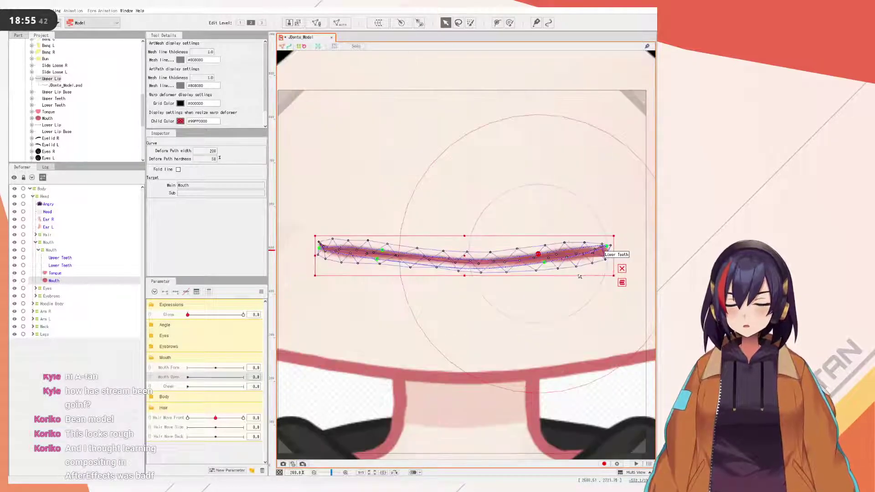
scroll(584, 272, down, 5)
drag(575, 273, 425, 265)
click(573, 273)
scroll(408, 259, up, 5)
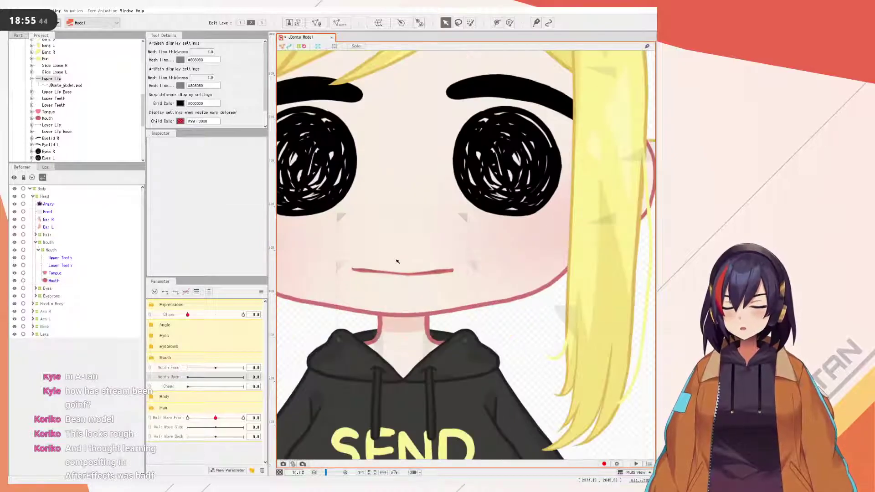
scroll(411, 262, down, 2)
click(475, 266)
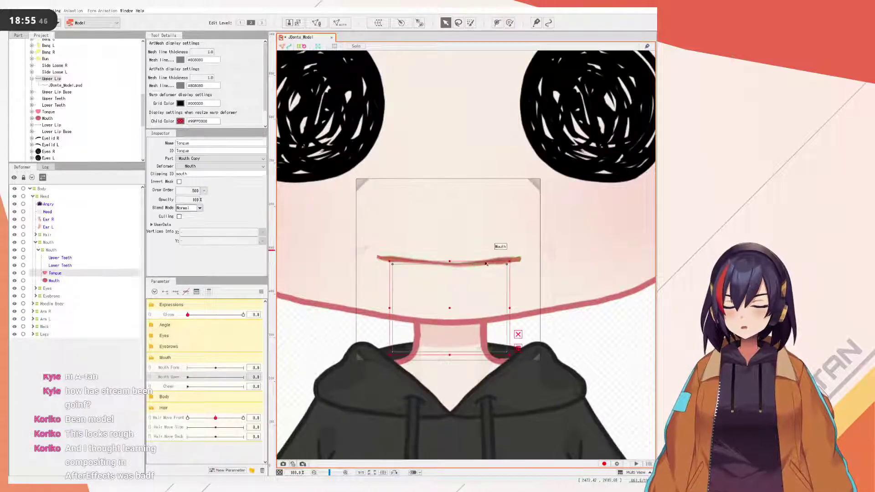
click(523, 242)
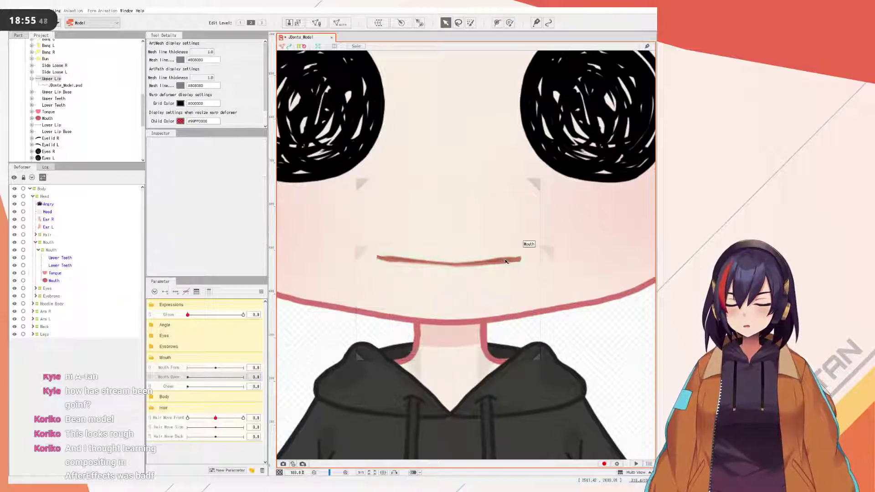
- Reselect the Mouth ArtMesh and adjust the deform path around the mouth corner on the character's left side
click(505, 261)
scroll(494, 276, up, 4)
drag(527, 242, 557, 249)
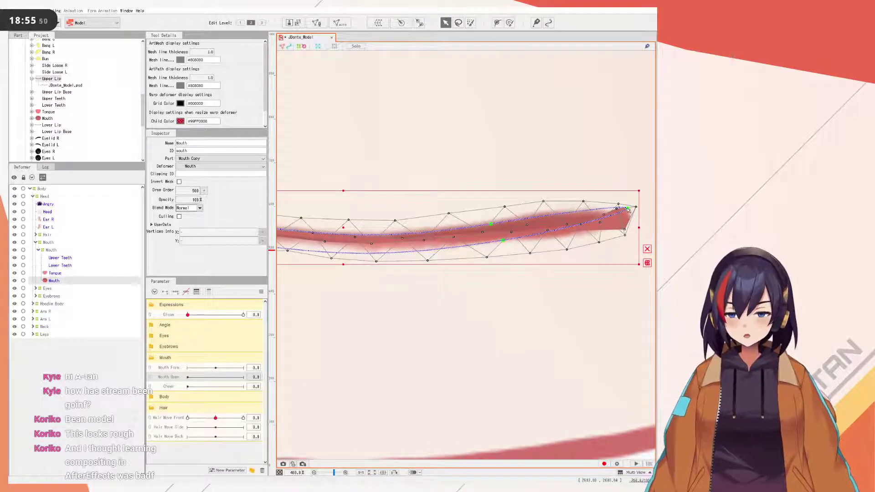
scroll(628, 210, down, 4)
scroll(561, 231, up, 2)
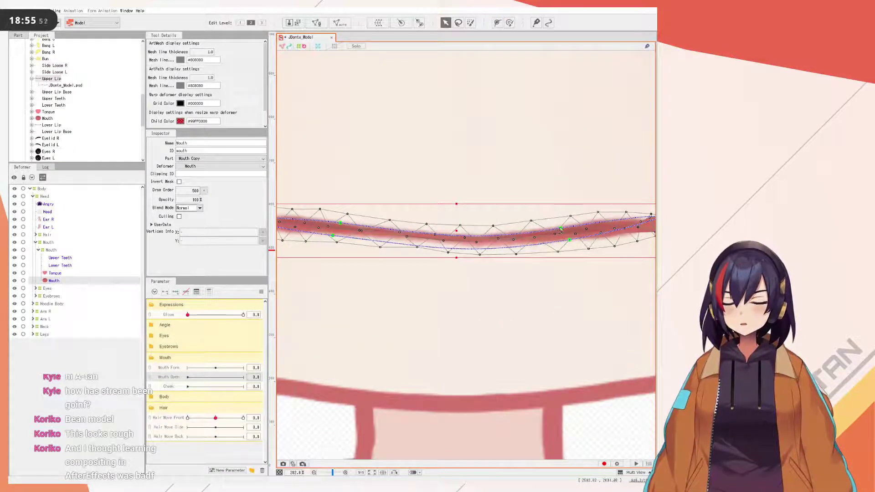
- Nudge the upper and lower deform path points of the Mouth ArtMesh to even out the thickness of the closed line
drag(561, 228, 561, 222)
drag(464, 240, 543, 245)
drag(420, 231, 411, 244)
drag(524, 239, 415, 232)
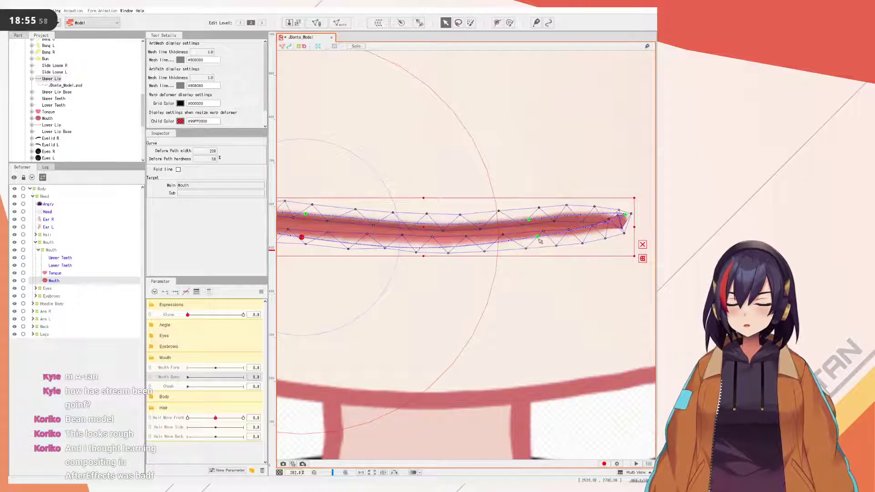
drag(540, 240, 539, 241)
scroll(521, 245, down, 1)
drag(369, 223, 368, 229)
drag(528, 233, 532, 233)
scroll(564, 237, down, 6)
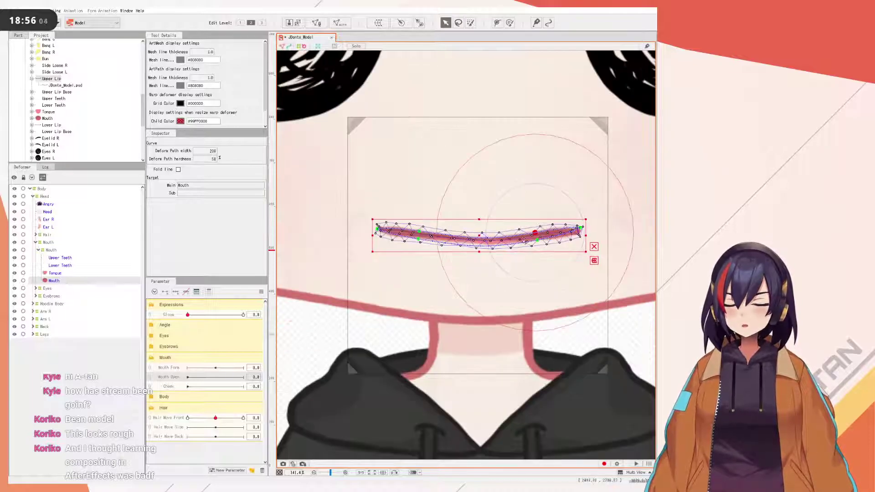
click(601, 230)
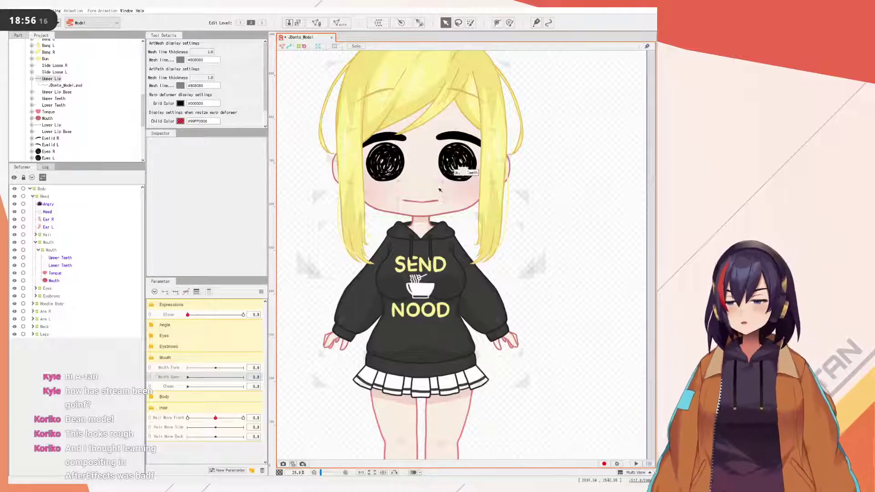
- Examine the closed mouth line up close and view the Mouth ArtMesh in mesh edit mode without changing it
scroll(460, 193, up, 10)
scroll(518, 283, down, 5)
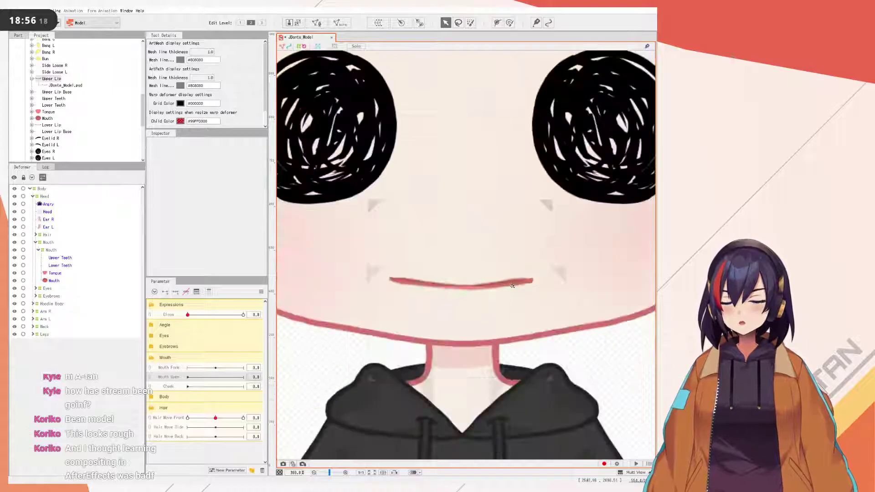
scroll(522, 296, up, 5)
click(523, 273)
double_click(523, 272)
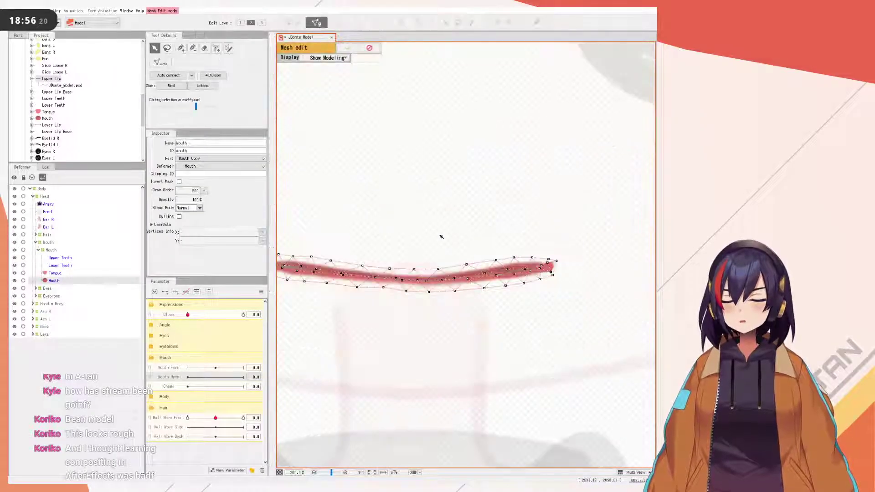
drag(376, 94, 448, 75)
click(368, 47)
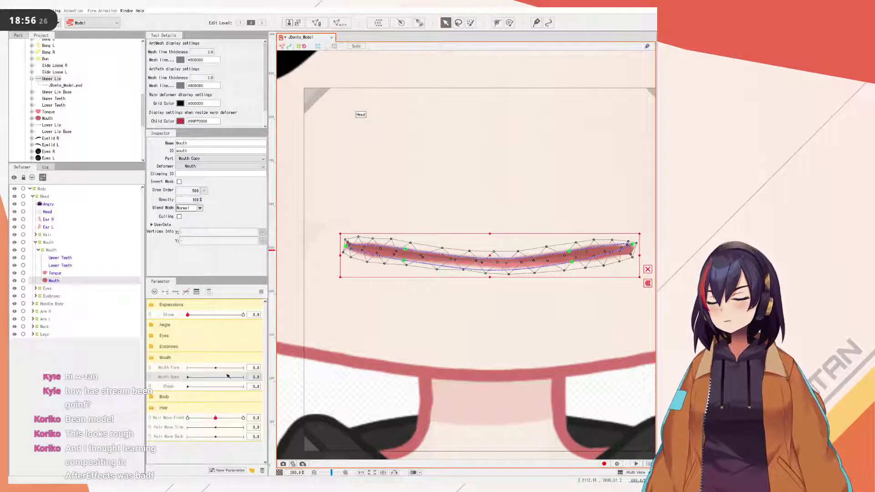
- Undo the deform path edits that closed the Mouth ArtMesh, back to the fully open shape
key(ctrl+z)
key(ctrl+z)
key(ctrl+z)
key(ctrl+z)
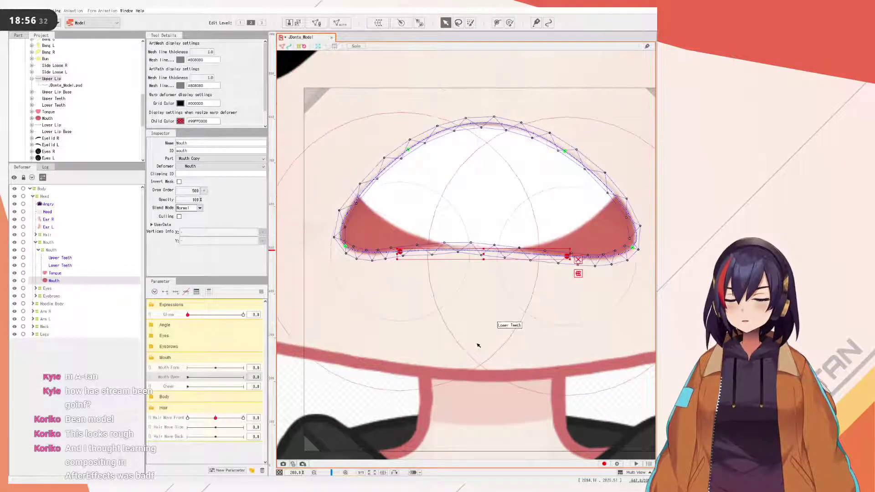
key(ctrl+z)
- Raise the Mouth ArtMesh's two lower deform path points slightly and lower its two upper ones to form a flatter, partly open mouth
scroll(479, 345, down, 3)
drag(478, 350, 481, 321)
scroll(480, 323, up, 2)
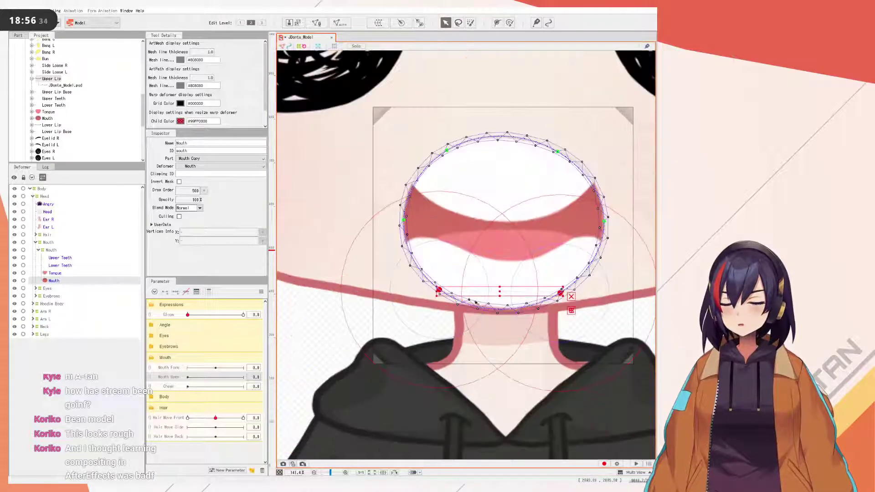
drag(499, 292, 507, 264)
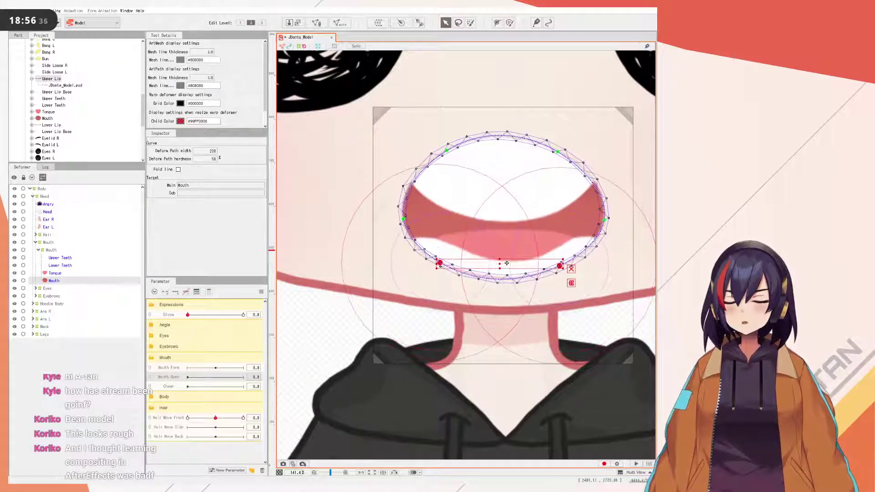
click(449, 150)
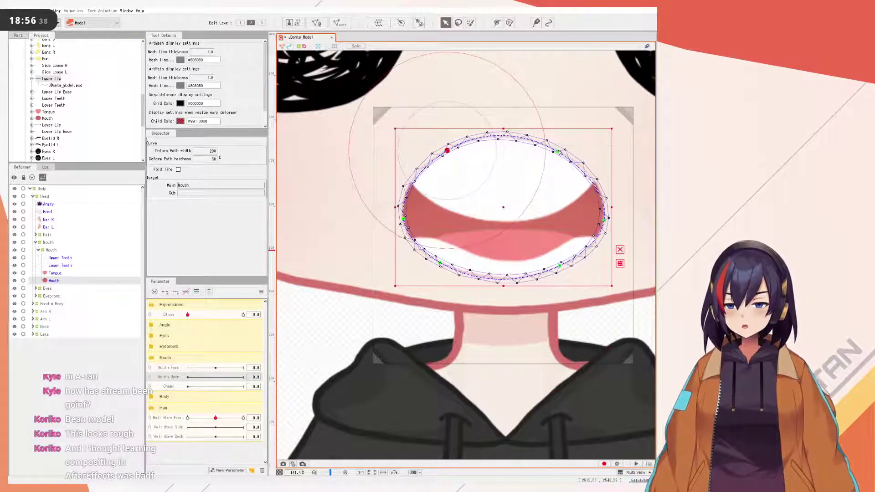
shift+click(558, 151)
drag(503, 150, 500, 206)
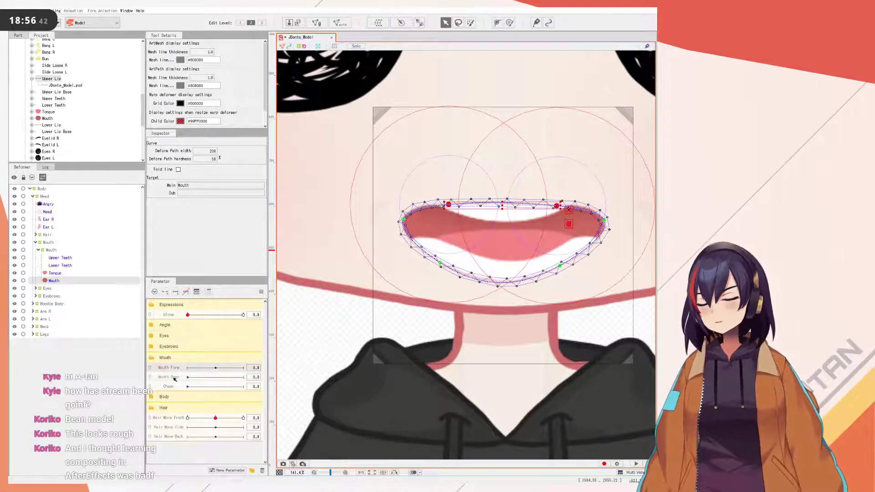
- Set Mouth Open to 1.0 and combine the Mouth Form and Mouth Open parameters into one two-axis control
drag(198, 378, 273, 382)
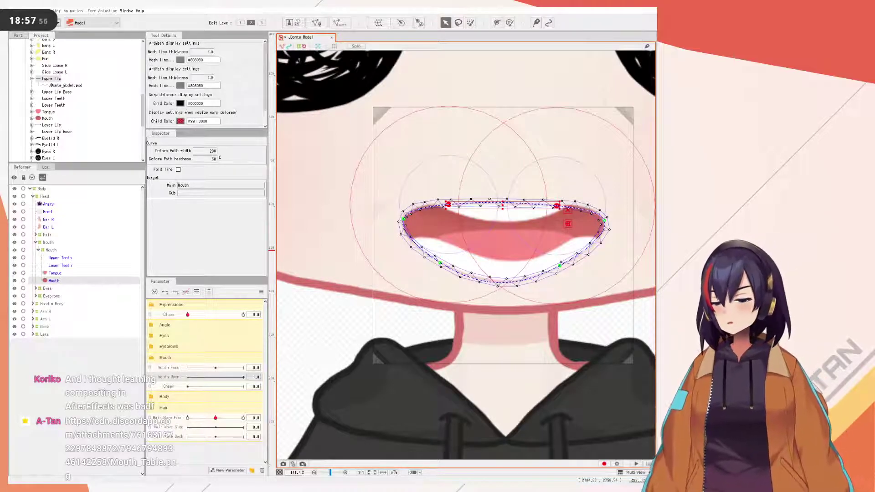
right_click(177, 368)
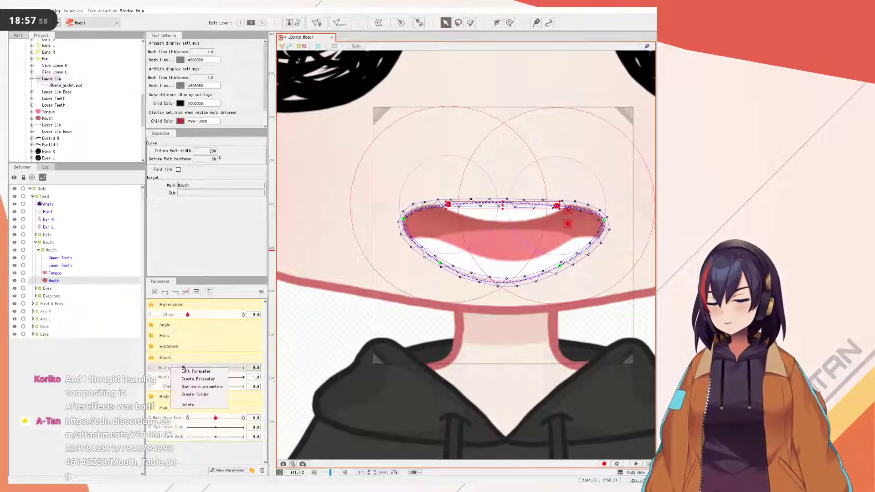
click(170, 368)
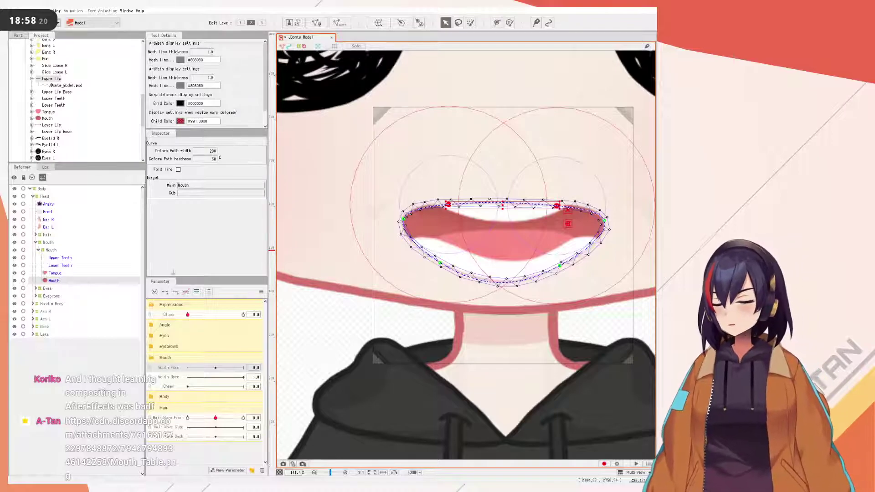
click(152, 373)
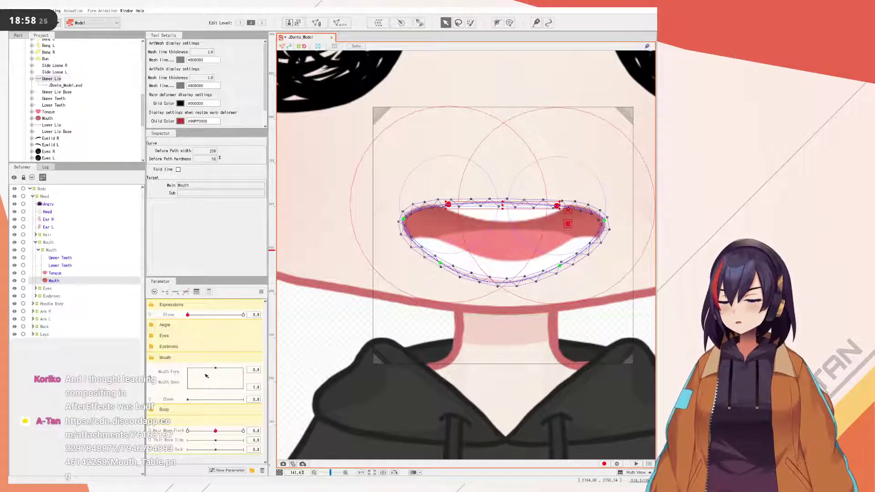
- Move the combined mouth control to a Mouth Form of -0.3 with Mouth Open at 1.0
drag(216, 368, 189, 345)
mouse_move(241, 337)
mouse_down()
mouse_move(170, 339)
mouse_move(257, 344)
mouse_up()
drag(171, 345, 208, 373)
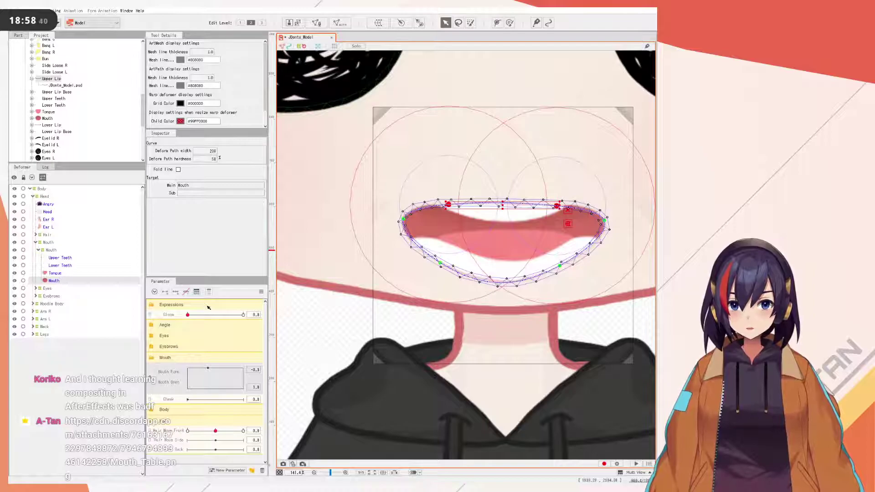
- Move the combined mouth control to Mouth Form -1.0 and Mouth Open 0.0, and raise the Mouth ArtMesh's two upper deform path points
drag(208, 307, 265, 426)
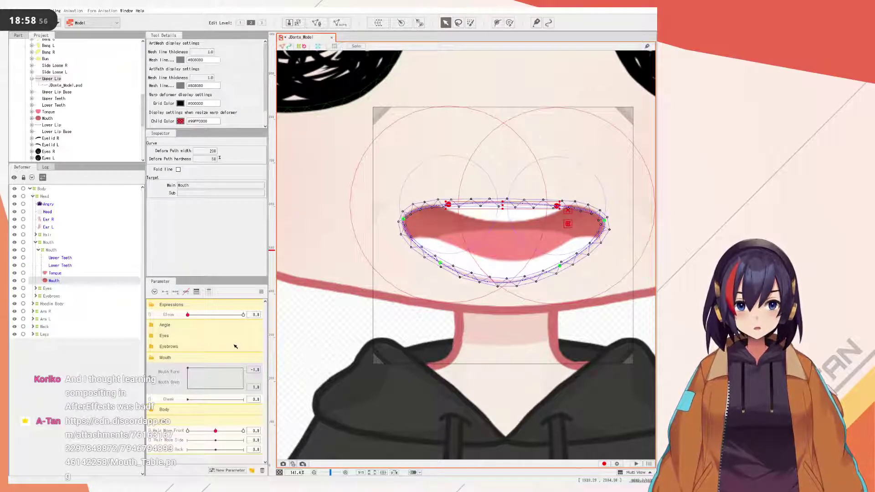
click(191, 387)
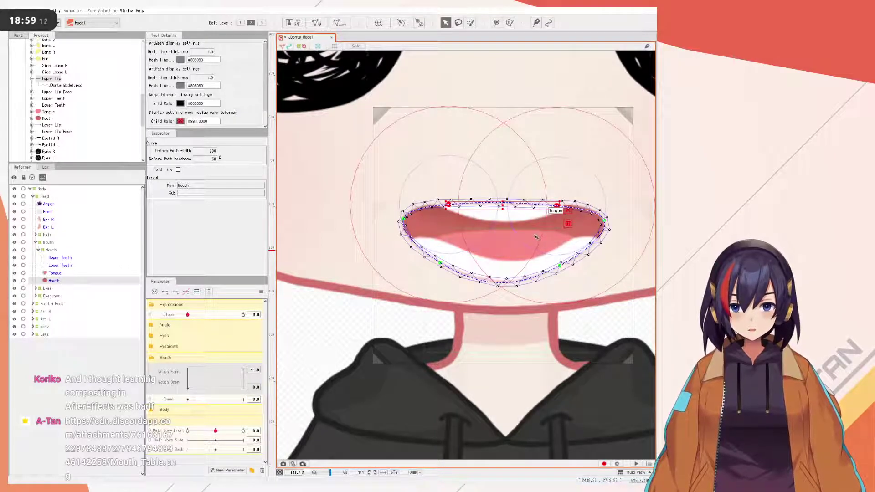
drag(450, 206, 450, 189)
key(ctrl+z)
drag(504, 204, 504, 188)
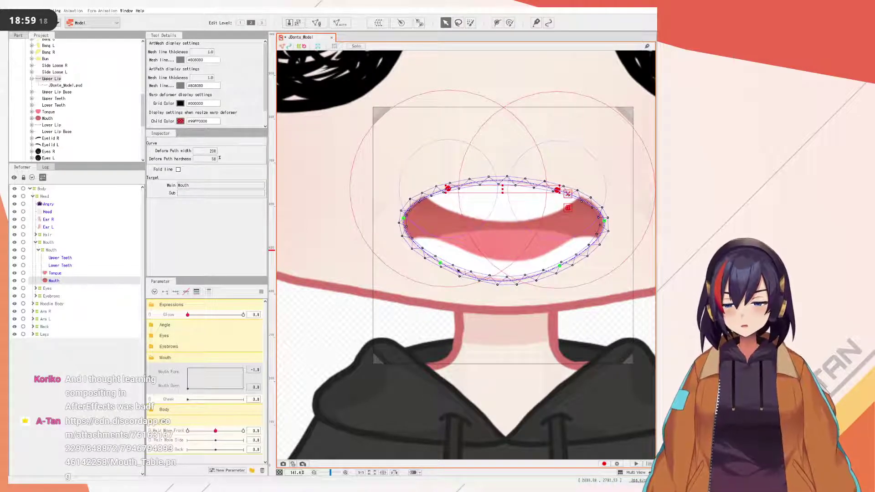
- Raise the Mouth ArtMesh's two lower deform path points slightly to make the open mouth a little shallower
click(440, 263)
shift+click(560, 265)
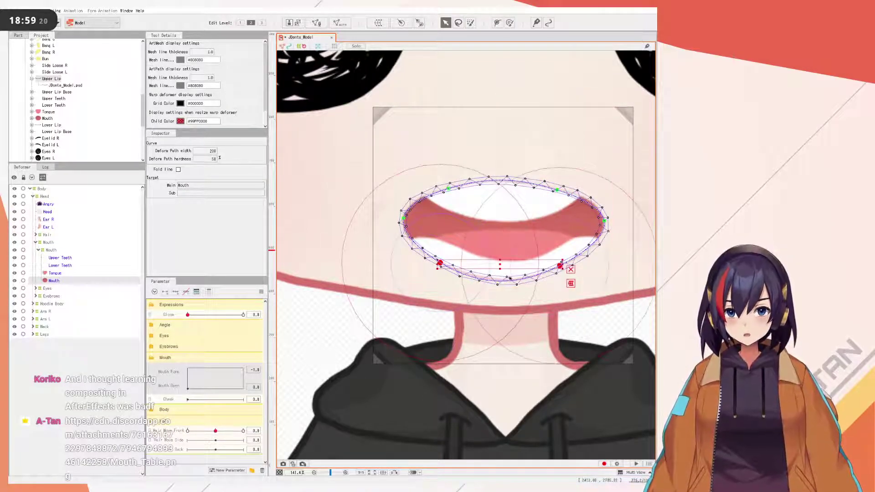
drag(500, 266, 501, 257)
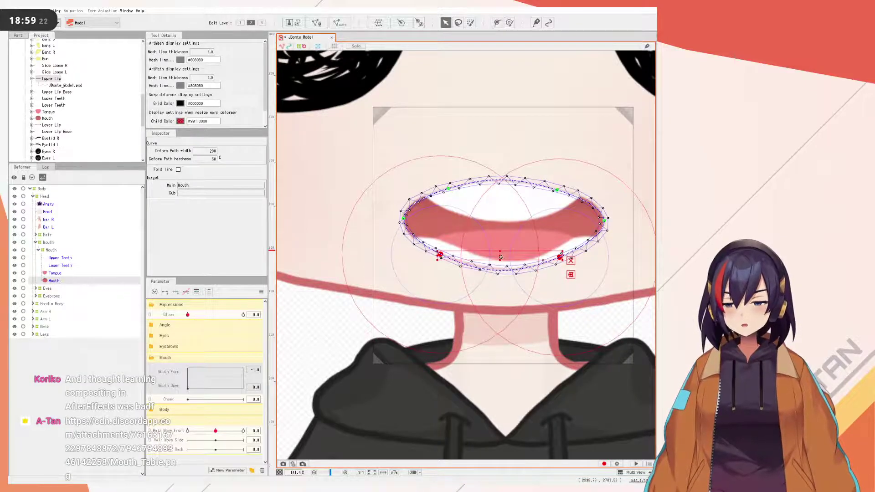
scroll(501, 258, down, 5)
scroll(479, 235, up, 4)
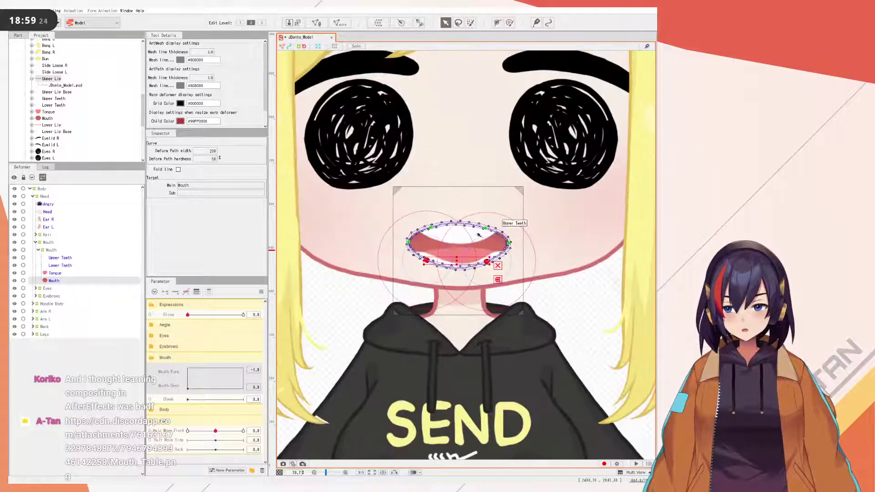
scroll(474, 233, up, 3)
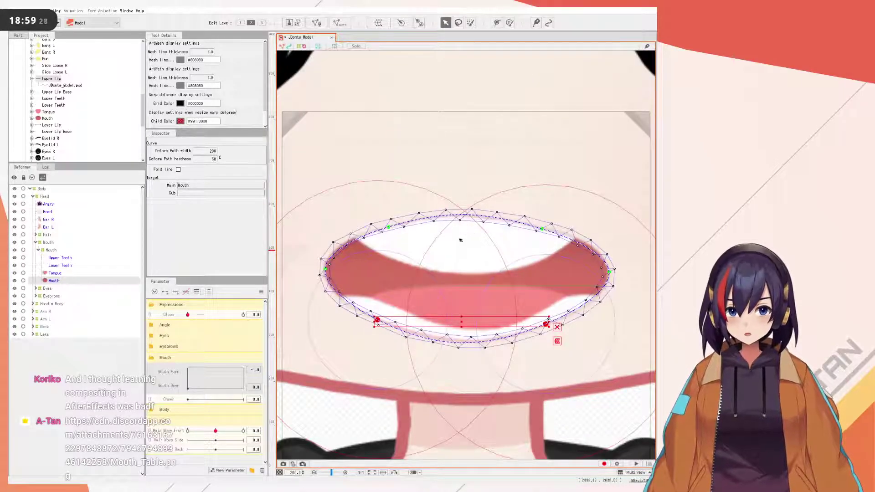
- Raise the Mouth ArtMesh's two corner deform path points together to flatten the upper edge of the mouth
drag(325, 269, 326, 253)
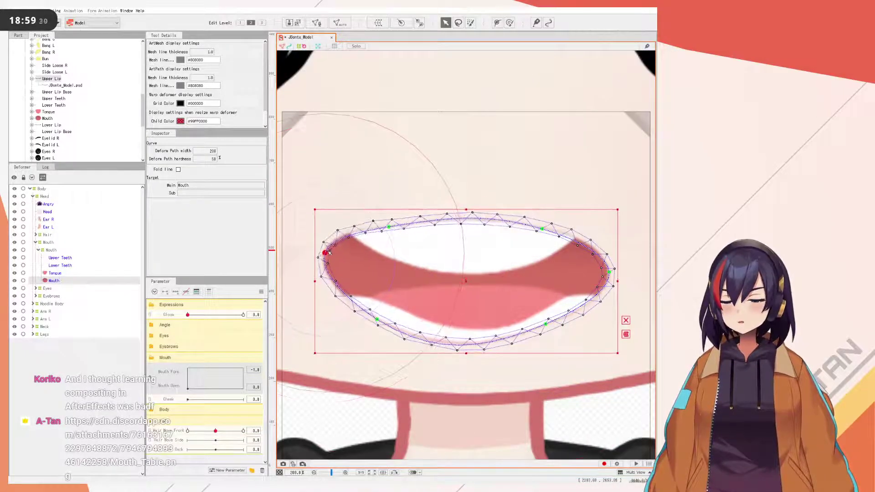
key(ctrl+z)
click(326, 269)
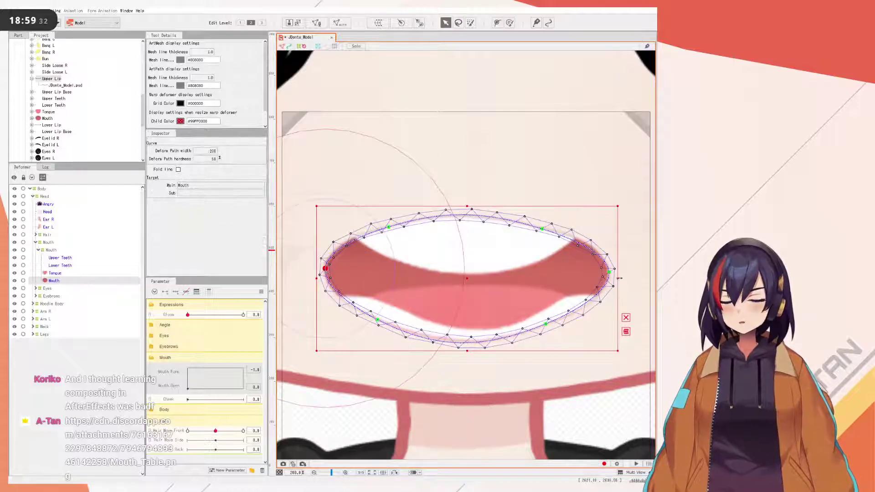
key(ctrl+z)
click(610, 272)
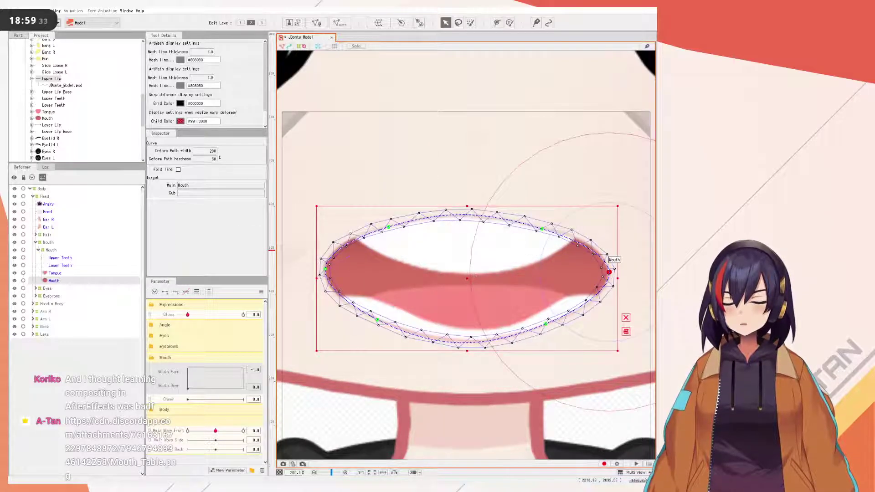
shift+click(326, 269)
drag(469, 271, 472, 251)
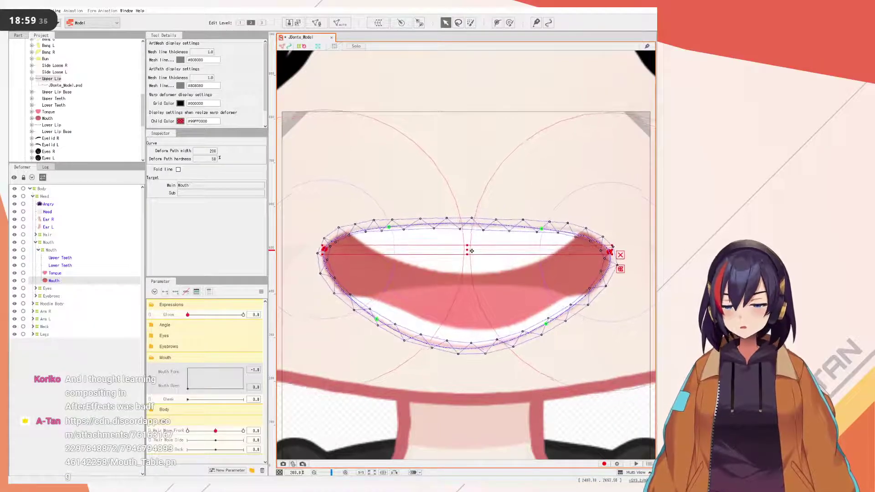
- Set Mouth Form to 0.0 and Mouth Open to 1.0, and add keys for the Mouth ArtMesh there
drag(198, 379, 217, 378)
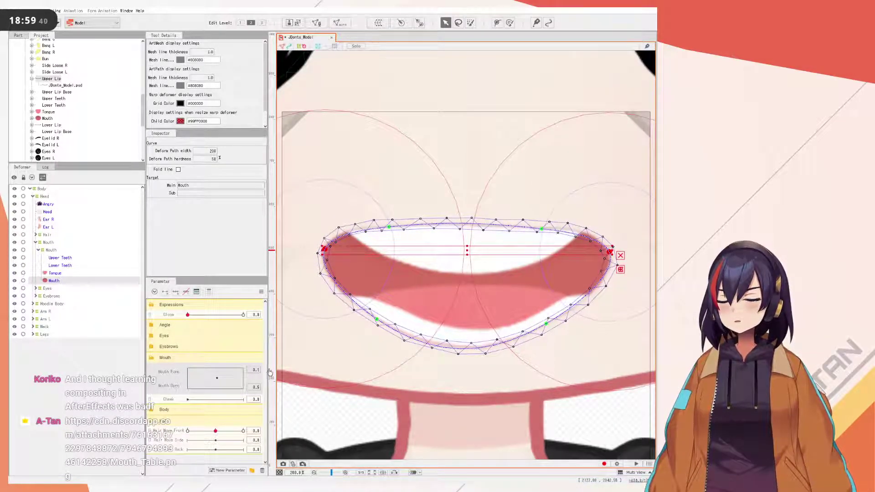
click(256, 370)
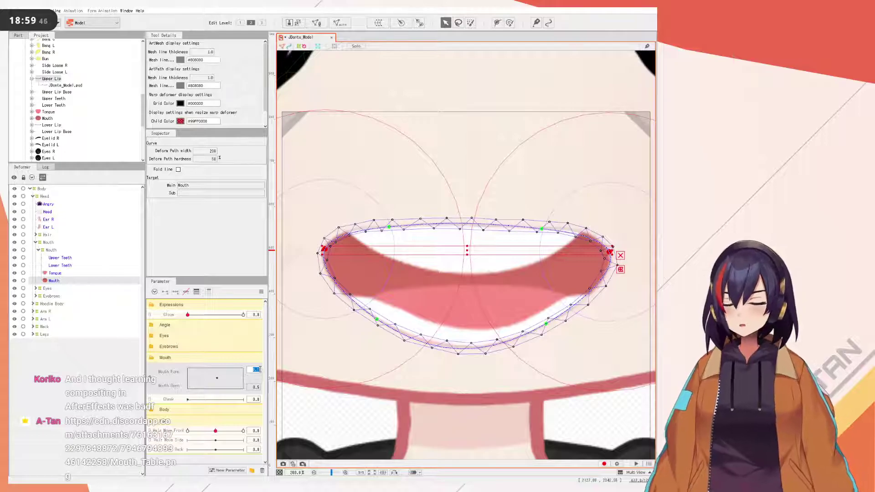
text(0)
key(Return)
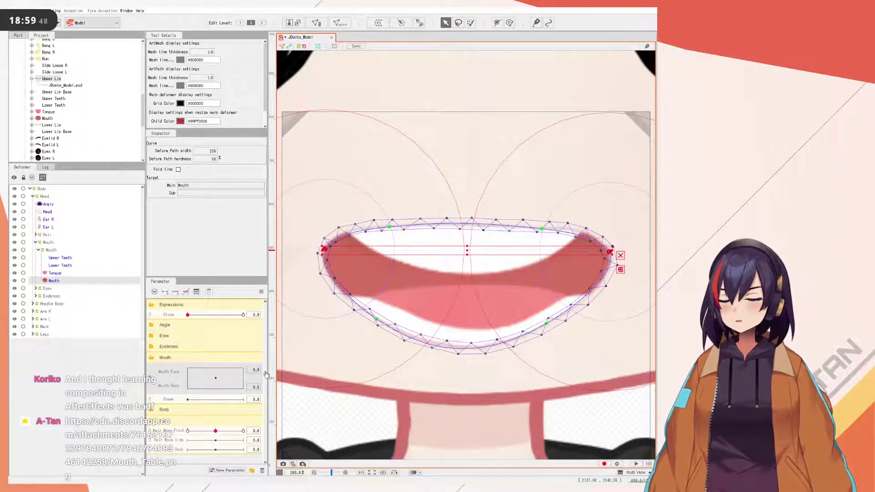
click(256, 387)
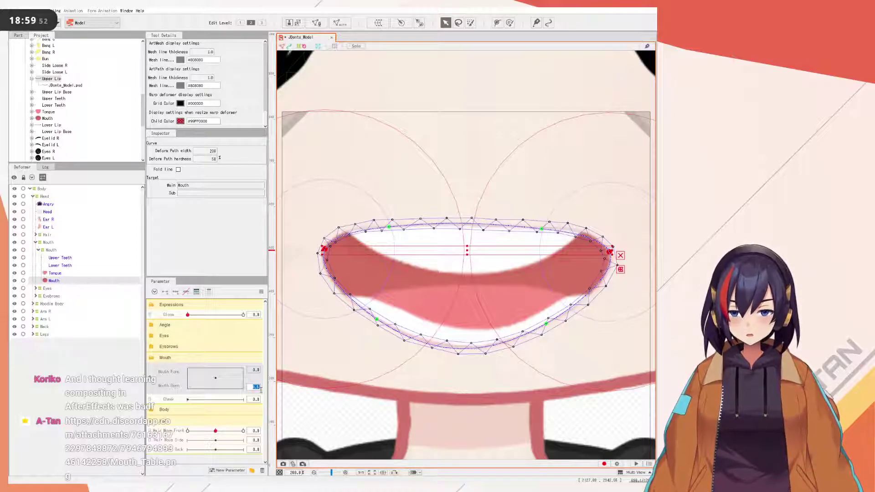
text(1)
key(Return)
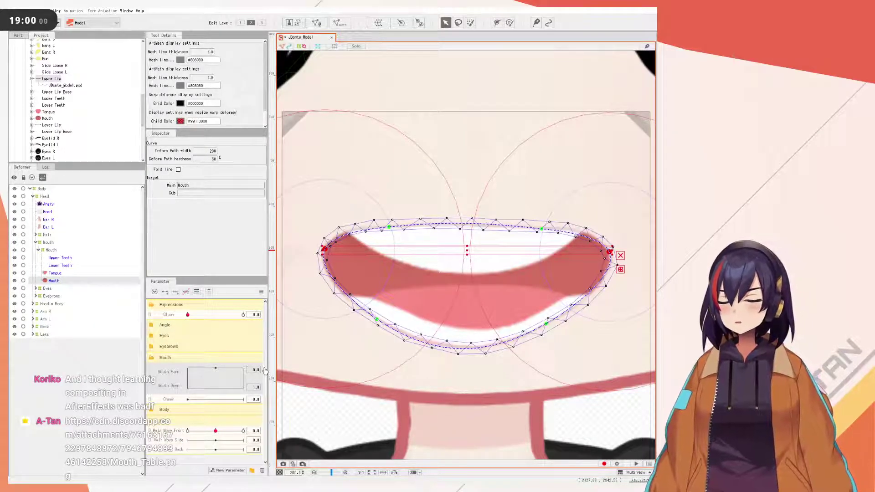
key(ctrl+z)
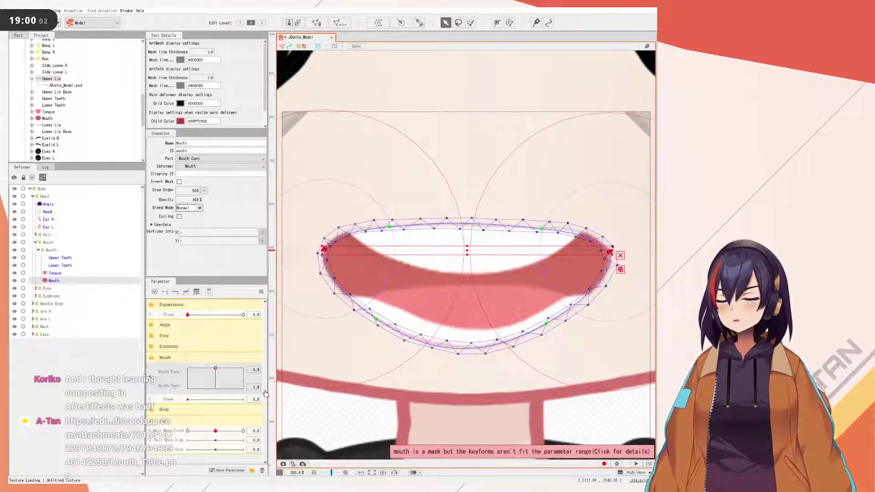
- Preview the mouth toward Mouth Form 1.0, return to Mouth Form 0.0, and set Mouth Open to 0.0
mouse_move(216, 369)
mouse_down()
mouse_move(227, 368)
mouse_move(215, 370)
mouse_up()
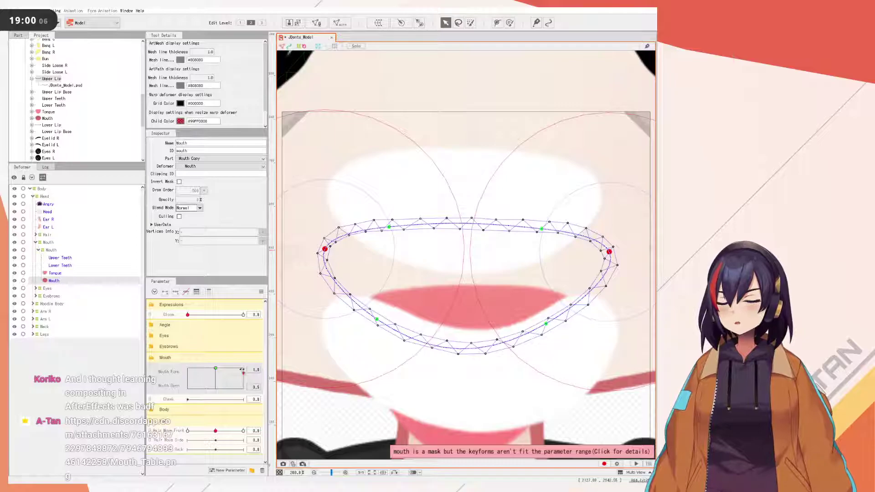
click(224, 383)
key(ctrl+z)
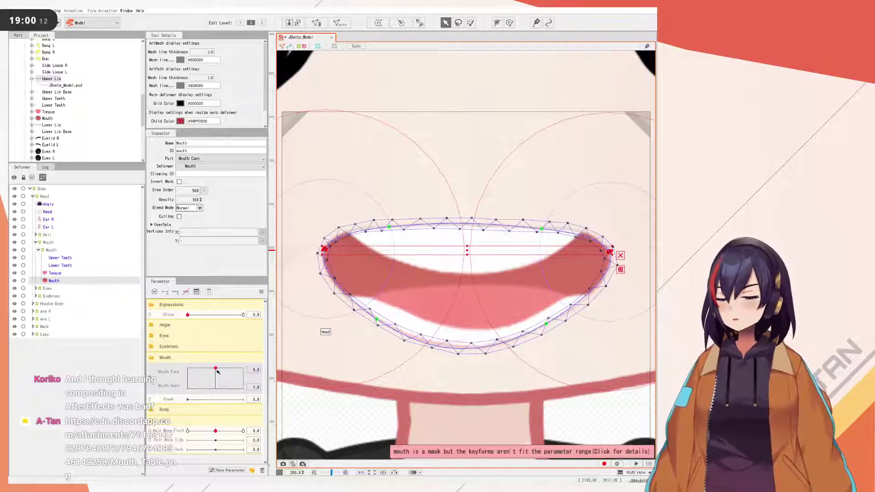
click(255, 387)
text(0)
key(Return)
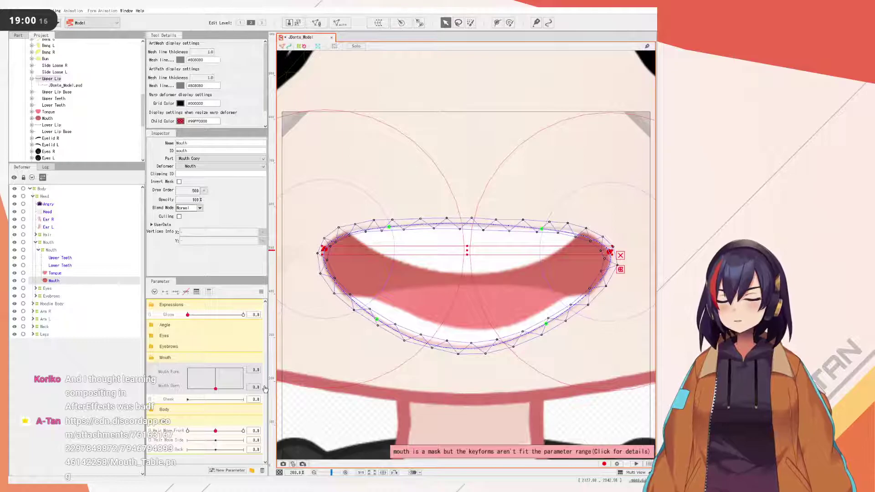
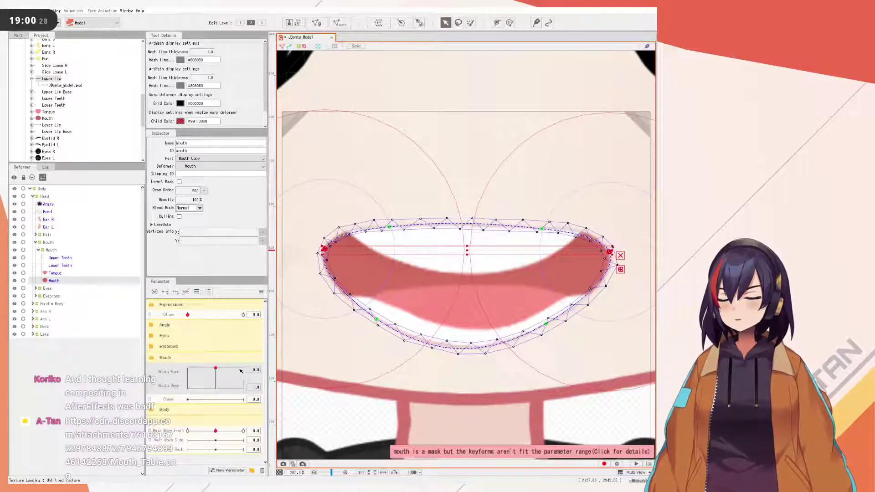
- Preview Mouth Form -1.0 with Mouth Open at 1.0, and undo the Mouth ArtMesh's new keys and corner-point raise
drag(217, 370, 169, 368)
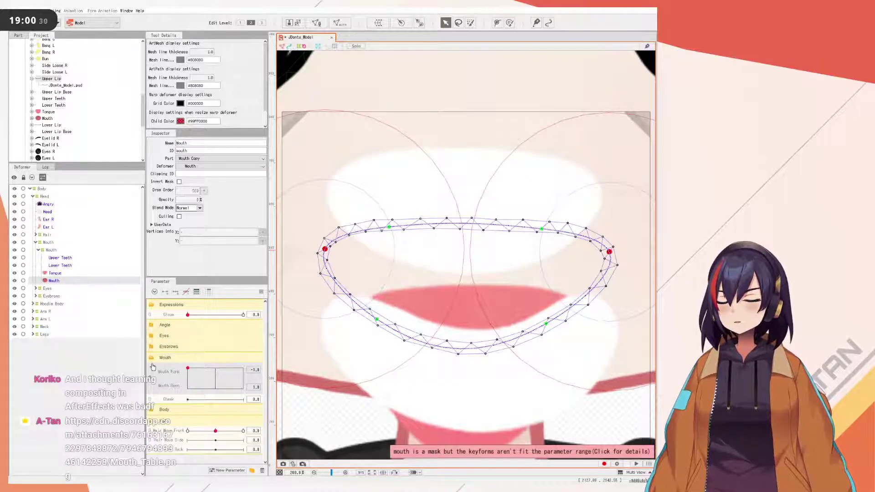
key(ctrl+z)
key(ctrl+z)
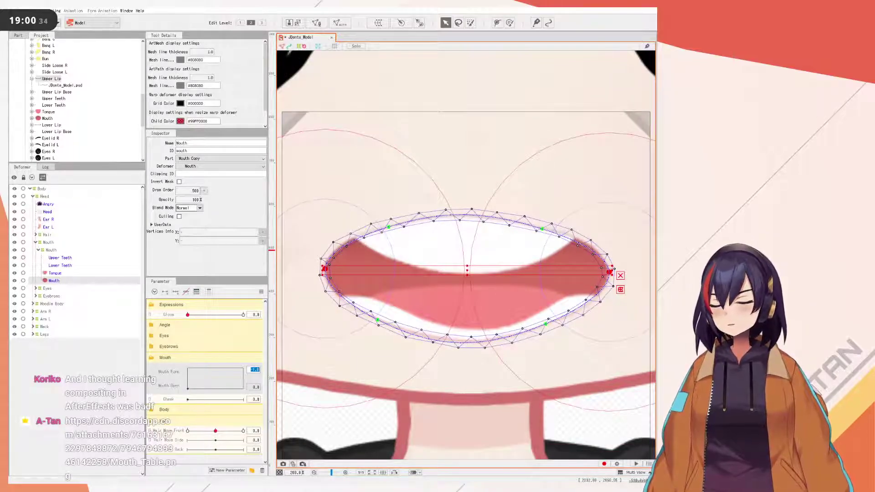
- Key the Mouth ArtMesh at Mouth Form 0.0 and Mouth Open 1.0, and raise its two corner deform path points
text(1)
key(Return)
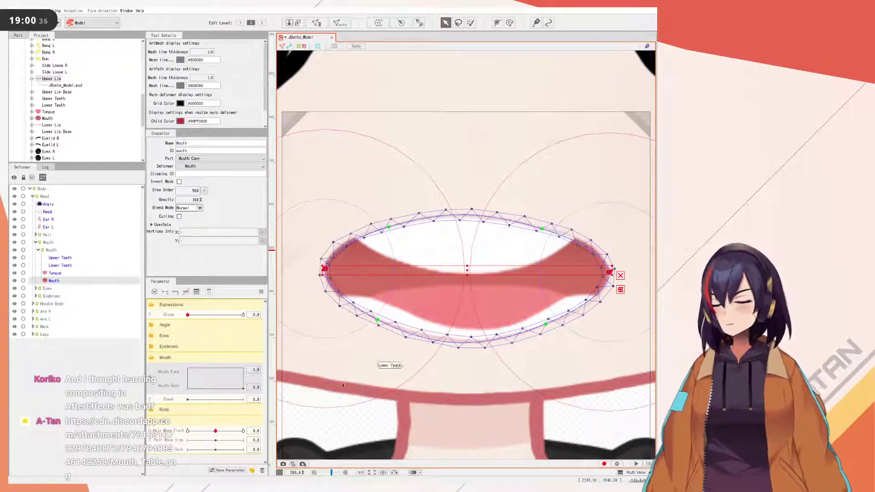
click(255, 371)
text(0)
key(Return)
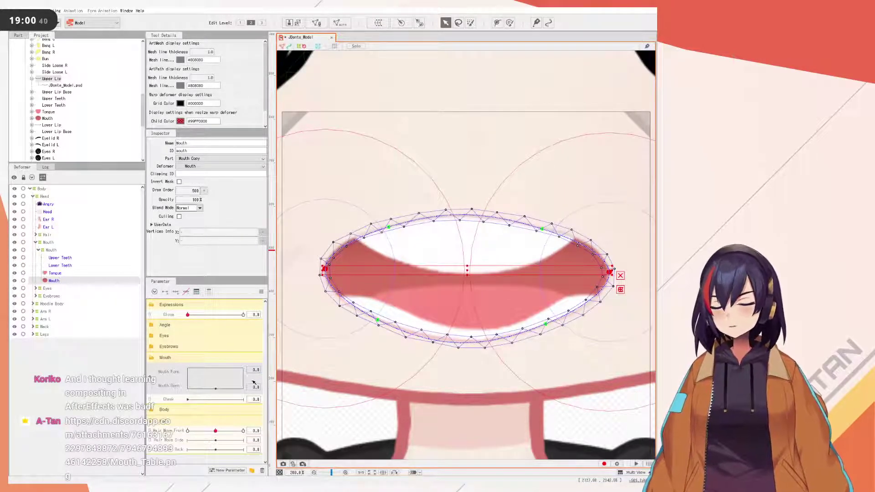
click(252, 386)
text(1)
key(Return)
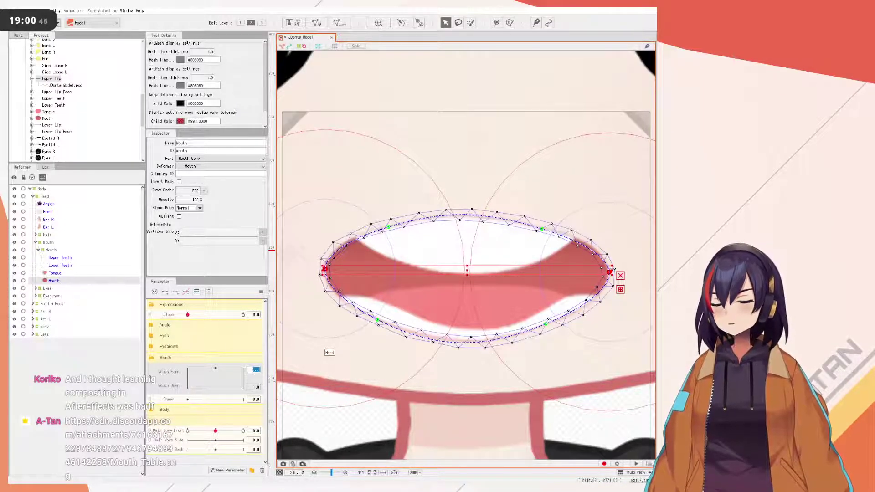
text(0)
key(Return)
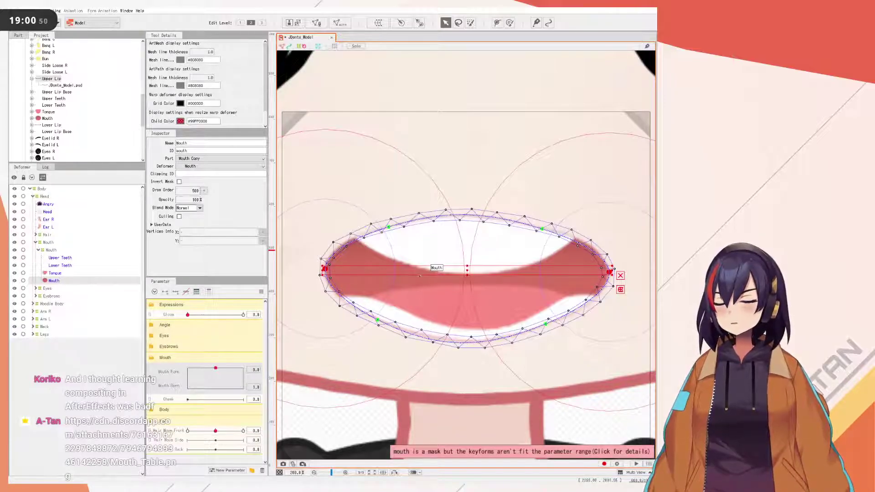
drag(467, 272, 475, 239)
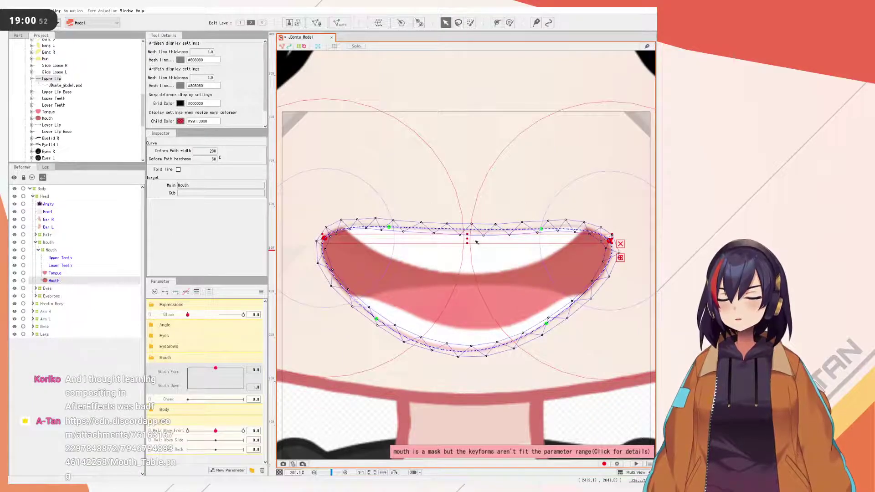
- Key the Mouth ArtMesh at Mouth Form 1.0 and Mouth Open 1.0, and raise both corner points further into a smile
click(254, 370)
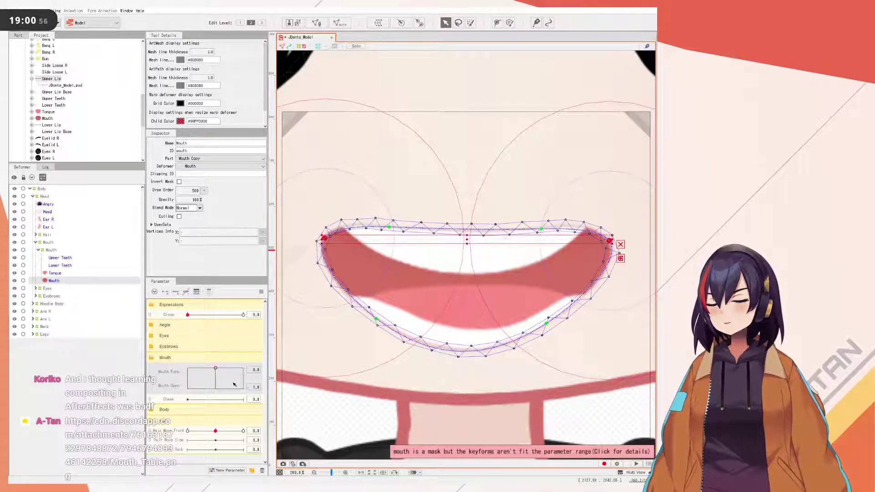
drag(216, 369, 254, 361)
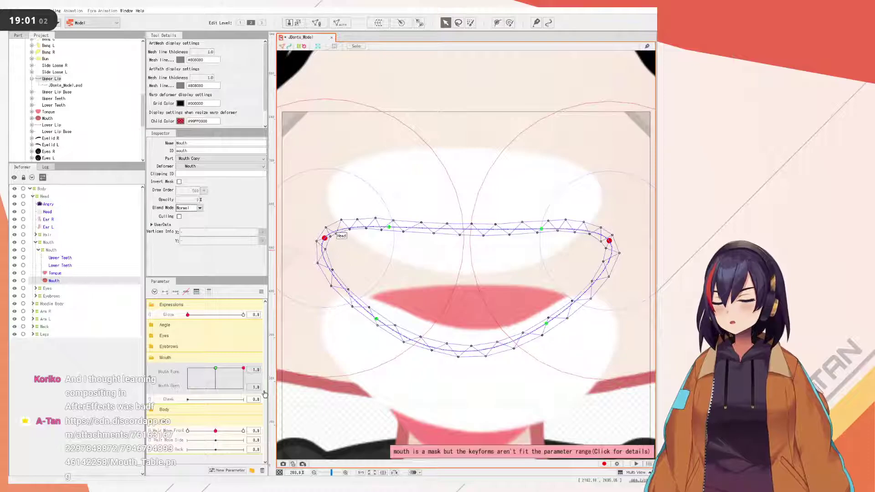
key(ctrl+z)
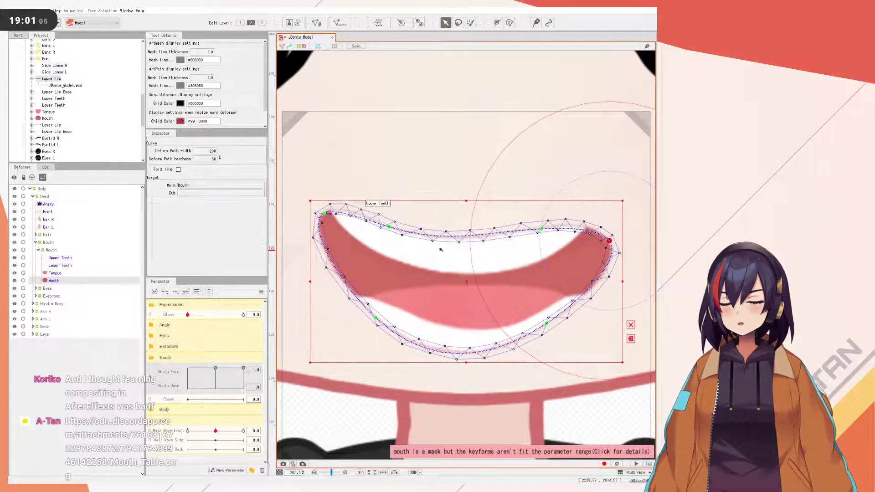
drag(467, 240, 468, 218)
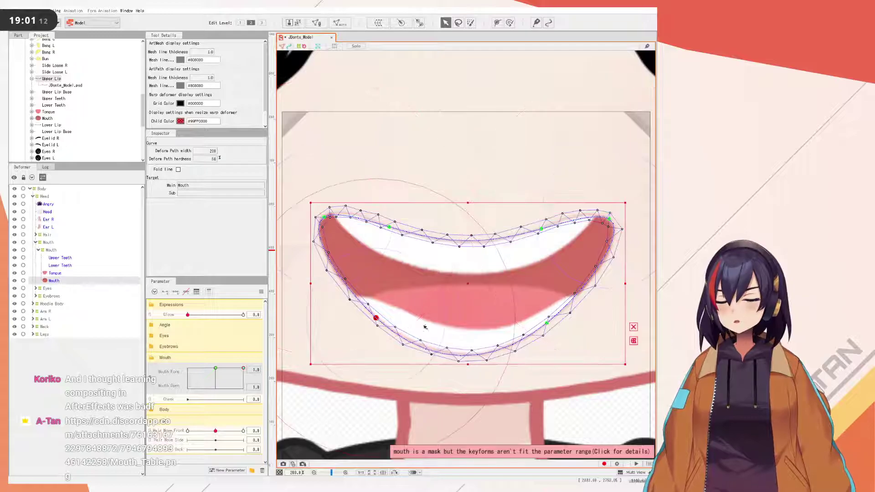
- Raise the smiling mouth's two lower deform path points slightly and deselect the Mouth ArtMesh
click(552, 328)
click(548, 324)
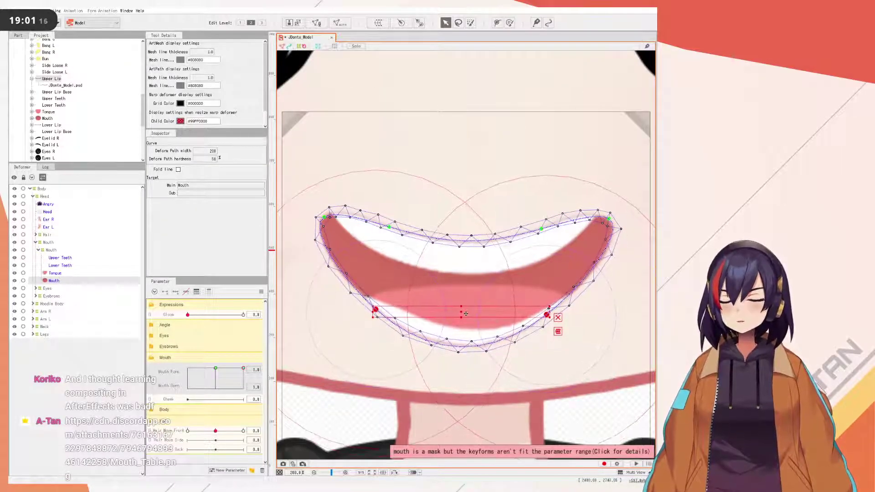
scroll(514, 303, down, 3)
scroll(514, 302, down, 1)
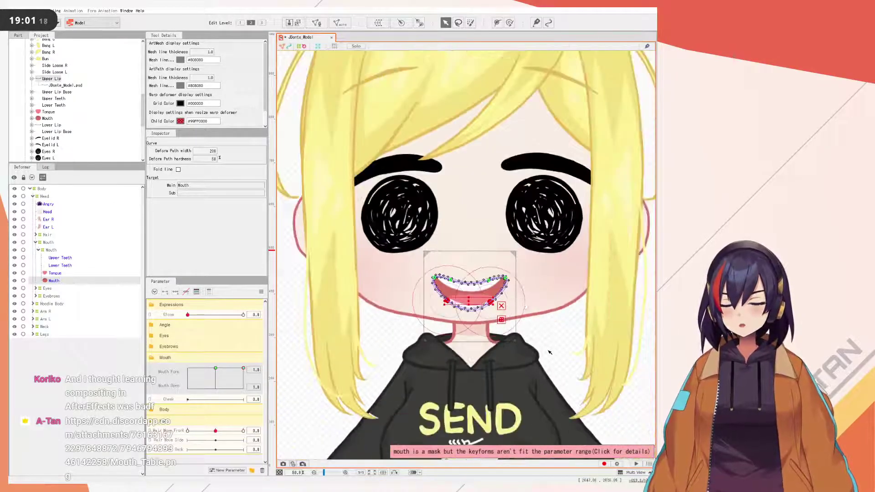
scroll(522, 320, up, 1)
click(586, 359)
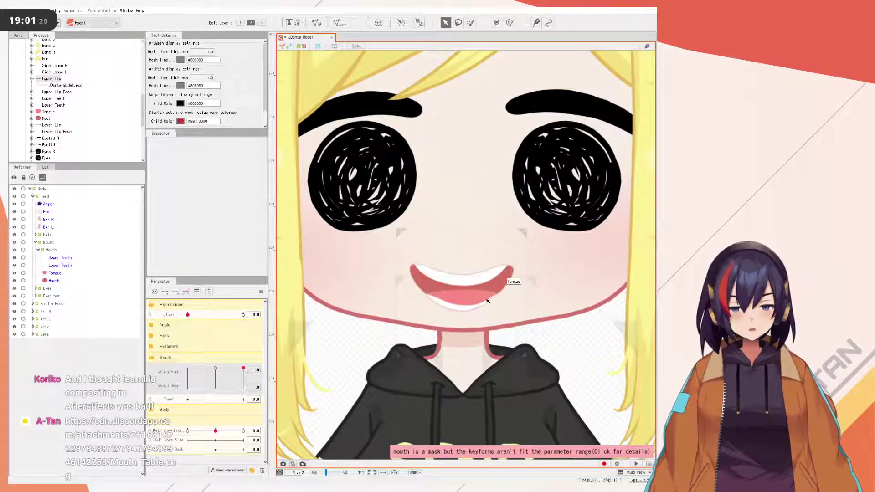
- Raise the Mouth ArtMesh's two upper deform path points slightly at Mouth Form 1.0 and Mouth Open 1.0, and deselect it
scroll(477, 320, up, 3)
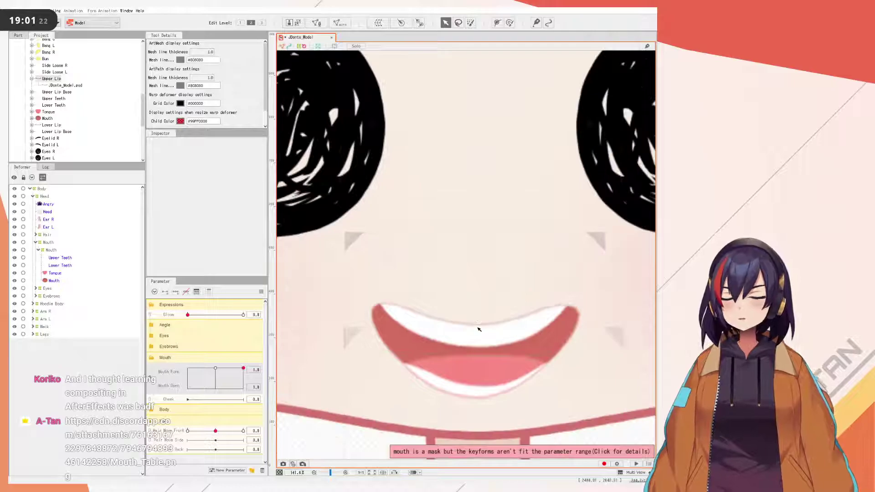
click(469, 323)
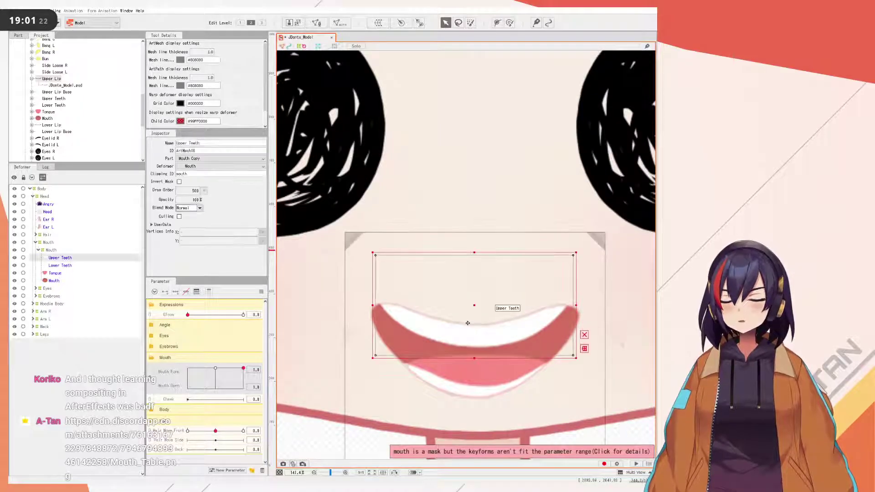
click(457, 387)
click(54, 281)
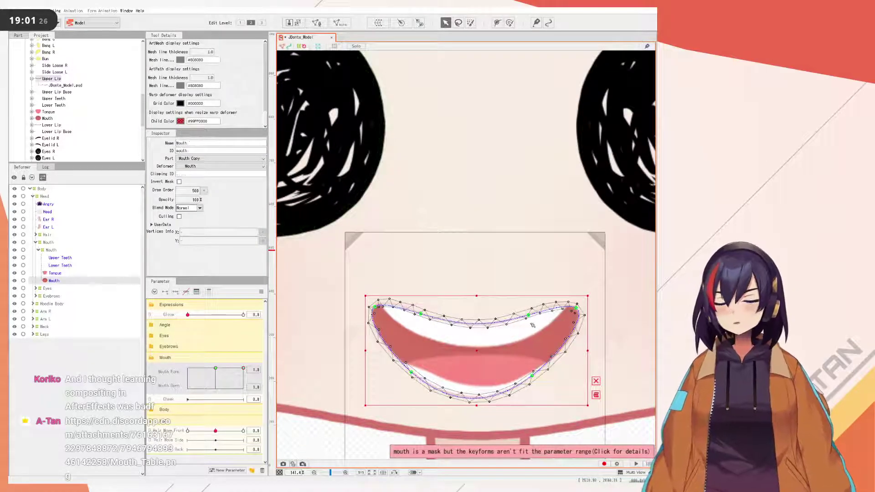
shift+click(421, 313)
drag(476, 316, 475, 314)
scroll(475, 313, down, 10)
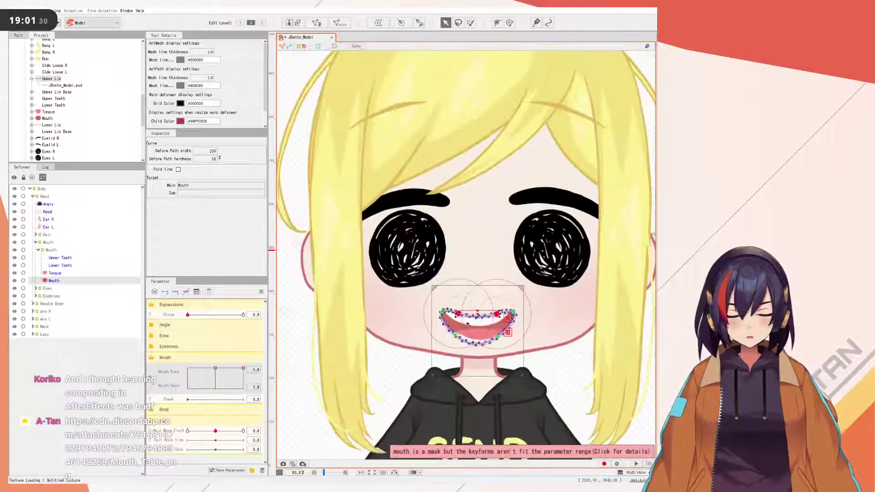
key(Escape)
scroll(444, 312, up, 10)
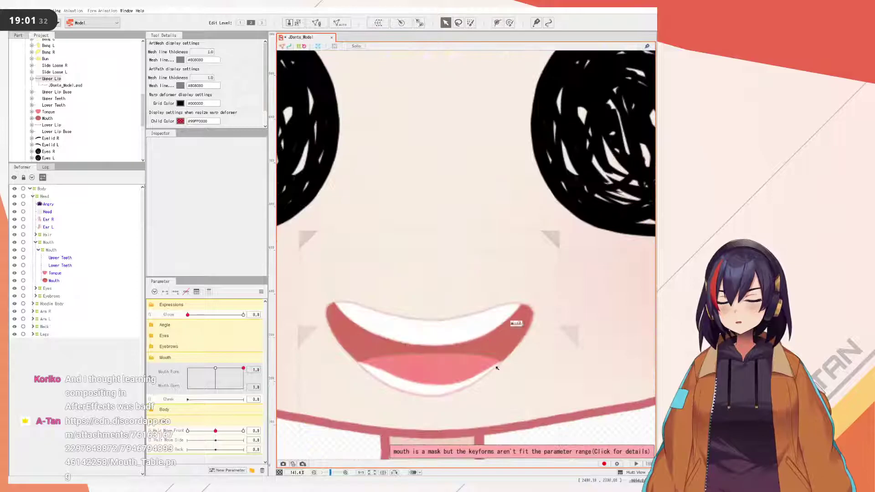
- Key the Mouth ArtMesh at Mouth Form -1.0 and Mouth Open 1.0, and lower its two corner deform path points into a frown
drag(243, 367, 164, 332)
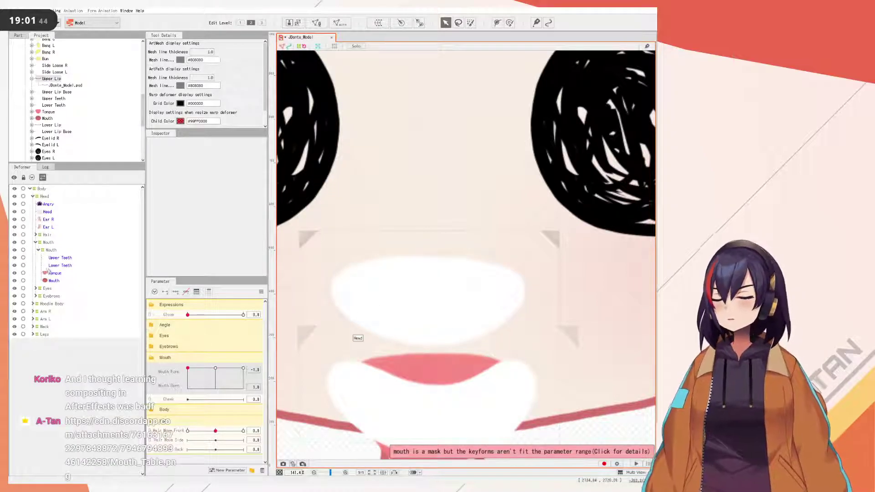
click(54, 281)
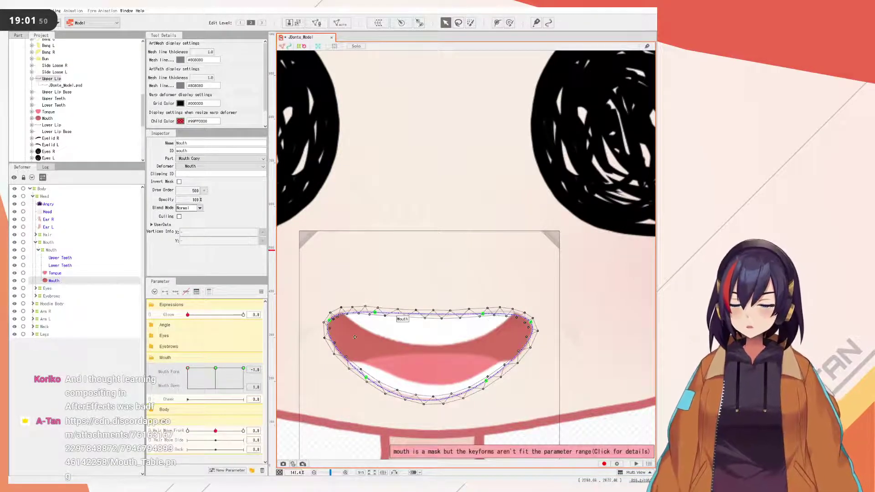
click(329, 320)
shift+click(531, 322)
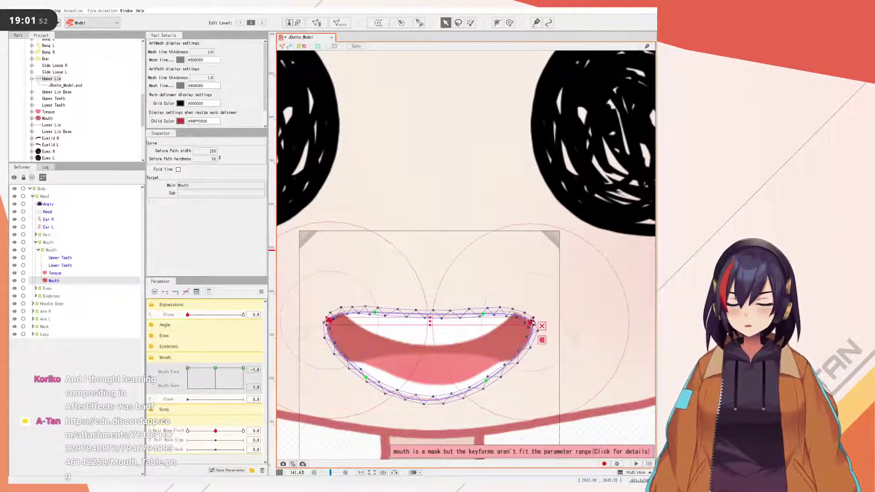
drag(431, 322, 431, 345)
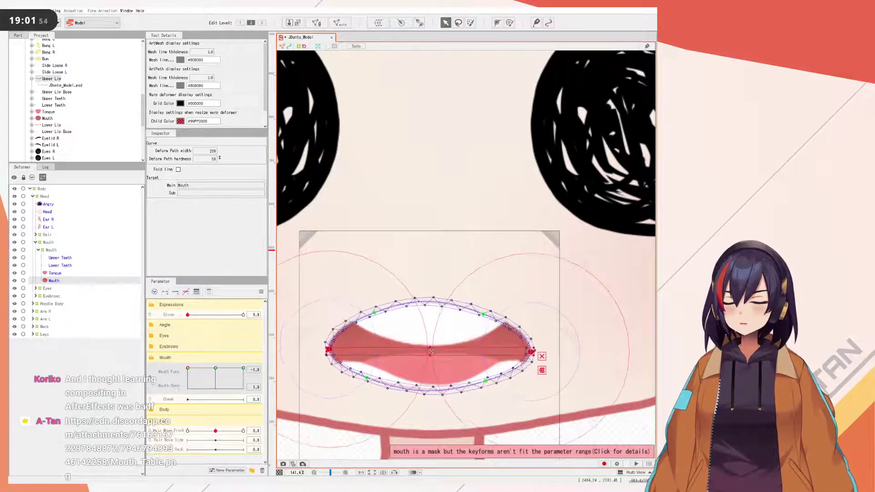
scroll(460, 233, down, 4)
scroll(490, 257, up, 1)
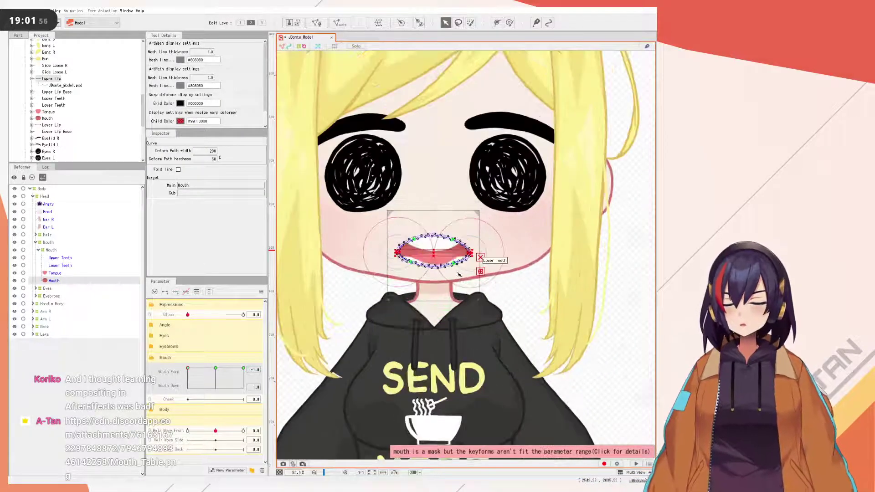
click(637, 335)
scroll(479, 292, up, 3)
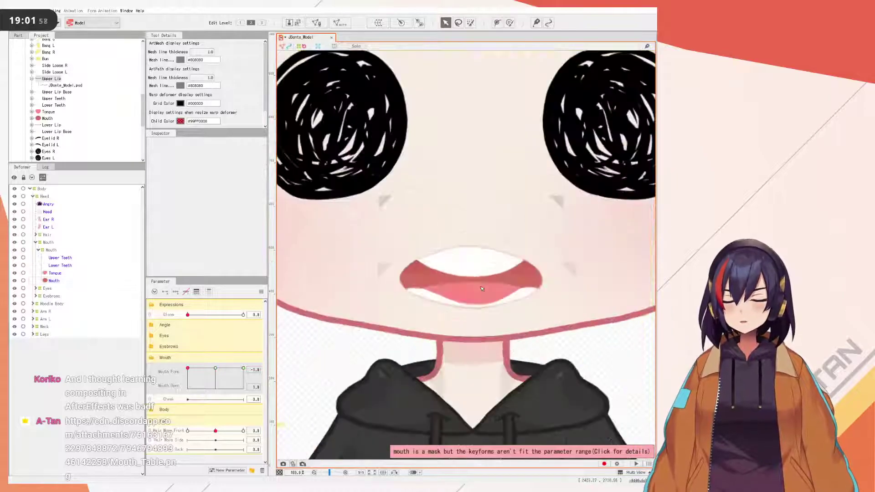
- Raise the frowning Mouth ArtMesh's two lower deform path points slightly to flatten its bottom edge
click(467, 289)
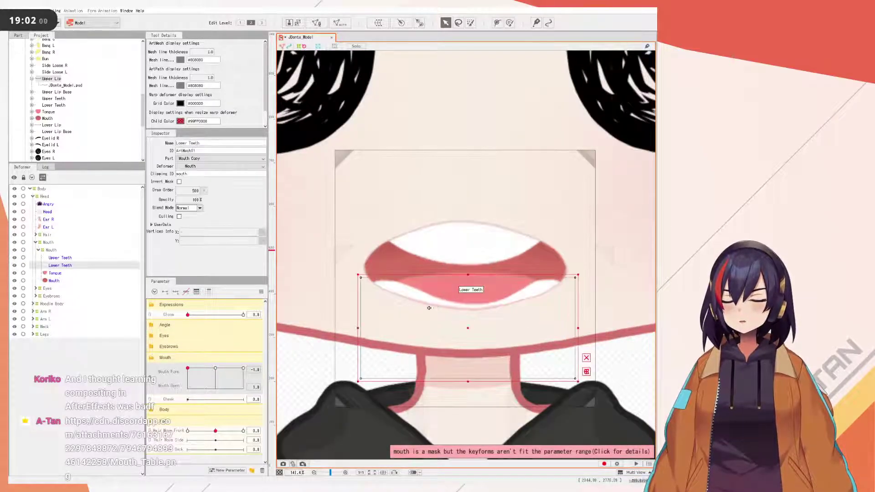
click(58, 282)
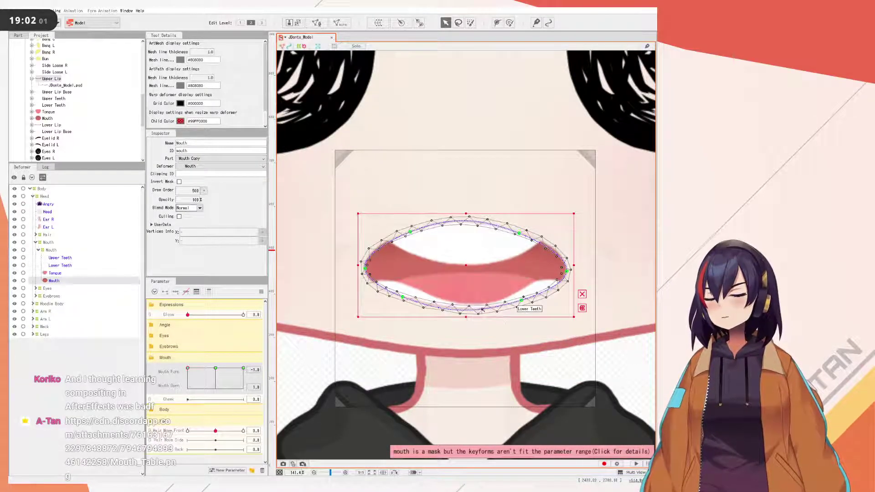
click(403, 304)
drag(403, 304, 402, 297)
click(522, 300)
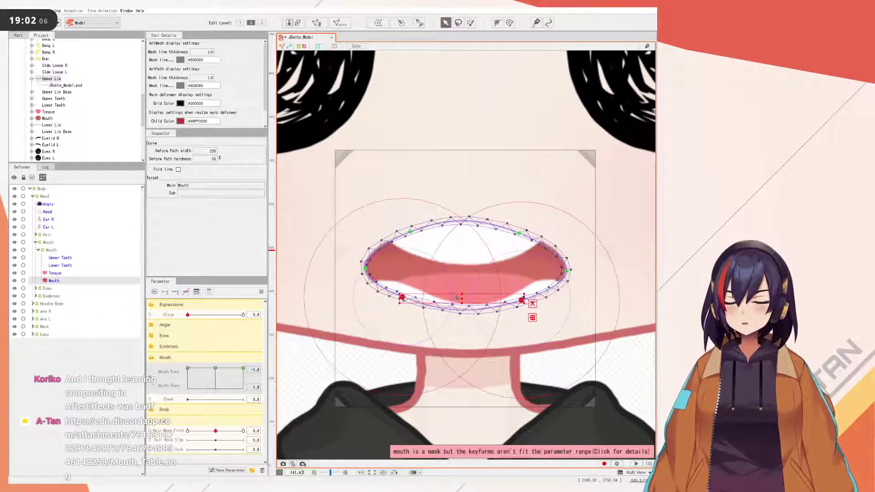
drag(456, 297, 456, 291)
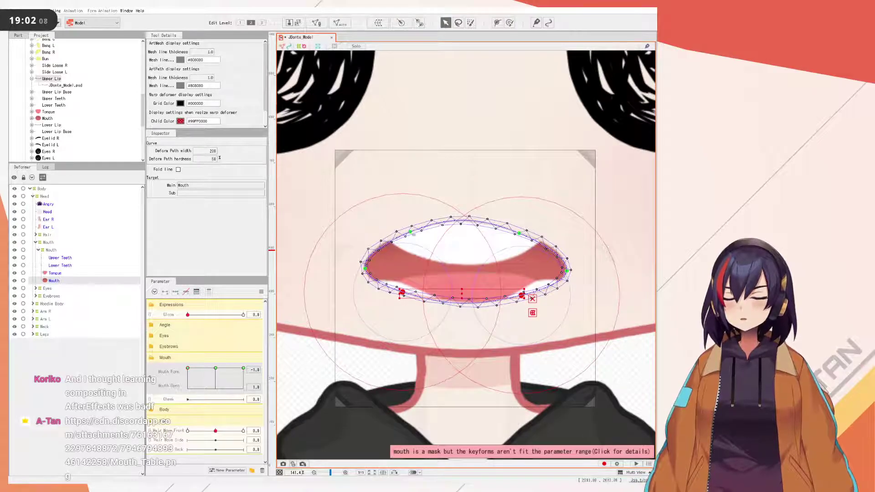
- Lower the frowning mouth's two upper deform path points slightly and deselect the Mouth ArtMesh
click(410, 232)
click(520, 233)
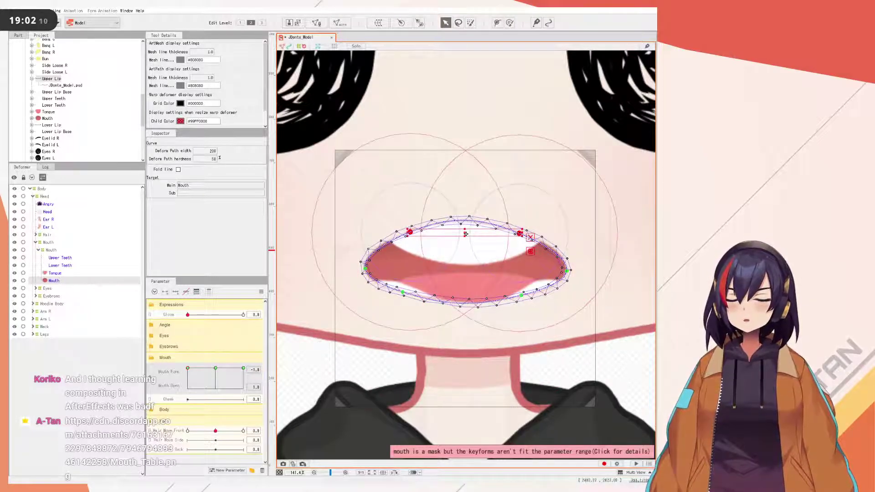
drag(466, 234, 466, 237)
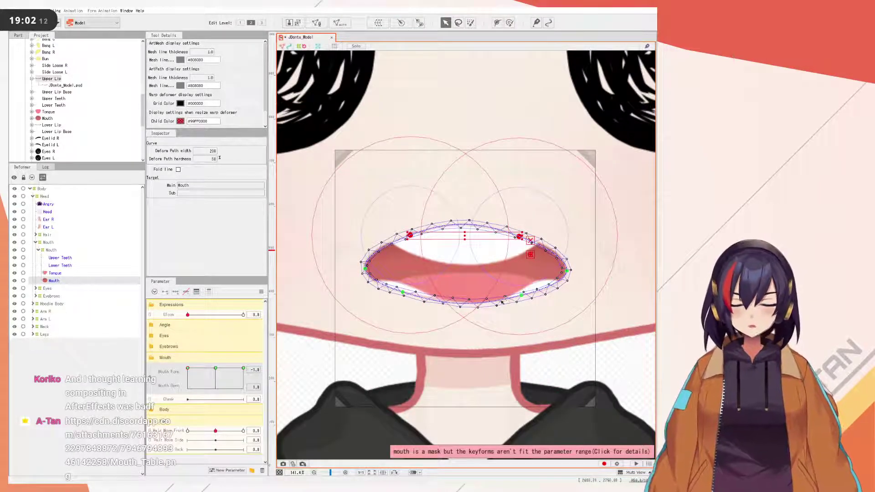
scroll(511, 297, down, 6)
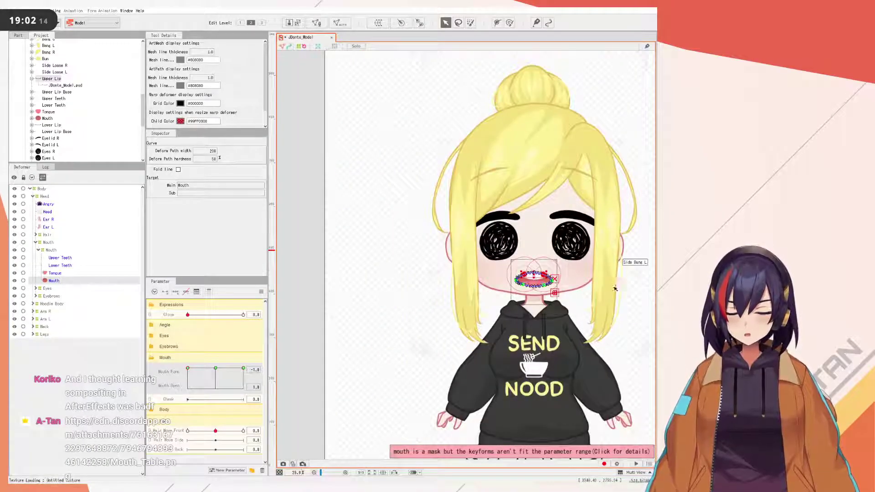
drag(618, 288, 501, 277)
click(582, 281)
scroll(428, 235, up, 1)
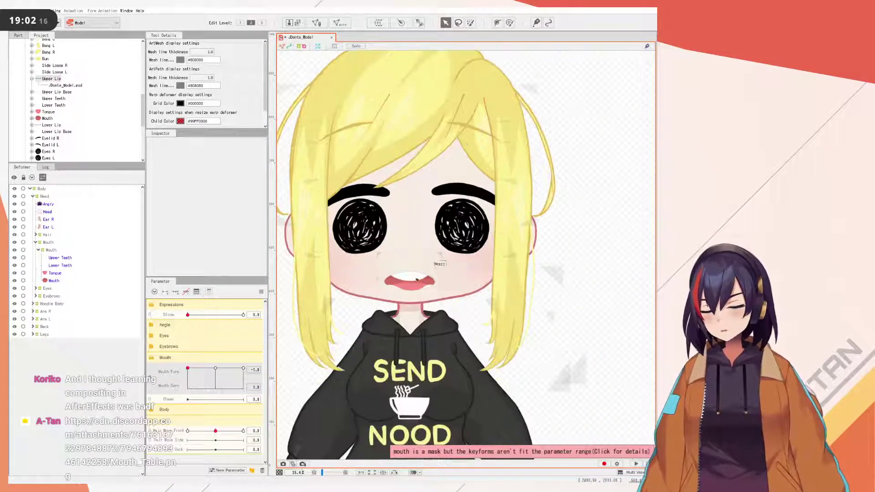
- Examine the frowning open mouth up close and on the whole character, and preview it at Mouth Form 0.0
scroll(414, 263, up, 3)
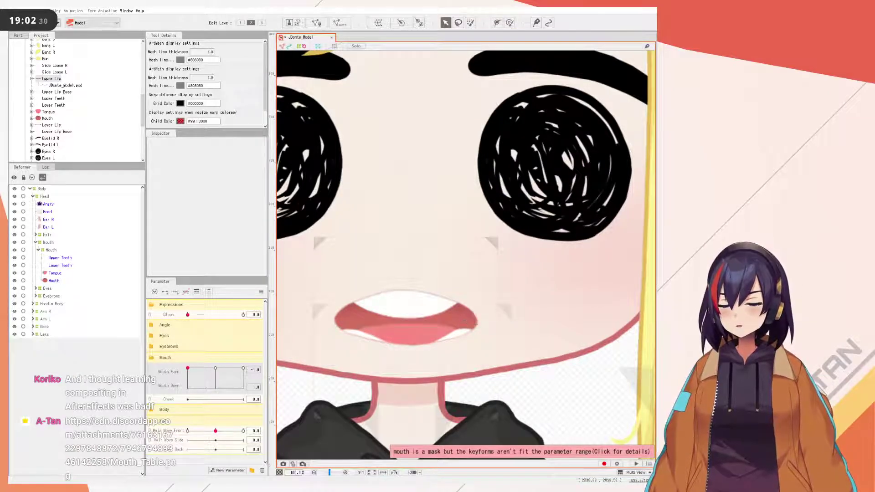
click(567, 386)
scroll(568, 385, down, 5)
drag(613, 347, 506, 259)
click(519, 259)
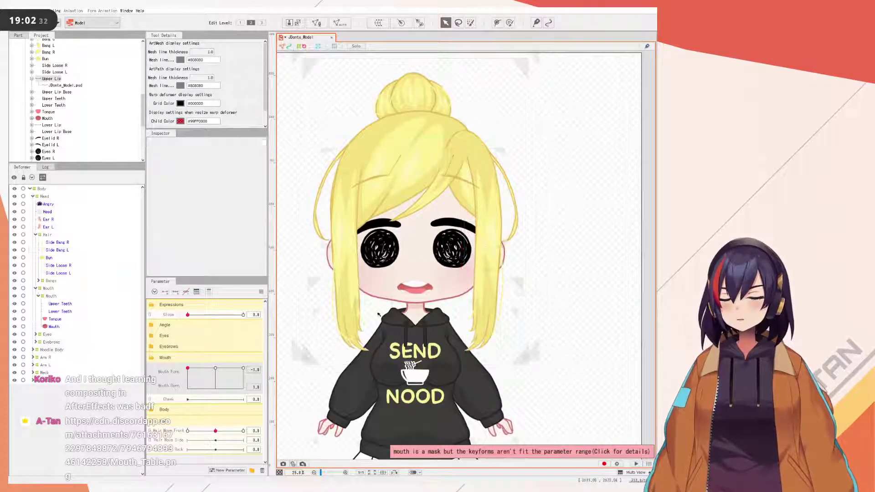
scroll(407, 297, up, 3)
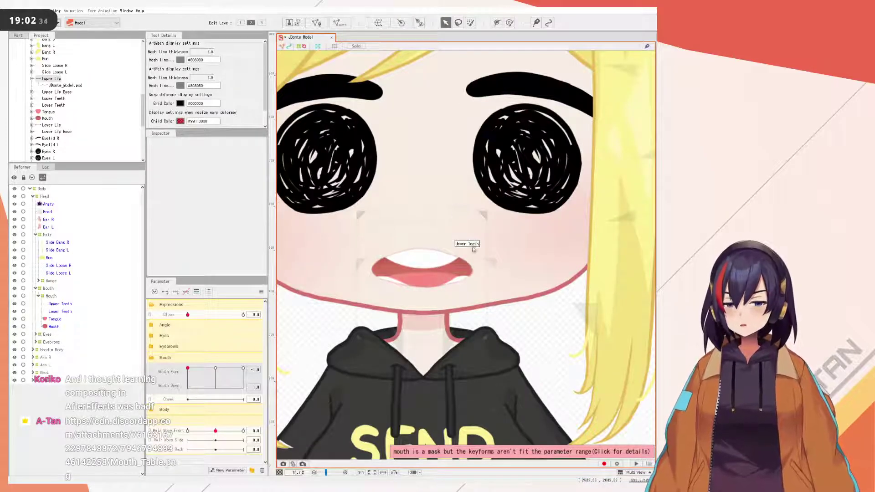
drag(209, 370, 217, 345)
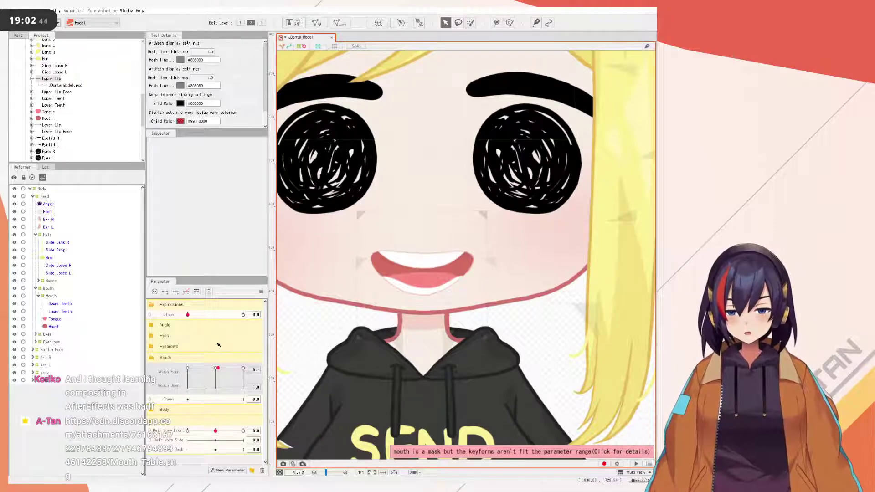
drag(218, 345, 217, 346)
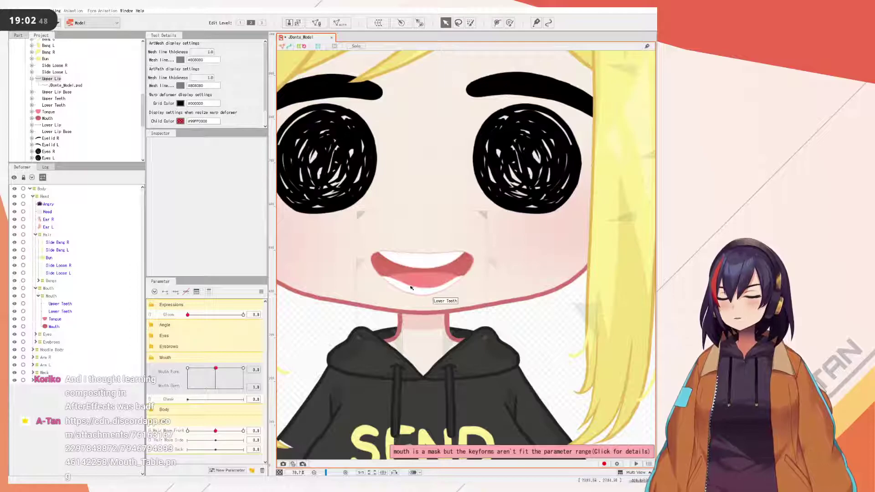
- Try removing the Mouth ArtMesh's key at Mouth Form 0.0 and Mouth Open 1.0, and undo the removal
click(54, 327)
click(394, 252)
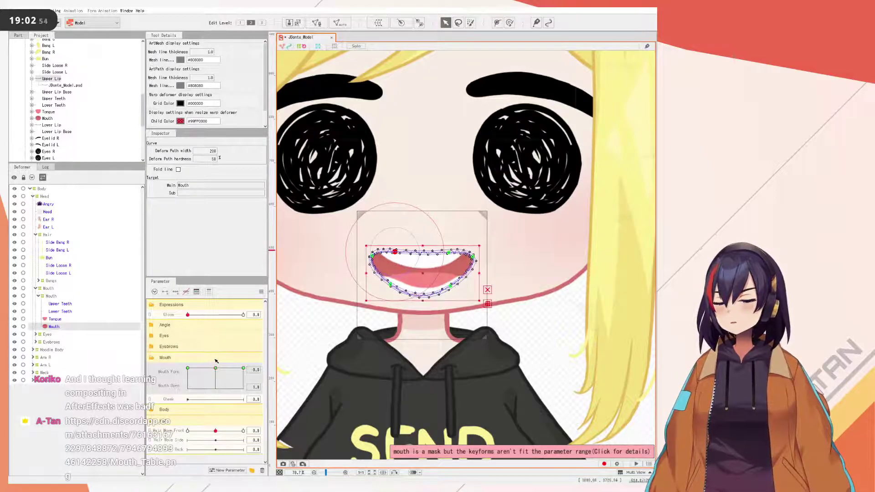
key(ctrl+z)
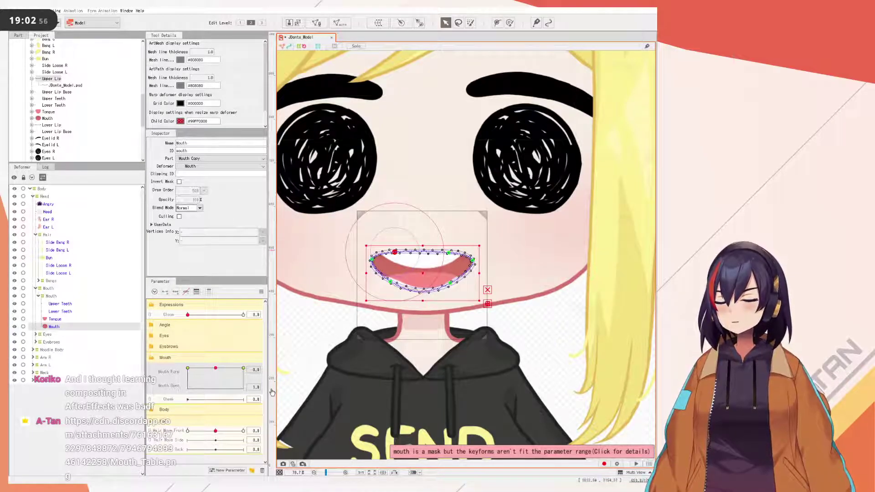
key(Escape)
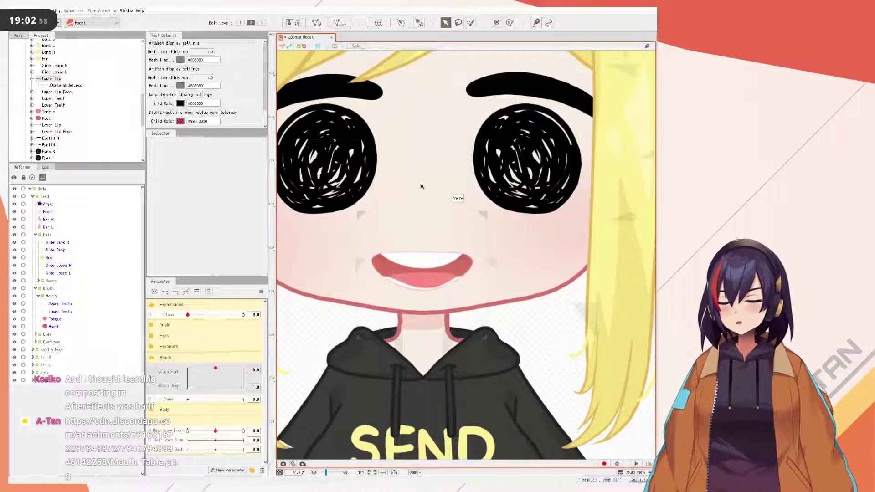
key(ctrl+z)
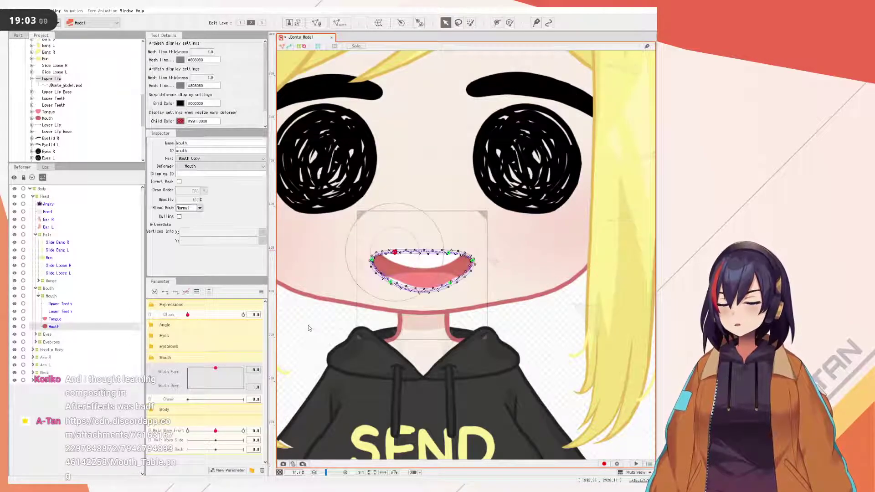
key(ctrl+z)
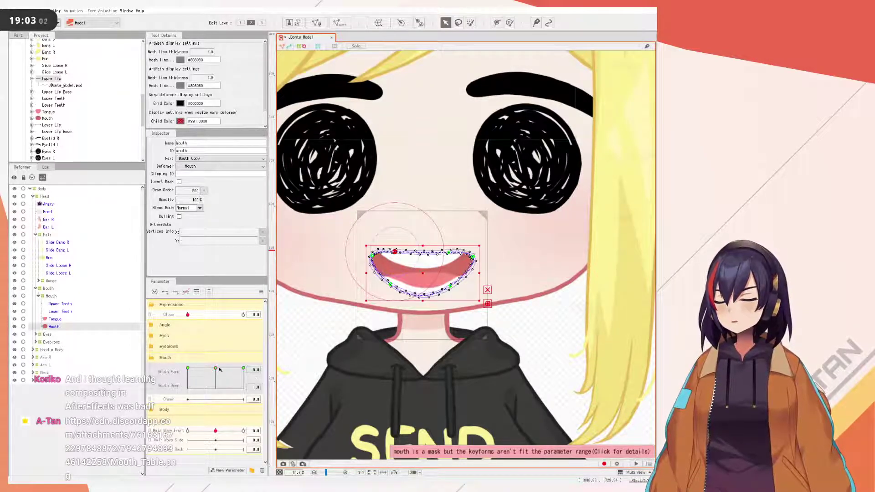
- Compare the open mouth shapes across Mouth Form with and without the middle key, restoring that key and previewing Mouth Form 1.0
drag(216, 368, 216, 358)
key(ctrl+z)
key(ctrl+y)
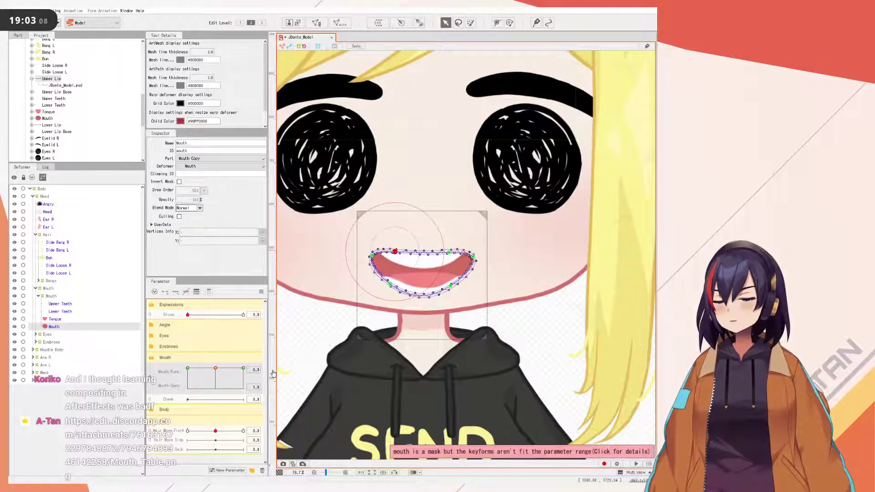
mouse_move(224, 369)
mouse_down()
mouse_move(215, 368)
mouse_move(246, 365)
mouse_move(167, 353)
mouse_move(223, 349)
mouse_move(187, 349)
mouse_up()
key(ctrl+z)
scroll(408, 287, up, 2)
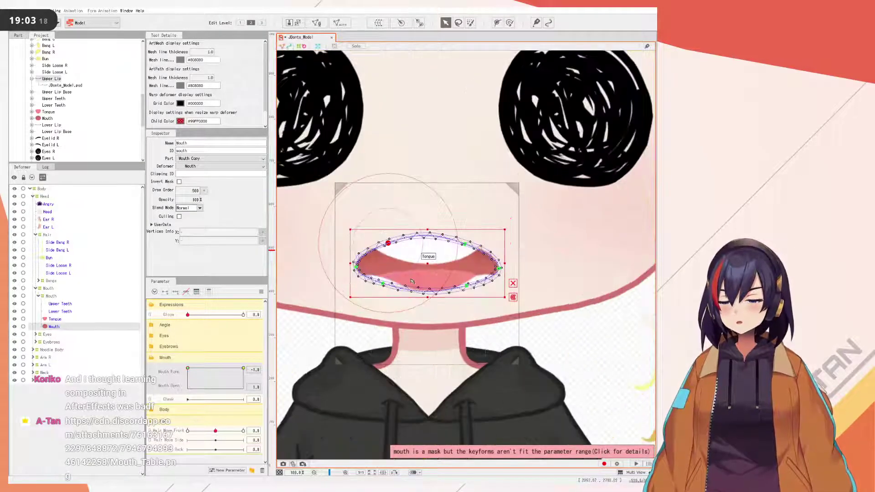
scroll(408, 287, down, 1)
drag(203, 367, 206, 334)
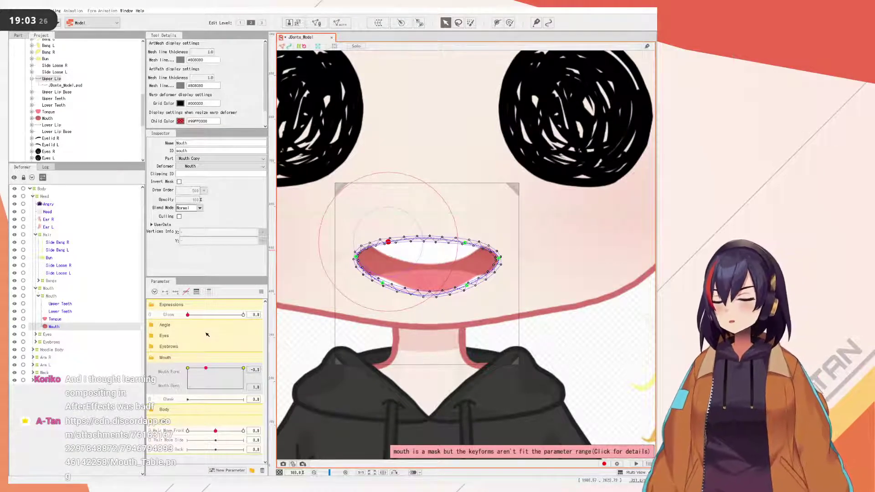
key(ctrl+z)
drag(216, 369, 298, 336)
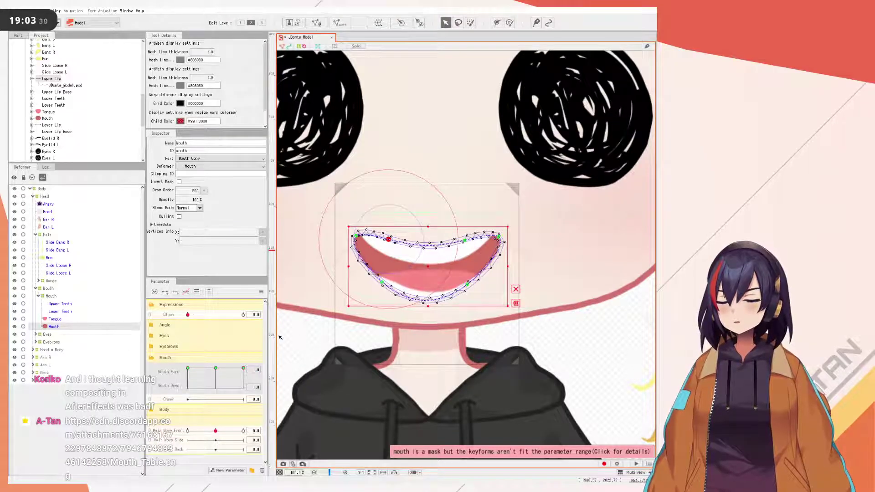
- Key the Mouth ArtMesh at Mouth Open 0.0 and, at Mouth Form -1.0, raise its two lower deform path points into a frown
click(188, 388)
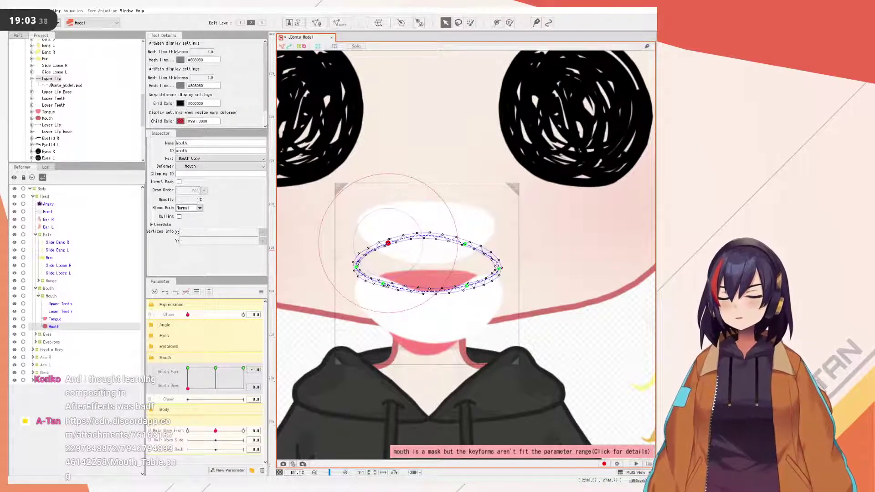
click(383, 284)
shift+click(467, 286)
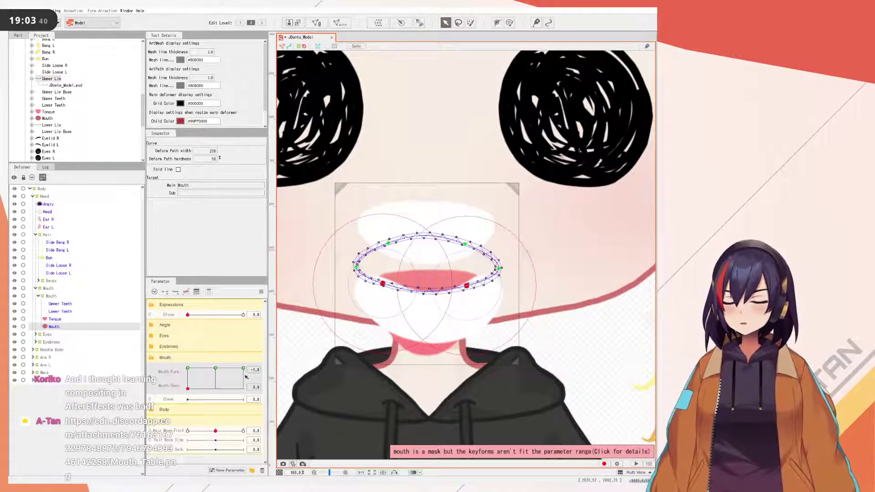
key(ctrl+z)
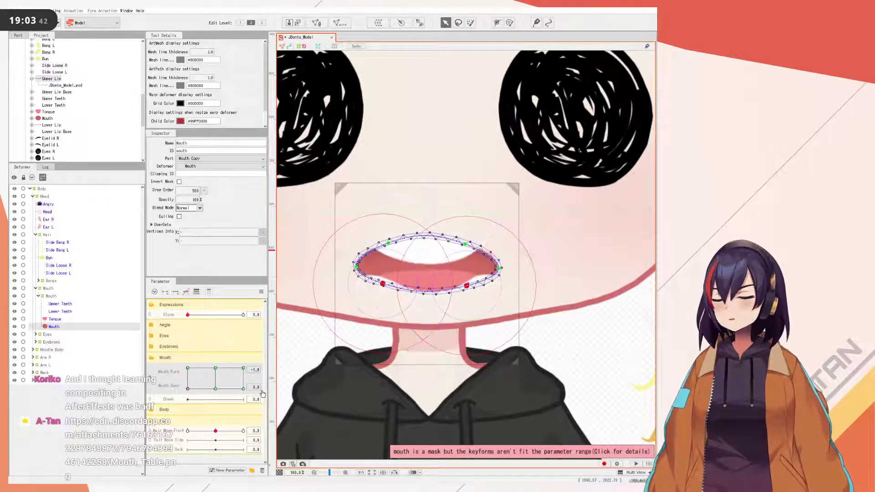
drag(383, 284, 429, 265)
key(ctrl+z)
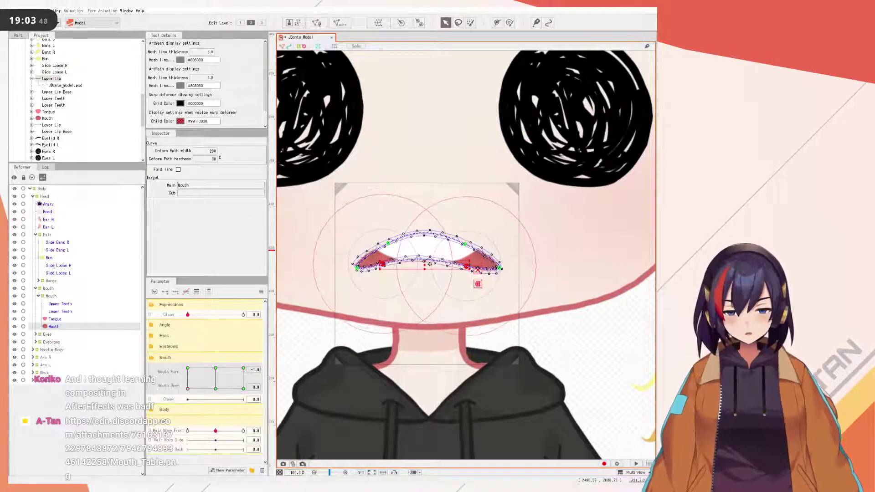
- Lower the frown's two upper deform path points to nearly close the mouth, and check it on the whole face
click(388, 243)
shift+click(466, 244)
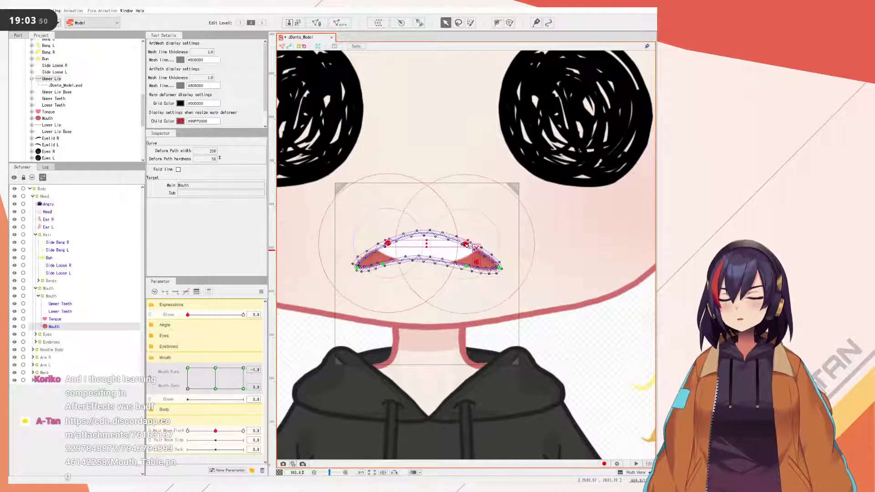
drag(432, 244, 432, 258)
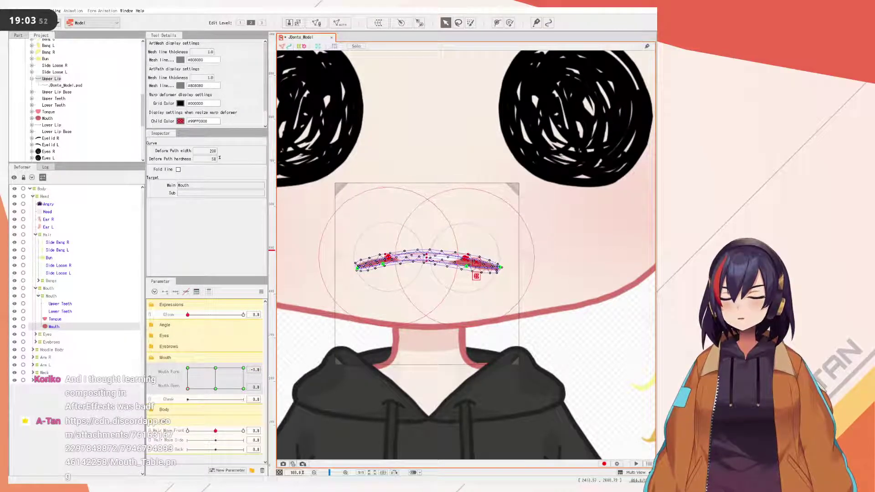
click(594, 364)
scroll(552, 339, down, 5)
drag(545, 318, 510, 314)
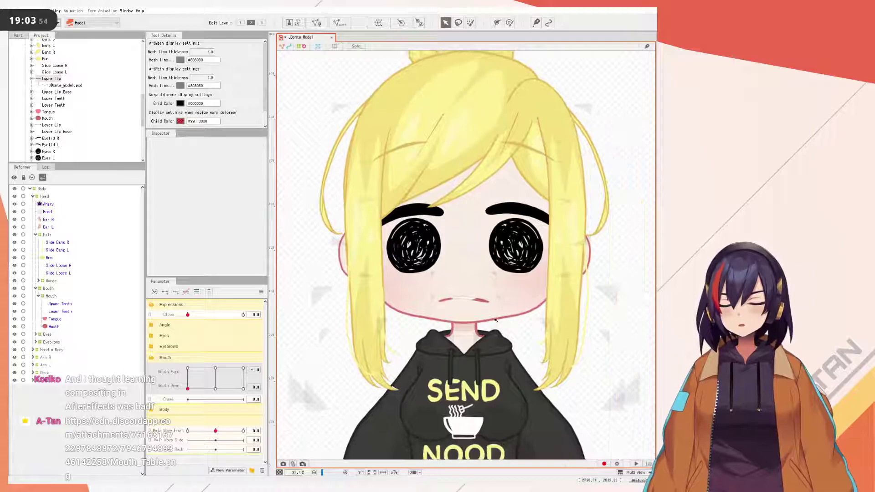
- Reselect the Mouth ArtMesh and lower its two lower deform path points until the bottom edge is nearly straight
scroll(485, 322, up, 3)
scroll(485, 321, up, 3)
click(471, 189)
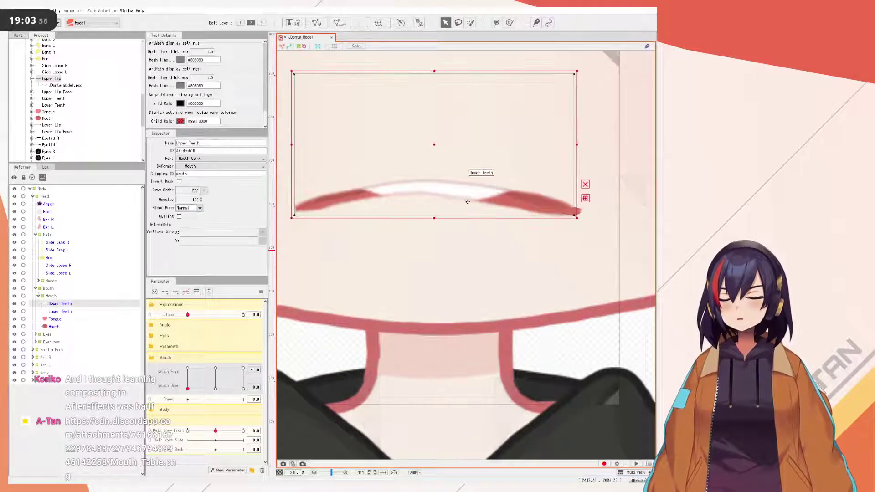
click(59, 326)
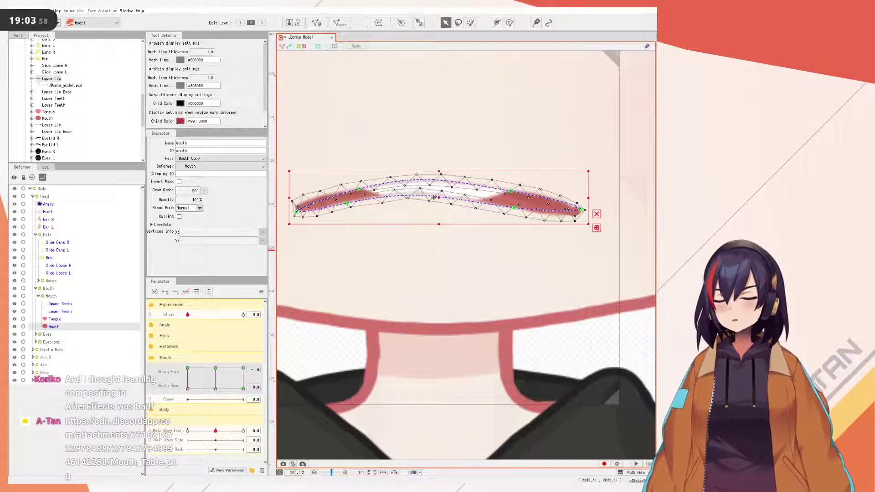
click(354, 206)
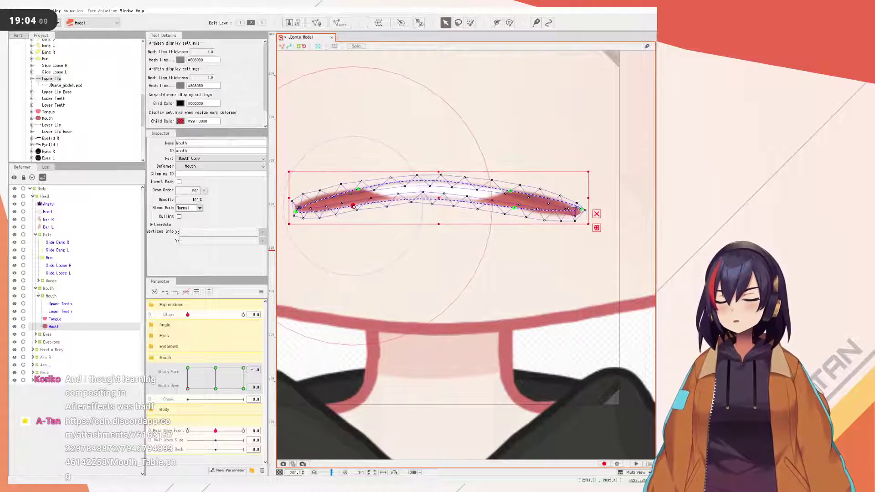
click(514, 208)
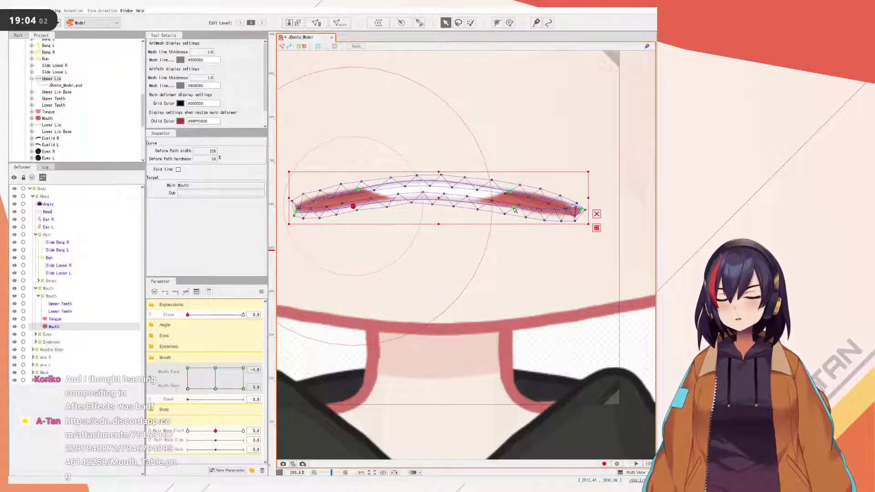
click(515, 207)
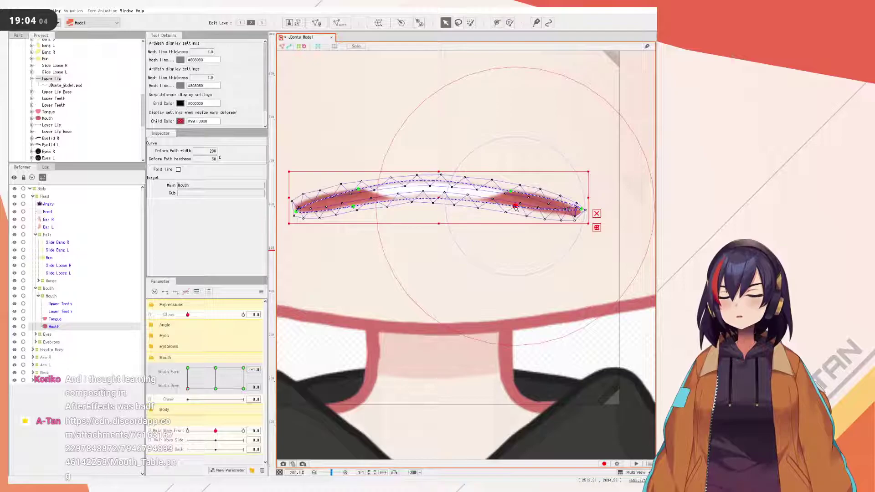
shift+click(354, 206)
drag(433, 206, 435, 218)
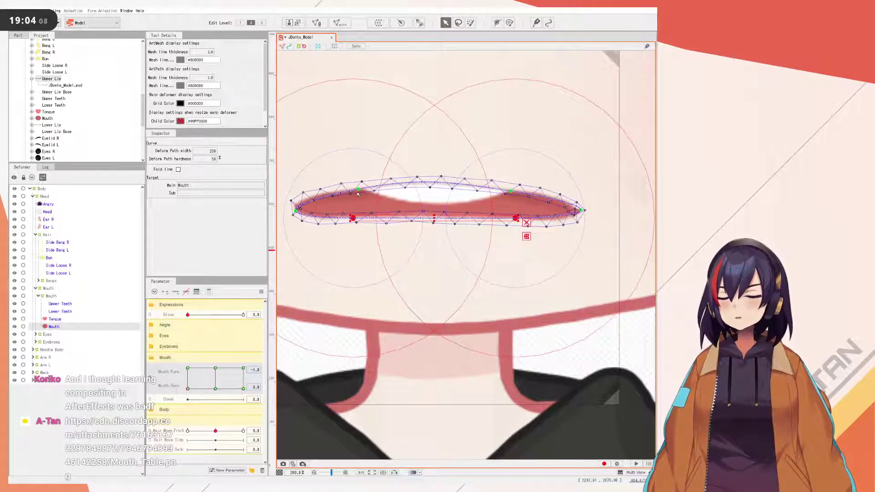
- Lower the Mouth ArtMesh's two corner deform path points together to bend the mouth into a frown
click(296, 211)
shift+click(582, 211)
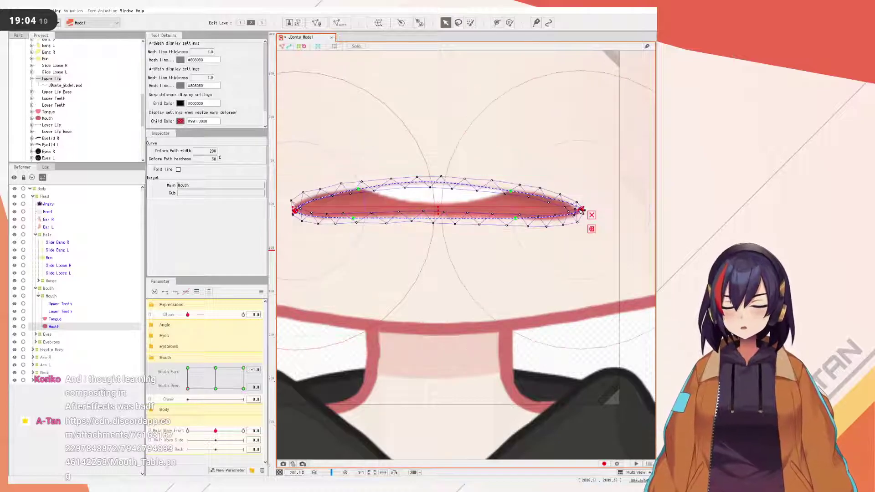
drag(438, 209, 439, 222)
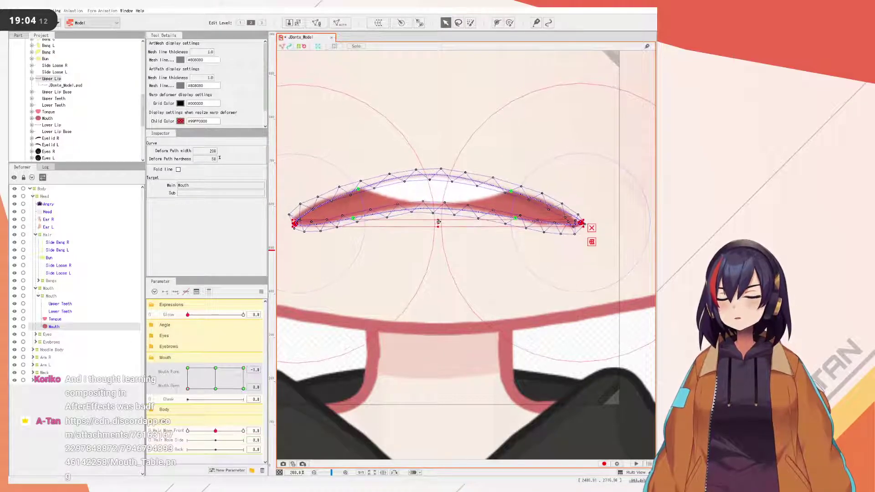
- Try closing the frown by lowering the Mouth ArtMesh's two upper deform path points toward the lower edge
click(359, 188)
shift+click(513, 191)
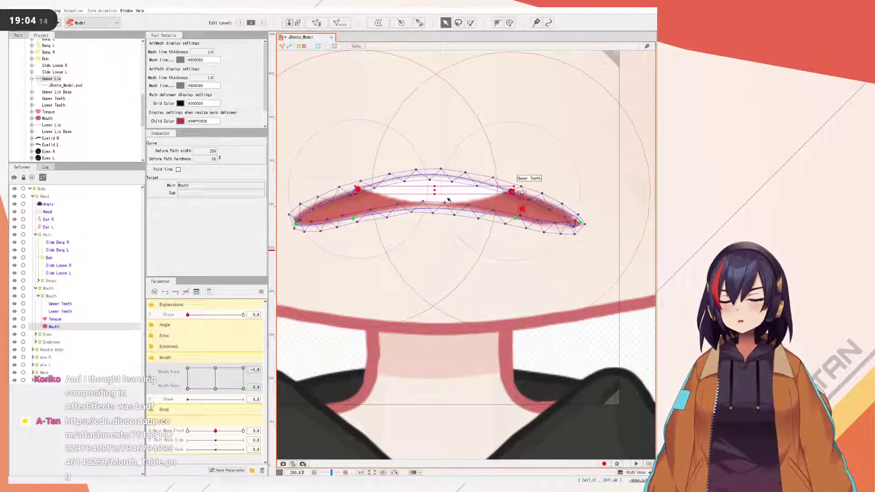
drag(436, 191, 438, 207)
- Try lowering the closed frown's two lower deform path points slightly, and undo the move
click(357, 219)
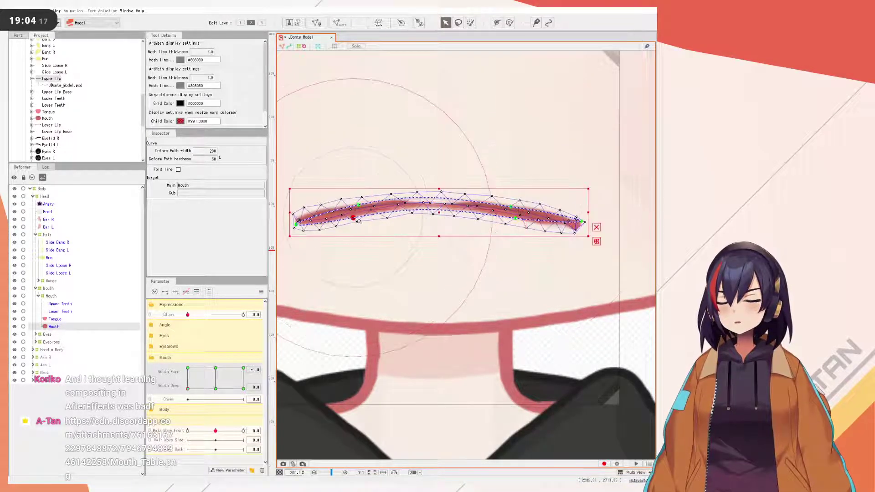
shift+click(516, 219)
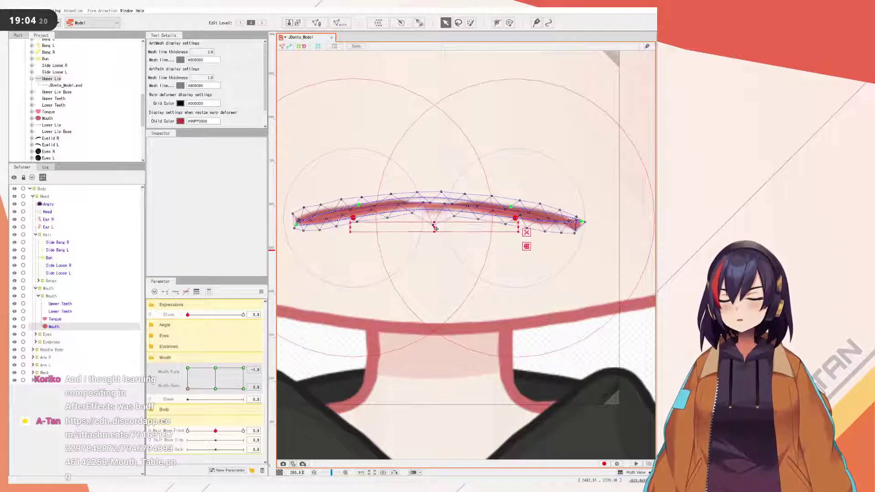
click(433, 232)
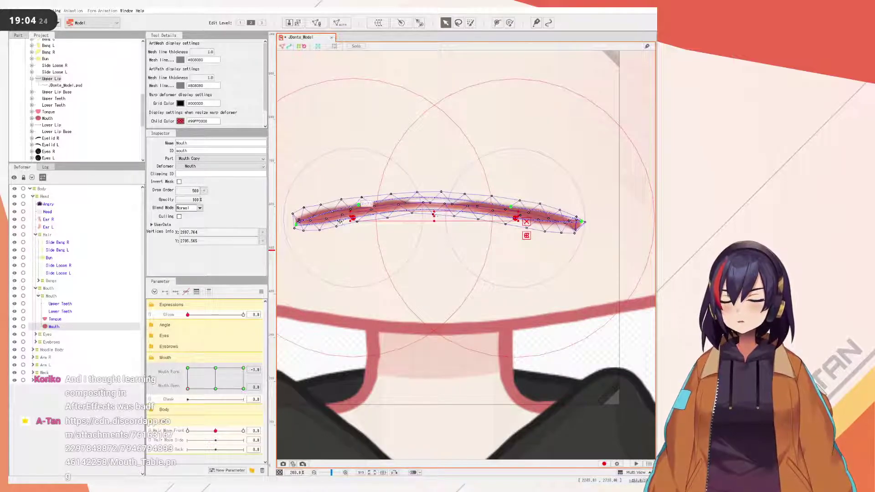
click(358, 219)
click(352, 227)
click(353, 216)
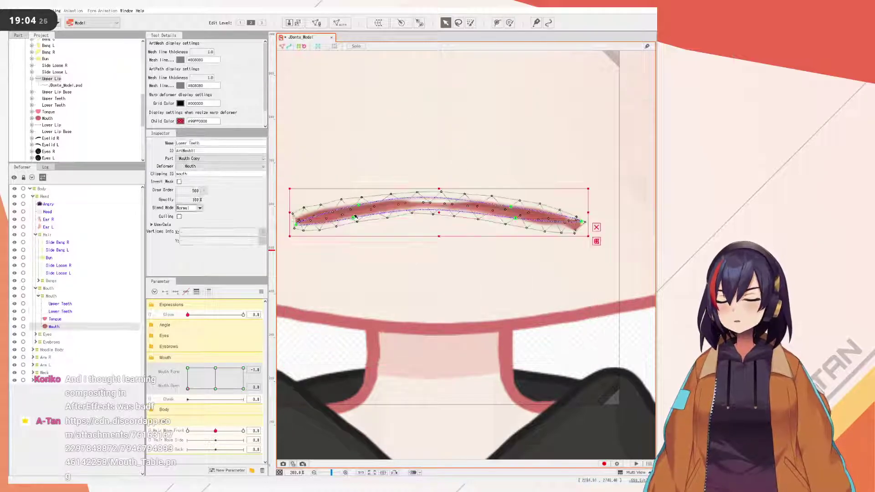
click(353, 218)
click(517, 221)
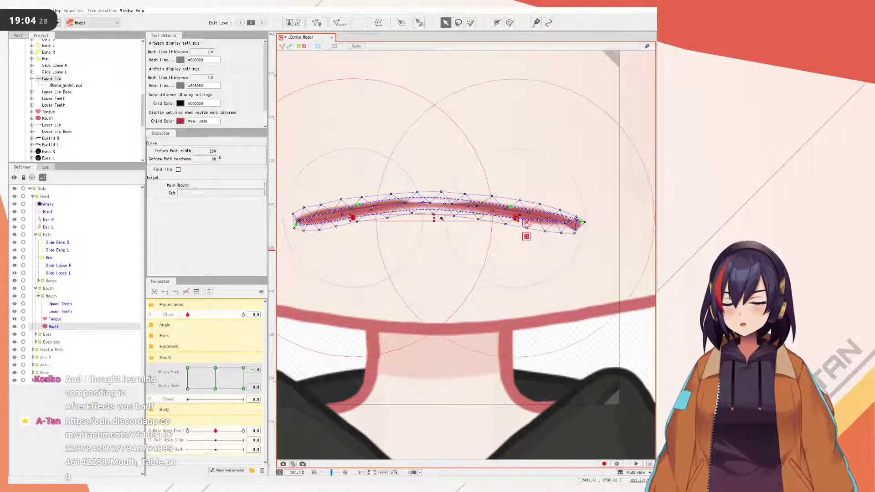
drag(434, 218, 434, 223)
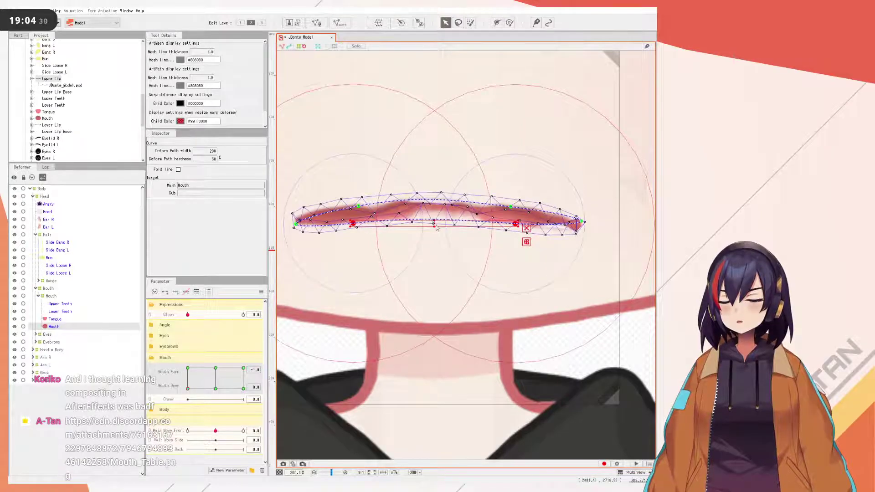
key(ctrl+z)
- Try pulling the closed frown's two lower deform path points far down toward the chin, and undo the move
click(440, 242)
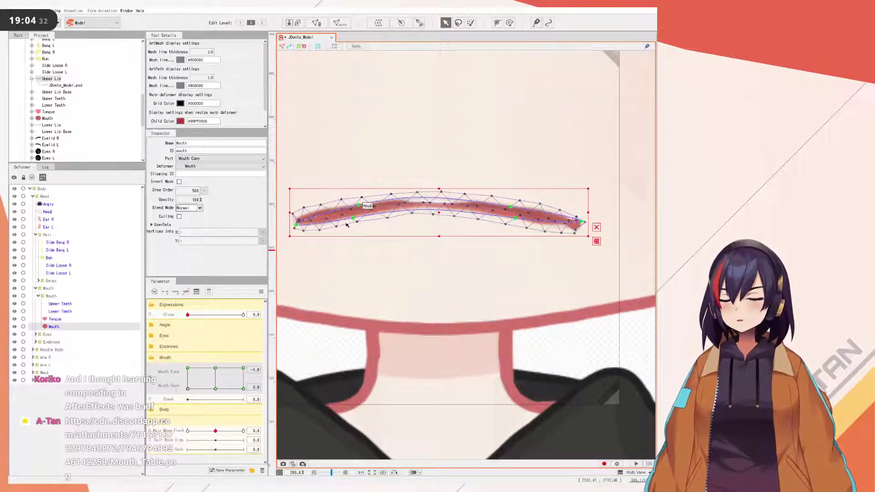
click(503, 220)
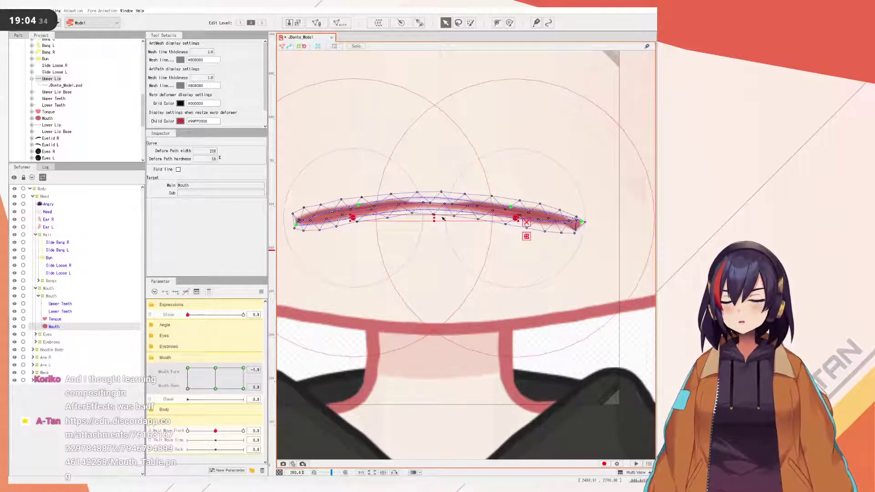
drag(434, 221, 434, 279)
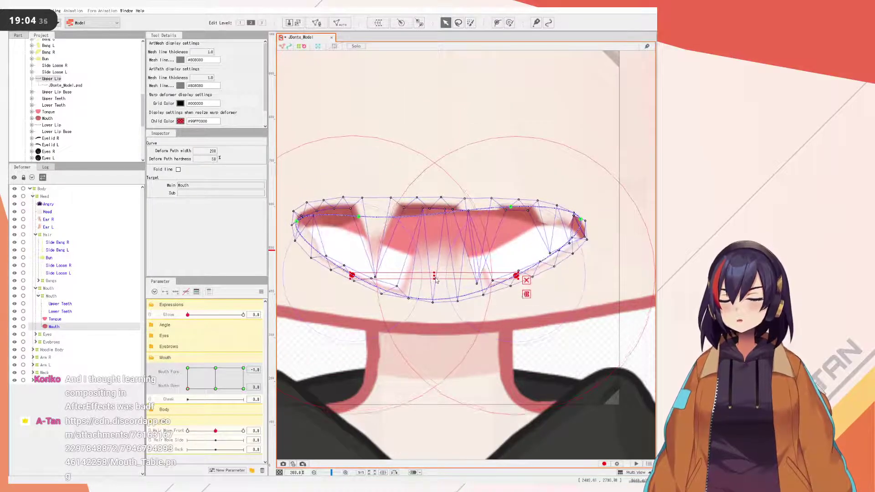
key(ctrl+z)
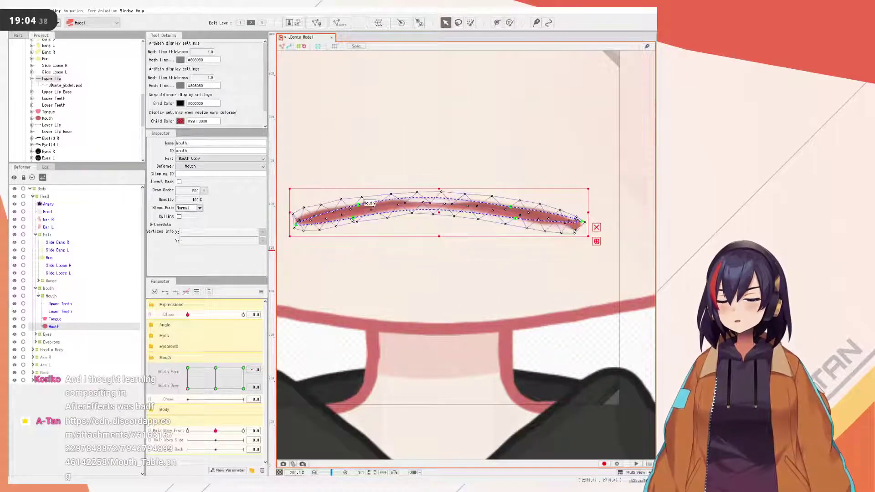
- Try lowering the two lower points once more, and undo back to before the upper points were lowered
click(519, 219)
click(519, 228)
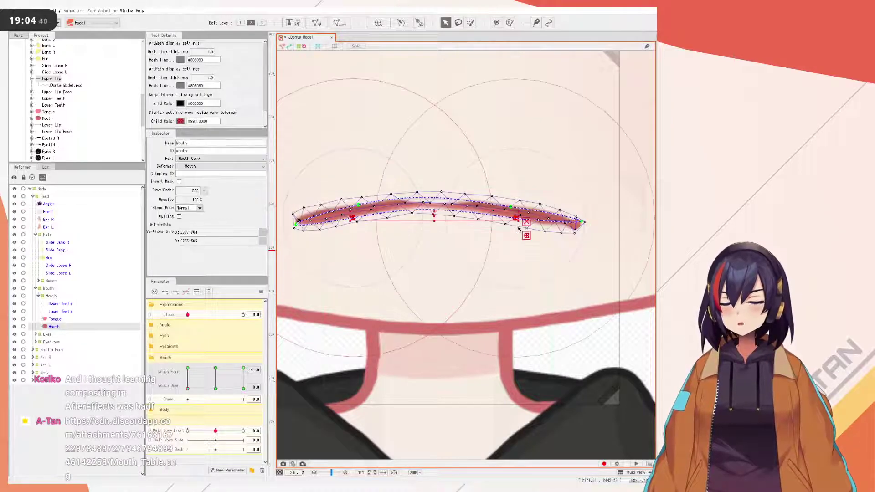
click(440, 221)
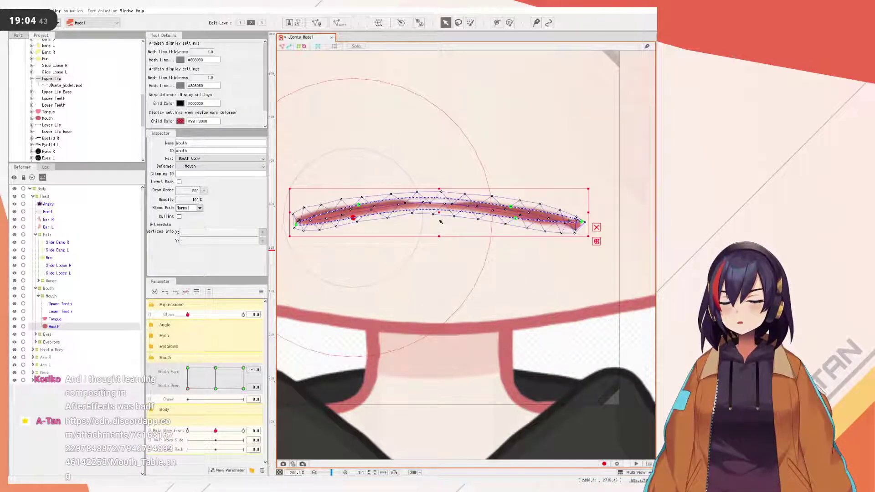
key(ctrl+z)
click(355, 219)
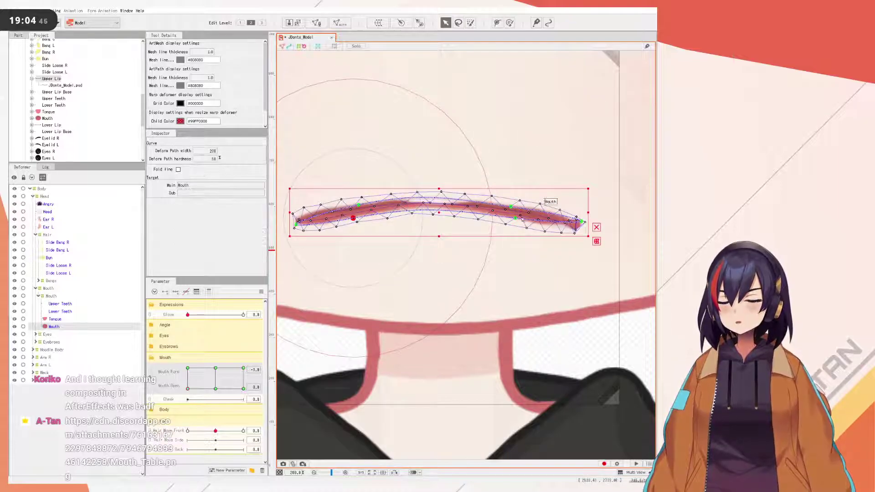
drag(437, 219, 437, 233)
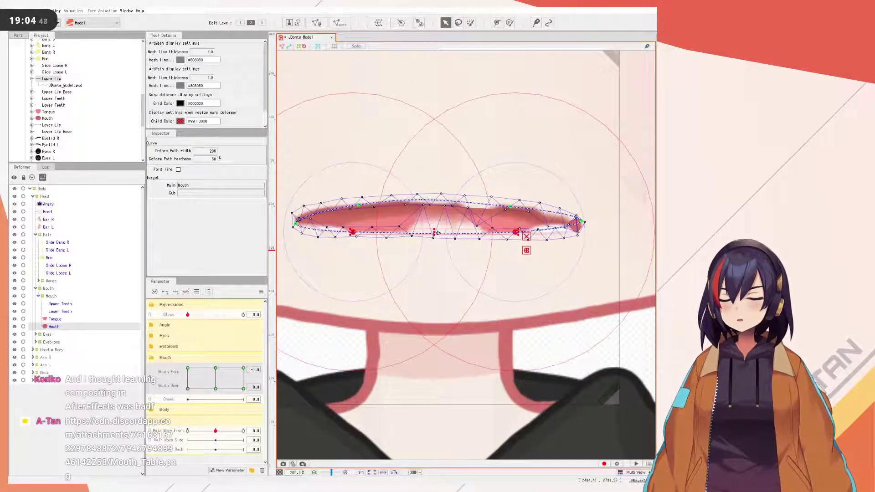
key(ctrl+z)
key(ctrl+z)
key(ctrl+z)
key(ctrl+z)
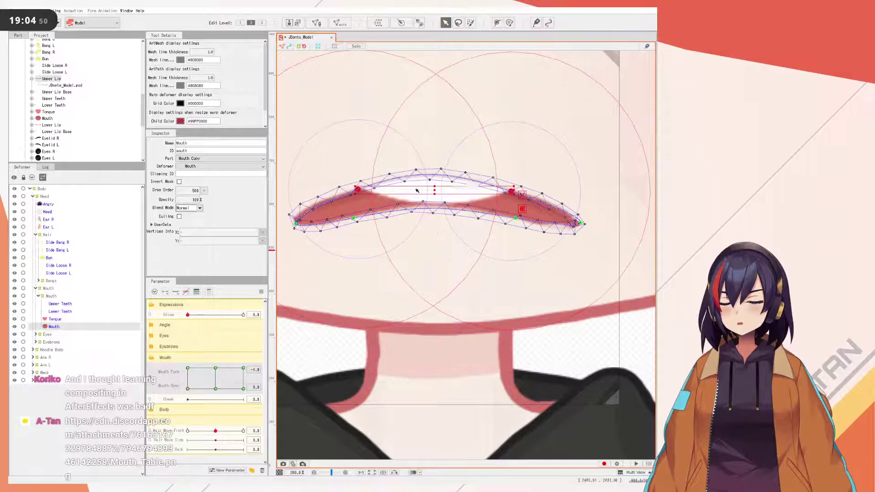
- Lower the Mouth ArtMesh's two lower deform path points slightly while the frown is still open
click(353, 218)
shift+click(516, 219)
mouse_move(435, 218)
mouse_down()
mouse_move(435, 231)
mouse_move(435, 223)
mouse_up()
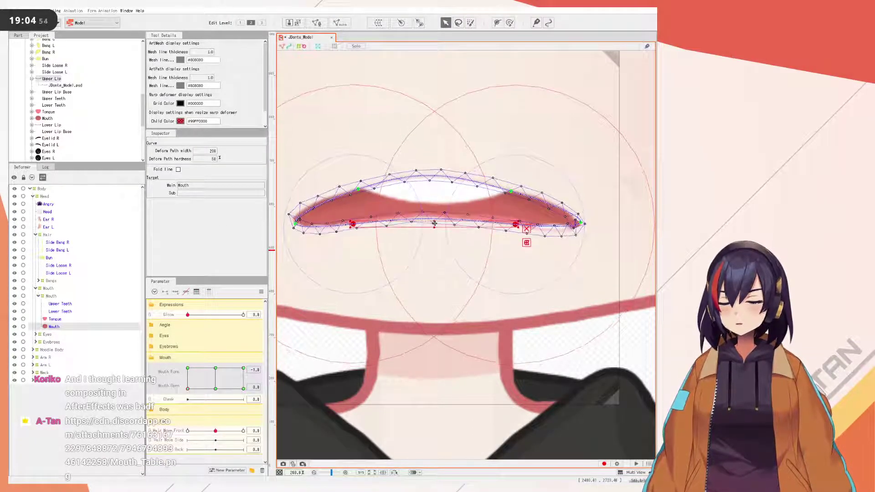
- Lower the Mouth ArtMesh's two upper deform path points to close the frown into a thin line
click(392, 194)
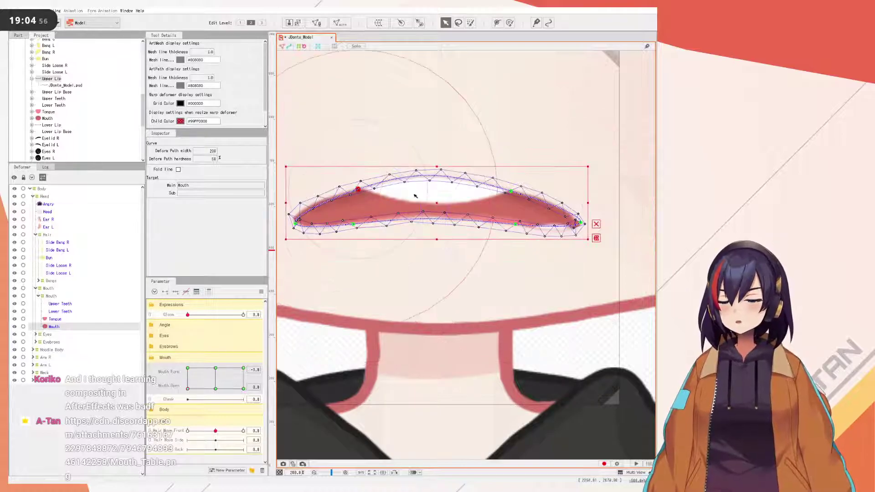
shift+click(512, 192)
drag(435, 191, 435, 210)
- Adjust the closed mouth's two corner deform path points to deepen the frown, deselect it and check the whole character
click(296, 224)
click(583, 224)
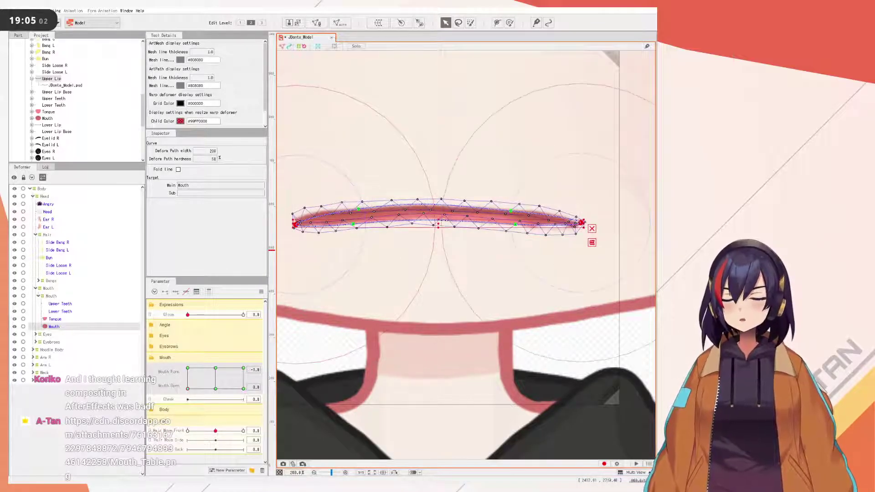
drag(443, 222, 391, 222)
scroll(441, 234, down, 5)
click(578, 254)
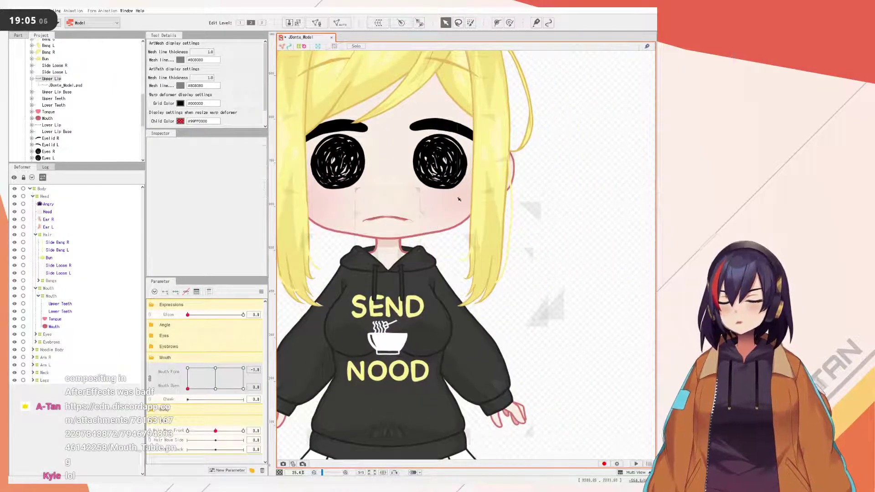
- Inspect the closed frown's Mouth ArtMesh up close, deselect it and check the mouth on the whole character
scroll(395, 234, up, 8)
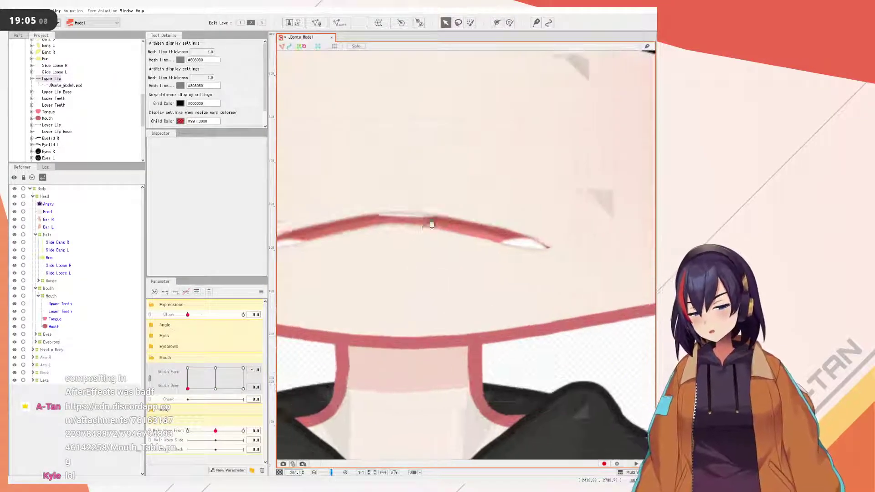
click(415, 215)
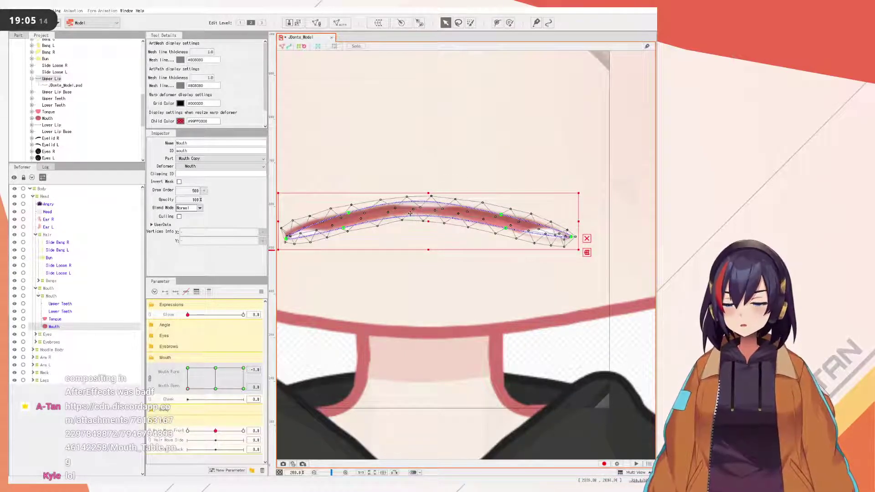
scroll(411, 225, up, 3)
click(434, 224)
scroll(434, 224, down, 15)
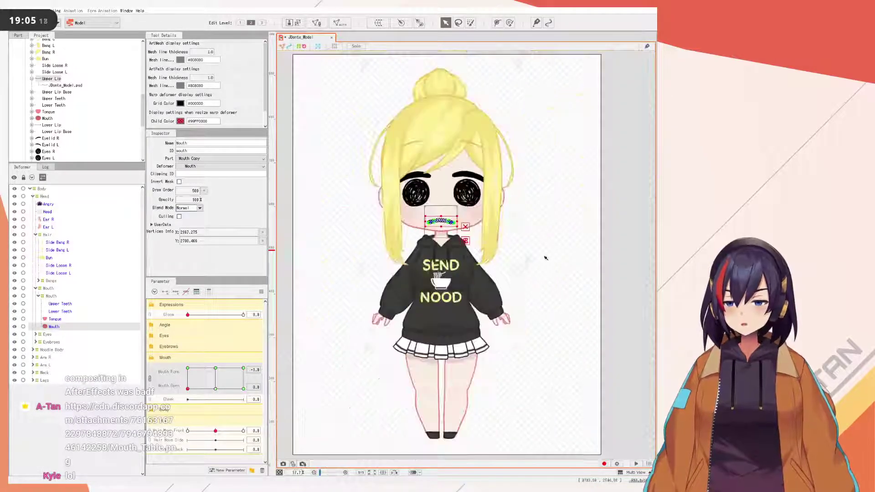
click(401, 249)
scroll(401, 249, up, 4)
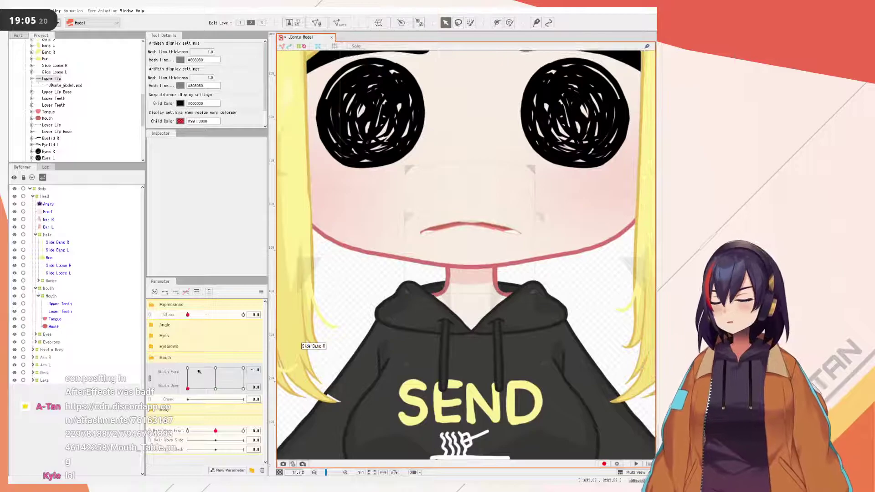
- Preview the fully open frown and the fully open smile with the combined Mouth Form and Mouth Open control
drag(194, 386, 188, 369)
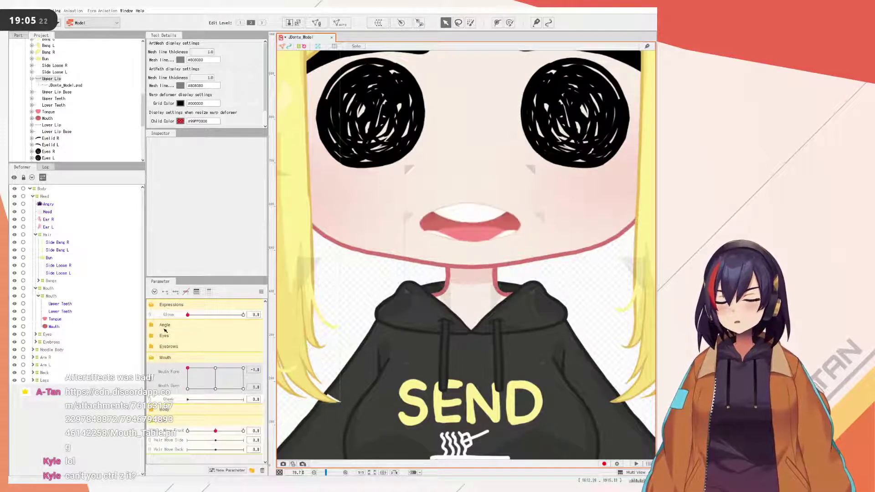
key(ctrl+z)
drag(151, 411, 256, 306)
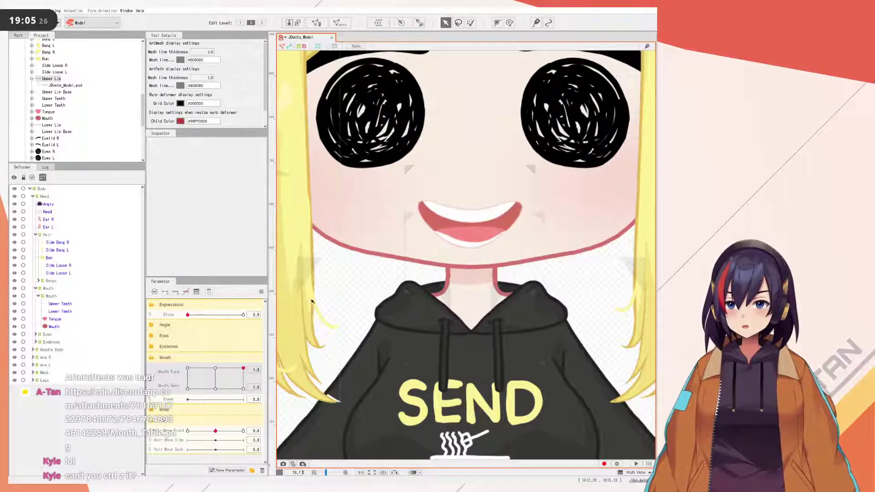
- At Mouth Form 0.0 and Mouth Open 0.0, raise the Mouth ArtMesh's two lower deform path points toward the upper edge
click(216, 389)
drag(214, 390, 216, 398)
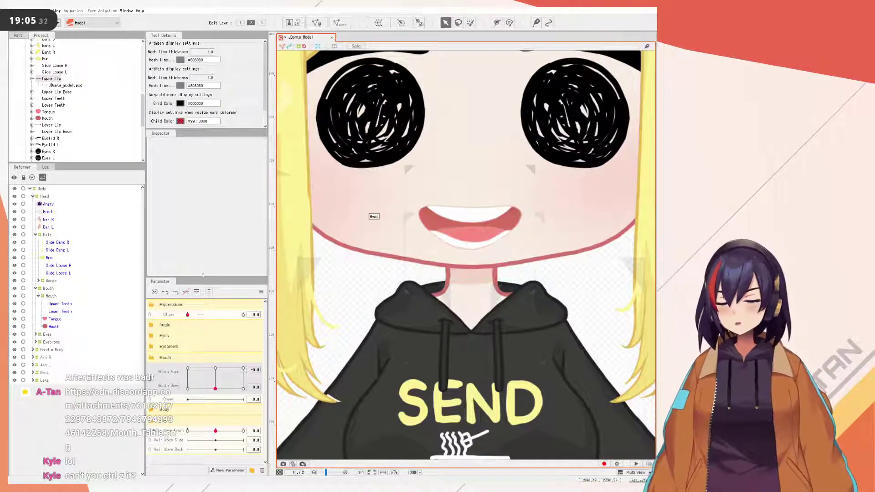
click(518, 219)
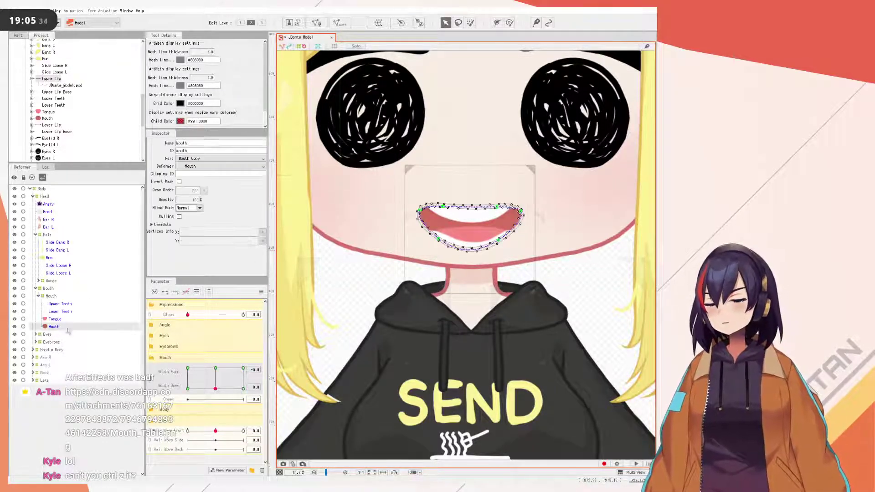
click(442, 207)
scroll(463, 255, up, 3)
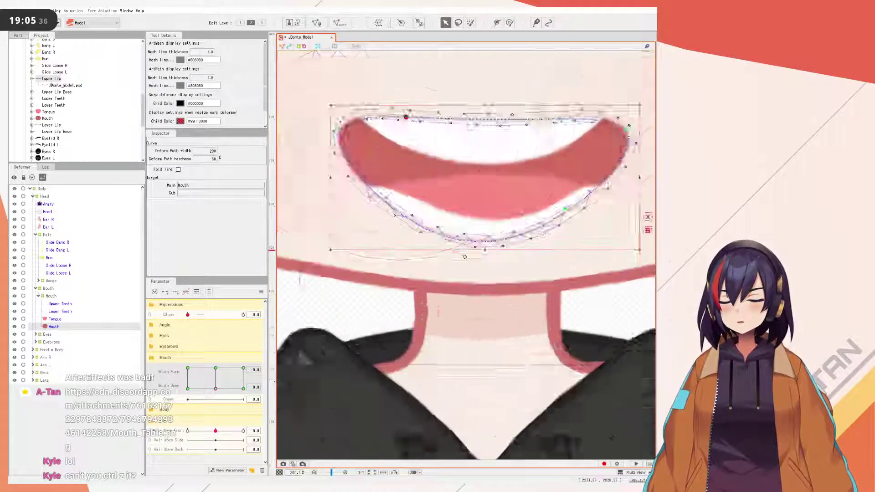
drag(479, 249, 445, 261)
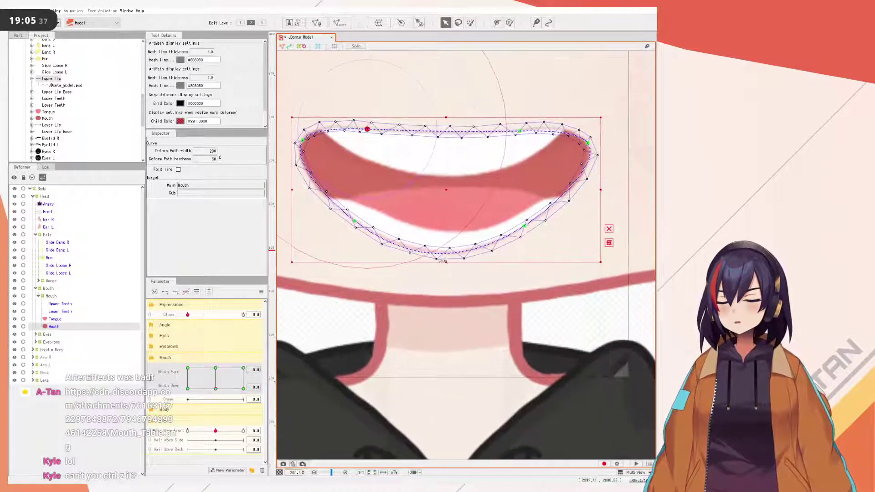
click(355, 222)
shift+click(525, 226)
drag(441, 224, 453, 175)
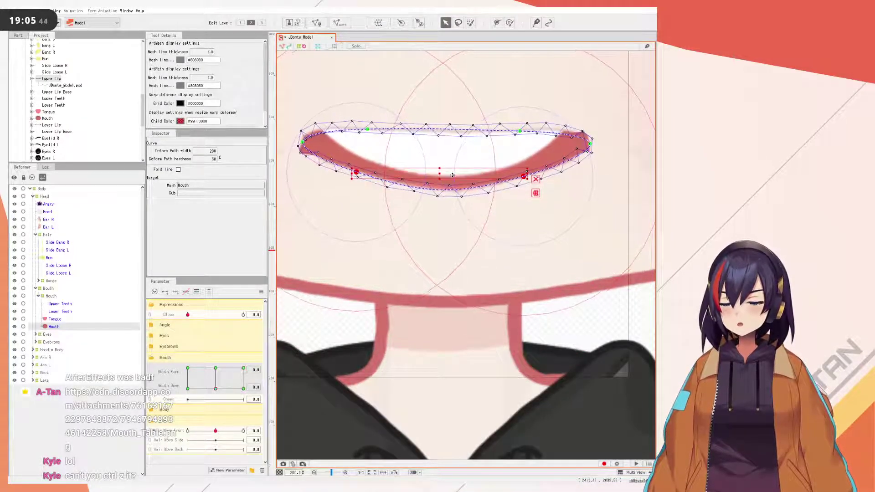
- Select the deform path point at the left corner of the neutral Mouth ArtMesh
click(303, 143)
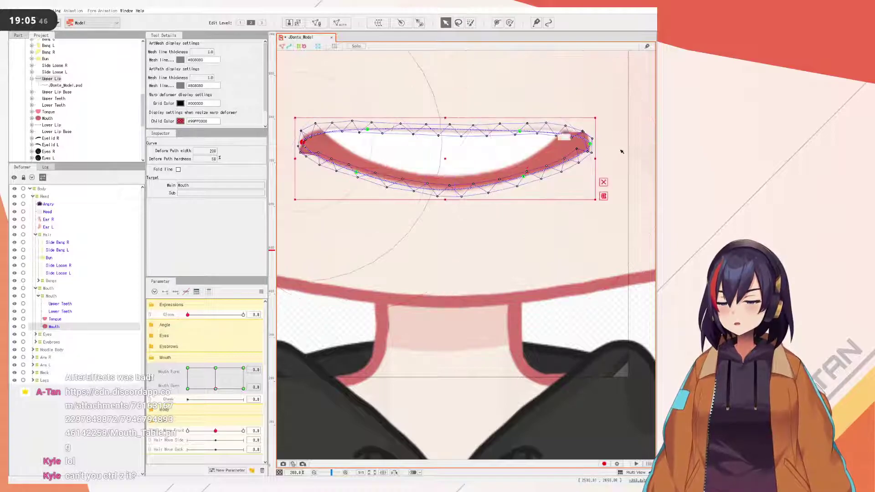
- Lower both mouth corners and the two upper-lip path points of the Mouth mesh, flattening it into a nearly closed line at Mouth Form 0, Mouth Open 0
shift+click(590, 144)
drag(451, 145, 450, 162)
click(358, 175)
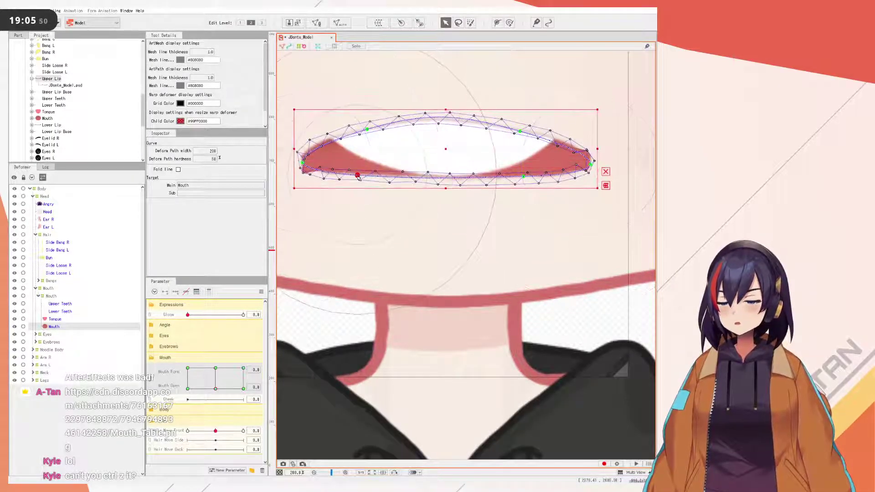
click(367, 129)
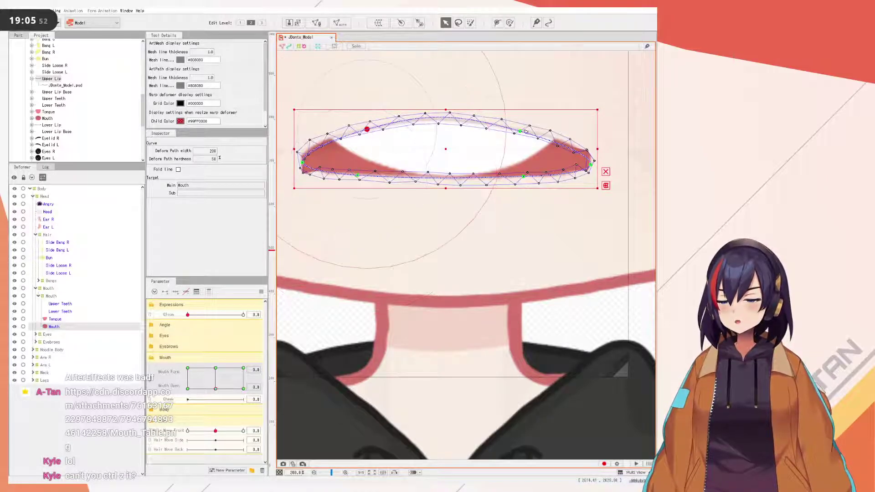
shift+click(522, 132)
drag(443, 129, 437, 162)
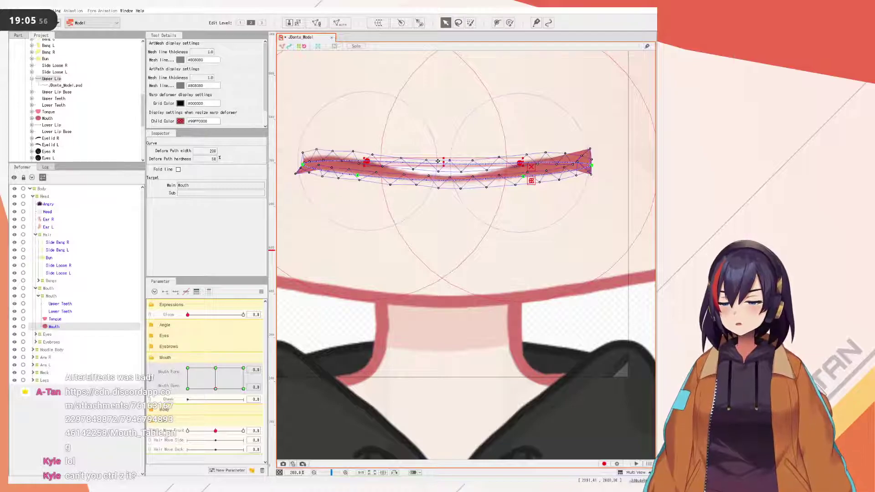
drag(303, 164, 300, 164)
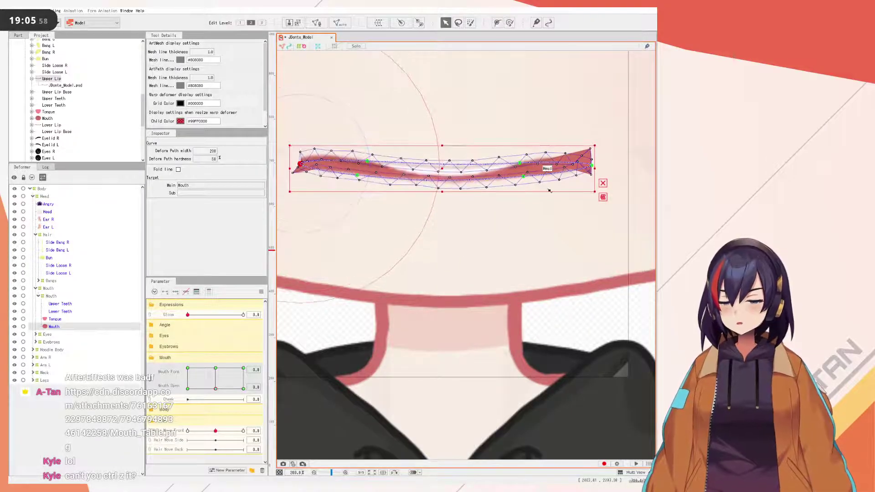
key(ctrl+z)
- Deselect the Mouth mesh and examine the flattened neutral mouth up close and against the whole character
scroll(542, 189, down, 2)
scroll(543, 189, up, 3)
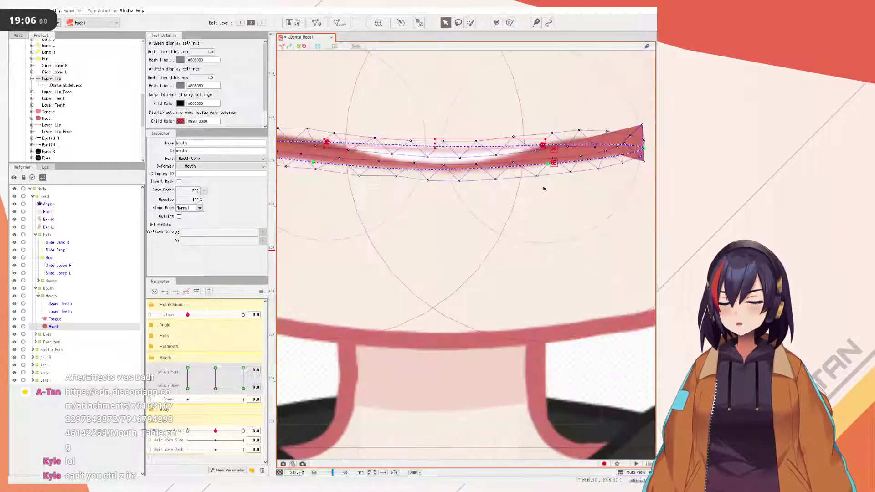
scroll(543, 189, down, 5)
scroll(452, 161, down, 3)
drag(527, 192, 484, 191)
click(484, 203)
scroll(449, 196, up, 4)
drag(443, 128, 446, 135)
scroll(469, 180, down, 3)
scroll(437, 176, up, 5)
scroll(438, 176, down, 7)
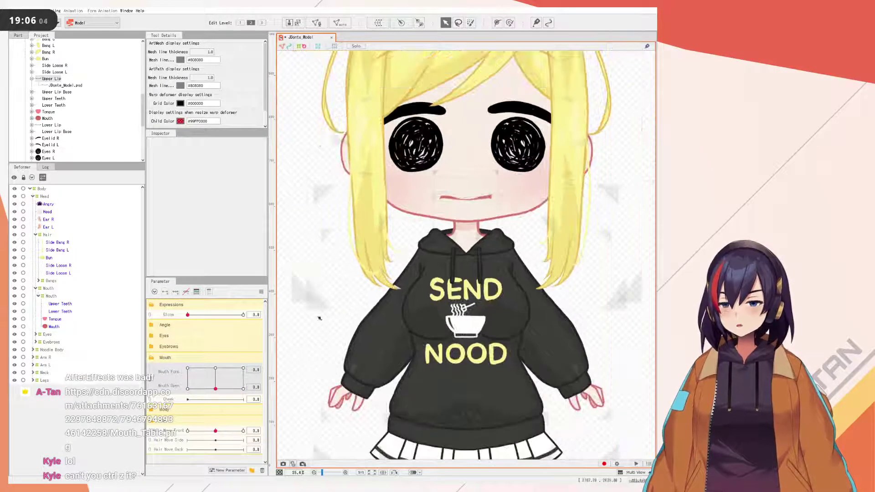
- Inspect the Mouth mesh's closed frown shape at Mouth Form -1 and Mouth Open 0
drag(221, 387, 174, 396)
scroll(474, 195, up, 5)
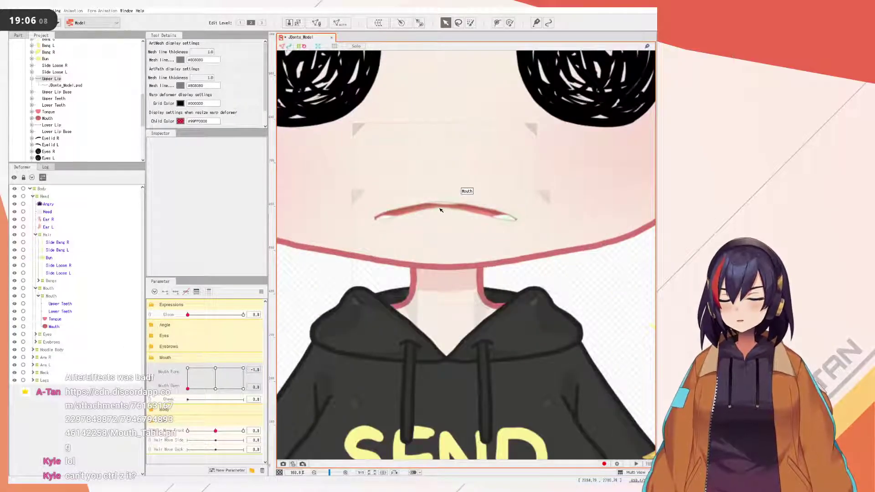
click(443, 209)
scroll(452, 213, up, 5)
scroll(453, 212, down, 2)
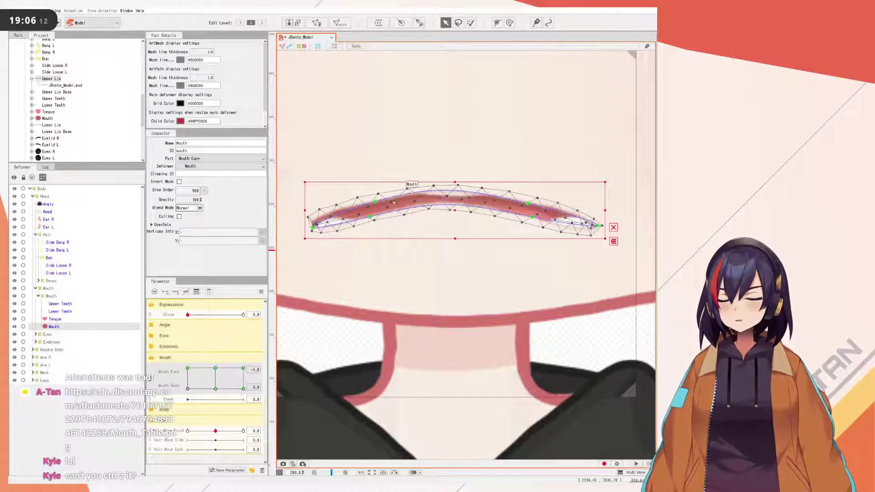
- At Mouth Form 0 and Mouth Open 0, add a centre deform path point to both the upper and lower lip lines
drag(223, 382, 221, 370)
key(ctrl+z)
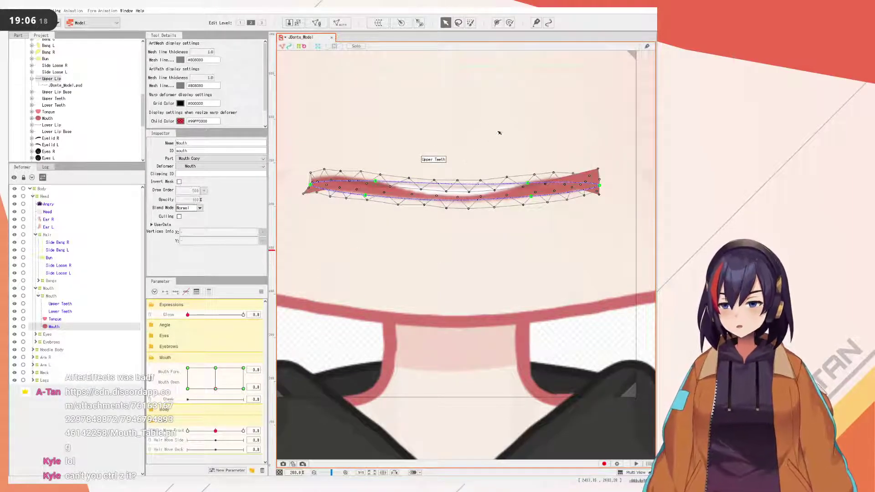
click(497, 23)
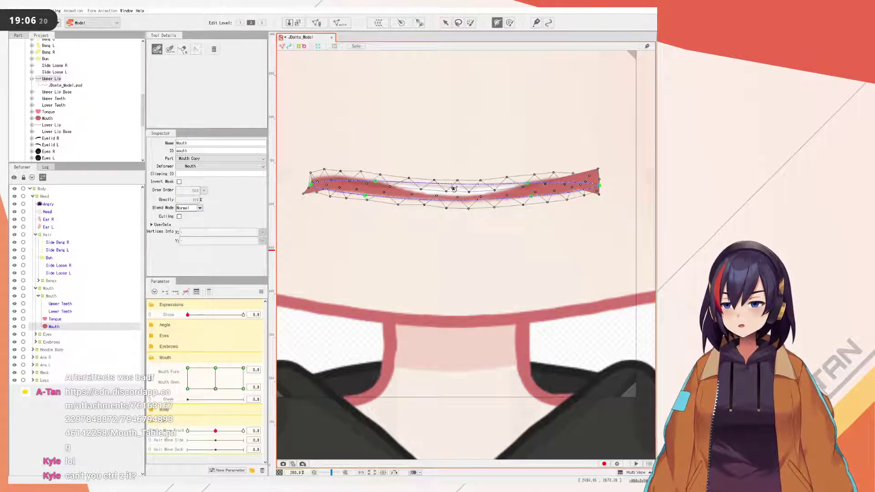
click(450, 186)
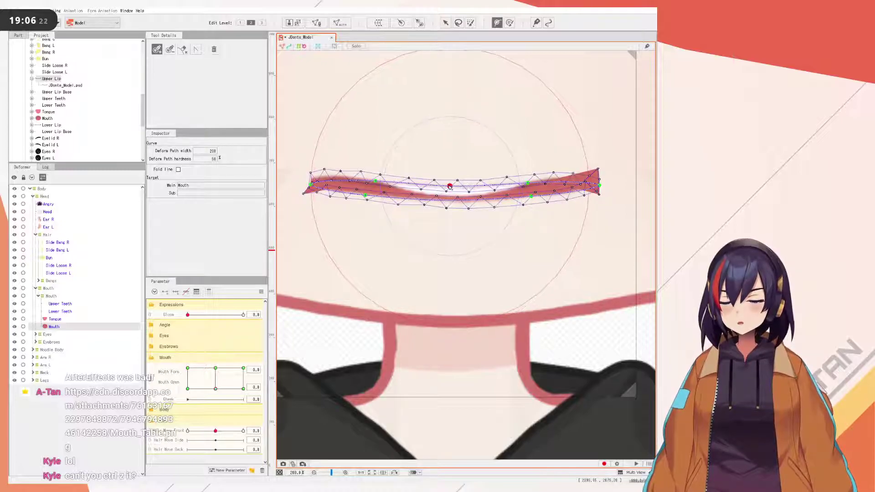
key(ctrl+z)
click(449, 200)
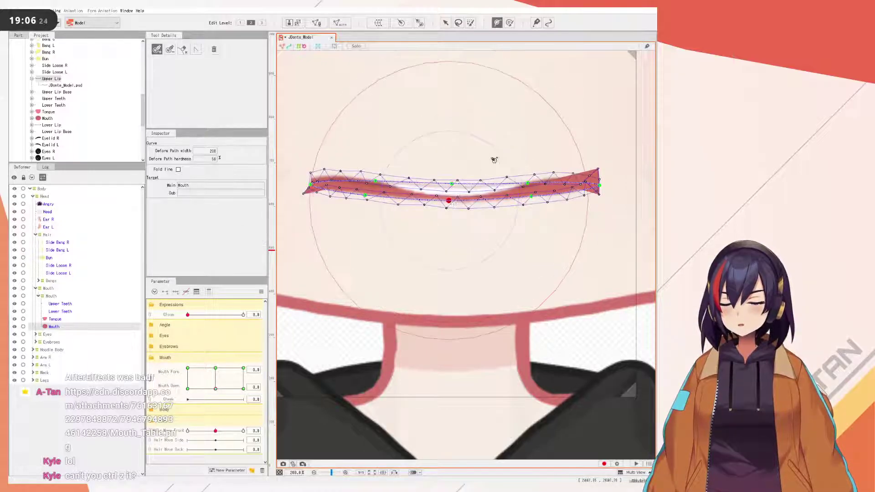
key(ctrl+z)
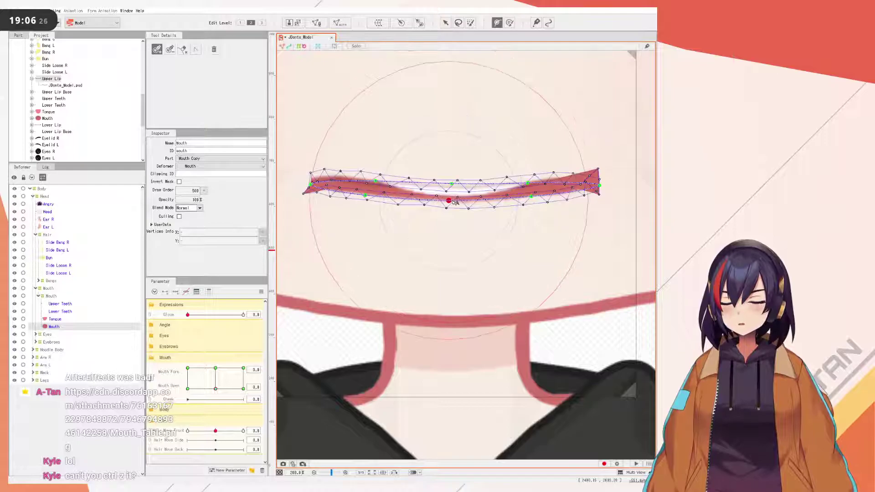
click(452, 202)
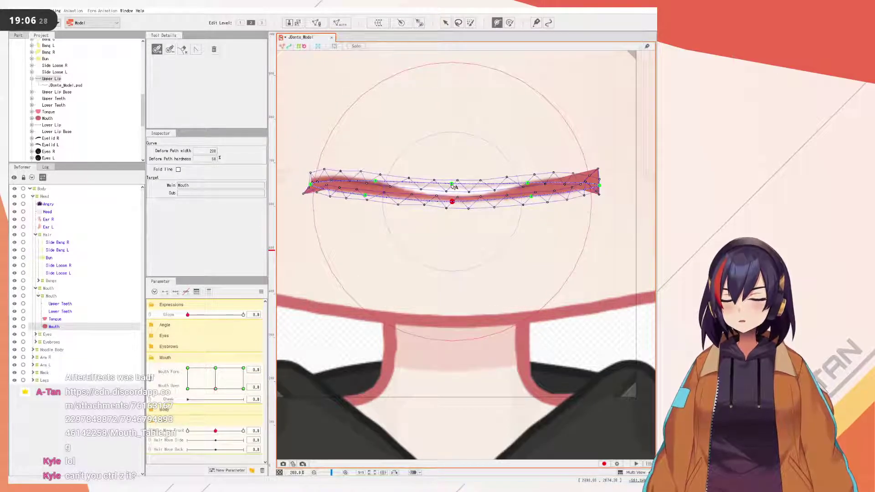
- At Mouth Form -1 and Mouth Open 0, try to reposition the lower lip's centre path point, then undo the moves
drag(191, 368, 139, 381)
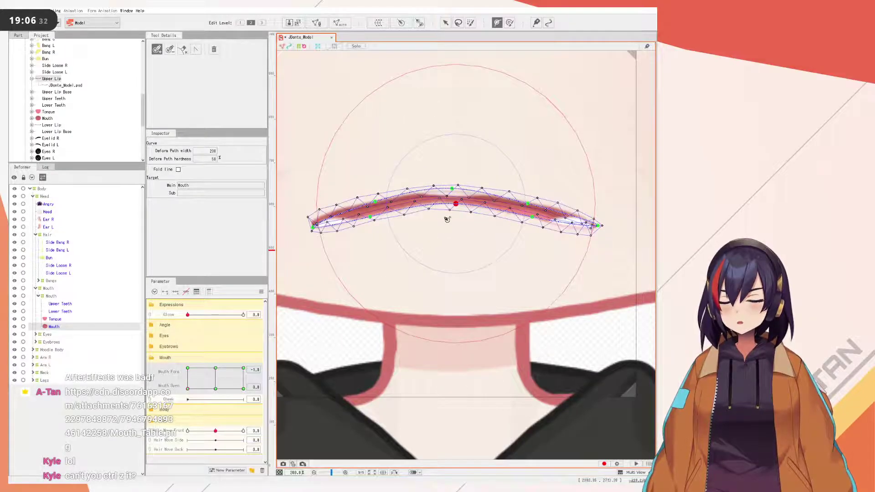
key(v)
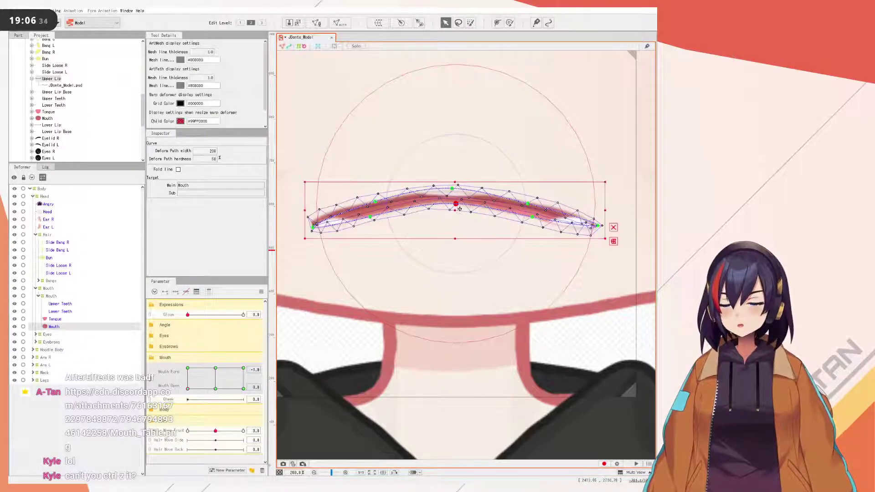
drag(456, 204, 450, 205)
key(ctrl+z)
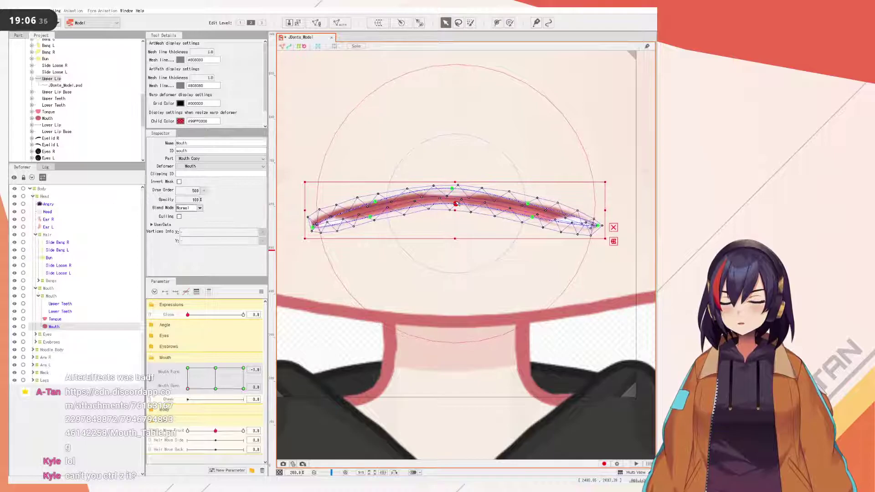
click(497, 23)
mouse_move(455, 204)
mouse_down()
mouse_move(445, 195)
mouse_move(452, 221)
mouse_up()
key(ctrl+z)
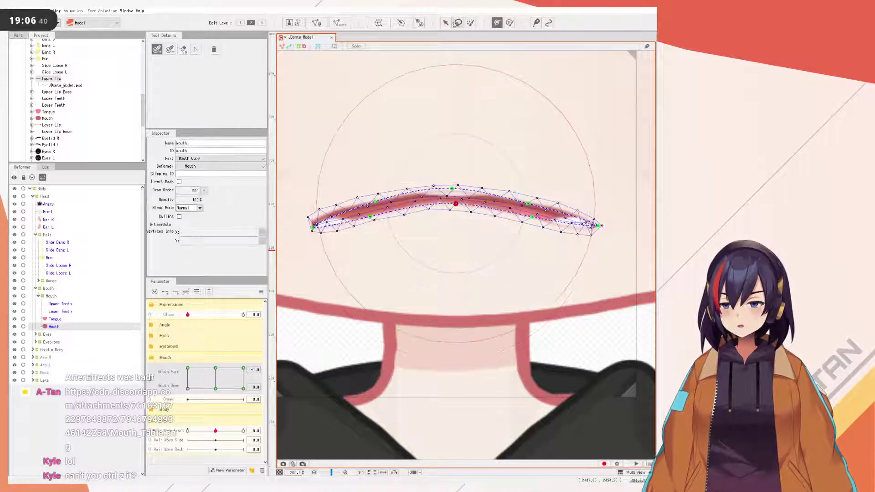
- Reduce the Deform Path width of the Mouth mesh's path points to 73
click(446, 23)
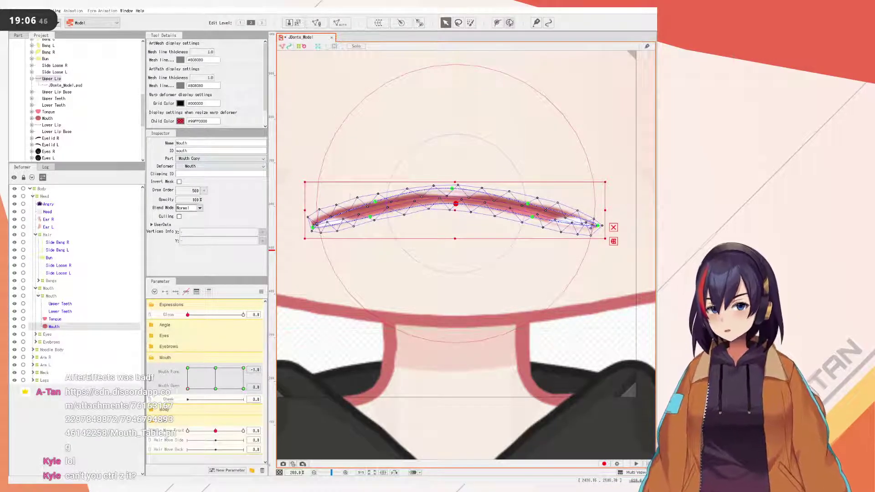
click(497, 22)
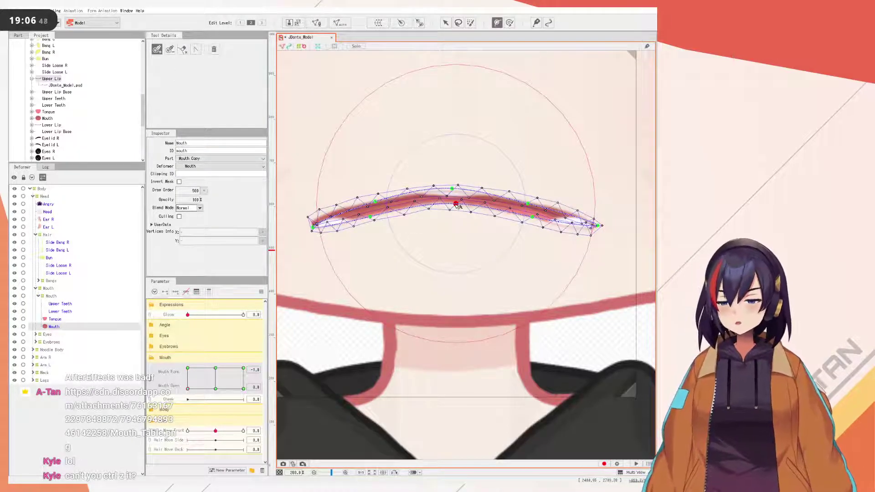
drag(202, 151, 173, 151)
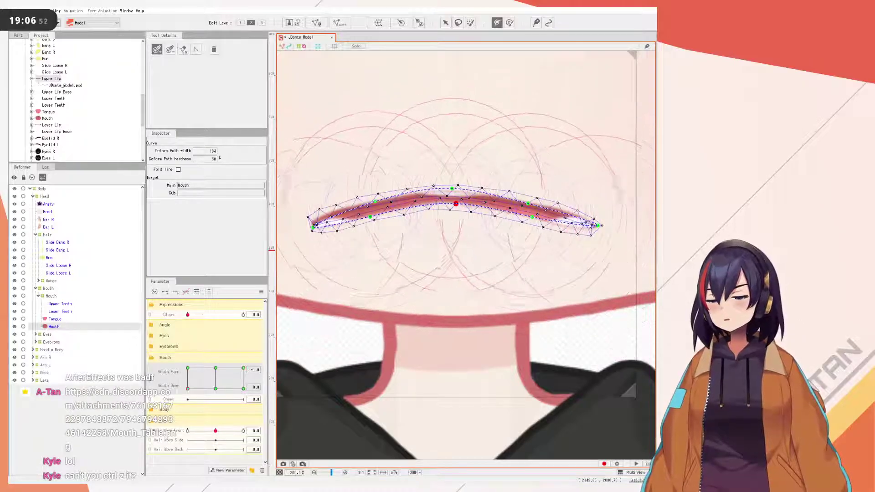
scroll(456, 203, down, 4)
key(v)
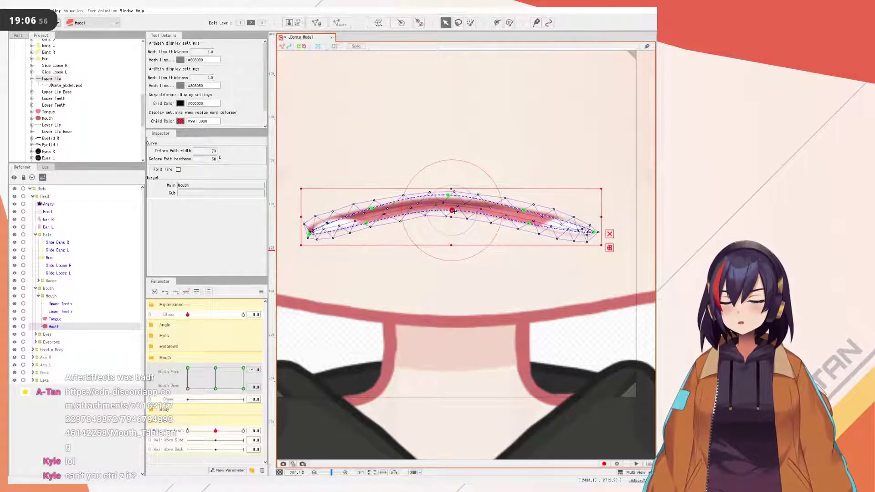
- Reselect the Mouth mesh, try to pull the lower lip's centre path point down in the frown shape, and undo it
click(455, 205)
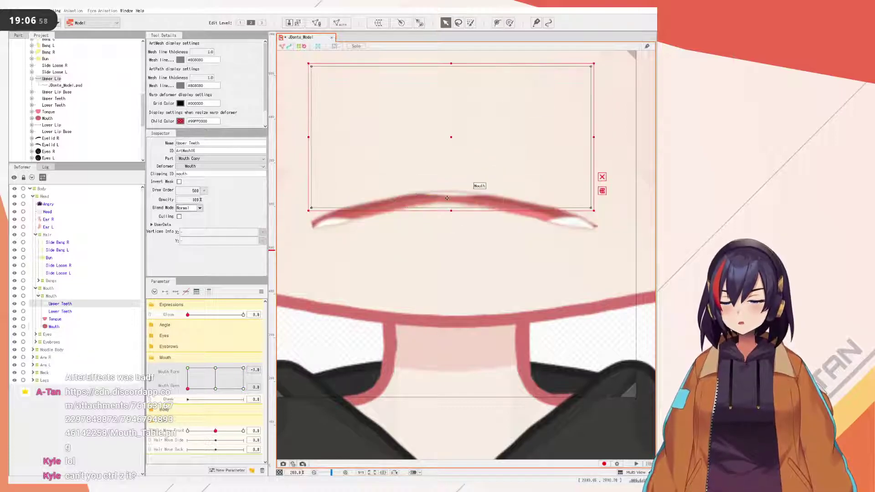
click(455, 205)
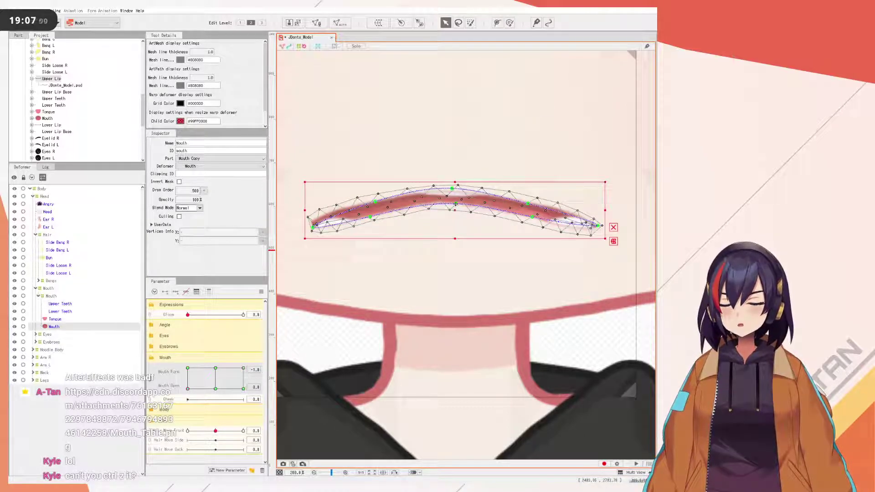
scroll(455, 203, up, 10)
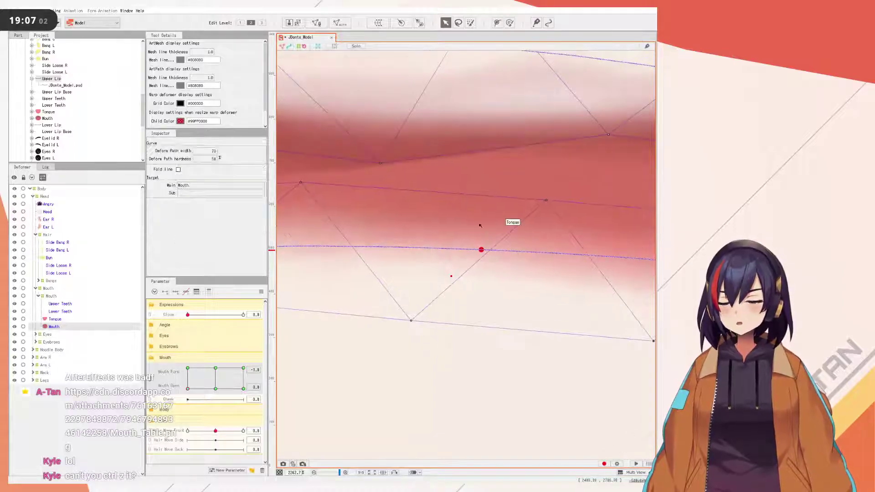
scroll(483, 228, down, 10)
drag(473, 219, 474, 239)
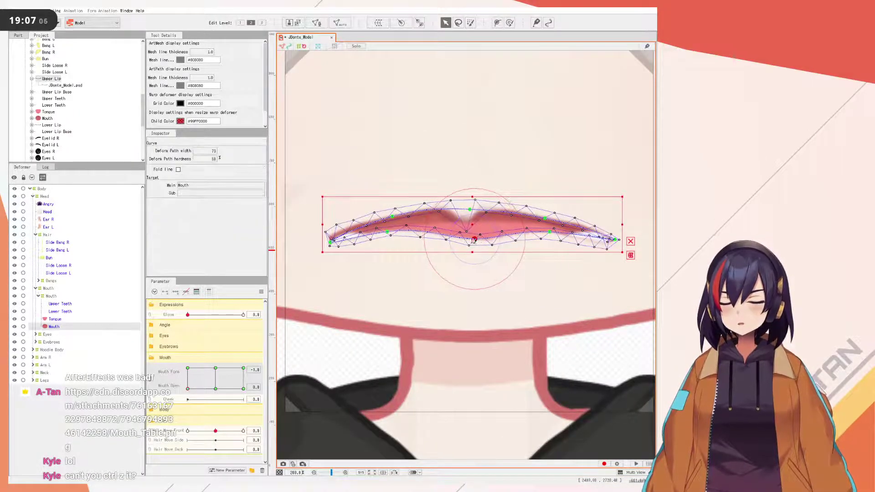
key(ctrl+z)
scroll(472, 237, up, 4)
scroll(470, 182, down, 4)
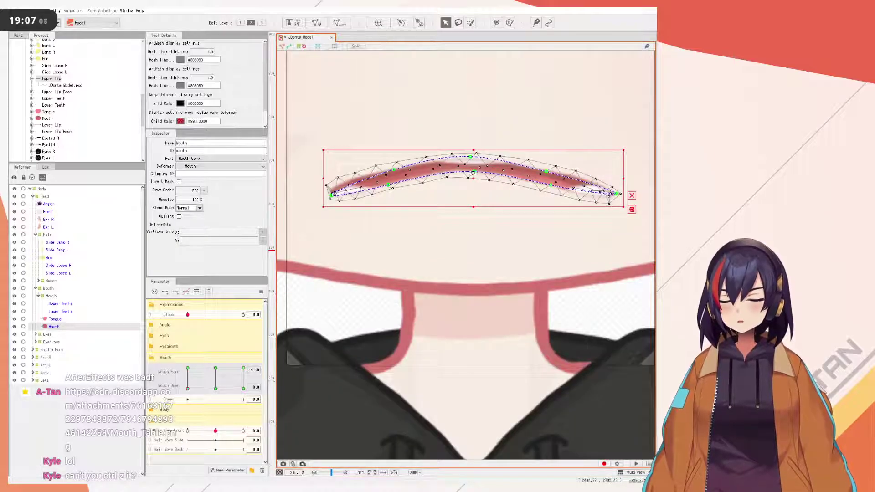
- Try to lower the upper lip's centre path point at Mouth Form 1 and Mouth Open 1, then undo it
drag(205, 380, 273, 334)
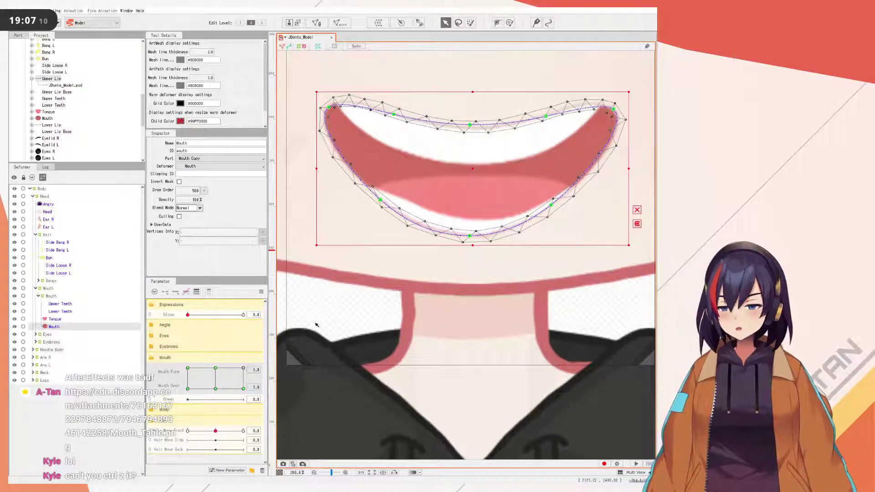
drag(470, 124, 471, 135)
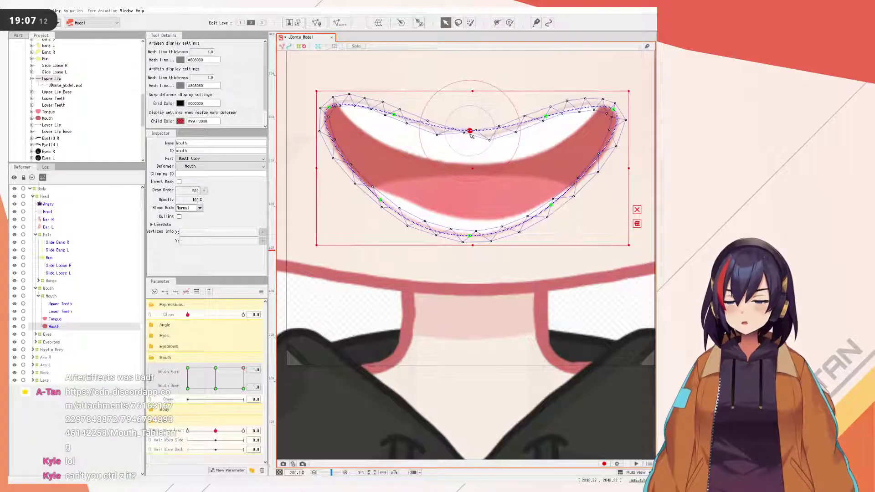
key(ctrl+z)
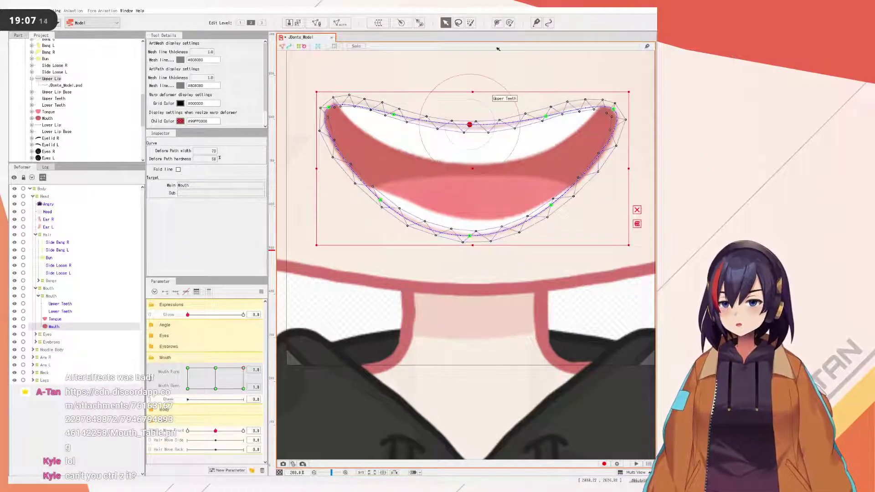
- Increase the Deform Path width of the Mouth mesh's path points to 121
click(497, 22)
drag(200, 151, 228, 154)
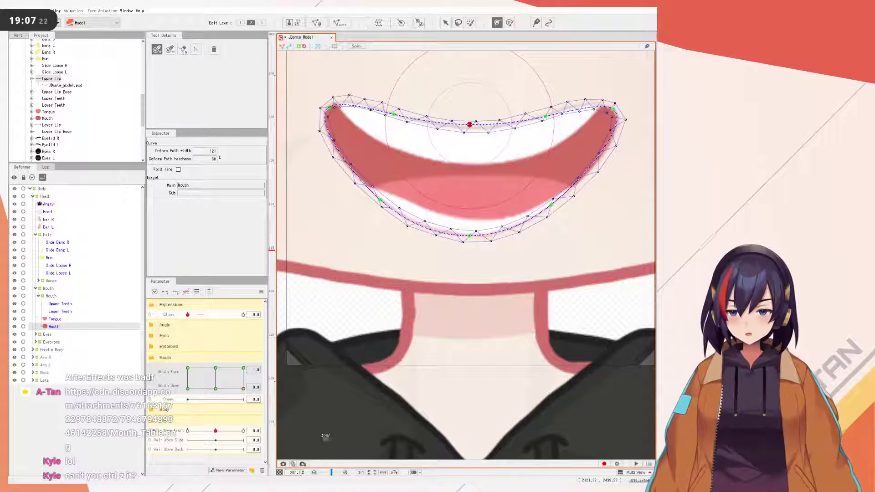
click(446, 22)
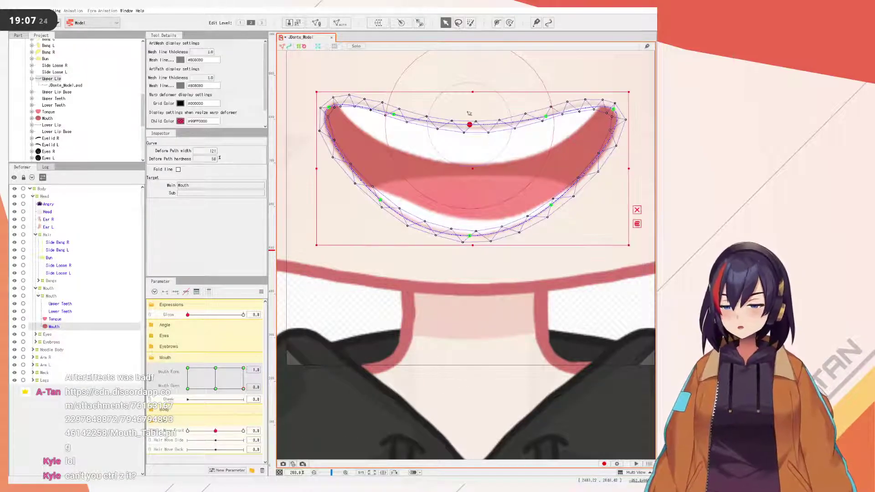
- At Mouth Form 1 and Mouth Open 0, move all five upper-lip path points, including both corners, down together toward the lower lip
click(394, 114)
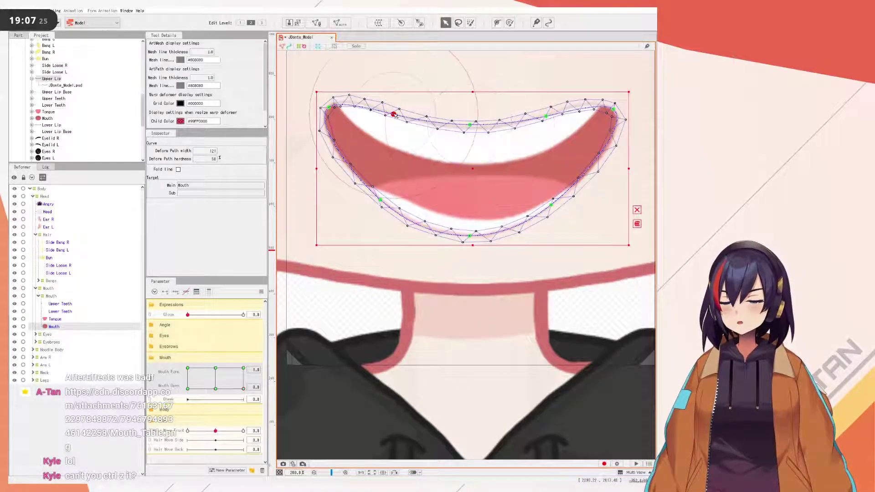
shift+click(470, 124)
shift+click(546, 116)
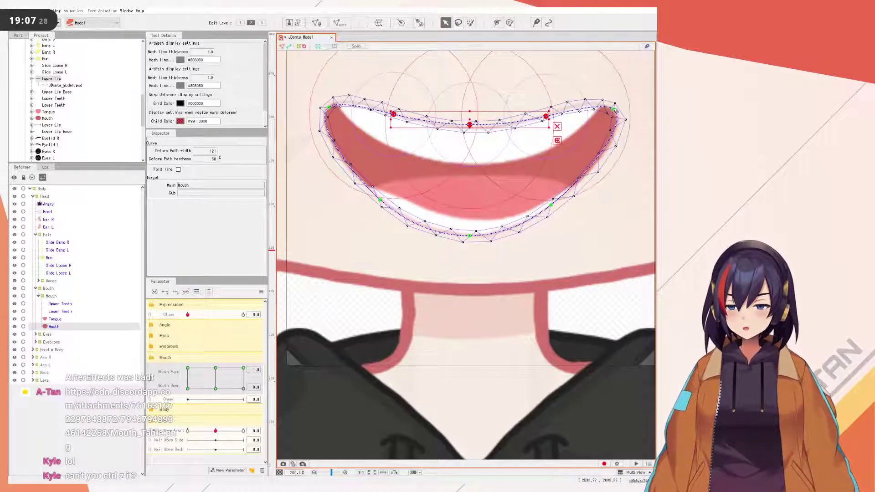
shift+click(614, 109)
shift+click(329, 108)
drag(472, 117, 474, 155)
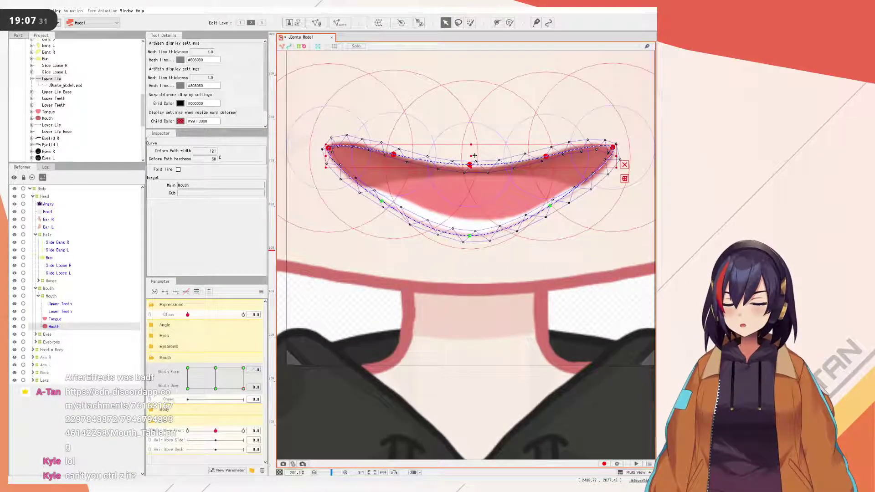
- At Mouth Form 1 and Mouth Open 0, move the lower lip's three path points up together toward the upper lip
click(469, 236)
shift+click(381, 201)
shift+click(550, 206)
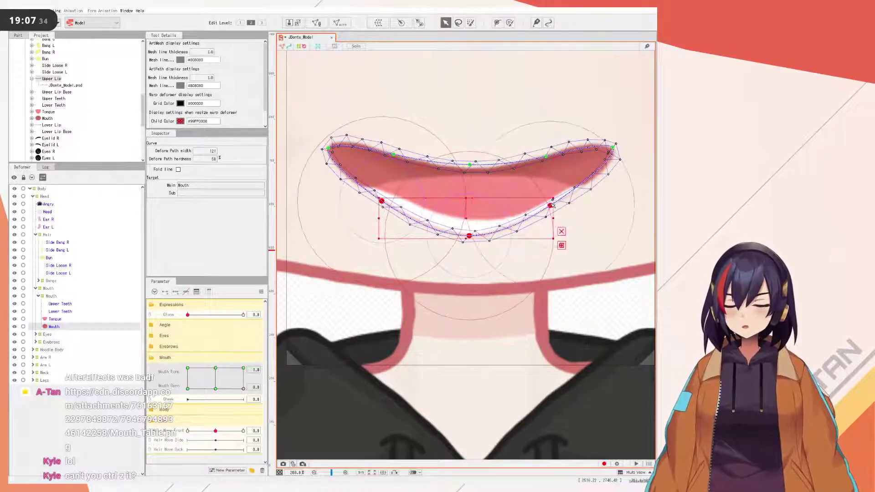
drag(466, 218, 468, 181)
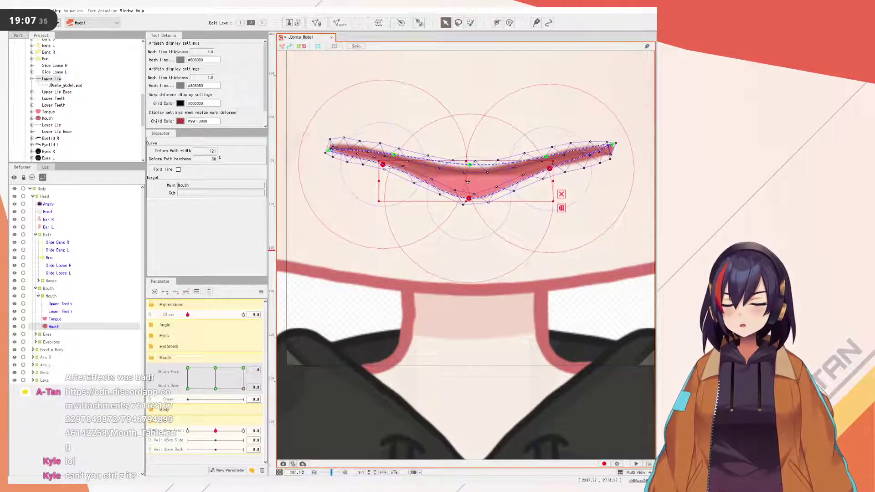
click(473, 209)
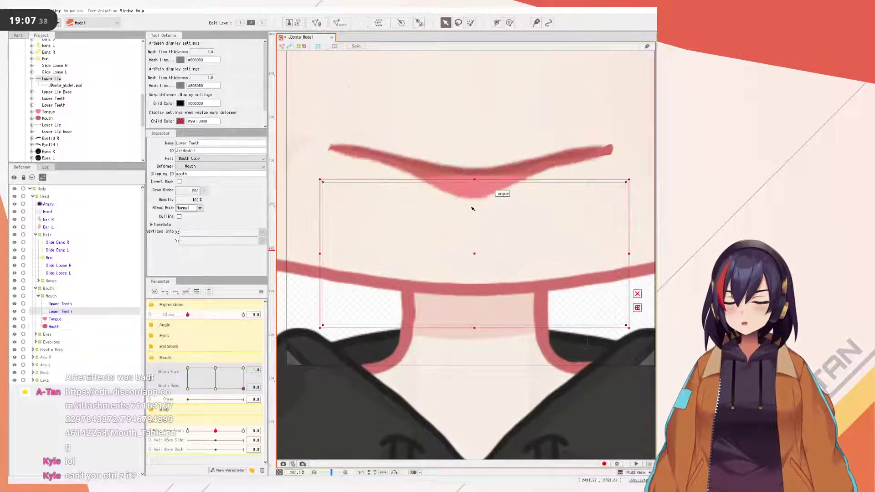
click(470, 192)
double_click(470, 190)
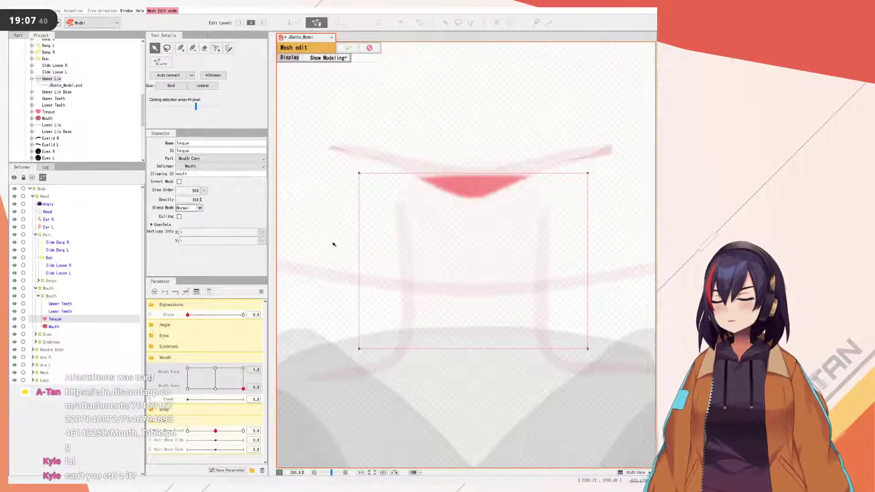
key(Escape)
click(469, 185)
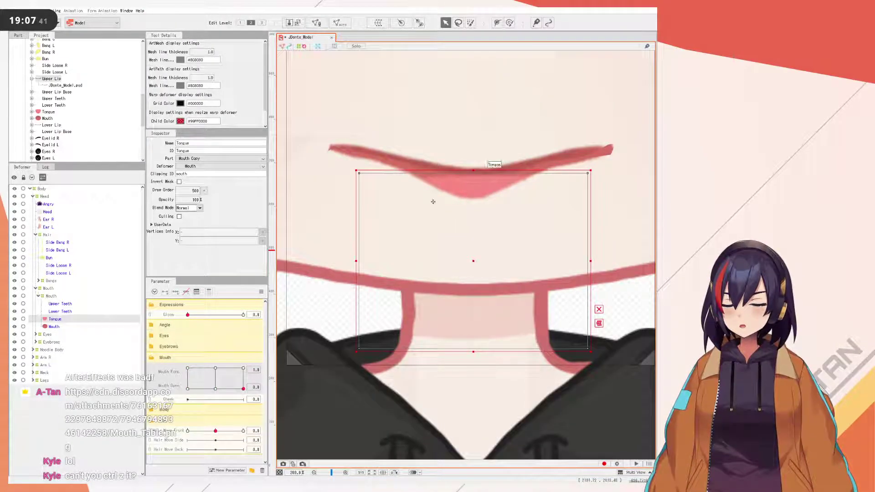
- Reselect the Mouth mesh, raise the lower lip's centre path point to the upper lip, and raise both corner points for the closed smile
click(81, 326)
drag(469, 199, 472, 178)
click(613, 146)
shift+click(328, 150)
drag(469, 147, 472, 132)
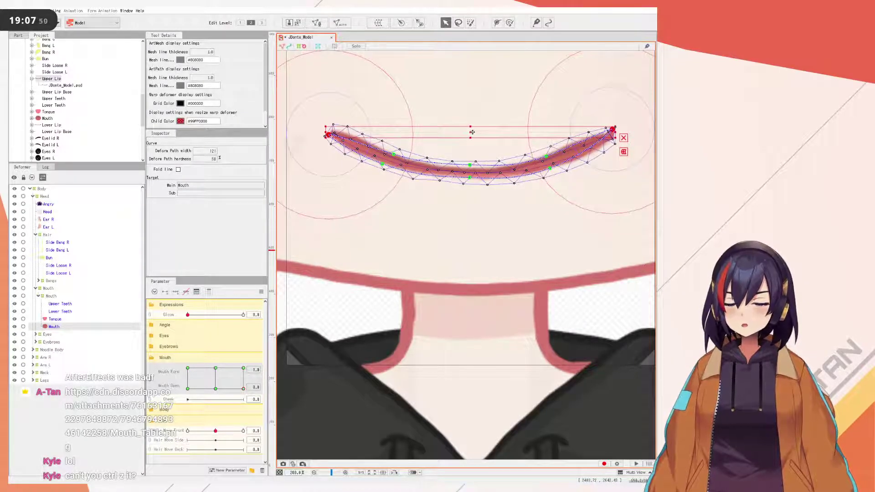
- View the whole character and sweep Mouth Form and Mouth Open between their extremes to check the mouth shapes
scroll(472, 132, down, 6)
scroll(518, 205, up, 3)
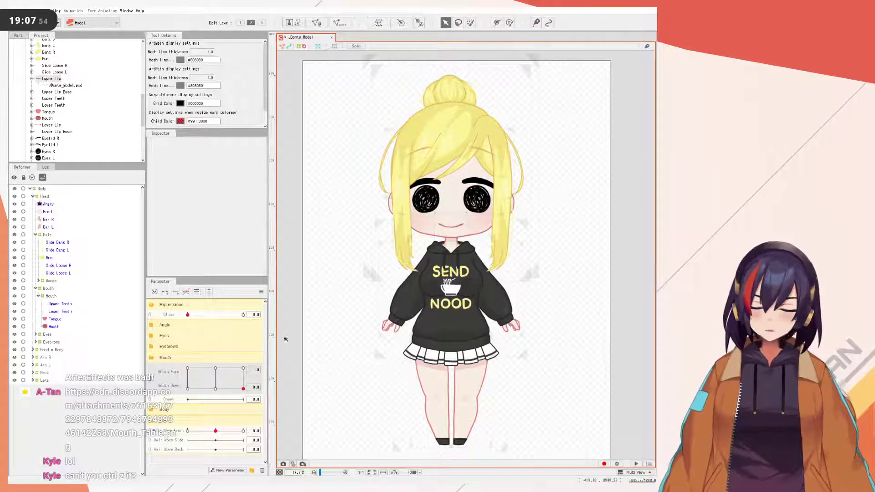
drag(228, 385, 156, 386)
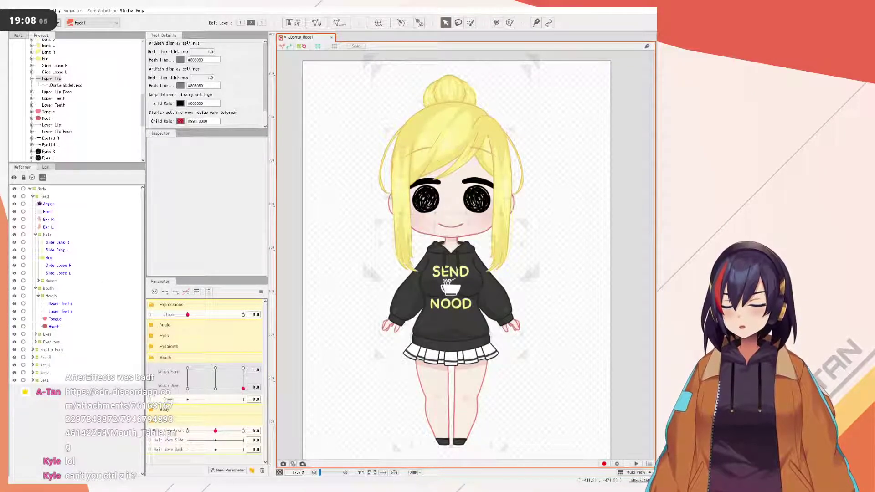
drag(244, 389, 163, 379)
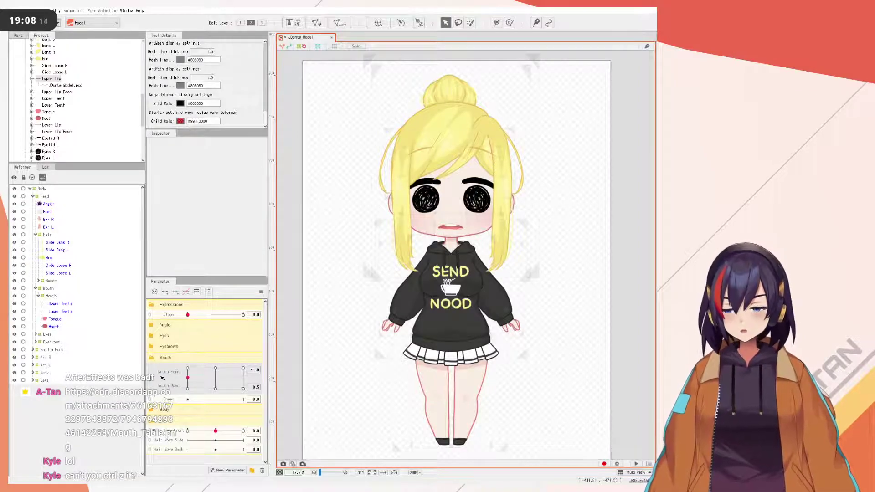
drag(179, 381, 247, 384)
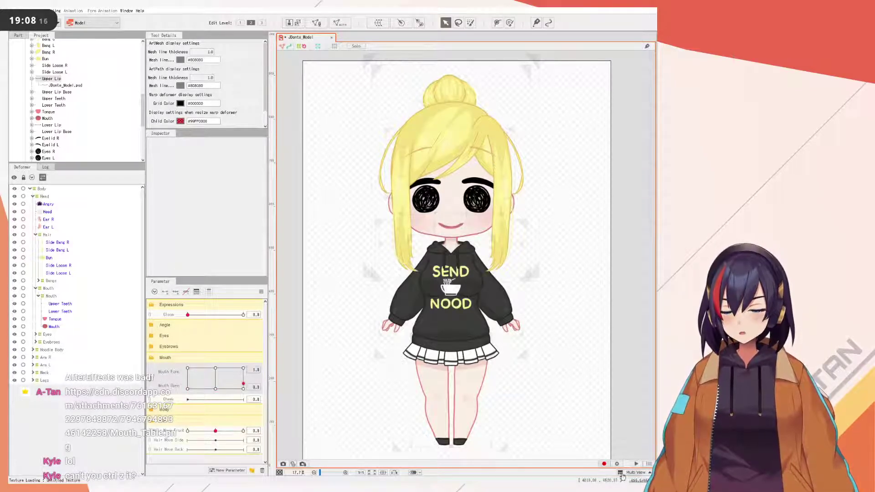
- Play the random parameter motion and examine the mouth and its corners up close, then stop the playback
click(637, 464)
scroll(466, 222, up, 5)
scroll(479, 256, down, 4)
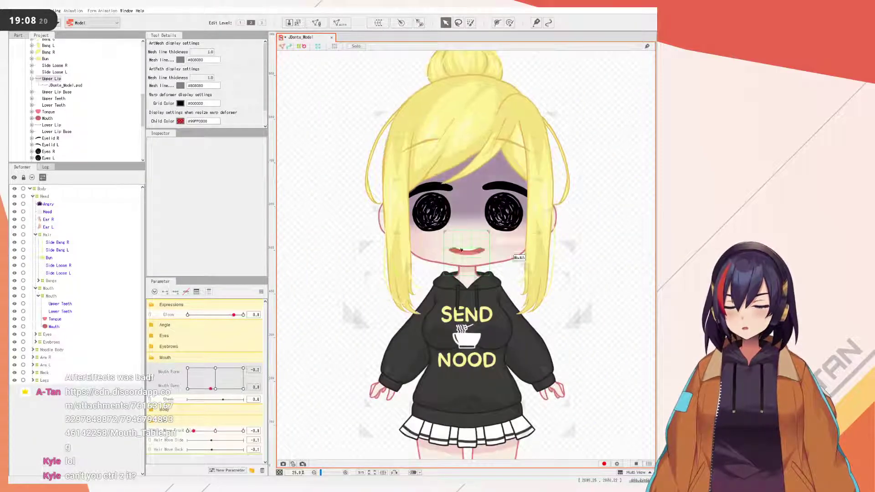
scroll(521, 272, down, 1)
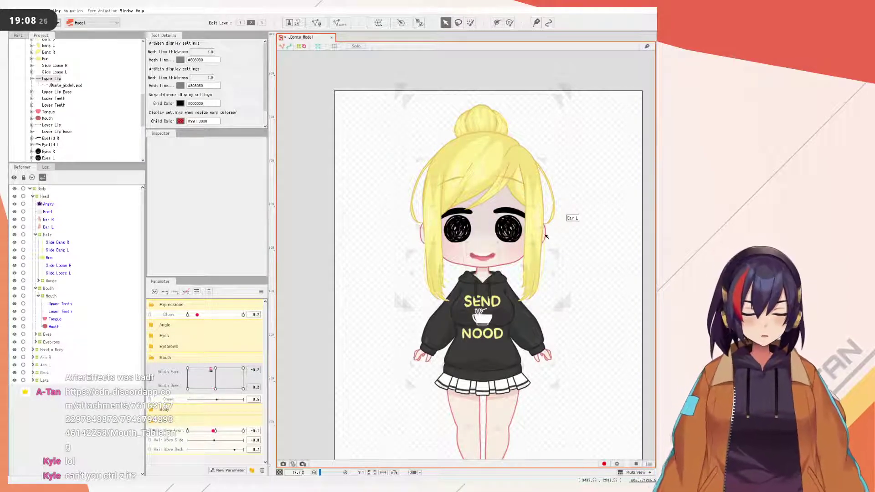
scroll(543, 237, up, 6)
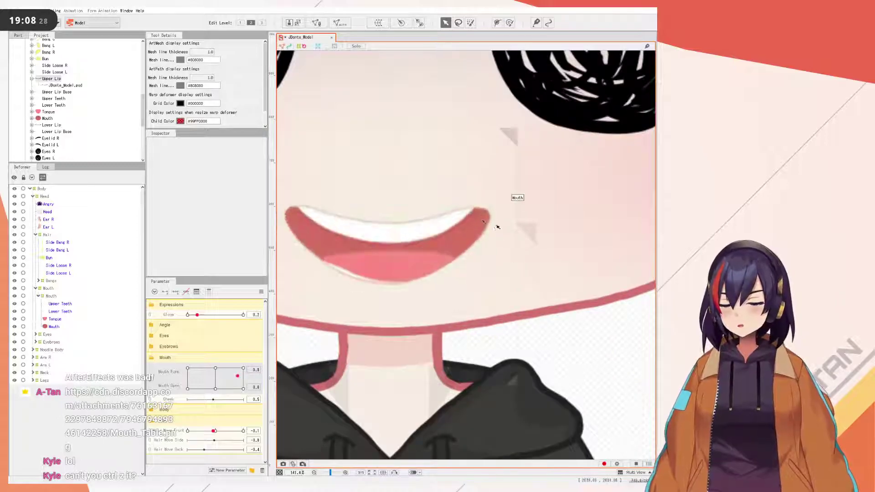
scroll(501, 228, up, 8)
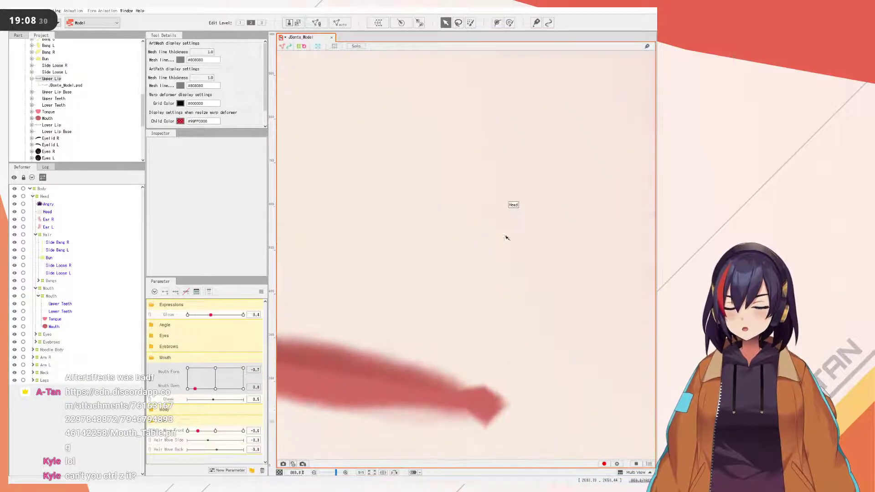
scroll(504, 381, down, 7)
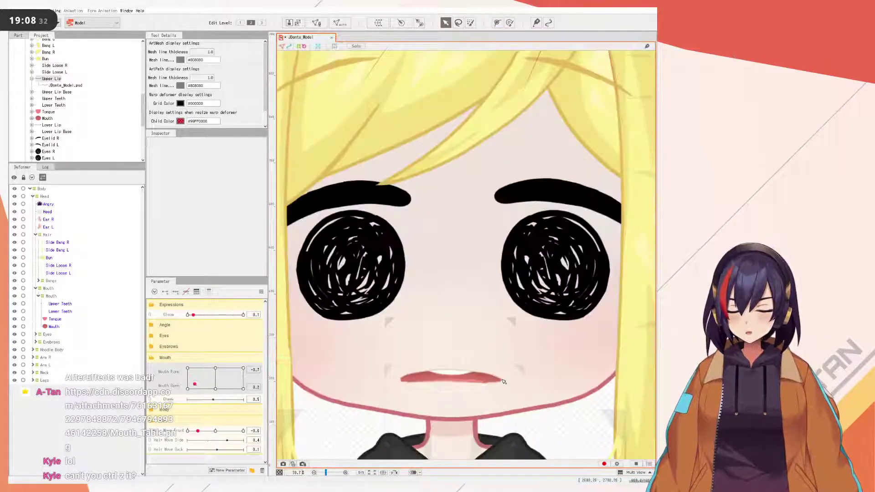
scroll(503, 381, down, 2)
drag(507, 361, 509, 275)
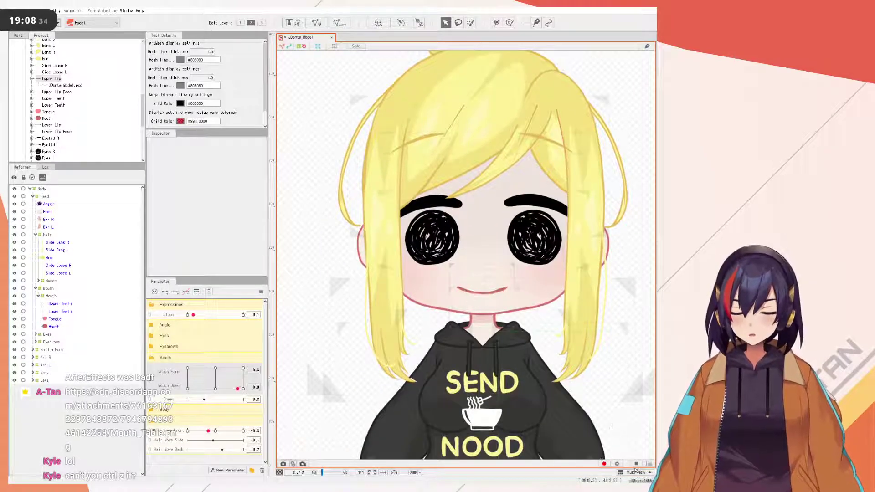
scroll(454, 375, down, 4)
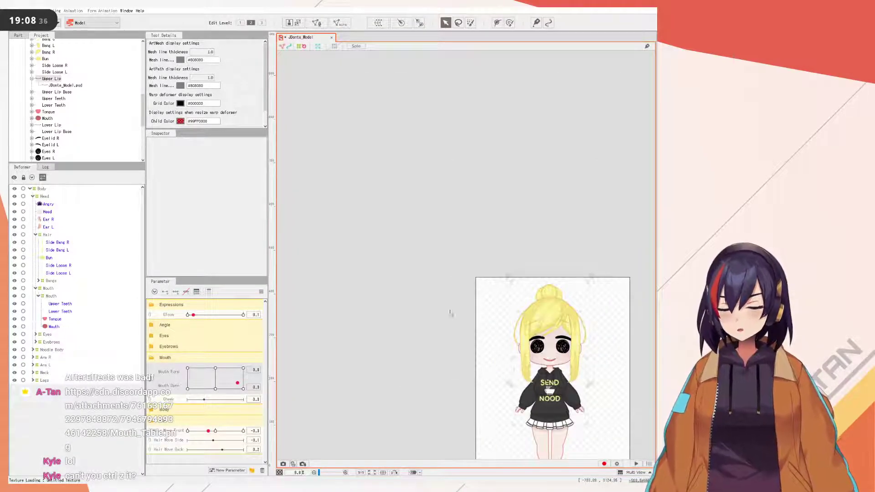
- Save the model
key(ctrl+z)
scroll(467, 283, up, 4)
drag(541, 352, 385, 283)
scroll(393, 276, down, 4)
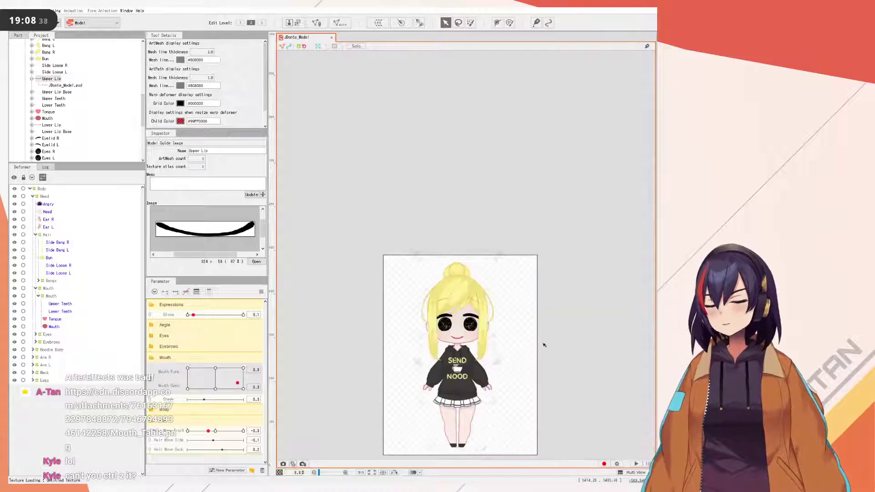
scroll(454, 305, up, 3)
- Compare the Expressions parameter at 0 and 1.0, and select the Angry shadow mesh on the face
drag(194, 315, 154, 322)
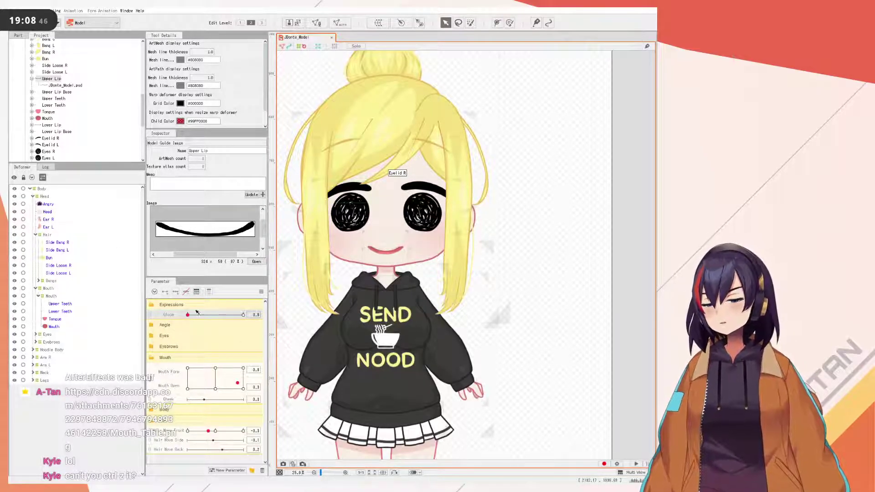
click(244, 315)
click(411, 234)
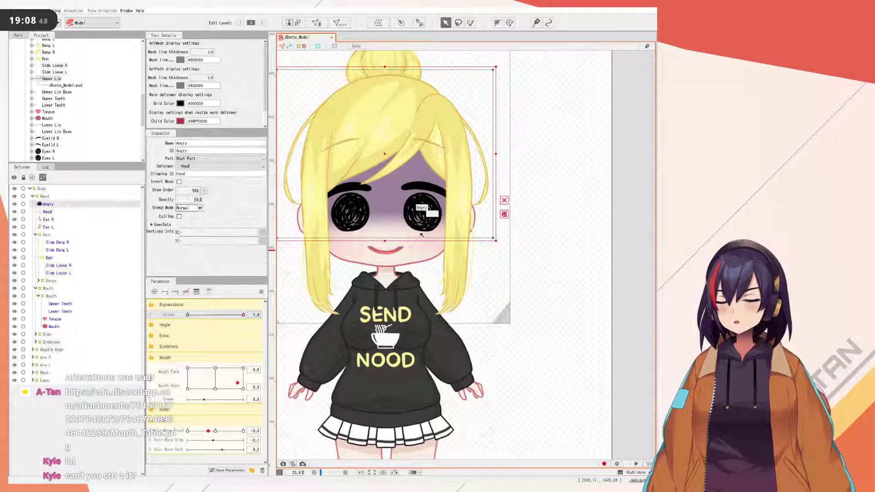
drag(412, 234, 547, 220)
scroll(312, 211, down, 3)
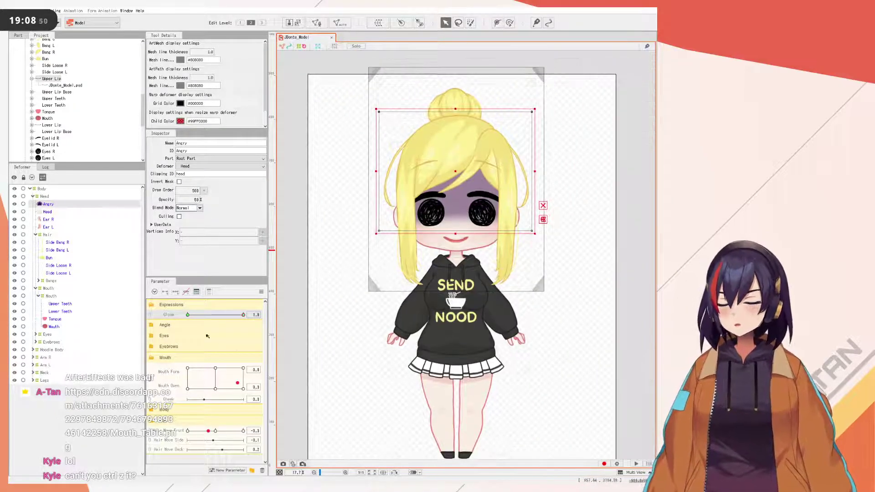
- Reset all parameters to their defaults and set the Expressions parameter to 1.0
click(261, 292)
click(276, 292)
drag(231, 317, 249, 315)
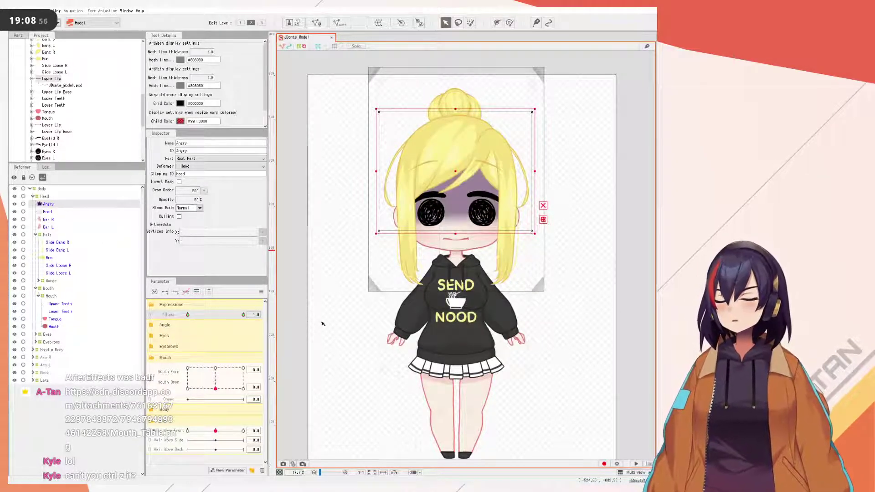
- With the Expressions parameter at 0, nudge the Angry mesh upward on the head
drag(211, 318, 140, 309)
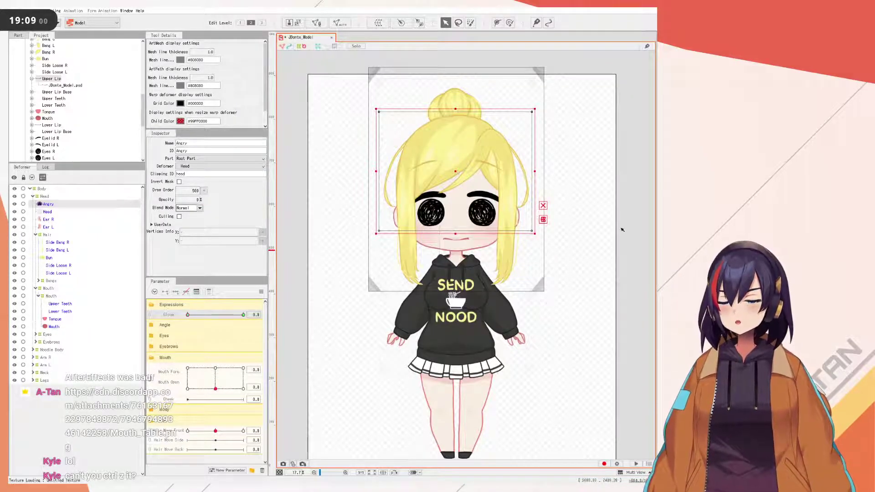
key(Up)
key(Up)
key(Up)
key(Up)
key(Up)
key(Up)
key(Up)
key(Up)
key(Up)
key(Up)
key(Up)
key(Up)
key(Up)
key(Up)
key(Up)
key(Up)
key(Up)
key(Up)
key(Up)
key(Up)
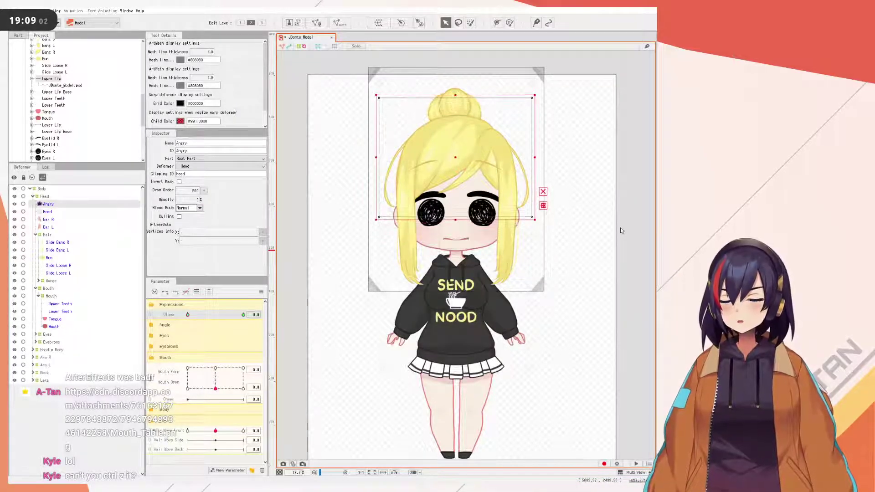
- Check the face shadow at 1.0, add a key at 0.3 on the Expressions parameter, and nudge the Angry mesh upward there
drag(189, 317, 304, 321)
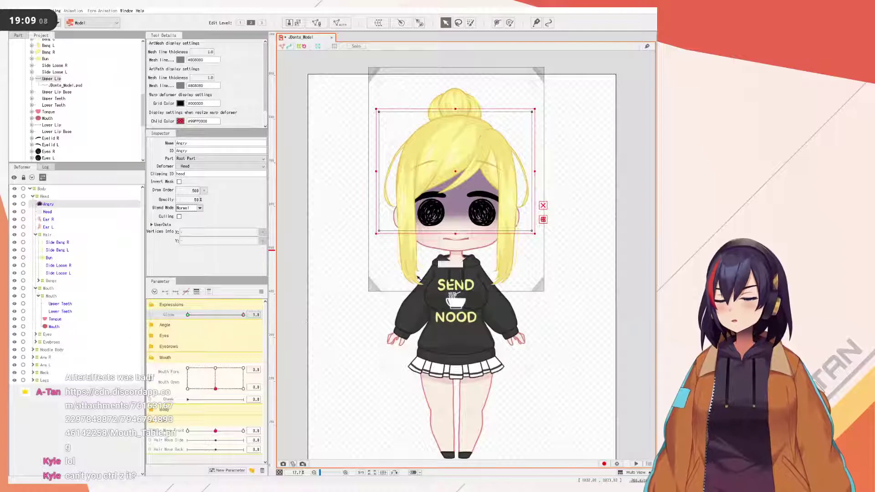
drag(233, 314, 204, 316)
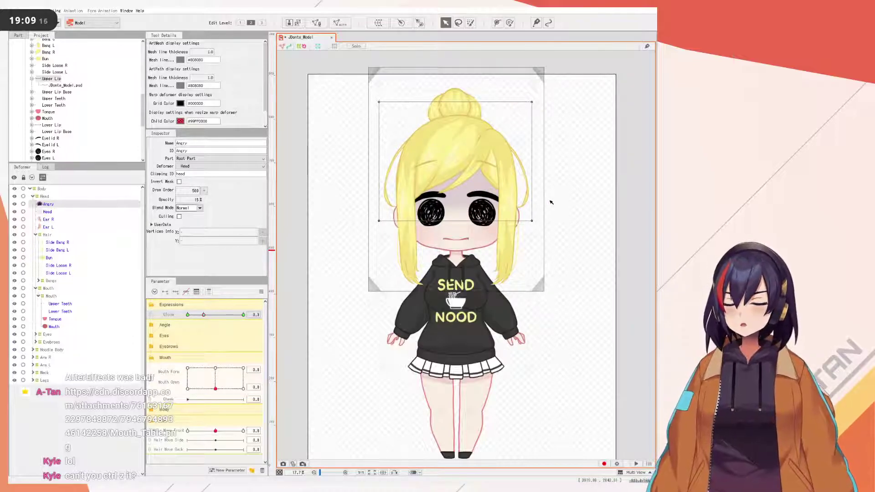
key(Up)
key(Up)
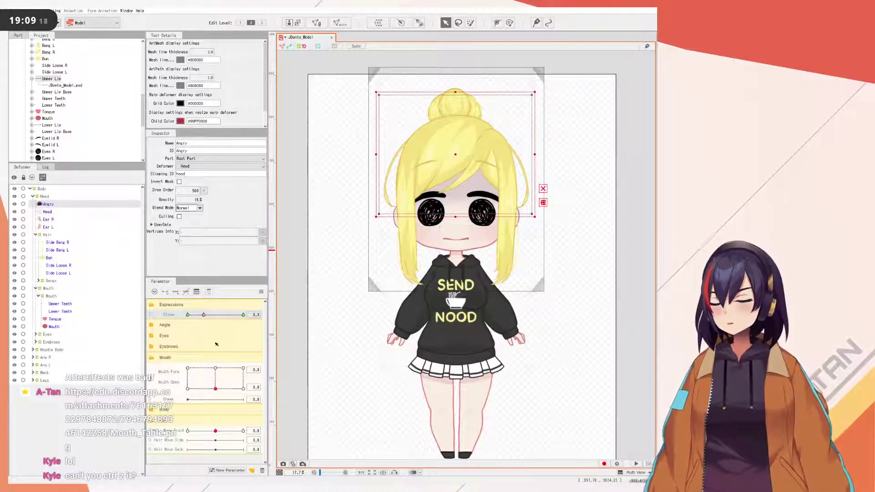
- Return all parameters to their defaults, deselect the Angry mesh, and hide the warp deformers on the canvas
drag(204, 315, 166, 310)
click(261, 292)
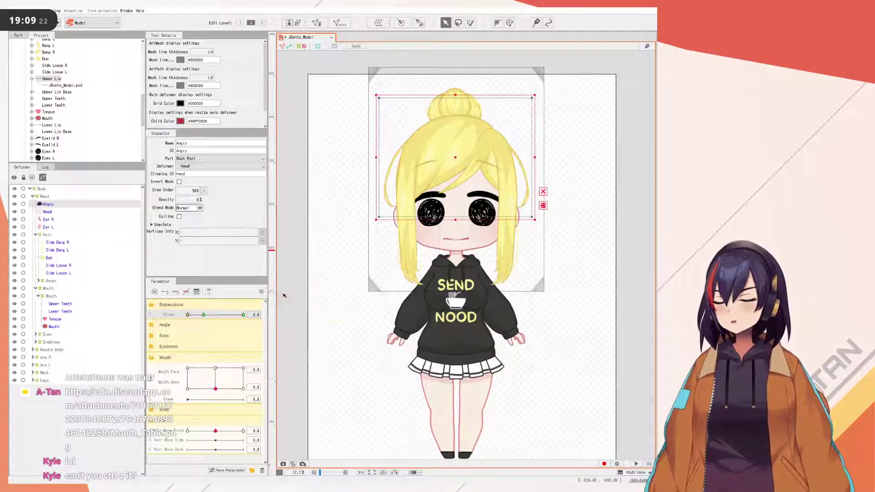
click(283, 294)
scroll(300, 309, down, 3)
scroll(306, 319, up, 2)
click(310, 320)
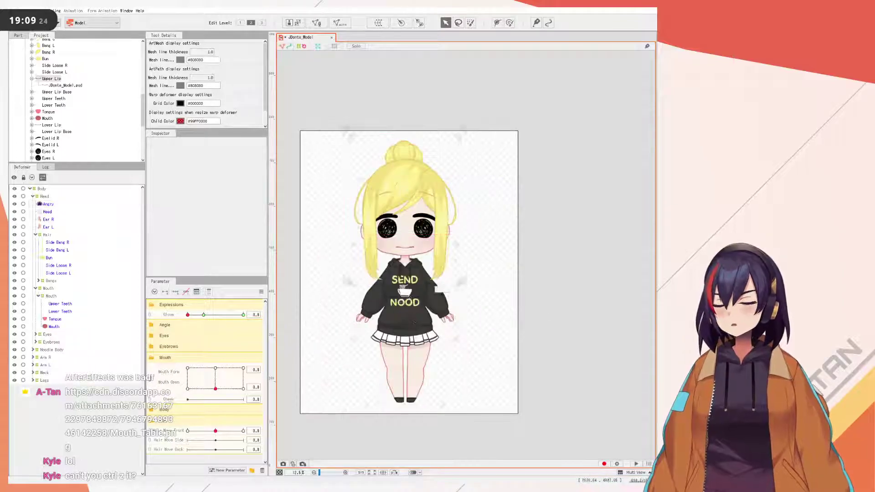
scroll(403, 284, up, 2)
click(302, 45)
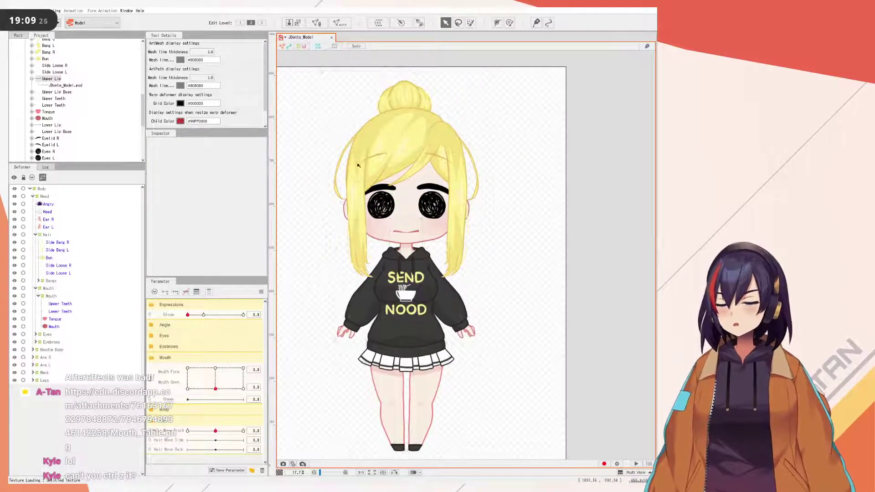
- Sweep the Expressions parameter up to 1.0 to check the shadow sliding down over the face
drag(374, 275, 418, 261)
drag(198, 318, 249, 292)
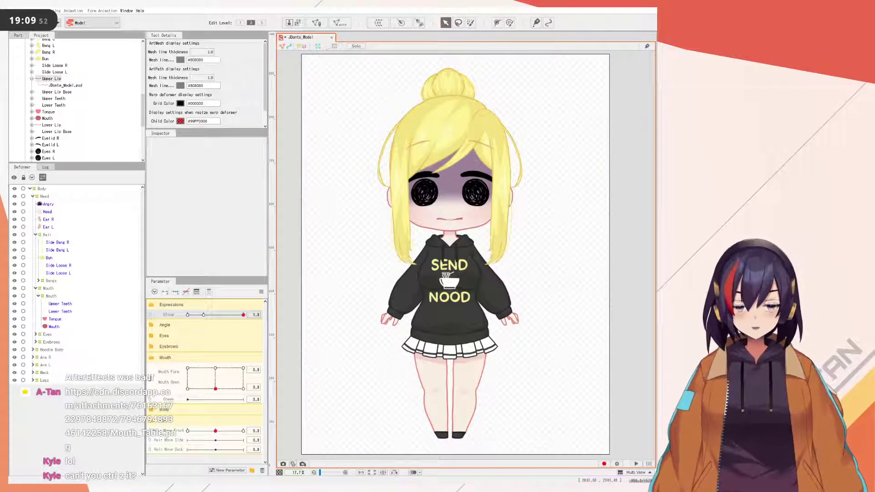
scroll(513, 225, up, 3)
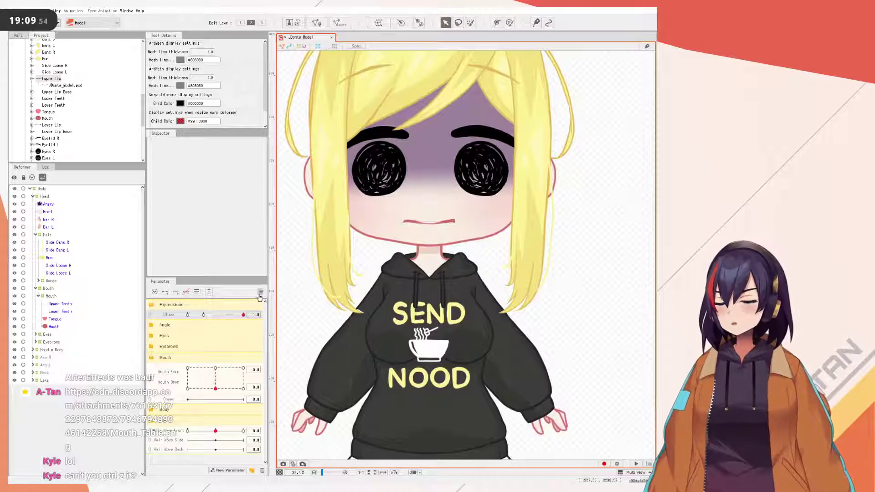
- Reset all parameters to their defaults and save the model
click(260, 296)
click(304, 295)
scroll(488, 296, up, 4)
scroll(549, 360, down, 4)
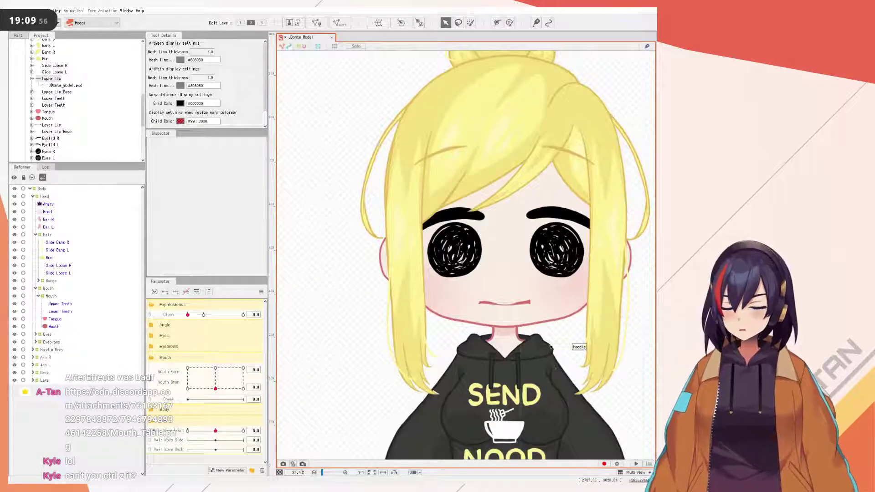
key(ctrl+z)
- Check the open mouth at Mouth Form -1.0 and Mouth Open 1.0, and reset all parameters to their defaults
scroll(521, 311, up, 3)
scroll(521, 312, down, 2)
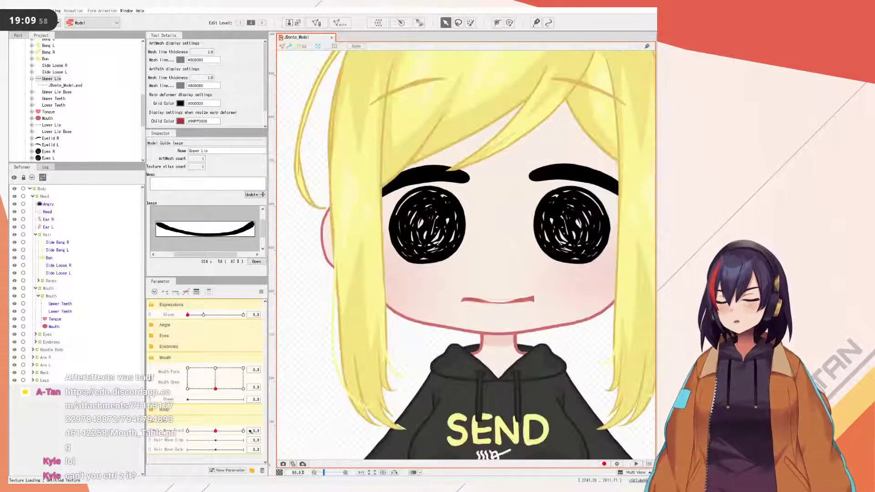
drag(190, 382, 187, 368)
scroll(541, 236, up, 4)
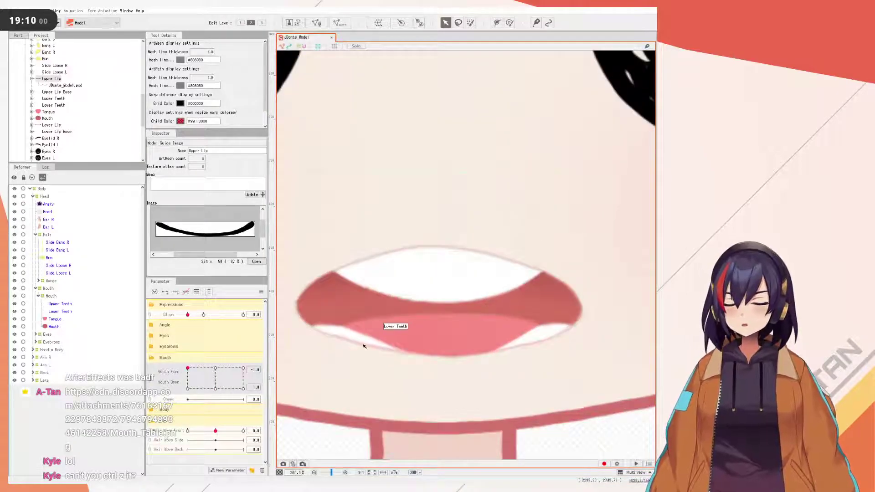
scroll(484, 330, down, 4)
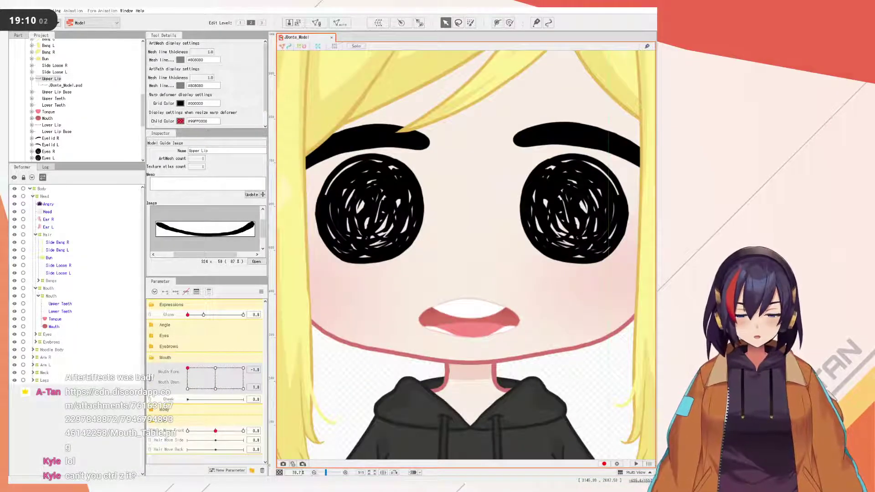
scroll(450, 233, down, 4)
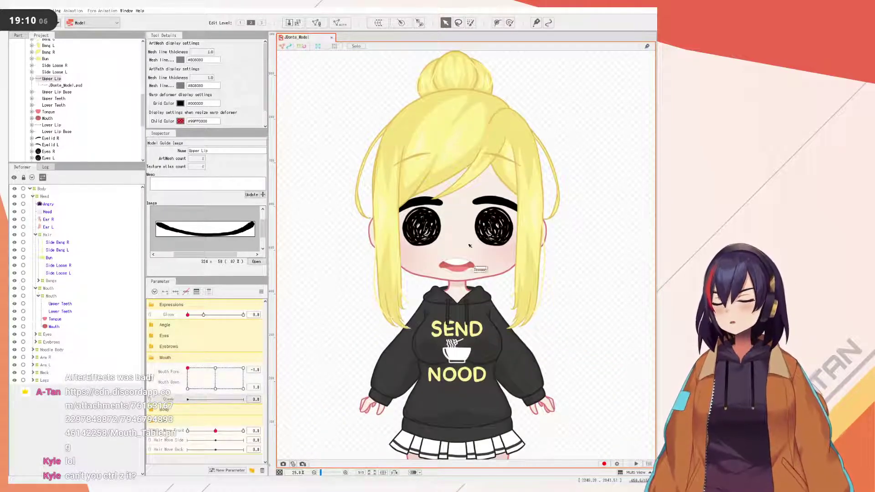
scroll(470, 257, up, 2)
click(261, 291)
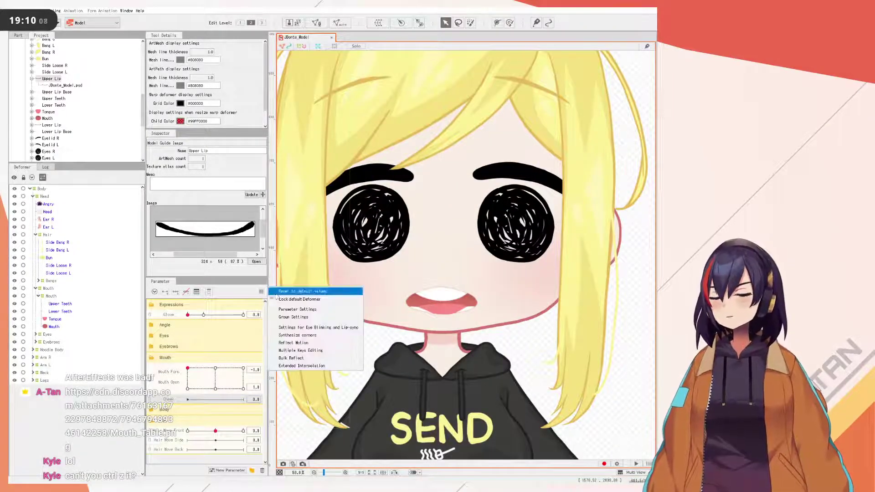
click(294, 293)
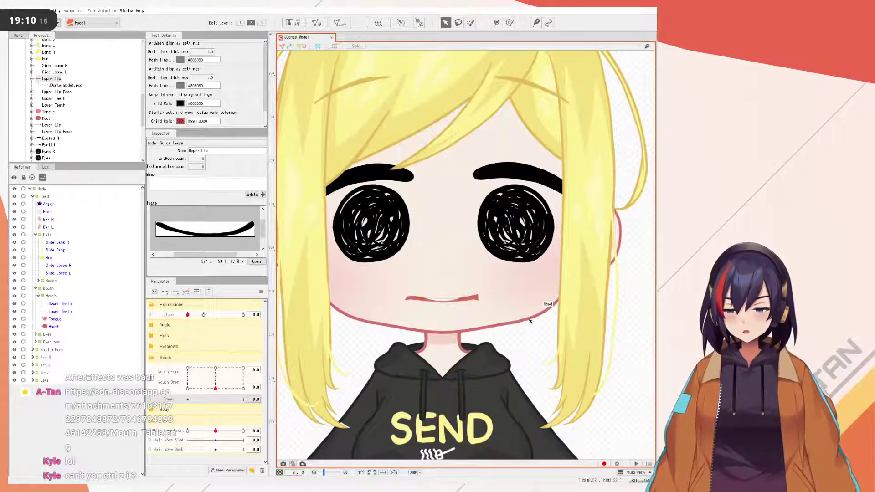
click(280, 291)
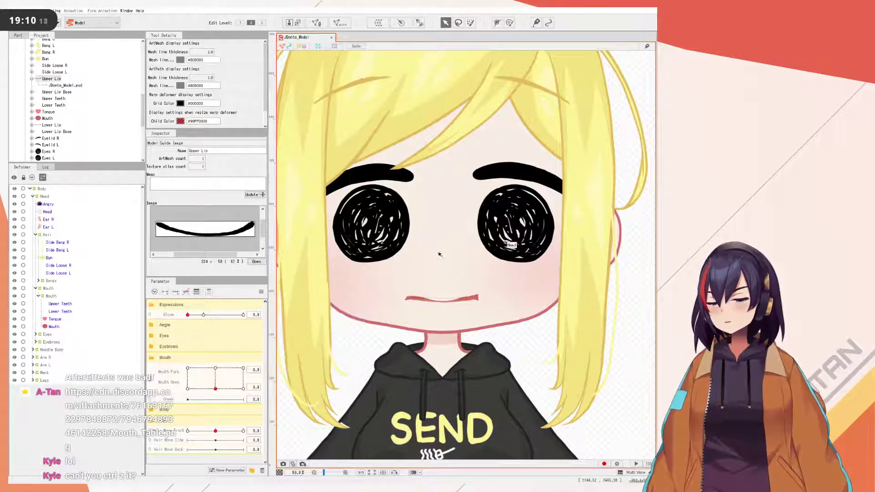
- Open the Head mesh for mesh editing and activate the Stroke mesh-mapping tool
scroll(401, 313, down, 2)
click(401, 313)
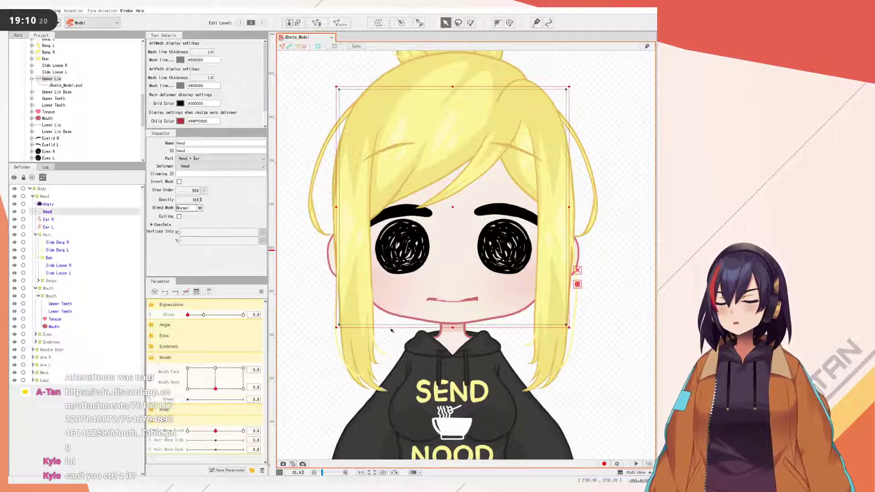
click(65, 221)
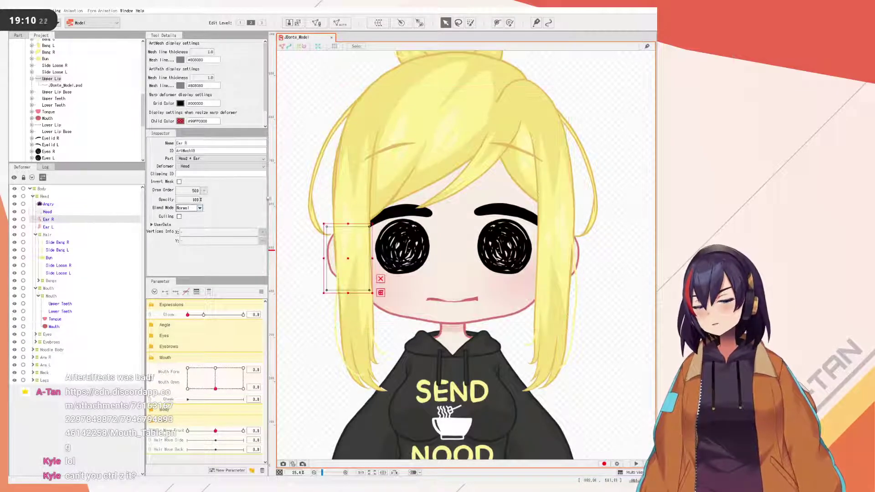
click(82, 212)
click(316, 22)
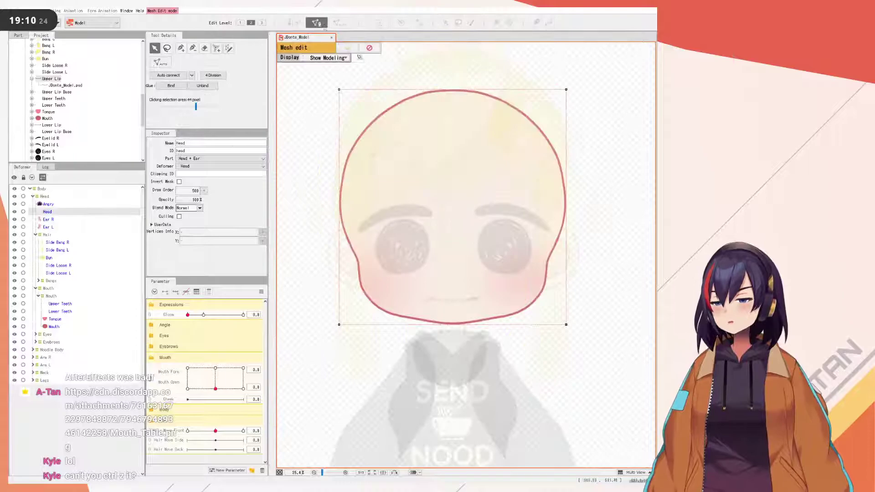
scroll(488, 276, up, 3)
scroll(501, 273, down, 3)
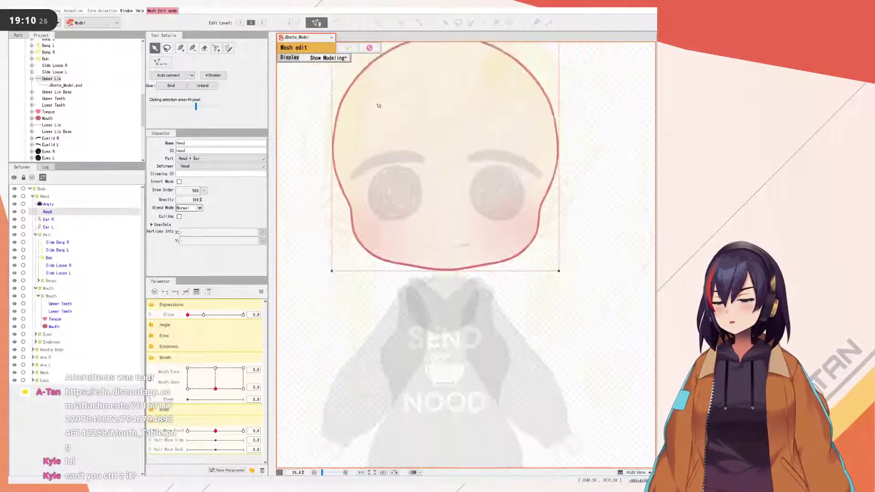
click(229, 48)
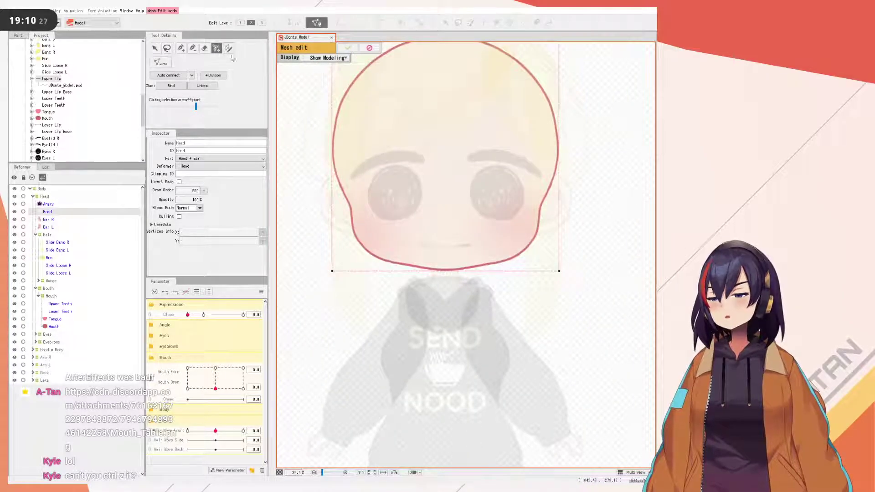
- Start a mesh stroke on the Head outline at the left temple and place points down around the left cheek
click(338, 161)
scroll(341, 177, up, 4)
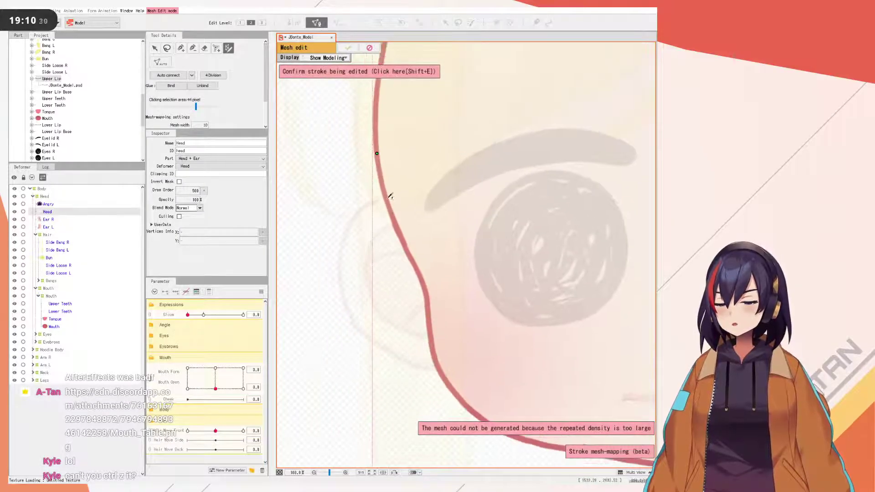
click(407, 246)
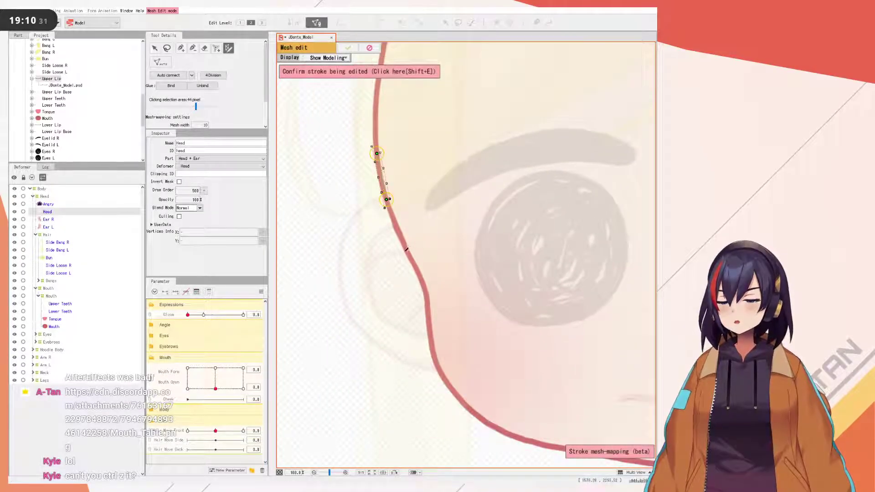
click(424, 276)
click(429, 301)
scroll(430, 315, up, 1)
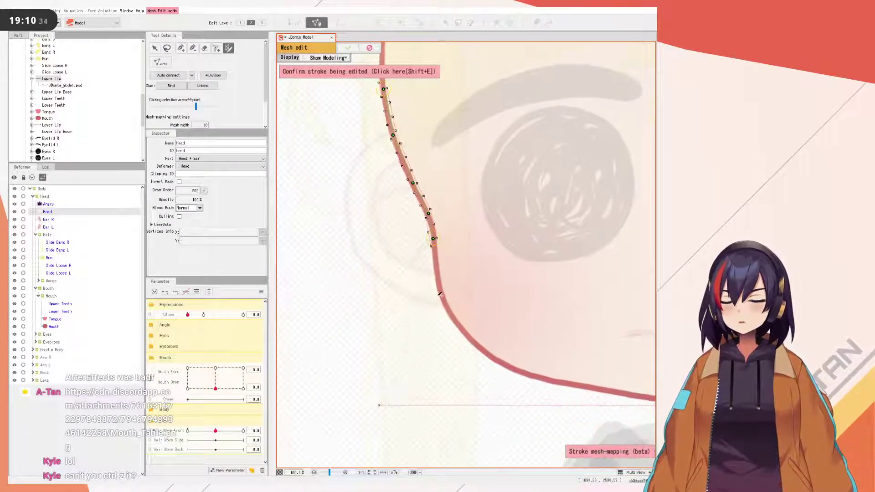
click(437, 253)
click(441, 293)
drag(488, 351, 425, 275)
click(429, 294)
click(421, 289)
- Extend the Head mesh stroke with points along the left jawline and across the bottom of the chin
drag(463, 302, 395, 248)
click(397, 259)
drag(468, 275, 396, 252)
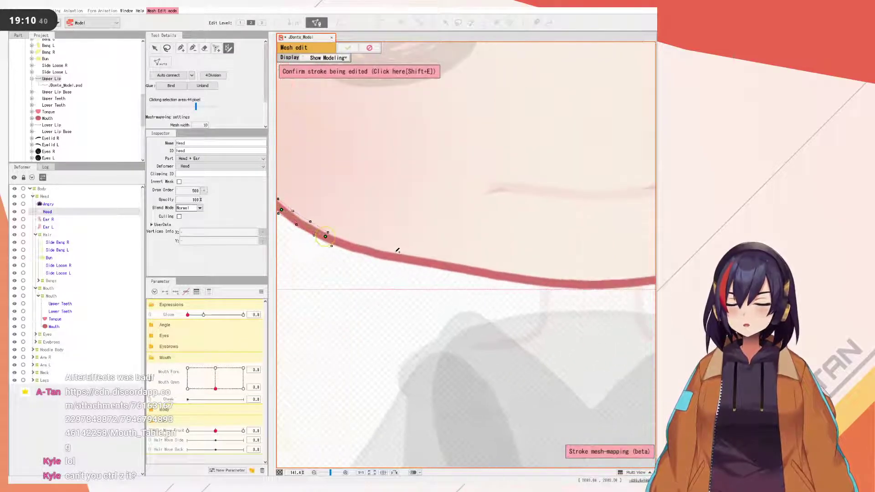
click(389, 257)
click(492, 275)
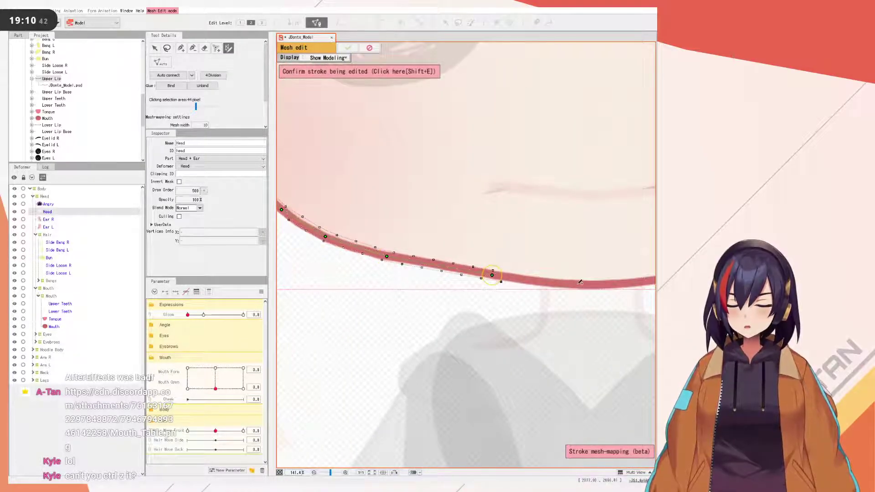
drag(627, 285, 431, 265)
click(397, 265)
mouse_move(524, 244)
mouse_down()
mouse_move(405, 288)
mouse_move(429, 292)
mouse_move(513, 250)
mouse_move(439, 254)
mouse_up()
click(402, 288)
- Carry the Head mesh stroke up from the chin around the right jaw to the right cheek
click(514, 231)
drag(517, 231, 492, 237)
click(538, 222)
drag(588, 191, 520, 221)
click(518, 218)
drag(564, 188, 520, 264)
click(470, 263)
click(510, 236)
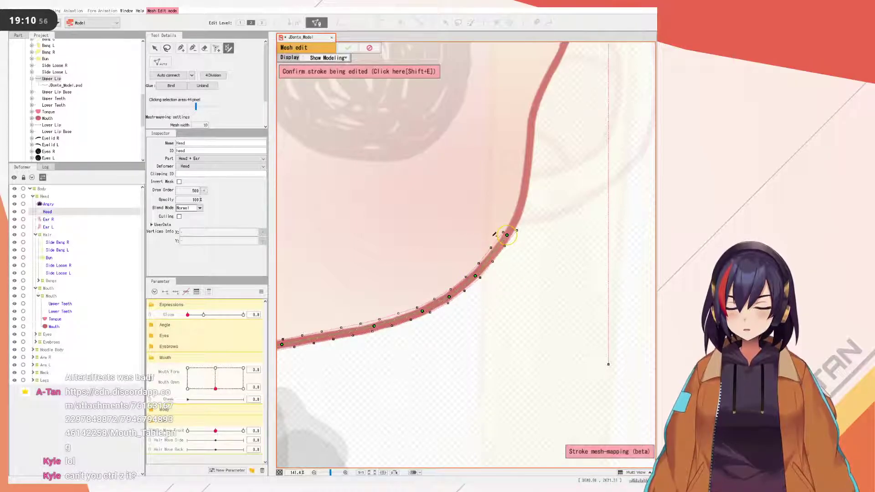
drag(529, 219, 506, 261)
click(502, 233)
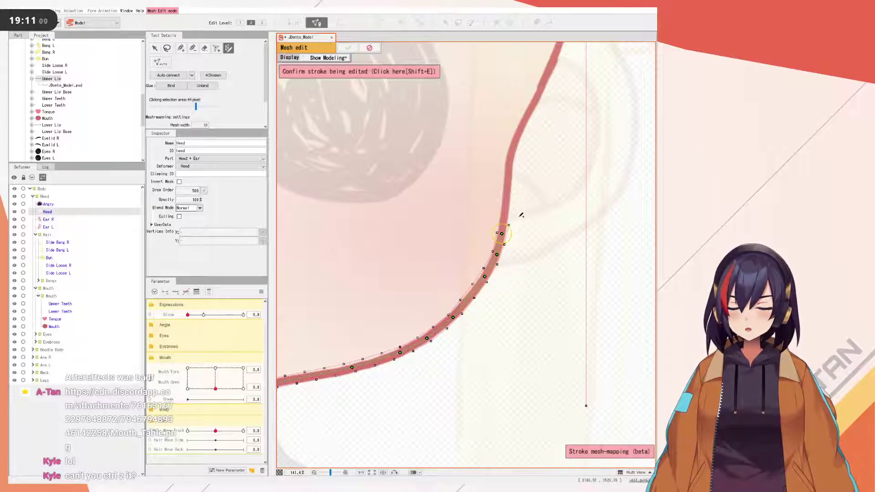
- Add stroke points from the right cheek up past the ear, adjusting them to stay centred on the Head outline
scroll(521, 219, up, 2)
click(495, 181)
drag(494, 182, 496, 179)
click(502, 109)
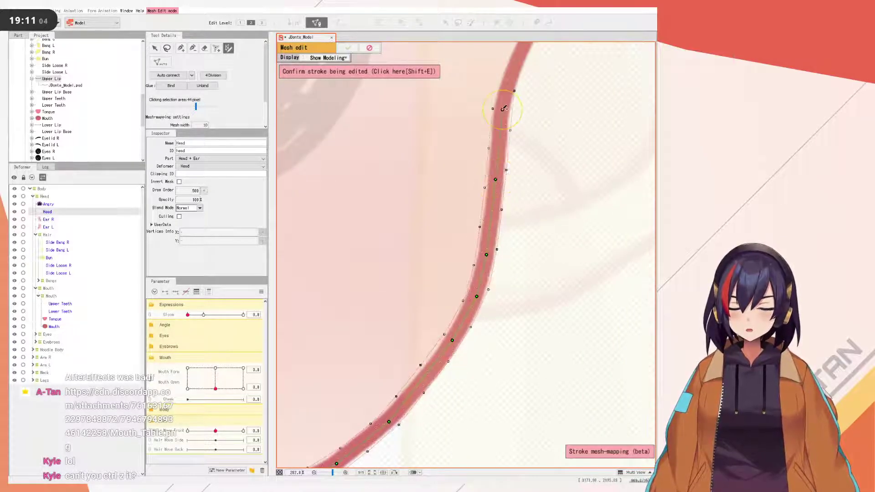
drag(506, 113, 477, 276)
click(491, 218)
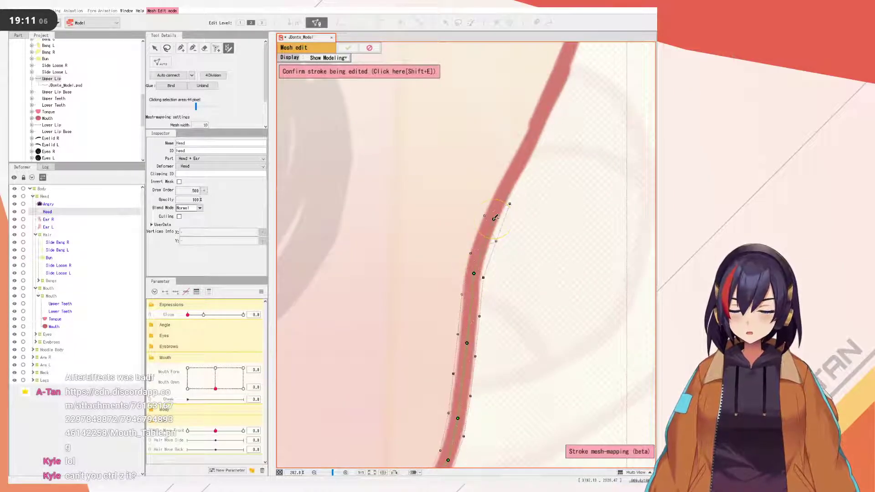
drag(493, 217, 490, 217)
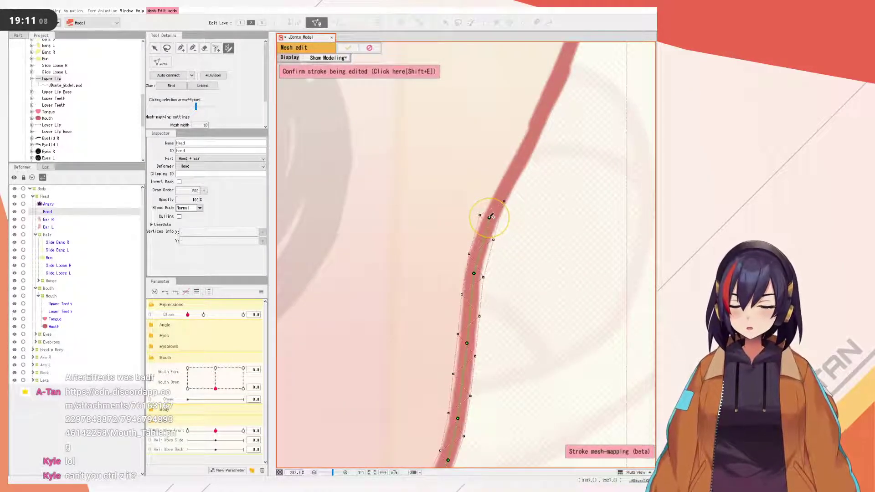
drag(476, 272, 473, 273)
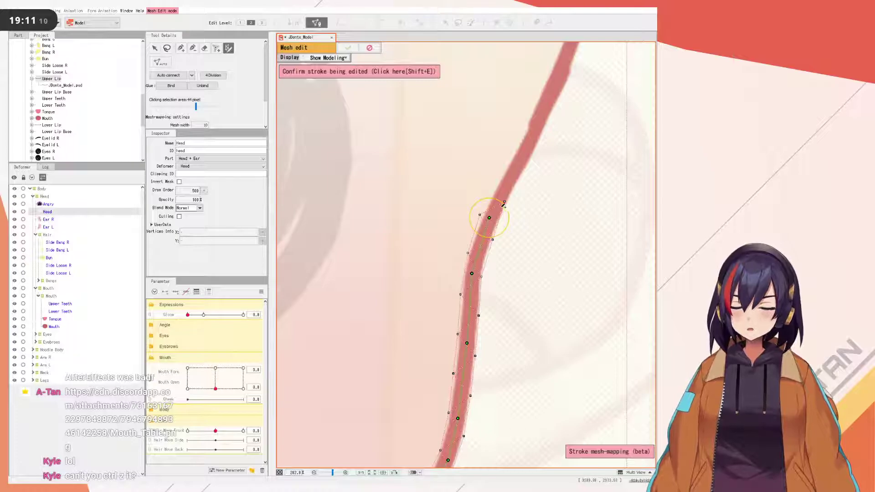
click(516, 165)
drag(515, 165, 519, 165)
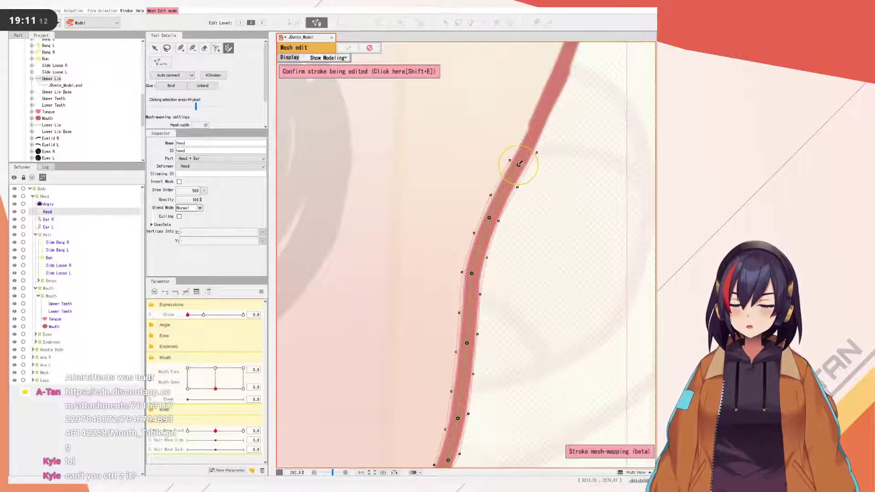
- Extend the Head mesh stroke up the right side beside the eyebrow, and undo the last added point
drag(561, 84, 450, 309)
click(507, 192)
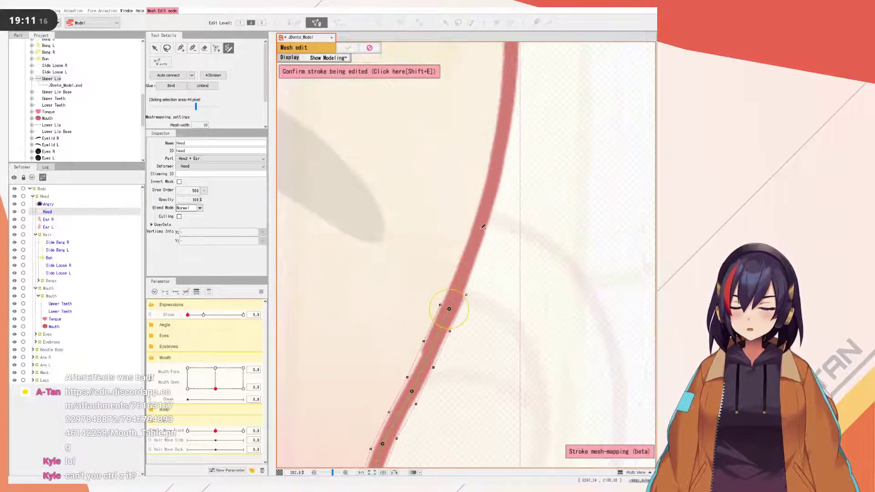
click(486, 201)
click(492, 184)
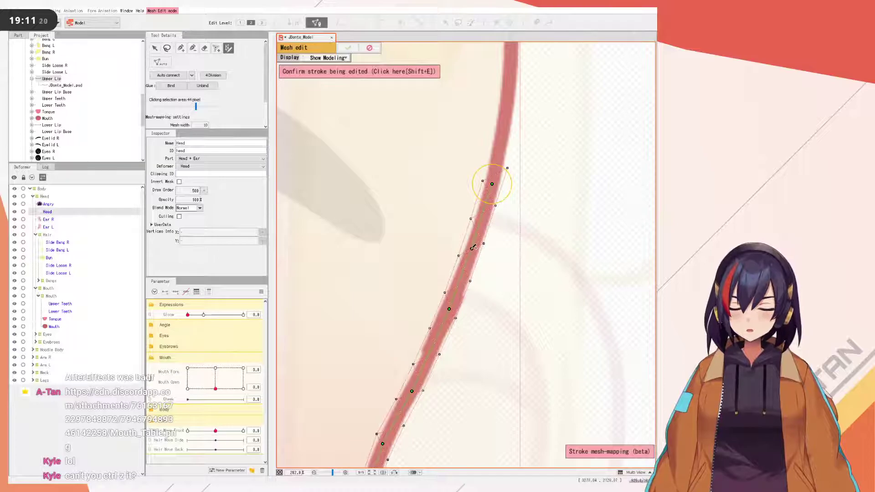
drag(521, 144, 487, 273)
click(475, 227)
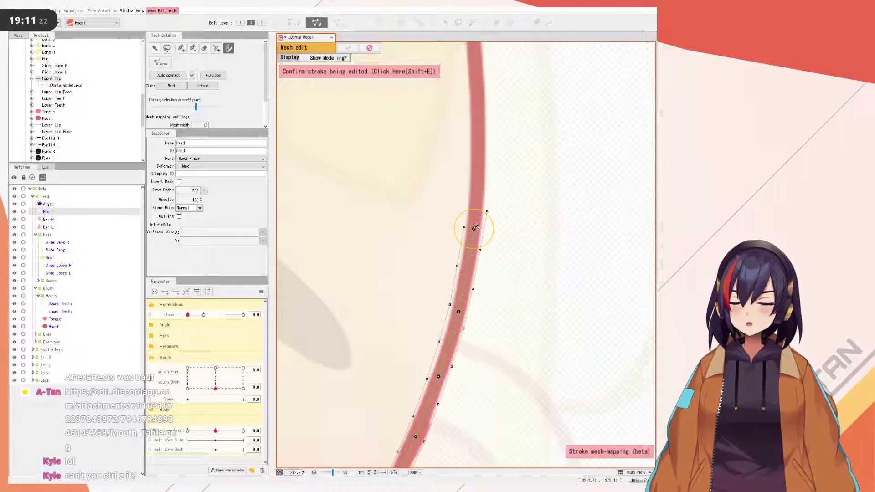
click(476, 151)
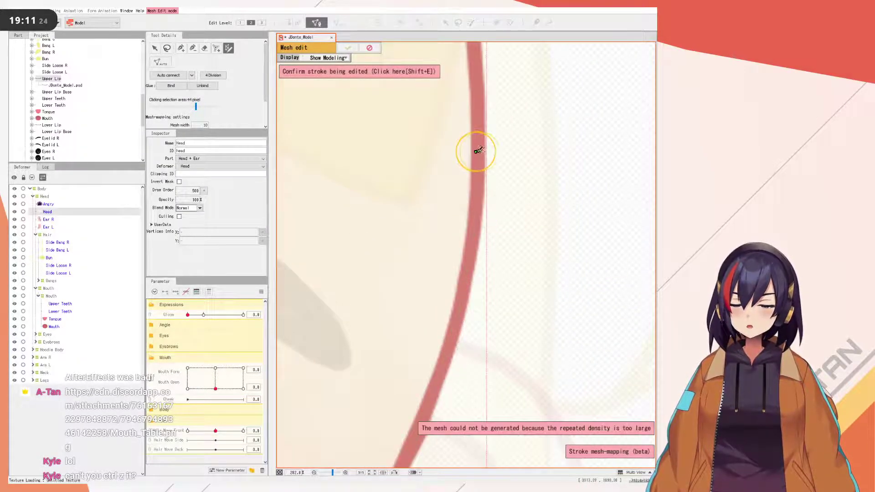
key(ctrl+z)
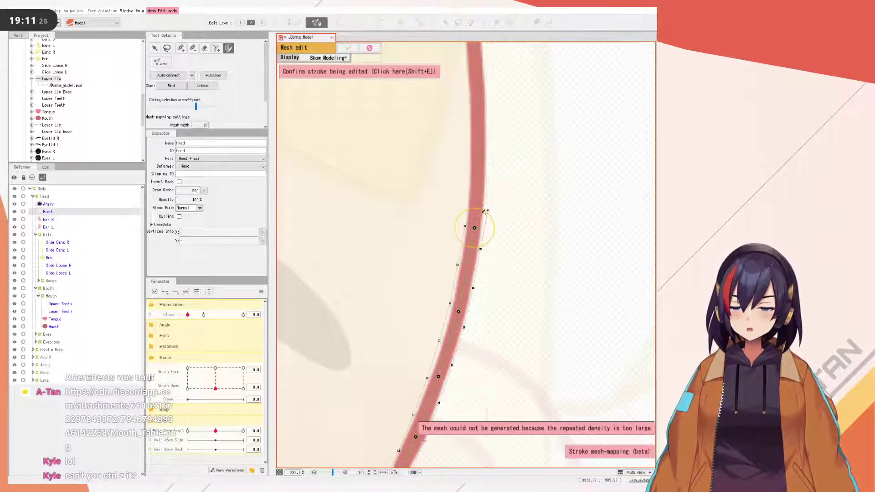
- Place and reposition stroke points up the right side of the Head outline above the eyebrow, undoing a misplaced point
click(480, 168)
drag(478, 168, 469, 285)
key(Escape)
click(470, 219)
key(ctrl+z)
drag(470, 259, 469, 207)
click(461, 116)
mouse_move(461, 117)
mouse_down()
mouse_move(455, 99)
mouse_move(470, 234)
mouse_up()
click(454, 132)
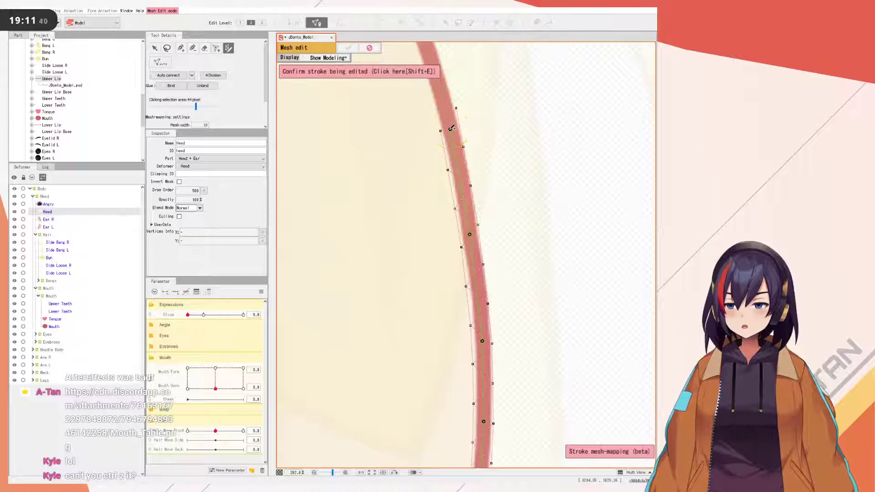
- Extend the Head mesh stroke up the upper right side, shifting the new points onto the centre of the outline
drag(452, 128, 510, 260)
key(shift+e)
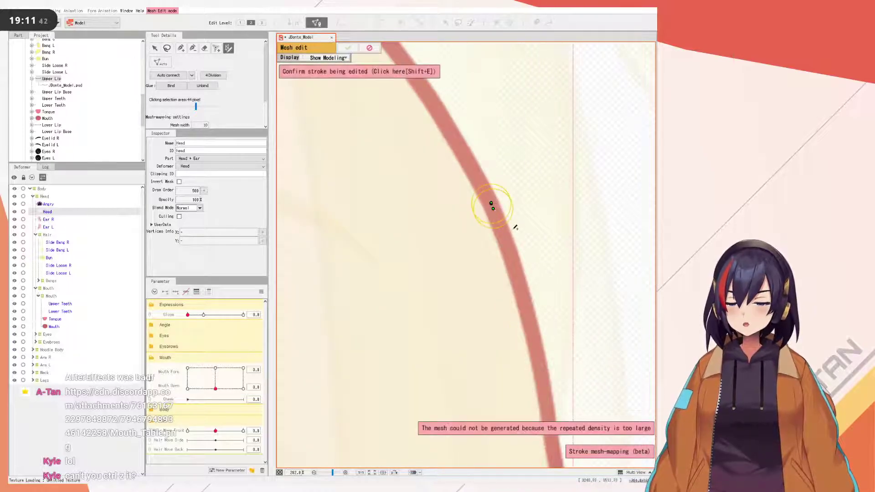
drag(514, 241, 501, 230)
click(503, 230)
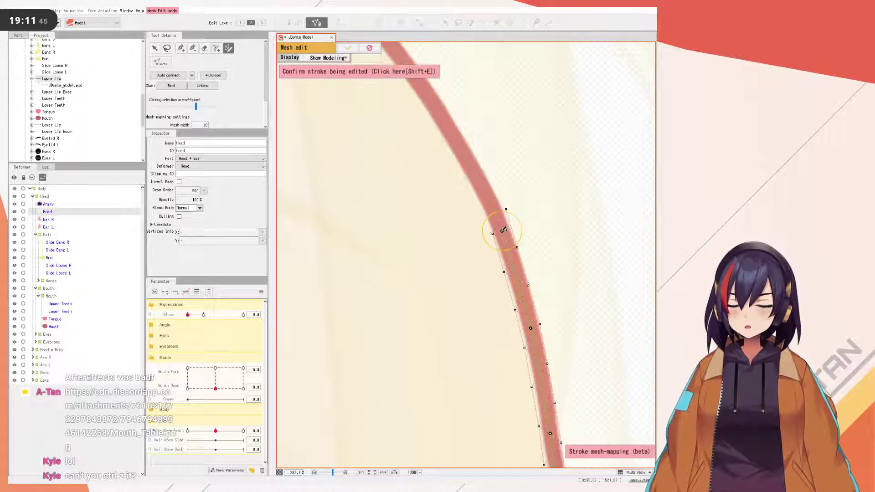
drag(477, 160, 465, 154)
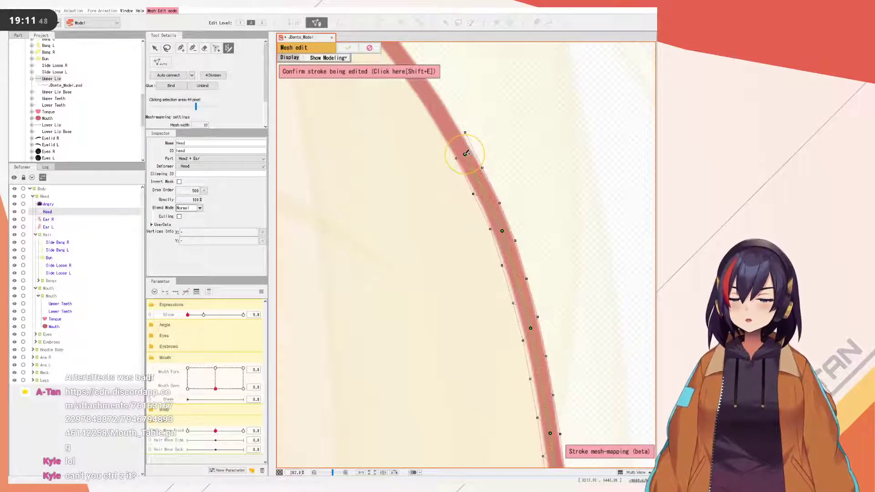
- Continue the Head mesh stroke around the upper right curve of the forehead with closely spaced points
scroll(488, 245, down, 2)
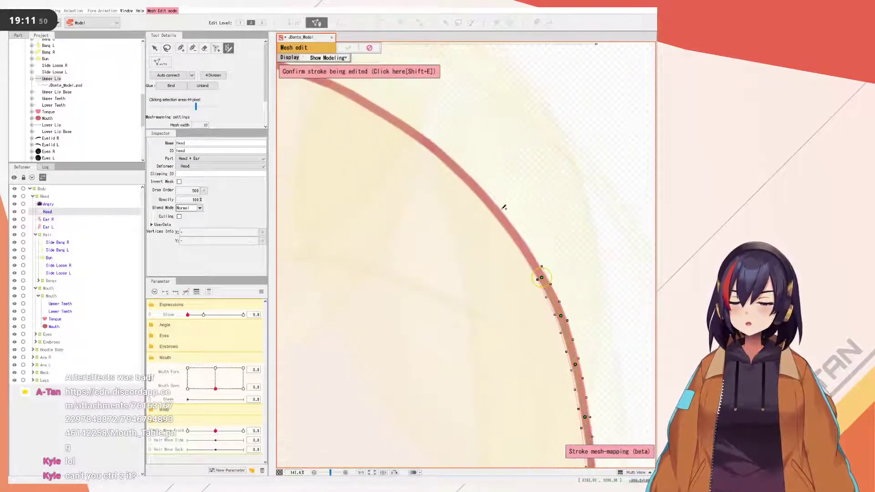
click(493, 205)
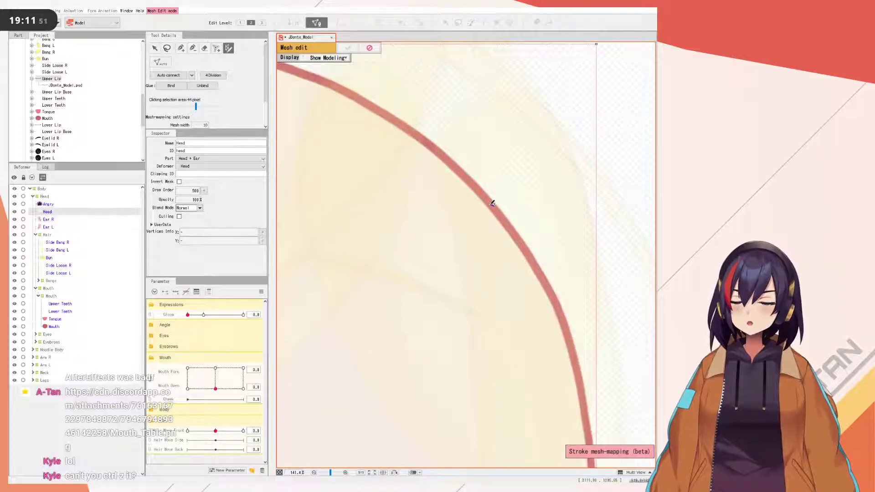
click(542, 277)
click(520, 240)
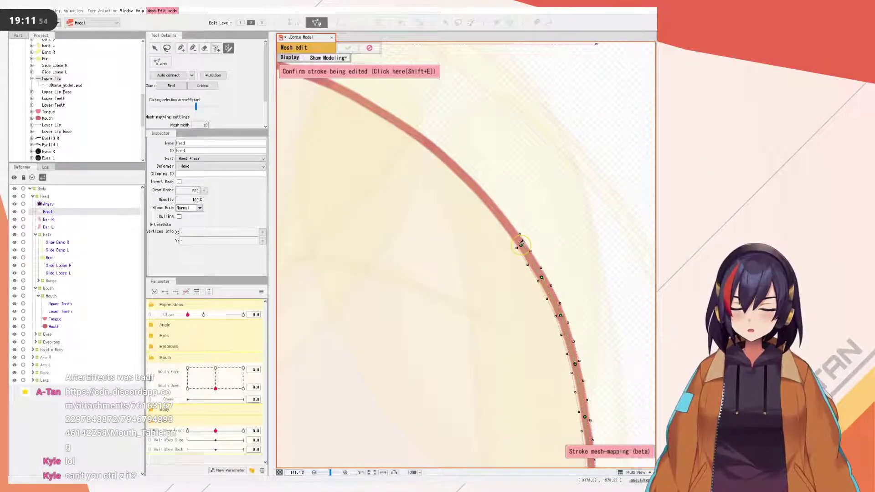
scroll(520, 241, up, 5)
click(443, 129)
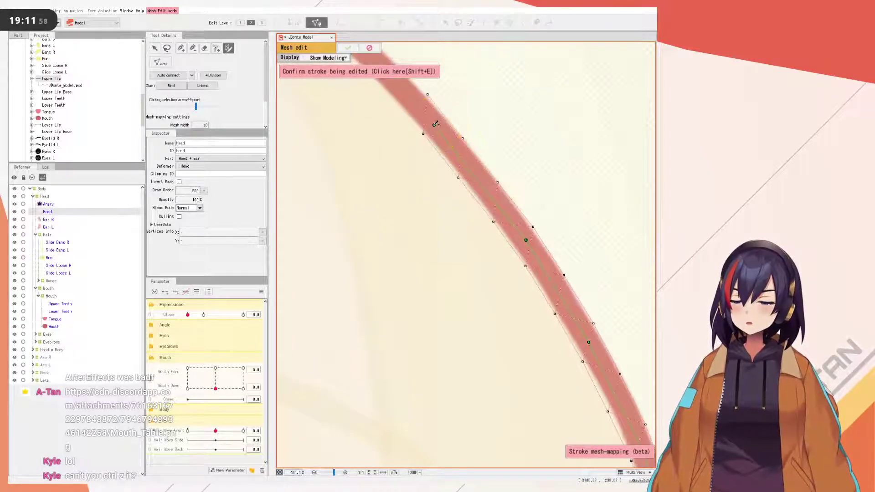
- Carry the Head mesh stroke from the upper right curve towards the crown, undoing a misplaced point and filling in intermediate points
scroll(531, 241, down, 3)
click(461, 167)
drag(463, 167, 522, 255)
click(554, 284)
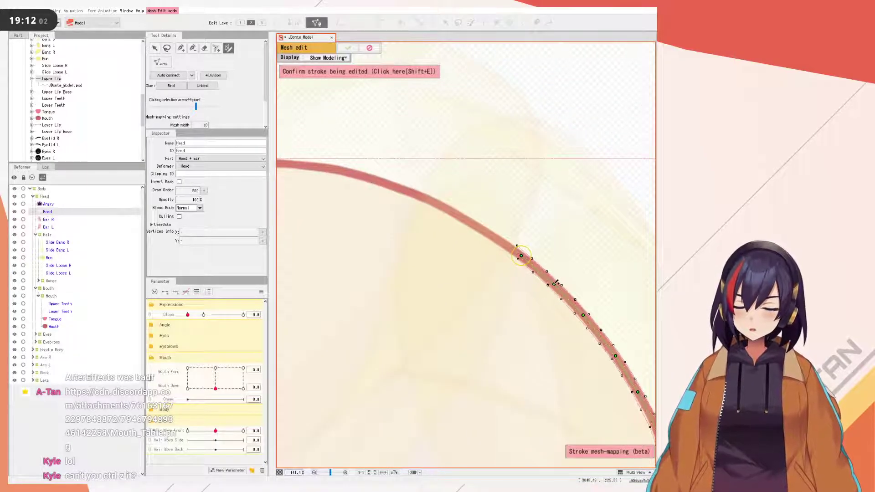
key(ctrl+z)
drag(523, 275, 515, 276)
click(564, 298)
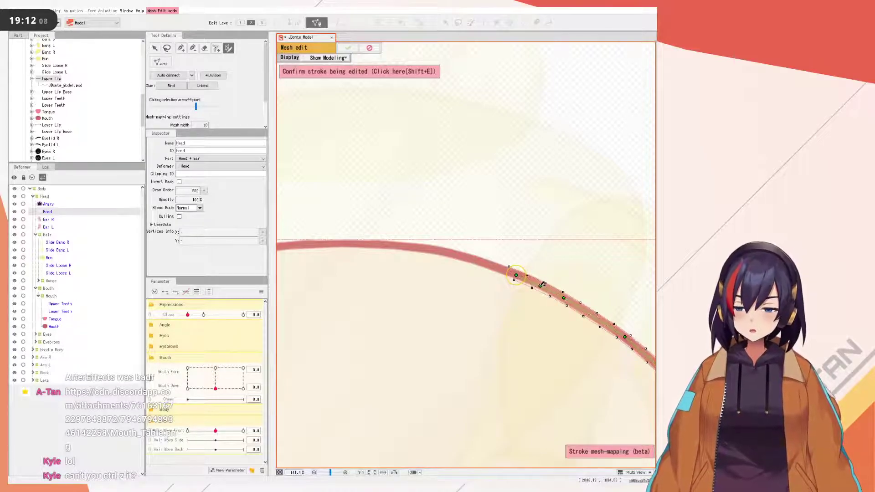
- Carry the Head mesh stroke across the top of the head, undoing one point and centring the intermediate points on the outline
drag(411, 246, 500, 255)
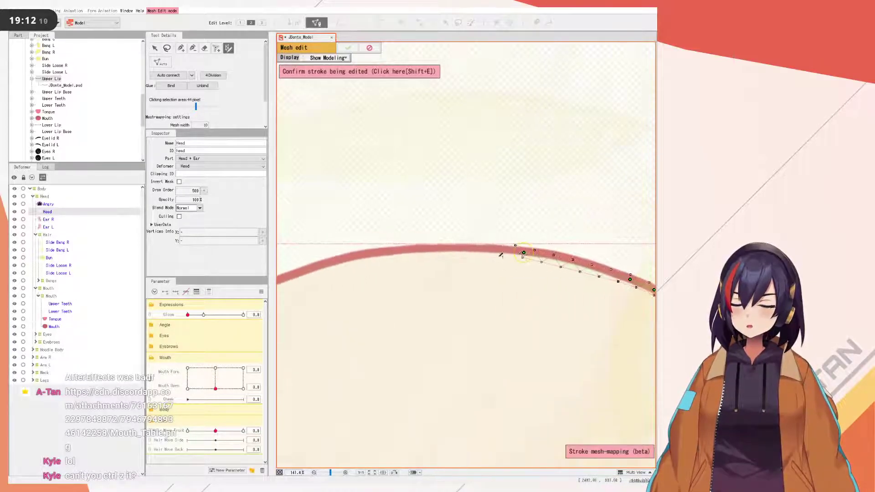
drag(568, 262, 571, 259)
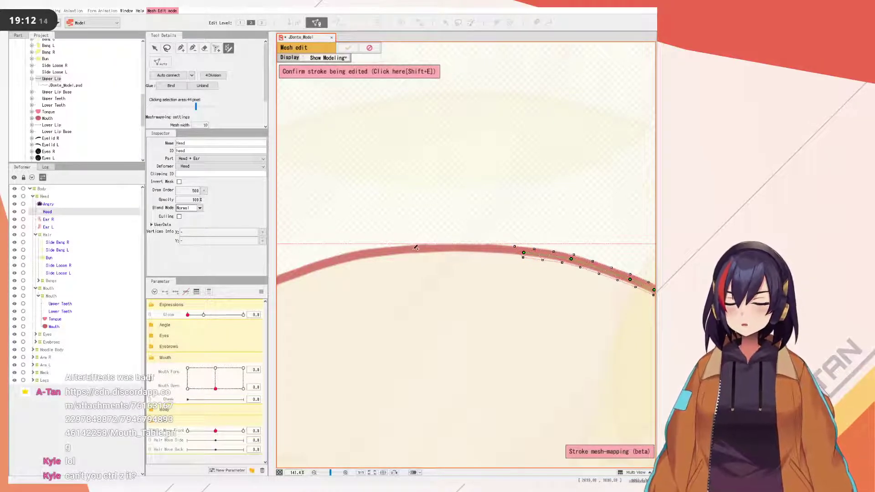
scroll(477, 258, down, 5)
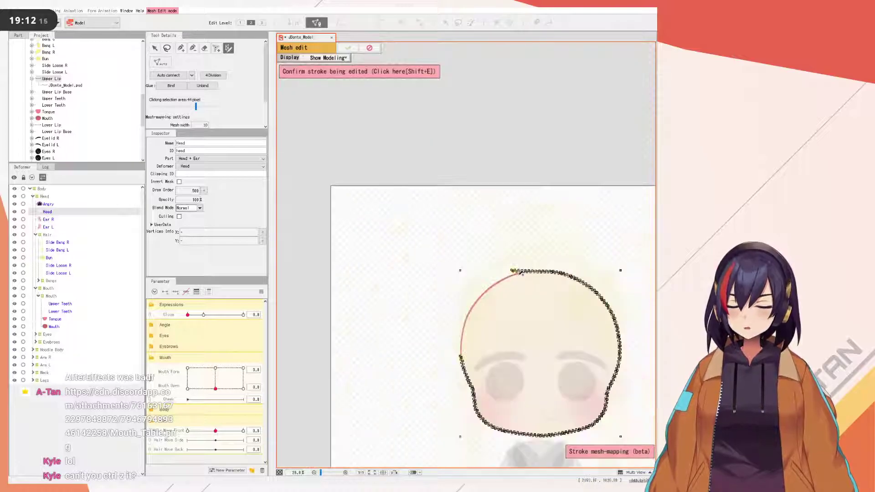
scroll(522, 275, up, 4)
key(ctrl+z)
click(496, 275)
mouse_move(580, 268)
mouse_down()
mouse_move(572, 255)
mouse_move(620, 257)
mouse_up()
drag(533, 266, 529, 262)
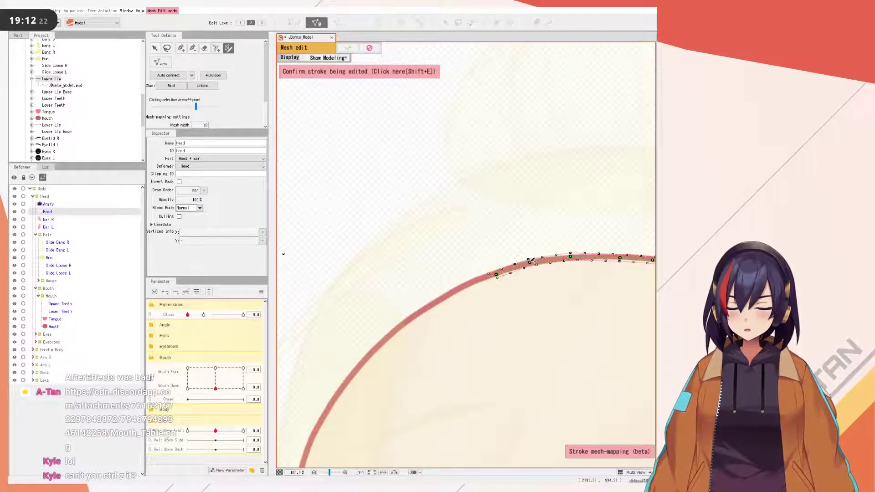
- Extend the Head mesh stroke down the upper left curve, inserting an intermediate point to follow the outline
click(447, 295)
drag(477, 282, 474, 281)
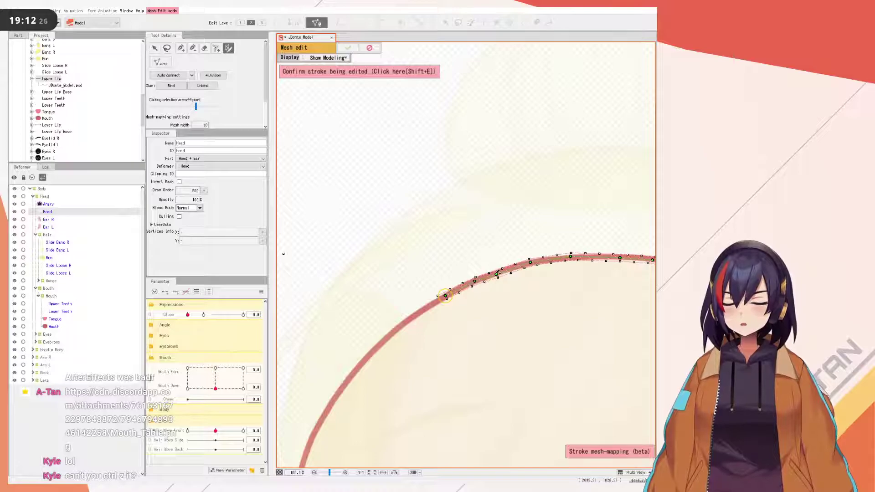
click(409, 320)
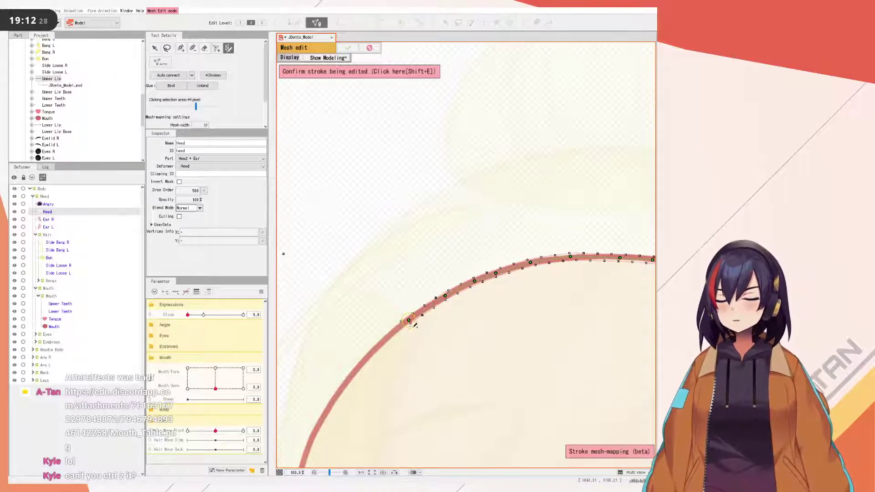
scroll(404, 333, up, 3)
click(338, 358)
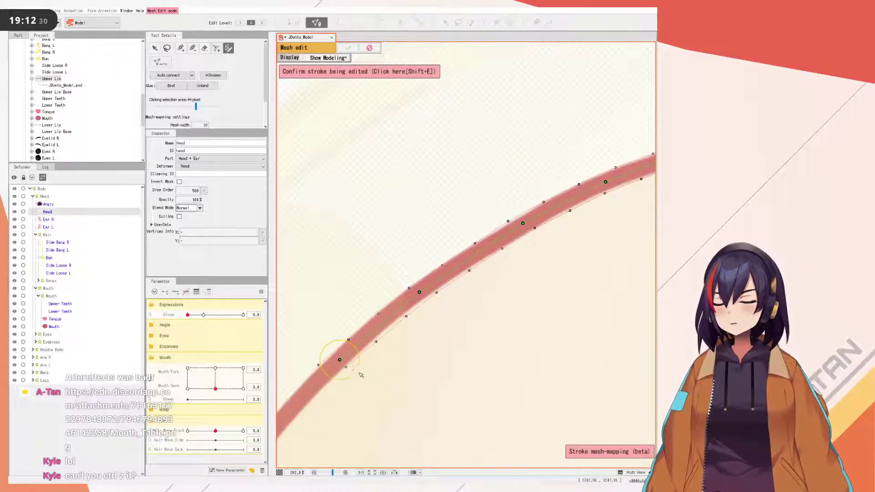
- Continue the Head mesh stroke down the left side of the forehead, adding in-between points where the outline bends
scroll(362, 369, down, 2)
mouse_move(359, 405)
mouse_down()
mouse_move(534, 253)
mouse_move(595, 155)
mouse_up()
click(516, 194)
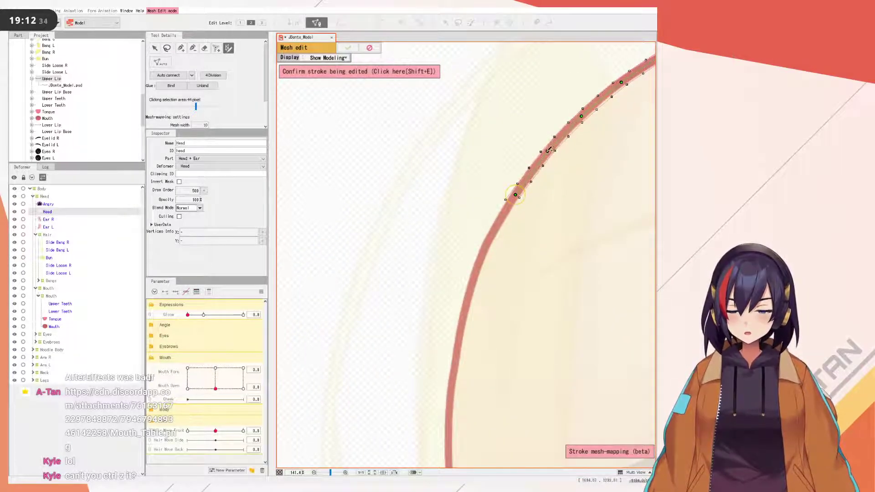
click(481, 261)
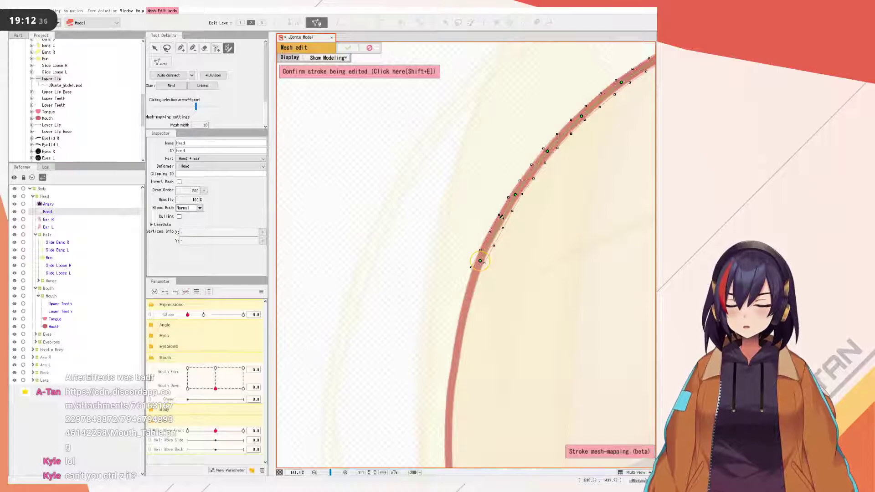
click(498, 222)
click(468, 312)
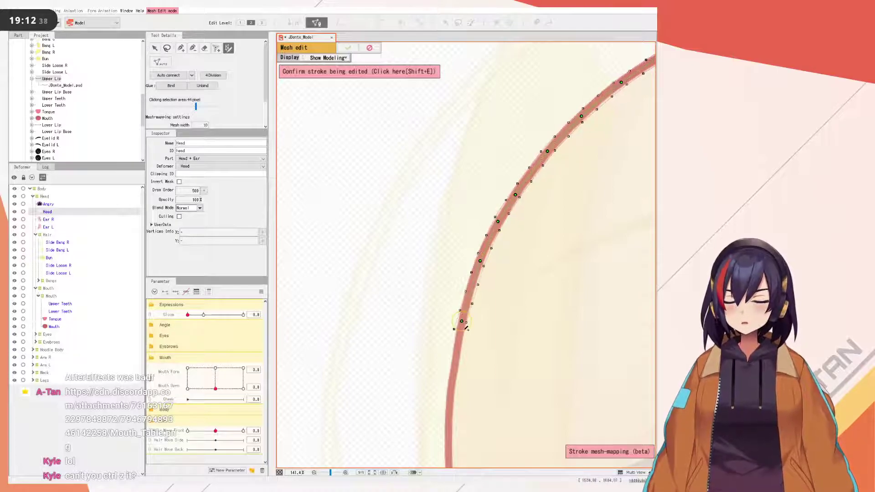
- Place the remaining stroke points down the left side of the head to close the gap to the stroke's starting point
scroll(490, 291, down, 3)
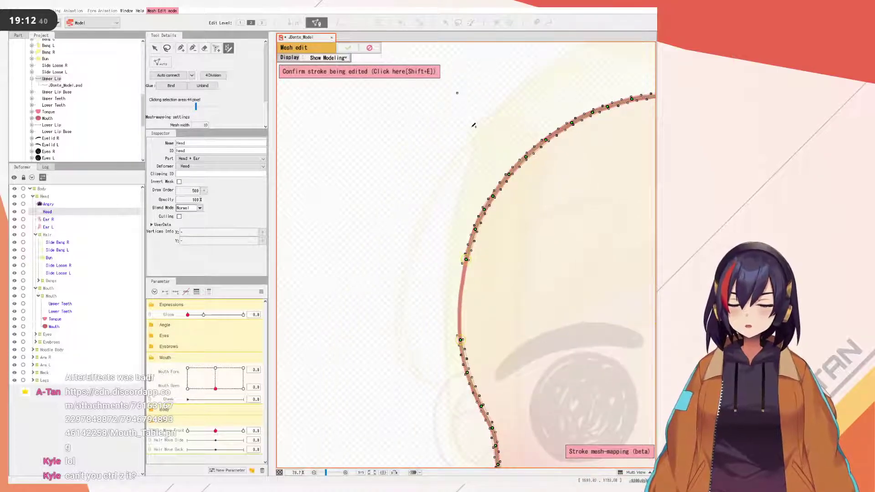
scroll(464, 270, up, 3)
click(458, 289)
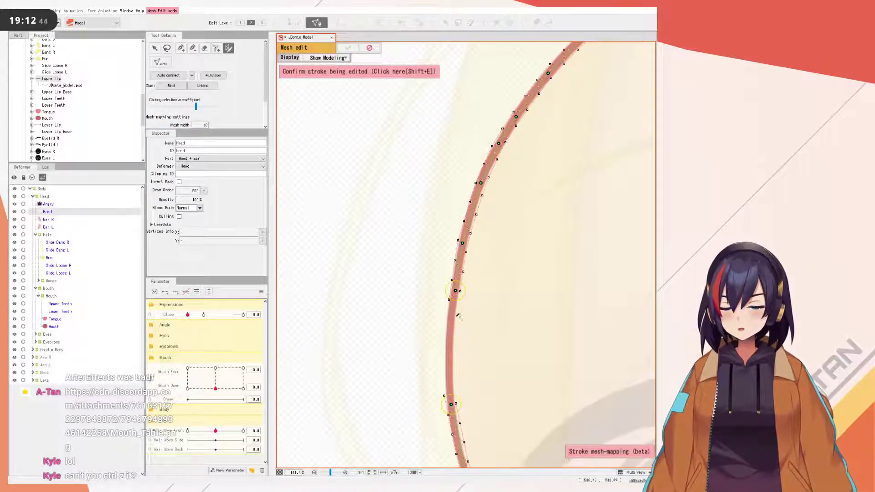
scroll(457, 338, up, 1)
click(448, 343)
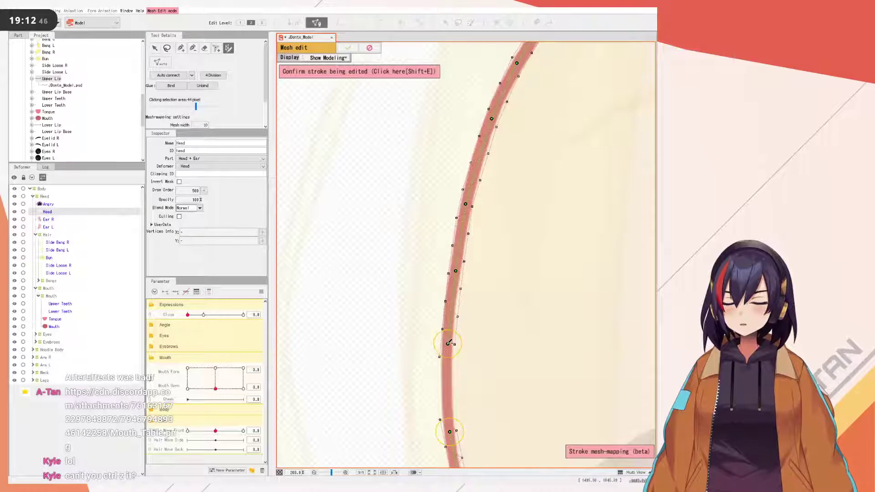
click(449, 385)
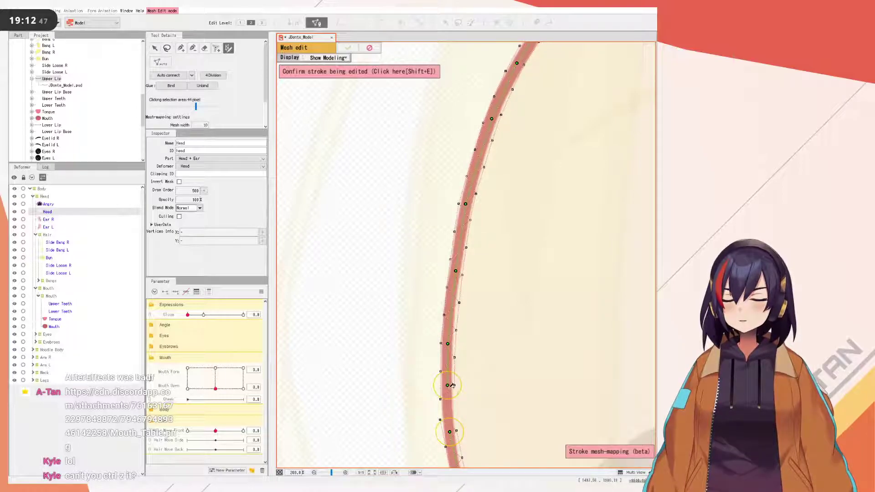
click(448, 409)
drag(448, 409, 449, 413)
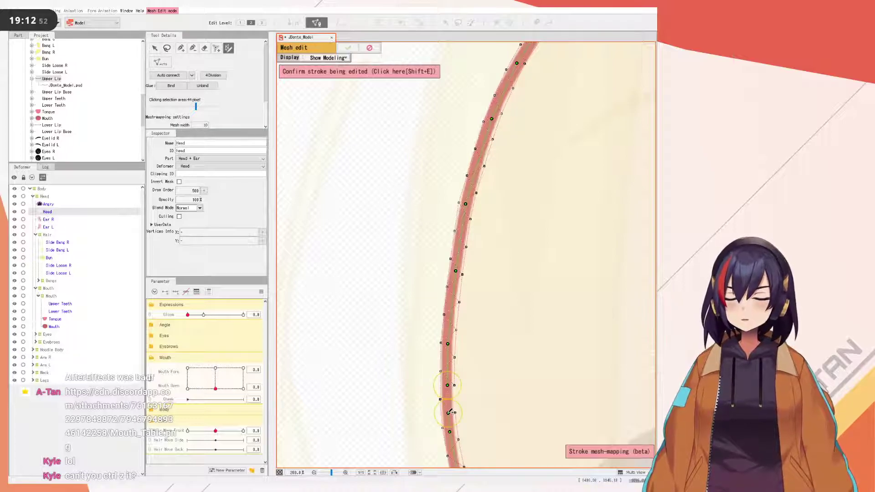
- Insert extra stroke points along the chin below the mouth so the mesh stroke follows the Head outline
scroll(486, 190, down, 8)
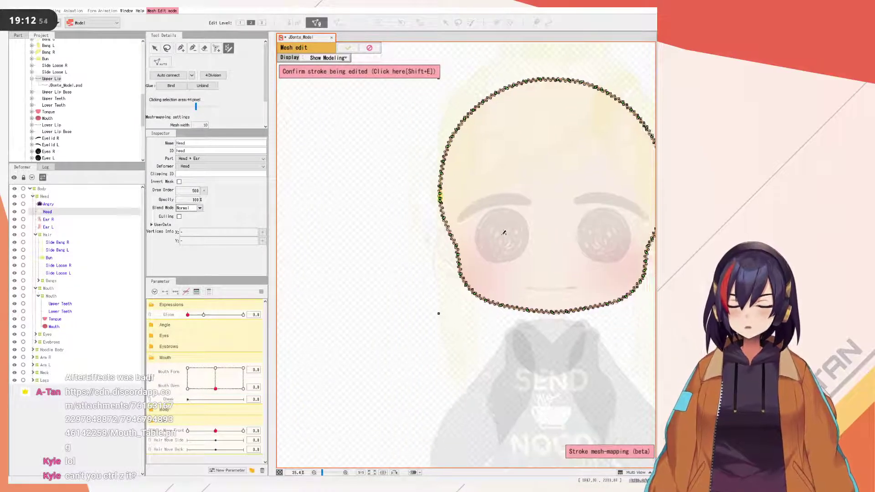
scroll(504, 229, up, 6)
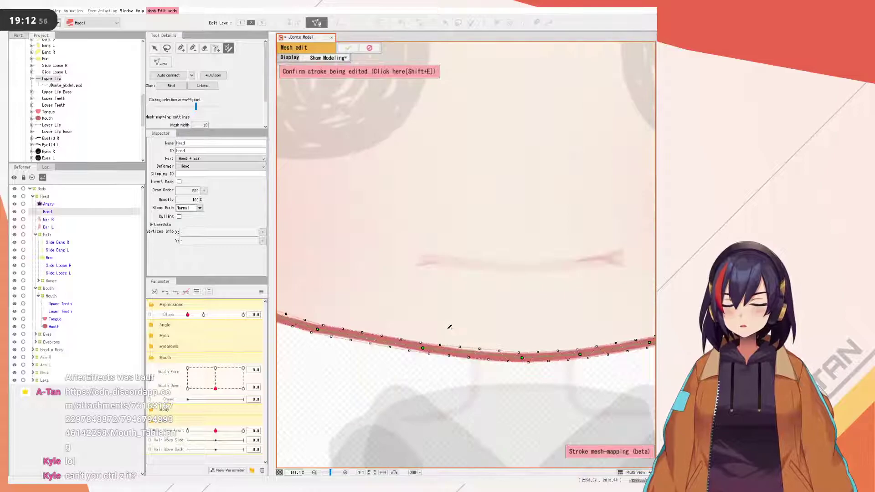
scroll(484, 293, up, 2)
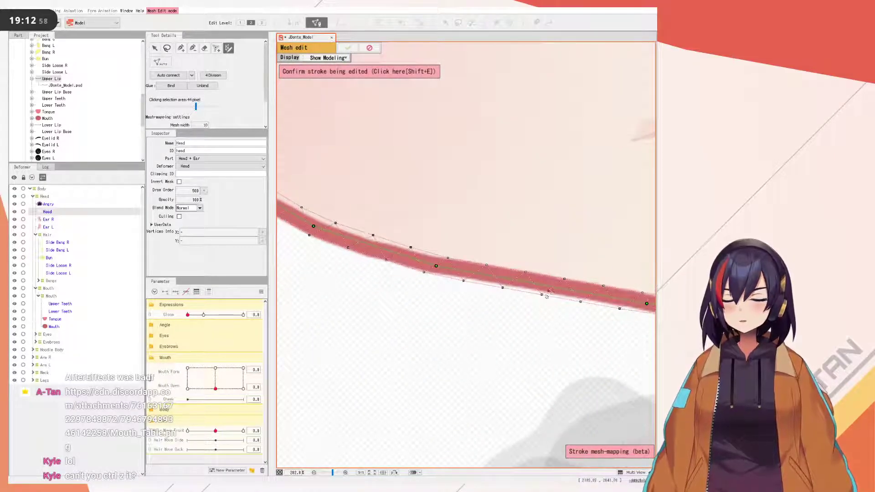
scroll(549, 291, down, 3)
scroll(491, 282, up, 2)
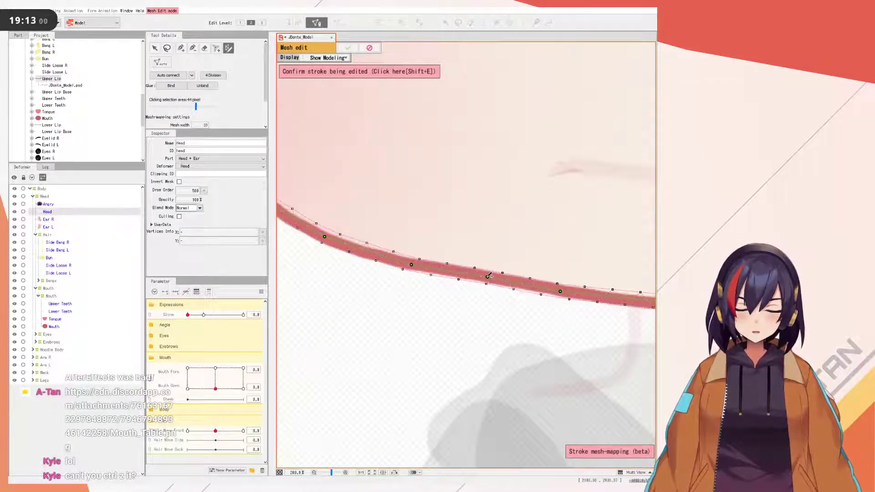
drag(644, 298, 517, 291)
click(501, 292)
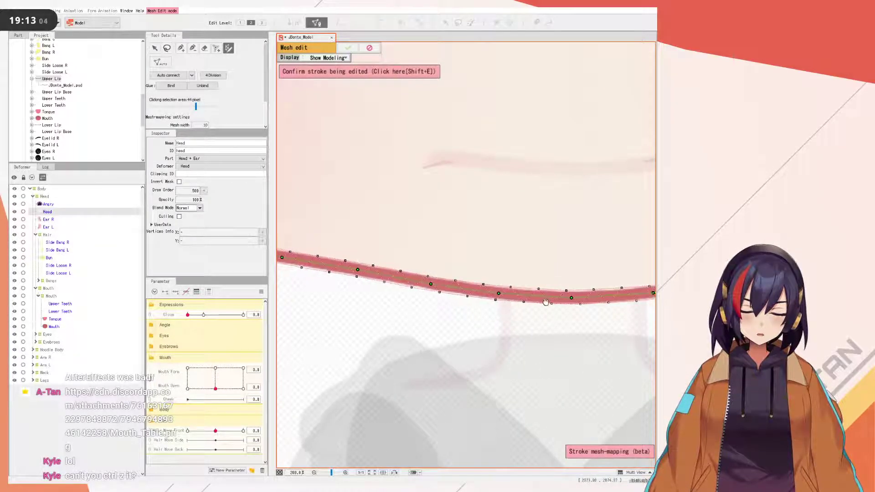
- Add and reposition stroke points between the chin and the lower right jaw to centre them on the outline
scroll(550, 301, right, 5)
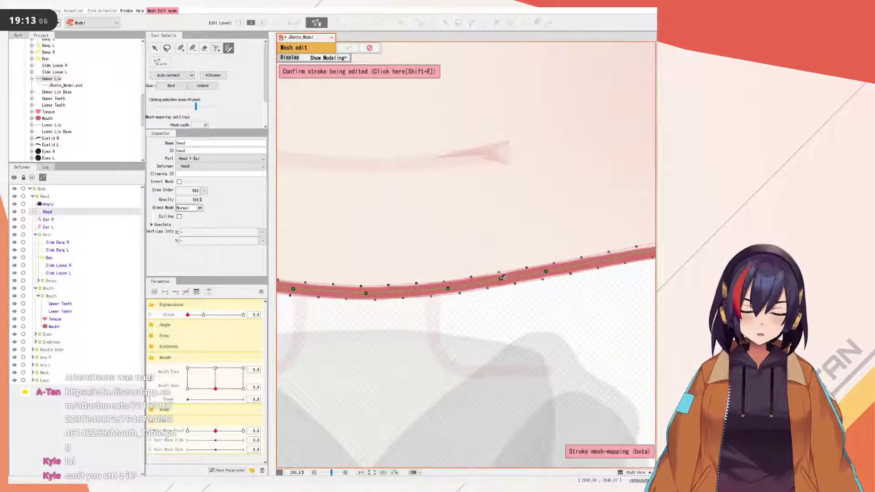
scroll(510, 272, right, 5)
drag(508, 254, 511, 258)
drag(420, 274, 417, 278)
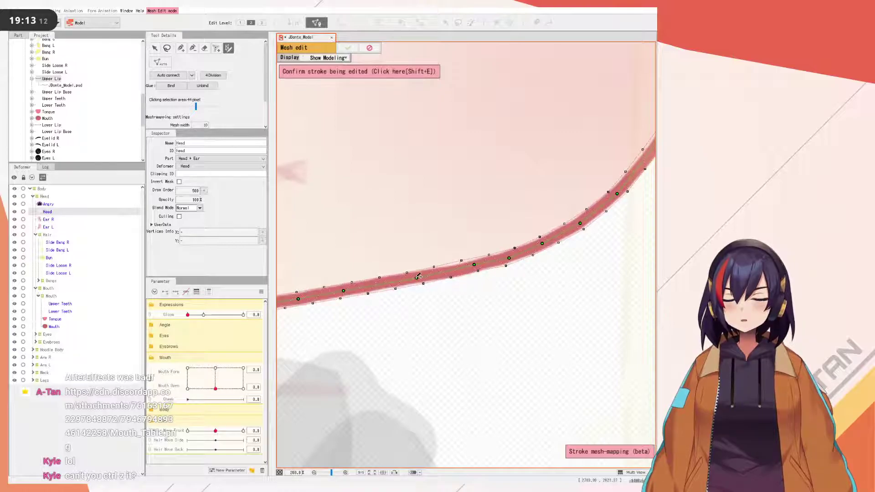
drag(475, 263, 470, 267)
- Insert a stroke point in the bend of the right jaw and centre it on the Head outline
drag(559, 253, 430, 297)
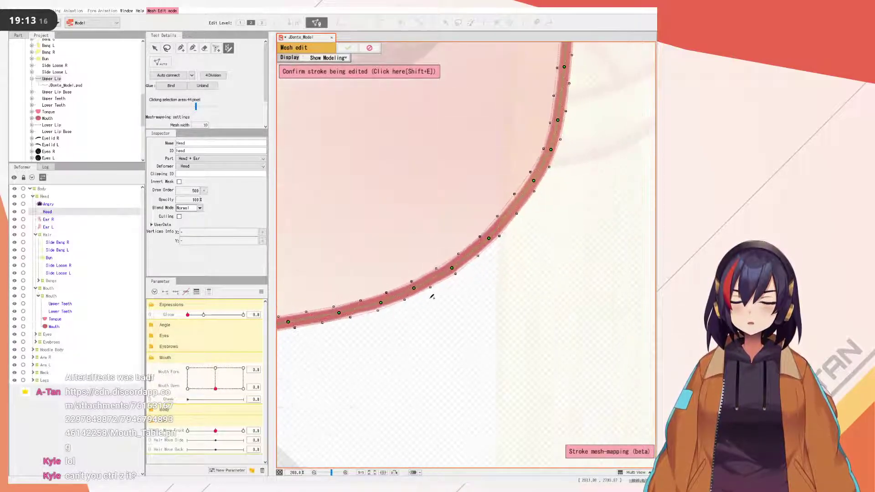
scroll(496, 242, down, 1)
scroll(531, 202, up, 1)
click(506, 211)
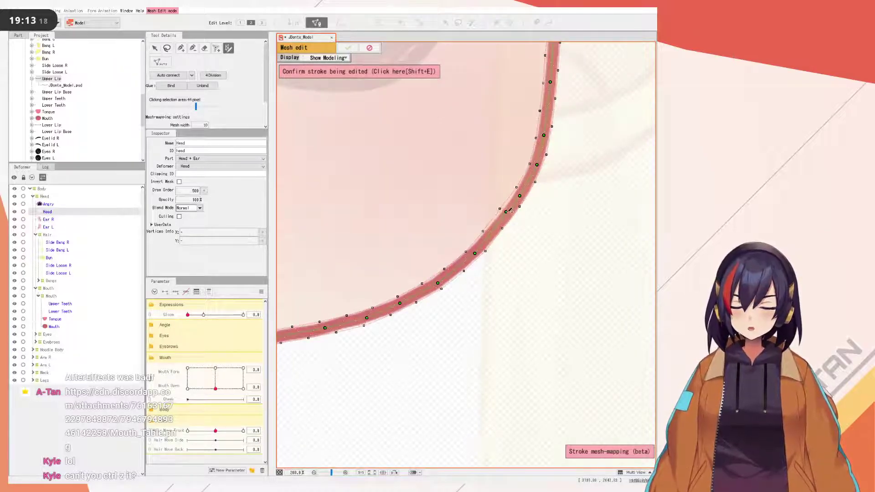
drag(506, 211, 508, 213)
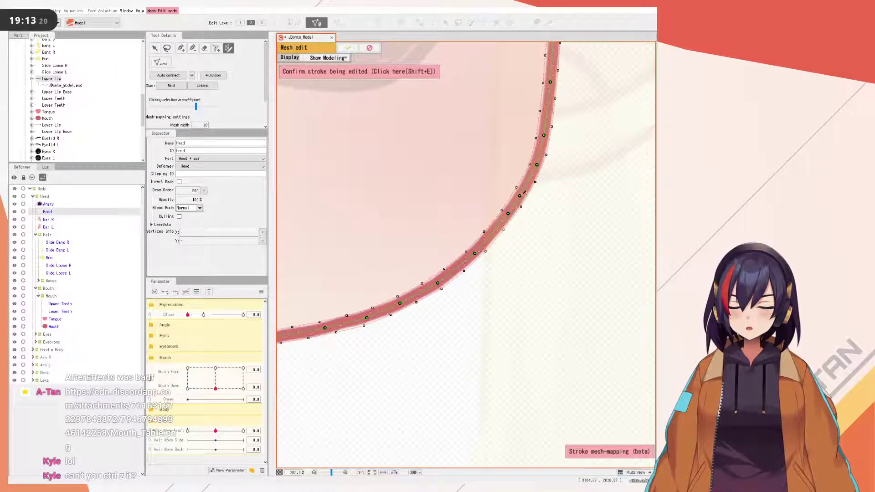
scroll(525, 190, down, 2)
drag(432, 237, 622, 258)
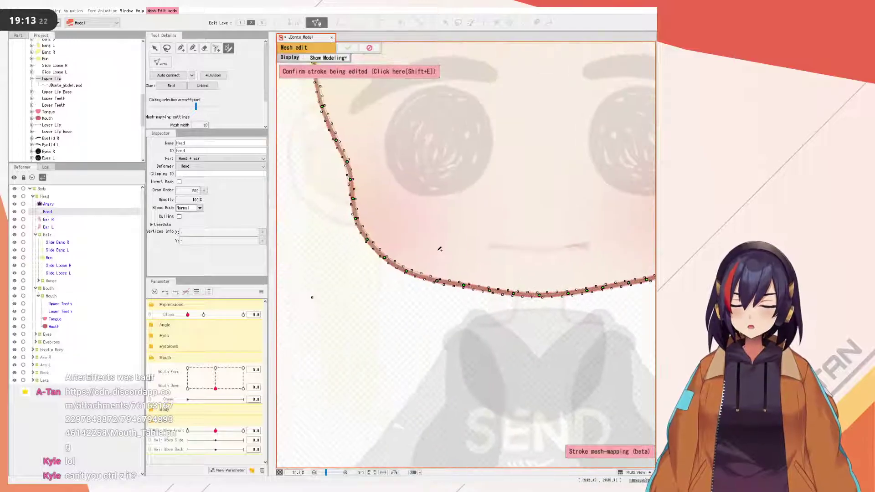
- Reposition and add stroke points along the curve of the left jaw to centre them on the Head outline
scroll(353, 233, up, 2)
drag(380, 220, 381, 227)
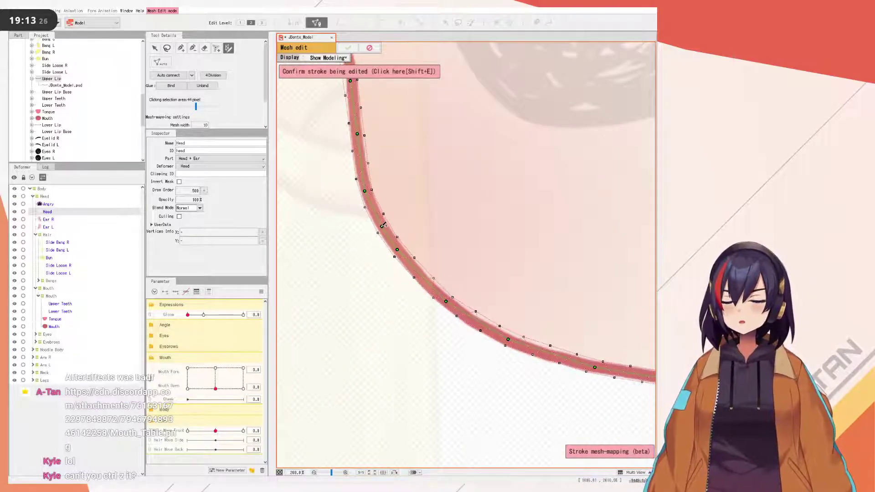
drag(397, 250, 404, 257)
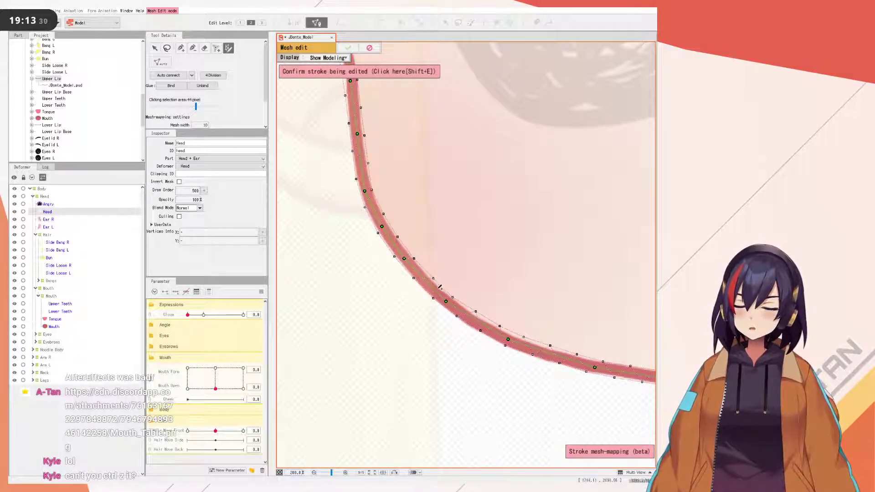
drag(447, 299, 443, 299)
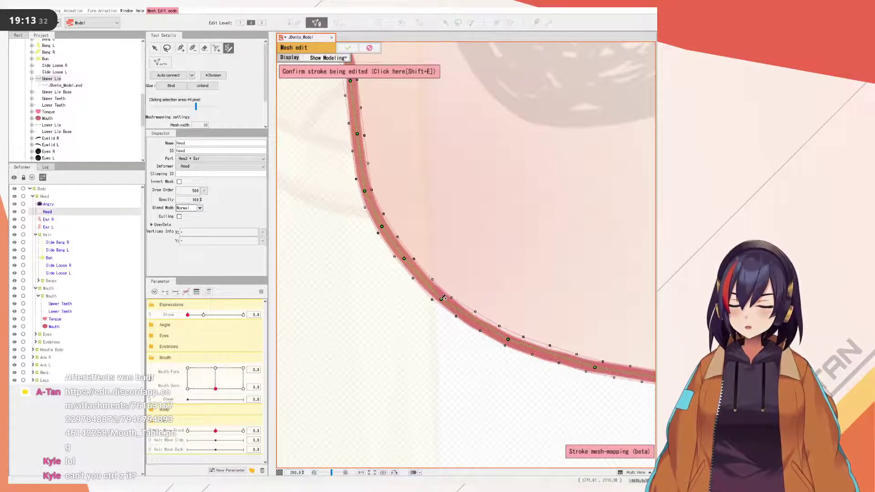
drag(507, 338, 509, 340)
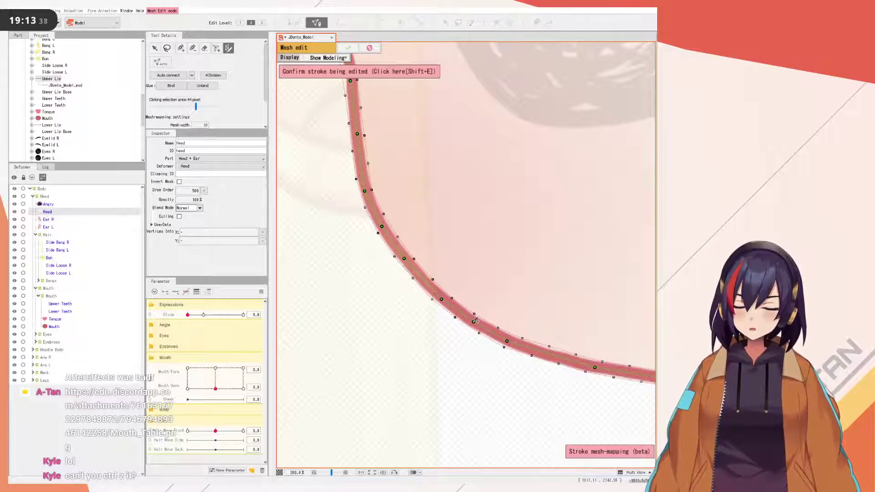
drag(548, 353, 550, 355)
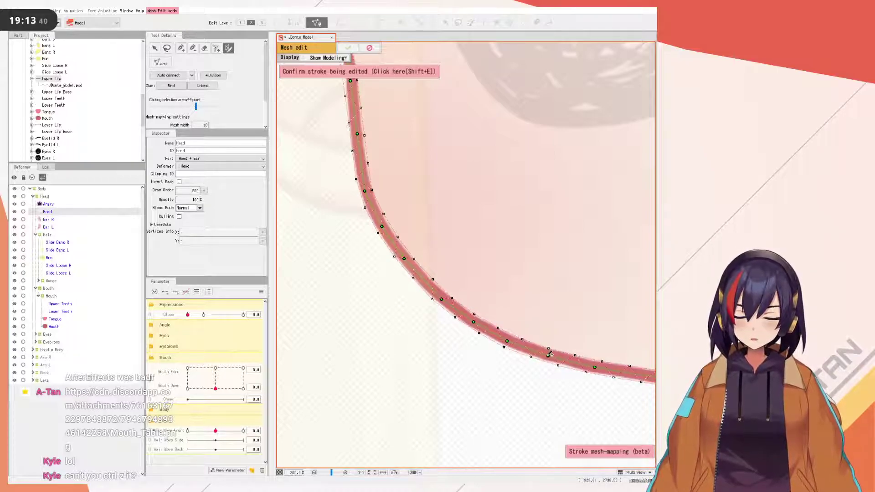
- Insert an extra stroke point between the left jaw and the chin to keep the mesh stroke on the outline
drag(640, 370, 550, 342)
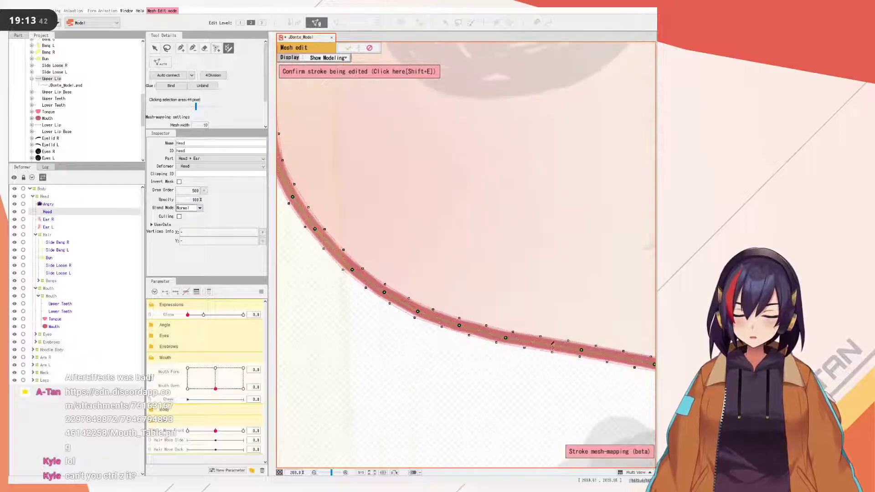
scroll(562, 346, down, 1)
scroll(574, 350, up, 1)
scroll(606, 355, up, 1)
drag(606, 354, 472, 300)
click(485, 302)
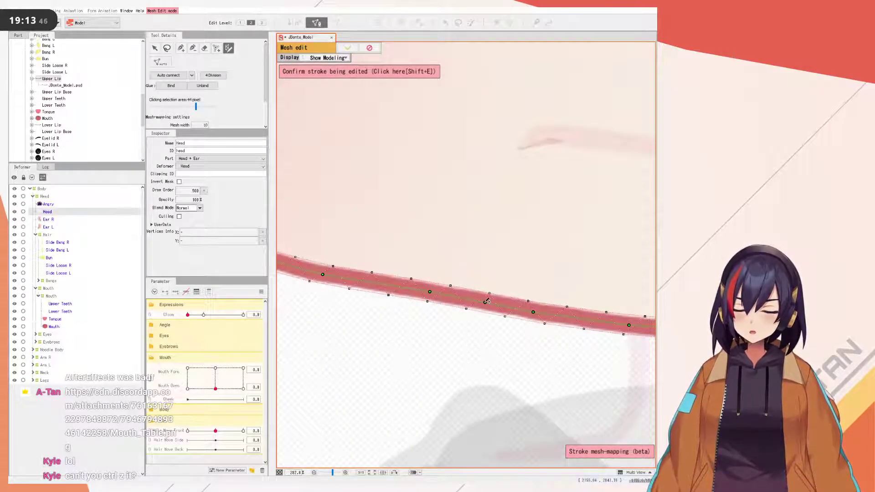
scroll(583, 317, down, 4)
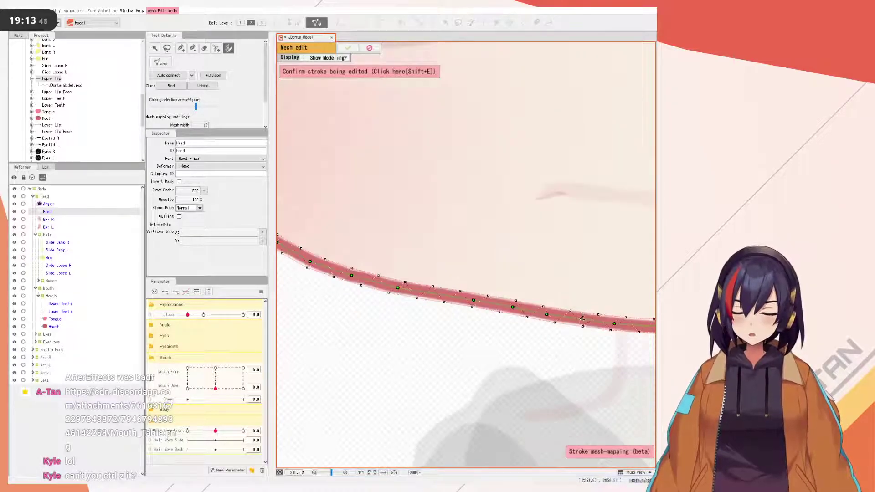
- Adjust stroke points up the left side of the head and insert one beside the ear to centre them on the outline
scroll(519, 301, up, 1)
scroll(603, 322, up, 2)
drag(398, 258, 503, 327)
scroll(503, 327, up, 8)
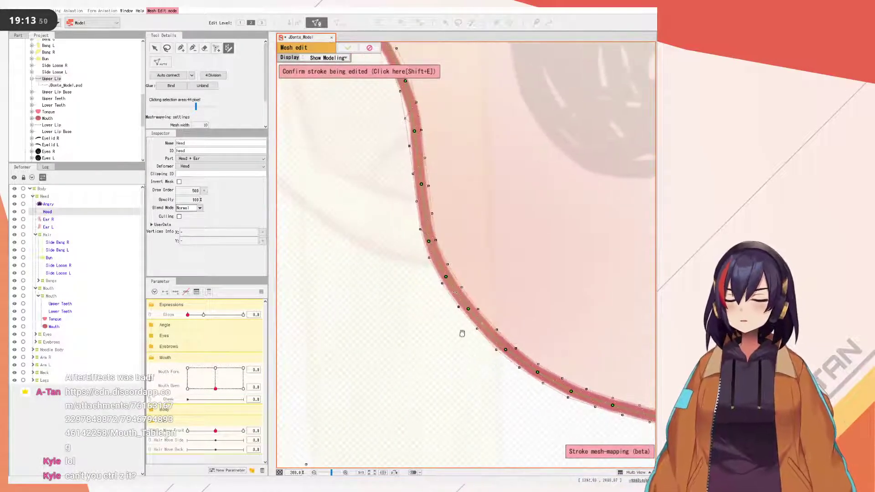
drag(442, 214, 435, 216)
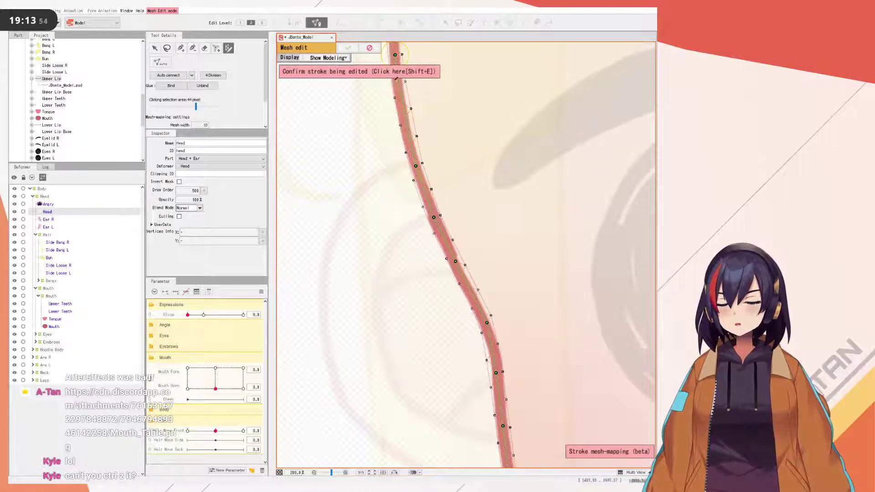
scroll(410, 137, up, 5)
drag(435, 234, 433, 236)
scroll(451, 251, down, 2)
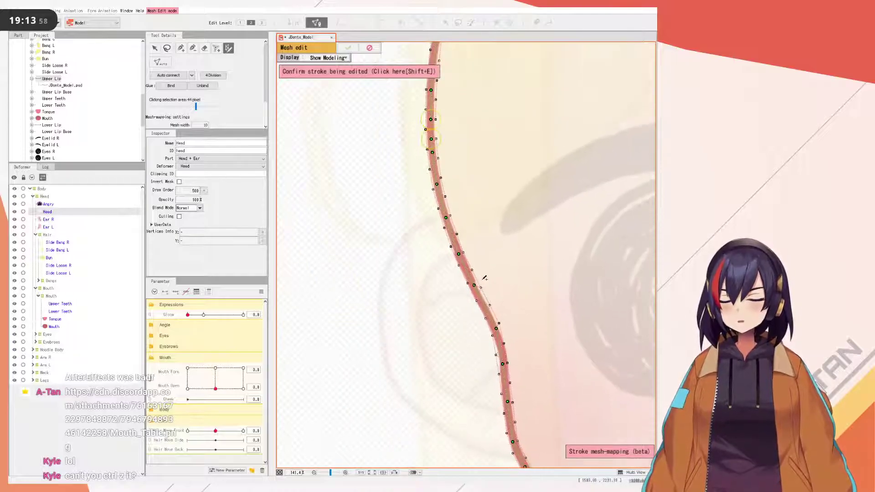
scroll(484, 302, up, 3)
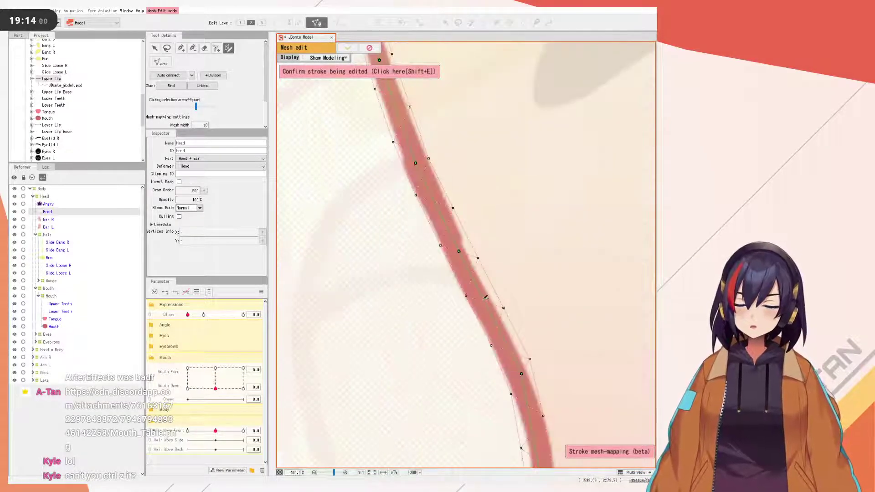
drag(484, 300, 483, 303)
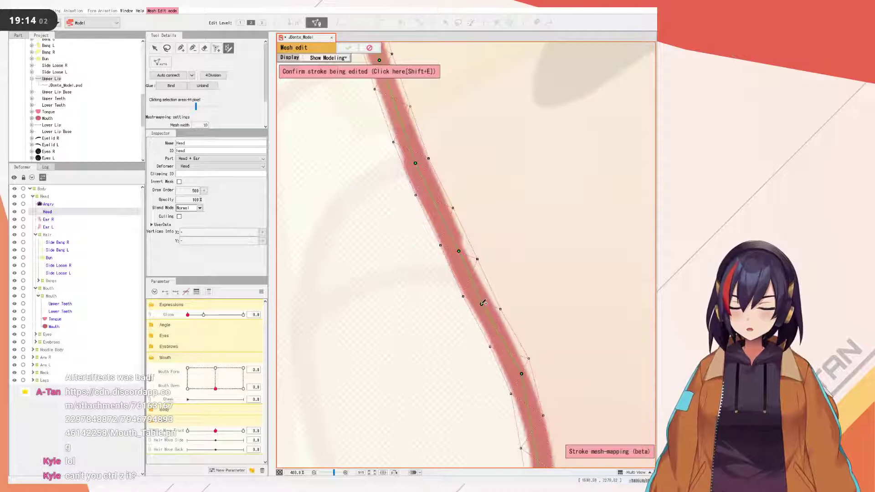
drag(459, 248, 455, 245)
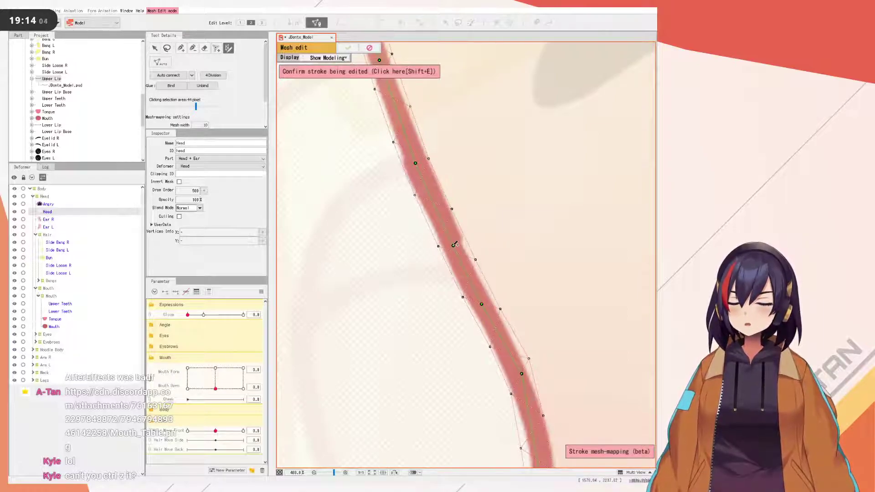
- Check the whole Head outline and confirm the stroke being edited
scroll(454, 245, down, 5)
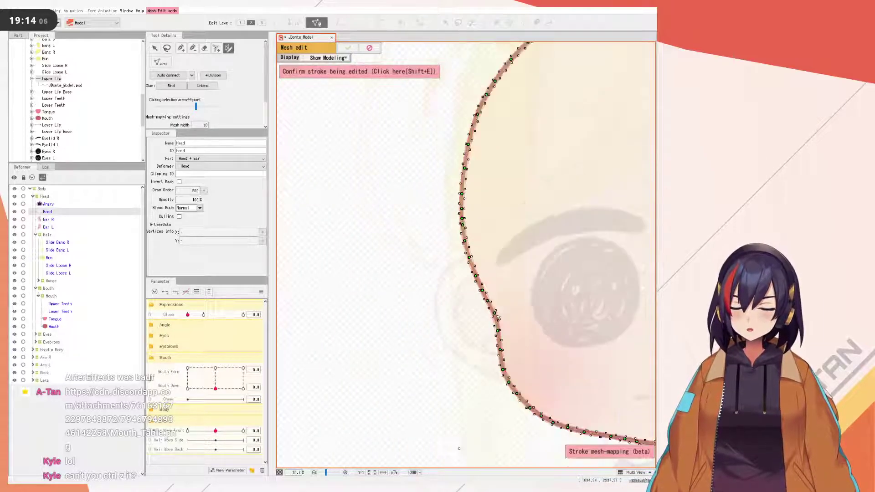
drag(510, 319, 448, 234)
scroll(451, 239, down, 3)
scroll(489, 239, up, 2)
mouse_move(526, 238)
mouse_down()
mouse_move(435, 235)
mouse_move(467, 261)
mouse_up()
scroll(435, 235, down, 1)
click(313, 75)
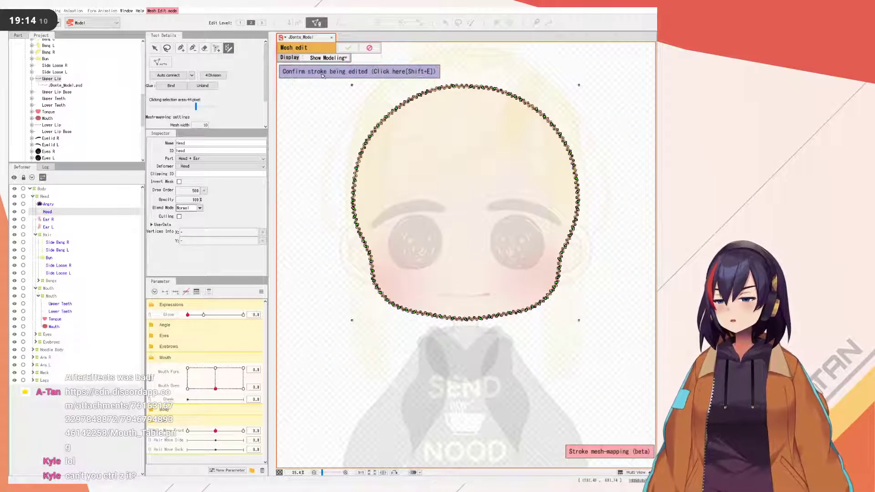
- Replace the outer vertex at the stroke's seam on the head's left side and connect both mesh edges across the gap
scroll(346, 159, up, 5)
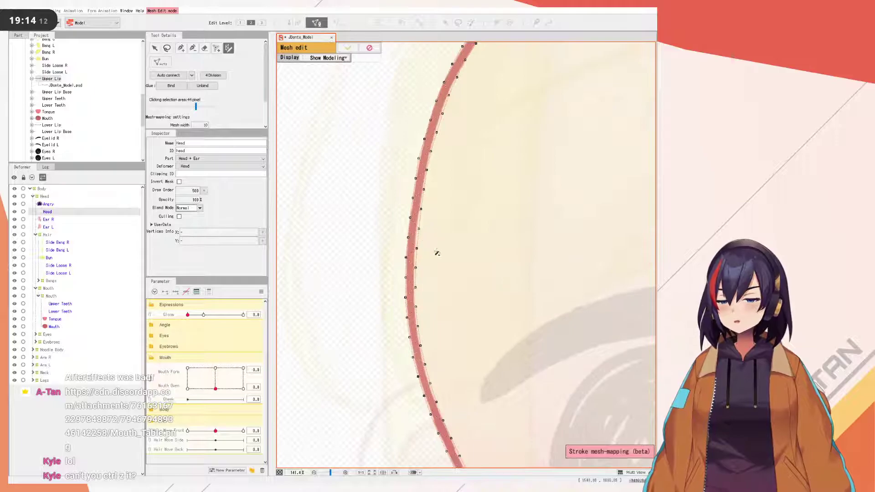
scroll(423, 310, up, 1)
click(194, 48)
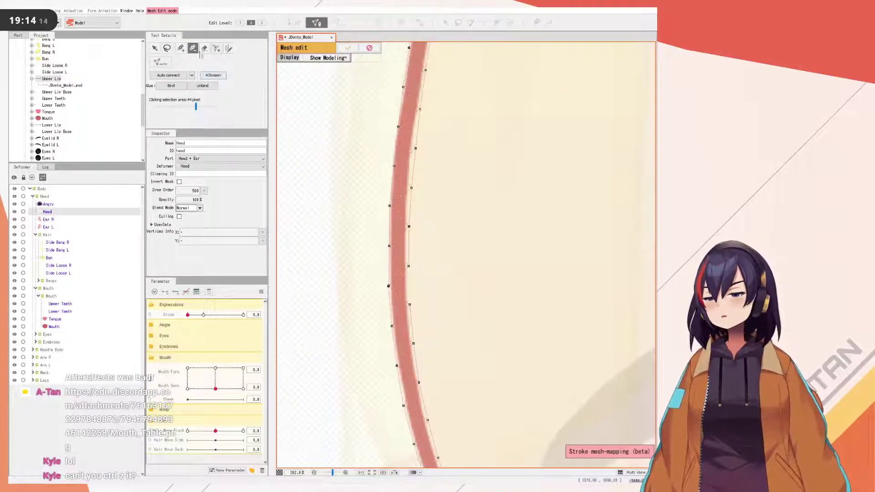
click(390, 286)
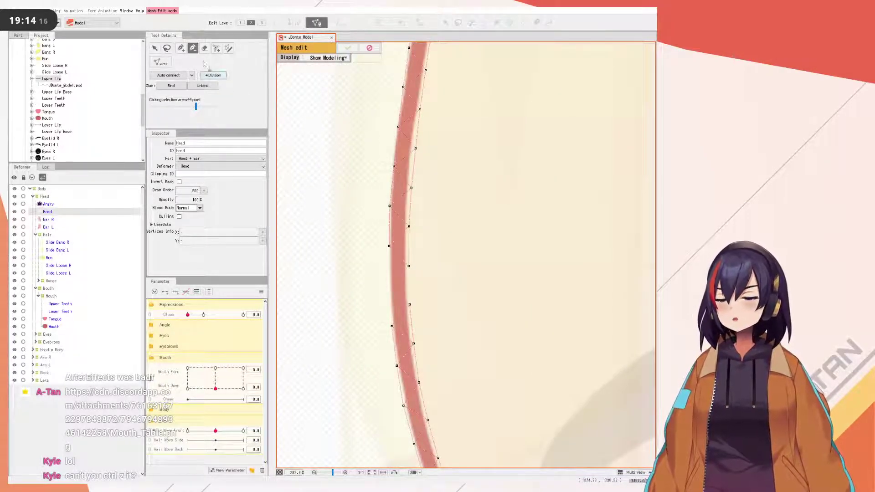
click(182, 48)
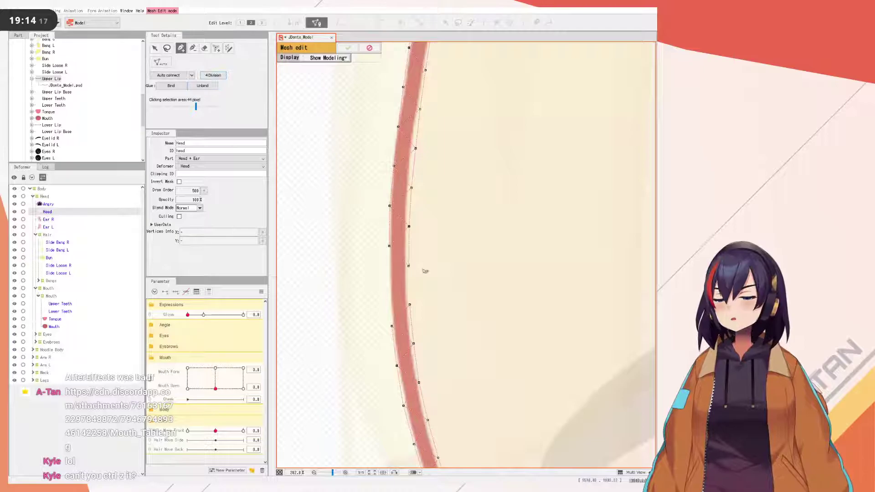
click(387, 285)
click(391, 326)
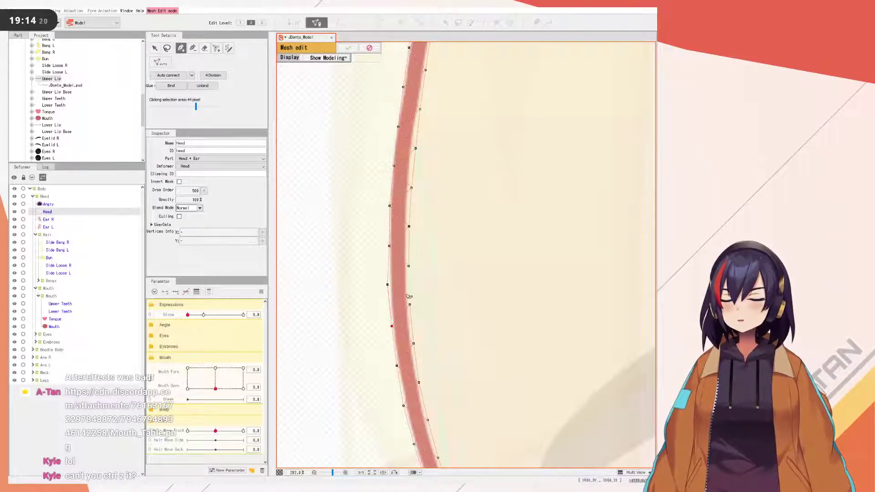
click(409, 305)
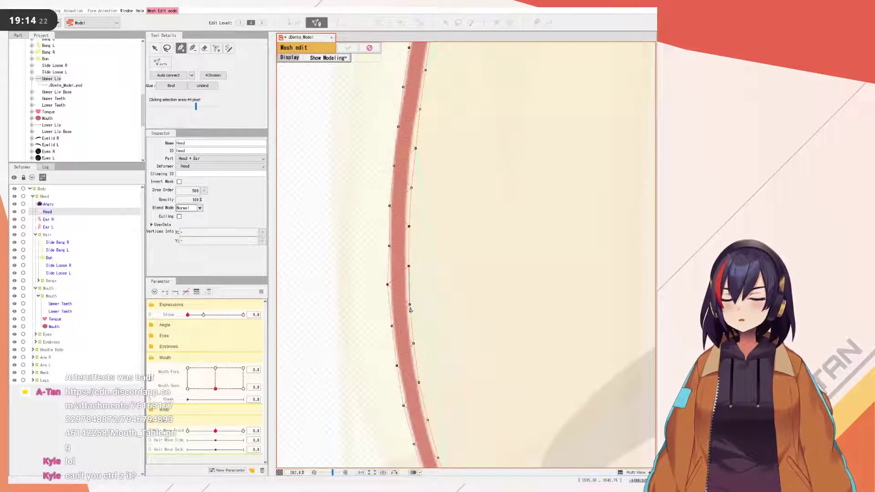
- Delete the four stray corner vertices outside the head-shaped mesh and apply the mesh edit
scroll(391, 287, down, 10)
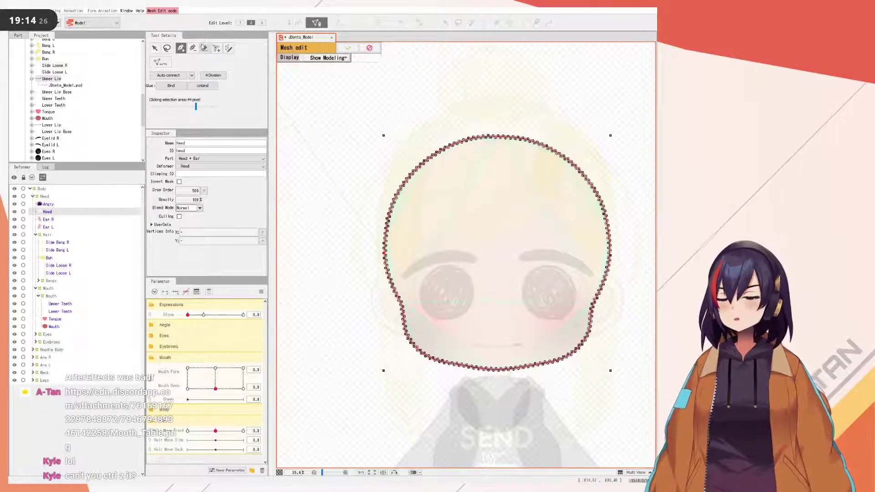
click(192, 48)
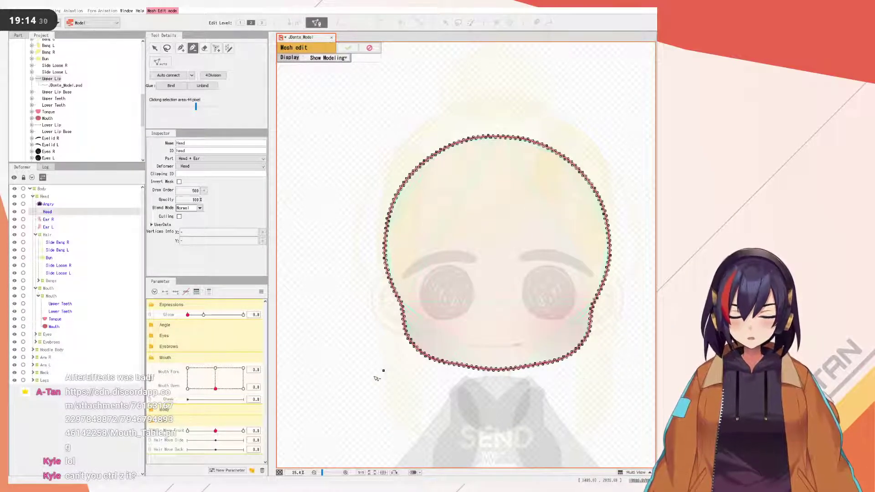
scroll(388, 373, down, 3)
scroll(416, 198, up, 2)
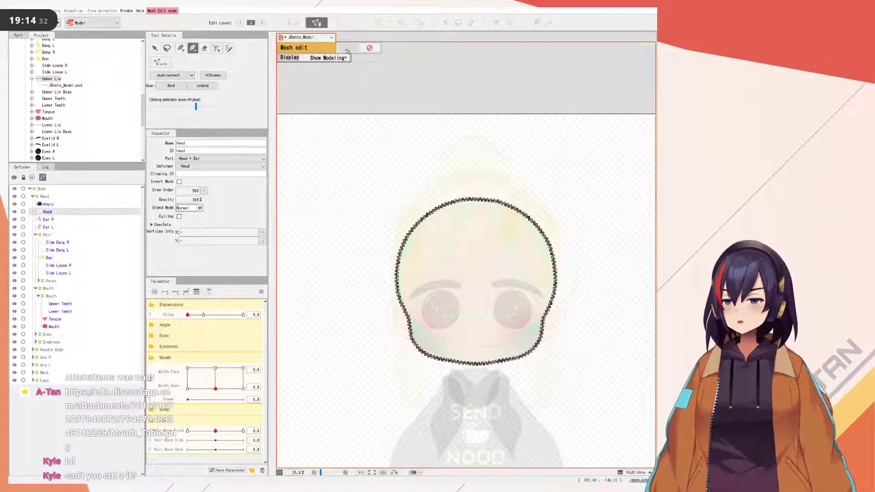
click(349, 49)
- Start a deform path on Head with four points from the left cheek around the jaw to the centre of the chin
scroll(474, 247, up, 2)
scroll(487, 294, down, 3)
scroll(495, 321, up, 2)
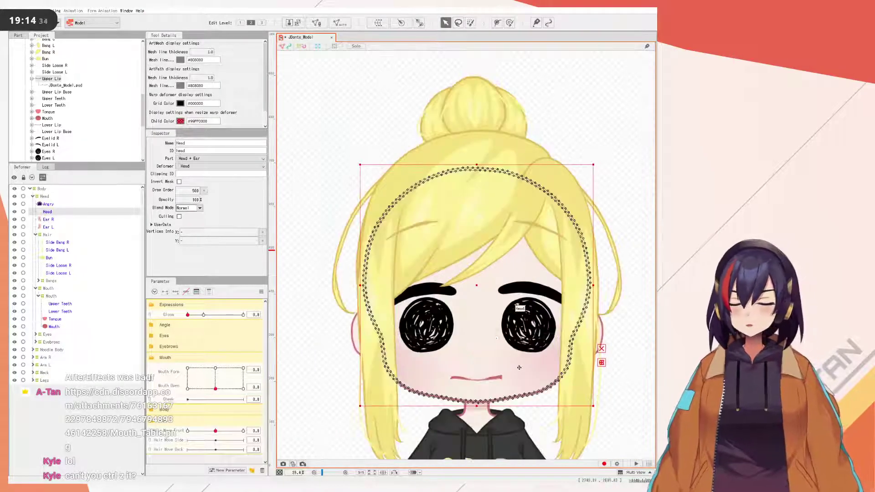
drag(519, 369, 508, 275)
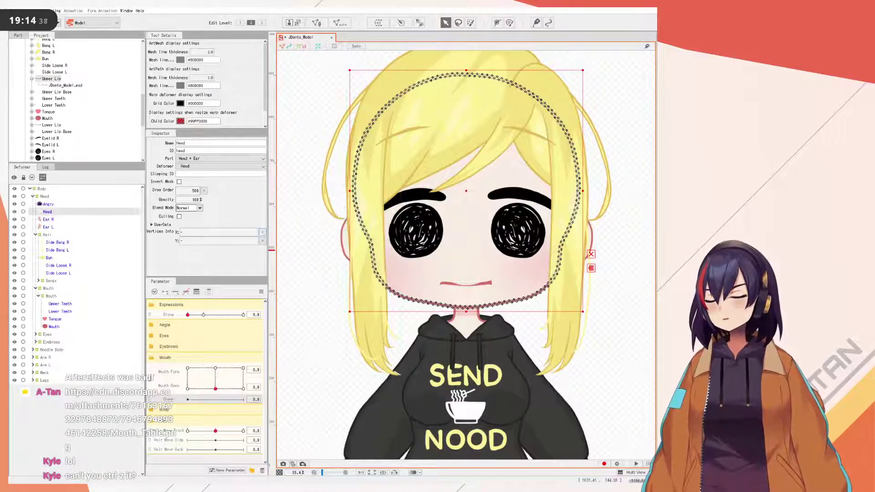
click(497, 22)
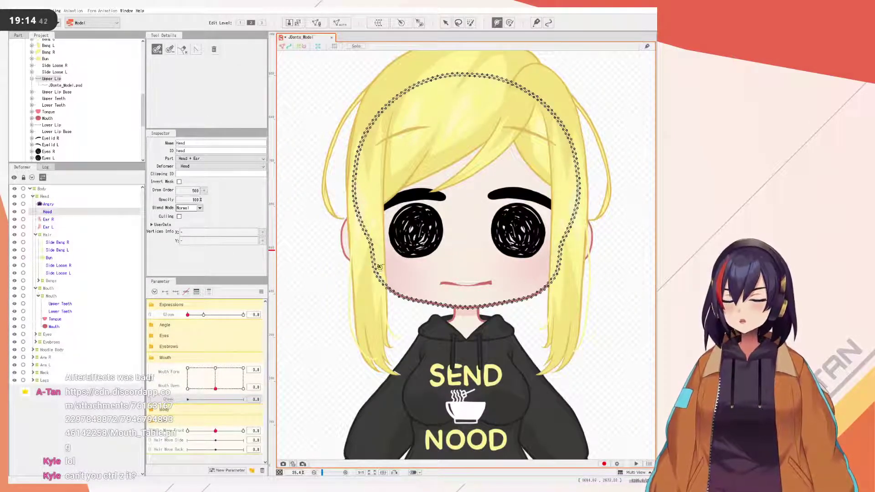
click(371, 242)
click(374, 270)
click(398, 295)
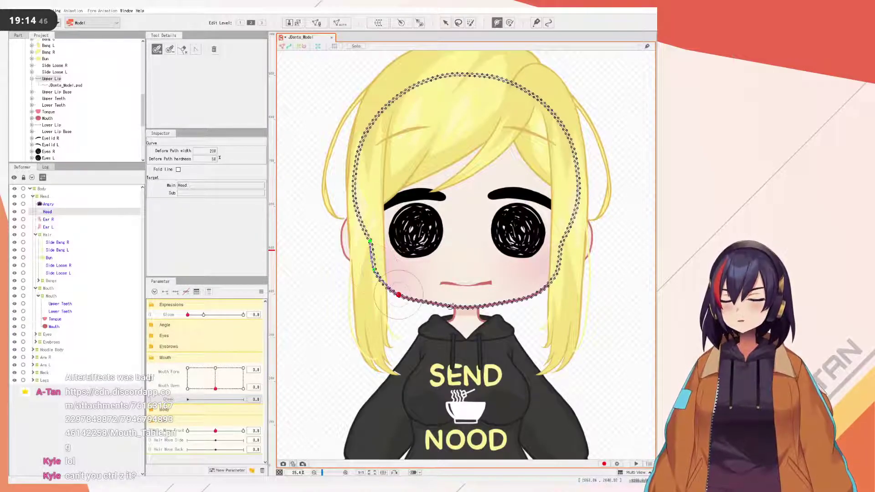
click(467, 308)
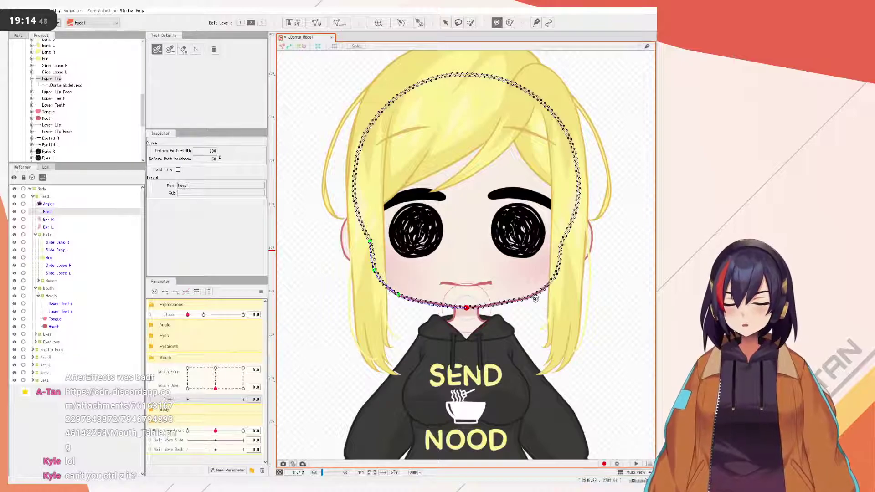
- Continue the Head deform path from the chin around the right jaw to the temple, and close it through the left temple to the left cheek
click(532, 297)
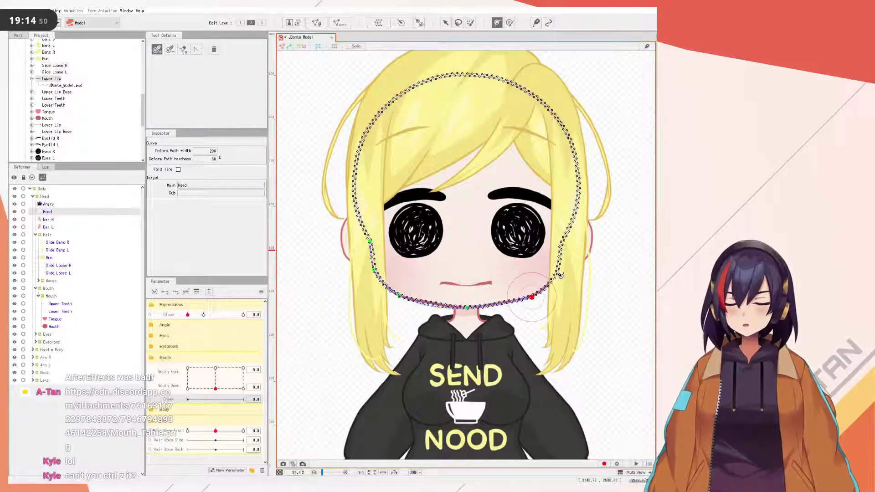
click(558, 271)
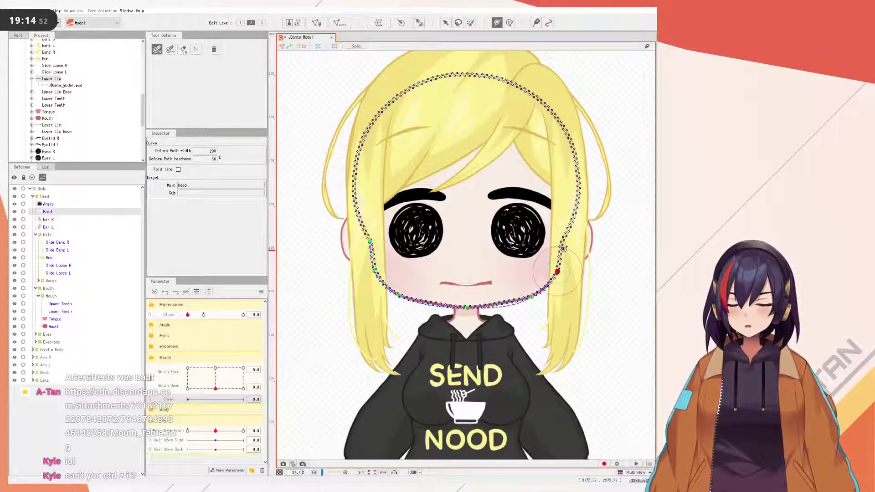
click(561, 247)
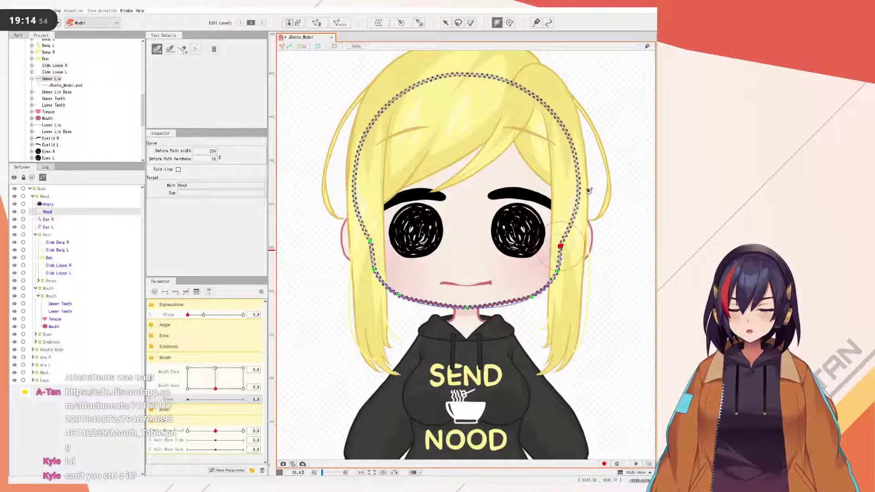
click(578, 205)
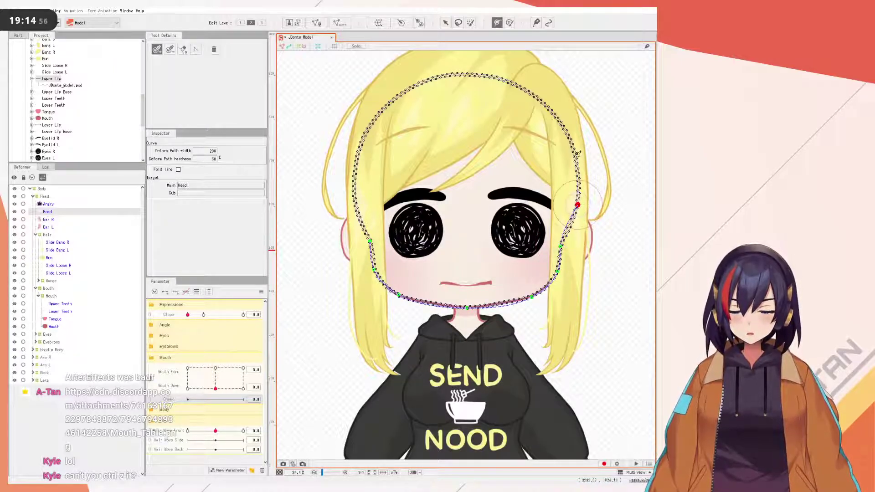
click(355, 199)
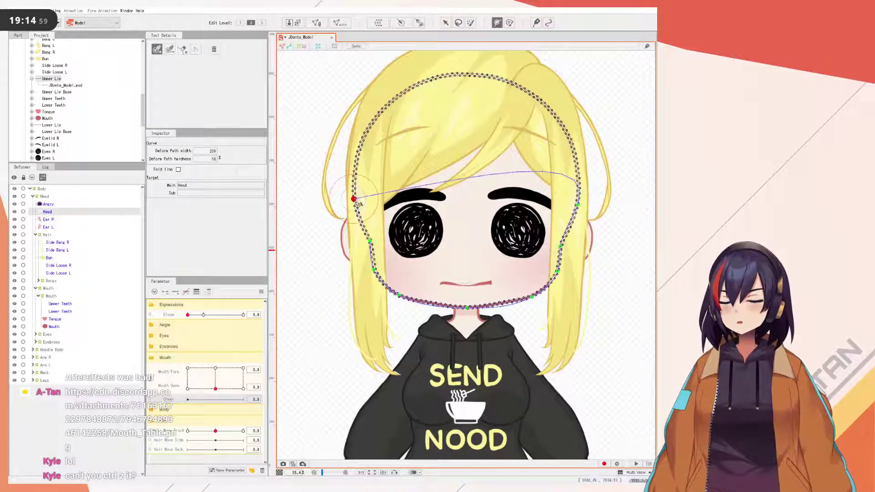
click(371, 241)
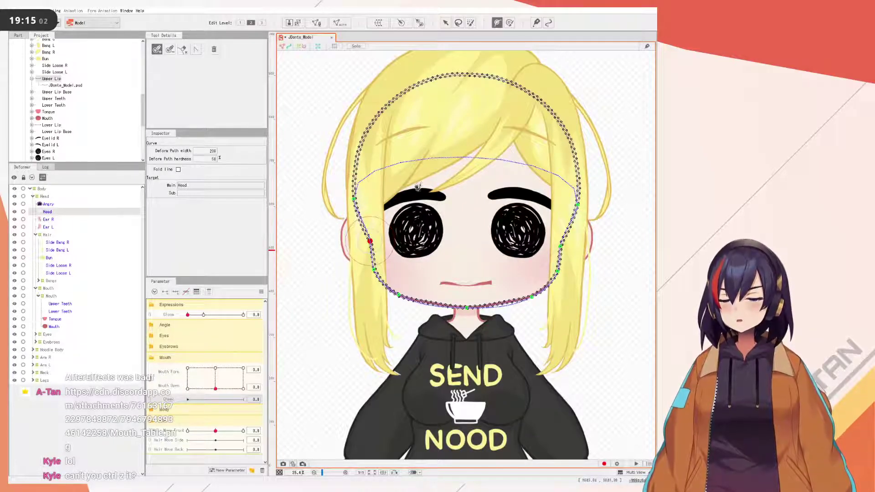
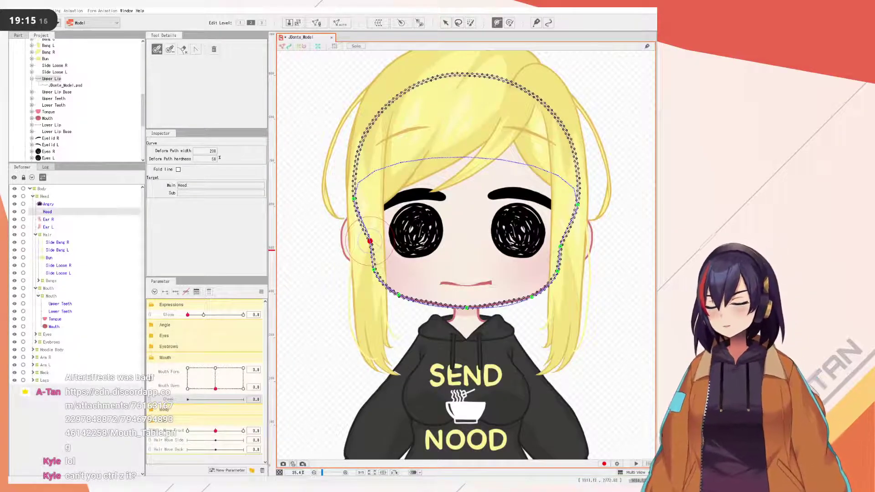
- Add two keys for Head on the Mouth group's Cheek parameter and set the parameter to 1.0
click(446, 22)
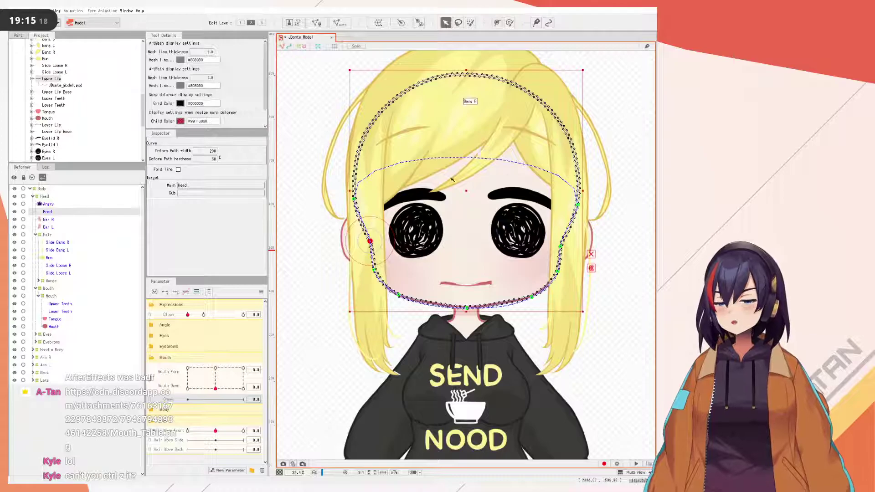
drag(370, 241, 412, 238)
key(ctrl+z)
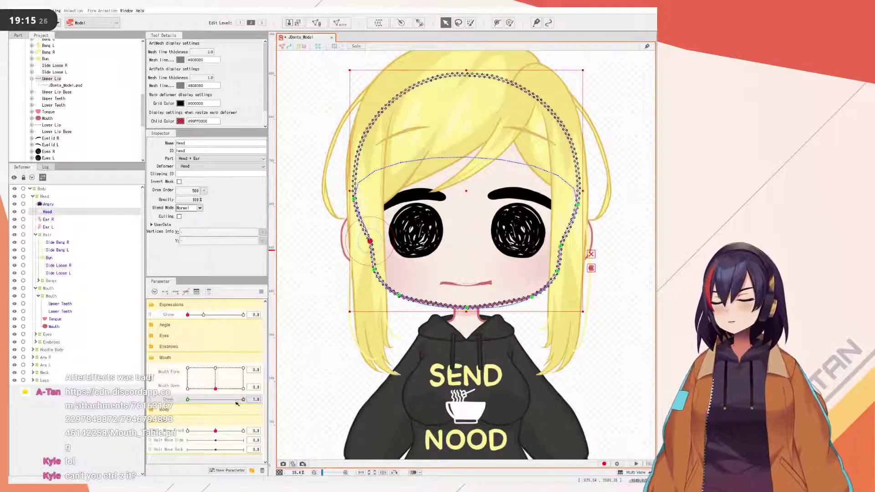
- Move the two deform path points on the head's lower left jaw together outward and down
scroll(435, 286, up, 2)
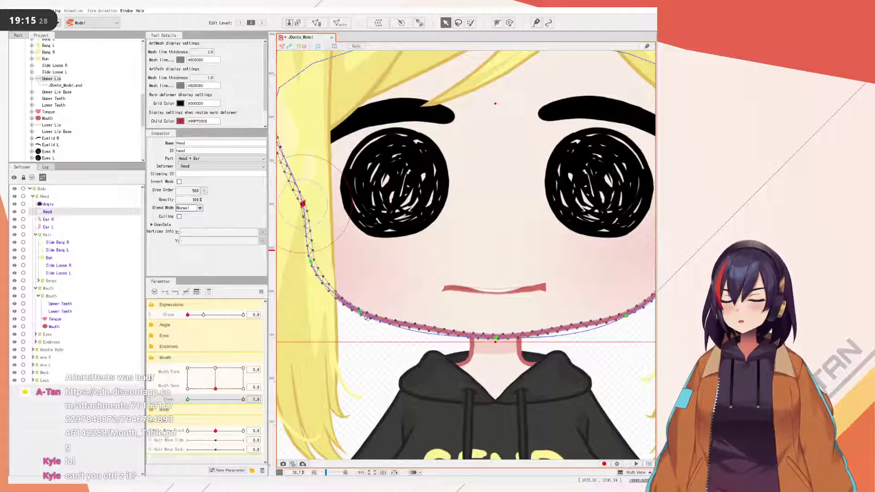
scroll(405, 323, down, 3)
click(400, 319)
shift+click(382, 302)
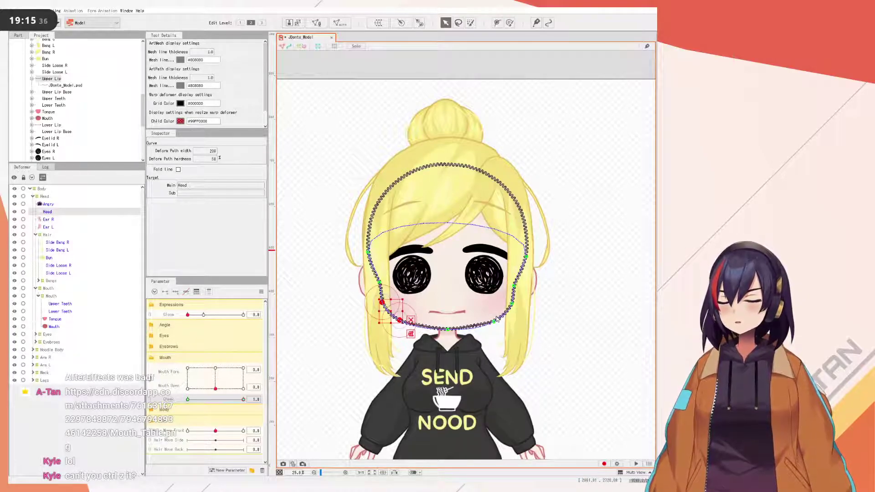
scroll(490, 246, up, 2)
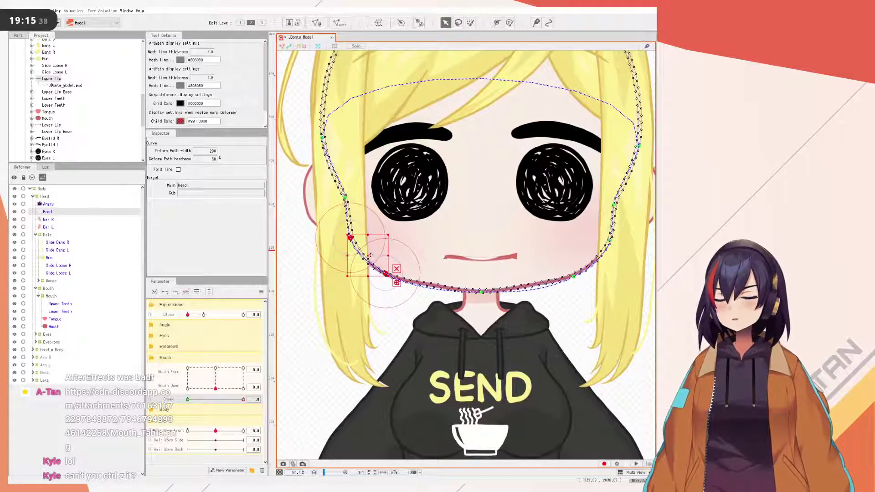
drag(371, 255, 360, 265)
- Move the two deform path points on the lower right jaw outward and down to match the left side, and deselect Head
click(574, 277)
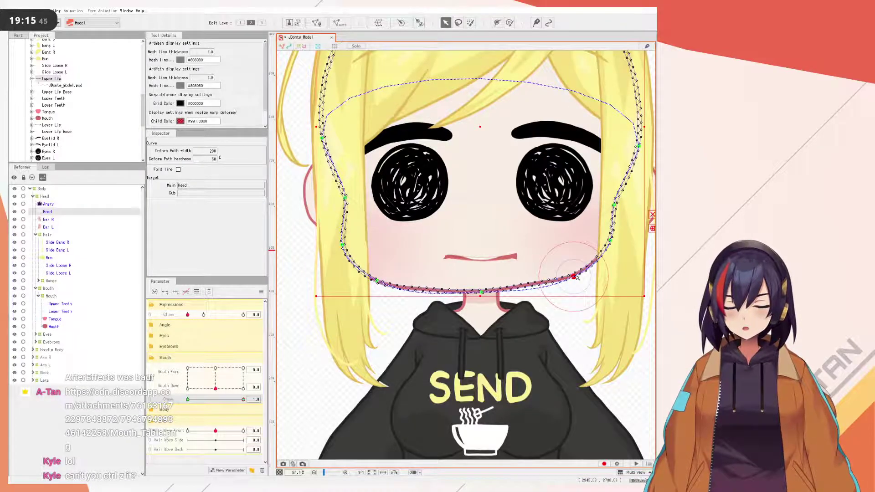
shift+click(610, 241)
drag(592, 259, 596, 268)
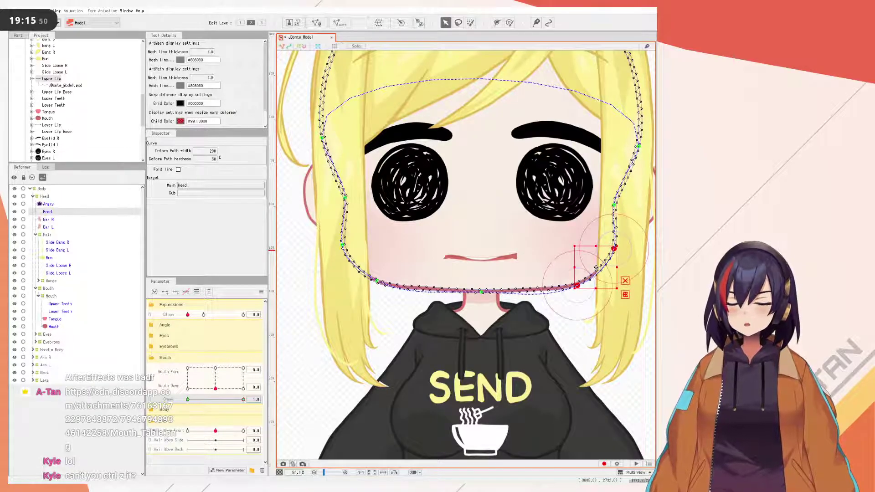
scroll(549, 278, down, 3)
click(624, 293)
click(623, 293)
scroll(548, 291, up, 1)
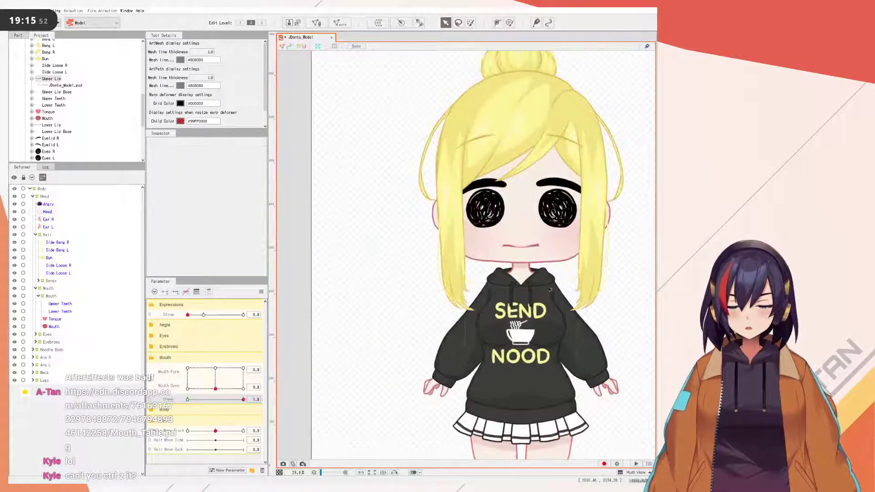
scroll(566, 284, up, 1)
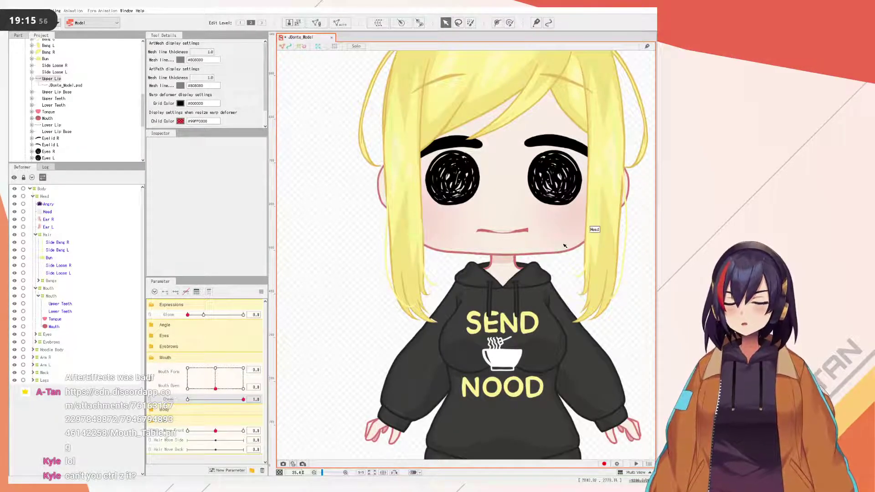
- Reselect Head and refine the jaw curve by lowering the deform path's chin point slightly
click(589, 244)
click(597, 227)
click(573, 251)
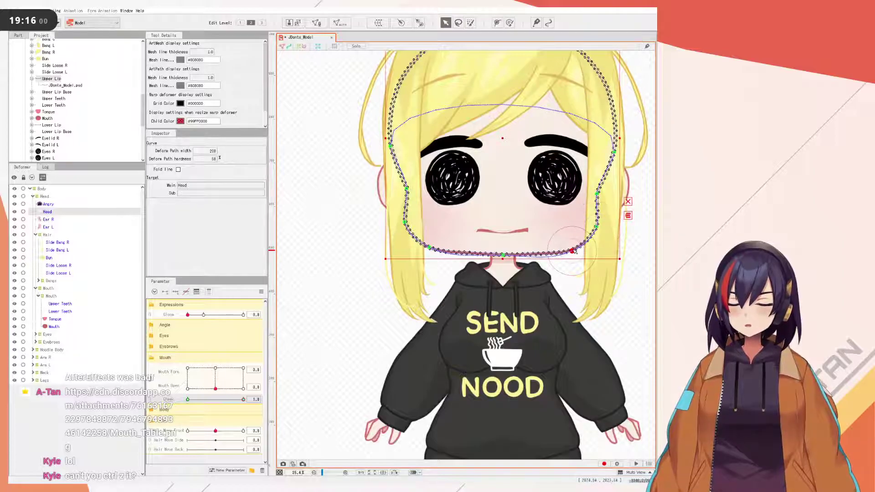
drag(504, 256, 501, 259)
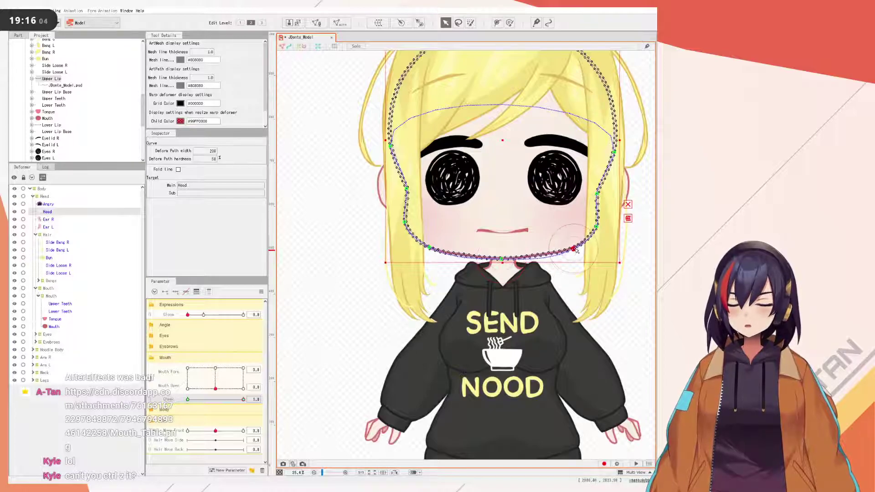
- Preview the jaw deformation by sweeping the Cheek parameter between 0 and 1.0, and return it to 0
scroll(565, 302, down, 2)
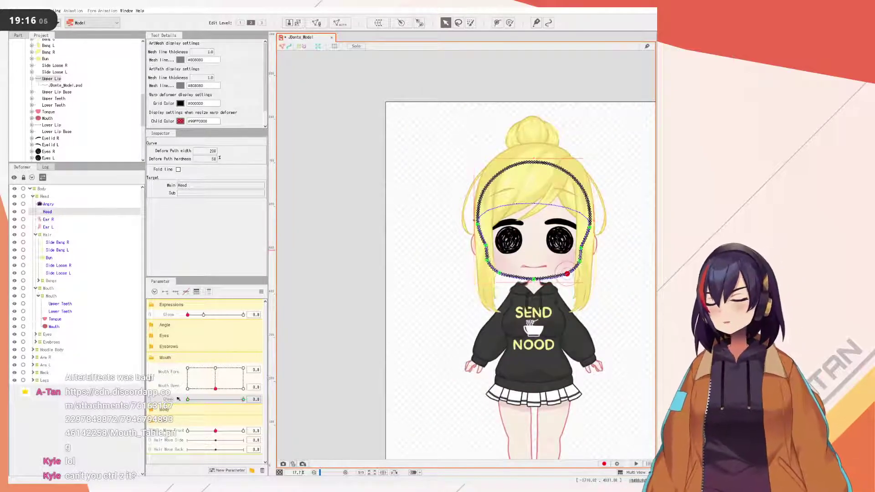
drag(343, 369, 159, 347)
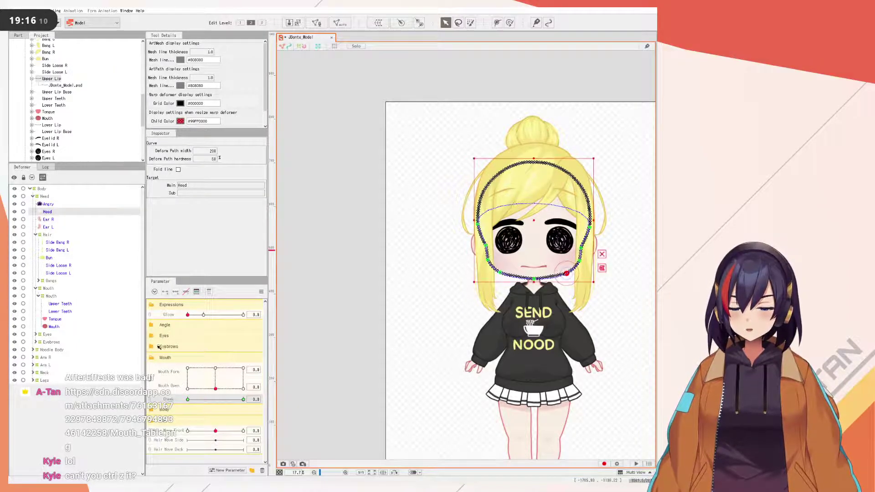
key(ctrl+y)
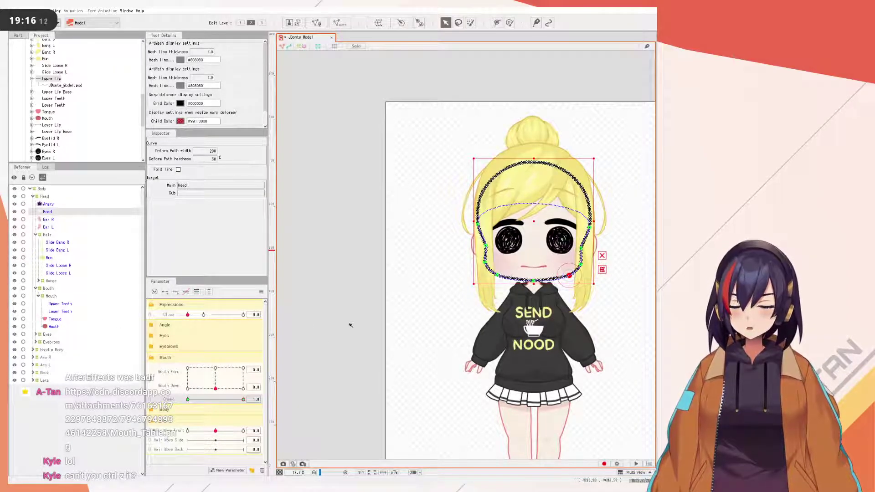
scroll(588, 287, up, 3)
click(577, 239)
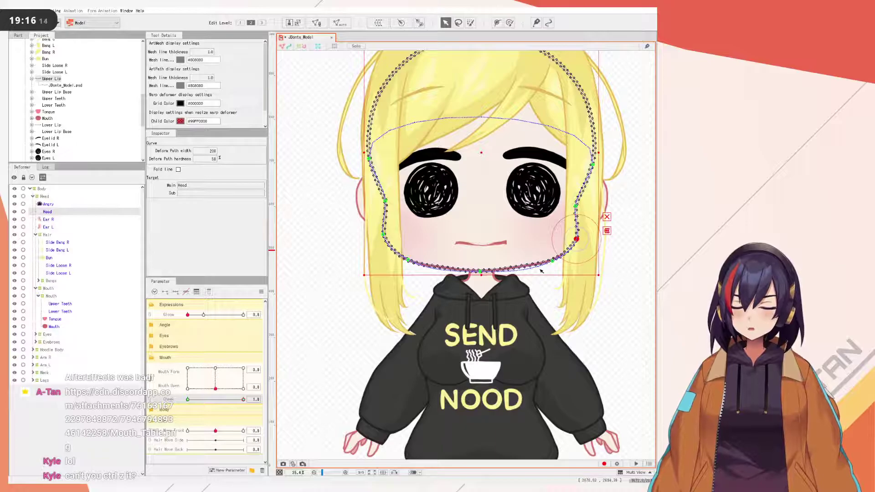
drag(227, 401, 294, 401)
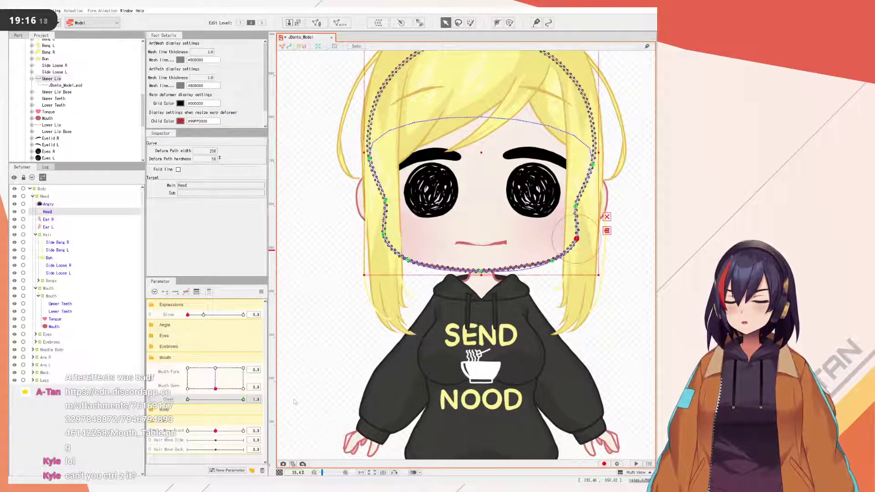
click(409, 260)
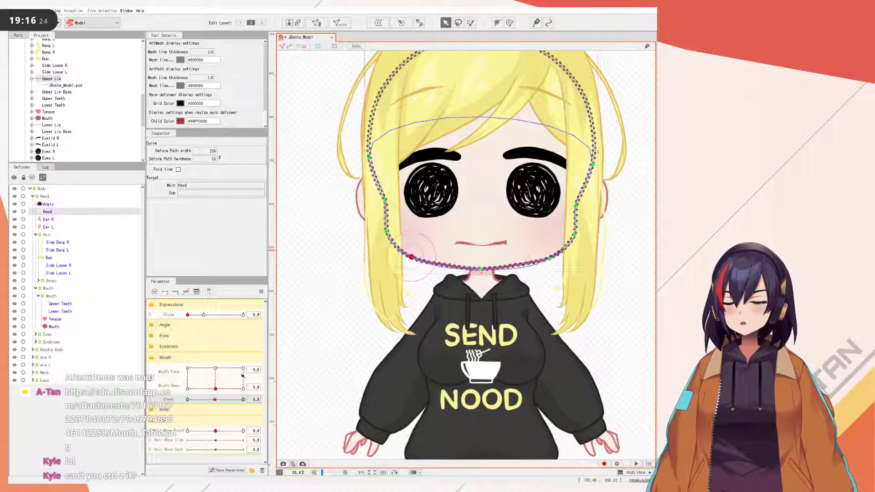
drag(251, 346, 181, 302)
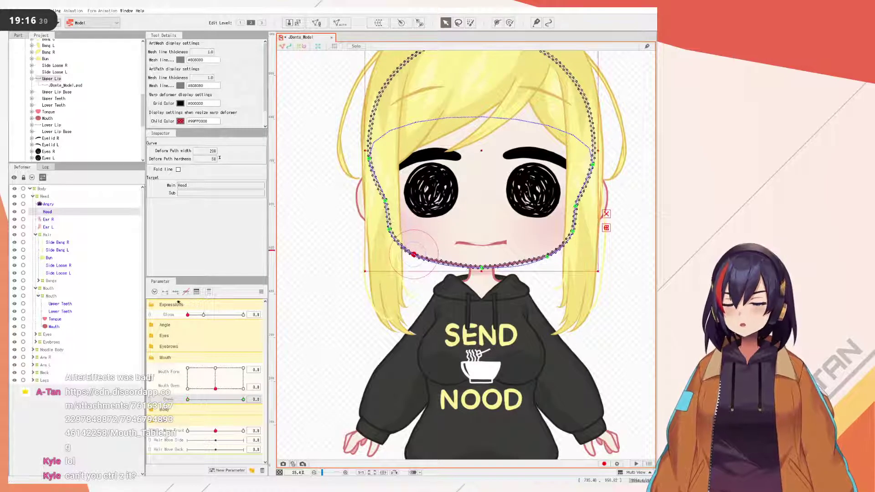
scroll(640, 181, down, 3)
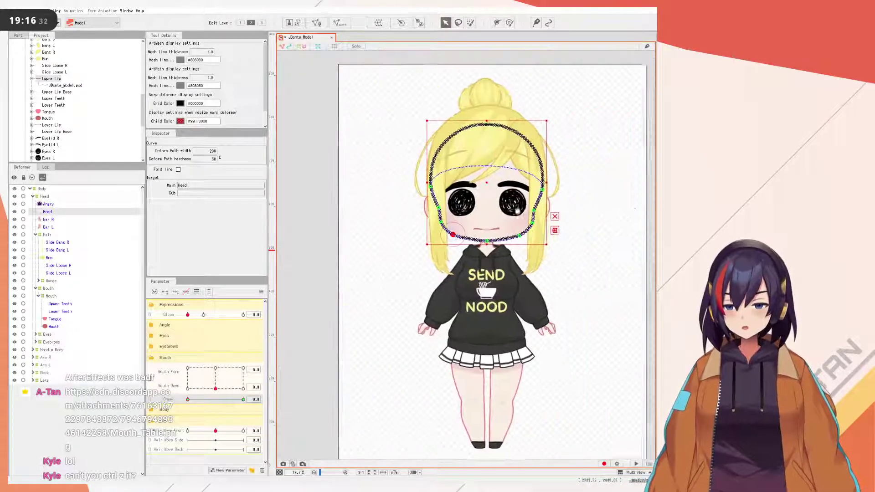
- Deselect Head and save the model
click(611, 234)
key(ctrl+z)
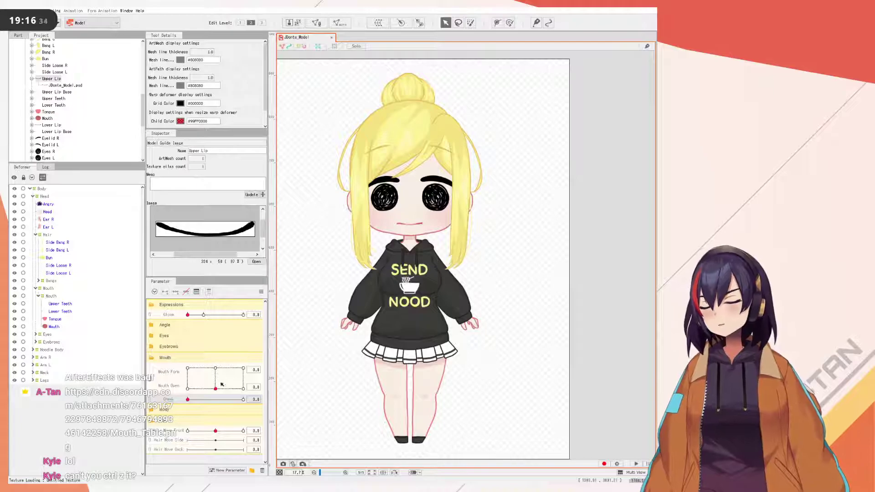
click(261, 292)
click(269, 293)
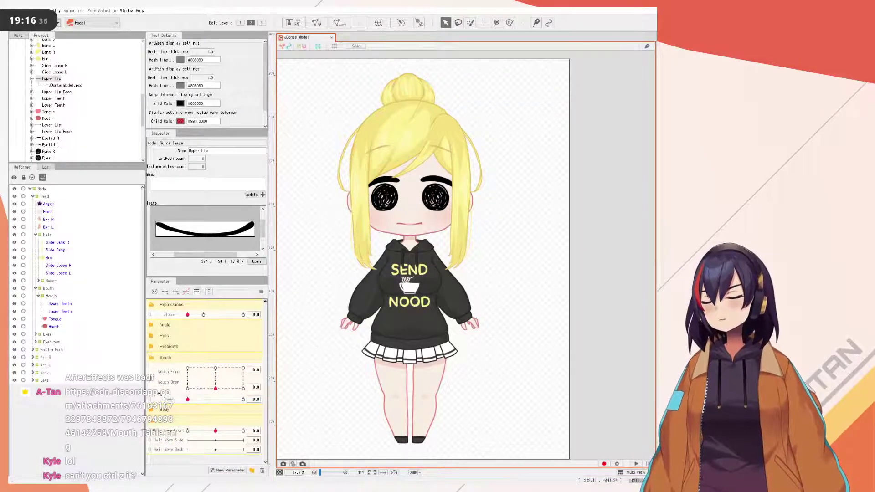
- Collapse the Mouth parameter group and expand the Eyebrows group to show its parameters
click(165, 358)
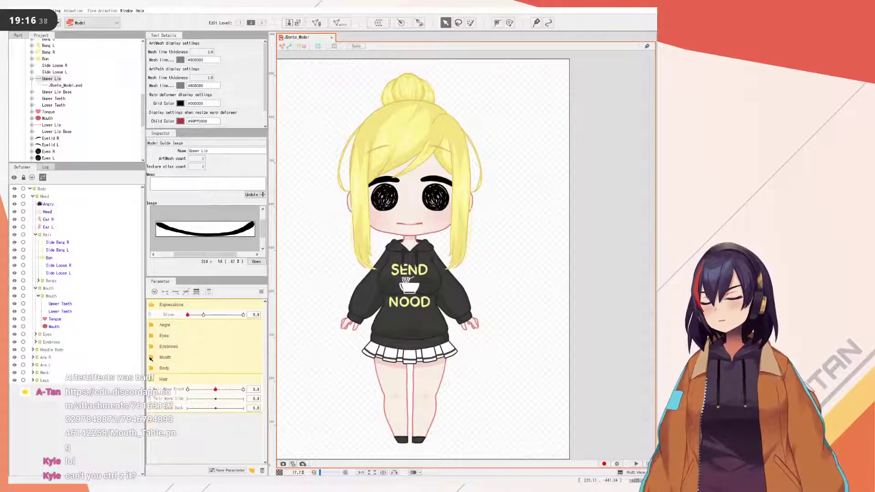
click(152, 346)
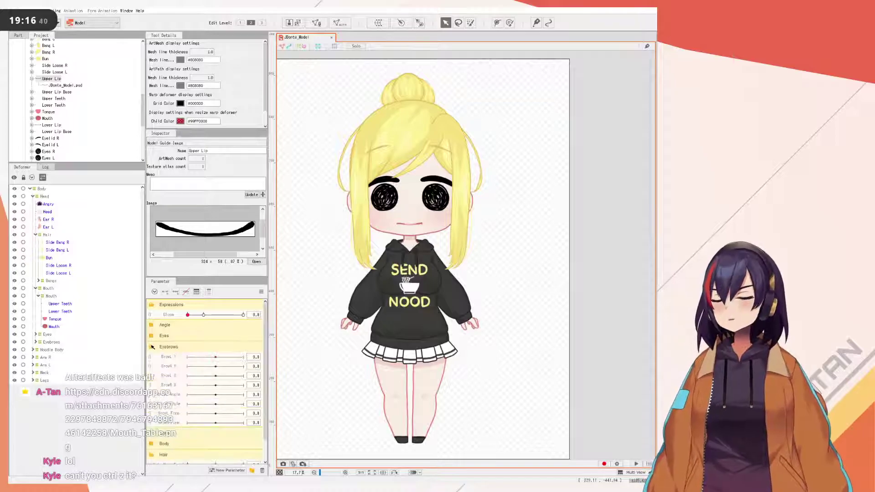
scroll(449, 185, up, 2)
drag(364, 207, 493, 307)
scroll(478, 242, up, 1)
scroll(494, 308, up, 1)
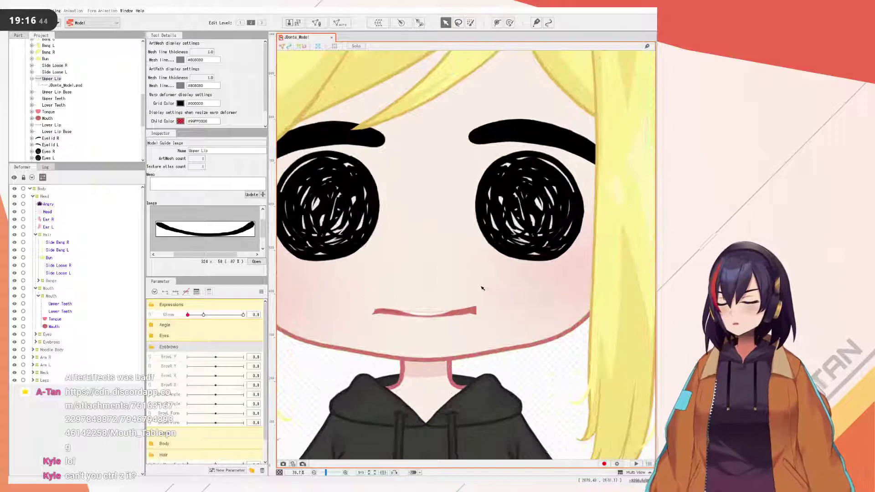
scroll(483, 301, down, 1)
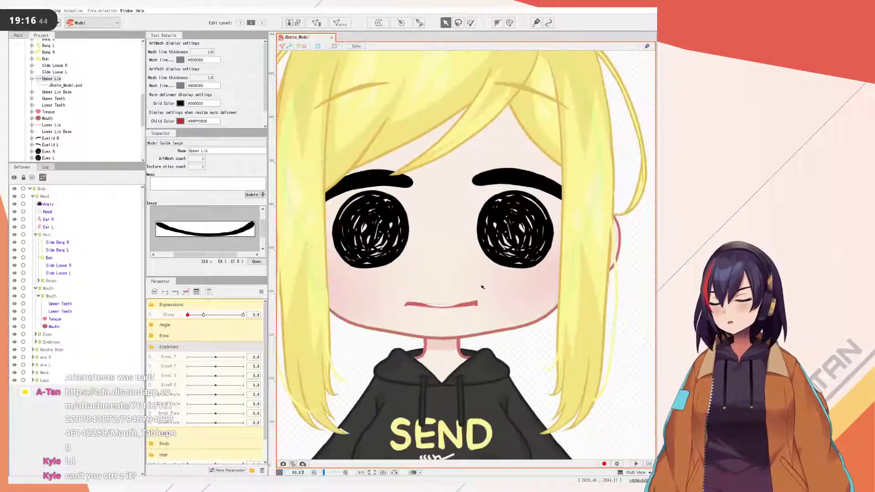
- Check the right and left eyelids, the right eye and both brows by selecting them, expanding the Eyebrows deformer
click(388, 183)
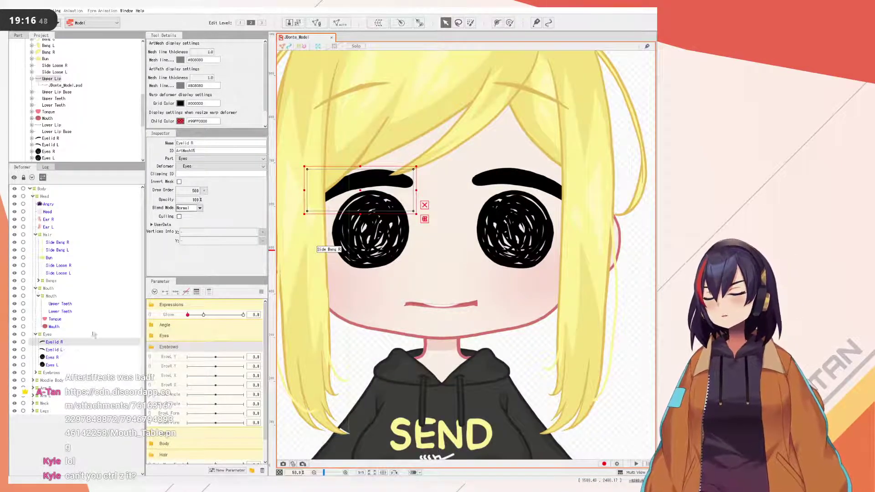
ctrl+click(67, 351)
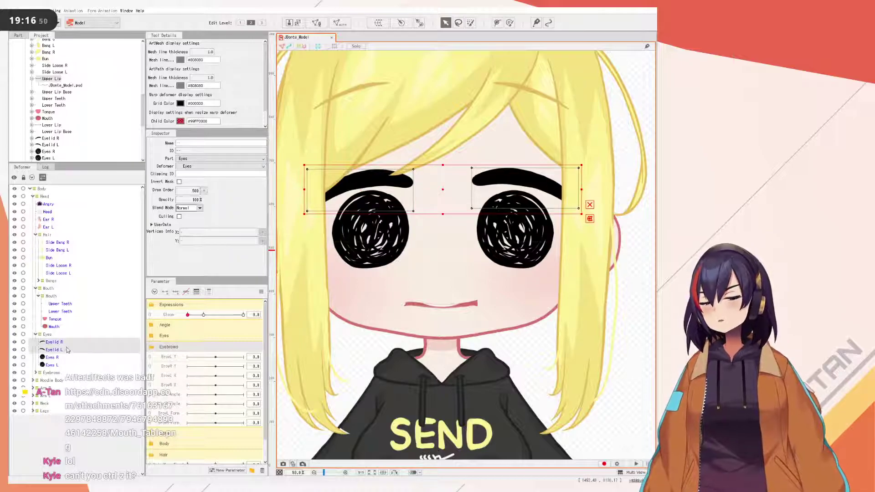
click(71, 358)
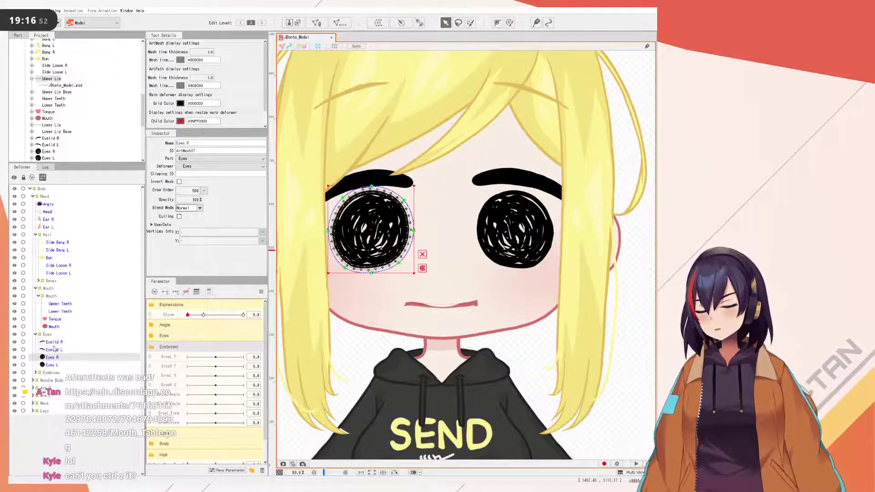
click(36, 373)
click(53, 380)
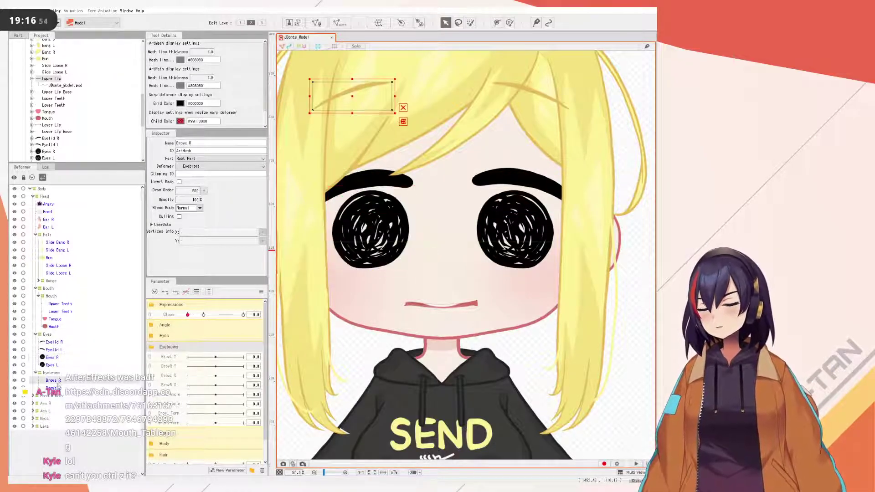
click(54, 388)
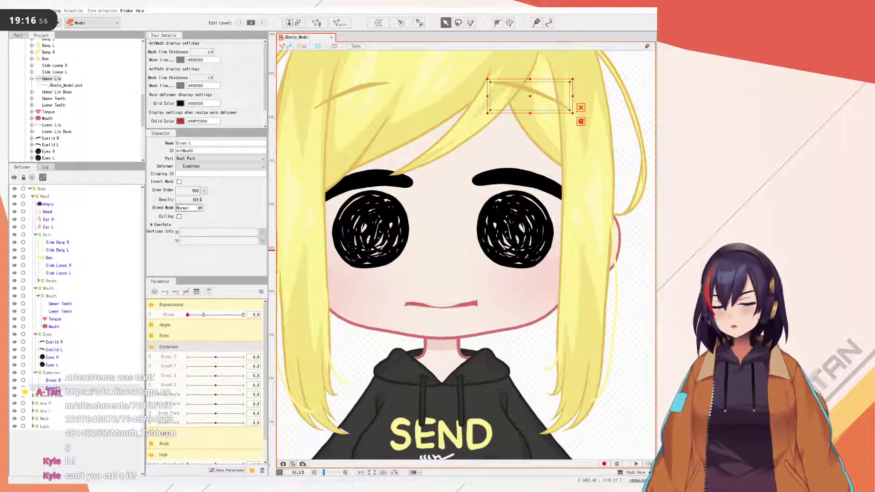
- Set both eyelids, Eyelid R and Eyelid L, to 50% opacity with the Multiply blend mode
click(54, 343)
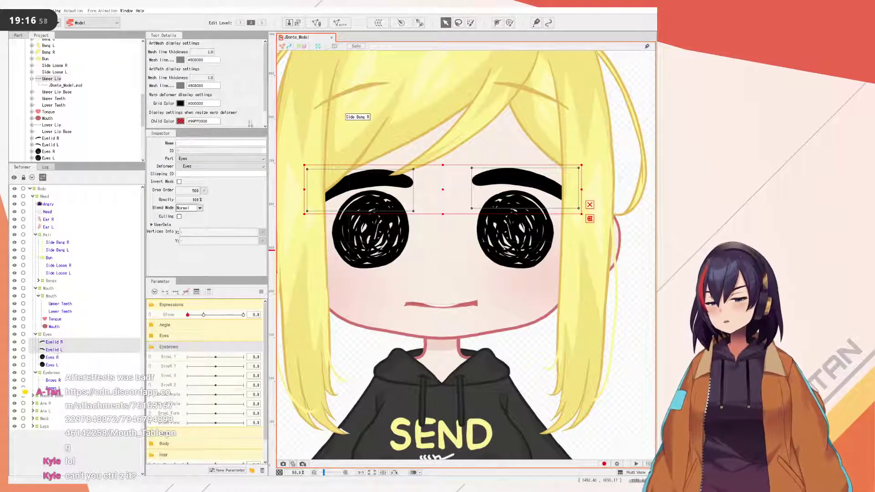
double_click(196, 199)
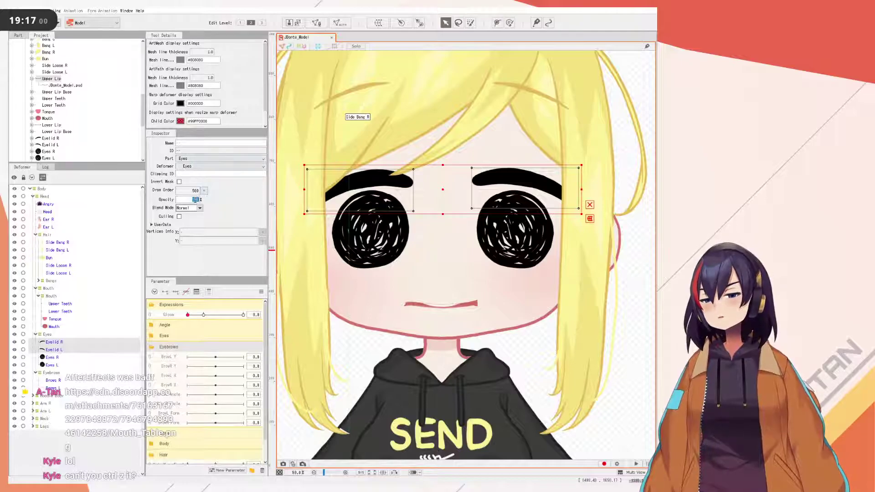
text(50)
key(Return)
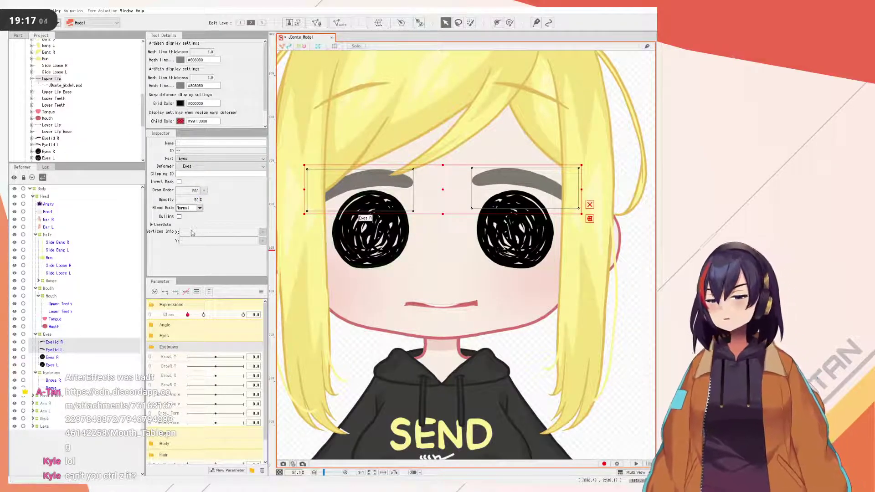
click(189, 208)
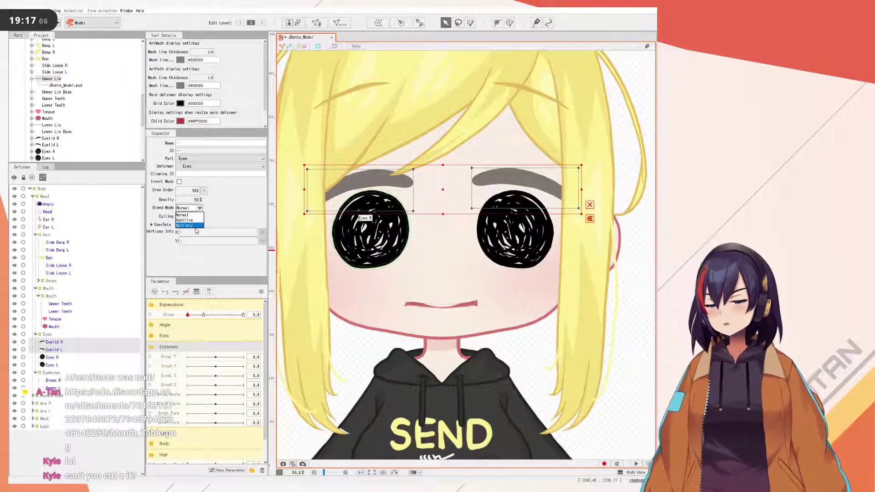
click(192, 226)
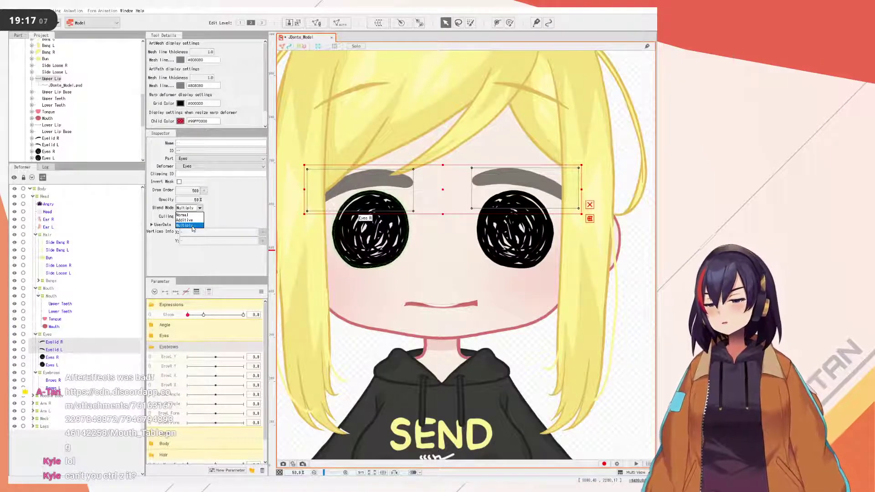
click(424, 275)
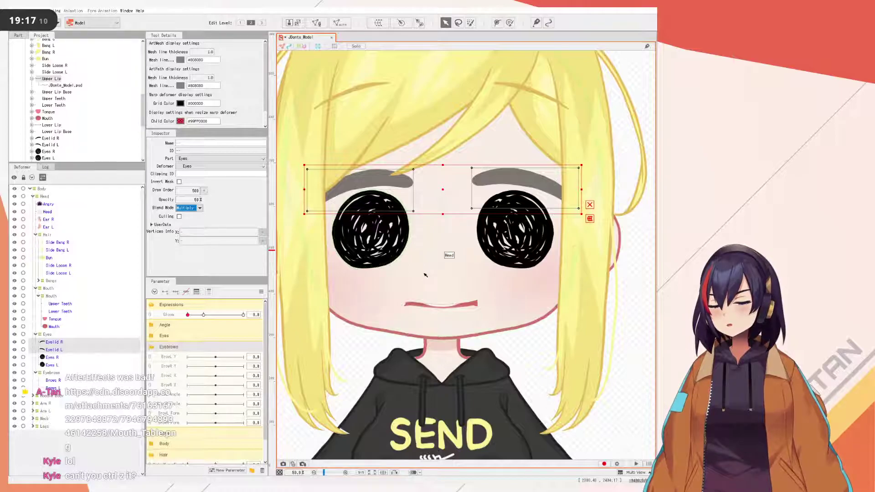
- Try the Additive blend mode on Eyelid R alone, and return it to Multiply
click(77, 342)
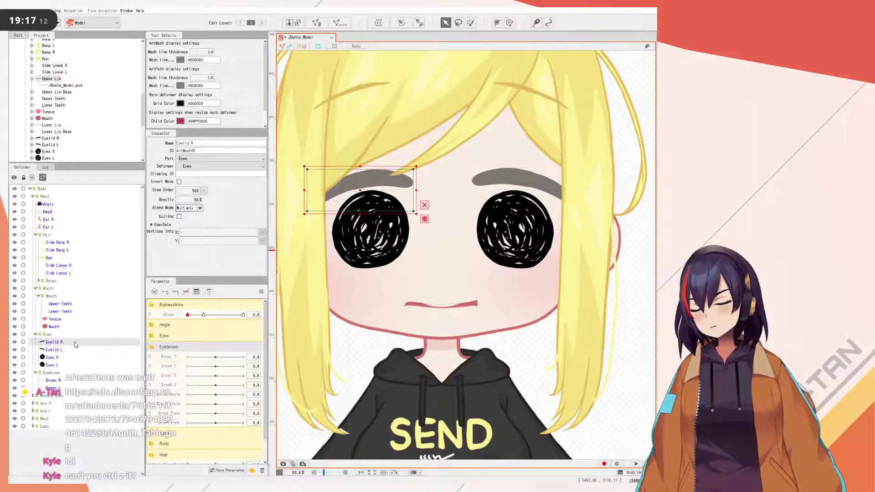
click(199, 208)
click(204, 220)
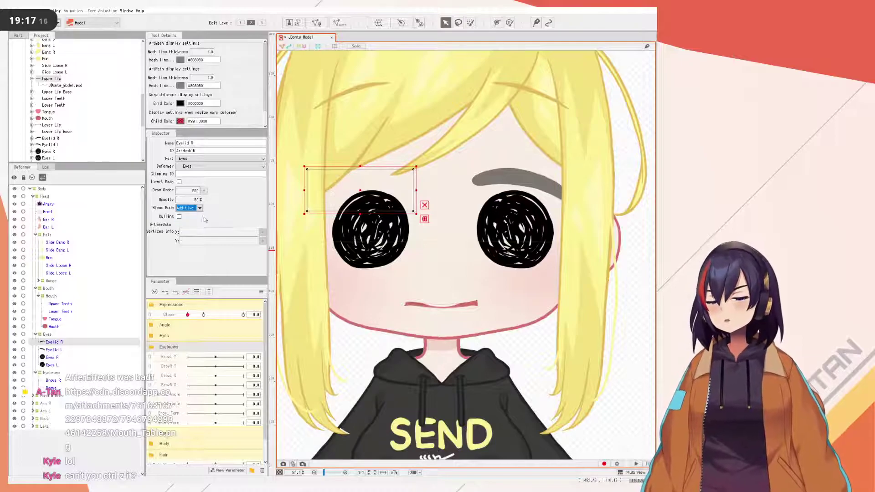
click(200, 207)
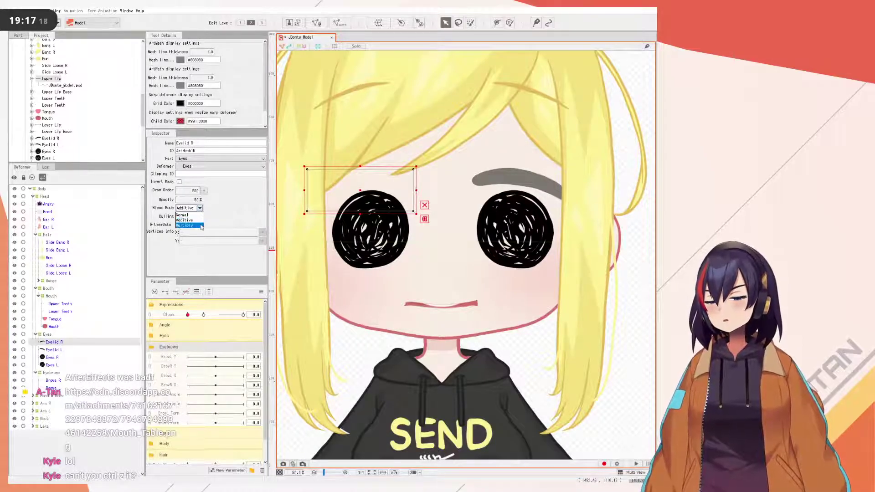
click(202, 222)
- Compare the face with and without the eyelids by hiding Eyelid R and Eyelid L and showing them again
click(55, 350)
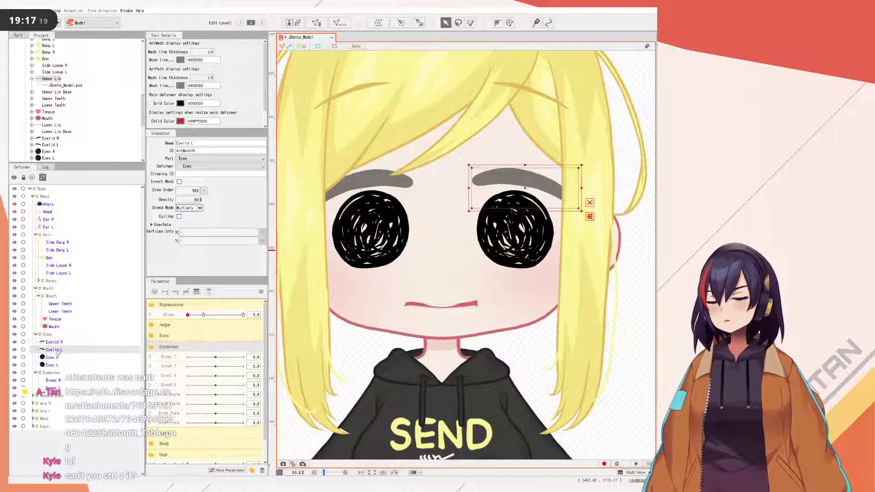
click(14, 342)
click(15, 350)
scroll(292, 286, down, 4)
drag(381, 280, 452, 285)
scroll(425, 288, up, 3)
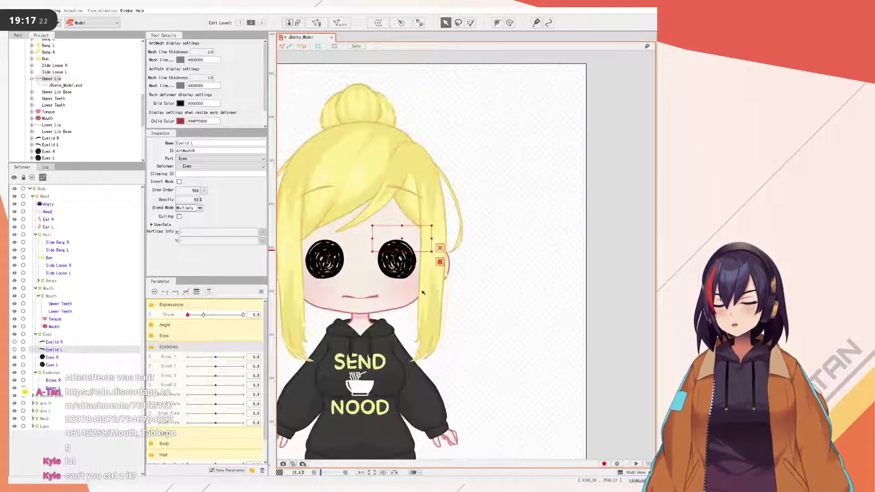
click(14, 342)
click(14, 350)
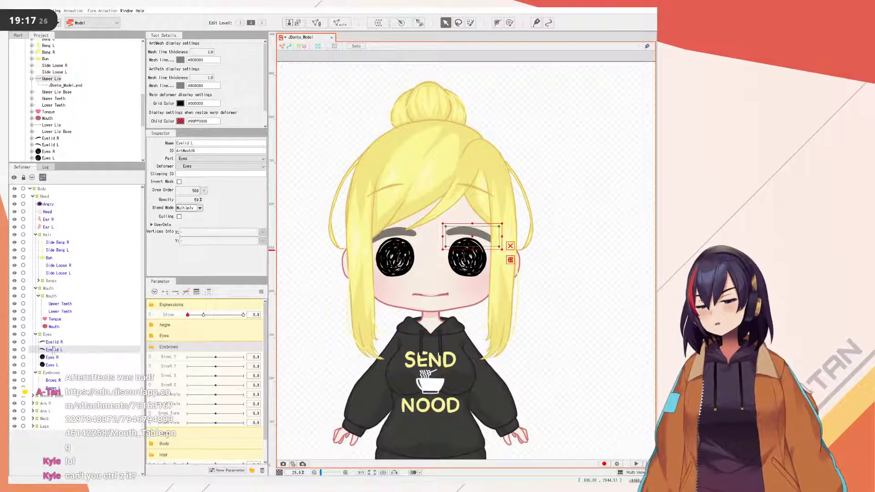
- Set the opacity of both eyelids to 100% and deselect them
ctrl+click(53, 342)
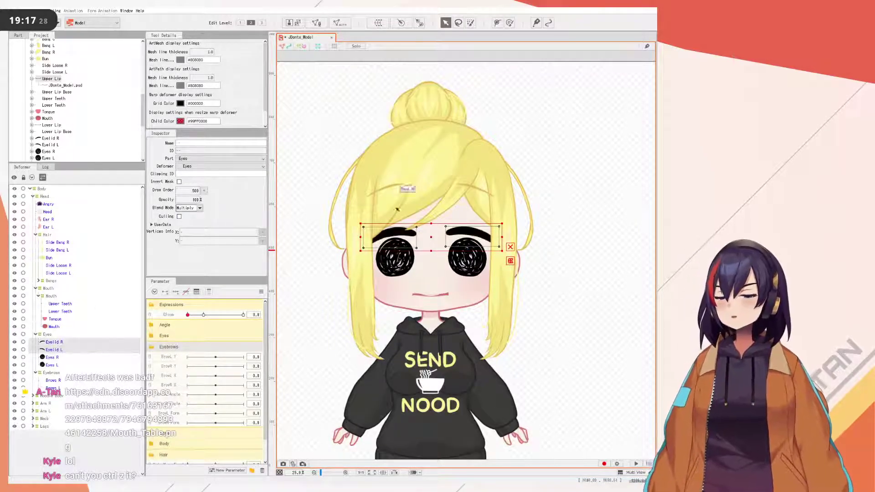
click(565, 289)
scroll(458, 269, up, 3)
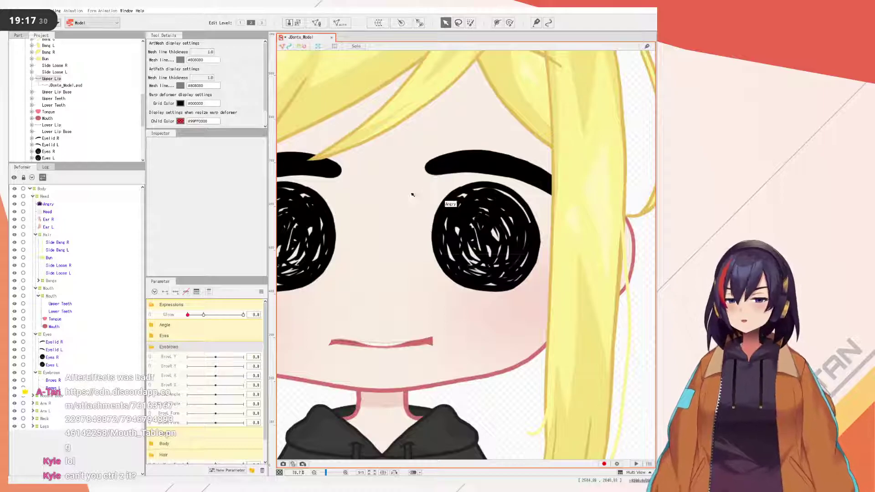
scroll(414, 193, down, 4)
scroll(514, 239, up, 3)
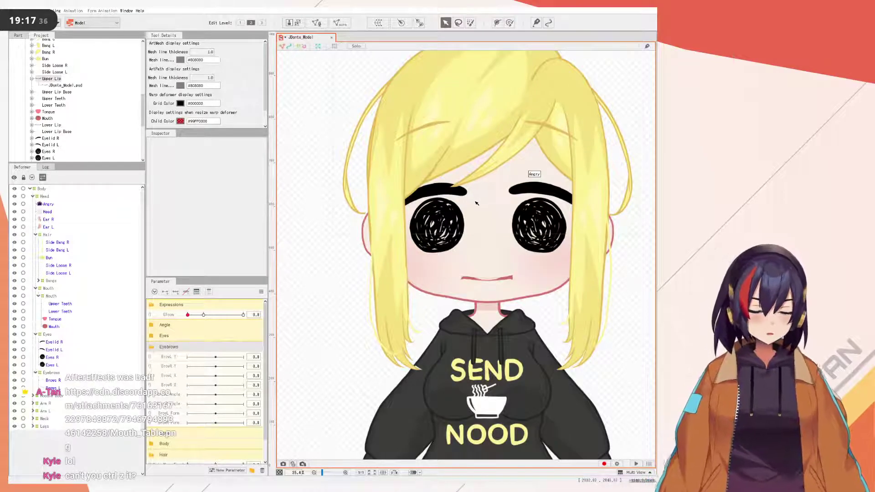
- Try moving Eyelid R down over the right eye, and undo the move
click(451, 189)
drag(450, 189, 451, 234)
key(ctrl+z)
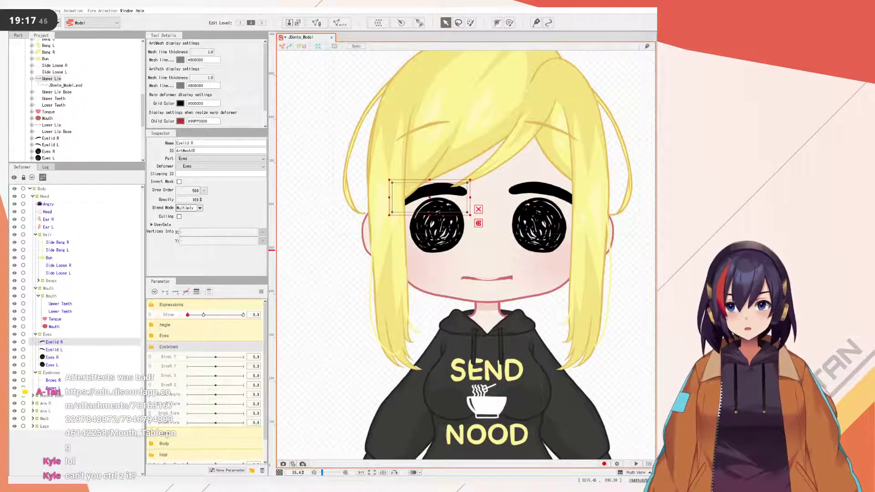
- Open Brows R for mesh editing and trace a four-point stroke along the eyebrow with Stroke mesh-mapping
scroll(380, 180, up, 3)
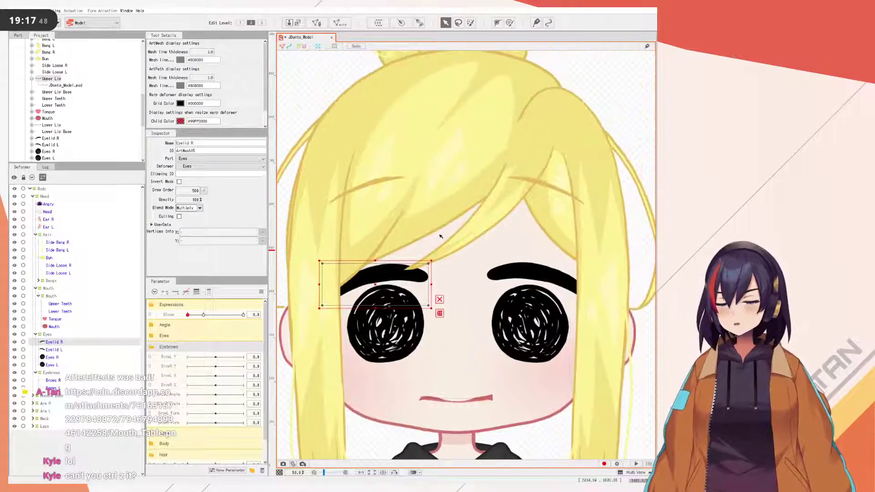
click(381, 181)
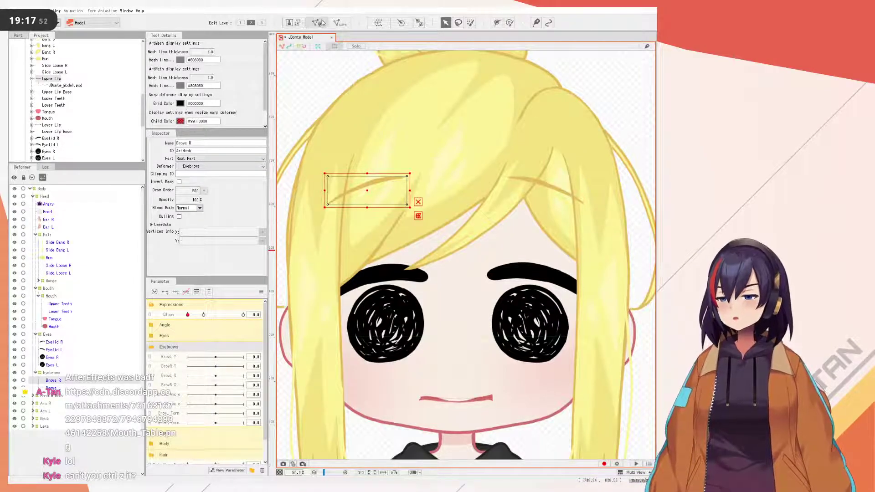
click(322, 22)
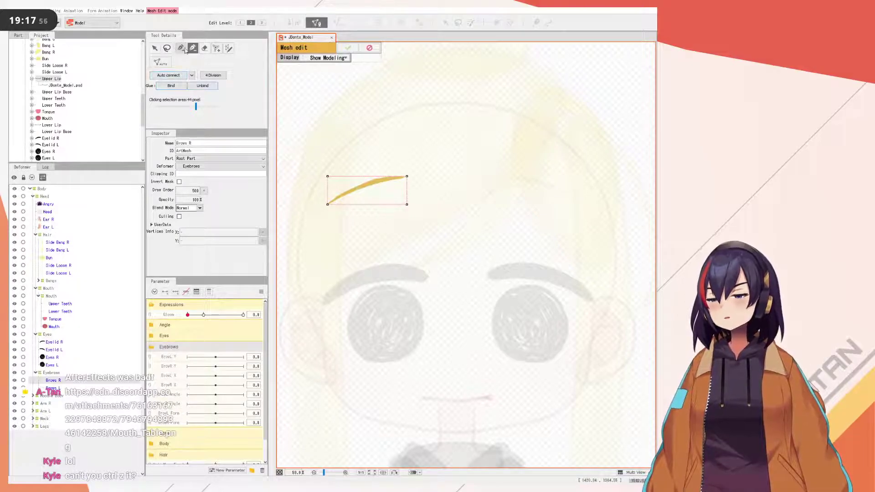
click(205, 48)
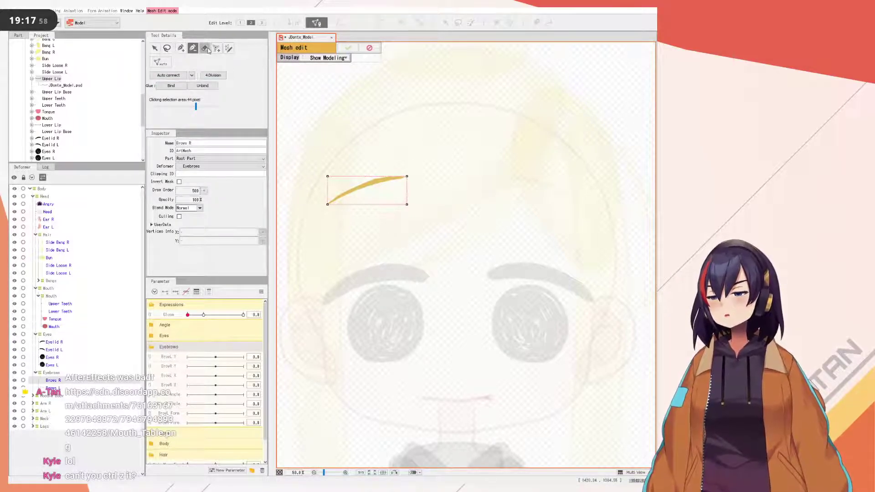
click(228, 48)
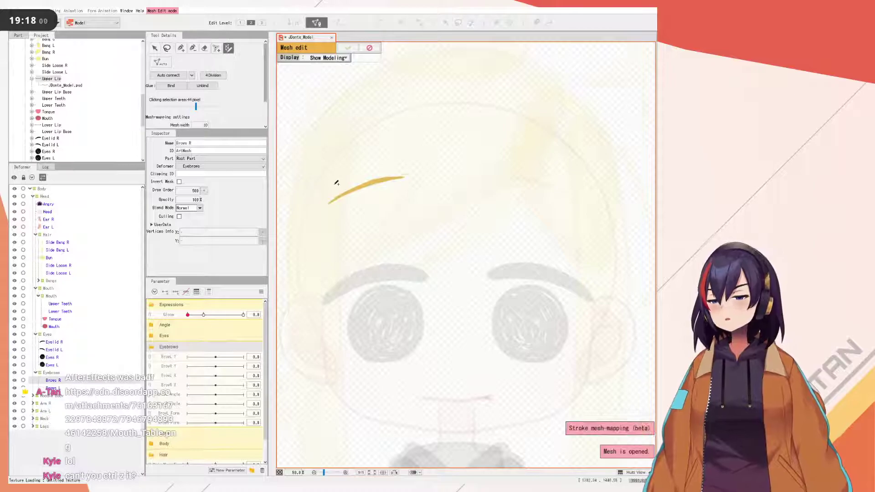
scroll(336, 182, up, 3)
drag(318, 238, 401, 198)
click(400, 193)
click(535, 163)
drag(474, 174, 461, 173)
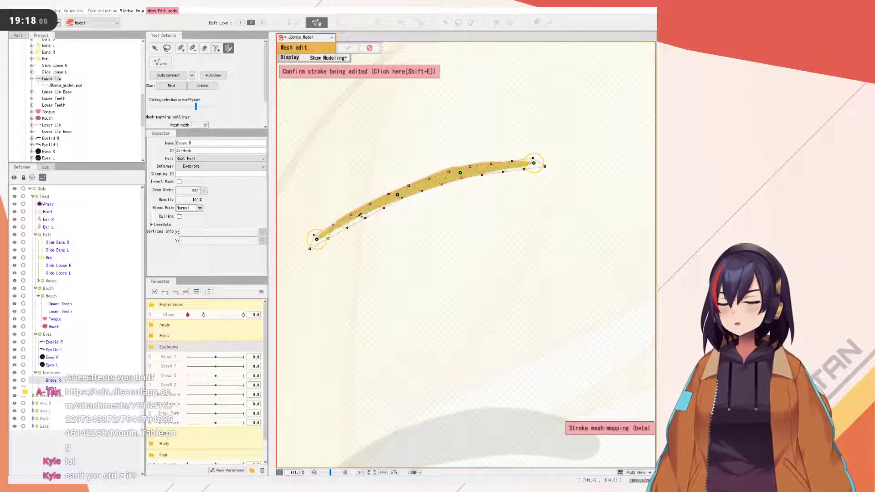
- Refine the Brows R stroke by adding intermediate points, spacing them evenly and aligning both ends with the eyebrow's tips
drag(318, 236, 320, 235)
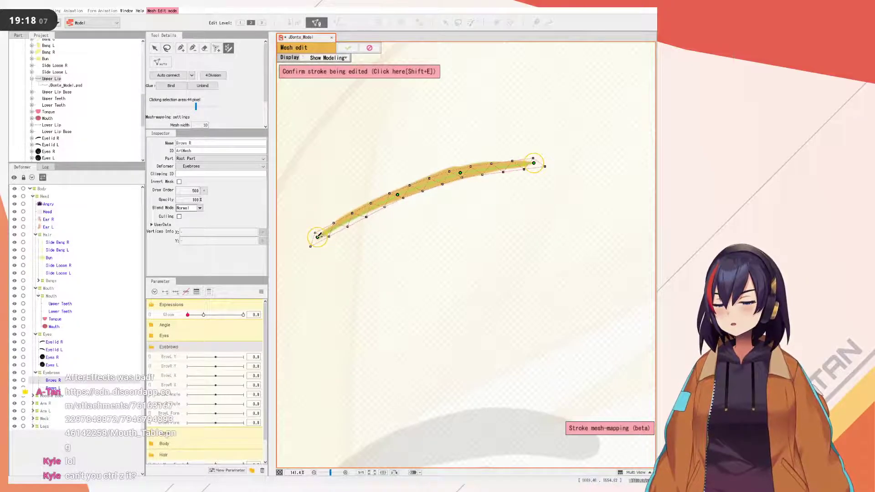
click(360, 212)
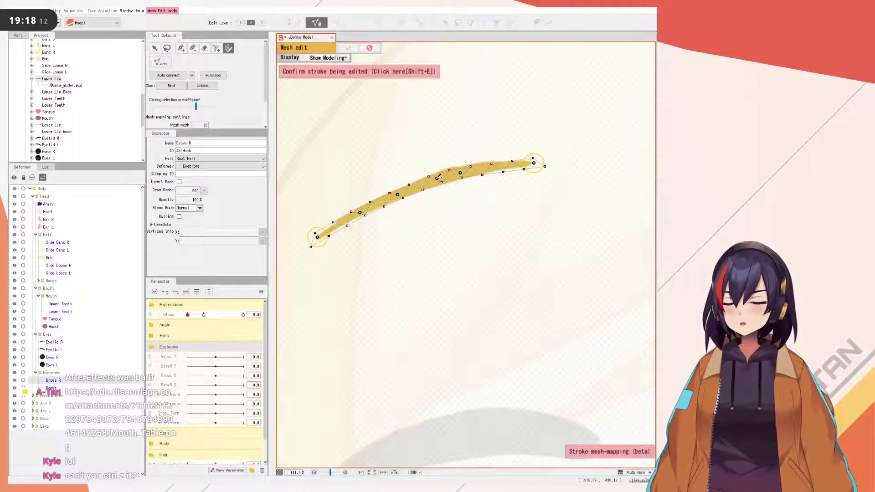
drag(461, 173, 475, 169)
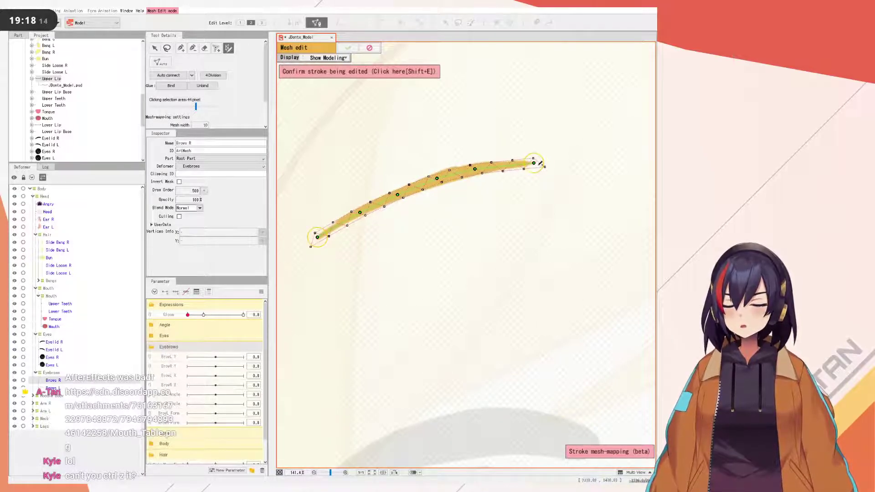
drag(535, 162, 531, 162)
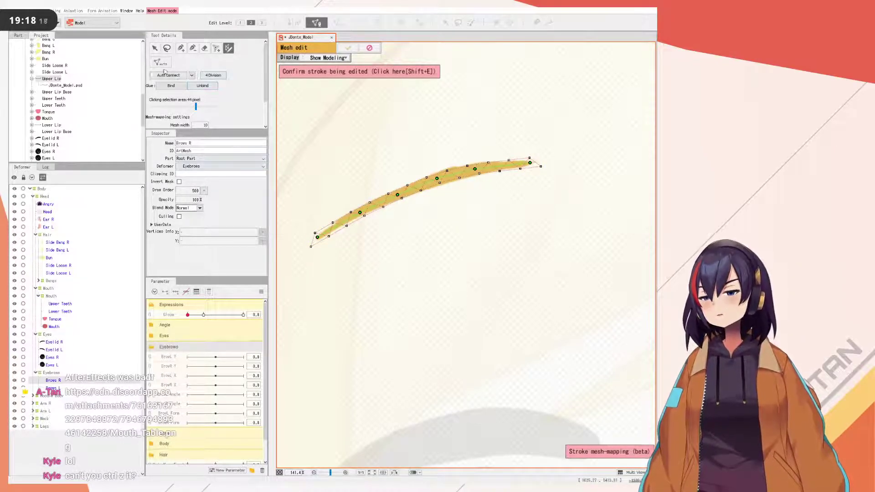
- Set the stroke's mesh width to 20 and repeated density to 15, and extend its inner end past the eyebrow's tip
scroll(263, 90, down, 2)
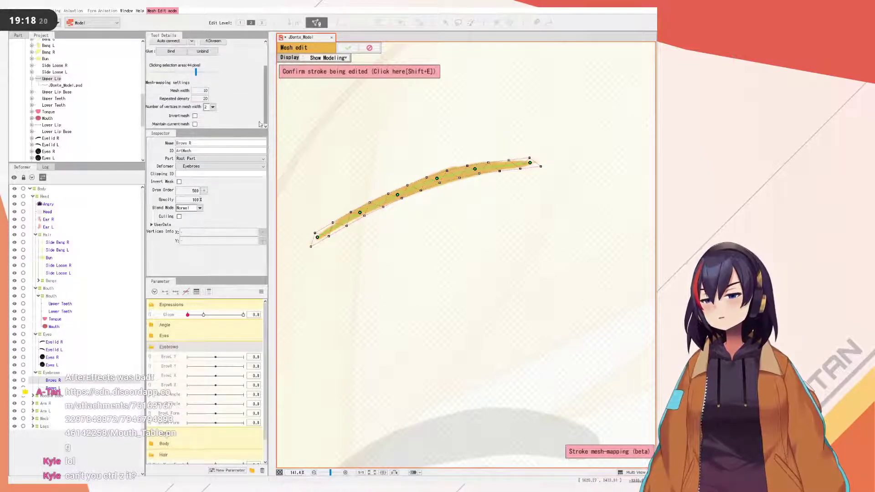
drag(198, 91, 216, 90)
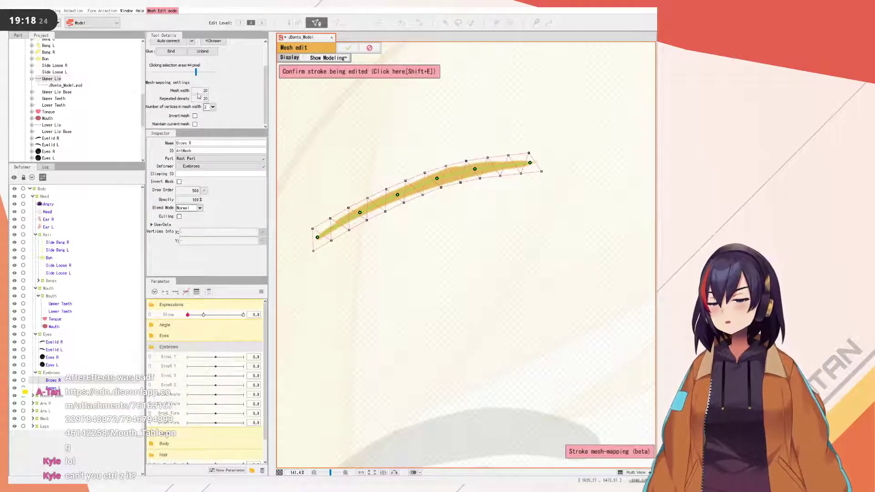
drag(199, 98, 190, 99)
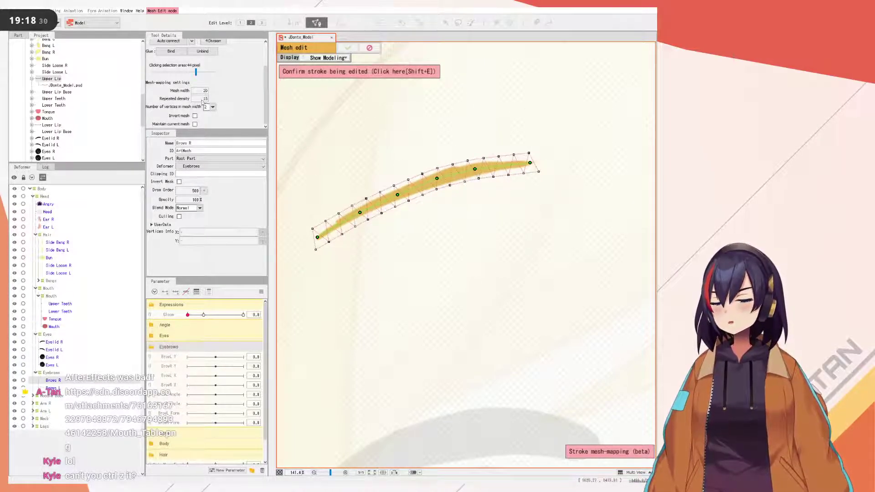
drag(531, 163, 549, 158)
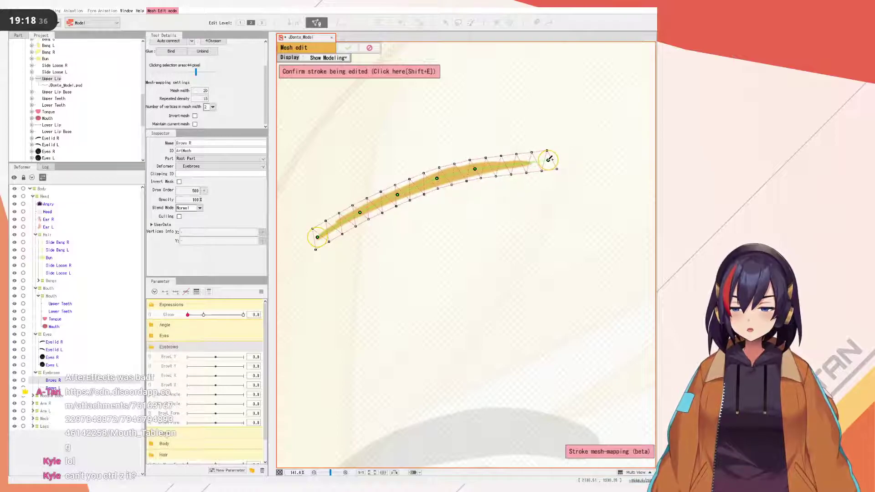
- Extend the Brows R stroke past the eyebrow's outer tip, set the mesh width to 25, and apply the stroke mesh
drag(315, 241, 306, 245)
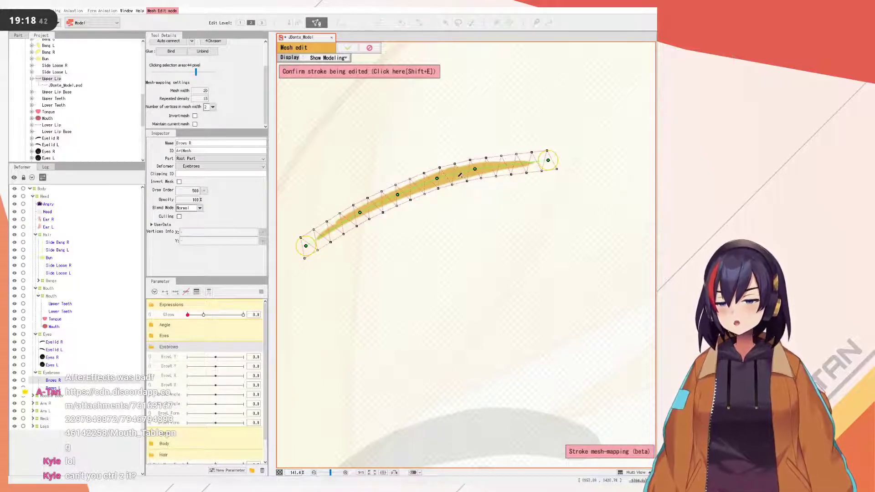
drag(196, 90, 201, 90)
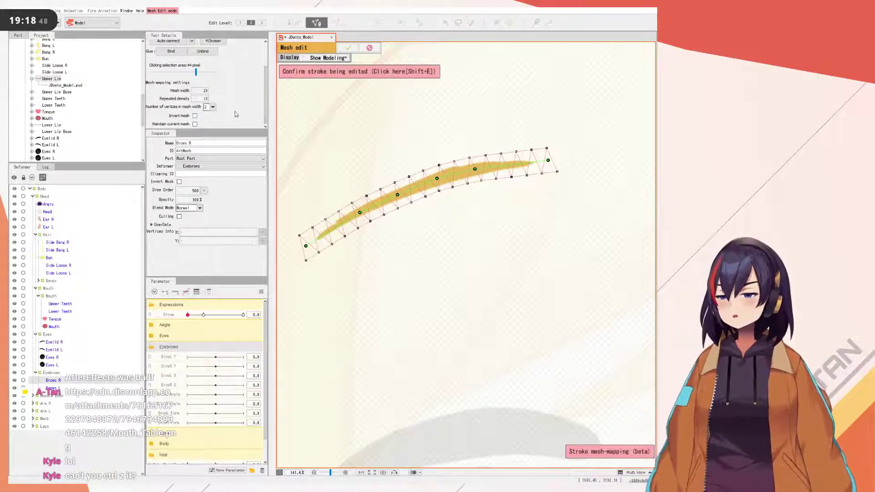
click(333, 72)
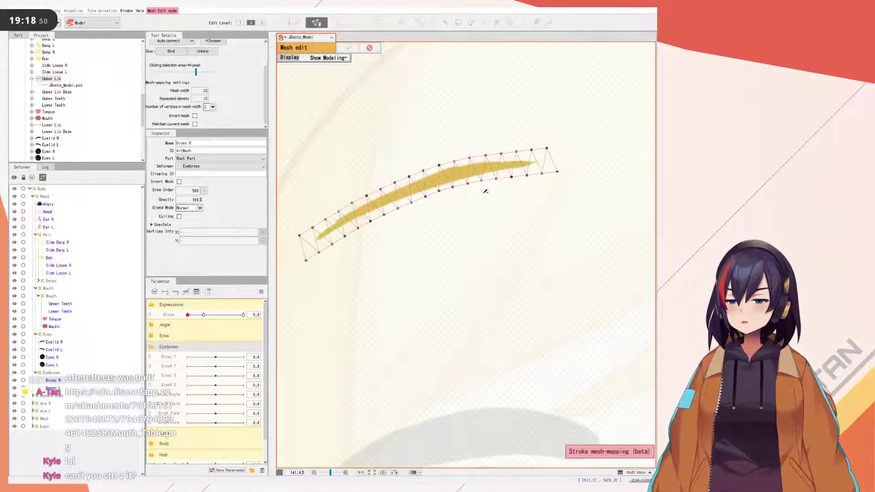
click(349, 47)
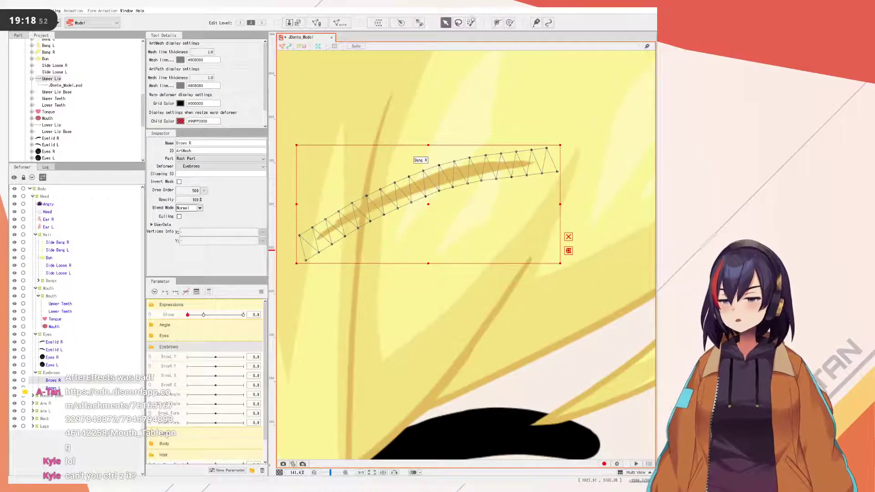
- Add a deform path along Brows R with three points, at the outer tip, past the middle and at the inner tip
click(498, 22)
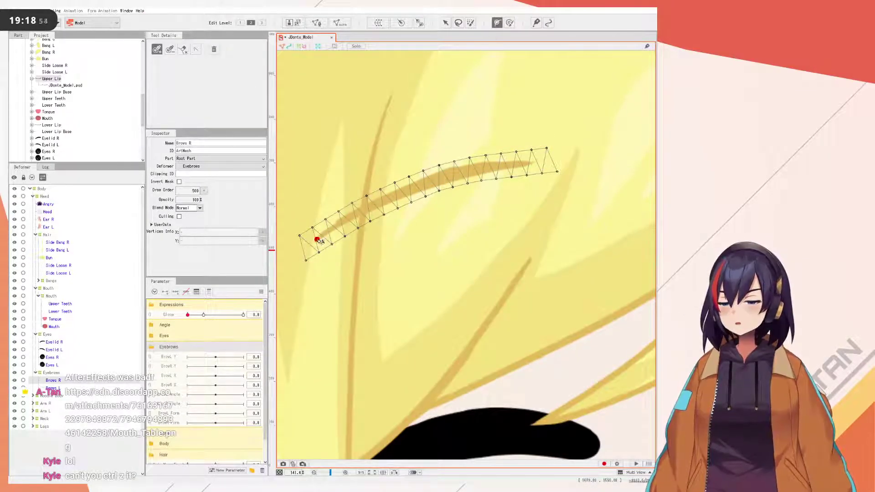
click(317, 239)
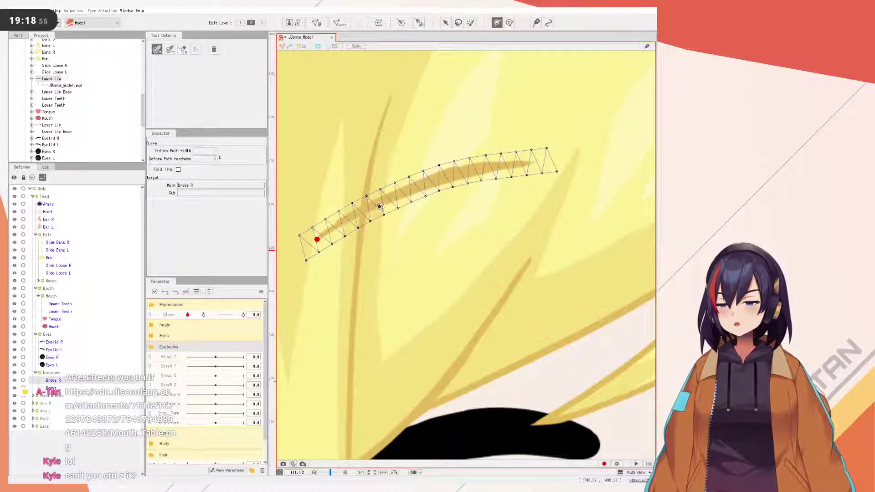
click(454, 175)
click(532, 162)
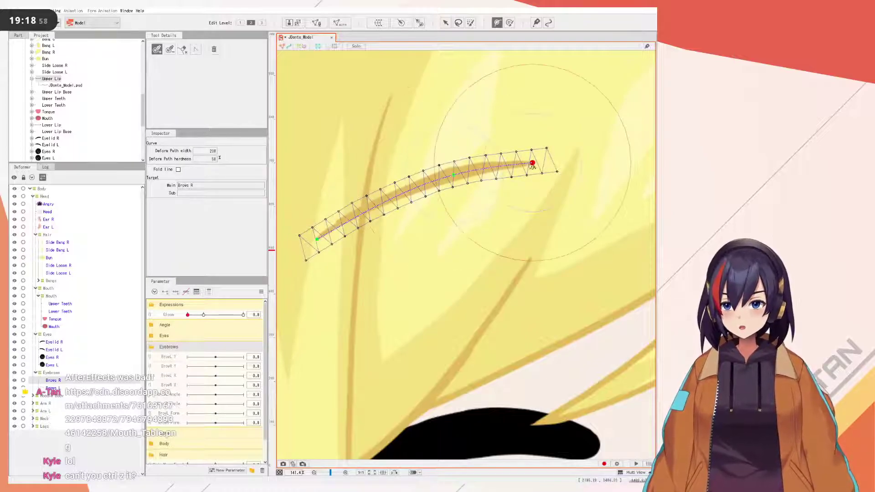
click(454, 175)
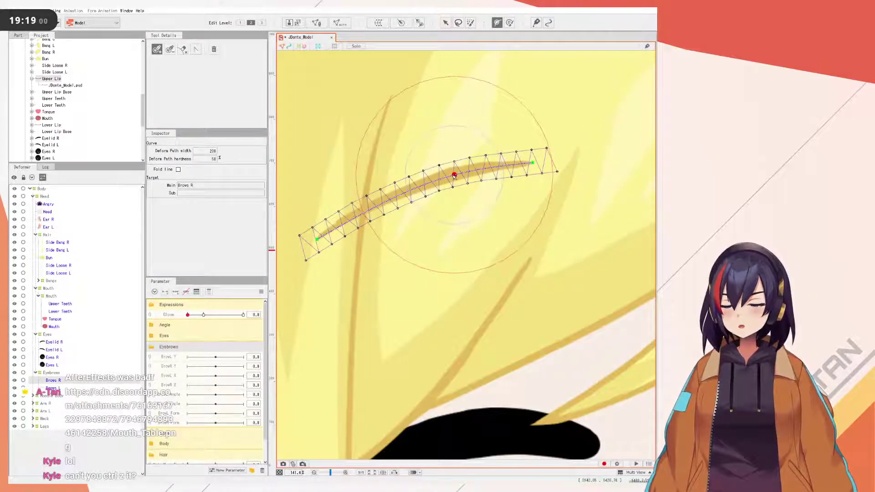
scroll(459, 170, down, 2)
scroll(459, 170, up, 1)
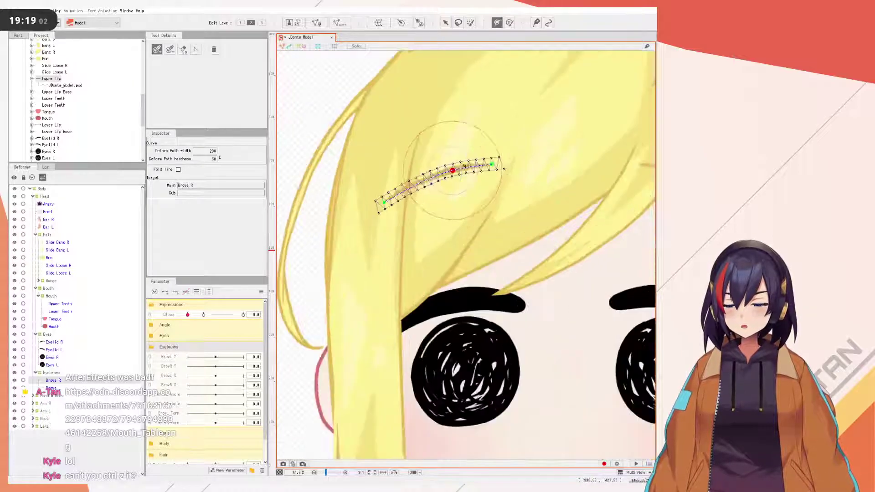
key(v)
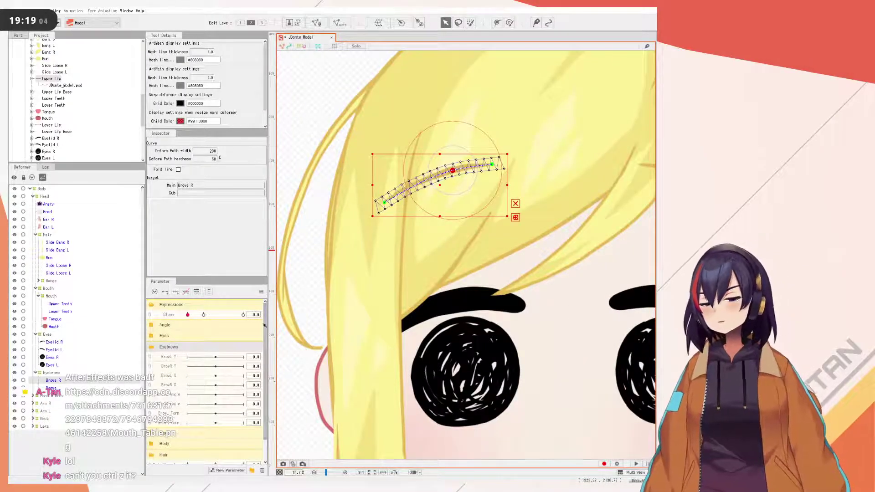
- Try bending Brows R with the deform path's inner and middle points, and undo the deformations
drag(495, 168, 530, 116)
key(ctrl+z)
drag(453, 170, 450, 147)
key(ctrl+z)
scroll(490, 192, down, 4)
drag(481, 185, 474, 174)
click(471, 162)
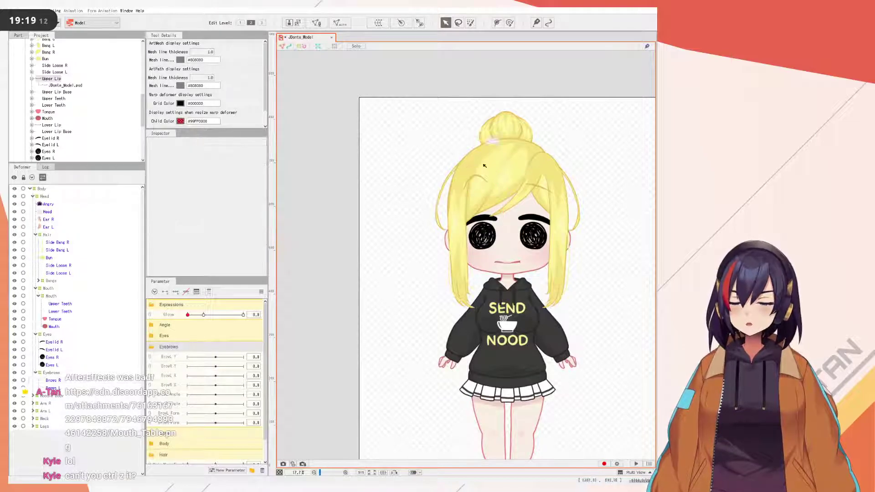
click(476, 189)
scroll(542, 183, up, 4)
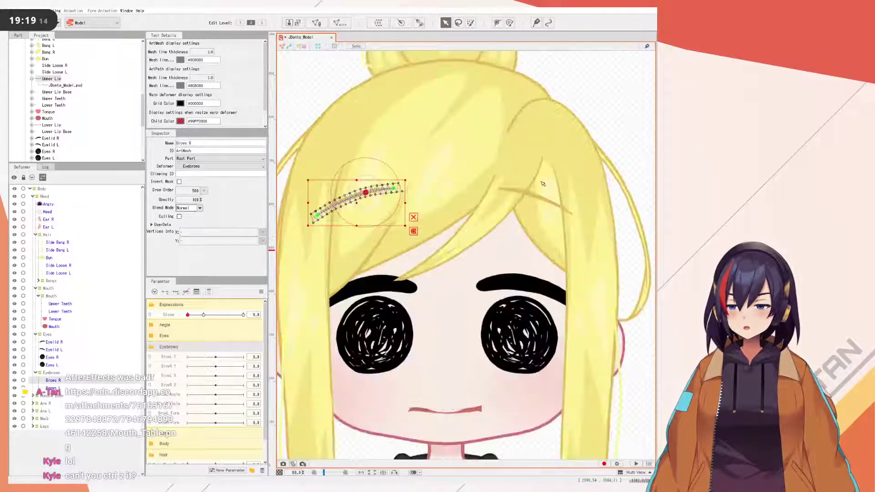
- Duplicate Brows R by copying and pasting it as the base for the opposite eyebrow
scroll(525, 188, up, 1)
click(526, 196)
scroll(509, 197, down, 2)
drag(508, 197, 523, 195)
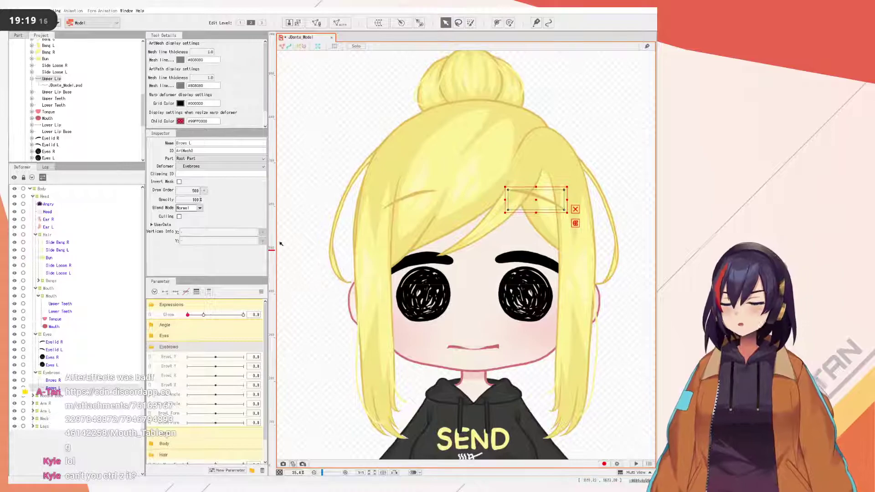
click(55, 381)
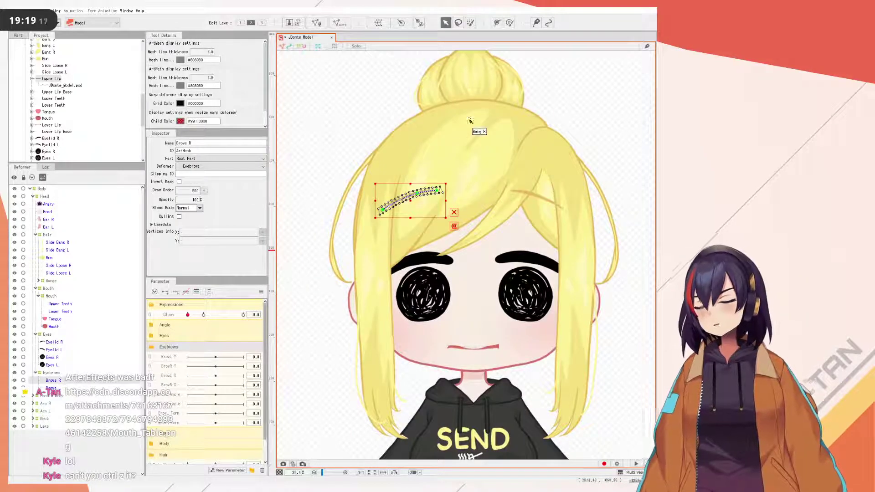
right_click(415, 197)
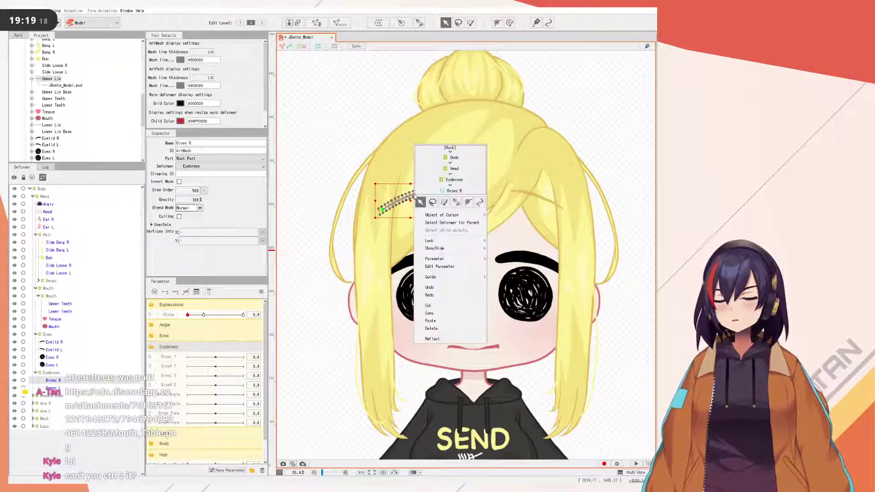
click(442, 315)
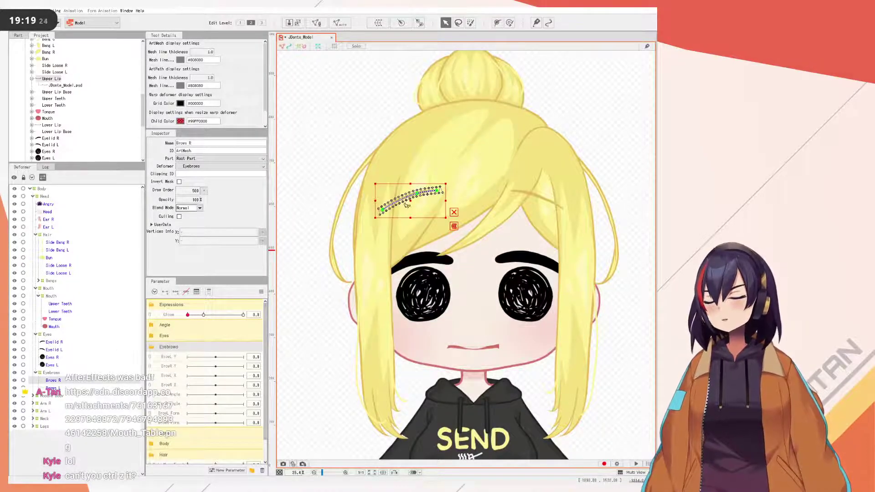
key(Delete)
key(ctrl+z)
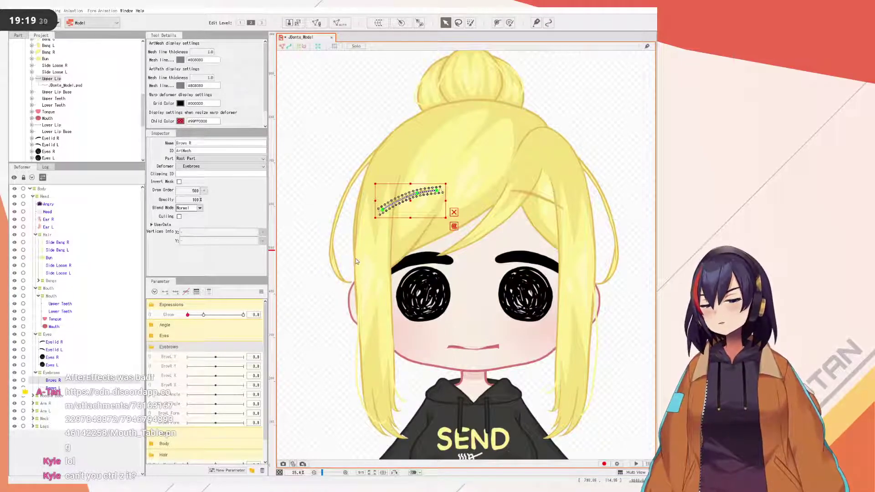
key(ctrl+v)
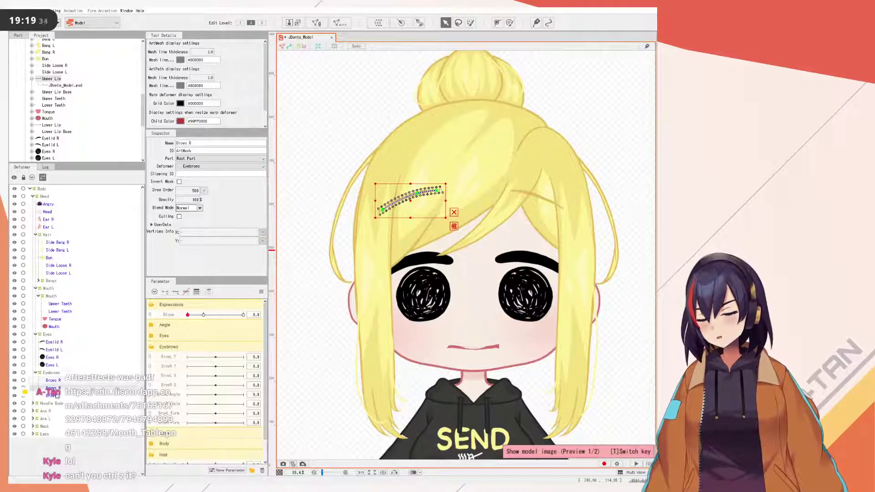
- Reflect the pasted Brows R copy horizontally onto the opposite side of the face
right_click(55, 388)
right_click(416, 196)
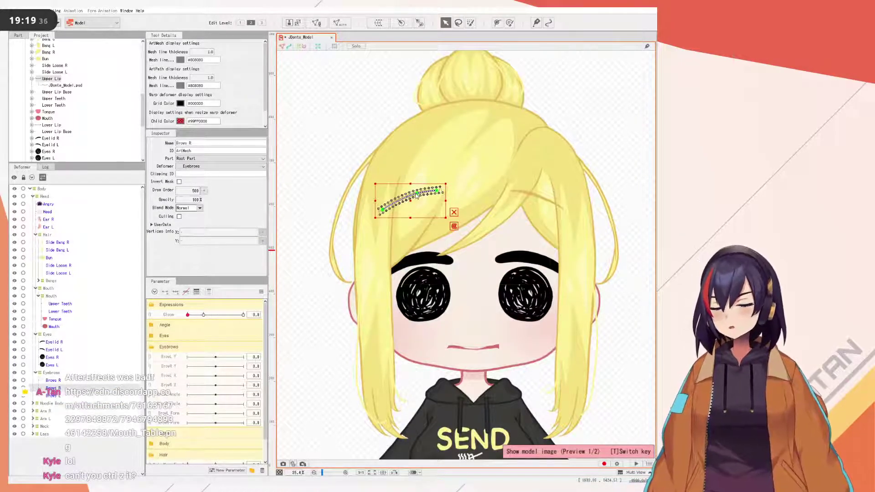
click(431, 339)
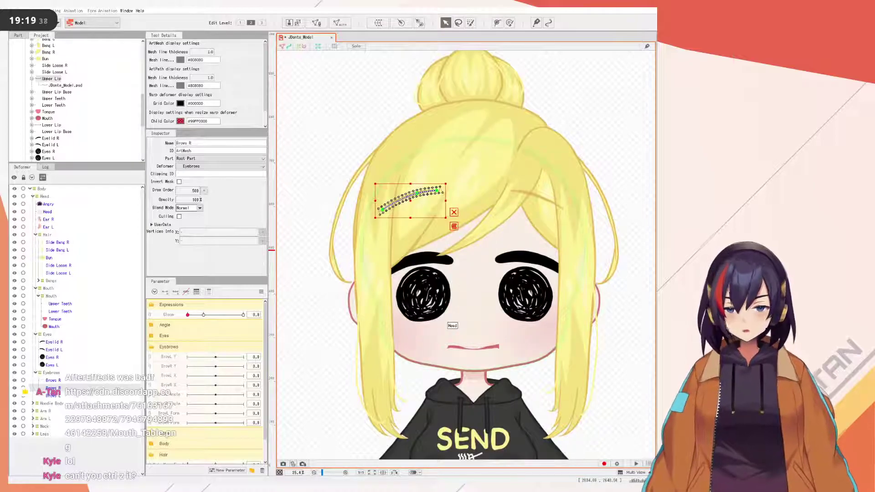
scroll(483, 235, up, 2)
drag(498, 224, 463, 244)
scroll(463, 244, down, 1)
- Delete the original Brows L and rename the mirrored copy as Brows L
click(64, 399)
key(Delete)
click(53, 389)
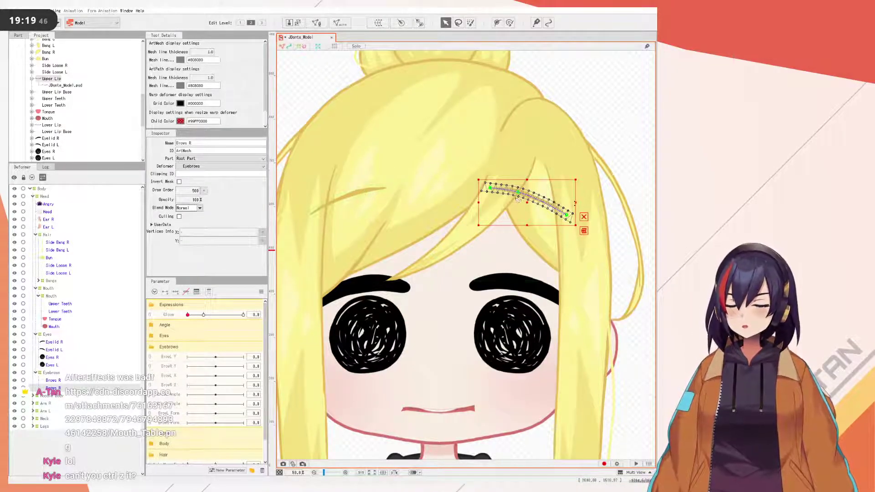
key(ctrl+z)
click(71, 387)
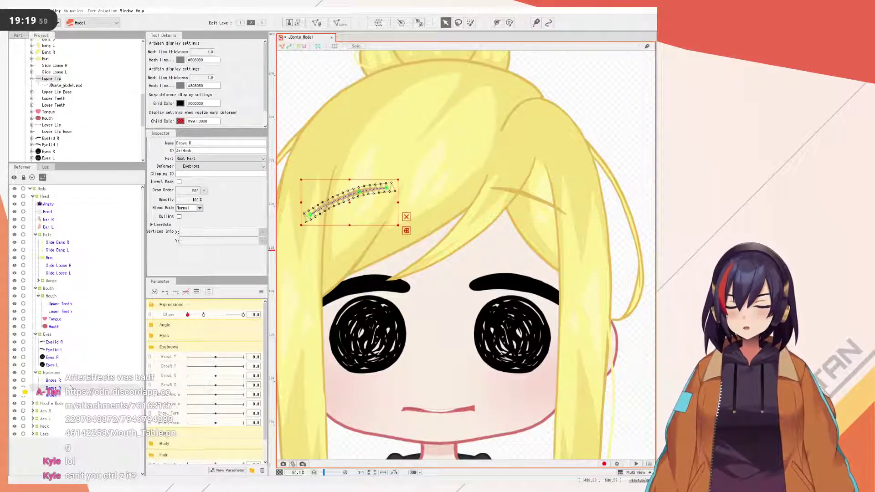
click(70, 395)
key(Delete)
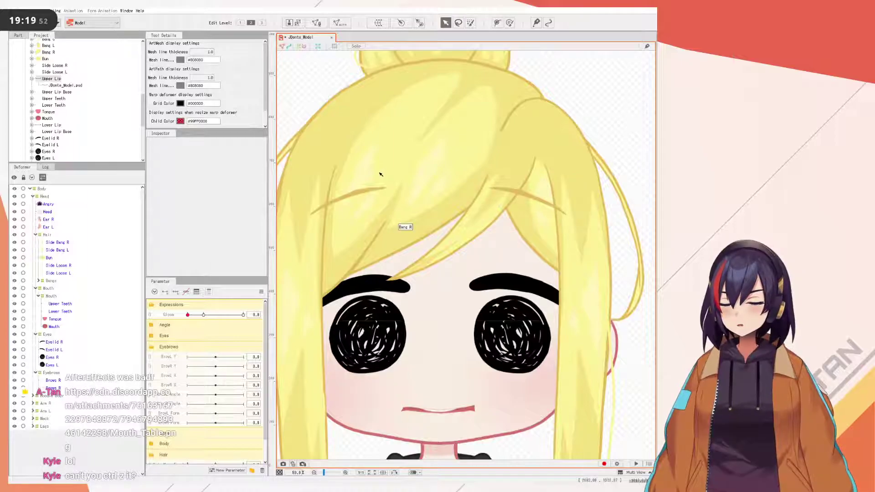
click(61, 388)
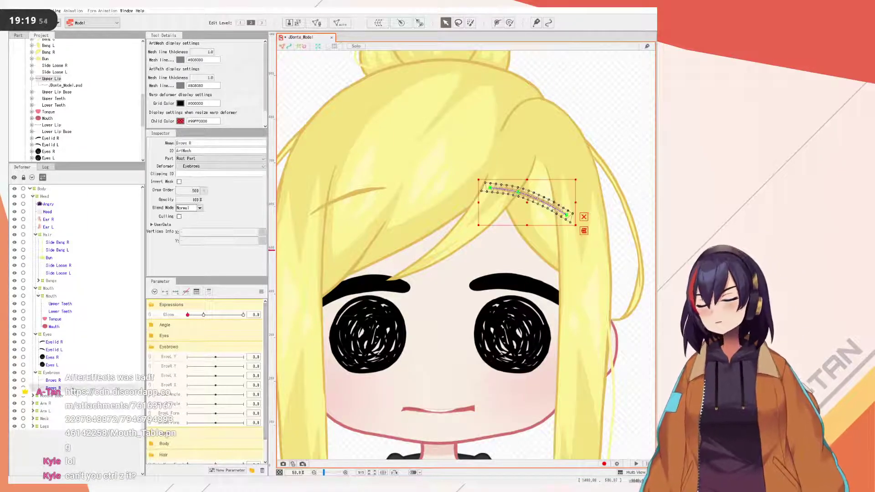
click(206, 144)
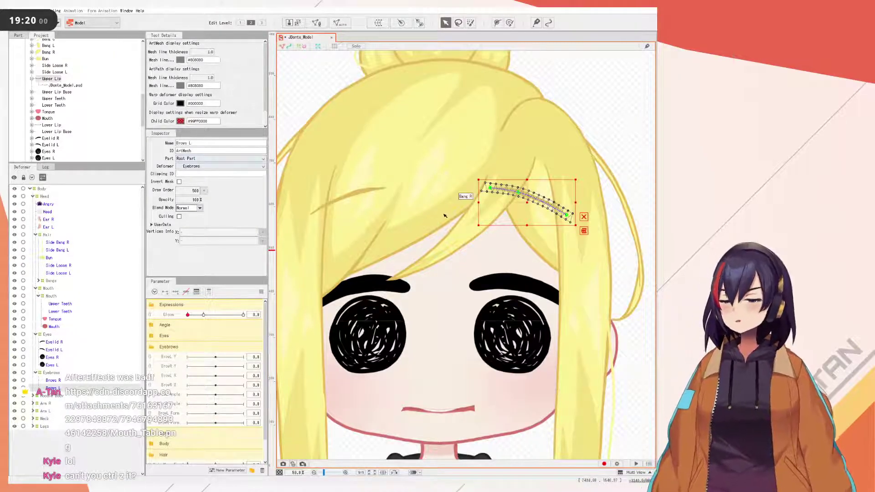
- Examine the two eyebrow meshes and their parent Eyebrows deformer on the character
scroll(441, 213, down, 3)
click(574, 236)
scroll(468, 239, up, 2)
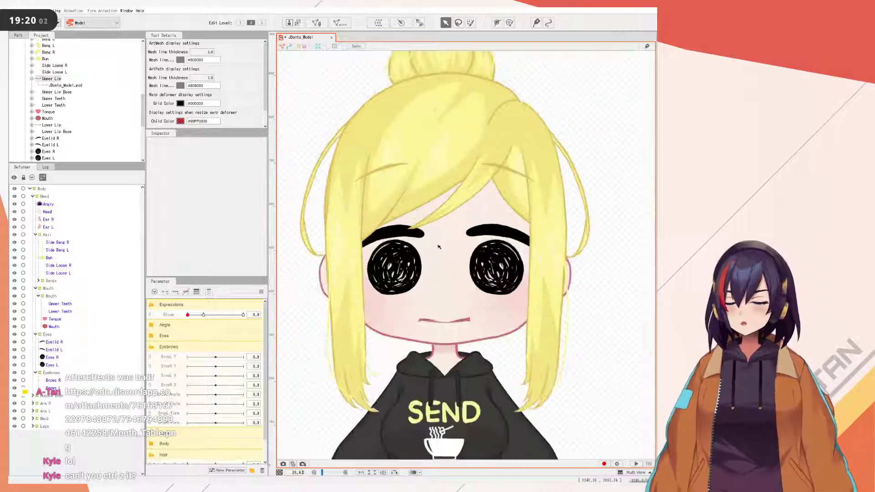
scroll(510, 237, up, 2)
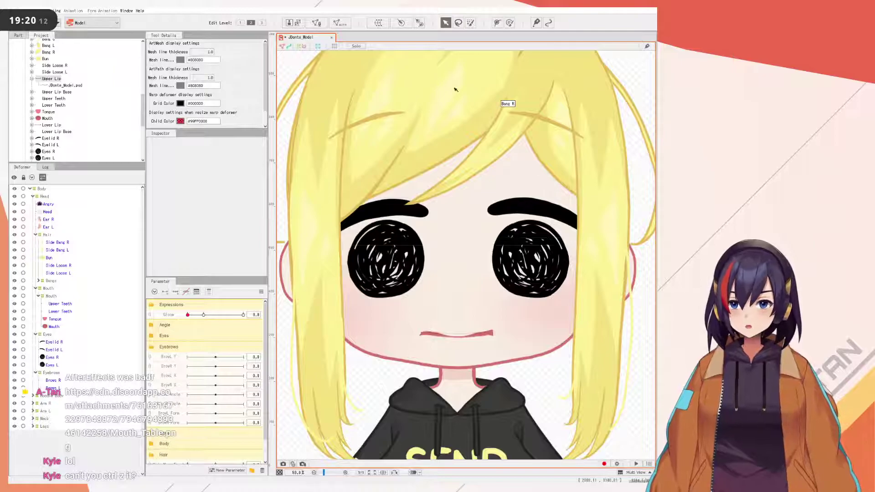
click(401, 115)
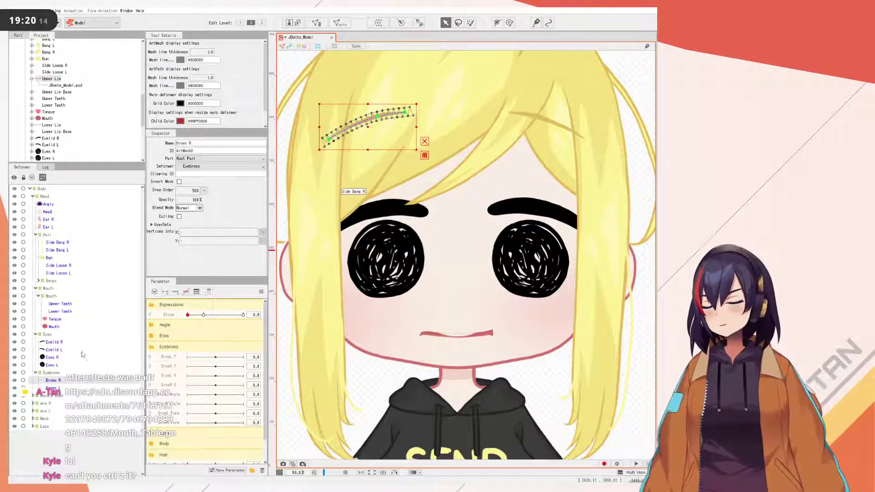
click(55, 388)
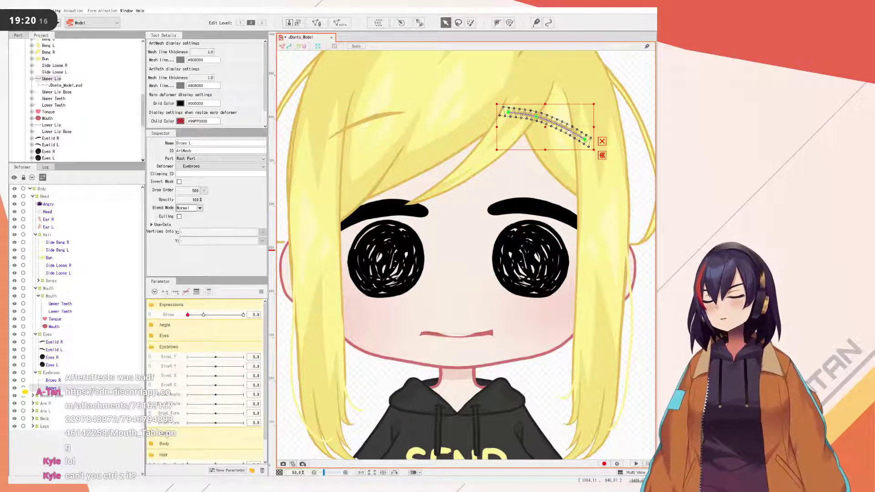
click(64, 382)
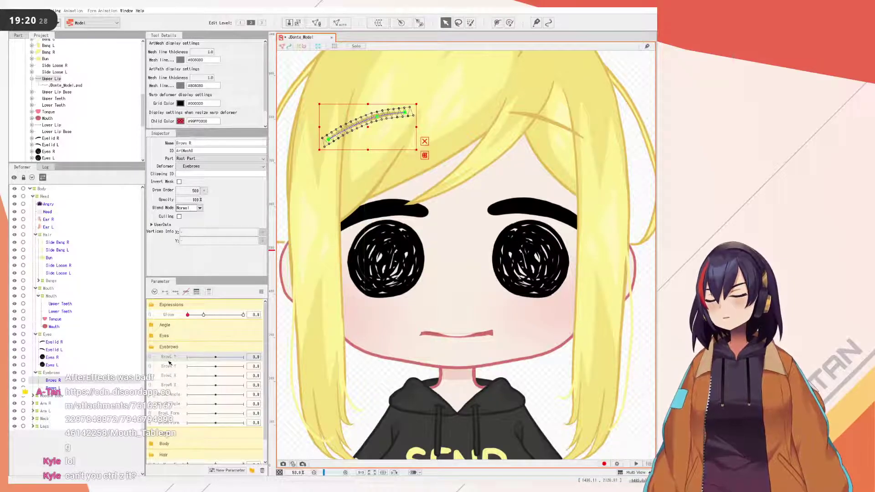
scroll(429, 240, down, 5)
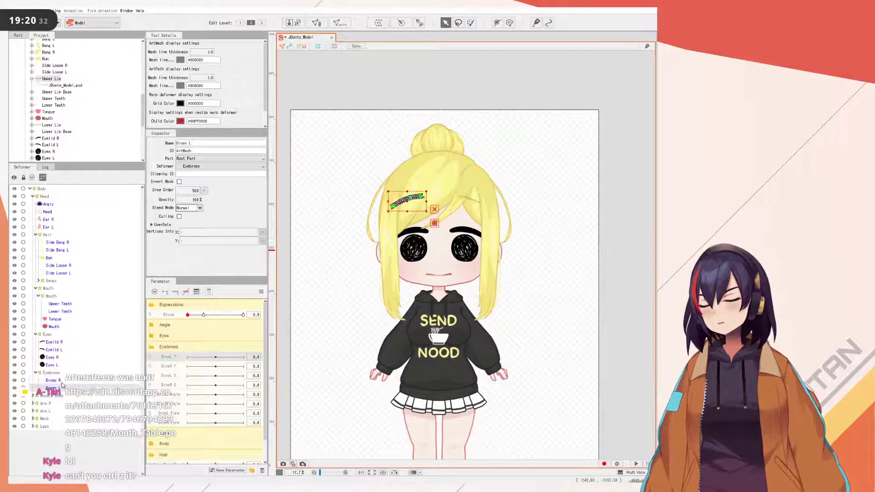
scroll(409, 292, up, 3)
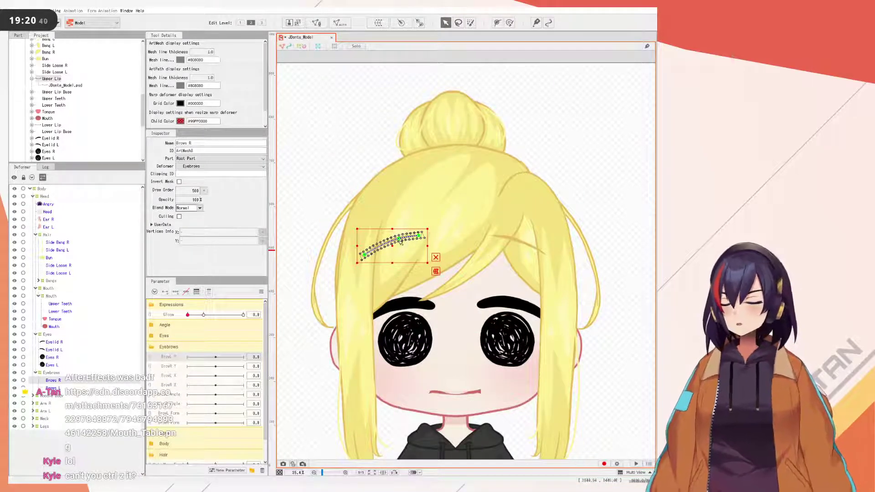
click(88, 388)
click(51, 372)
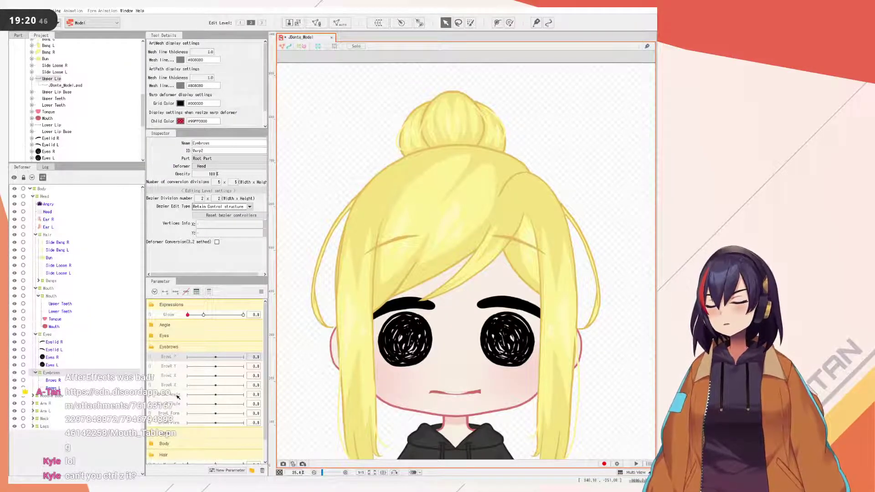
- Create a warp deformer named Brow R Y around Brows R inside the Eyebrows deformer
click(53, 381)
click(53, 388)
click(54, 381)
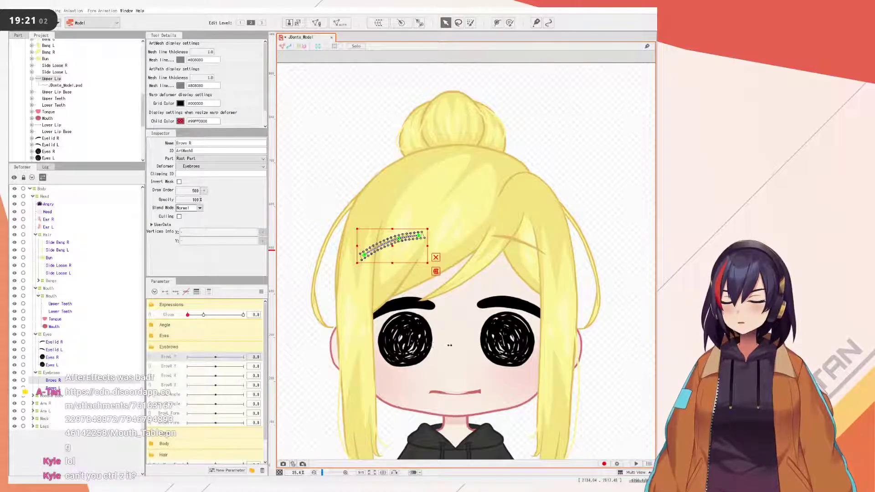
click(423, 361)
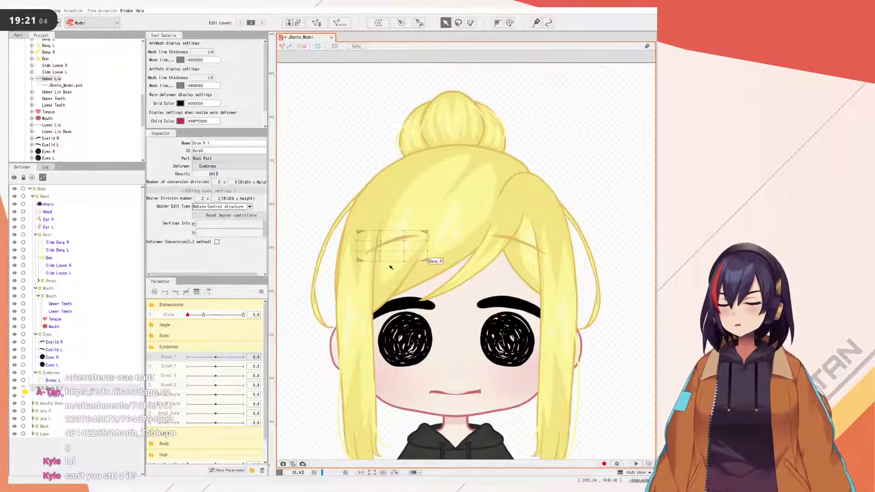
- Delete the Brows L mesh from the Eyebrows deformer, leaving Brow R Y and its child mesh in place
scroll(385, 253, up, 3)
click(61, 395)
click(61, 388)
scroll(411, 239, down, 3)
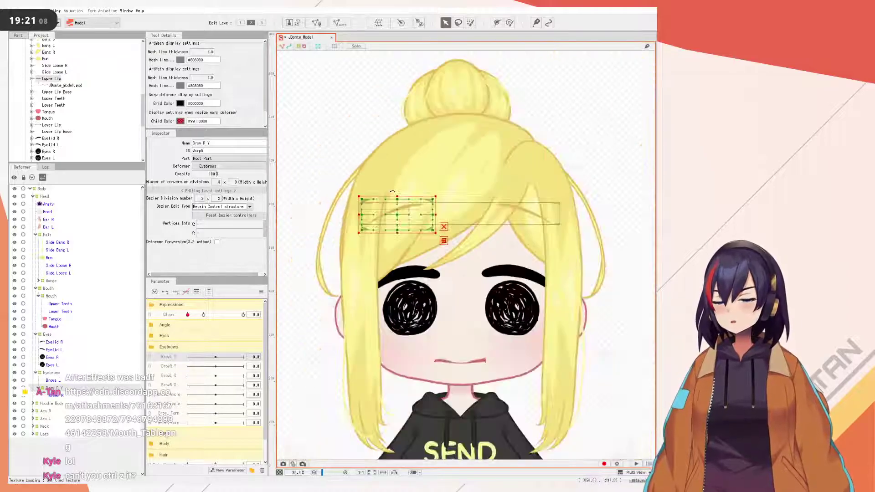
scroll(413, 241, up, 1)
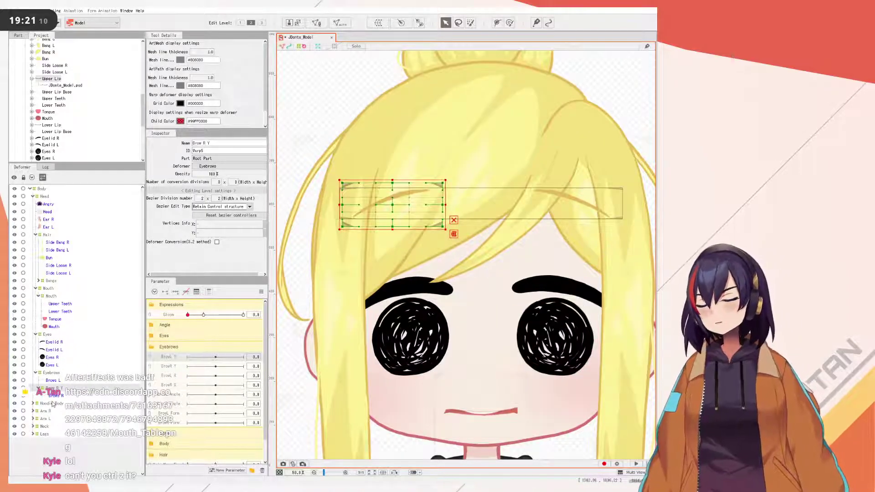
click(51, 382)
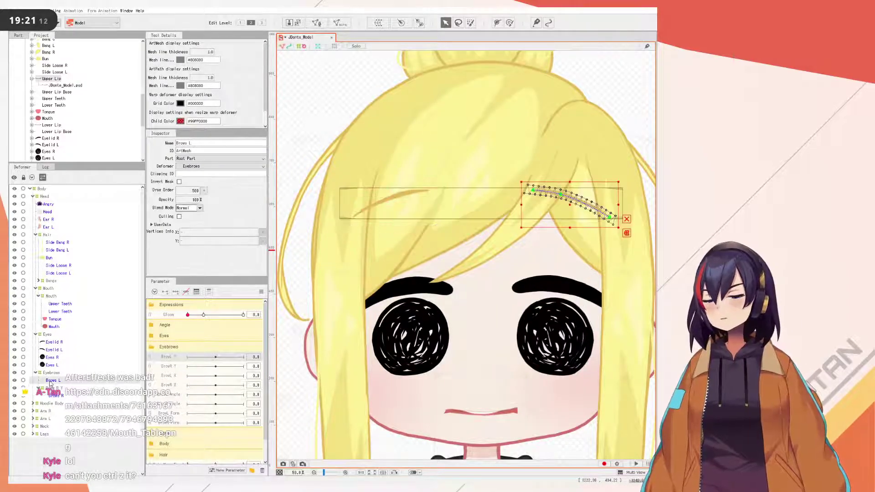
key(Delete)
- Examine the Brow R Y deformer and its Brows R mesh inside the Eyebrows deformer
click(56, 386)
click(57, 383)
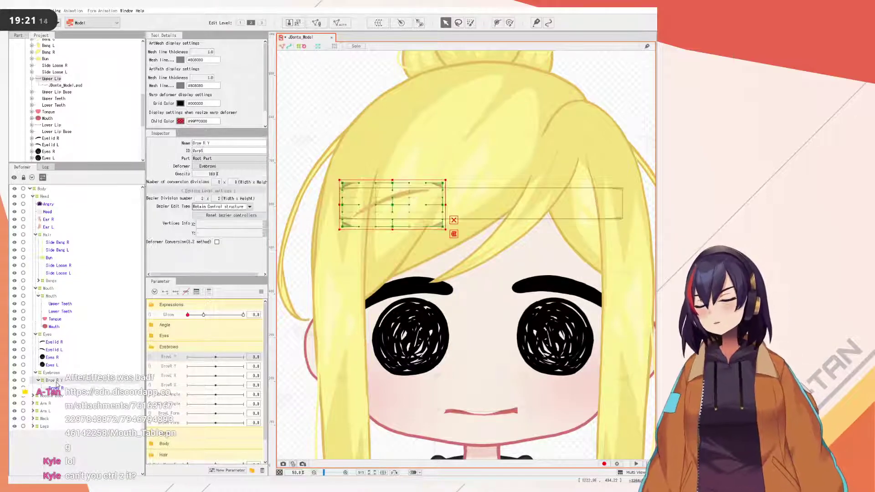
click(61, 388)
click(51, 366)
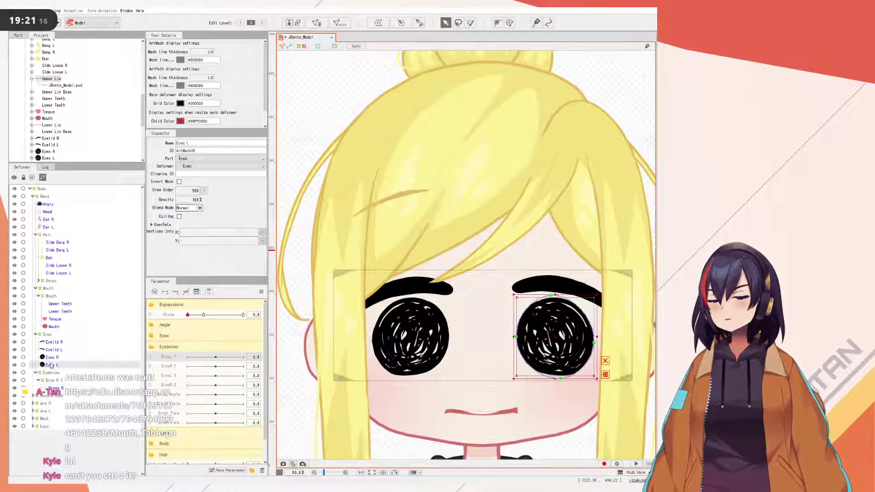
click(59, 388)
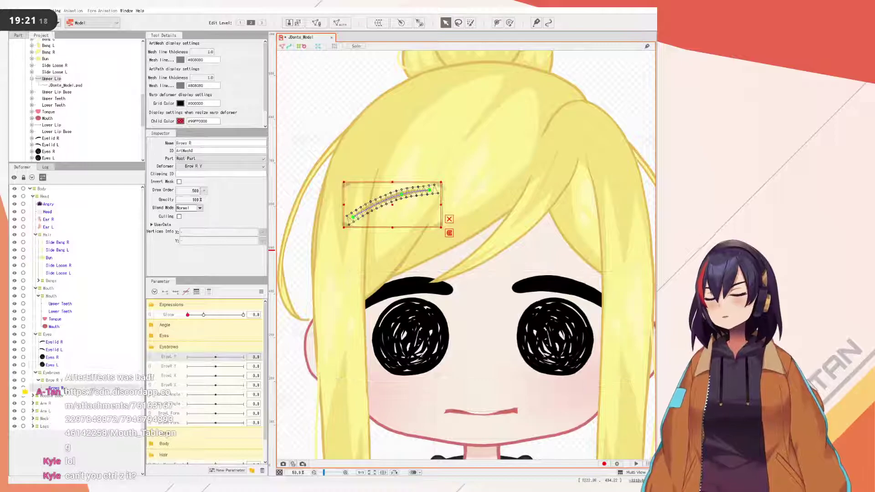
scroll(313, 220, up, 2)
click(60, 380)
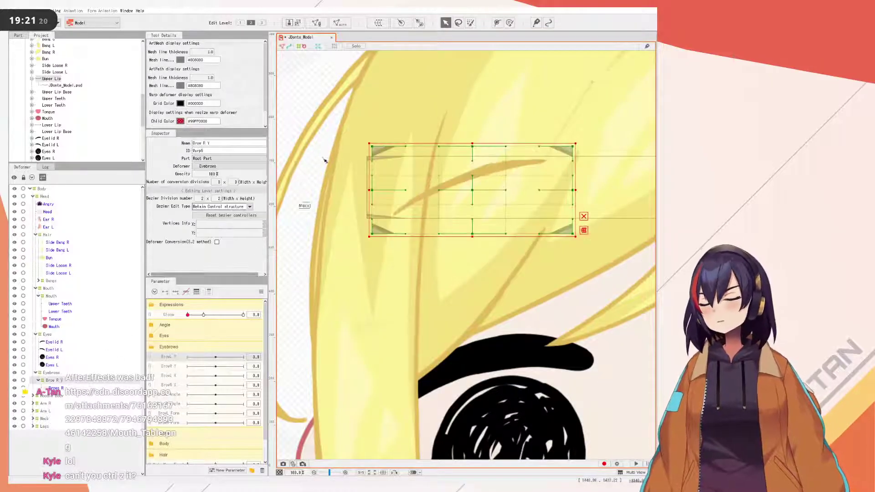
scroll(400, 172, down, 2)
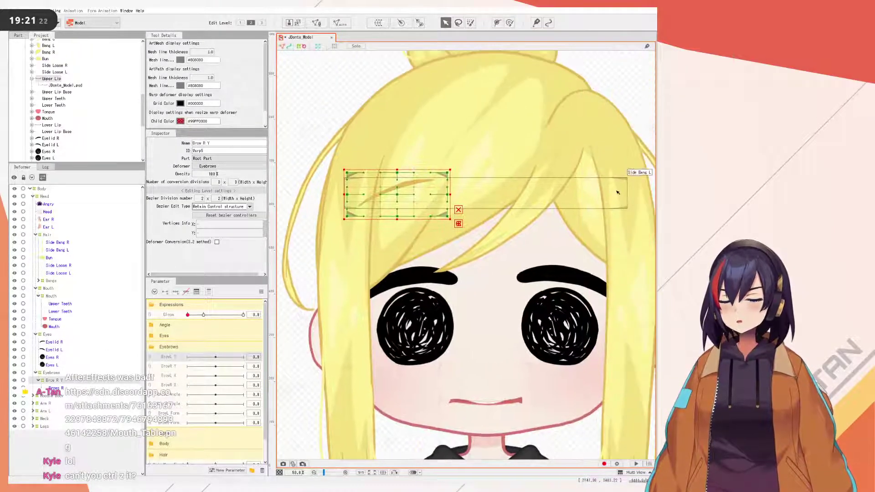
click(65, 373)
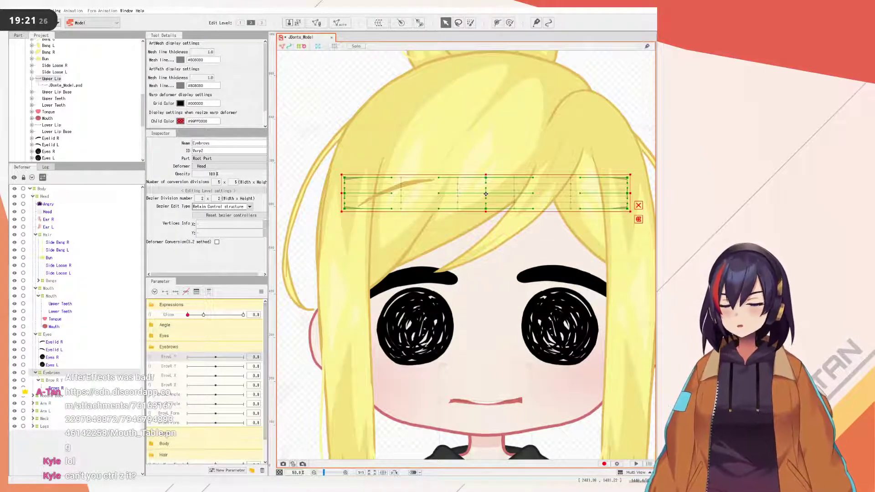
drag(486, 178, 470, 128)
key(ctrl+z)
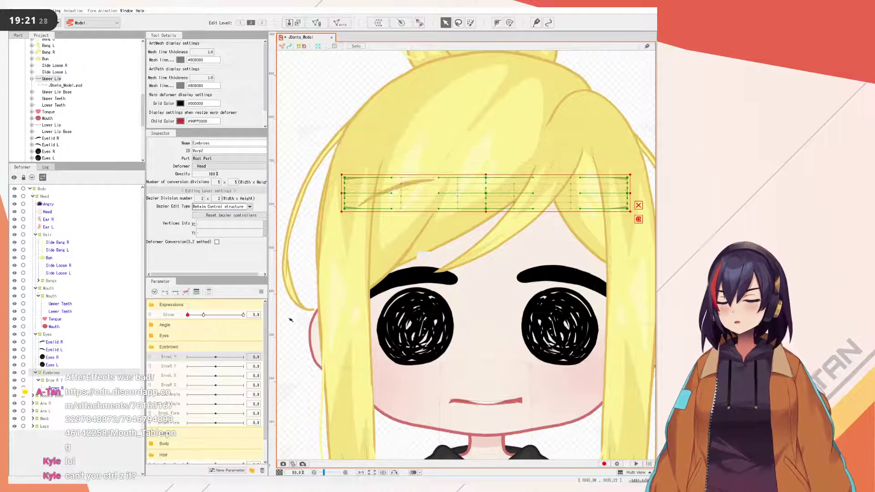
click(54, 381)
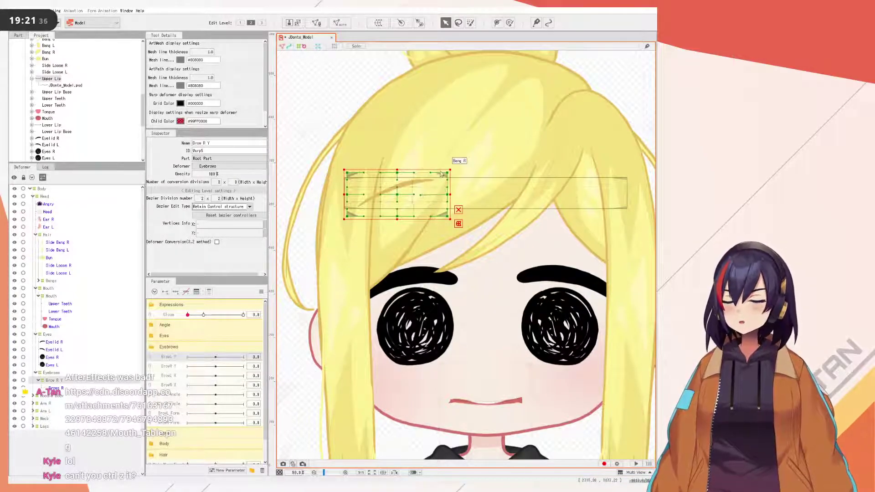
mouse_move(447, 173)
mouse_down()
mouse_move(447, 203)
mouse_move(445, 160)
mouse_up()
key(ctrl+z)
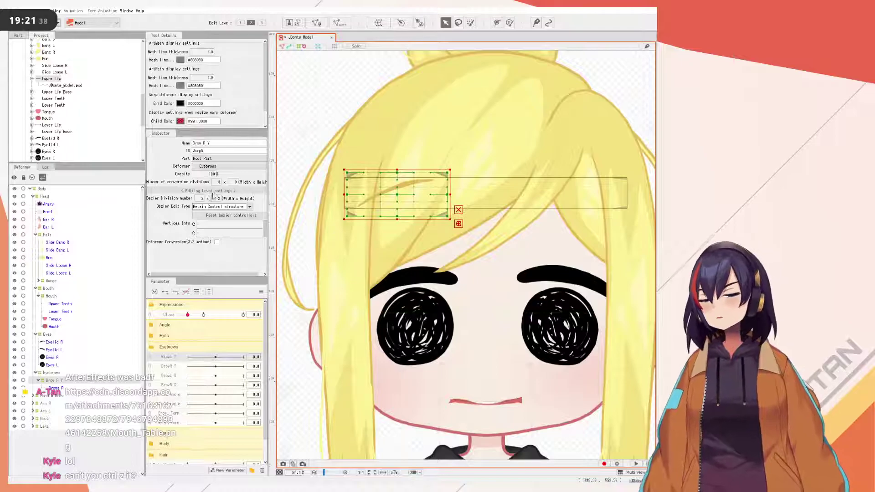
- Set the bezier division number of the Brow R Y warp deformer to 3 × 1
drag(199, 198, 201, 199)
scroll(202, 199, down, 5)
scroll(217, 197, down, 1)
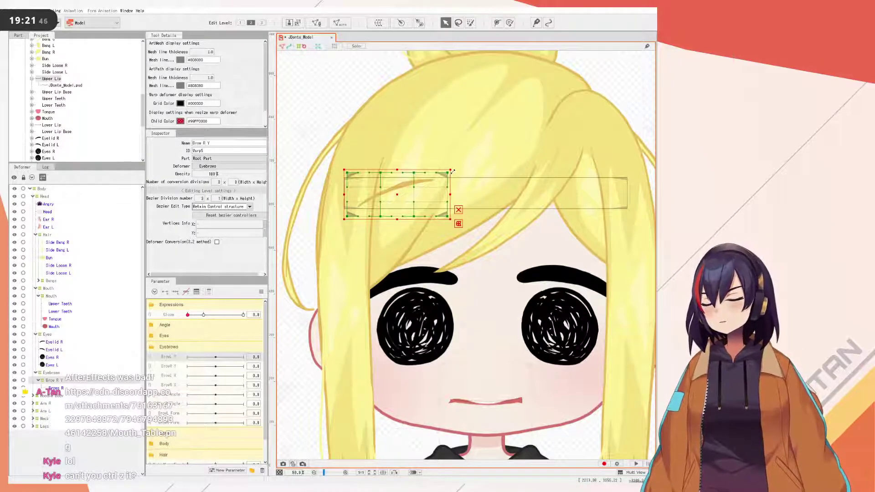
- Rotate the Brow R Y warp deformer so its box follows the slant of the Brows R stroke
mouse_move(454, 170)
mouse_down()
mouse_move(450, 153)
mouse_move(454, 168)
mouse_up()
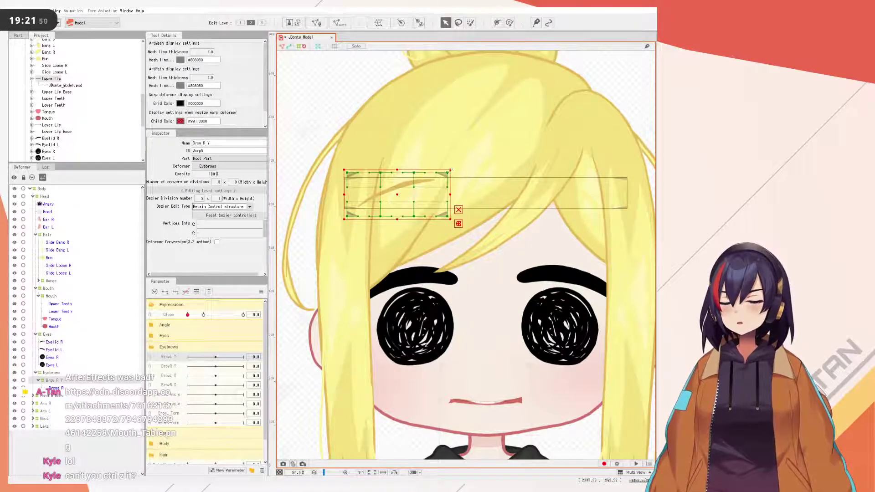
drag(453, 170, 463, 231)
key(ctrl+z)
key(ctrl+z)
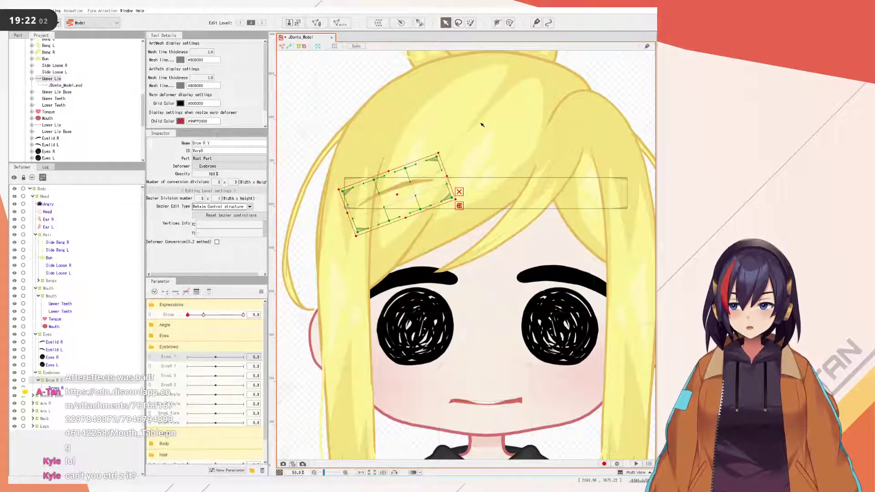
- Nudge the tilted Brow R Y deformer box so it is centred over the eyebrow stroke
scroll(364, 170, up, 4)
scroll(400, 193, down, 1)
drag(400, 201, 395, 188)
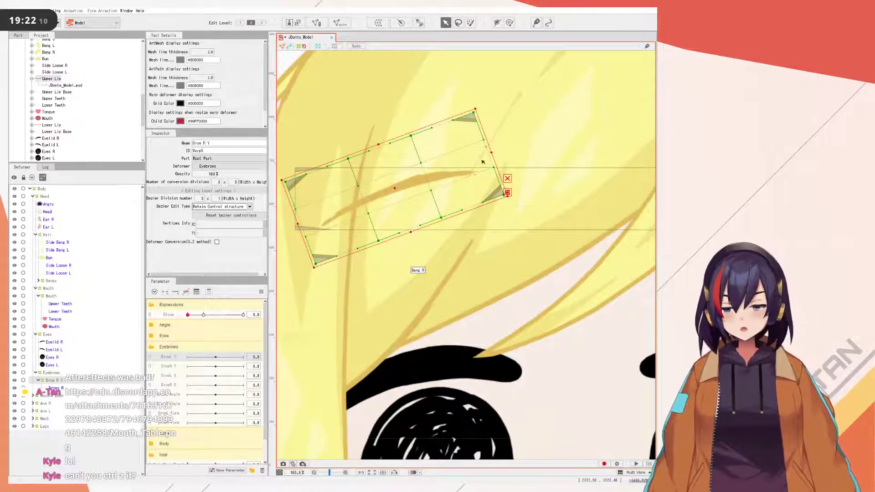
click(396, 188)
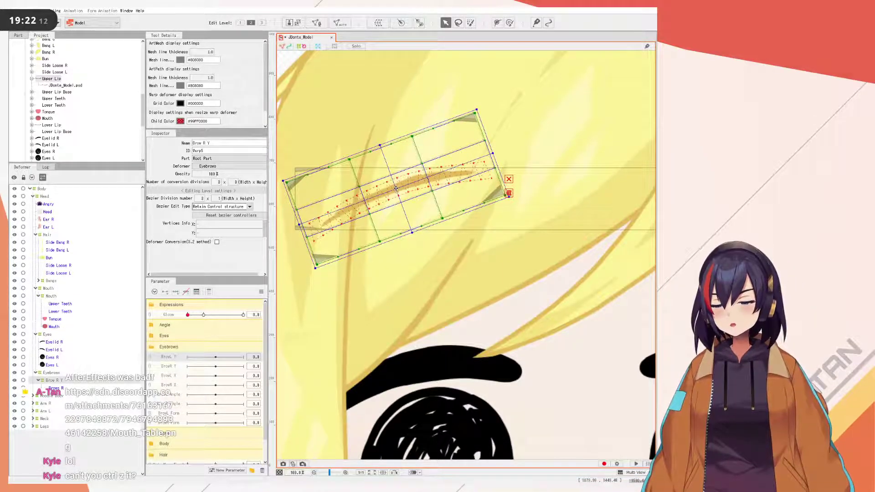
drag(395, 189, 396, 192)
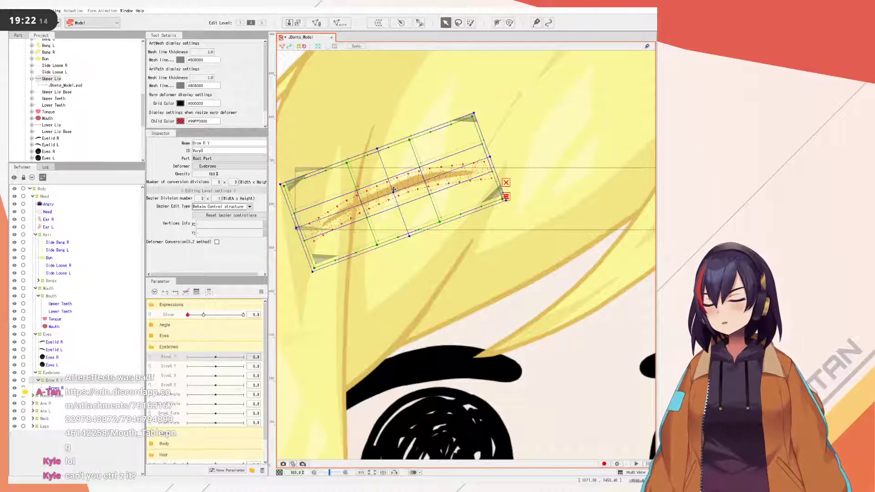
key(ctrl+z)
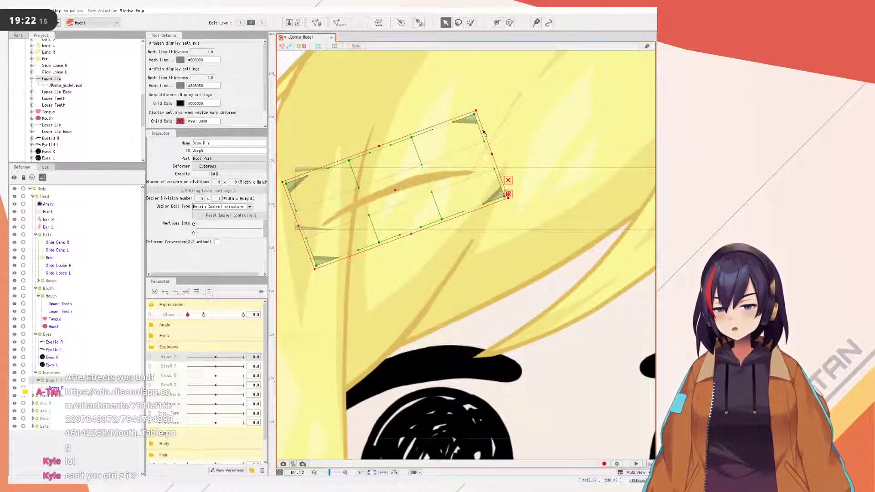
- Shrink the tilted Brow R Y deformer box from its long sides so it fits closely around the eyebrow
click(382, 157)
drag(382, 157, 389, 172)
mouse_move(411, 233)
mouse_down()
mouse_move(404, 211)
mouse_move(409, 217)
mouse_up()
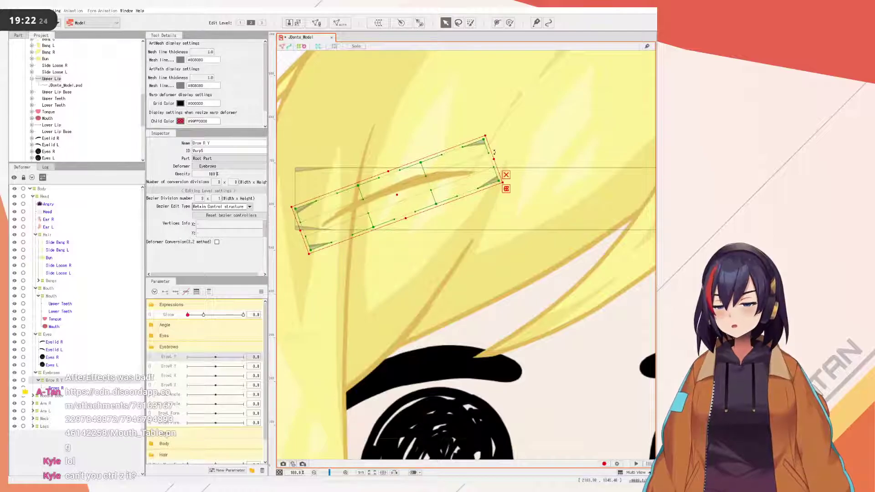
drag(485, 144, 471, 153)
scroll(465, 177, down, 5)
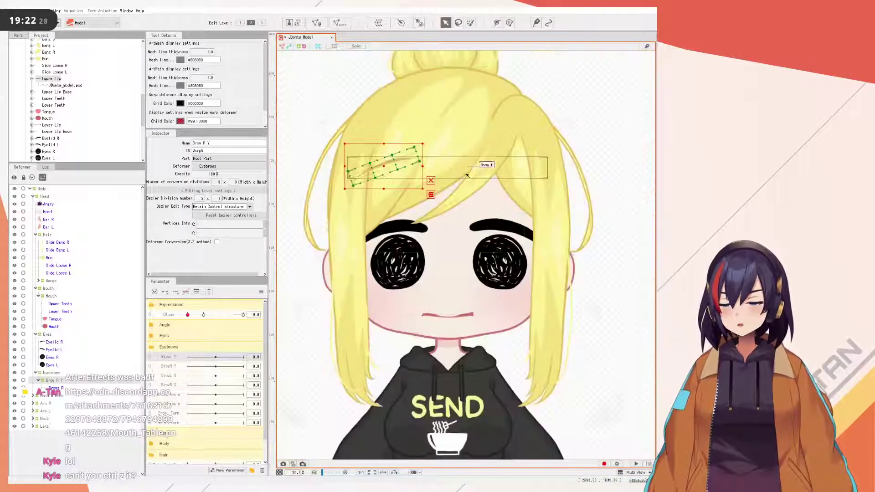
scroll(466, 178, up, 5)
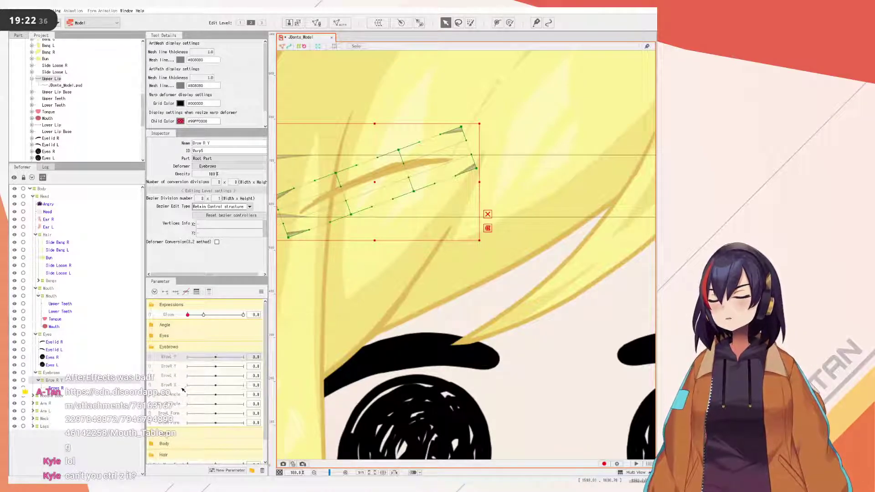
- Create a warp deformer named Brow R X around the eyebrow, inside the Brow R Y deformer
click(57, 388)
click(56, 381)
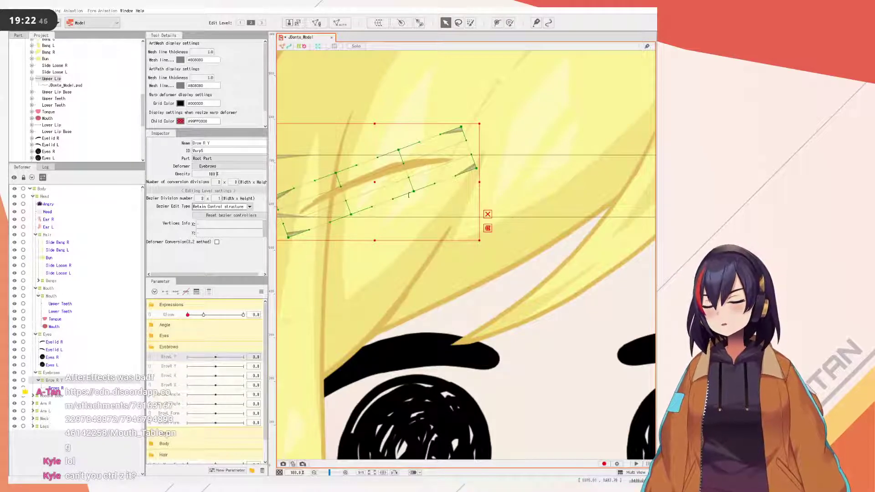
click(428, 367)
- Place Brow R X above Brows R in the deformer hierarchy and nest the Brows R mesh inside it
drag(54, 396, 56, 387)
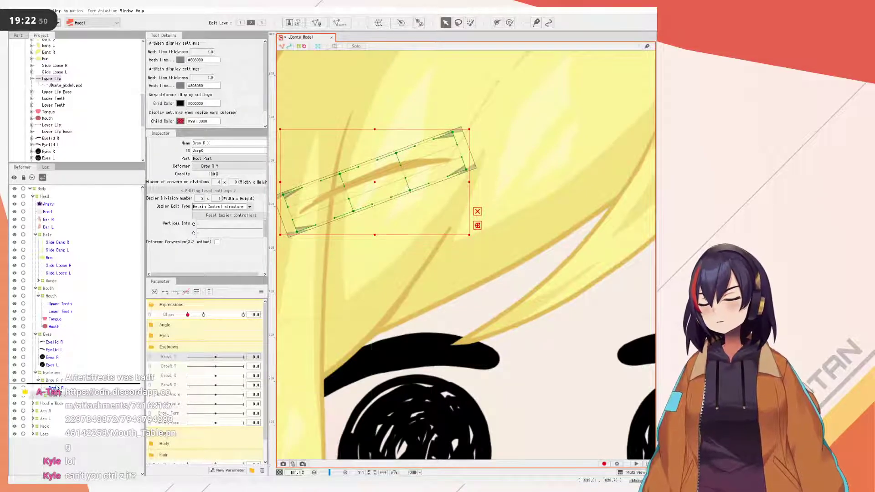
click(55, 388)
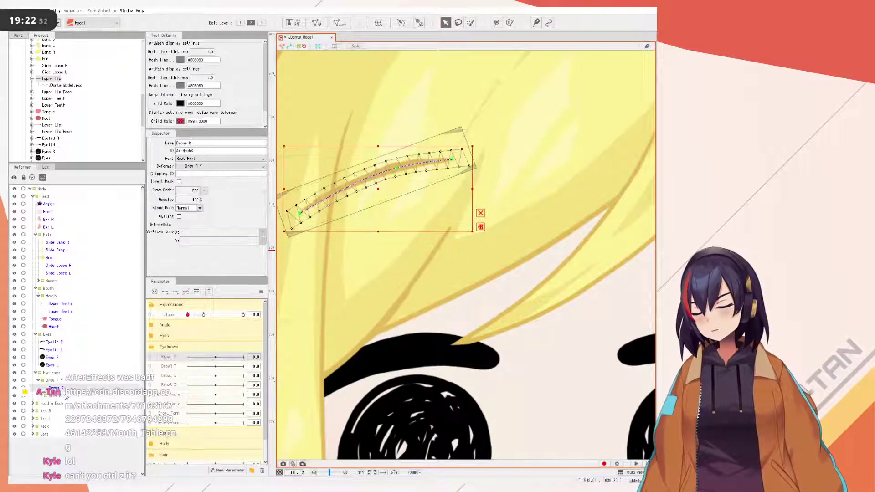
click(65, 397)
mouse_move(56, 389)
mouse_down()
mouse_move(63, 401)
mouse_move(57, 393)
mouse_up()
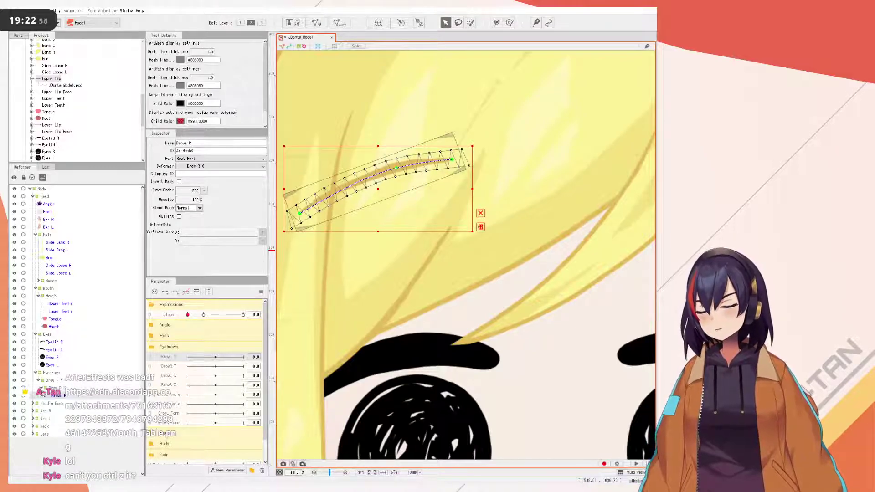
click(54, 386)
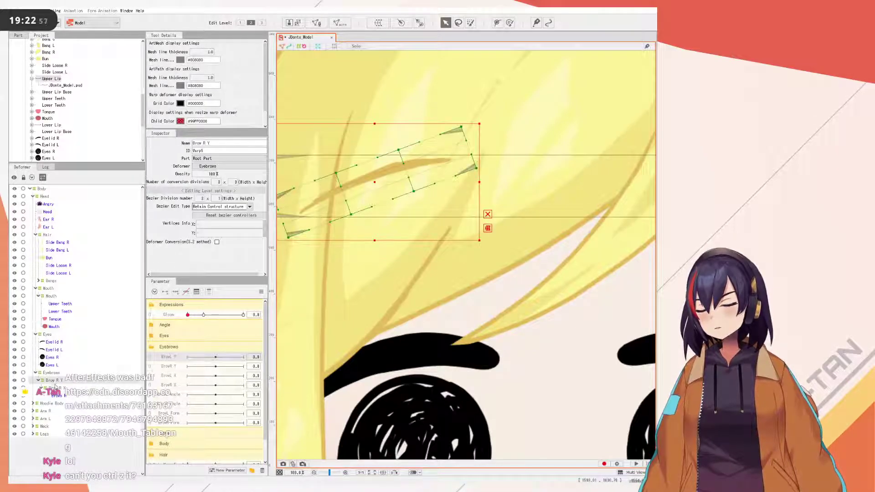
click(64, 395)
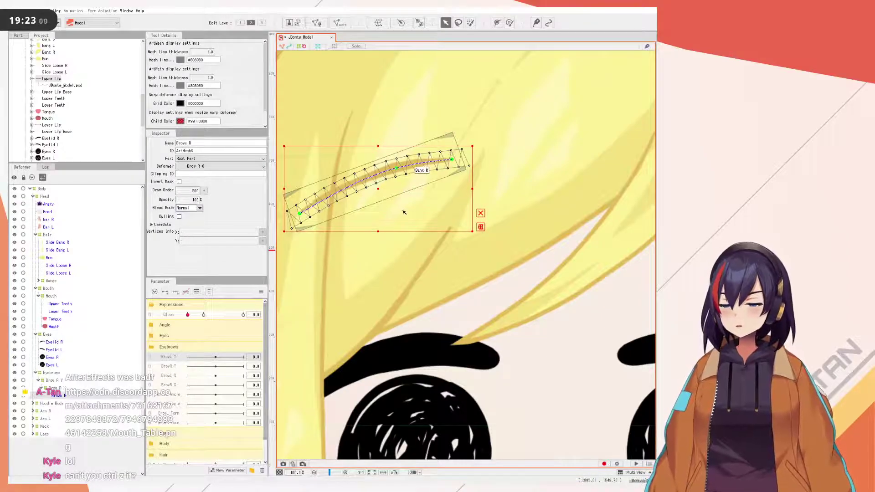
click(53, 381)
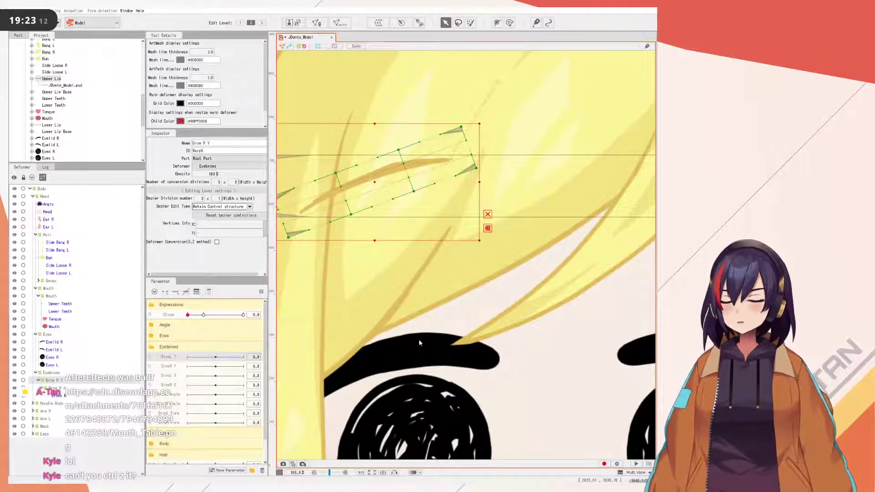
- Create a rotation deformer named Brow R Rotation inside Eyebrows as the parent of the Brow R Y deformer
key(ctrl+z)
click(38, 380)
scroll(387, 75, down, 3)
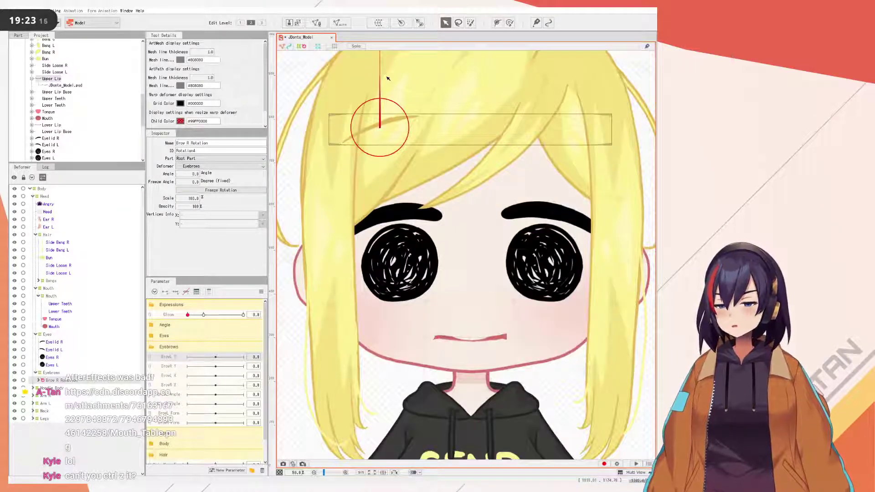
- Test-rotate the Brow R Rotation deformer, undo the rotation, and inspect the deformers nested beneath it
drag(388, 78, 386, 158)
drag(379, 119, 418, 104)
key(ctrl+z)
click(41, 388)
click(44, 395)
click(66, 387)
click(64, 380)
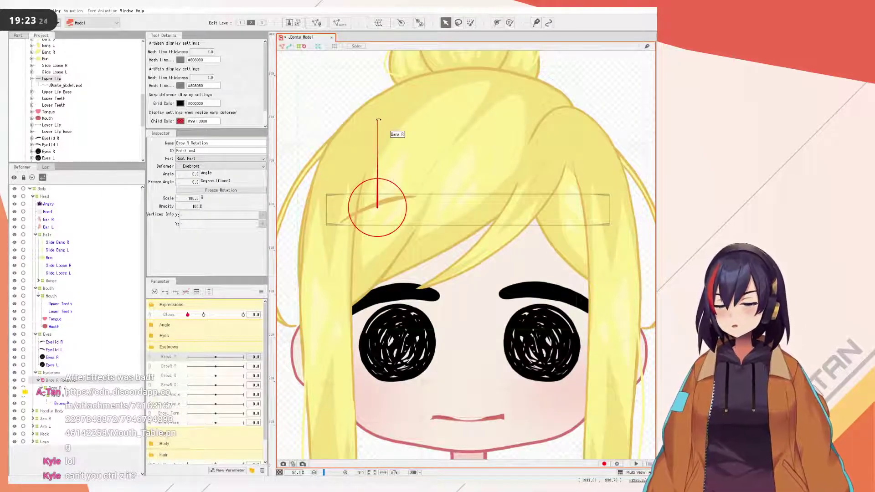
- Move the Brow R Rotation pivot onto the eyebrow stroke, then test the rotation and undo it
drag(378, 119, 376, 63)
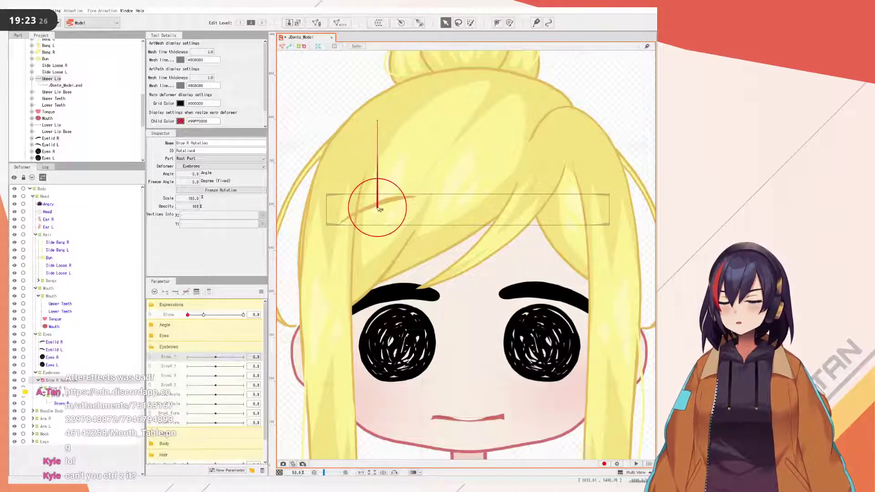
drag(381, 208, 393, 201)
drag(388, 114, 444, 127)
key(ctrl+z)
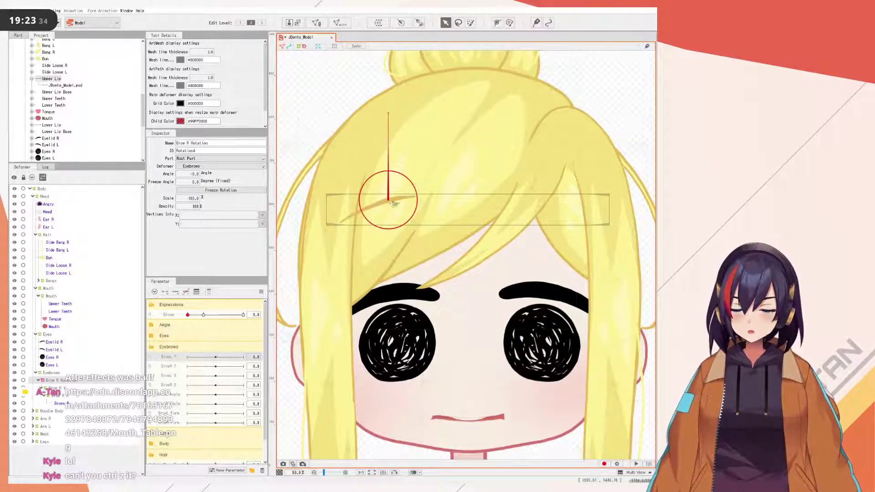
- Reorder the Eyebrows parameters so BrowR Y sits above BrowL Y
scroll(386, 234, up, 2)
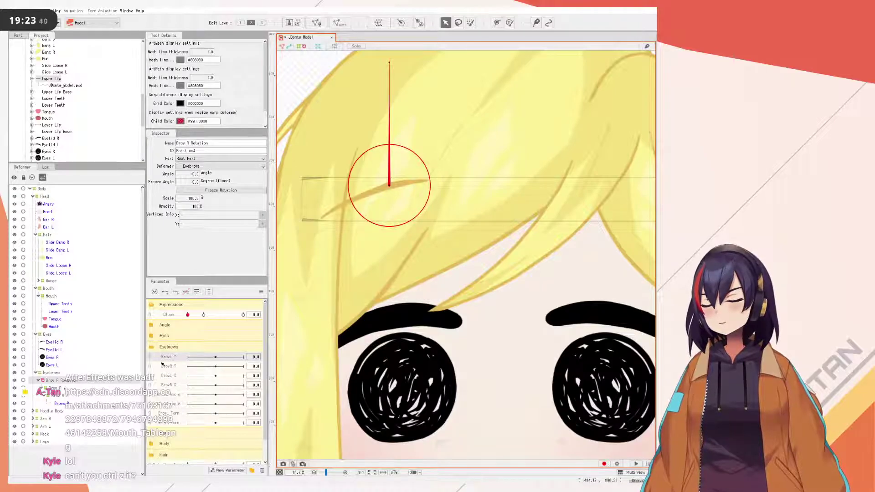
drag(172, 366, 176, 354)
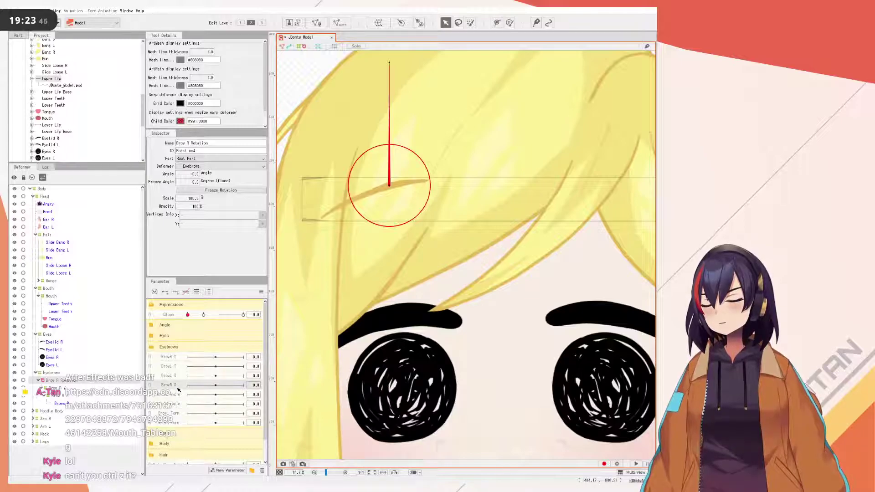
- Reorder the Eyebrows parameters so BrowR X, BrowR Angle and BrowR Form follow BrowR Y, above the BrowL parameters
drag(175, 388, 176, 361)
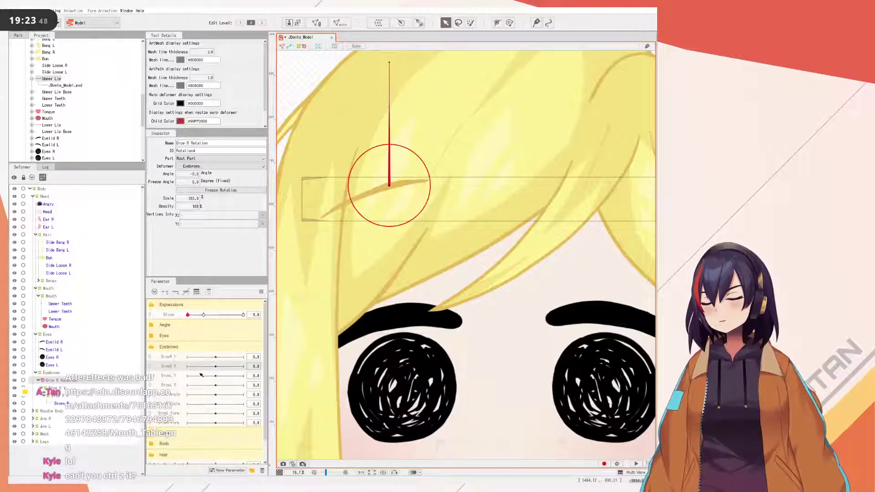
drag(173, 397, 185, 371)
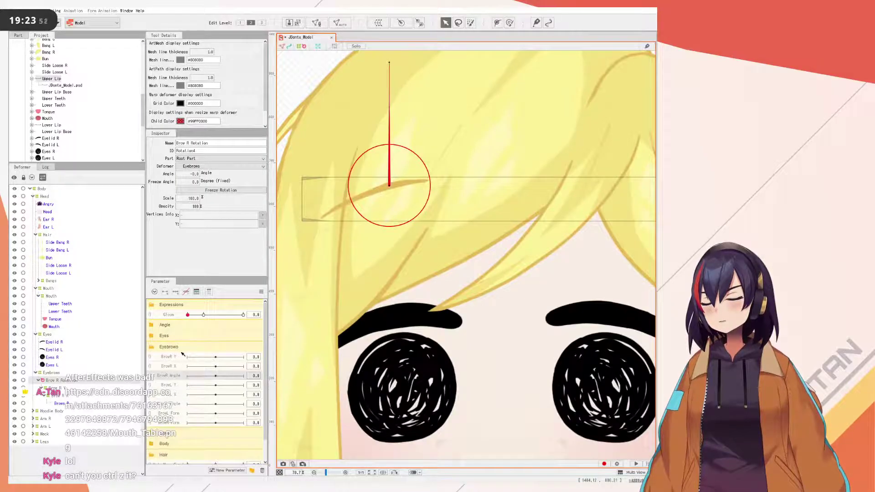
drag(178, 426, 183, 380)
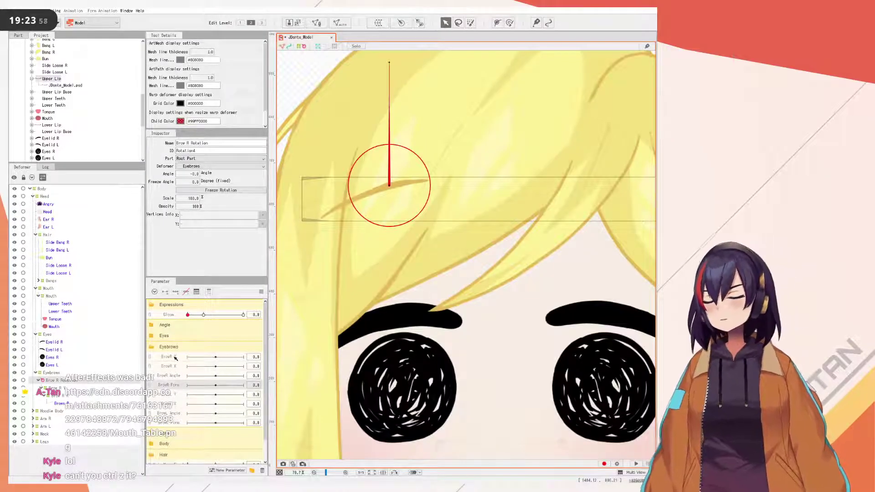
click(177, 360)
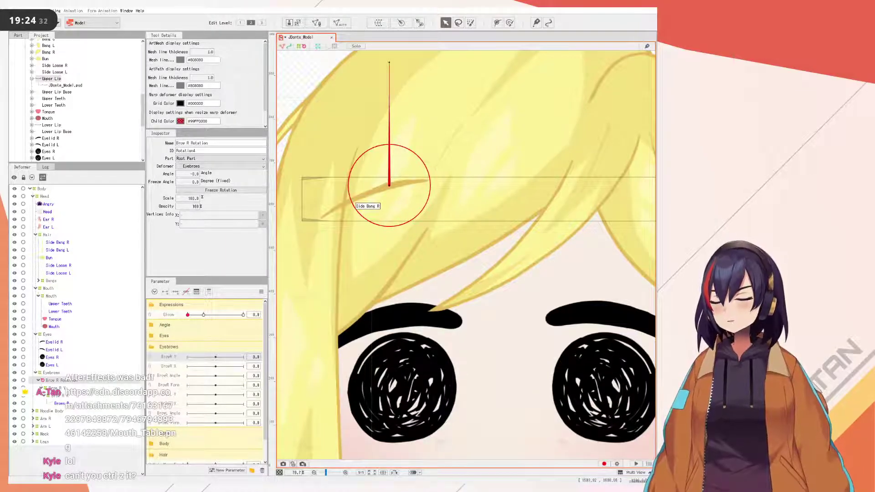
- Select the Brow R Y warp deformer and apply Lock default Deformer from the parameter options
click(64, 388)
click(261, 292)
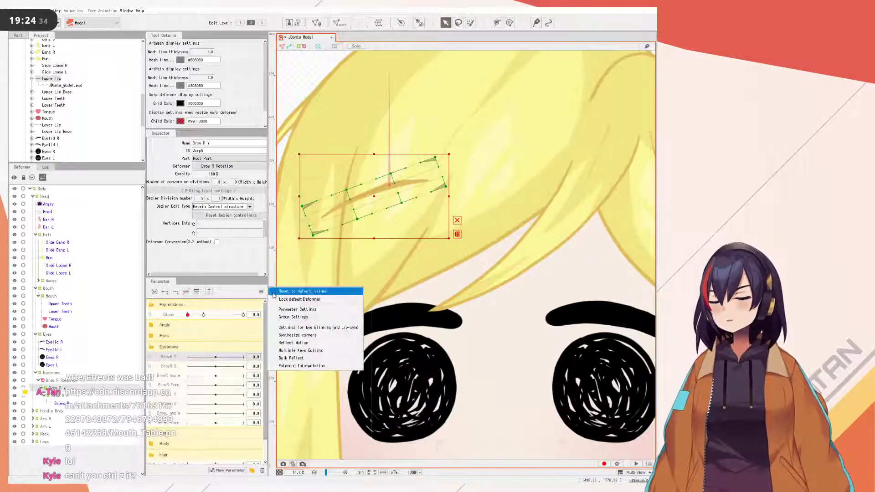
click(305, 299)
- Move the Eyebrows warp deformer slightly down on the forehead, closer to the eyes, and check the placement
scroll(402, 186, down, 4)
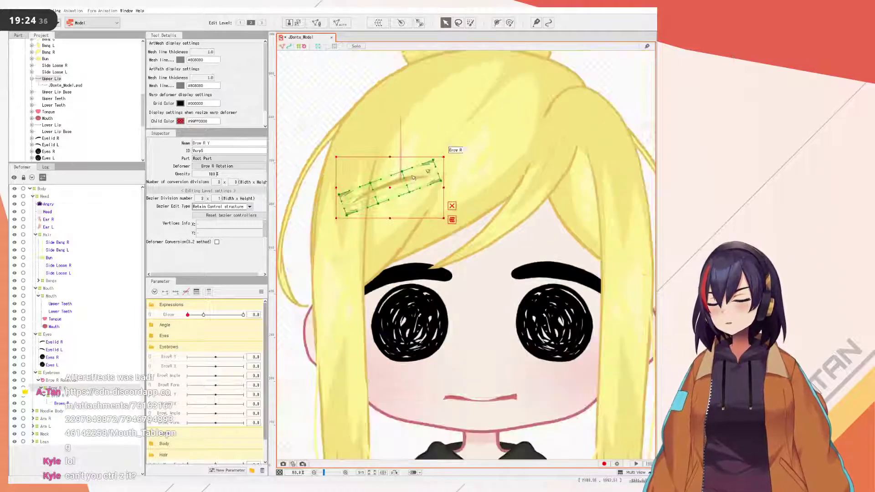
scroll(402, 186, up, 3)
click(57, 374)
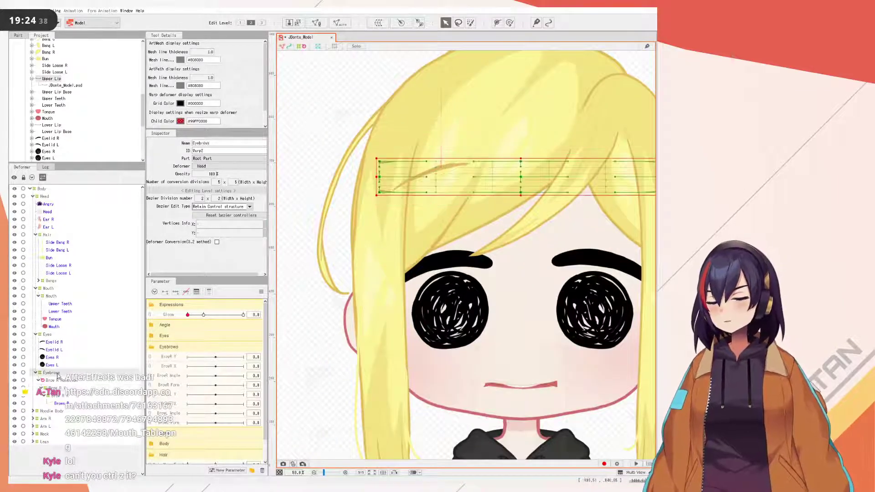
drag(520, 180, 521, 203)
scroll(507, 216, down, 5)
click(596, 245)
scroll(509, 249, up, 5)
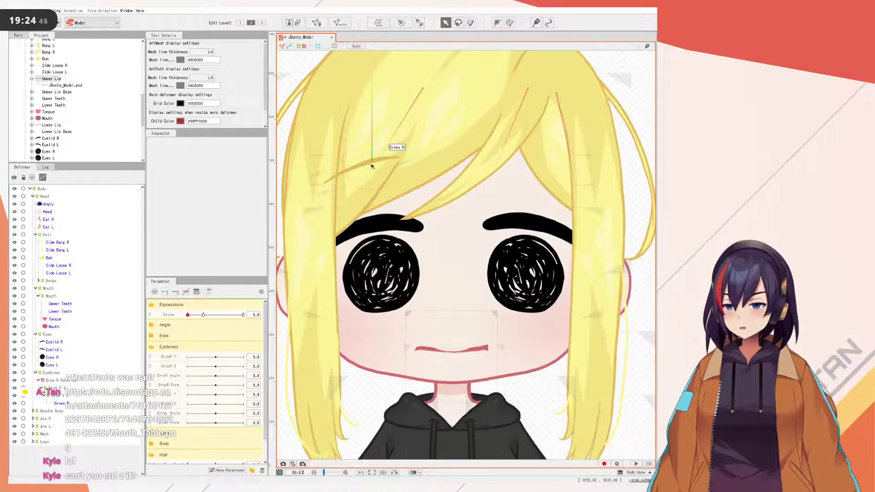
click(54, 373)
click(59, 380)
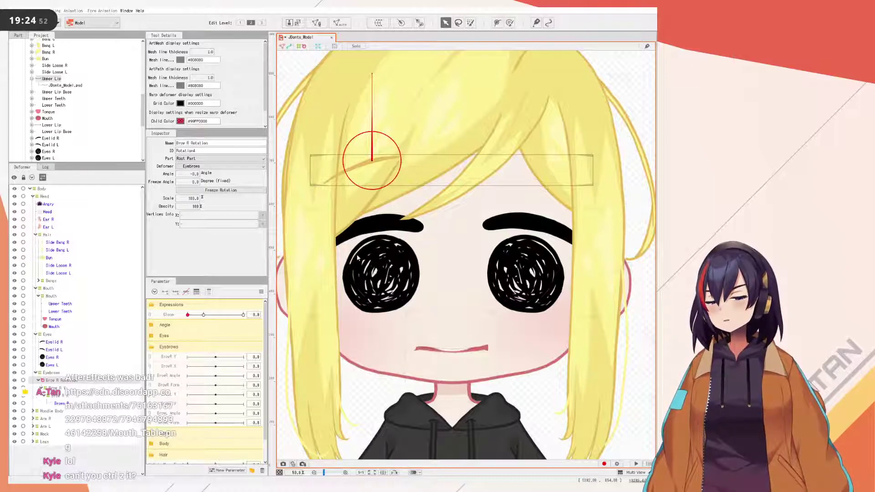
key(ctrl+v)
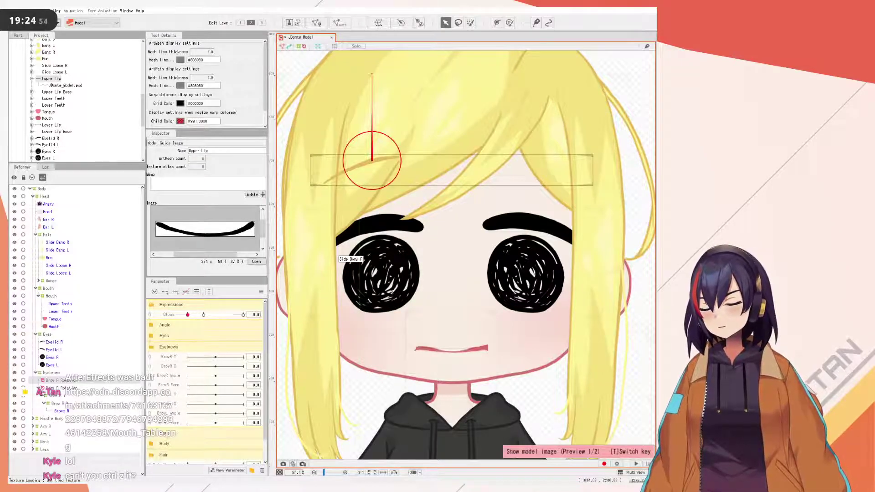
key(ctrl+z)
- Duplicate the Brow R Rotation deformer inside Eyebrows together with its nested warp deformers and brow mesh
click(49, 382)
shift+click(68, 404)
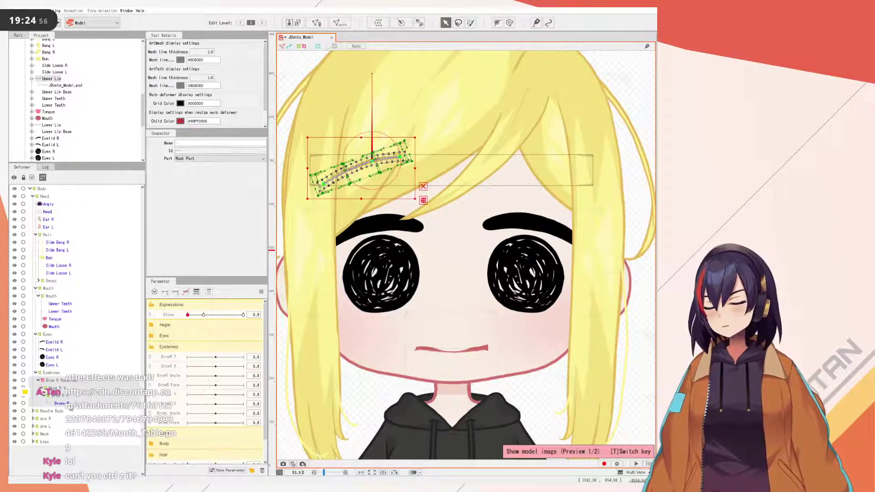
click(57, 382)
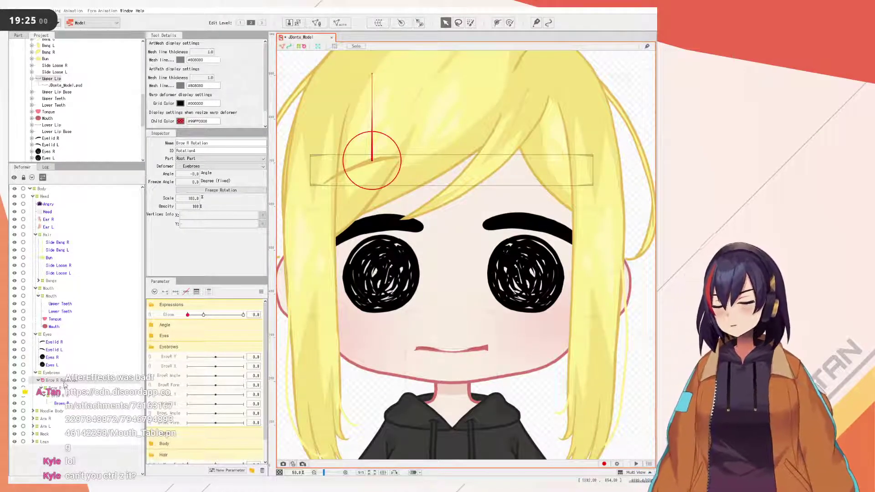
key(ctrl+v)
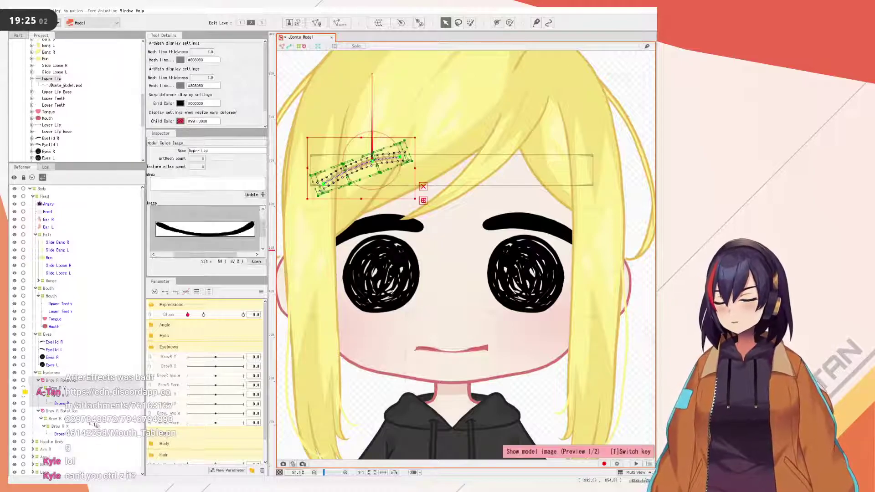
- Identify the duplicated rotation deformer in the hierarchy and rename it Brow L Rotation
click(76, 404)
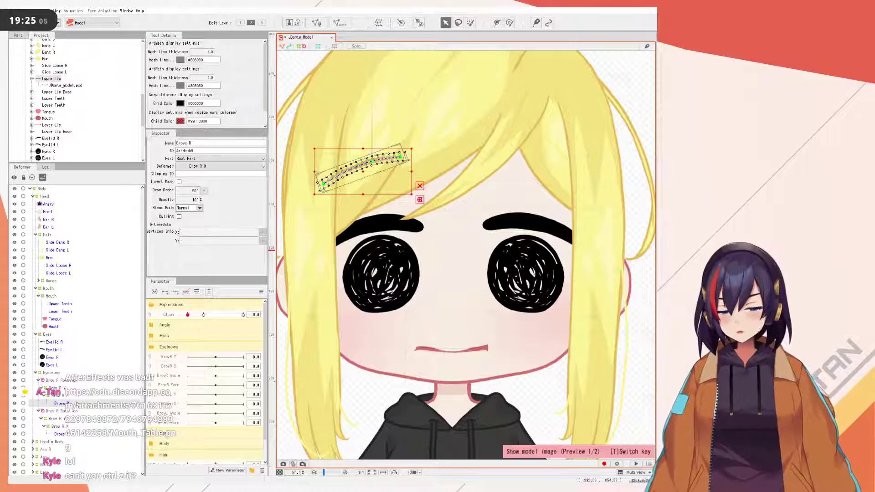
click(50, 411)
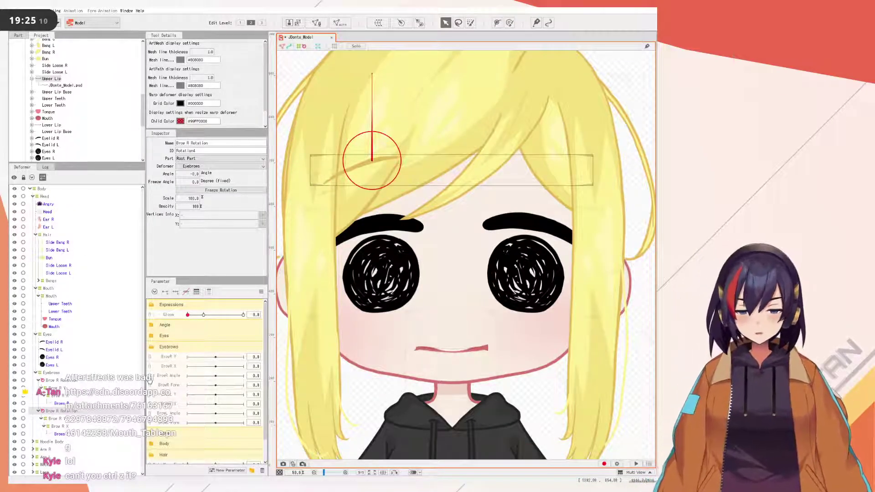
click(14, 412)
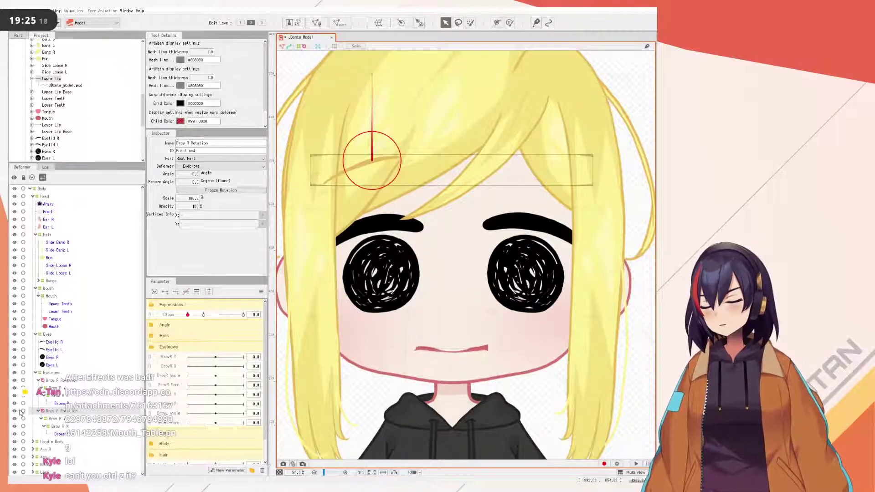
double_click(57, 380)
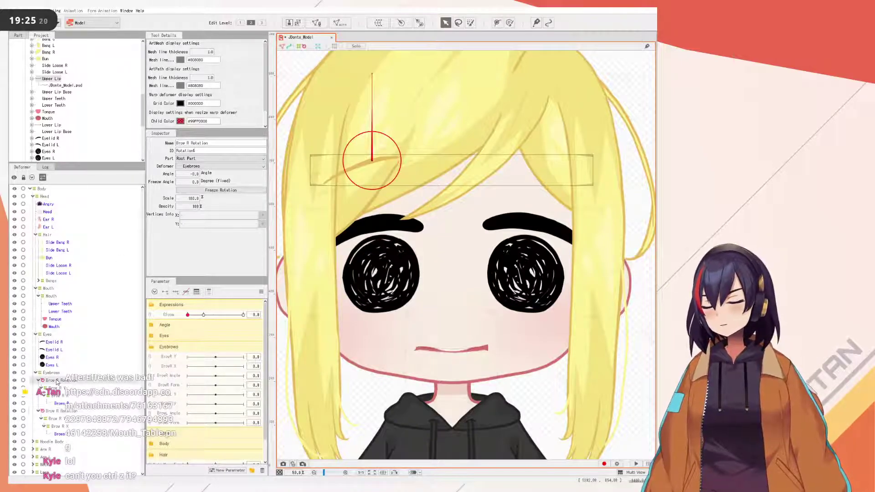
click(40, 381)
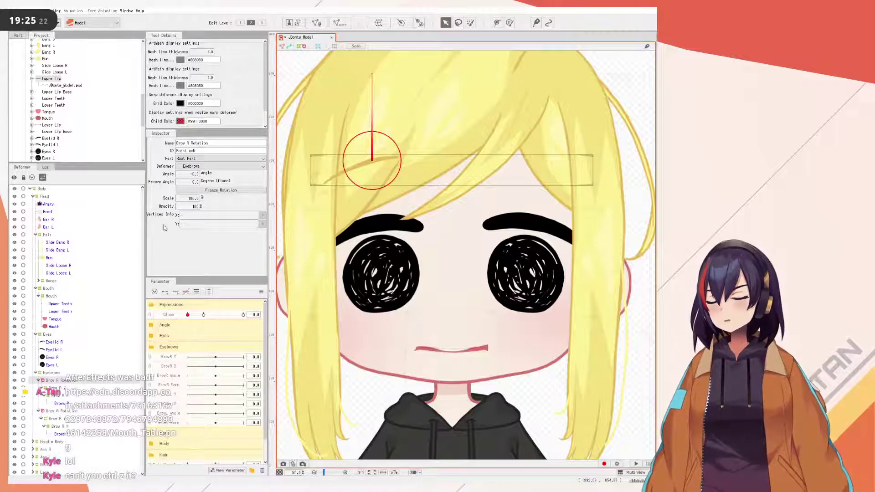
key(BackSpace)
text(L)
key(Return)
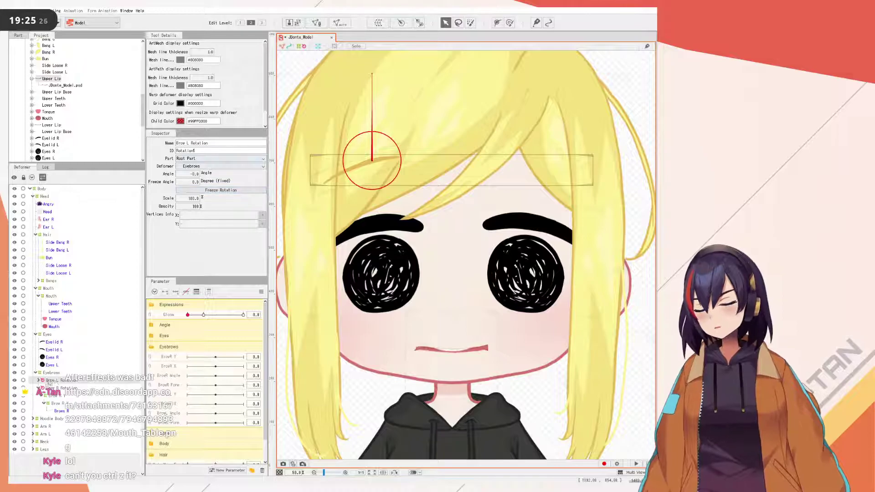
- Rename the Y warp deformer nested in Brow L Rotation as Brow L Y
click(39, 380)
click(54, 388)
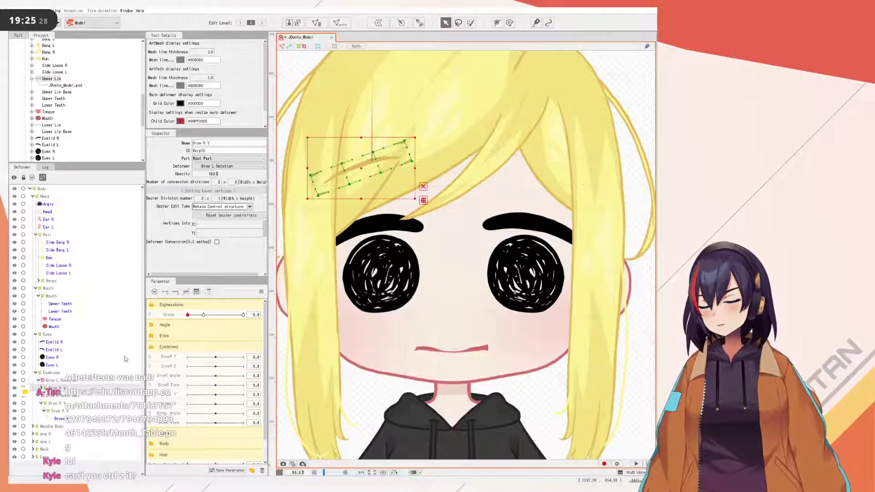
click(206, 143)
key(BackSpace)
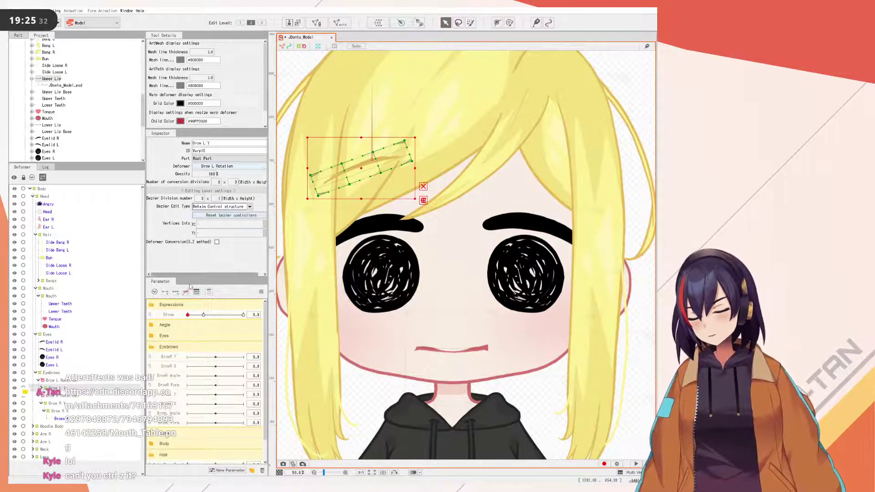
- Rename the duplicated eyebrow's warp deformer to Brow L X and its eyebrow mesh to Brows L
click(41, 388)
click(54, 395)
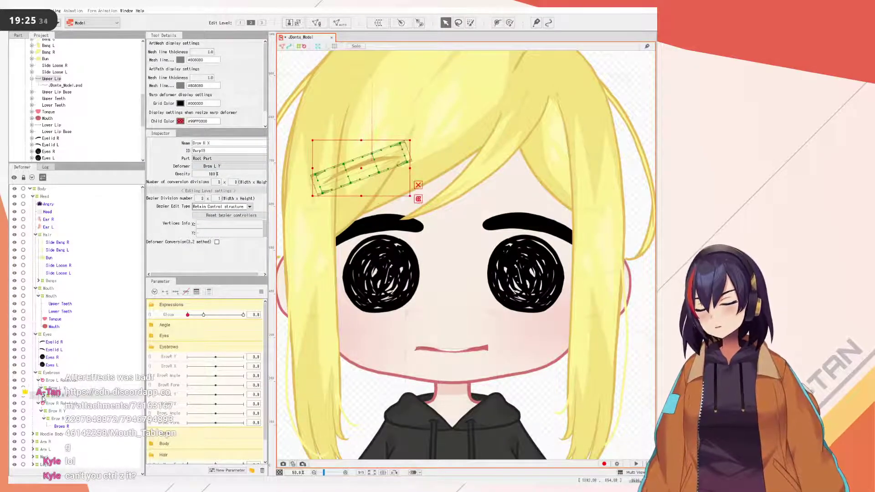
double_click(206, 143)
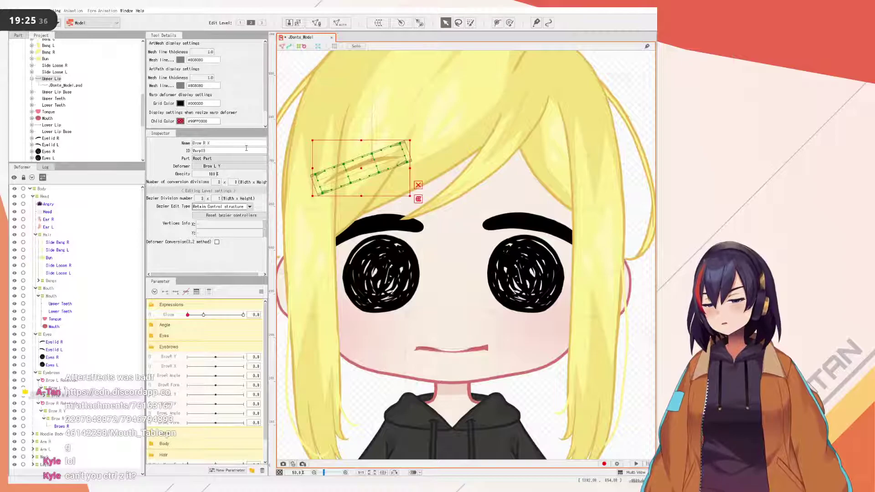
key(BackSpace)
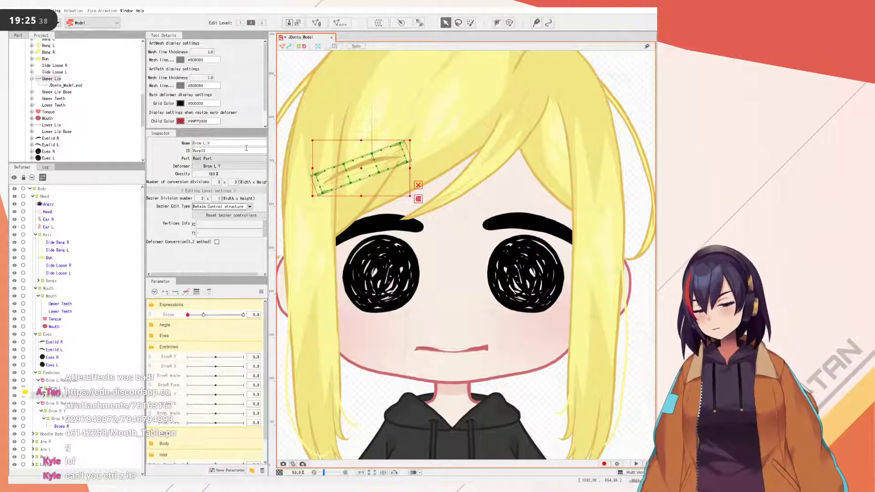
click(43, 396)
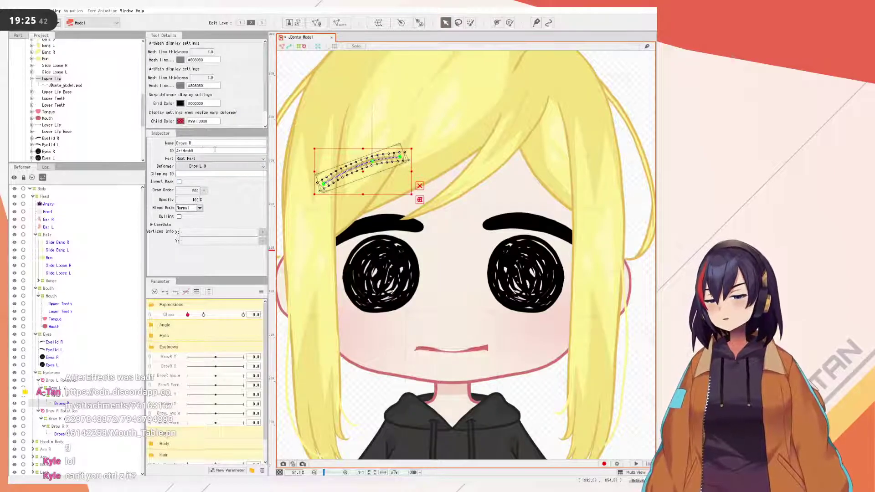
key(BackSpace)
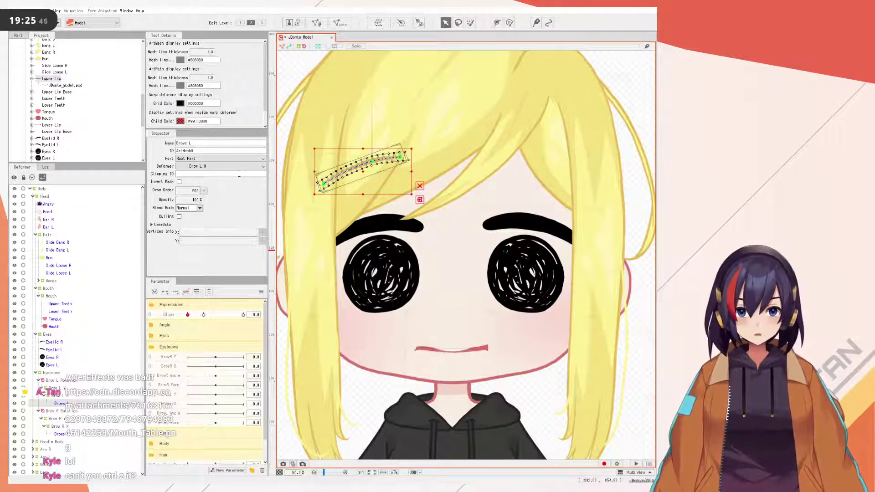
- Reflect the Brow L Rotation deformer to mirror the duplicated eyebrow
click(49, 381)
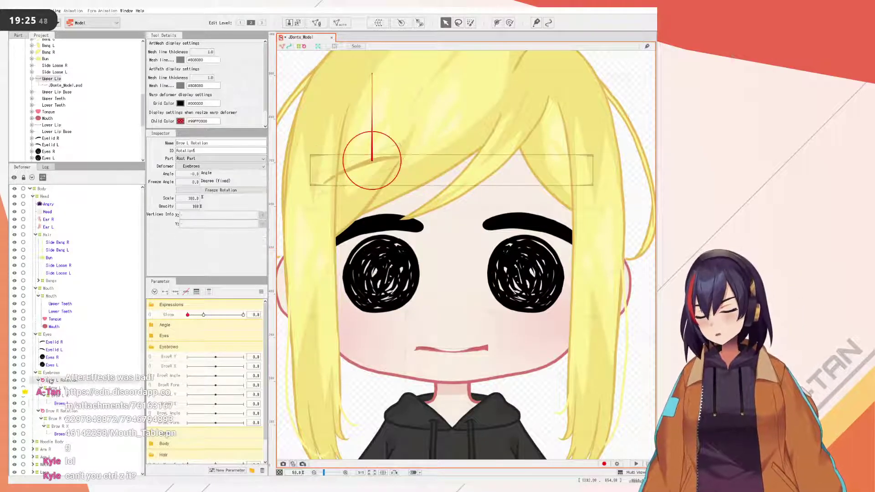
right_click(374, 162)
mouse_move(393, 227)
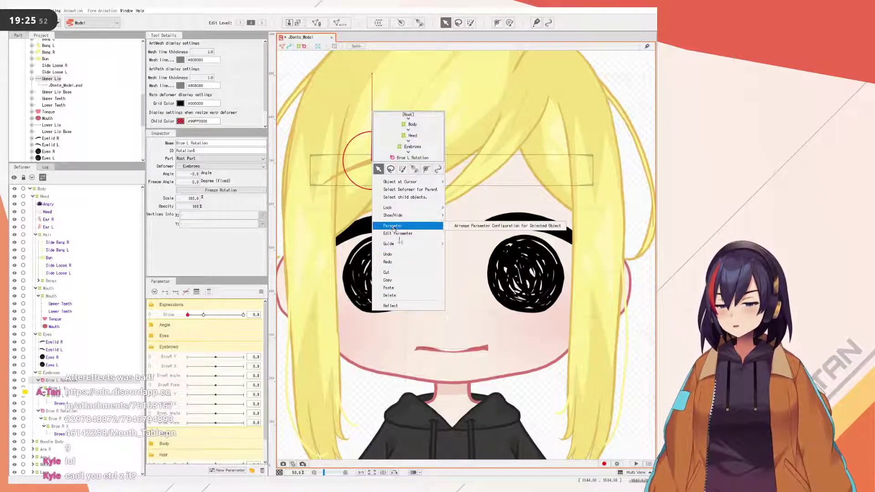
click(404, 306)
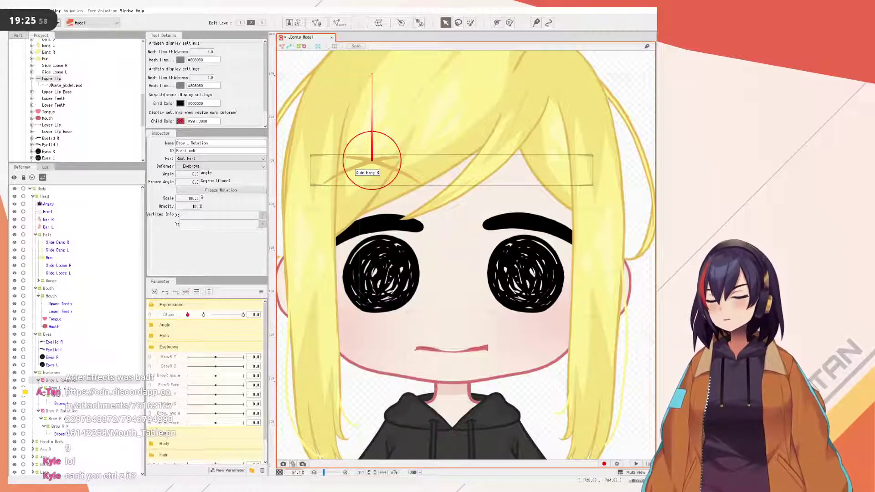
- Move the Brow L Rotation deformer horizontally across the forehead, above the character's left eye, to mirror the Brow R position
click(73, 403)
click(66, 380)
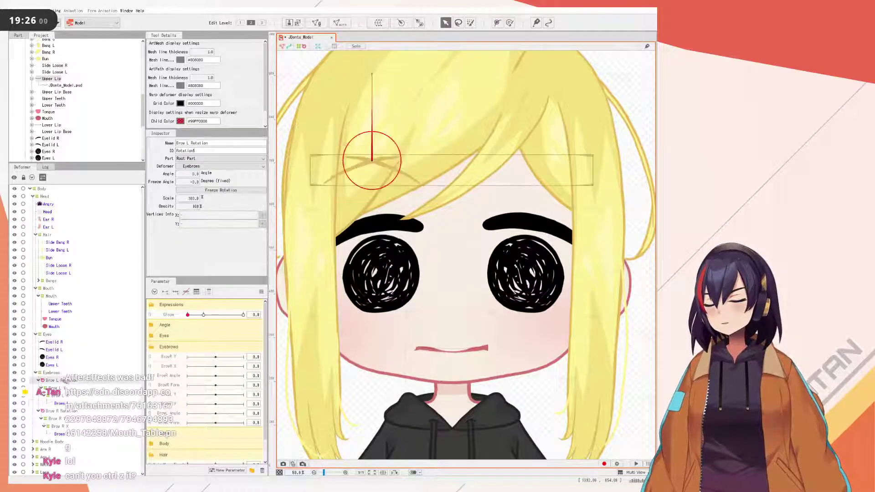
drag(375, 162, 535, 162)
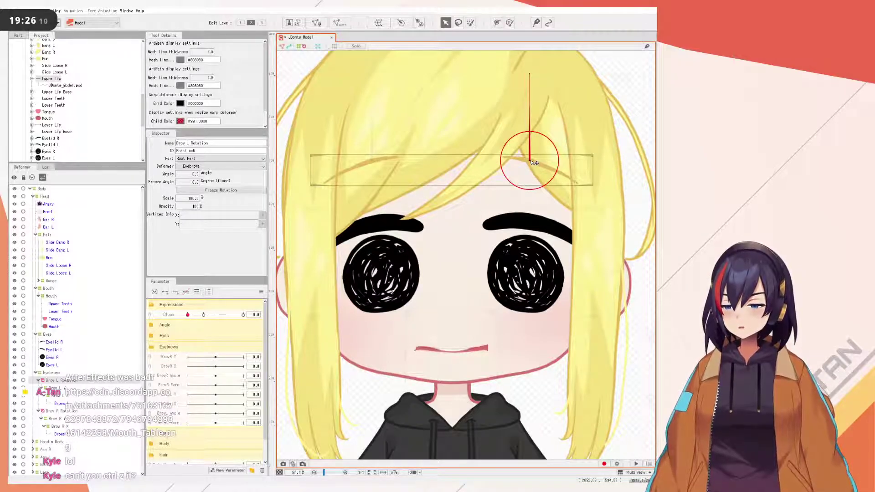
click(530, 161)
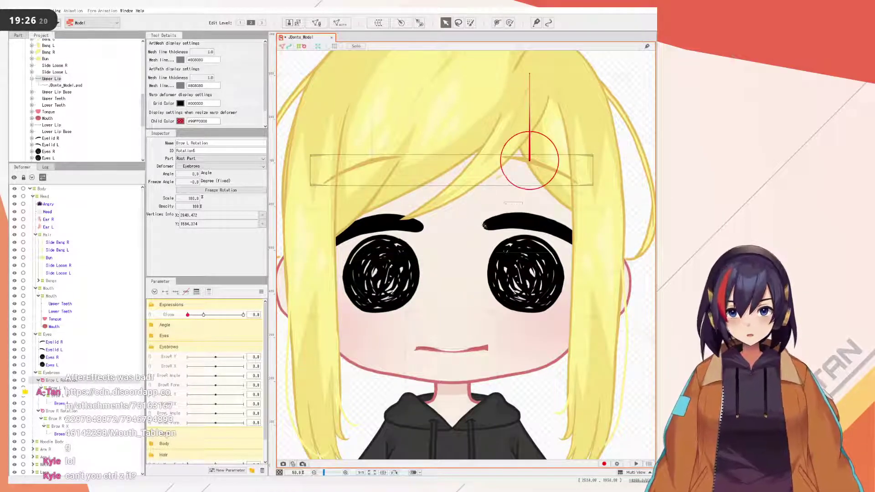
- Compare the two eyebrows' placement on the whole face and inspect the Brows L mesh and its rotation deformer
scroll(483, 221, down, 2)
click(301, 46)
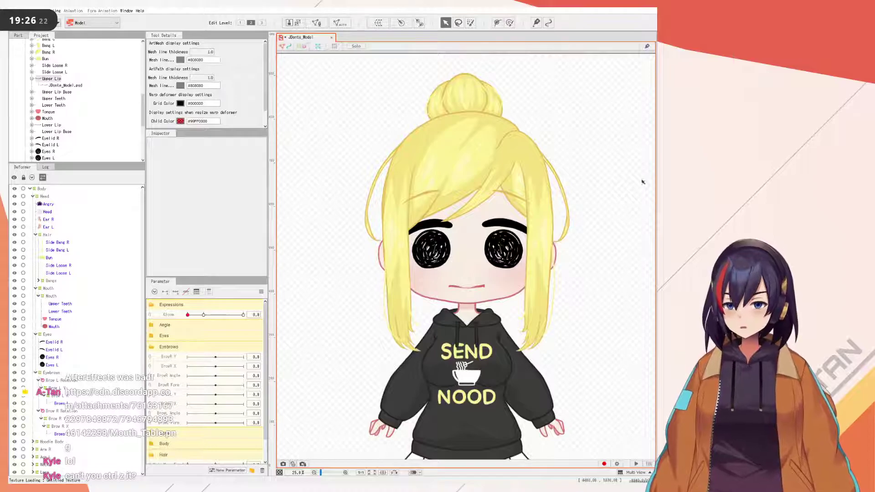
scroll(499, 196, up, 2)
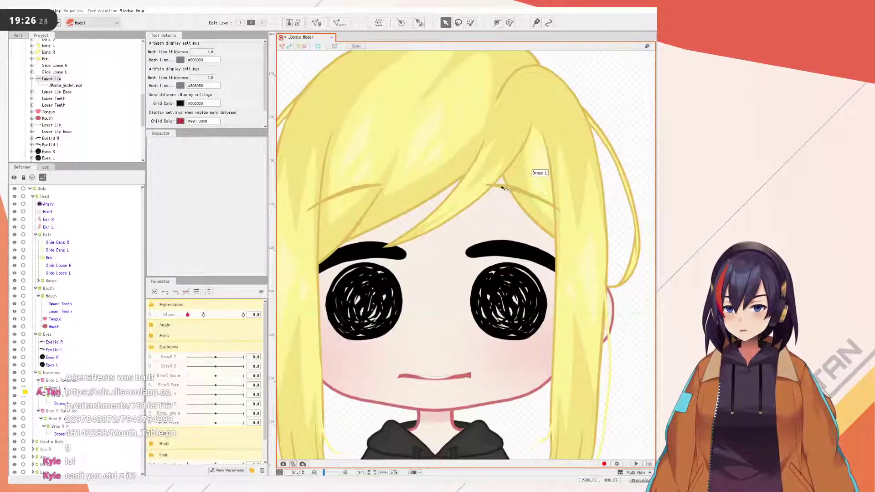
click(59, 381)
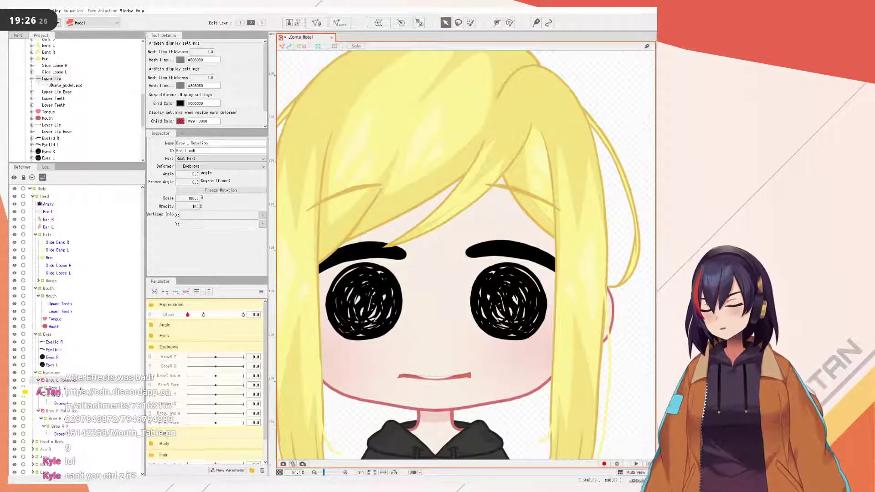
click(510, 188)
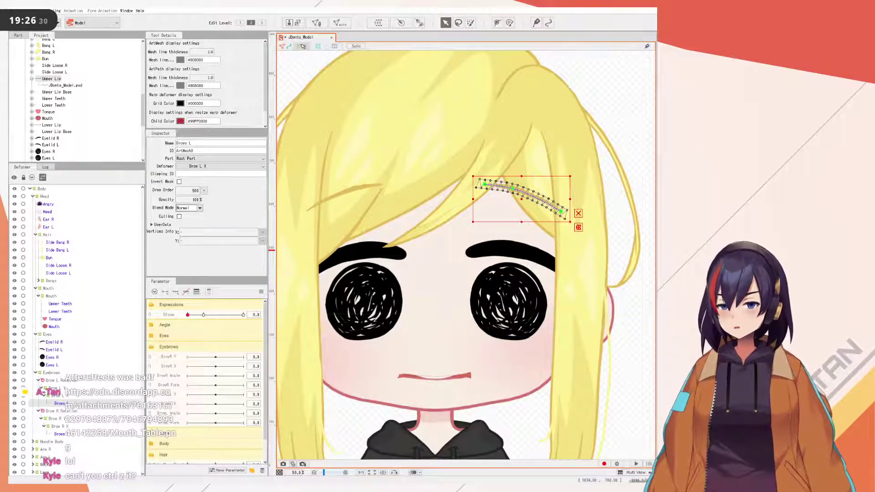
click(63, 382)
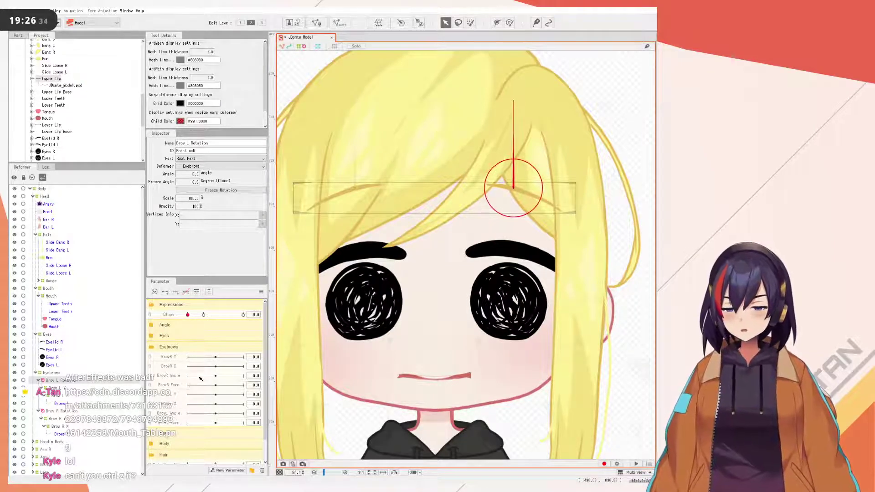
scroll(622, 178, down, 2)
click(622, 178)
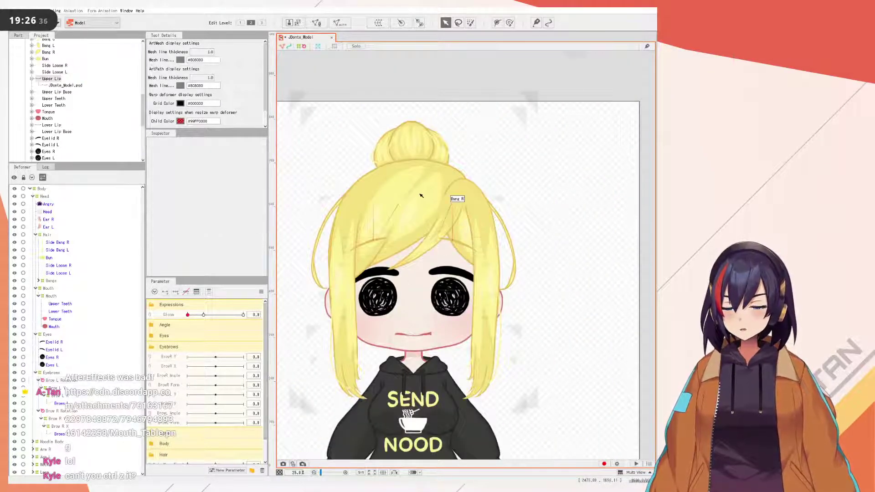
scroll(452, 197, up, 3)
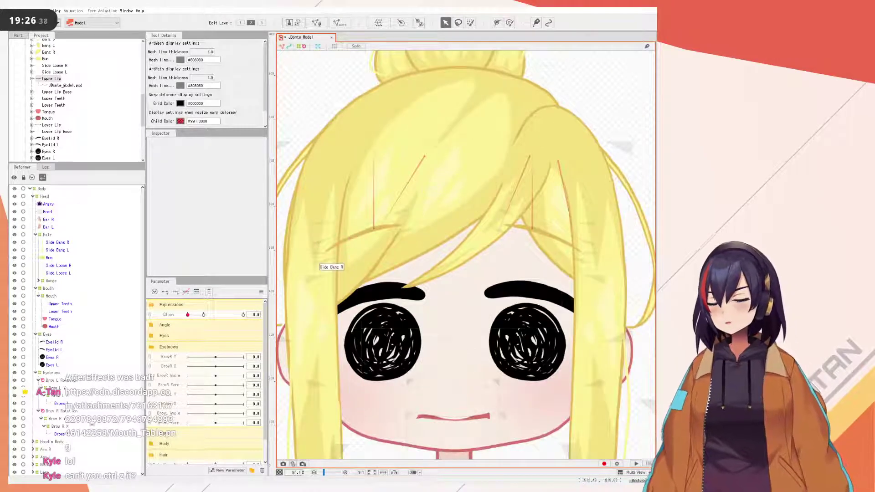
- Shorten the handle of the Brow L Rotation deformer so its tip lies inside the rotation circle
click(56, 383)
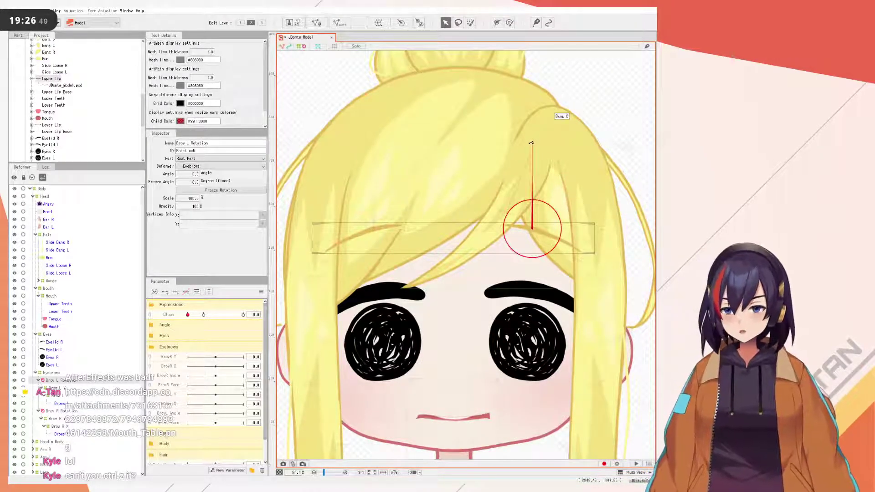
drag(544, 144, 545, 215)
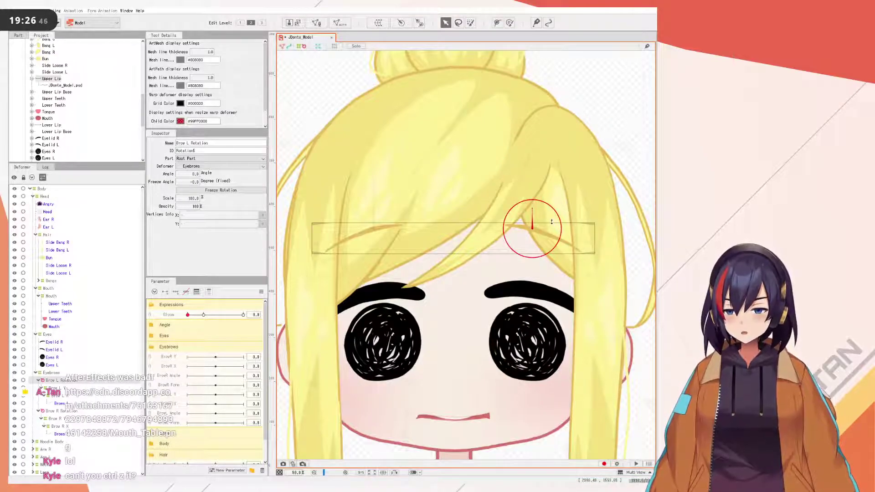
drag(532, 208, 542, 205)
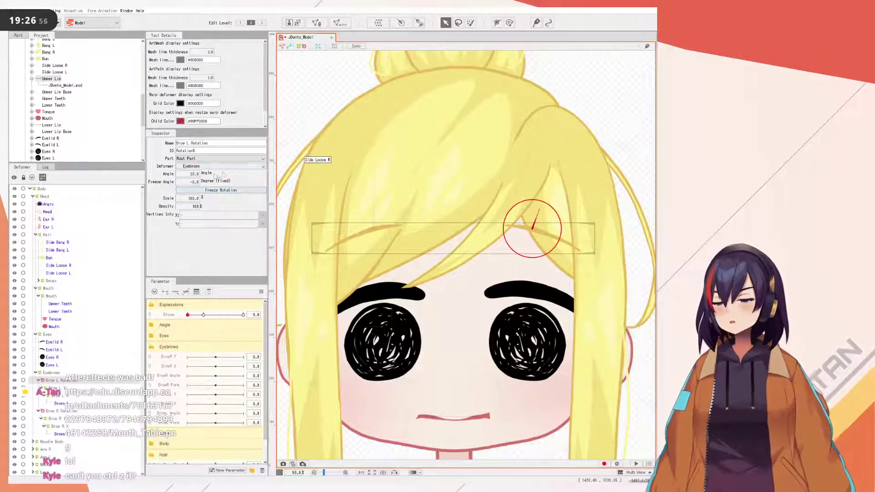
drag(540, 208, 543, 211)
key(ctrl+z)
key(ctrl+z)
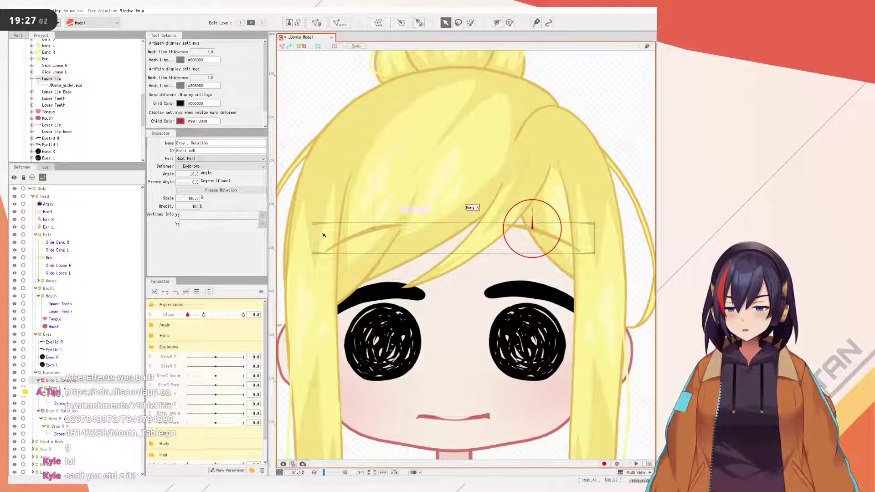
- Freeze the rotation of the Brow L Rotation deformer at an angle of 0.0
click(182, 191)
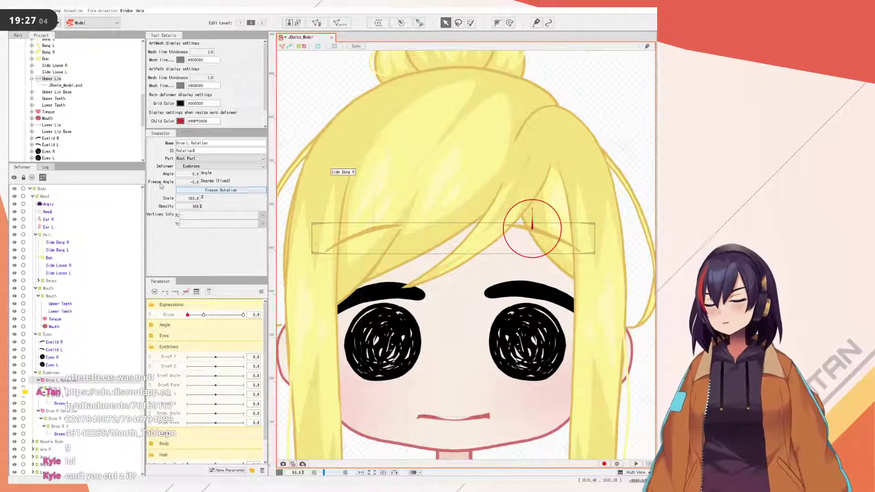
click(206, 191)
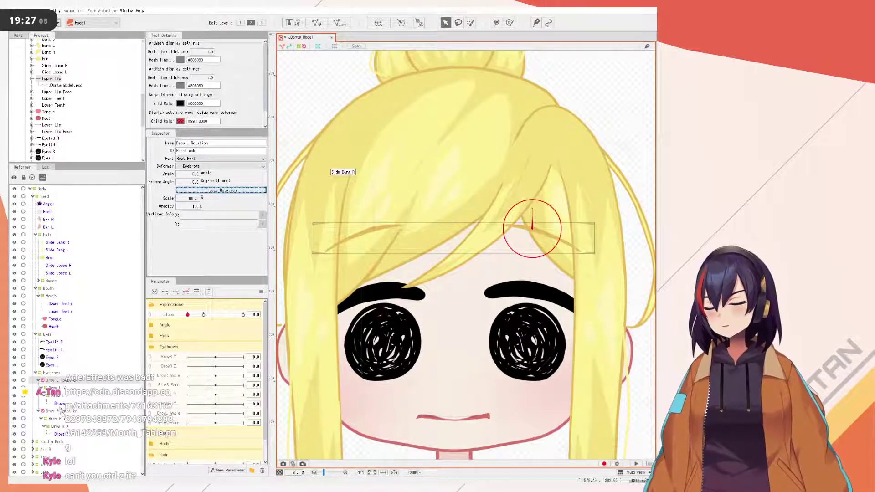
- Shorten the handle of the Brow R Rotation deformer to match the other brow, and reselect Brow L Rotation
click(62, 412)
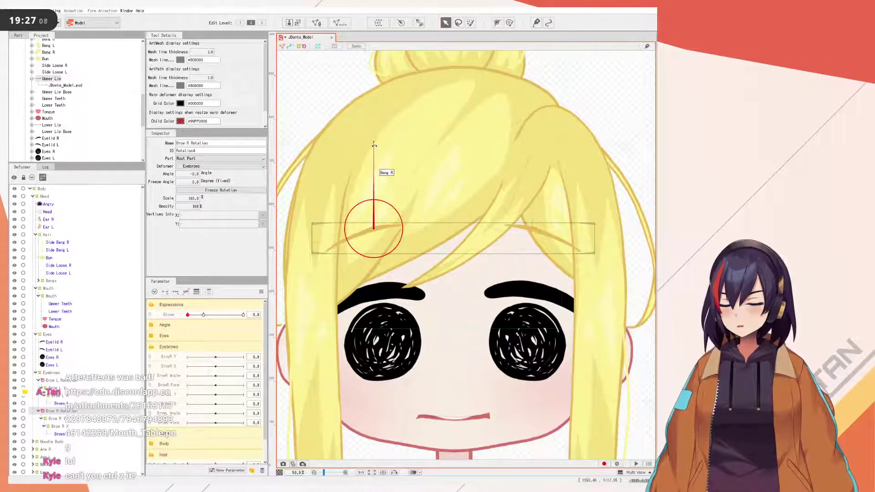
drag(373, 145, 380, 220)
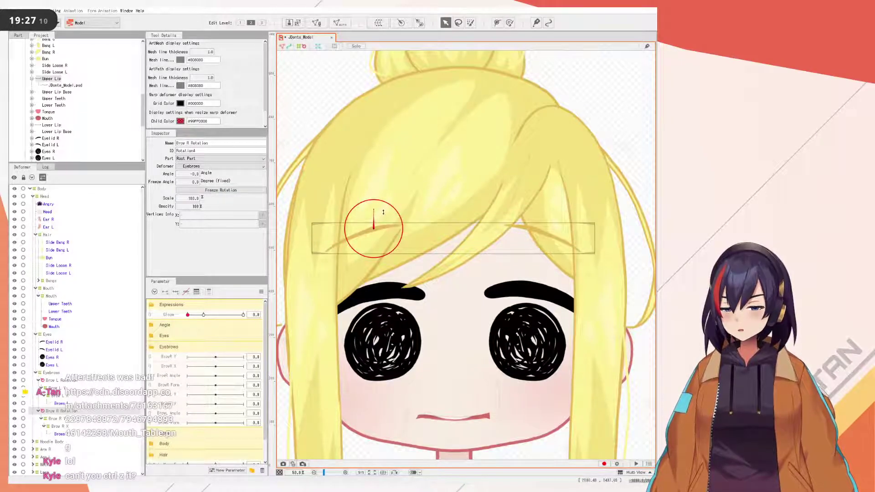
scroll(426, 242, down, 2)
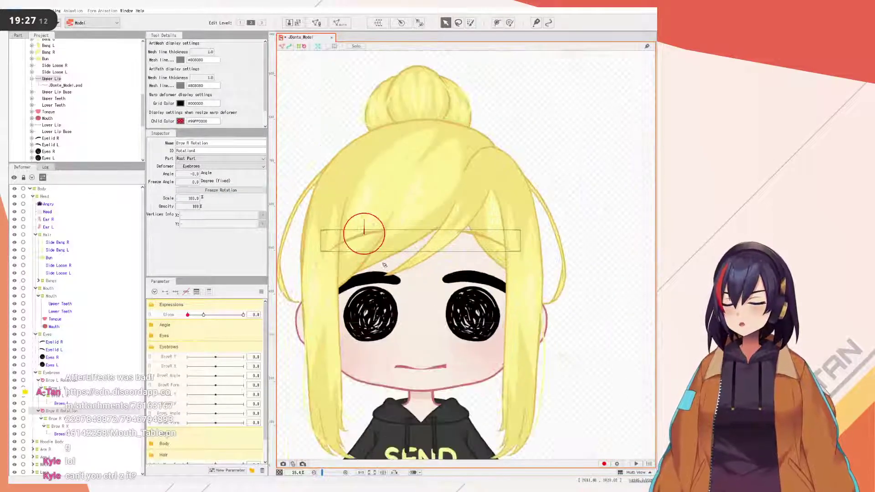
scroll(432, 254, up, 2)
drag(431, 253, 458, 240)
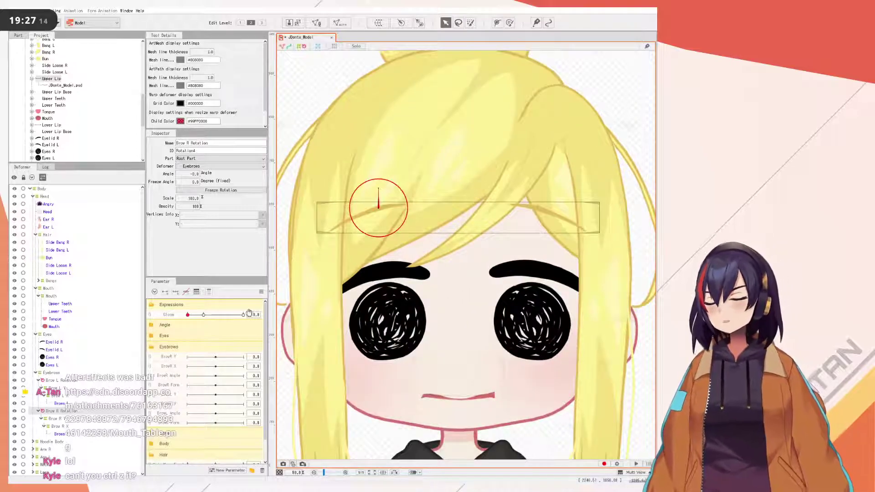
click(57, 380)
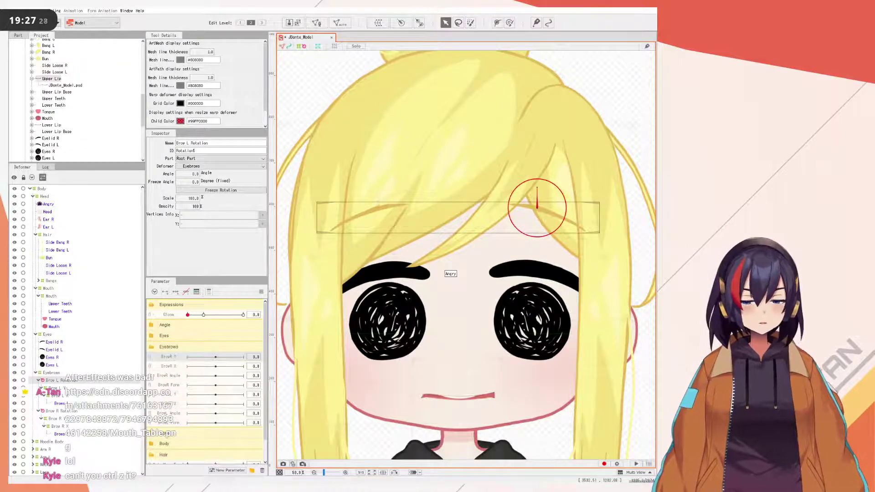
- Open the recent model a-tan_v2 as a reference and examine its face and its eye and eyebrow parameters
click(14, 11)
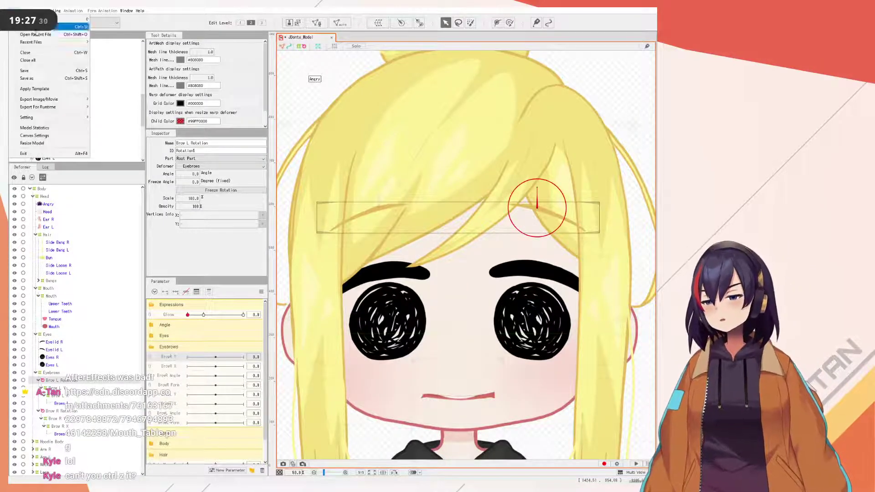
mouse_move(49, 43)
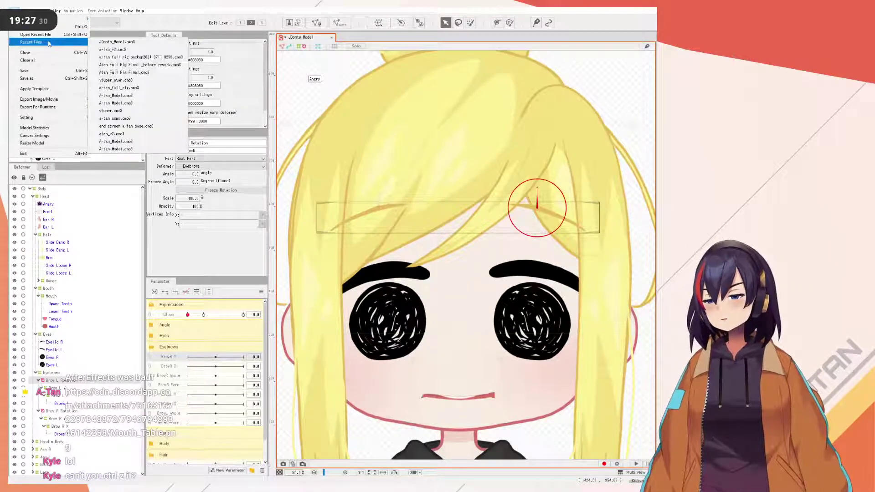
click(126, 49)
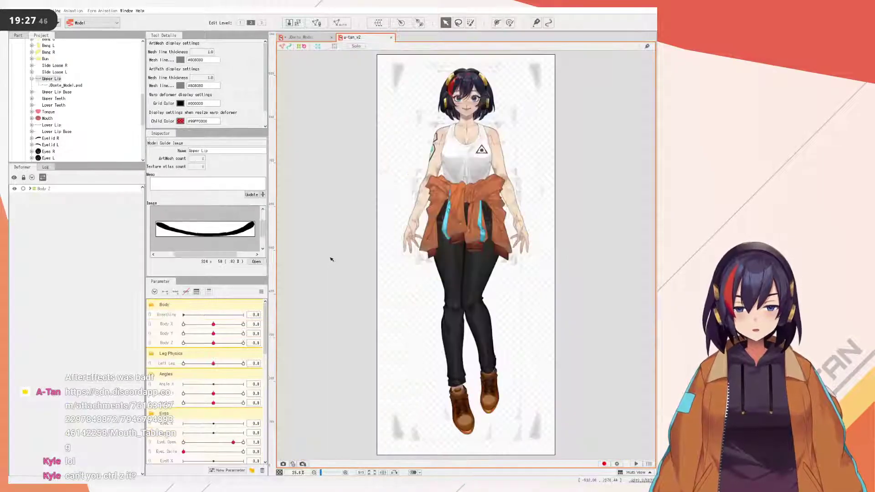
scroll(404, 186, up, 10)
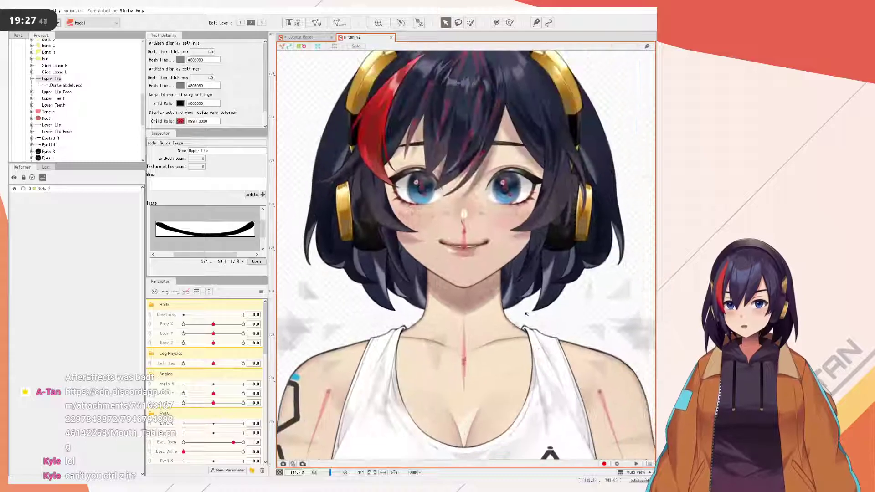
scroll(520, 292, up, 3)
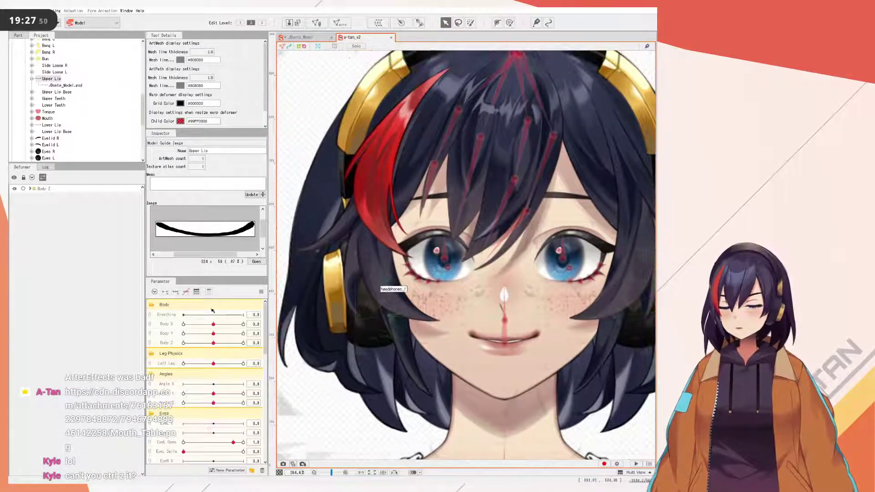
scroll(180, 384, down, 3)
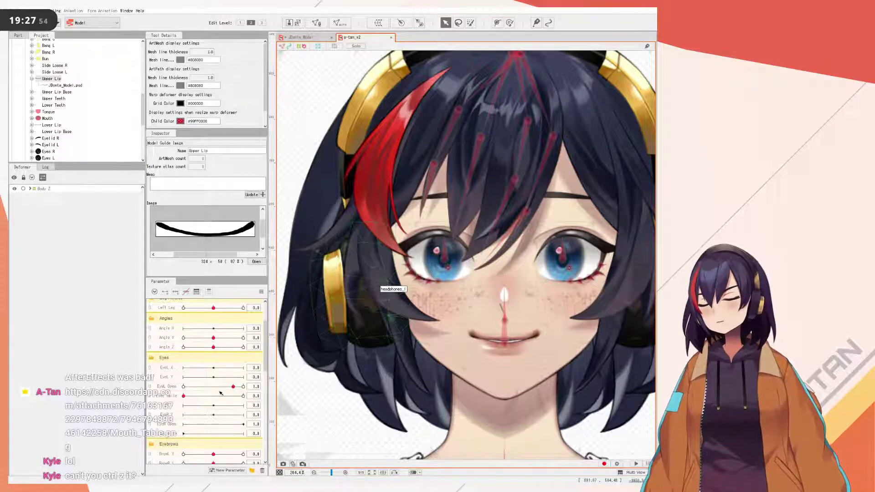
- Test closing the left eye with EyeL Open on a-tan_v2, and briefly open the recent model vtuber_atan
drag(229, 391, 185, 386)
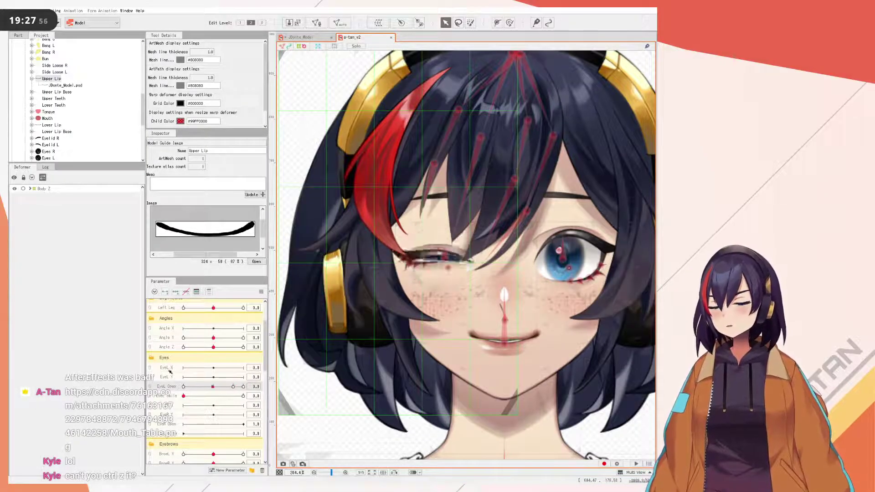
click(290, 57)
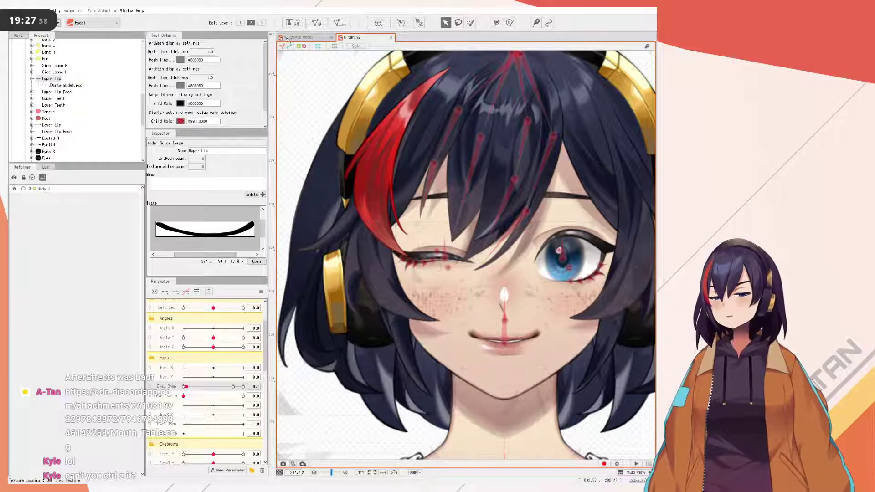
click(13, 11)
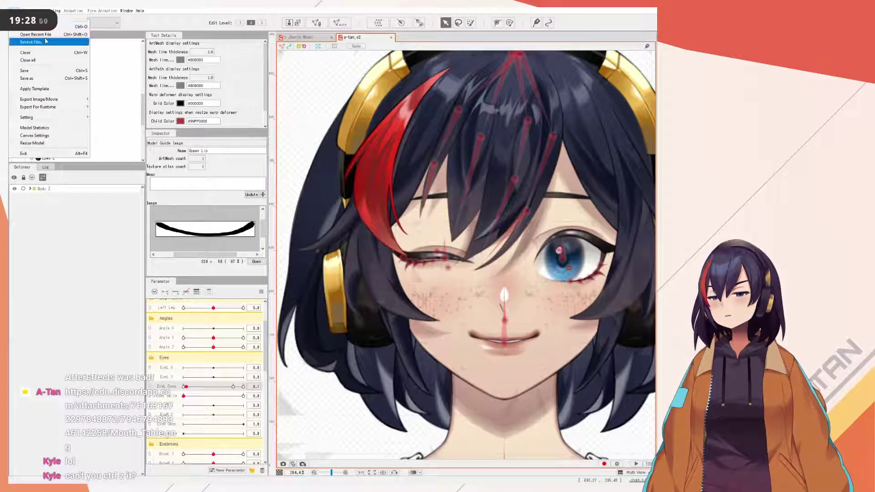
mouse_move(46, 42)
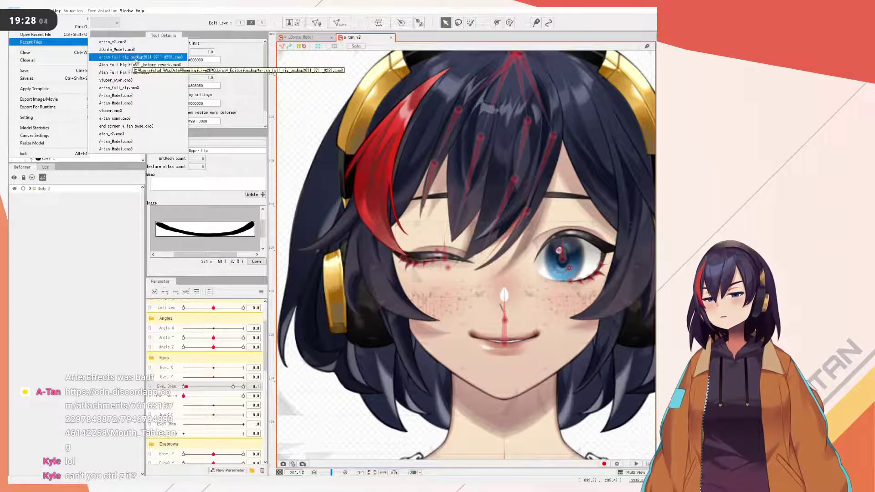
click(152, 82)
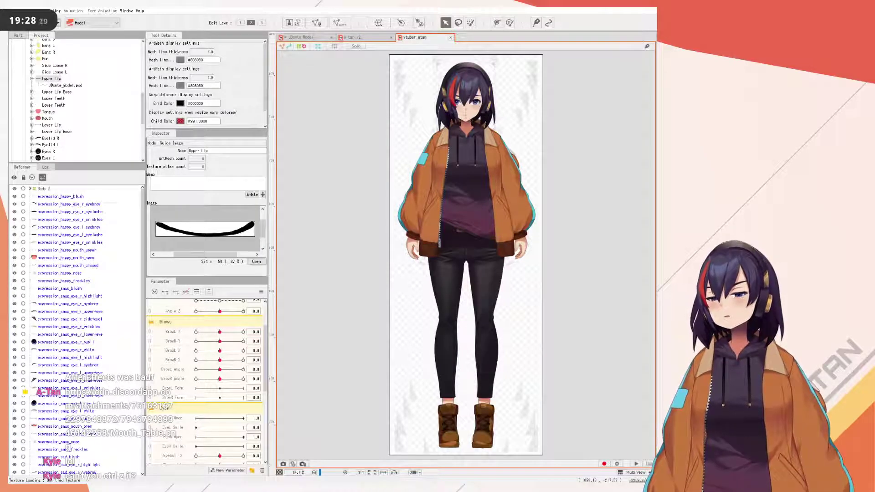
click(450, 37)
- Open the recent model Atan Full Rig Final as another reference and examine its face up close
click(9, 11)
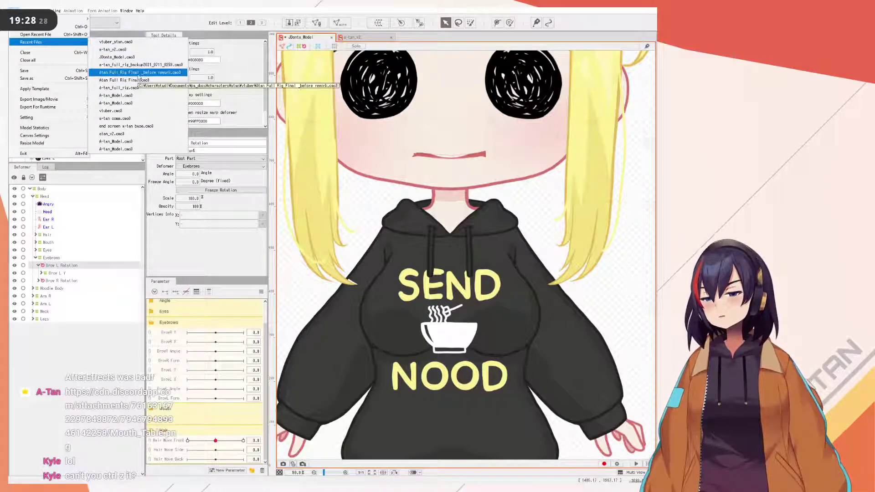
click(141, 74)
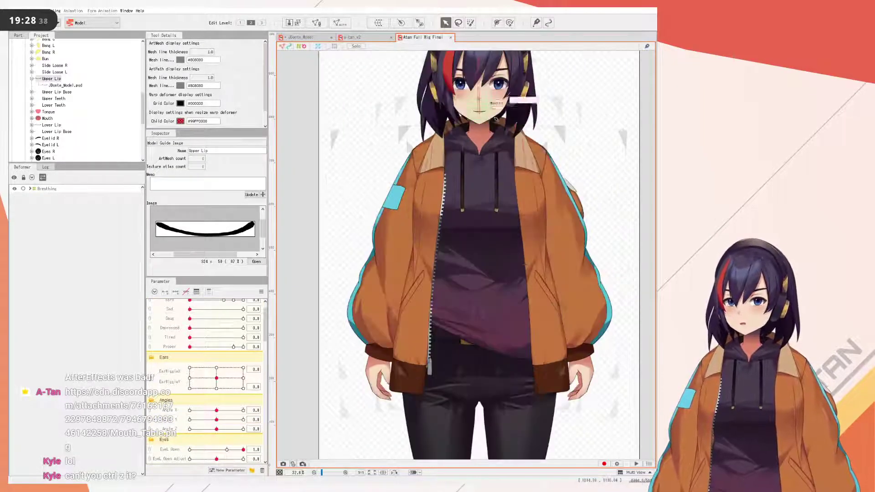
drag(494, 119, 484, 168)
click(261, 291)
click(283, 295)
scroll(499, 212, up, 2)
drag(499, 212, 509, 269)
scroll(509, 247, down, 1)
scroll(505, 226, up, 2)
scroll(479, 205, down, 3)
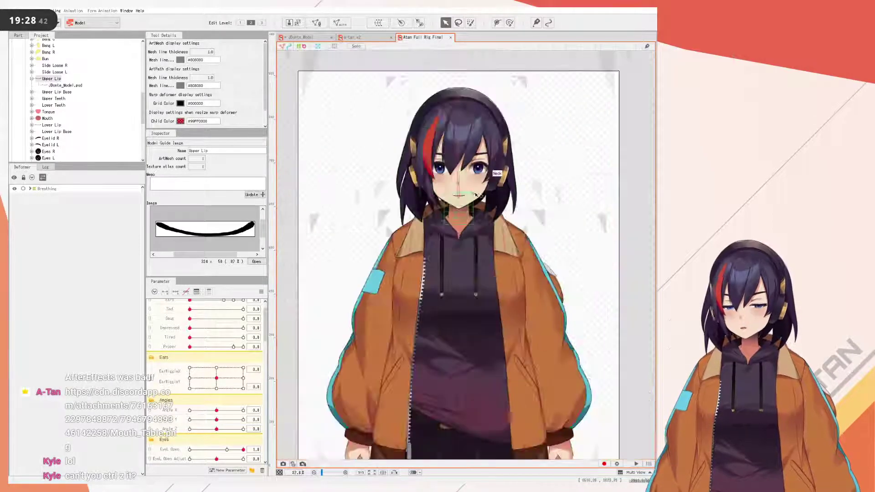
scroll(476, 195, up, 5)
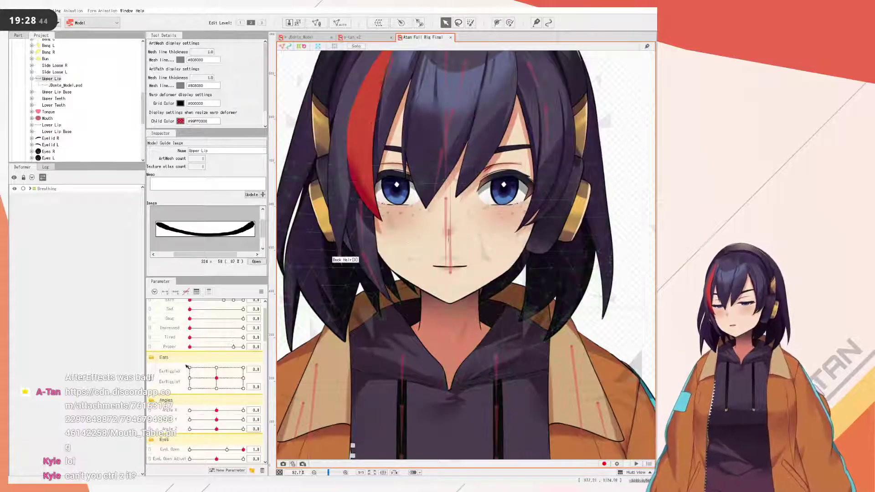
- Check the EyeL Open parameter of Atan Full Rig Final and reopen the left eye of a-tan_v2
scroll(191, 373, down, 3)
drag(226, 366, 246, 365)
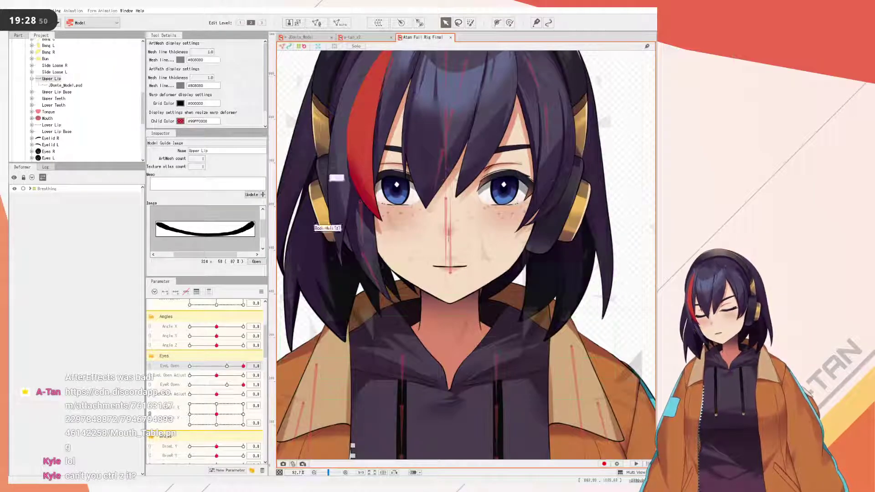
click(367, 37)
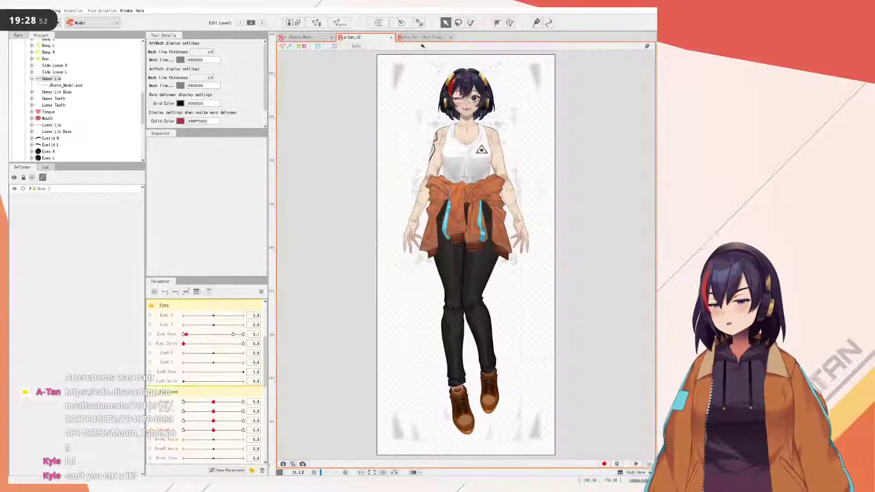
mouse_move(198, 335)
mouse_down()
mouse_move(243, 334)
mouse_move(184, 328)
mouse_up()
- Review the brows and eyes of JDonte_Model, and test half-closing the left eye on Atan Full Rig Final for comparison
click(313, 39)
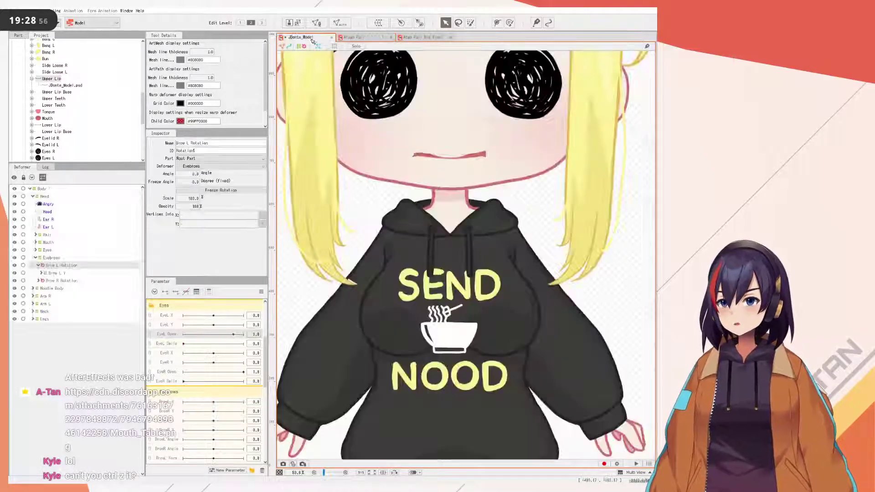
scroll(399, 152, up, 3)
scroll(390, 245, down, 4)
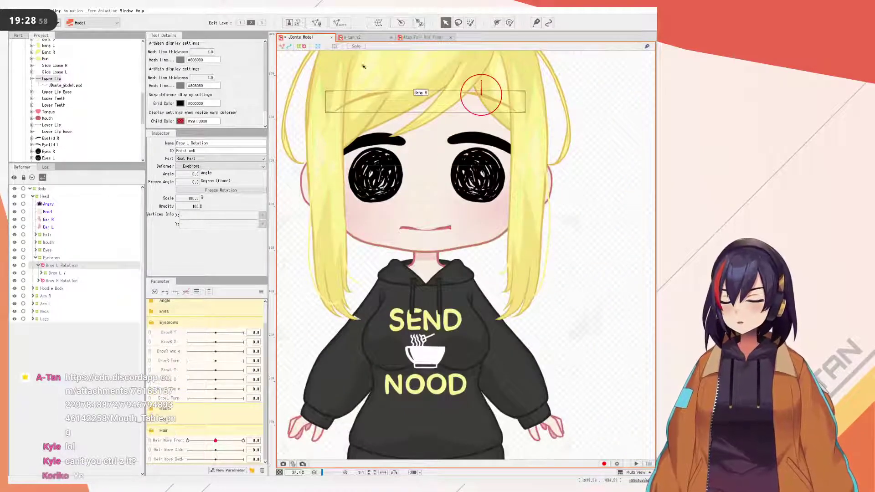
click(418, 37)
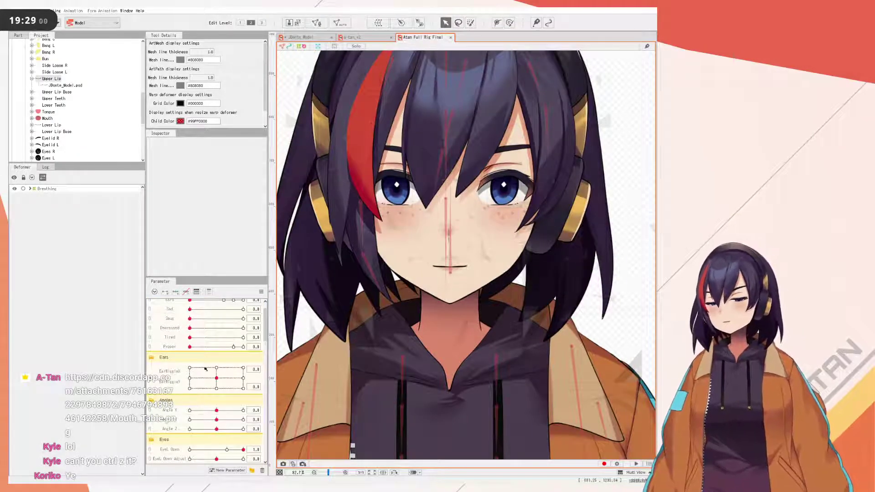
scroll(211, 417, down, 5)
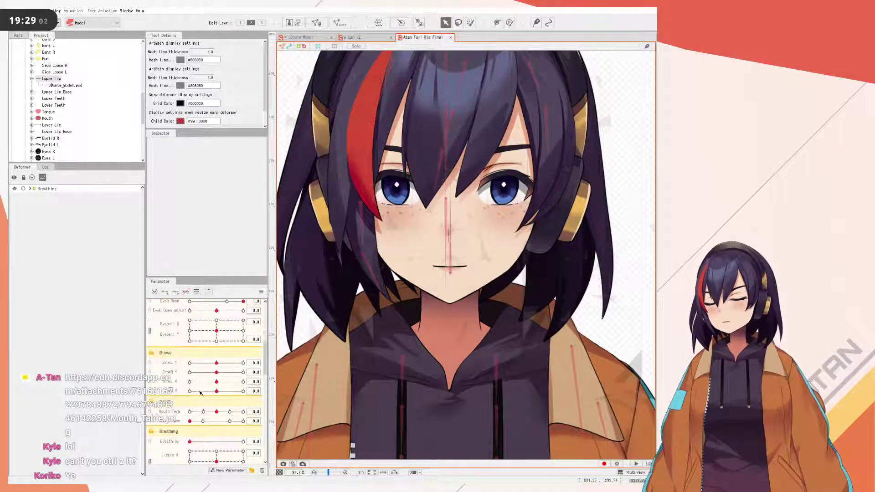
drag(222, 310, 217, 327)
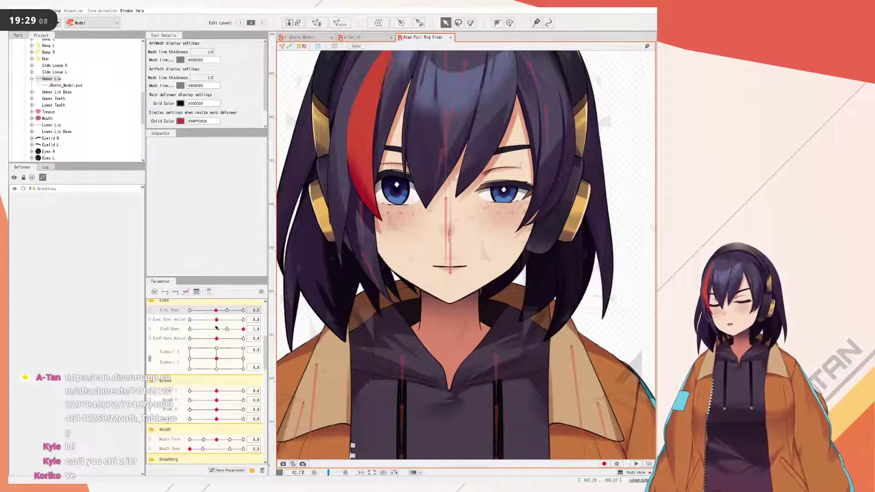
- In JDonte_Model, select Brow R Rotation, expand its child deformers, and add three keys to it on the BrowR Angle parameter
click(303, 37)
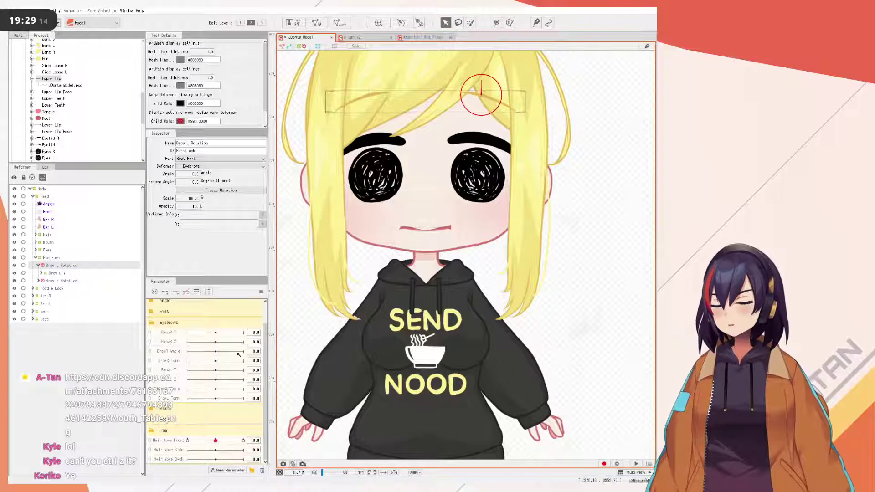
click(70, 274)
click(60, 265)
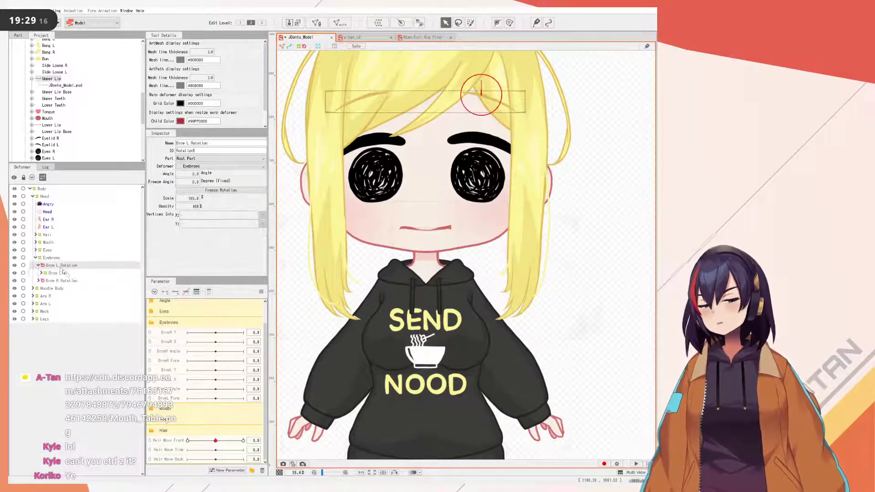
click(68, 281)
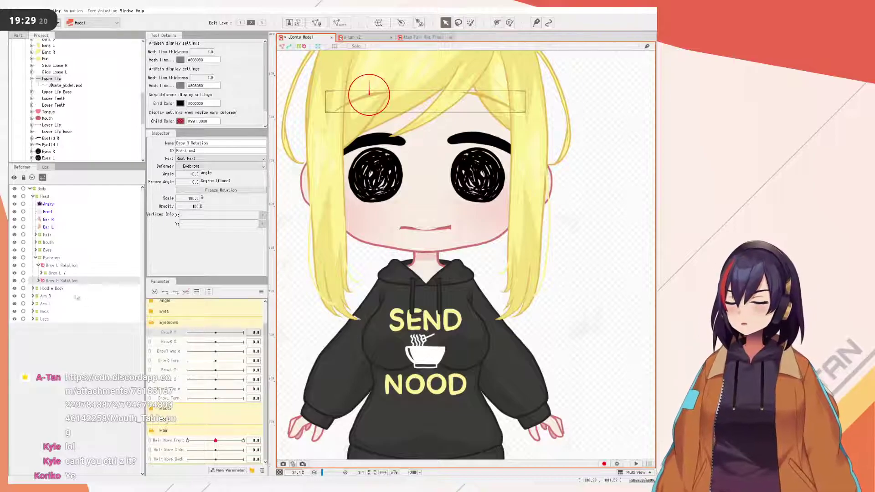
click(39, 280)
click(41, 288)
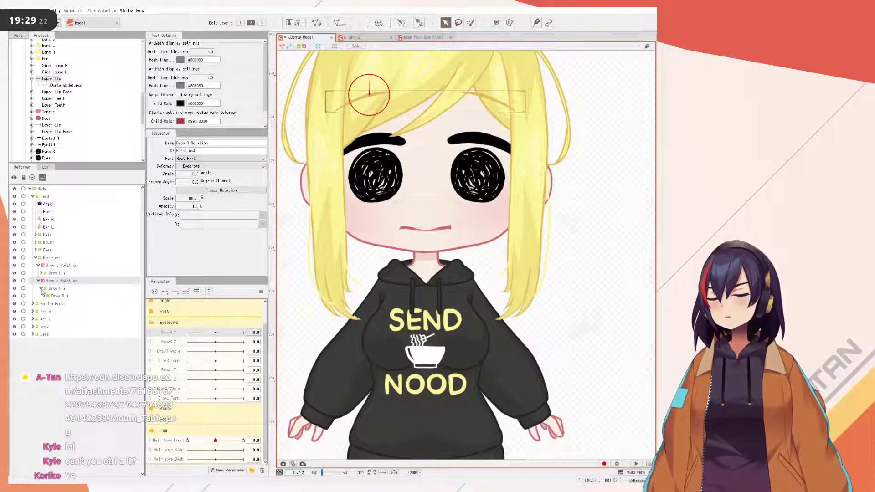
click(44, 296)
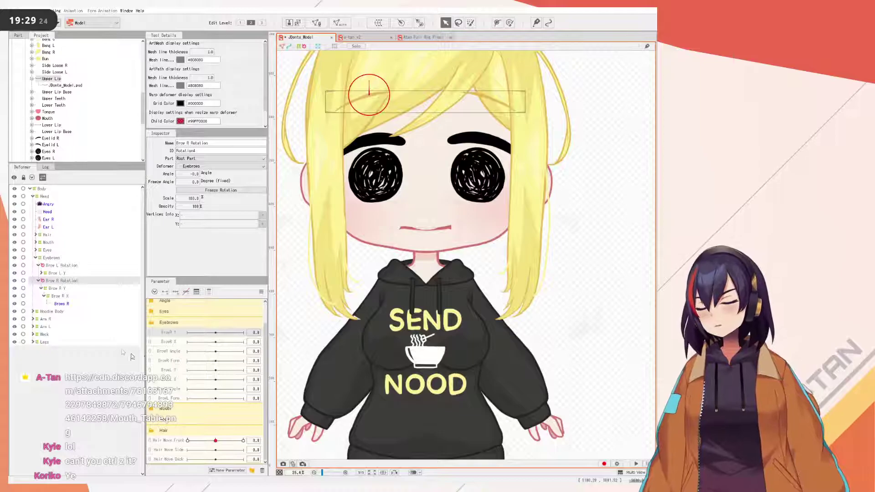
click(173, 351)
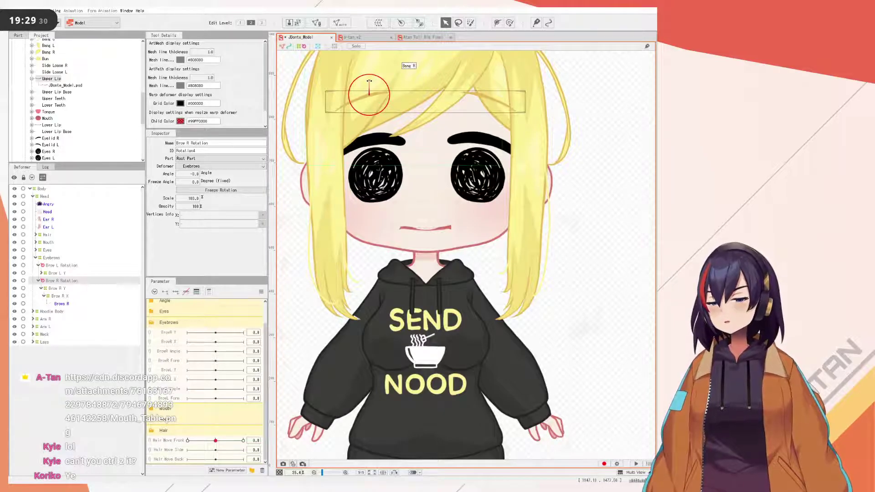
click(180, 292)
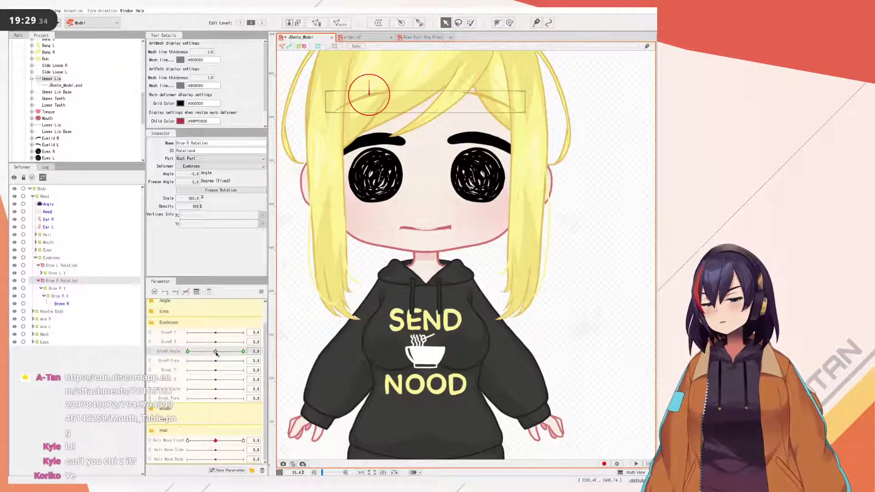
- Set the Brow R Rotation angle to 10 at the BrowR Angle key of 1.0
drag(237, 356, 274, 355)
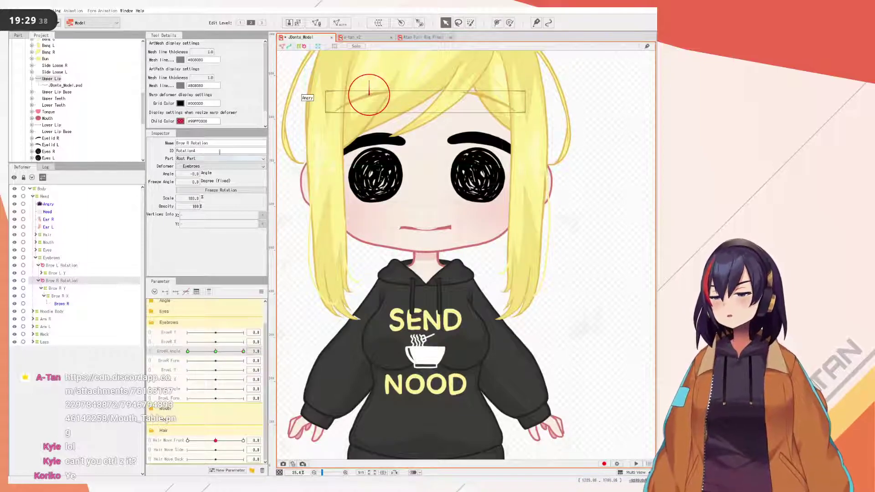
double_click(193, 174)
text(10)
key(Return)
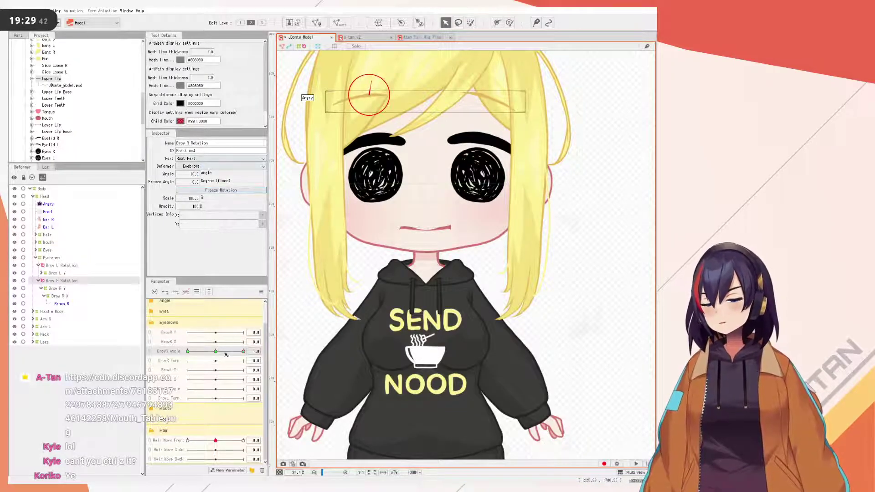
- At the BrowR Angle key of -1.0, try a Brow R Rotation angle of -5 and settle on -10
drag(228, 352, 117, 334)
double_click(194, 175)
text(-5)
key(Return)
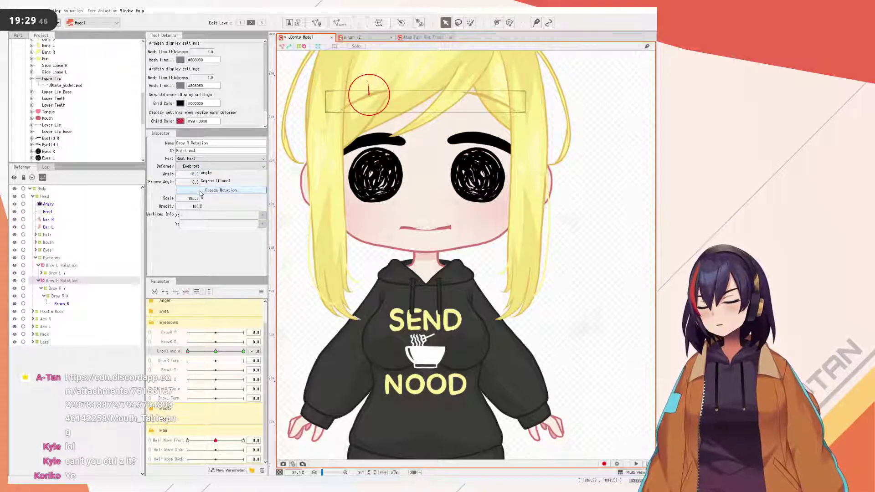
double_click(194, 174)
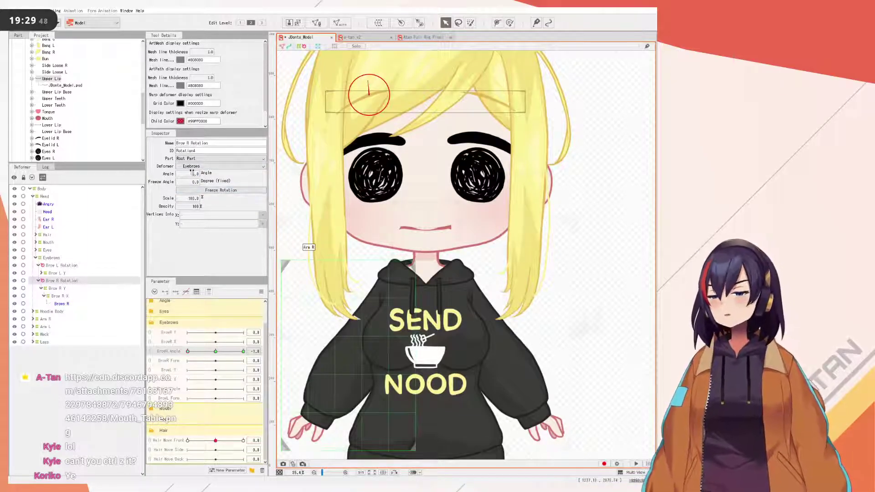
text(-10)
key(Return)
- Raise the Brow R Rotation angle to 15 at the maximum key of BrowR Angle
drag(188, 351, 268, 358)
click(201, 174)
text(15)
key(Return)
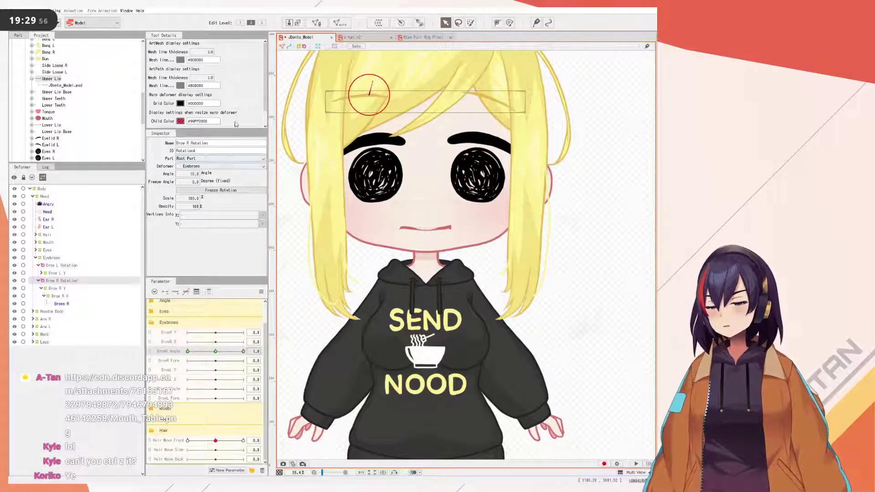
- Try to set the Brow R Rotation angle to 5 with BrowR Angle just off its centre key, at 0.1
click(216, 352)
click(195, 174)
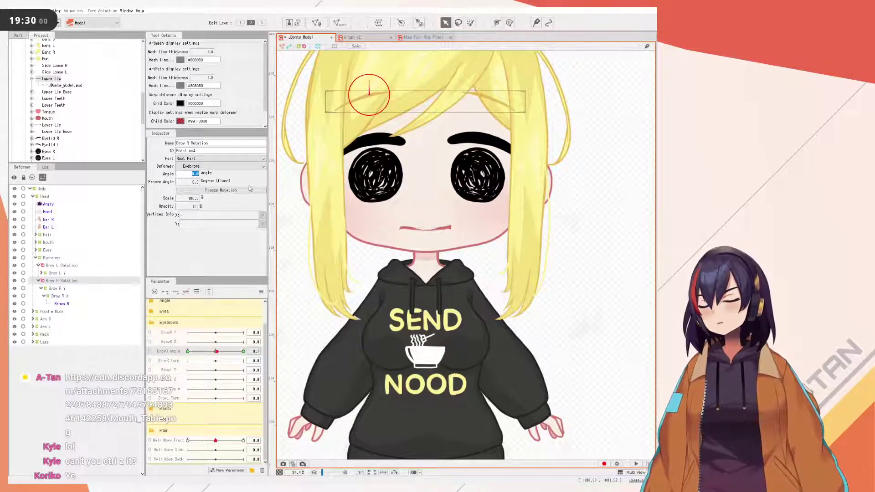
text(5)
key(Return)
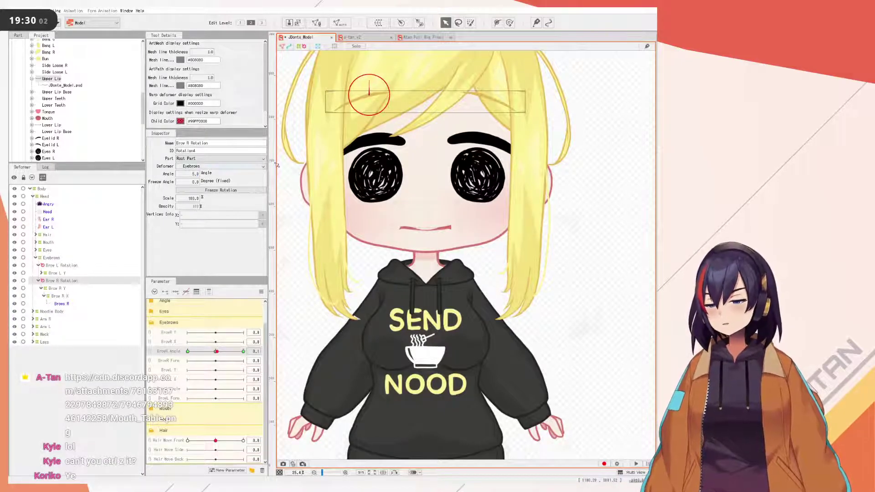
- Return BrowR Angle exactly to its 0.0 key and set the Brow R Rotation angle there to 5
mouse_move(217, 351)
mouse_down()
mouse_move(225, 353)
mouse_move(180, 357)
mouse_move(217, 357)
mouse_up()
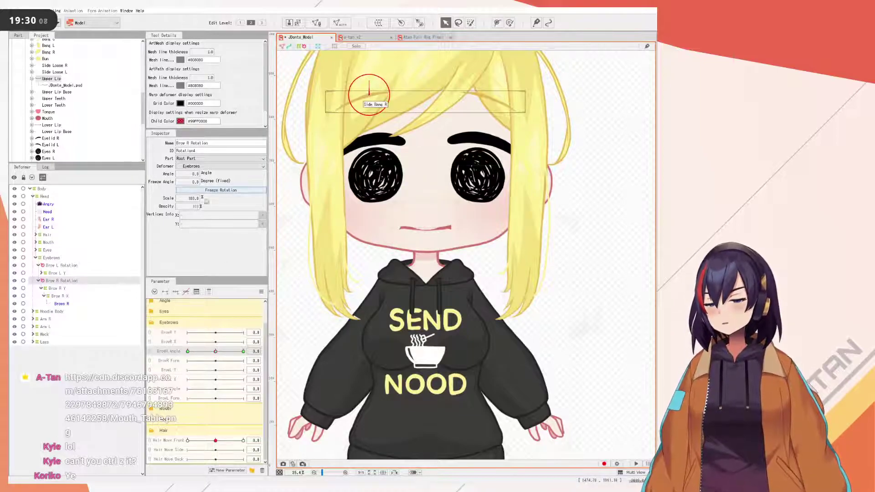
double_click(193, 174)
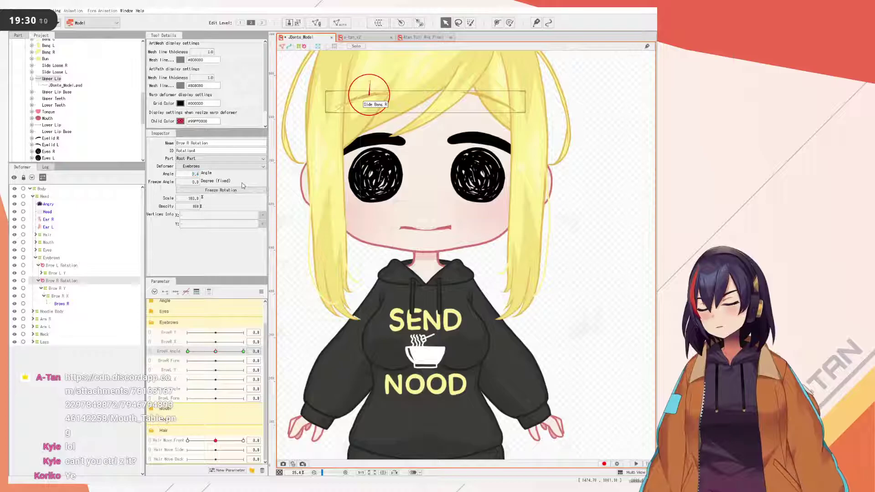
text(5)
key(Return)
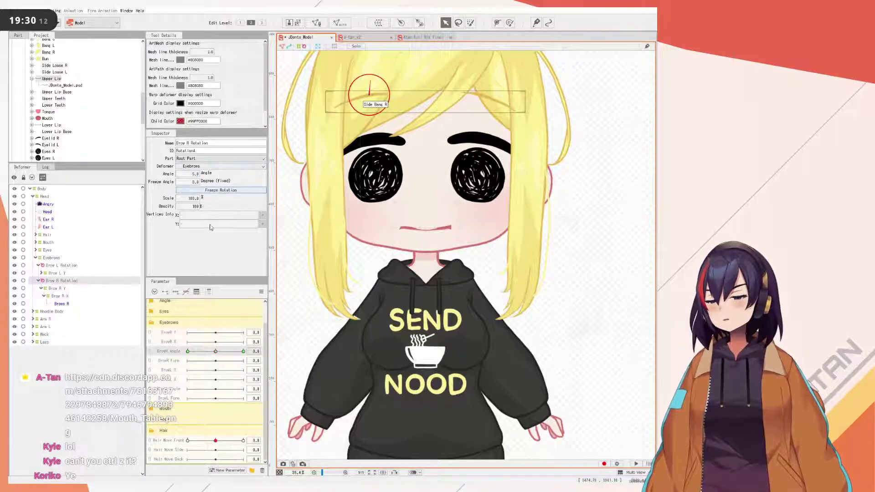
- Set the Brow R Rotation angle to 20 at the BrowR Angle key of 1.0
drag(215, 351, 248, 352)
click(193, 174)
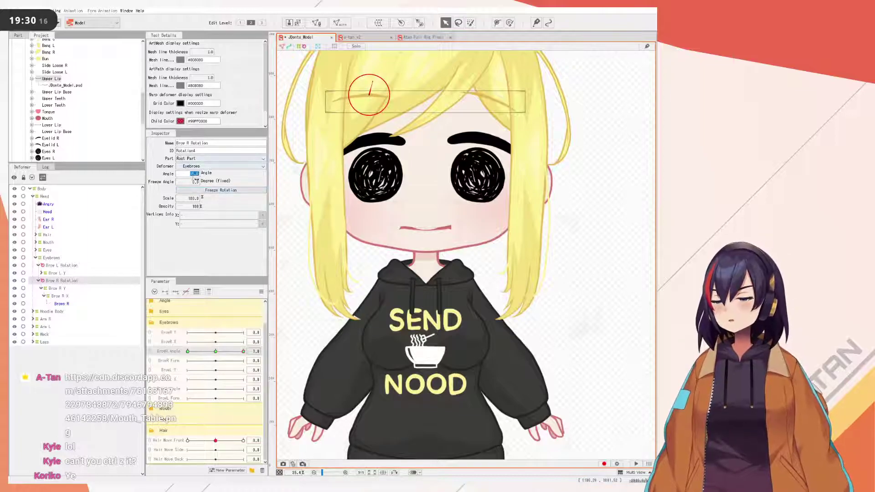
text(20)
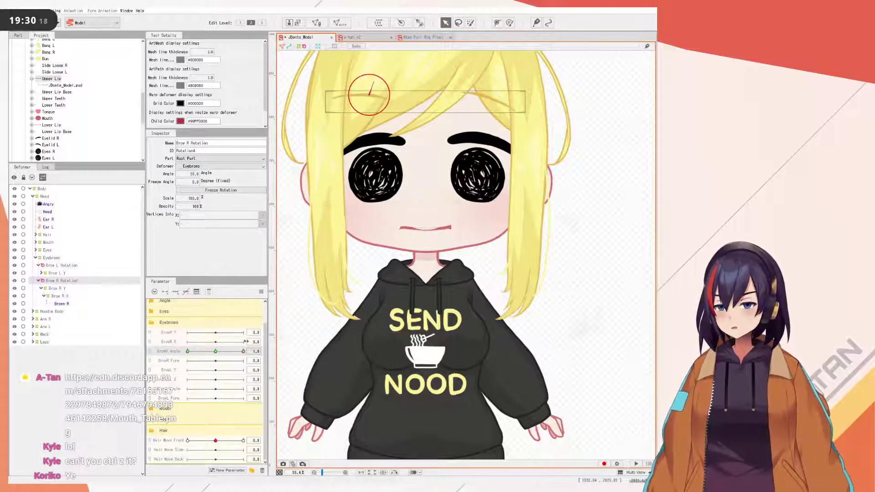
- Set the Brow R Rotation angle to 15 at the centre key of BrowR Angle
drag(243, 351, 338, 365)
drag(243, 351, 215, 352)
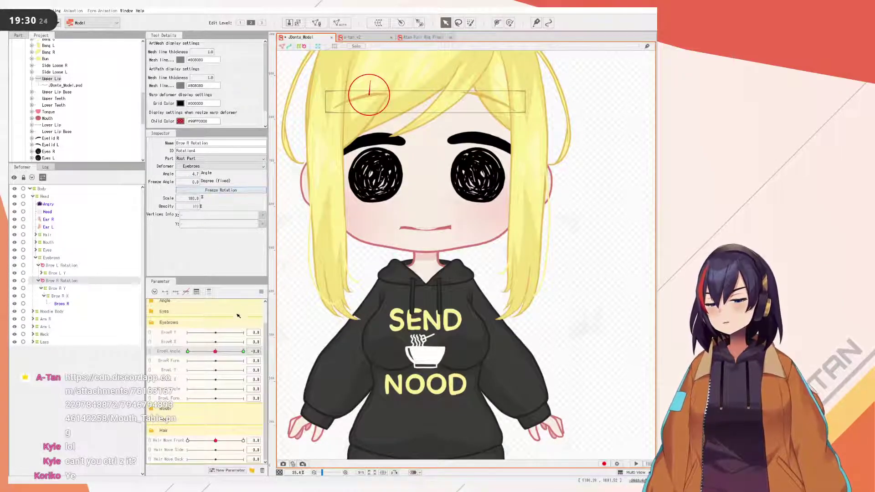
click(196, 174)
text(15)
key(Return)
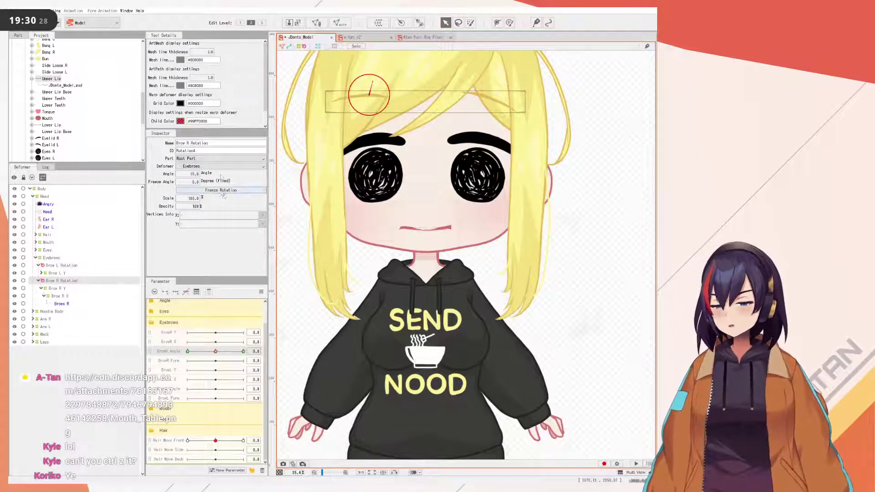
- Increase the Brow R Rotation tilt at the BrowR Angle key of 1.0, setting its angle to 35
drag(217, 353, 288, 353)
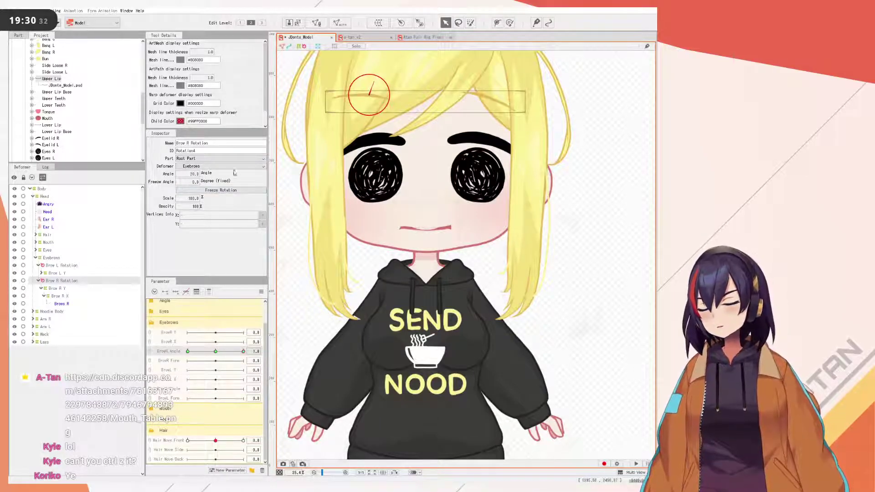
double_click(194, 174)
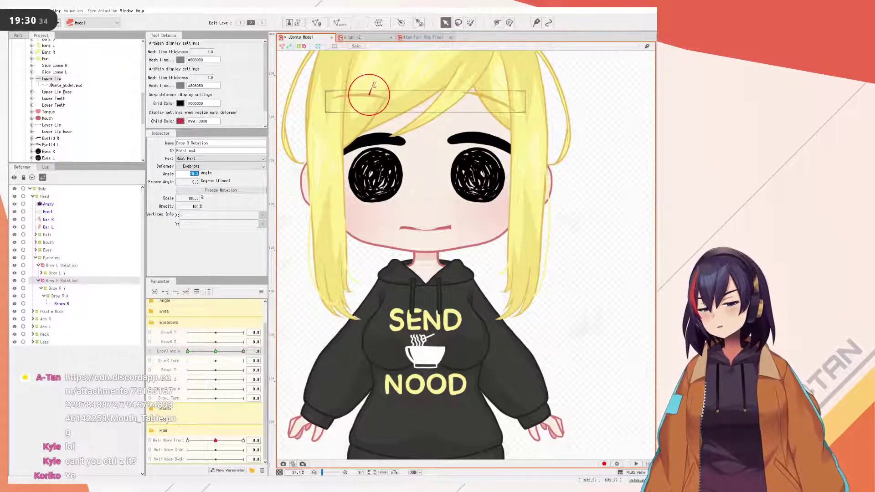
drag(373, 82, 398, 65)
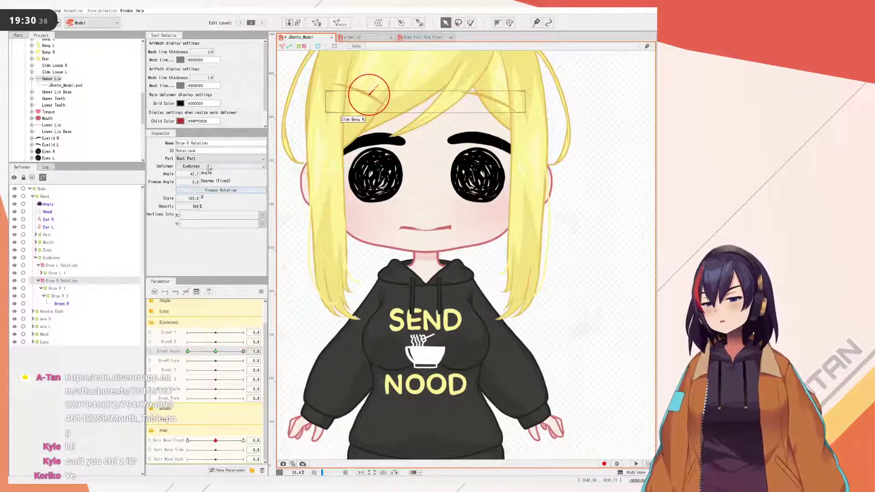
double_click(190, 173)
text(35)
key(Return)
drag(226, 351, 295, 357)
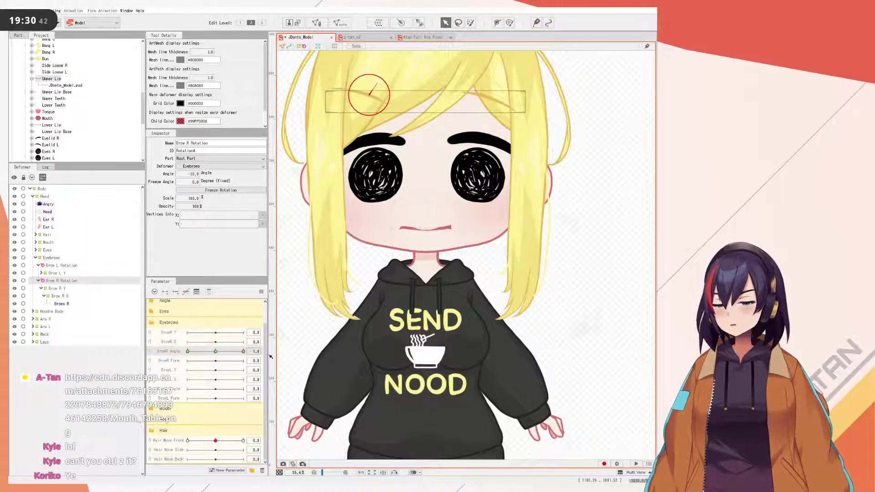
- Preview the right brow's tilt by resetting the parameters to defaults and moving BrowR Angle back up to 1.0
key(ctrl+y)
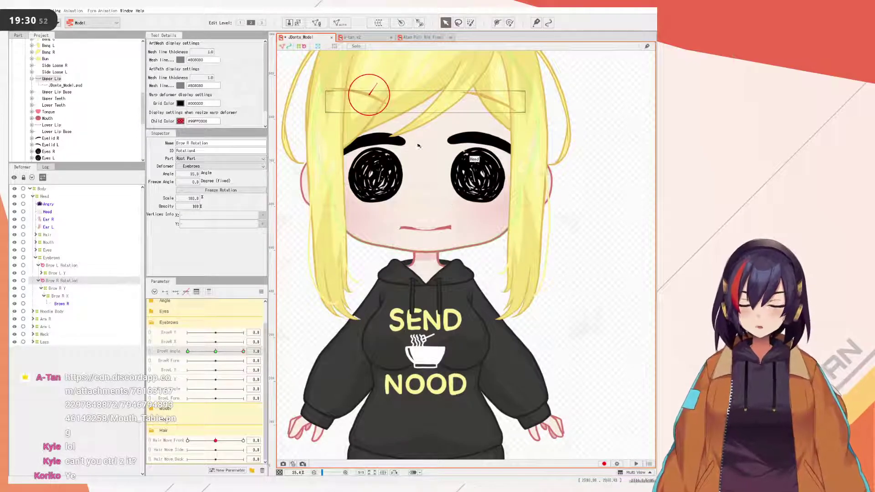
click(261, 292)
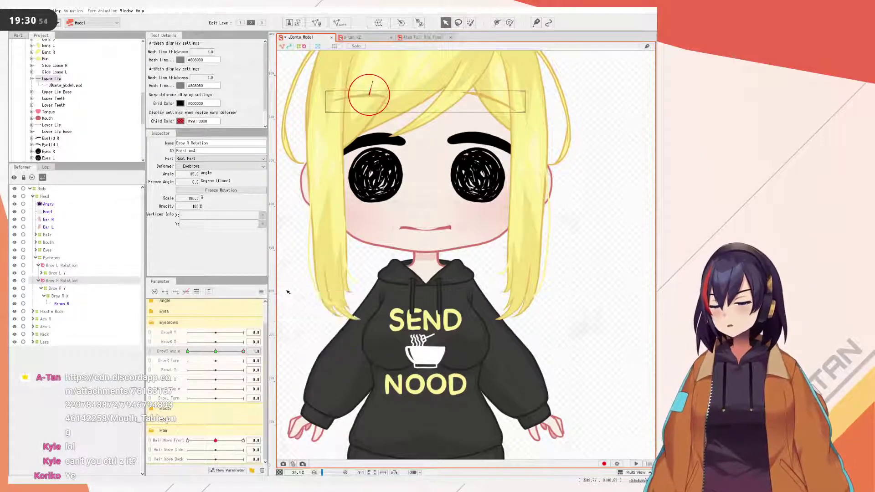
click(287, 292)
drag(262, 354, 245, 349)
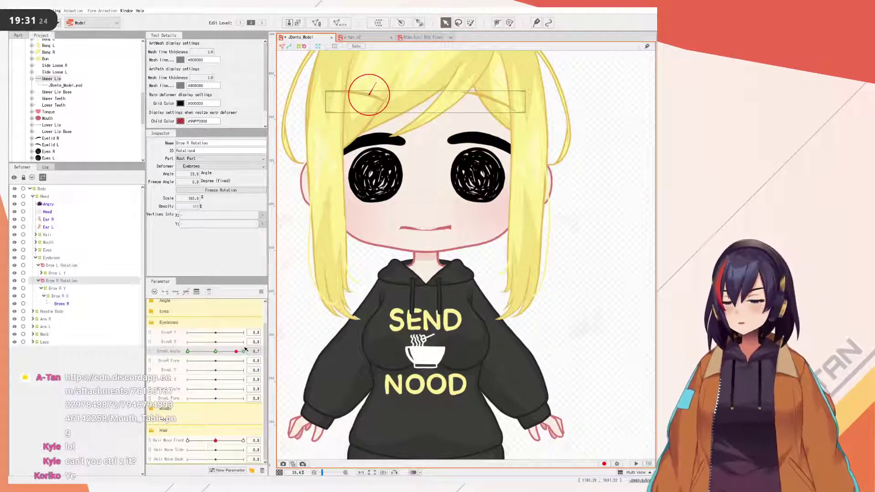
drag(236, 351, 306, 358)
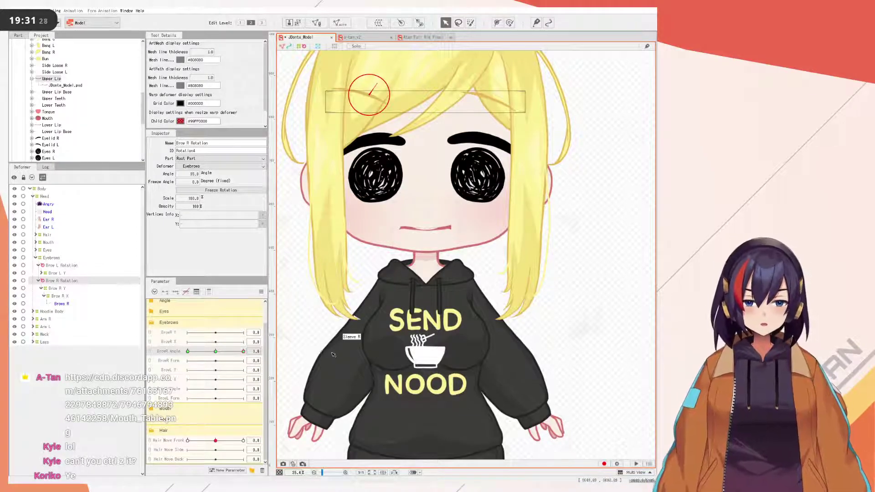
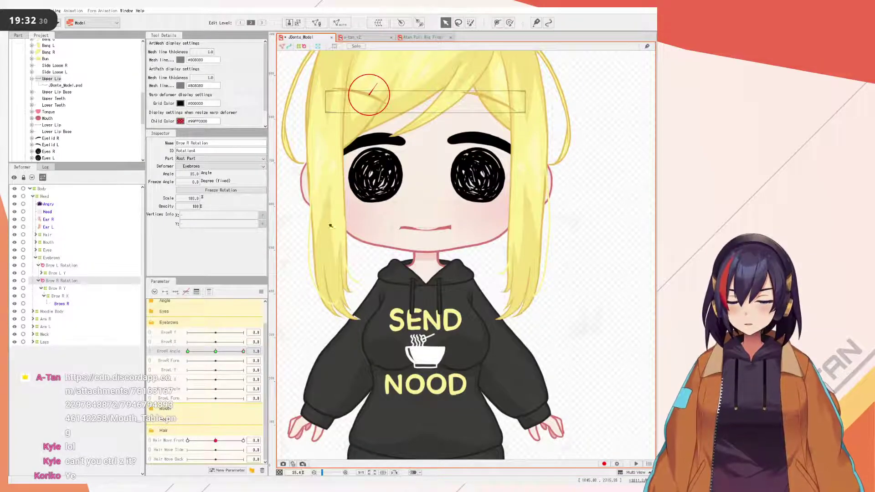
- Reset the parameters to their defaults and freeze the rotation of Brow R Rotation at the BrowR Angle centre key
click(261, 292)
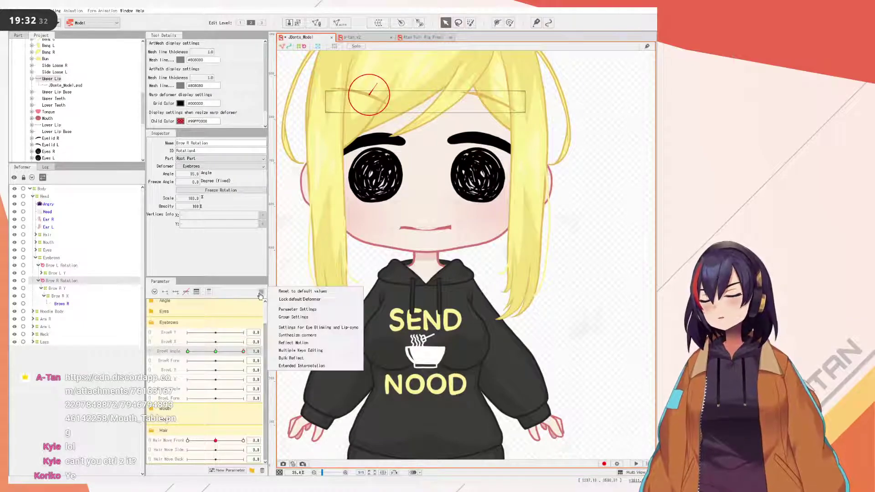
click(334, 307)
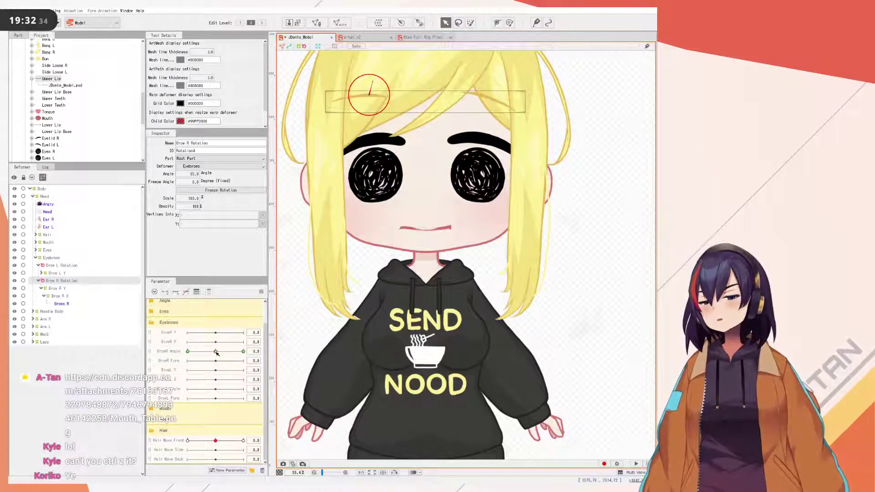
click(208, 190)
mouse_move(215, 351)
mouse_down()
mouse_move(277, 352)
mouse_move(152, 348)
mouse_move(244, 348)
mouse_move(198, 348)
mouse_move(215, 352)
mouse_up()
click(261, 292)
click(278, 291)
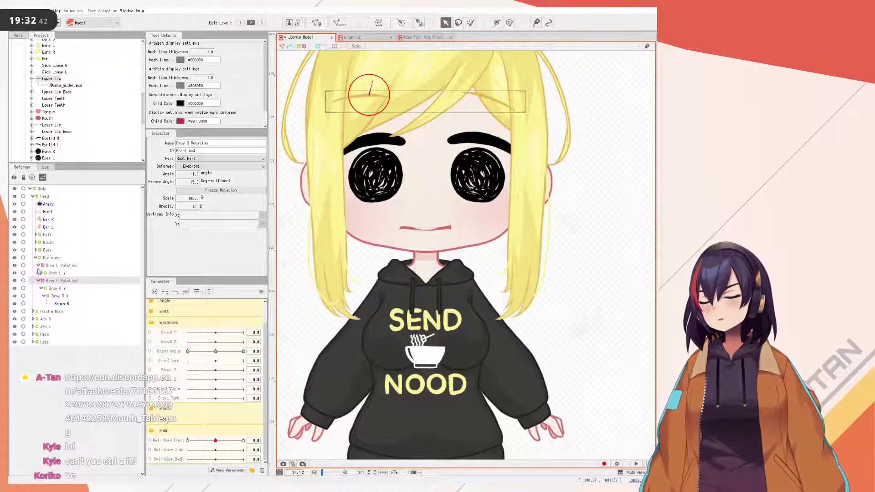
- Add three keys for Brow L Rotation on the BrowL Angle parameter and set its angle to -15 at the centre key
click(60, 266)
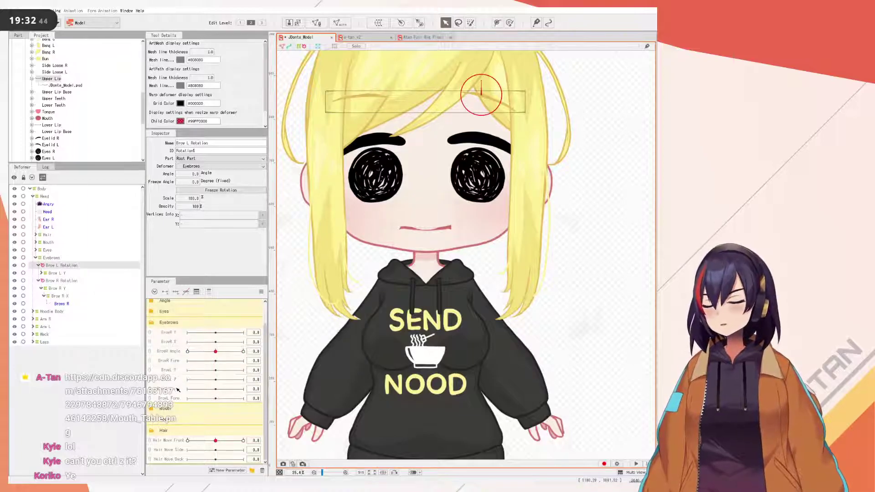
click(175, 292)
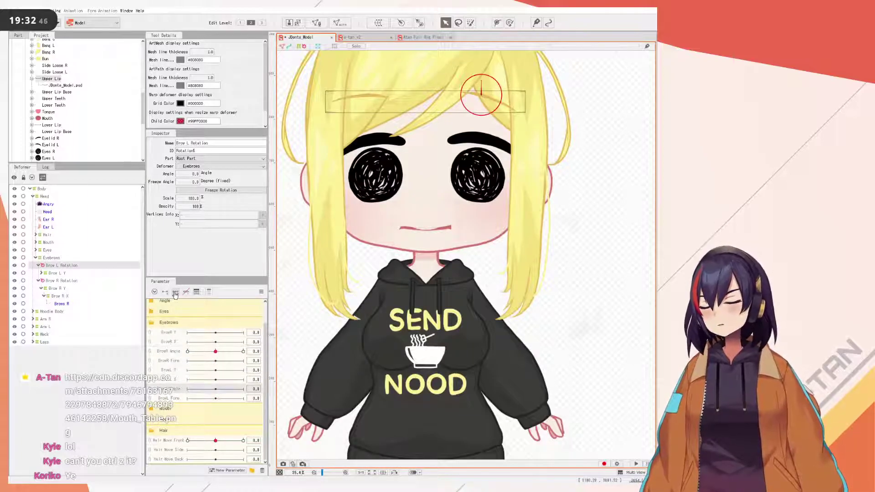
click(195, 174)
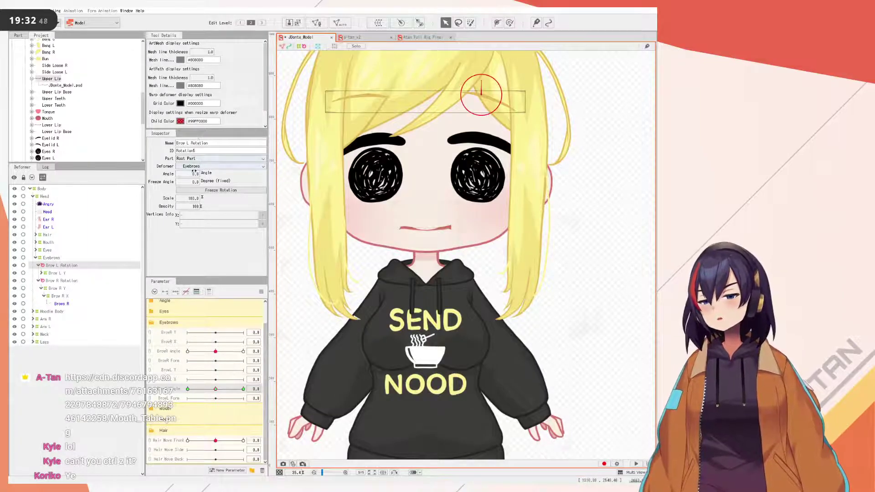
text(-15)
key(Return)
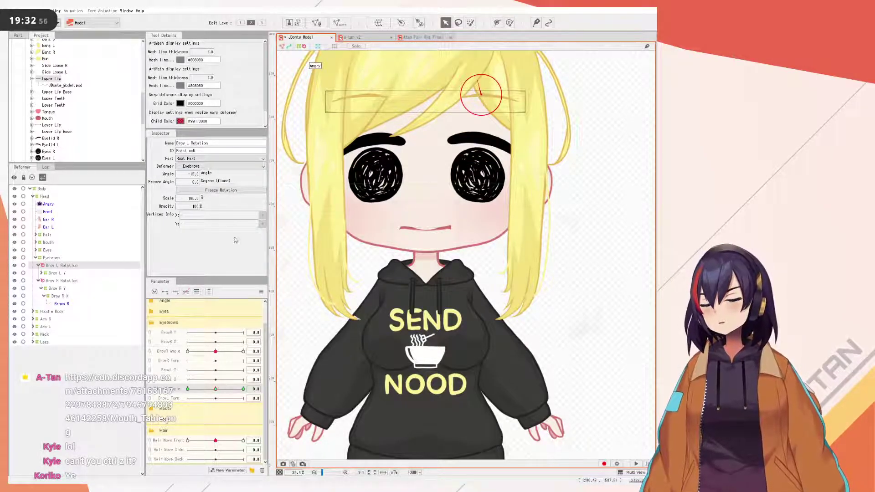
- Change the Brow L Rotation angle at the centre key to -10 and freeze the rotation
click(193, 173)
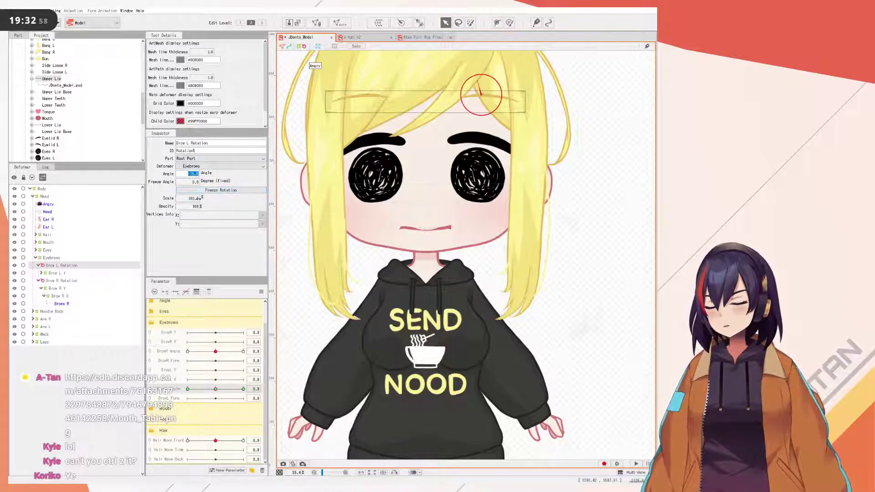
text(-10)
key(Return)
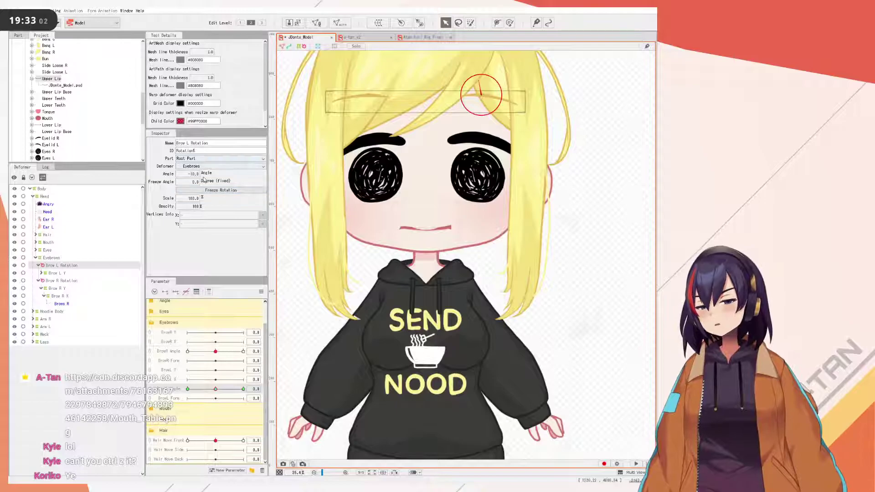
click(206, 190)
- Select Brow R Rotation at the centre key of BrowR Angle and set its angle to 0
click(215, 351)
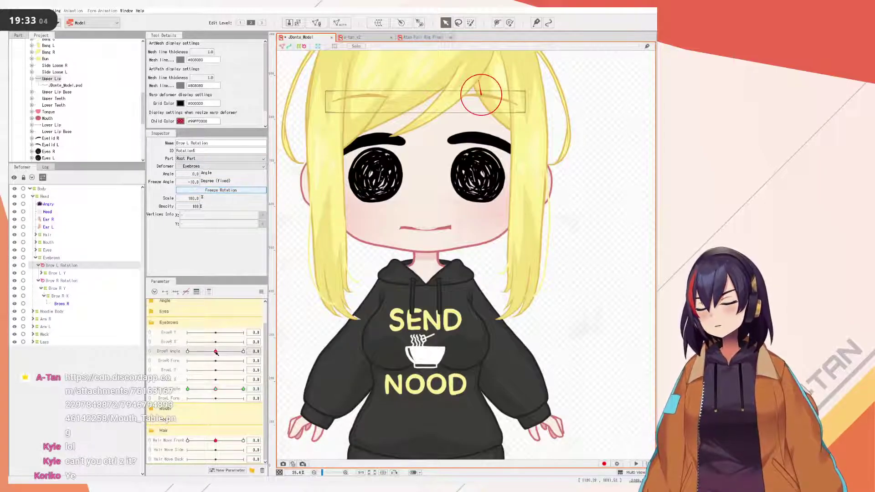
click(52, 281)
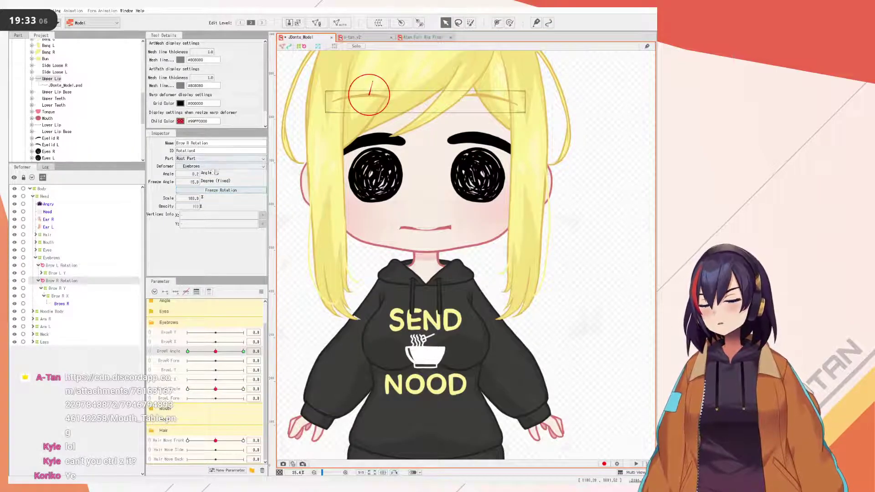
click(192, 181)
click(195, 174)
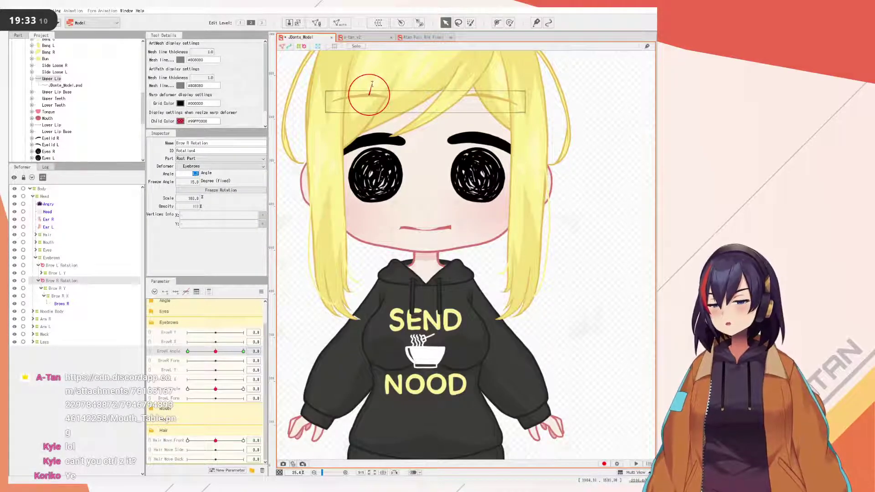
click(251, 172)
mouse_move(374, 82)
mouse_down()
mouse_move(356, 91)
mouse_move(377, 85)
mouse_move(370, 81)
mouse_up()
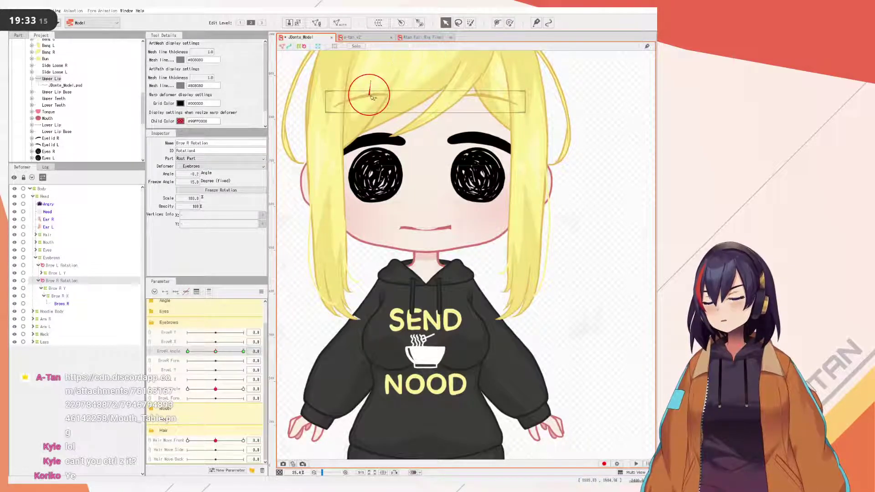
click(196, 174)
text(0)
key(Return)
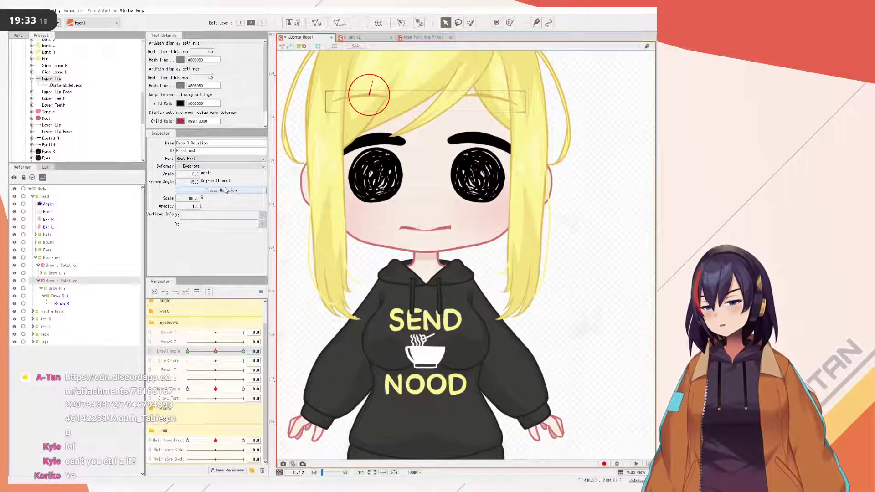
- Try to set the freeze angle of Brow R Rotation to 10
click(190, 182)
text(190)
text(1)
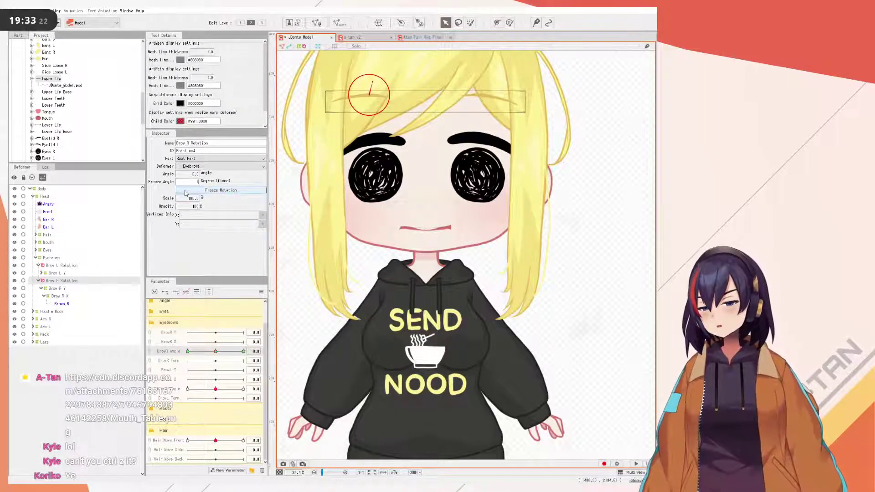
text(0)
key(Return)
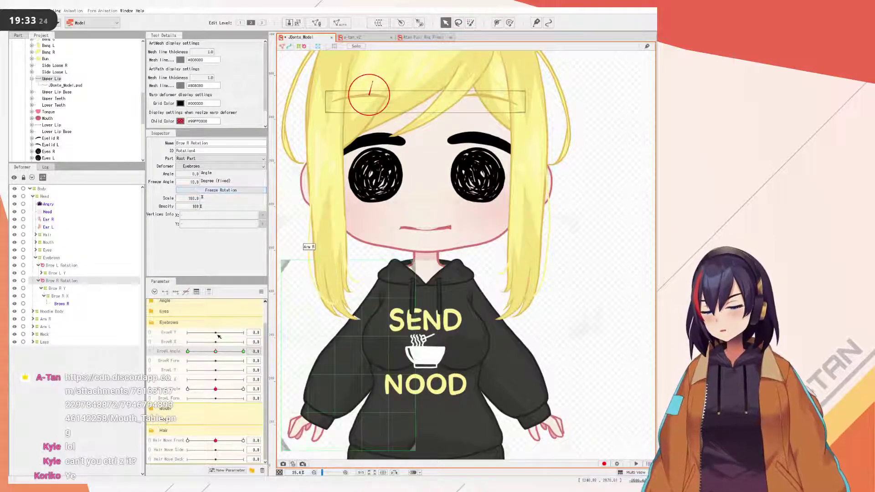
- Check BrowR Angle at -1.0, reset the parameters to defaults, and retry Brow R Rotation with angle 0 and freeze angle 10
drag(215, 352, 146, 346)
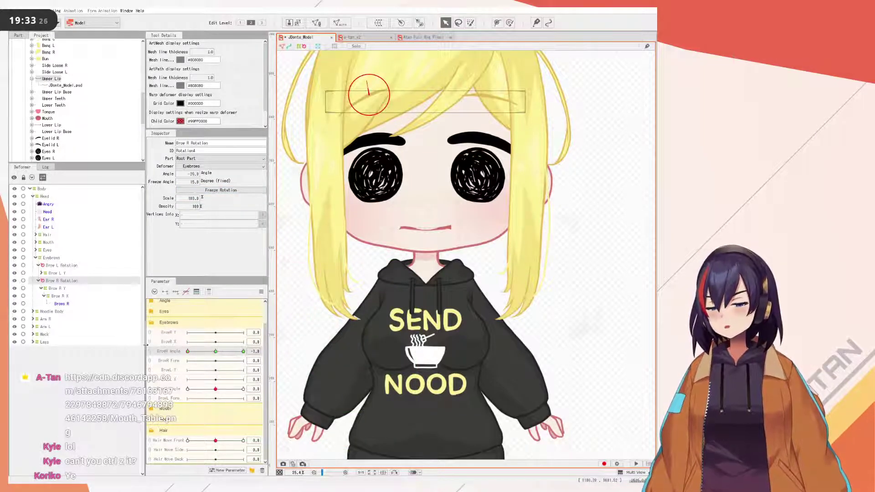
click(262, 292)
click(279, 295)
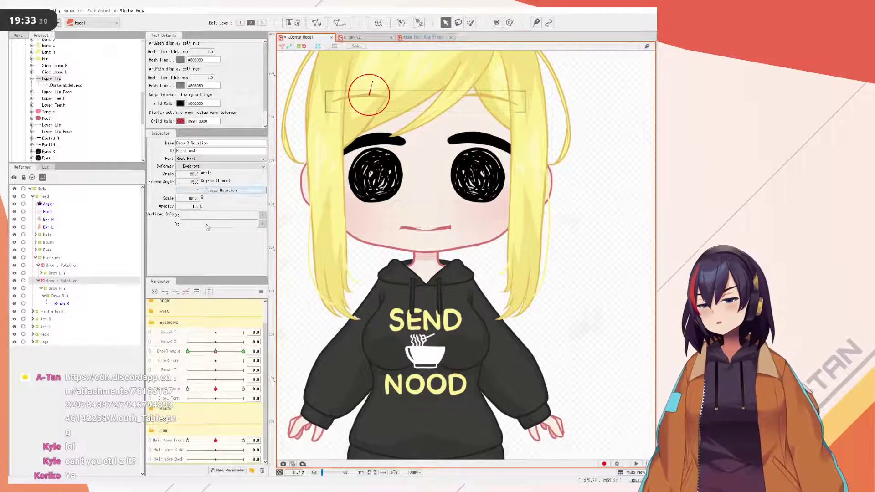
click(194, 174)
text(0)
key(Return)
key(Tab)
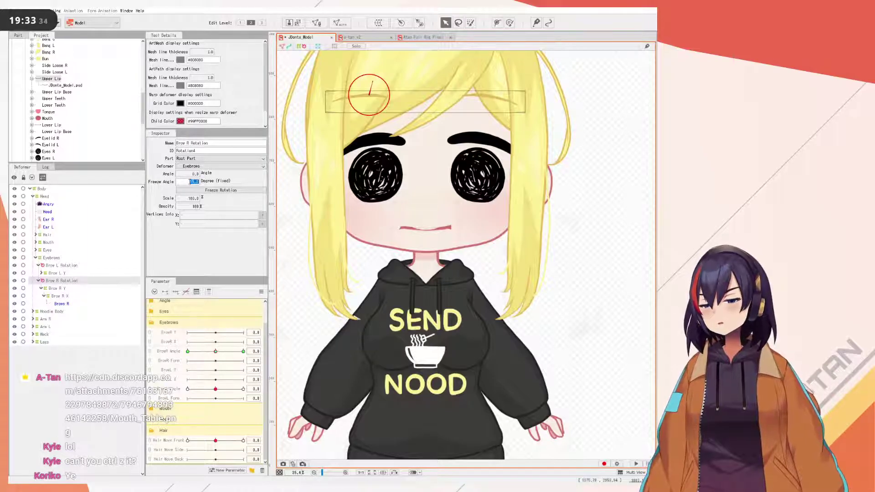
text(10)
key(Return)
- With parameters at their defaults, refreeze Brow R Rotation at angle 0 and freeze angle 10, and check BrowR Angle at -1.0
drag(212, 350, 221, 351)
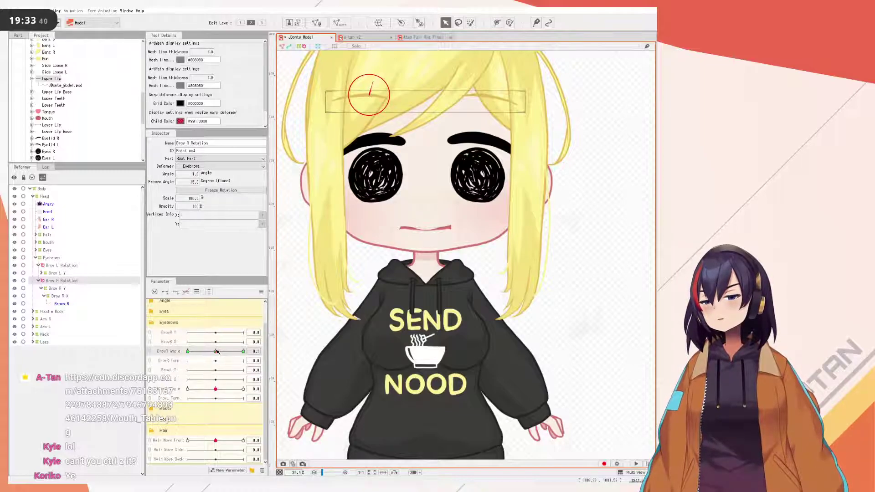
click(261, 292)
click(281, 290)
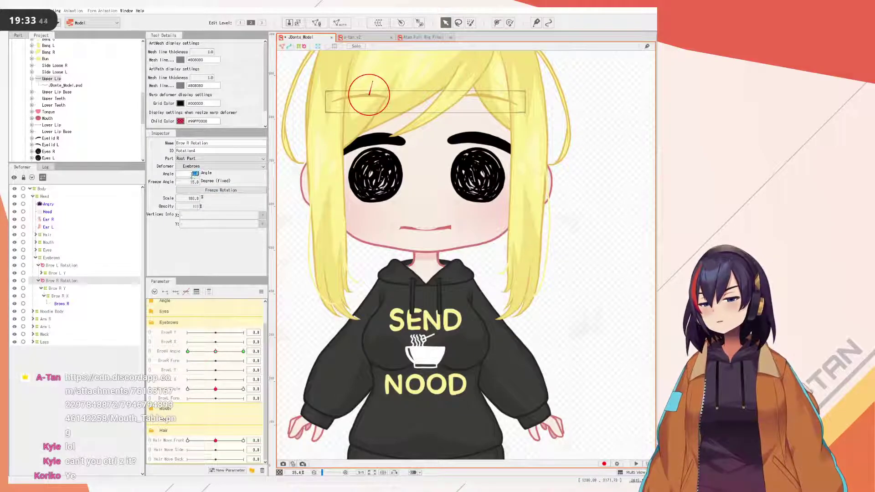
click(230, 190)
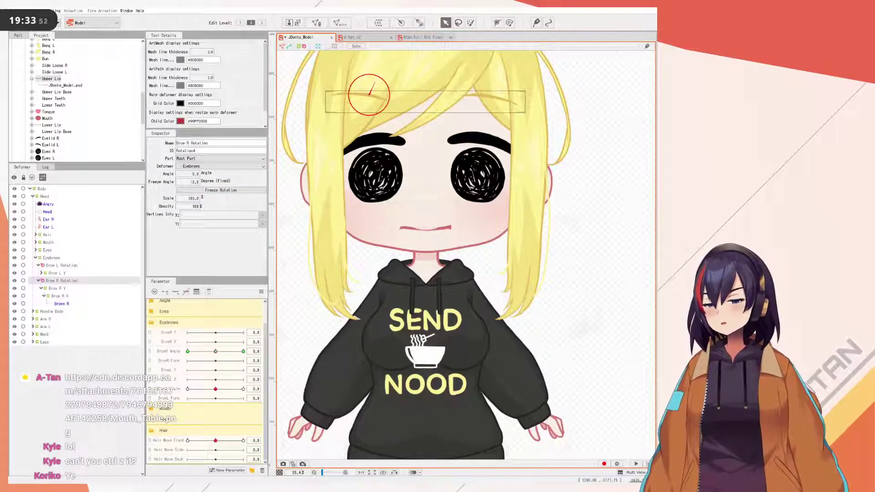
click(211, 192)
click(194, 182)
click(194, 174)
click(229, 188)
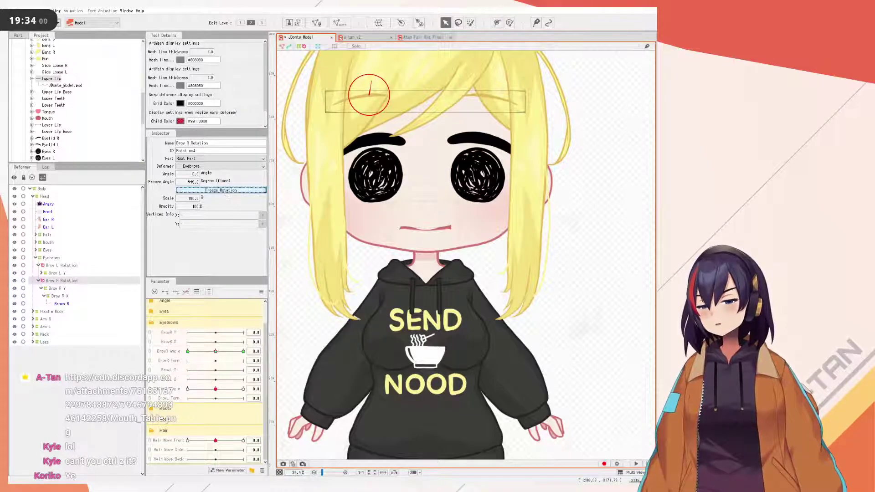
drag(213, 355, 167, 351)
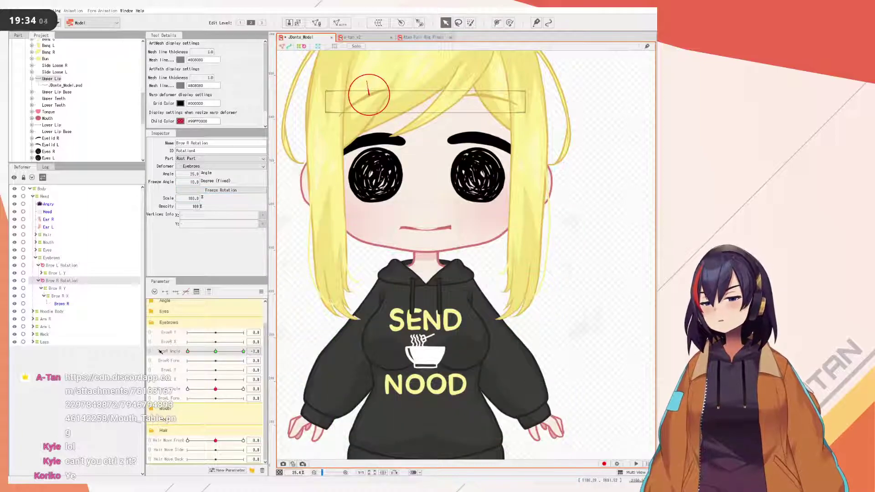
- Check BrowR Angle across its range, and set Brow L Rotation's angle to -25 at BrowL Angle 1.0
drag(90, 338, 322, 347)
drag(235, 353, 255, 360)
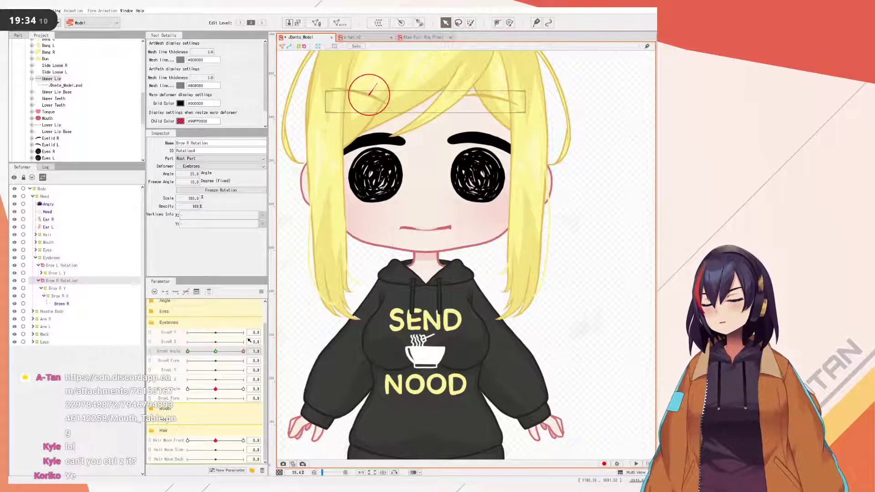
click(62, 266)
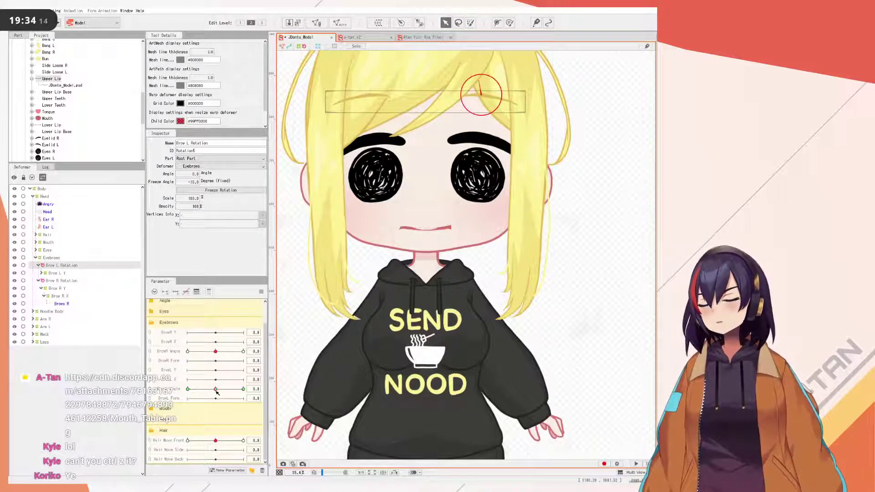
drag(217, 390, 279, 395)
click(189, 175)
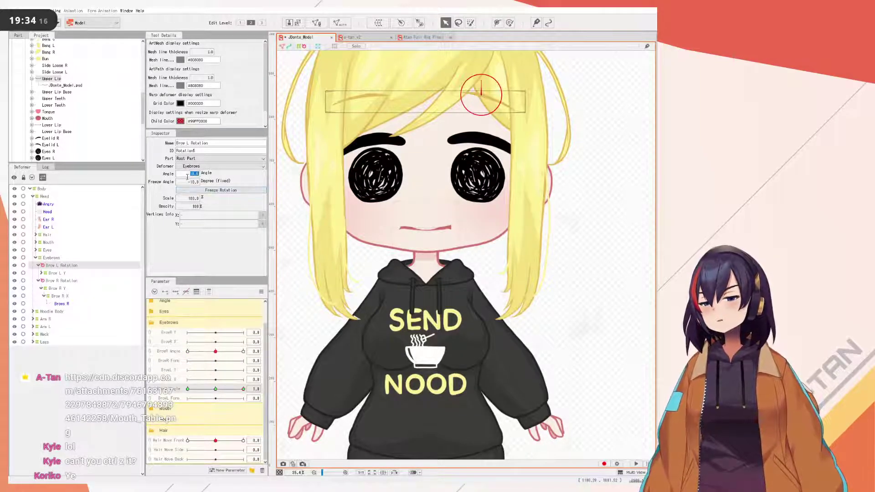
text(25)
key(Return)
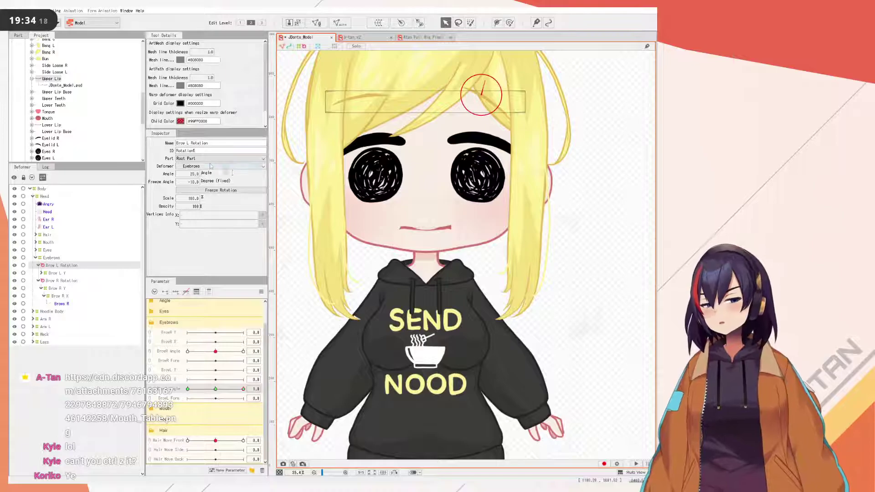
click(190, 173)
key(BackSpace)
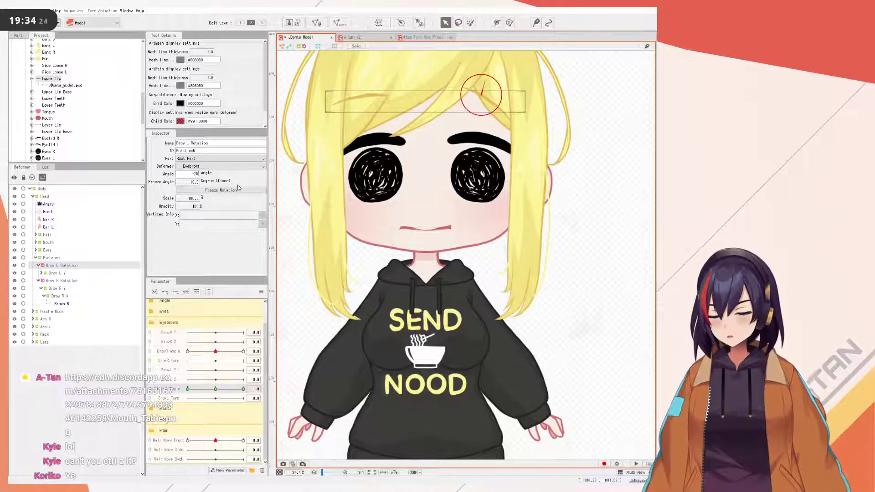
text(-25)
key(Tab)
- Set Brow L Rotation's angle to 20 at the -1.0 key of BrowL Angle
click(187, 389)
click(192, 174)
drag(200, 173, 171, 173)
text(20)
key(Return)
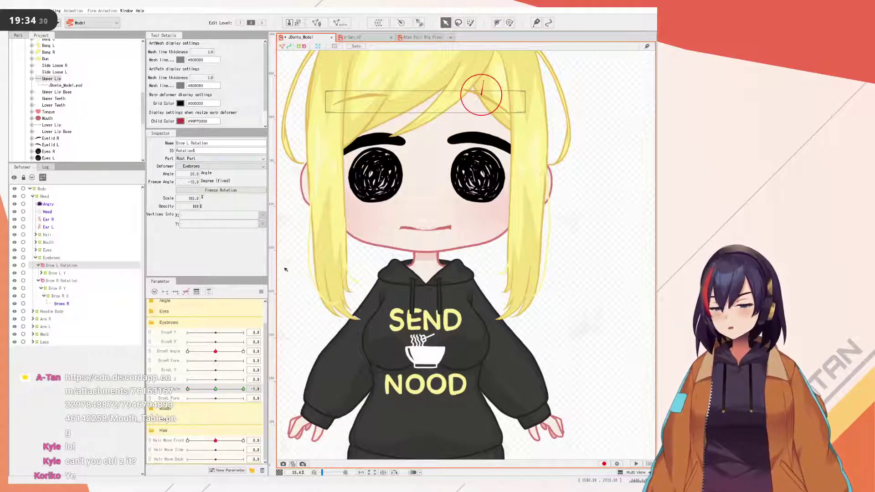
- Compare both eyebrows' tilt with BrowR Angle and BrowL Angle at their 1.0 and -1.0 extremes
click(188, 351)
drag(151, 352, 334, 346)
click(243, 388)
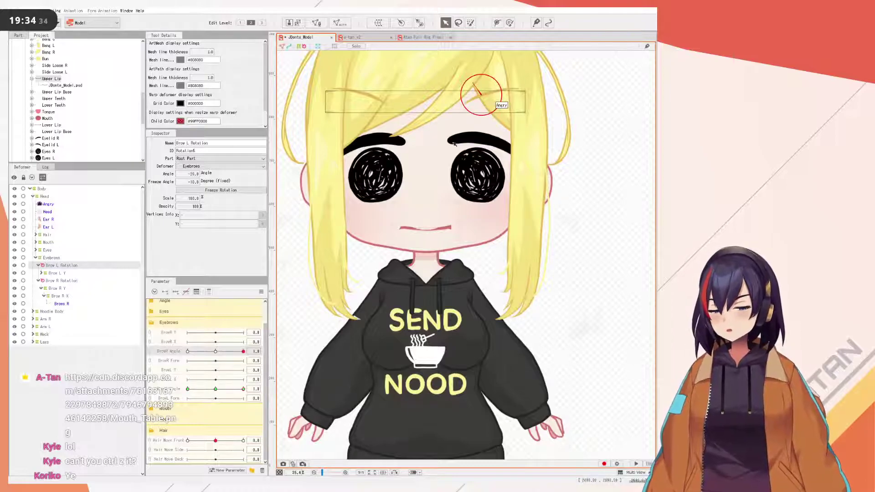
drag(205, 389, 119, 345)
scroll(508, 214, down, 2)
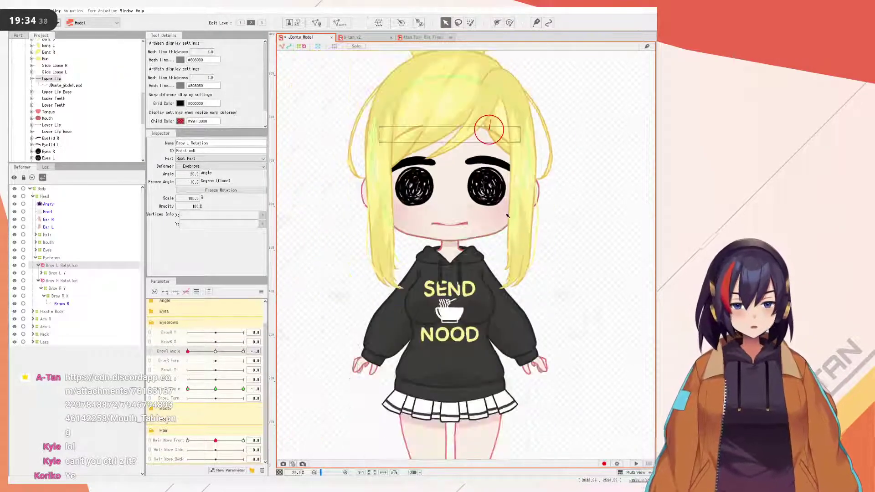
click(591, 224)
scroll(450, 170, up, 2)
drag(459, 178, 471, 227)
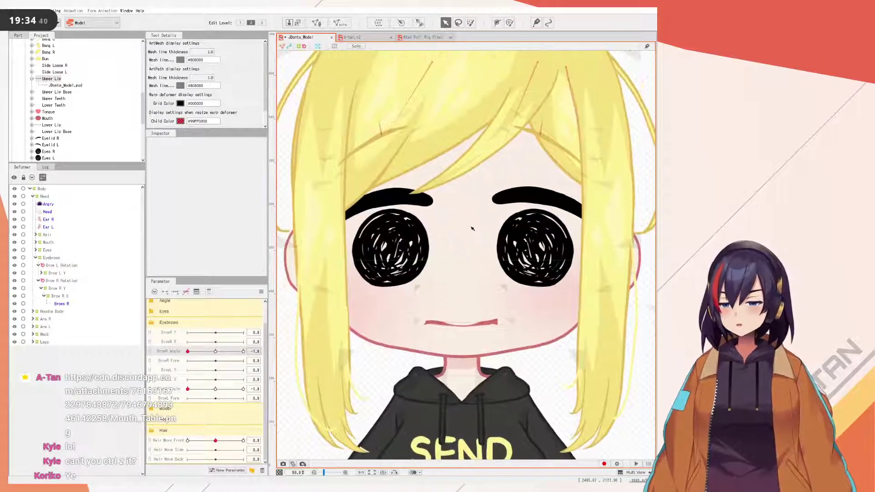
- Save the model and reset all parameters to their default values
key(ctrl+s)
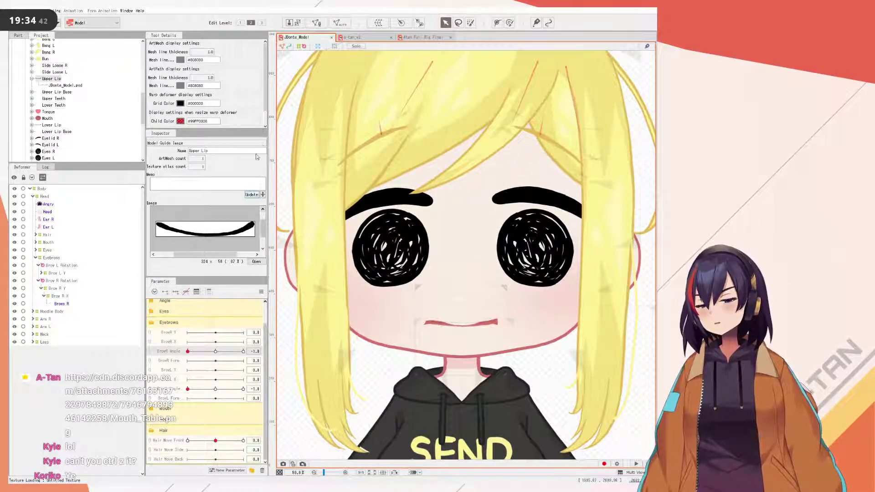
click(261, 291)
click(283, 288)
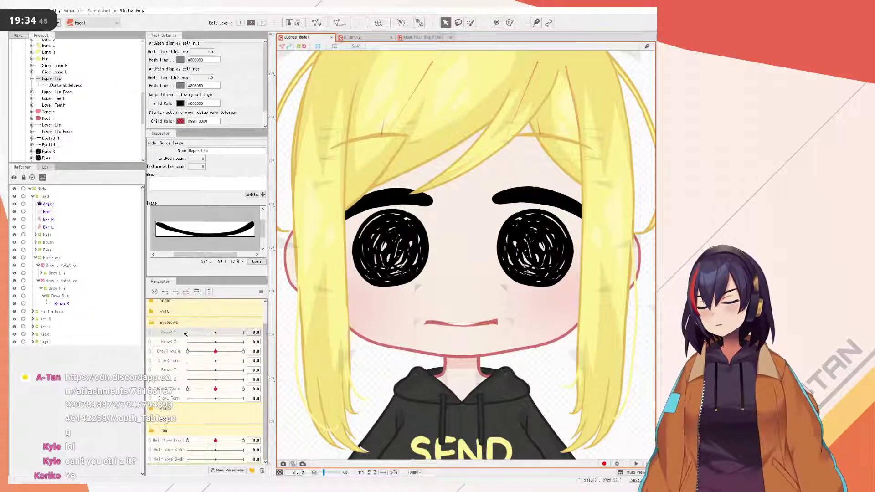
- Add three keys to the BrowR Y parameter for the Brow R Y warp deformer
click(62, 289)
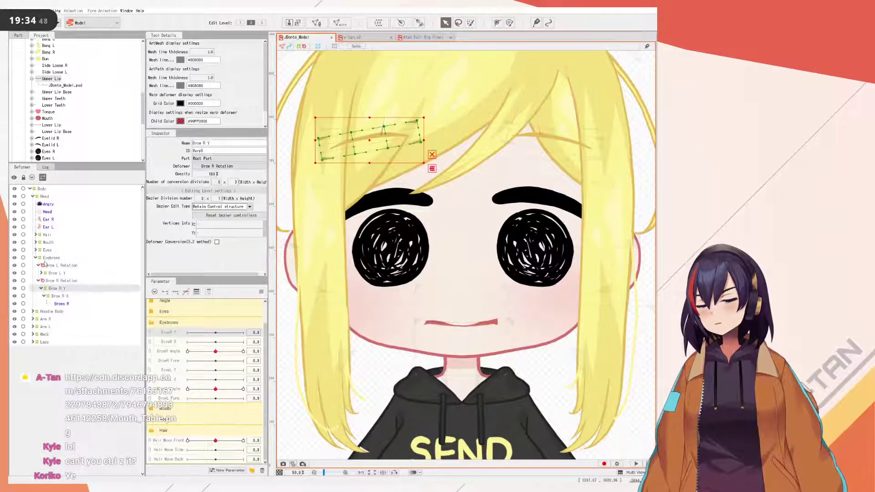
scroll(385, 281, down, 3)
scroll(383, 218, up, 3)
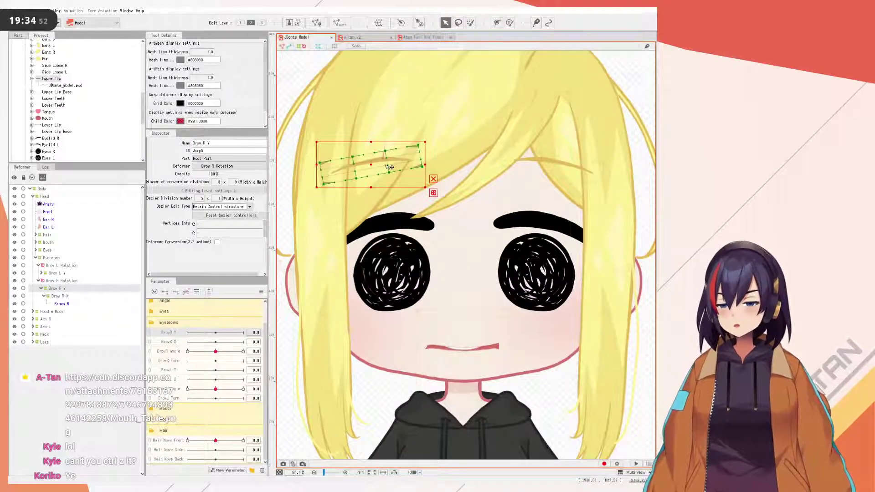
click(180, 332)
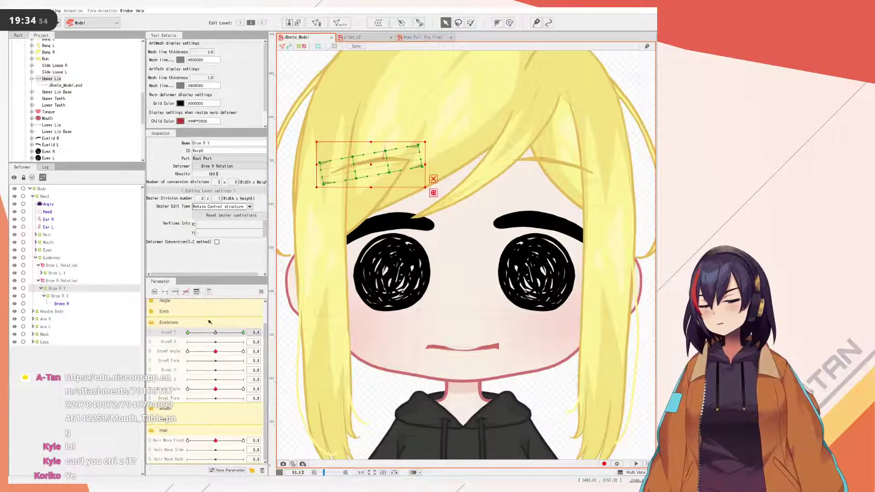
- With BrowR Y at 1.0, move the Brow R Y warp deformer straight up to raise the eyebrow
drag(215, 333, 274, 335)
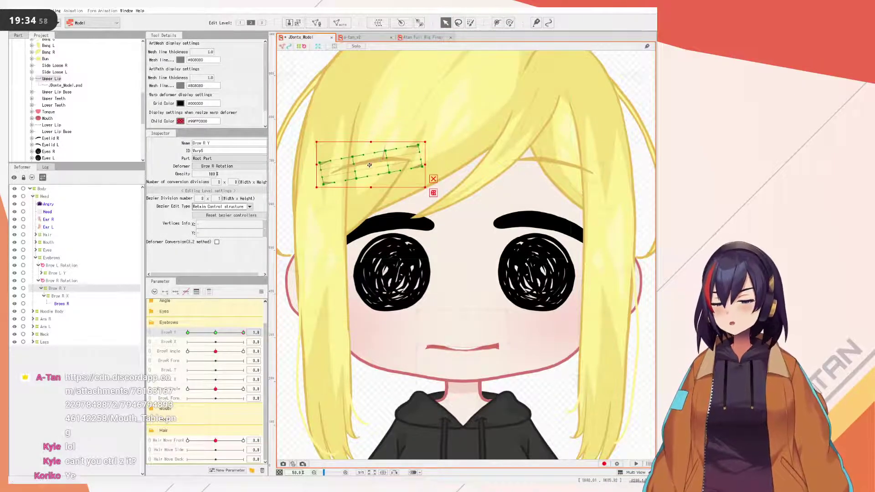
drag(372, 165, 373, 150)
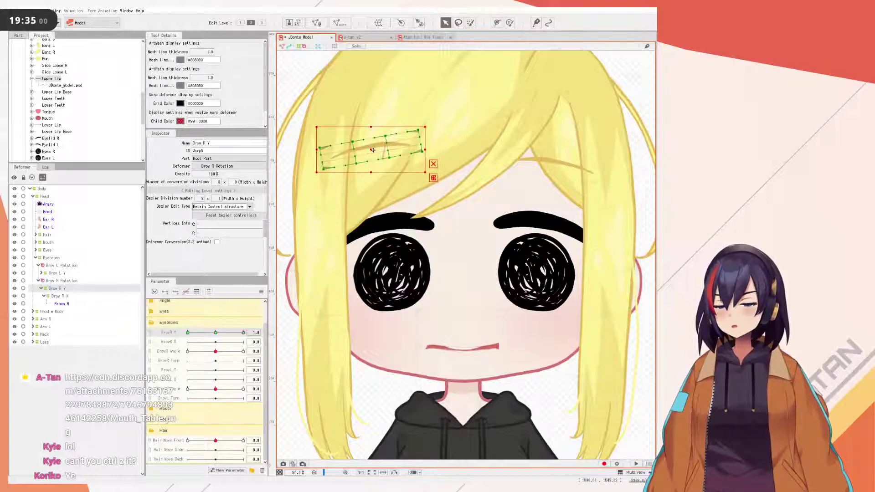
key(ctrl+z)
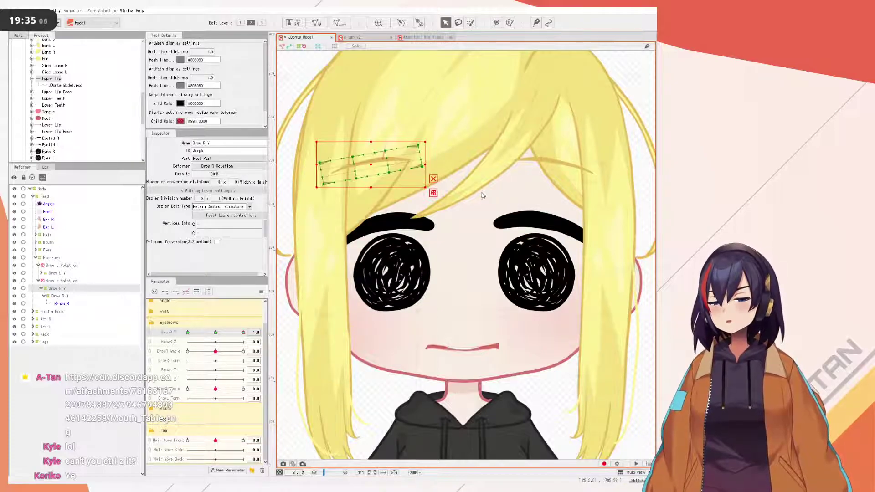
drag(371, 162, 373, 140)
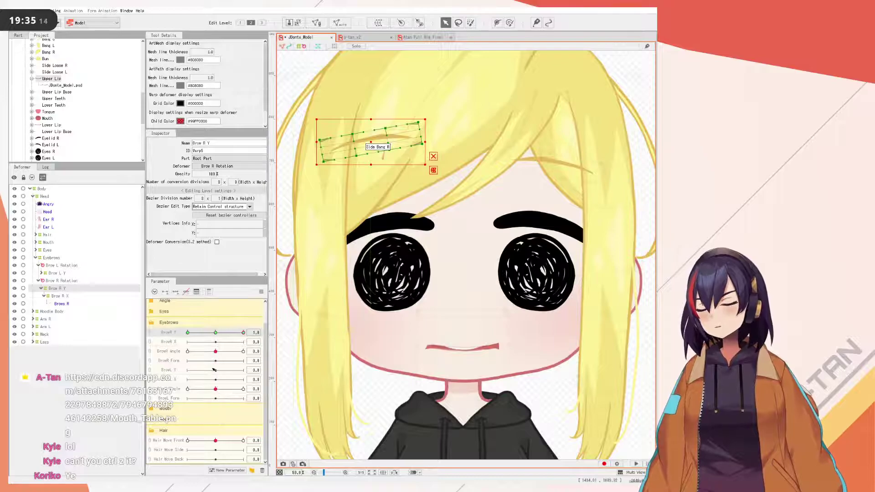
- With BrowR Y at -1.0, move the Brow R Y warp deformer down and slightly inward to lower the eyebrow, and check the motion
drag(216, 333, 179, 333)
drag(371, 164, 369, 180)
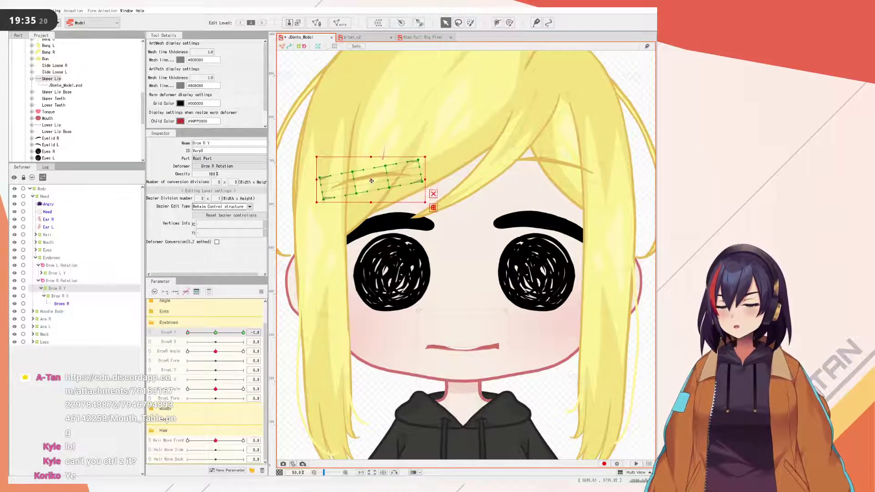
drag(188, 332, 103, 210)
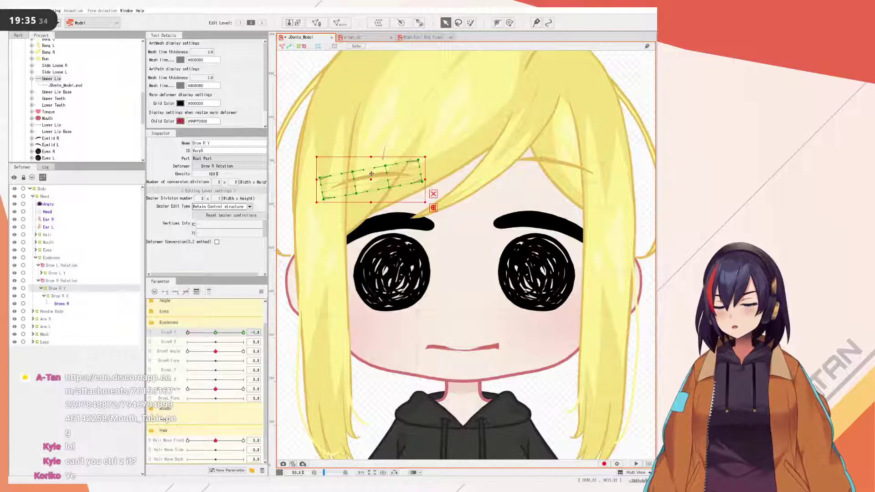
drag(371, 178, 374, 179)
drag(205, 333, 158, 319)
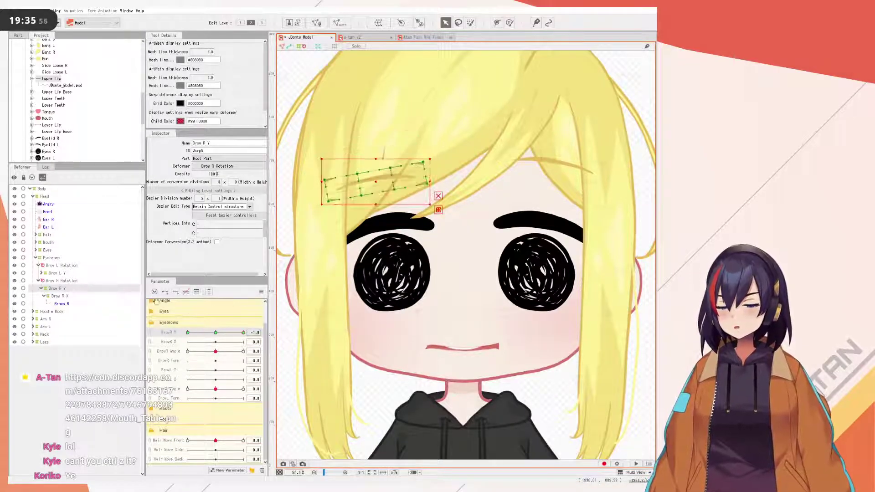
- Reset the parameters to defaults and add three keys to BrowL Y for the Brow L Y warp deformer
click(261, 291)
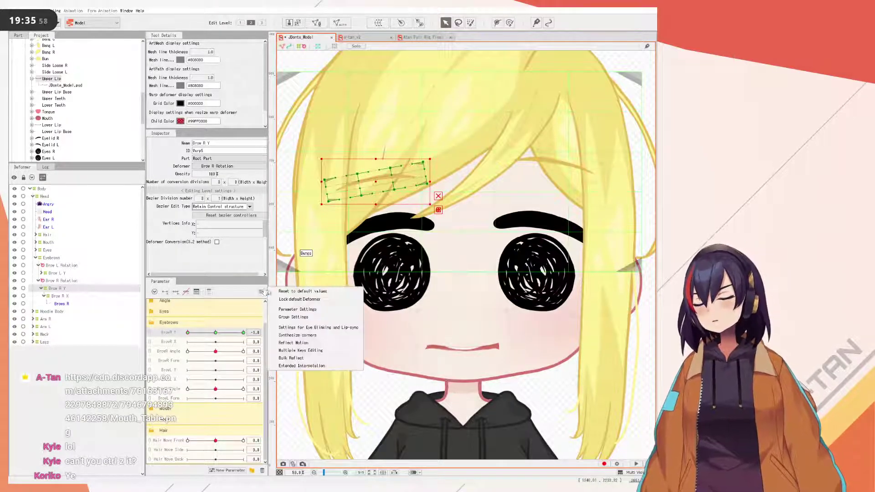
click(290, 291)
click(63, 273)
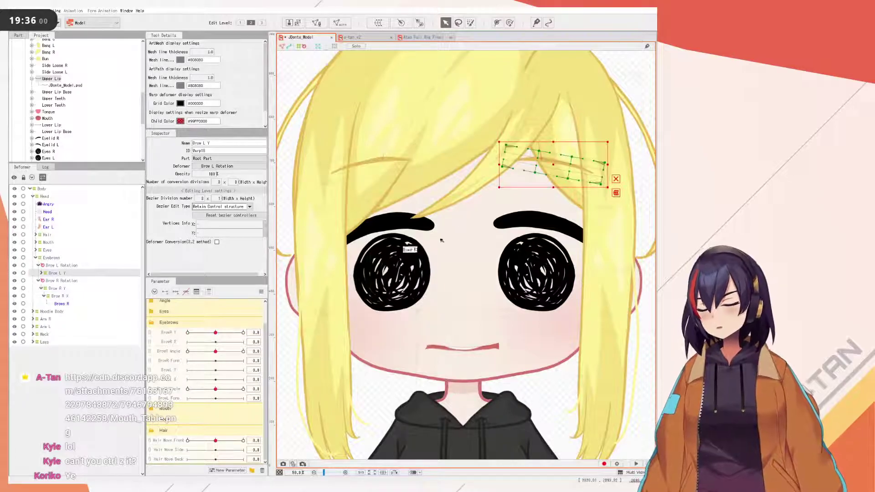
drag(212, 333, 186, 333)
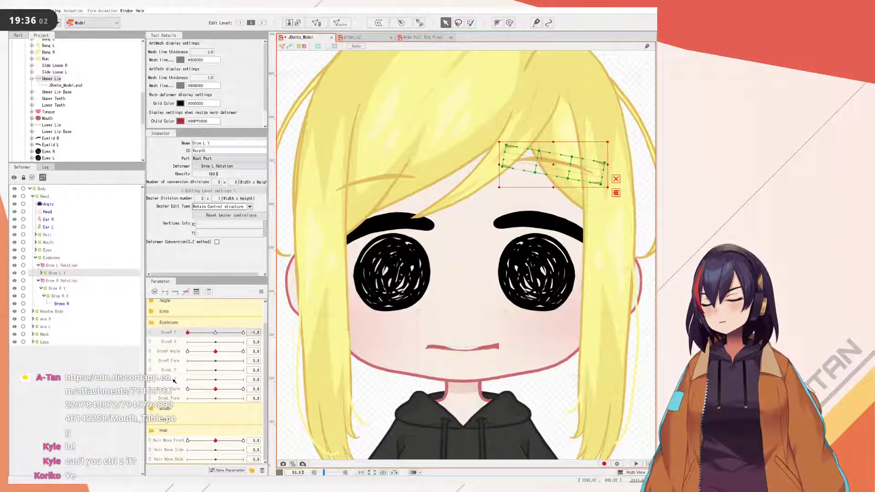
click(176, 374)
click(176, 293)
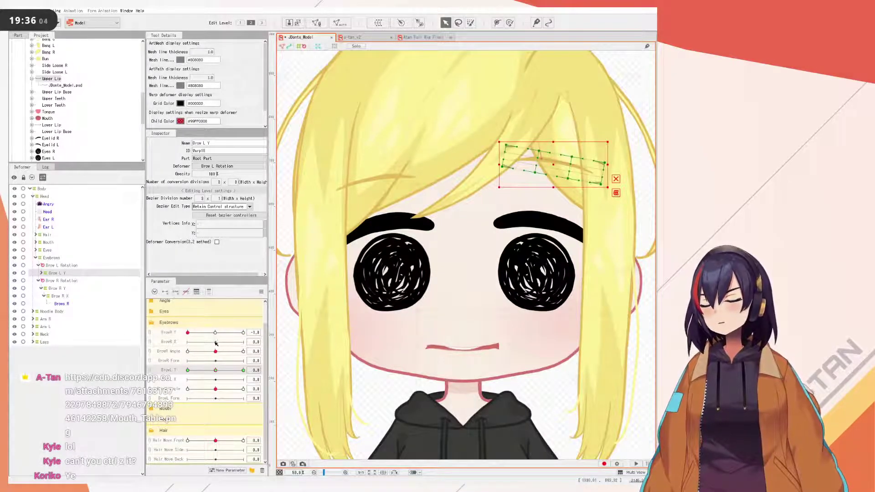
click(261, 292)
click(215, 333)
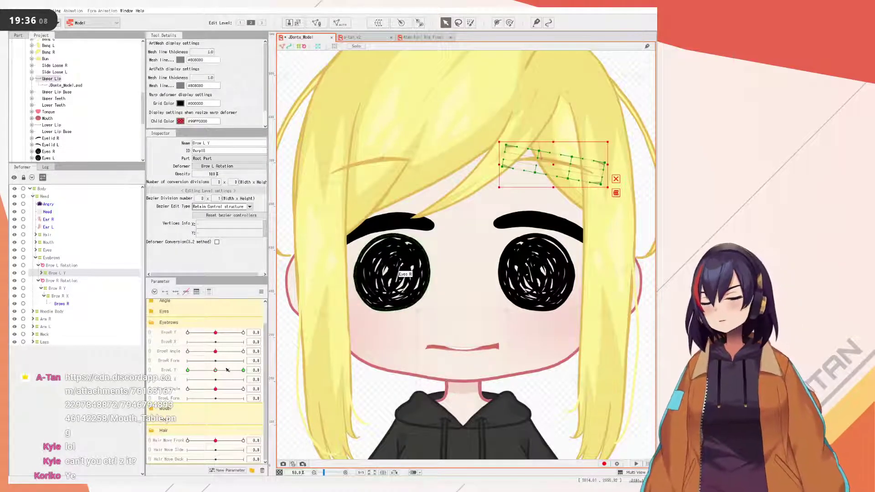
- With BrowL Y and BrowR Y at 1.0, raise the Brow L Y warp deformer to match the height of the other raised eyebrow
drag(227, 369, 313, 370)
drag(228, 332, 292, 332)
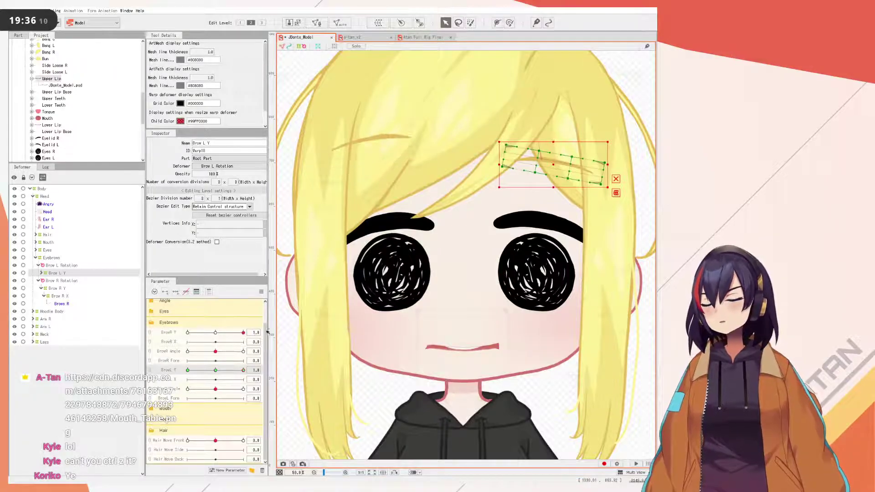
drag(549, 165, 431, 144)
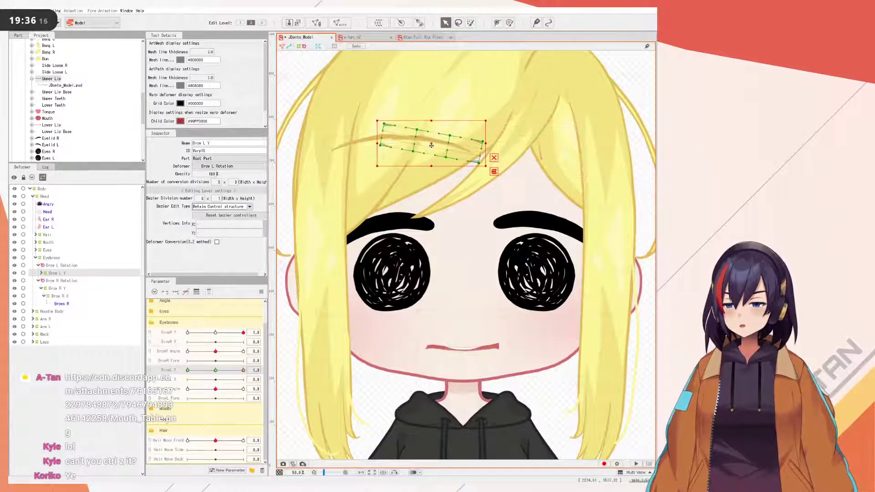
key(ctrl+z)
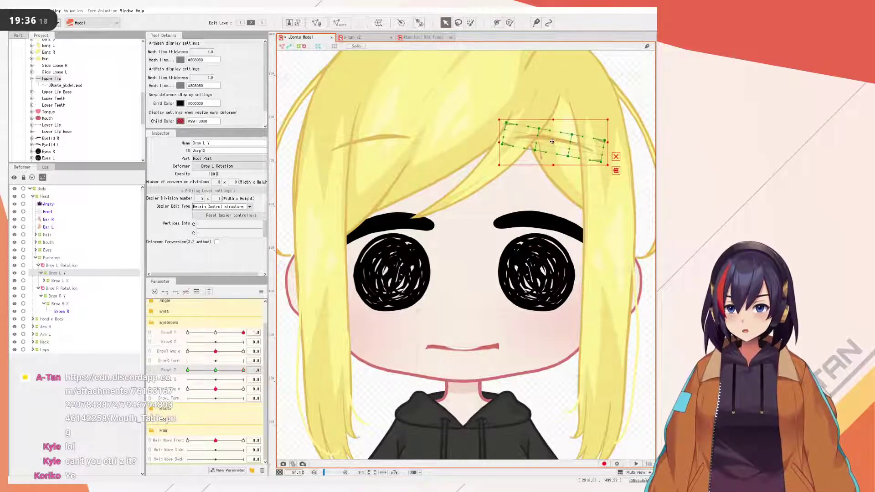
drag(552, 142, 291, 145)
key(ctrl+z)
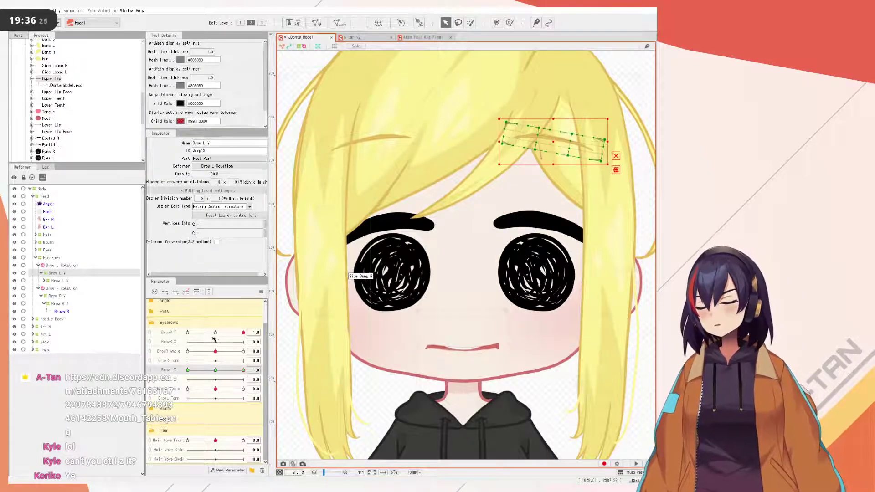
- With BrowR Y and BrowL Y at -1.0, move the Brow L Y warp deformer down to lower the eyebrow
drag(243, 333, 138, 333)
drag(198, 374, 183, 372)
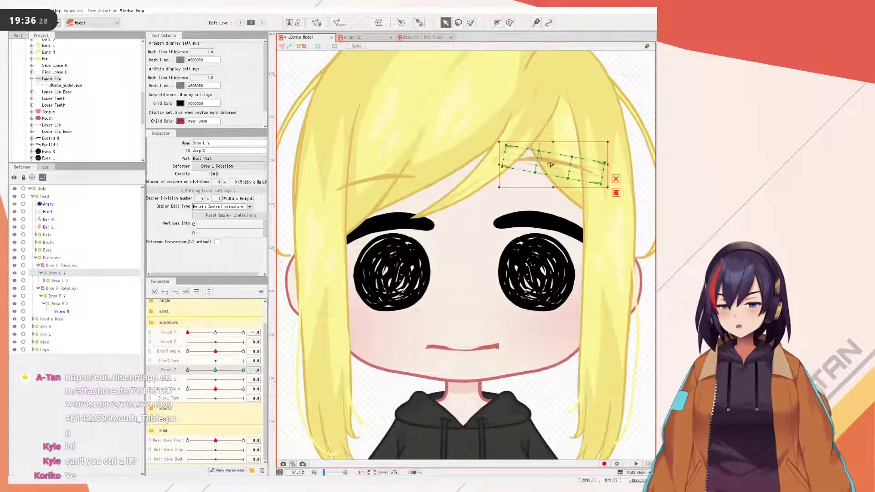
drag(550, 163, 553, 181)
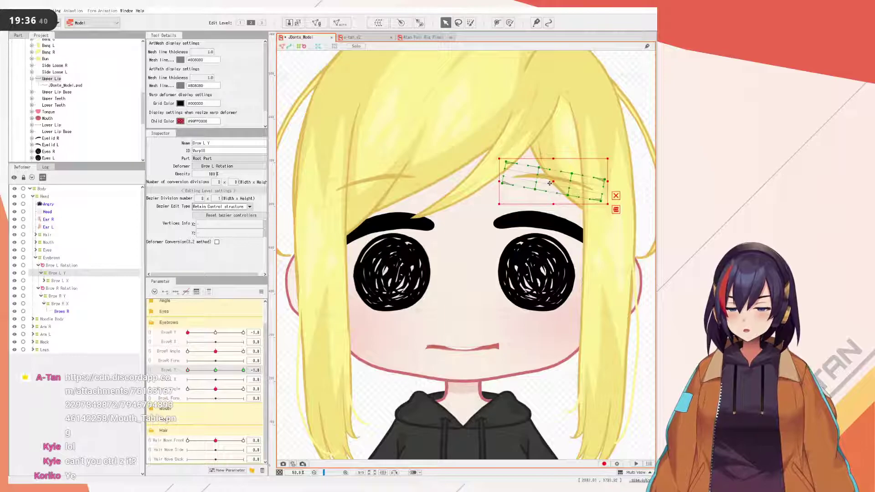
- Try moving the Brow L Y warp deformer across to the opposite eyebrow to compare heights, and undo each move
drag(553, 181, 295, 181)
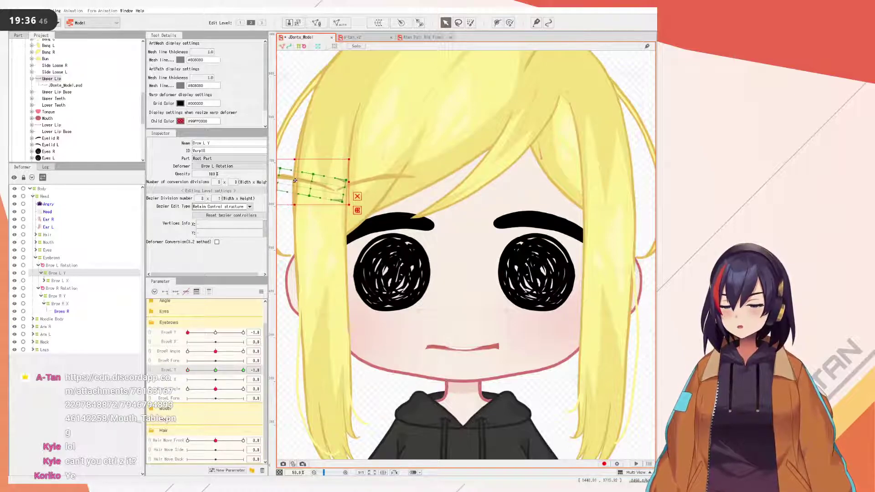
key(ctrl+z)
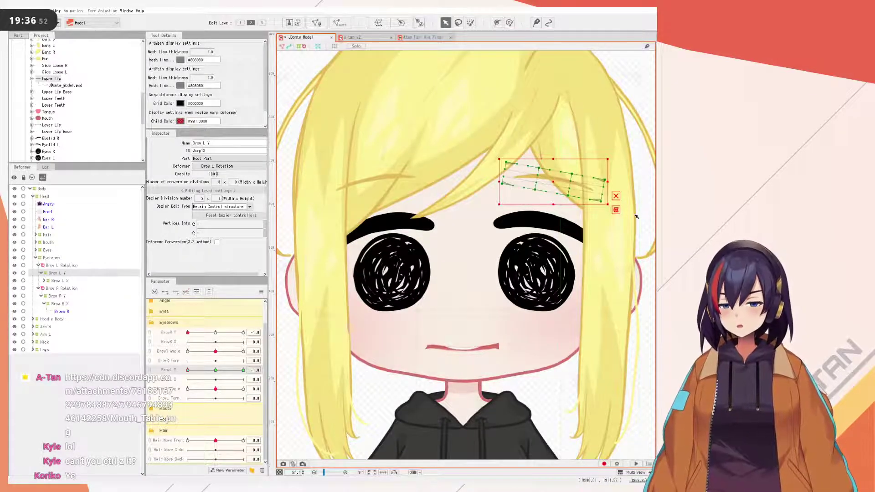
drag(560, 182, 303, 193)
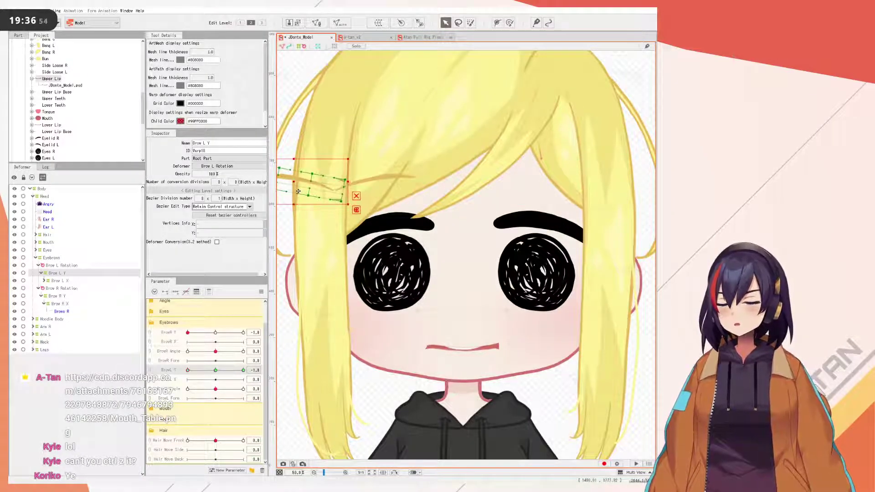
key(ctrl+z)
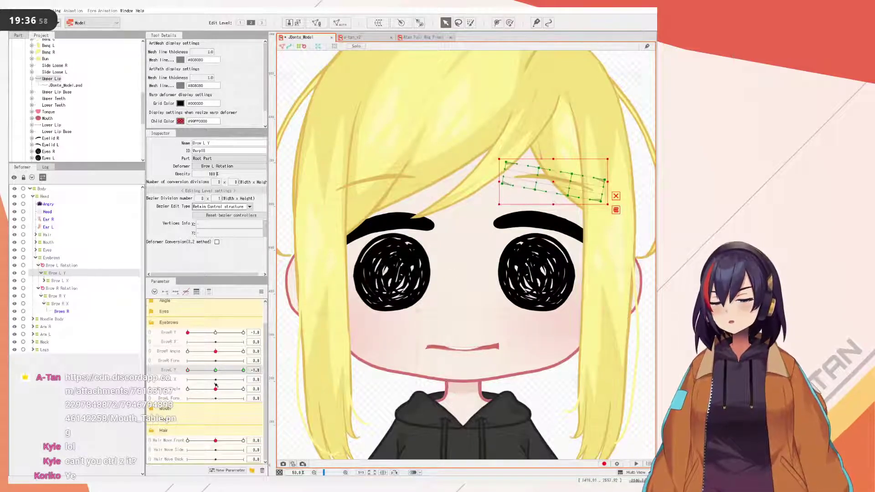
- Reset the parameters to defaults, return BrowR Y and BrowL Y to -1.0, and shift the Brow L Y warp deformer slightly inward
click(261, 292)
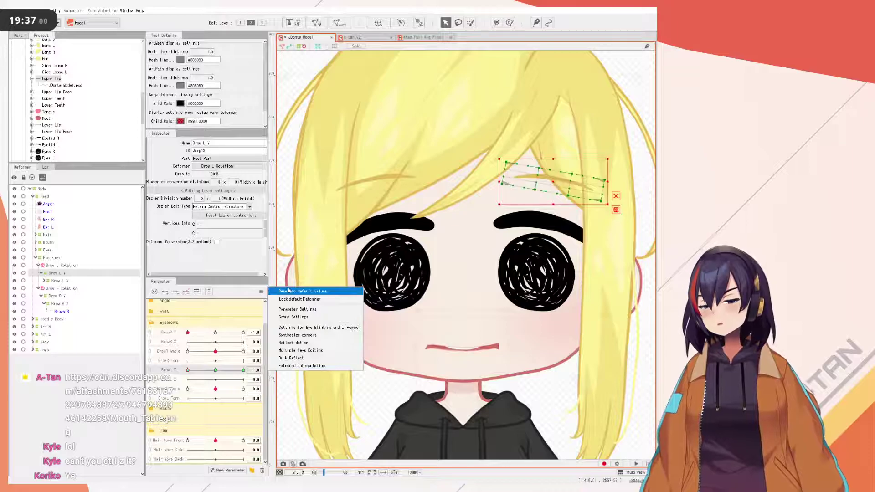
click(289, 289)
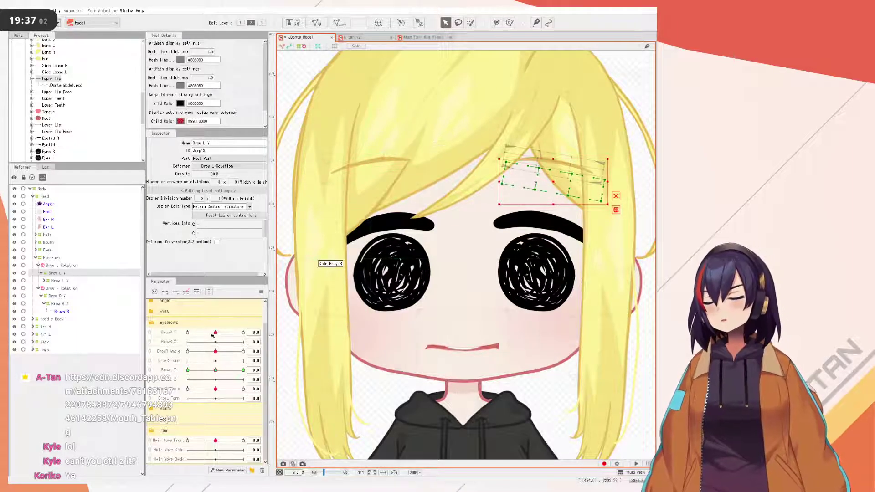
drag(215, 332, 172, 336)
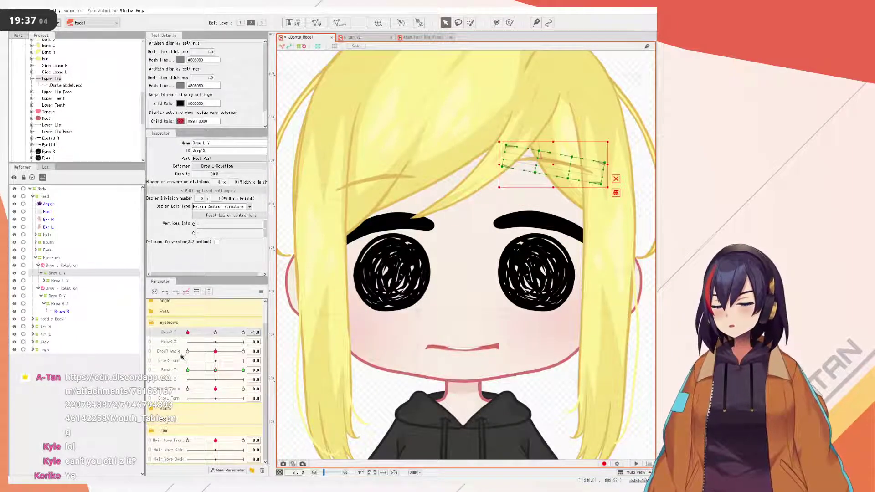
drag(205, 370, 184, 370)
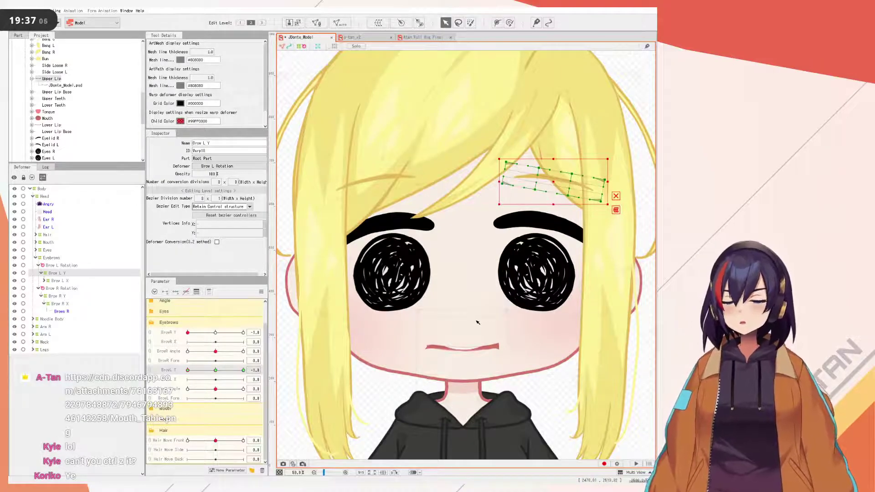
drag(554, 182, 547, 182)
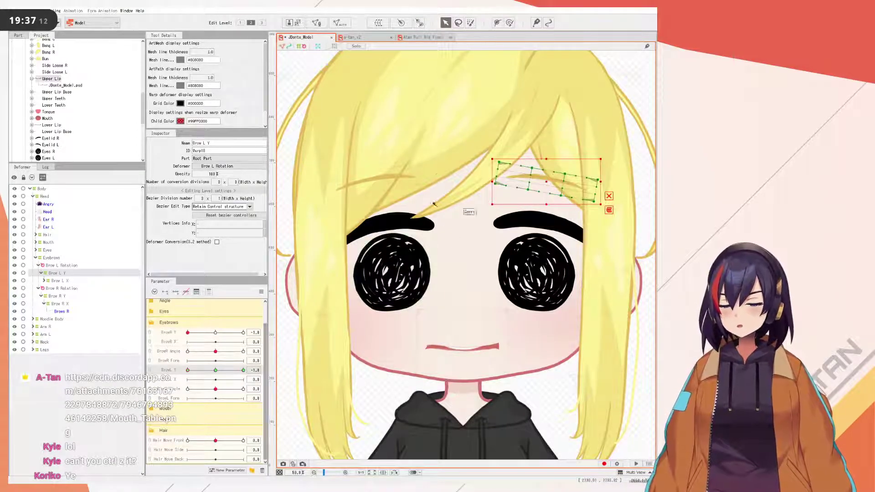
- Examine the lowered eyebrows for symmetry, checking the Brow R Y warp deformer and the eyebrow mesh inside it
click(304, 65)
scroll(405, 82, down, 2)
scroll(440, 287, up, 2)
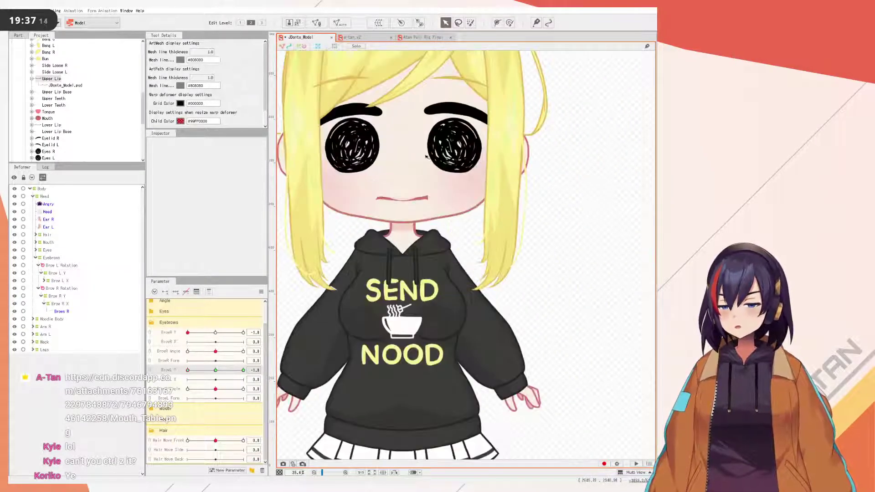
scroll(449, 205, down, 1)
drag(449, 136, 457, 214)
scroll(458, 178, up, 1)
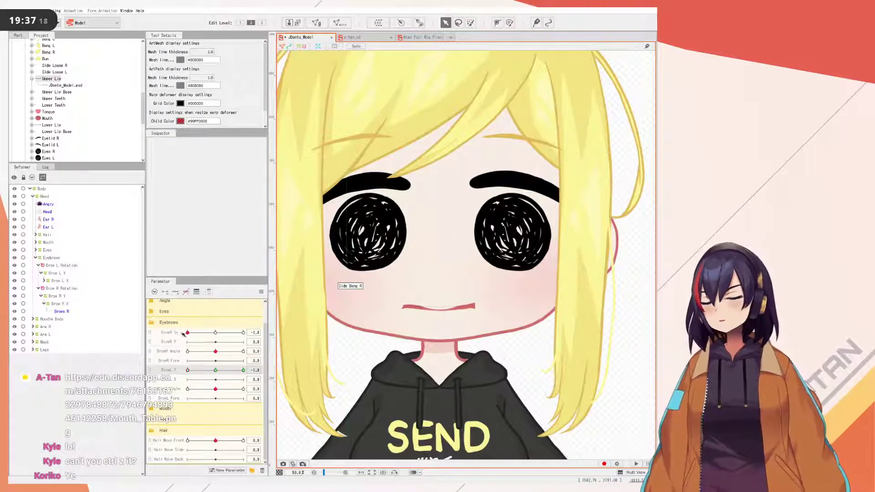
click(166, 334)
click(63, 296)
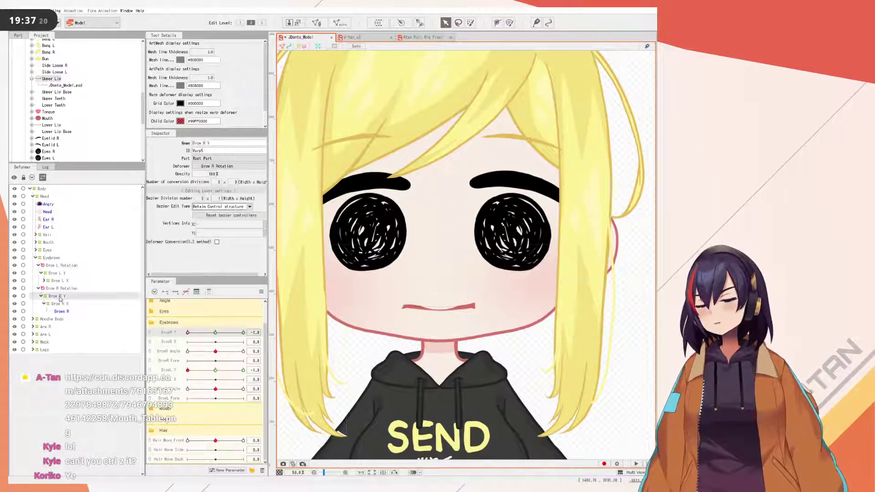
click(358, 142)
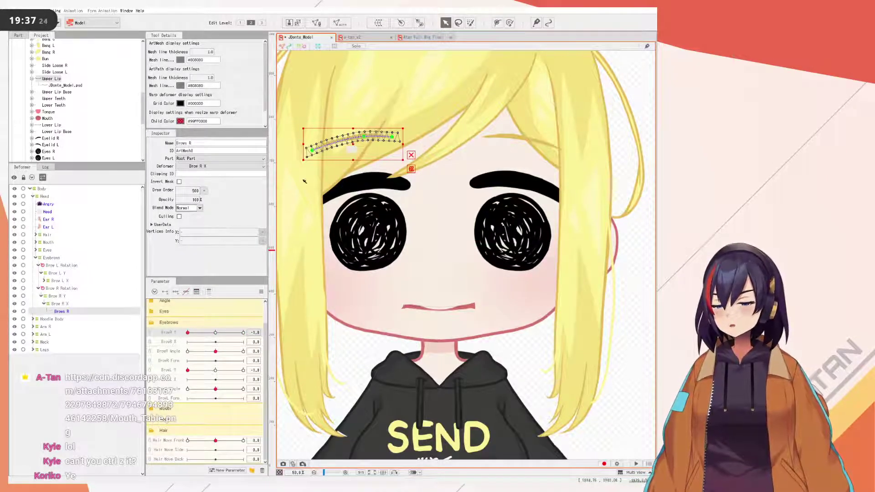
click(61, 296)
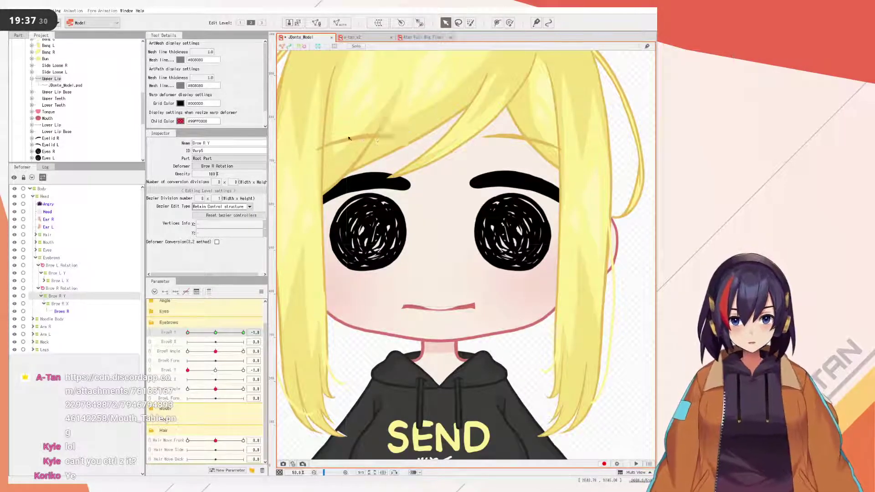
scroll(338, 138, down, 3)
scroll(369, 176, up, 2)
drag(374, 171, 384, 186)
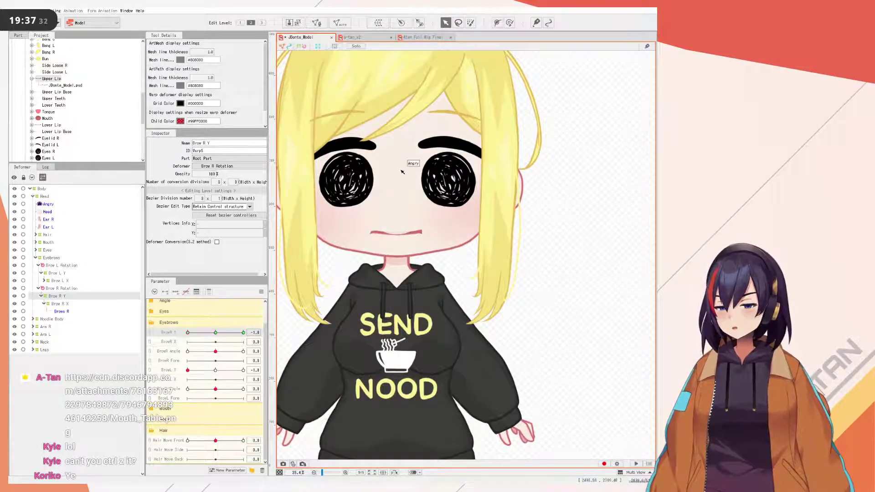
- Compare the Brow L Y and Brow R Y warp deformers at the -1.0 position by selecting them alternately
click(456, 114)
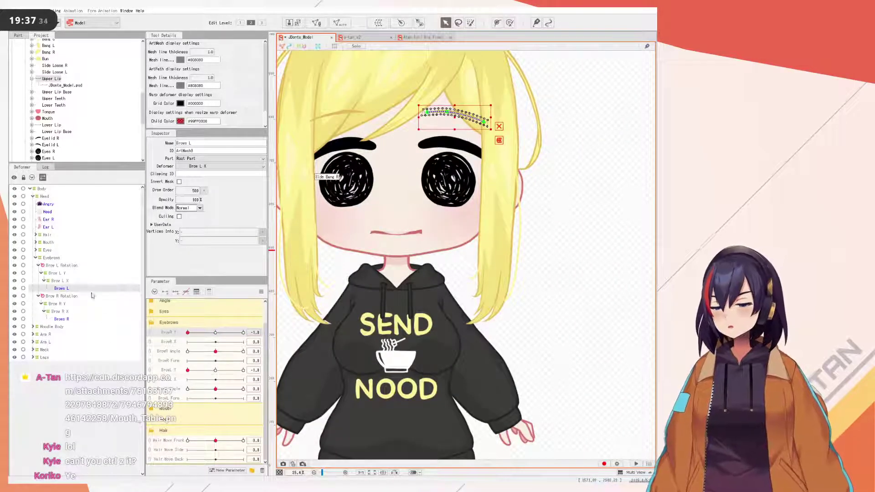
click(64, 273)
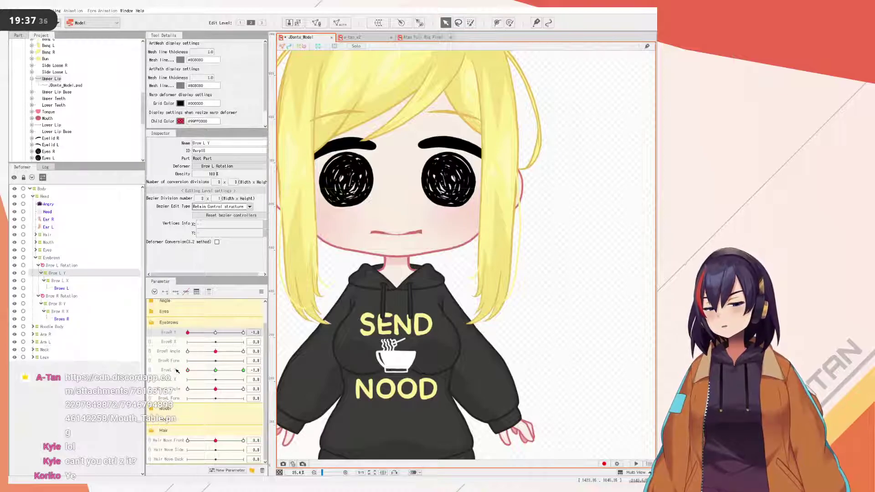
click(57, 304)
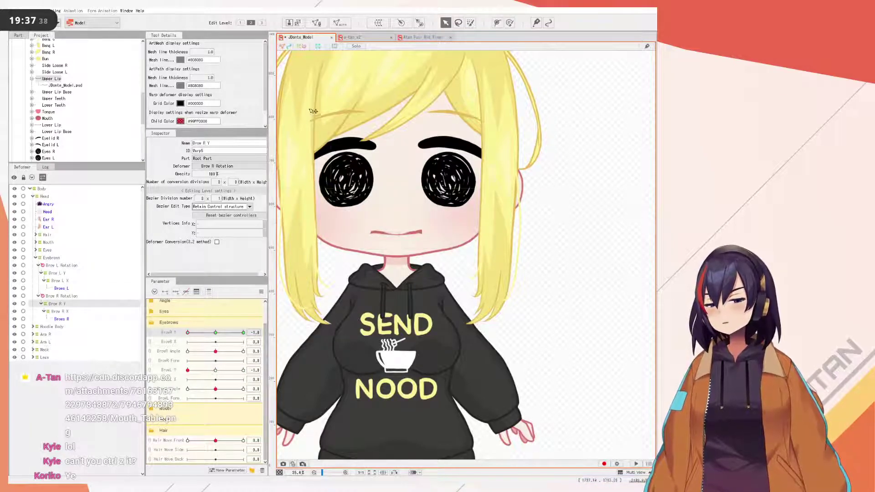
click(62, 274)
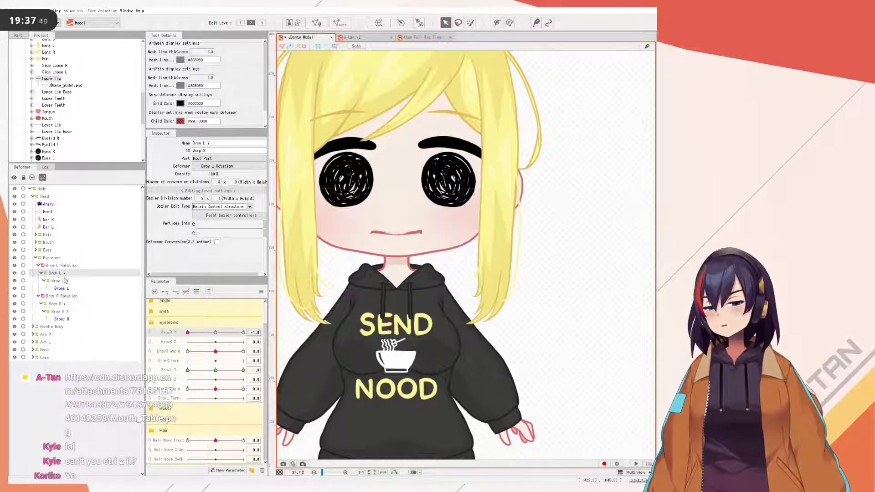
click(72, 303)
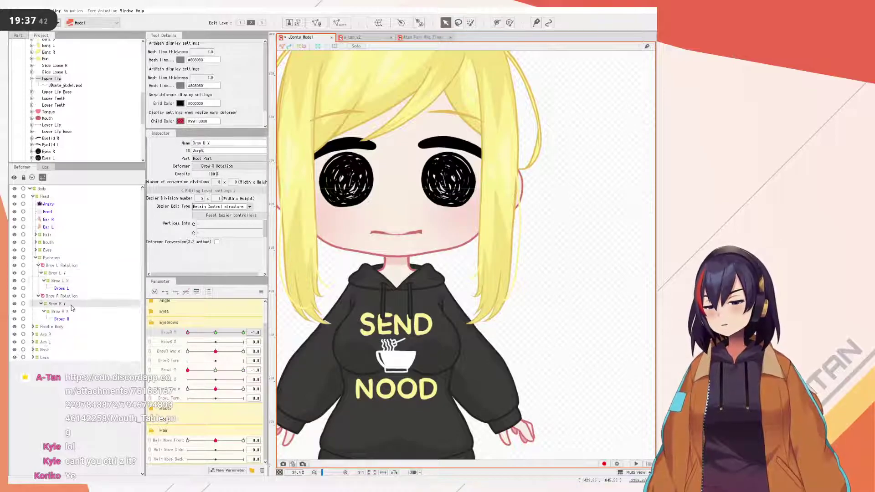
click(65, 273)
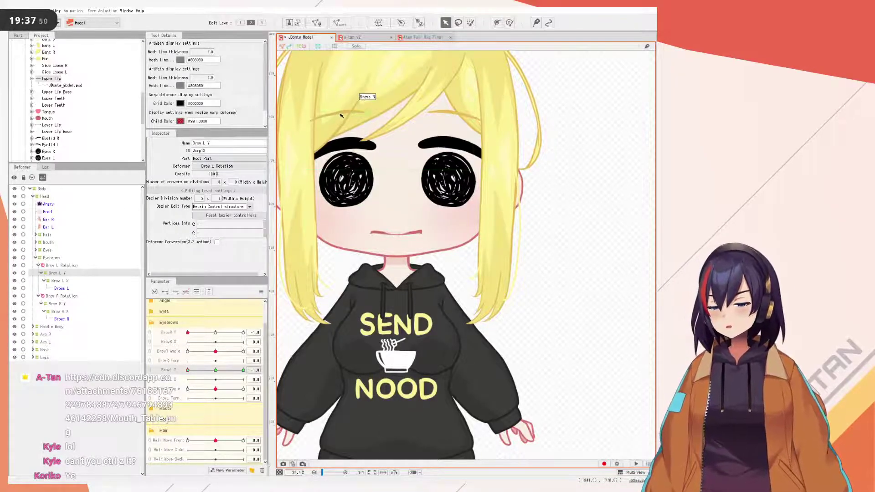
click(301, 141)
click(58, 274)
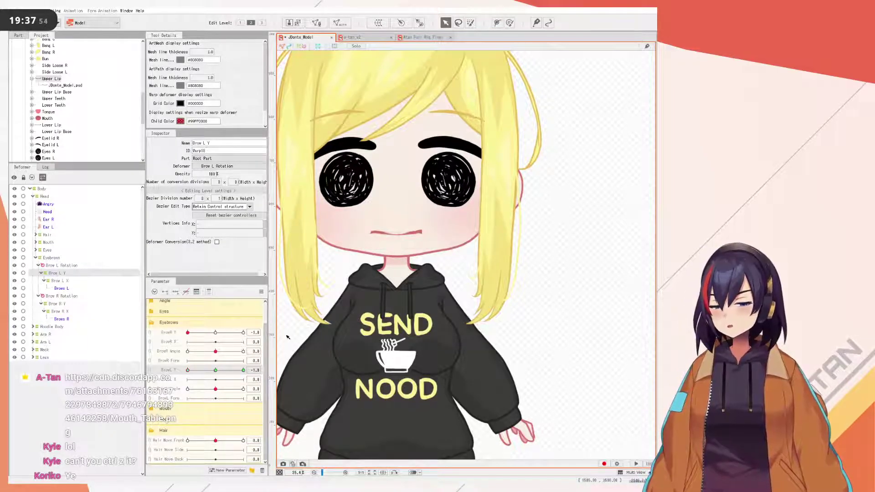
- Inspect the height and spacing of both lowered eyebrows relative to the face, close up and from farther away
click(602, 225)
scroll(510, 147, up, 2)
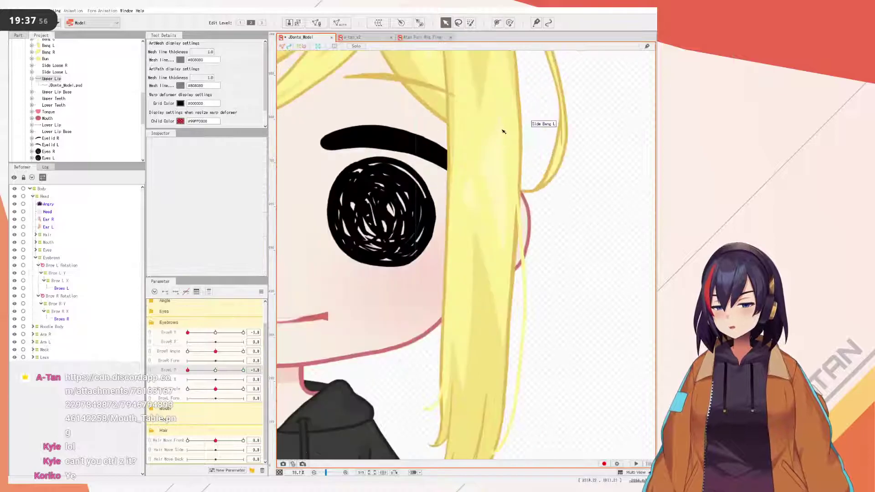
scroll(524, 173, down, 3)
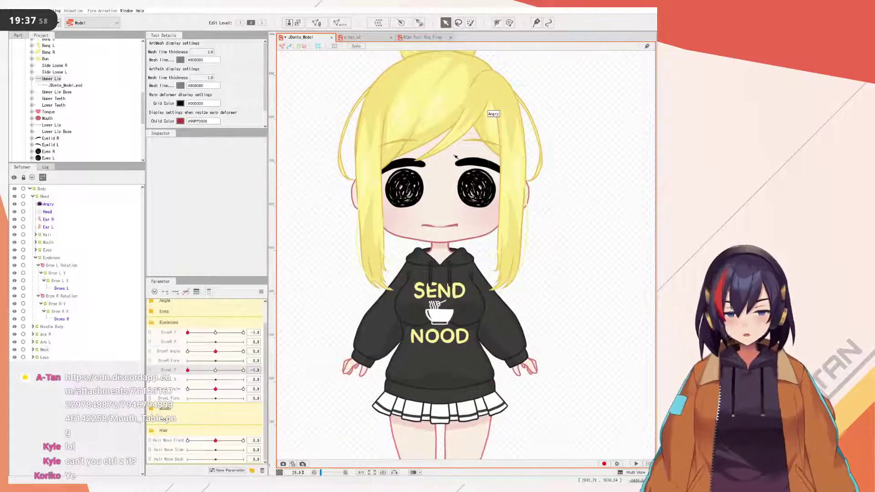
scroll(449, 155, up, 2)
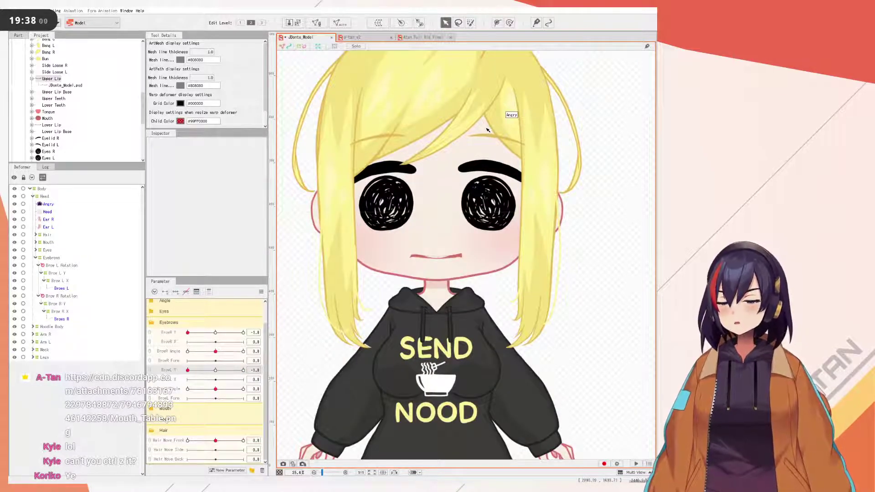
click(480, 137)
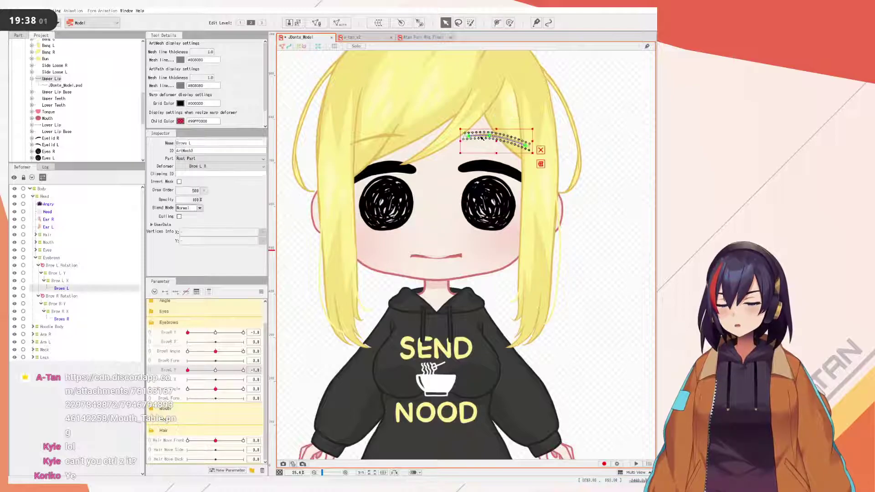
click(68, 274)
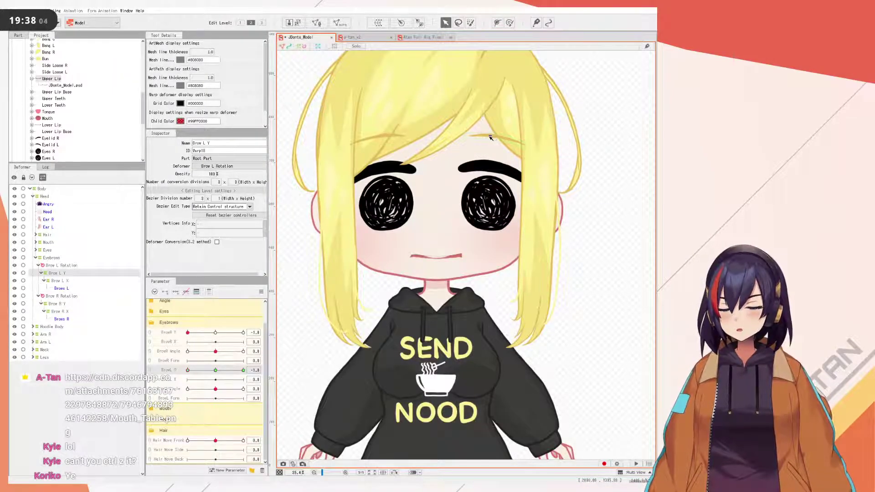
key(Escape)
scroll(514, 195, up, 3)
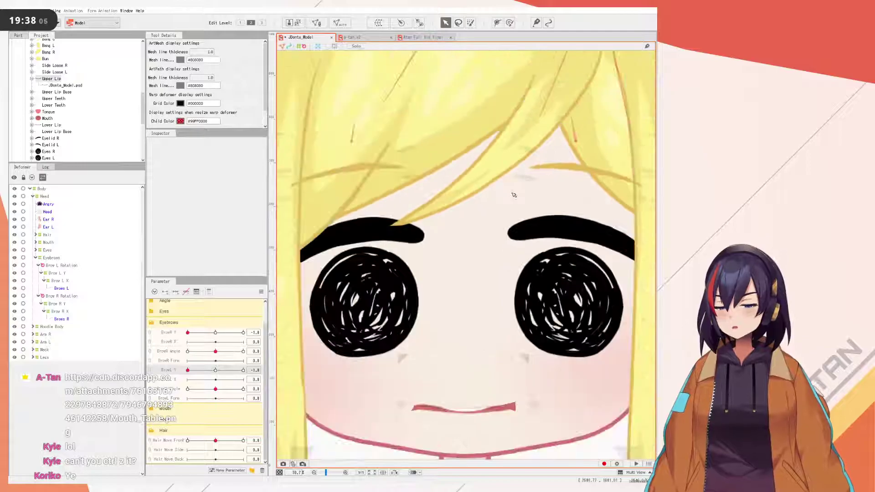
scroll(513, 195, down, 3)
scroll(514, 197, up, 1)
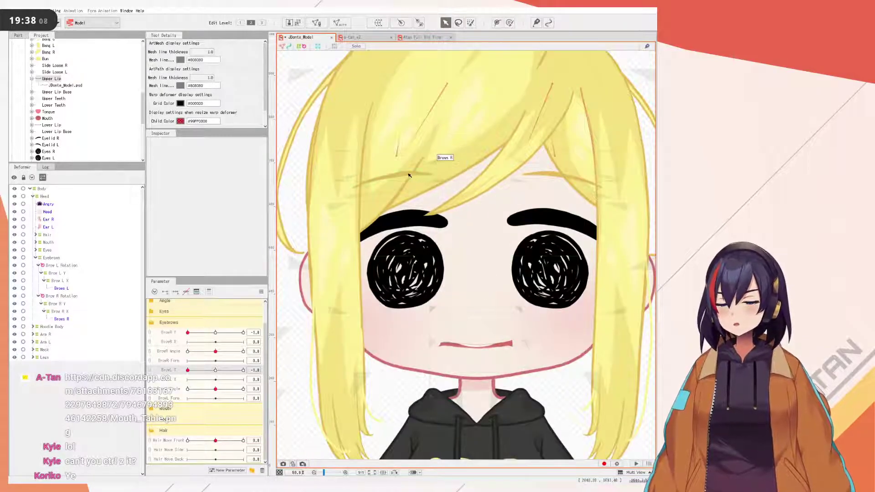
- Try moving the Brow R Y warp deformer down over the eyelid as an alignment check, and undo the move
click(435, 174)
click(63, 305)
drag(383, 179, 384, 225)
scroll(457, 224, up, 3)
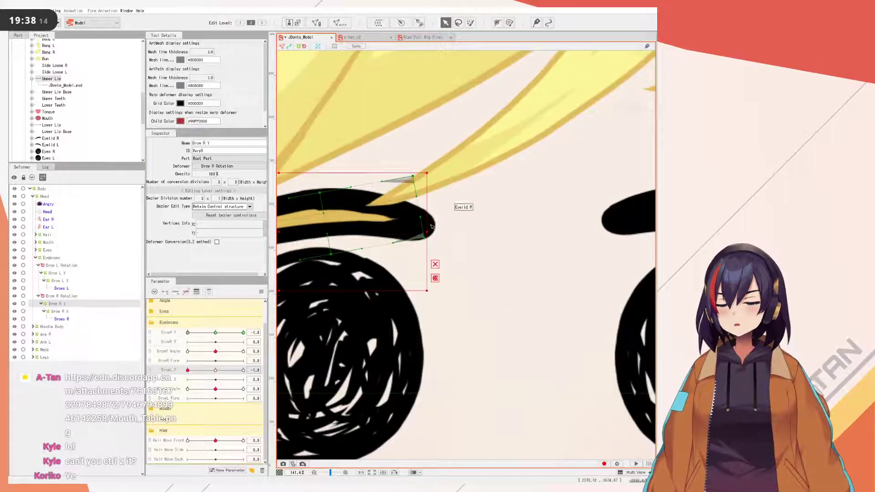
key(ctrl+z)
scroll(485, 222, down, 3)
drag(572, 192, 521, 194)
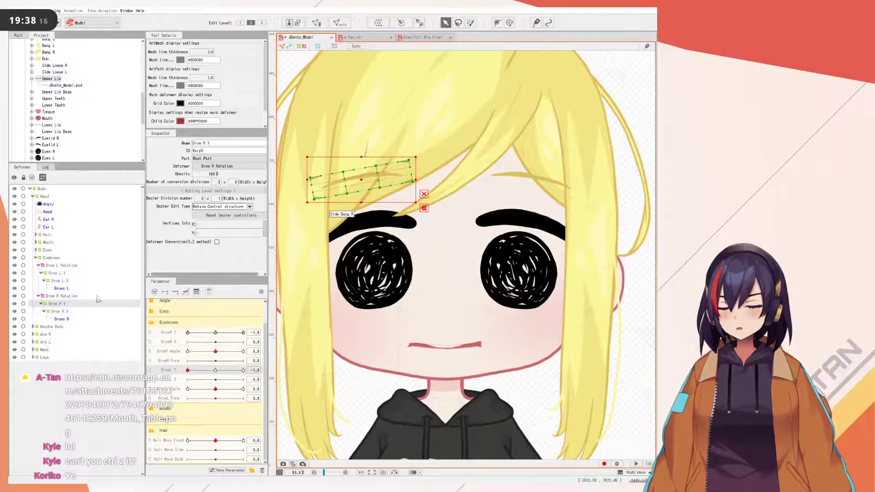
- Try moving the Brow L Y warp deformer down over the eyelid as an alignment check, and undo the move
click(67, 274)
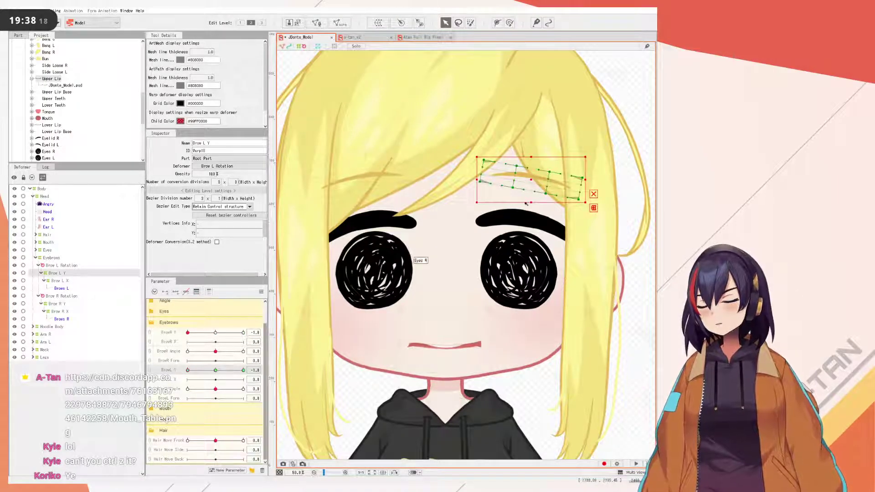
drag(530, 180, 530, 224)
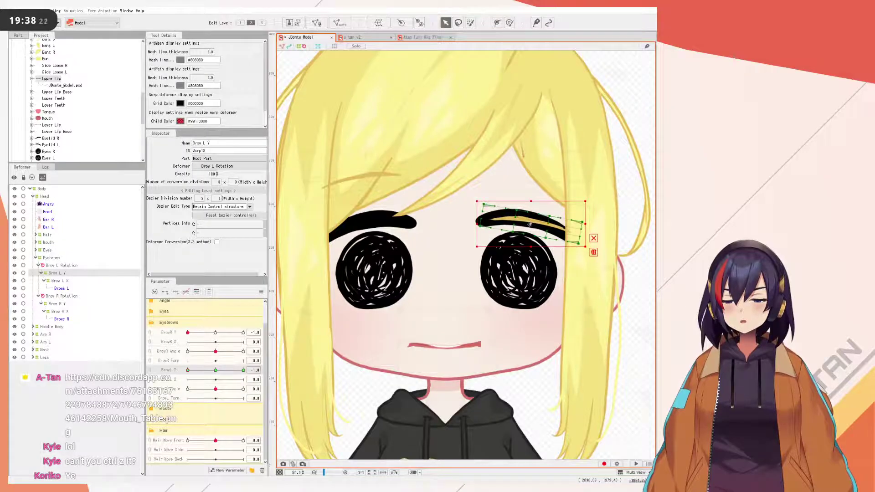
key(ctrl+z)
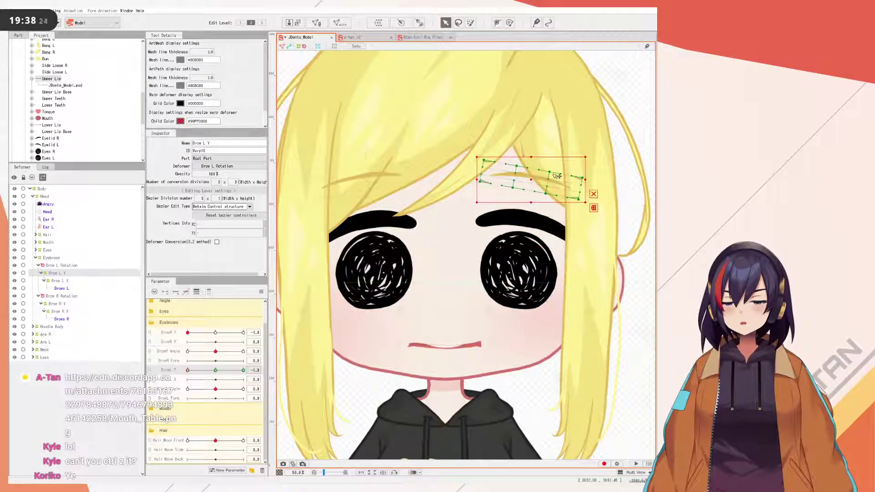
- Nudge the Brow L Y warp deformer slightly left at BrowL Y -1.0 and check the symmetry of both lowered brows
key(Left)
key(Left)
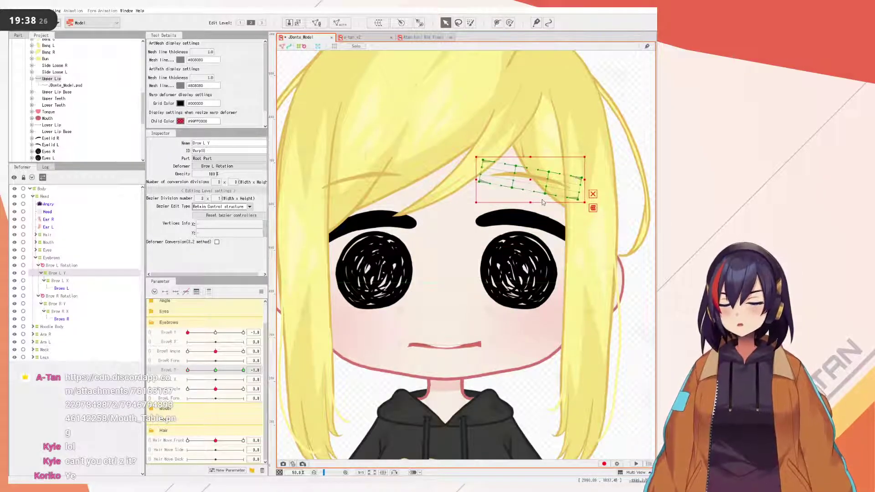
scroll(551, 184, down, 4)
click(613, 221)
scroll(611, 219, up, 3)
drag(546, 202, 580, 259)
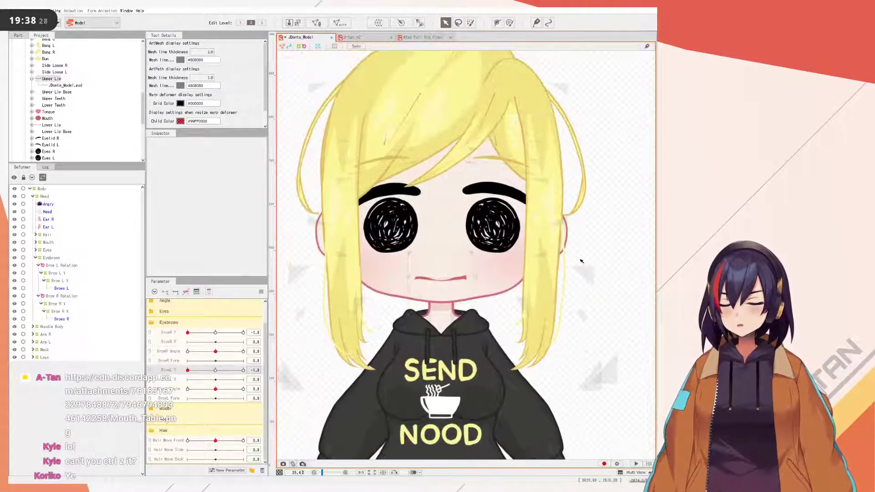
scroll(483, 228, up, 2)
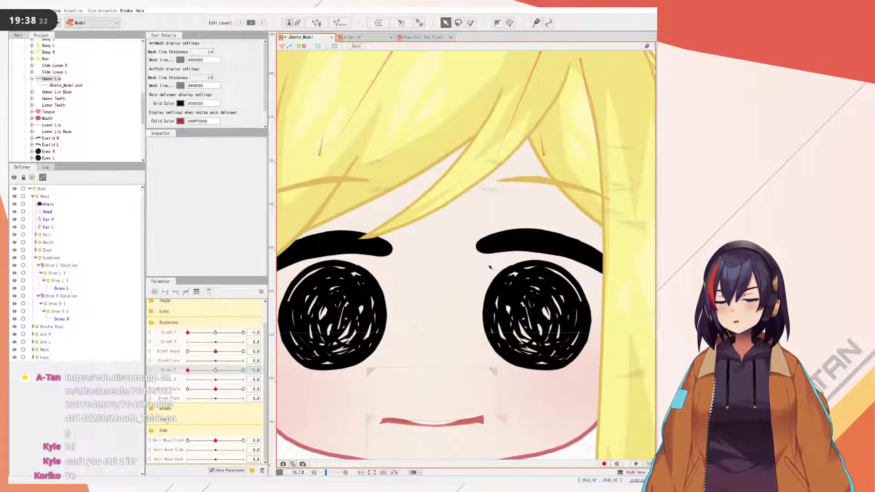
scroll(490, 267, down, 2)
scroll(474, 204, down, 2)
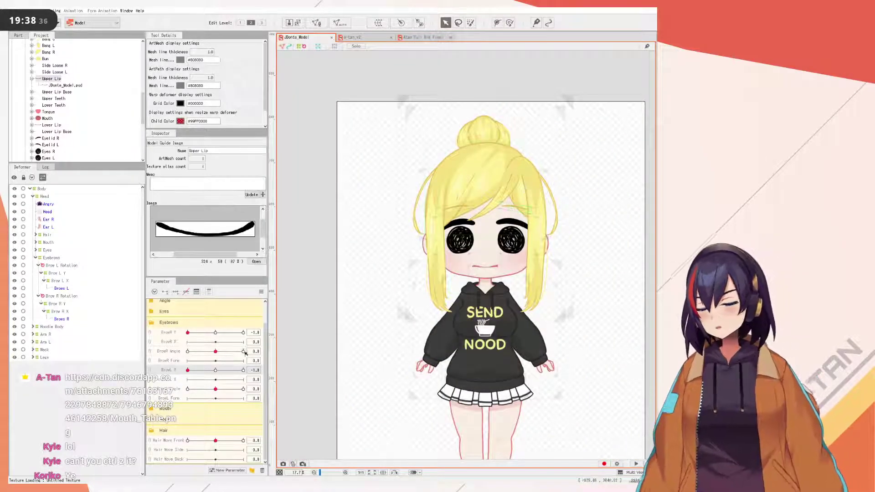
- Preview the eyebrow movement with random pose playback, resetting all parameters to default values before and after the preview
click(261, 291)
click(285, 293)
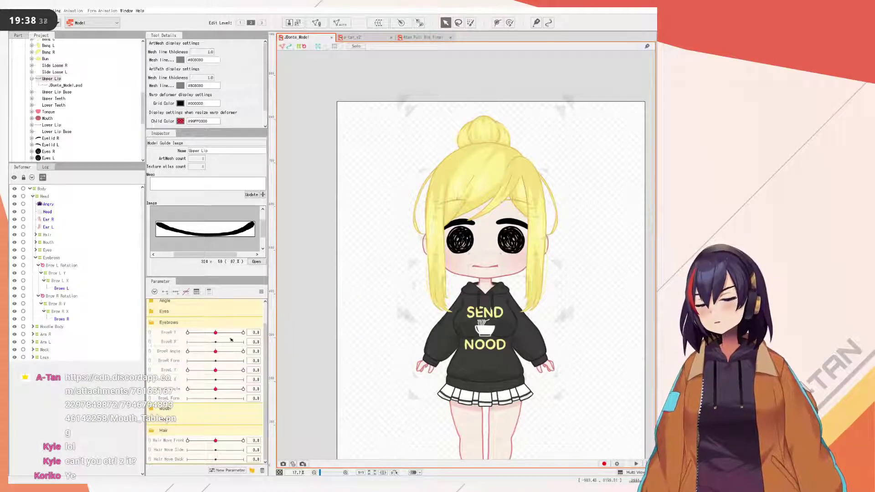
click(637, 464)
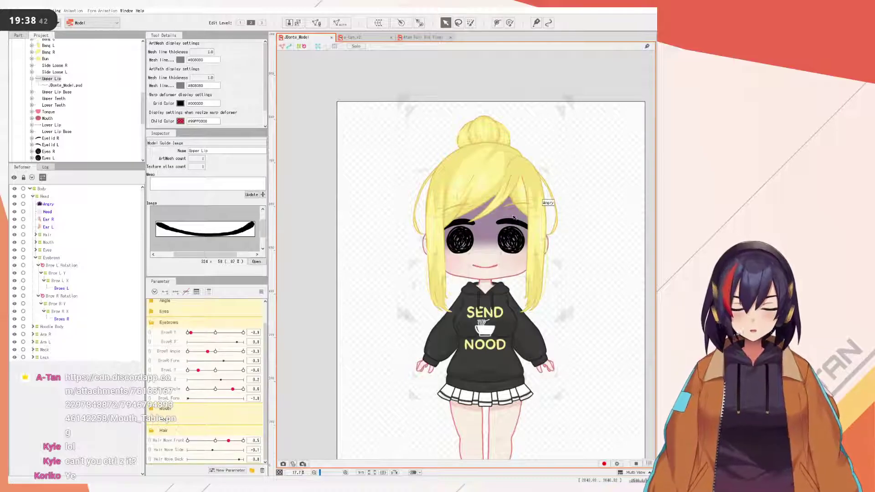
scroll(514, 218, down, 2)
scroll(536, 258, up, 4)
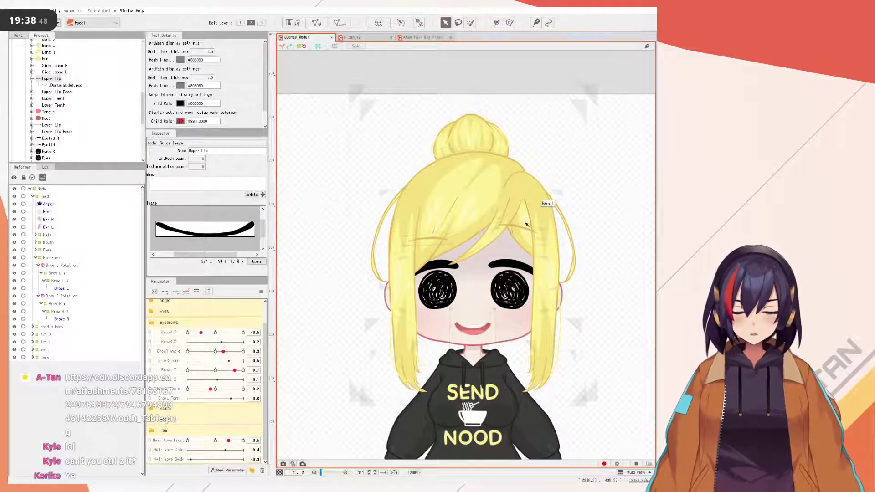
click(635, 464)
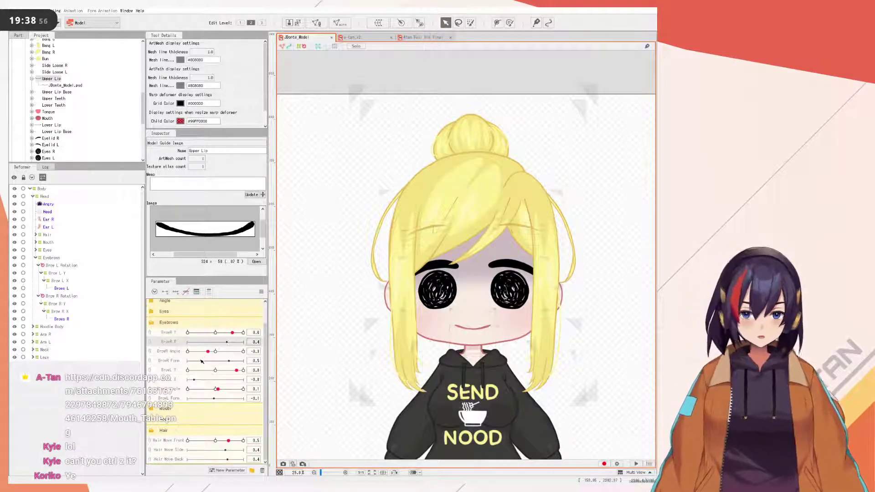
click(261, 292)
click(301, 289)
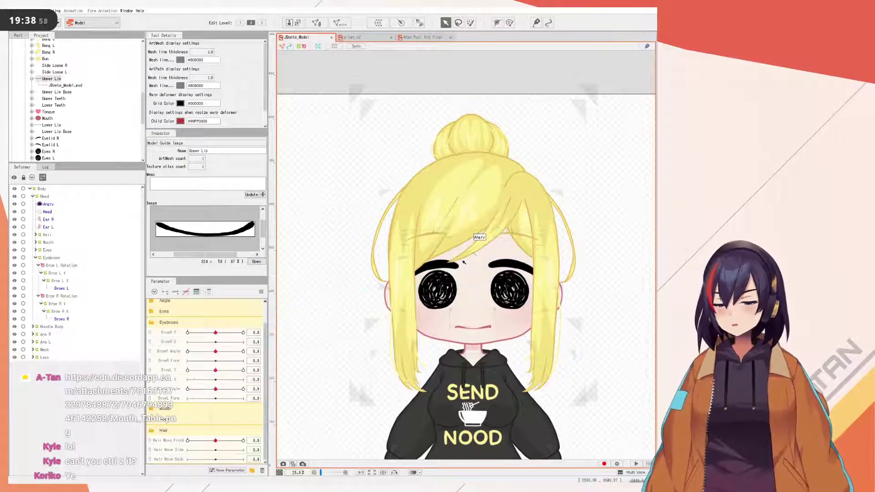
scroll(459, 261, up, 4)
scroll(452, 254, down, 3)
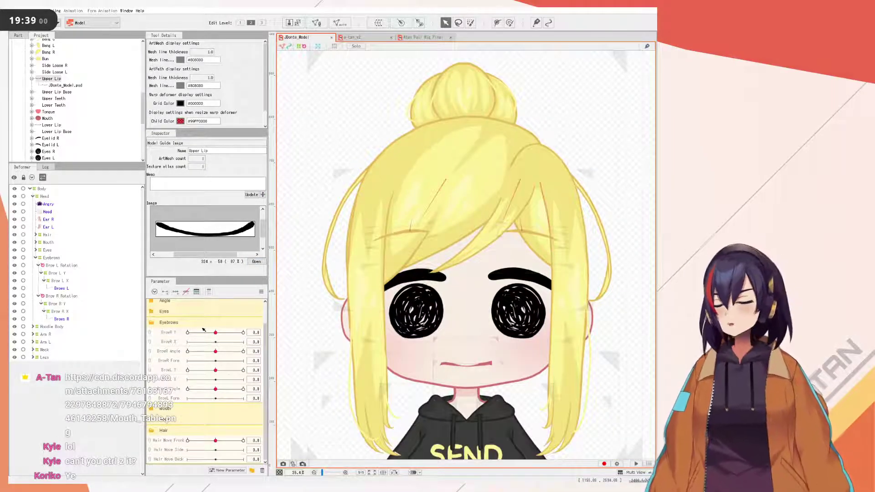
scroll(203, 328, up, 2)
mouse_move(200, 316)
mouse_down()
mouse_move(249, 323)
mouse_move(61, 303)
mouse_up()
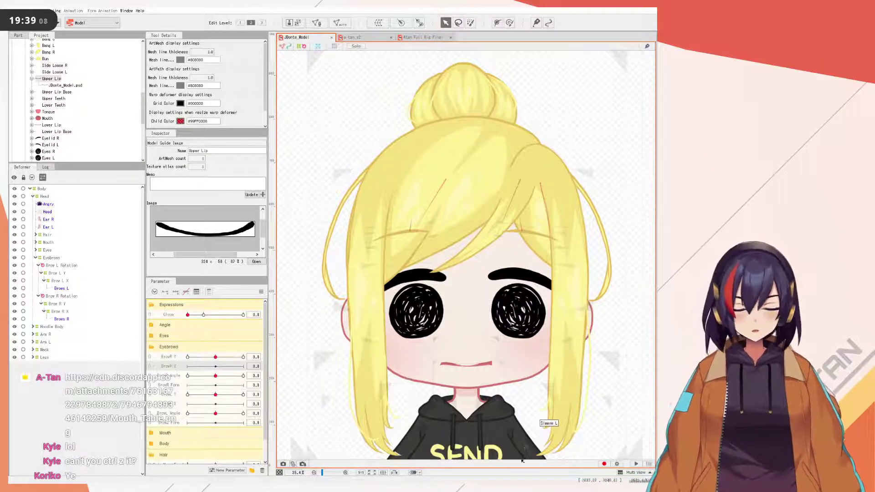
right_click(169, 314)
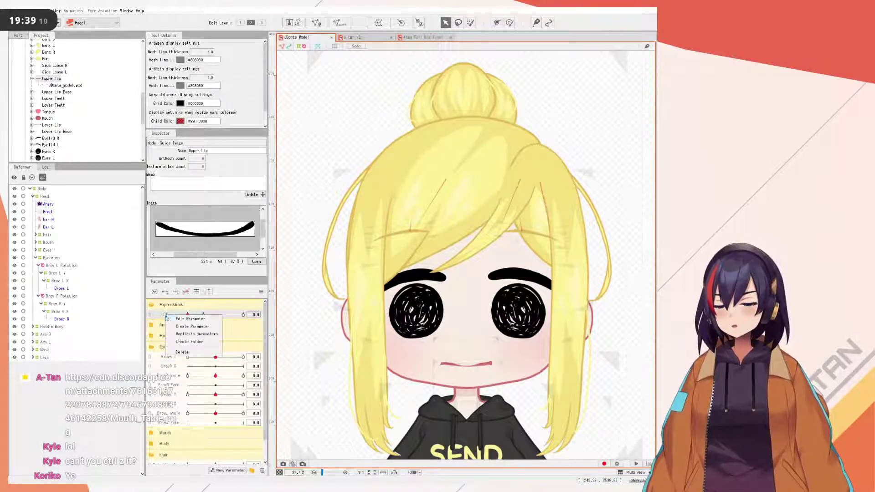
click(201, 360)
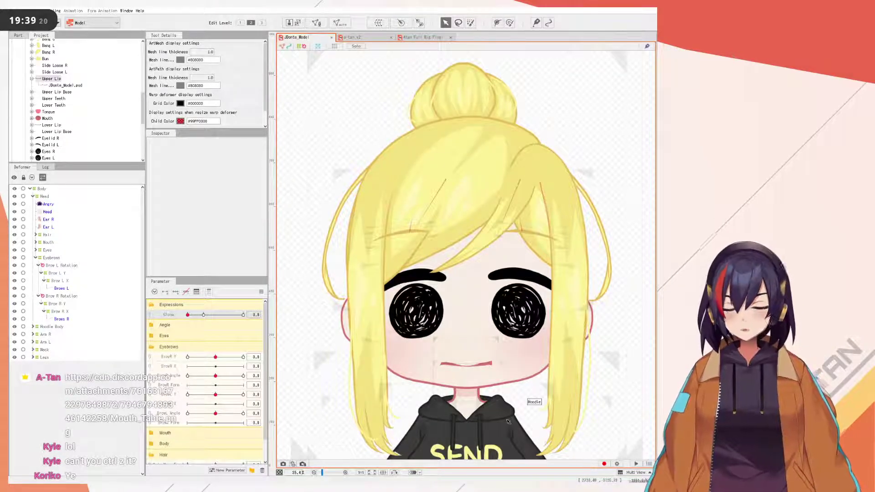
- Add three keys on the BrowR X parameter for the Brow R X warp deformer
click(177, 368)
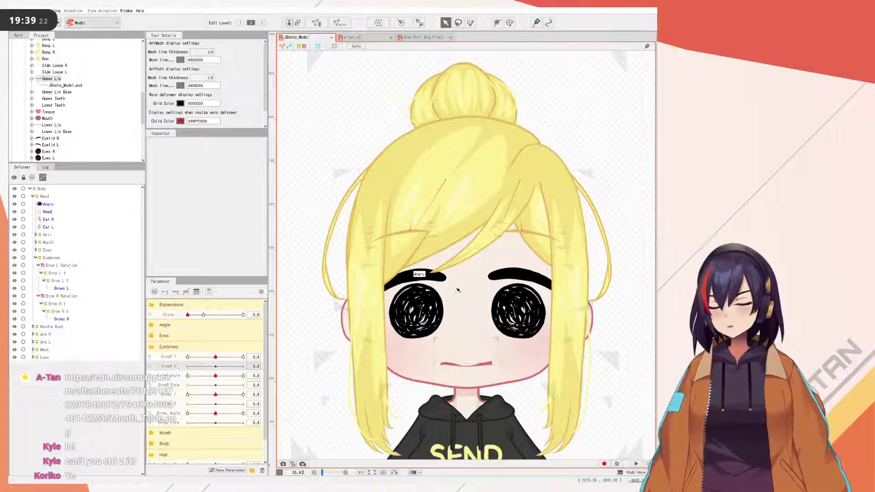
scroll(457, 290, up, 3)
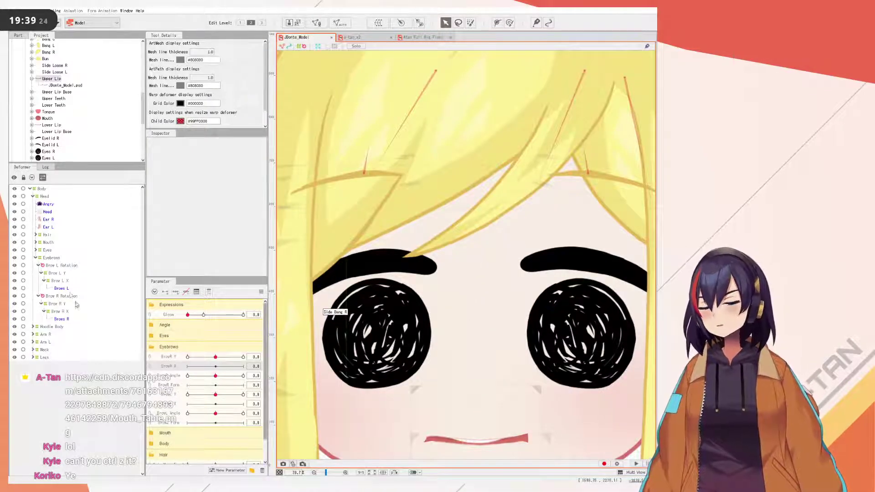
click(64, 311)
scroll(377, 338, down, 2)
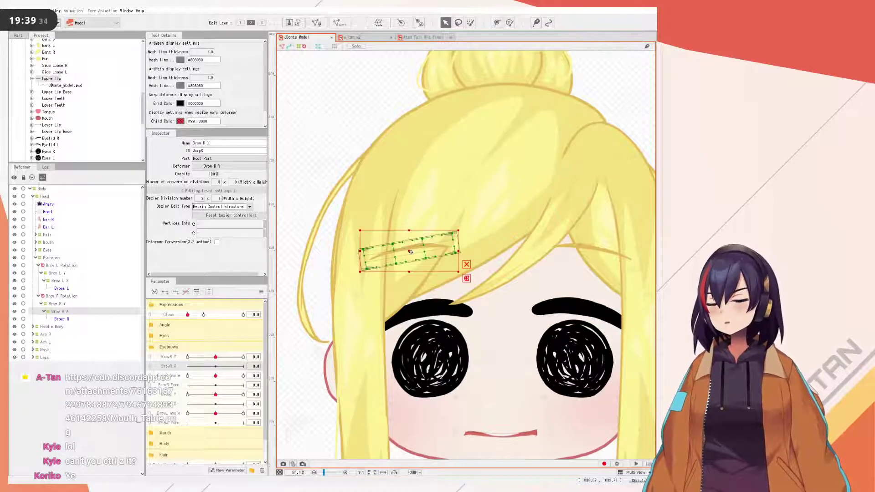
click(176, 292)
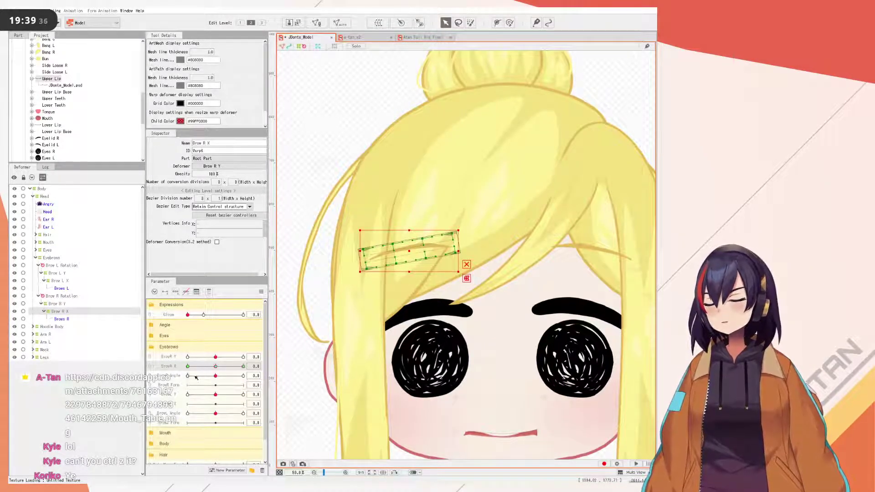
- Shift the Brow R X warp deformer slightly right at BrowR X 1.0 and slightly left at -1.0
drag(216, 367, 245, 367)
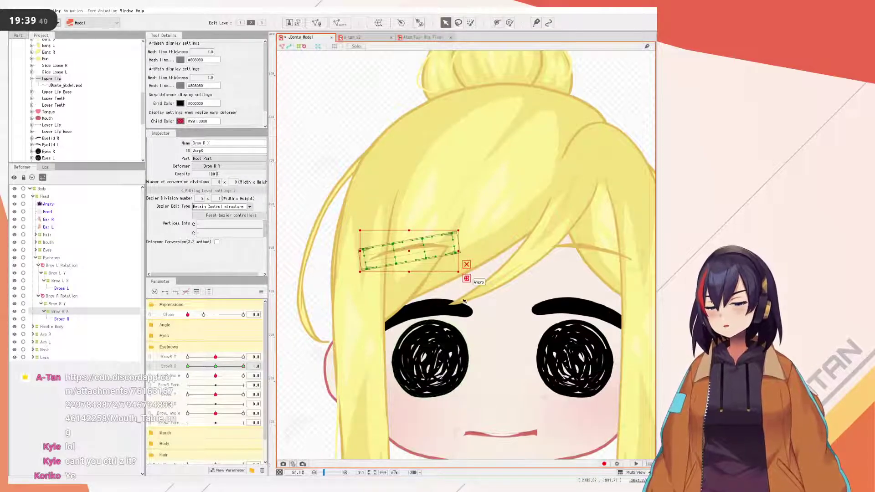
key(shift+Right)
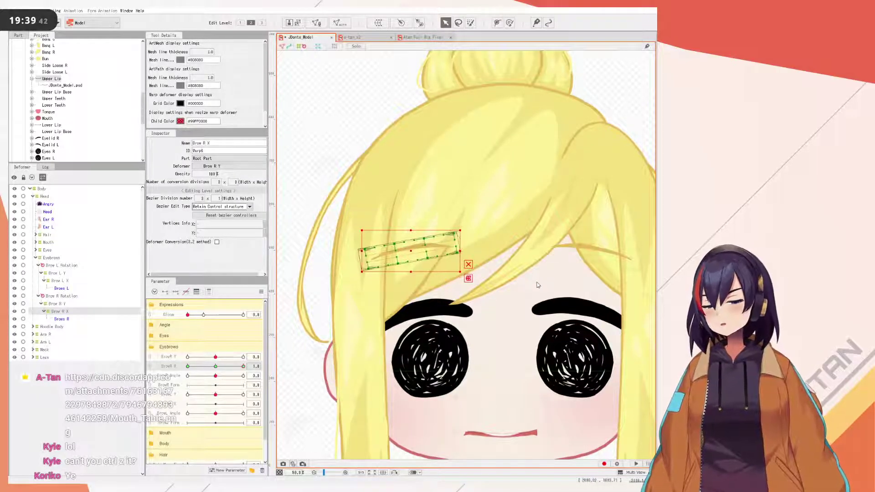
key(shift+Right)
key(shift+Right)
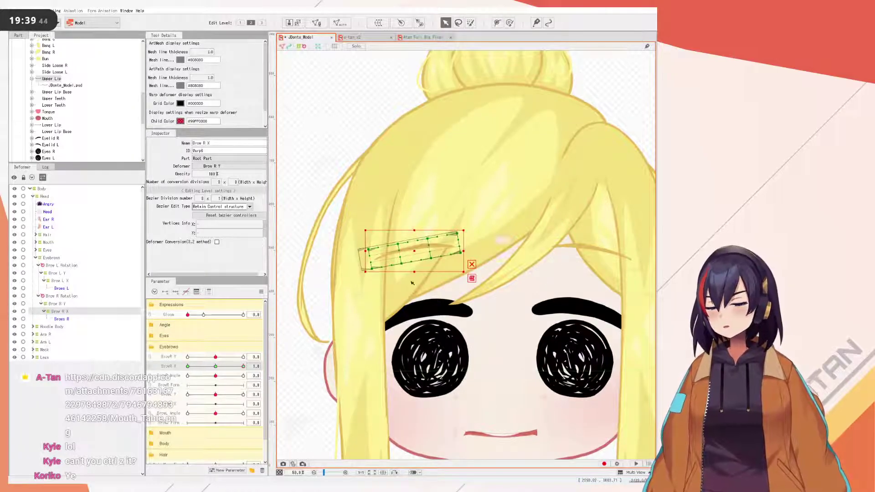
drag(234, 365, 103, 362)
key(shift+Left)
key(shift+Left)
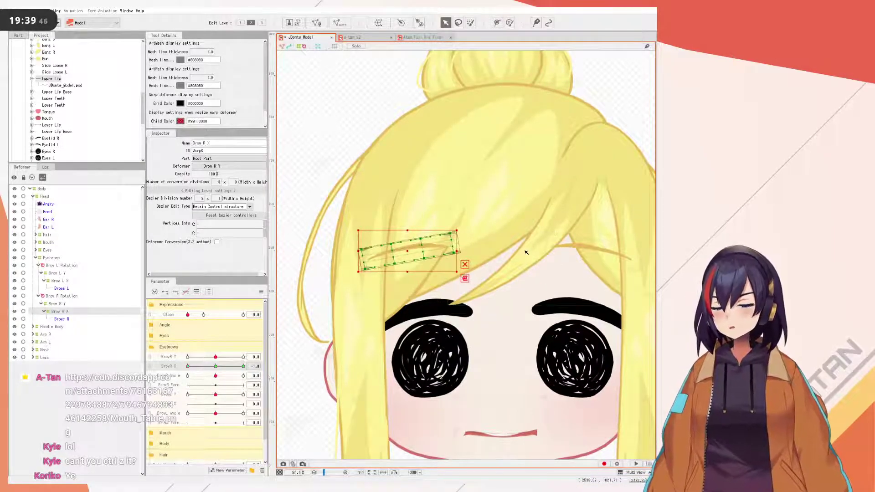
- Add three keys on BrowL X for the Brow L X warp deformer and shift it slightly right at 1.0
click(55, 280)
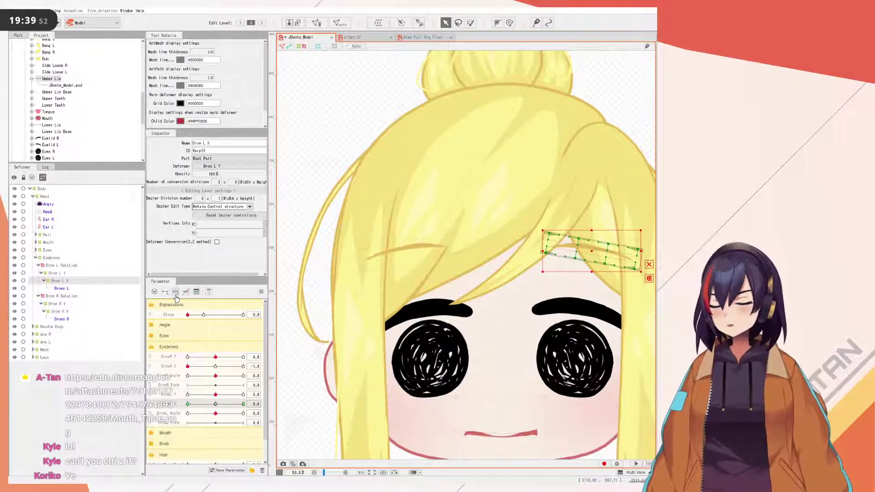
drag(225, 406, 246, 405)
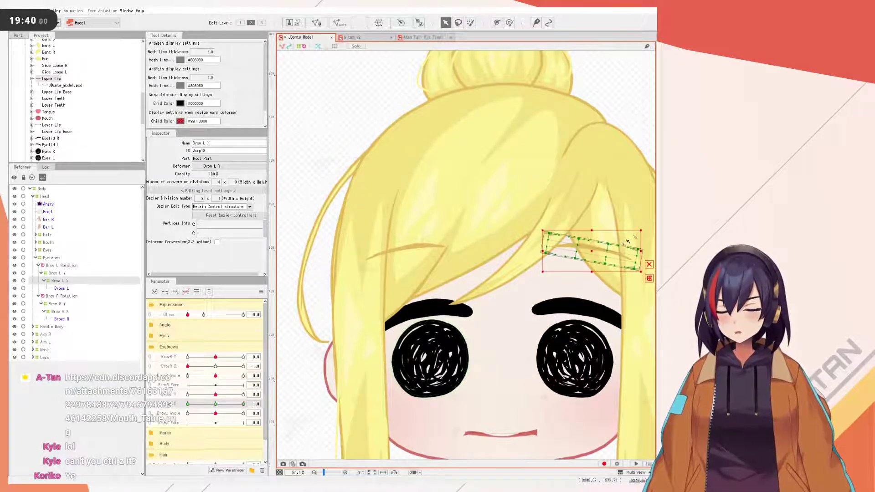
drag(611, 260, 616, 259)
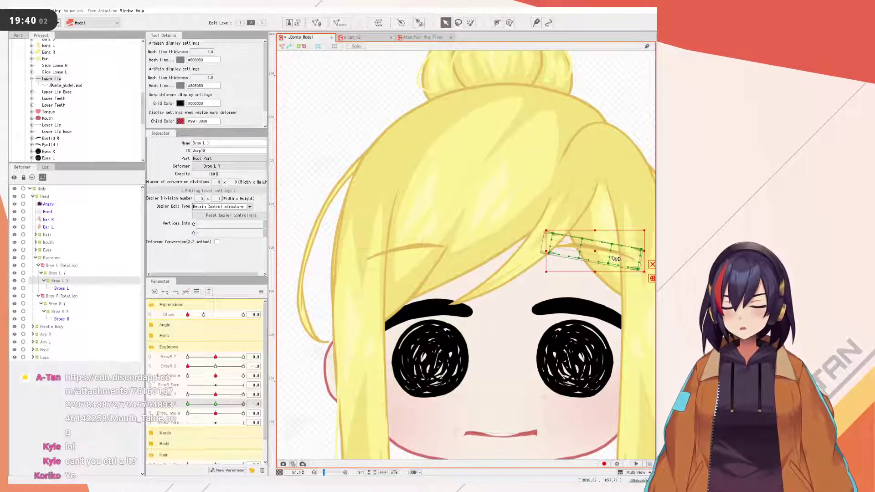
- Check the Brow L X warp deformer at BrowL X -1.0 and reset all parameters to their default values
click(187, 404)
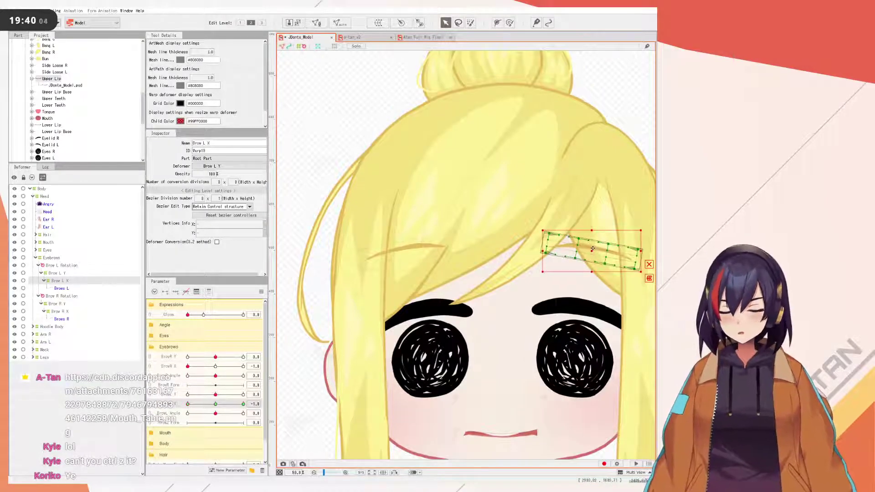
scroll(521, 260, down, 2)
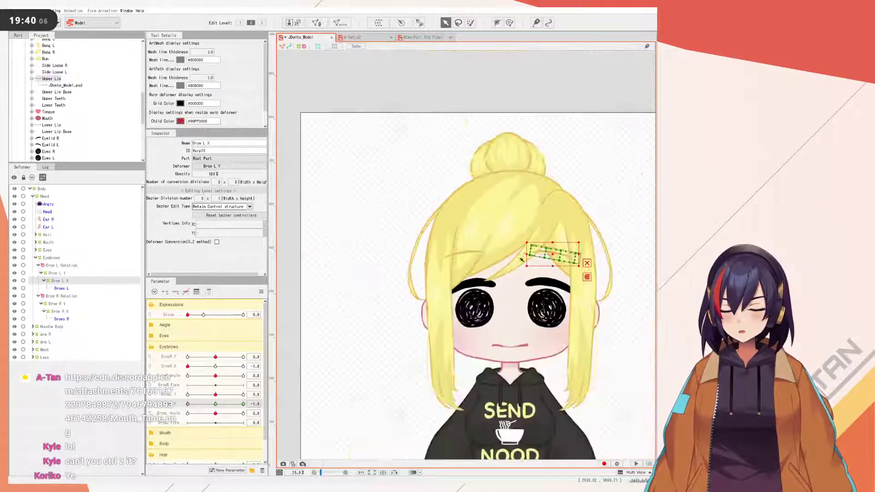
click(261, 291)
click(274, 291)
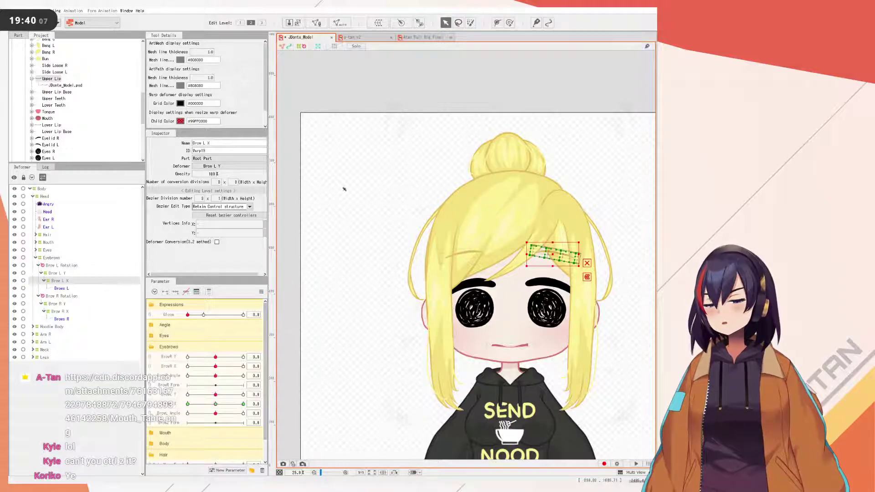
- In the Atan Full Rig Final reference model, reset the parameters and examine the brows with BrowL X and BrowR X at -1.0
click(364, 36)
click(422, 37)
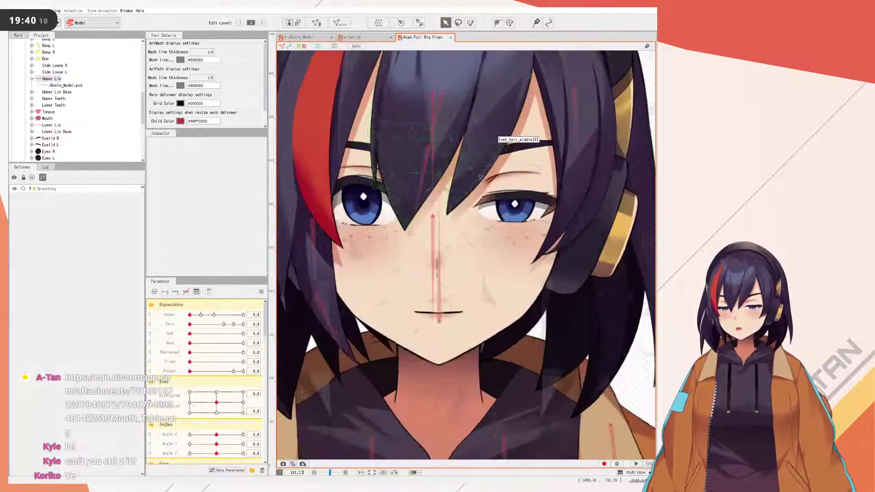
click(261, 292)
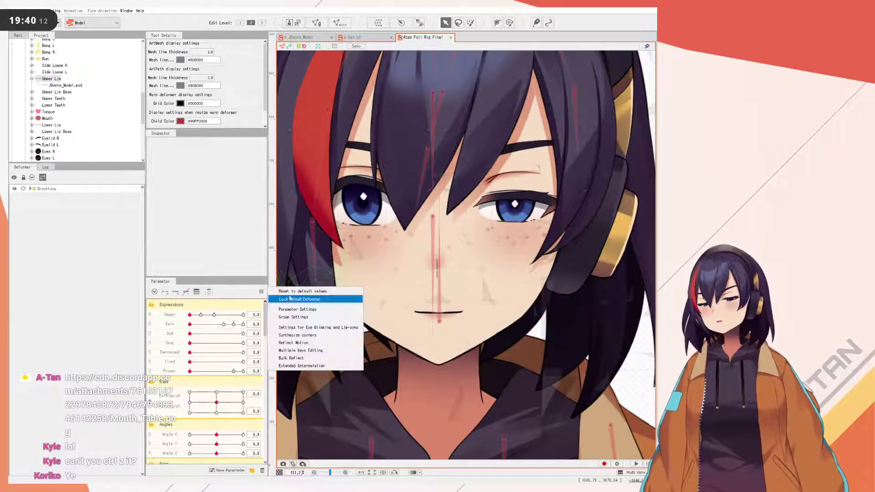
click(290, 299)
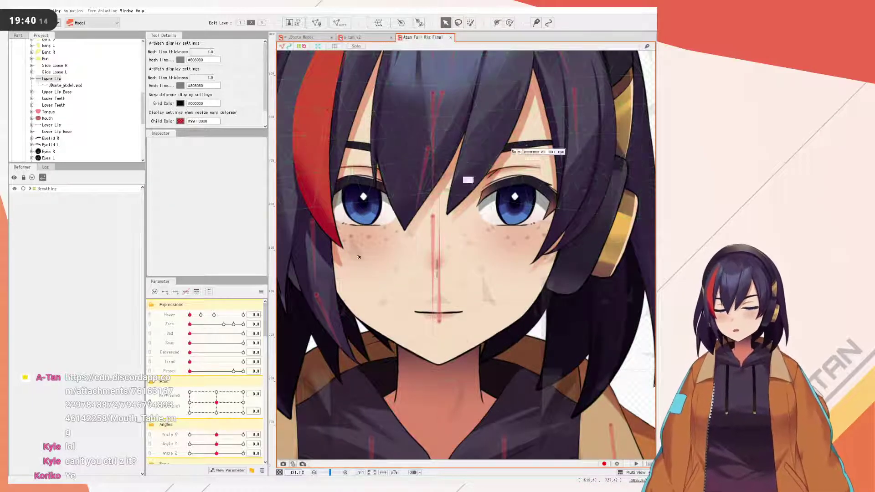
scroll(201, 372, down, 4)
scroll(200, 371, down, 3)
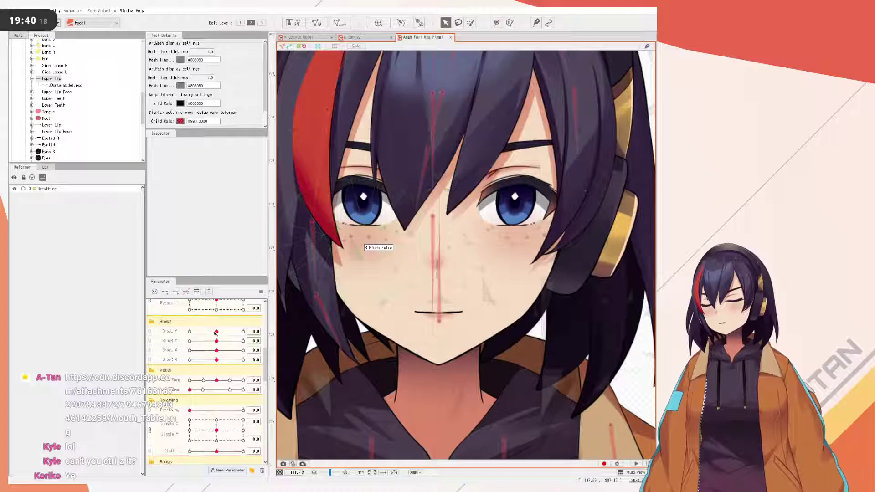
drag(216, 350, 155, 356)
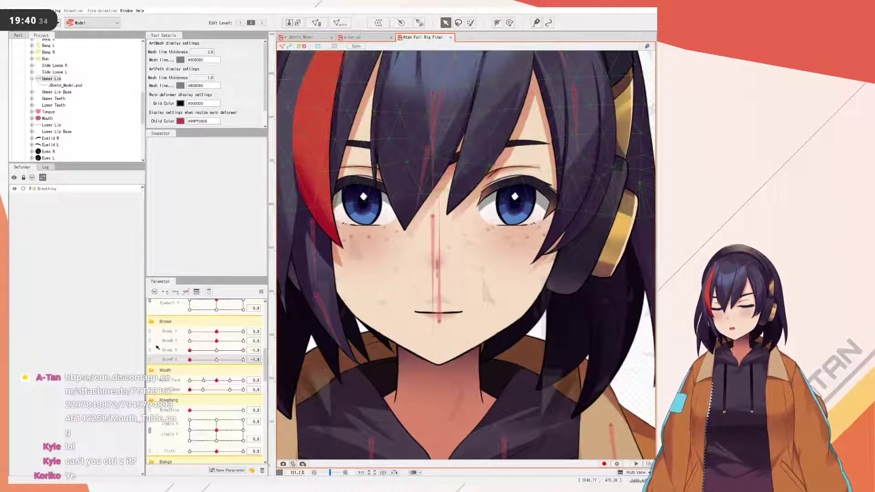
- In JDonte_Model, check the brow deformers with BrowL X at -1.0 and 1.0 and with BrowR X at -1.0
click(321, 39)
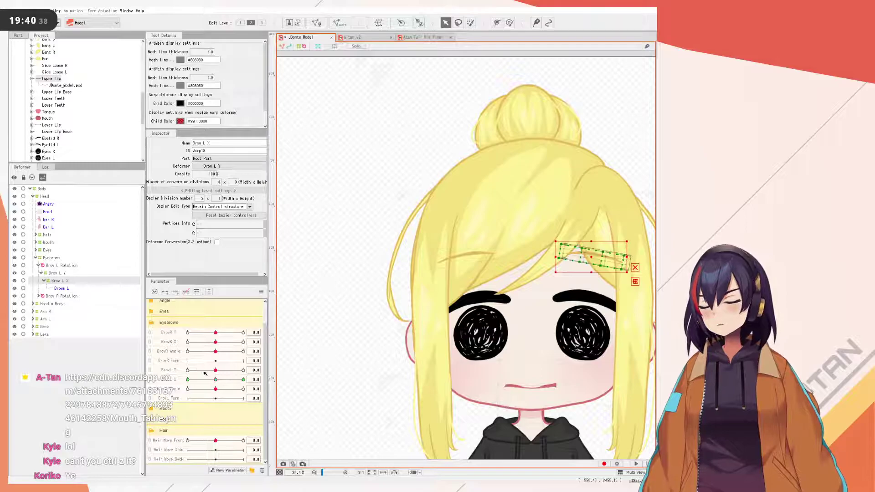
drag(211, 379, 160, 381)
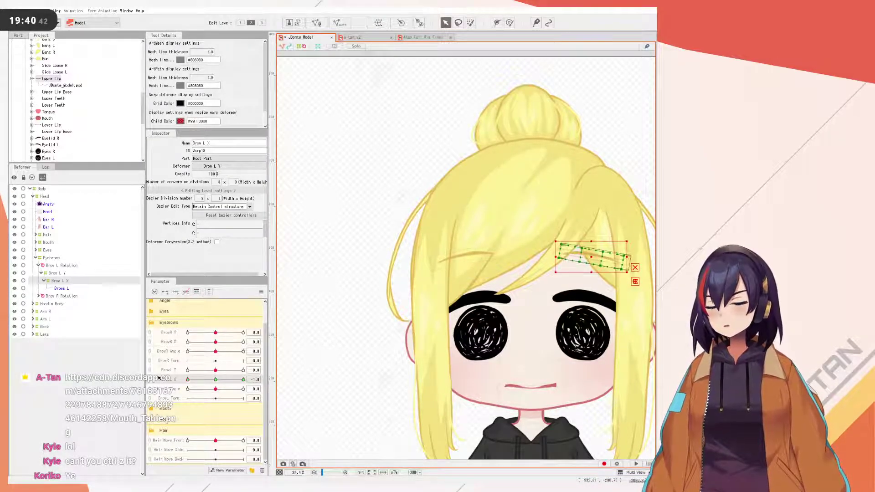
drag(158, 377, 352, 384)
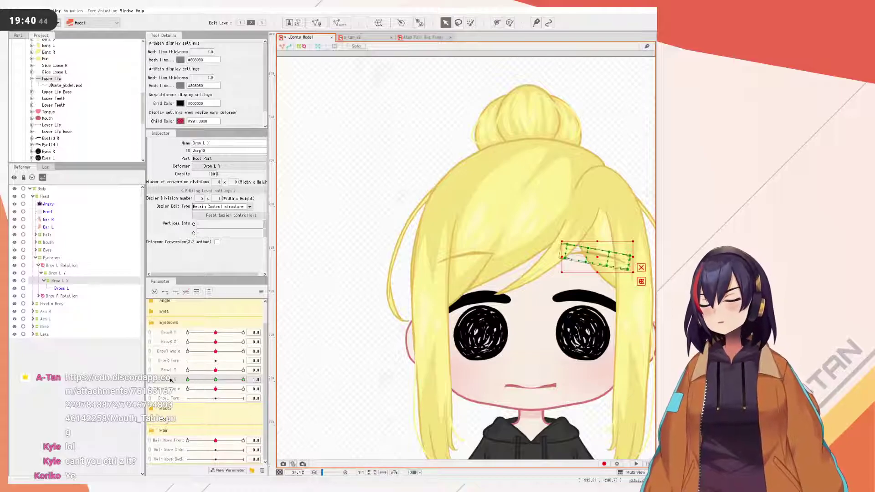
click(170, 344)
drag(212, 343, 133, 340)
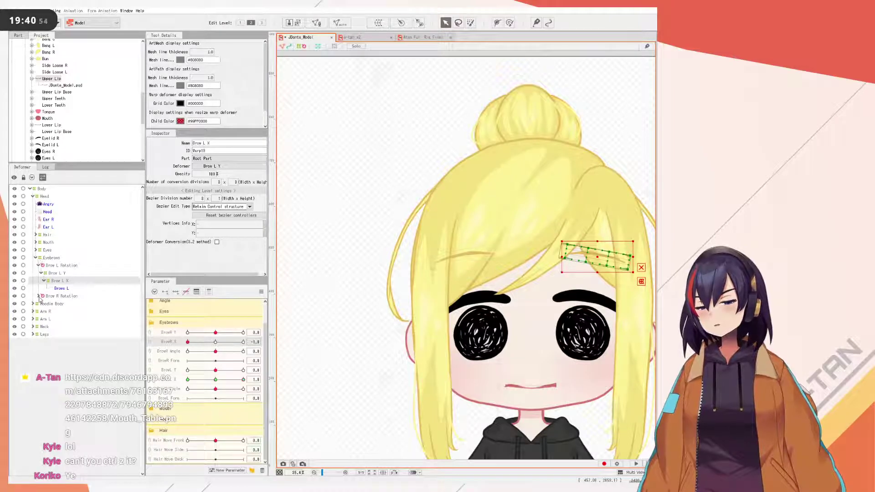
- Reset all parameters, clear the BrowR X keys of the Brow R X warp deformer and add three new keys
click(38, 296)
click(54, 304)
click(41, 304)
click(262, 290)
click(287, 296)
click(44, 311)
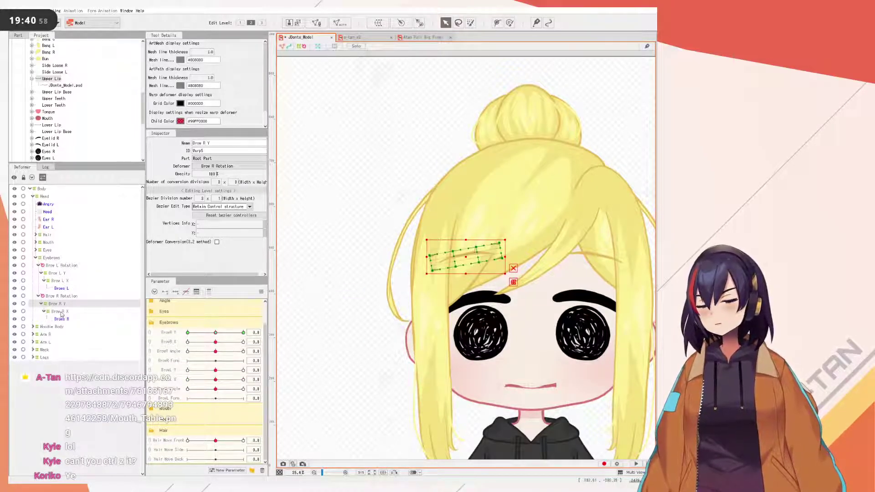
click(60, 312)
click(169, 342)
click(186, 292)
click(175, 291)
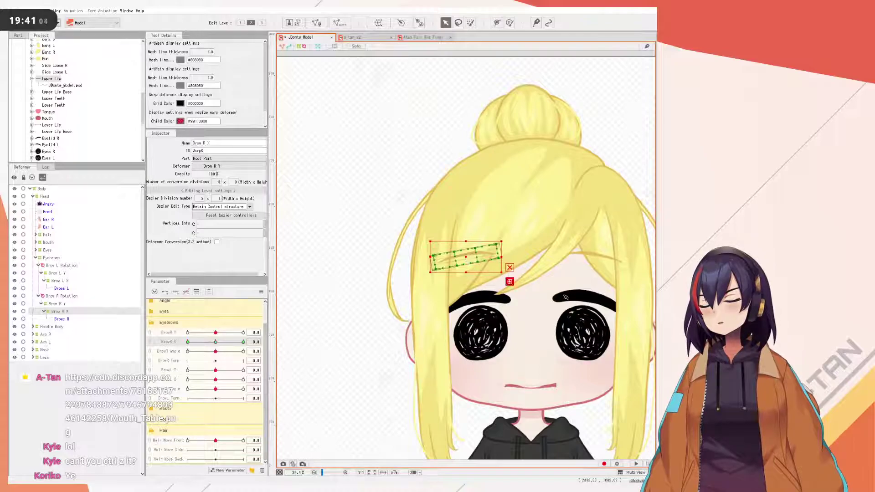
- Shift the Brow R X warp deformer slightly right at BrowR X -1.0 and slightly left at BrowR X 1.0
drag(216, 342, 99, 330)
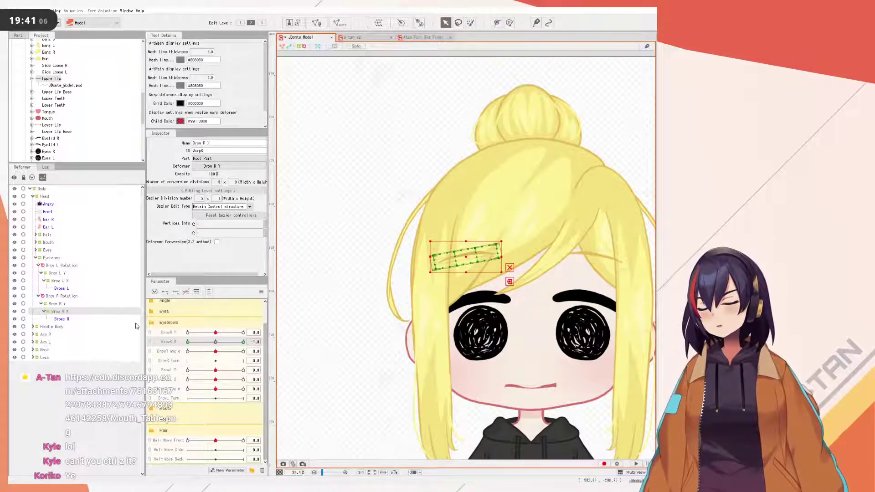
drag(199, 344, 169, 331)
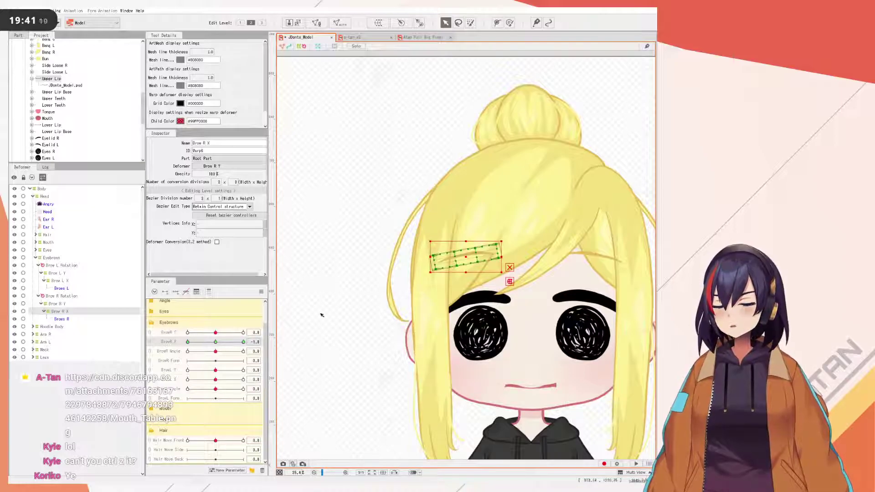
key(shift+Right)
key(shift+Right)
key(shift+Right)
drag(223, 342, 317, 347)
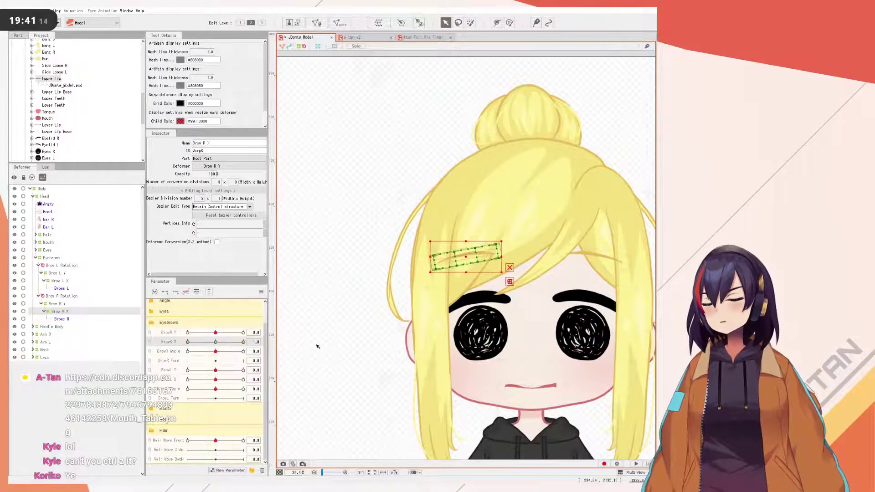
key(ctrl+z)
key(ctrl+z)
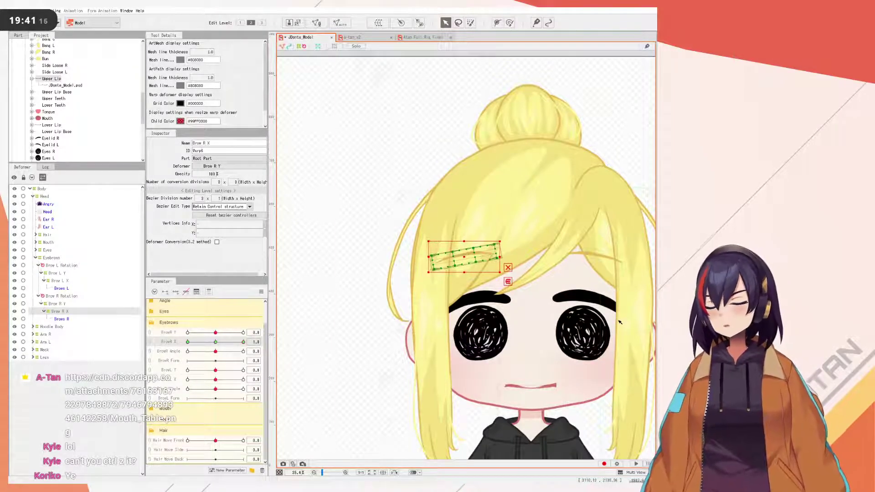
- Check both brows for symmetry with BrowR X and BrowL X at -1.0, and reset all parameters to their default values
click(262, 292)
click(279, 291)
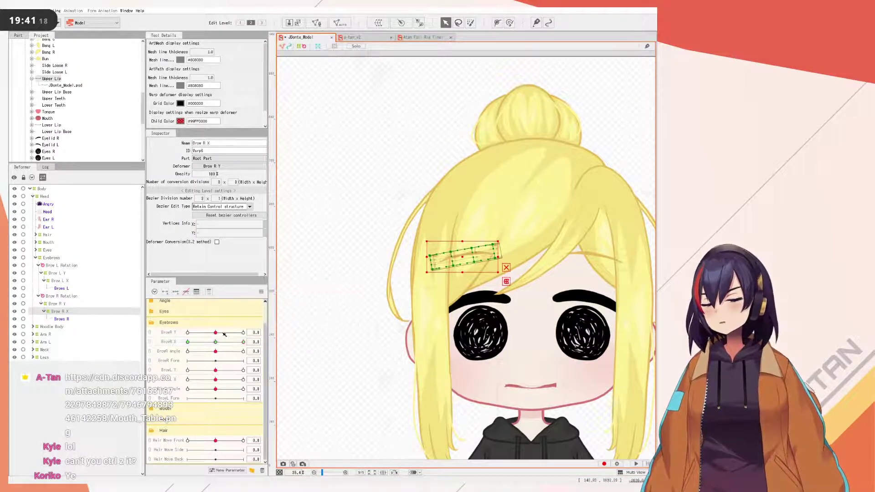
drag(210, 343, 144, 344)
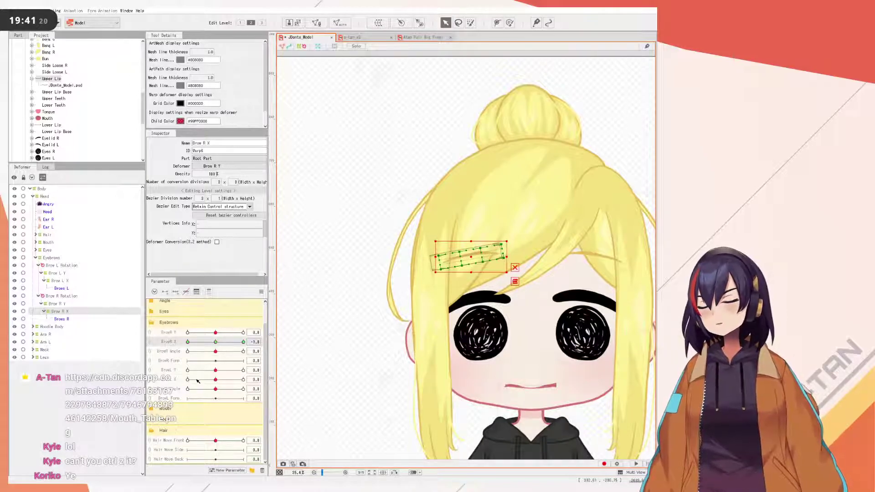
drag(204, 382, 9, 280)
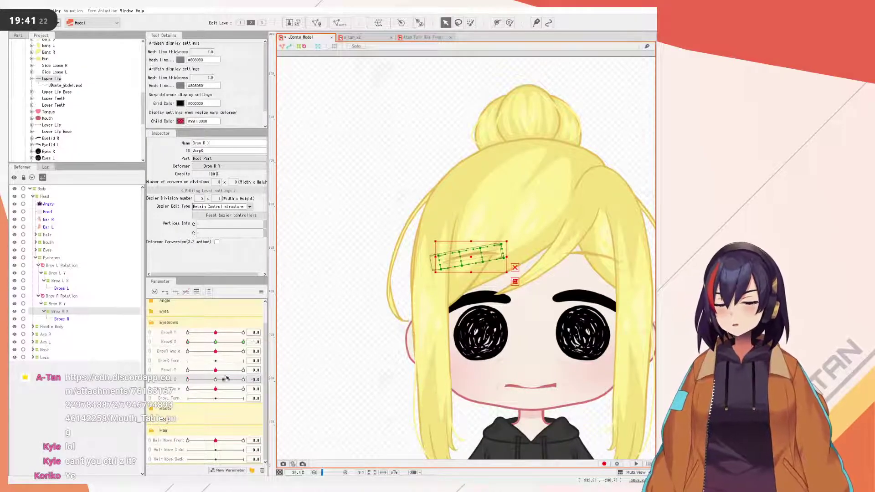
click(203, 342)
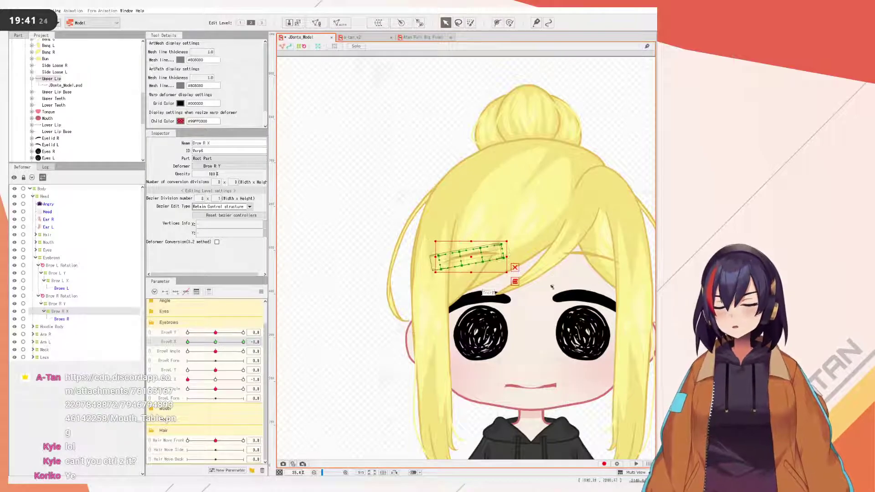
scroll(489, 306, down, 2)
scroll(453, 231, up, 4)
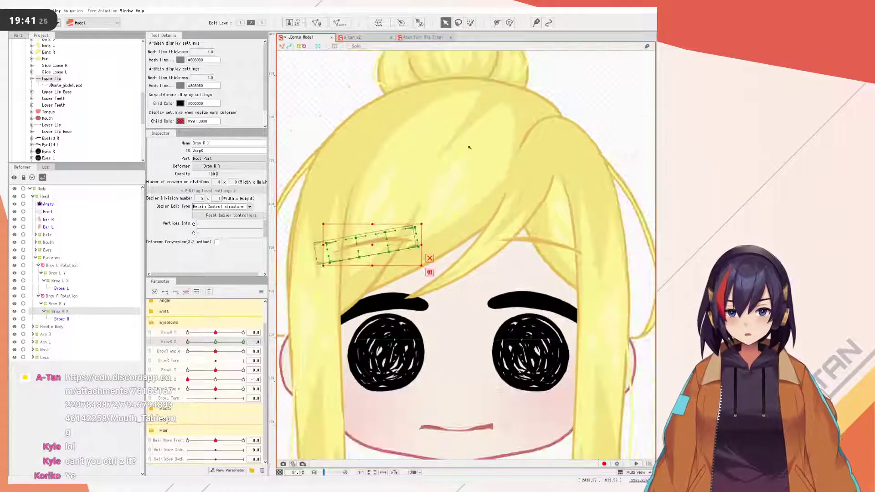
scroll(471, 143, down, 3)
click(578, 211)
scroll(477, 209, up, 3)
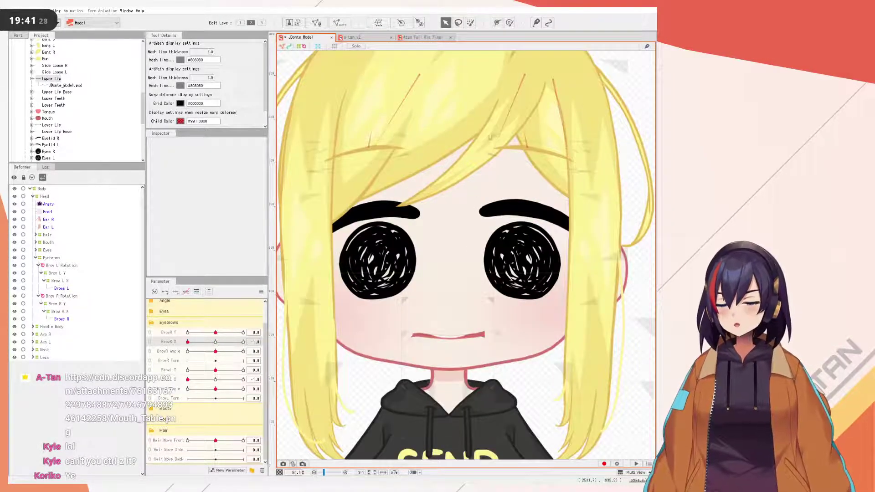
click(262, 291)
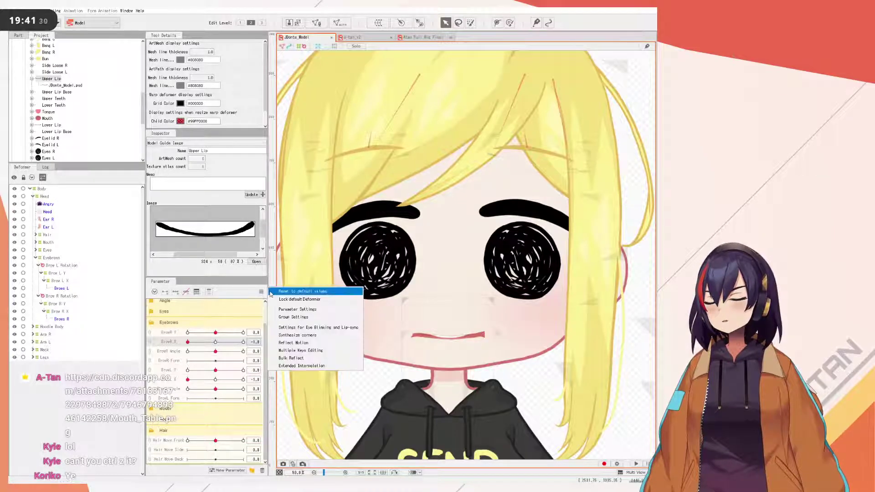
click(272, 291)
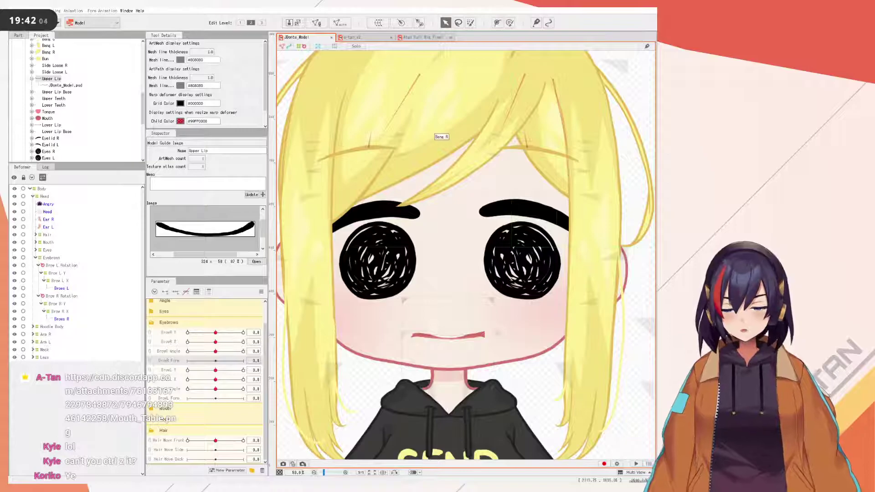
- Select the Brows R art mesh and add three keys to it on the BrowR Form parameter
right_click(265, 290)
click(288, 292)
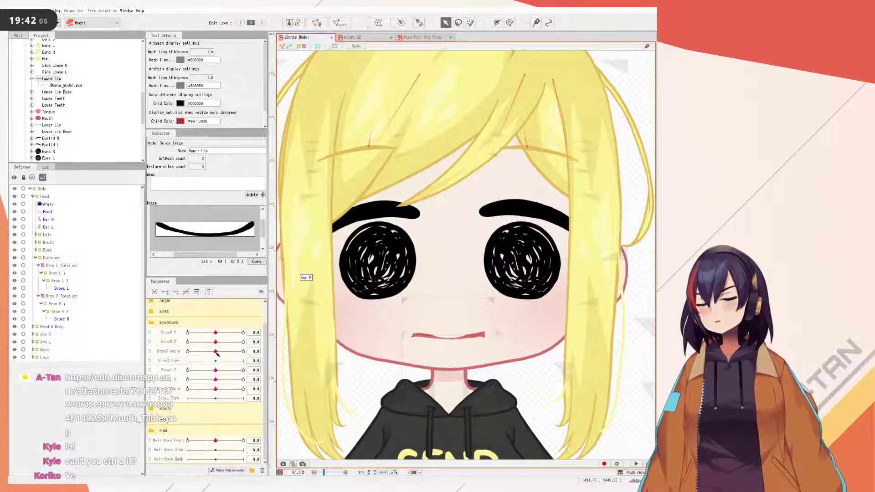
key(ctrl+z)
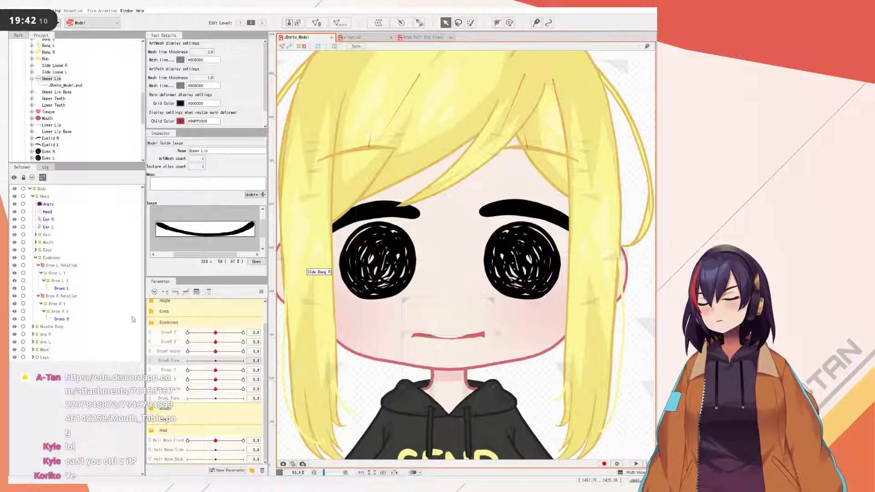
click(60, 320)
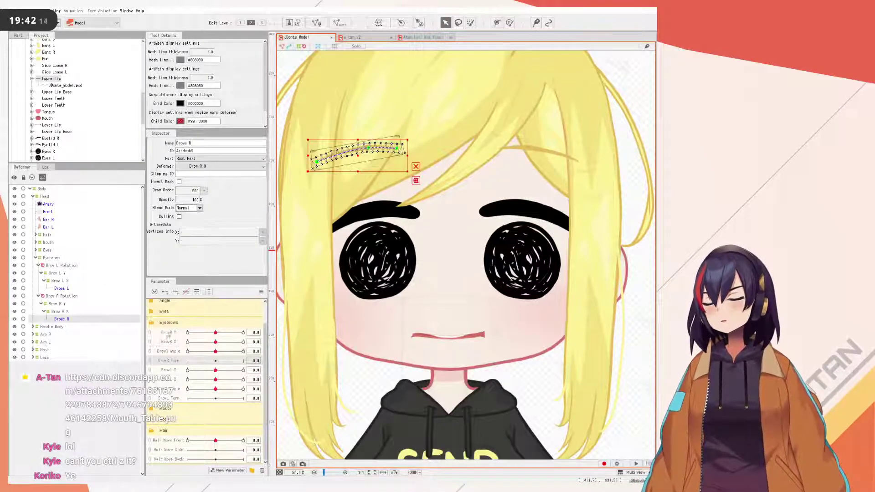
scroll(372, 153, up, 2)
drag(374, 156, 406, 166)
scroll(399, 169, down, 2)
key(ctrl+z)
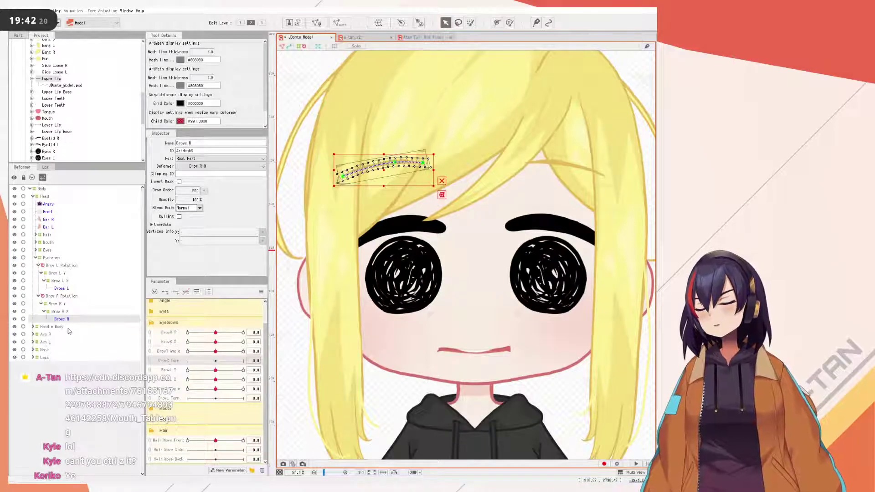
click(176, 291)
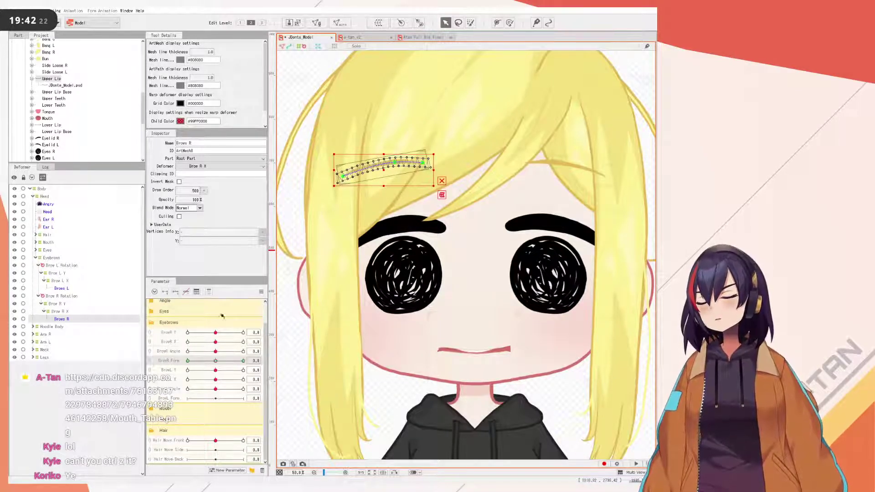
- Try bending the Brows R mesh downward with its middle deform path point, starting from BrowR Form 1.0, and undo the attempts
drag(215, 360, 244, 360)
scroll(375, 166, up, 2)
drag(397, 155, 406, 204)
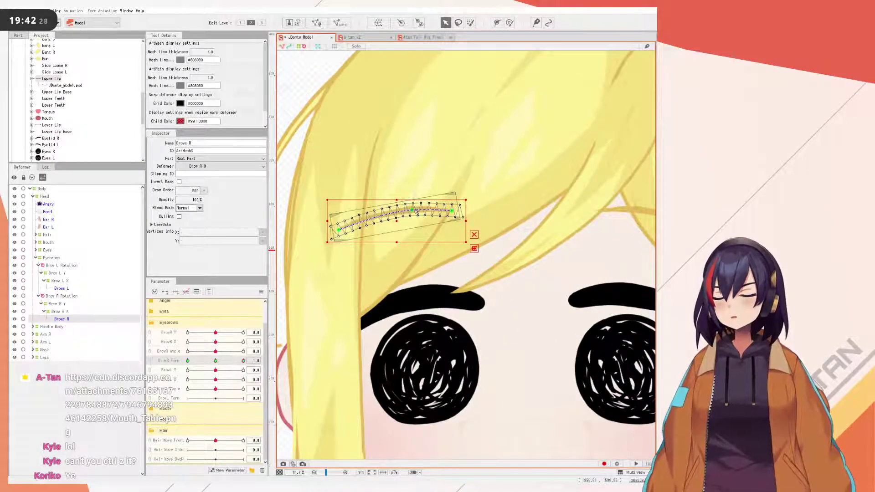
drag(413, 211, 416, 231)
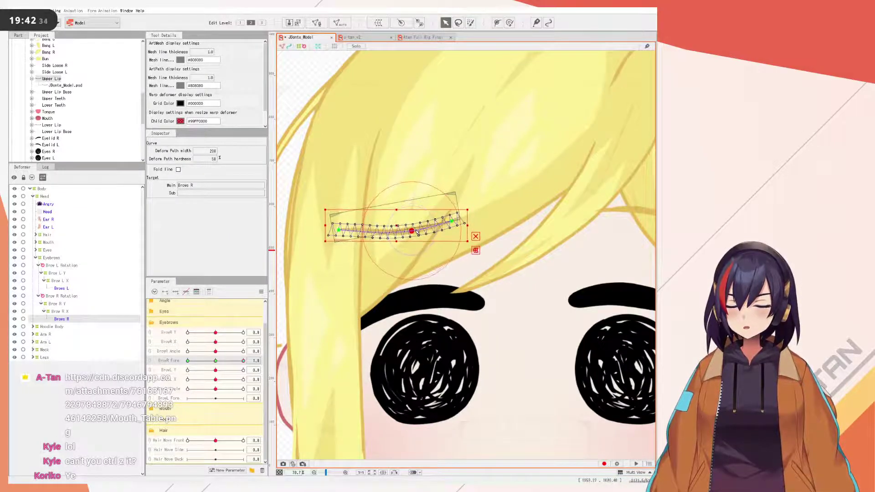
key(ctrl+z)
key(ctrl+z)
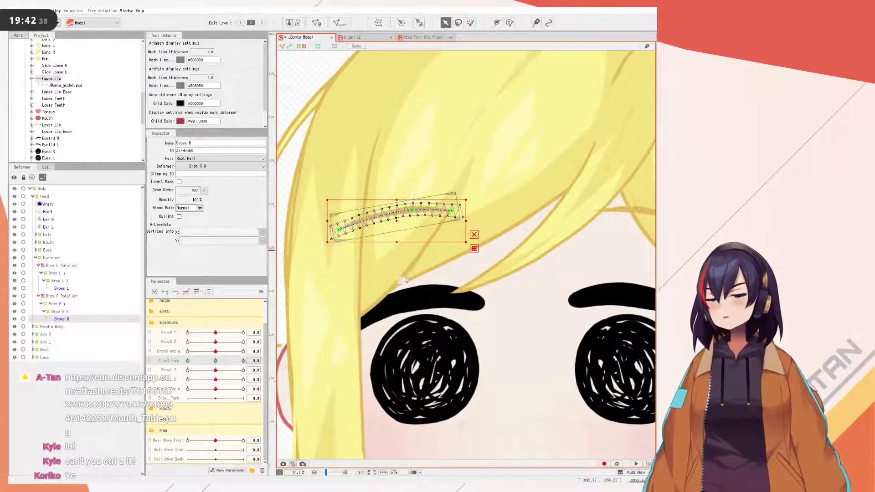
click(412, 210)
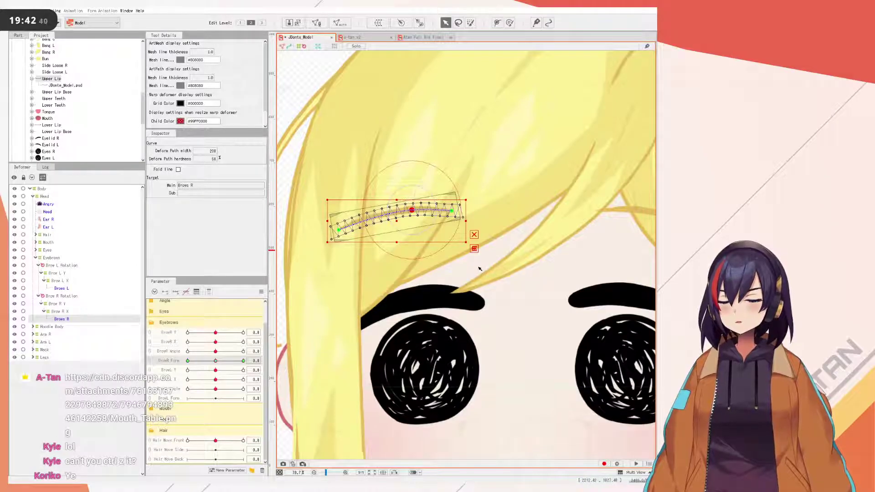
drag(412, 211, 412, 223)
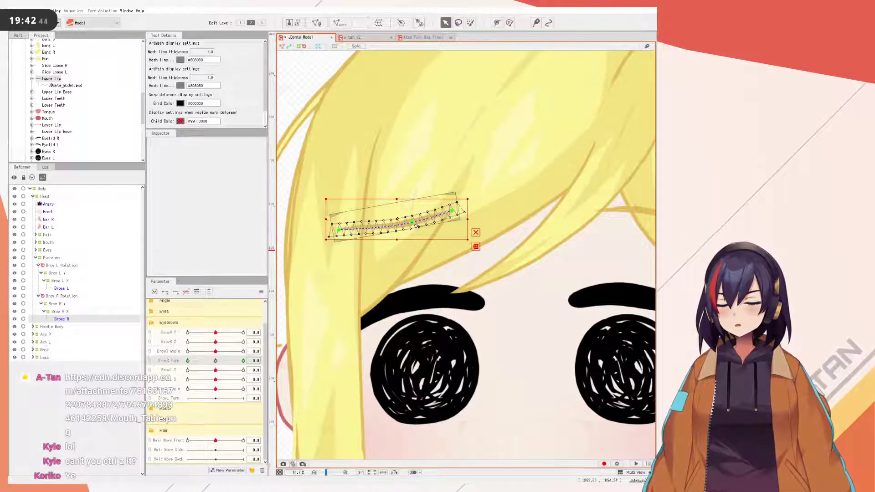
click(411, 225)
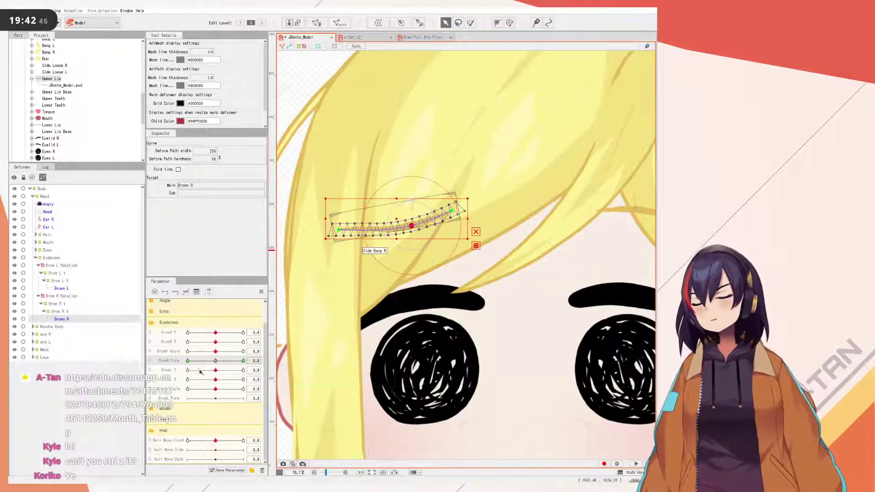
key(ctrl+z)
key(ctrl+z)
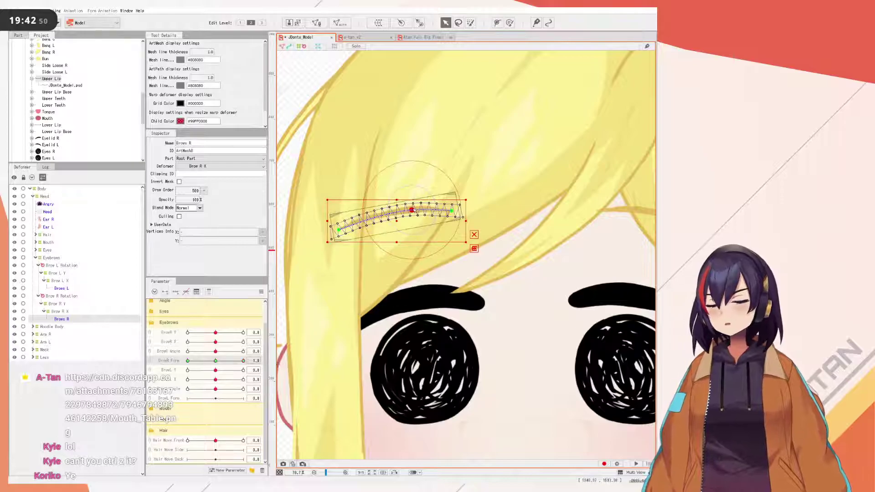
- Bend the middle deform path point of Brows R downward at BrowR Form 1.0 and upward into an arch at -1.0
drag(411, 210, 414, 228)
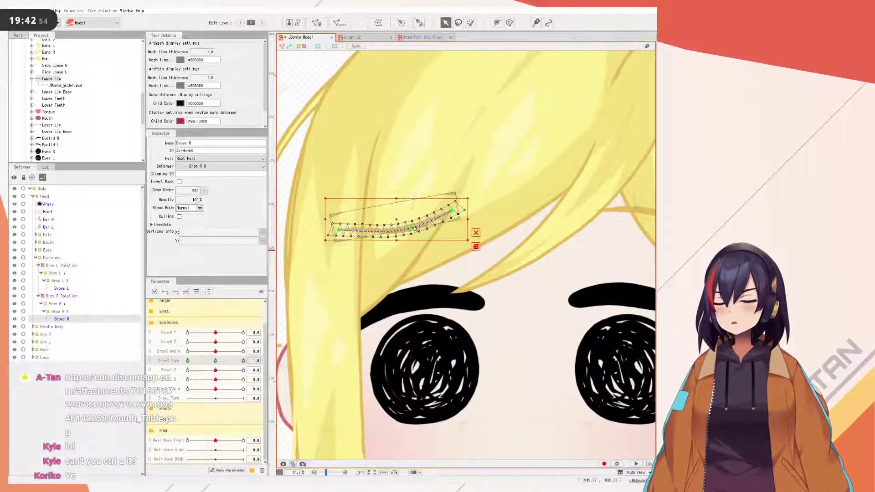
drag(228, 361, 152, 360)
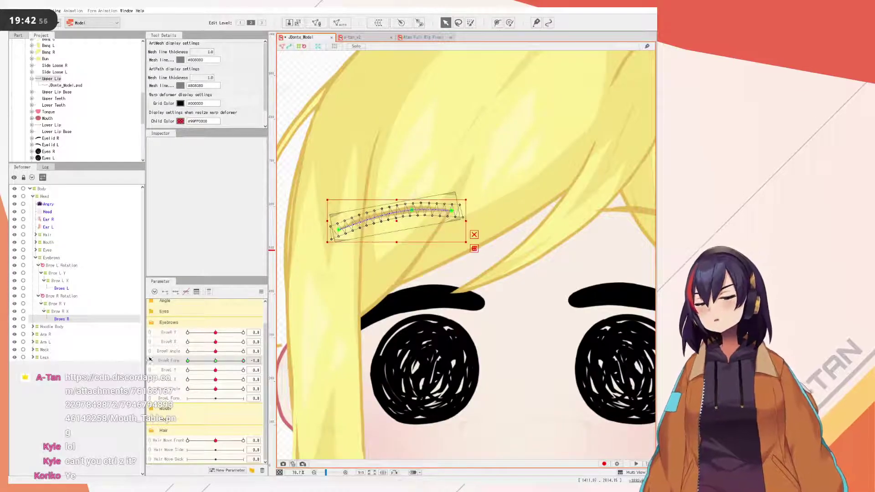
drag(413, 212, 412, 199)
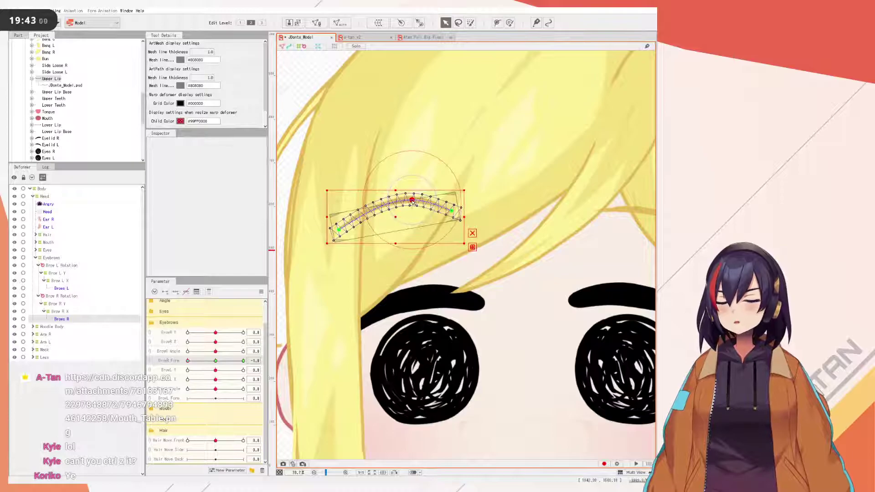
- Reset all parameters to default and add three keys to the Brows L art mesh on the BrowL Form parameter
click(61, 288)
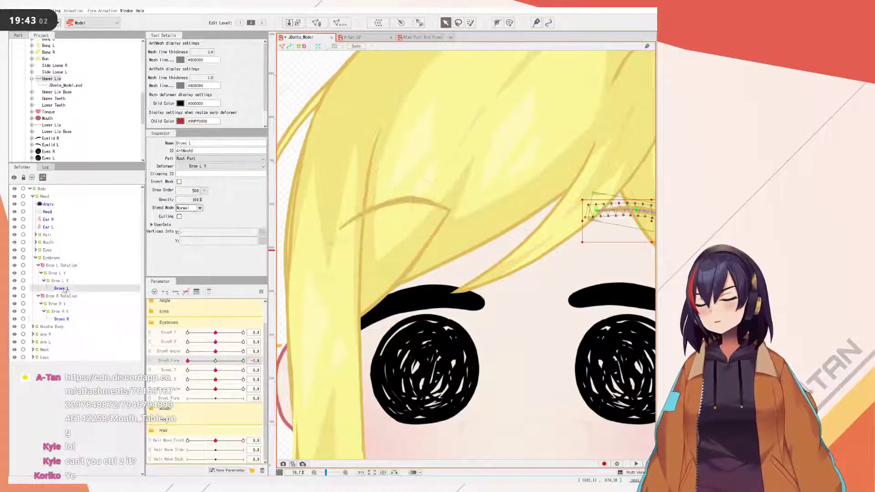
click(175, 400)
click(261, 292)
click(288, 291)
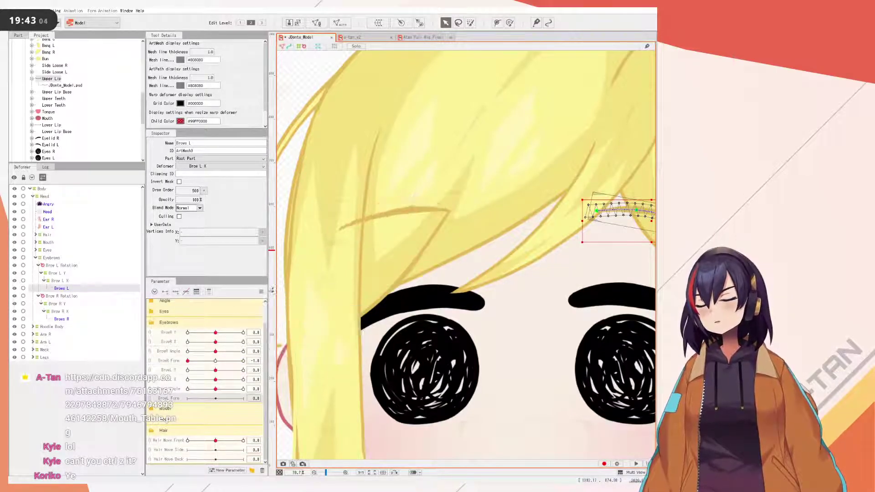
click(171, 399)
click(175, 292)
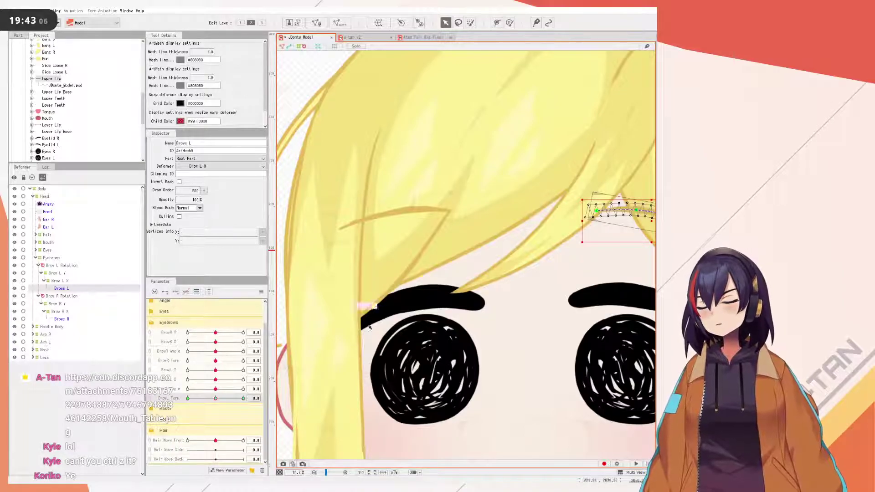
- With BrowR Form and BrowL Form at -1.0, bend the middle deform path point of Brows L upward into an arch matching Brows R
scroll(391, 327, down, 2)
scroll(578, 306, up, 3)
drag(379, 296, 393, 303)
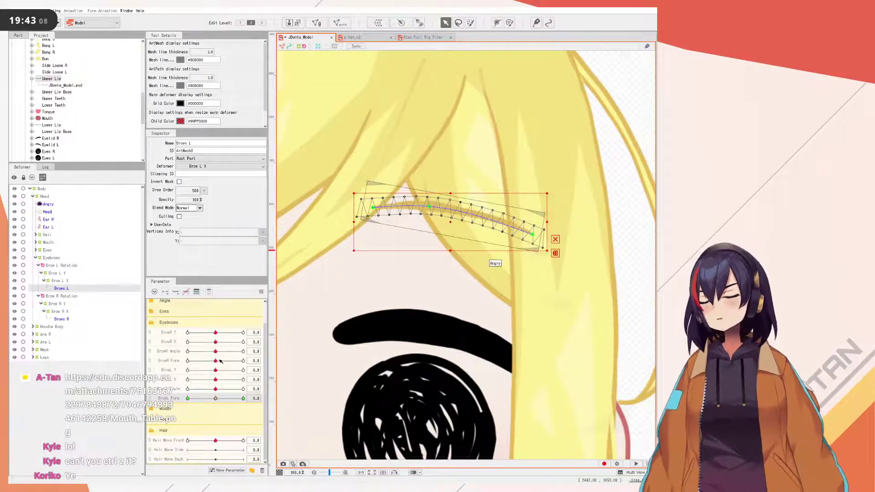
drag(216, 363, 188, 360)
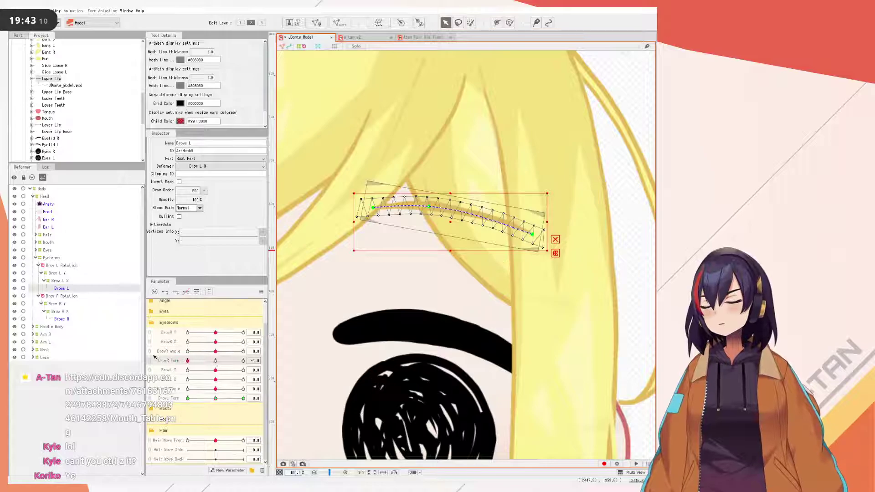
scroll(460, 327, down, 3)
drag(460, 327, 445, 323)
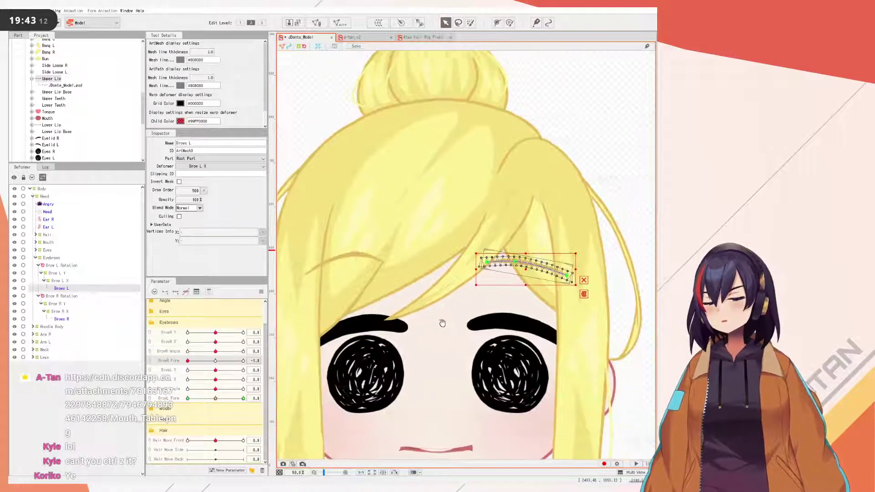
drag(207, 400, 187, 399)
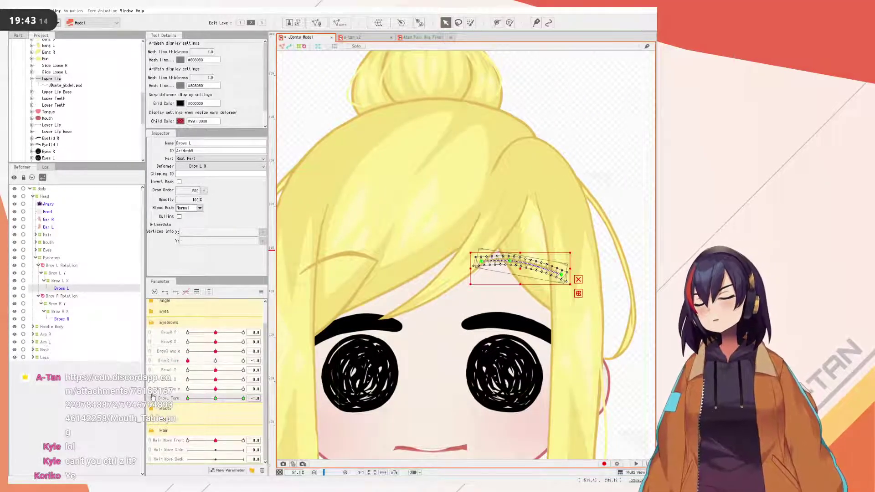
drag(510, 262, 510, 255)
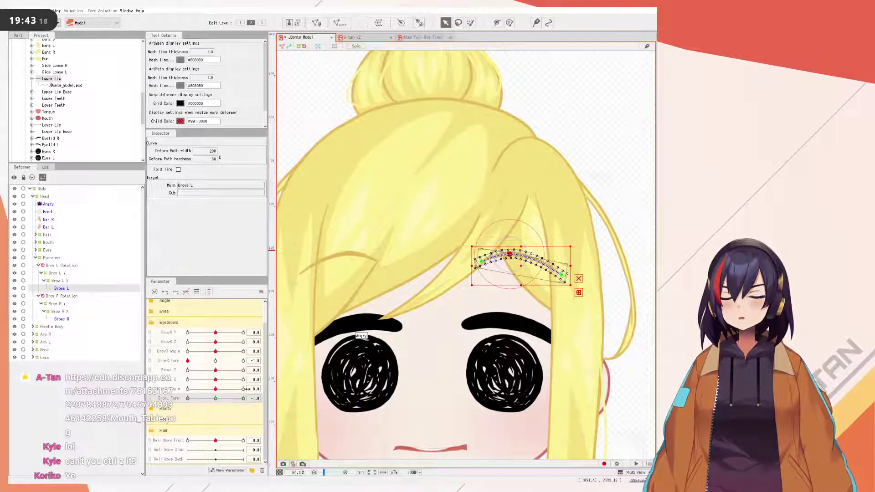
- With BrowL Form and BrowR Form at 1.0, bend the middle deform path point of Brows L downward
drag(202, 398, 272, 398)
drag(215, 360, 313, 362)
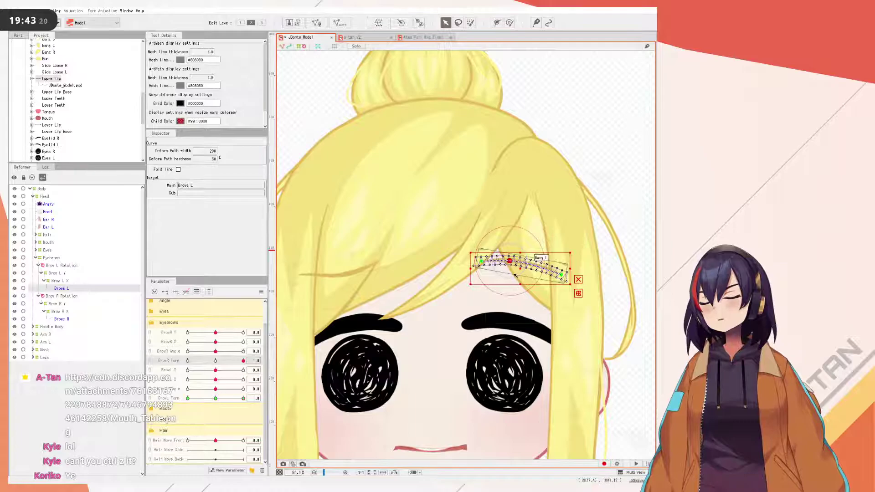
drag(510, 261, 509, 273)
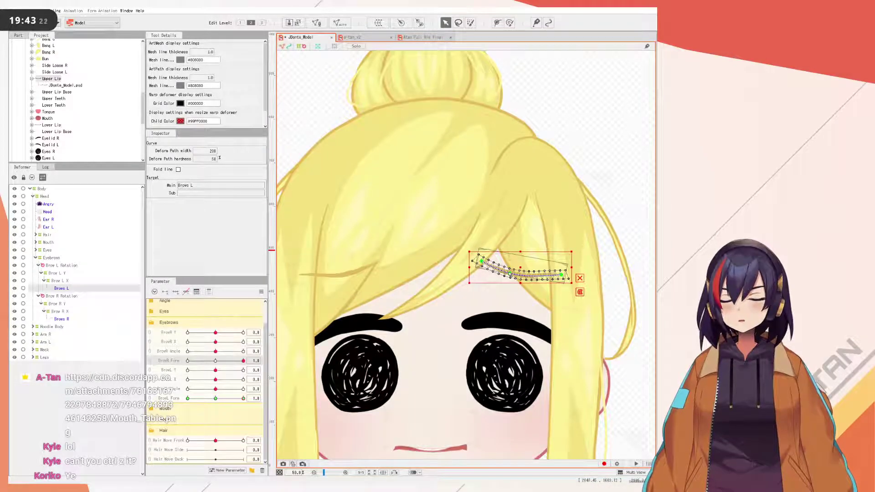
click(584, 264)
- Check the downward bend of both brows for symmetry, save the model, and reset all parameters to their default values
scroll(585, 264, down, 1)
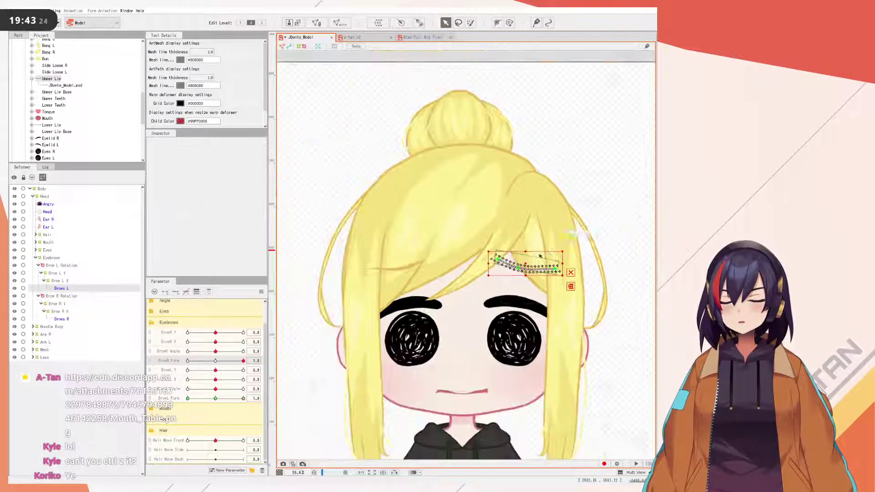
click(622, 215)
scroll(601, 242, down, 2)
scroll(596, 260, up, 2)
drag(596, 265, 554, 233)
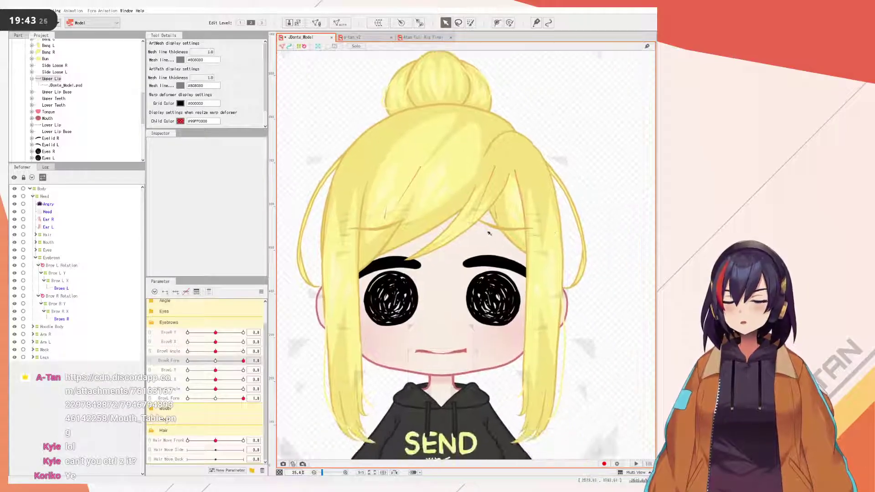
key(ctrl+s)
click(262, 292)
click(272, 291)
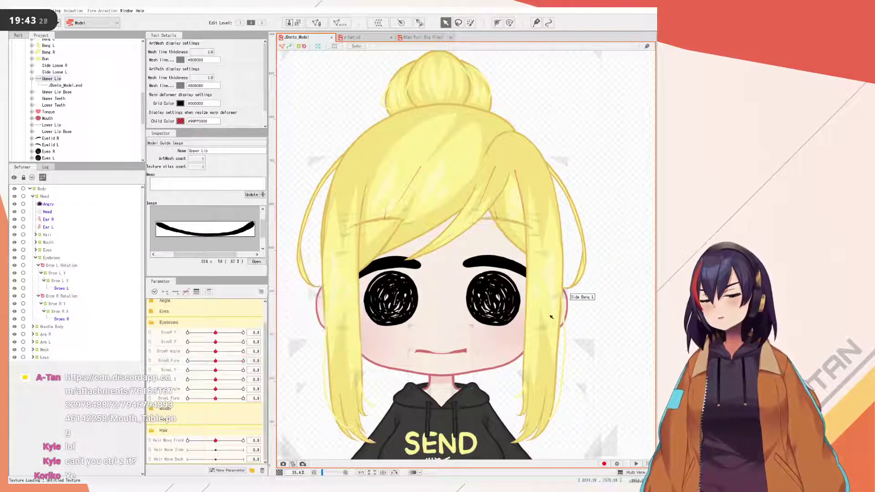
- Play the random pose preview to check the brow movement, and return all parameters to their default values
click(634, 464)
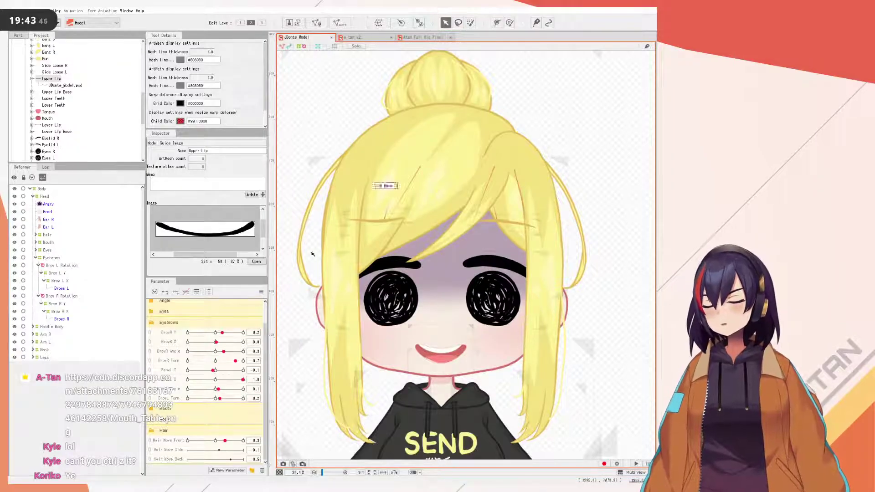
click(261, 292)
click(269, 291)
- Examine how the rotation, Y and X deformers of both brows are nested, trying BrowR X at -1.0 and resetting the parameters
click(69, 291)
click(52, 267)
click(58, 273)
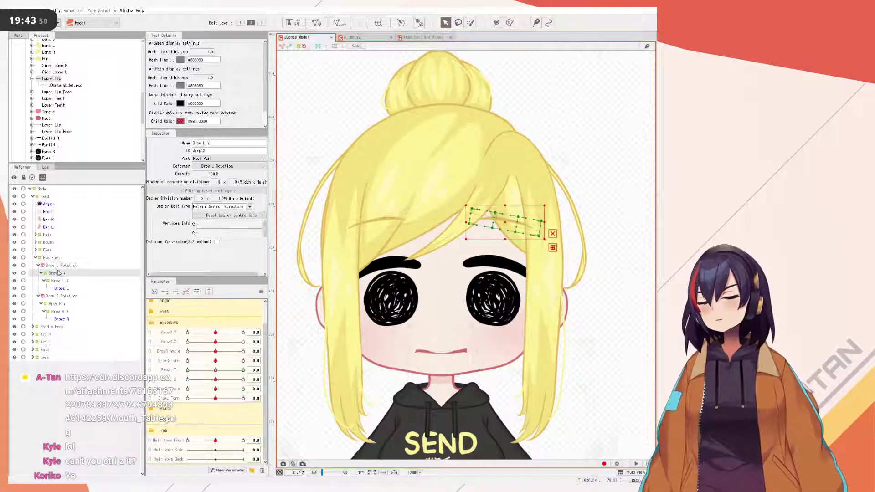
click(56, 267)
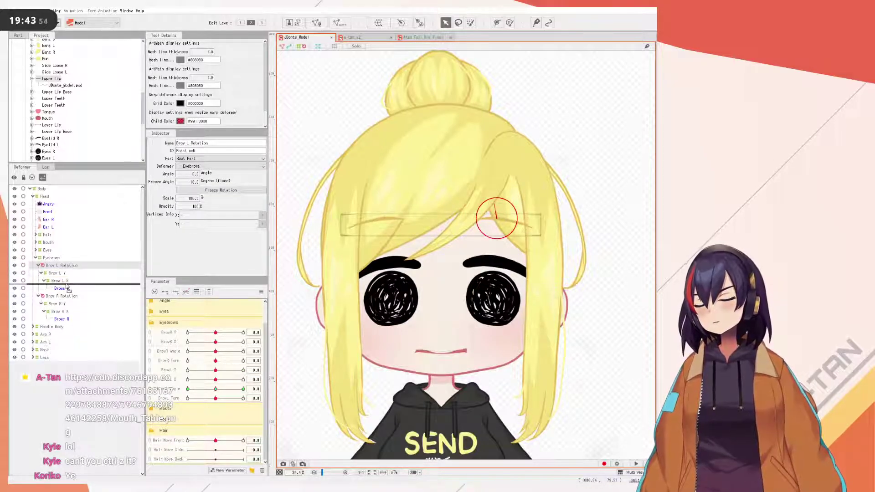
click(57, 273)
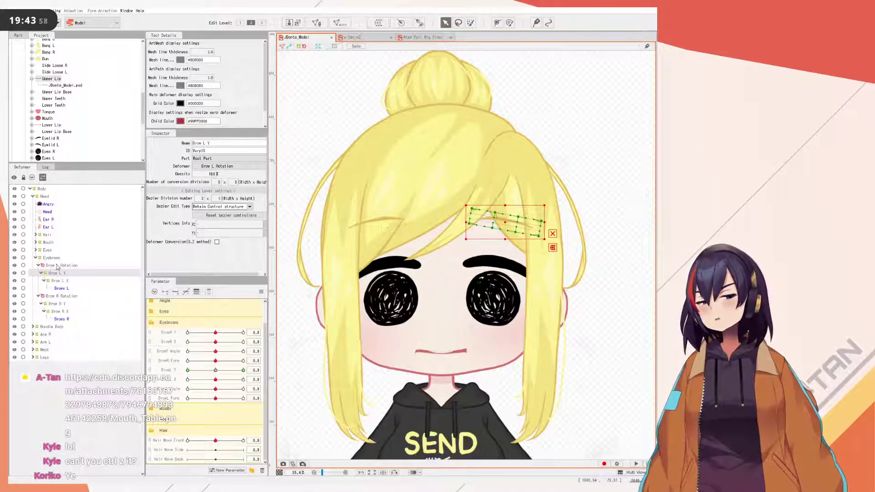
ctrl+click(63, 282)
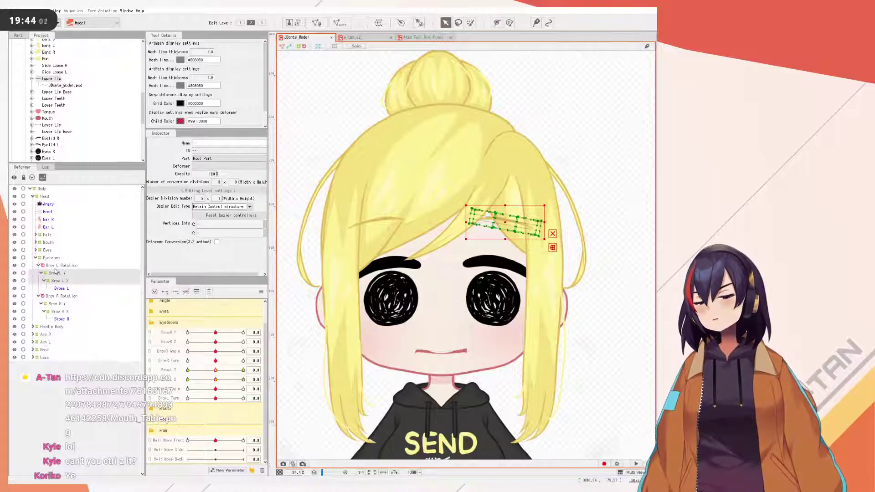
click(55, 272)
click(62, 267)
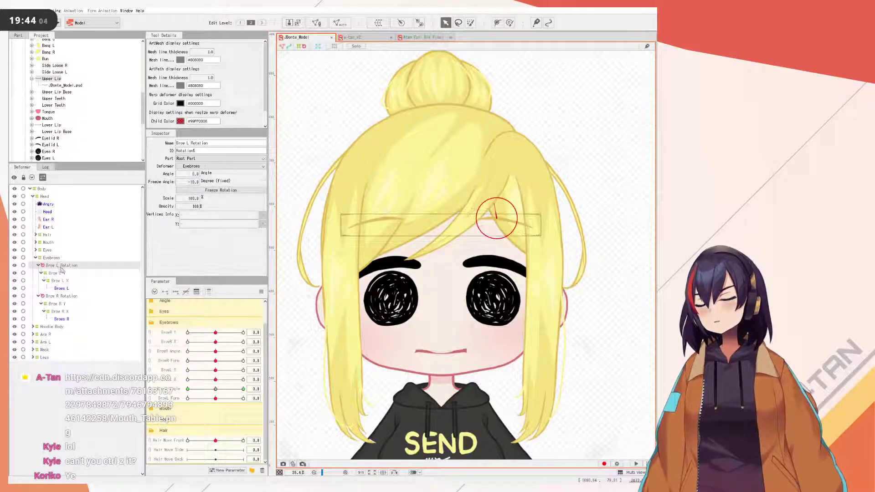
click(63, 281)
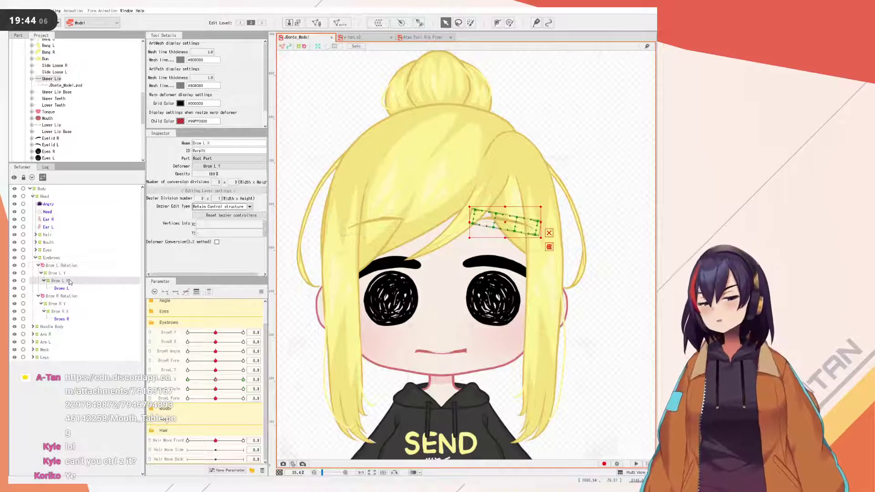
drag(207, 342, 188, 342)
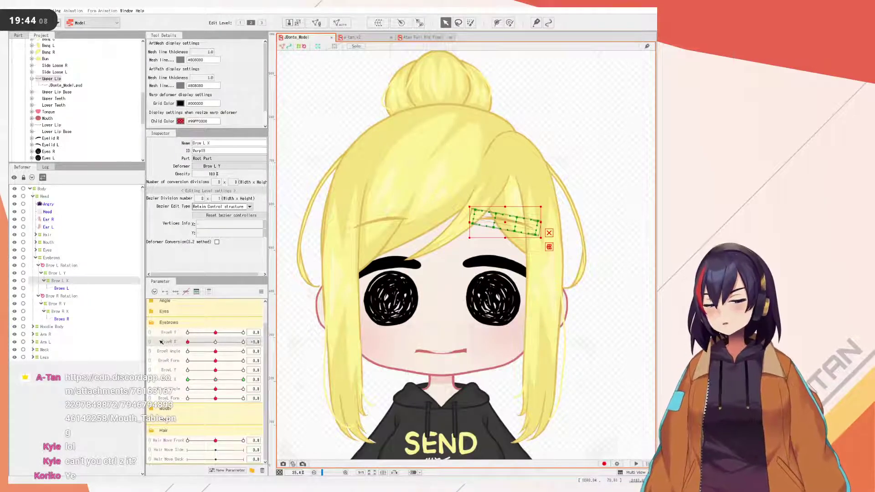
click(62, 295)
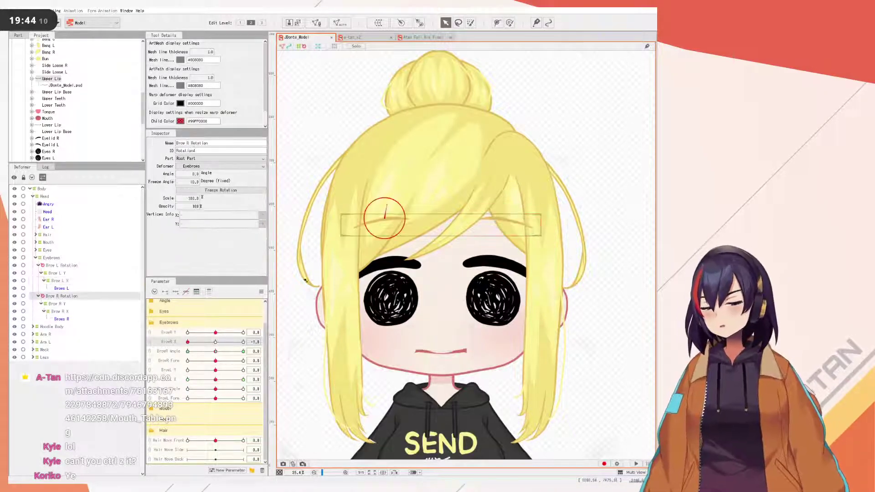
scroll(410, 246, up, 3)
scroll(402, 242, down, 5)
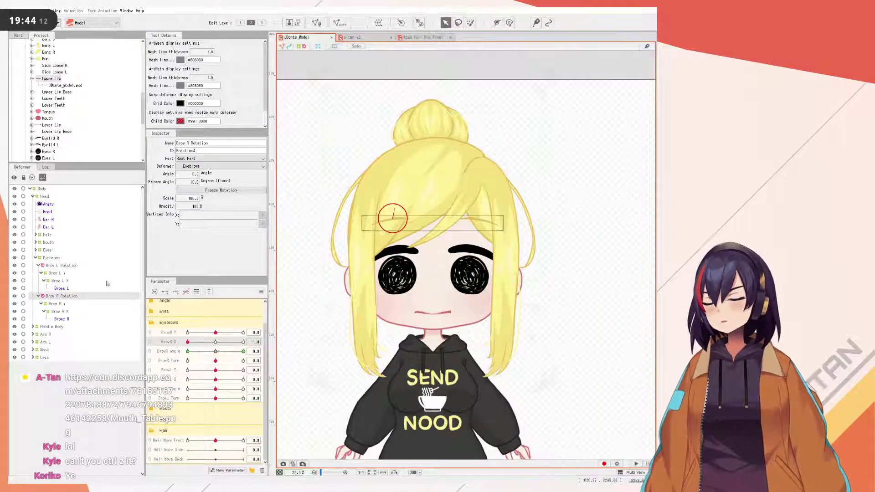
click(261, 291)
click(289, 299)
- Reorder the left brow deformers so Brow L Y contains Brow L X, which contains Brow L Rotation with the Brows L mesh
click(50, 267)
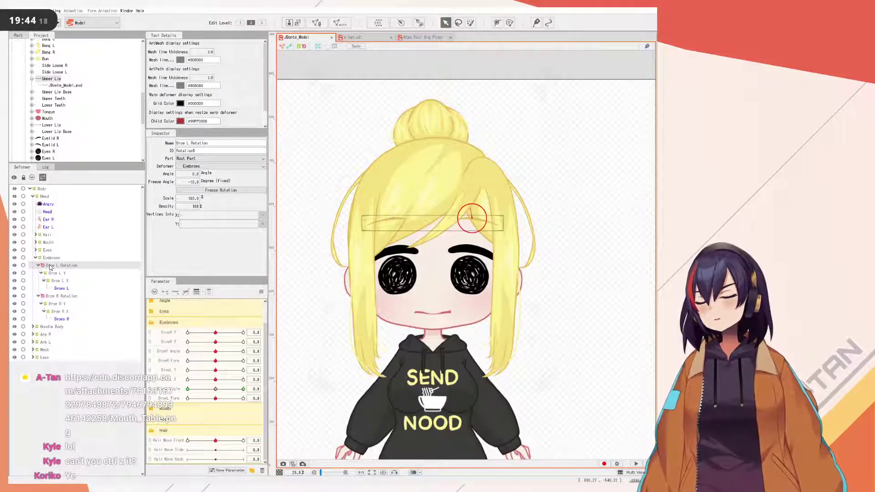
mouse_move(57, 274)
mouse_down()
mouse_move(47, 273)
mouse_move(54, 261)
mouse_move(52, 275)
mouse_move(39, 265)
mouse_move(65, 290)
mouse_move(57, 285)
mouse_up()
click(52, 274)
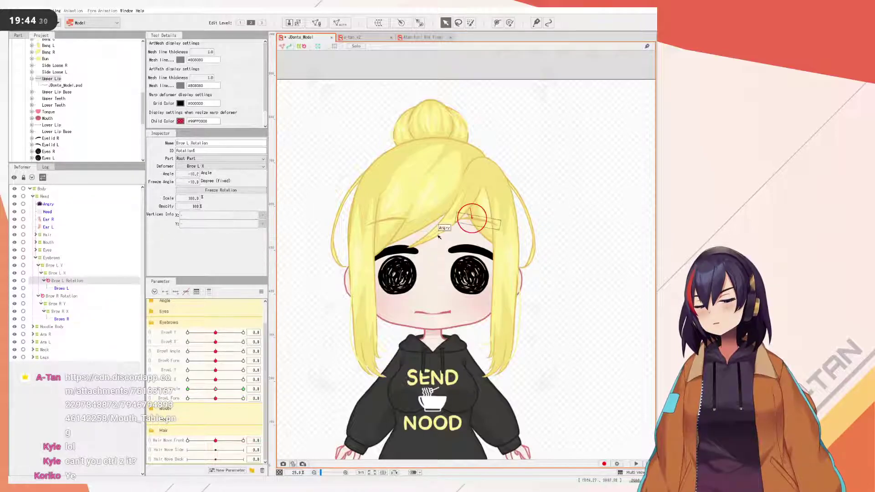
- Reorder the right brow deformers so Brow R Y contains Brow R X, which contains Brow R Rotation with the Brows R mesh
scroll(419, 234, up, 2)
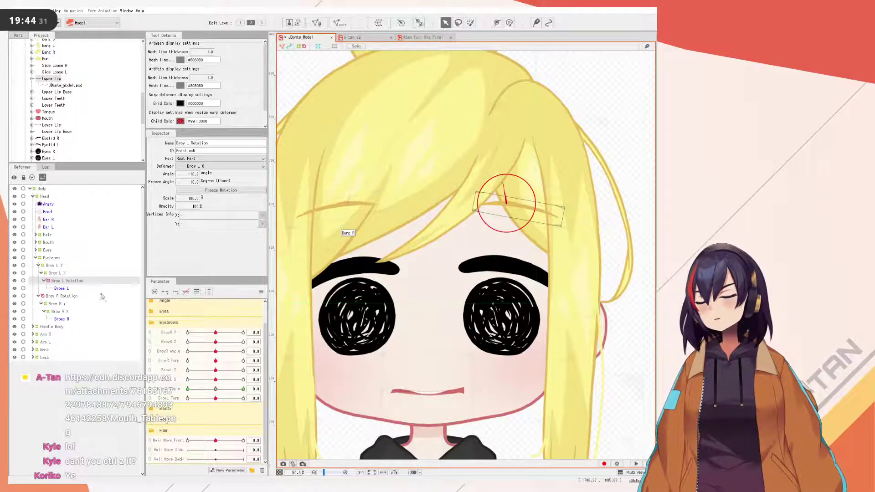
click(50, 297)
drag(51, 304, 55, 264)
click(38, 296)
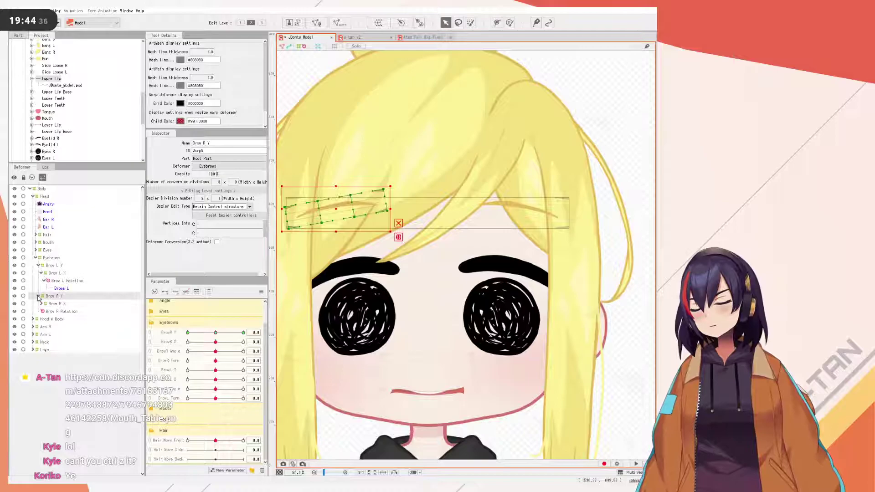
click(51, 304)
click(41, 303)
mouse_move(53, 319)
mouse_down()
mouse_move(63, 310)
mouse_move(66, 320)
mouse_up()
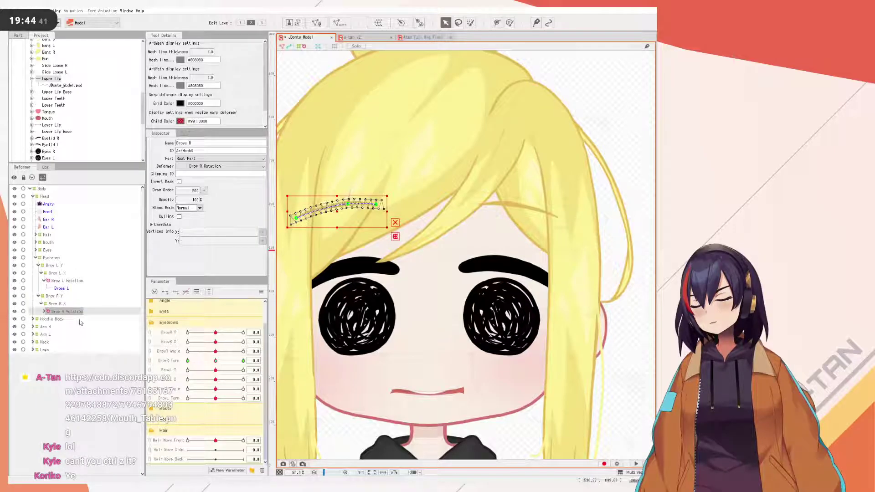
click(47, 313)
- Play the random pose preview from default values, examine how both brows move at several zoom levels, and reset all parameters
click(262, 292)
click(283, 292)
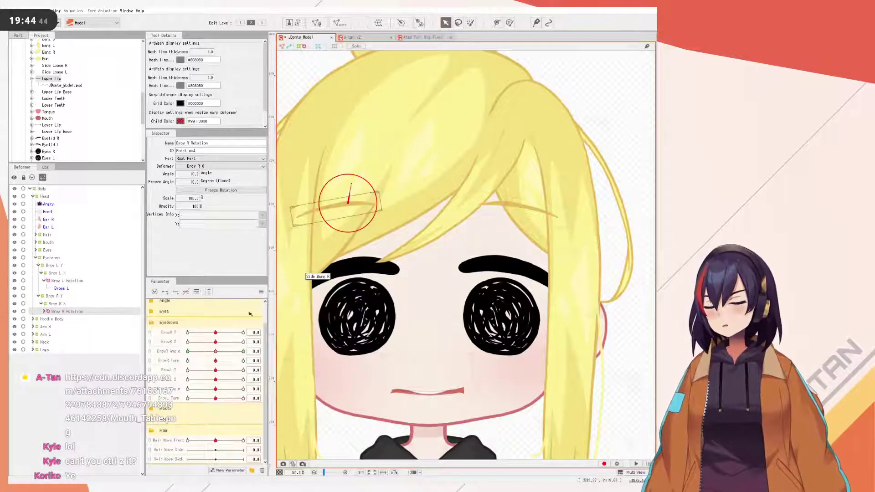
click(635, 463)
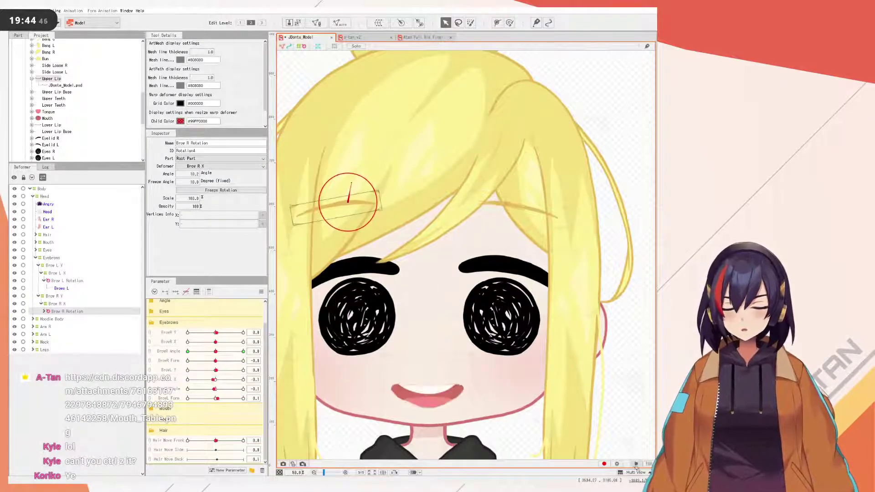
scroll(429, 299, down, 3)
scroll(436, 297, up, 2)
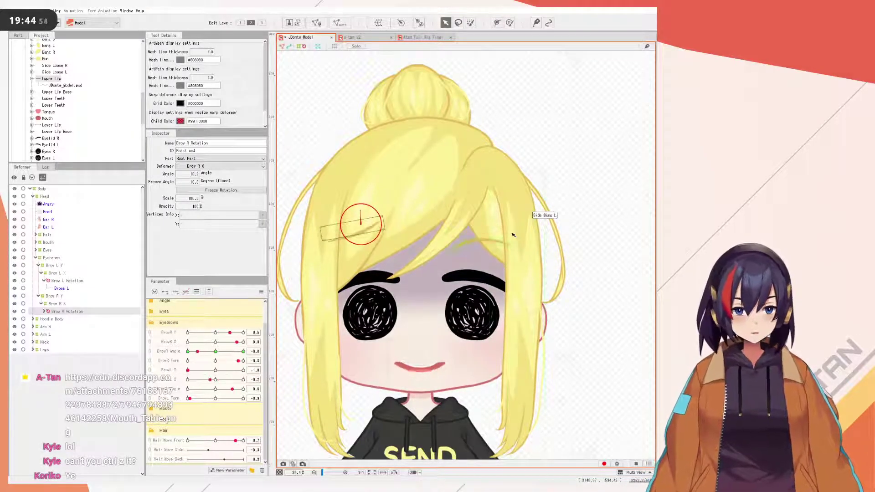
scroll(479, 253, down, 3)
scroll(474, 288, up, 2)
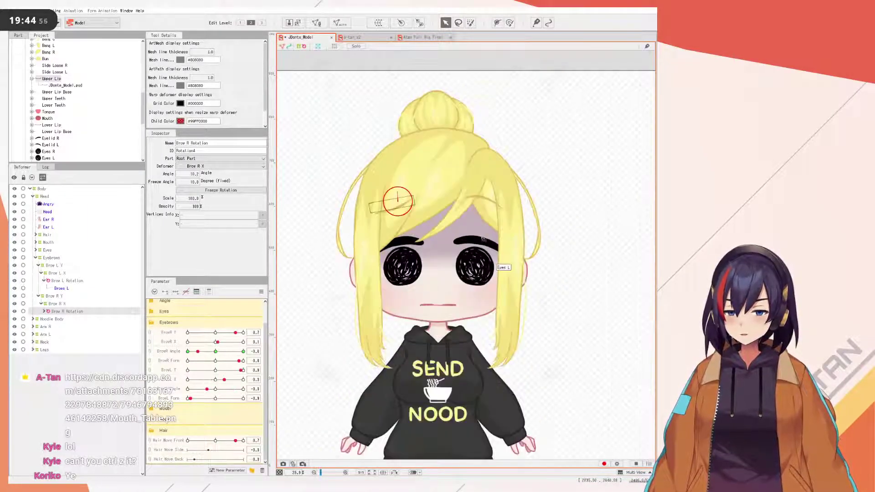
scroll(433, 208, up, 3)
scroll(415, 189, down, 3)
click(554, 187)
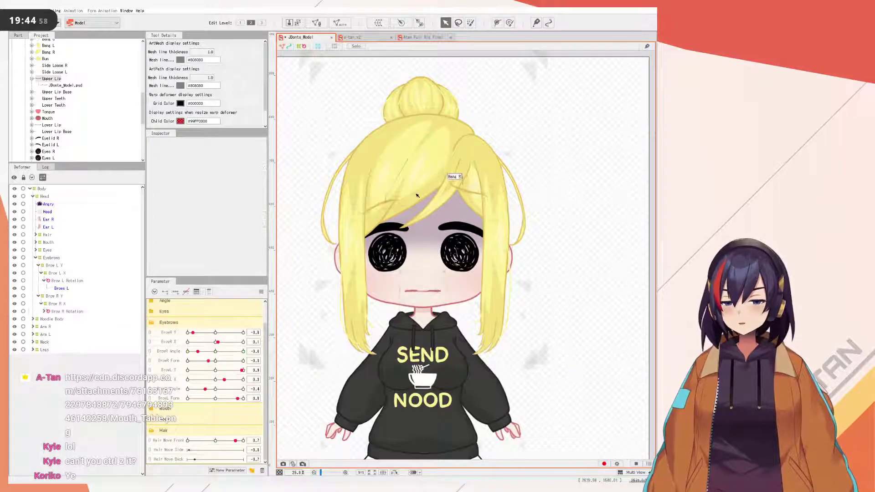
scroll(418, 194, up, 2)
scroll(515, 151, down, 3)
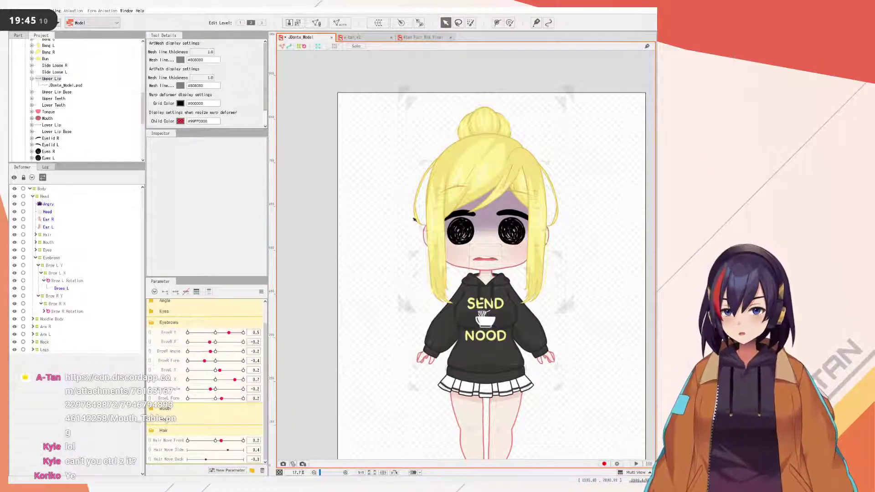
click(262, 292)
click(296, 292)
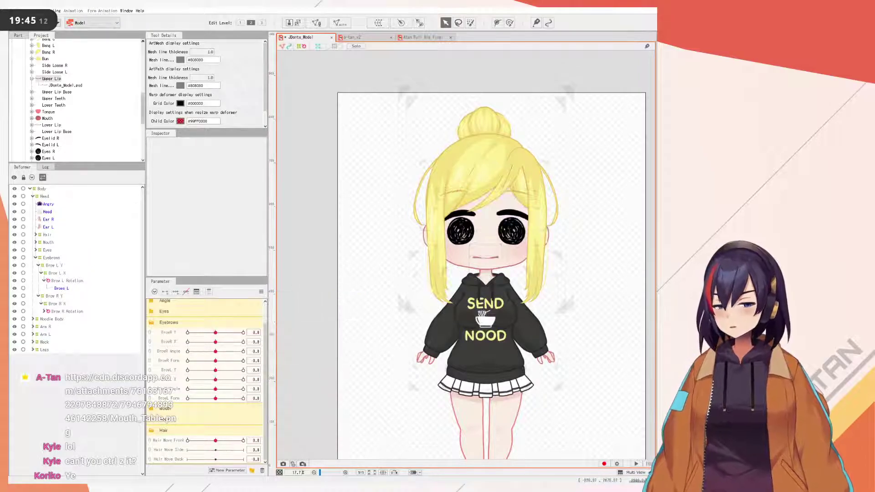
click(56, 11)
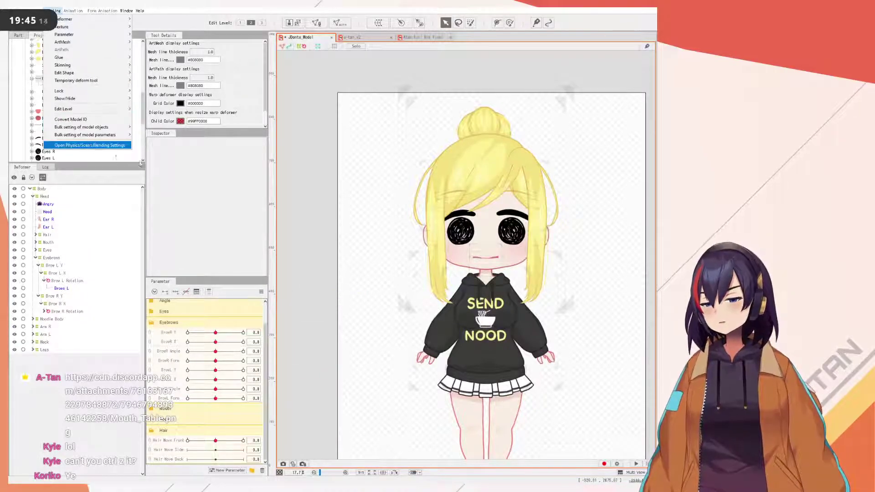
click(242, 167)
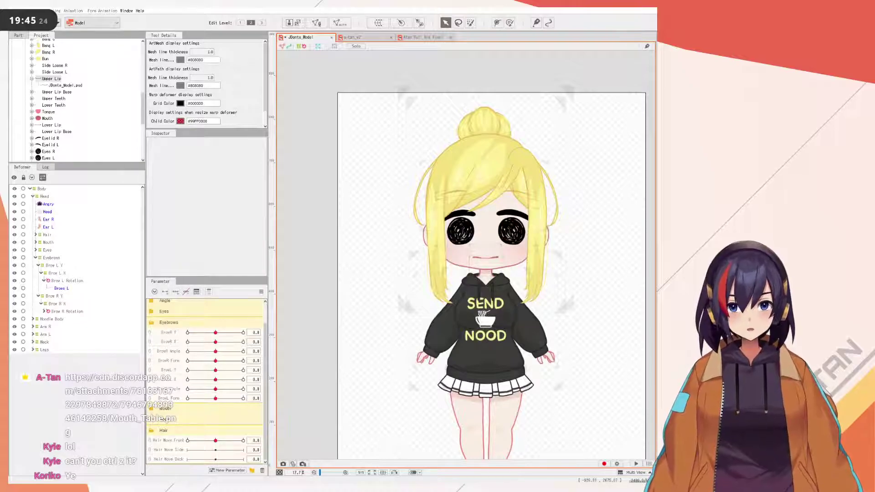
scroll(425, 233, down, 3)
scroll(425, 233, up, 3)
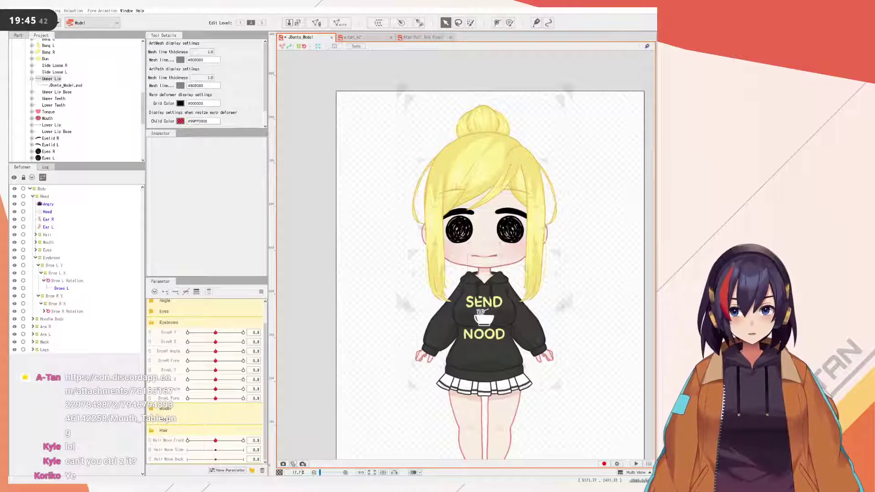
scroll(331, 290, up, 3)
- Collapse the Eyebrows parameter group, look through the Mouth and Eyes groups, and expand the Angle group
click(165, 323)
click(152, 358)
click(153, 358)
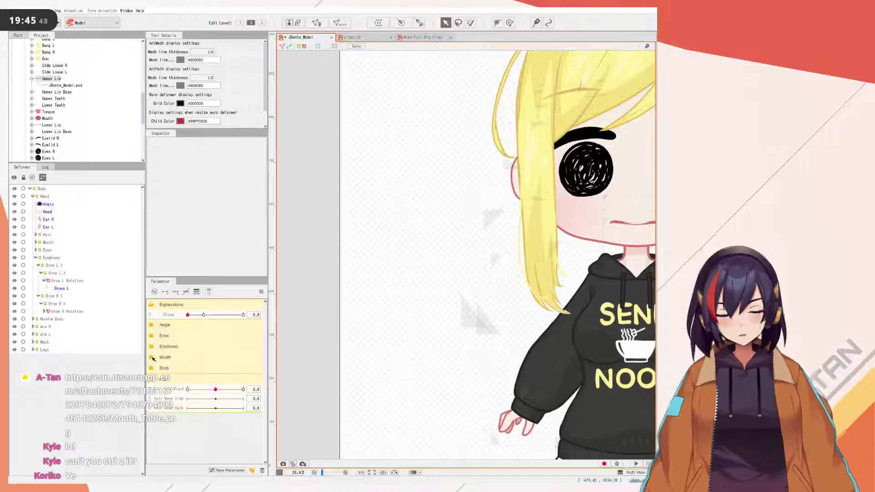
click(152, 337)
click(151, 337)
click(152, 326)
scroll(353, 329, down, 2)
scroll(493, 305, up, 1)
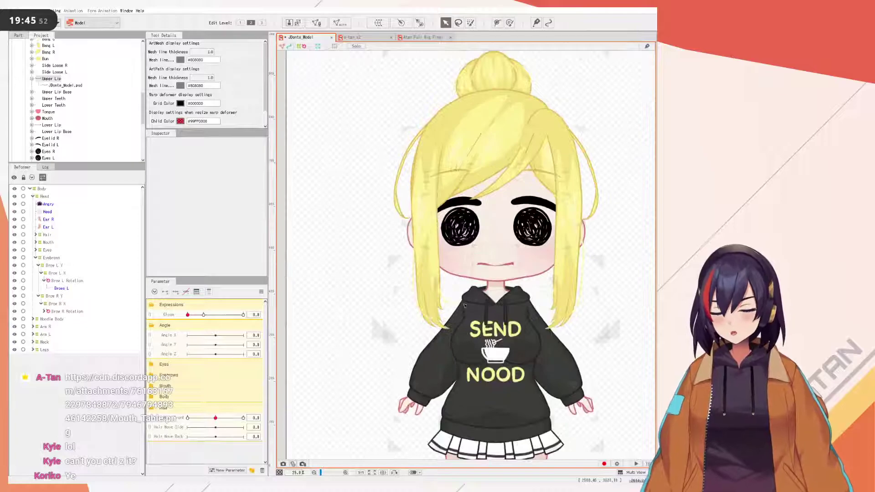
- Collapse the Hair parameter group and expand the Body parameter group
click(261, 292)
click(287, 290)
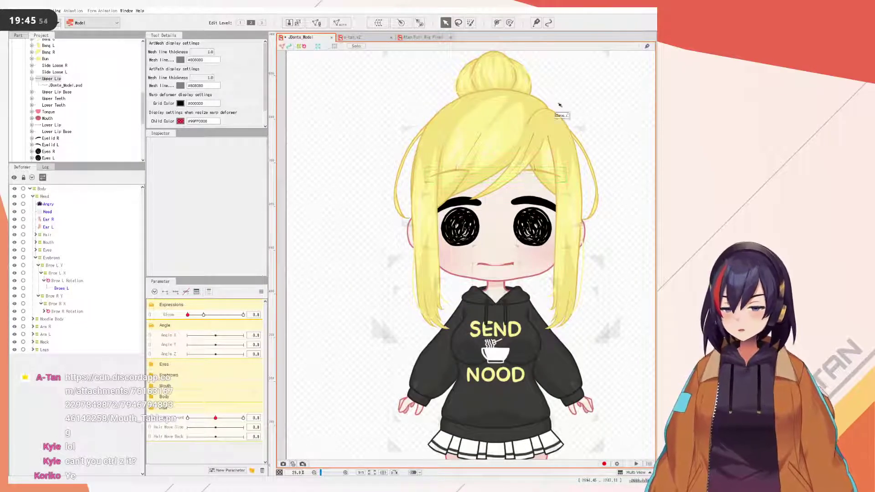
click(160, 397)
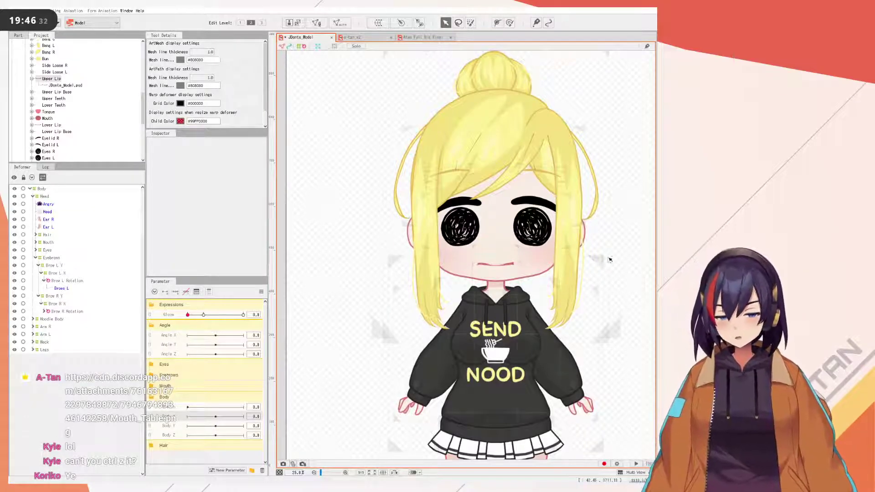
right_click(176, 417)
click(205, 424)
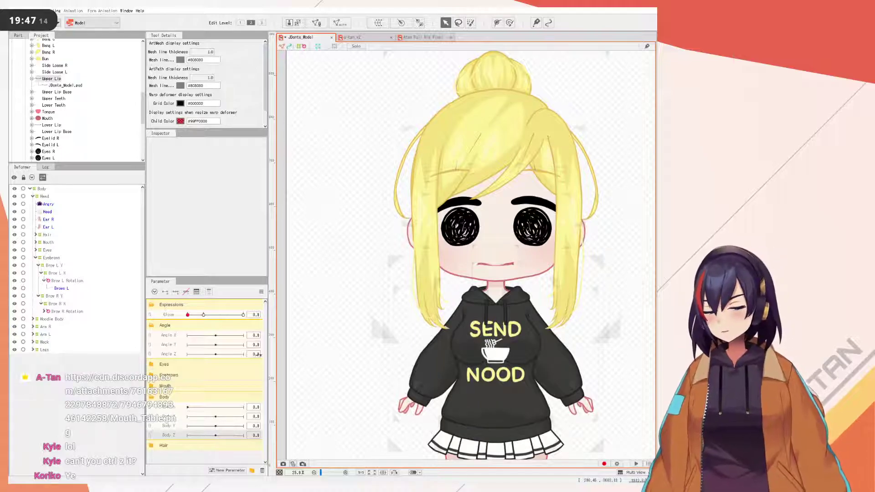
click(261, 292)
click(192, 432)
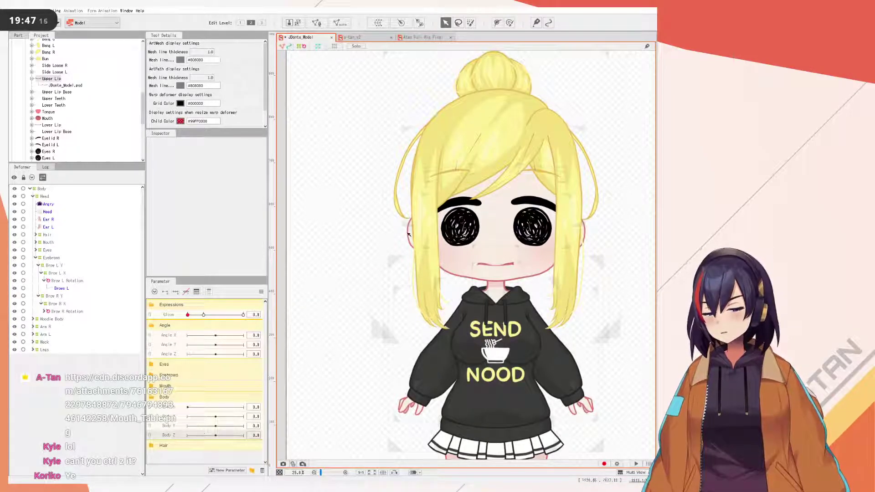
- Extend the frame of the Body warp deformer vertically around the whole character, from above the hair bun to below the feet
scroll(382, 270, down, 2)
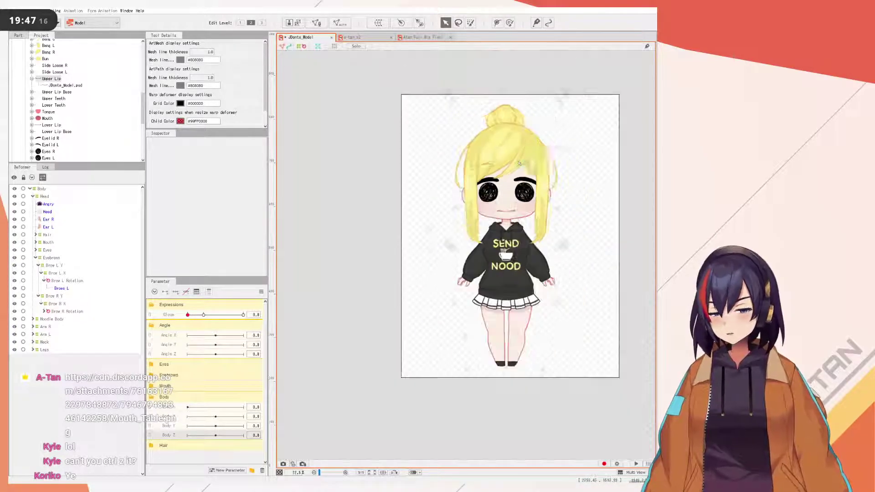
click(42, 188)
drag(564, 210, 605, 222)
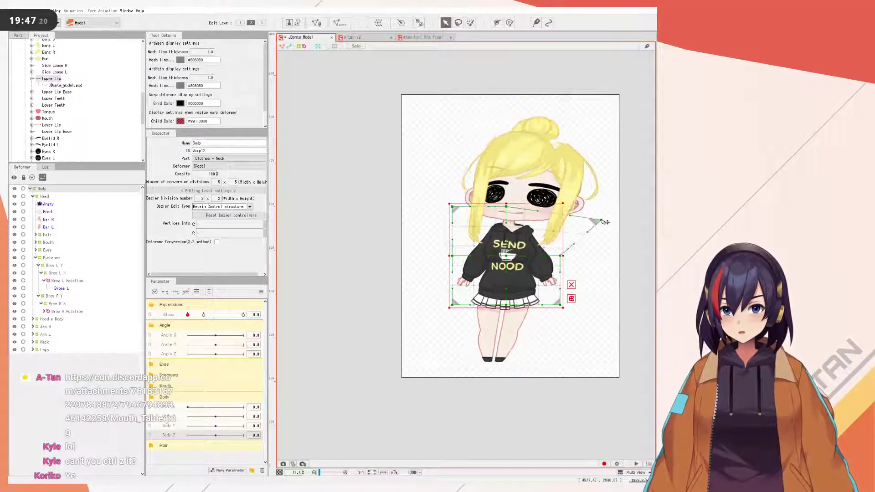
key(ctrl+z)
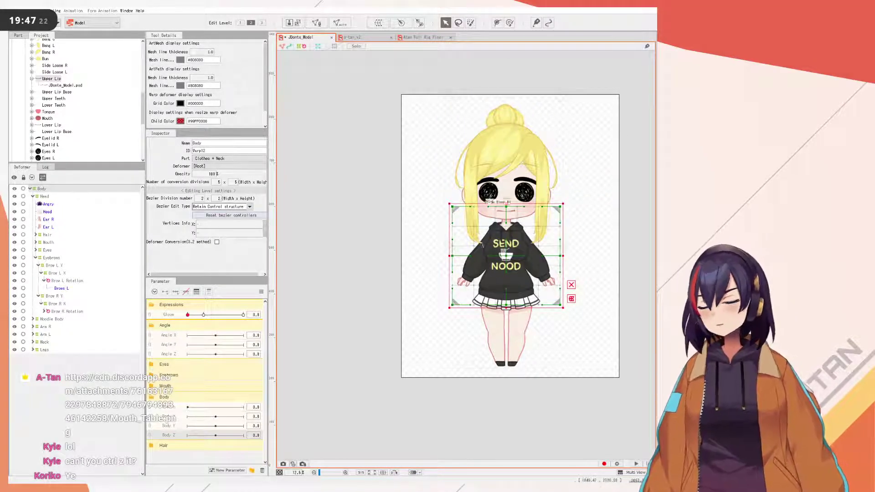
drag(517, 308, 518, 377)
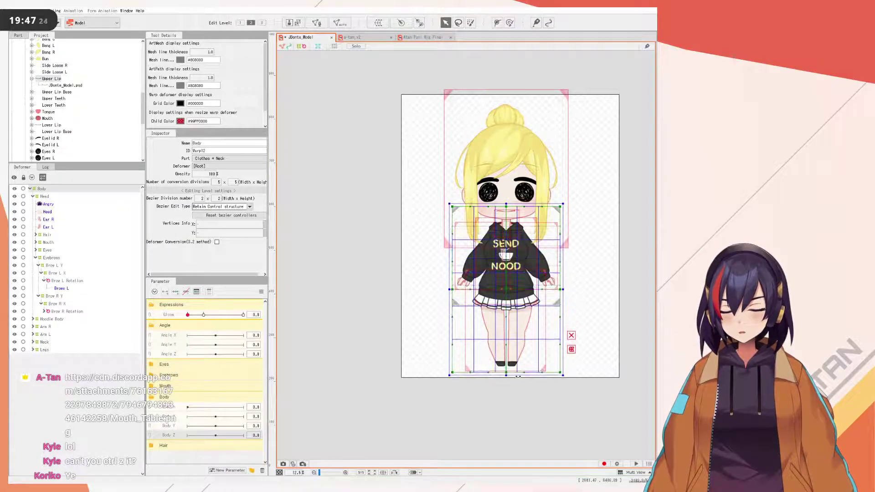
drag(519, 205, 523, 96)
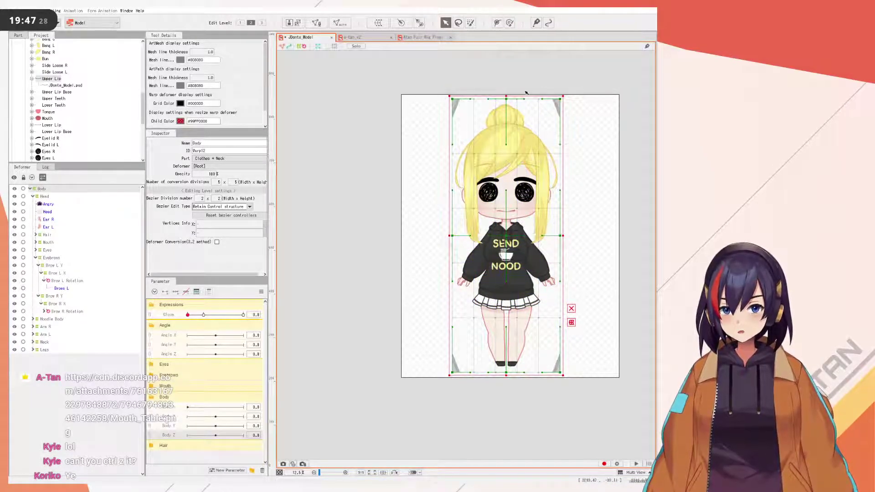
drag(511, 103, 536, 215)
key(ctrl+z)
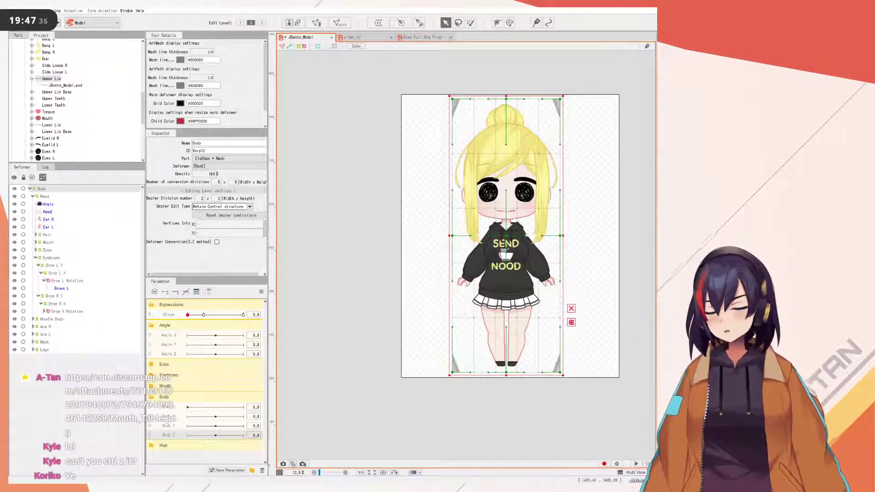
- Create a rotation deformer named Arms Rot as the parent of the Arm R and Arm L warp deformers
click(483, 258)
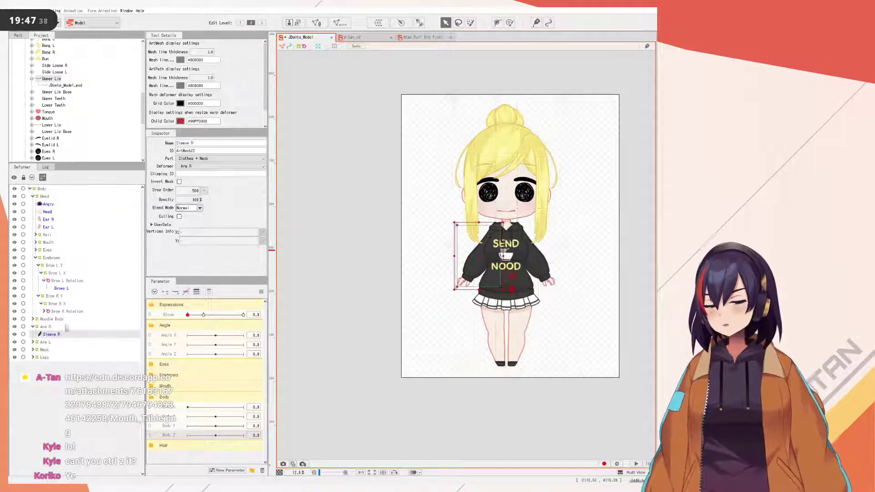
click(50, 327)
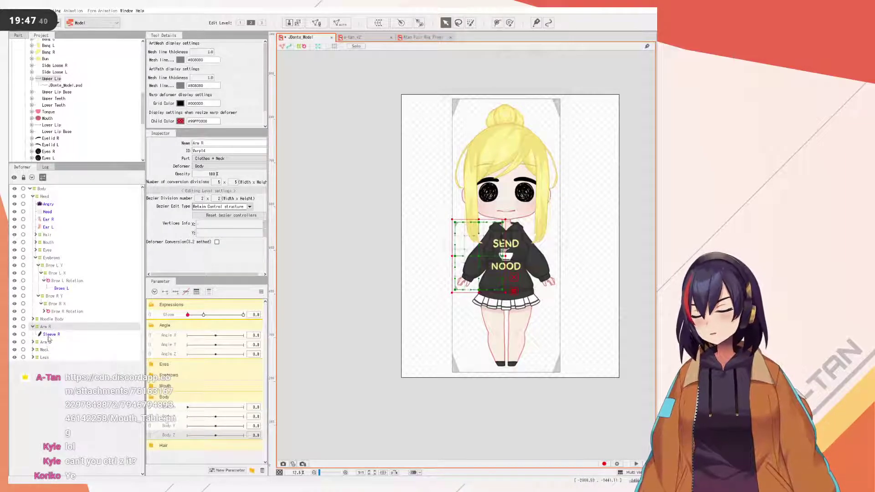
click(46, 343)
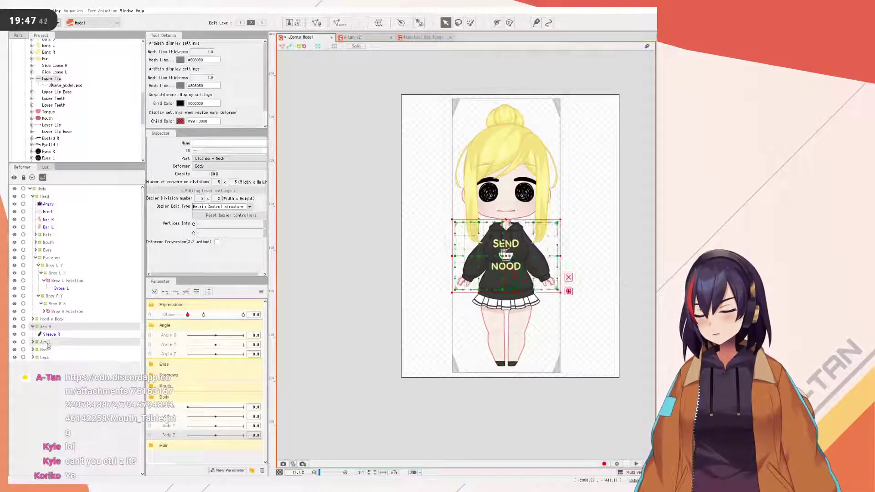
click(32, 326)
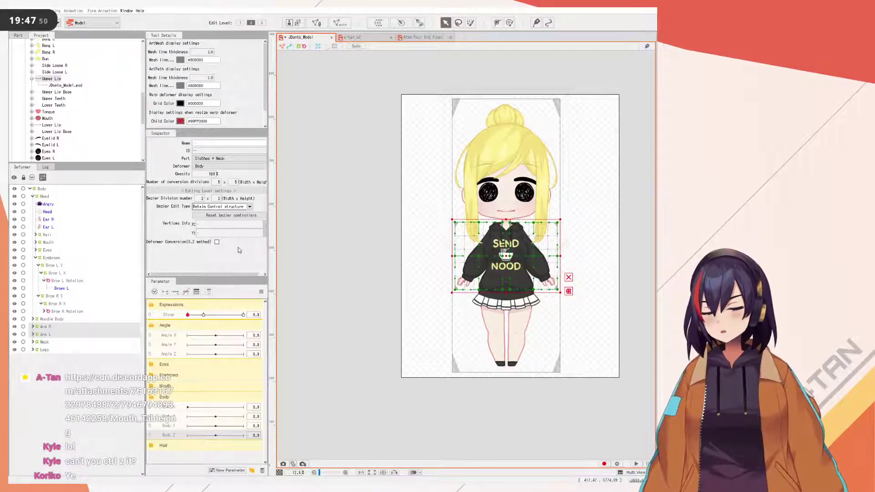
key(ctrl+z)
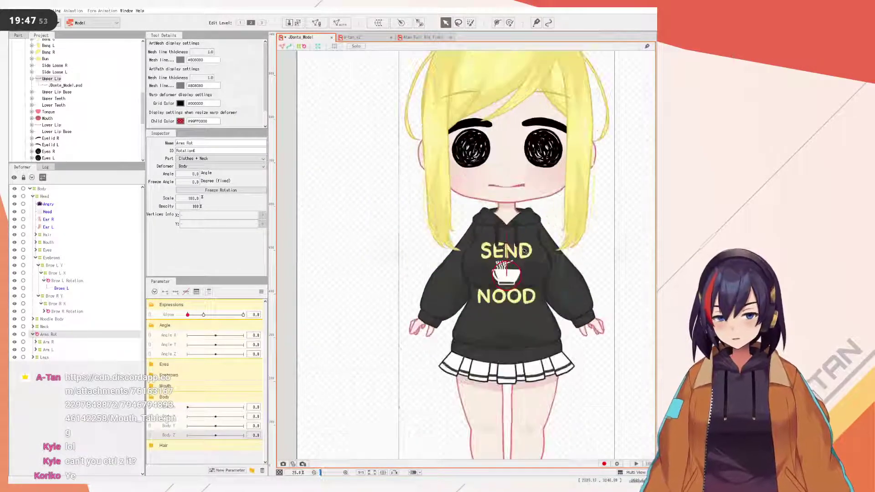
- Move the Arms Rot pivot to the base of the neck with its handle pointing straight down, and try rotating the arms
scroll(508, 246, up, 5)
drag(494, 305, 500, 177)
drag(499, 273, 483, 218)
drag(491, 268, 505, 248)
key(ctrl+z)
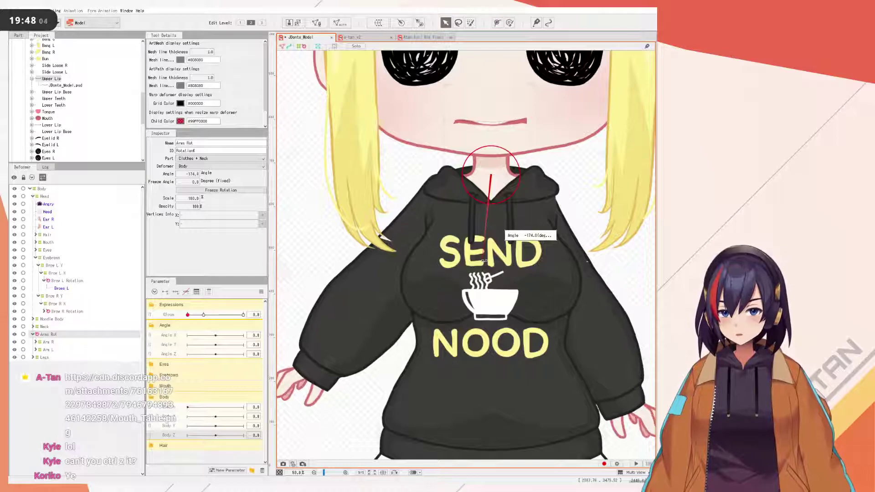
scroll(504, 249, down, 2)
scroll(505, 249, up, 2)
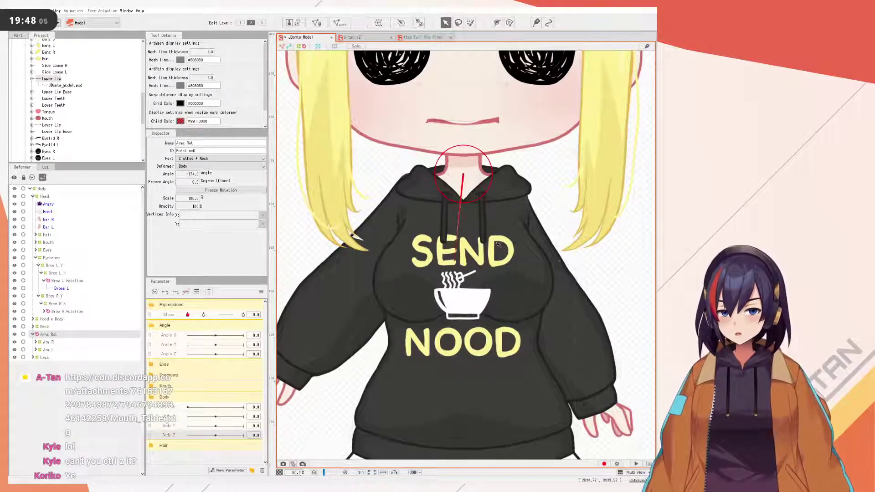
key(ctrl+z)
- Lower the Arms Rot pivot slightly toward the V of the hoodie neckline and save the model
drag(465, 176, 466, 188)
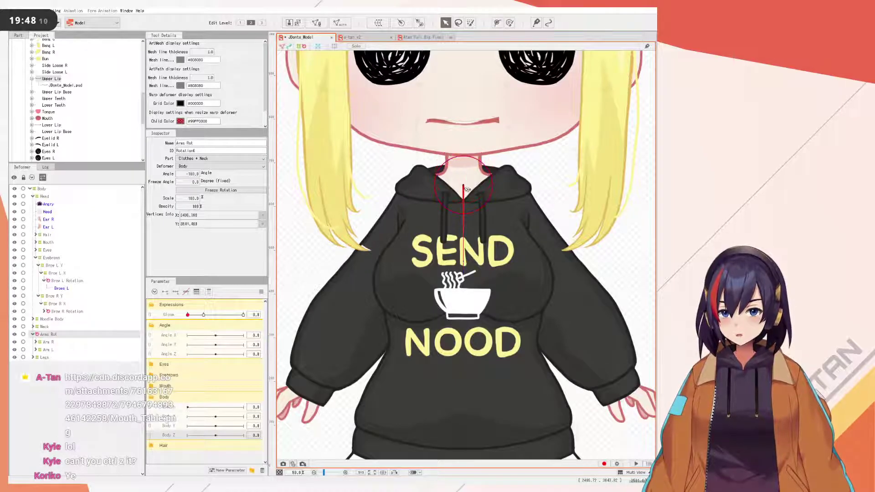
drag(465, 271, 467, 272)
key(ctrl+z)
key(ctrl+s)
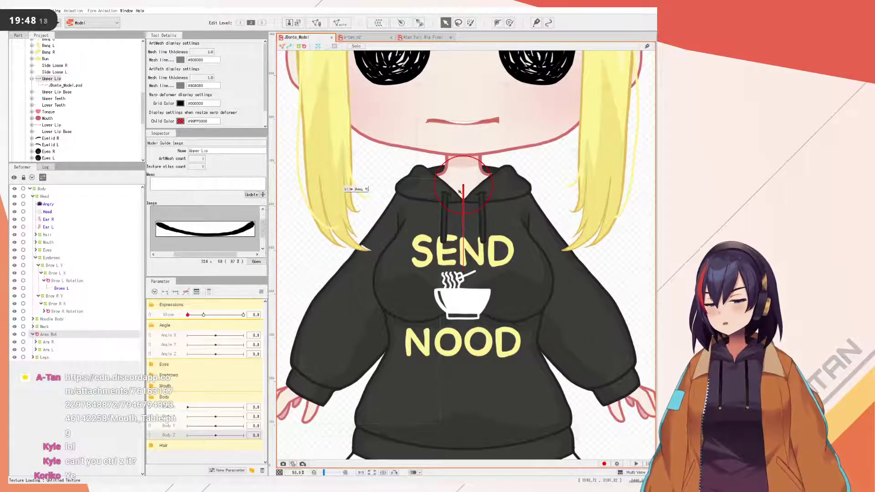
- Nest the Head deformer inside the Neck warp deformer and expand the Neck branch
scroll(446, 194, down, 5)
click(45, 342)
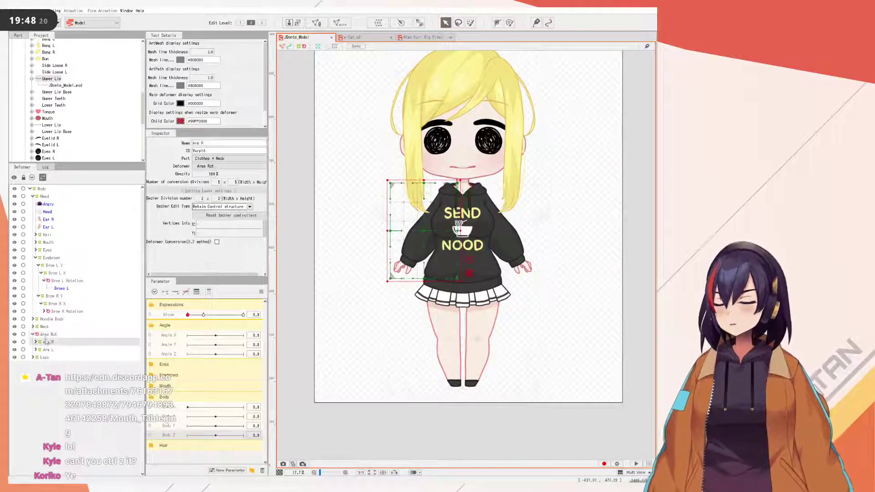
click(44, 327)
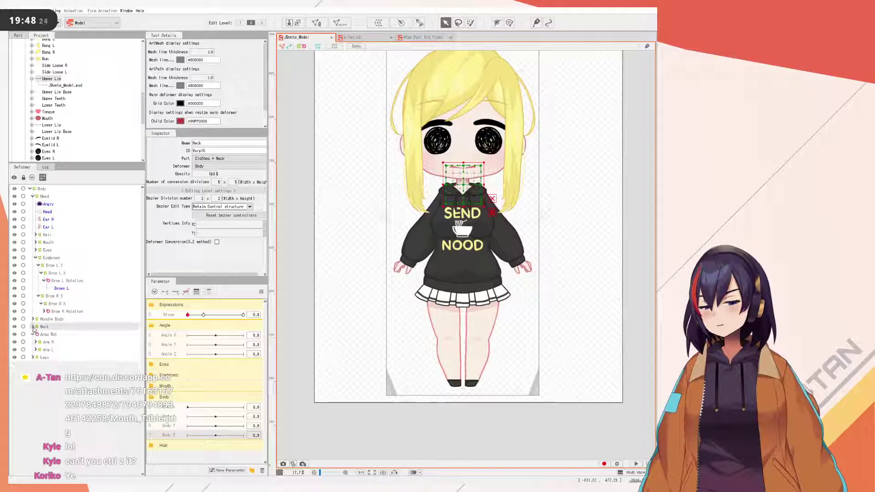
click(34, 196)
click(33, 196)
drag(33, 197, 40, 207)
click(41, 204)
click(33, 204)
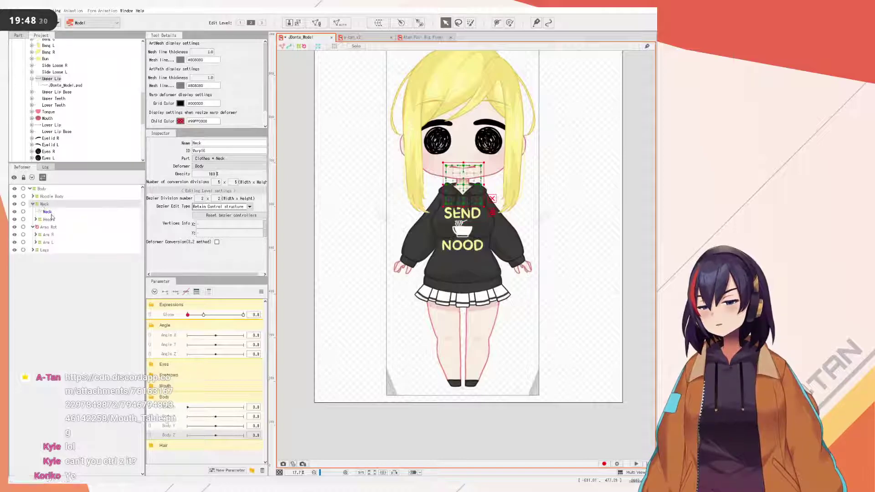
- Create a rotation deformer named Neck Rot as the parent of the Neck warp deformer
click(51, 218)
click(42, 203)
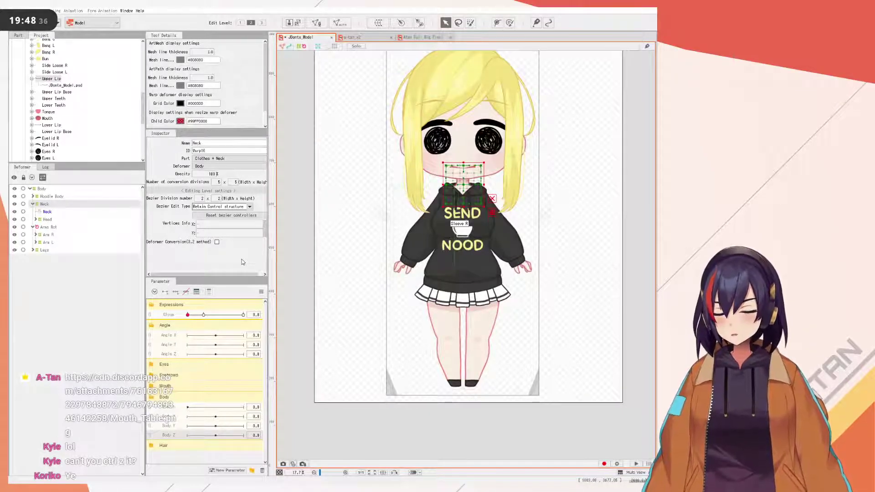
key(ctrl+z)
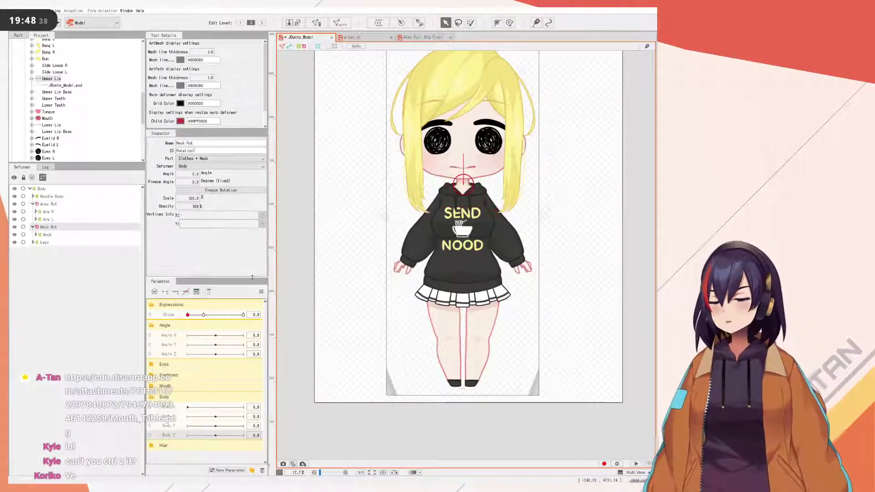
- Center the Neck Rot pivot on the neck just below the chin, shorten its upright handle, and try rotating the head
scroll(453, 253, up, 4)
scroll(453, 252, up, 4)
drag(434, 244, 431, 244)
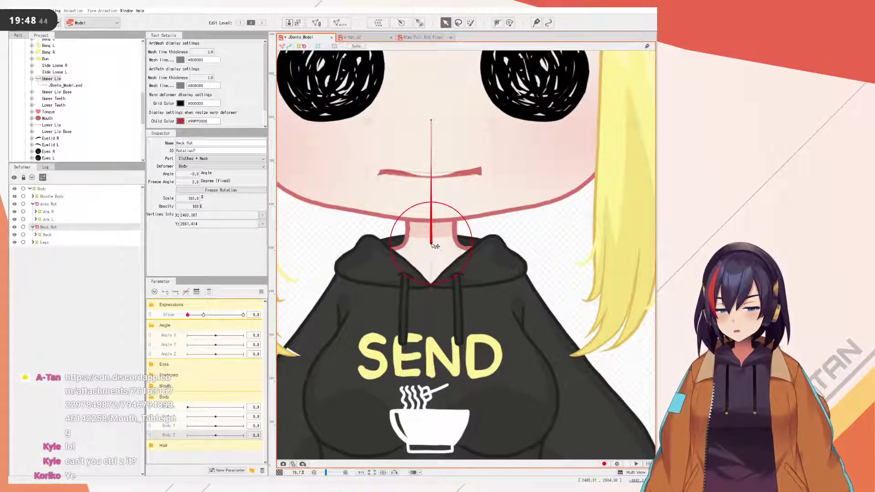
drag(432, 118, 452, 199)
key(ctrl+z)
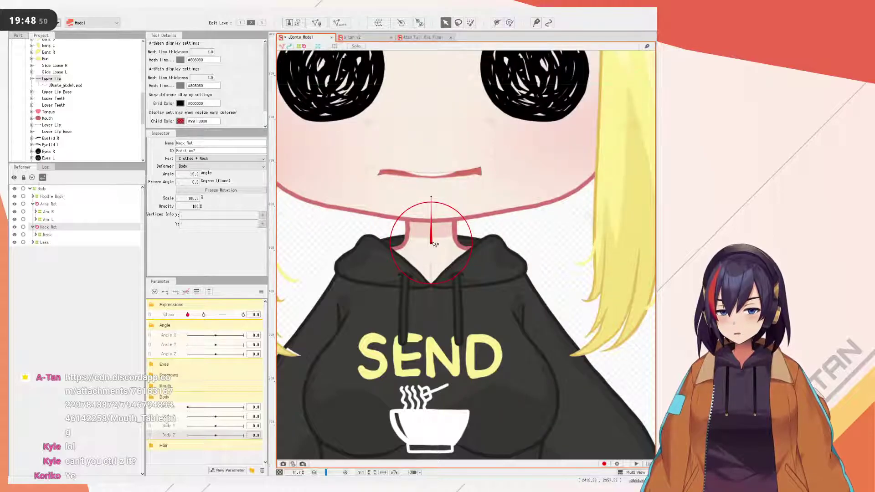
mouse_move(432, 234)
mouse_down()
mouse_move(431, 243)
mouse_move(433, 226)
mouse_up()
key(ctrl+z)
drag(431, 180, 429, 178)
key(ctrl+z)
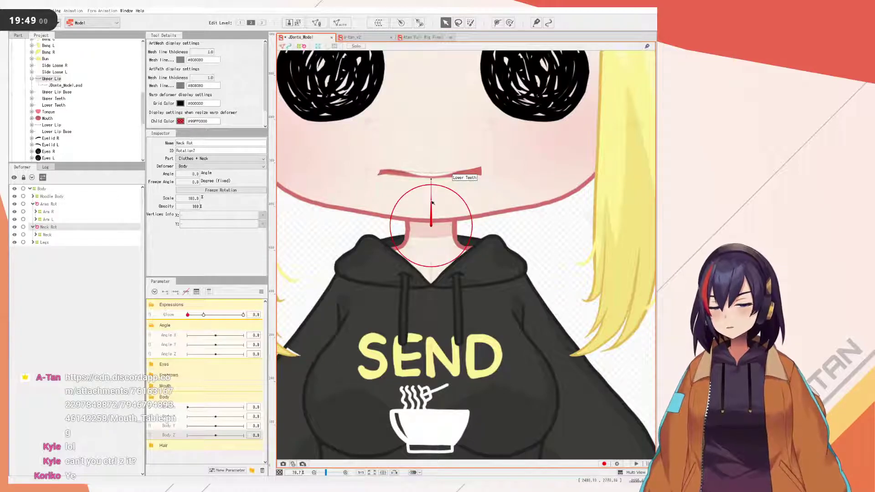
- Try pulling the upper edge of the Neck warp deformer sideways, undo the deformation, and check the full figure
click(48, 235)
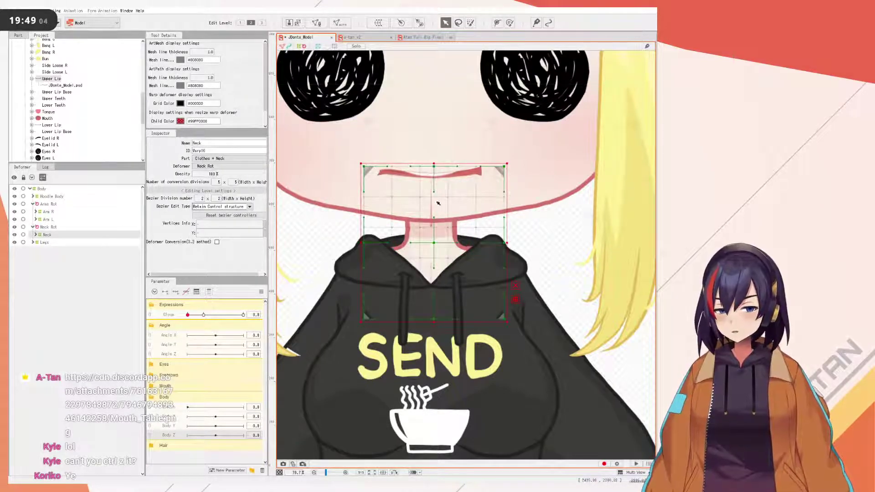
drag(434, 167, 550, 177)
key(ctrl+z)
key(ctrl+z)
scroll(456, 259, down, 6)
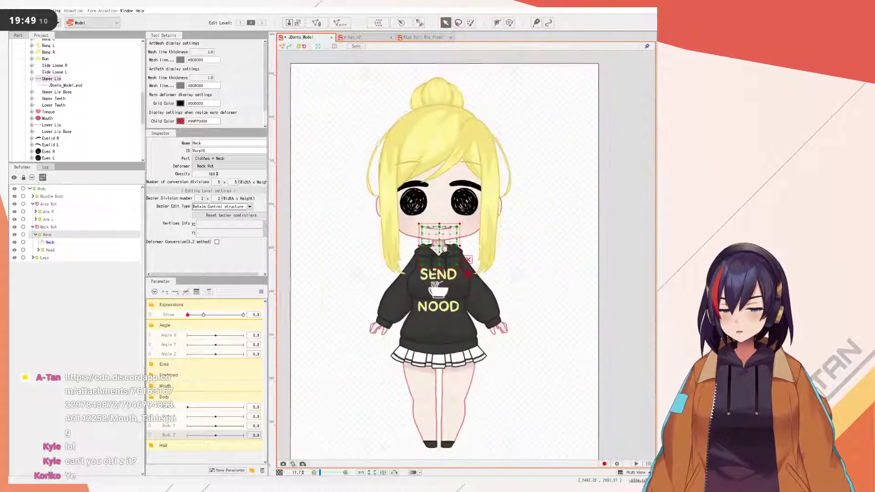
scroll(456, 259, up, 4)
scroll(454, 249, down, 2)
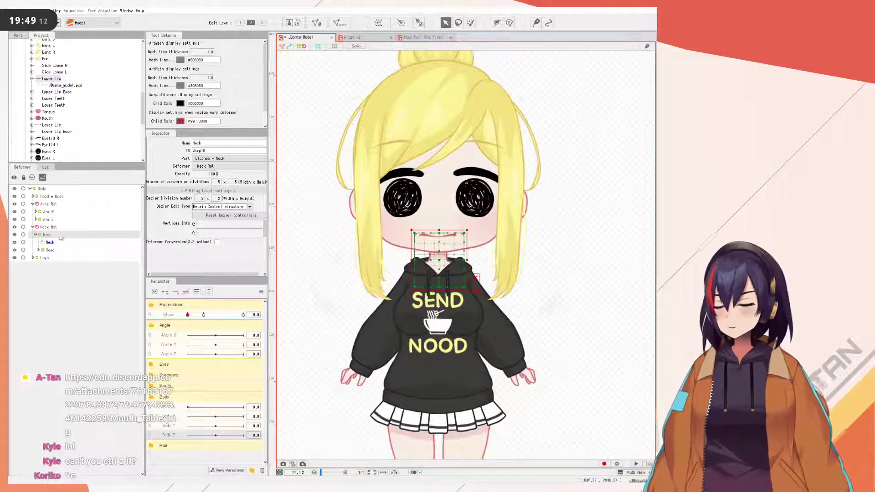
- Delete the Neck Rot rotation deformer, keeping the Neck warp deformer and its children directly under Body
click(58, 228)
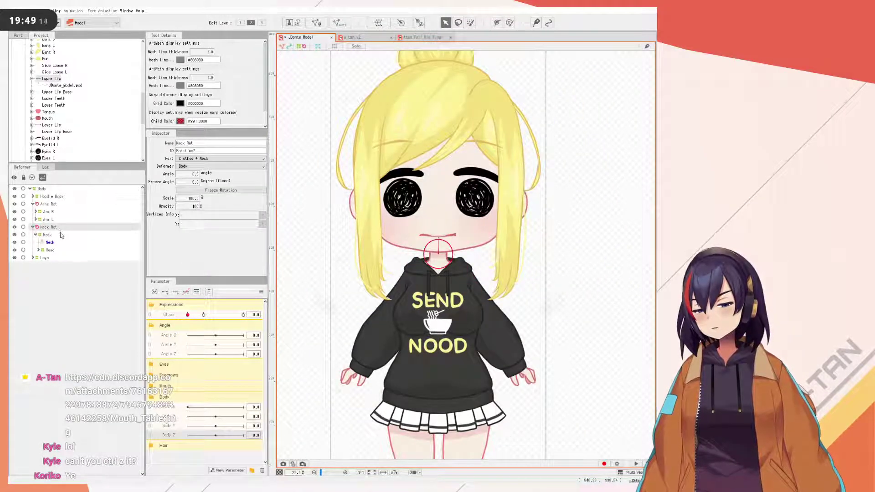
key(Delete)
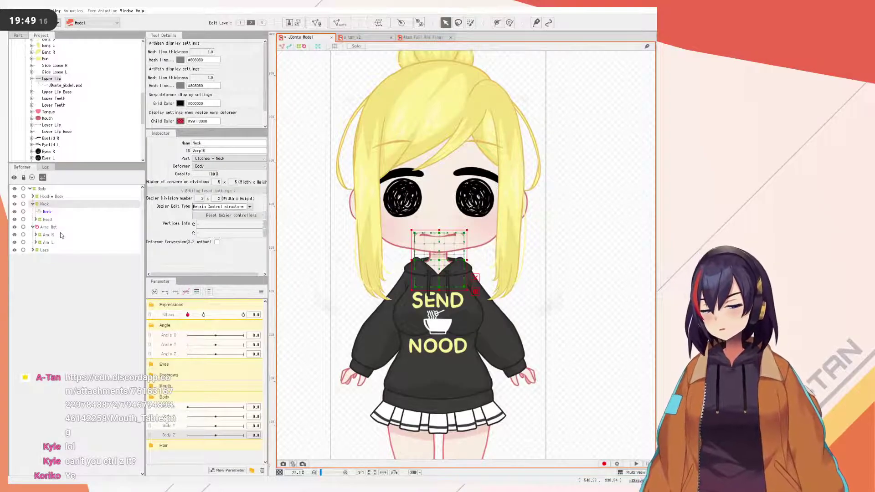
click(49, 242)
click(49, 227)
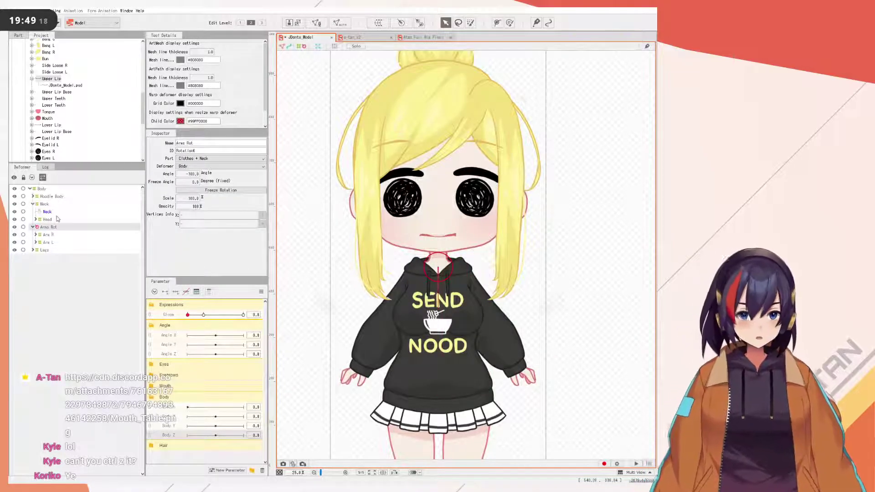
- Create a rotation deformer named Head Rot as the parent of the Head warp deformer and save the model
click(47, 219)
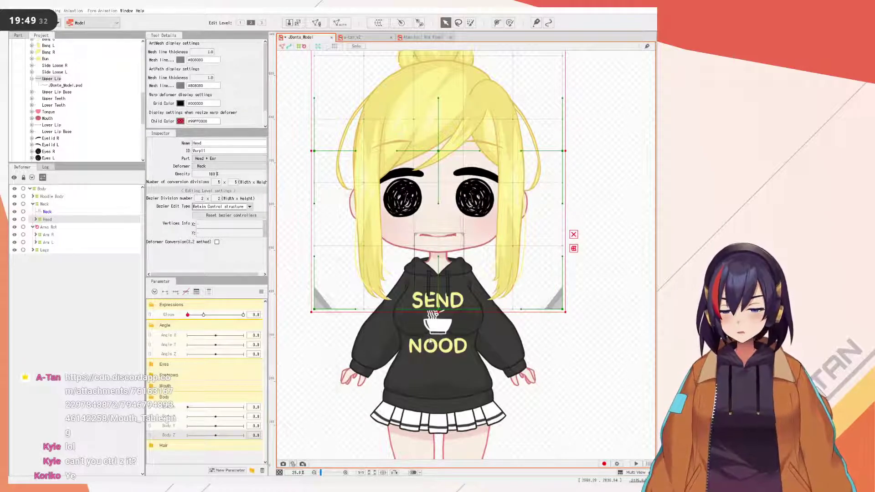
key(ctrl+z)
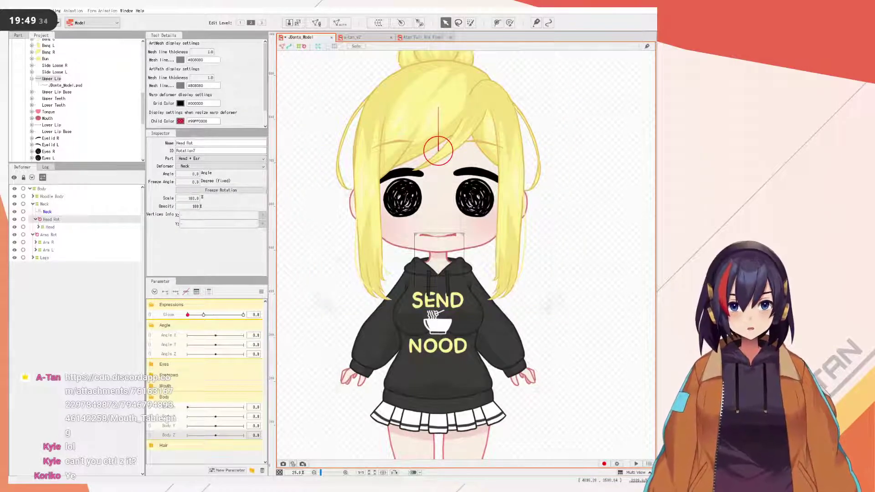
scroll(455, 176, up, 2)
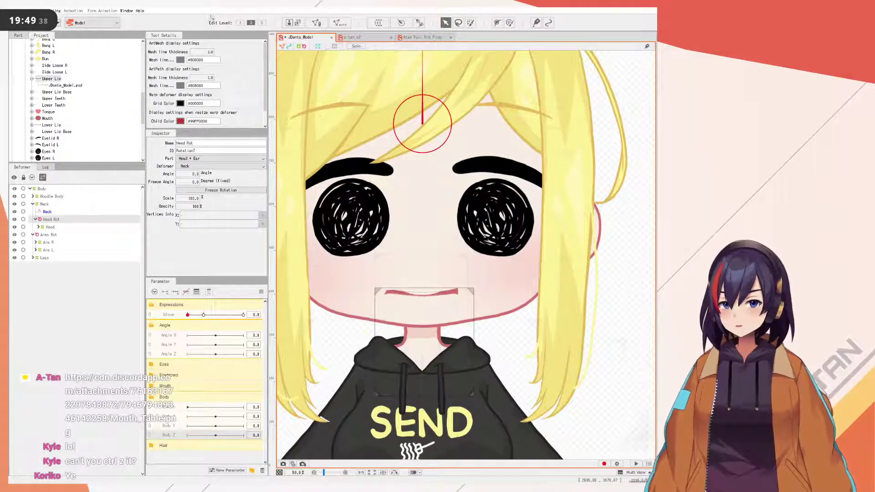
scroll(326, 155, down, 3)
drag(347, 166, 507, 236)
scroll(508, 237, up, 3)
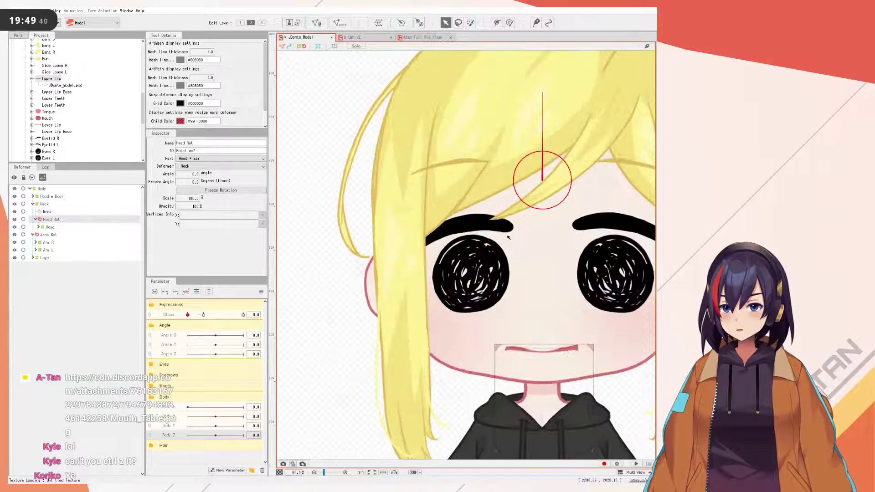
click(507, 236)
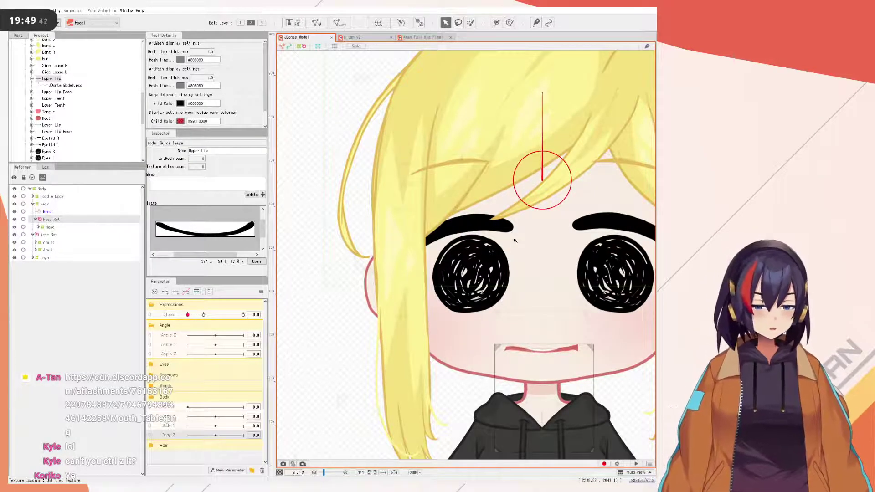
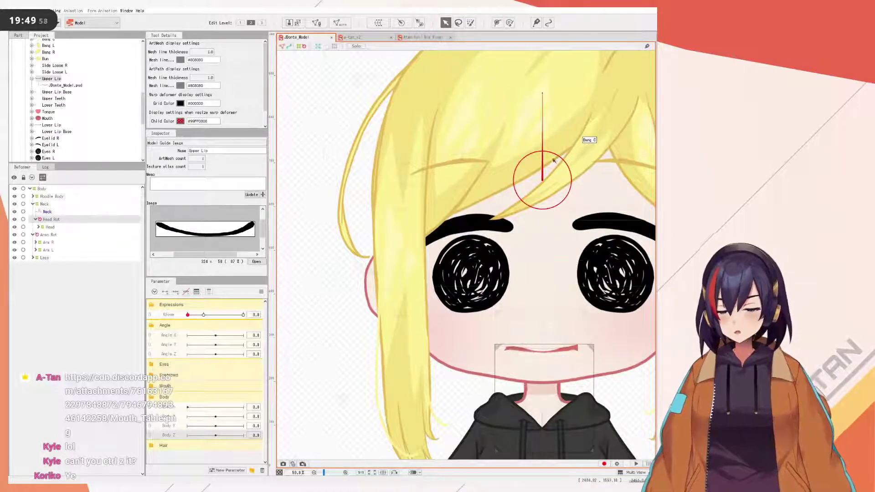
- Move the Head Rot pivot from the forehead to the neck just below the chin, try tilting the head, and undo the tilt
scroll(524, 217, down, 2)
scroll(544, 215, up, 2)
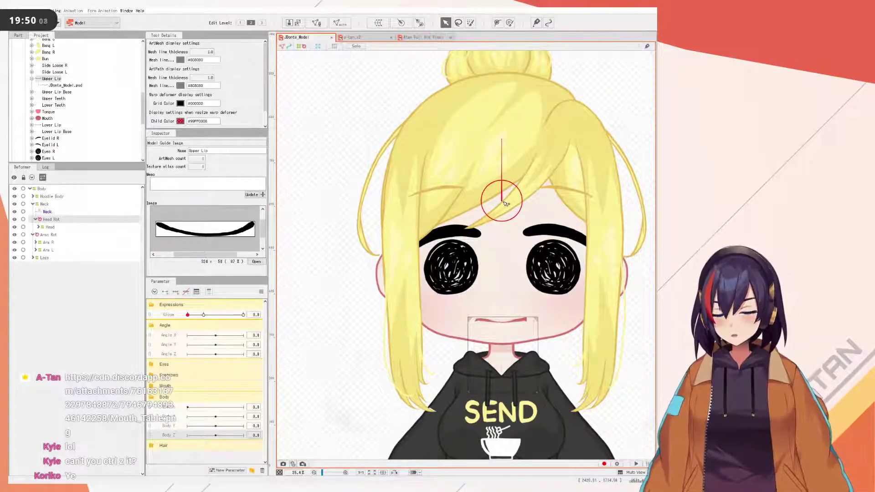
drag(505, 206, 556, 351)
drag(502, 287, 532, 292)
drag(491, 273, 524, 277)
scroll(507, 352, down, 3)
scroll(517, 353, up, 5)
drag(517, 352, 563, 342)
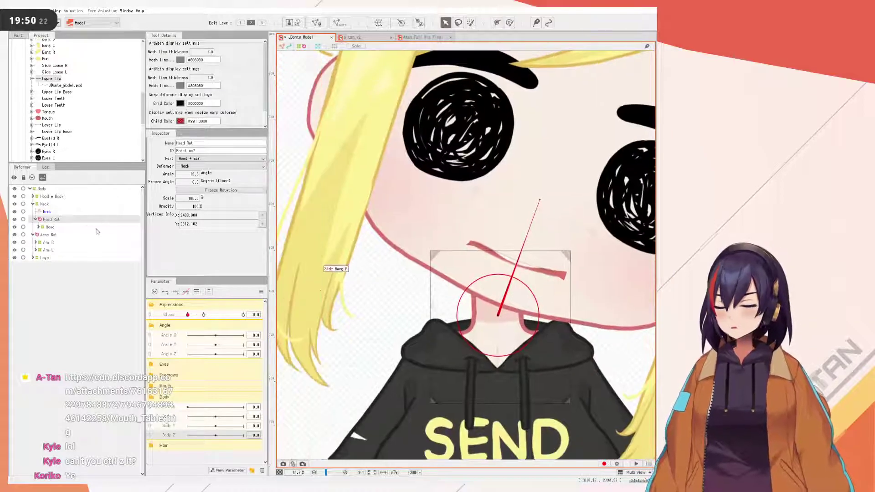
key(ctrl+z)
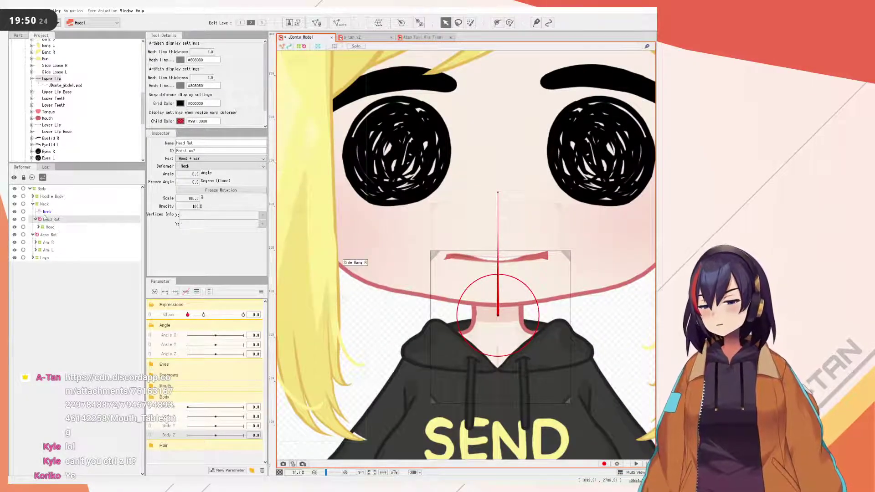
- Create a warp deformer named Neck Deformer around the Neck art mesh and shrink its grid in height and width around the visible neck
click(47, 212)
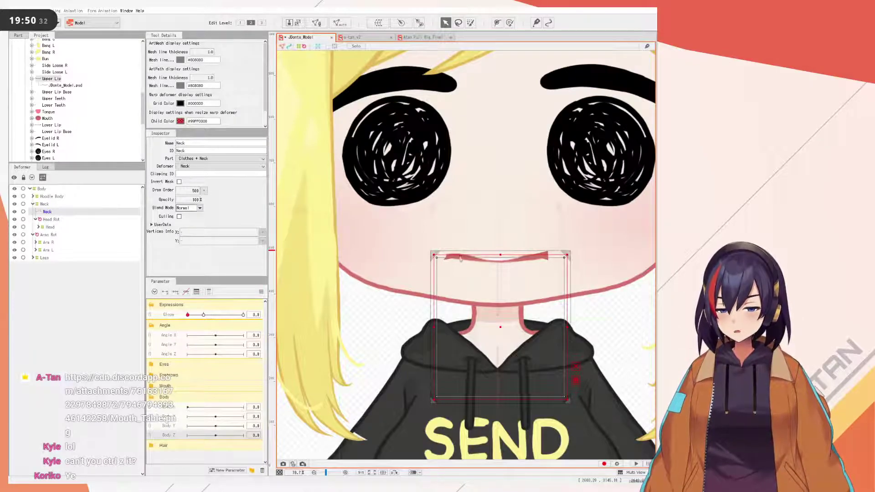
key(ctrl+z)
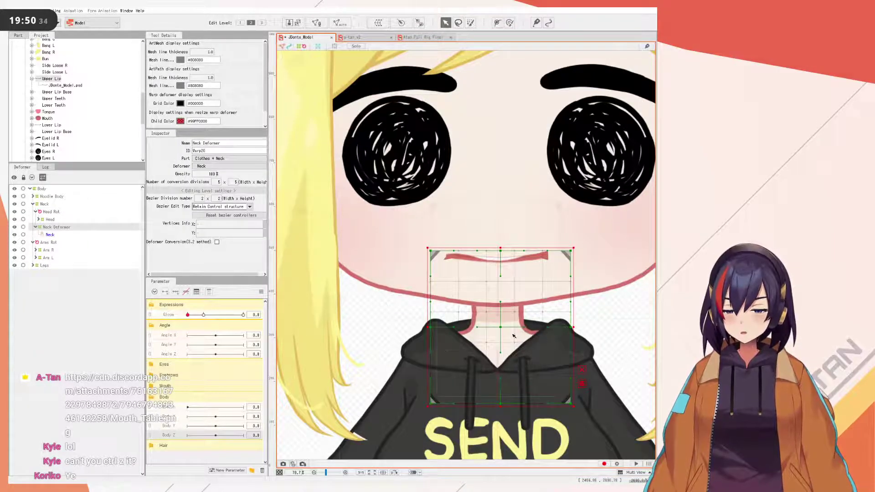
drag(501, 326, 498, 326)
drag(498, 405, 497, 345)
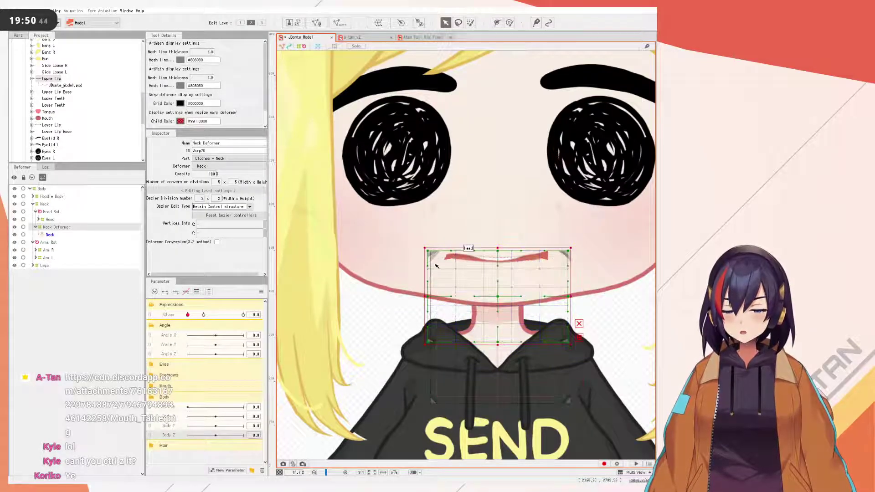
drag(424, 296, 461, 296)
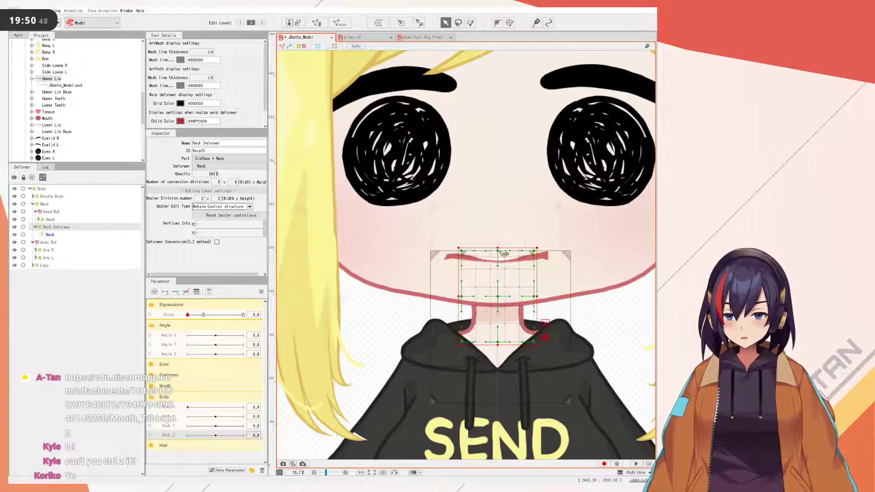
- Lower the upper edge of the Neck Deformer to just below the mouth and open the Neck mesh for manual editing
drag(497, 250, 498, 264)
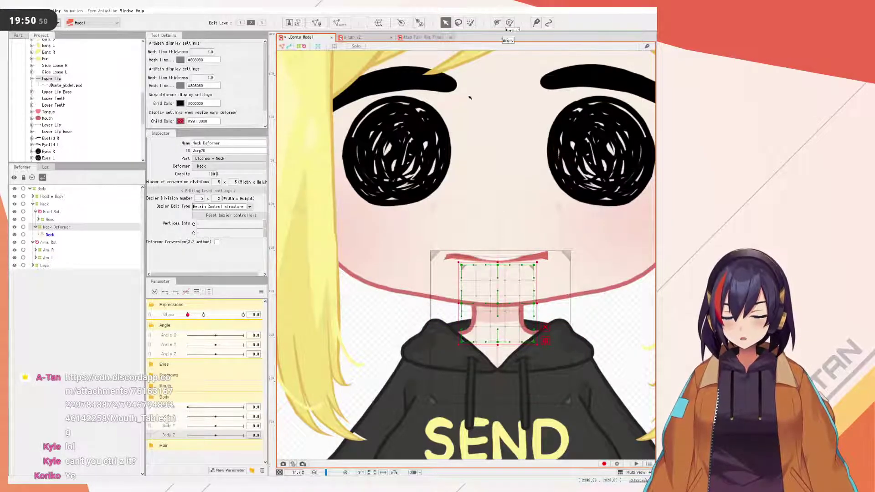
click(50, 235)
click(317, 22)
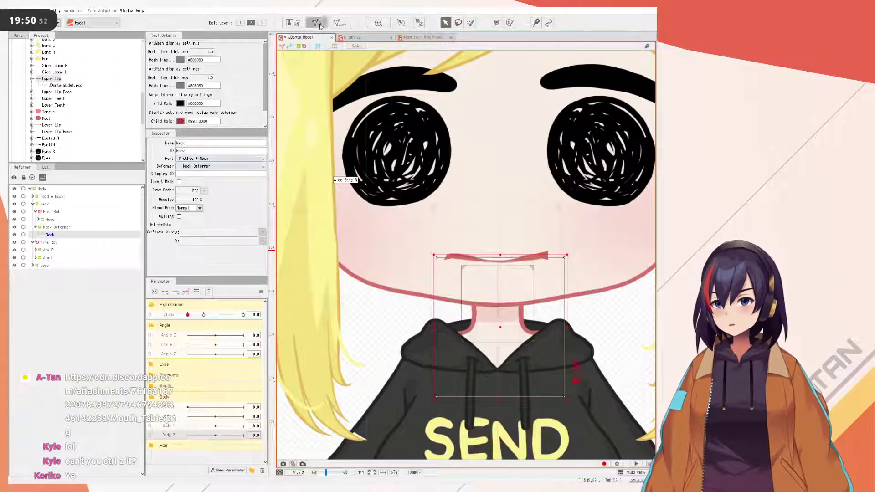
scroll(188, 43, up, 2)
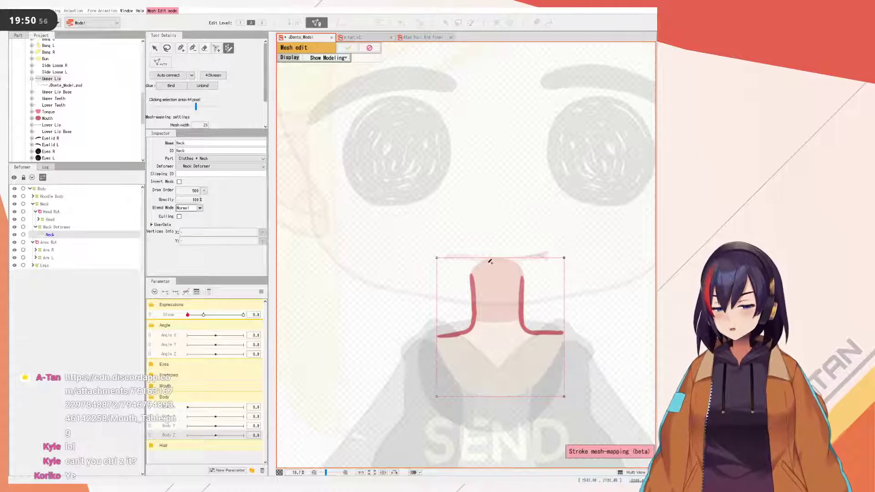
- Map a straight vertical stroke mesh down the centre of the neck, set its mesh width to 141, and confirm the stroke
click(501, 250)
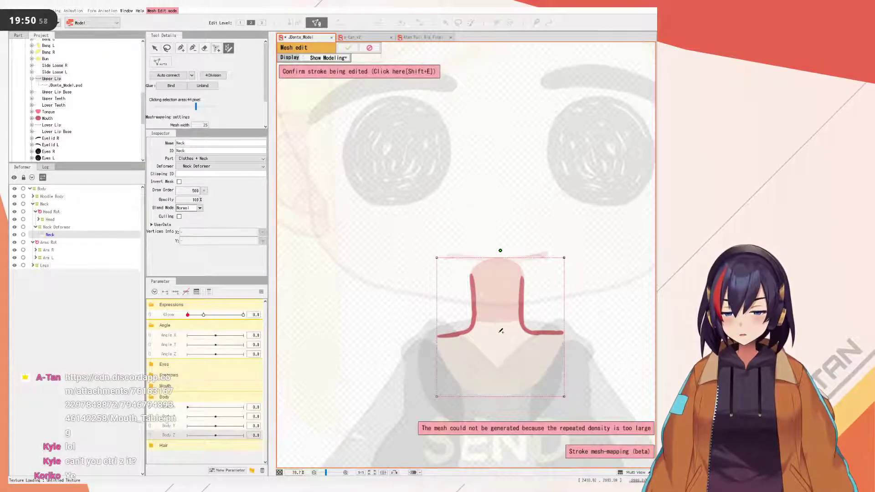
click(501, 332)
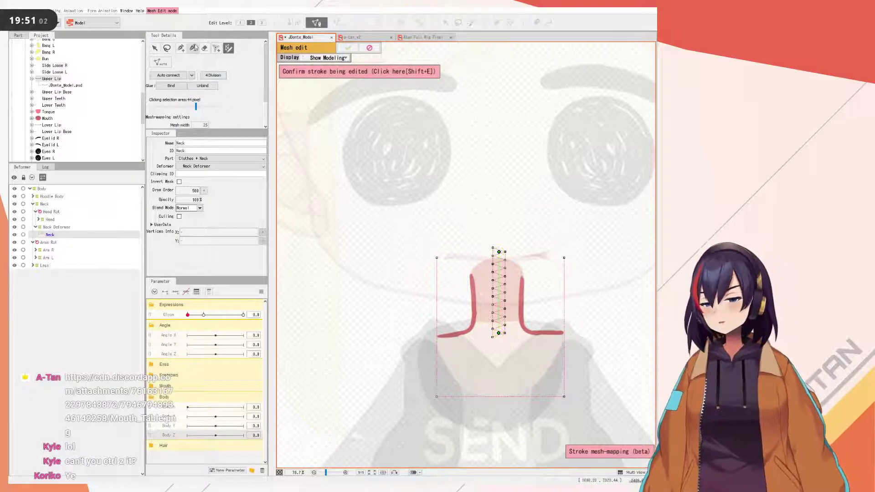
scroll(230, 100, down, 2)
drag(201, 90, 253, 90)
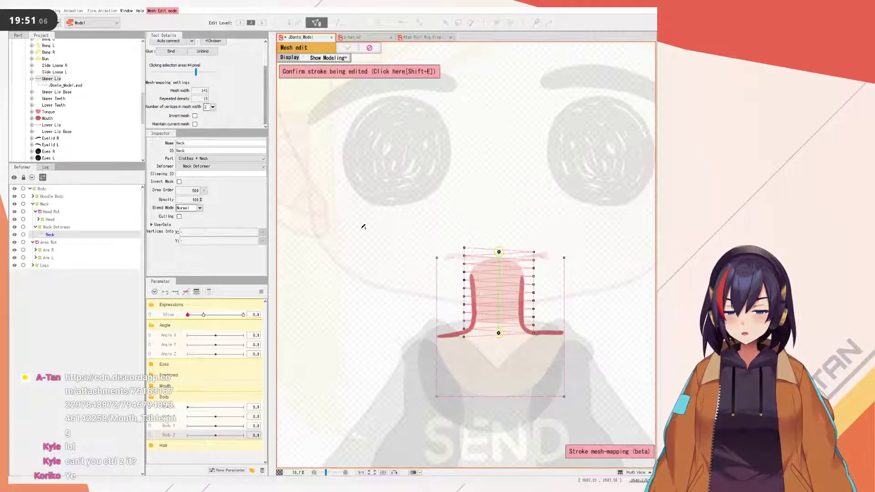
click(499, 333)
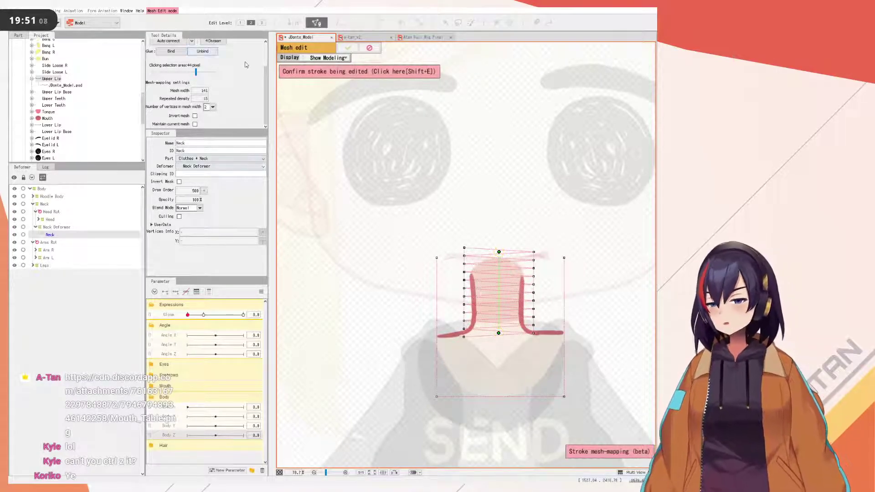
scroll(203, 51, up, 2)
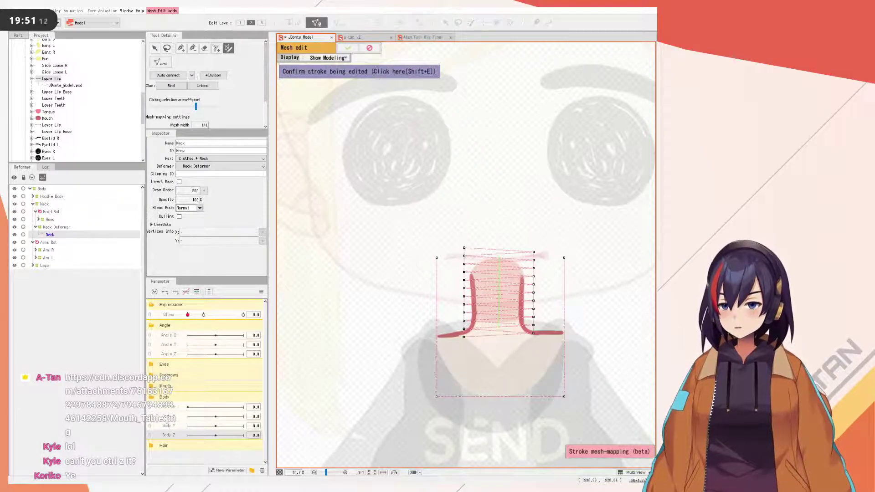
click(359, 73)
scroll(491, 350, up, 2)
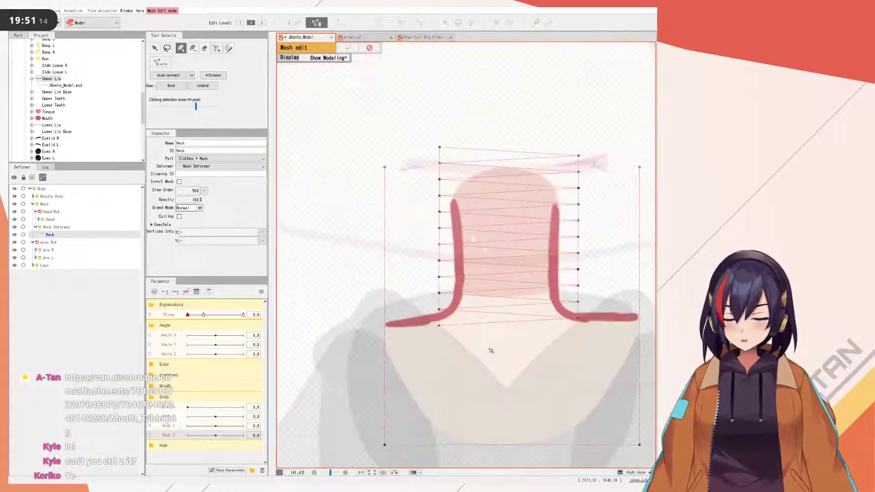
scroll(491, 350, down, 2)
scroll(445, 279, up, 3)
click(193, 48)
click(380, 240)
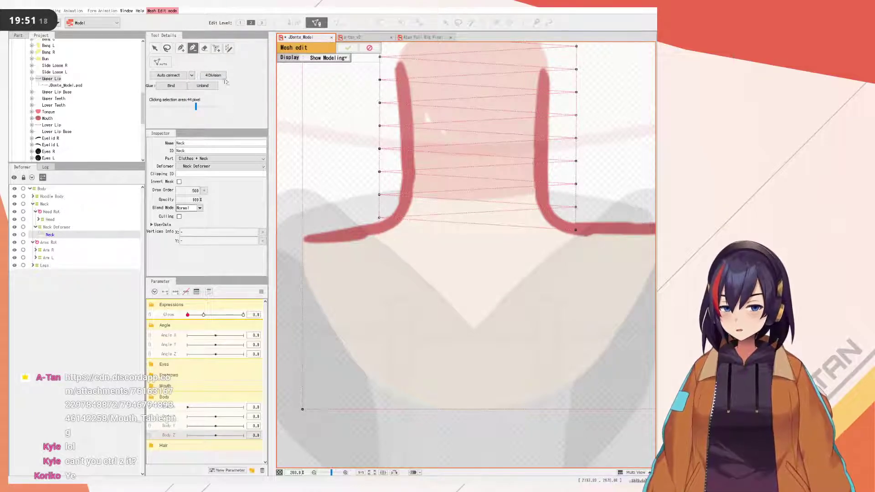
click(181, 48)
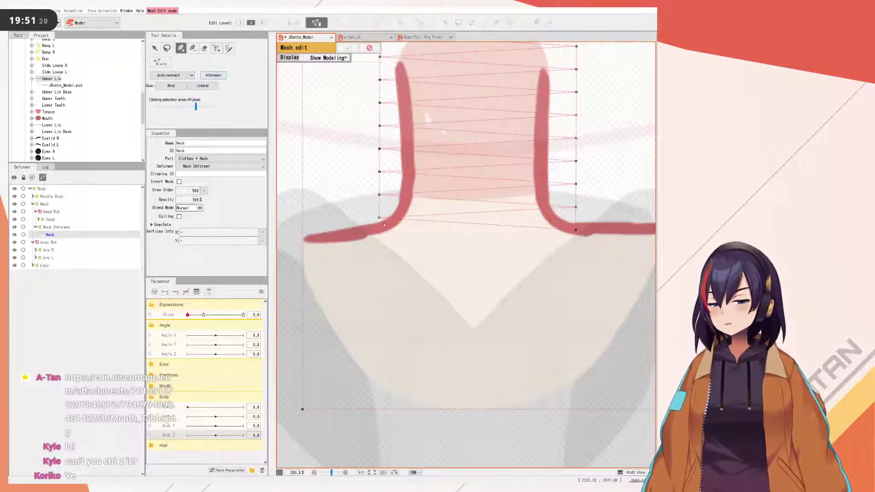
click(302, 233)
scroll(324, 296, down, 3)
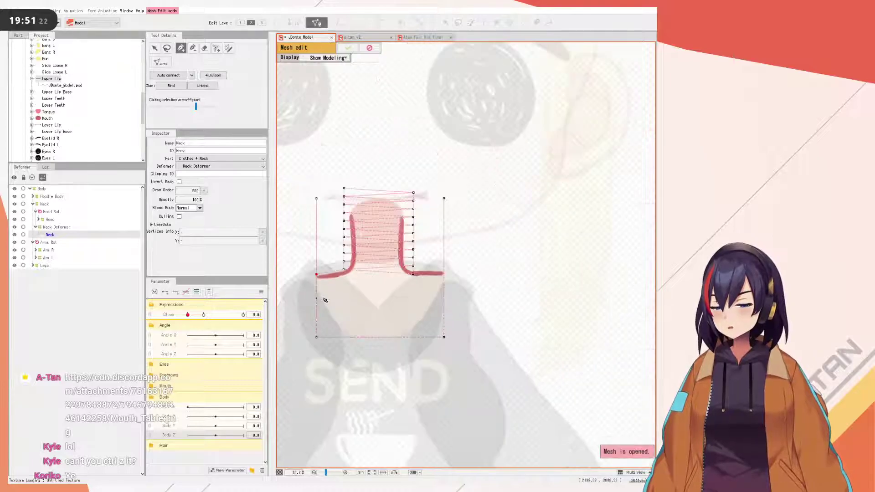
drag(325, 296, 360, 251)
scroll(359, 251, up, 4)
key(ctrl+z)
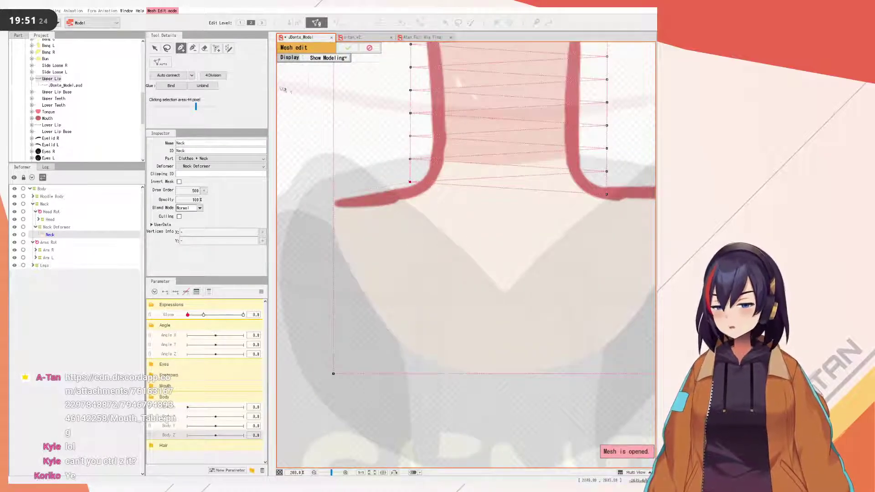
- Delete the four corner vertices of the original rectangular mesh frame around the neck
scroll(288, 89, down, 4)
click(192, 48)
drag(297, 108, 355, 176)
click(363, 120)
click(495, 122)
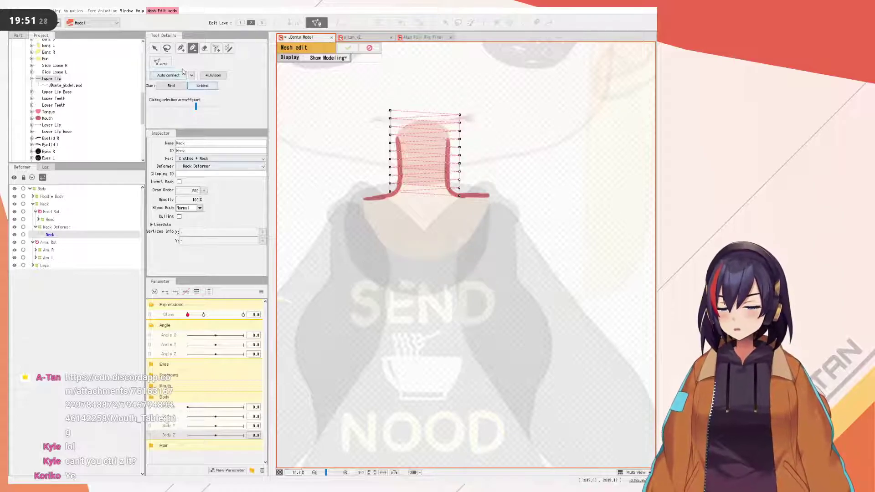
- Add connected mesh vertices around the chest area, running from the neck strip's lower-left vertex around to its lower-right vertex
click(180, 47)
scroll(417, 200, up, 2)
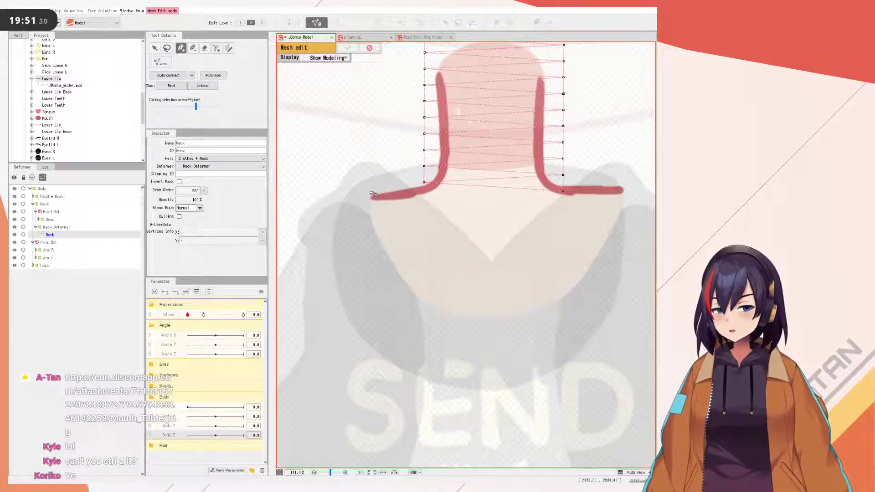
click(363, 193)
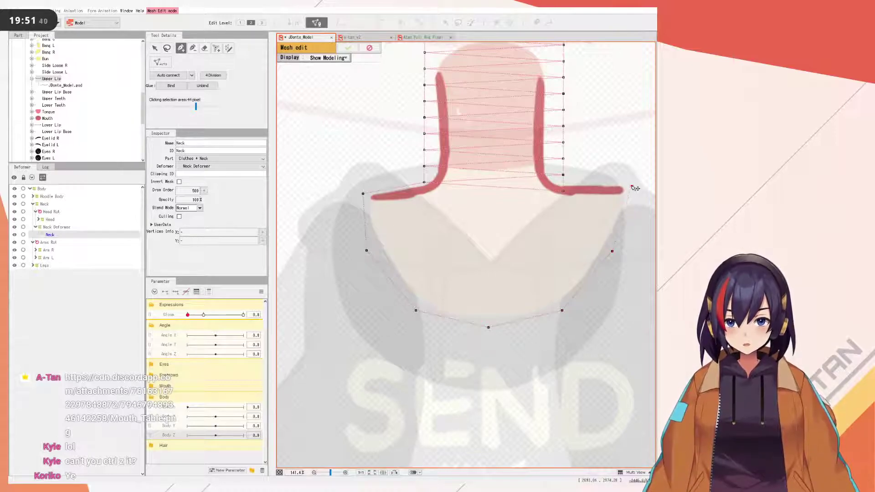
click(564, 191)
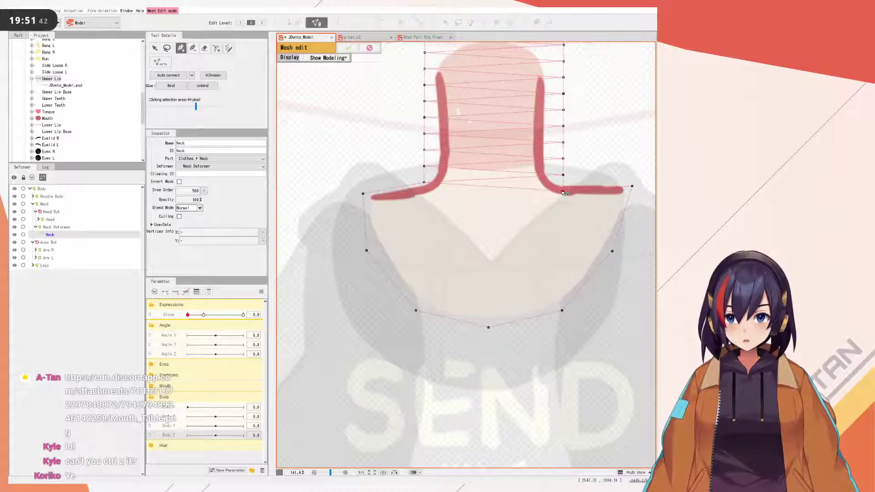
- Move the two lowest vertices on the neck strip's right side upward, level with those on the left side
click(193, 48)
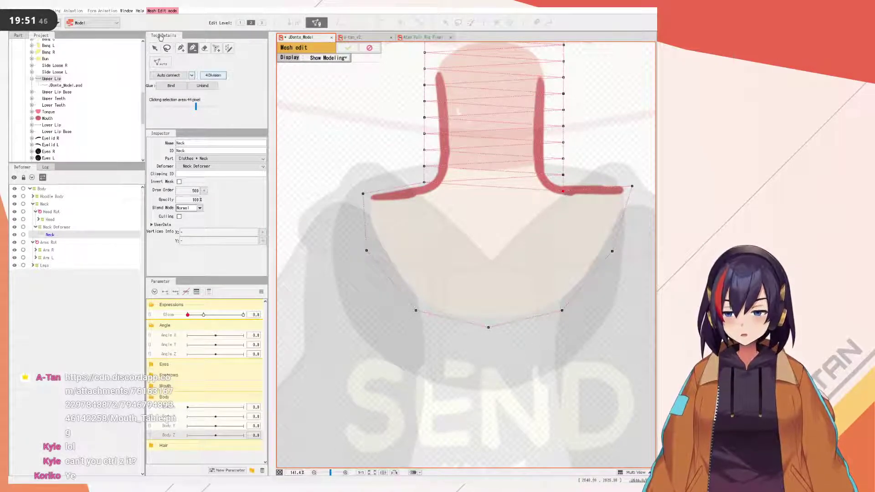
key(v)
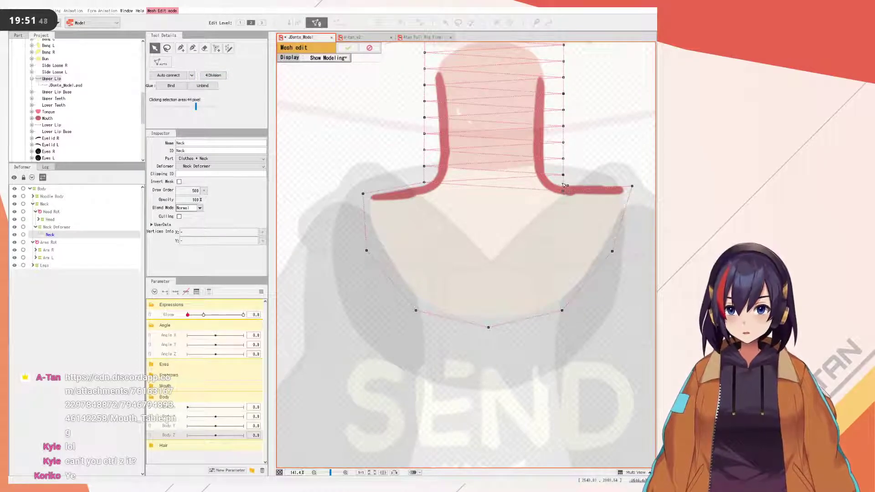
drag(567, 194, 565, 186)
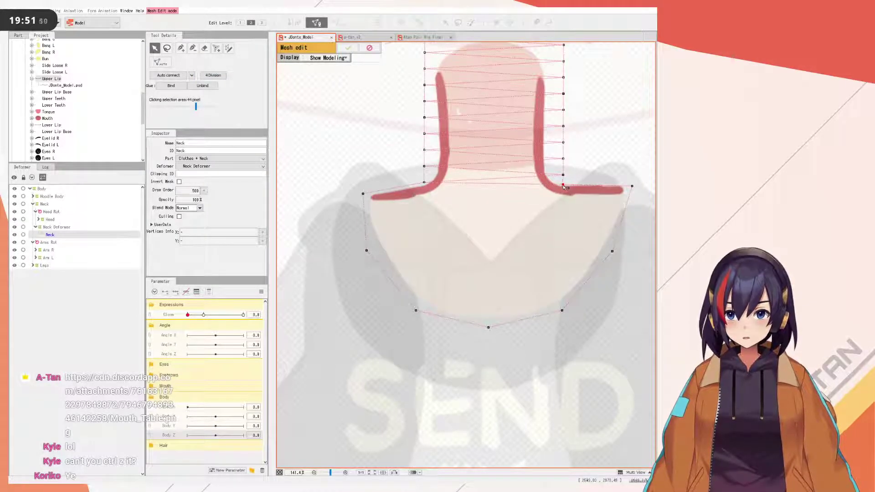
shift+click(563, 175)
drag(564, 176, 565, 172)
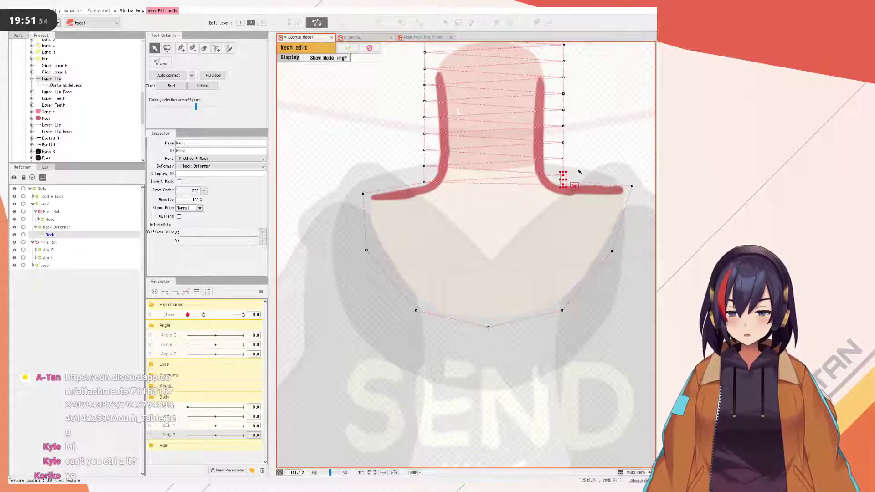
scroll(577, 171, up, 4)
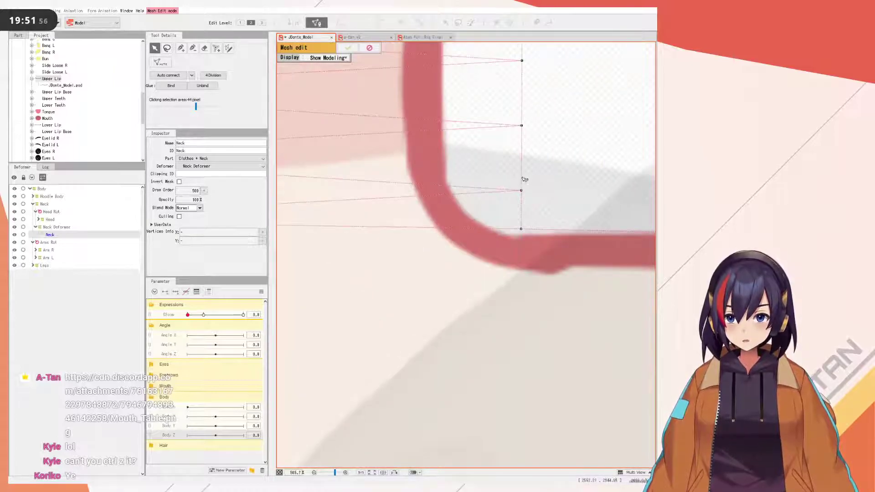
drag(525, 192, 531, 179)
scroll(537, 177, down, 3)
scroll(543, 180, down, 1)
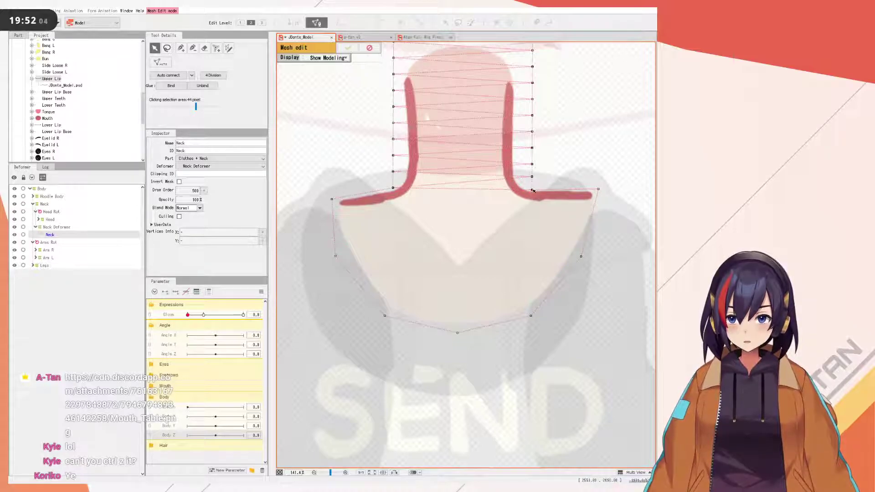
drag(533, 191, 535, 189)
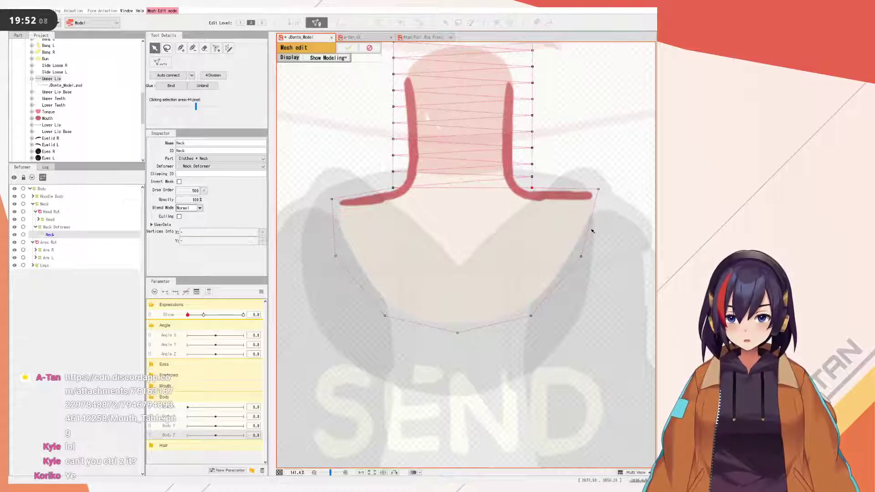
- Refine the chest outline with extra and repositioned vertices along its sides, and apply the mesh edit
click(180, 48)
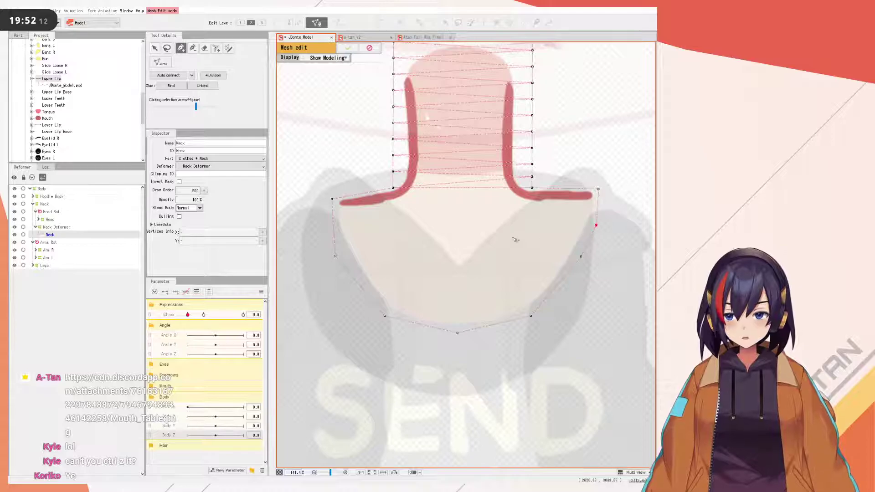
click(334, 229)
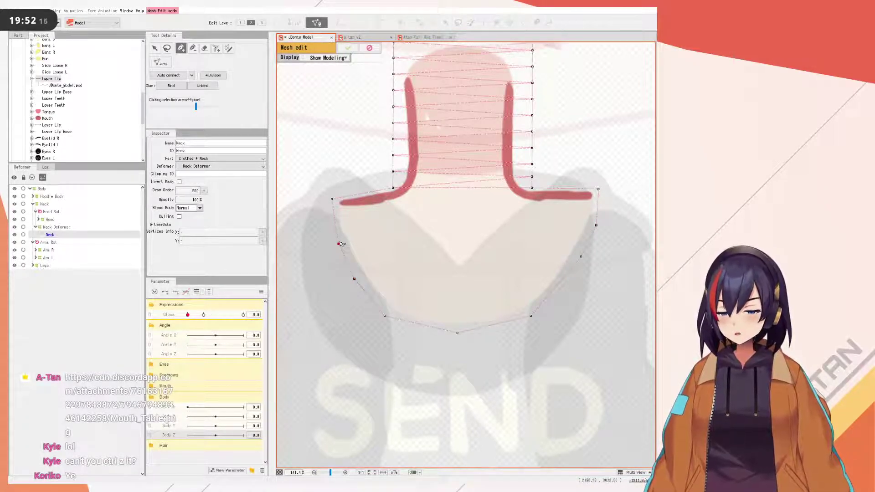
click(356, 276)
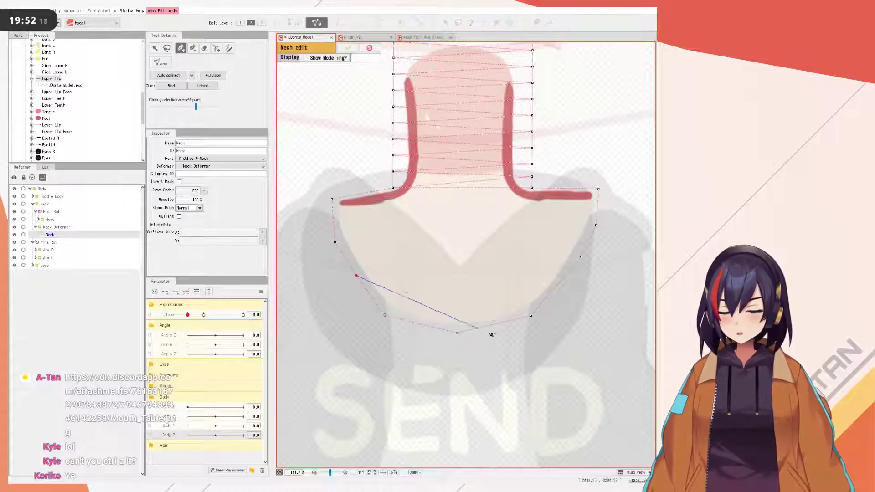
click(348, 48)
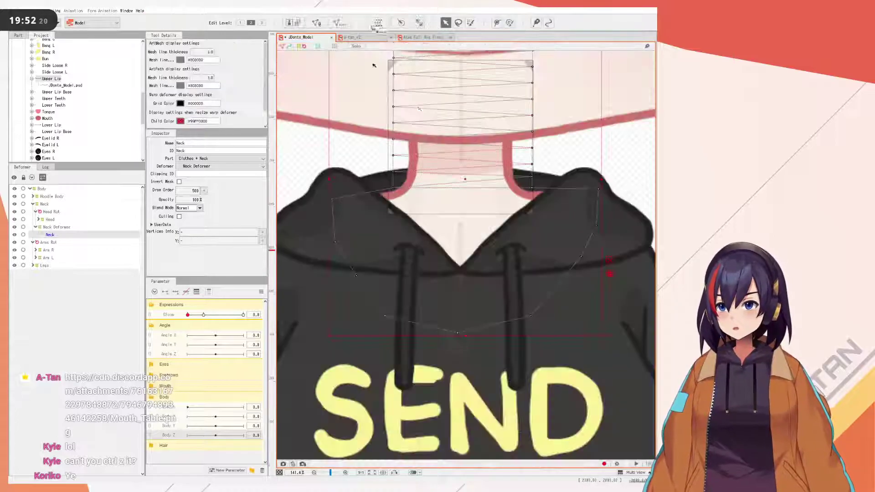
scroll(461, 182, down, 5)
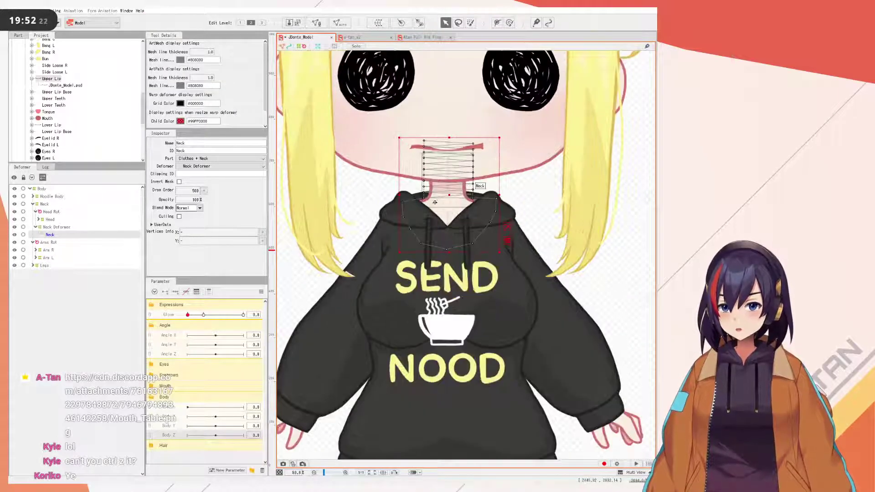
scroll(461, 181, up, 2)
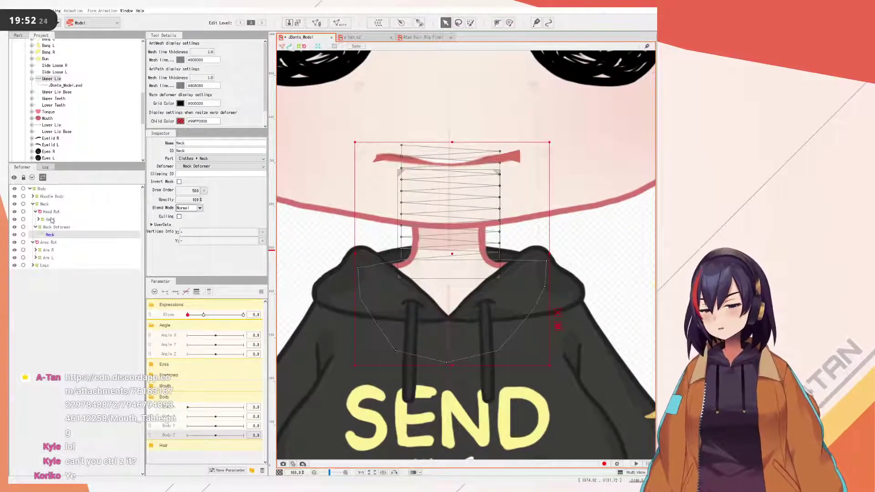
- Set the Neck Deformer's Bezier division number to 1 × 1
click(53, 227)
key(ctrl+z)
key(ctrl+z)
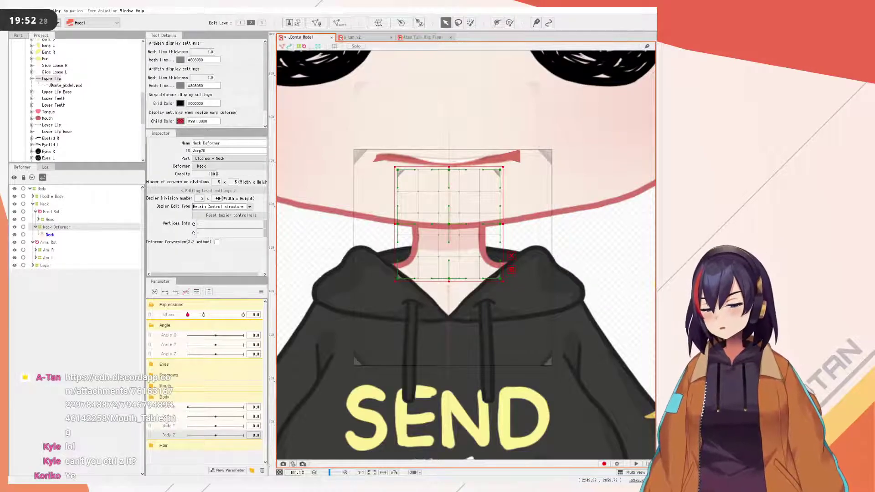
drag(217, 198, 190, 198)
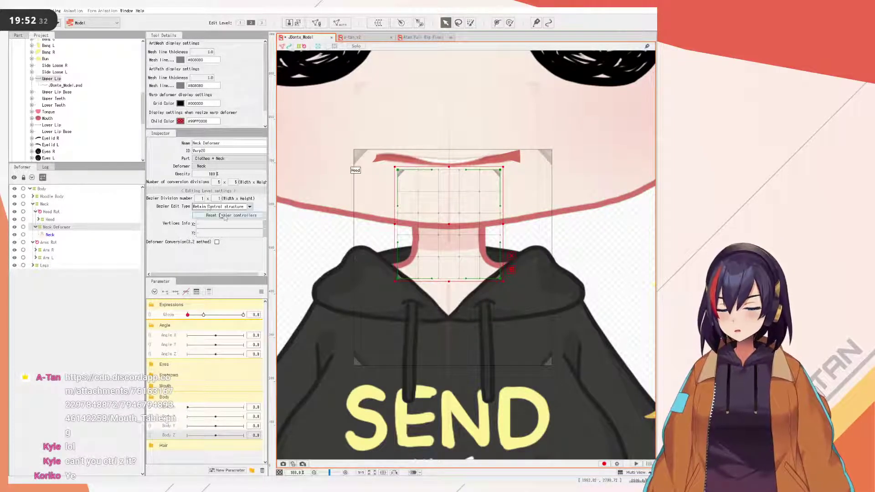
- Try reshaping the Neck Deformer by shifting its upper corner control points, undo each change, and reselect the deformer
drag(399, 170, 429, 135)
key(ctrl+z)
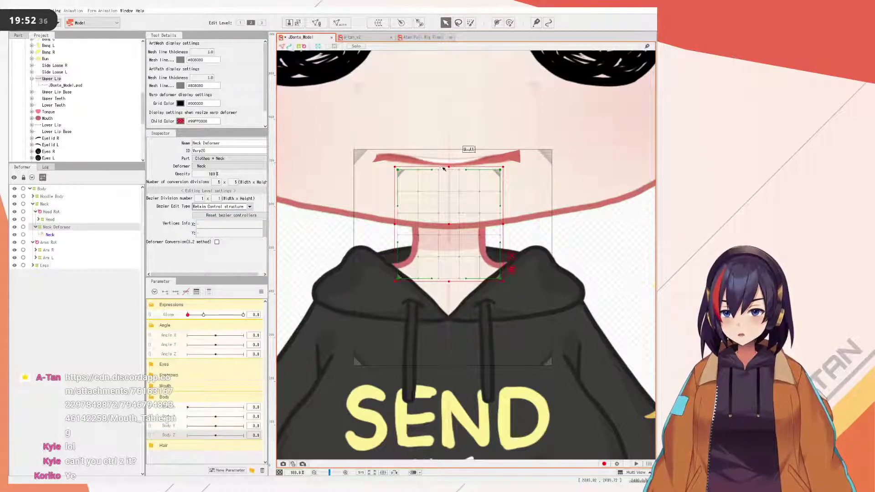
drag(467, 171, 540, 120)
key(ctrl+z)
drag(500, 170, 519, 169)
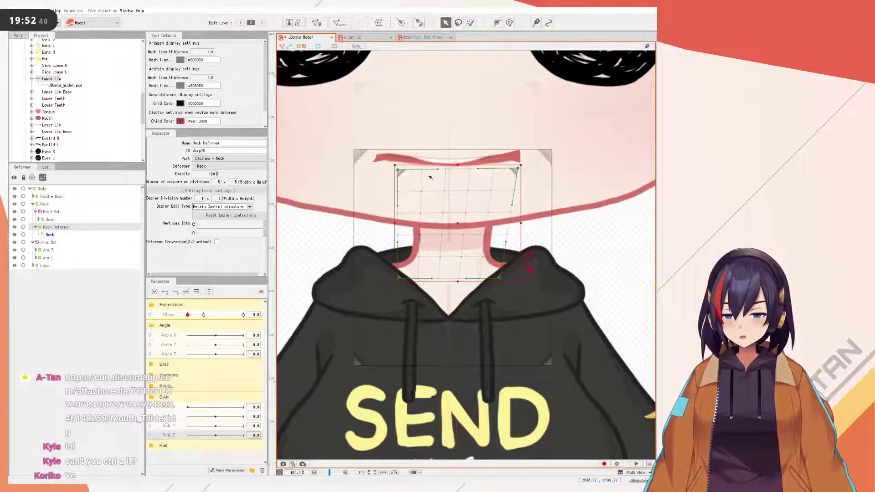
drag(402, 172, 421, 171)
key(ctrl+z)
key(ctrl+z)
click(59, 235)
click(52, 228)
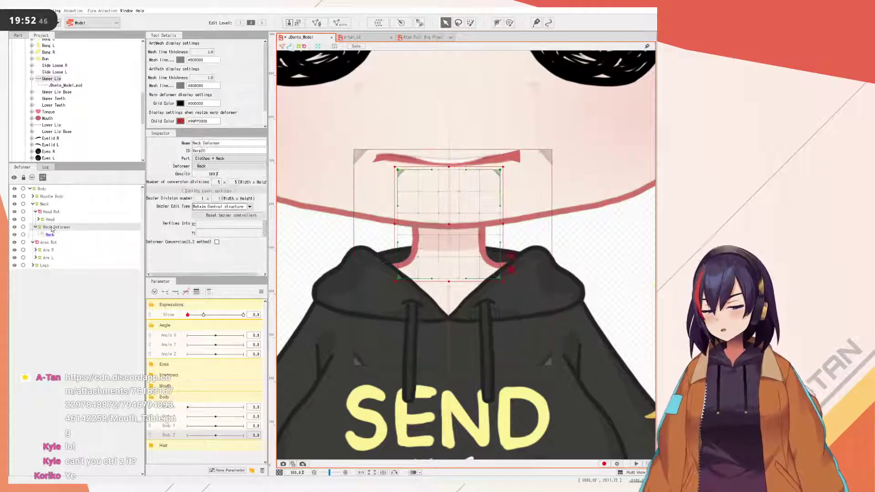
- Draw a vertical two-point deform path through the centre of the Neck mesh, from the mouth down to the hoodie collar
click(59, 235)
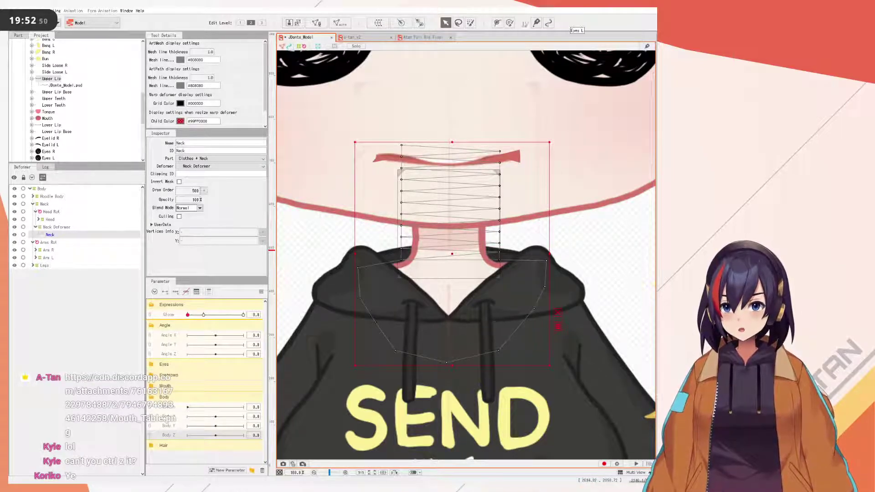
click(497, 23)
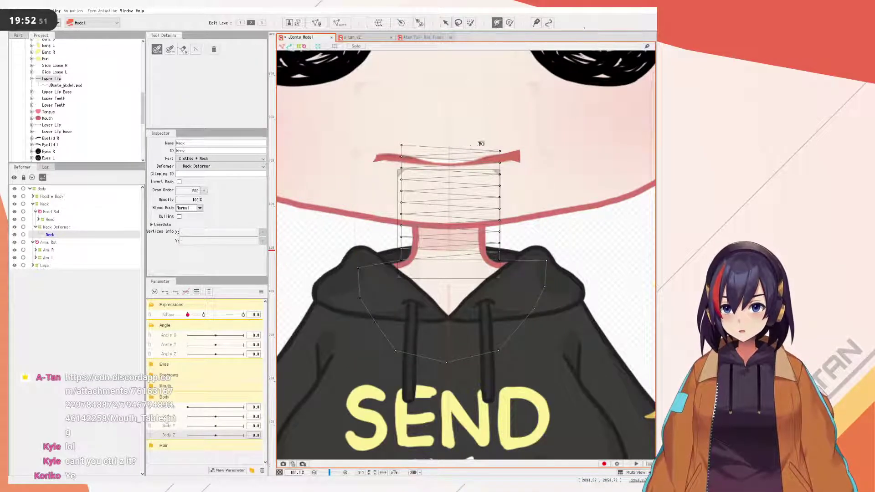
click(452, 146)
click(450, 268)
drag(453, 145, 449, 142)
click(450, 269)
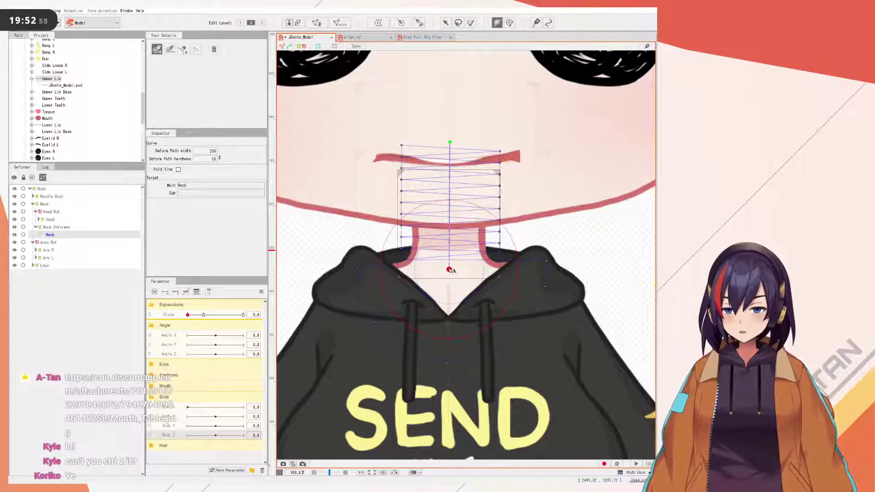
- Set the deform path width to 150 and lower the path's upper point to just below the mouth
drag(211, 151, 189, 151)
click(450, 143)
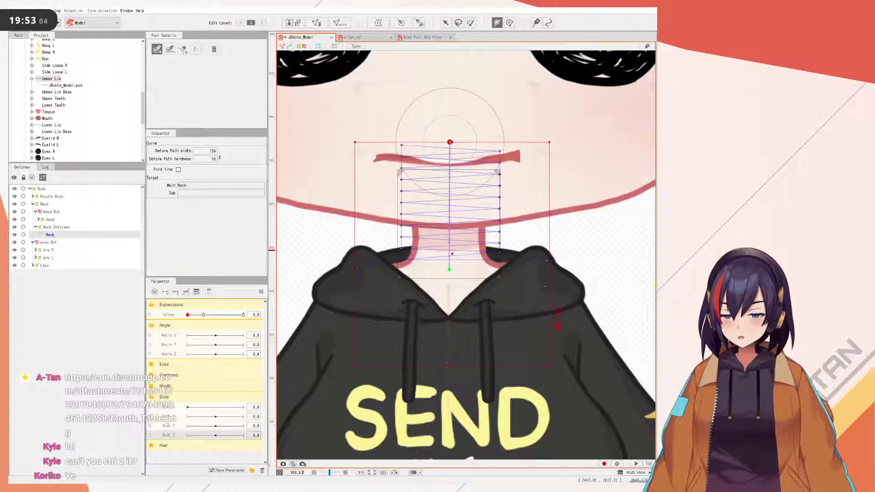
drag(450, 143, 450, 178)
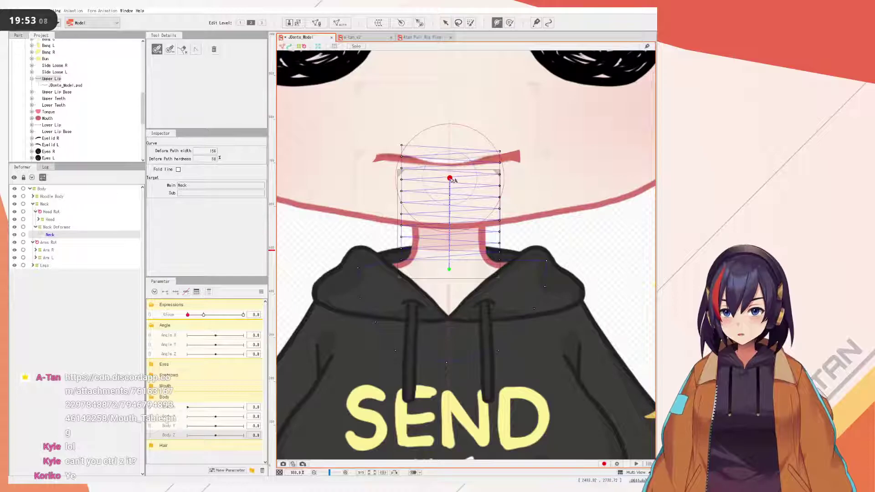
- Try bending the neck by shifting the deform path's upper and lower points, and undo each change
click(446, 23)
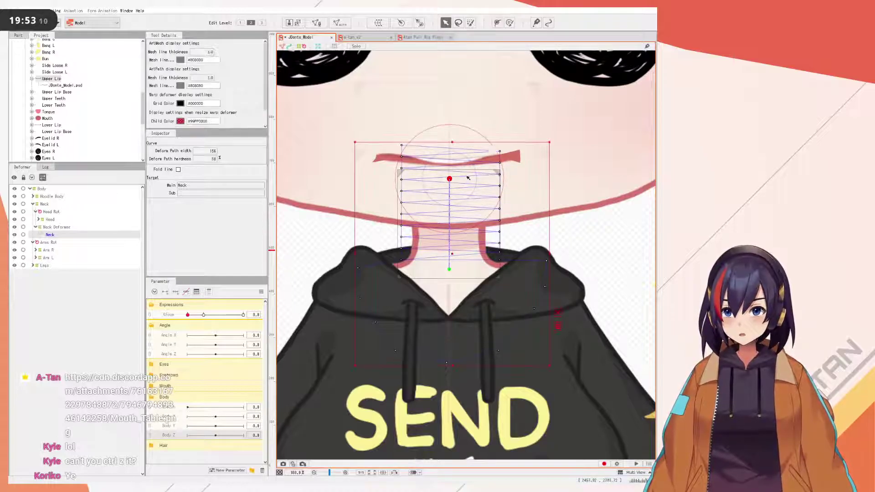
drag(449, 179, 465, 203)
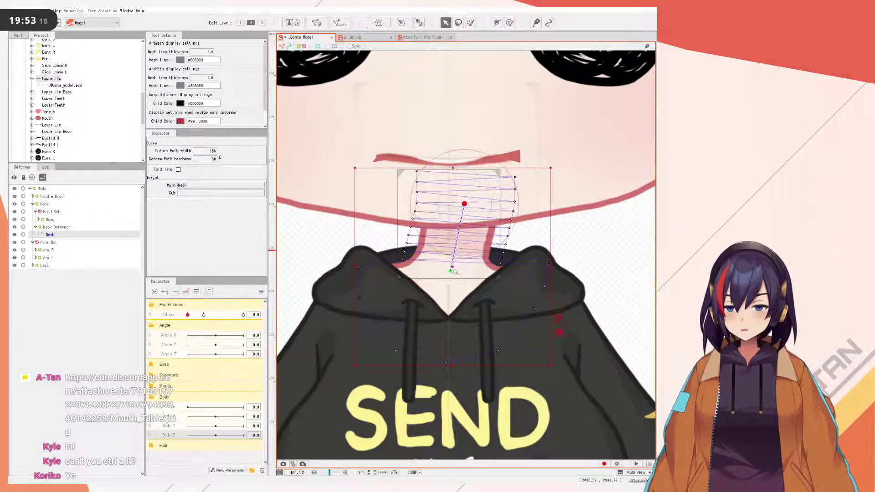
key(ctrl+z)
drag(450, 267, 444, 253)
key(ctrl+z)
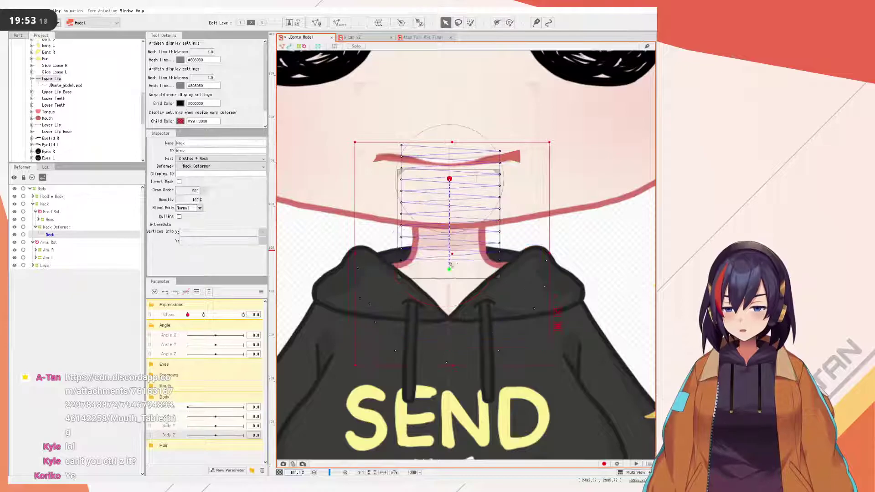
drag(450, 179, 471, 179)
key(ctrl+z)
key(ctrl+z)
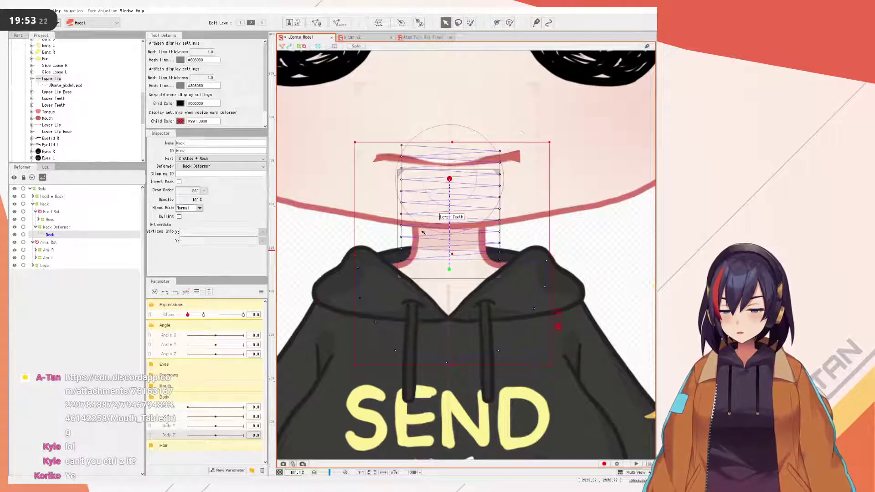
- Set the deform path width to 100 at its lower point, then test a sideways neck bend and undo the test
click(497, 23)
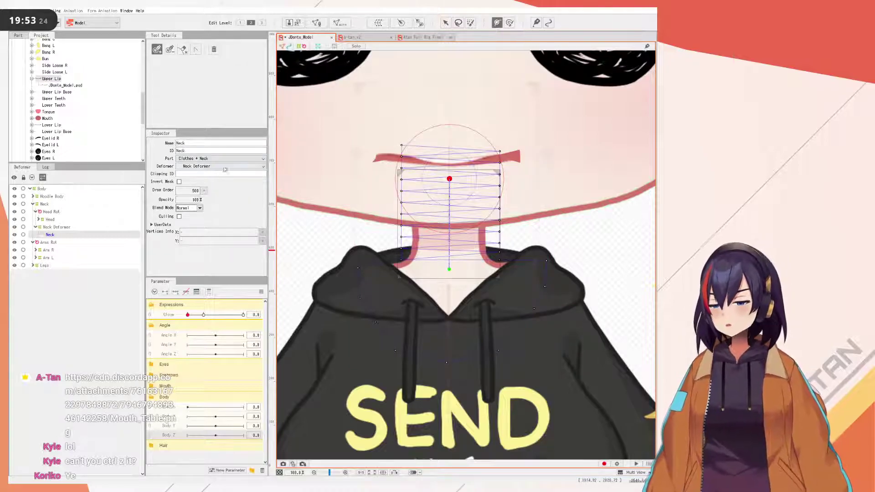
click(450, 270)
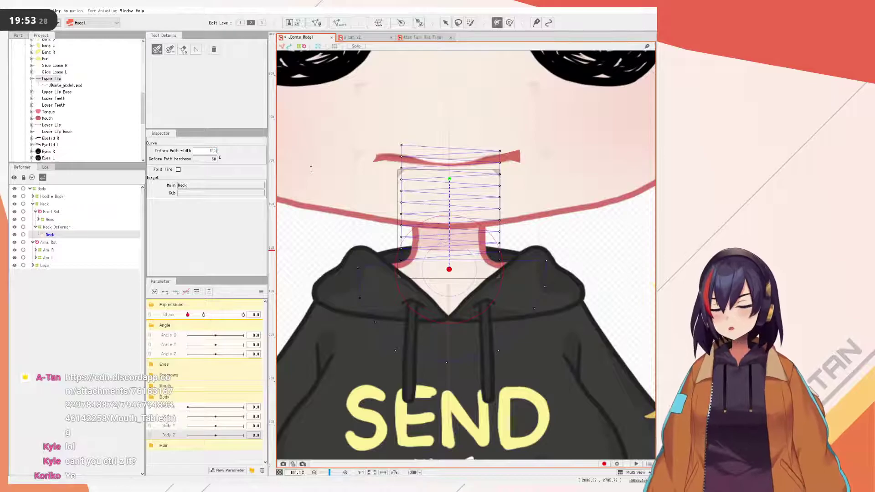
click(446, 22)
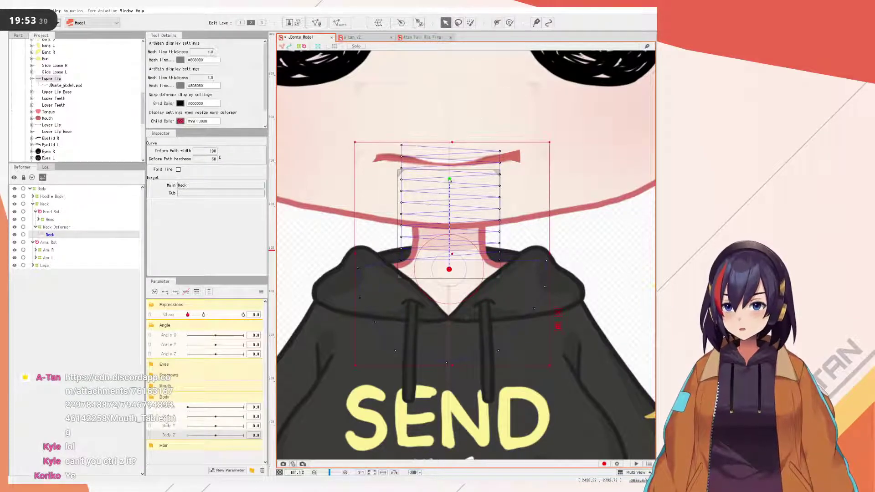
drag(449, 179, 483, 179)
key(ctrl+z)
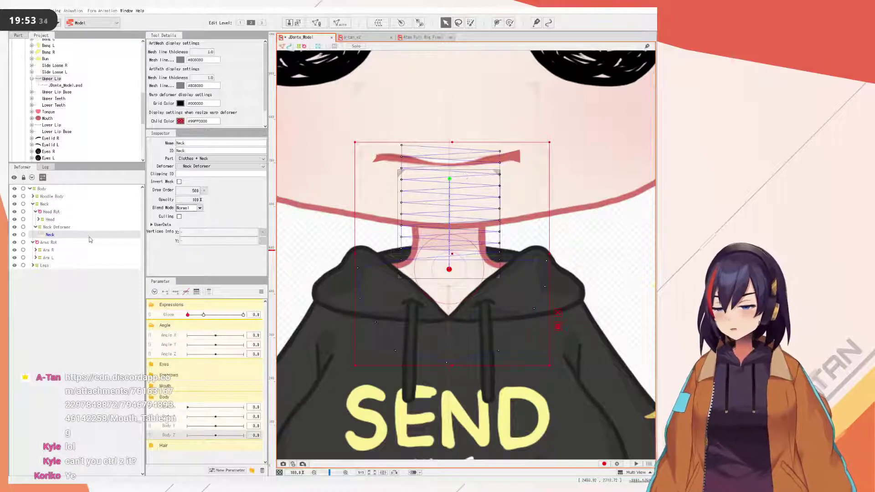
- Check the parameter assignments of Head, Body, Neck, Head Rot and Neck Deformer
click(53, 219)
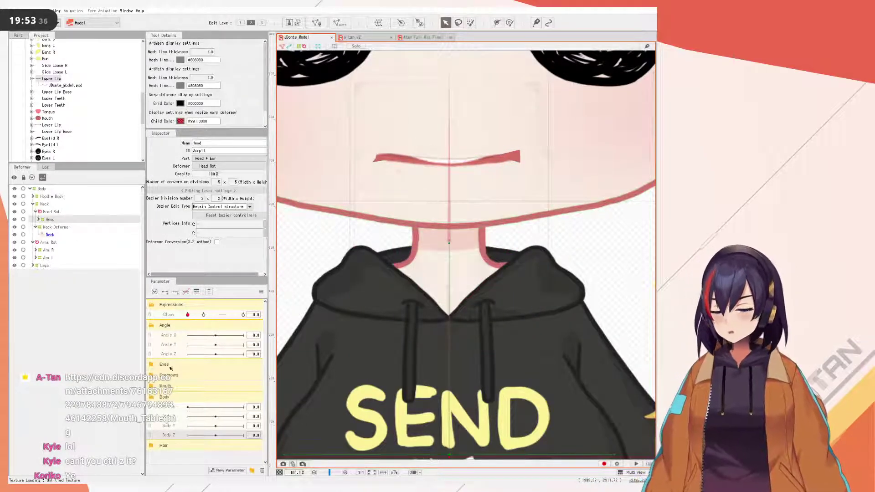
drag(443, 118, 445, 258)
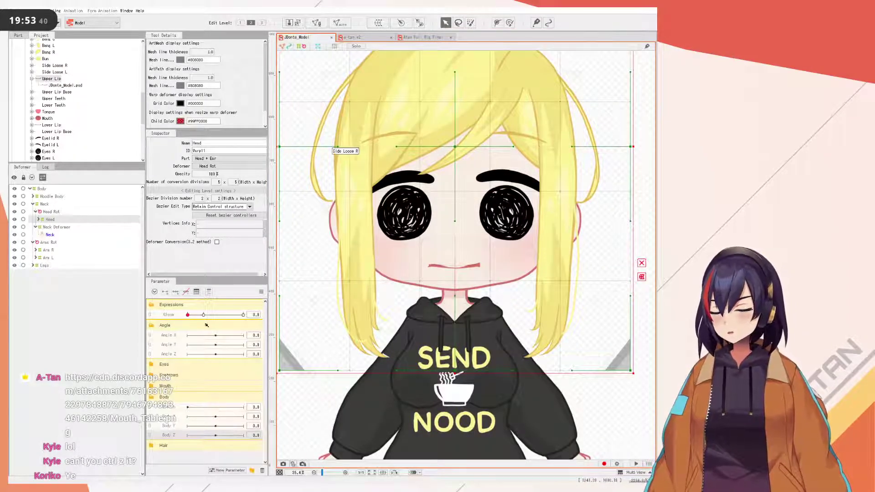
click(45, 191)
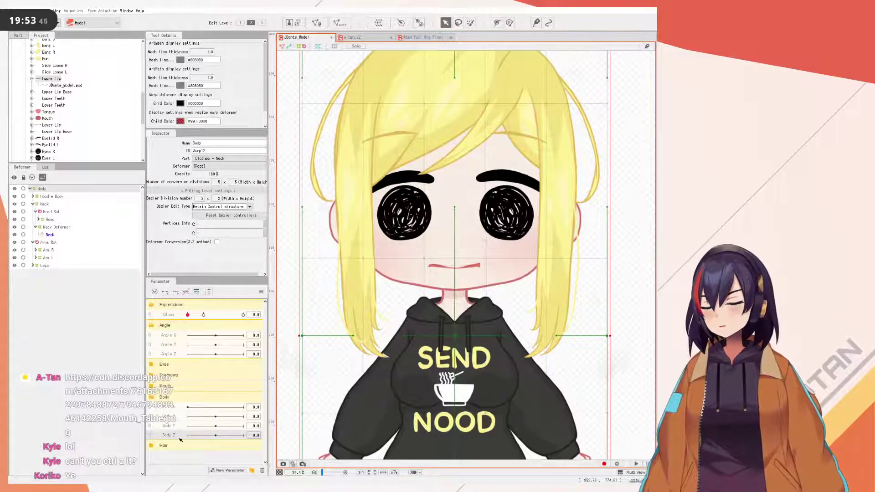
click(50, 233)
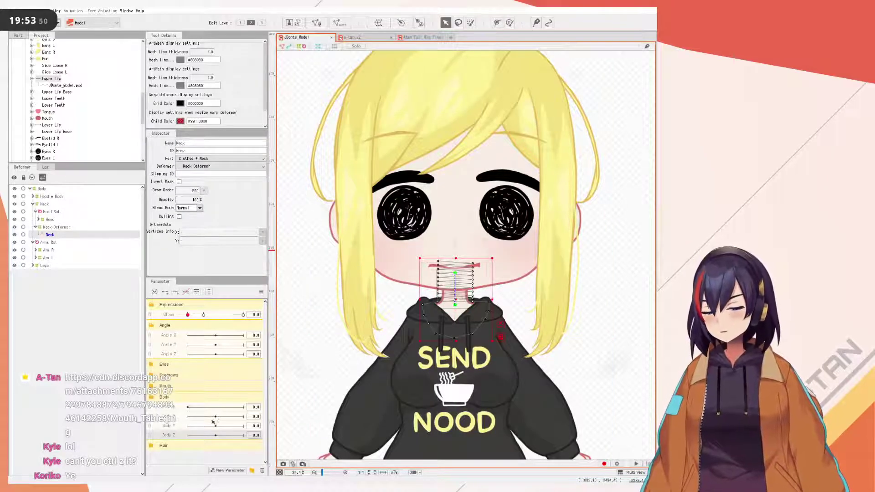
click(50, 213)
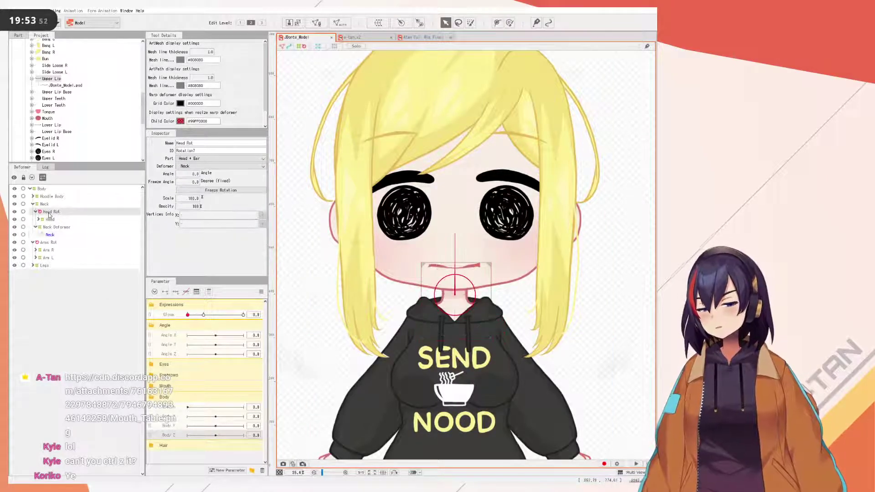
click(60, 227)
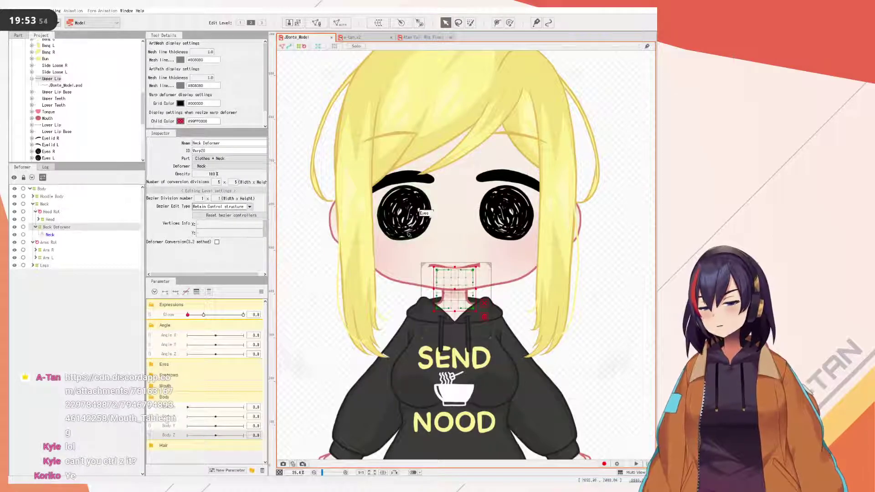
- Add three keys on the Body Z parameter for Head Rot, Neck and Arms Rot, and reset the parameters to default values
click(59, 213)
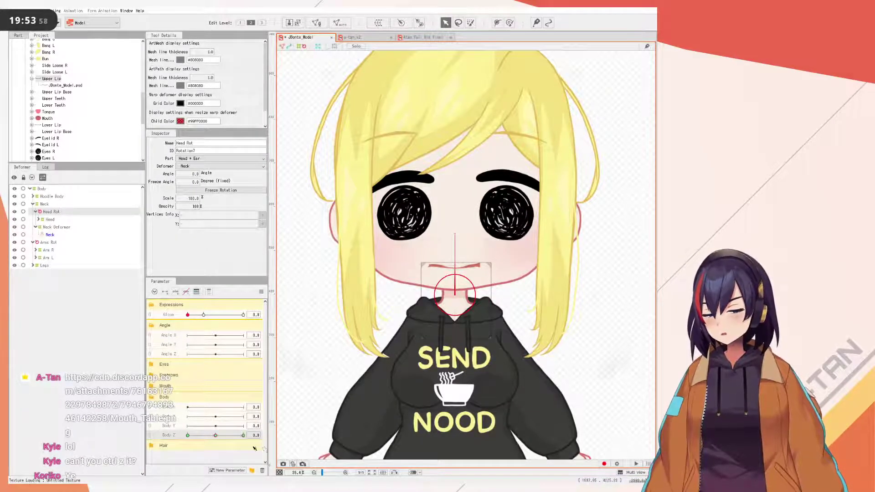
click(50, 234)
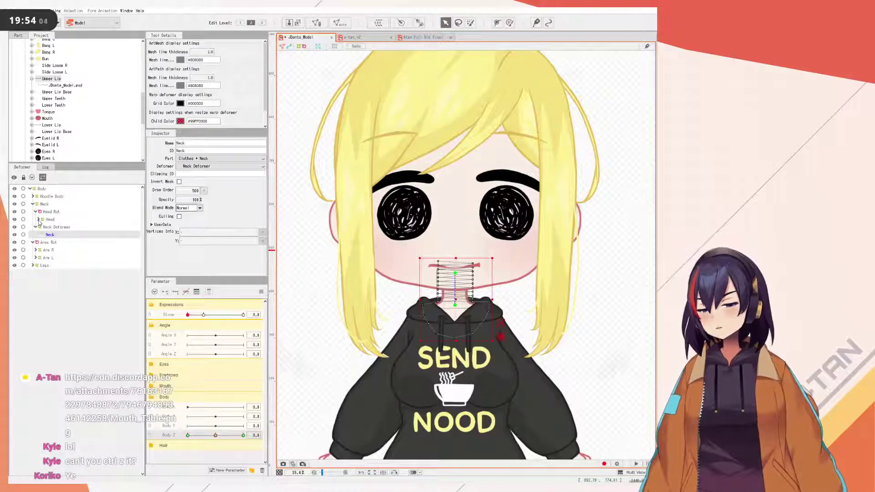
click(48, 242)
click(175, 293)
click(262, 292)
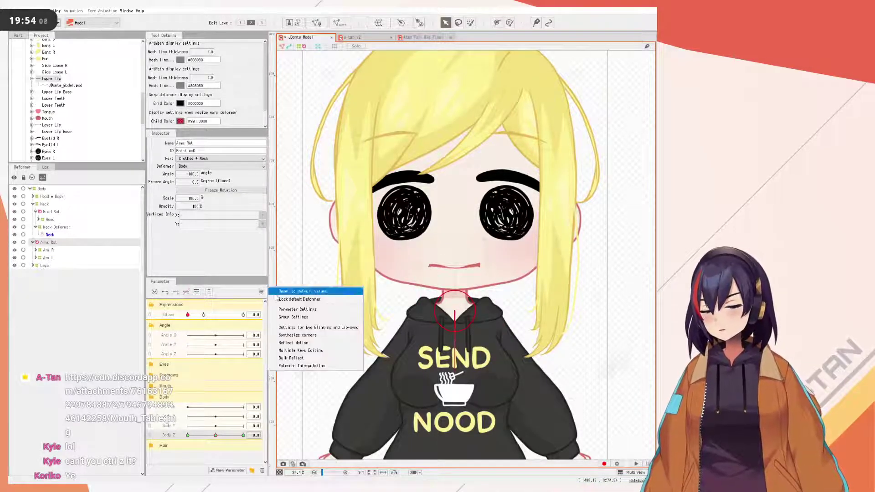
click(277, 294)
- Set the Body Z parameter to -10 with Arms Rot selected
scroll(421, 287, down, 3)
scroll(468, 336, up, 3)
drag(459, 306, 529, 340)
scroll(528, 340, up, 1)
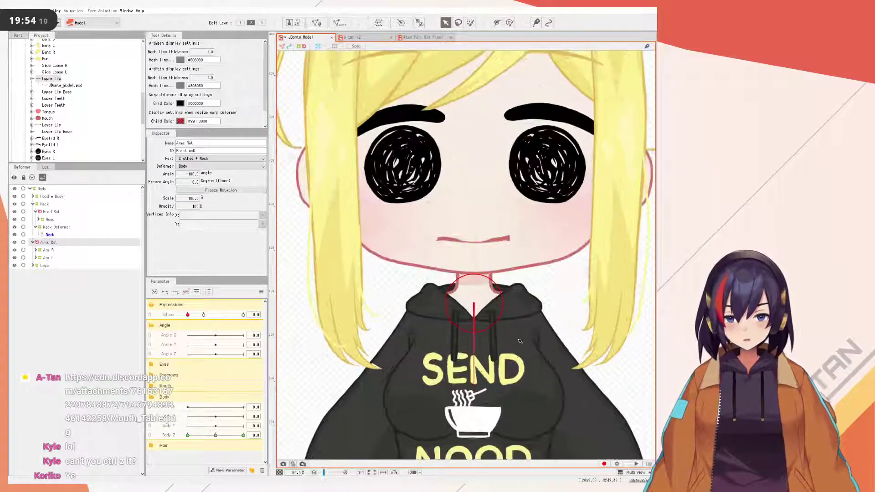
drag(441, 263, 437, 236)
scroll(440, 241, up, 1)
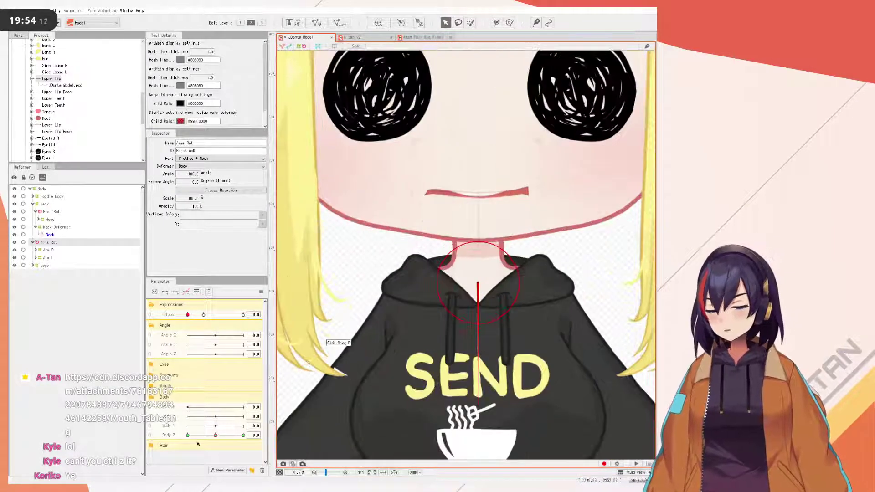
drag(214, 437, 176, 444)
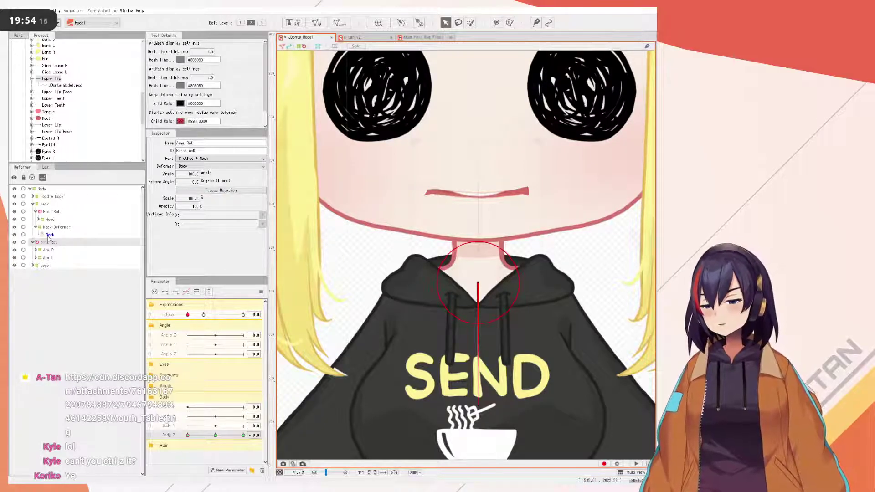
scroll(483, 357, down, 3)
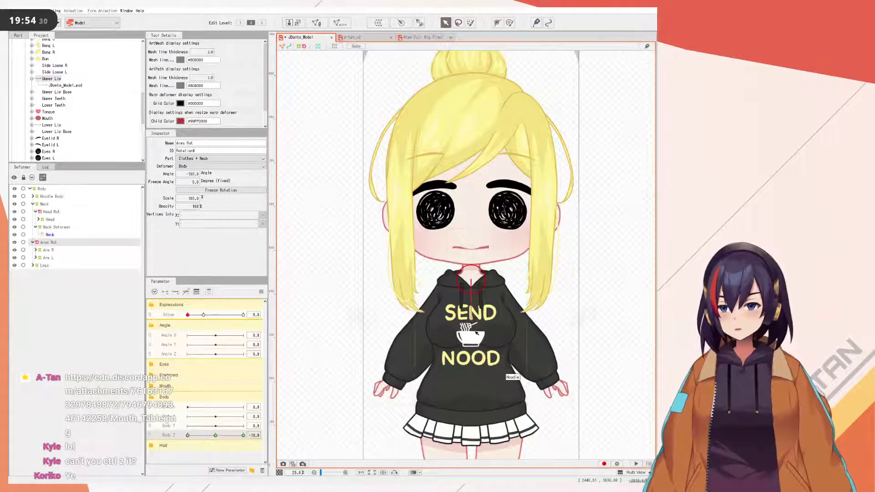
- Preview the Body X movement on the a-tan_v2 model as a reference and return to JDonta_Model
click(374, 37)
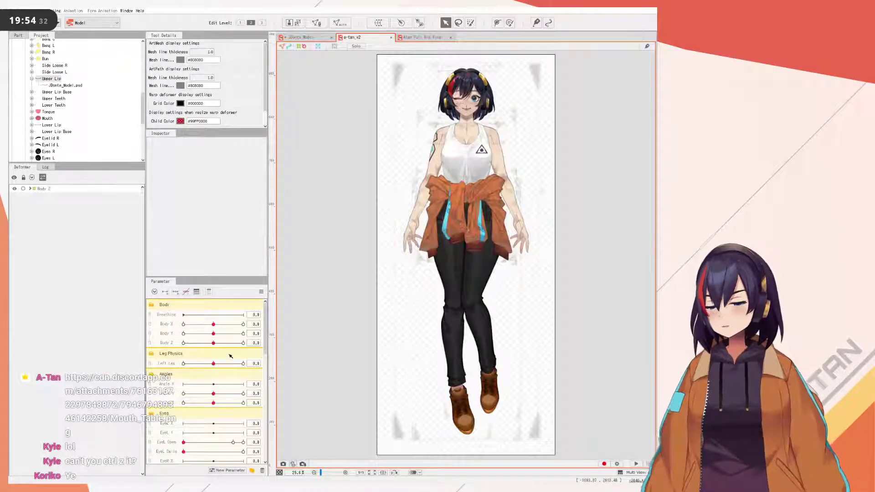
drag(218, 323, 255, 324)
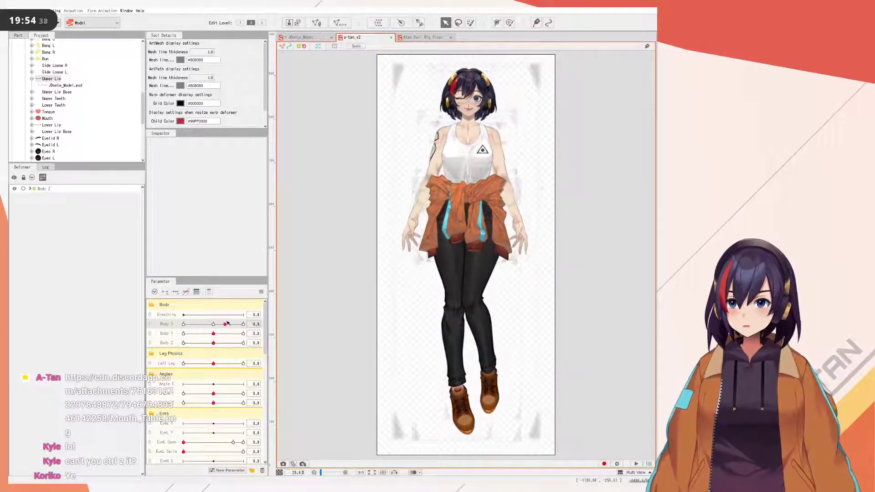
click(315, 37)
- Try rotating the Arms Rot deformer slightly at Body Z -10 and undo the rotation
scroll(520, 272, up, 3)
drag(520, 272, 503, 234)
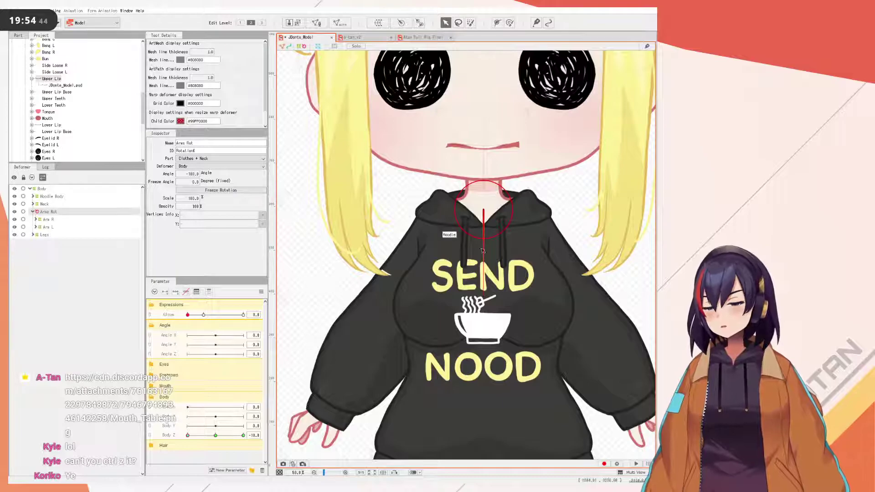
drag(482, 296, 487, 293)
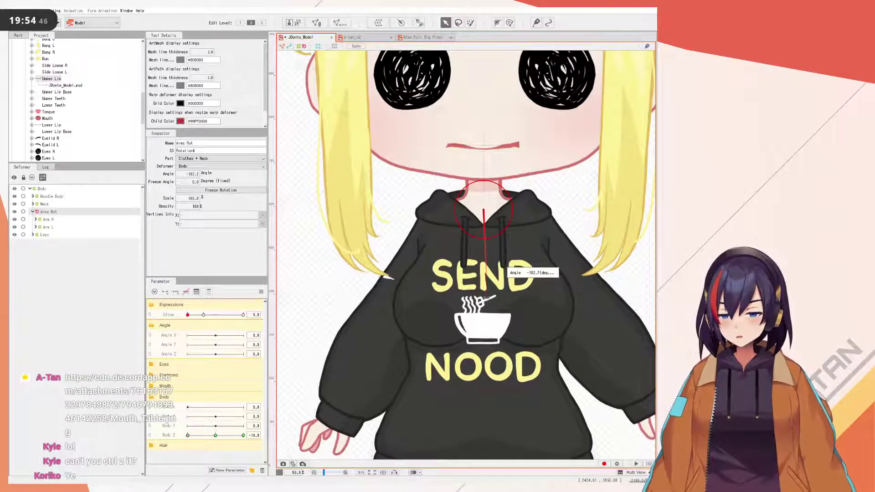
key(ctrl+z)
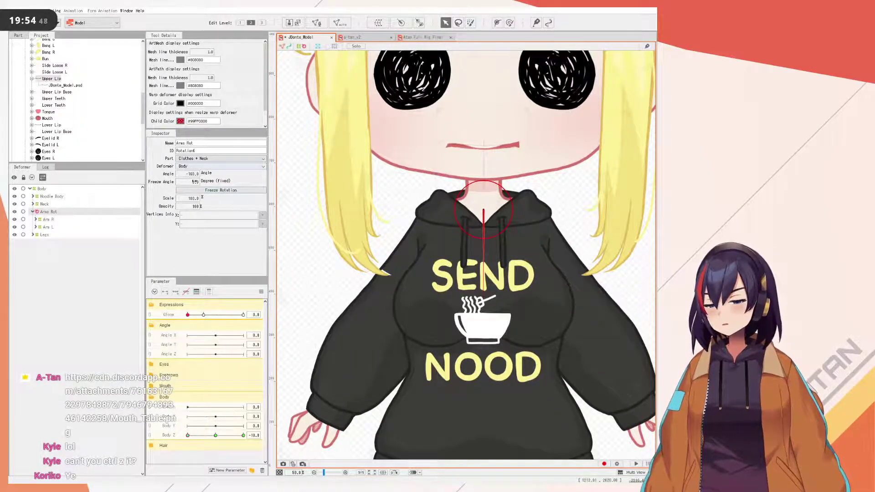
- Freeze the current rotation of Arms Rot, and set its angle to -3 at the Body Z -10 key
click(221, 190)
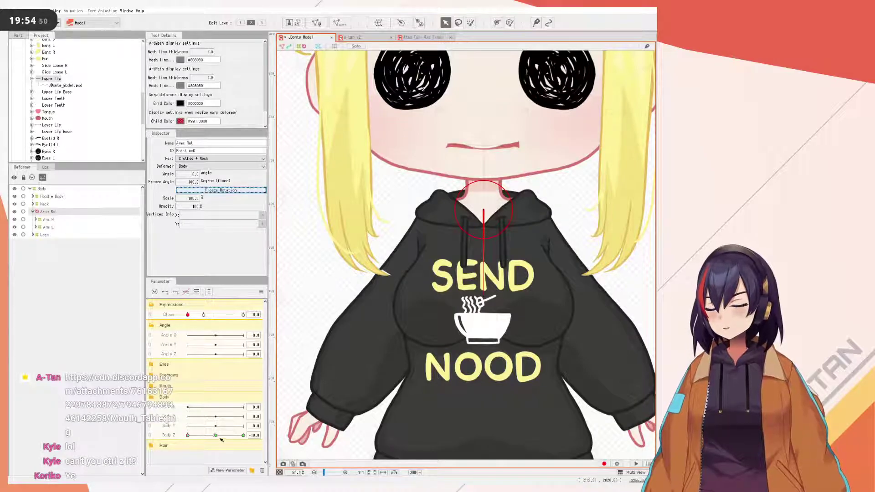
mouse_move(199, 436)
mouse_down()
mouse_move(243, 435)
mouse_move(188, 435)
mouse_up()
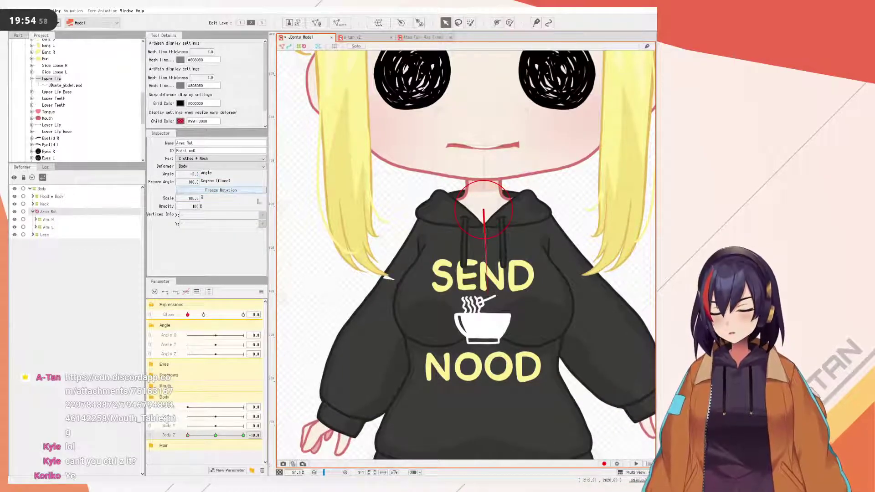
scroll(458, 299, down, 2)
scroll(476, 283, up, 2)
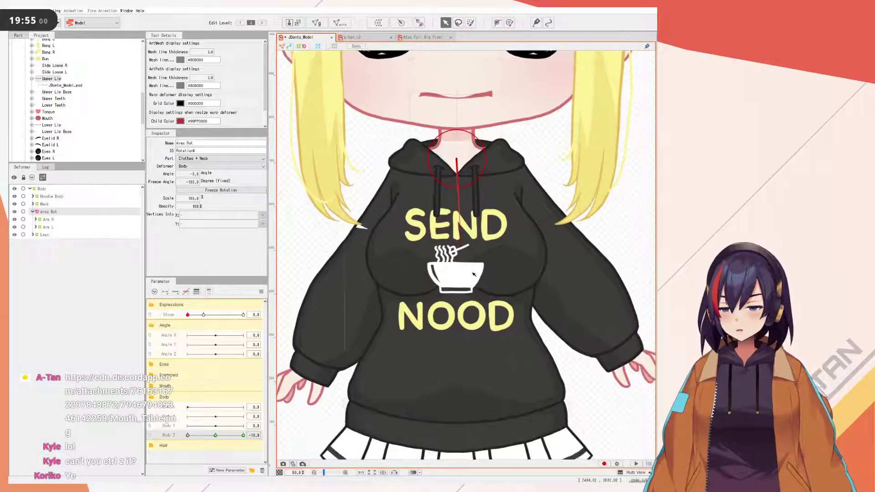
scroll(390, 209, up, 3)
scroll(390, 209, down, 5)
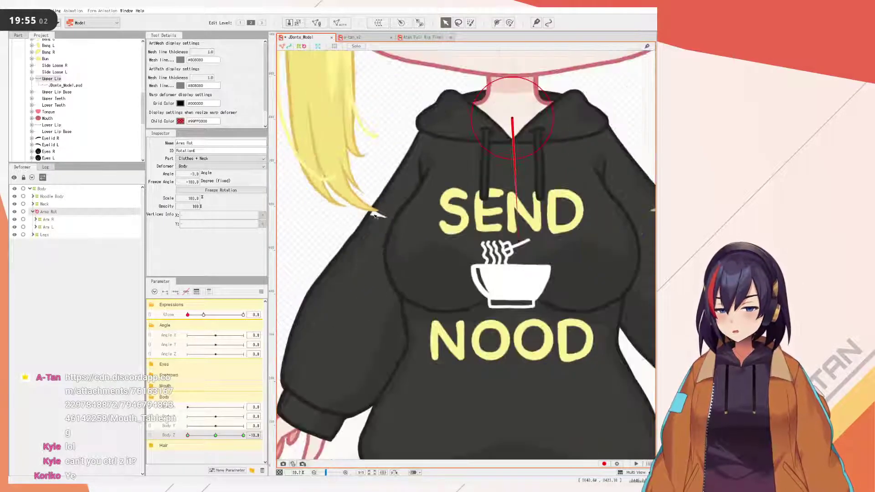
- Inspect the Sleeve R mesh in mesh editing and around the white gap near the hair tip, leaving the mesh unchanged
scroll(376, 228, up, 2)
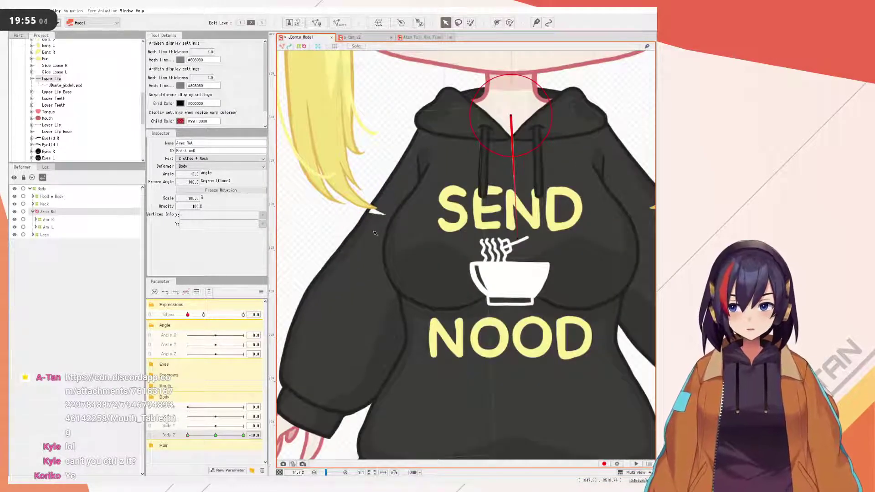
click(375, 232)
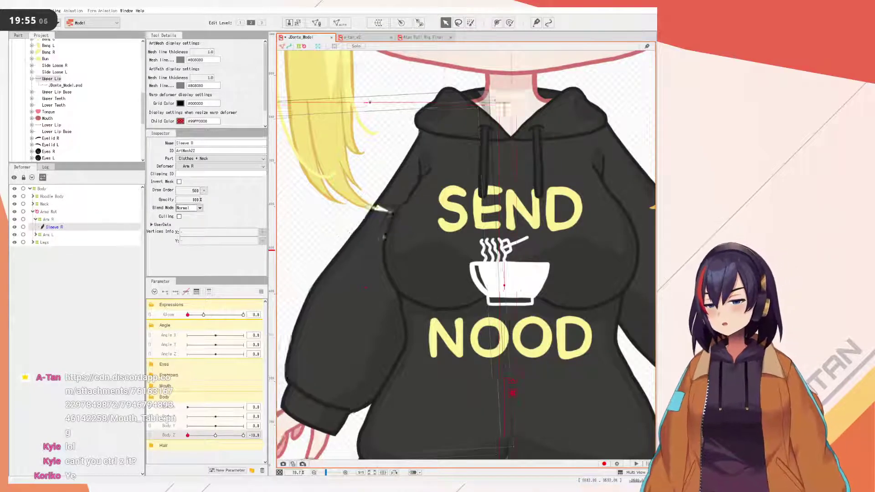
click(317, 22)
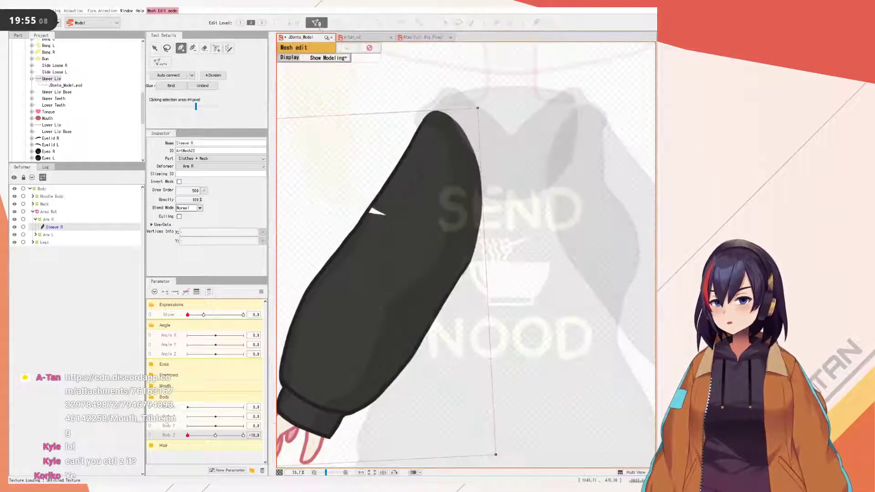
scroll(365, 122, down, 3)
drag(365, 122, 408, 170)
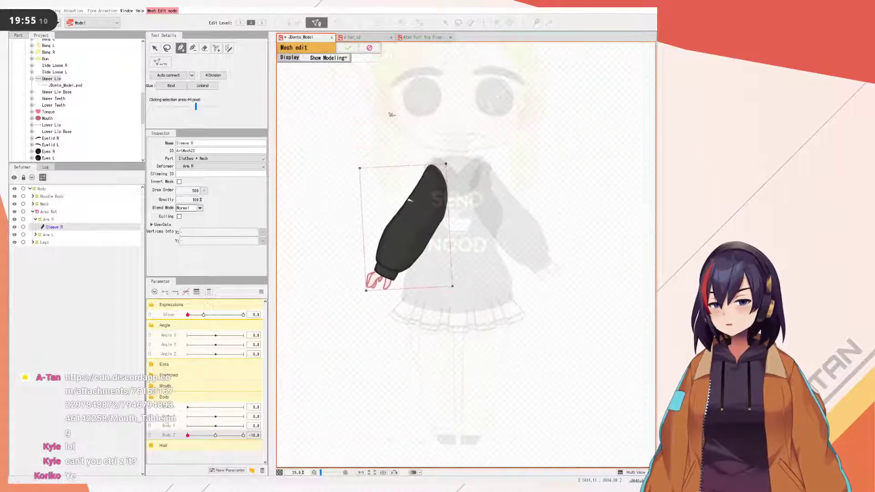
click(369, 48)
scroll(406, 204, up, 3)
scroll(406, 204, up, 5)
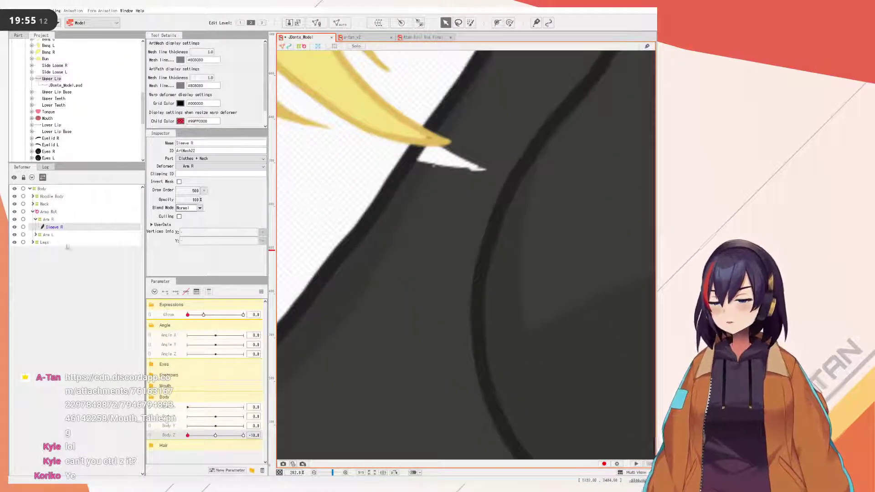
right_click(51, 227)
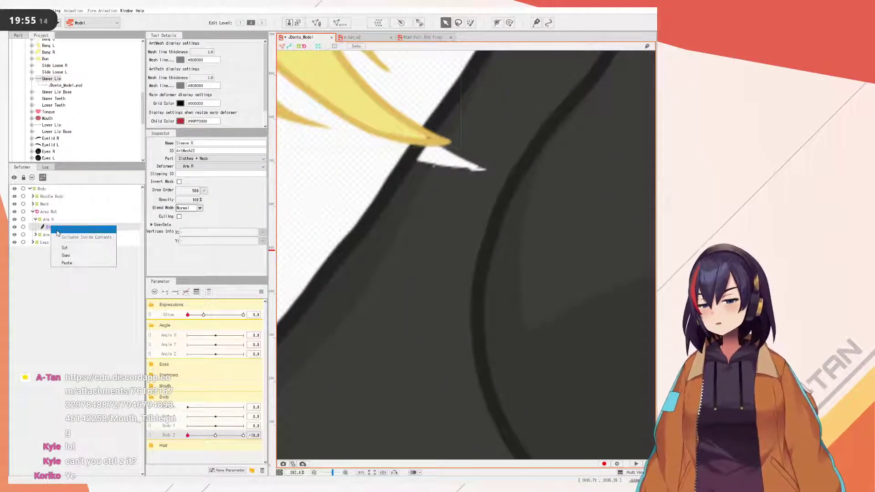
click(76, 278)
scroll(475, 215, down, 5)
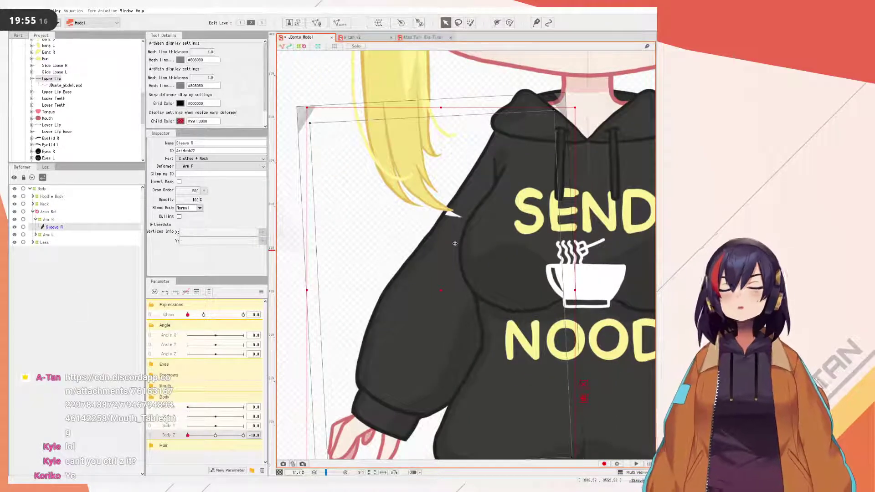
- Set the angle of the Arms Rot deformer to -4 at the Body Z -10 key
click(459, 216)
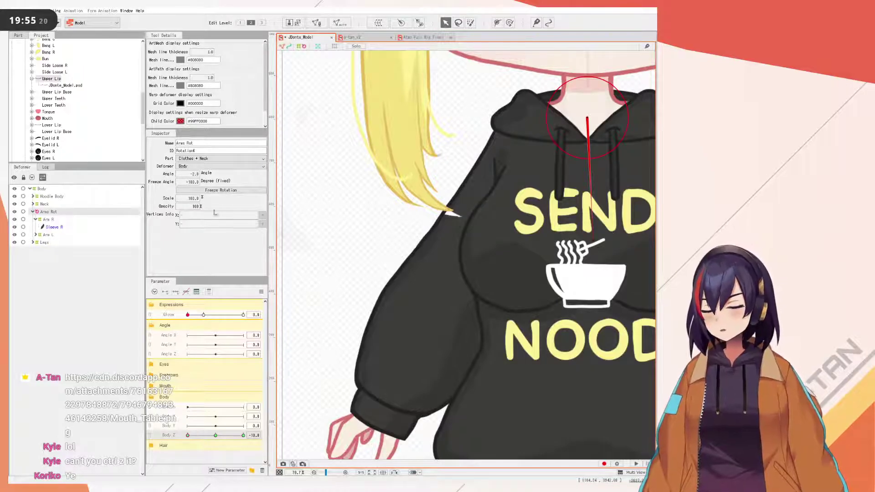
click(194, 173)
text(-4)
key(Return)
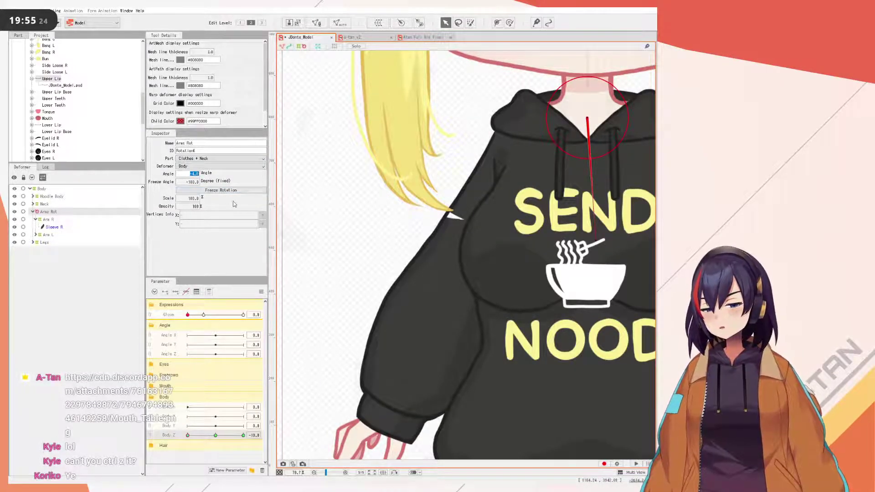
key(Return)
- Move Body Z to 10 and examine the sleeves, shoulders and hair tips on both sides of the body
drag(189, 436, 250, 437)
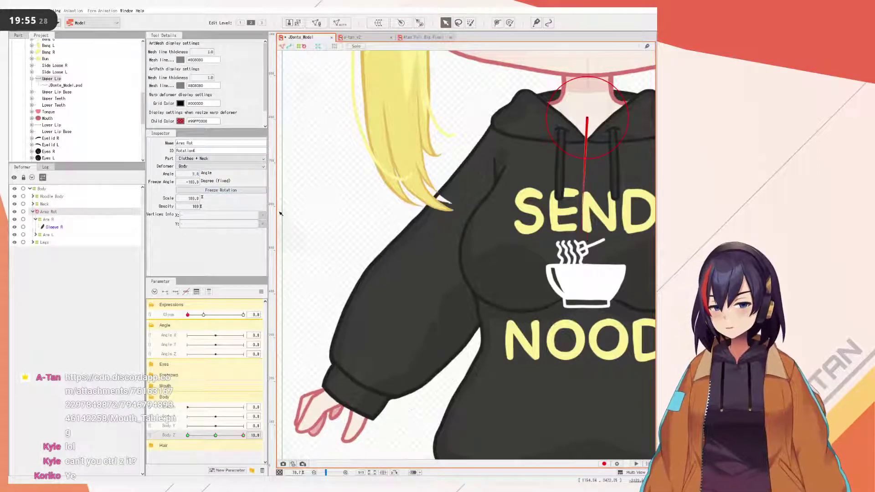
scroll(557, 193, down, 2)
scroll(557, 193, down, 3)
scroll(569, 215, up, 4)
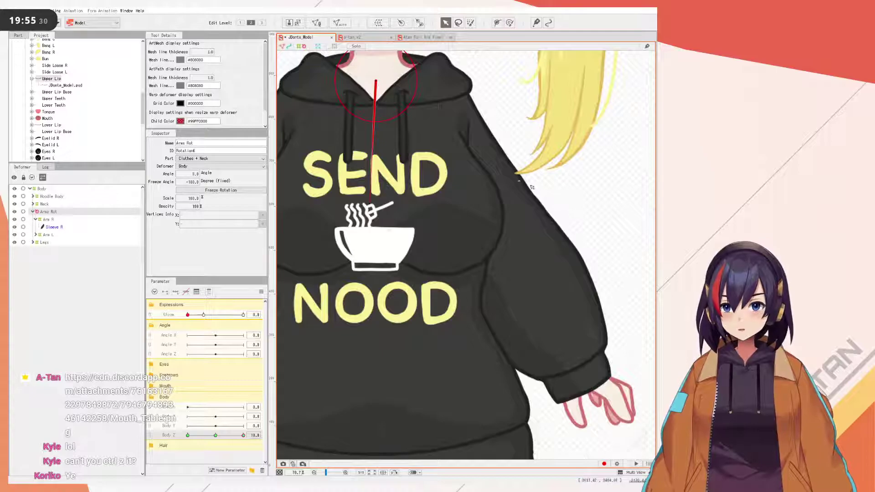
scroll(532, 187, up, 3)
scroll(499, 174, down, 2)
scroll(517, 168, down, 3)
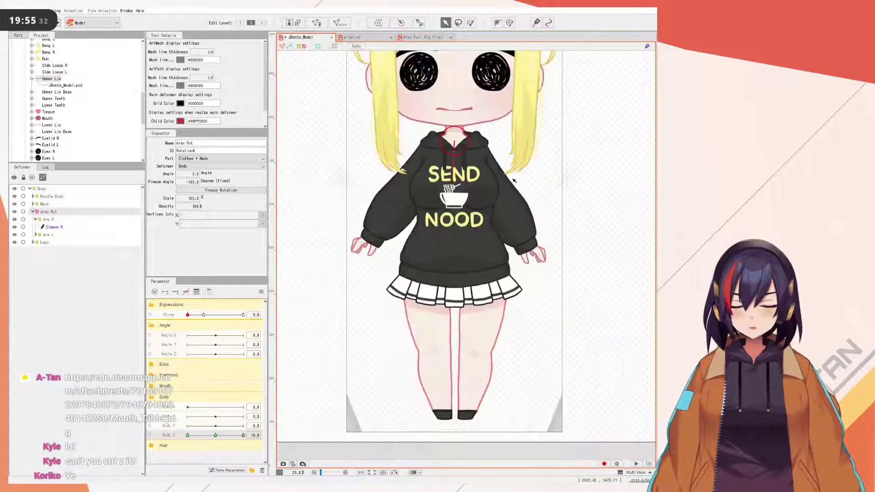
scroll(511, 237, up, 4)
scroll(511, 243, down, 3)
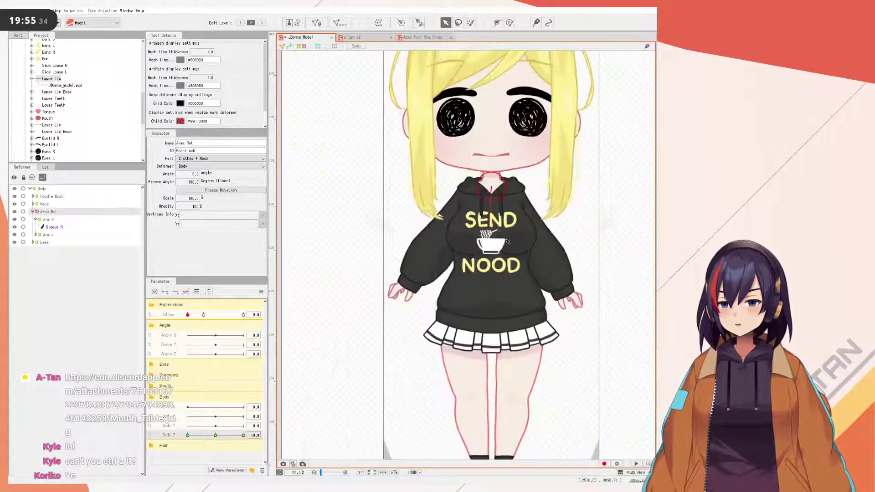
scroll(509, 242, up, 4)
scroll(508, 241, down, 2)
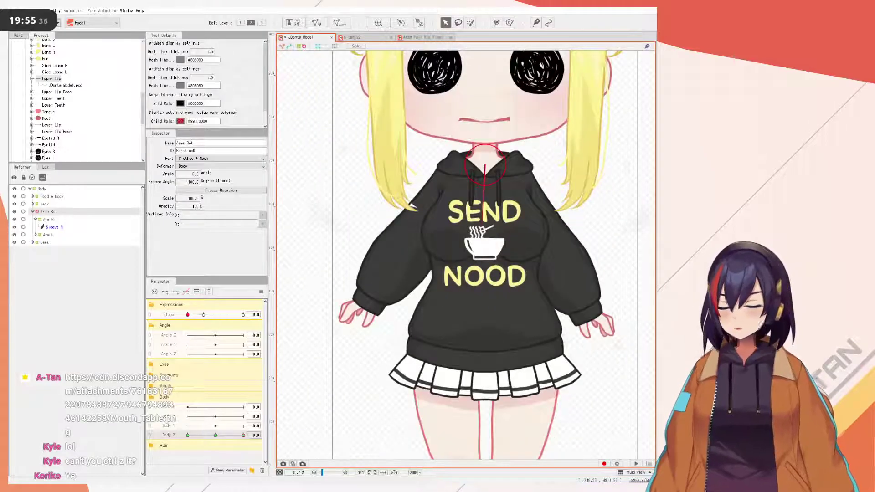
drag(211, 437, 263, 433)
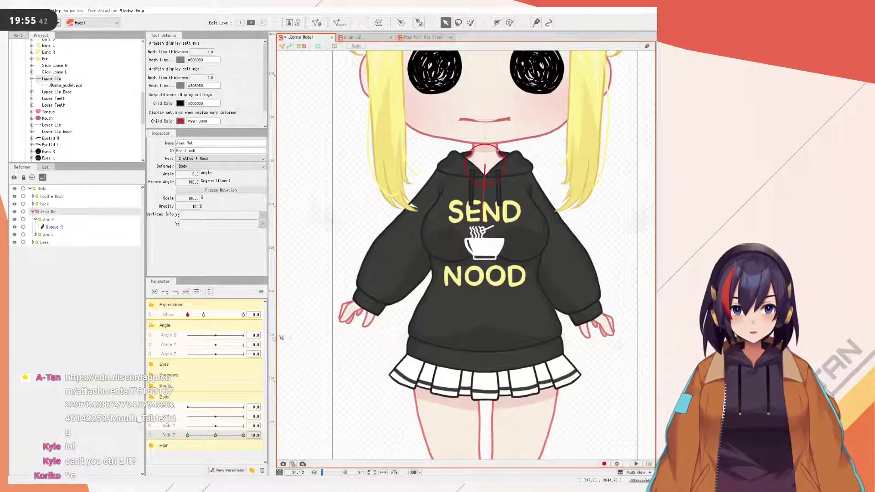
scroll(396, 292, down, 1)
scroll(402, 294, up, 3)
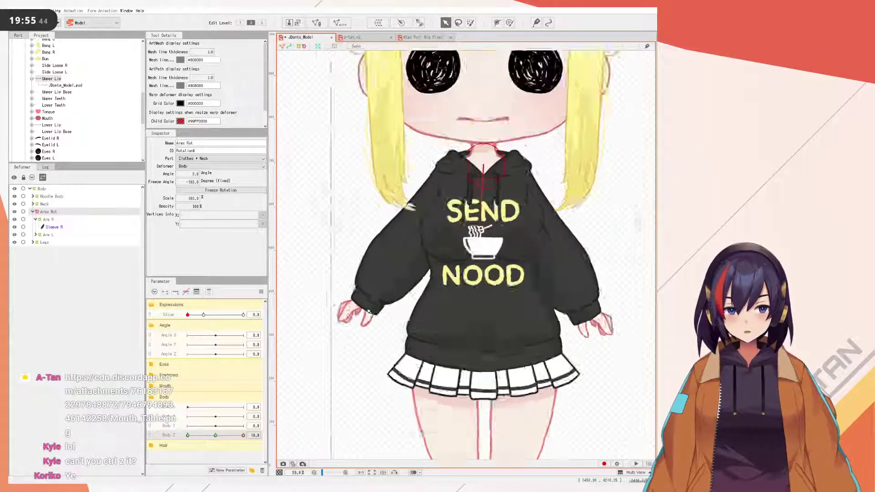
scroll(401, 294, down, 3)
scroll(474, 401, up, 1)
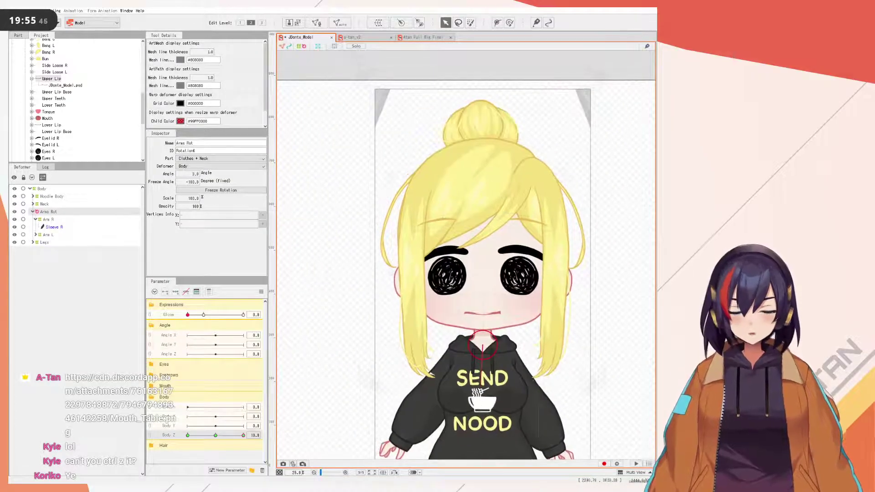
scroll(478, 280, up, 6)
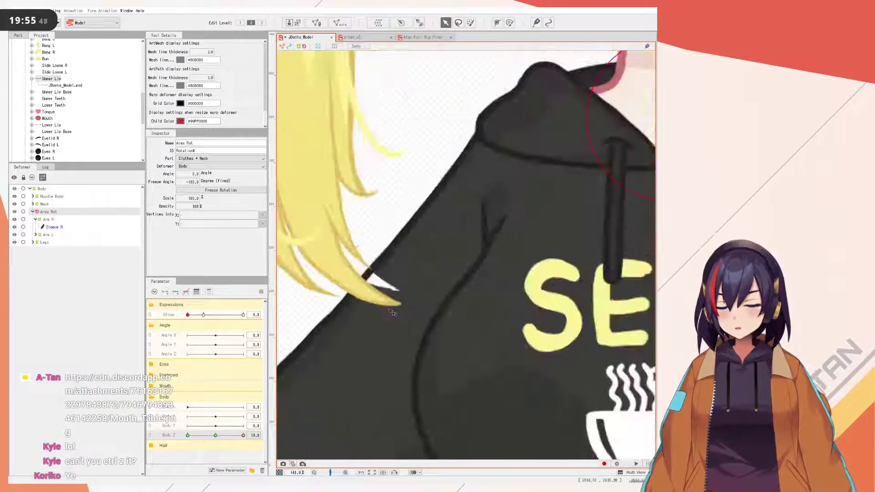
scroll(407, 283, down, 3)
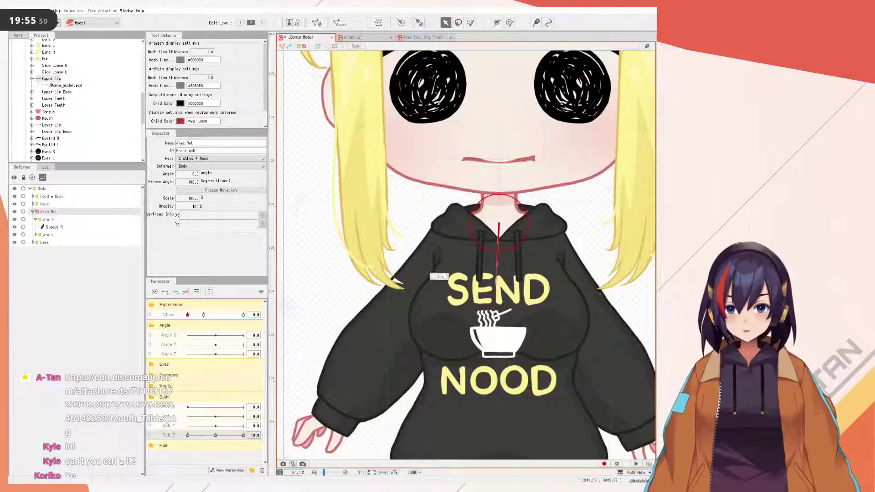
scroll(402, 369, down, 2)
scroll(402, 369, up, 2)
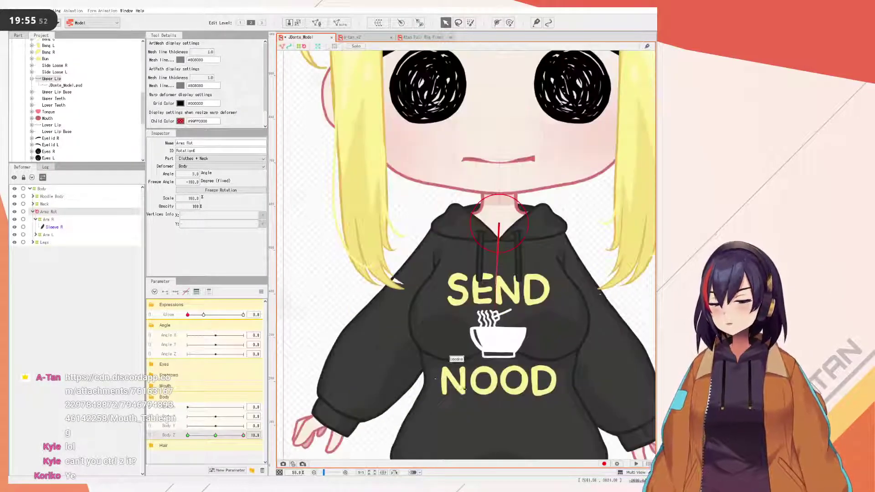
scroll(459, 387, down, 2)
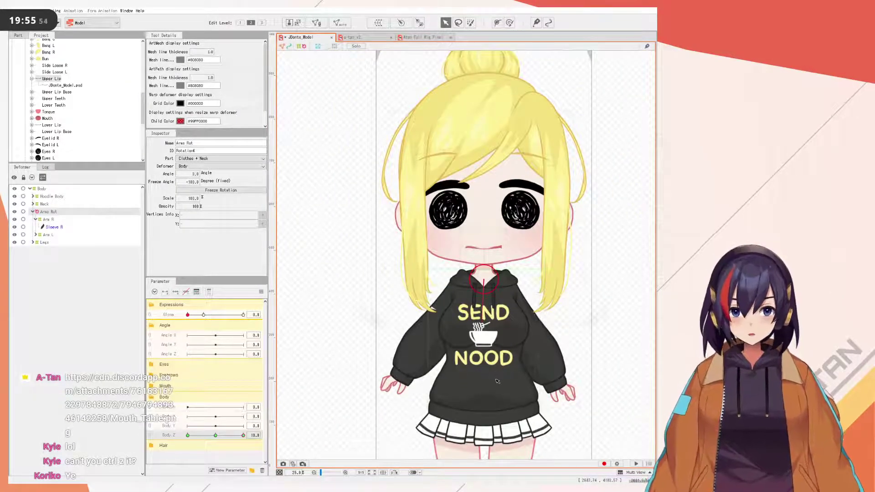
- Reset the model's parameters to their default values
mouse_move(214, 434)
mouse_down()
mouse_move(191, 435)
mouse_move(260, 436)
mouse_move(188, 436)
mouse_move(243, 436)
mouse_move(186, 419)
mouse_move(133, 418)
mouse_move(209, 420)
mouse_move(186, 422)
mouse_move(215, 433)
mouse_up()
click(261, 291)
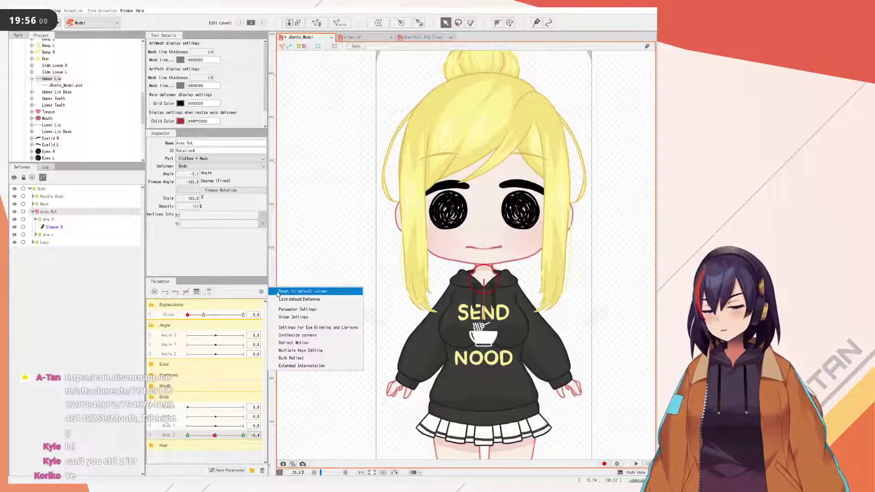
click(282, 291)
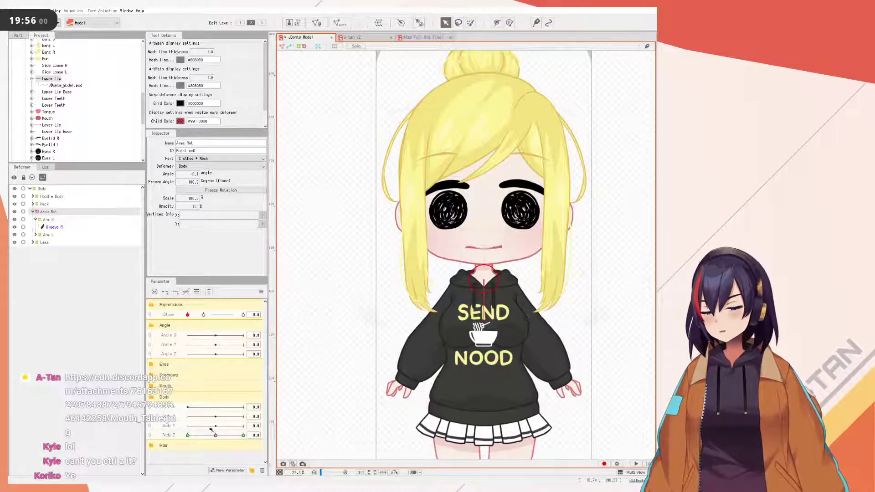
- Select the Head Rot deformer inside Neck and set its angle to -5 at the Body Z -10 key
click(34, 204)
click(51, 211)
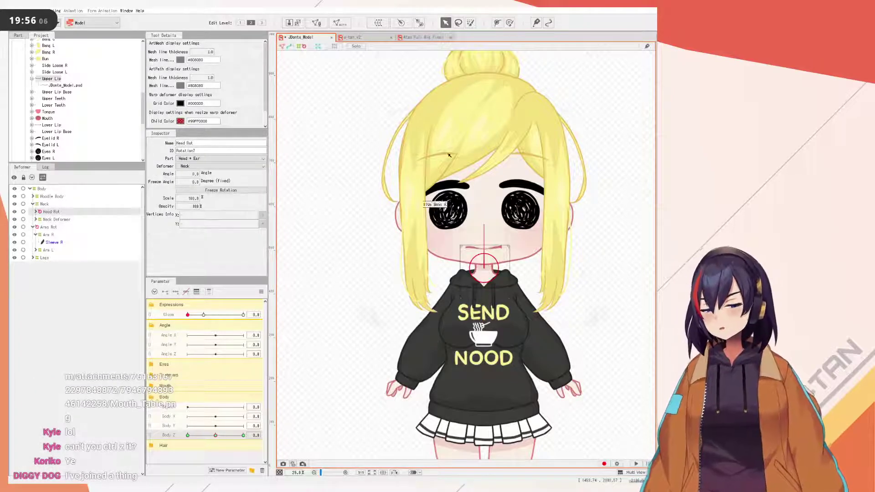
drag(215, 432, 188, 435)
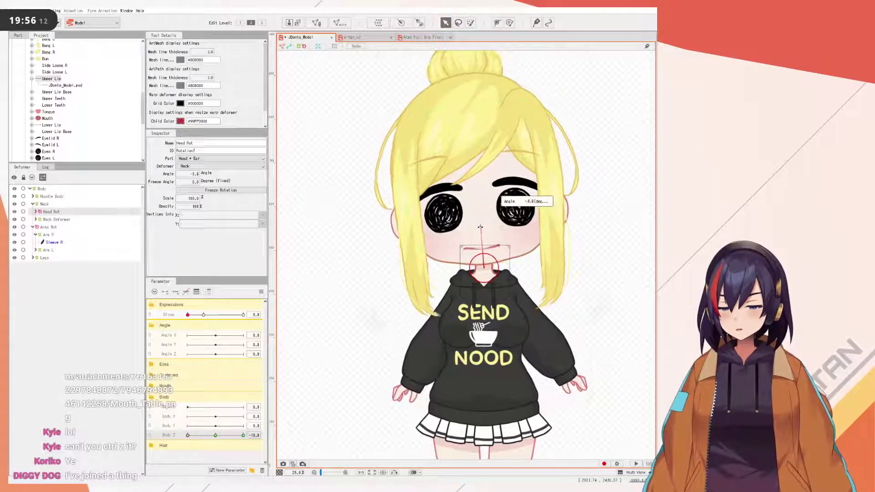
drag(475, 227, 424, 232)
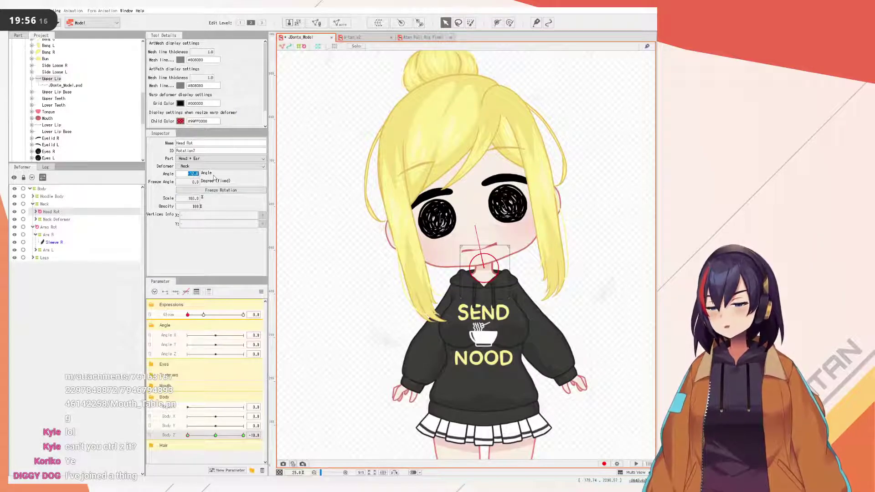
text(-5)
key(Return)
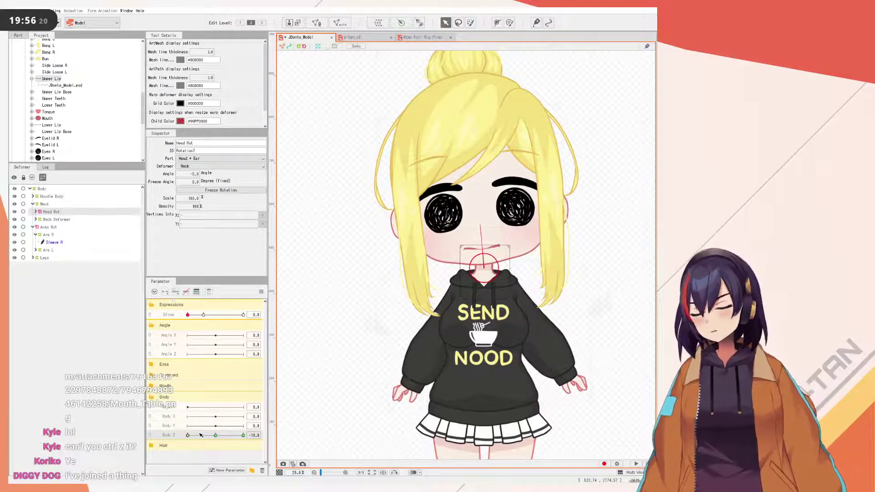
- Set the Head Rot angle to 5 at the Body Z 10 key and preview the lean across the parameter's range
drag(201, 435, 243, 436)
drag(195, 174, 197, 174)
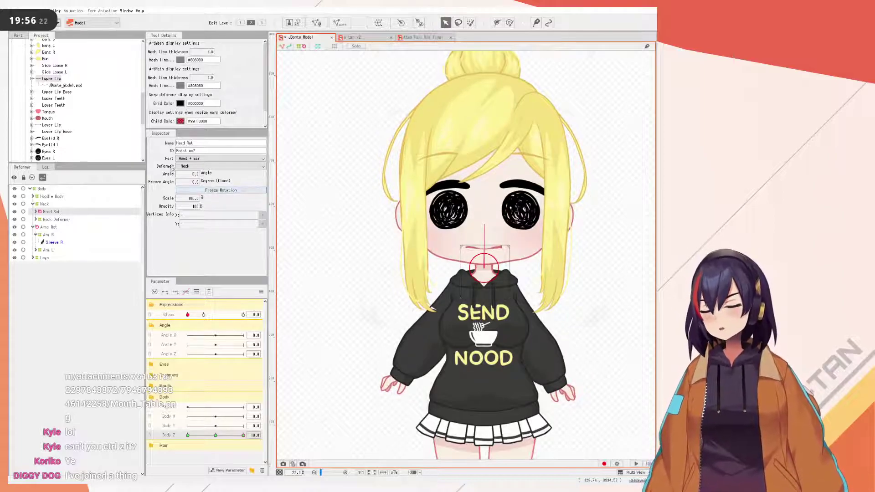
click(194, 174)
text(5)
key(Return)
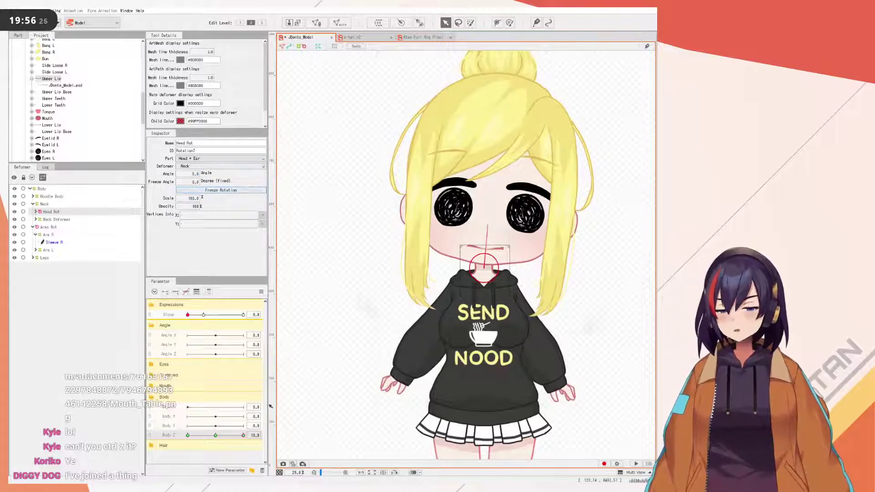
drag(229, 435, 370, 424)
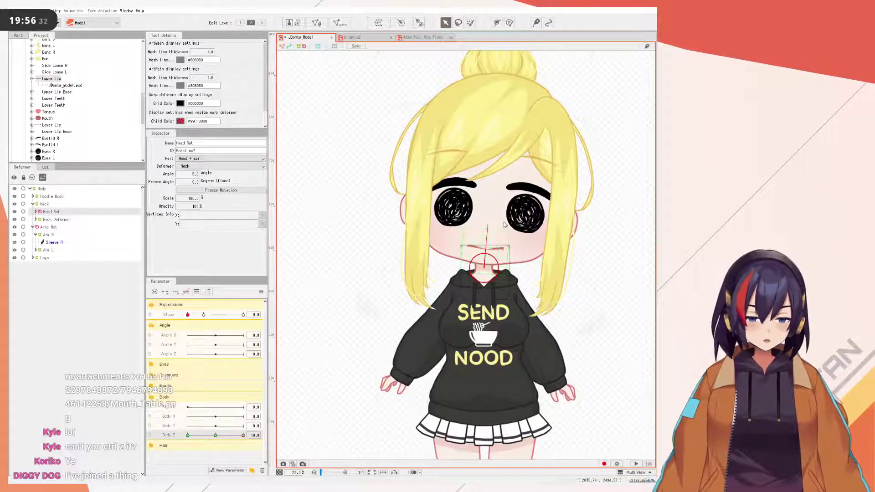
- Save the model and return the parameters to their default values
key(ctrl+s)
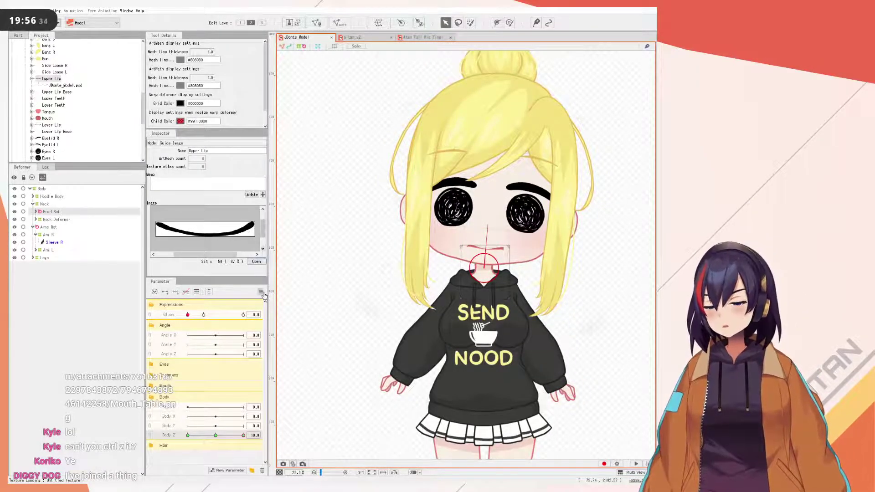
key(ctrl+z)
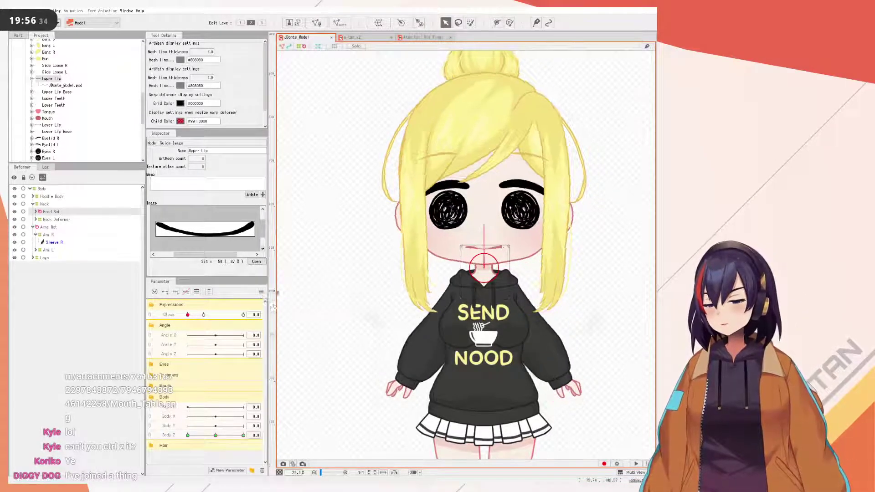
- Select the Neck mesh inside Neck Deformer at the Body Z -10 key and try shifting its upper deform path point
click(35, 220)
scroll(376, 272, up, 3)
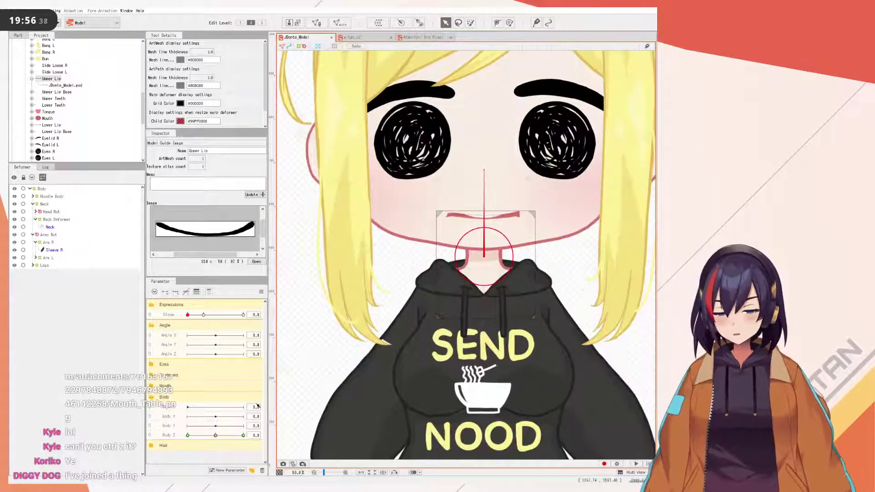
drag(208, 436, 128, 434)
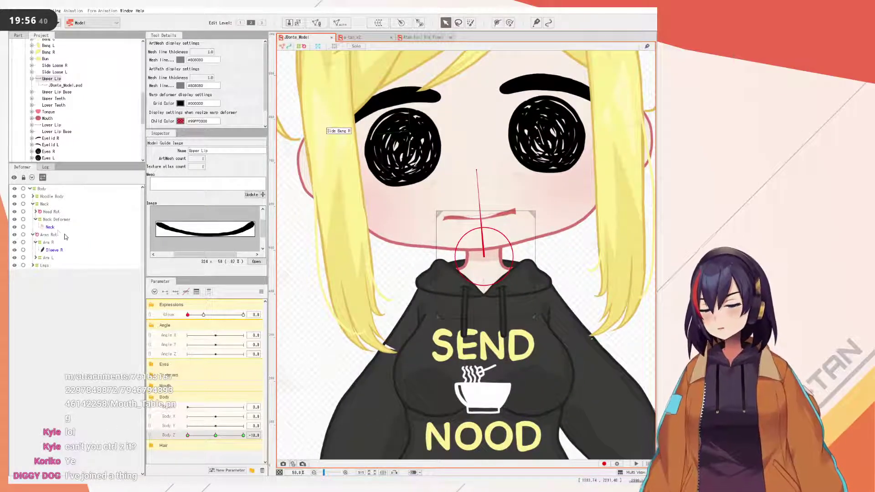
click(49, 226)
scroll(499, 226, up, 2)
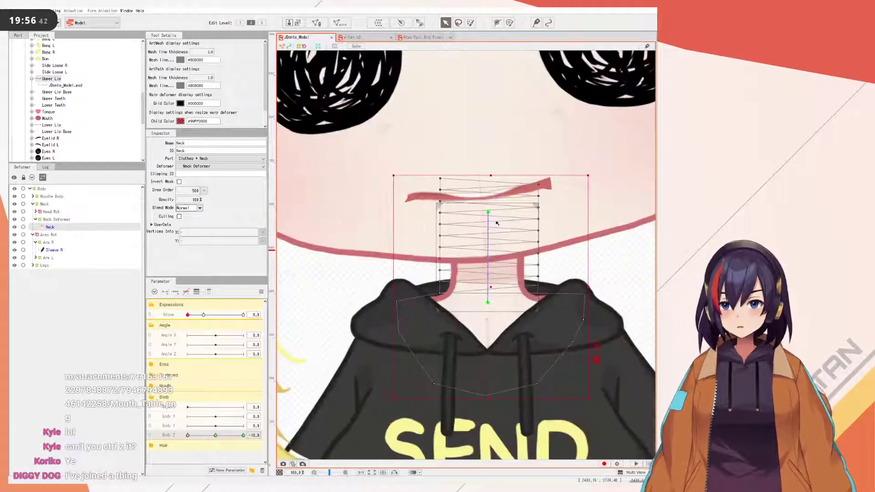
click(488, 214)
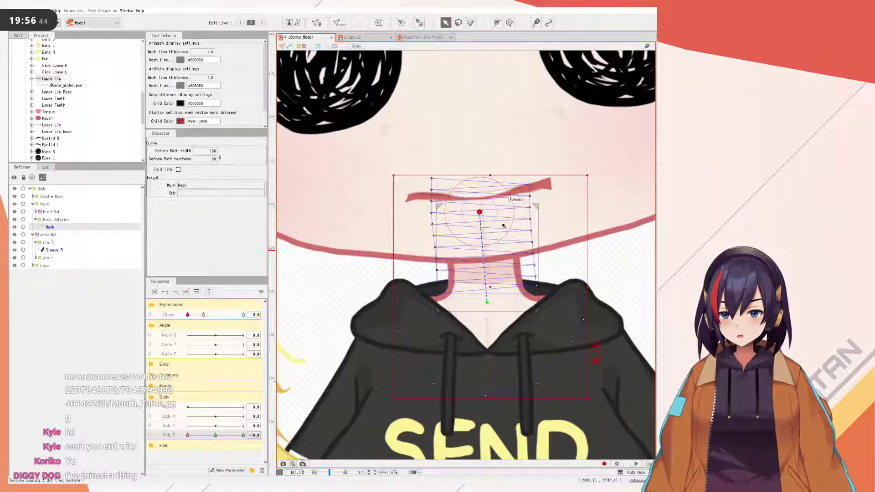
click(492, 215)
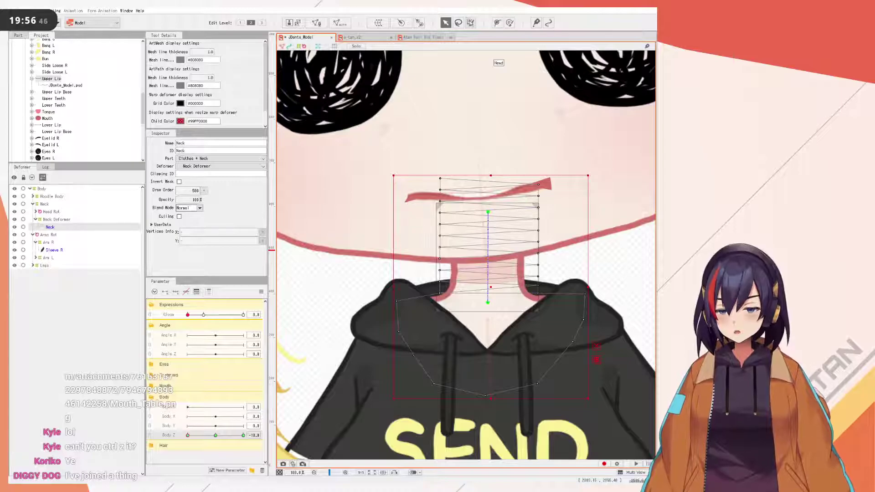
- Add a middle control point to the Neck's deform path and try bending the mesh with the upper point
click(497, 23)
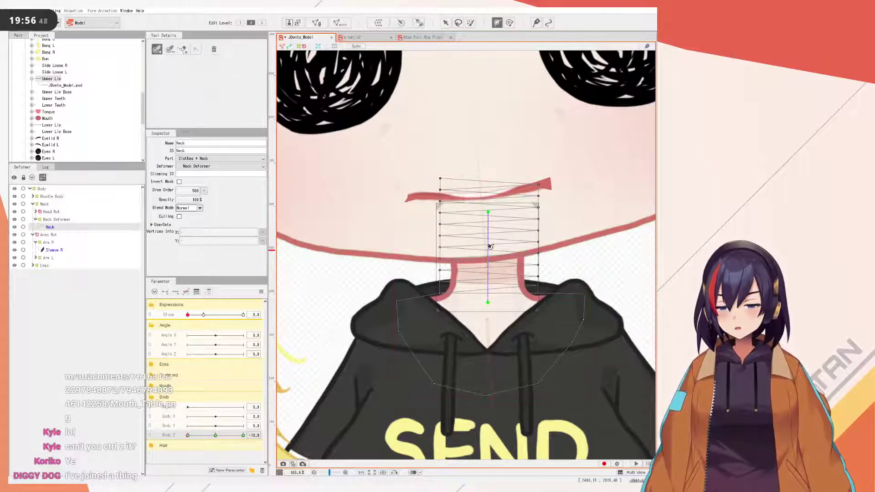
click(489, 257)
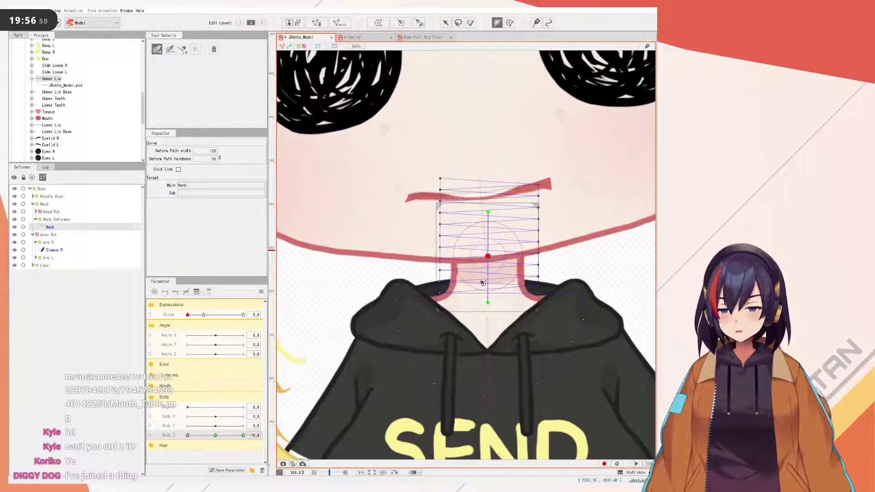
click(446, 23)
mouse_move(488, 212)
mouse_down()
mouse_move(477, 211)
mouse_move(506, 214)
mouse_up()
key(ctrl+z)
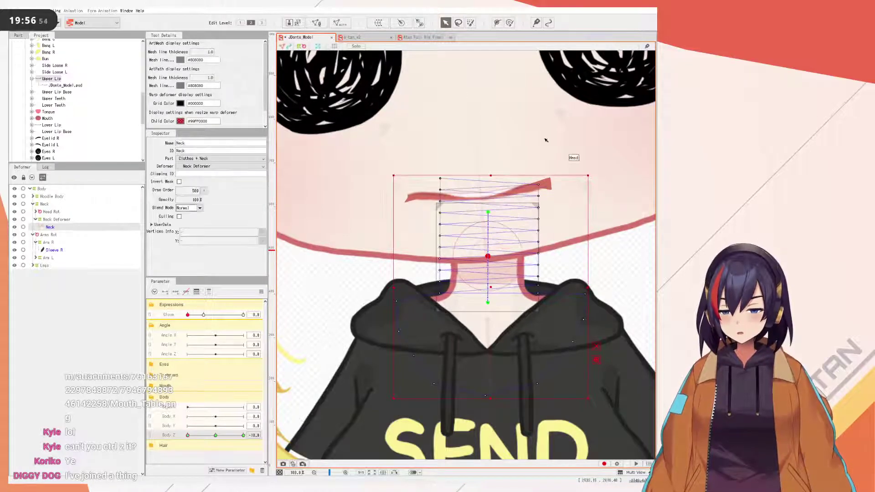
- Reposition the deform path's middle point lower, near the base of the neck, without deforming the mesh
drag(488, 256, 491, 283)
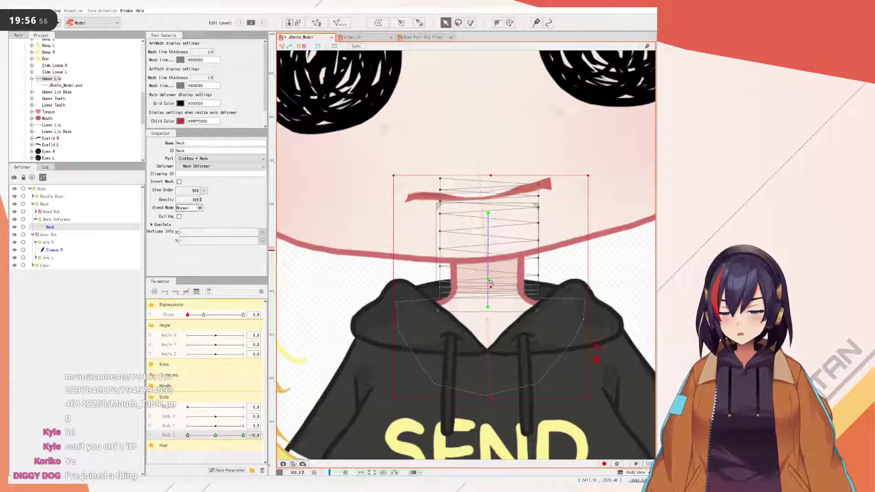
key(ctrl+z)
drag(489, 258, 489, 278)
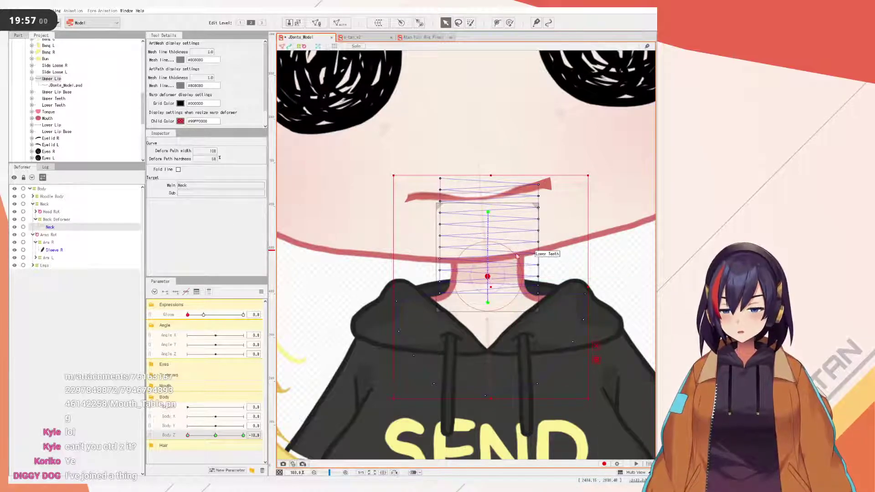
key(ctrl+z)
key(ctrl+y)
mouse_move(488, 212)
mouse_down()
mouse_move(479, 215)
mouse_move(505, 214)
mouse_move(484, 210)
mouse_up()
key(ctrl+z)
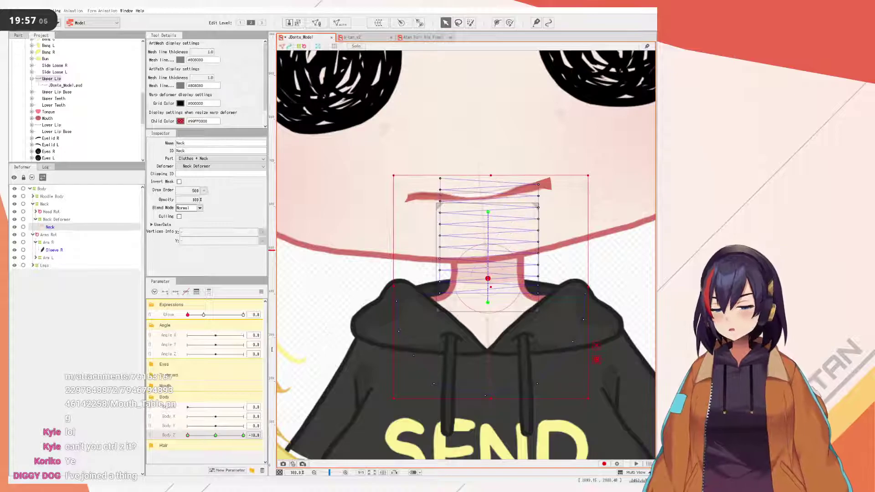
- Reset the parameters, set Body Z to -10, and bend the top of the Neck mesh to follow the head's lean
click(261, 292)
click(292, 291)
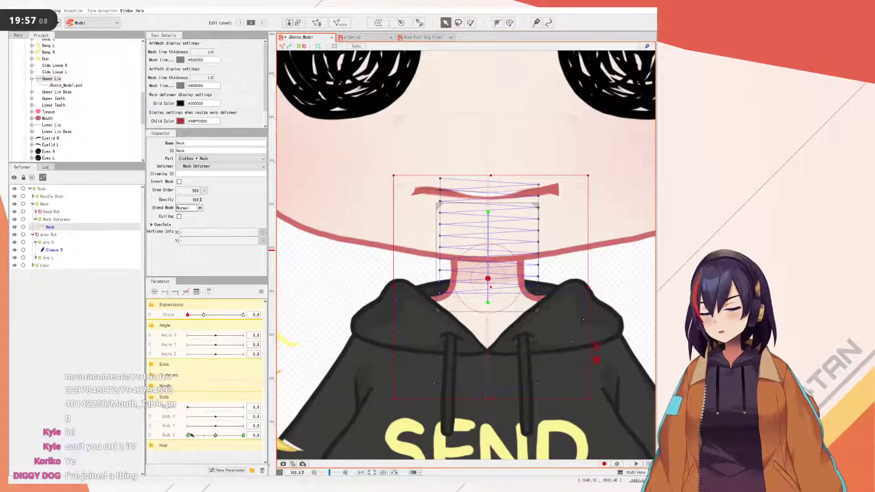
drag(189, 436, 114, 429)
drag(487, 212, 471, 213)
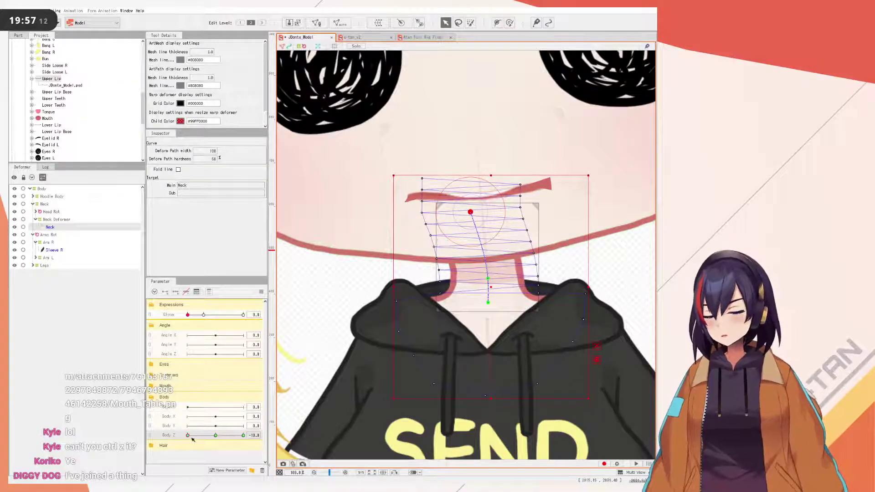
- Set Body Z to 10 and bend the top of the Neck mesh the opposite way to follow the head
drag(189, 435, 248, 436)
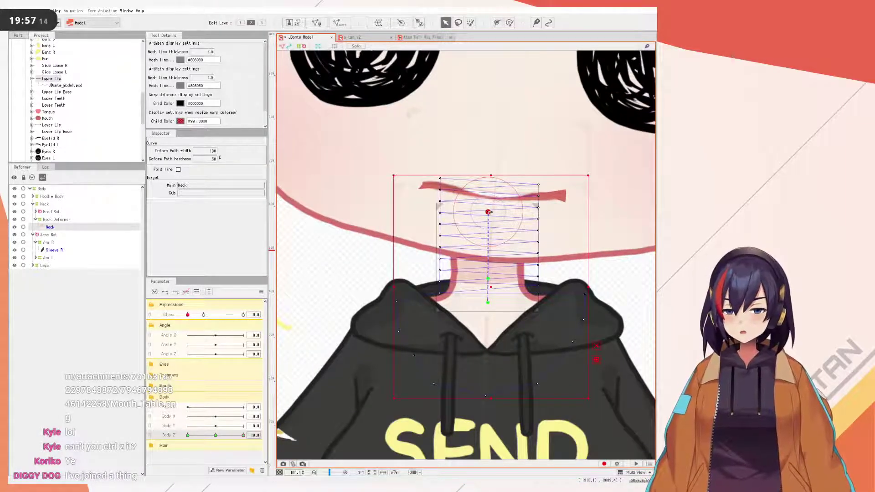
key(ctrl+z)
drag(492, 214, 509, 213)
- Preview the whole character's lean across the Body Z range to check how the neck follows
drag(242, 435, 439, 341)
scroll(465, 170, down, 5)
scroll(465, 170, down, 3)
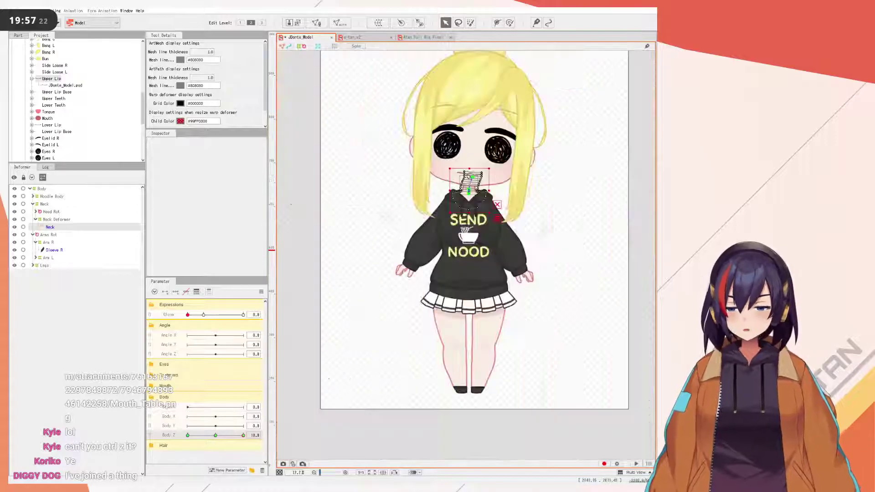
click(576, 219)
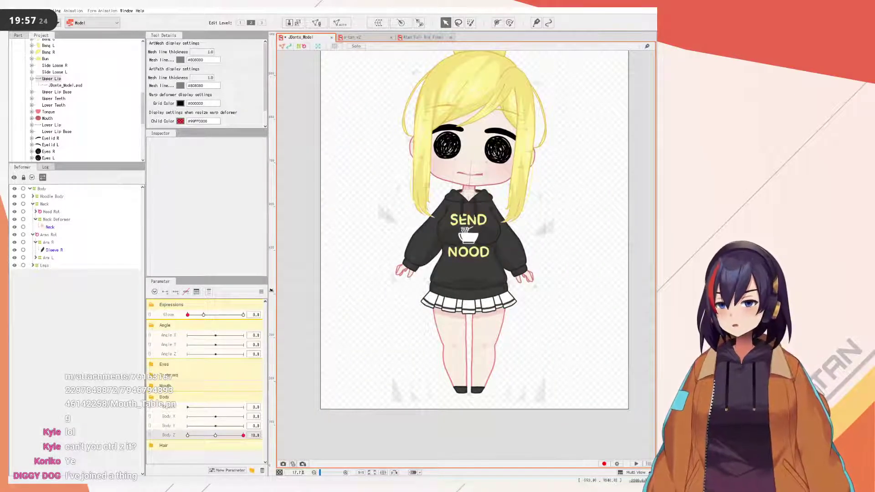
drag(242, 436, 294, 424)
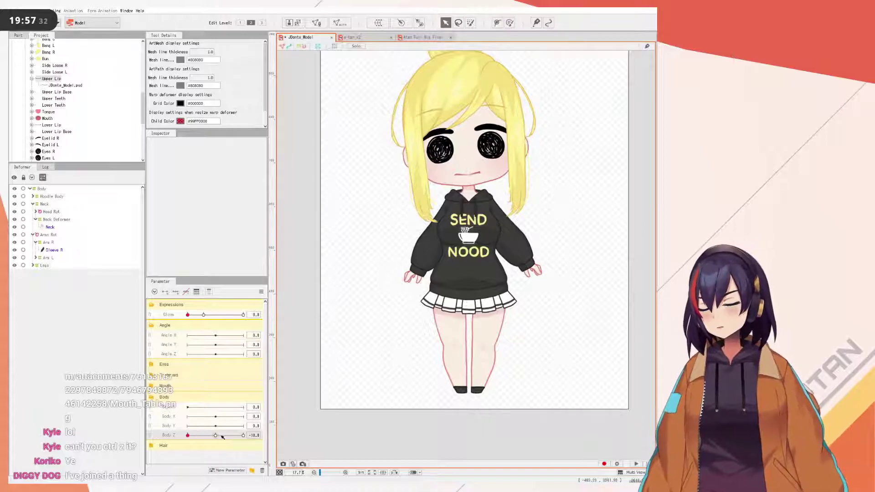
drag(187, 435, 260, 382)
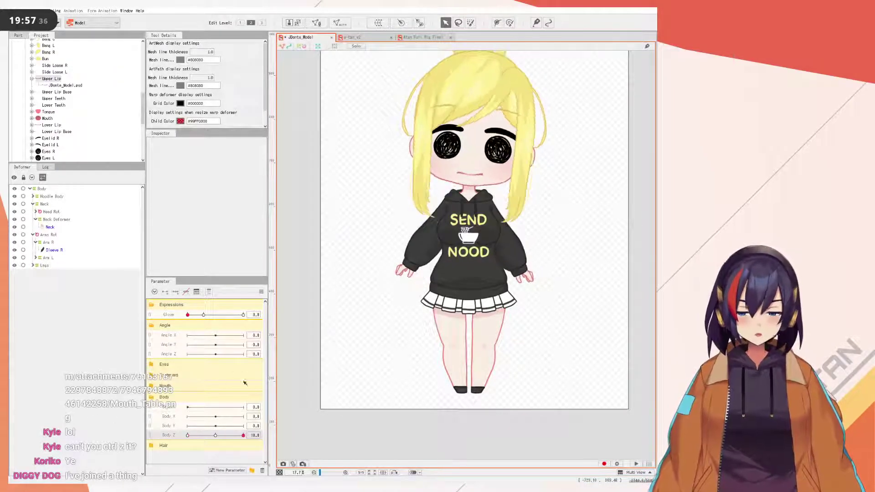
- Slightly reduce the Neck mesh's bend at the Body Z 10 and -10 keys and compare both ends
scroll(475, 181, up, 5)
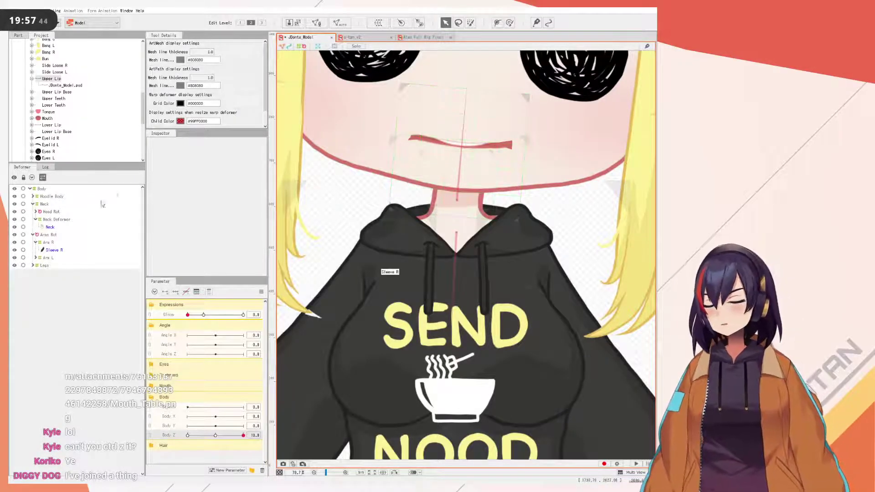
click(49, 228)
drag(472, 157, 468, 156)
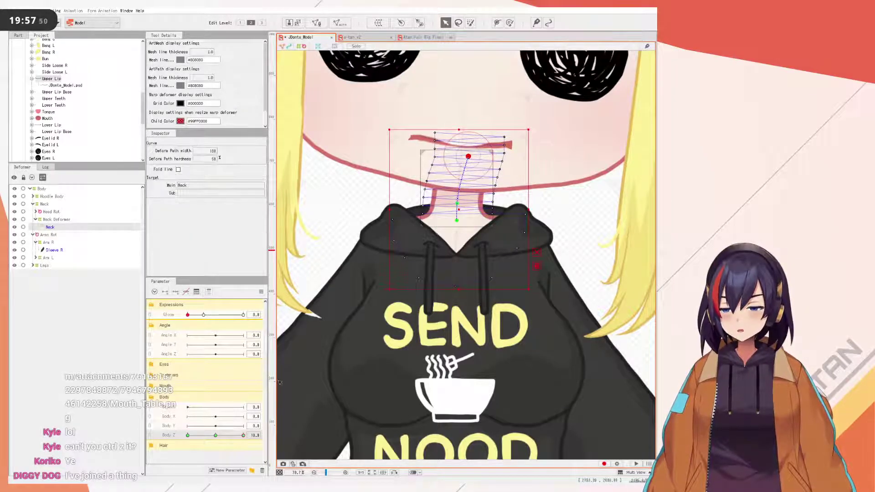
drag(239, 436, 187, 436)
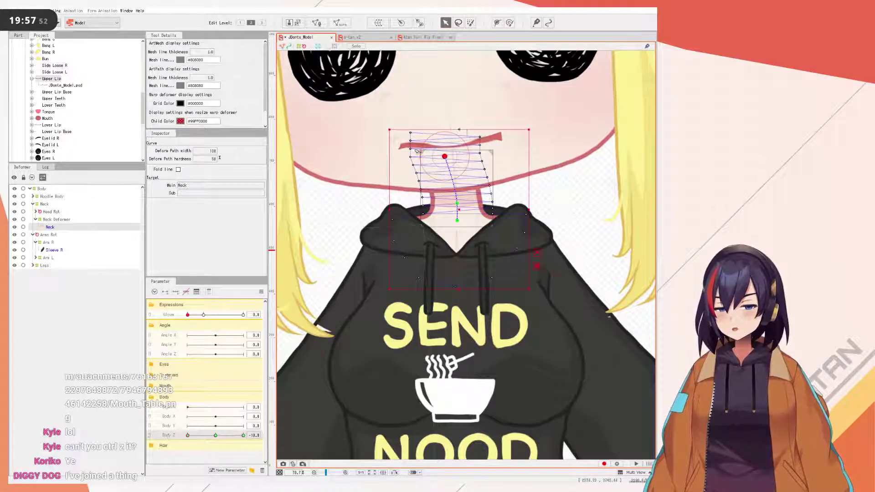
drag(444, 156, 446, 157)
click(346, 292)
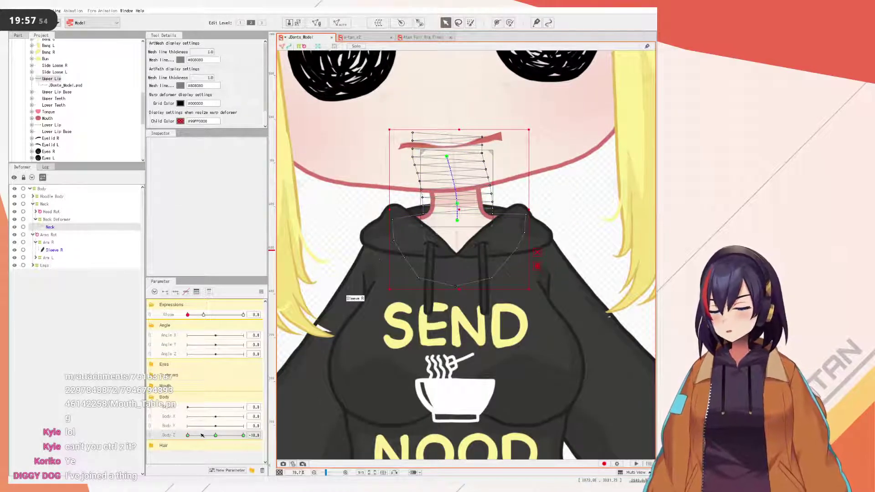
drag(202, 435, 242, 435)
click(469, 157)
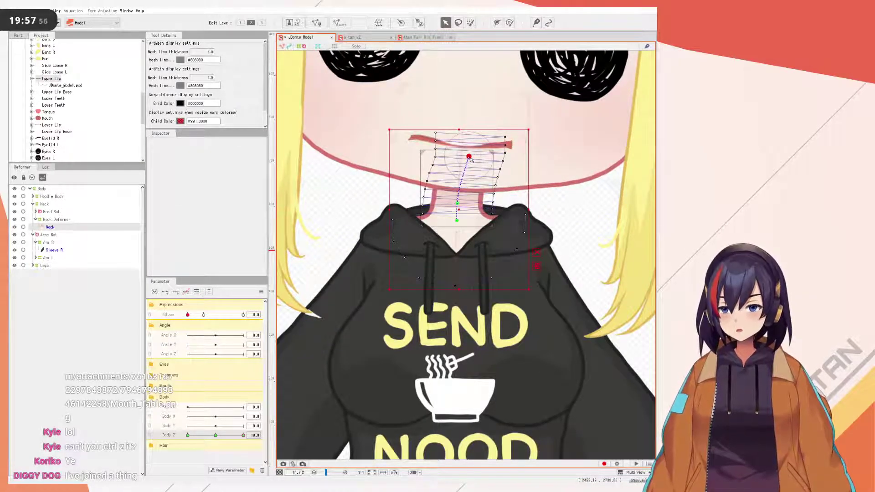
- Save the model and reset all parameters to their default values
scroll(486, 270, down, 5)
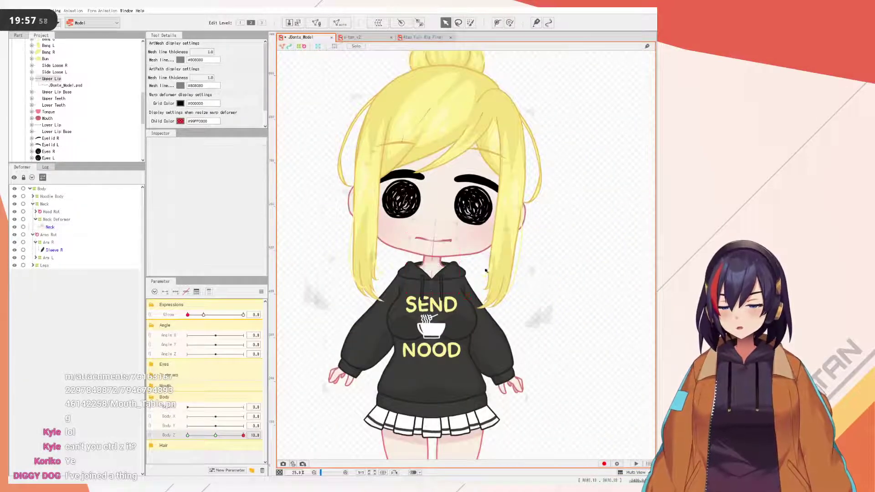
key(ctrl+s)
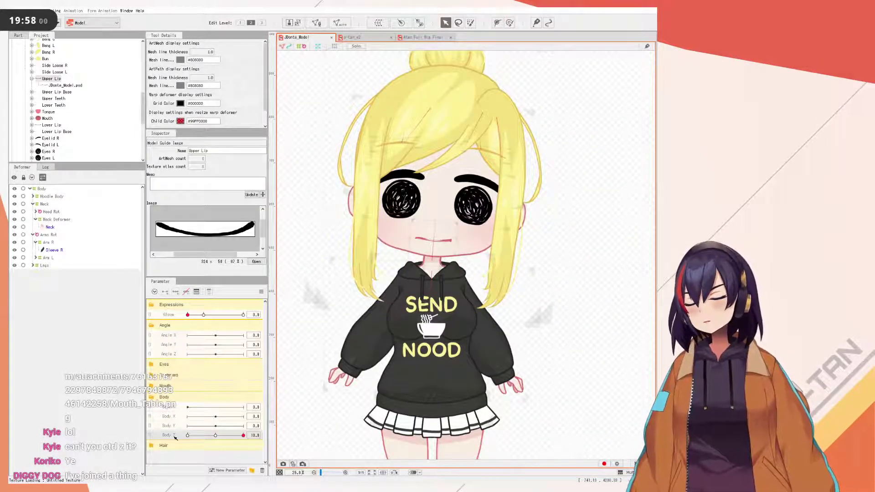
click(261, 292)
click(281, 294)
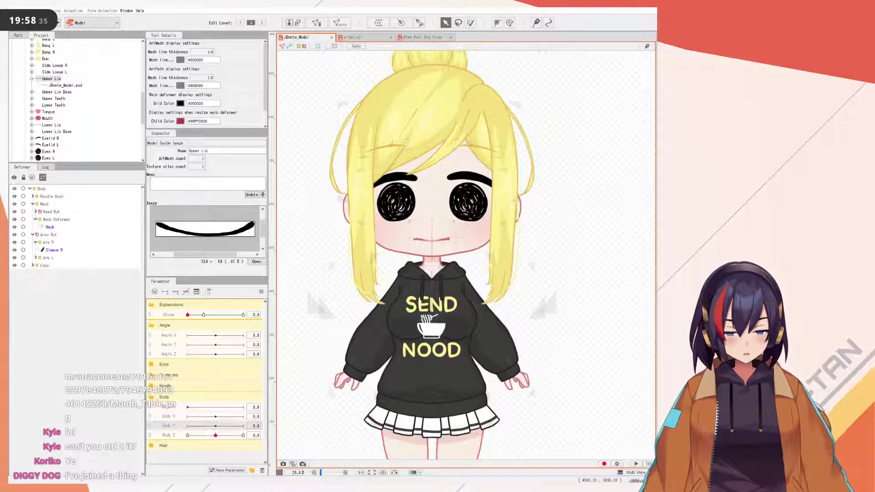
- Preview the Body Z lean at both extremes and return the parameters to their defaults
drag(216, 435, 111, 433)
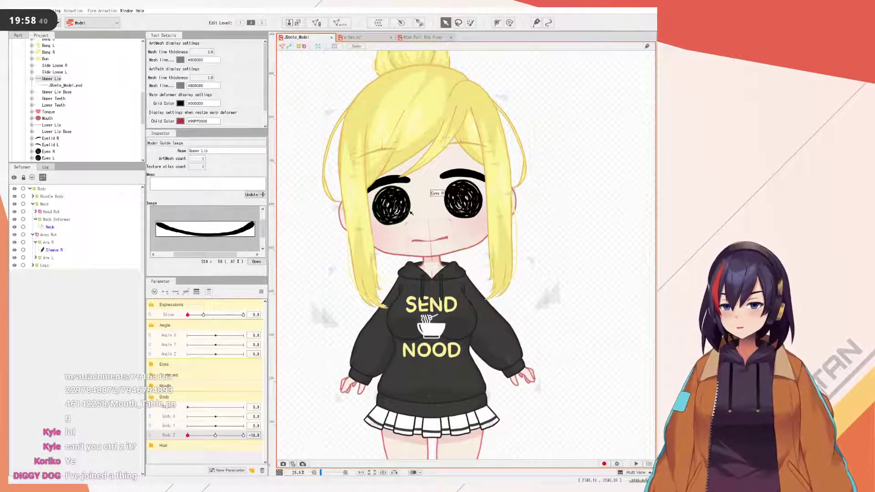
key(ctrl+z)
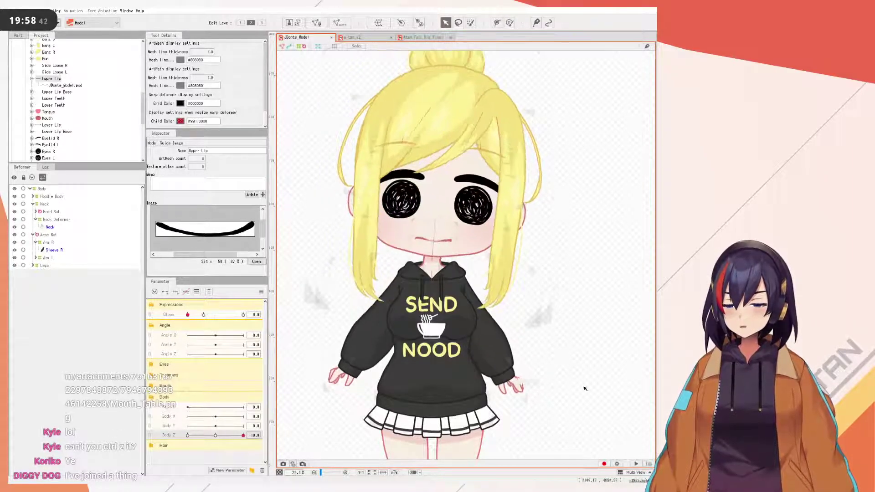
click(261, 291)
click(292, 290)
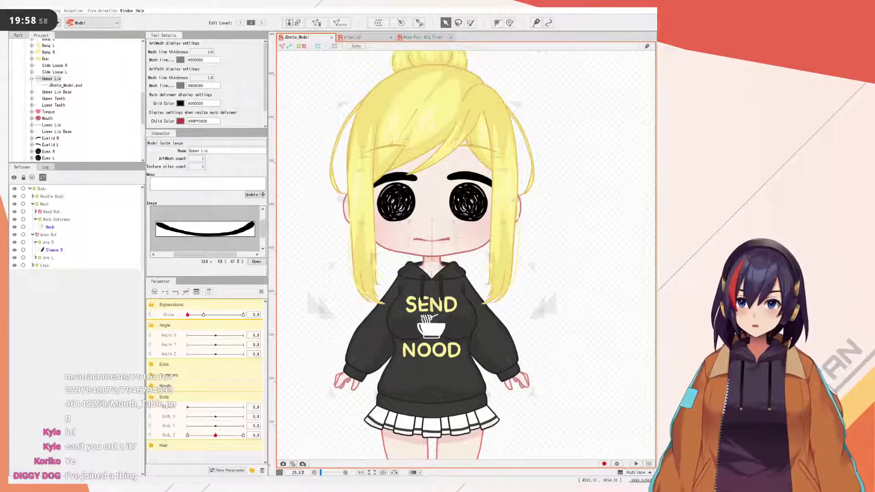
- Play the random pose preview and examine how the head, neck and arms move together
scroll(408, 265, up, 3)
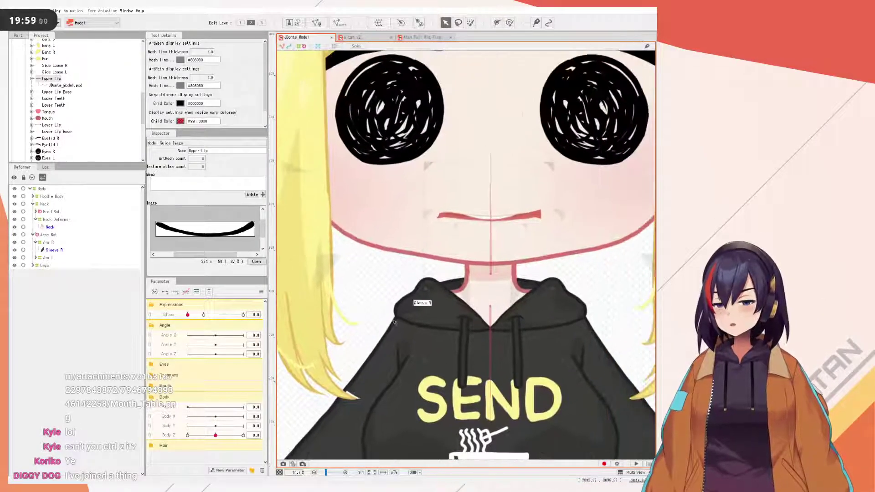
scroll(526, 271, down, 4)
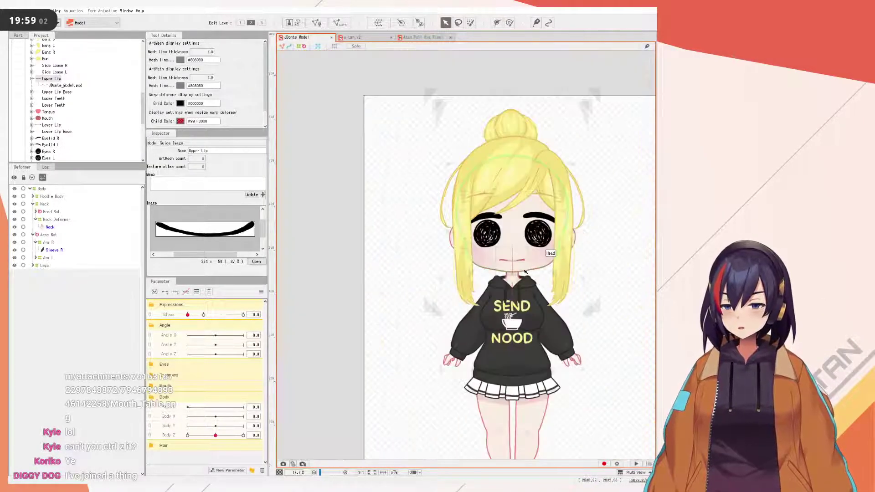
drag(526, 271, 462, 278)
click(636, 464)
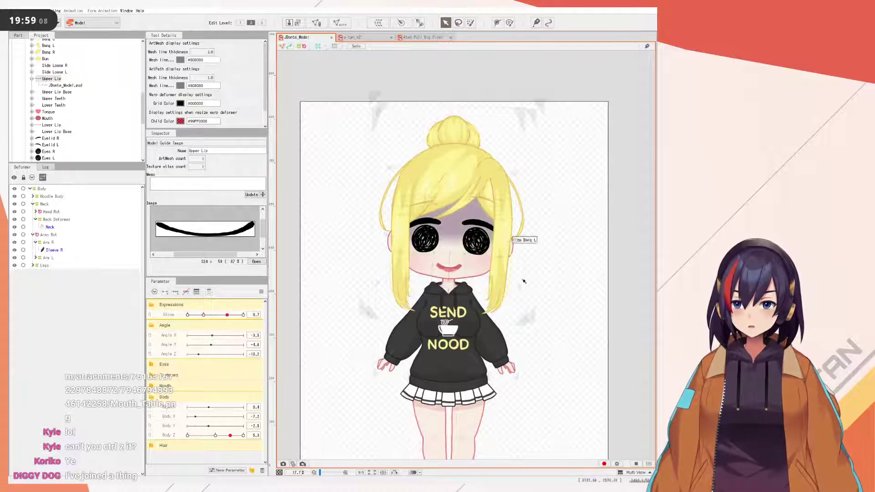
scroll(564, 279, up, 3)
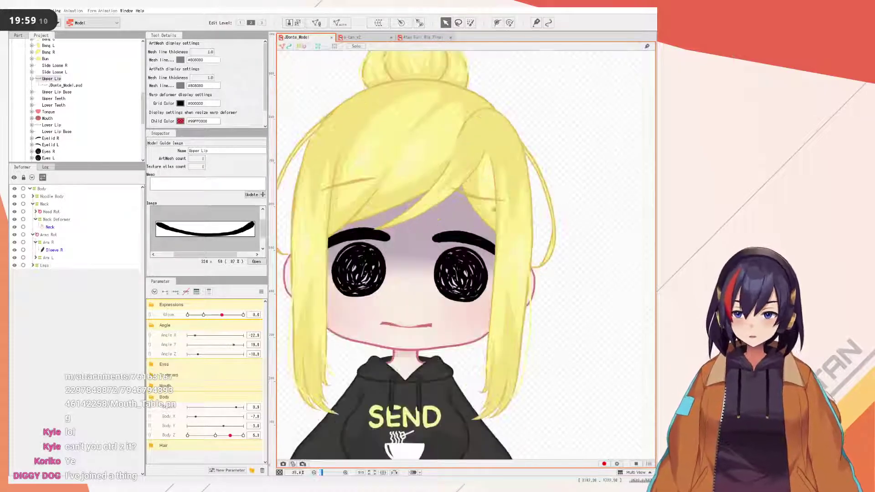
scroll(583, 215, down, 3)
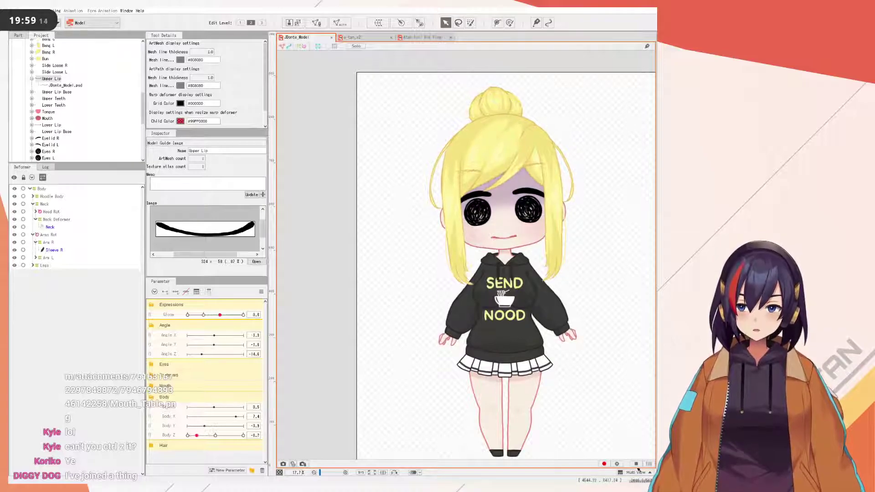
click(499, 174)
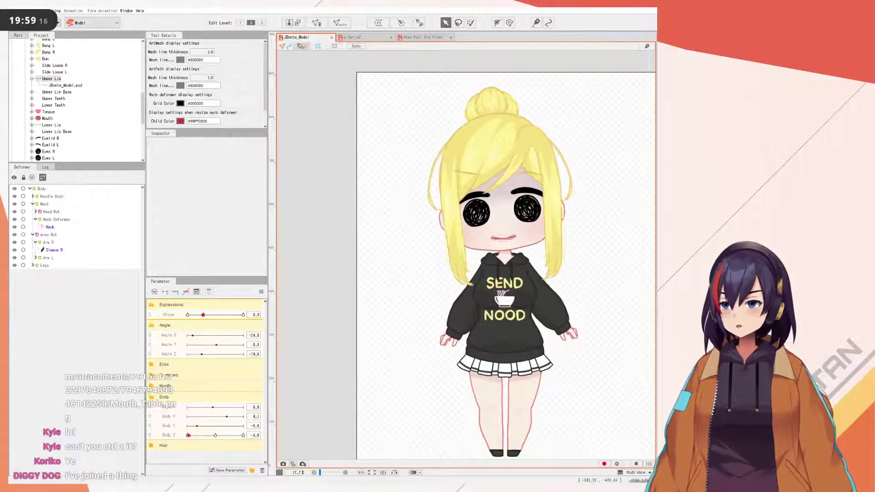
- Stop the random pose preview, reset all parameters to their default values, and check the face in its neutral pose
click(261, 292)
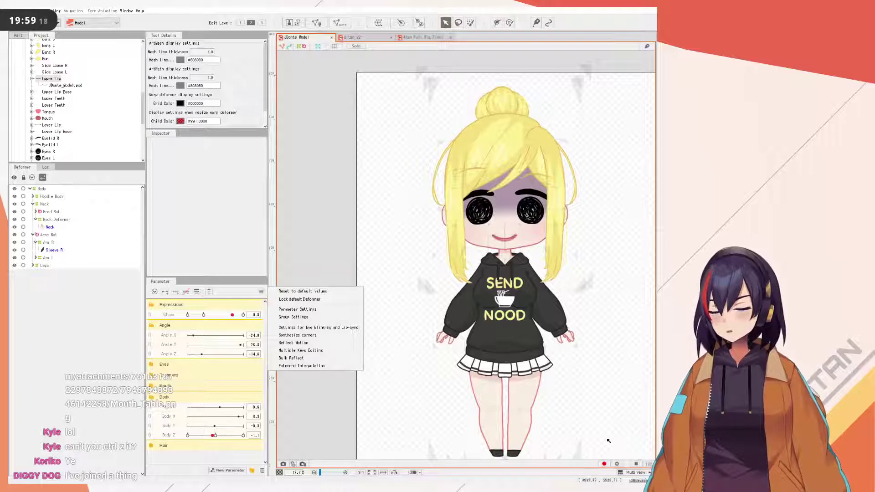
click(635, 463)
click(261, 292)
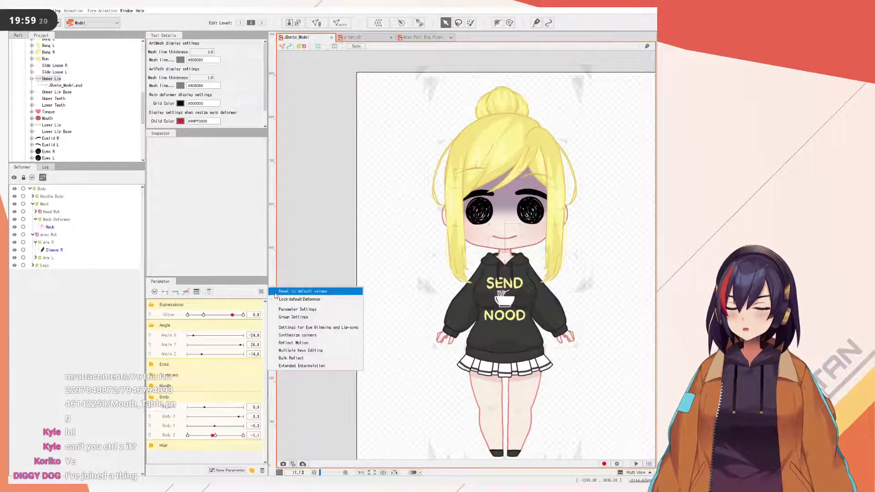
click(294, 292)
scroll(442, 293, up, 2)
scroll(419, 279, down, 2)
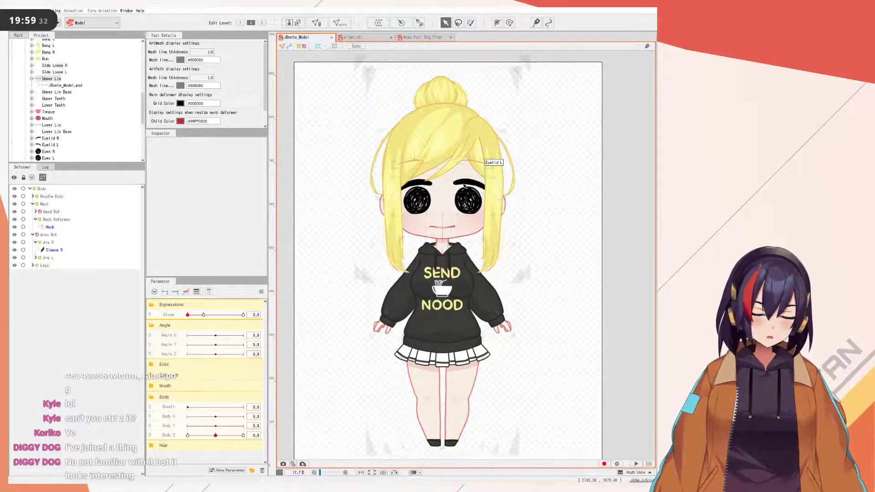
scroll(479, 235, up, 5)
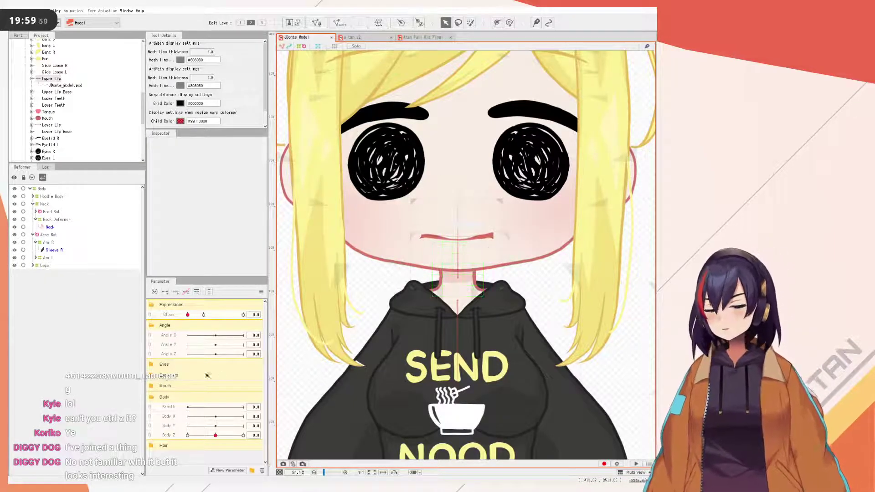
scroll(468, 293, down, 4)
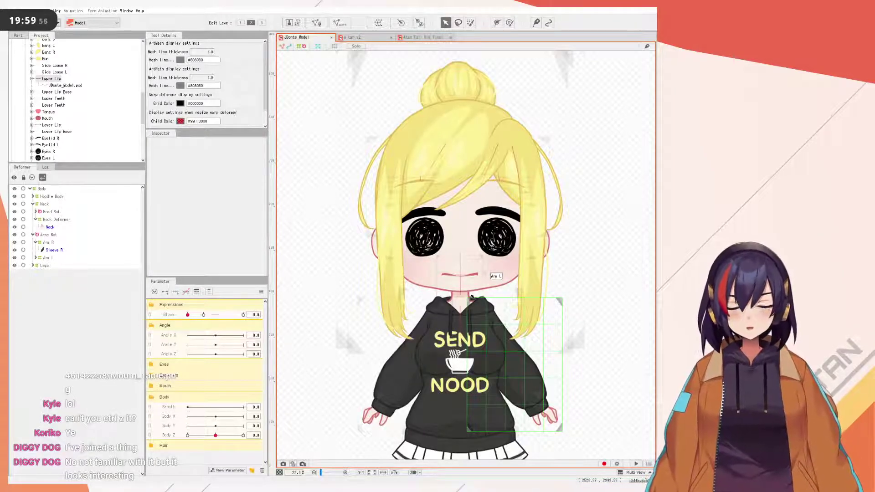
- Switch to the a-tan_v2 model, reset its parameters to default values, and examine the head up close
click(376, 40)
scroll(478, 125, up, 3)
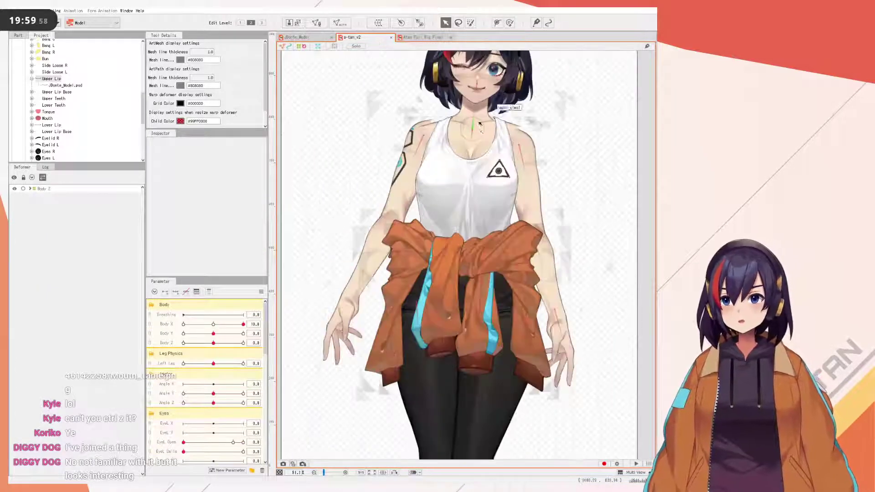
drag(478, 124, 482, 256)
click(261, 292)
click(292, 291)
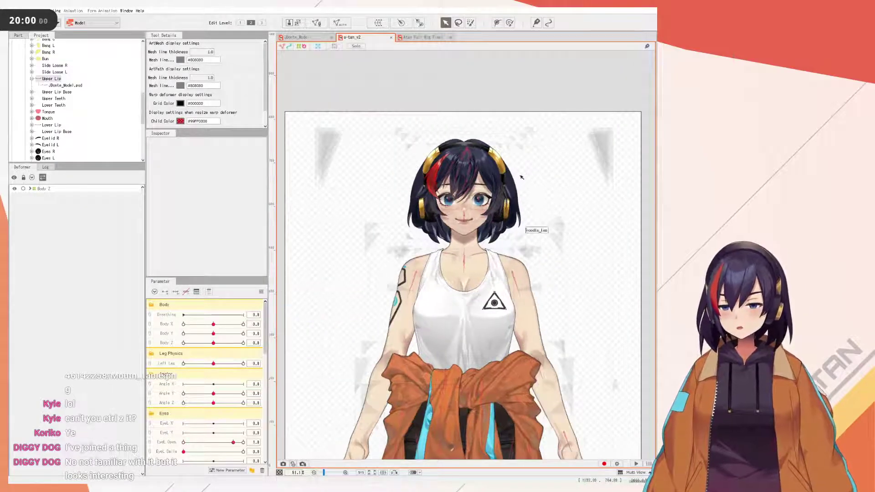
scroll(524, 182, up, 3)
scroll(539, 279, up, 2)
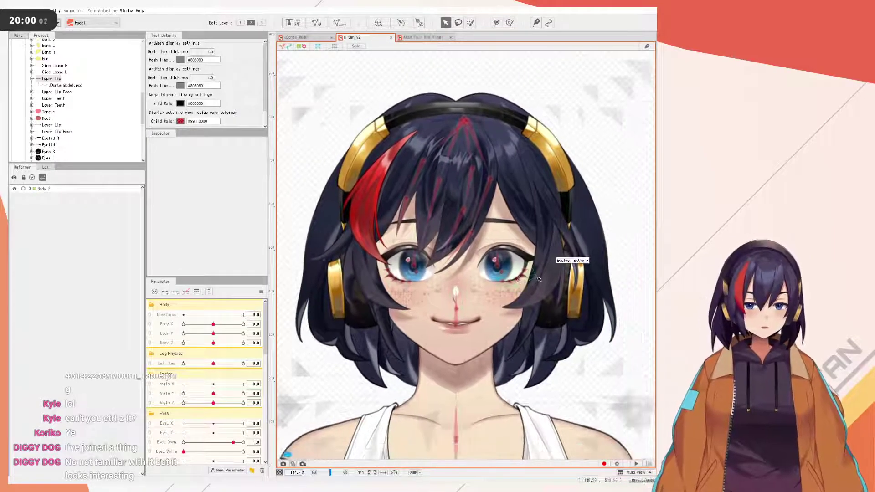
- Open the Atan Full Rig Final model and examine its face and full figure
click(413, 38)
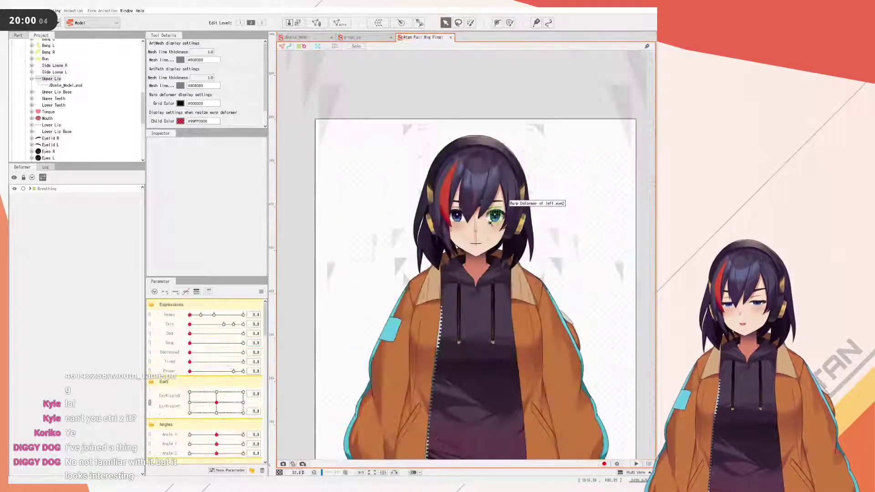
scroll(488, 226, up, 3)
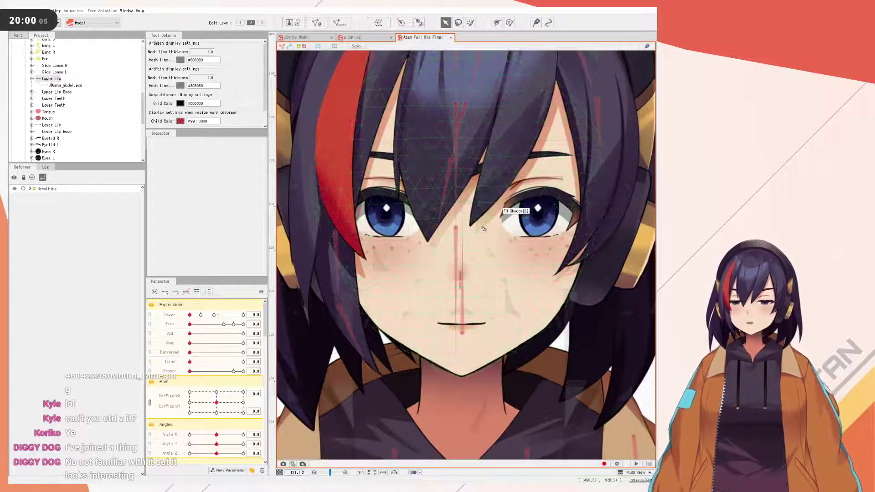
scroll(484, 228, down, 5)
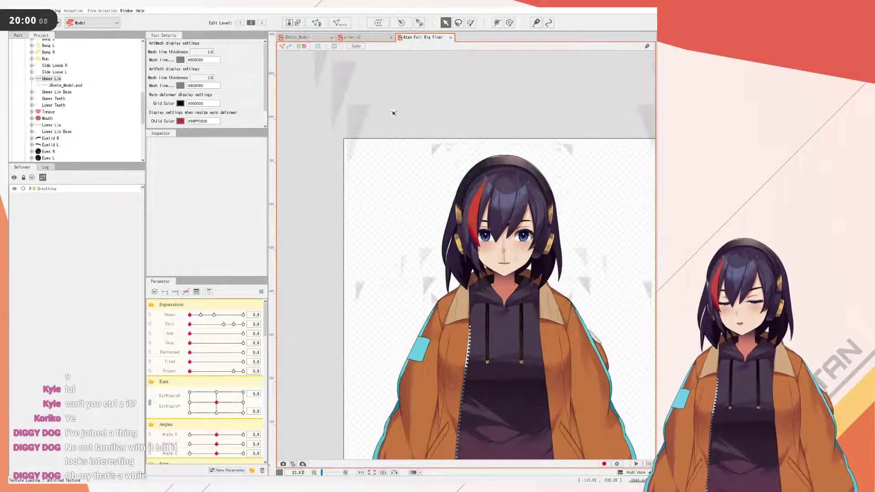
scroll(371, 95, down, 2)
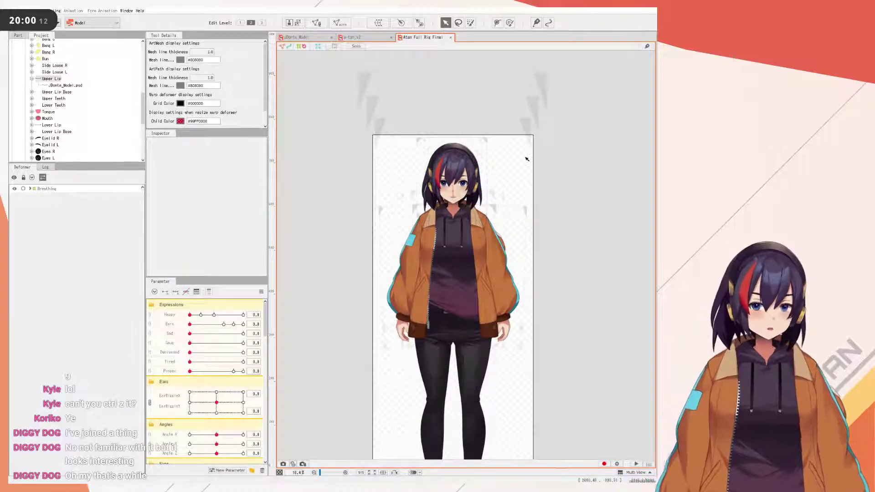
- Return to the a-tan_v2 model and compare its full body and upper torso
click(370, 38)
scroll(533, 277, down, 3)
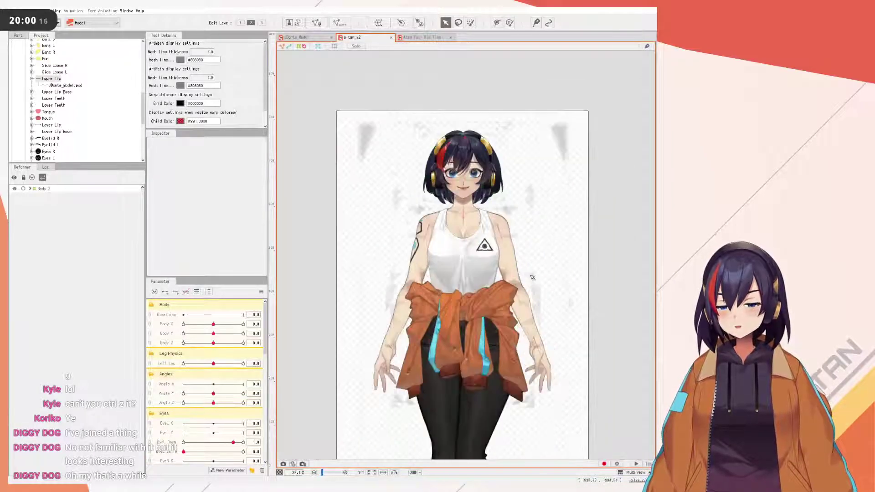
scroll(533, 277, up, 3)
scroll(502, 297, down, 5)
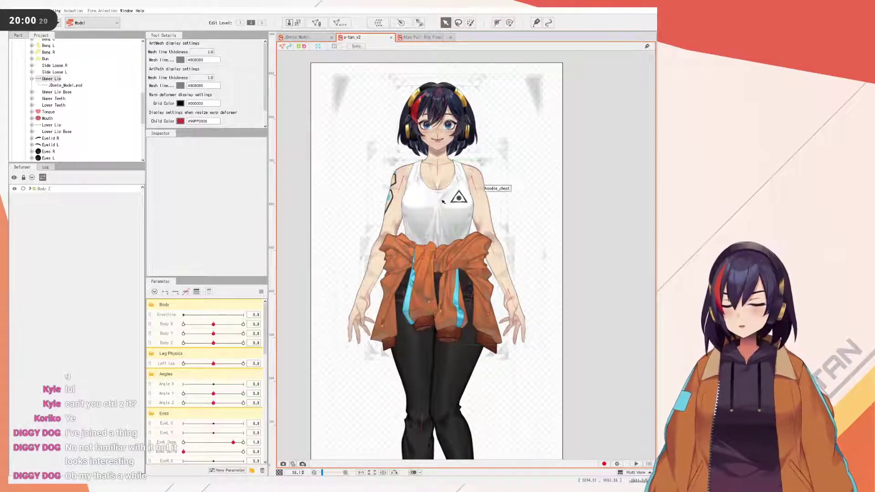
scroll(473, 205, up, 1)
drag(449, 103, 467, 191)
- Go back to the JDonta_Model and inspect the face and the side hair
click(305, 38)
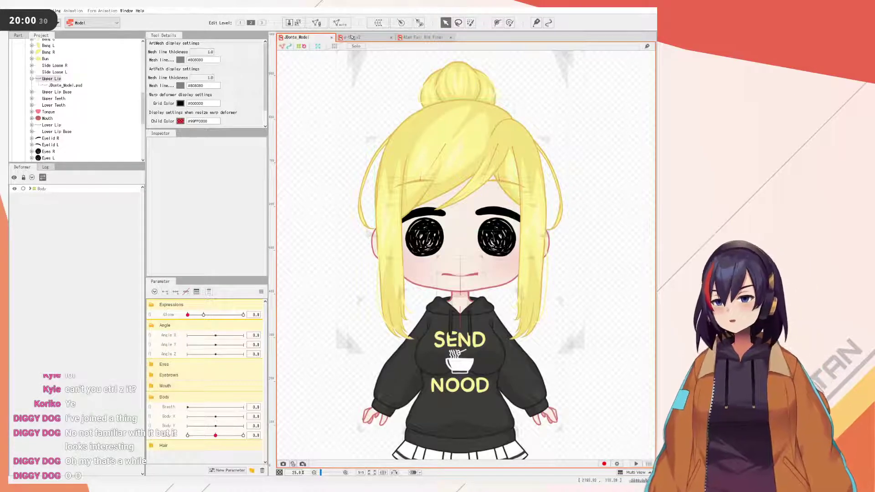
scroll(403, 247, up, 2)
drag(413, 245, 400, 246)
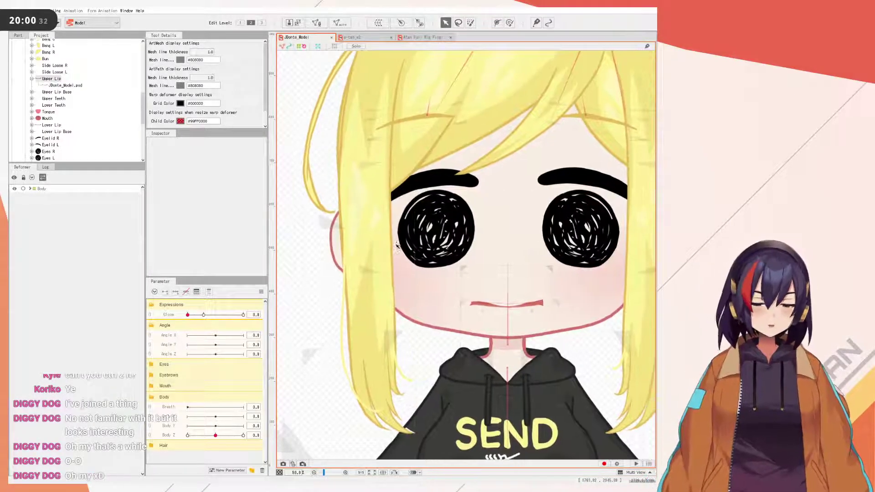
scroll(420, 232, down, 2)
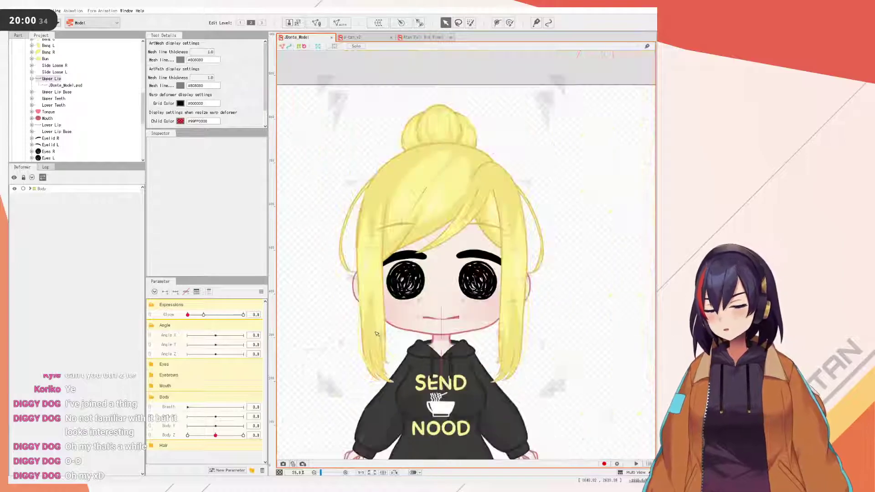
scroll(377, 334, up, 1)
scroll(469, 325, up, 1)
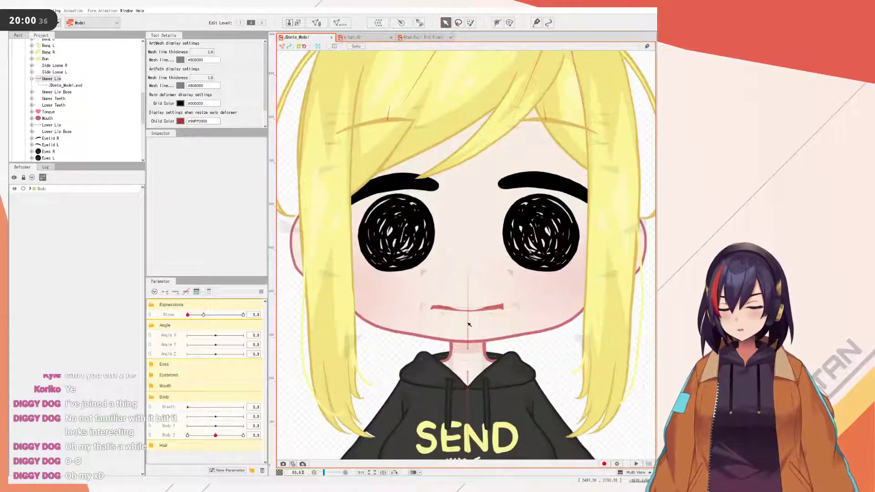
scroll(468, 329, down, 2)
- Reset the parameters to default values and inspect the side hair tip overlapping the character's right sleeve
drag(433, 390, 464, 216)
scroll(464, 217, up, 5)
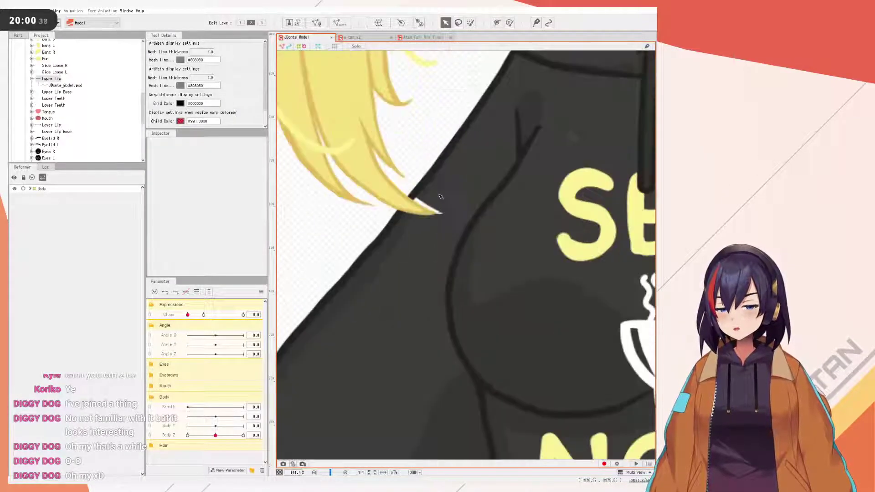
click(262, 292)
click(310, 294)
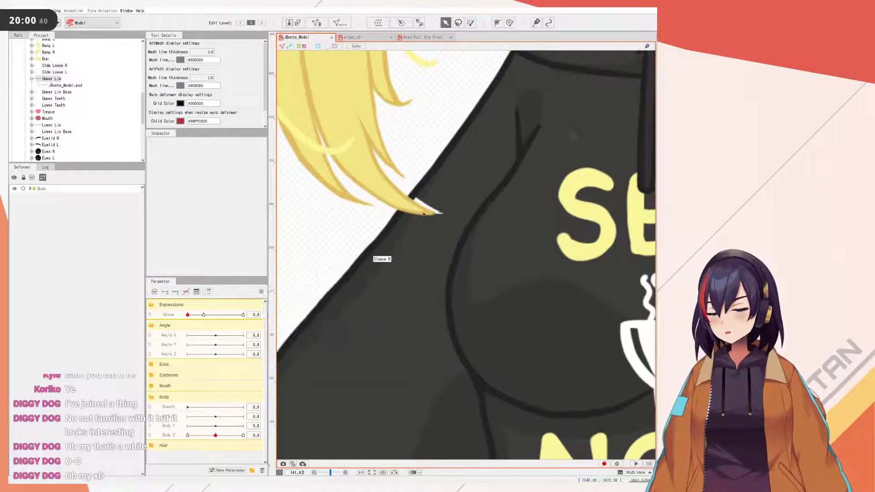
scroll(429, 212, down, 5)
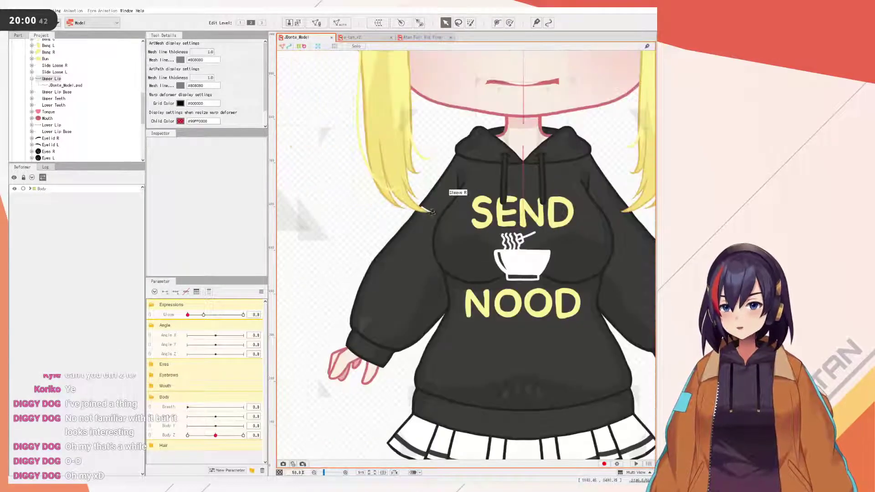
scroll(411, 215, up, 2)
scroll(412, 214, up, 3)
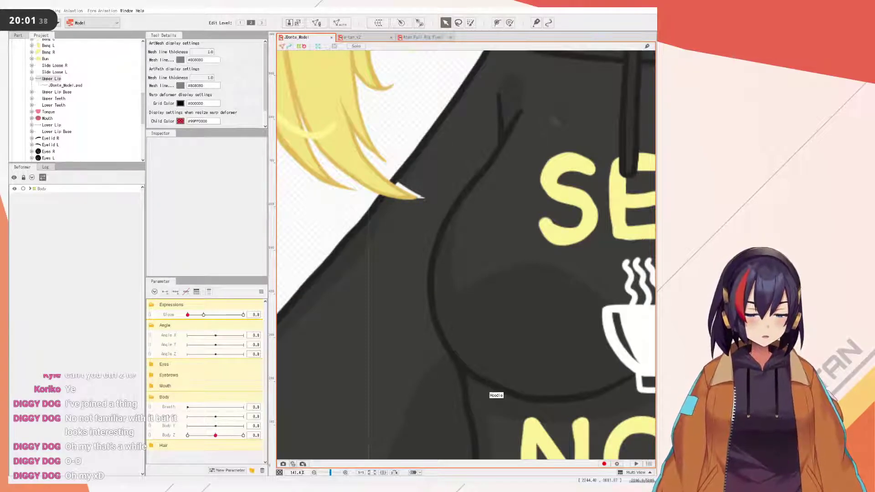
- Switch to Photoshop and locate the side hair tip overlapping the right sleeve in the character's PSD file
key(alt+Tab)
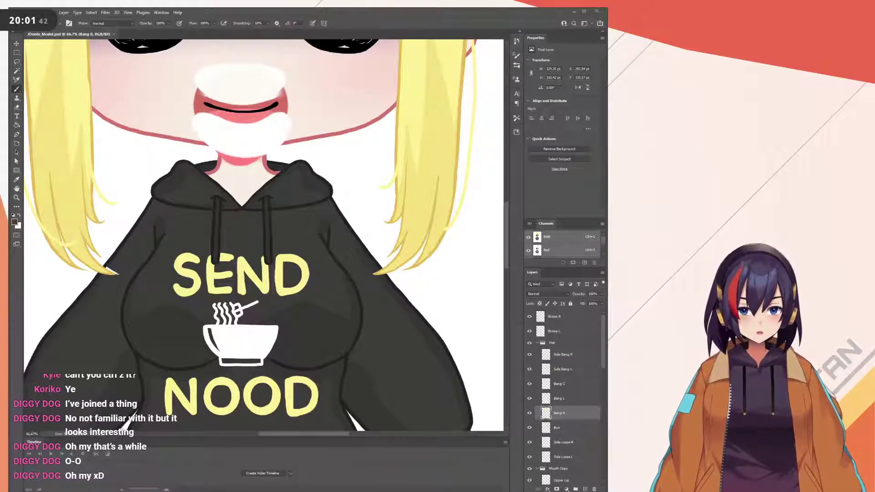
scroll(263, 234, up, 5)
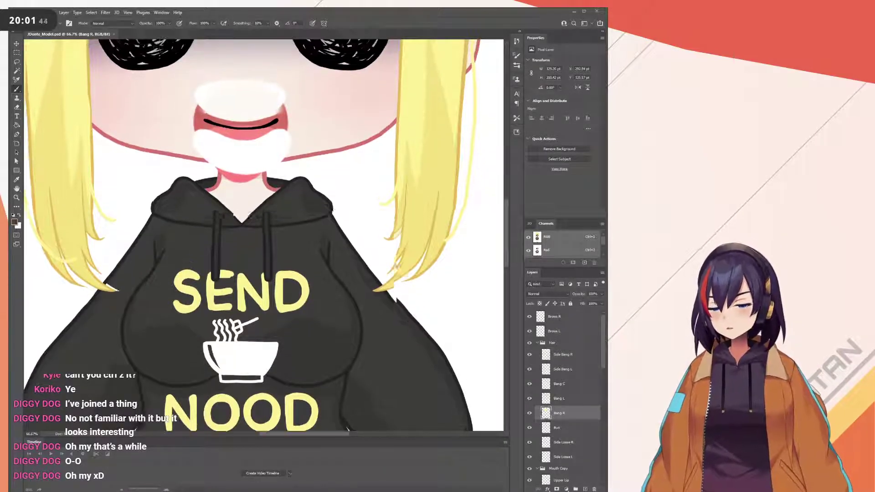
scroll(263, 234, up, 2)
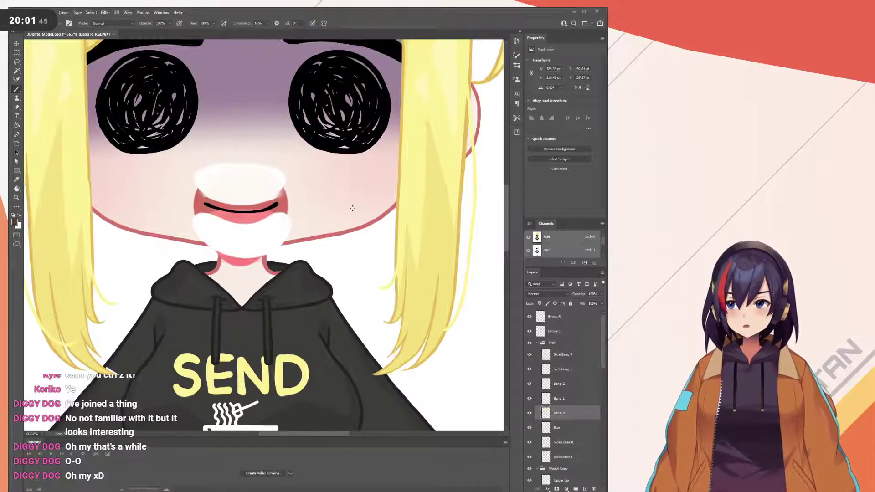
scroll(344, 344, up, 11)
scroll(344, 344, down, 20)
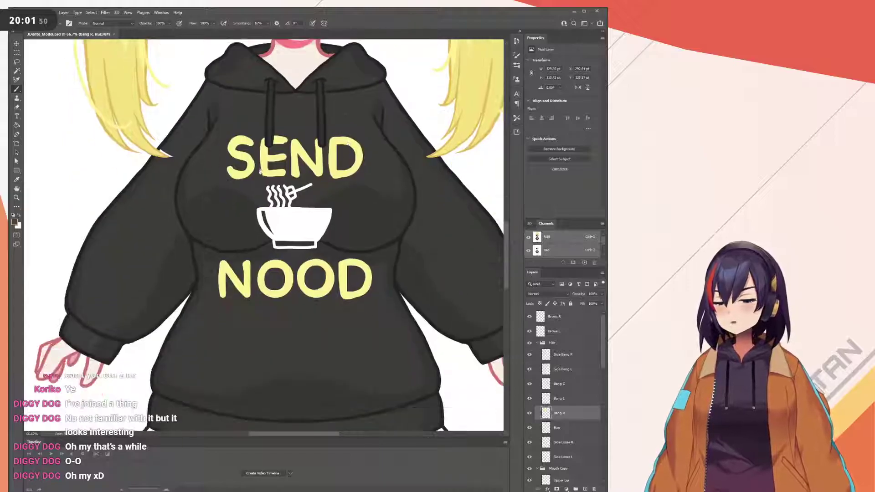
drag(276, 172, 332, 195)
key(ctrl+plus)
key(ctrl+plus)
key(ctrl+plus)
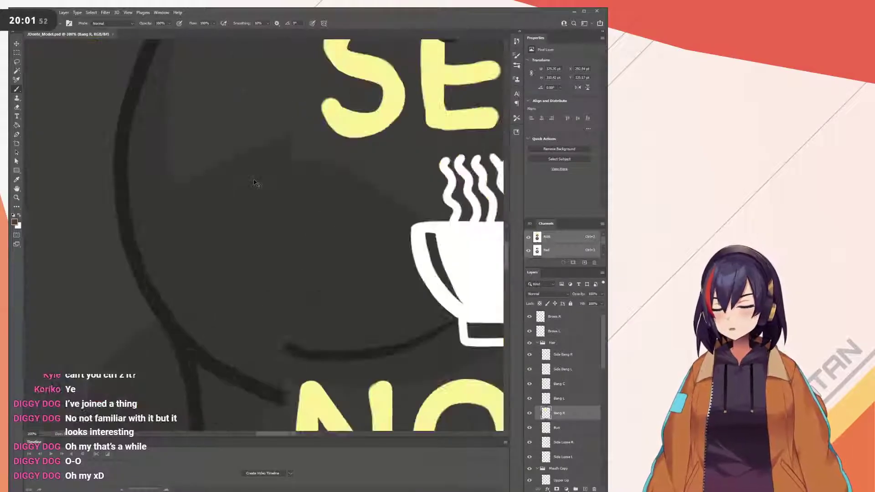
drag(207, 125, 447, 334)
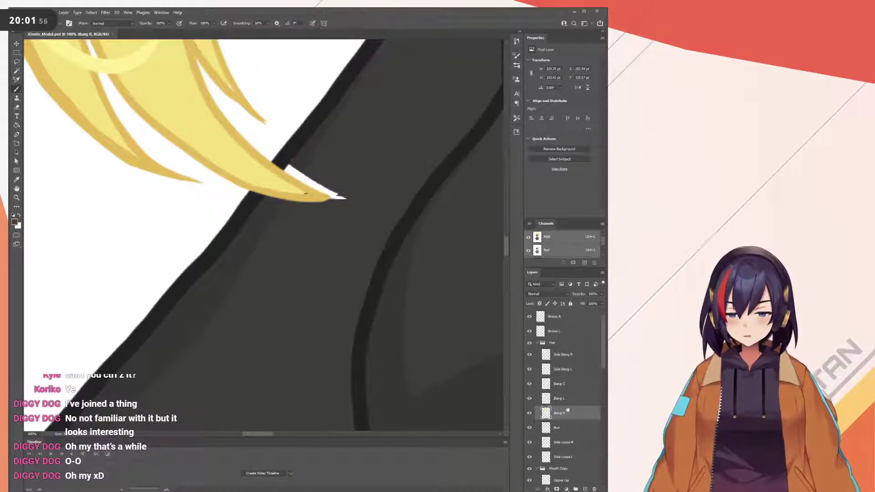
- Select the Side Bang R layer from its strand over the sleeve, test moving it, and undo the move
key(v)
click(196, 126)
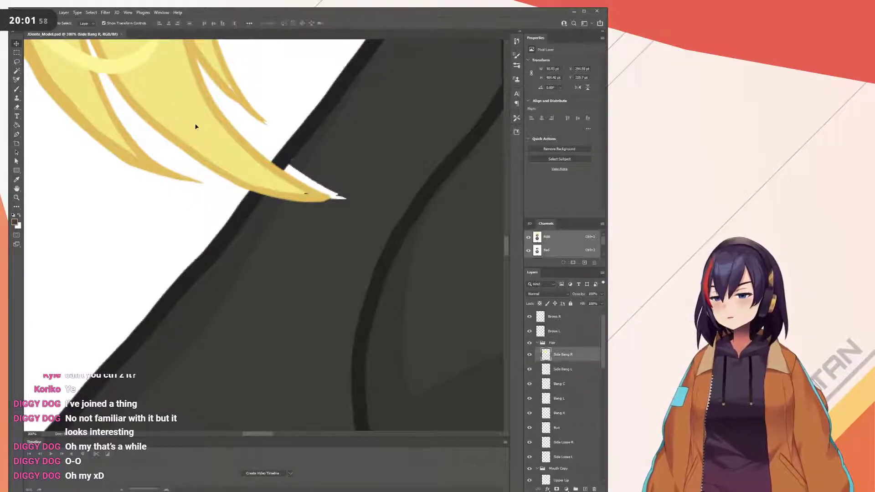
drag(237, 177, 178, 205)
key(ctrl+z)
ctrl+click(547, 355)
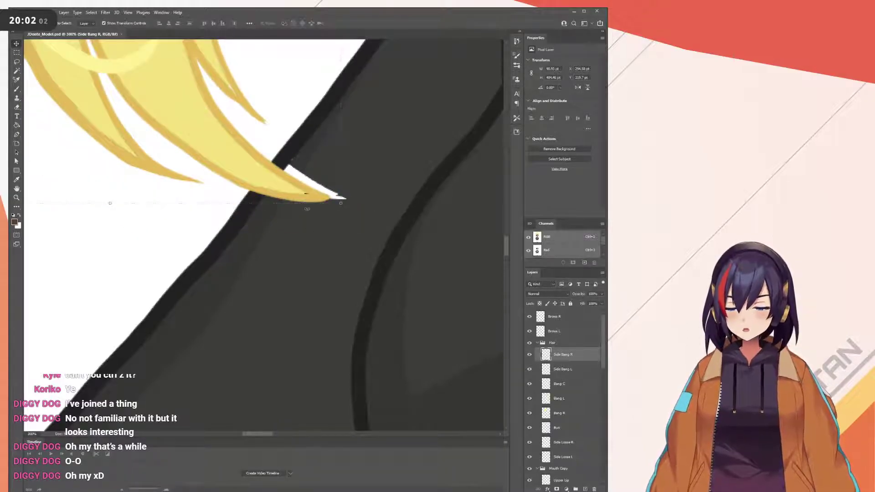
- Sample the strand's light yellow as the painting colour and activate the Brush tool
scroll(310, 204, up, 1)
key(i)
click(222, 158)
key(b)
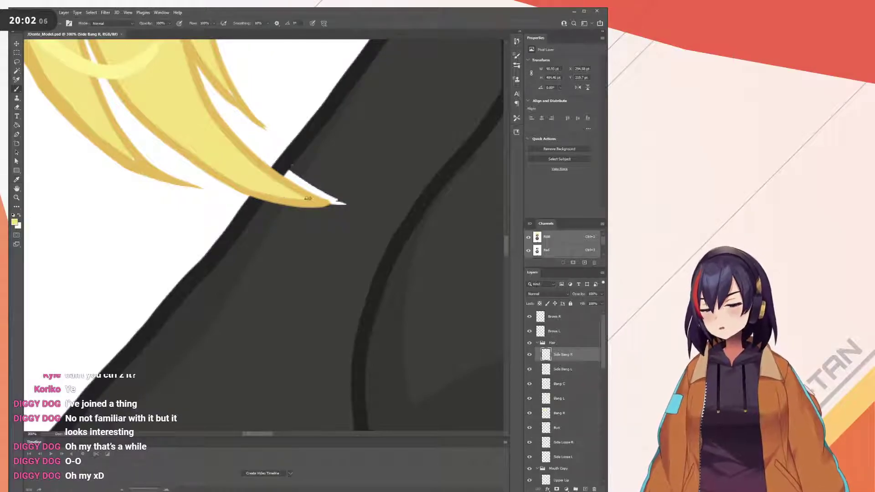
- Add a new layer in the Hair group, place it directly beneath Side Bang R, and make it active for painting
click(585, 489)
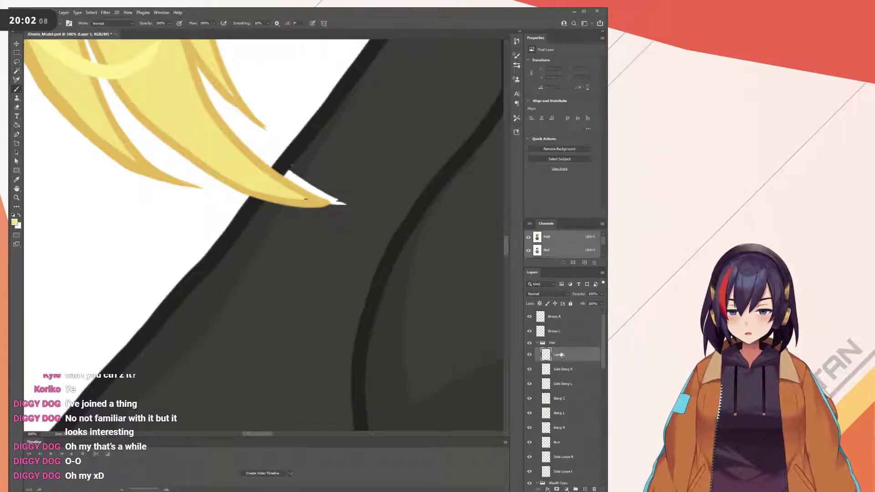
drag(561, 355, 568, 374)
click(559, 357)
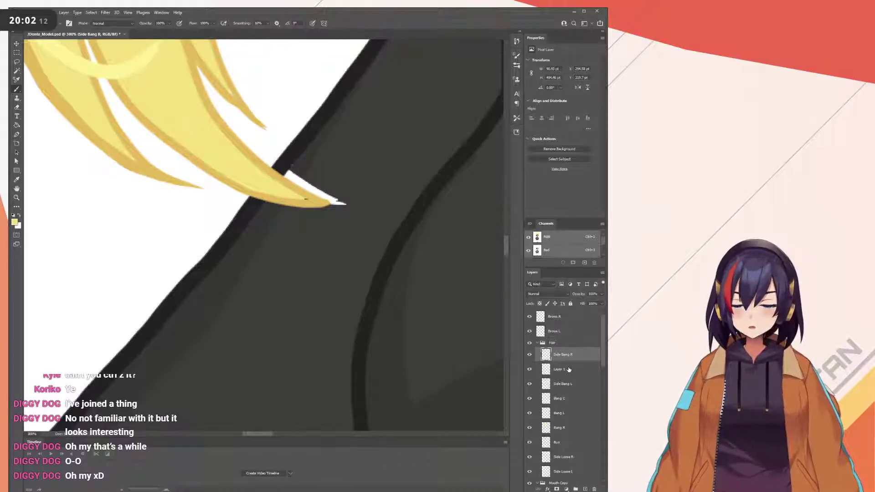
shift+click(569, 369)
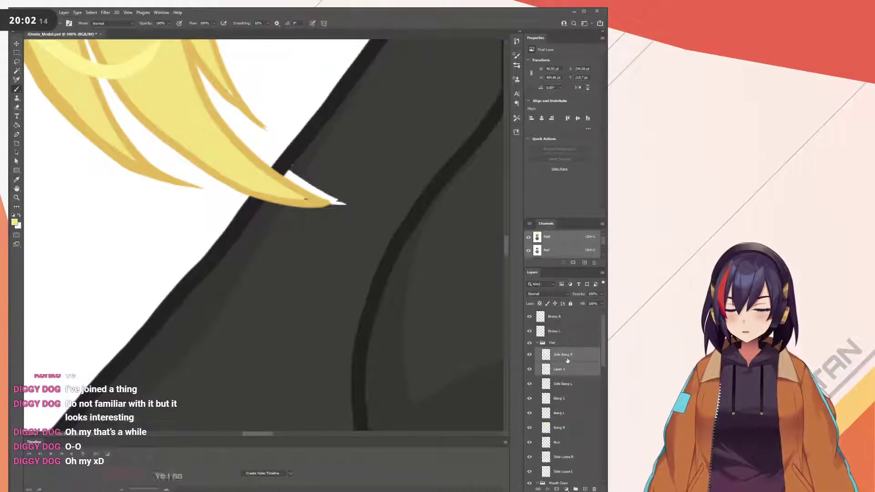
click(577, 372)
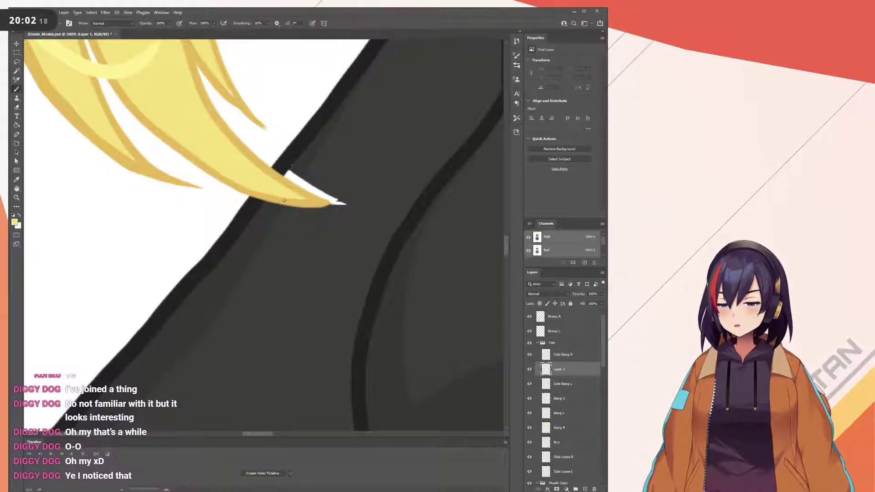
- Try touching up gaps around the right side bang's lower strands with light yellow brush strokes on the new layer
drag(274, 194, 284, 192)
mouse_move(233, 102)
mouse_down()
mouse_move(231, 87)
mouse_move(232, 97)
mouse_up()
drag(119, 153, 191, 196)
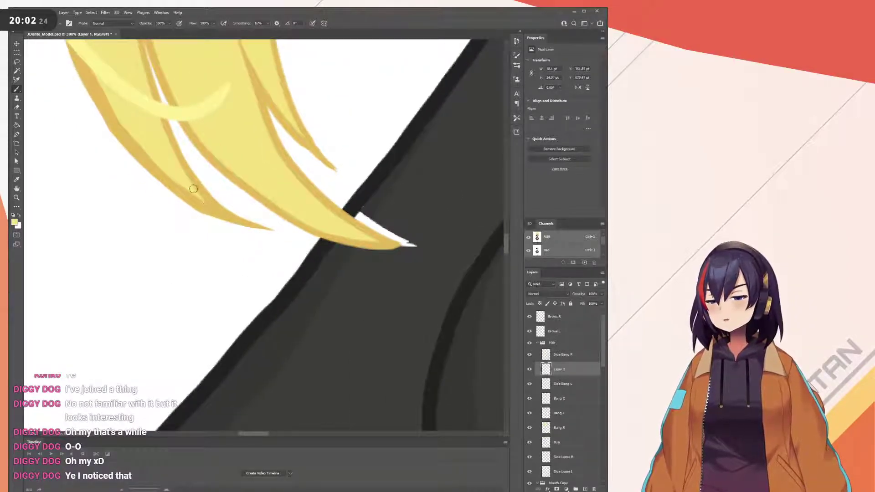
click(195, 191)
drag(221, 133, 367, 283)
drag(326, 102, 326, 213)
mouse_move(334, 167)
mouse_down()
mouse_move(319, 181)
mouse_move(311, 257)
mouse_up()
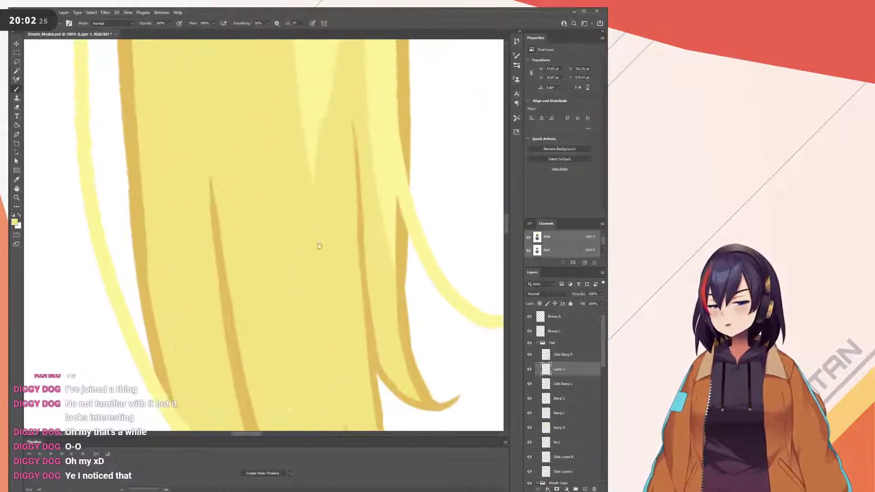
mouse_move(358, 138)
mouse_down()
mouse_move(358, 164)
mouse_move(356, 126)
mouse_move(367, 159)
mouse_move(369, 299)
mouse_up()
mouse_move(233, 135)
mouse_down()
mouse_move(265, 157)
mouse_move(312, 224)
mouse_up()
drag(190, 358, 236, 246)
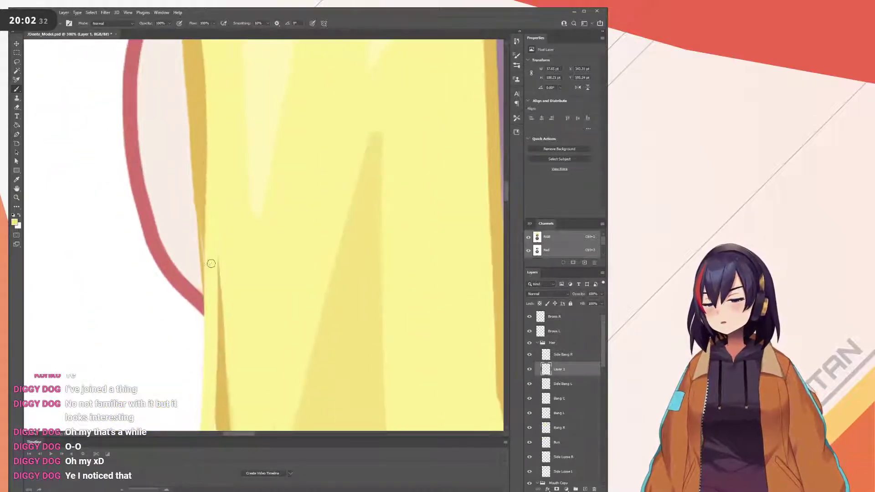
drag(200, 202, 201, 223)
- Try continuing the light yellow touch-ups along the upper hair and around the bun on the new layer
mouse_move(276, 105)
mouse_down()
mouse_move(282, 203)
mouse_move(321, 273)
mouse_up()
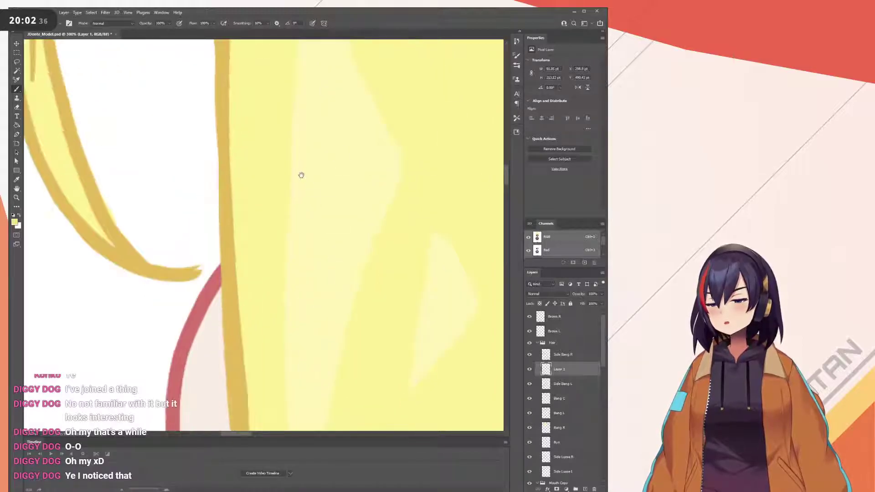
drag(301, 175, 303, 385)
drag(237, 82, 265, 306)
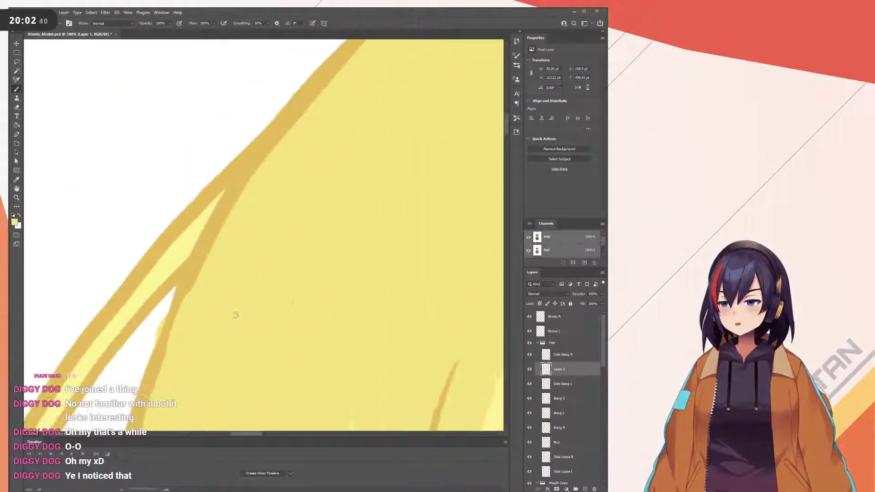
drag(345, 258, 98, 430)
drag(257, 292, 344, 173)
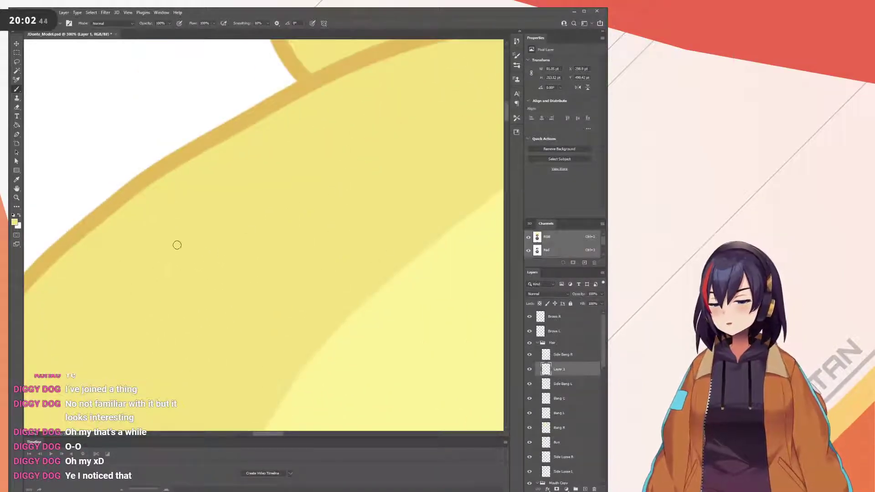
scroll(250, 240, up, 5)
drag(282, 122, 318, 324)
drag(230, 324, 294, 188)
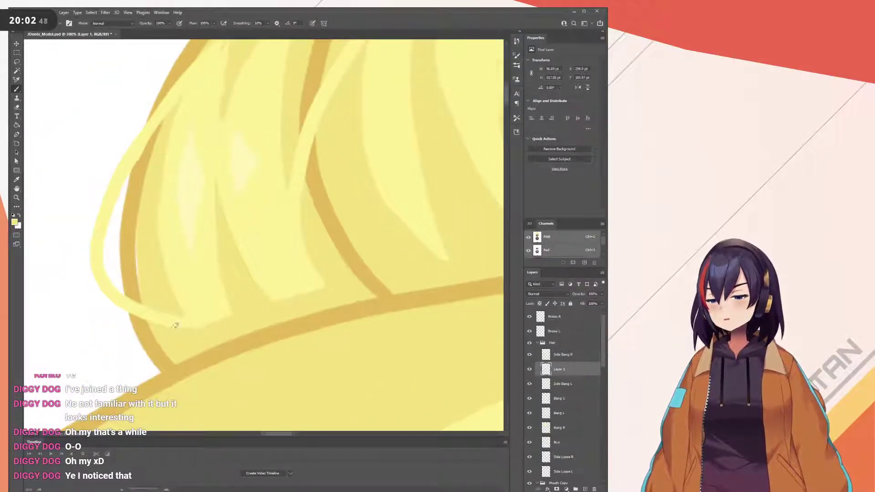
drag(387, 150, 170, 311)
drag(378, 214, 149, 185)
drag(319, 410, 325, 197)
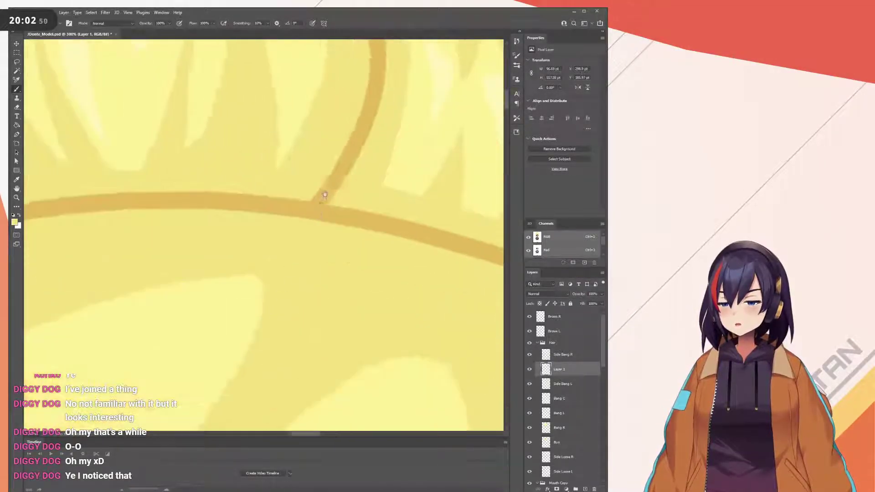
- Undo the light yellow brush strokes, the layer reordering and the added layer in the Hair group
scroll(325, 197, down, 4)
scroll(324, 197, left, 2)
key(ctrl+z)
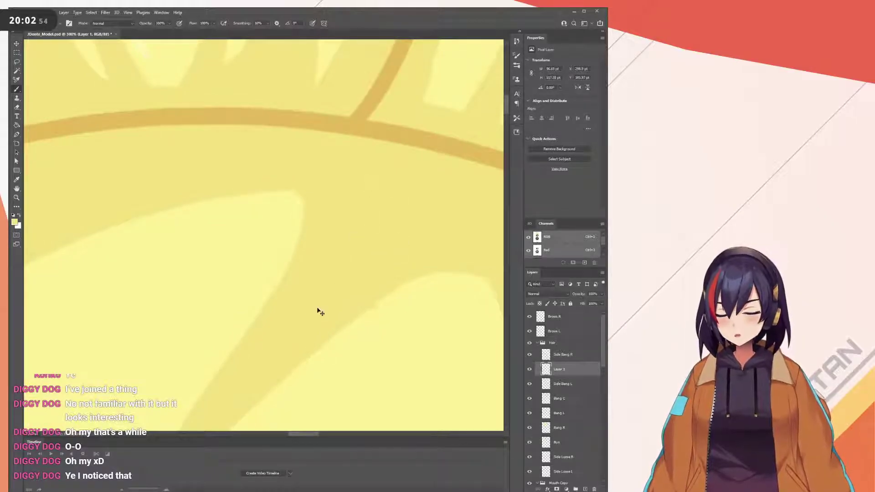
scroll(320, 312, down, 5)
scroll(268, 295, down, 6)
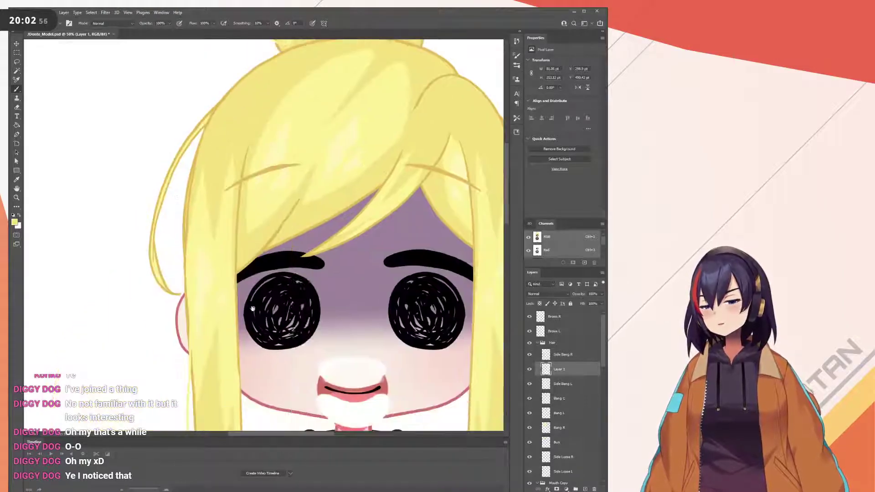
scroll(268, 296, down, 4)
scroll(268, 295, left, 2)
key(ctrl+z)
key(ctrl+z)
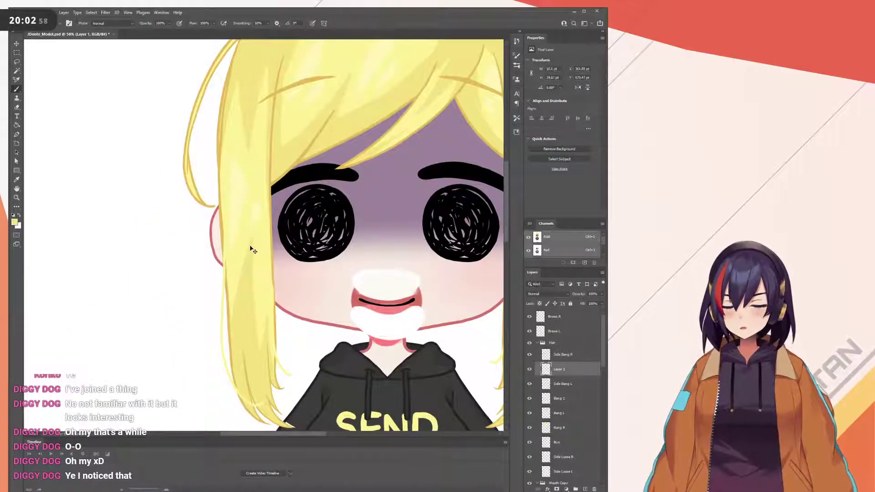
key(ctrl+z)
key(ctrl+z)
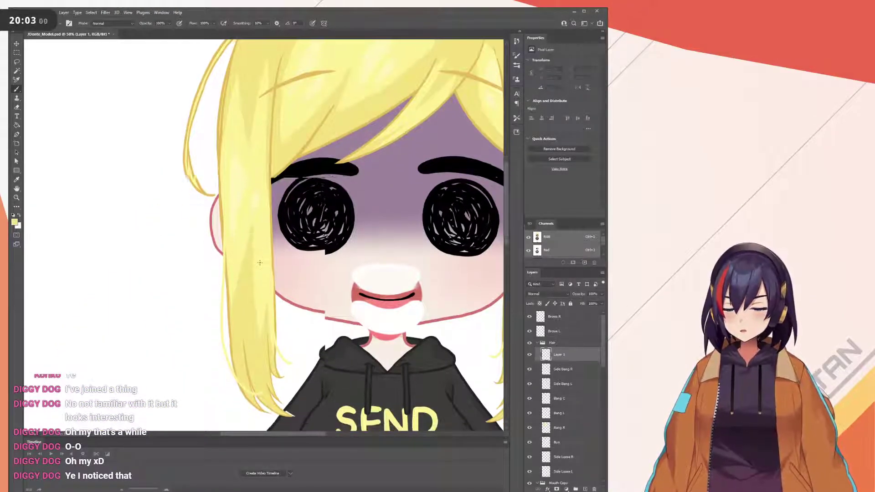
scroll(262, 269, down, 1)
key(ctrl+z)
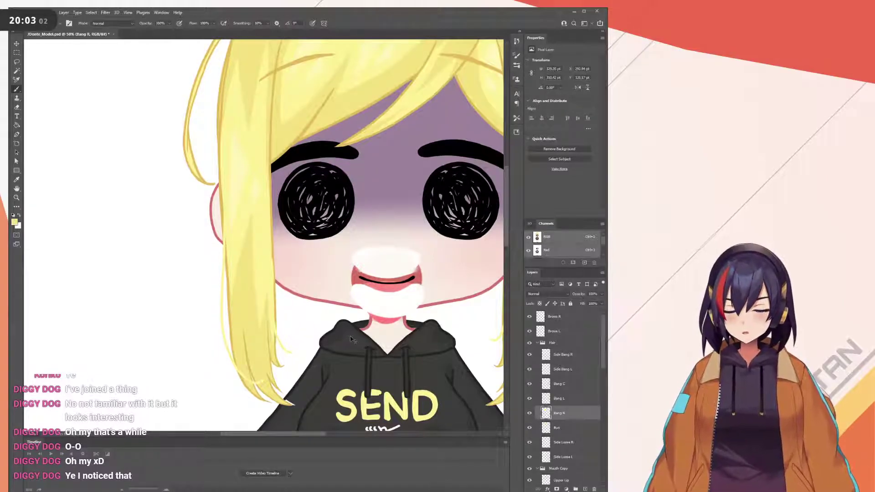
- Select the Sleeve R layer from the dark sleeve area beside the right side bang's tip
key(ctrl+plus)
key(ctrl+plus)
key(ctrl+plus)
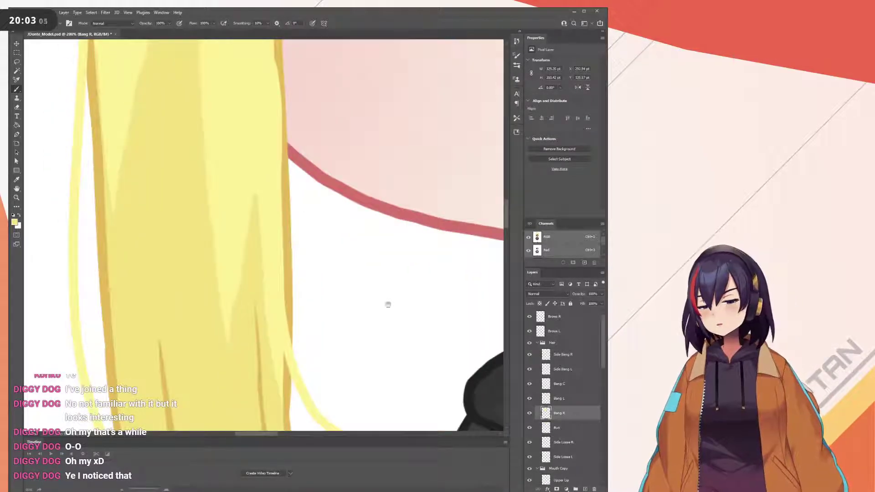
drag(383, 114, 319, 91)
drag(339, 423, 318, 276)
scroll(318, 276, down, 3)
click(17, 44)
click(286, 250)
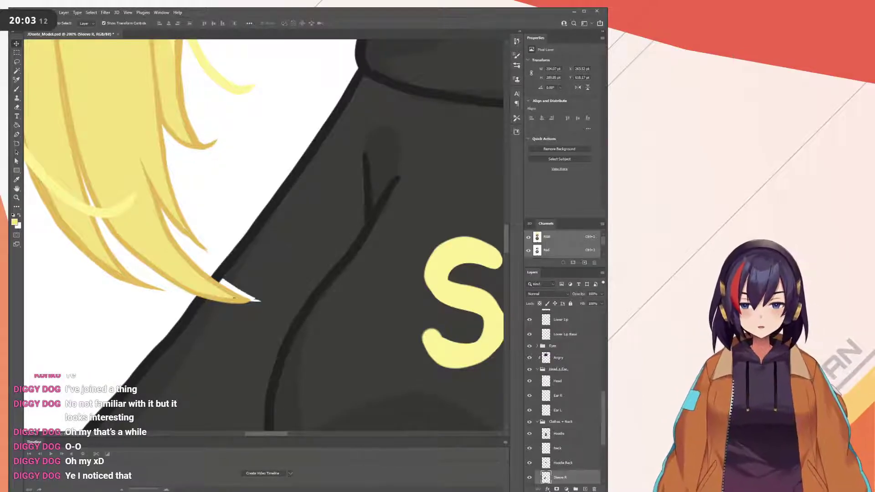
- Test moving the Sleeve R layer upward from behind the hair tip, and undo the move
drag(274, 268, 274, 212)
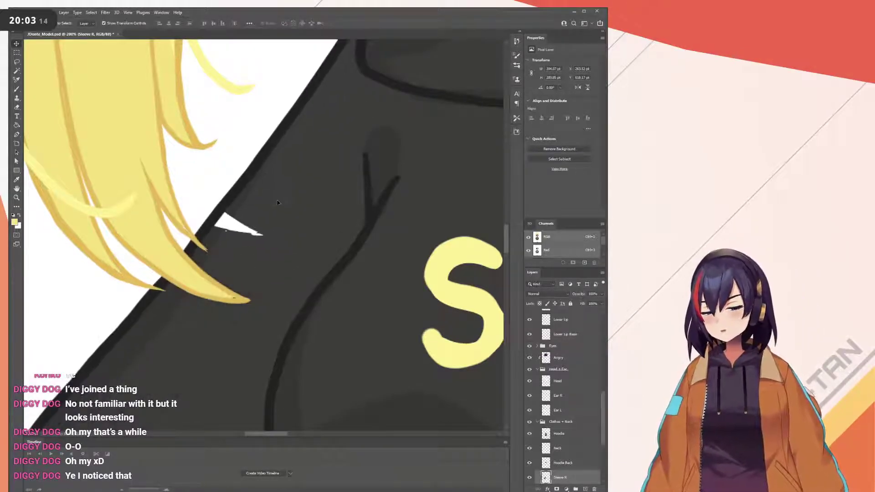
key(ctrl+plus)
key(ctrl+z)
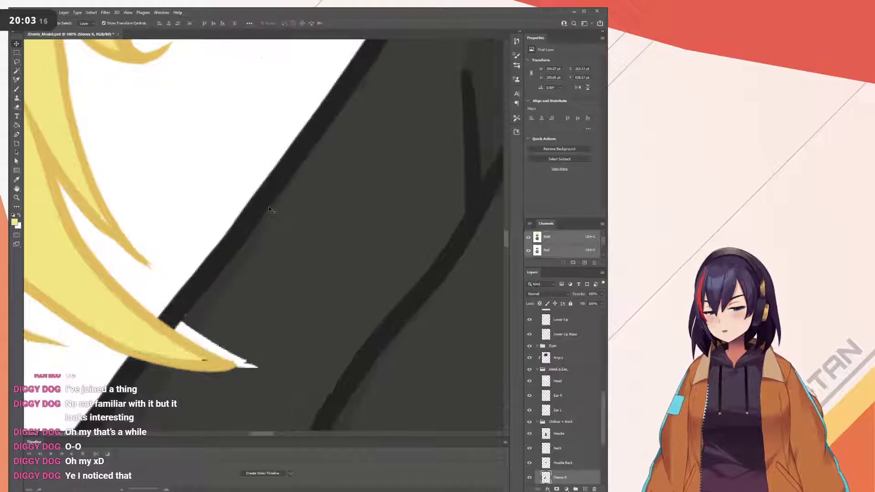
- Sample the sleeve's dark grey and brush it over the white gap beyond the hair tip on Sleeve R
drag(265, 271, 338, 175)
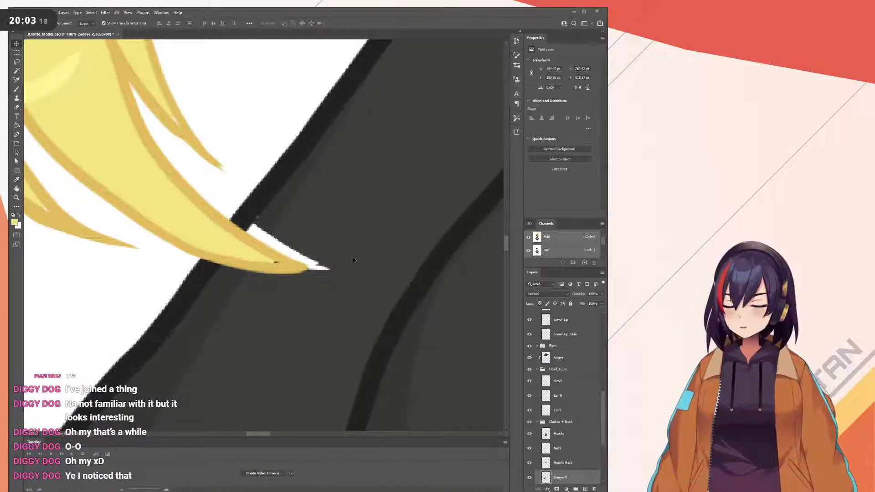
key(i)
scroll(554, 401, down, 2)
click(334, 291)
key(b)
mouse_move(329, 256)
mouse_down()
mouse_move(314, 272)
mouse_move(305, 252)
mouse_move(291, 248)
mouse_move(270, 262)
mouse_move(277, 238)
mouse_up()
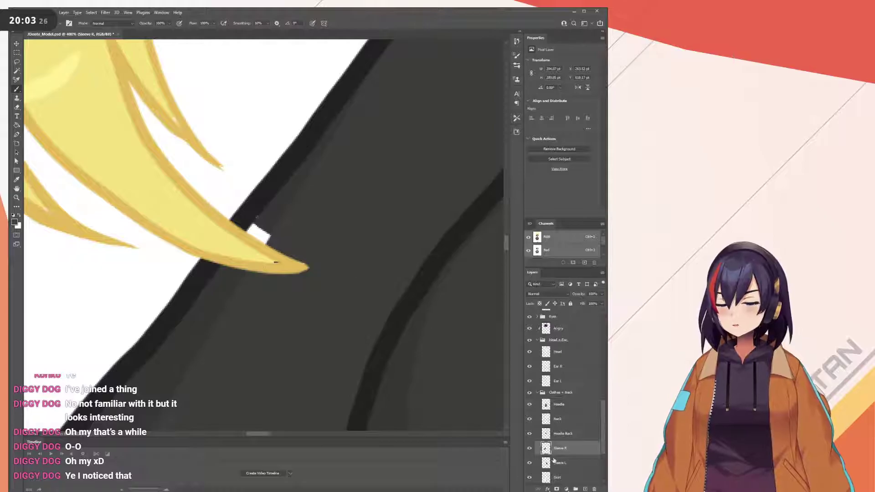
- Hide the Side Bang R layer, make Sleeve R active again, and check its visibility off and on
click(16, 44)
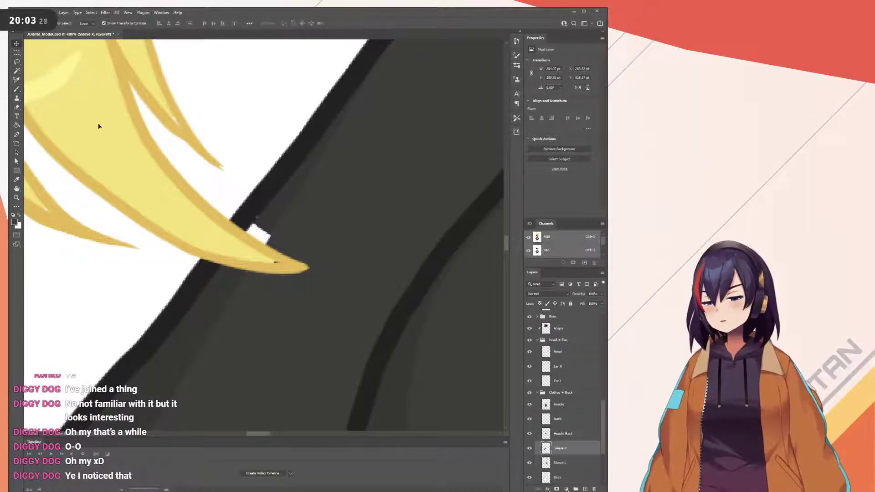
click(97, 127)
click(529, 315)
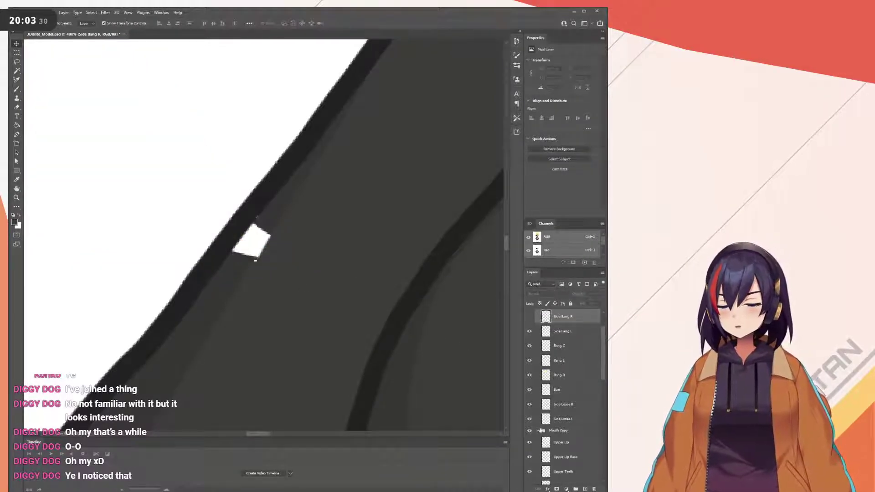
scroll(541, 430, down, 10)
click(560, 478)
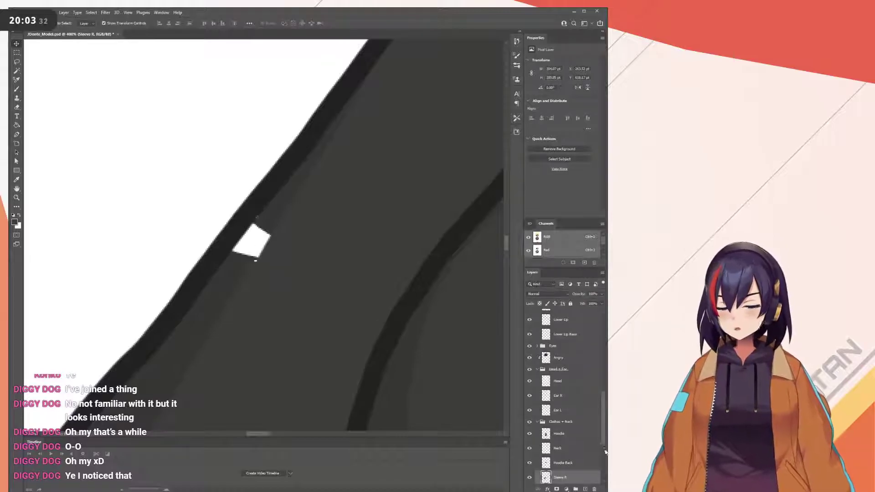
scroll(571, 446, down, 2)
click(530, 449)
click(530, 449)
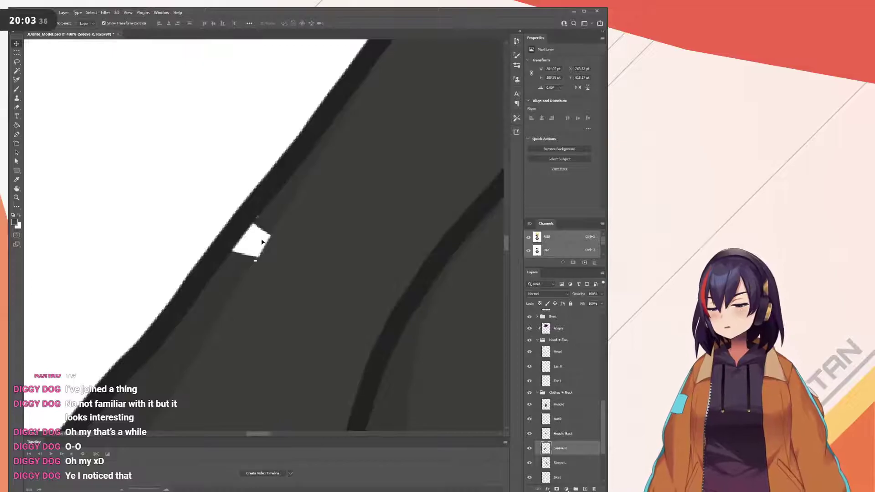
- Sample the sleeve's shading colour and paint over the middle of the exposed white hole on Sleeve R
key(i)
key(b)
mouse_move(268, 230)
mouse_down()
mouse_move(241, 260)
mouse_move(233, 256)
mouse_move(262, 222)
mouse_up()
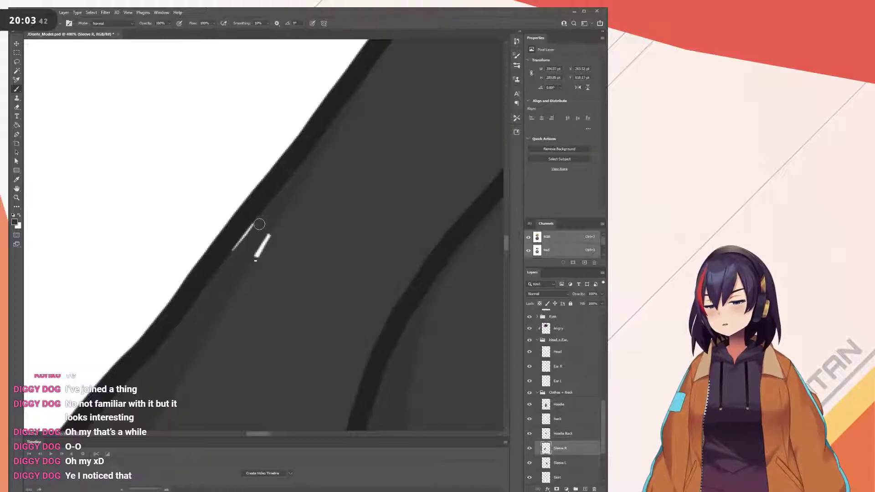
- Paint over the thin white slit along the sleeve's outline and blend it into the dark line
key(ctrl+plus)
key(ctrl+plus)
key(ctrl+plus)
key(ctrl+plus)
key(ctrl+plus)
key(ctrl+plus)
key(ctrl+plus)
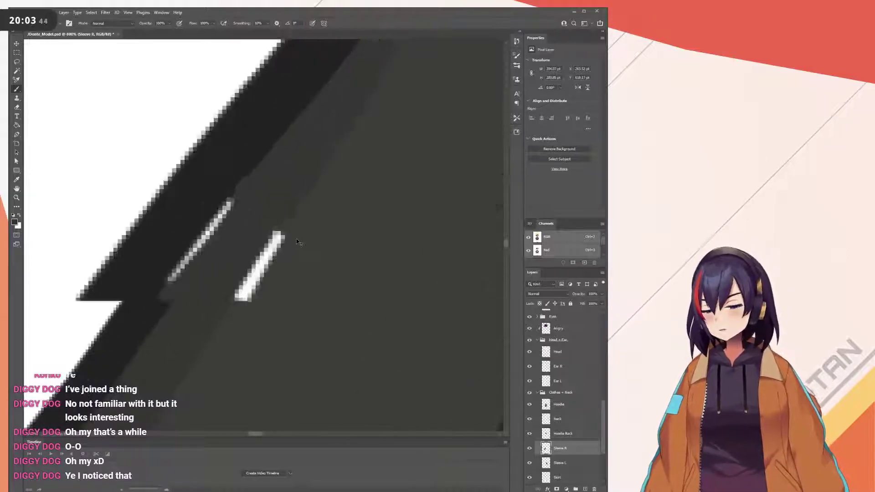
mouse_move(247, 190)
mouse_down()
mouse_move(168, 301)
mouse_move(140, 324)
mouse_move(217, 218)
mouse_move(367, 270)
mouse_move(406, 328)
mouse_move(399, 193)
mouse_up()
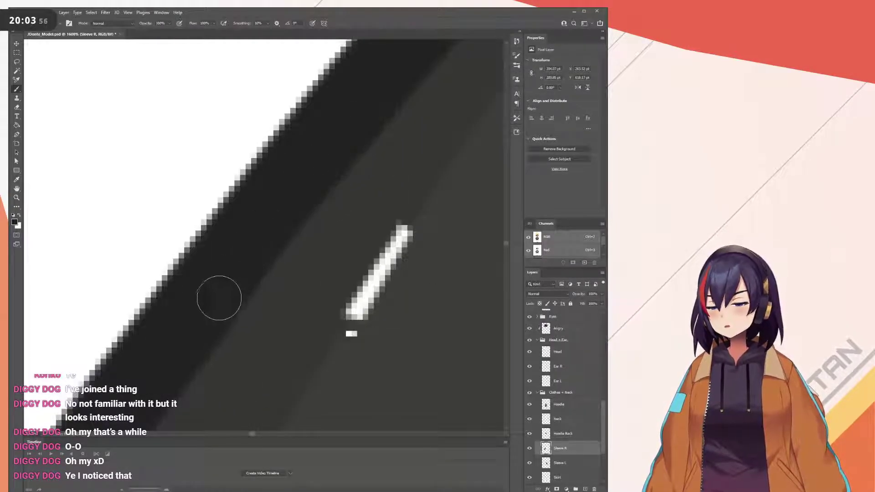
- Fill the remaining white sliver and stray pixels inside Sleeve R with colours sampled from the surrounding sleeve
key(i)
key(b)
drag(412, 228, 351, 331)
drag(474, 294, 412, 225)
key(i)
key(b)
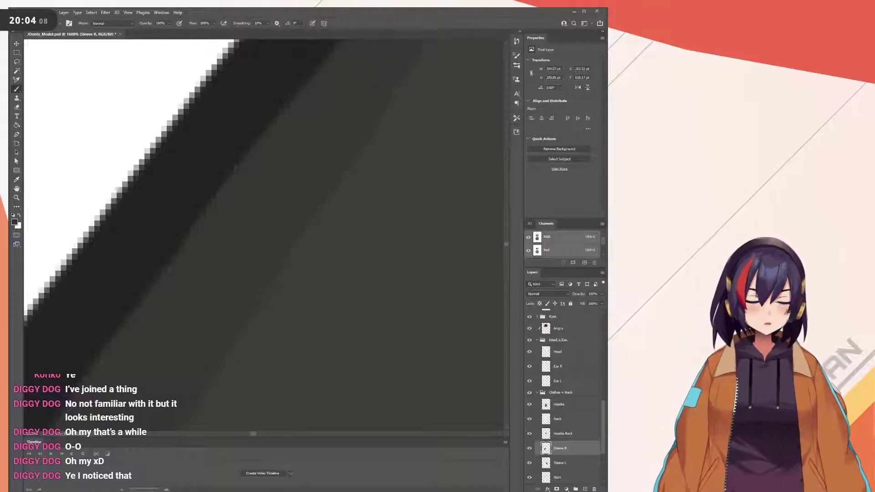
- Save the character's PSD file with the repaired sleeve
scroll(439, 183, down, 10)
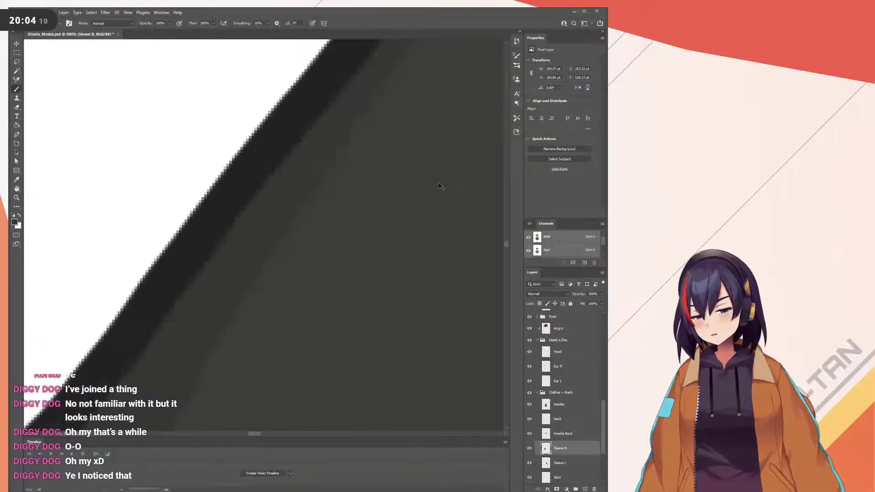
scroll(440, 186, down, 2)
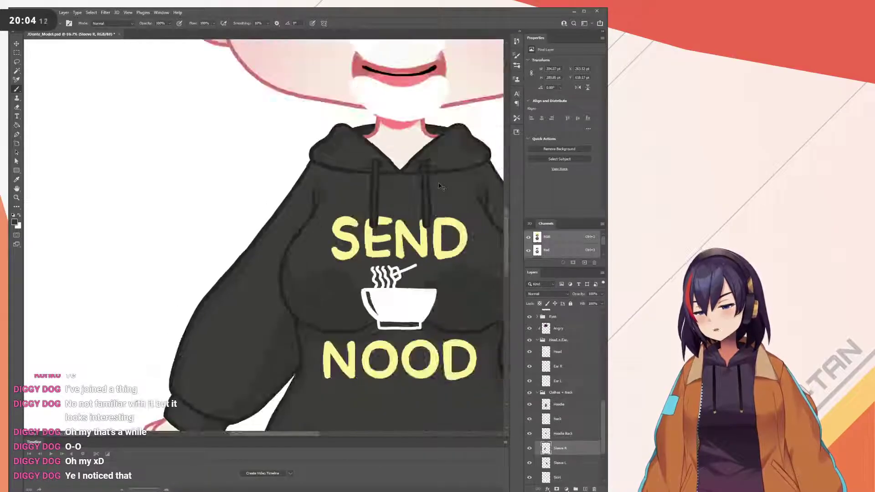
key(ctrl+s)
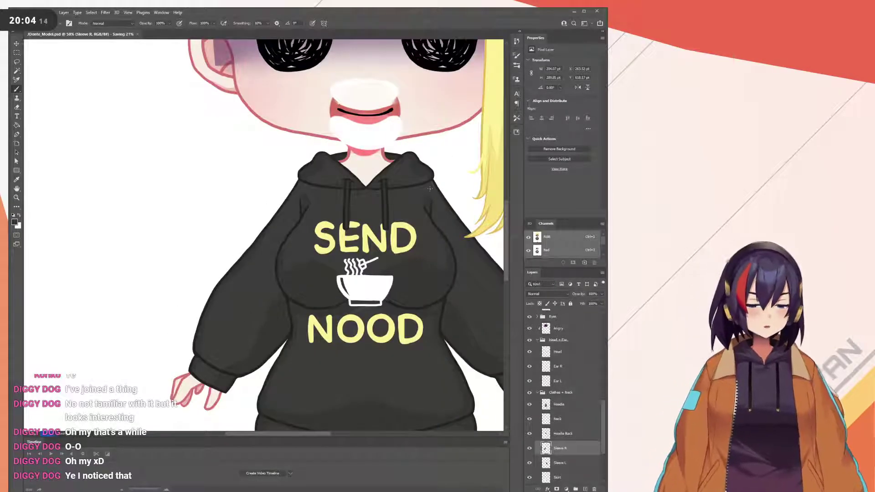
- Examine the opposite sleeve around the other side bang's tip for a similar gap
drag(426, 229, 341, 218)
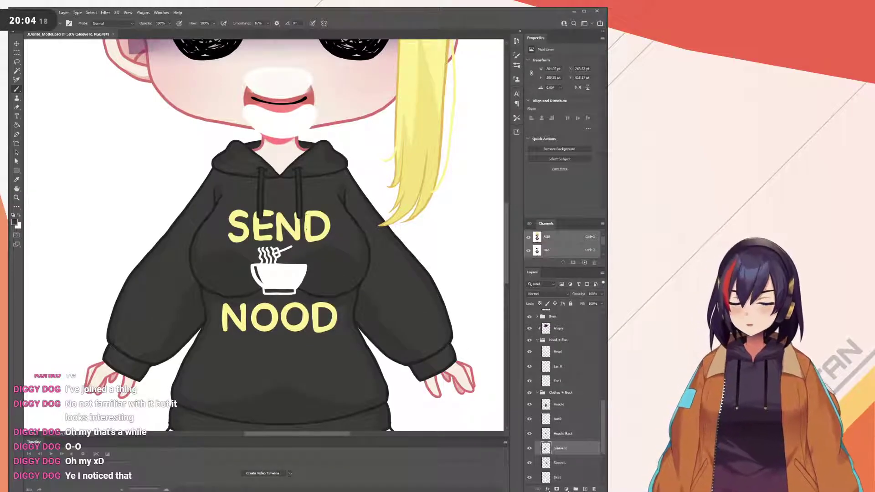
scroll(380, 240, up, 2)
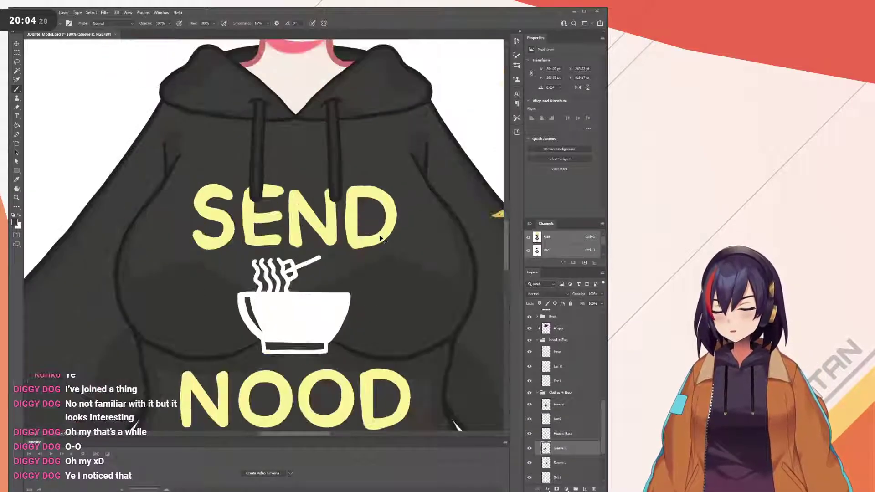
drag(387, 179, 356, 255)
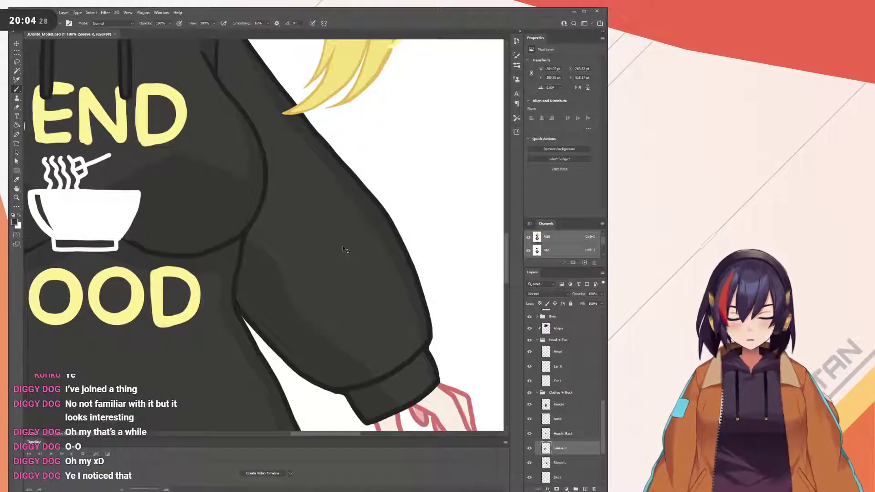
scroll(345, 248, up, 2)
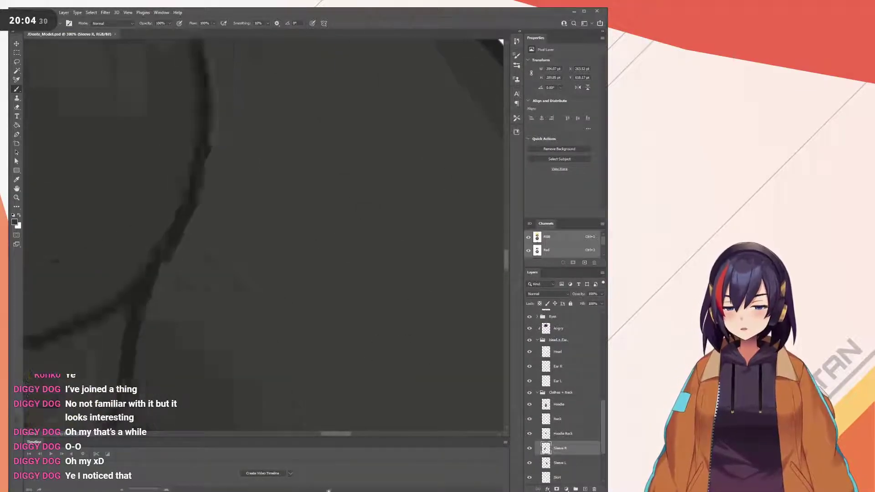
drag(315, 259, 287, 364)
drag(276, 267, 267, 367)
click(17, 43)
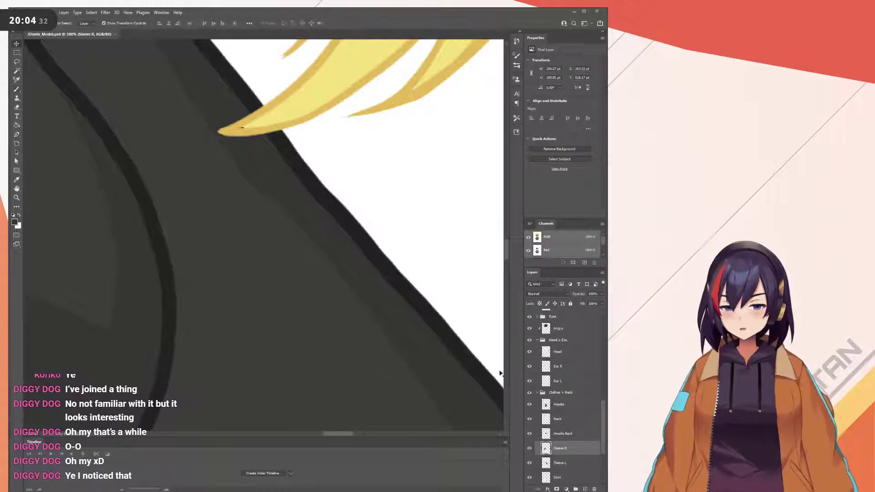
- Hide the Side Bang L layer to expose the white gap and select the Sleeve L layer
scroll(547, 370, up, 8)
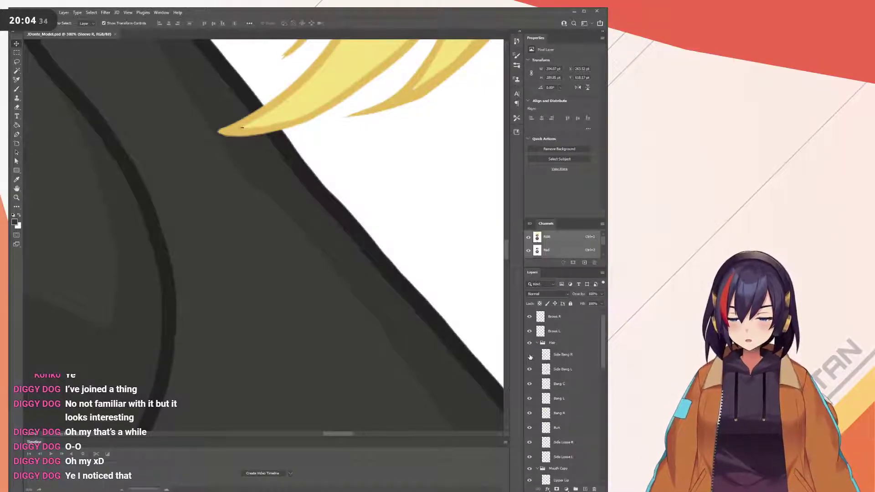
click(312, 92)
click(530, 369)
scroll(367, 228, up, 3)
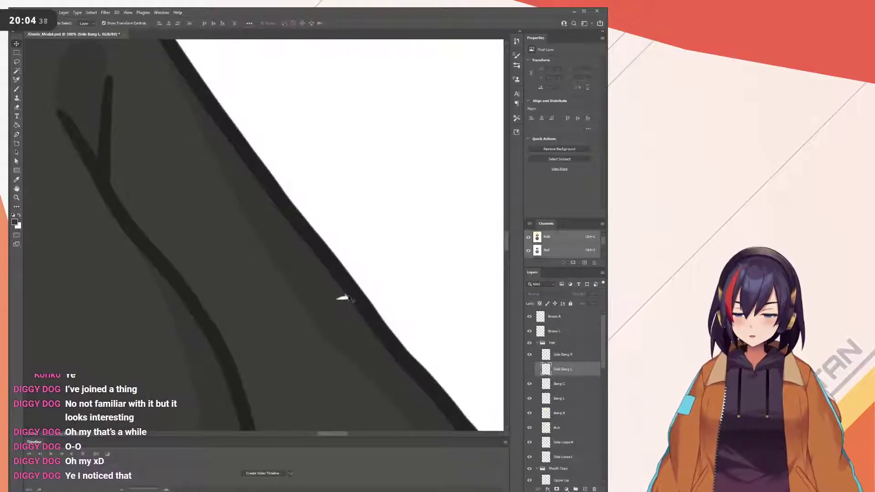
click(347, 297)
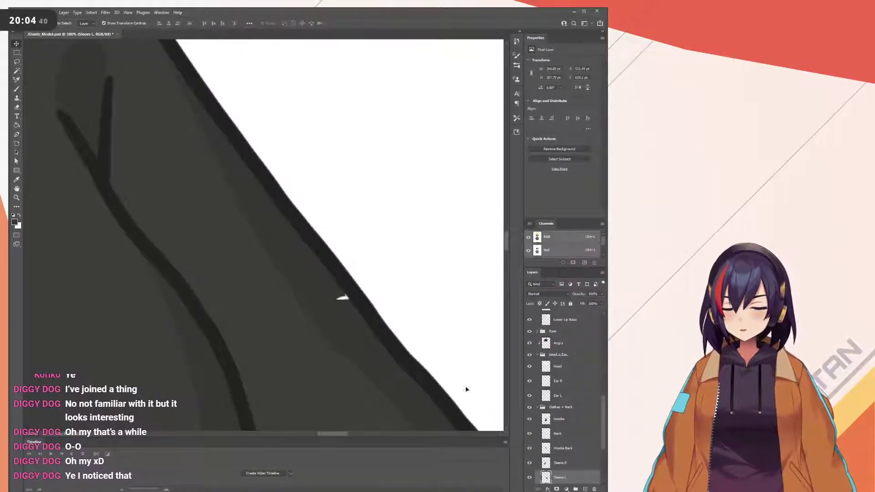
- Paint over the white sliver in Sleeve L with the Brush, using the sleeve's fill and outline colours
scroll(433, 360, down, 1)
key(b)
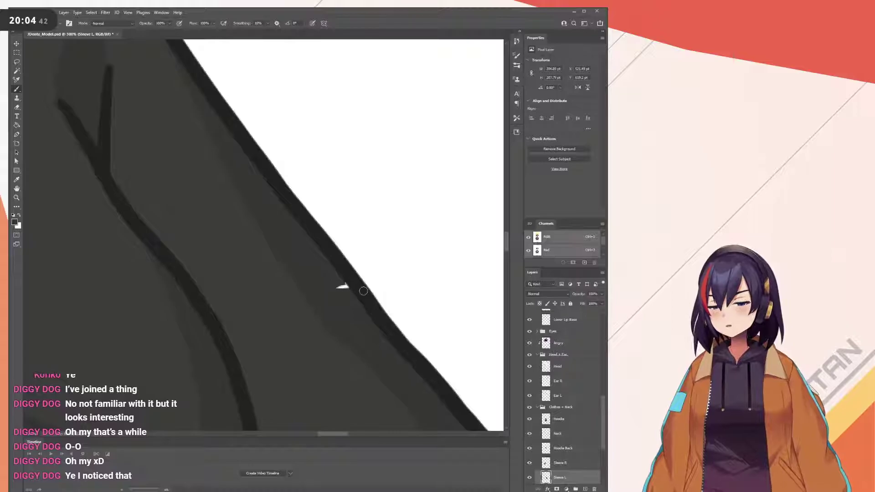
key(ctrl+plus)
key(ctrl+plus)
key(ctrl+plus)
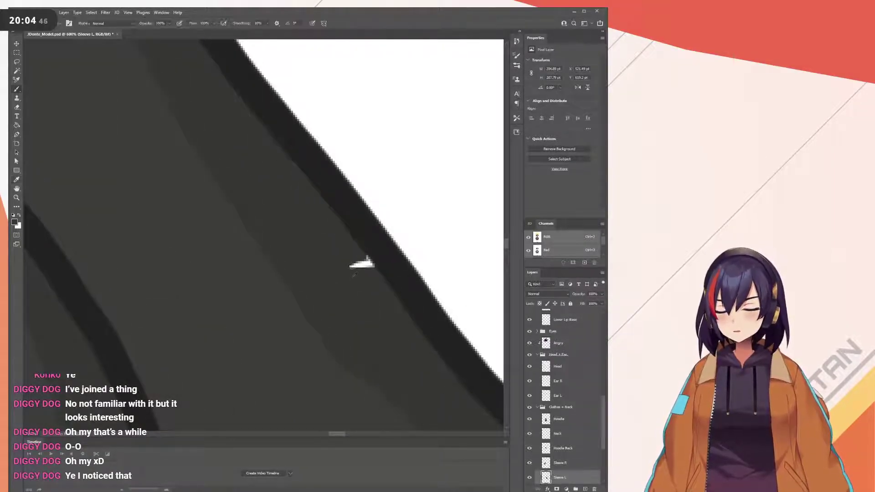
drag(363, 286, 368, 259)
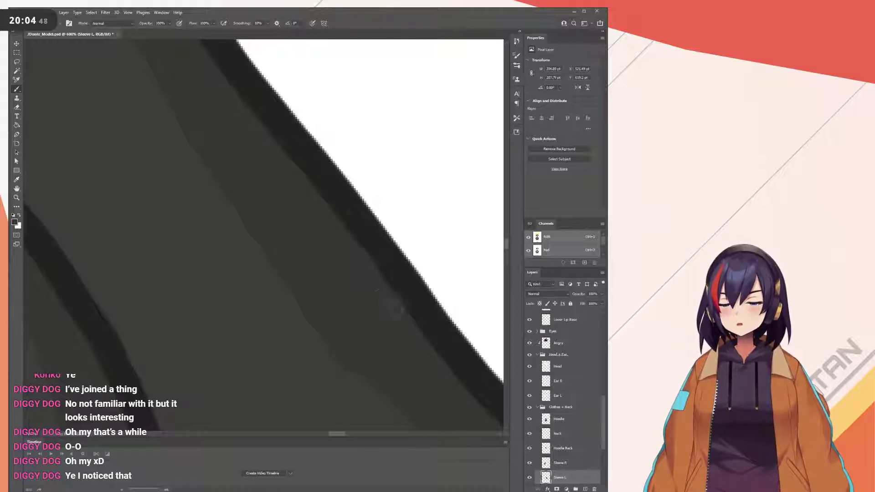
key(i)
key(b)
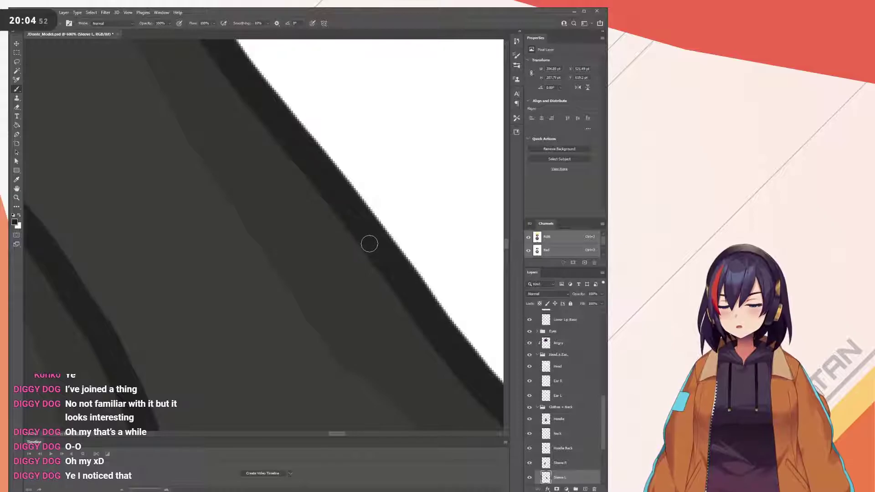
- Save the character's PSD file with the repaired Sleeve L
key(ctrl+minus)
key(ctrl+minus)
key(ctrl+minus)
key(ctrl+minus)
key(ctrl+minus)
key(ctrl+minus)
key(ctrl+minus)
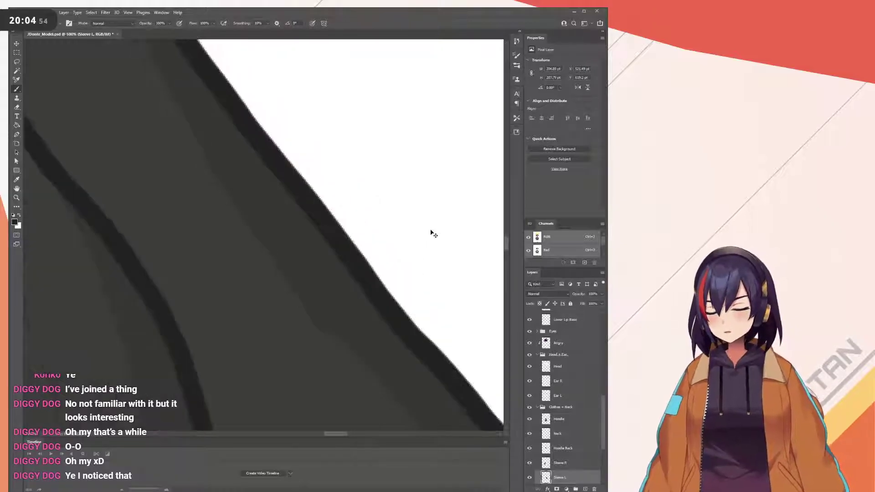
key(ctrl+s)
- Make the Side Bang L layer visible again and save the PSD file once more
drag(352, 261, 383, 268)
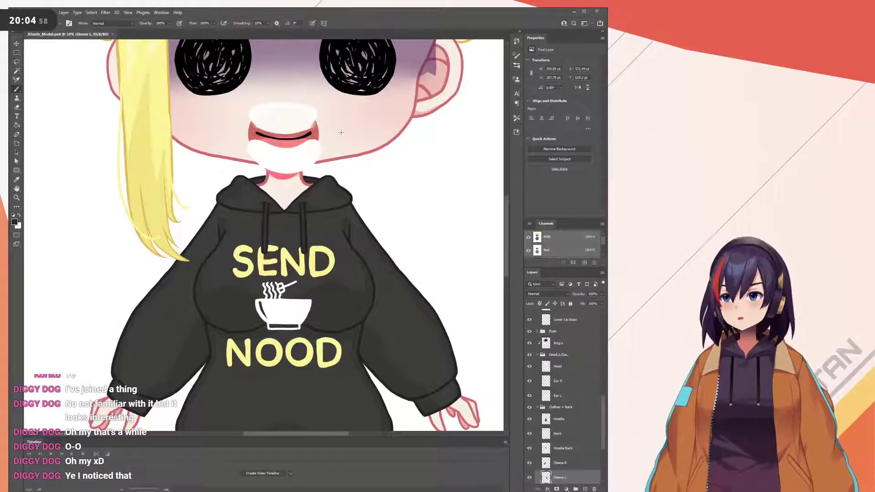
key(ctrl+minus)
key(ctrl+minus)
key(ctrl+minus)
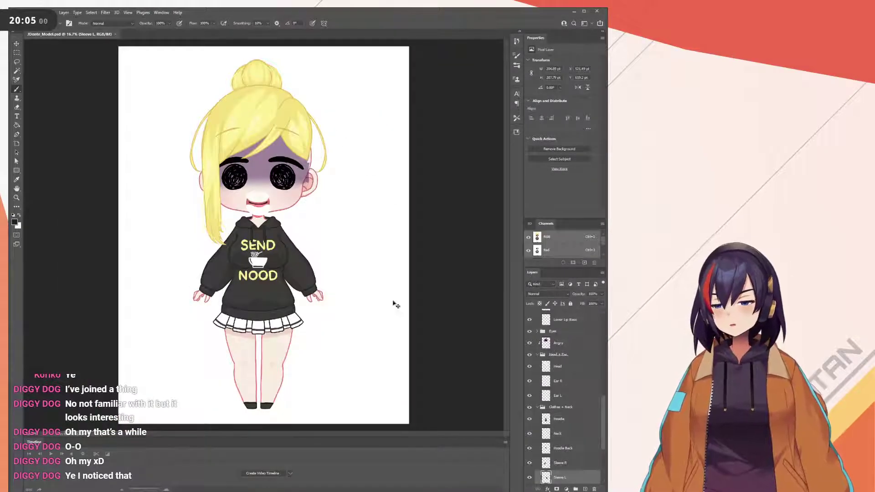
scroll(536, 377, up, 5)
click(529, 369)
key(ctrl+s)
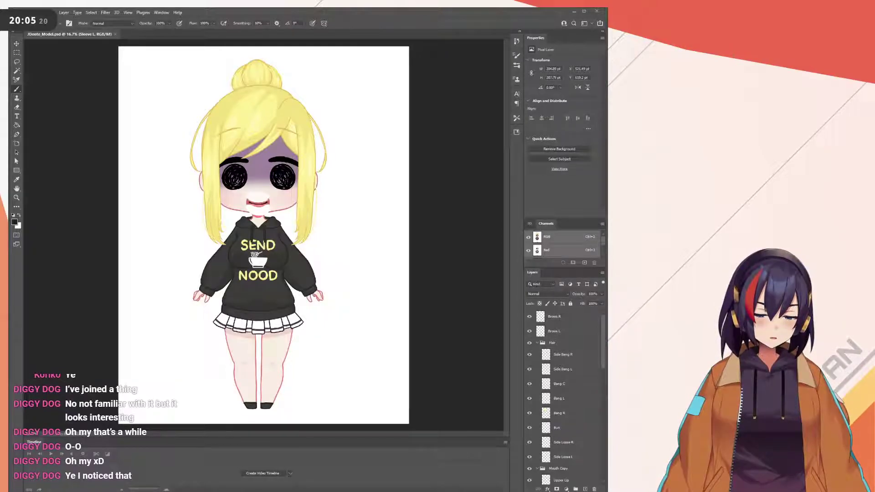
- Switch to Live2D Cubism Editor and replace JDonta_Model's source image with the updated PSD
key(alt+Tab)
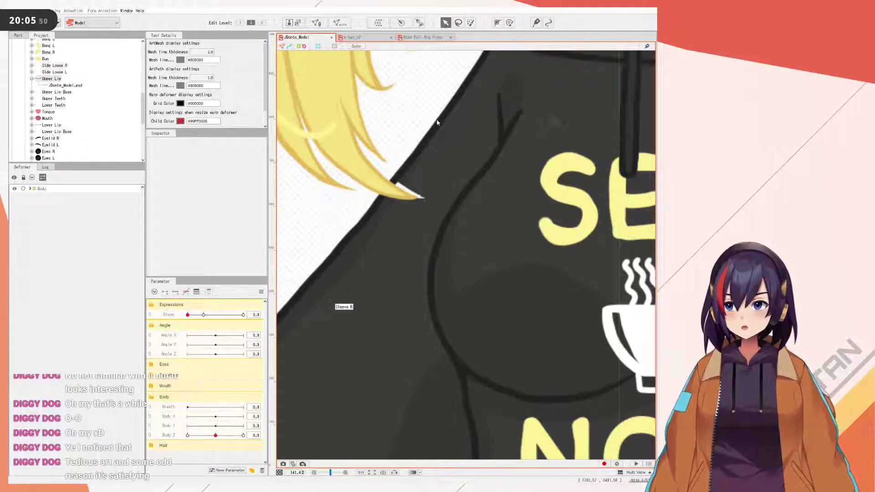
key(t)
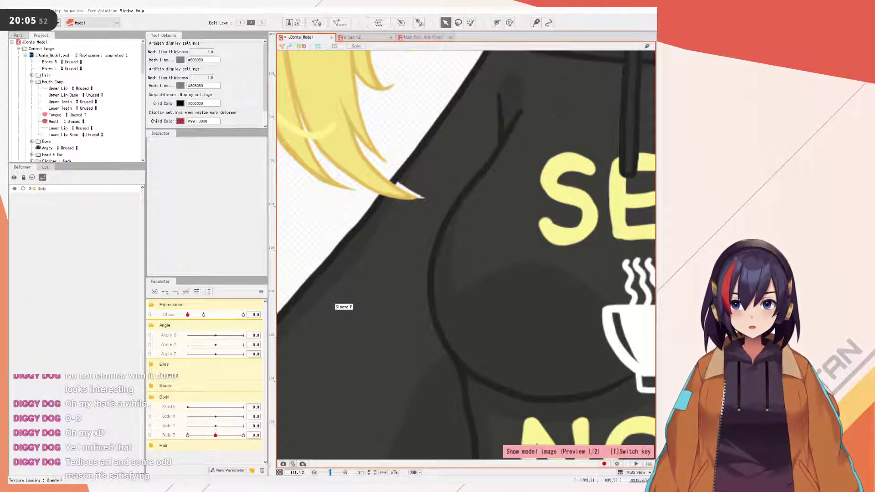
- Examine both sleeves around the side bangs' tips and the overall model for leftover white gaps
click(358, 176)
scroll(358, 176, down, 5)
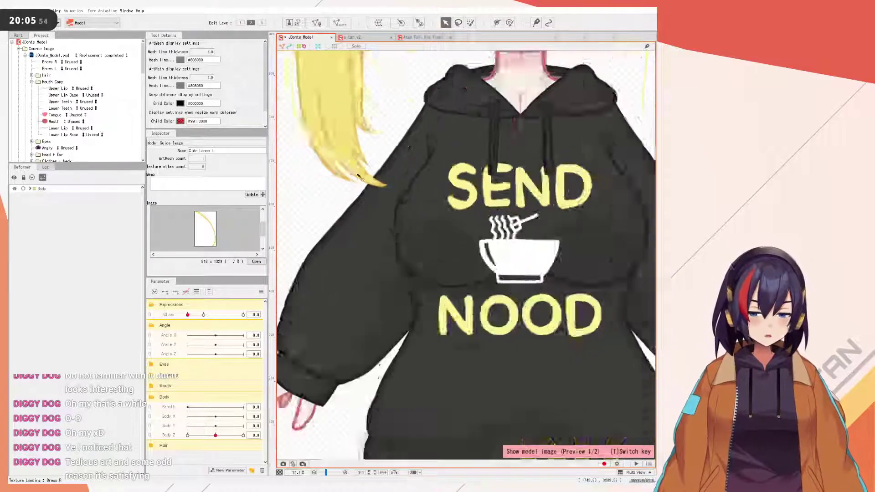
scroll(423, 184, up, 5)
scroll(423, 184, down, 5)
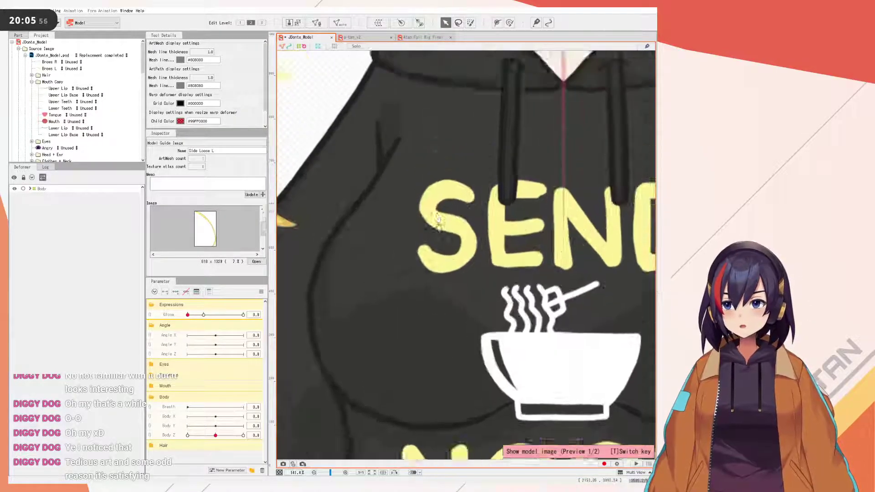
scroll(435, 282, up, 6)
scroll(436, 282, down, 6)
scroll(525, 157, up, 3)
scroll(525, 158, down, 3)
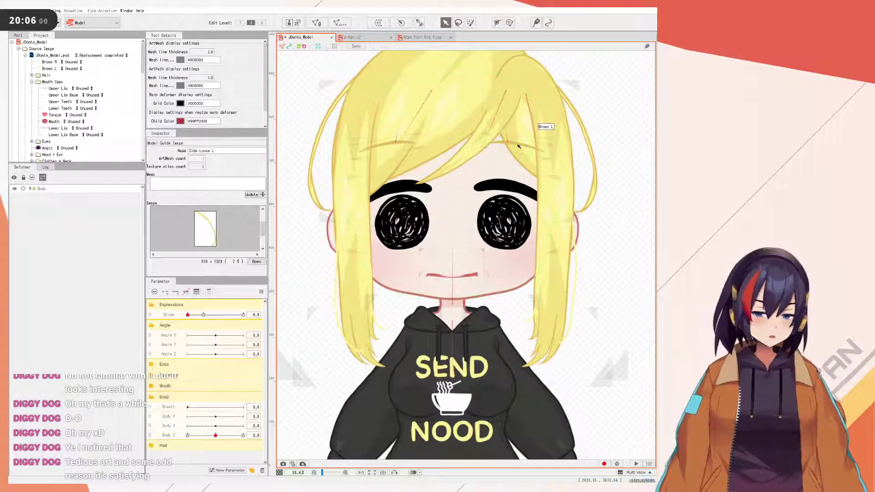
scroll(400, 277, down, 4)
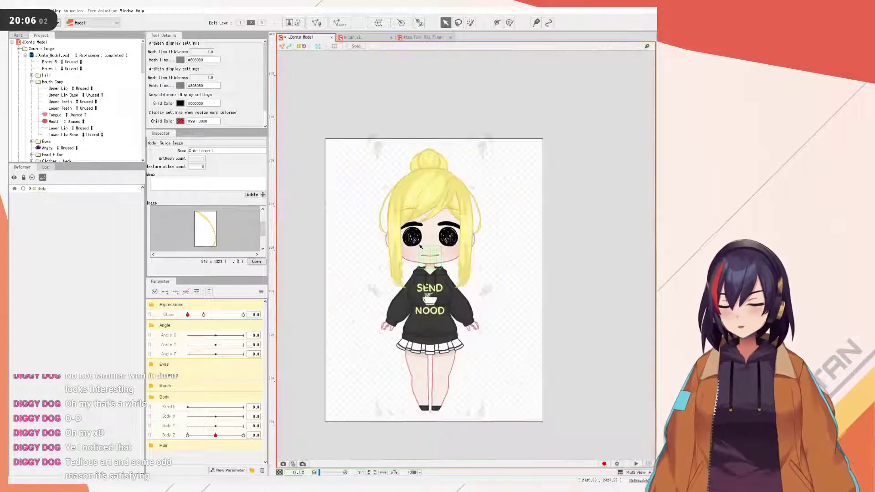
scroll(425, 267, up, 5)
scroll(506, 201, down, 3)
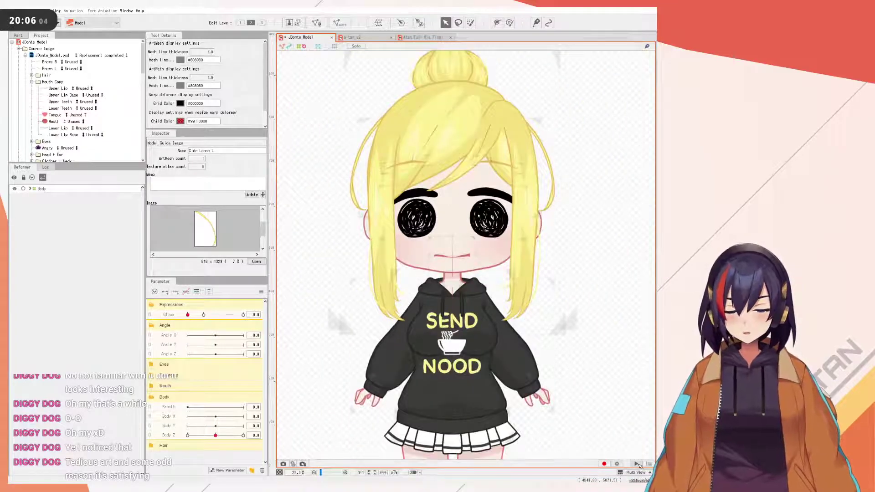
- Play the random parameter motion preview, stop it, and reset all parameters to their default values
click(638, 464)
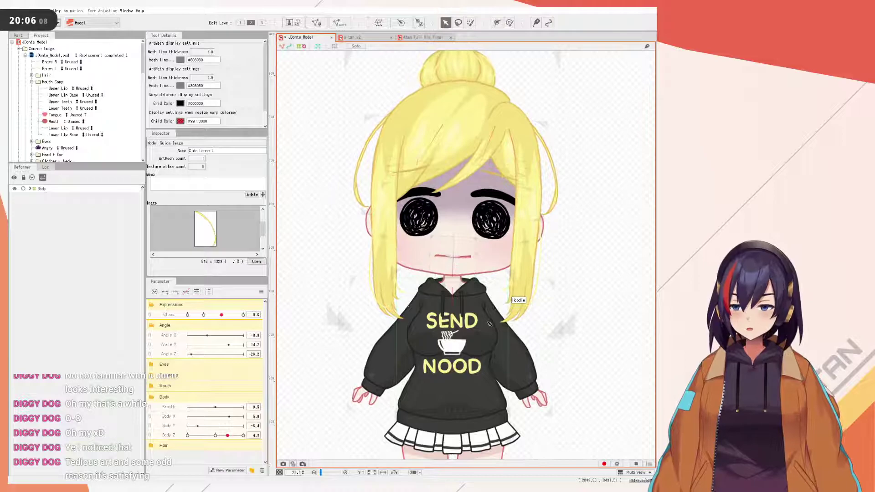
click(637, 464)
click(261, 292)
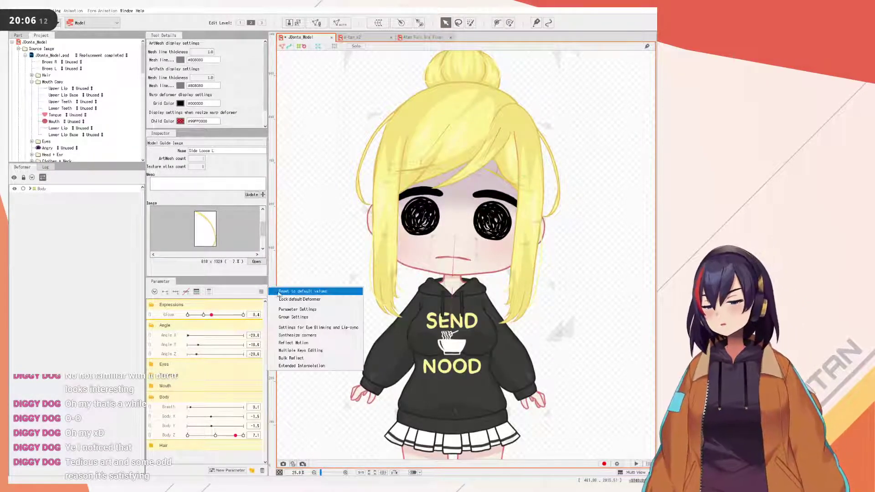
click(279, 292)
- Deselect the guide image and examine the model's face, hair, hoodie and legs at different magnifications
scroll(463, 321, up, 1)
scroll(464, 324, down, 2)
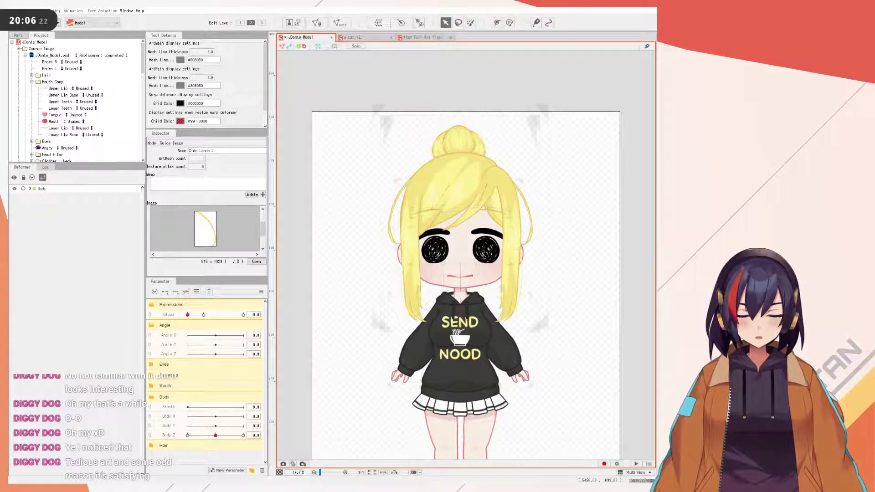
click(514, 99)
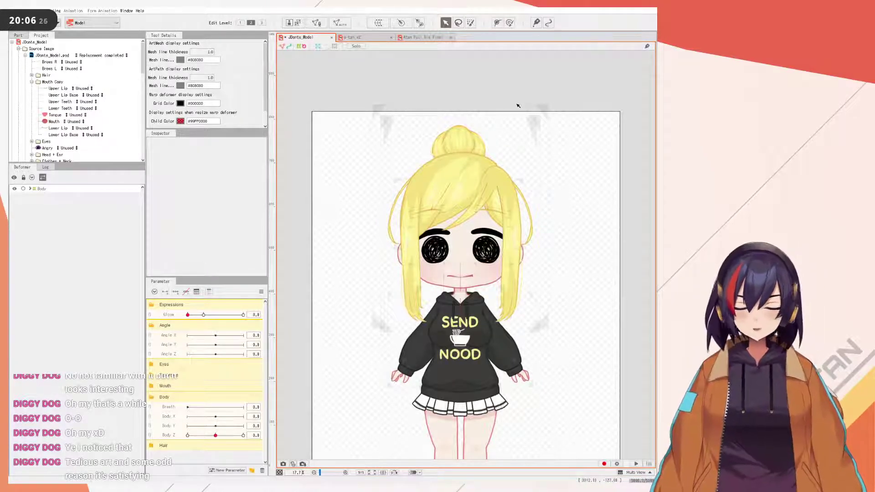
scroll(517, 106, up, 3)
scroll(465, 207, down, 2)
drag(405, 305, 482, 243)
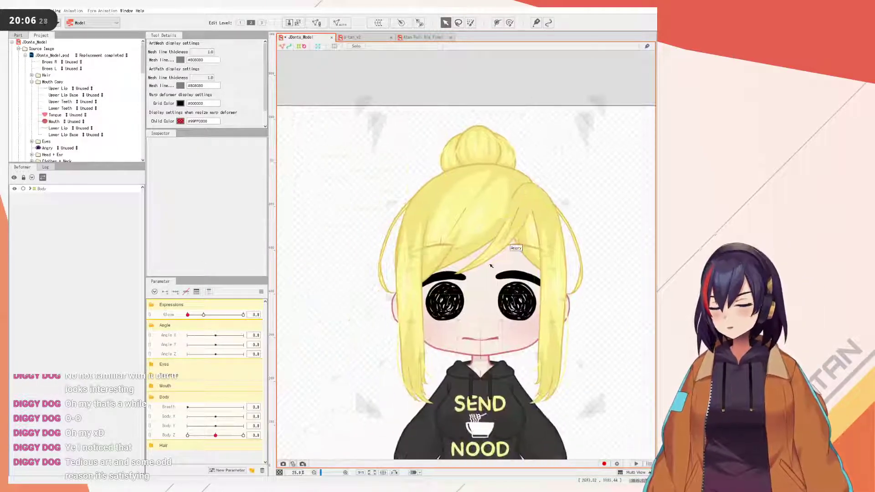
scroll(461, 320, up, 2)
scroll(497, 322, down, 3)
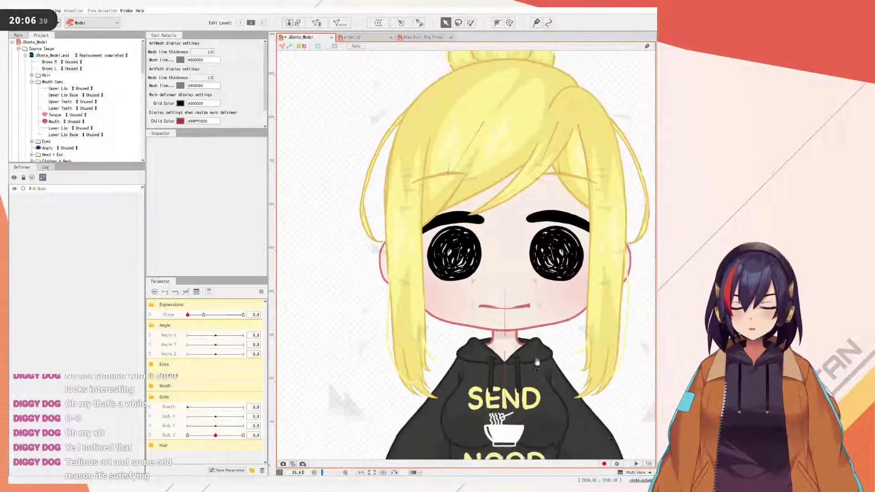
scroll(517, 287, up, 1)
scroll(518, 286, up, 4)
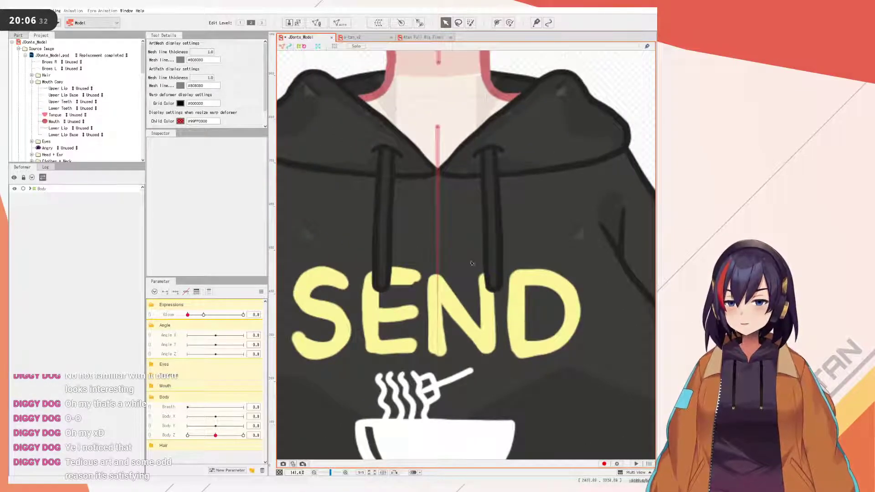
scroll(474, 268, down, 4)
scroll(451, 271, down, 3)
scroll(448, 274, up, 1)
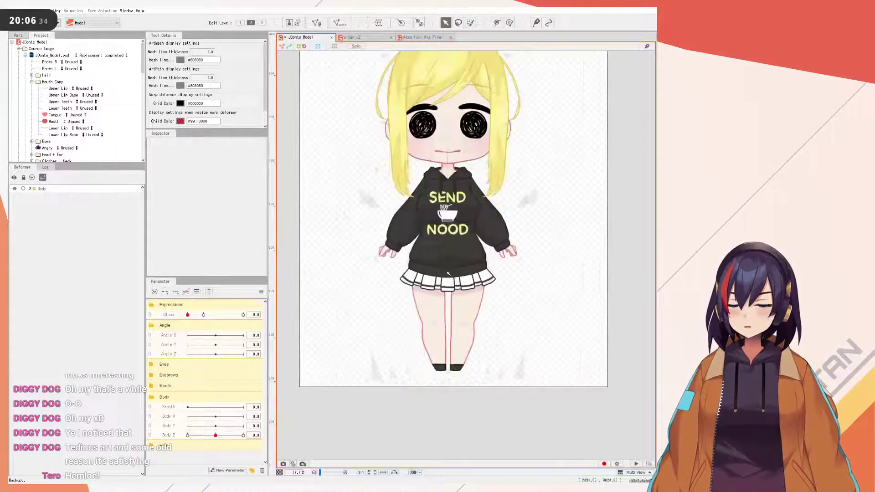
scroll(448, 274, up, 1)
- Select the Leg R mesh, check the body lean with Body Z at -10, and reset the parameters to default
click(410, 362)
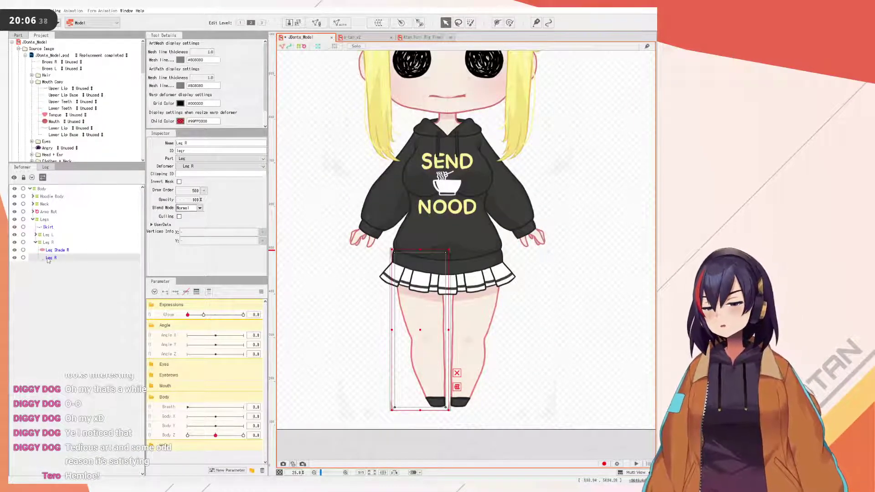
click(261, 292)
click(279, 292)
drag(212, 439, 200, 414)
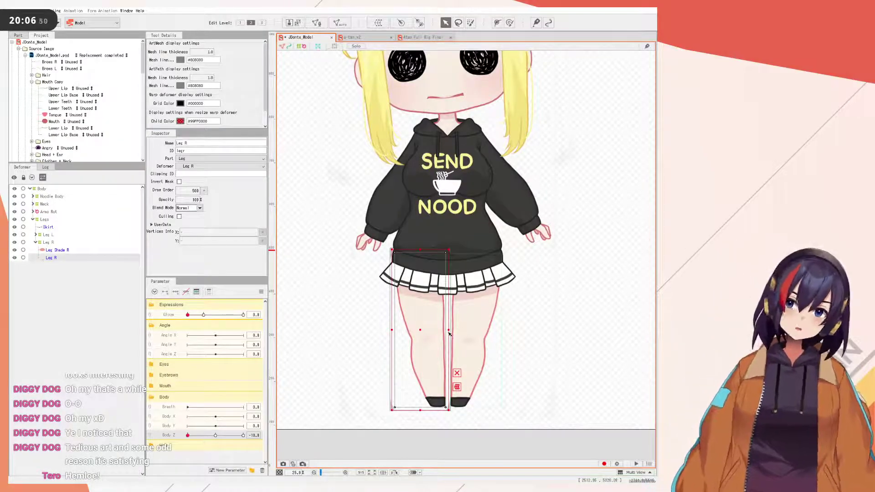
click(262, 292)
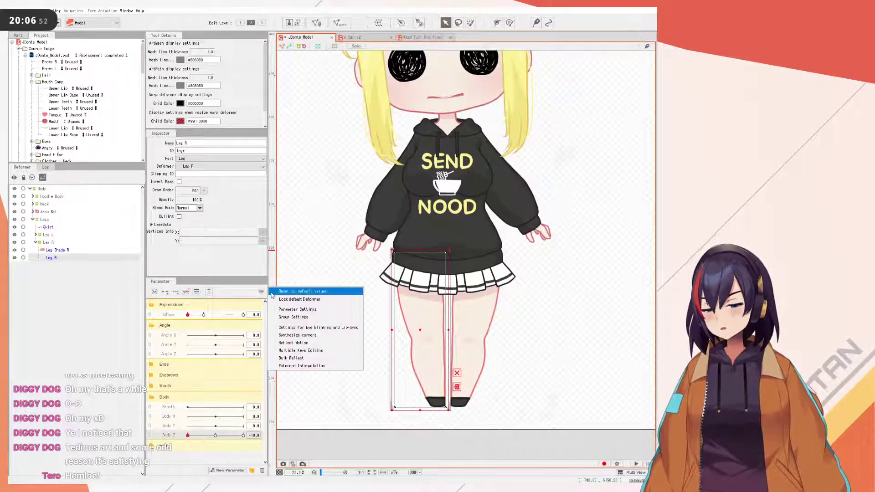
click(275, 292)
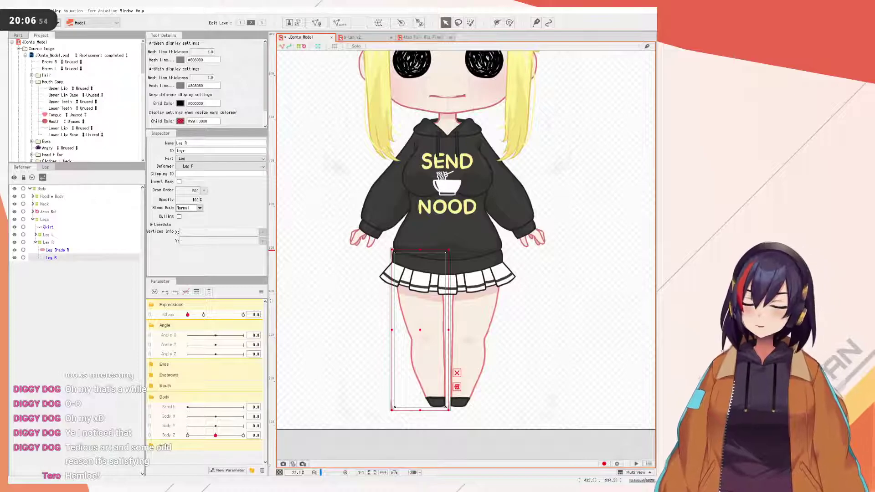
click(168, 436)
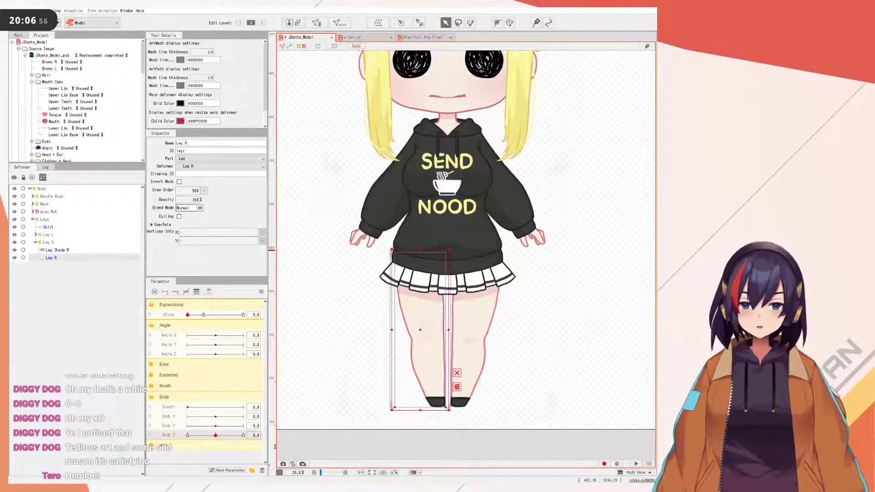
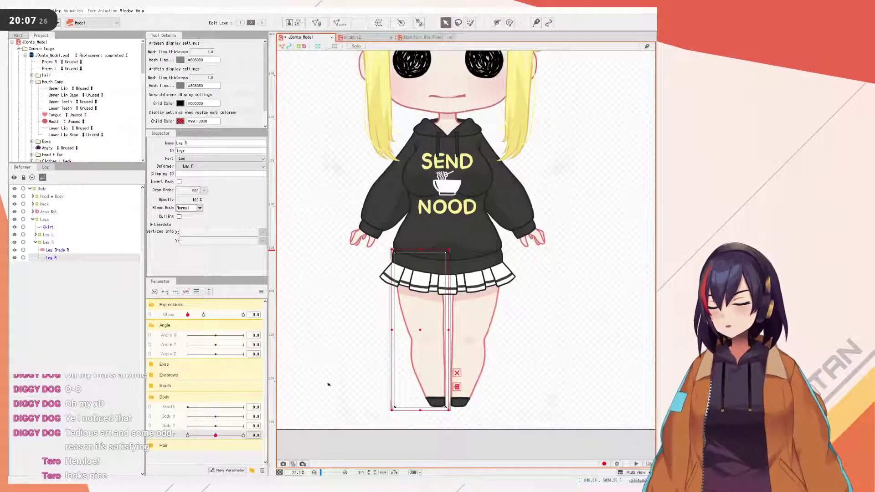
- Reset the parameters to their defaults and inspect the skirt and hoodie hem up close
scroll(320, 387, up, 2)
scroll(424, 316, down, 2)
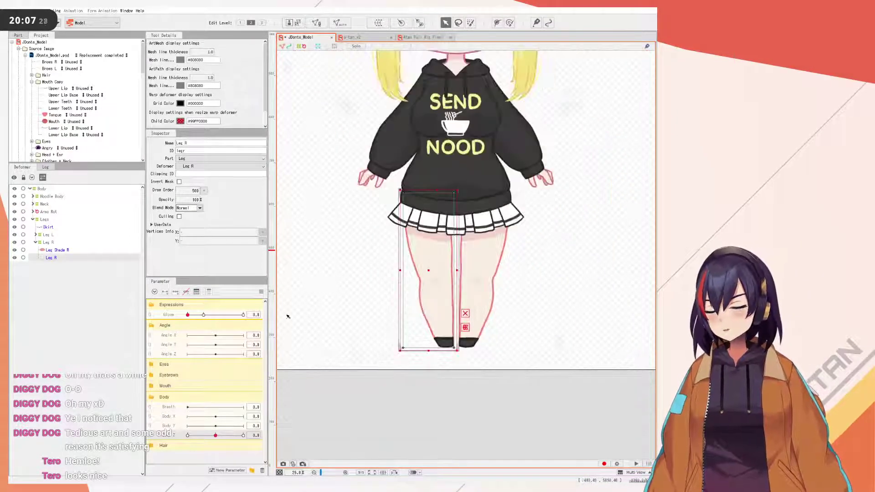
click(262, 293)
click(278, 296)
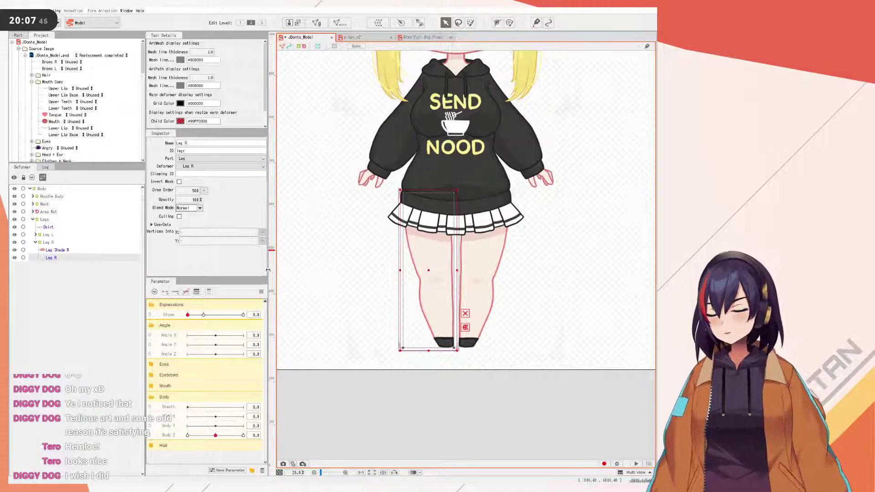
scroll(502, 206, up, 3)
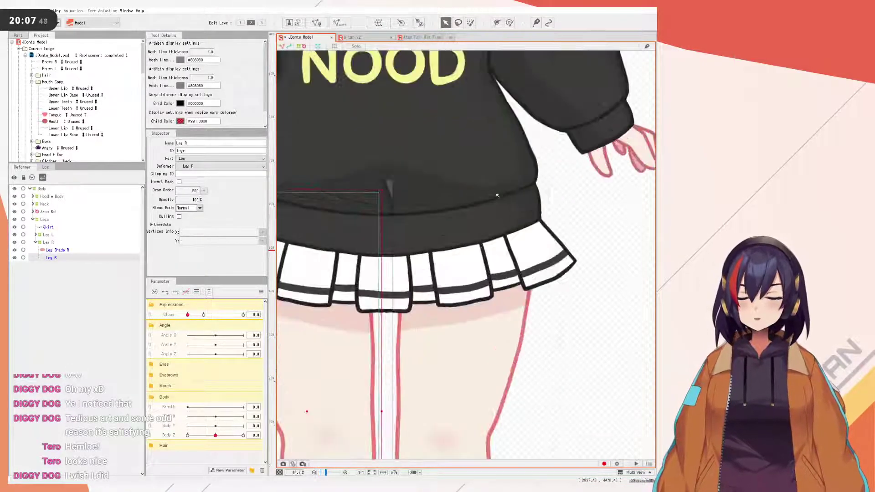
- View the skirt and both legs together, check the body lean with Body Z, and reset the parameters to default
scroll(501, 205, down, 3)
scroll(508, 219, up, 1)
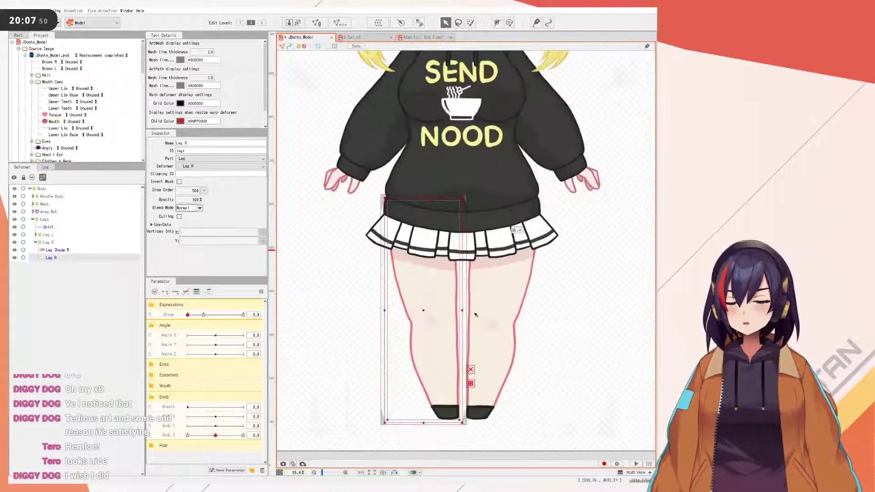
drag(215, 435, 153, 426)
click(261, 292)
click(288, 291)
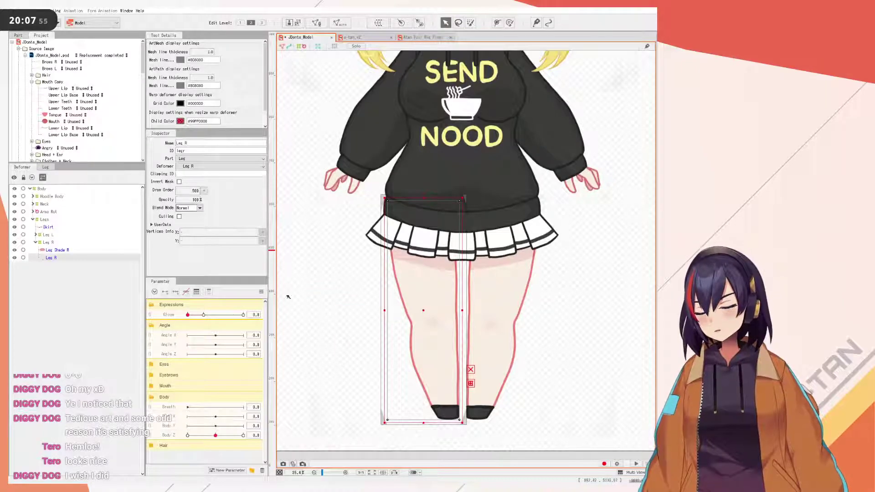
- Create a rotation deformer named Leg Rot under Legs as the parent of the Leg L and Leg R deformers
click(47, 242)
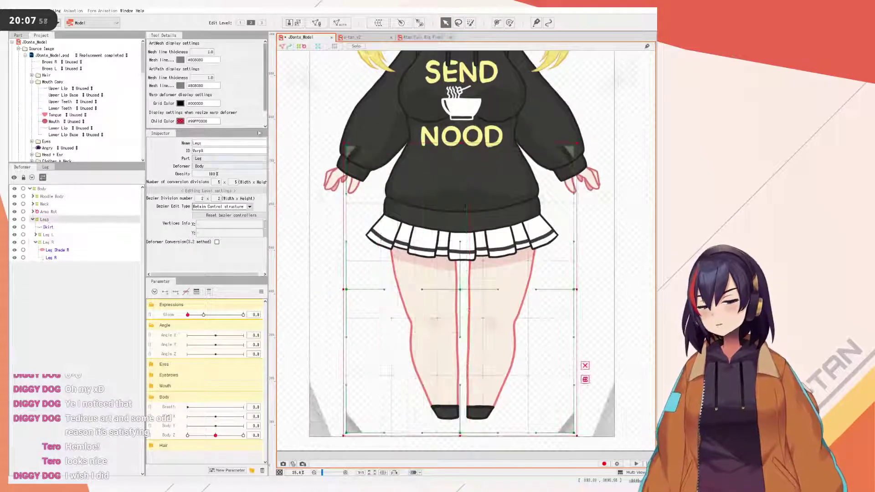
click(49, 221)
click(56, 235)
ctrl+click(58, 242)
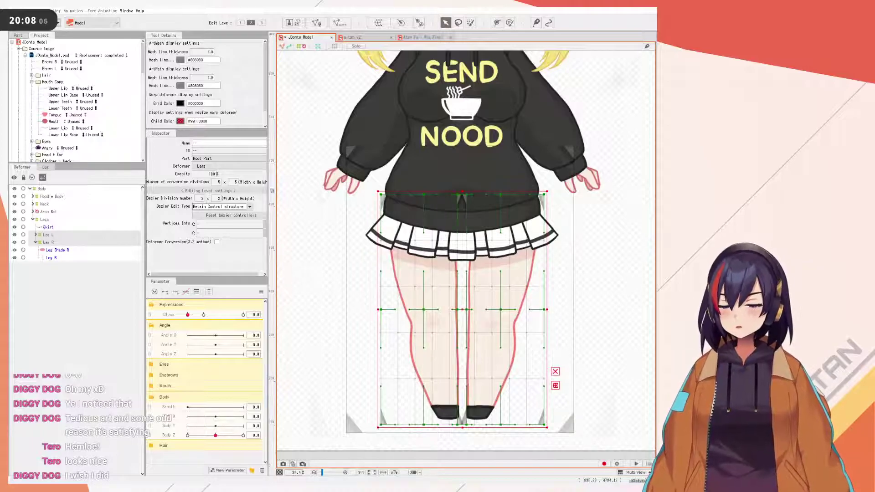
click(420, 340)
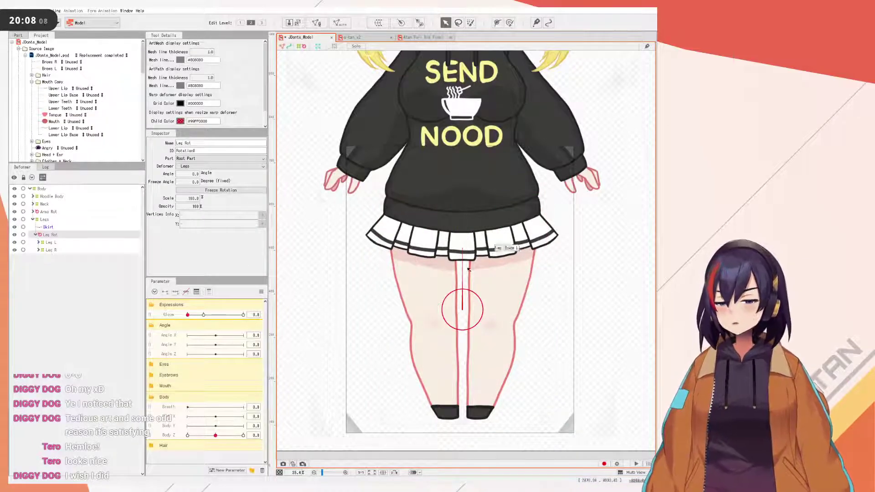
- Move the Leg Rot pivot up to the centre of the hoodie hem and turn its handle to point straight down
drag(463, 310, 465, 271)
key(ctrl+z)
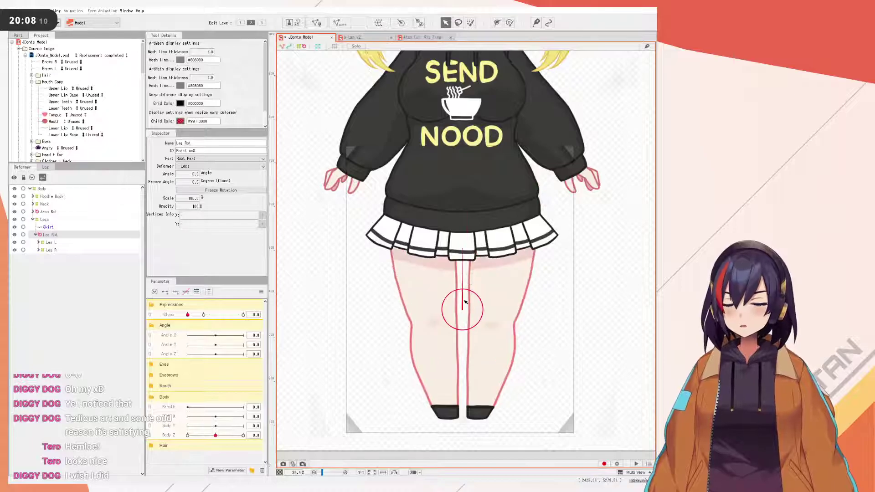
drag(463, 310, 476, 219)
drag(462, 155, 465, 226)
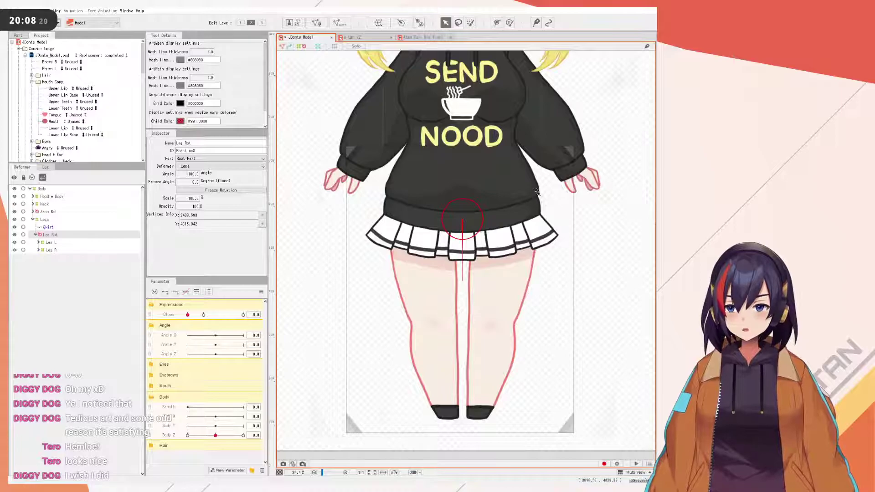
- Expand the Leg L and Leg R deformers, test-move the Leg Shade L mesh over the thighs, and undo the move
click(39, 243)
click(38, 243)
click(38, 265)
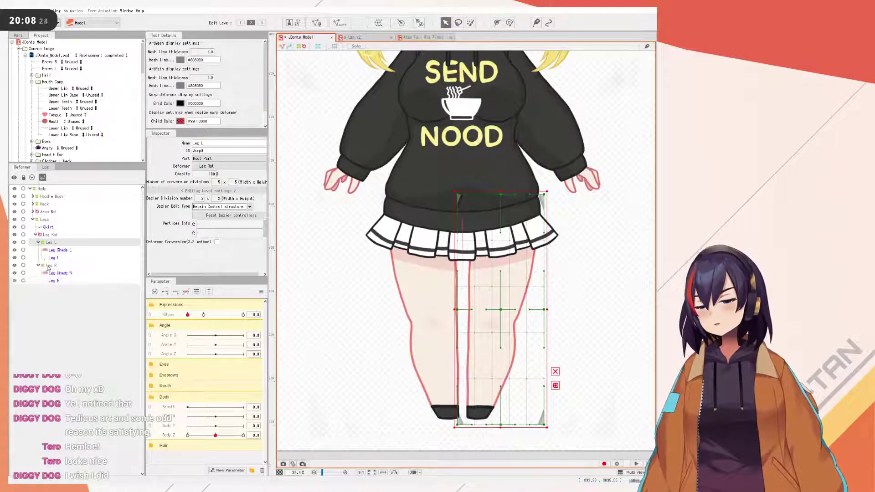
click(51, 265)
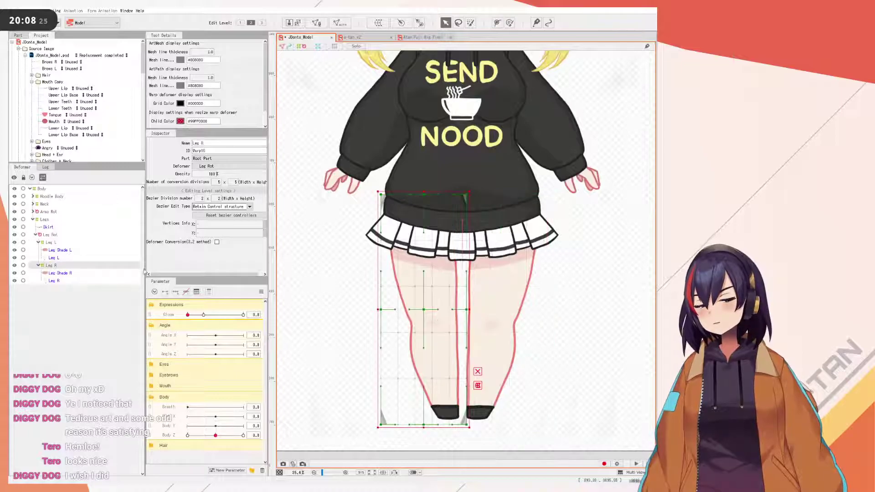
click(59, 251)
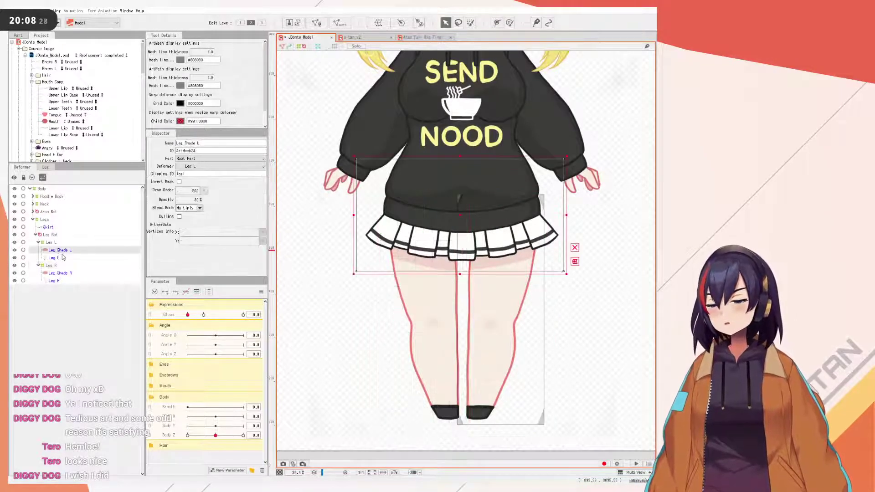
drag(452, 230, 530, 308)
key(ctrl+z)
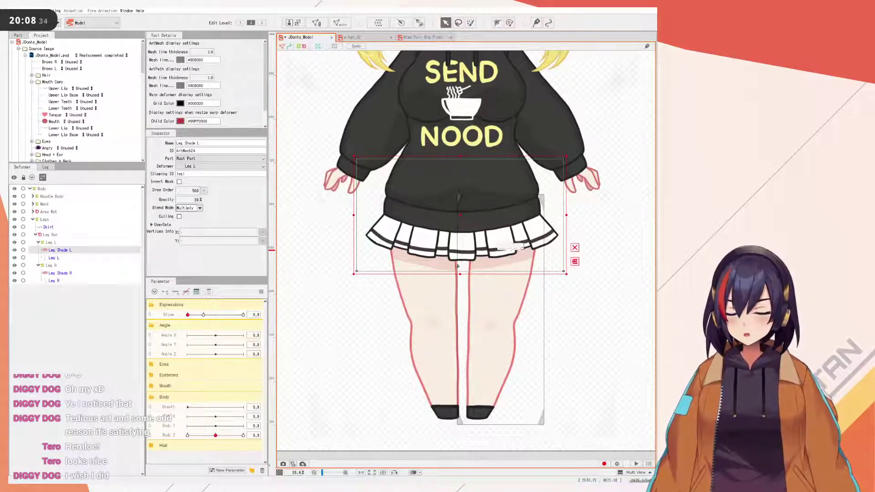
- Reparent Leg Shade L and Leg Shade R from the two leg deformers directly to the Legs deformer
click(47, 236)
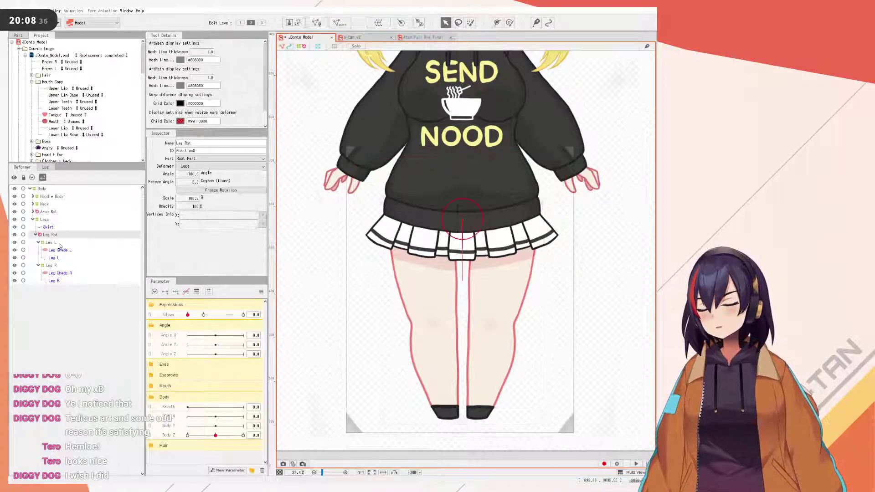
click(63, 252)
ctrl+click(63, 273)
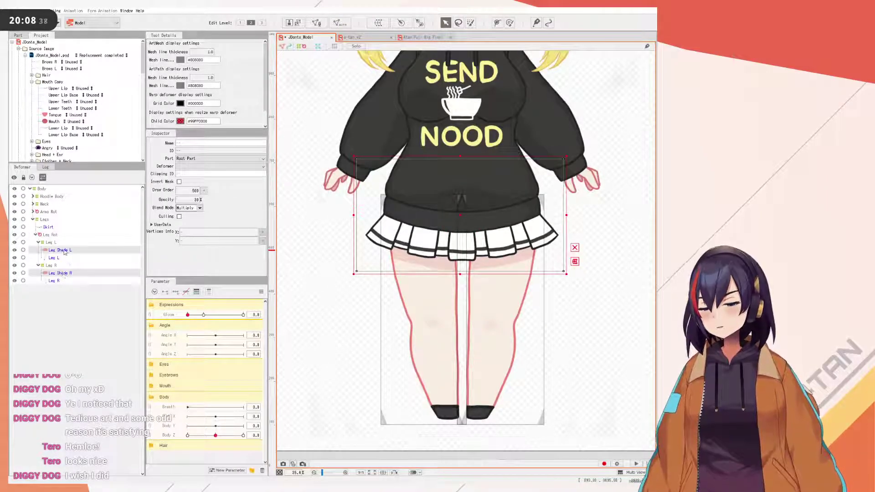
drag(66, 253, 52, 232)
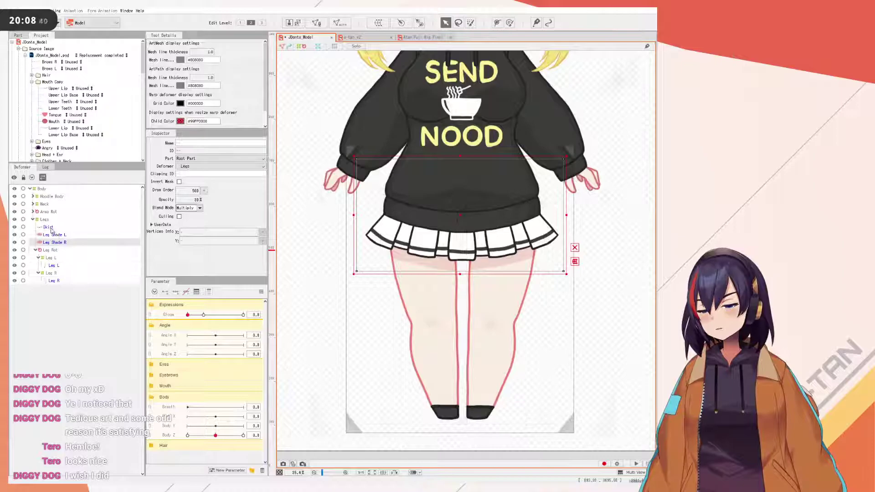
- Test-move the Leg Shade R mesh, undo the move, and check the mesh's clipping ID
click(61, 242)
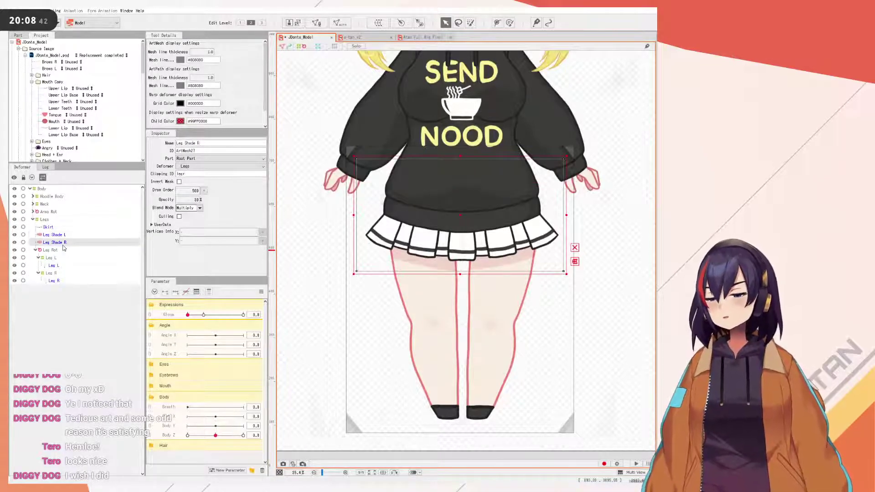
drag(465, 221, 460, 338)
key(ctrl+z)
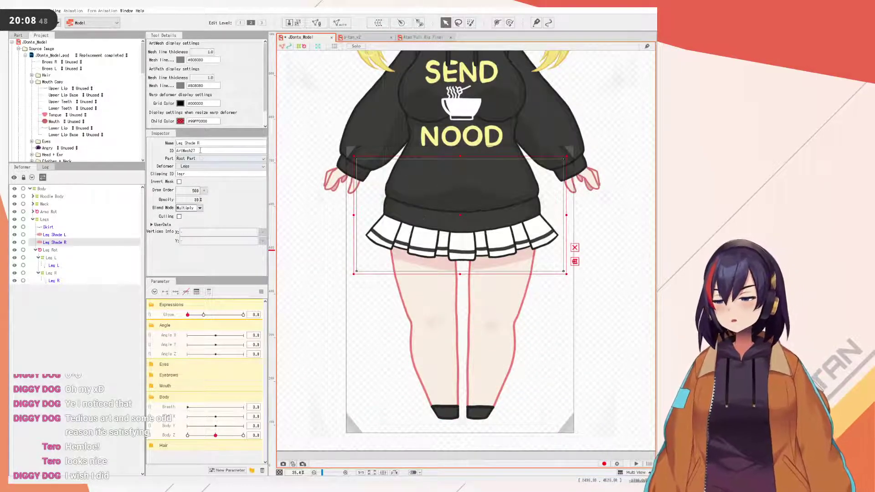
double_click(181, 174)
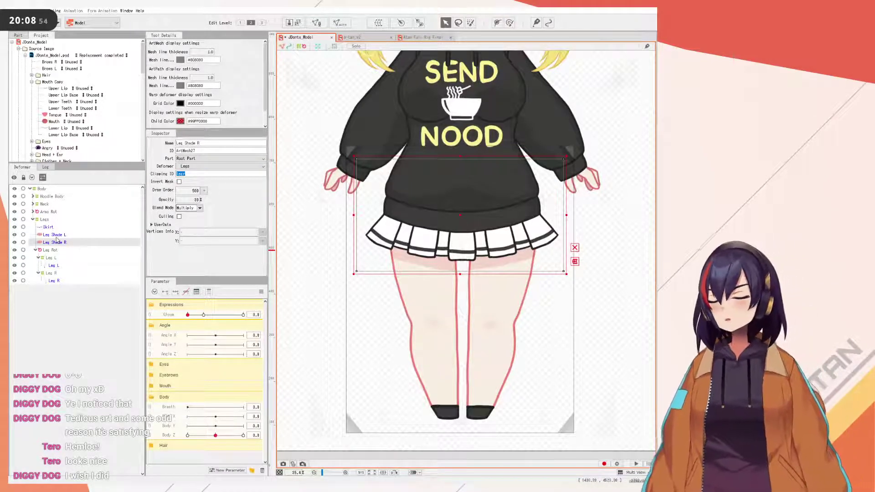
- Create a warp deformer named Skirt under Legs containing the Skirt, Leg Shade L and Leg Shade R meshes
click(47, 227)
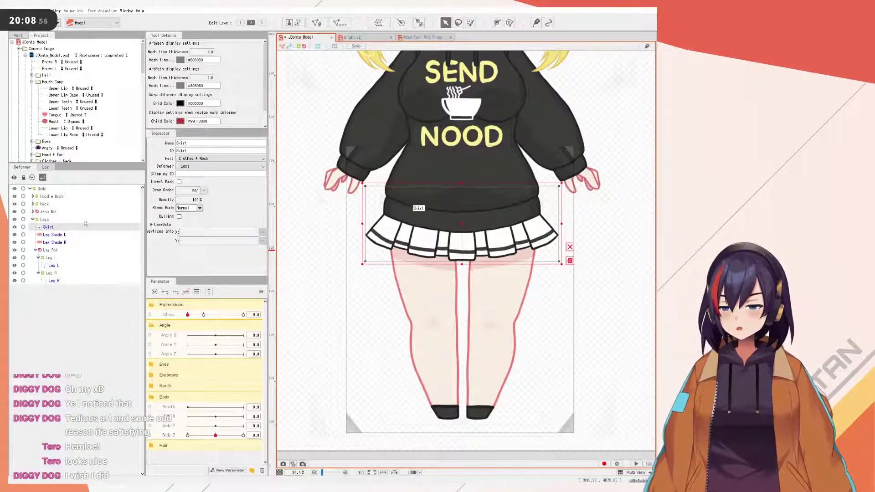
shift+click(66, 242)
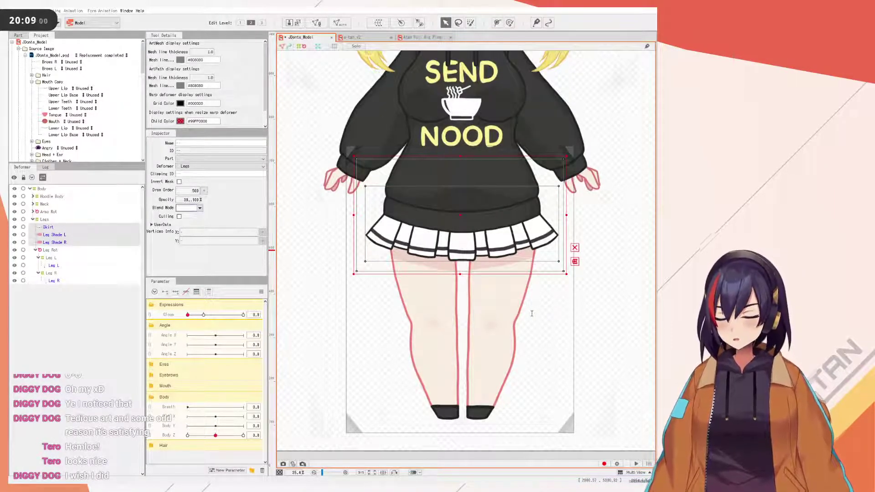
key(w)
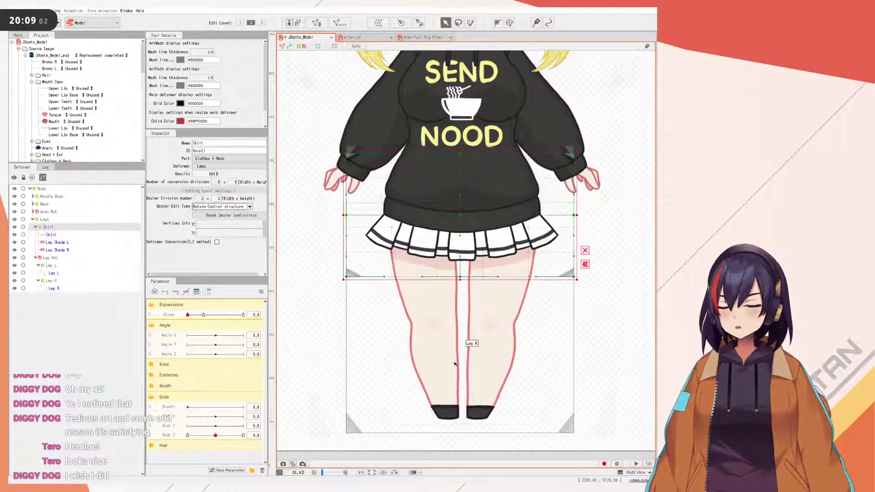
- Try deforming the skirt with its new warp deformer and swinging both legs with Leg Rot, reverting the test changes
mouse_move(461, 218)
mouse_down()
mouse_move(457, 234)
mouse_move(466, 242)
mouse_move(467, 194)
mouse_move(470, 248)
mouse_move(470, 230)
mouse_up()
key(ctrl+z)
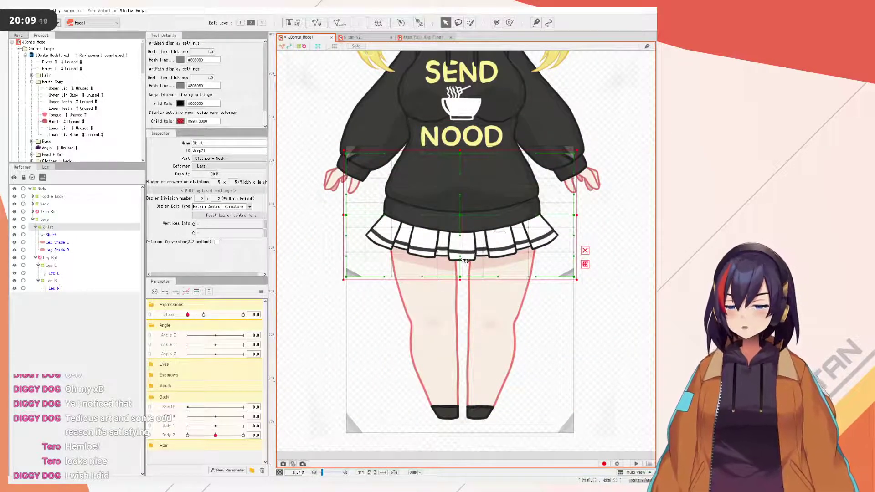
drag(477, 406, 466, 9)
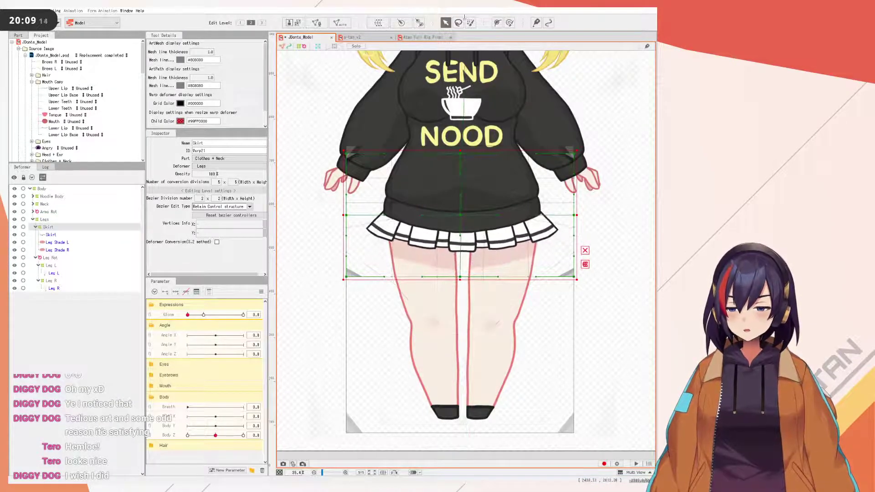
click(51, 234)
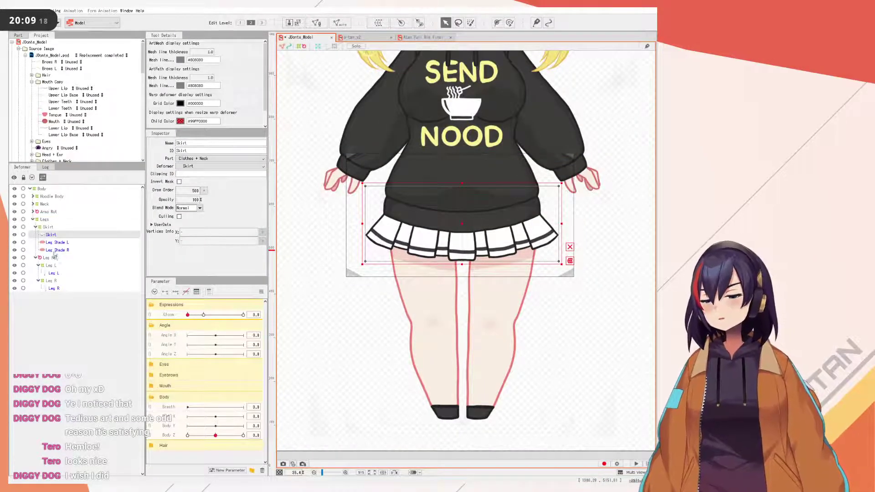
click(54, 258)
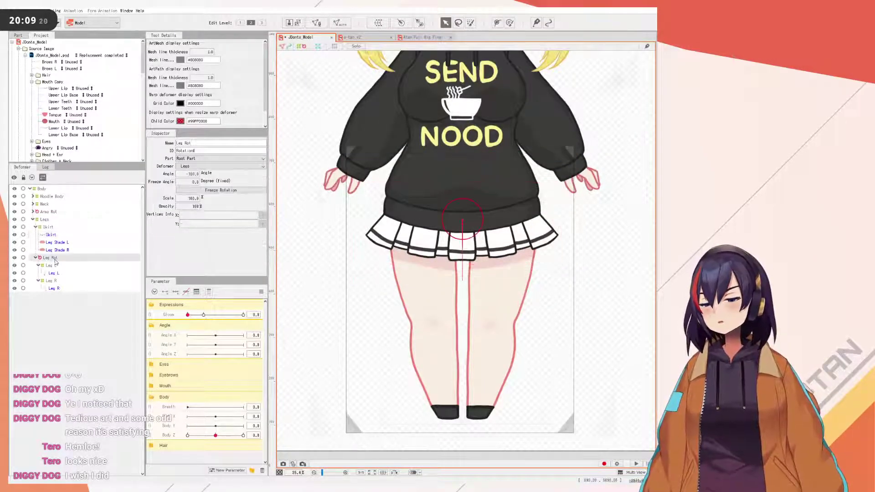
drag(462, 279, 409, 274)
- Create a rotation deformer named Leg L R under Leg Rot as the parent of the Leg L deformer
click(58, 267)
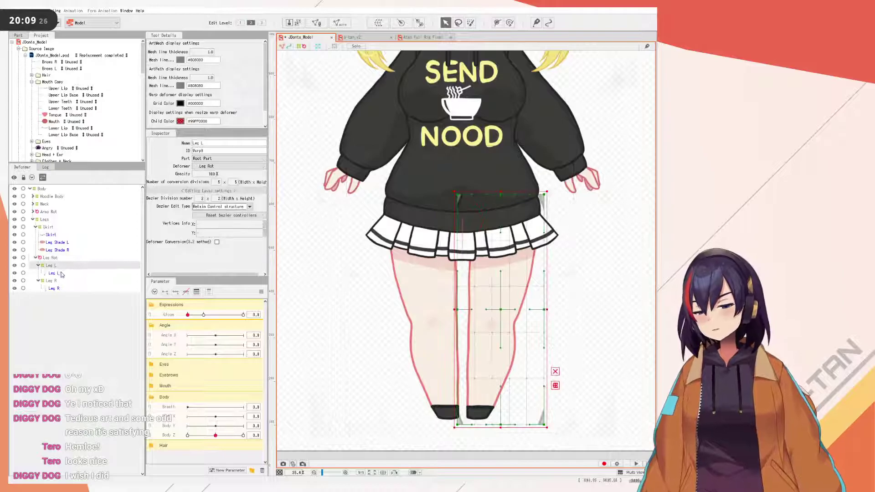
click(52, 273)
click(53, 267)
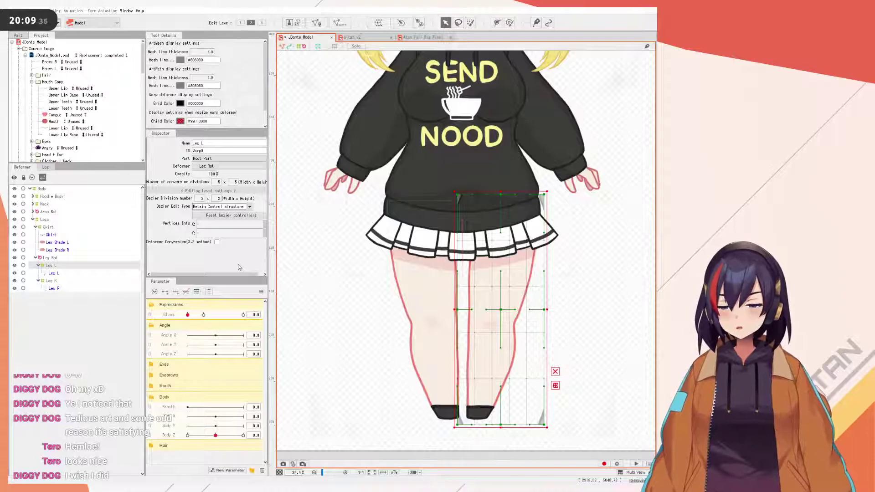
key(ctrl+z)
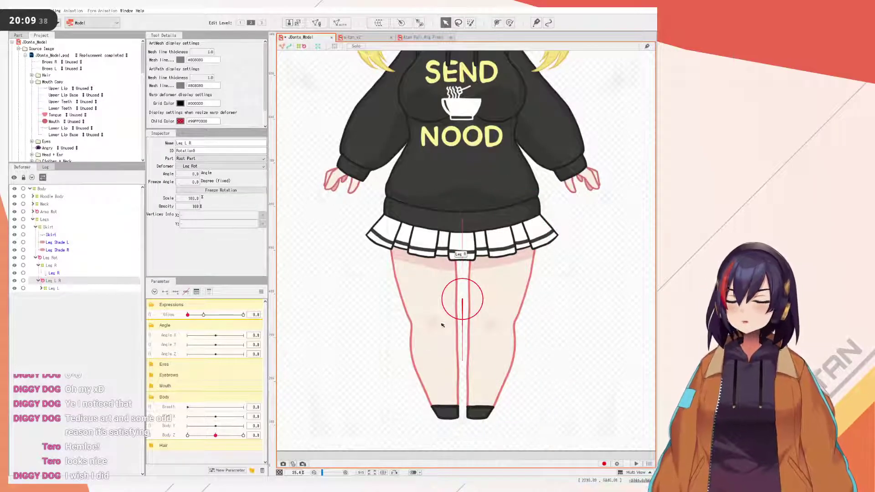
- Place the Leg L R pivot on the hoodie hem above the Leg L thigh, set its angle to 10 degrees, and test the swing
click(518, 211)
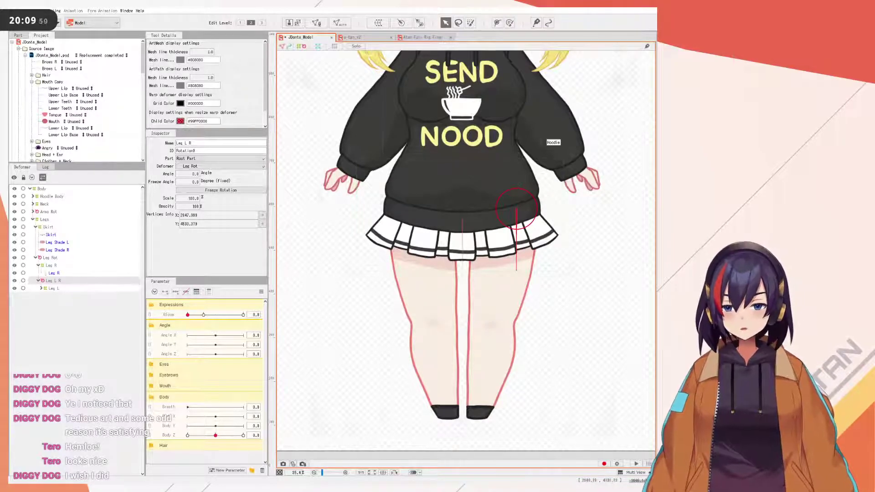
mouse_move(520, 212)
mouse_down()
mouse_move(509, 207)
mouse_move(540, 200)
mouse_move(517, 208)
mouse_up()
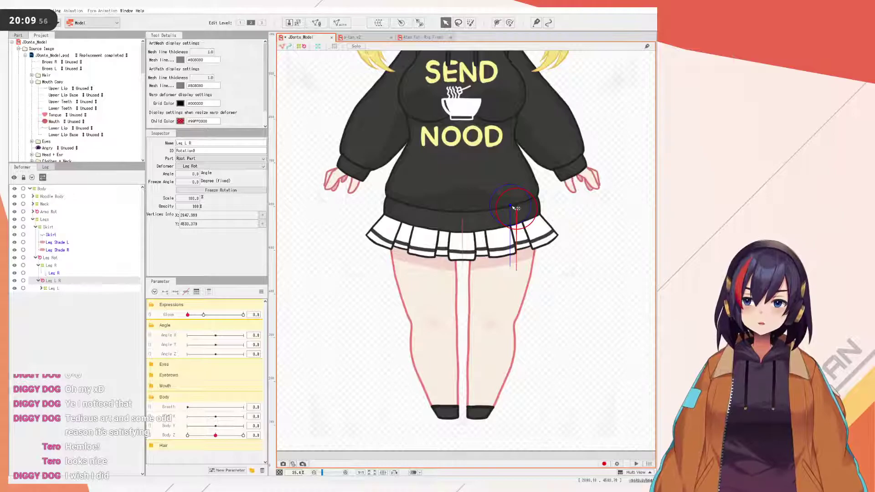
mouse_move(517, 209)
mouse_down()
mouse_move(506, 210)
mouse_move(518, 205)
mouse_up()
mouse_move(516, 265)
mouse_down()
mouse_move(502, 265)
mouse_move(476, 424)
mouse_move(508, 259)
mouse_move(530, 263)
mouse_up()
key(ctrl+z)
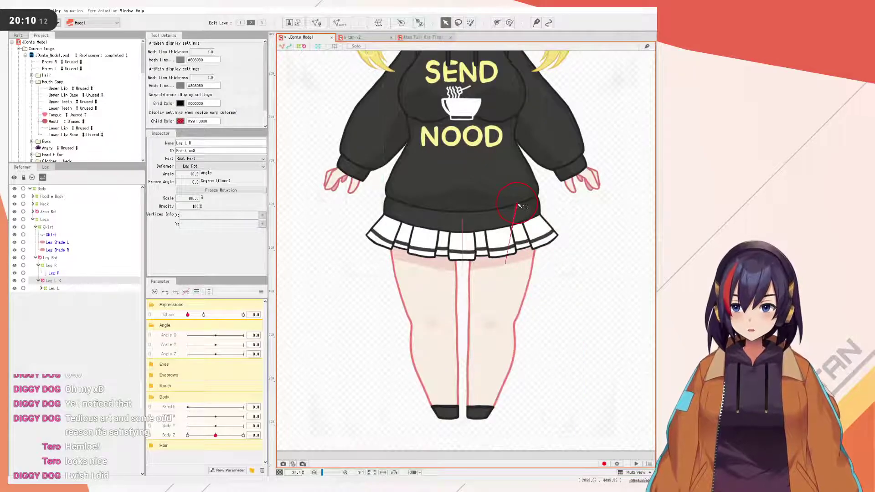
- Try a lower pivot position closer to the body's centre for Leg L R, test the leg swing, and undo these changes
click(507, 216)
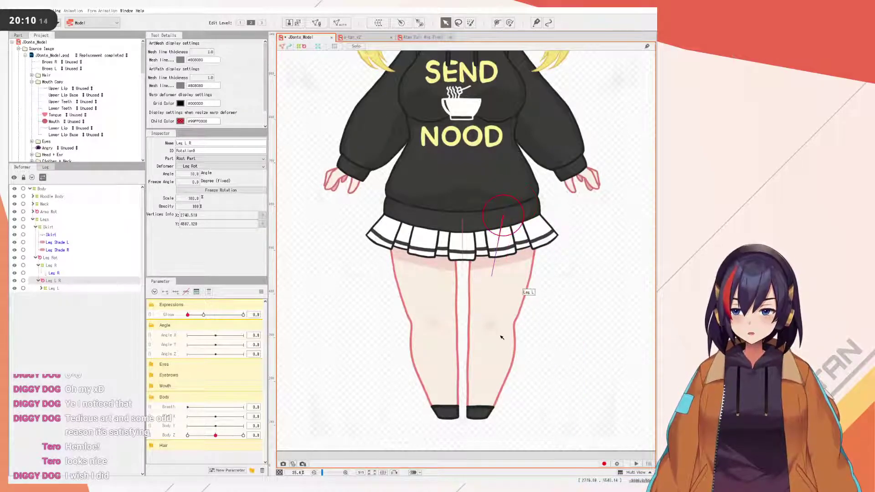
drag(491, 274, 520, 279)
drag(532, 277, 506, 264)
key(ctrl+z)
key(ctrl+z)
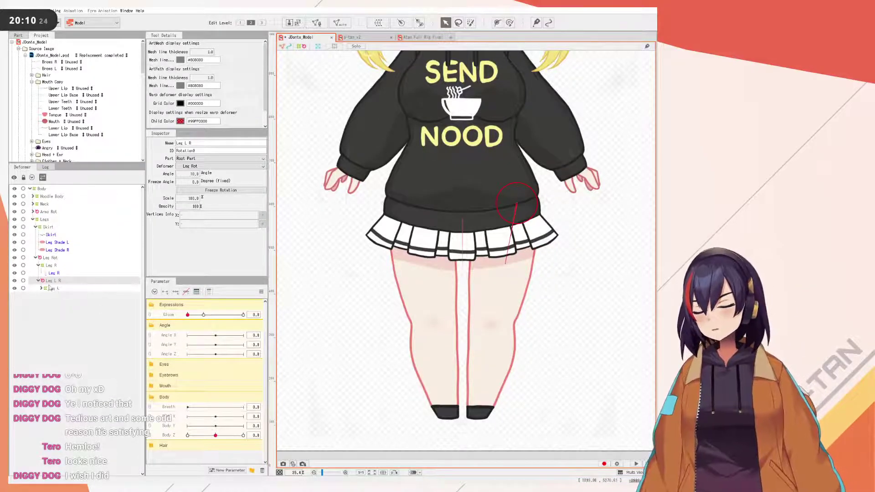
- Select the Leg R mesh and examine the legs below the skirt at different magnifications
click(53, 266)
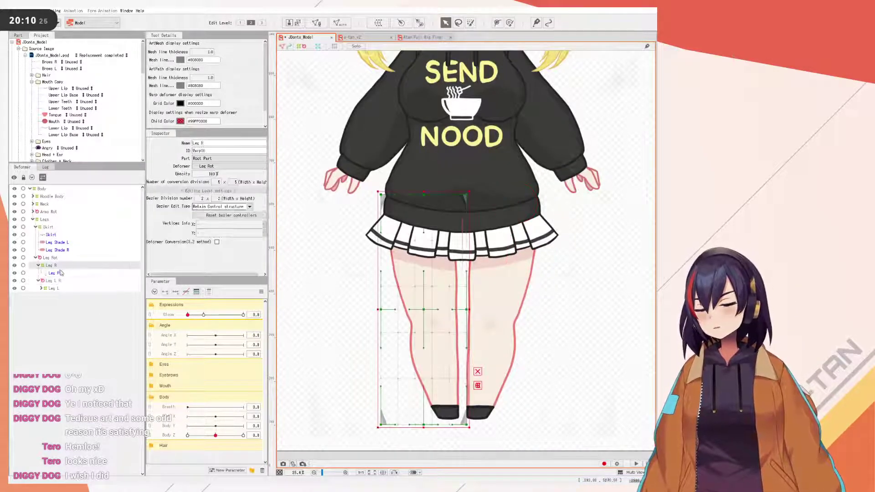
click(61, 273)
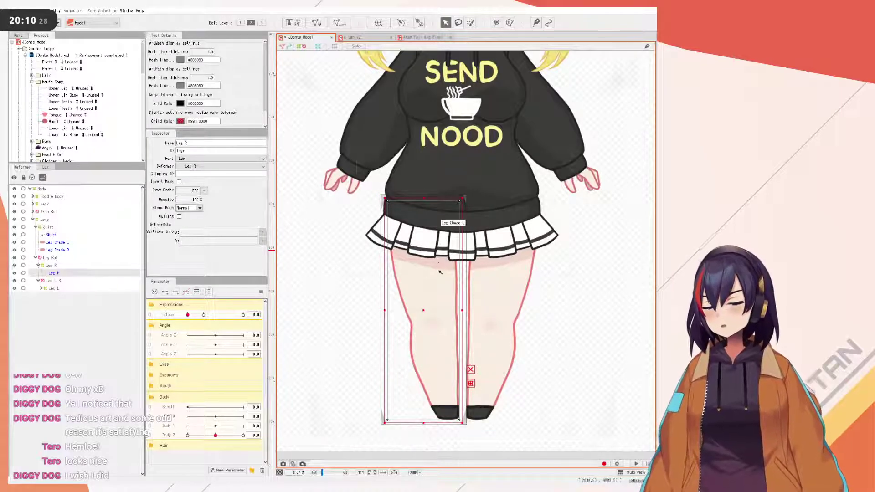
scroll(443, 275, up, 4)
scroll(456, 315, down, 2)
scroll(479, 279, down, 2)
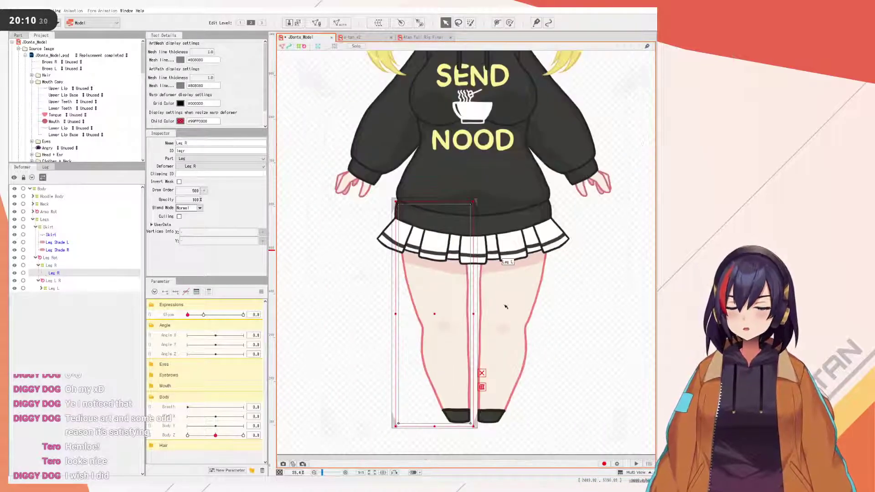
- Create a rotation deformer named Leg R R under Leg Rot as the parent of the Leg R deformer
scroll(502, 380, up, 4)
drag(401, 287, 426, 242)
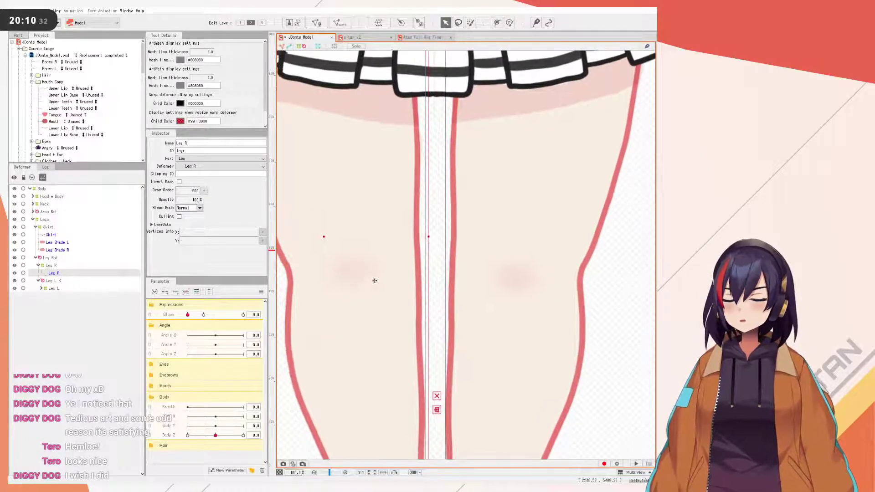
scroll(365, 275, down, 3)
scroll(372, 277, up, 2)
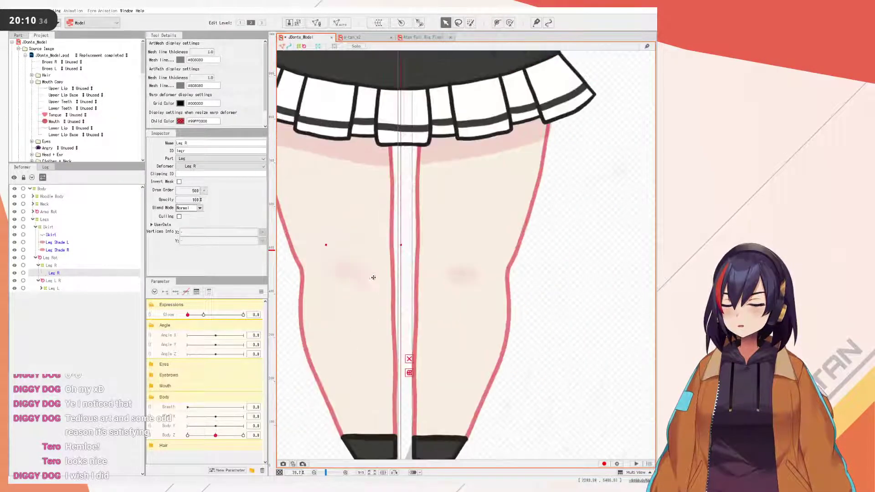
scroll(371, 278, down, 2)
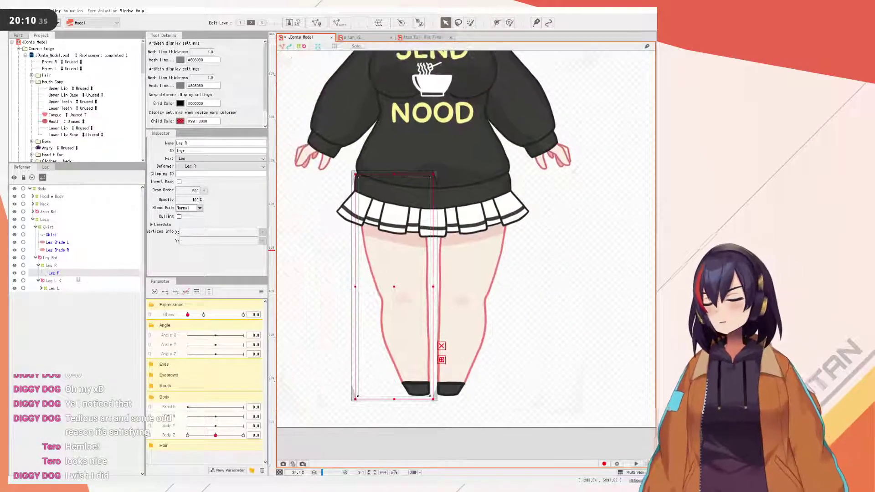
click(57, 280)
click(49, 266)
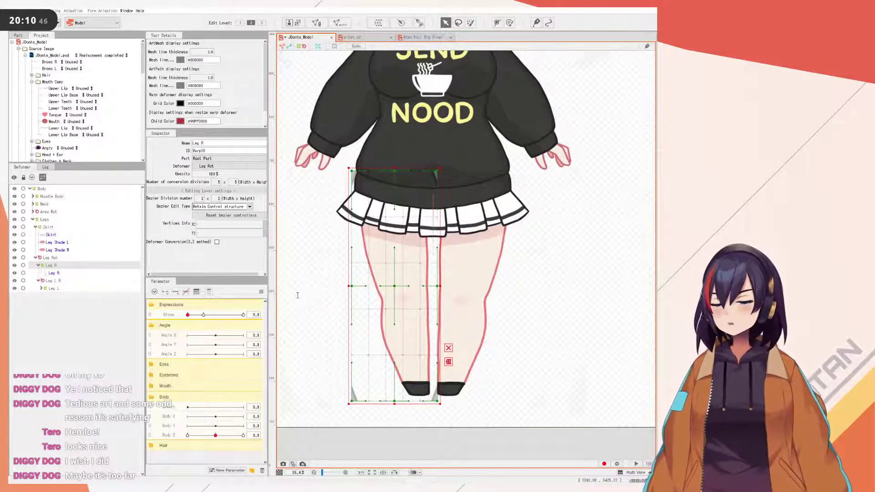
click(414, 335)
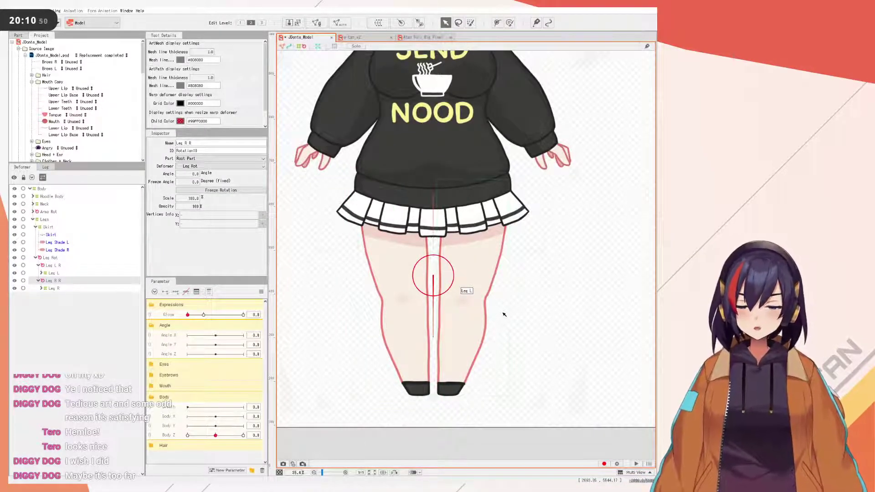
- Place the Leg R R pivot on the hoodie hem above the Leg R thigh, mirroring Leg L R, and rotate it to about -11 degrees
drag(445, 292, 435, 271)
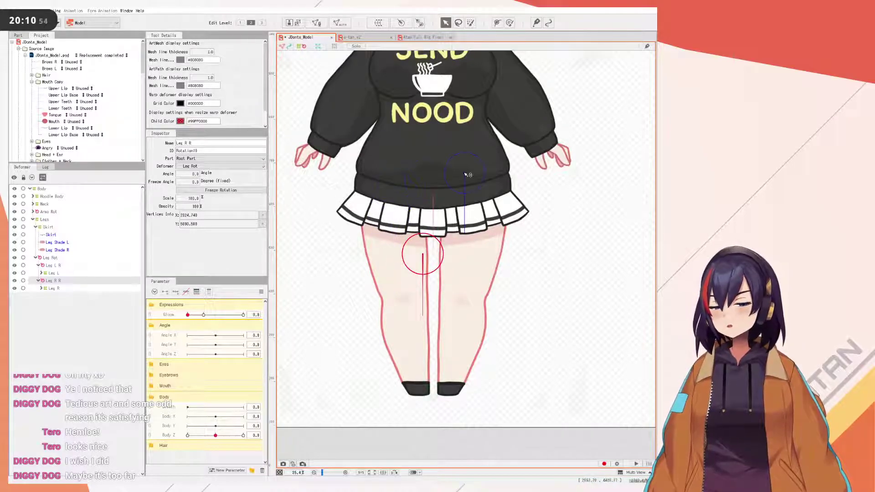
click(488, 181)
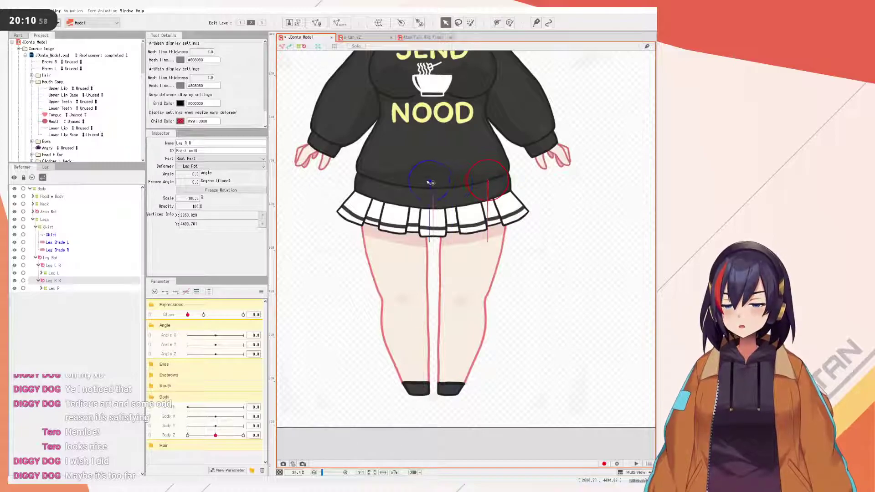
click(380, 196)
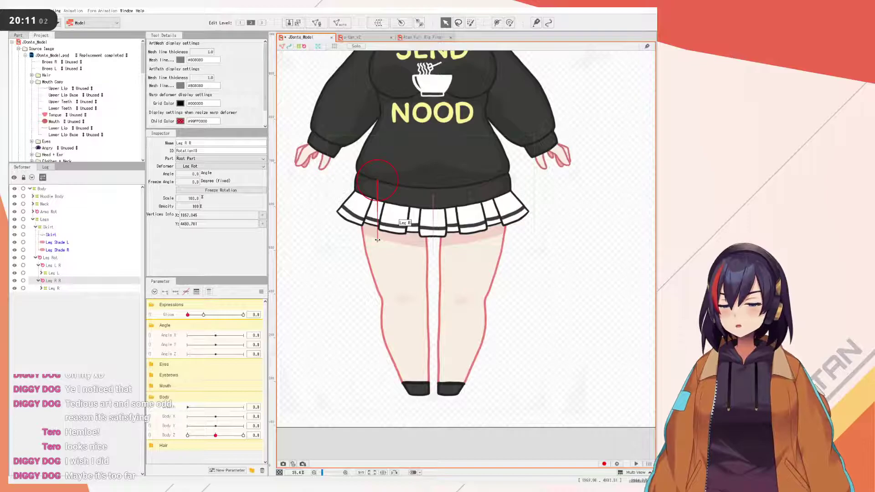
drag(377, 240, 422, 397)
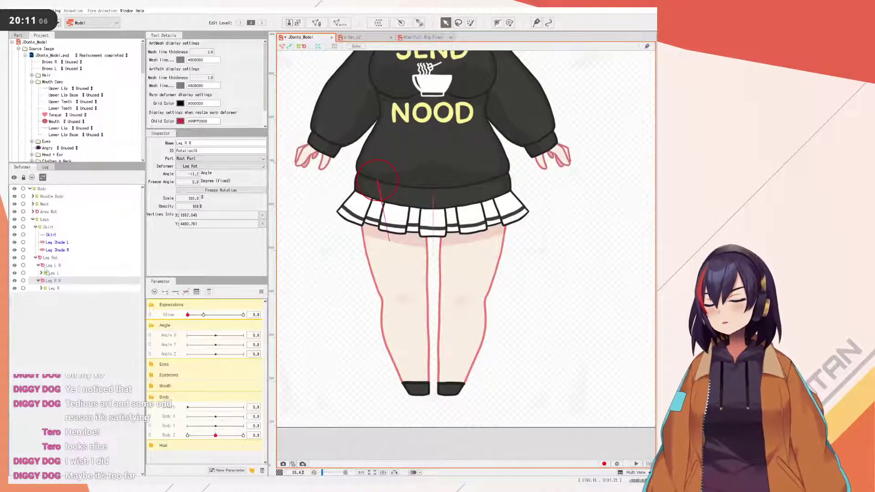
click(48, 266)
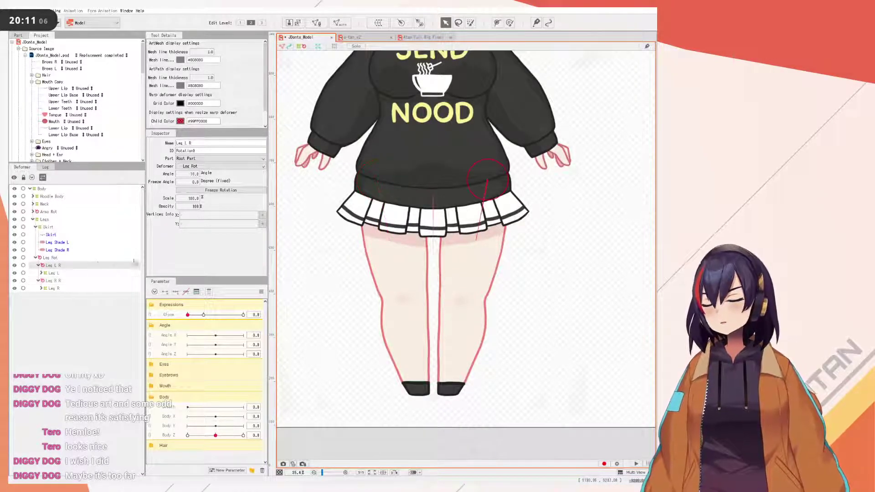
- Try rotating Leg Rot to test the swing of both legs, and undo the rotation
click(49, 258)
mouse_move(433, 254)
mouse_down()
mouse_move(421, 258)
mouse_move(464, 248)
mouse_move(440, 254)
mouse_move(448, 252)
mouse_up()
key(ctrl+z)
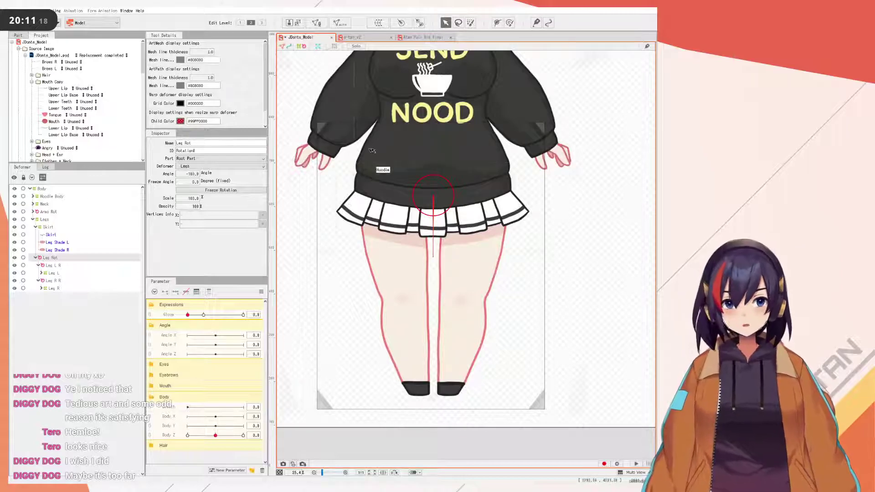
click(47, 212)
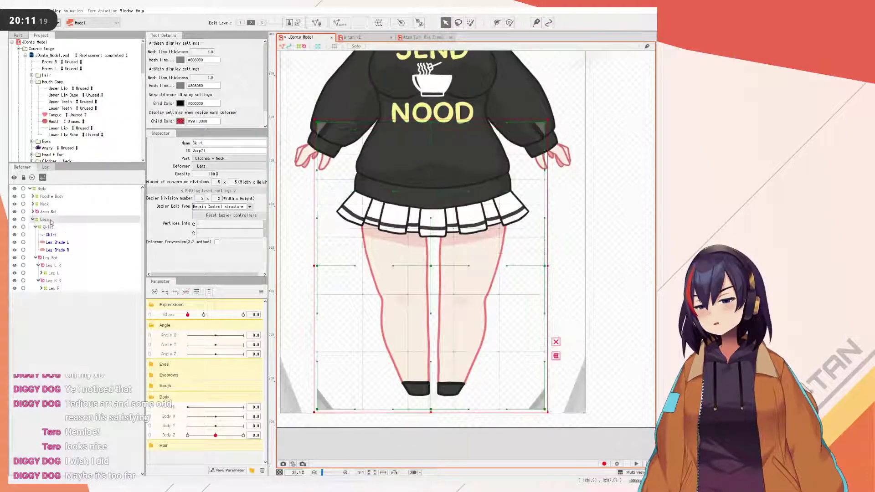
- Try reshaping the Hoodie Body deformer from its upper corner and undo the change
click(46, 197)
scroll(458, 194, down, 1)
drag(458, 194, 460, 262)
drag(507, 106, 511, 146)
key(ctrl+z)
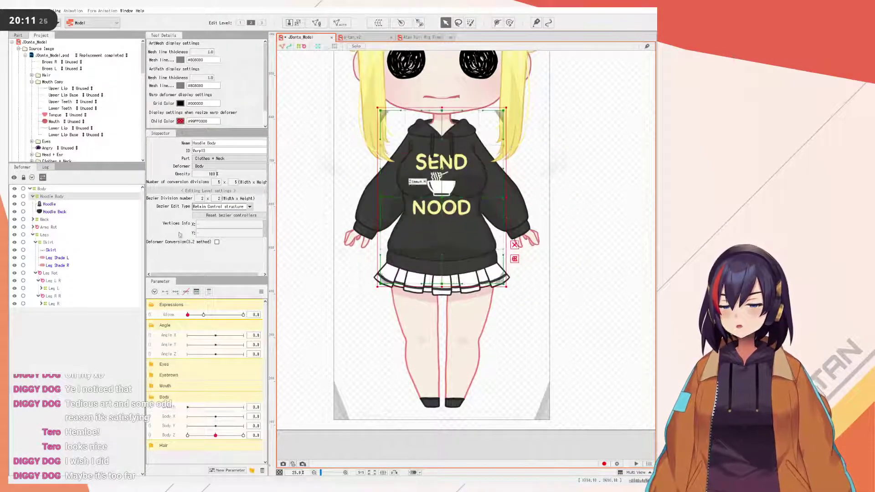
- Create a warp deformer named Torso under Body as the parent of Hoodie Body and the arms' rotation deformer
click(48, 203)
click(46, 196)
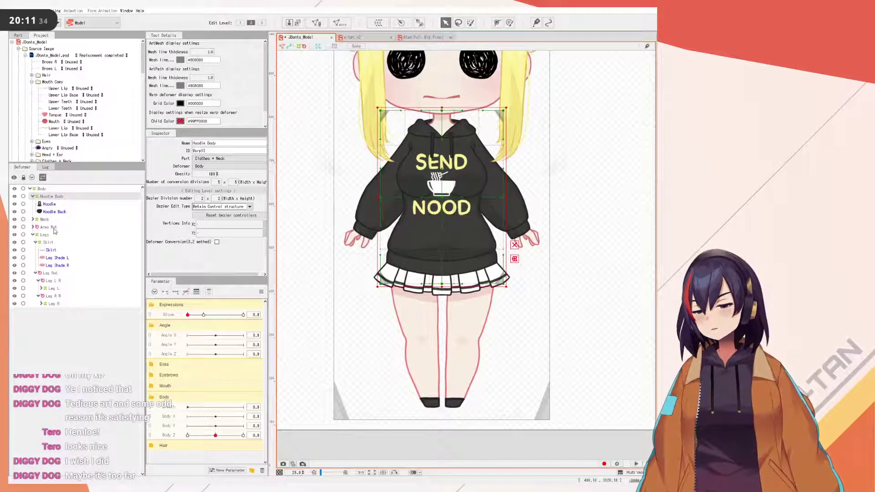
ctrl+click(54, 229)
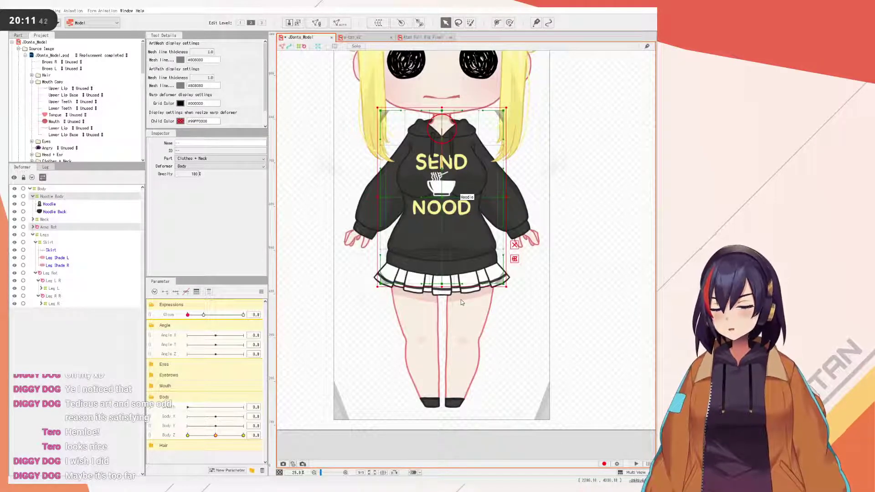
click(422, 366)
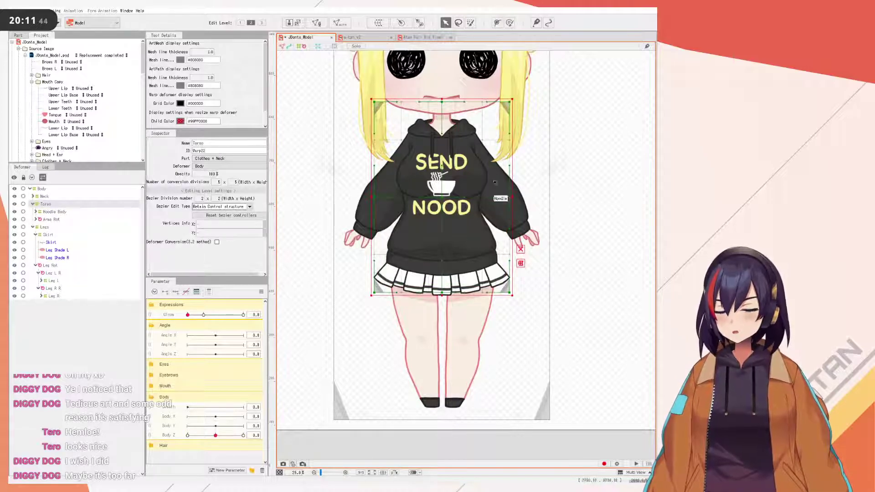
drag(542, 119, 568, 133)
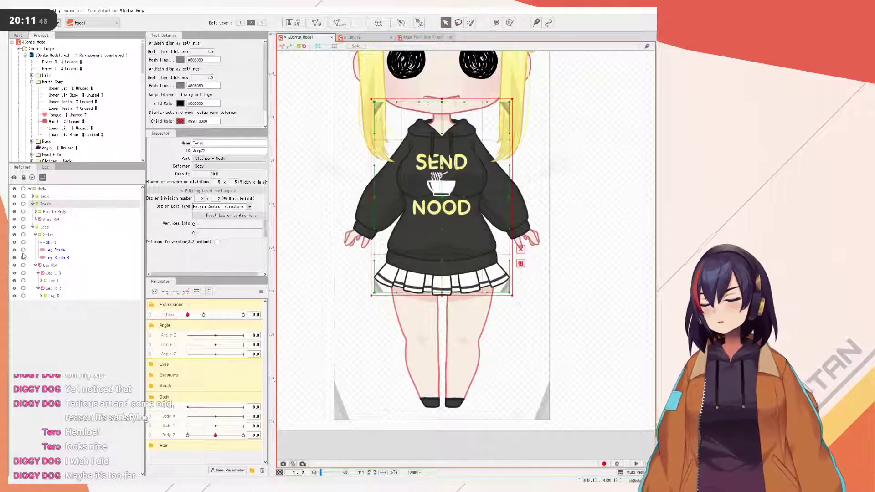
- Preview the lean at Body Z -10 while checking the leg deformers, and reset the parameters to their default values
click(55, 227)
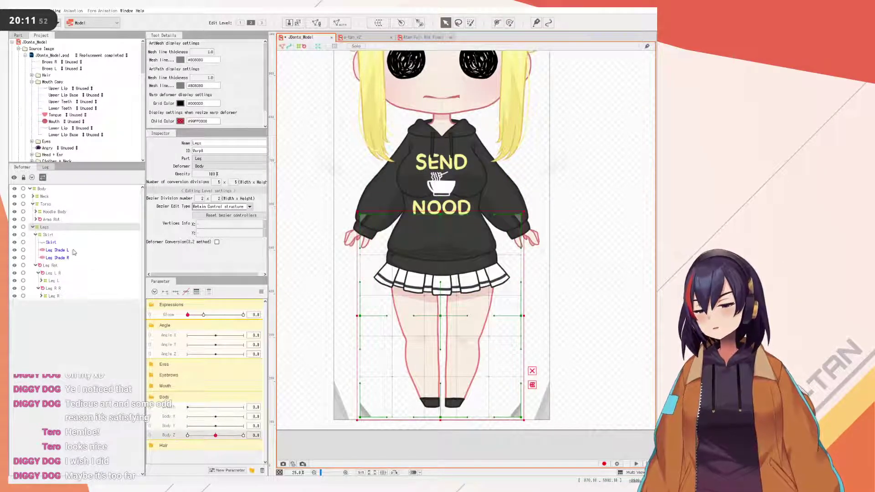
click(50, 265)
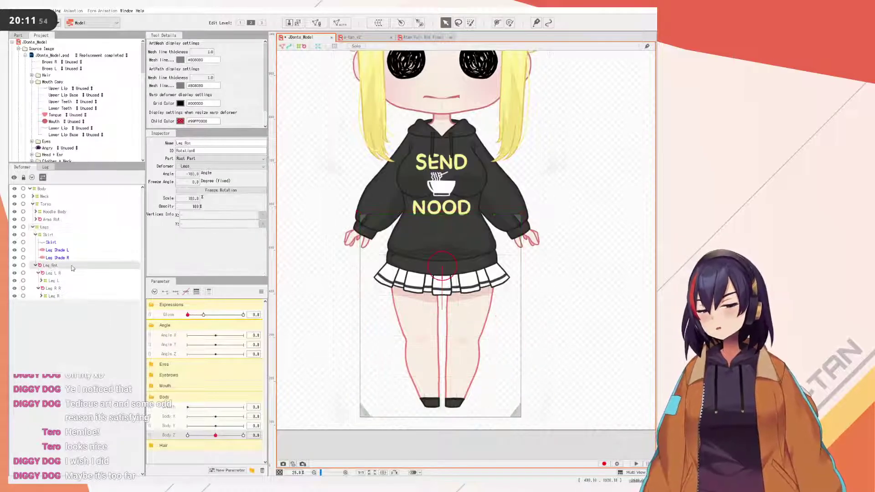
click(261, 292)
click(267, 310)
drag(207, 436, 141, 437)
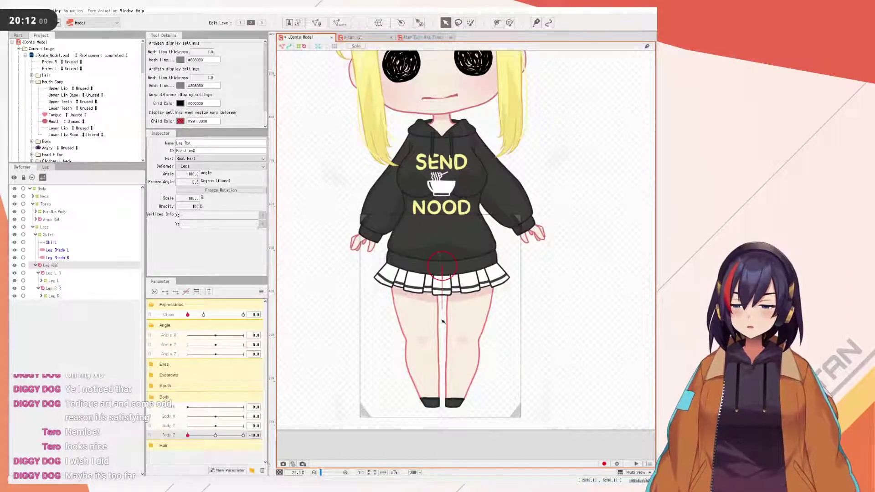
click(52, 273)
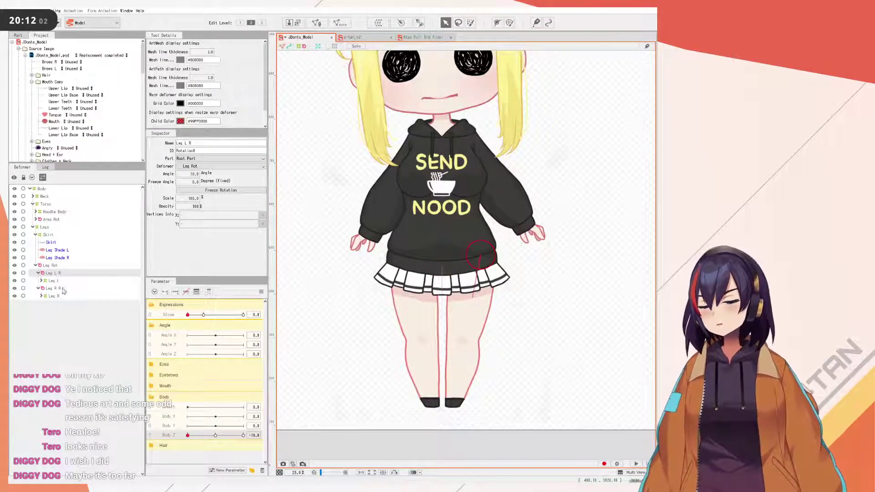
click(51, 288)
click(261, 292)
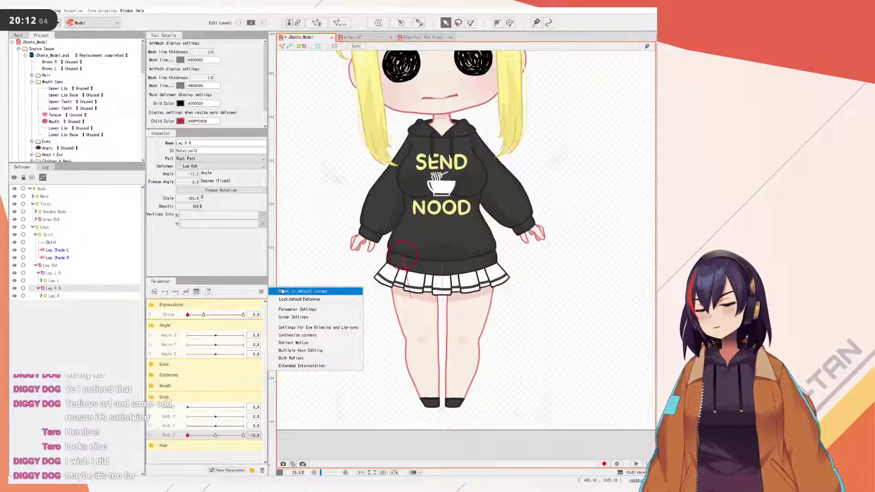
click(281, 290)
- Add three Body Z key points to the Leg L R and Leg R R rotation deformers together
ctrl+click(57, 273)
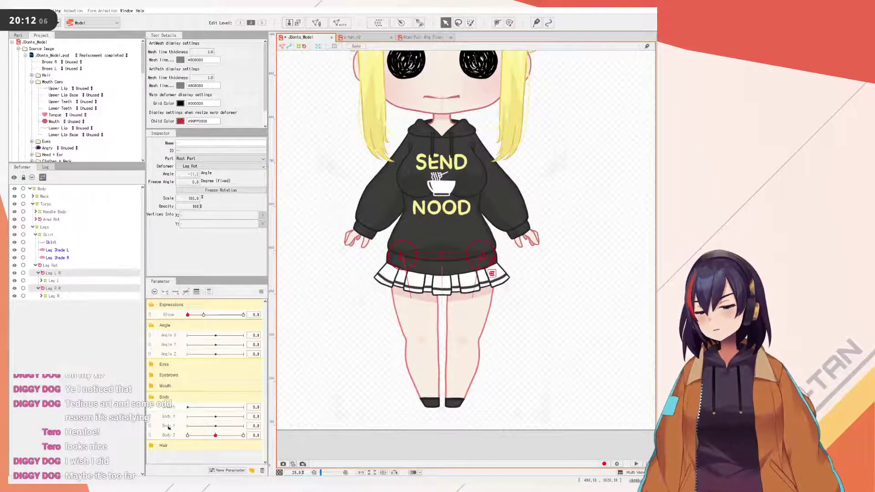
click(170, 438)
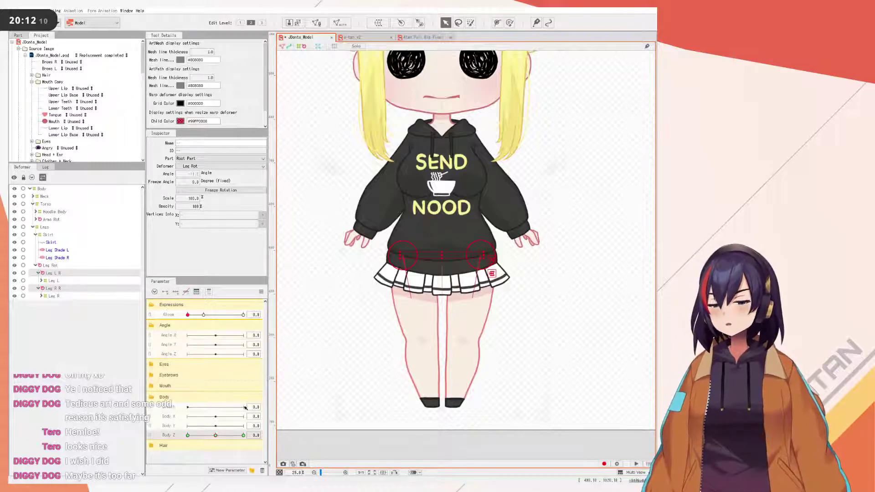
click(261, 292)
click(281, 290)
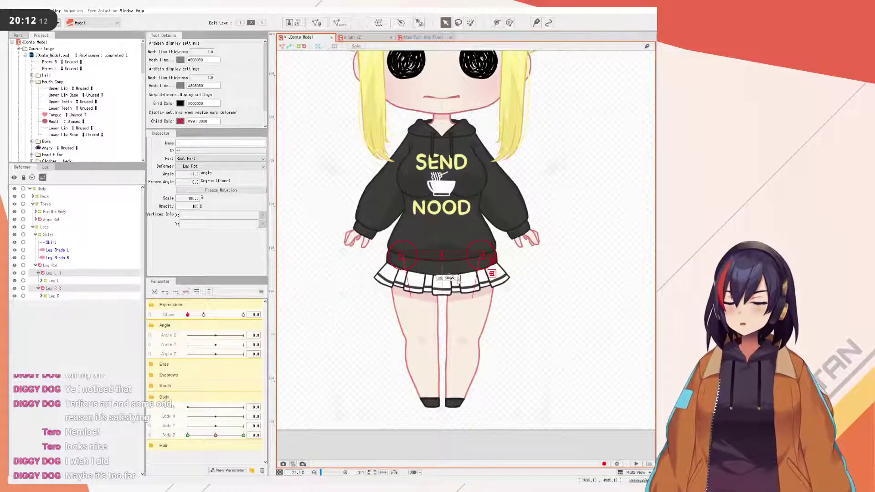
- Try swinging Leg L R at Body Z 10 and -10, and compare it with the Leg L warp deformer
click(47, 274)
drag(216, 435, 293, 446)
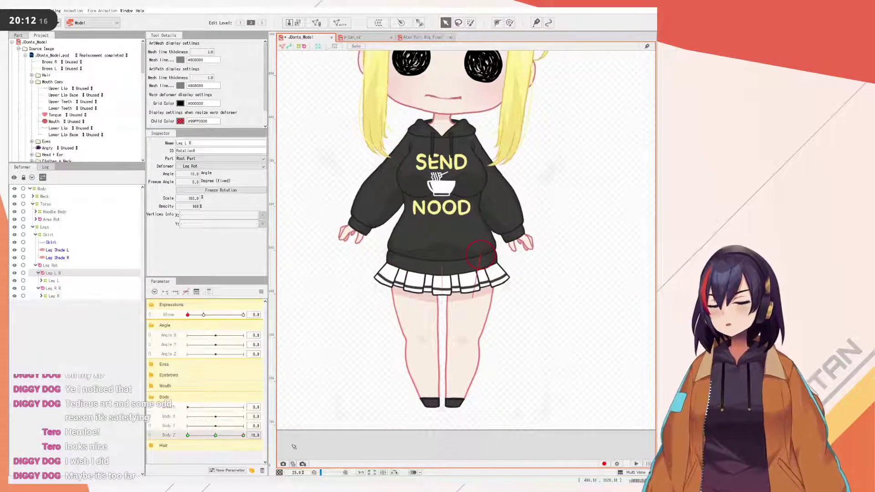
mouse_move(473, 298)
mouse_down()
mouse_move(482, 294)
mouse_move(474, 294)
mouse_up()
click(187, 436)
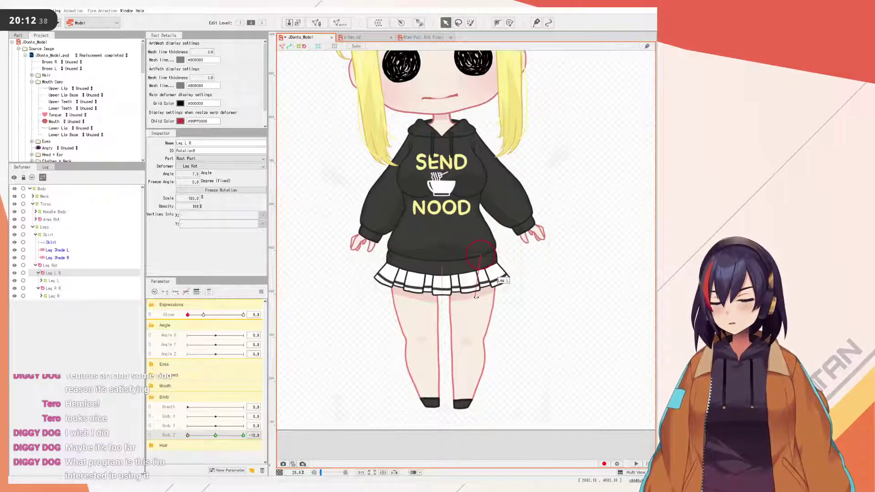
click(52, 281)
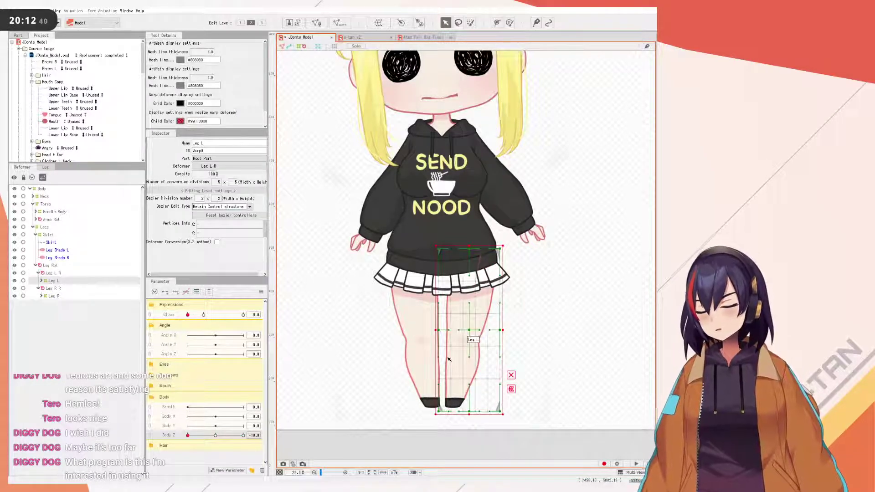
click(50, 273)
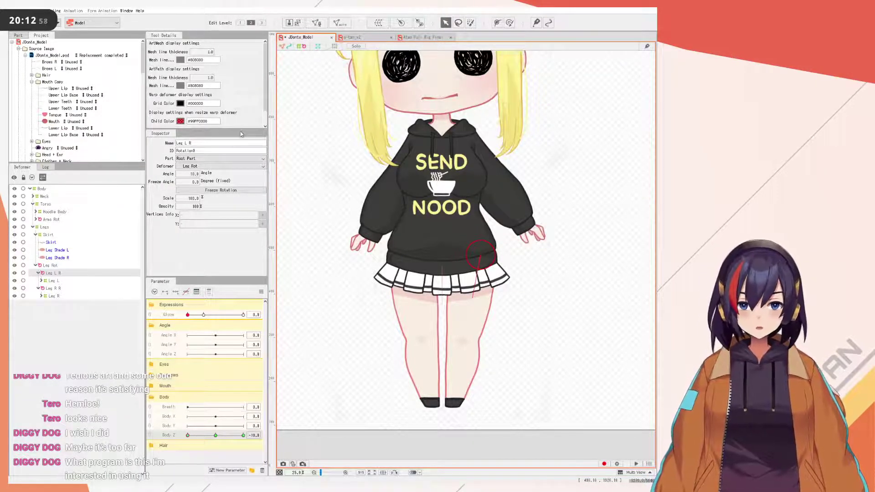
- Examine the whole character leaning at Body Z -10 with nothing selected, and reset all parameters to their default values
scroll(421, 93, down, 2)
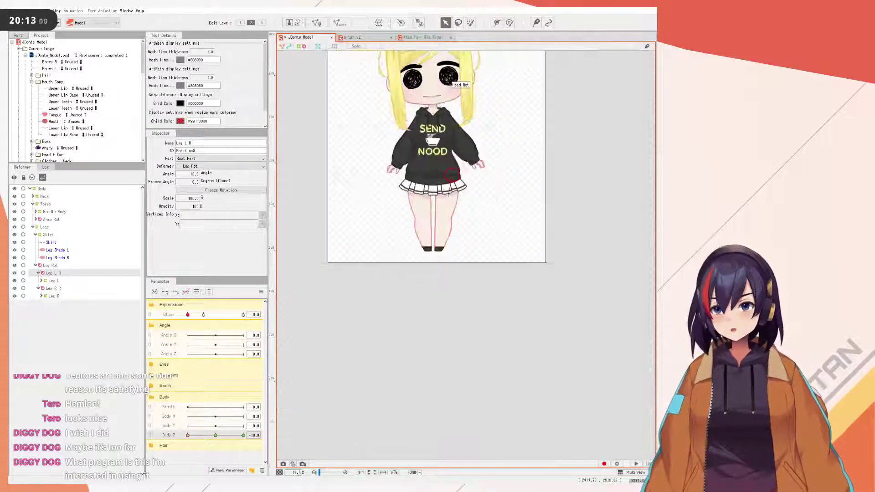
drag(421, 93, 444, 193)
scroll(461, 151, up, 2)
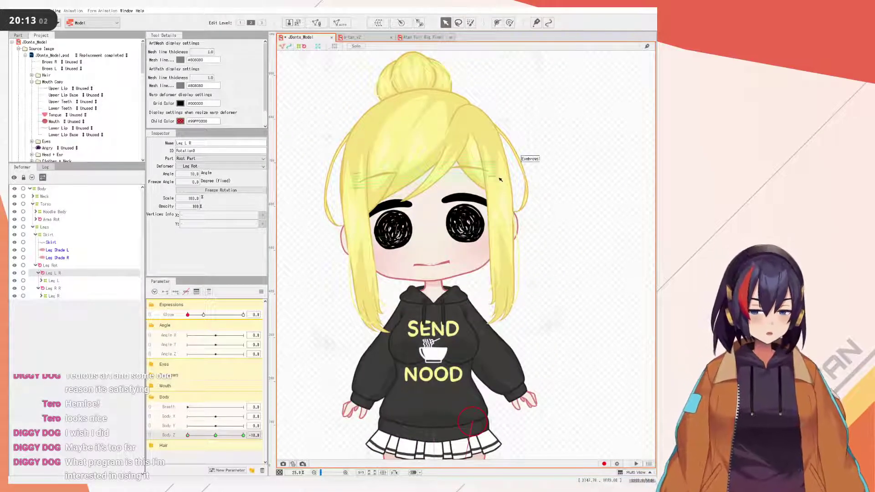
scroll(500, 179, down, 1)
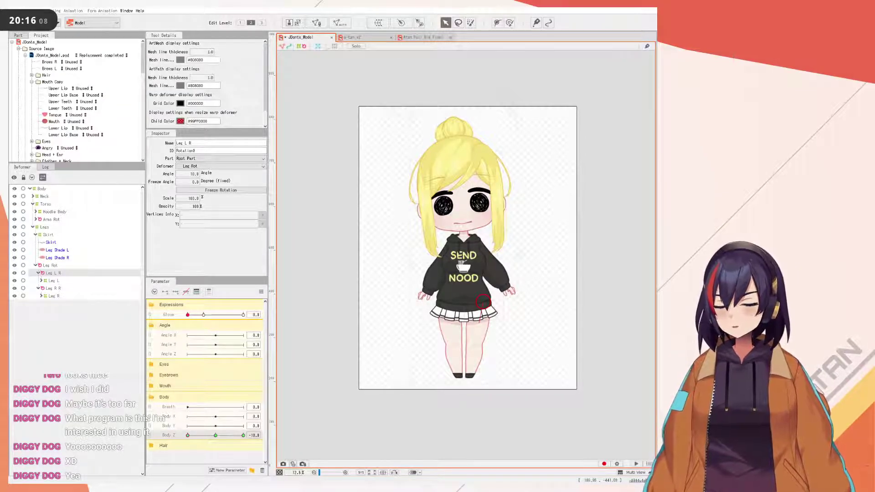
click(459, 94)
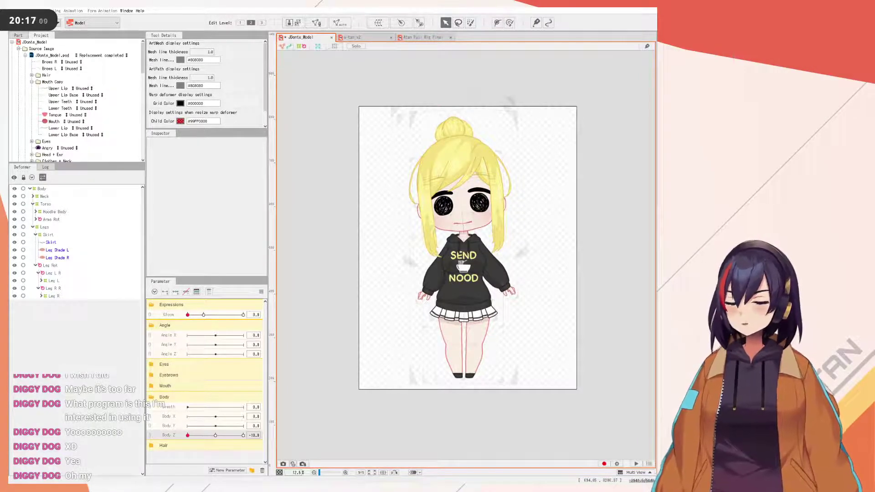
scroll(420, 172, up, 2)
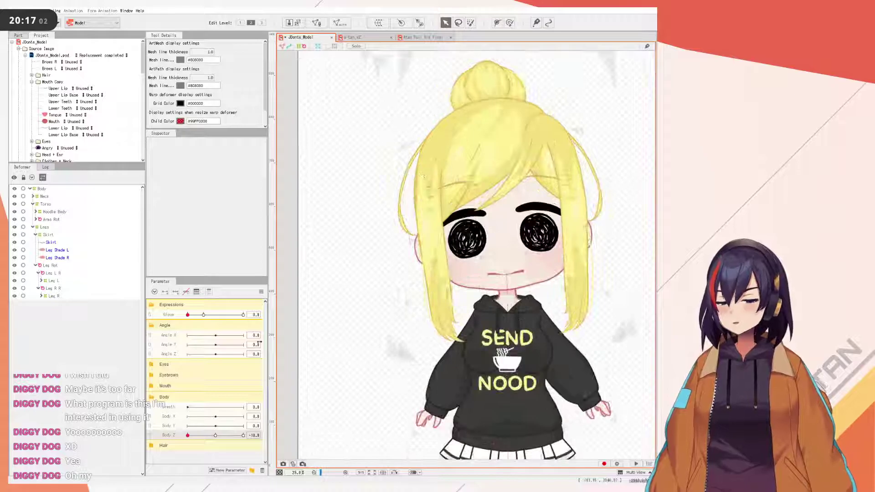
click(261, 291)
click(279, 291)
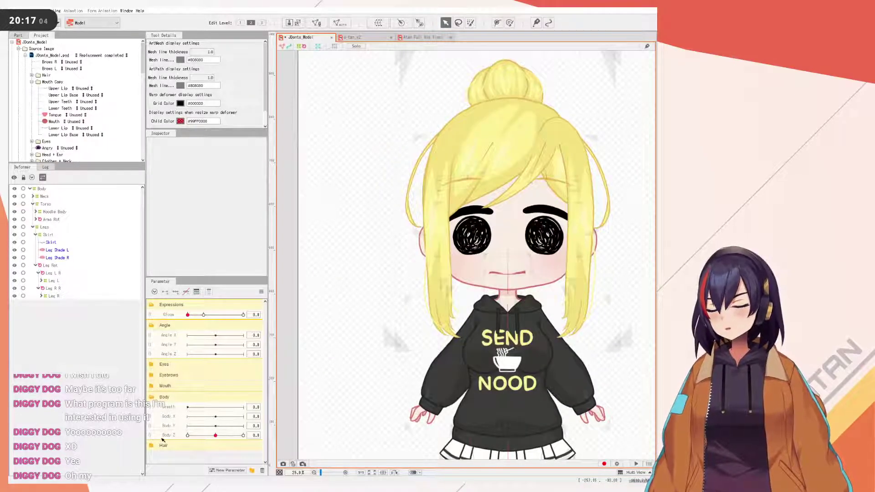
- Try moving the Leg L warp deformer out of the Leg L R rotation deformer to directly under Legs, and undo the move
scroll(483, 203, down, 2)
scroll(483, 203, up, 3)
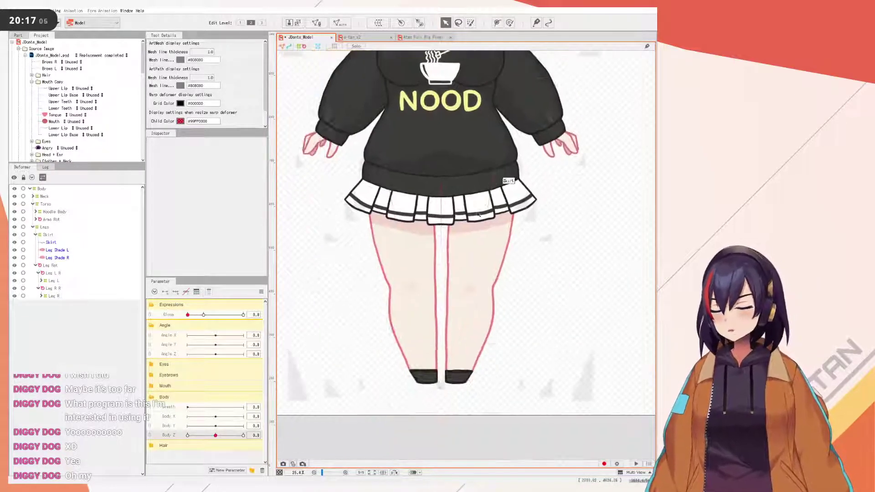
click(52, 281)
click(42, 281)
drag(47, 282, 48, 263)
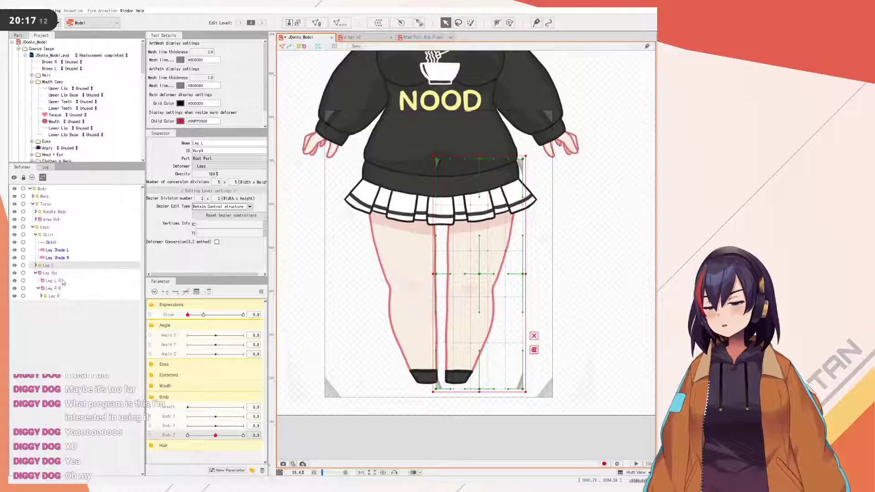
key(ctrl+z)
- Reorder the left leg hierarchy so the Leg L warp deformer sits under Leg Rot and holds Leg L R, with the Leg L mesh inside Leg L R
mouse_move(54, 282)
mouse_down()
mouse_move(58, 270)
mouse_move(54, 285)
mouse_move(52, 277)
mouse_up()
click(51, 282)
click(39, 273)
click(53, 281)
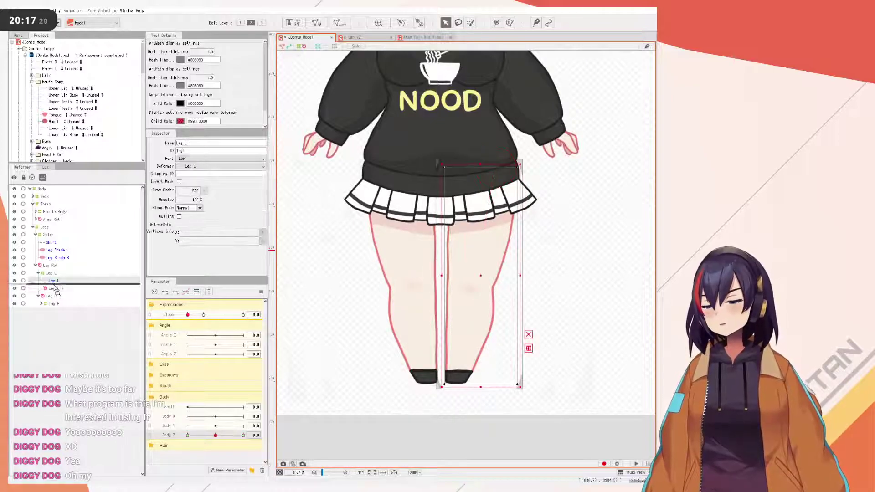
click(49, 274)
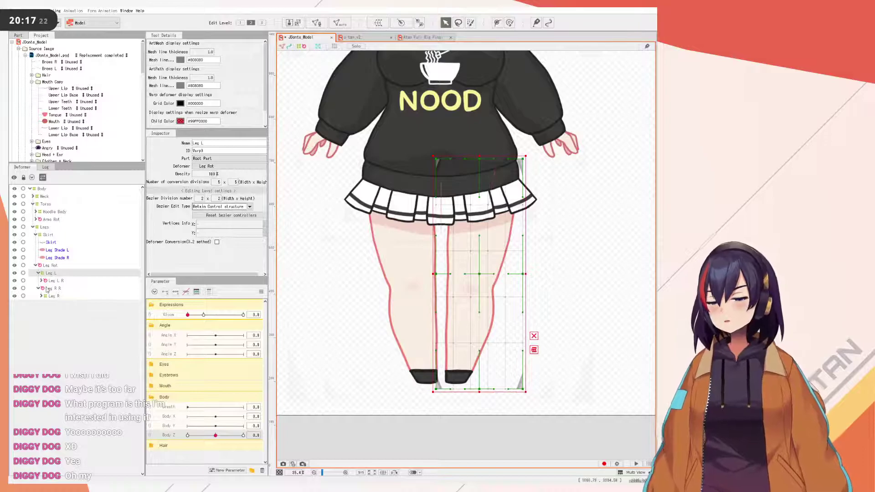
- Try moving the Leg R warp deformer out of the Leg R R rotation deformer to directly under Leg Rot
click(53, 296)
click(38, 273)
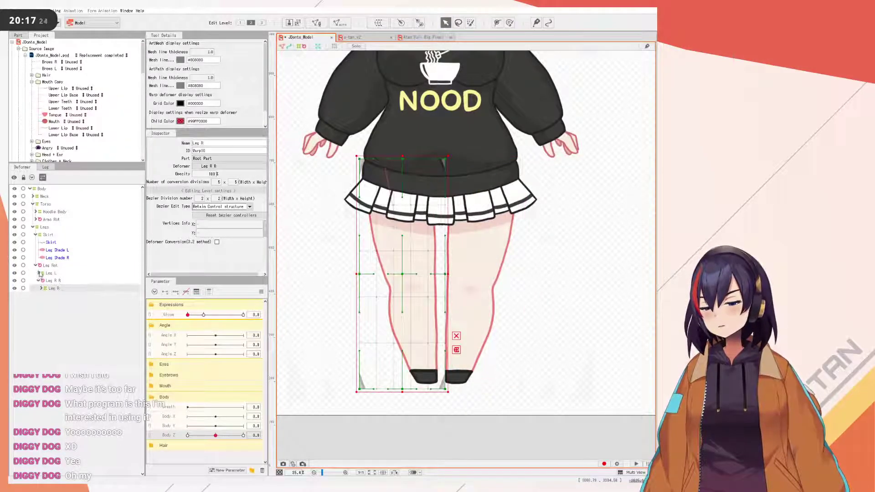
click(52, 281)
click(54, 288)
drag(54, 290, 48, 269)
click(39, 281)
click(39, 281)
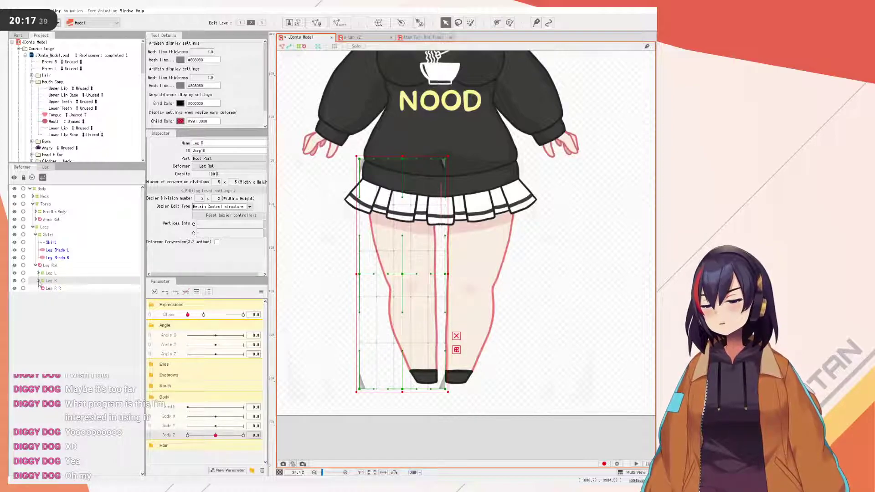
- Compare Leg R R with the nesting of the Leg L deformers, and undo the move of the Leg R warp deformer
click(47, 289)
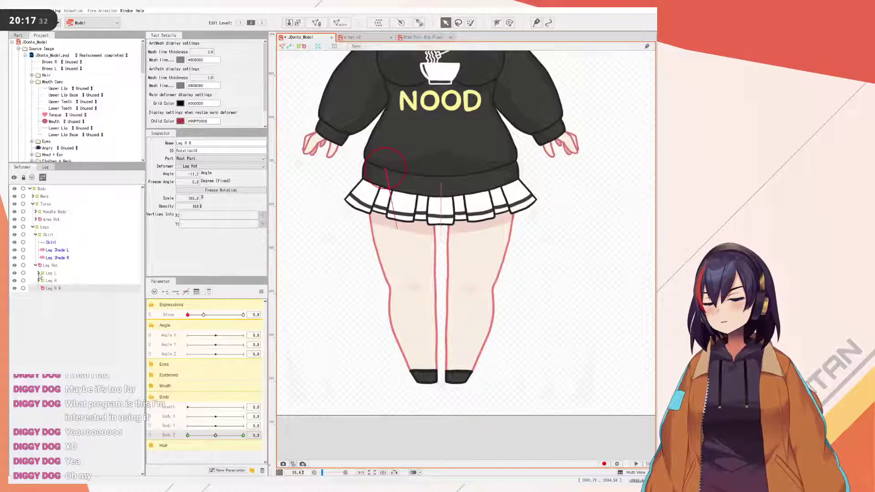
click(38, 273)
click(51, 280)
click(41, 281)
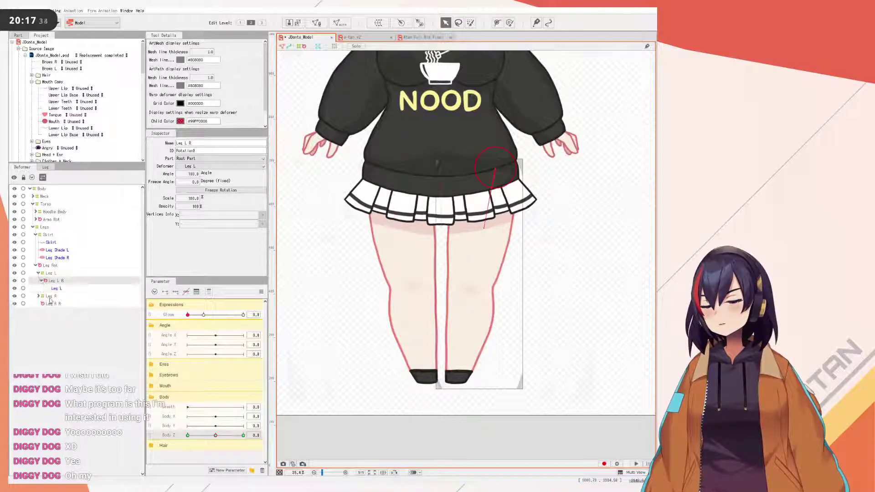
click(47, 303)
key(ctrl+z)
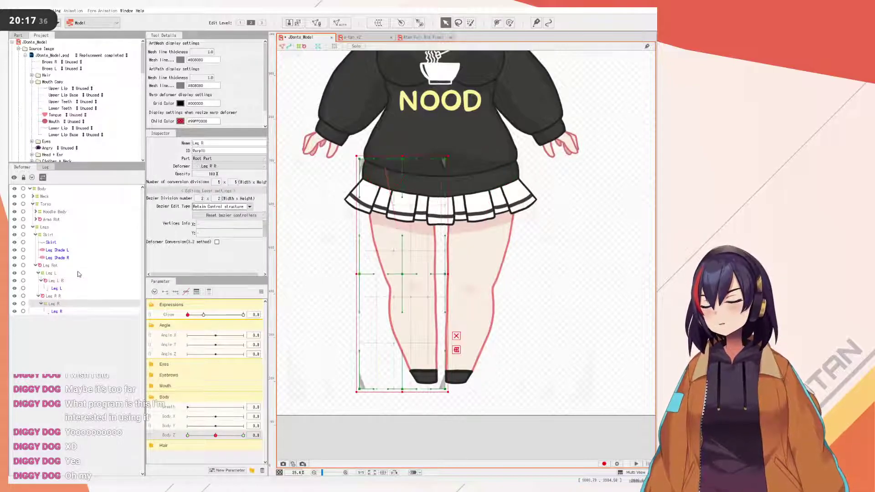
- Reparent the right-leg deformers so the Leg R warp sits under Leg Rot and contains the Leg R R rotation deformer holding the leg
click(48, 297)
drag(48, 304, 46, 266)
click(53, 304)
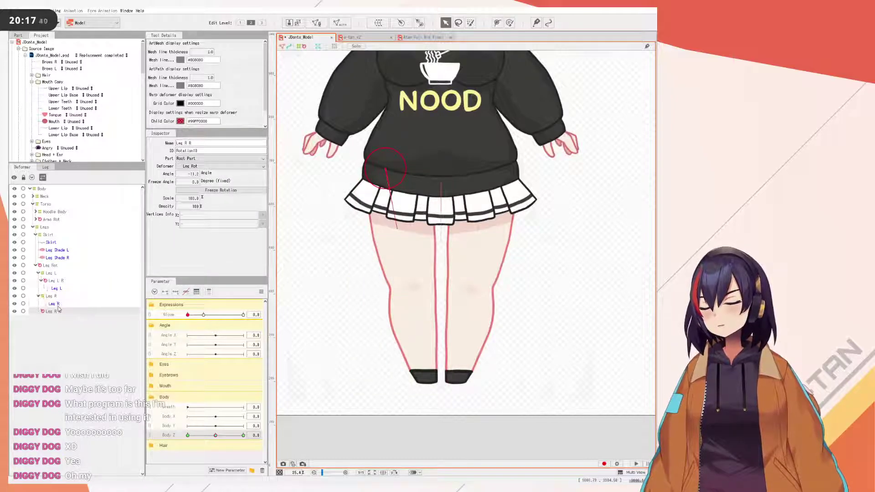
mouse_move(58, 311)
mouse_down()
mouse_move(55, 299)
mouse_move(58, 315)
mouse_up()
click(45, 304)
click(41, 303)
click(55, 311)
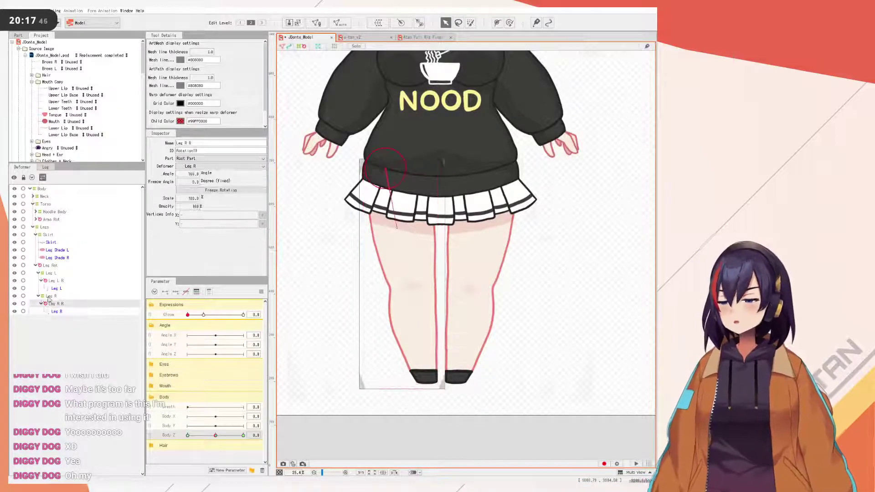
click(50, 296)
drag(402, 159, 192, 239)
drag(250, 288, 451, 268)
key(ctrl+z)
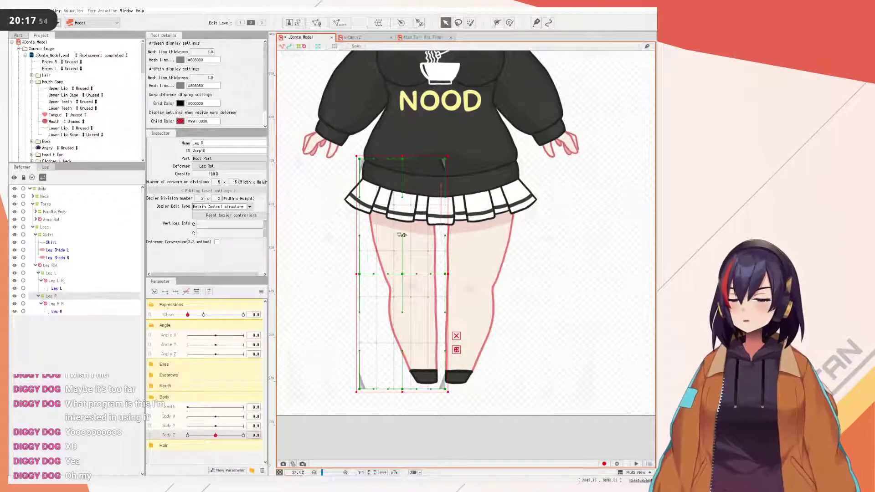
drag(409, 160, 440, 272)
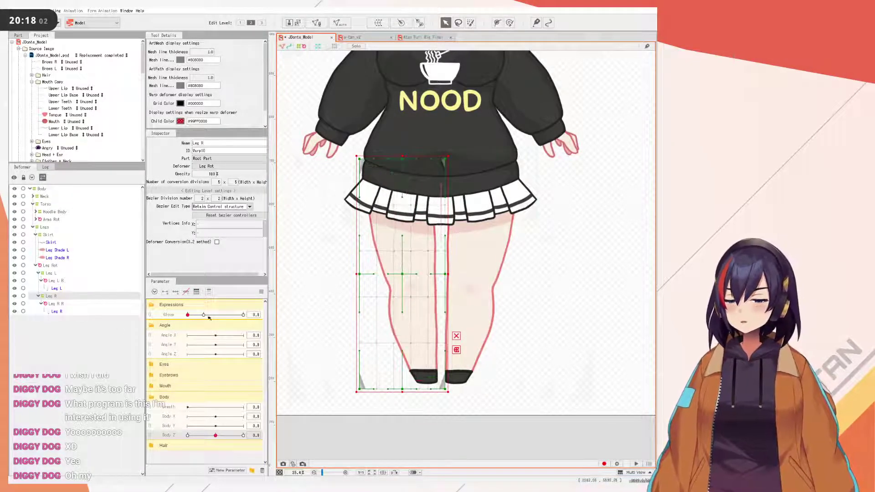
- Add three Body Z keyforms to the Leg L and Leg R warp deformers, and set Body Z to -10
click(56, 281)
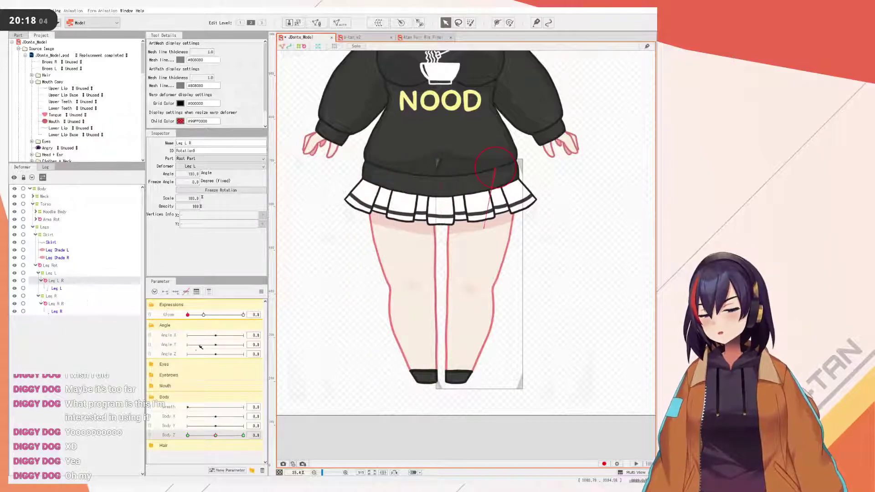
click(53, 273)
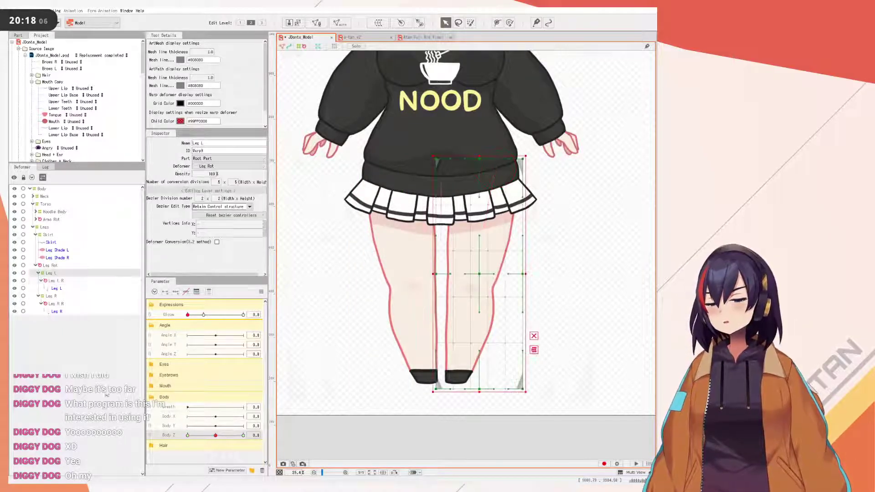
ctrl+click(61, 298)
click(175, 292)
drag(216, 435, 156, 426)
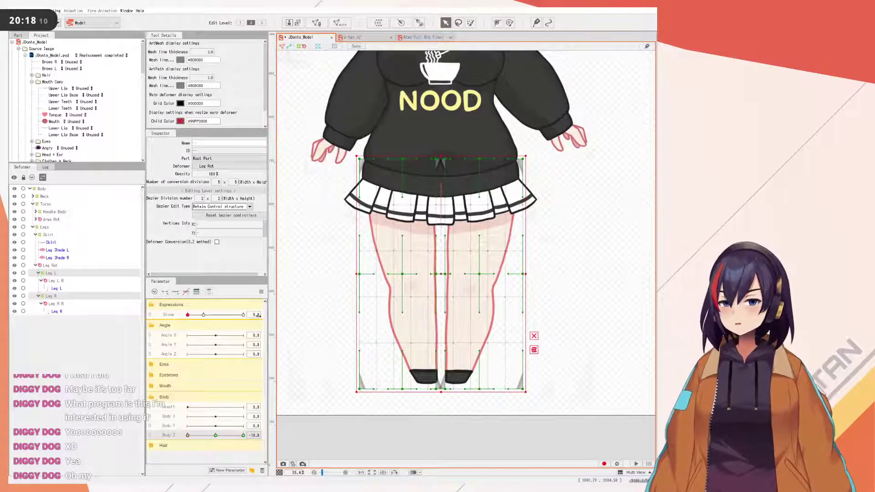
- Try rotating the Leg R R deformer outward at Body Z -10
click(48, 274)
scroll(466, 350, down, 3)
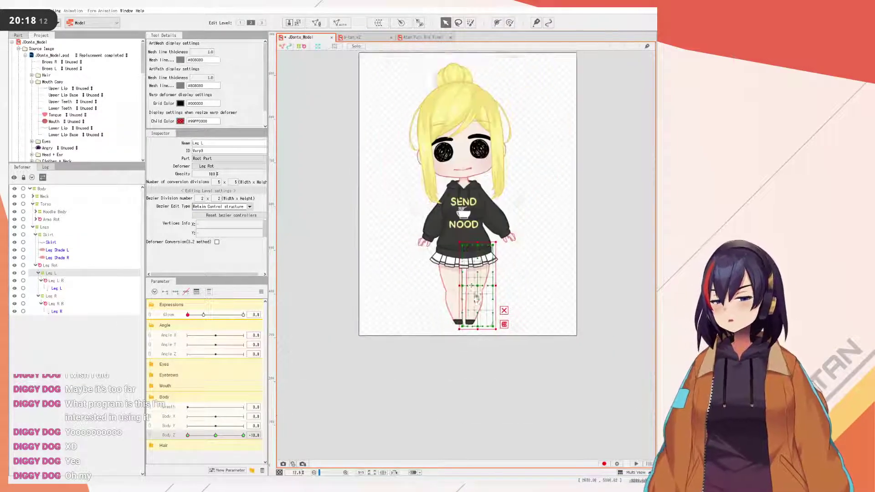
scroll(466, 349, up, 1)
click(470, 357)
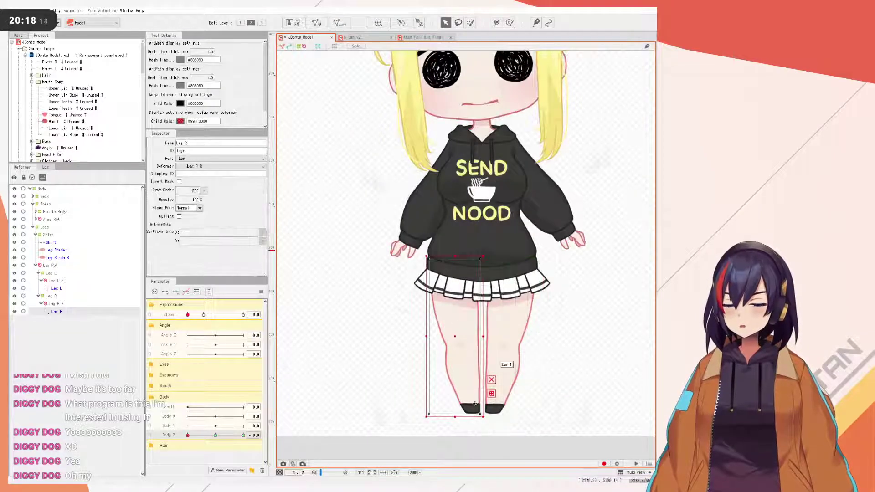
click(56, 303)
drag(451, 302, 446, 302)
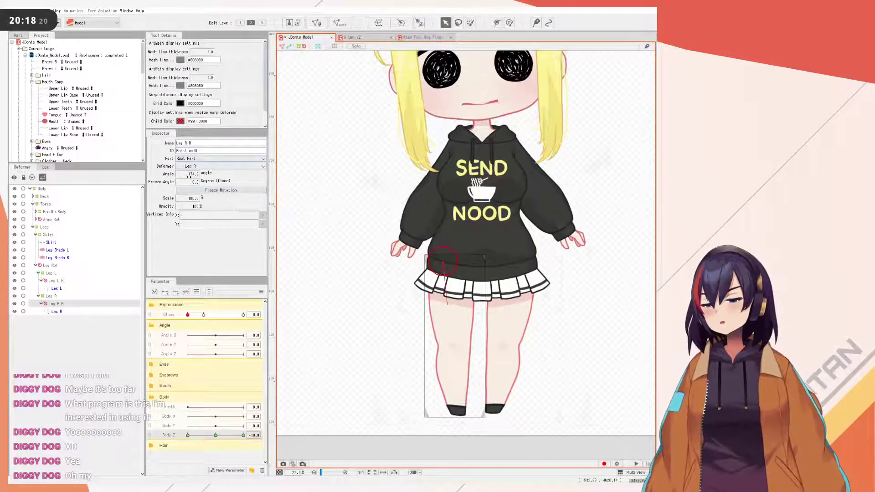
- Reset the parameters to their defaults and freeze the rotation of the Leg R R and Leg L R deformers
click(222, 191)
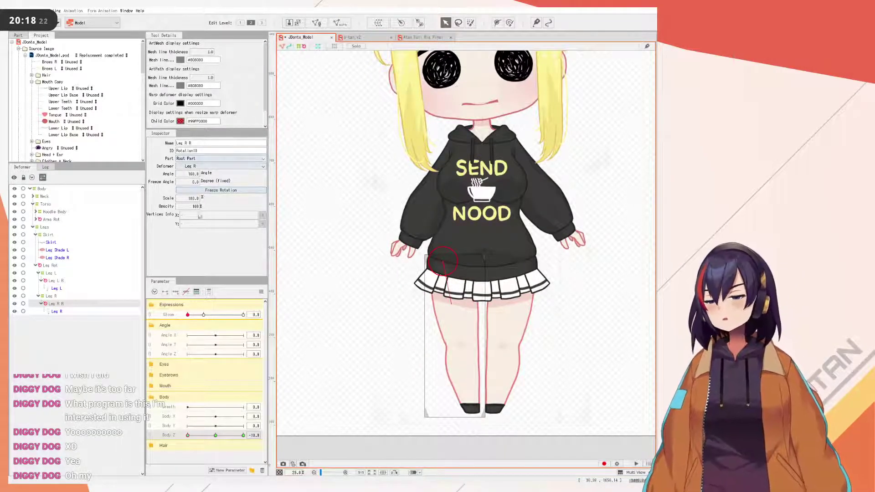
click(261, 292)
click(283, 292)
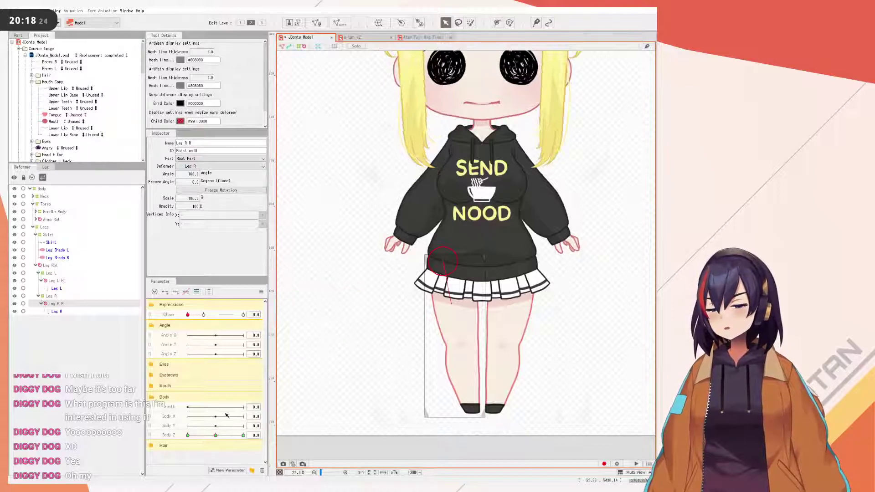
click(207, 191)
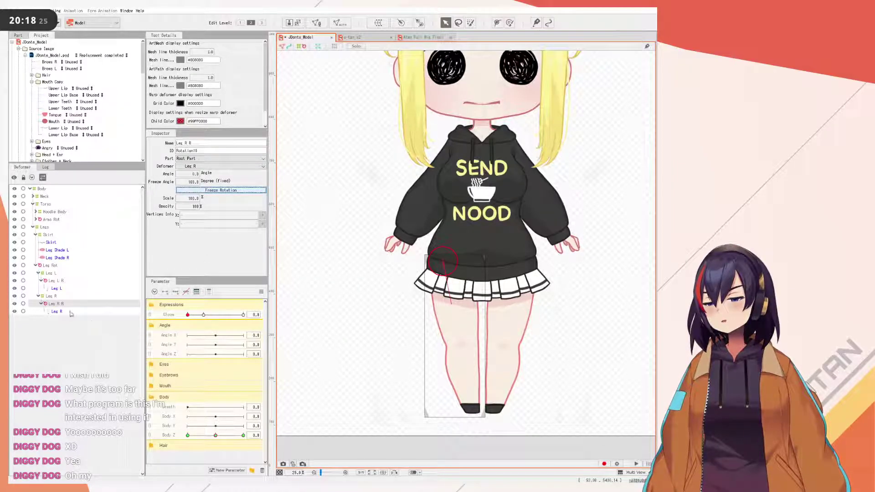
click(52, 281)
click(221, 190)
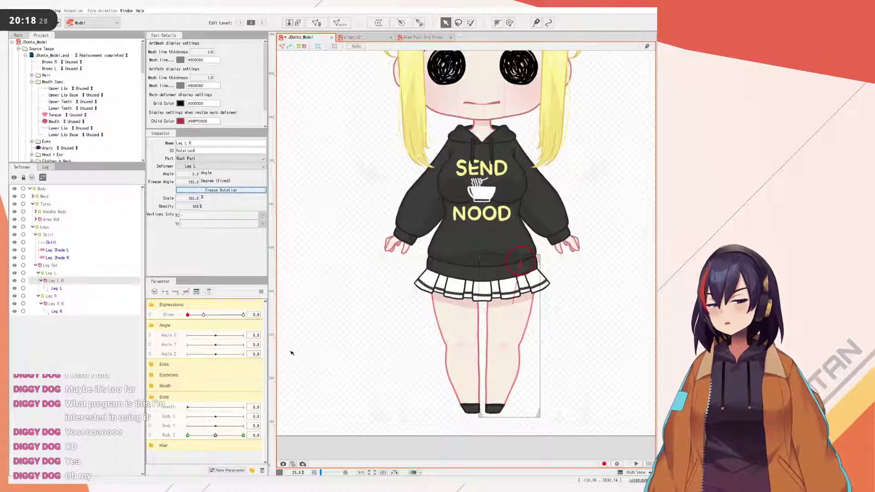
- Set the Leg R R rotation angle at Body Z -10 so the right leg swings slightly outward
drag(215, 436, 187, 437)
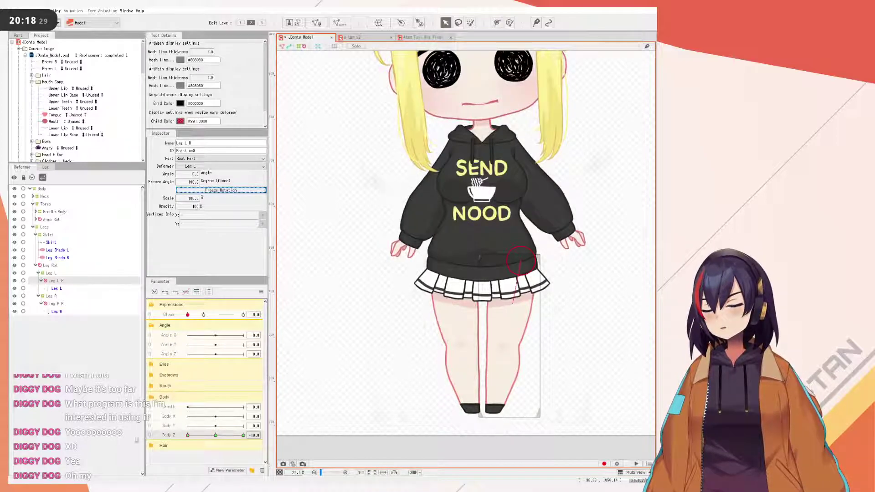
click(60, 304)
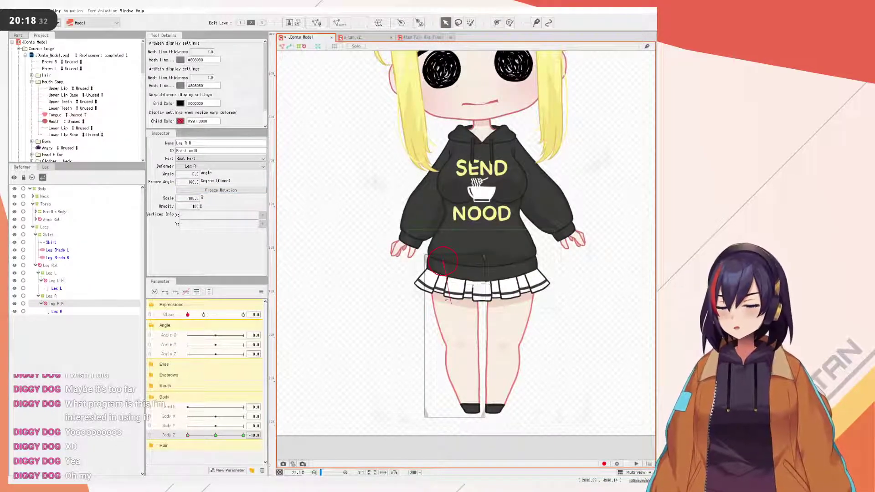
drag(192, 174, 195, 175)
click(194, 174)
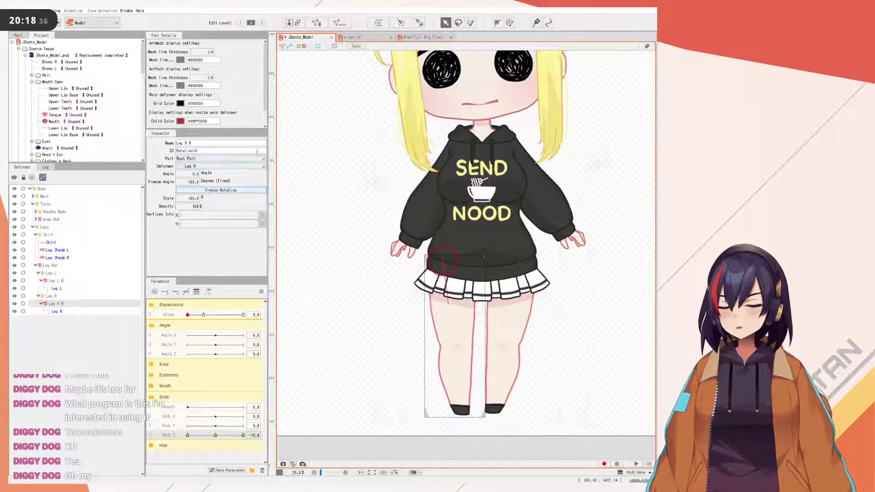
scroll(477, 293, up, 3)
scroll(507, 335, down, 4)
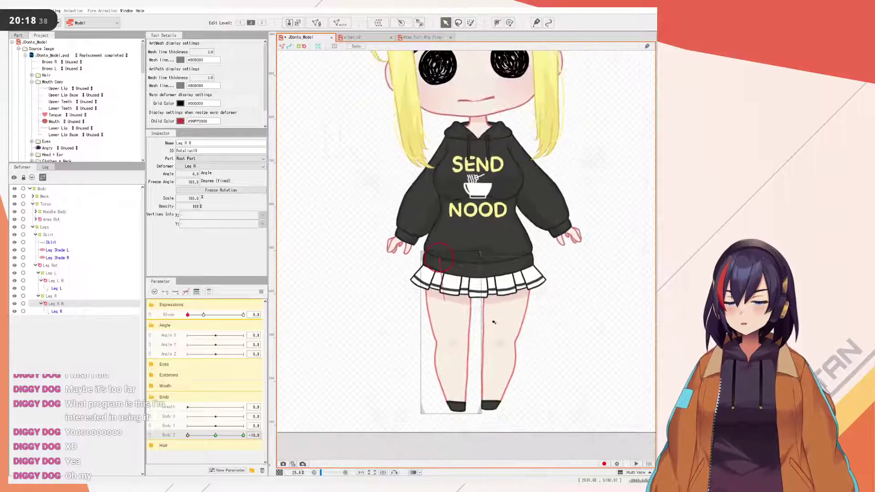
click(189, 174)
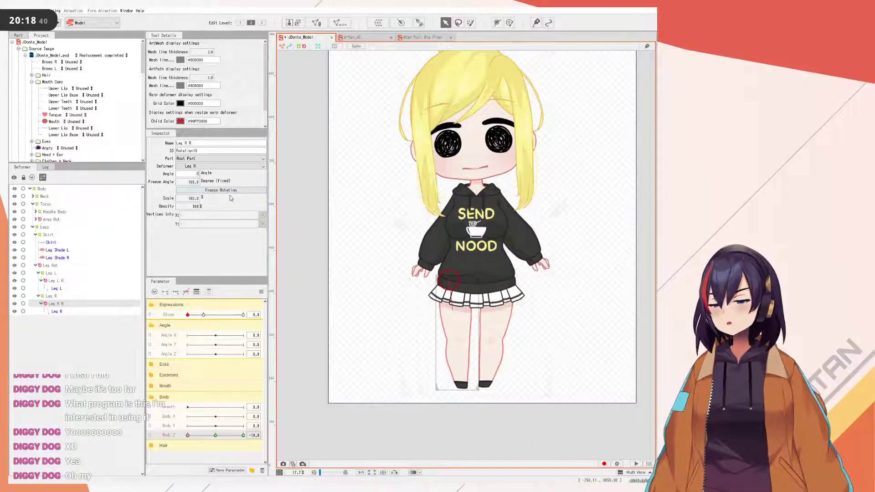
key(Return)
scroll(519, 250, up, 3)
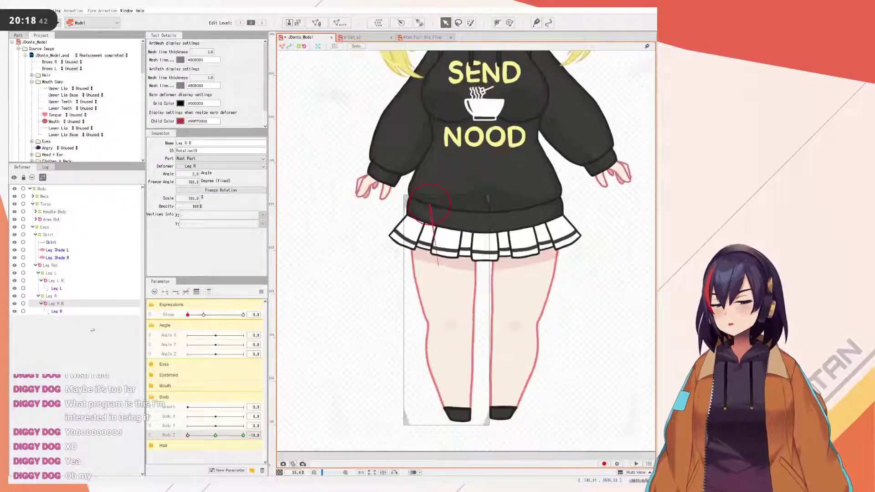
- Bend the Leg R warp deformer slightly outward around the knee at Body Z -10, stepping back through the edits to a subtler shape
click(49, 296)
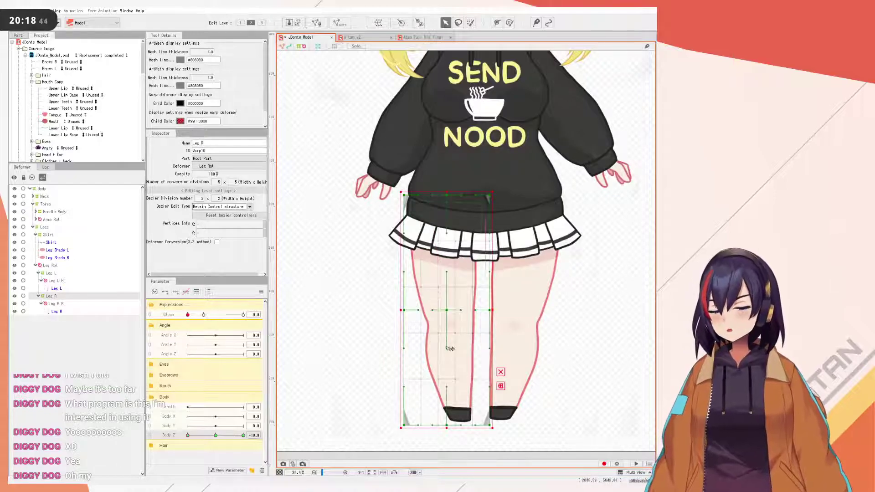
drag(447, 348, 444, 338)
key(ctrl+z)
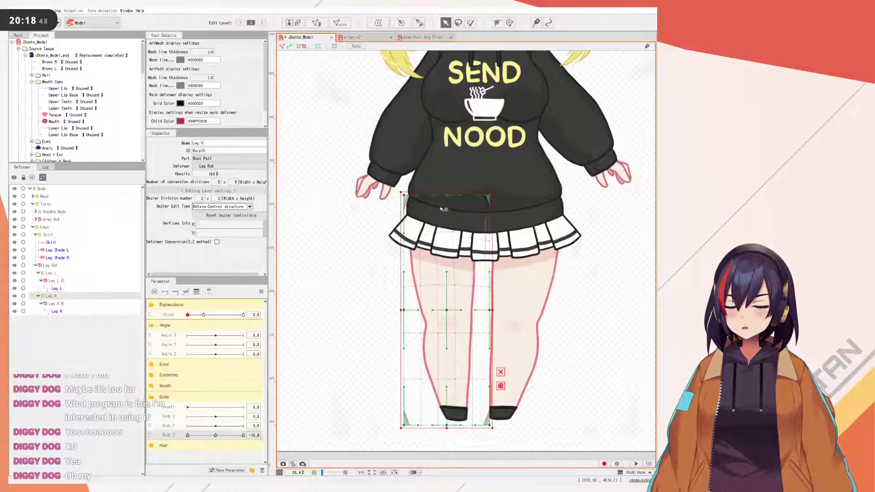
key(ctrl+z)
key(ctrl+z)
key(ctrl+z)
key(ctrl+z)
key(ctrl+z)
key(ctrl+y)
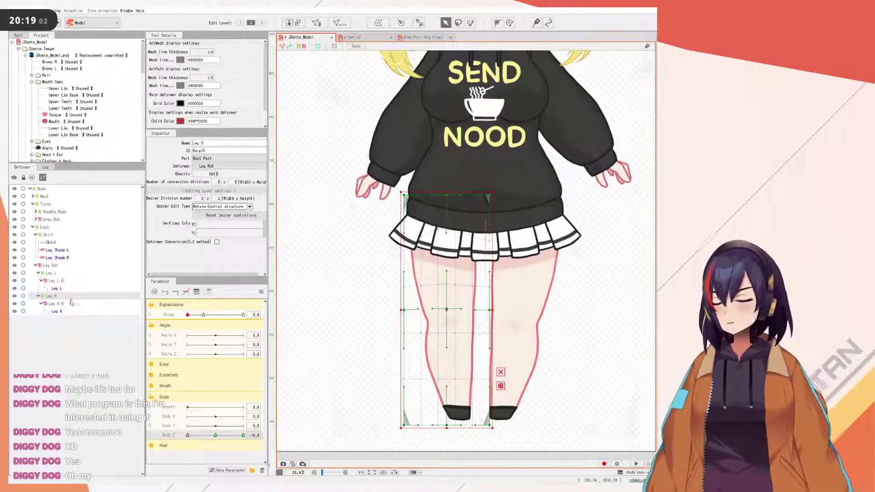
- Rotate the Leg L R deformer at Body Z -10 so the left leg swings outward from the hip
key(Up)
key(Up)
key(Up)
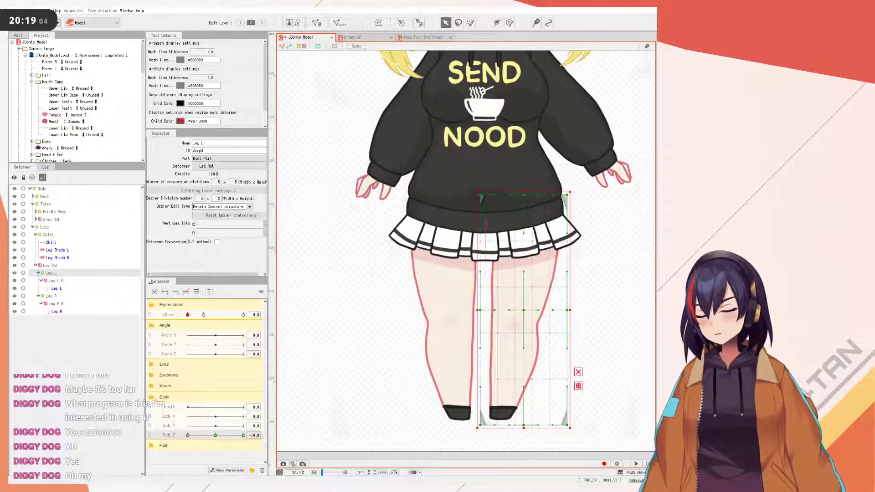
click(52, 281)
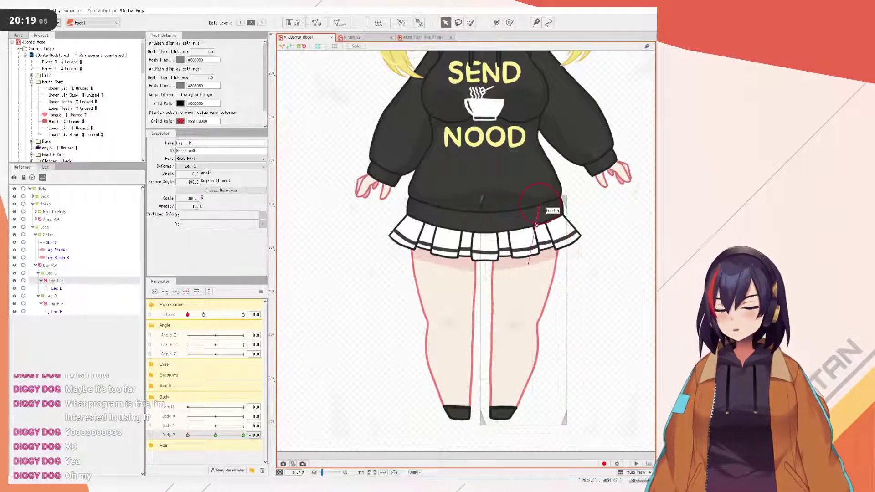
drag(529, 261, 535, 264)
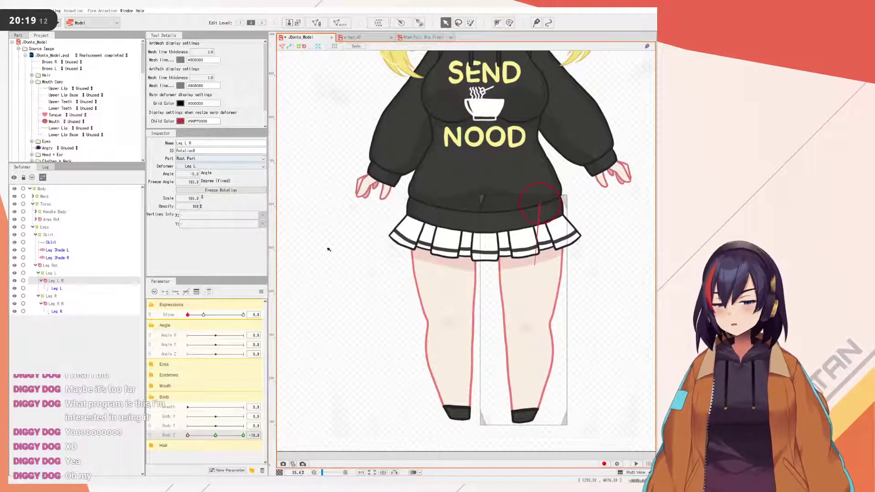
- Bend the Leg L warp deformer slightly around the knee at Body Z -10 and preview the leg motion across Body Z
click(50, 273)
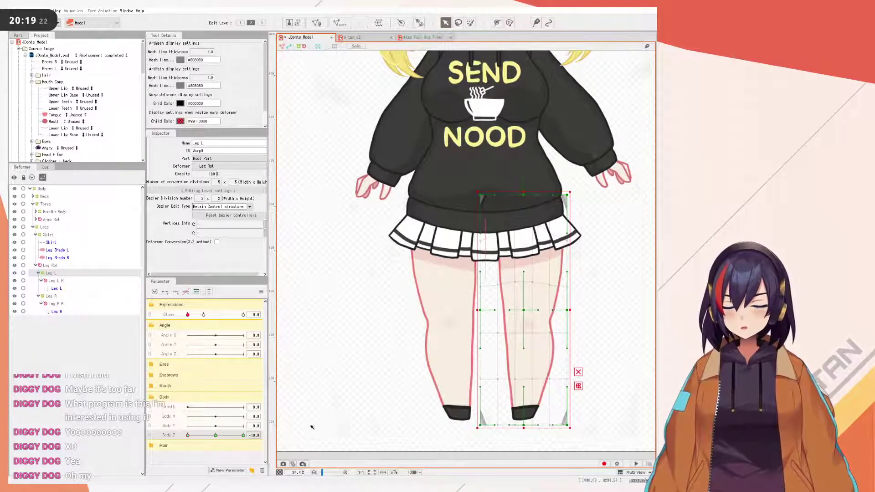
drag(186, 435, 168, 411)
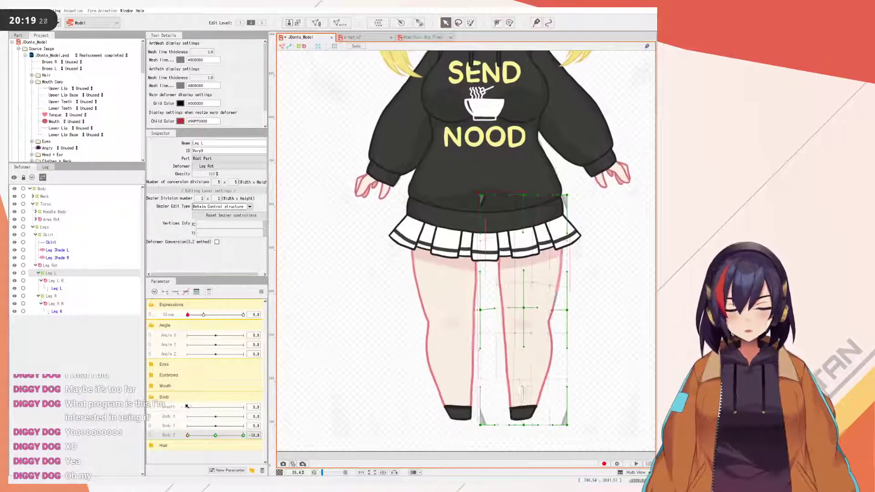
scroll(478, 296, down, 4)
drag(476, 297, 474, 330)
drag(210, 435, 186, 436)
scroll(460, 335, up, 2)
- Restore the default pose, redo the Body Z keyforms of Leg L, Leg L R, Leg R and Leg R R from it, and set Body Z to -10
click(461, 332)
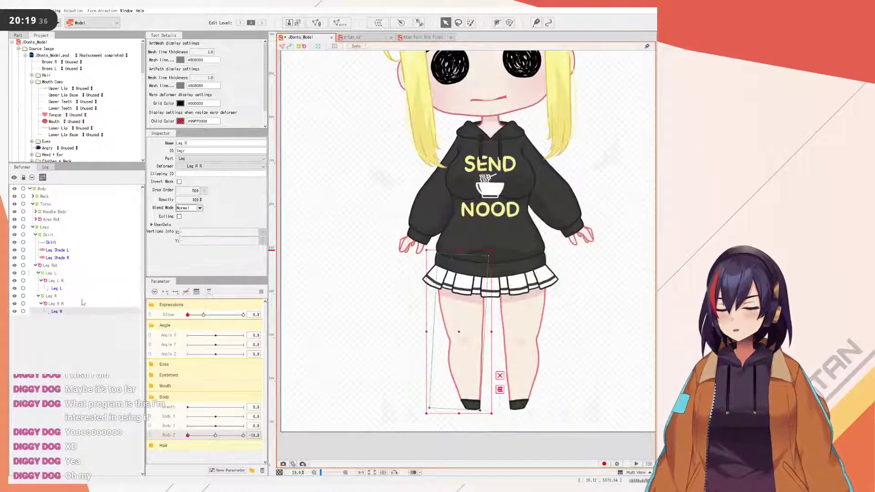
click(59, 304)
click(261, 291)
click(285, 292)
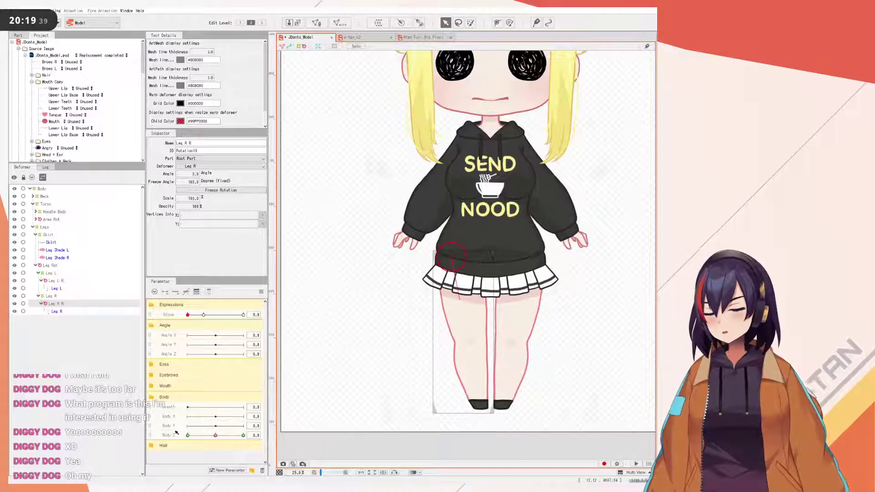
click(52, 297)
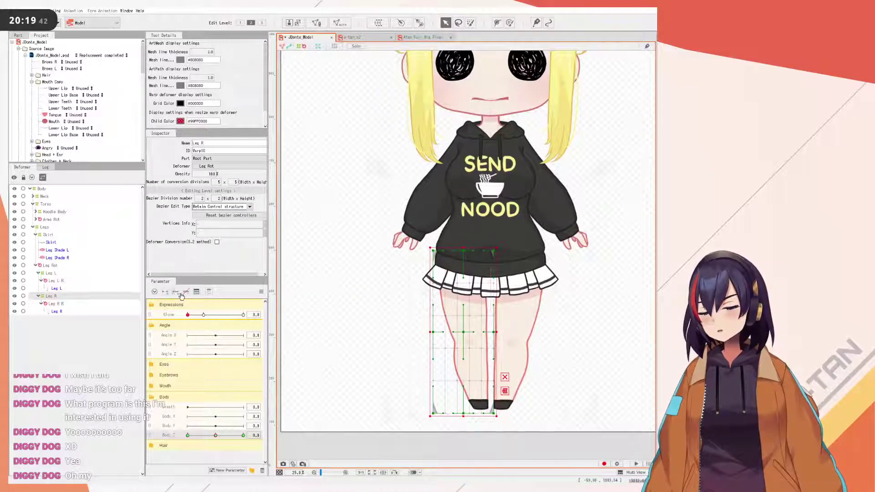
click(57, 304)
ctrl+click(52, 297)
ctrl+click(51, 280)
ctrl+click(50, 273)
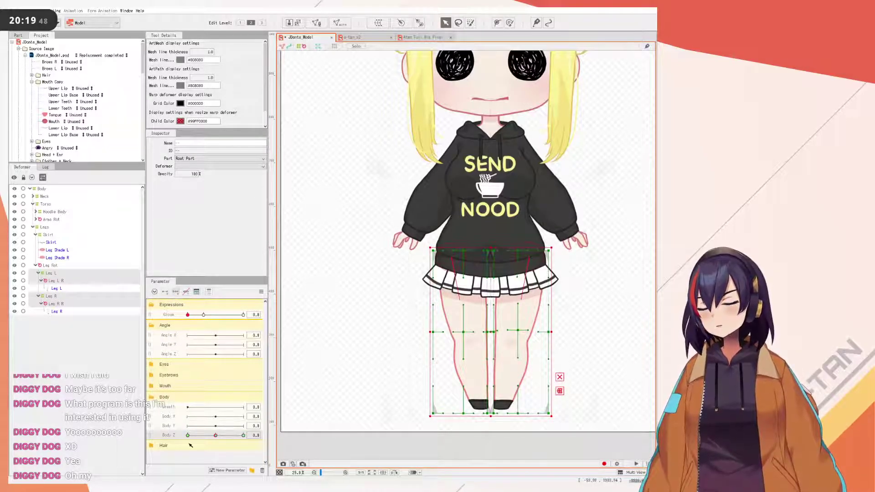
drag(206, 434, 127, 411)
- Rotate the Leg L R deformer outward at Body Z -10 and set its angle to -6
click(62, 281)
click(56, 273)
click(65, 281)
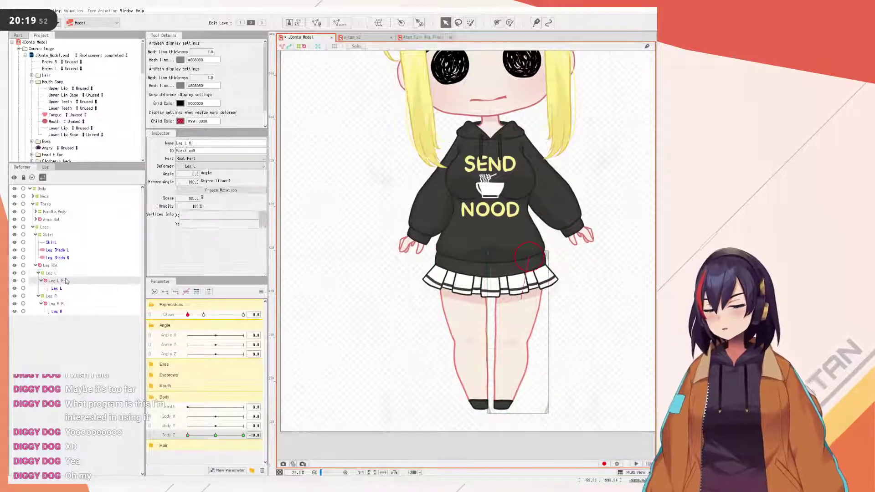
drag(558, 286, 528, 298)
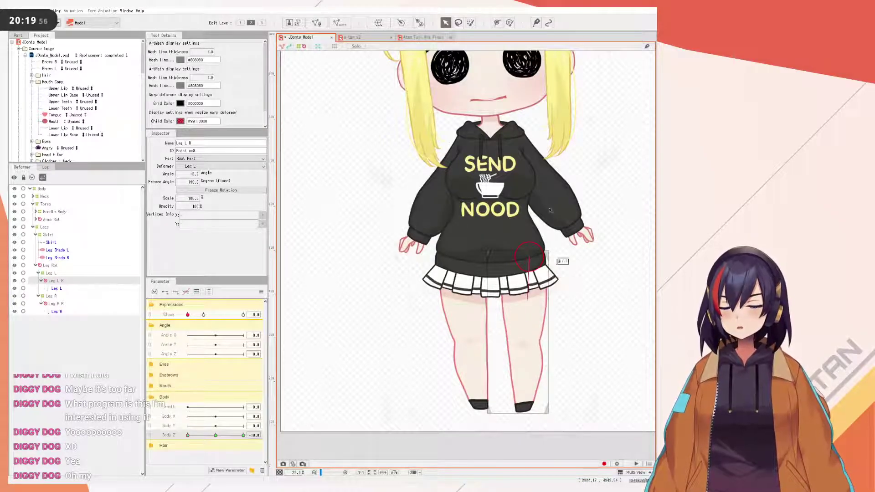
click(191, 175)
text(-8)
key(Return)
scroll(522, 308, up, 2)
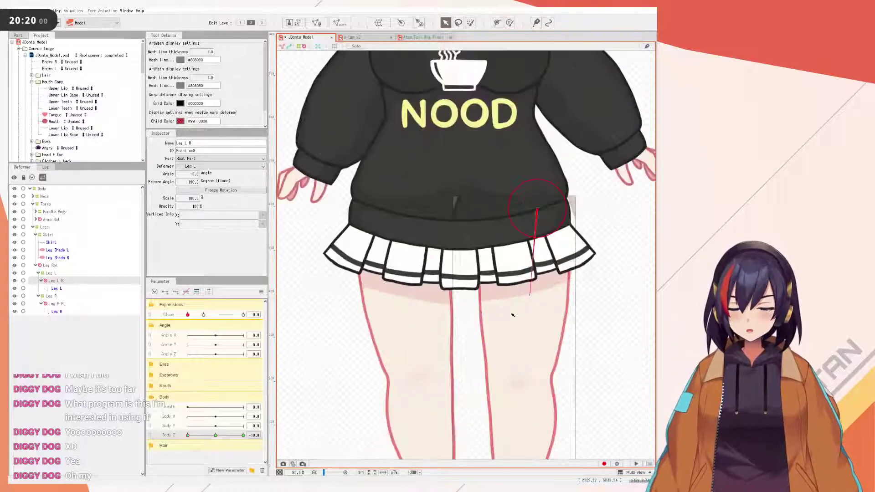
click(51, 273)
scroll(520, 282, down, 2)
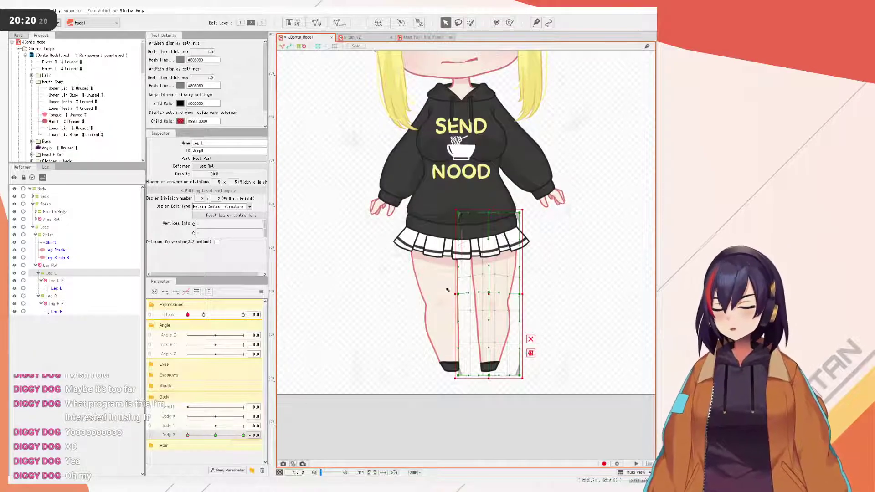
click(261, 291)
click(281, 290)
key(ctrl+z)
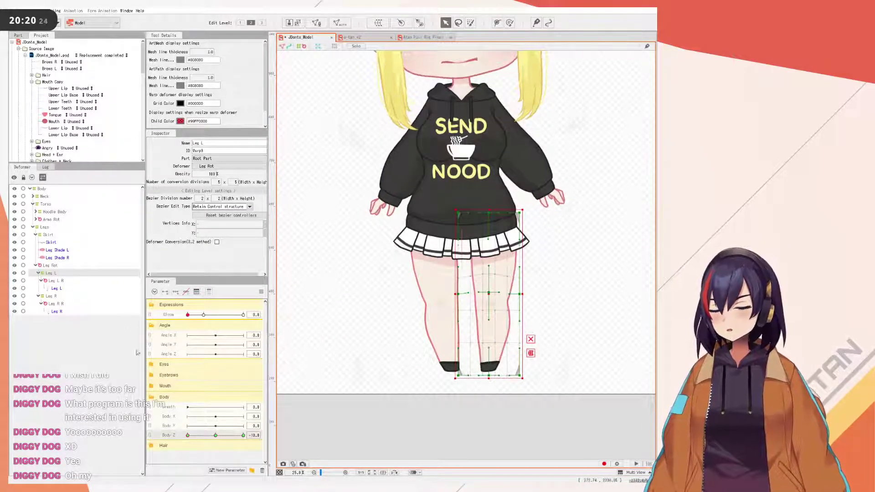
- Set the Leg L R rotation deformer's angle to -4 at Body Z -10
click(56, 280)
click(191, 174)
text(-4)
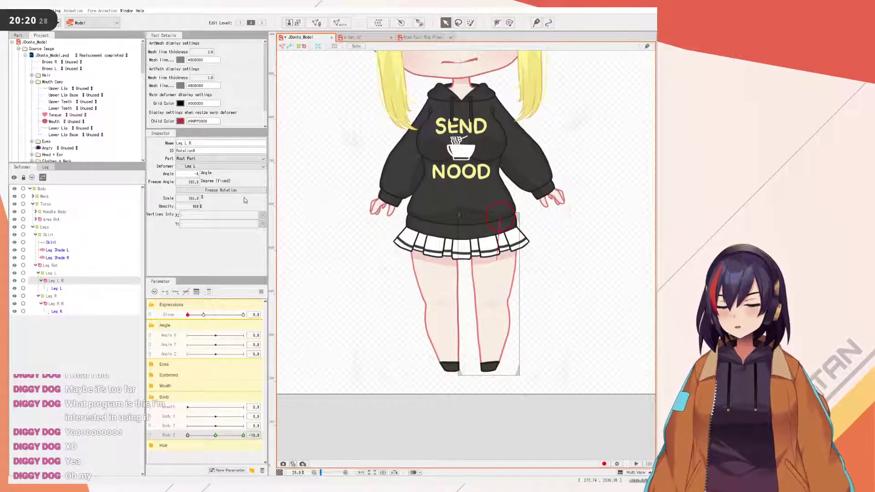
text(-4)
key(Return)
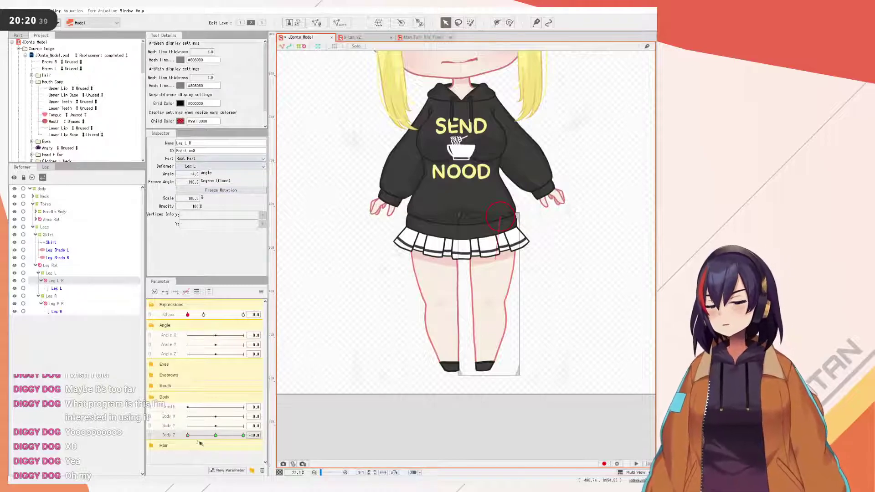
- Set the Leg R R rotation deformer's angle to 4 at Body Z 10
drag(206, 439, 335, 446)
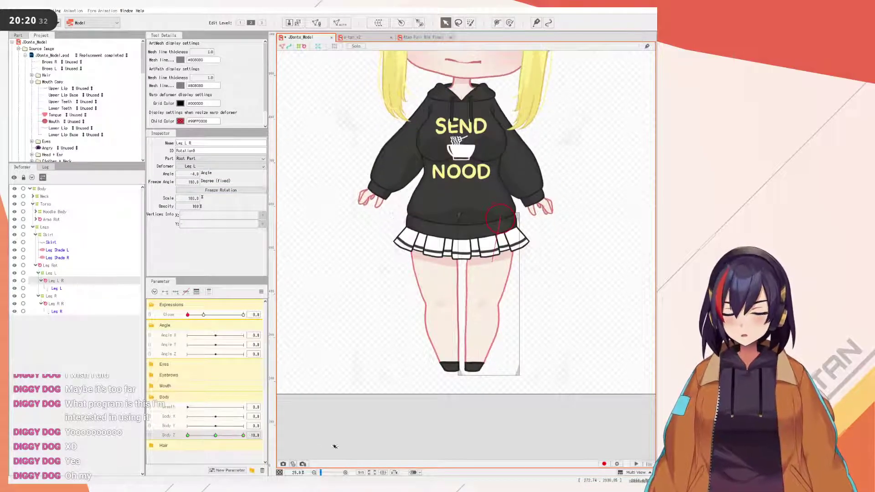
click(59, 304)
click(195, 173)
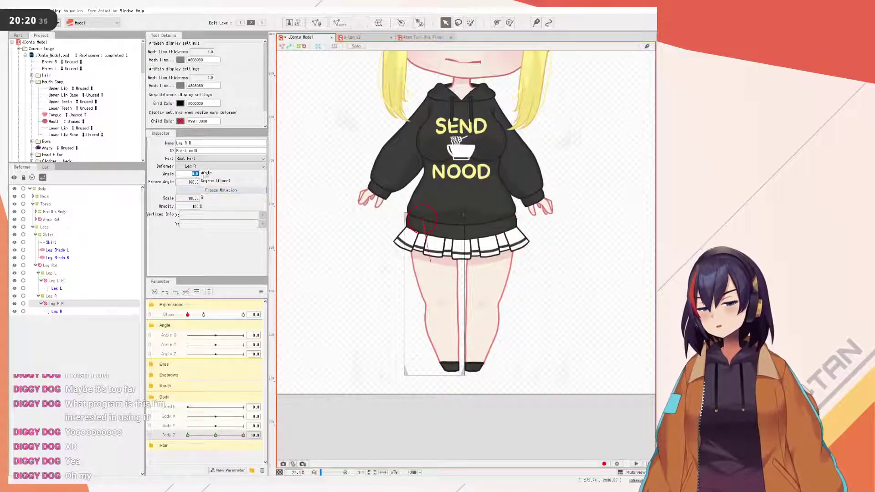
text(4)
key(Return)
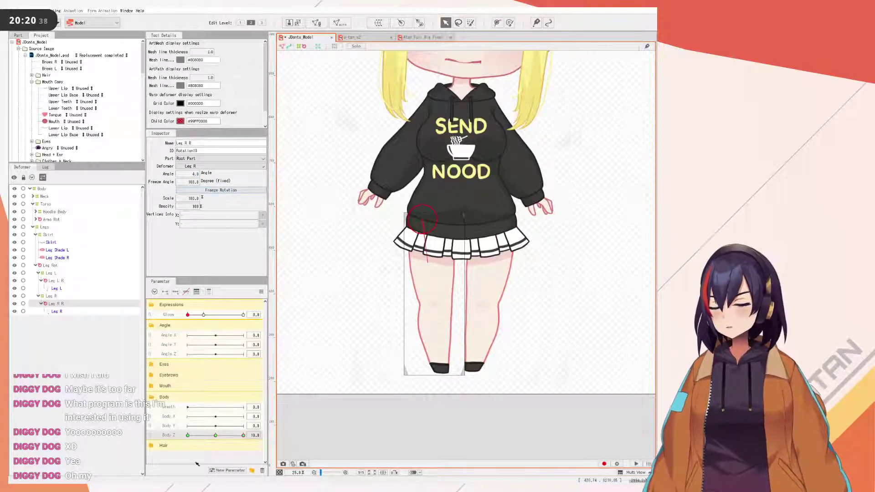
key(ctrl+z)
- Preview the right leg's swing across the Body Z range with Leg R selected, and save the model
drag(308, 443, 175, 454)
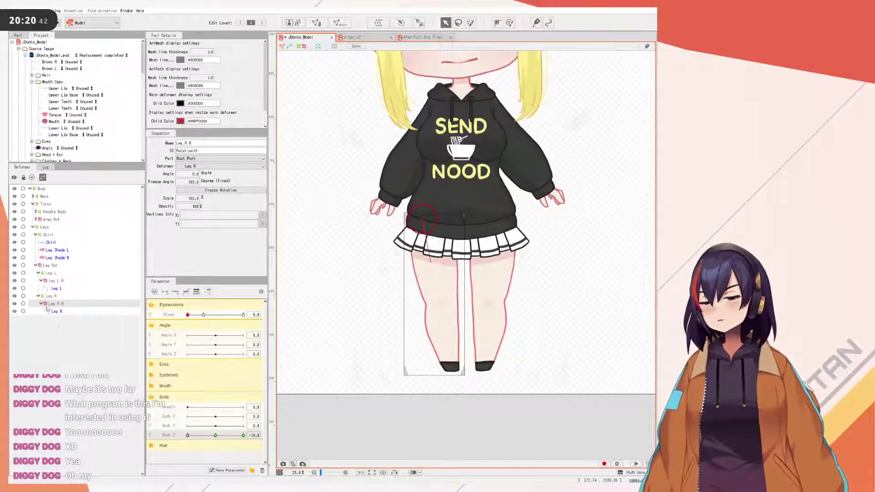
click(61, 296)
drag(231, 434, 249, 430)
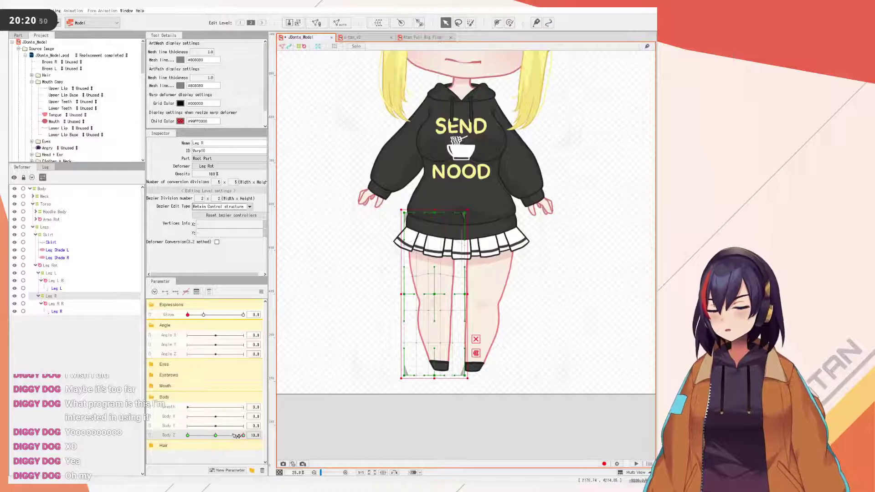
drag(237, 437, 229, 435)
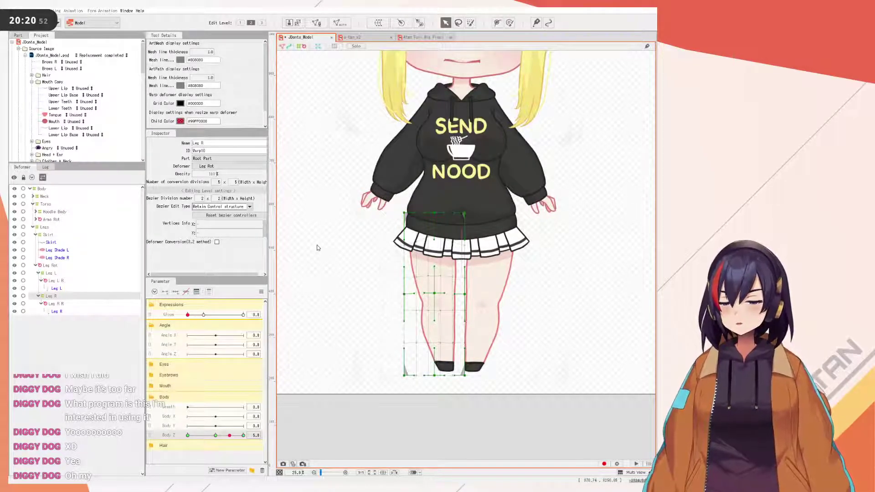
key(ctrl+z)
key(ctrl+s)
drag(233, 437, 245, 436)
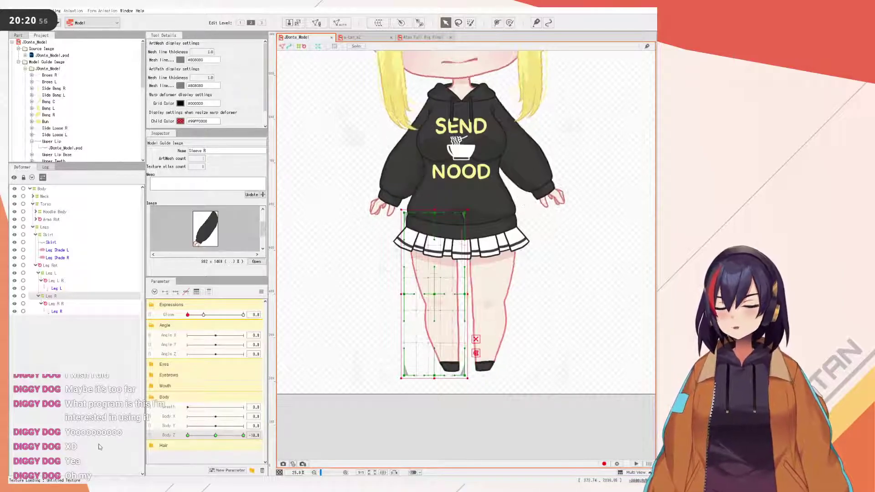
drag(313, 450, 194, 436)
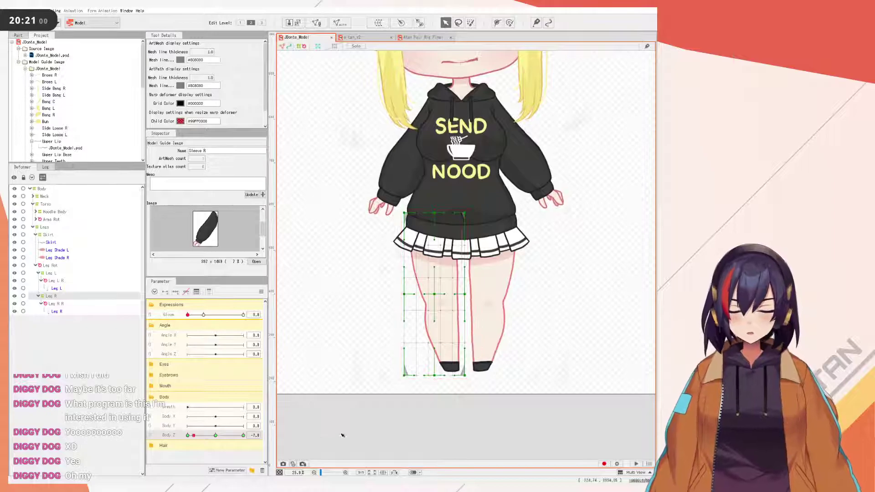
- Examine the whole figure and the leg swing across Body Z, starting and ending at the default pose
click(263, 291)
click(285, 292)
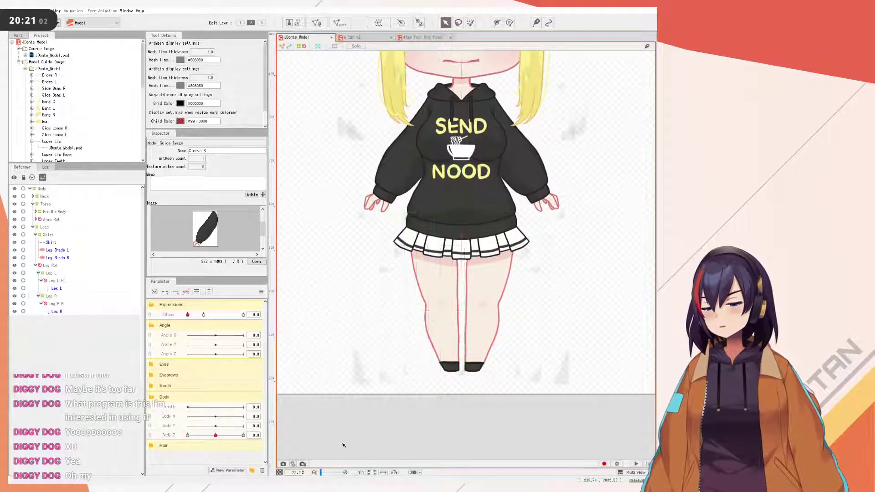
click(342, 445)
scroll(347, 323, down, 5)
drag(385, 307, 389, 332)
scroll(390, 331, up, 2)
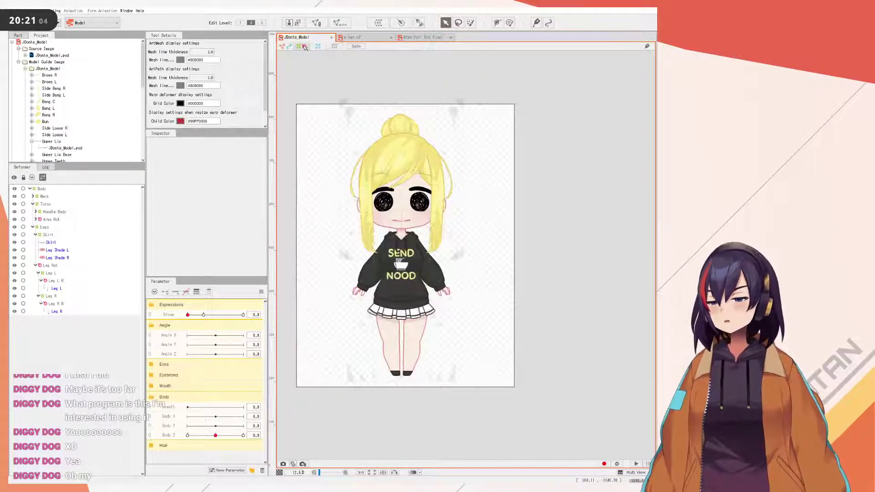
drag(216, 436, 58, 413)
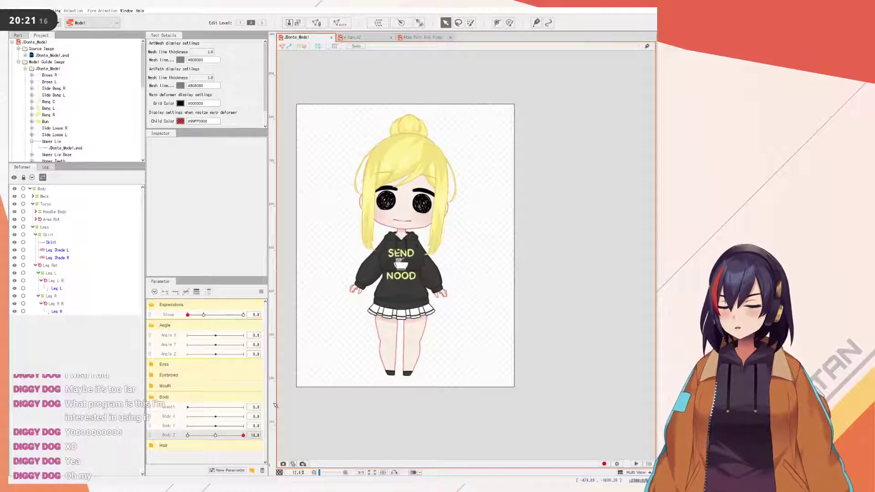
scroll(446, 227, up, 2)
drag(451, 193, 560, 100)
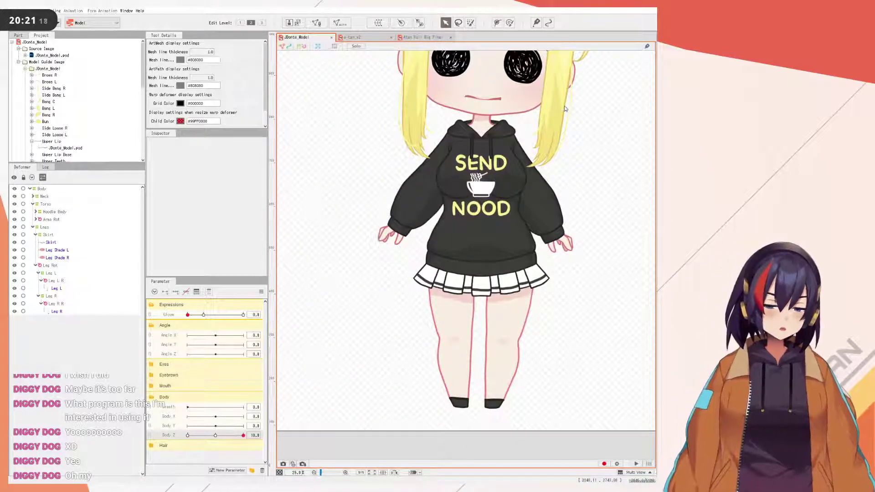
click(565, 106)
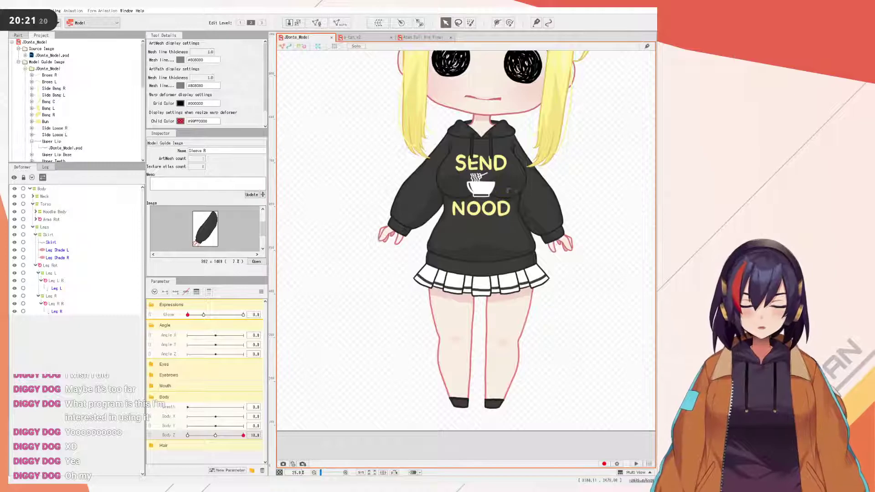
scroll(518, 240, down, 3)
drag(519, 240, 517, 297)
scroll(517, 297, up, 2)
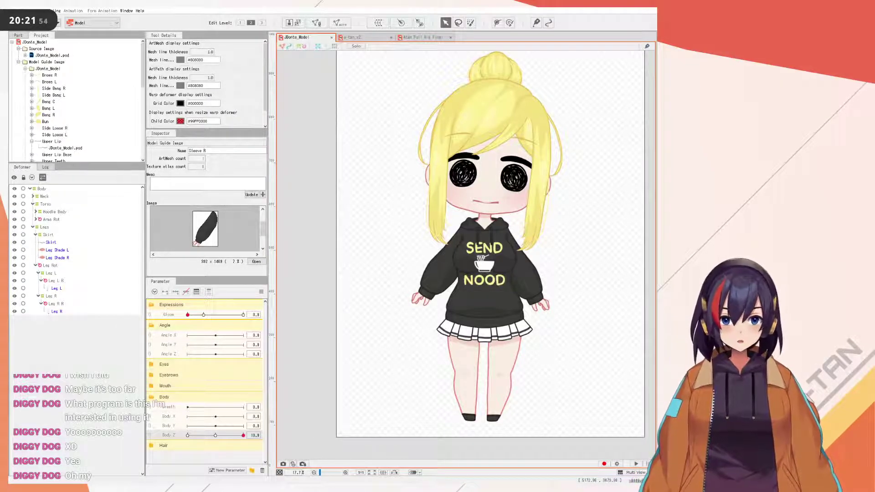
click(262, 291)
click(282, 293)
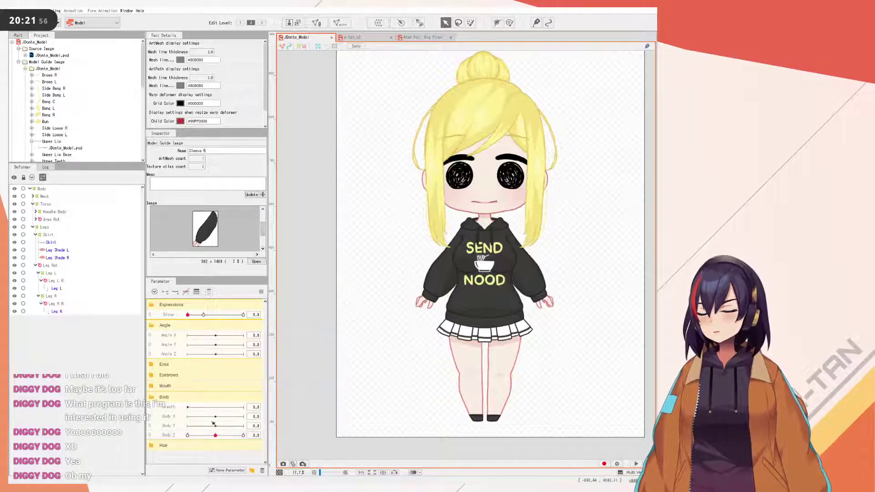
- Set the Leg R R rotation deformer's angle to 1.5 at Body Z -10
drag(216, 436, 243, 435)
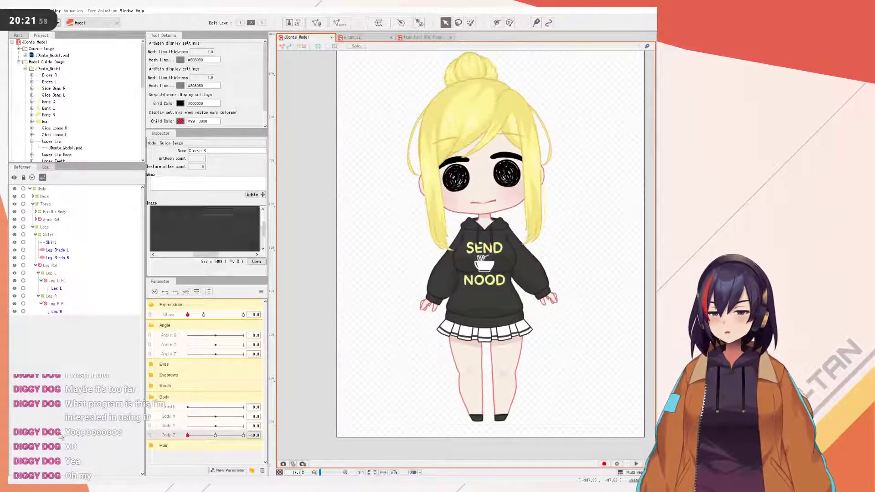
drag(212, 438, 165, 435)
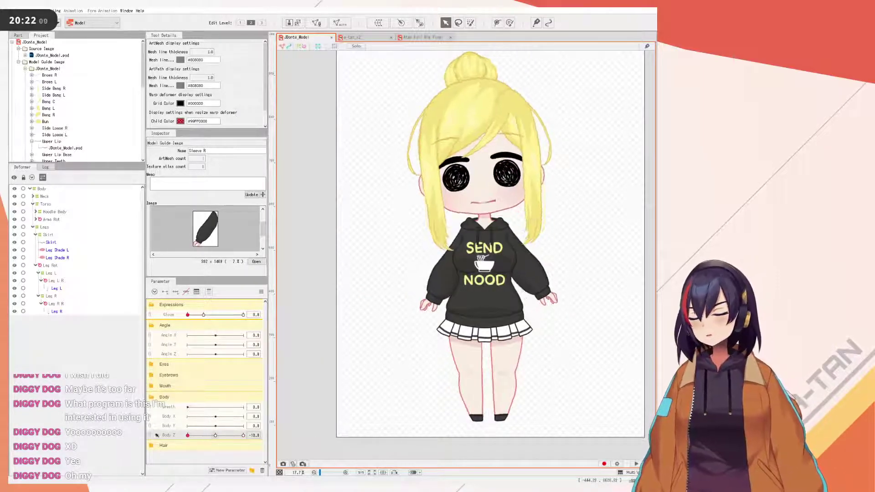
click(57, 311)
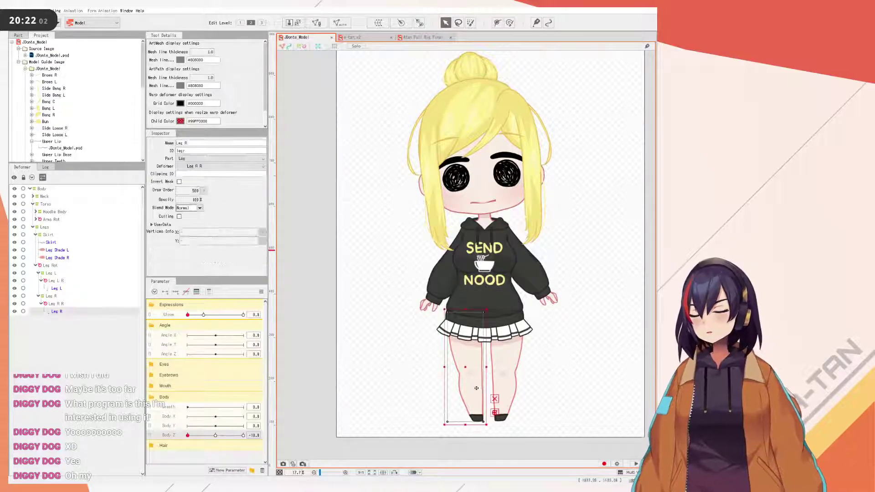
click(63, 303)
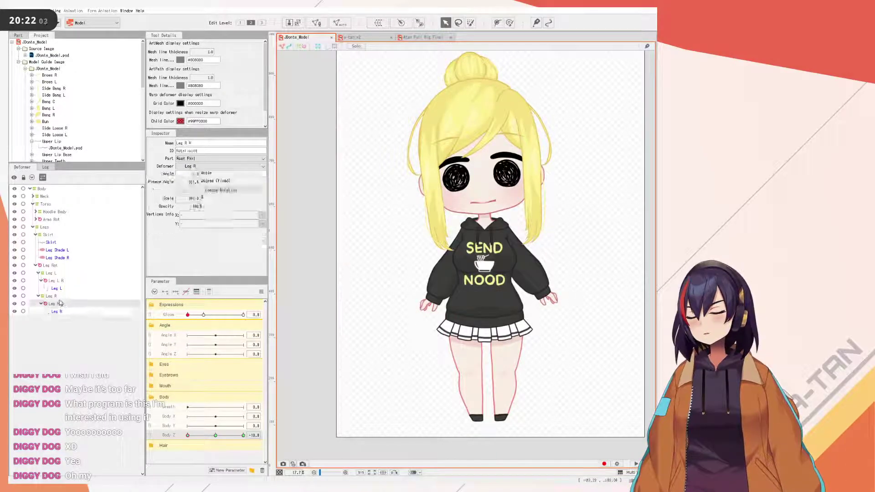
drag(196, 177, 193, 178)
click(193, 176)
text(1.5)
key(Return)
- Set the Leg L R rotation deformer's angle to -1.5 at Body Z 10
drag(203, 434, 292, 432)
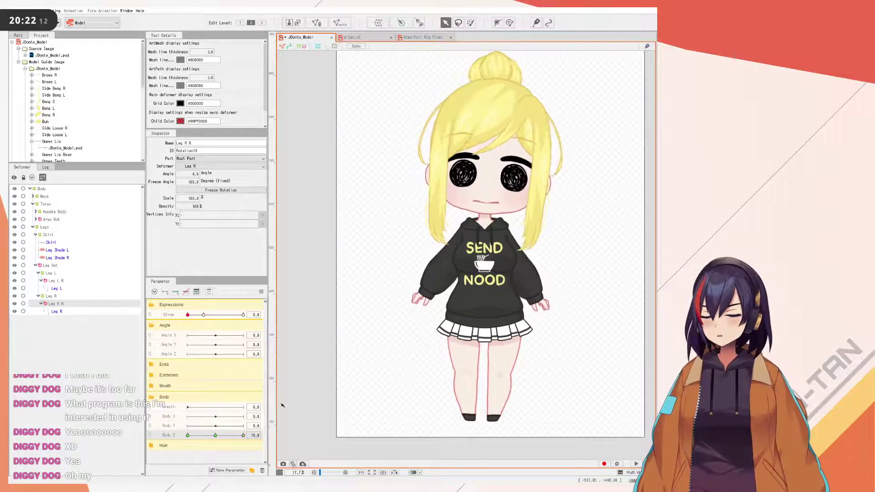
click(59, 281)
click(192, 174)
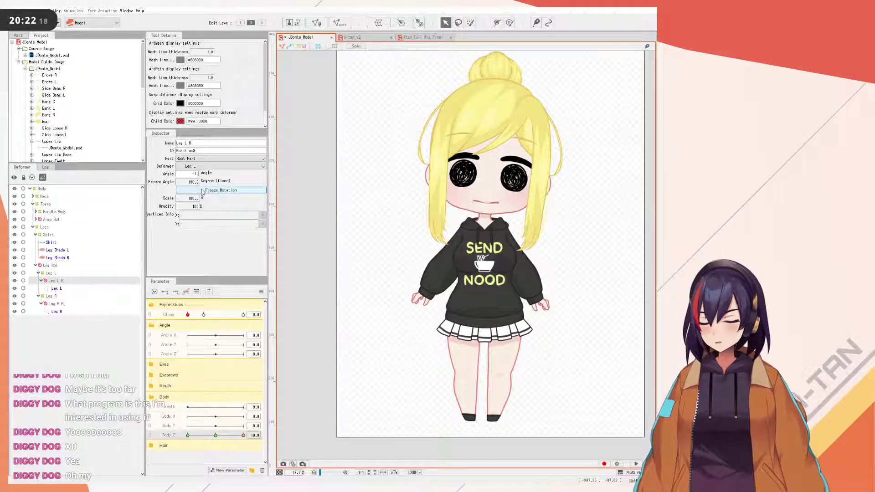
key(Return)
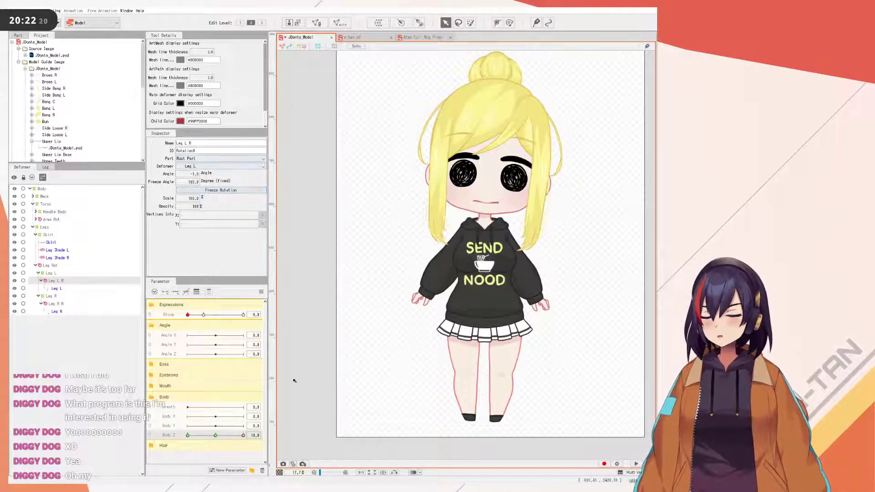
- In the default pose, set the Leg R R angle to 1 and the Leg L R angle to -1, and save the model
drag(236, 435, 216, 440)
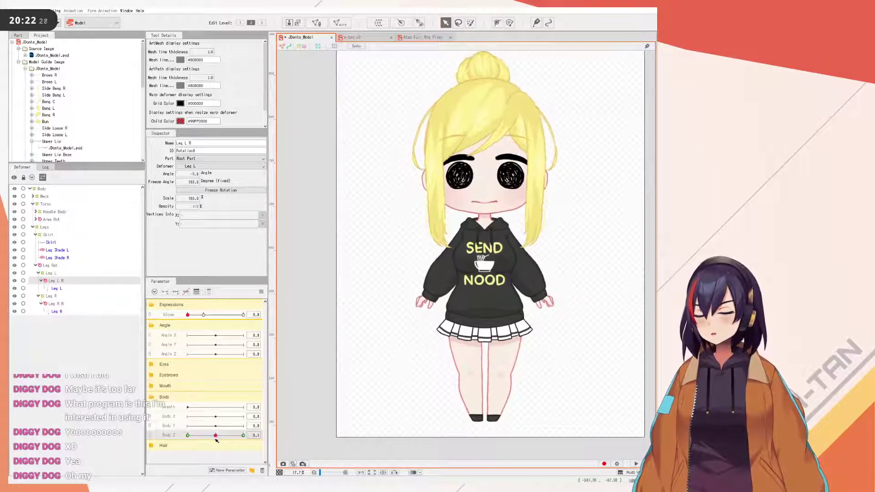
click(262, 292)
click(276, 295)
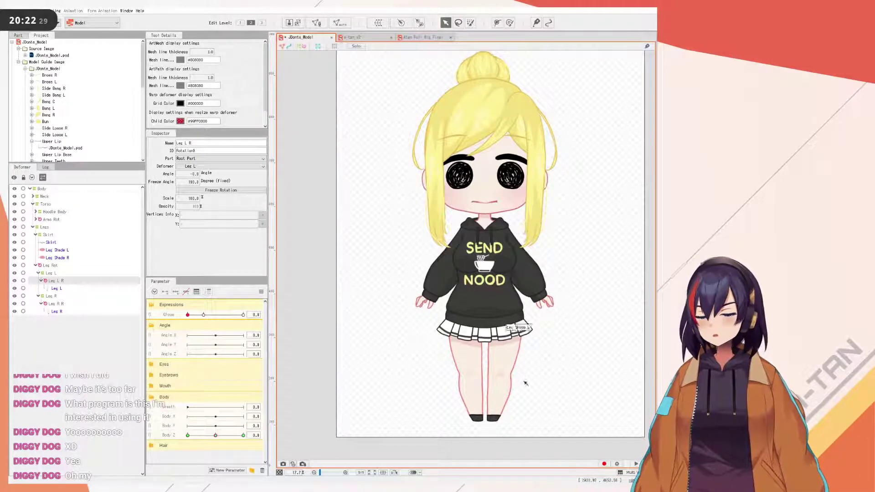
click(475, 385)
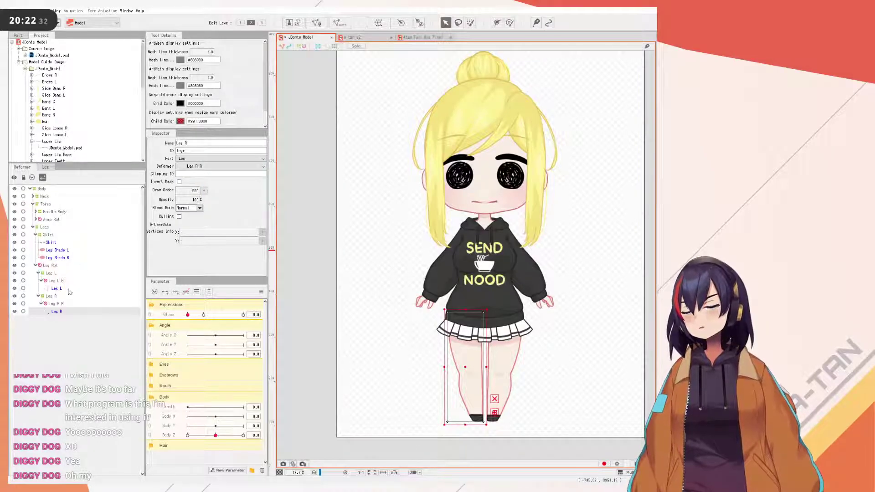
click(65, 304)
drag(478, 400, 475, 401)
text(1)
key(Return)
click(56, 281)
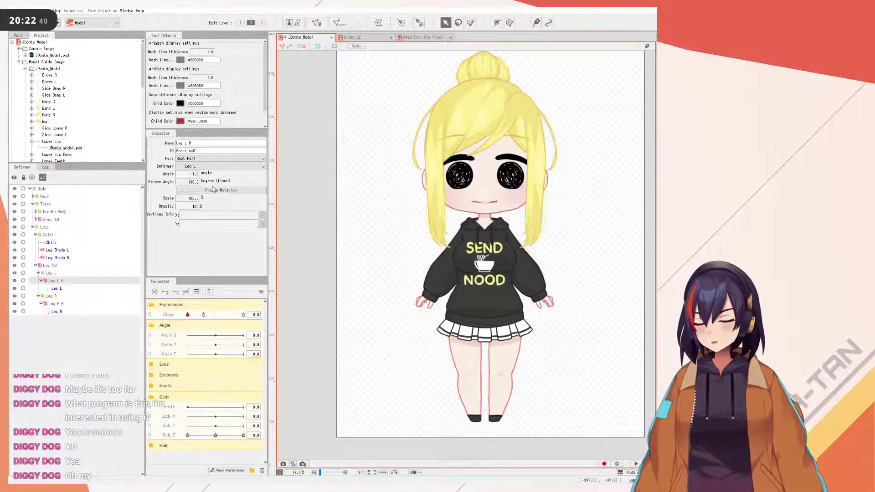
key(ctrl+s)
- Preview the legs at Body Z 10, and examine the face and body up close in the default pose
drag(217, 436, 274, 435)
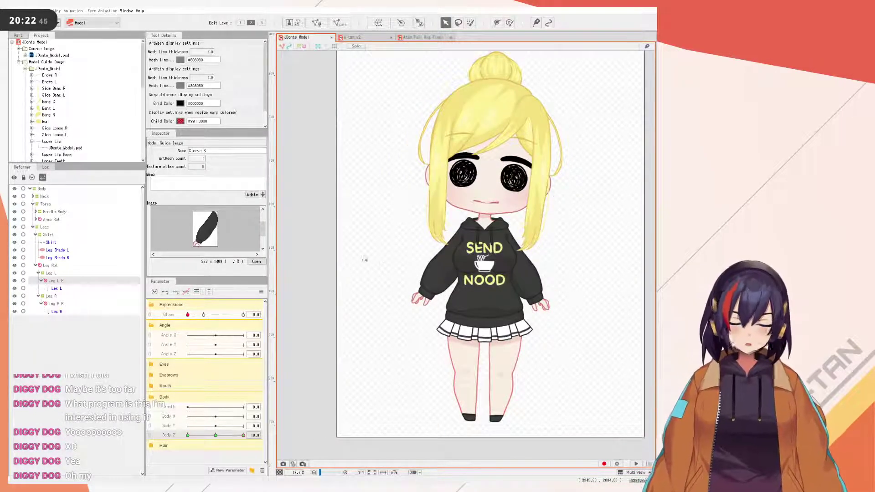
click(261, 293)
click(296, 290)
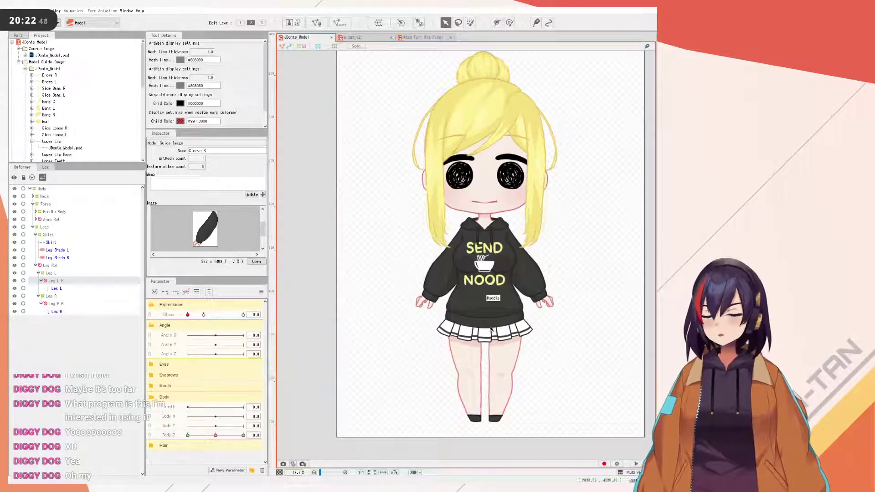
scroll(460, 227, up, 4)
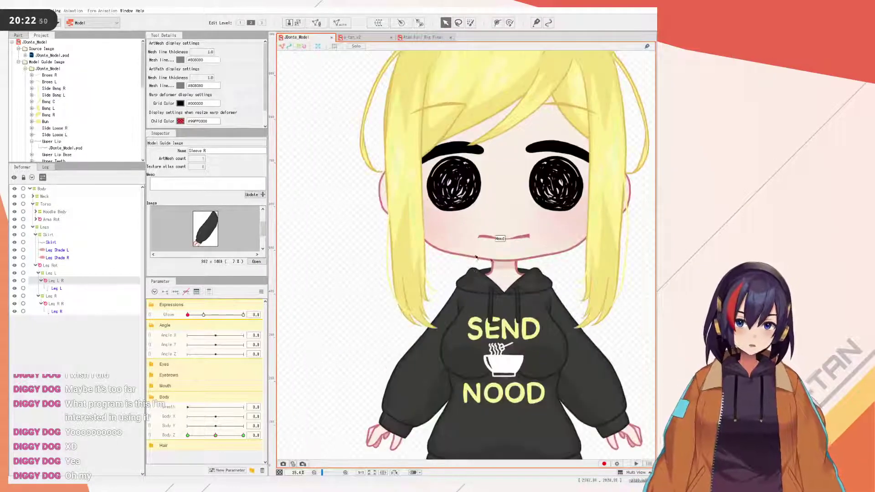
scroll(490, 246, up, 3)
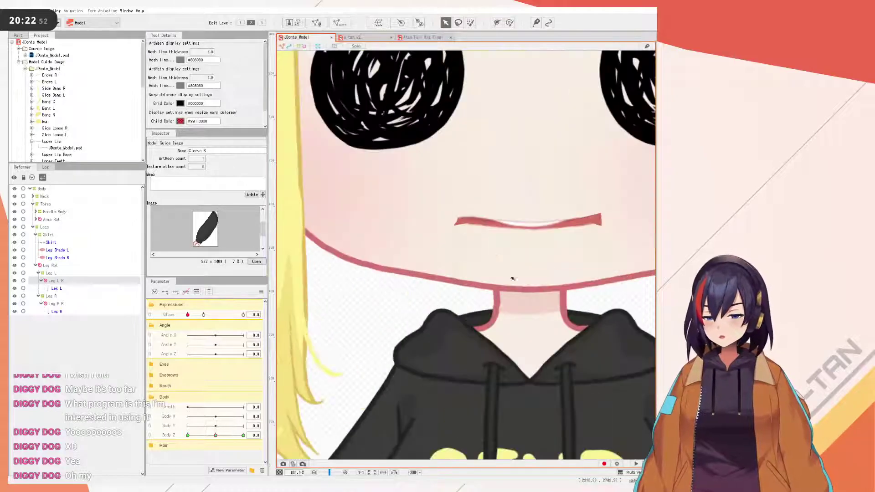
scroll(508, 269, down, 4)
drag(468, 346, 491, 289)
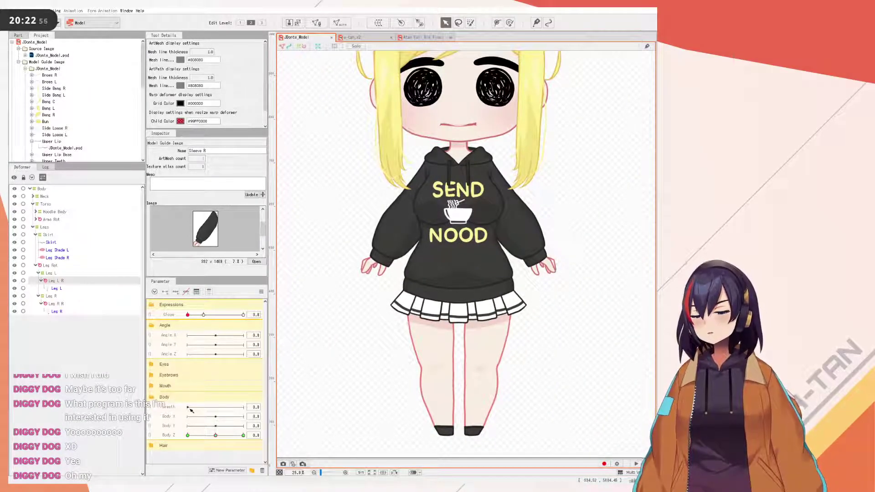
- Create a parent warp deformer named Body Y around the Body deformer, and select it in the collapsed hierarchy
drag(426, 334, 420, 424)
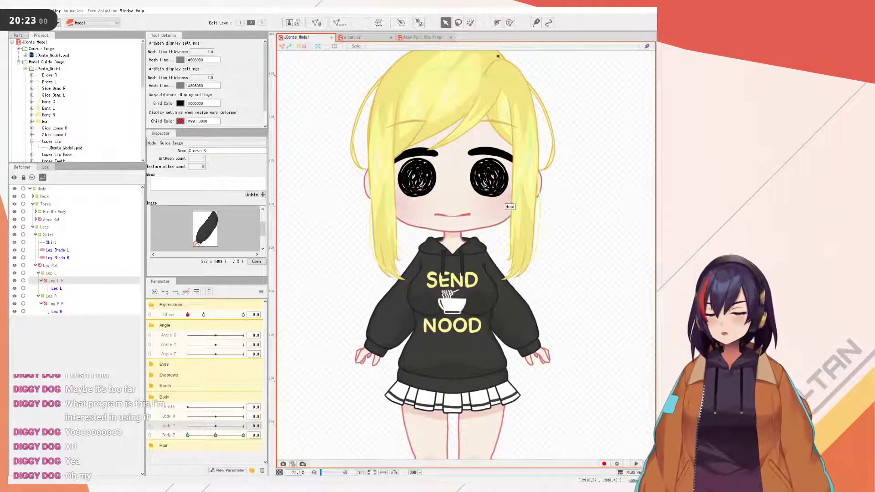
scroll(491, 263, down, 2)
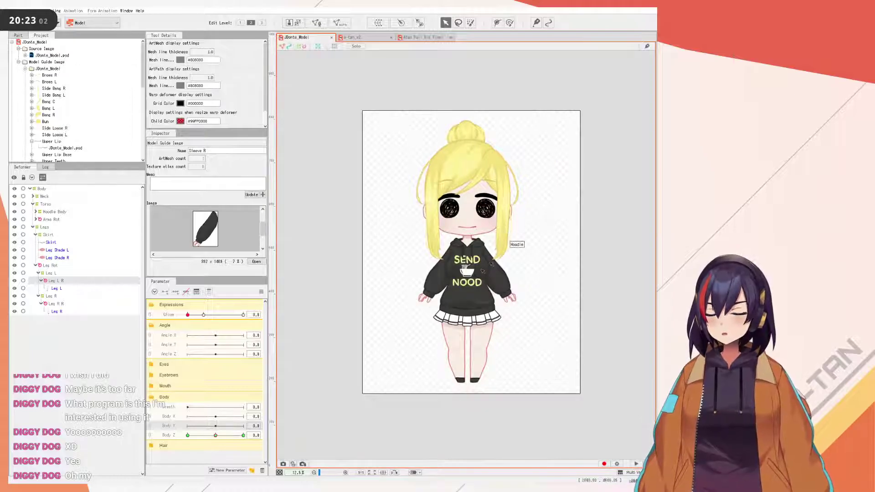
click(262, 292)
click(286, 291)
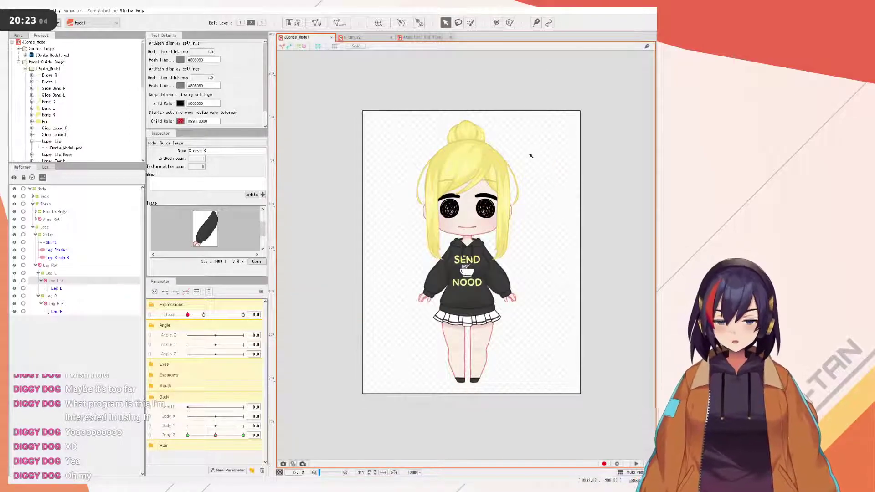
click(48, 190)
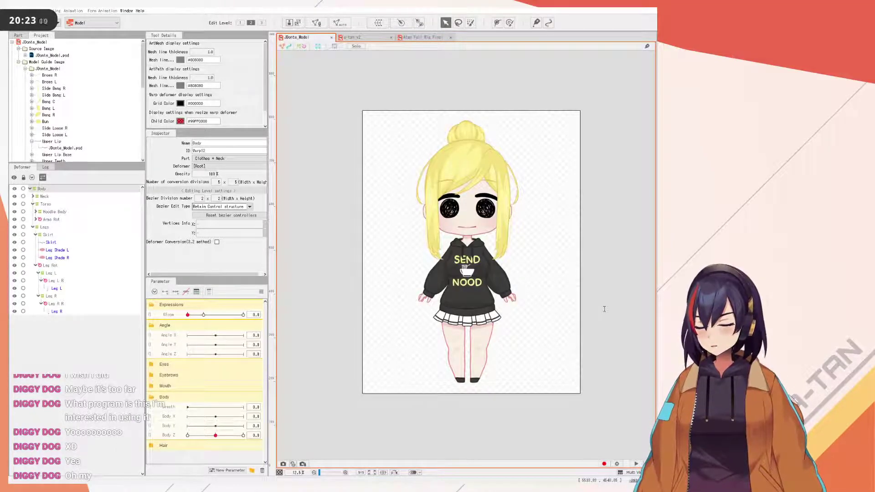
click(429, 365)
click(31, 198)
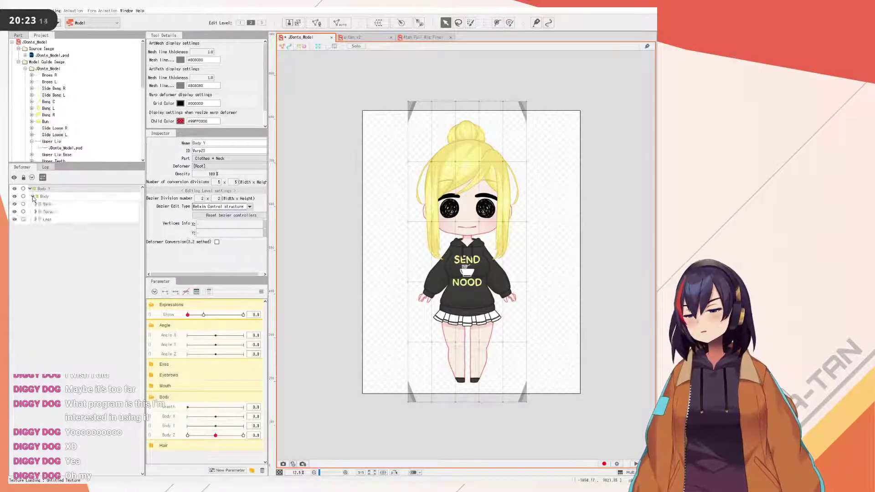
click(33, 199)
click(42, 188)
- Try to reshape the Body Y warp deformer from its top-centre control point, and undo it
click(302, 46)
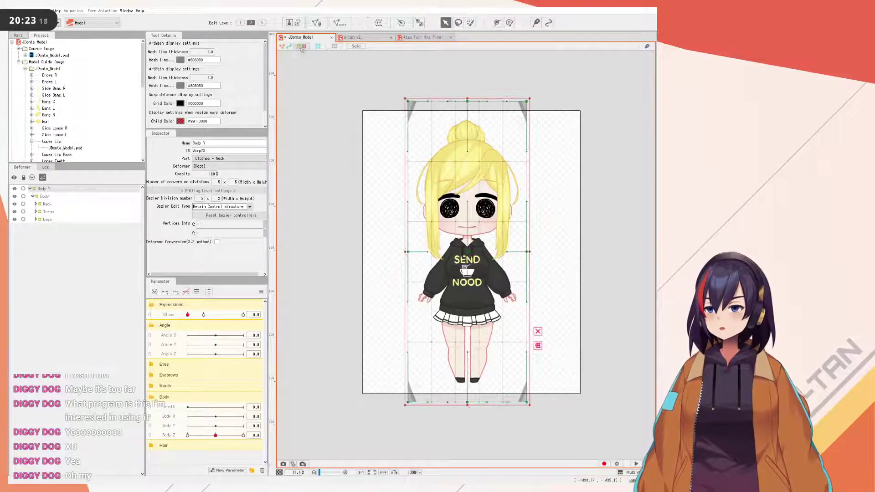
drag(467, 101, 563, 204)
key(ctrl+z)
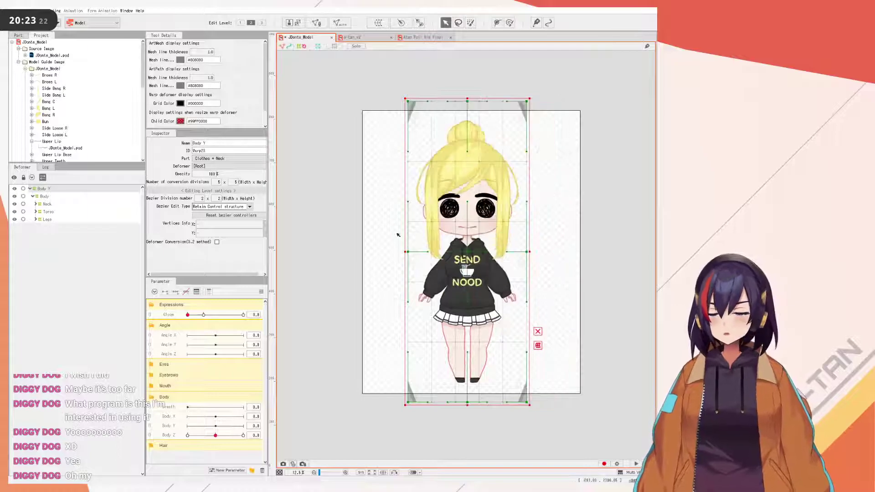
- Expand the Neck, Torso and Legs deformers to inspect the hierarchy, and test how Body Y deforms the figure
click(36, 204)
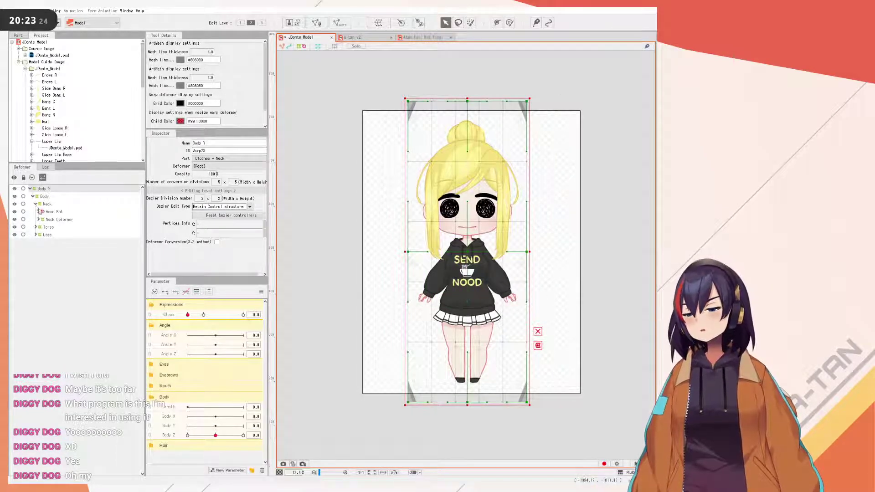
click(36, 227)
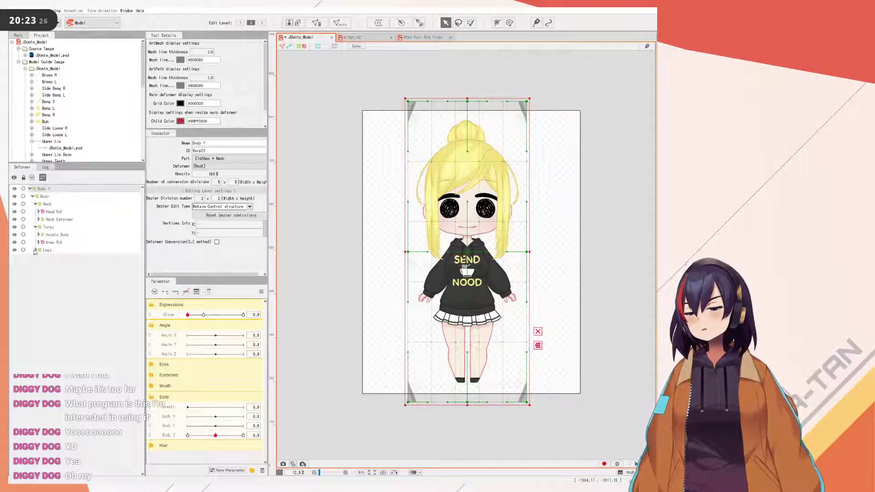
click(36, 250)
click(53, 266)
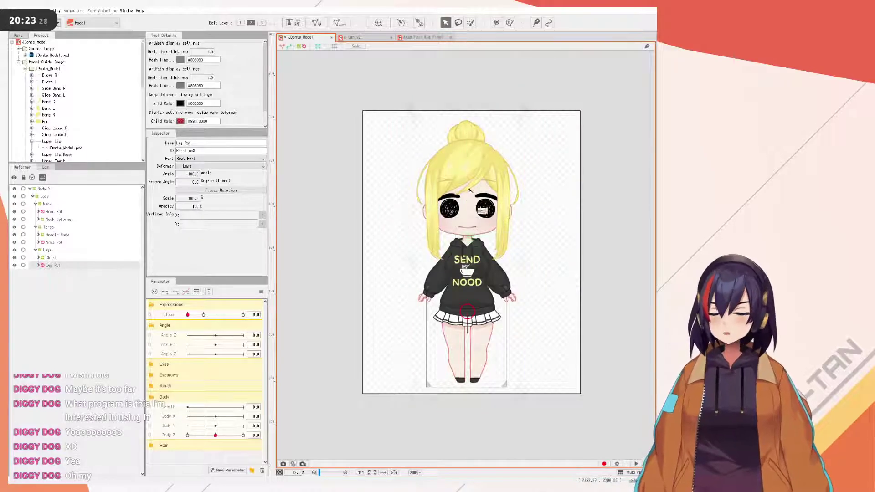
click(42, 188)
drag(468, 105, 614, 214)
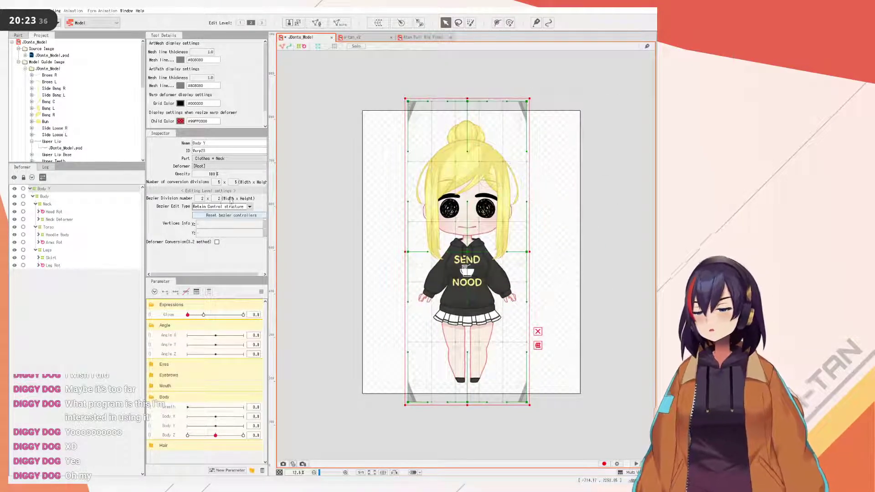
- Set Body Y's Bezier division number to 1 x 2, and shorten the deformer vertically to fit just inside the canvas
drag(218, 195, 266, 195)
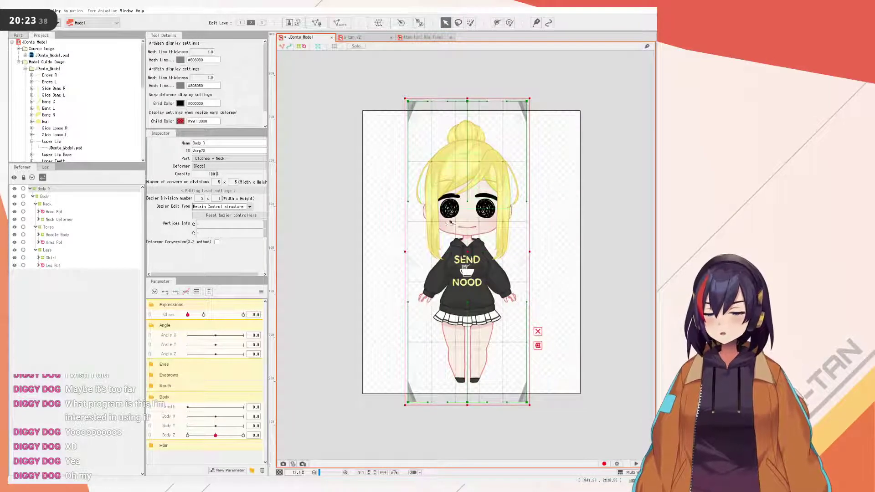
mouse_move(198, 198)
mouse_down()
mouse_move(189, 199)
mouse_move(258, 198)
mouse_move(215, 198)
mouse_up()
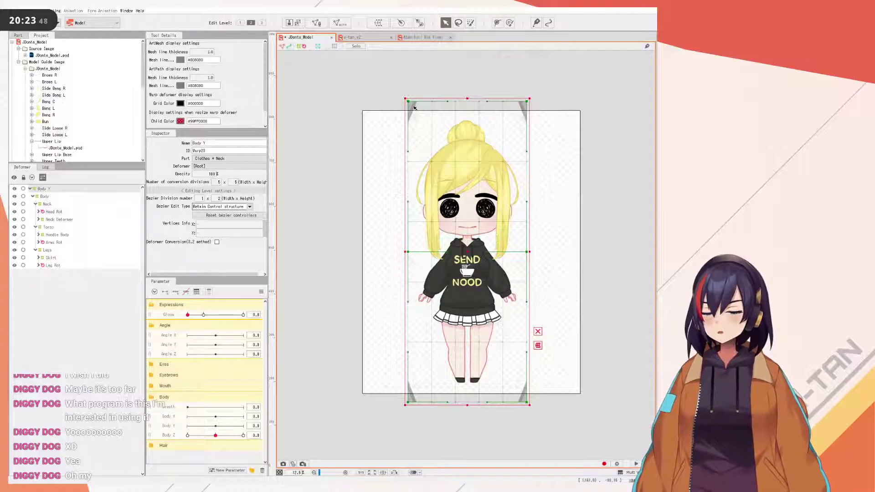
drag(468, 98, 469, 111)
drag(468, 406, 468, 391)
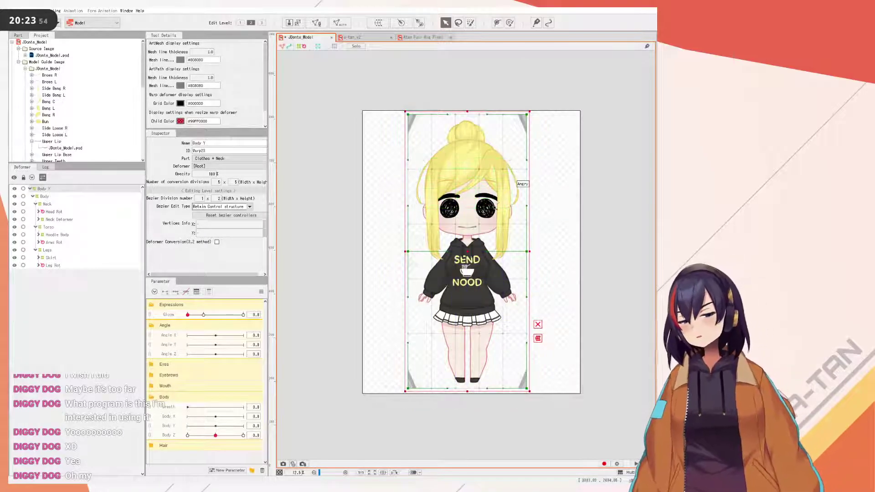
- Add three keyforms to the Body Y parameter for the Body Y deformer, and move the parameter to -10
click(261, 292)
click(191, 434)
click(168, 428)
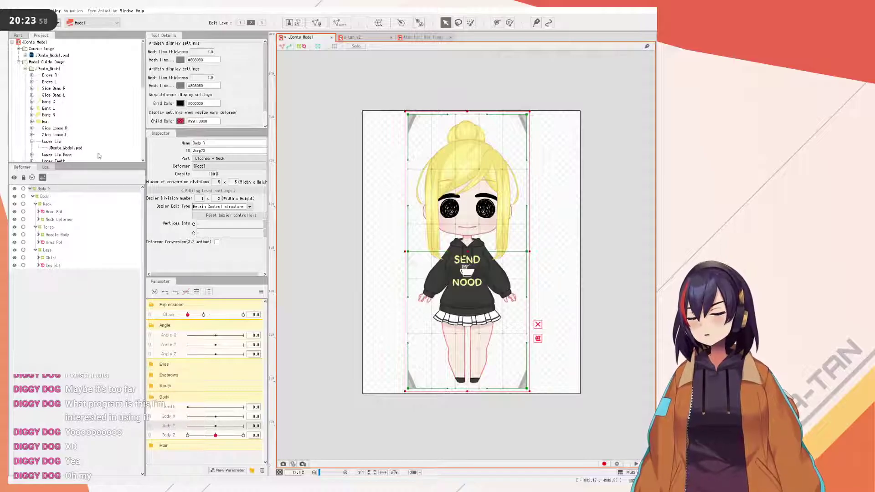
click(173, 295)
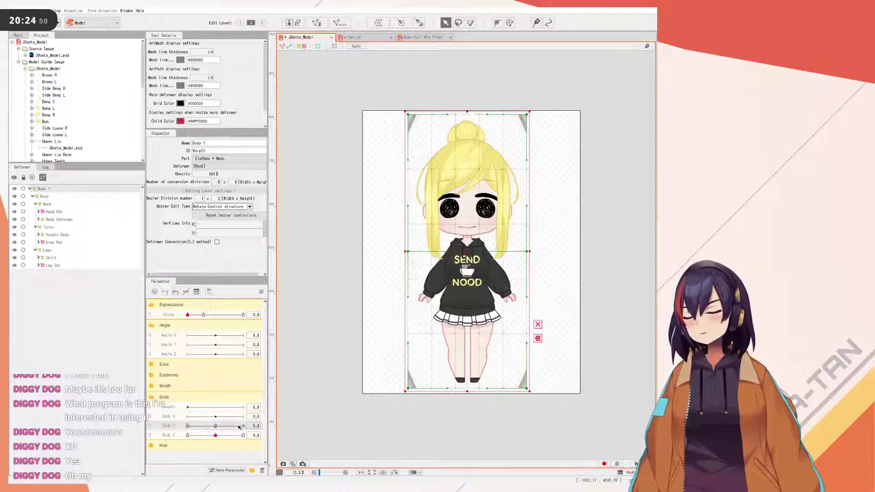
drag(212, 427, 169, 425)
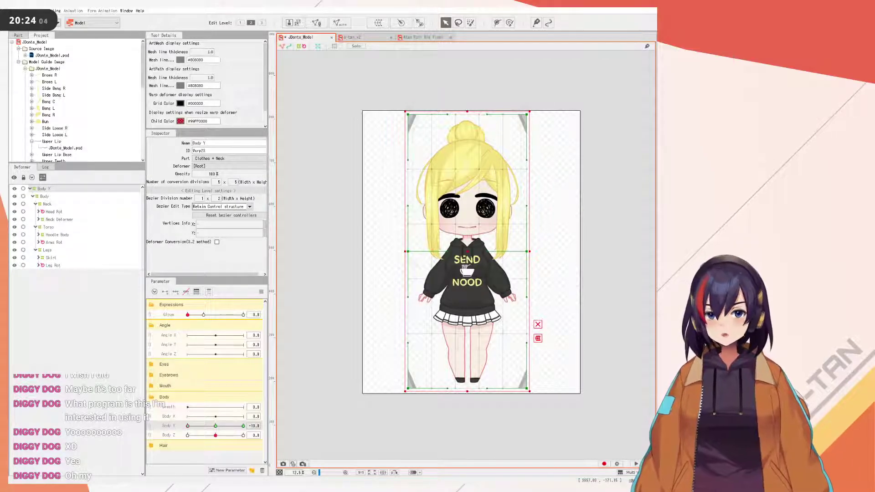
- At Body Y 10, arch the deformer's middle row slightly upward by raising both of its inner Bezier handles
drag(223, 430, 272, 428)
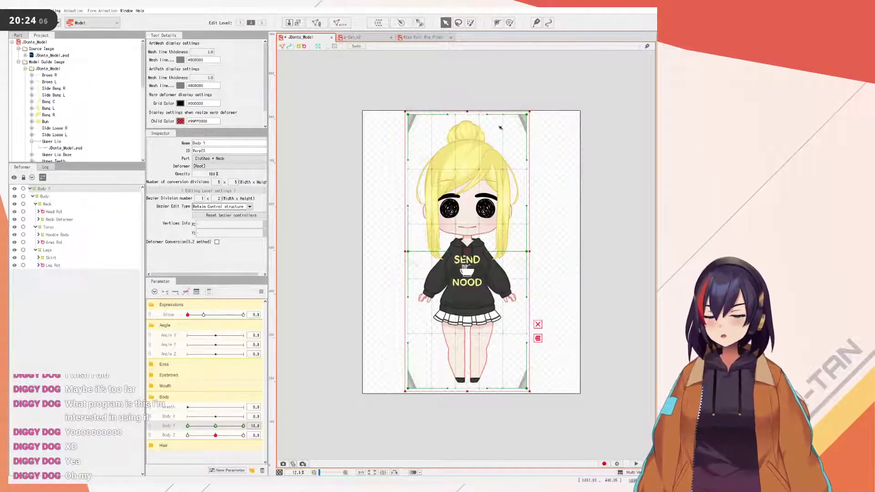
mouse_move(450, 252)
mouse_down()
mouse_move(452, 240)
mouse_move(458, 247)
mouse_up()
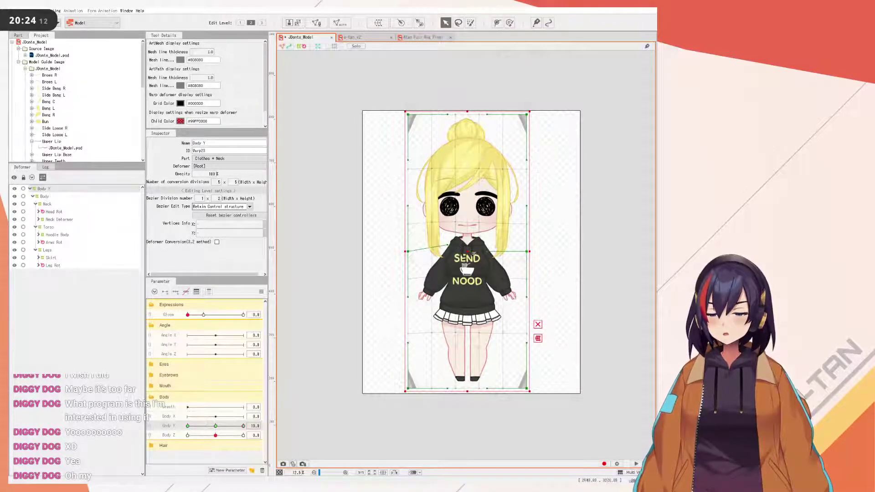
key(ctrl+z)
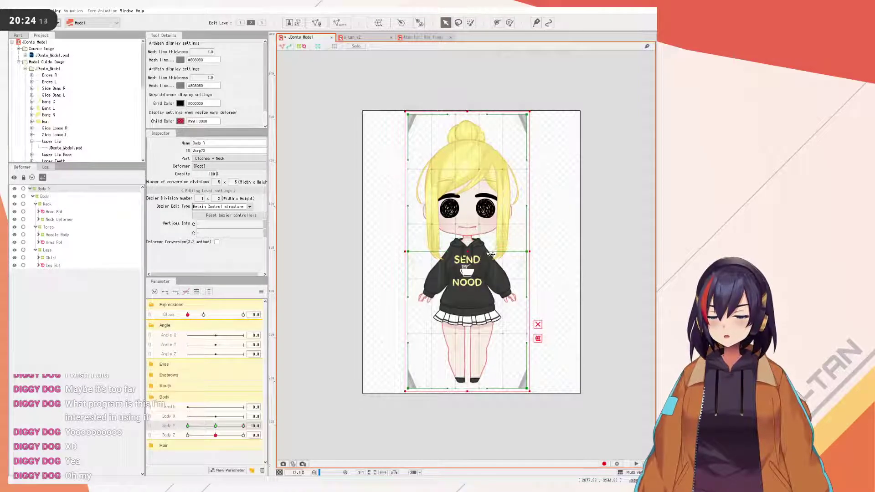
drag(492, 255, 450, 248)
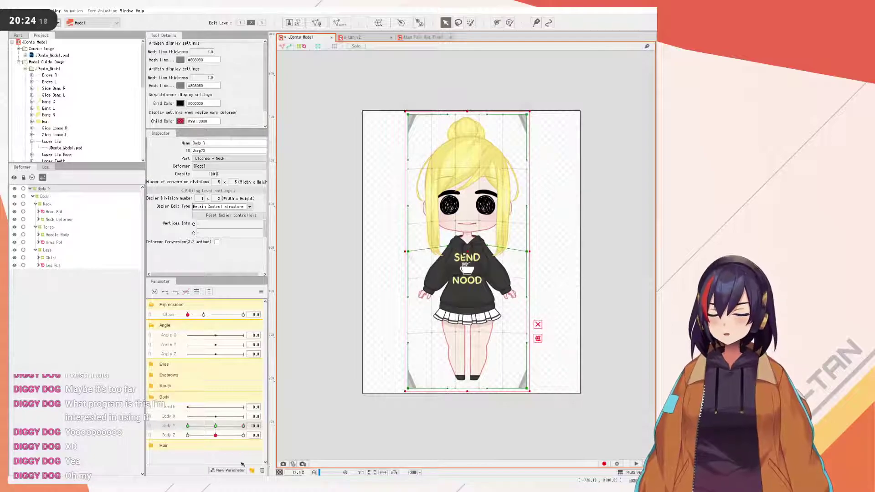
- At Body Y 10, arch the deformer's top edge upward and bulge its bottom edge downward with the inner handles
drag(232, 426, 153, 416)
click(243, 426)
drag(264, 389, 274, 359)
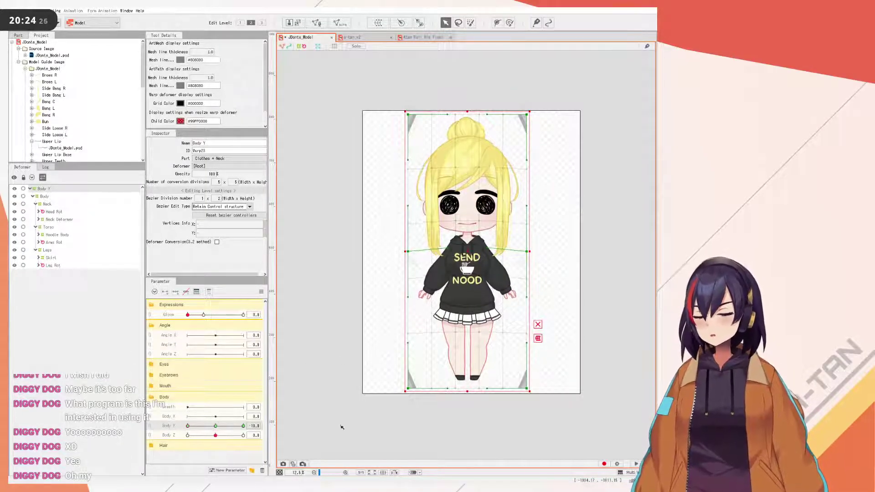
drag(447, 115, 487, 105)
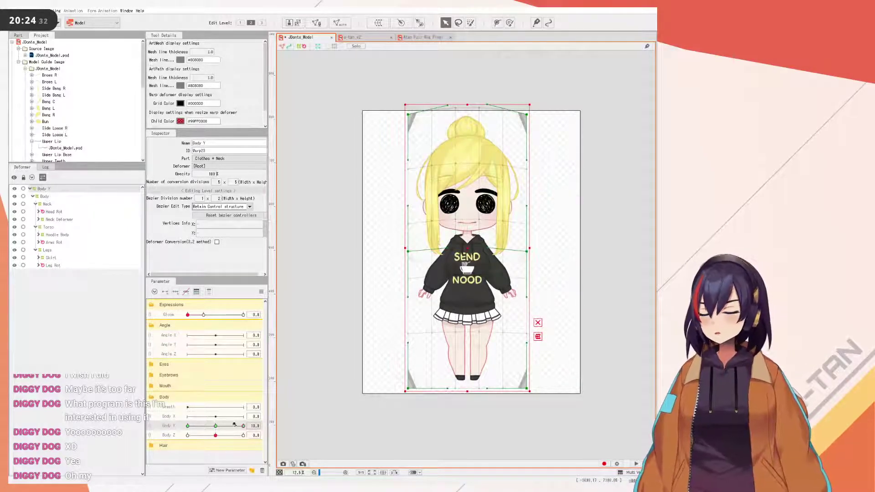
drag(448, 388, 487, 395)
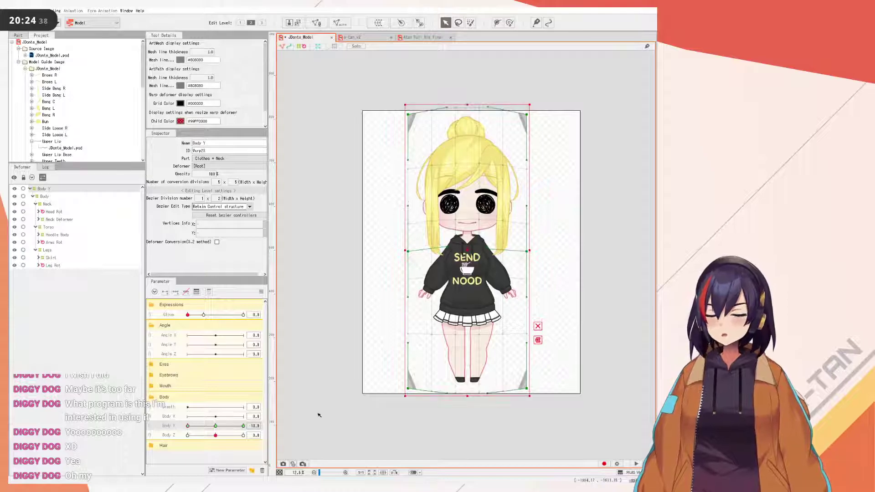
- Compare the Body Y poses, and at 10 refine the deformer's bottom bulge and slightly flatten its top arch
drag(325, 392, 145, 366)
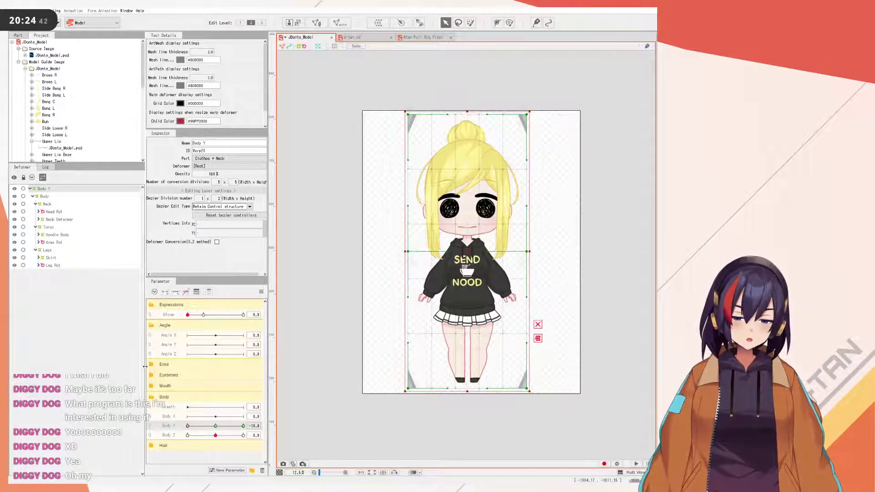
key(ctrl+y)
key(ctrl+y)
key(ctrl+y)
key(ctrl+y)
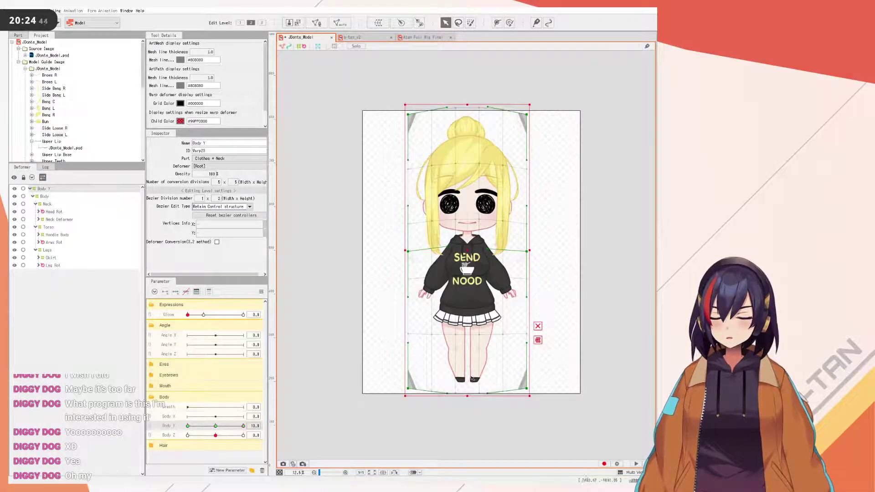
drag(449, 396, 447, 396)
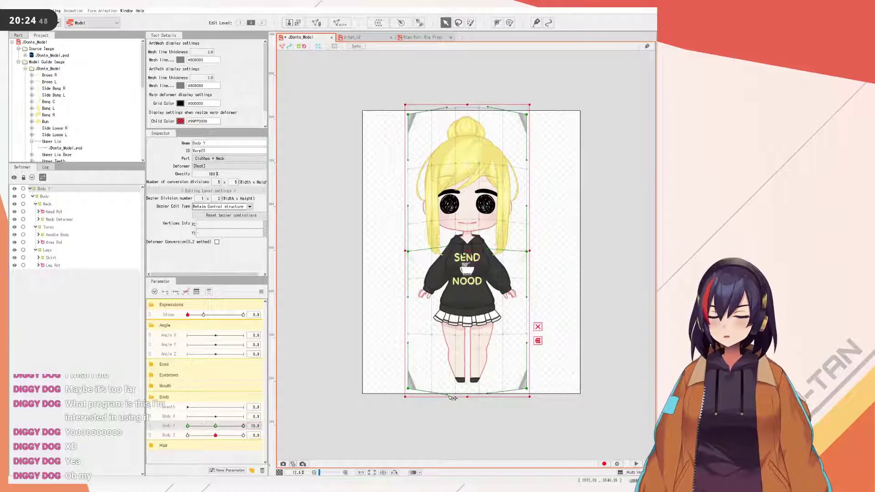
drag(453, 397, 453, 397)
drag(239, 425, 336, 415)
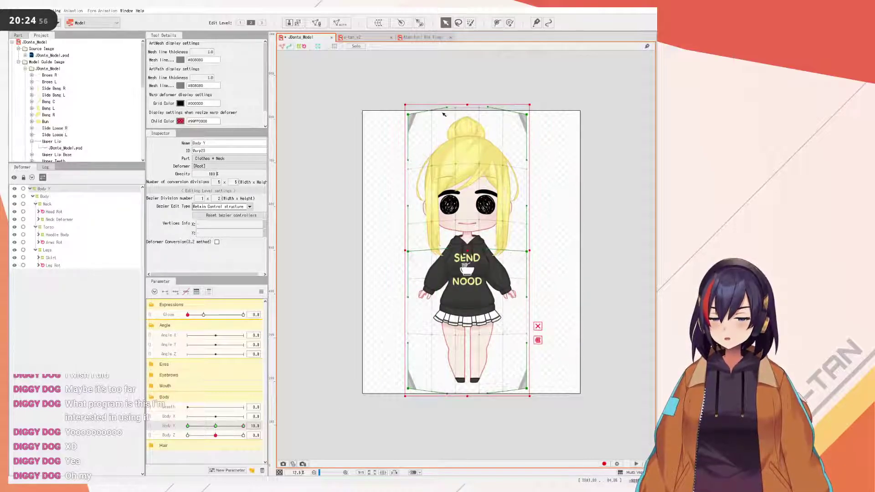
drag(488, 107, 489, 110)
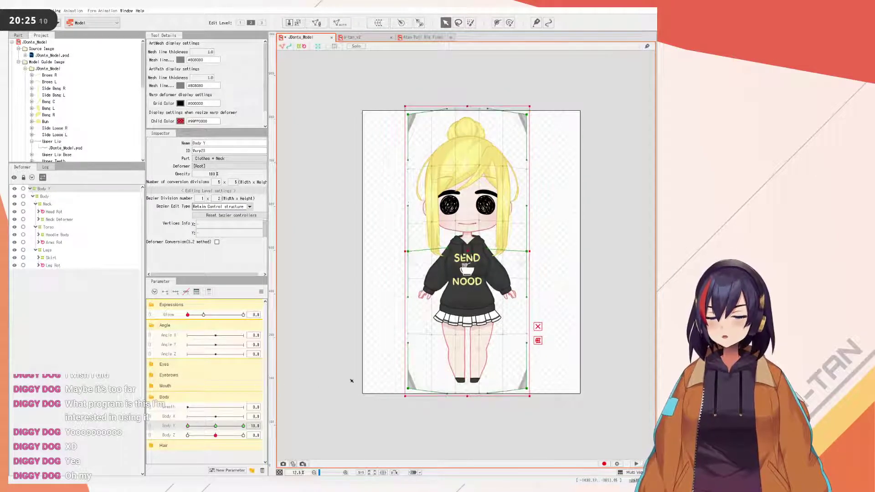
- Examine the legs and shoes up close while sweeping the Body Y parameter and returning it to 10
scroll(469, 371, up, 5)
scroll(497, 240, down, 1)
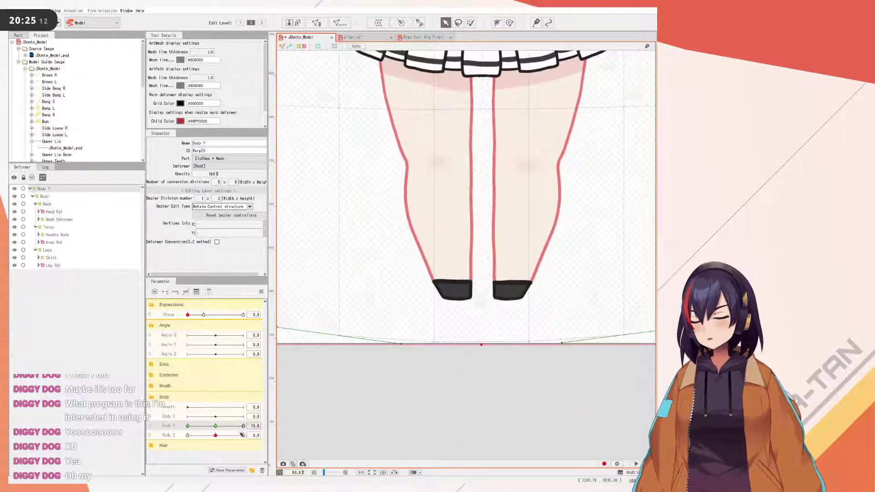
drag(252, 420, 343, 410)
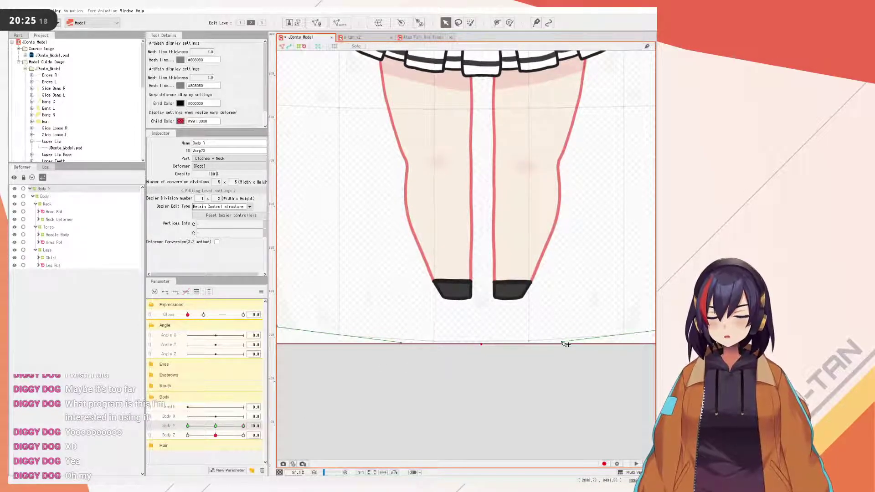
- At Body Y -10, curve the deformer's top and middle rows downward and its bottom edge slightly upward, previewing the movement
mouse_move(242, 425)
mouse_down()
mouse_move(232, 428)
mouse_move(328, 425)
mouse_move(238, 430)
mouse_move(258, 432)
mouse_up()
scroll(465, 86, down, 5)
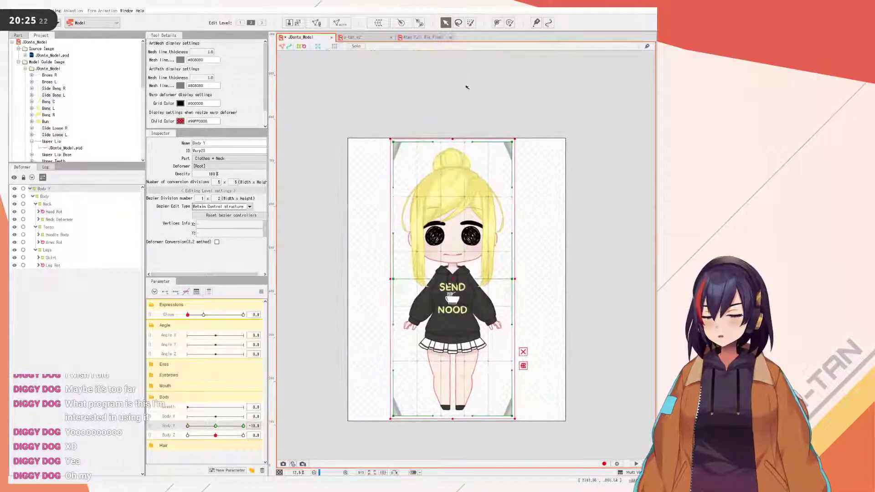
drag(436, 143, 480, 149)
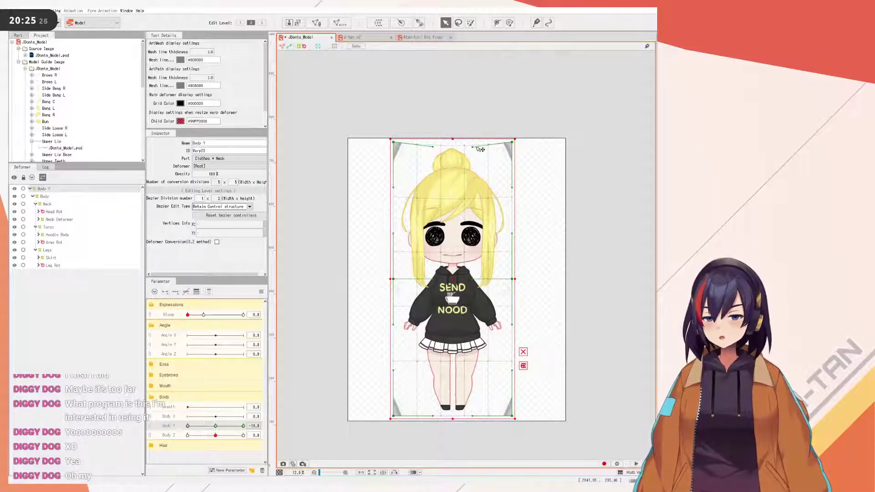
drag(439, 279, 480, 288)
drag(199, 427, 142, 407)
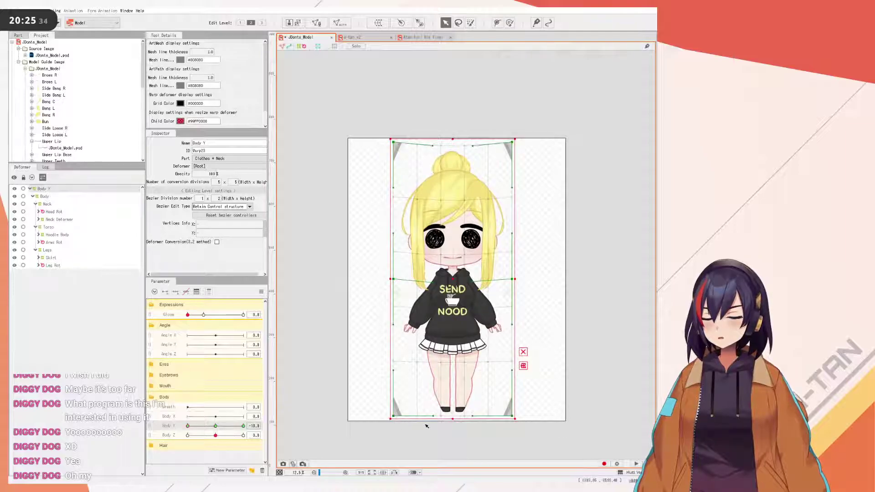
drag(433, 416, 475, 412)
drag(196, 426, 94, 391)
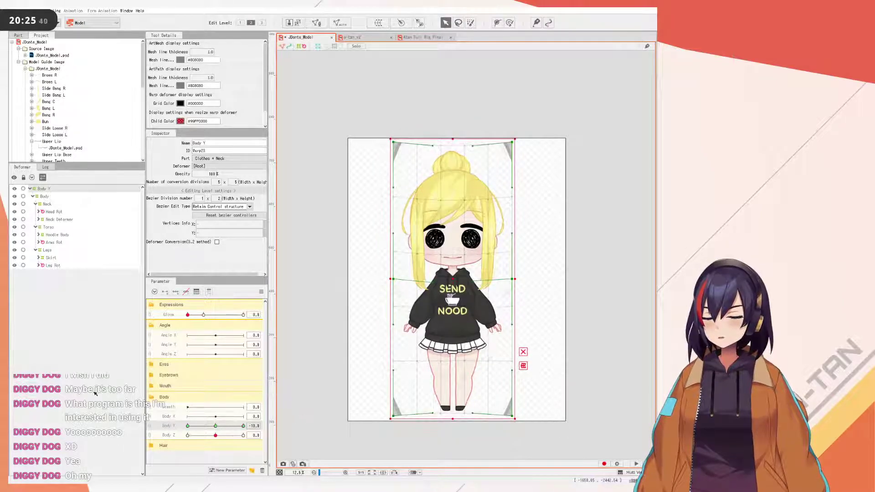
- At Body Y -10, raise both inner handles on the Body Y deformer's bottom edge slightly beneath the feet
scroll(483, 369, up, 3)
drag(454, 329, 504, 163)
scroll(514, 238, up, 3)
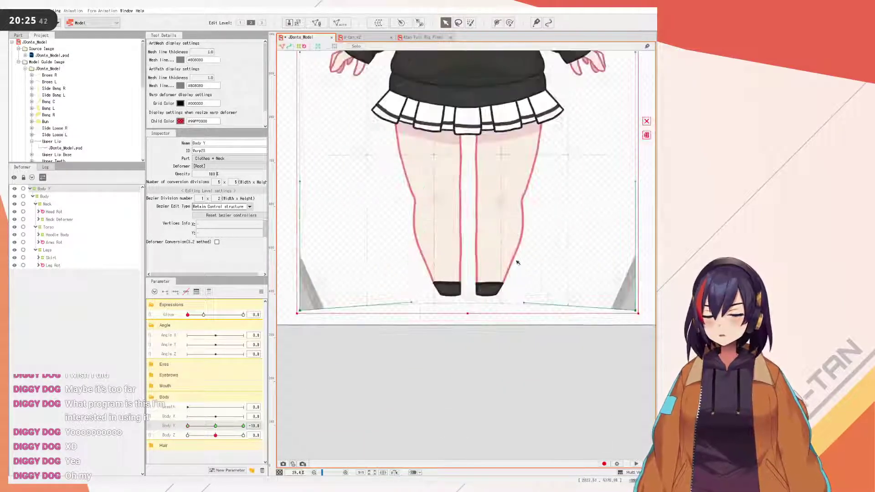
drag(201, 425, 171, 426)
drag(416, 303, 416, 301)
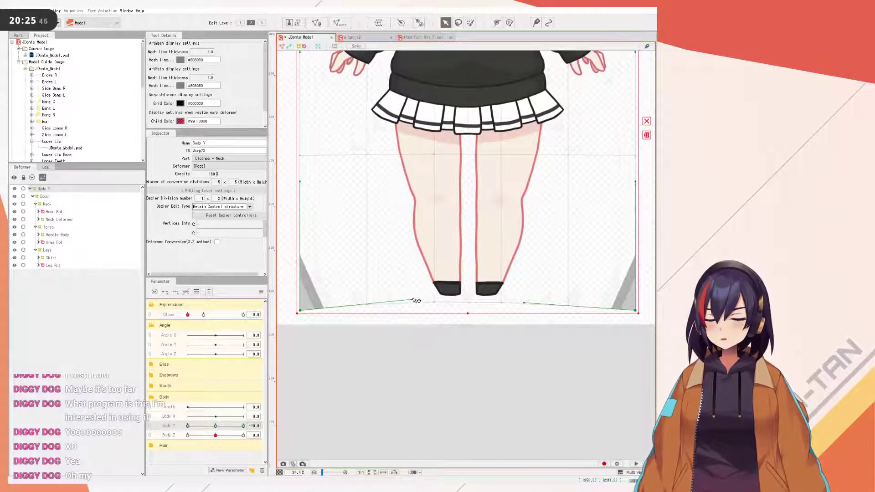
drag(527, 302, 527, 298)
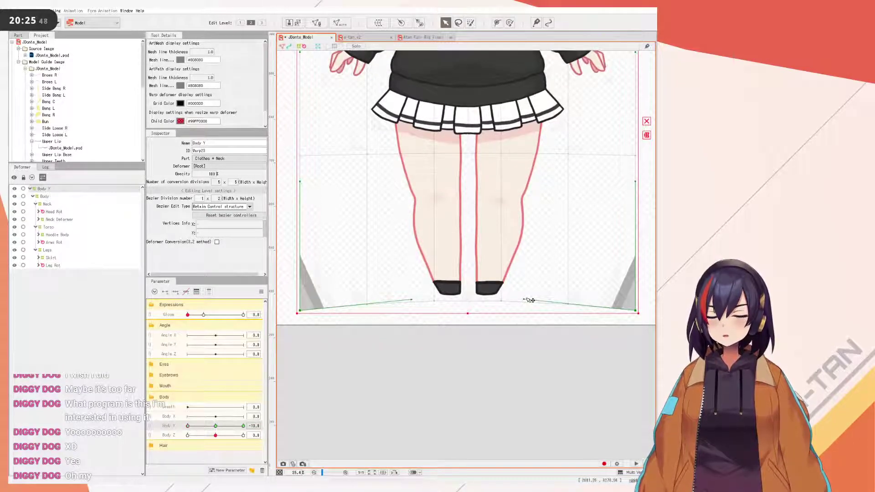
drag(188, 426, 155, 414)
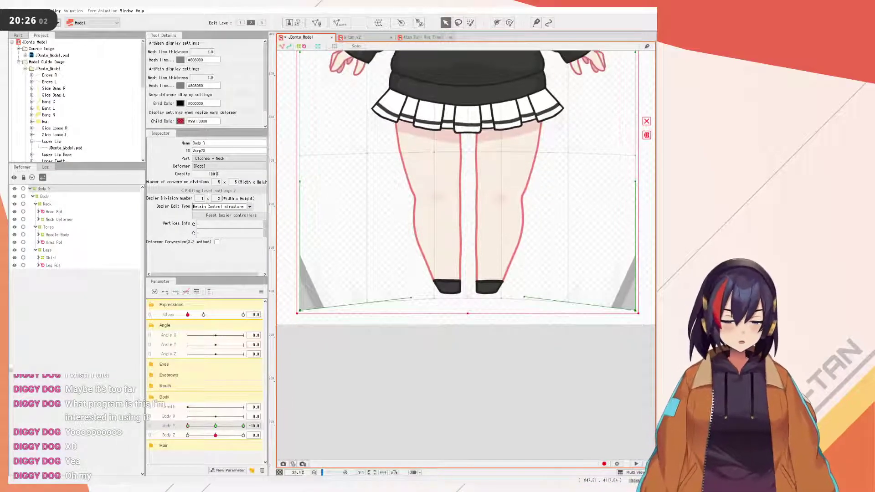
- Preview the full figure moving between the default and Body Y -10 poses, examining the head and hoodie
scroll(429, 337, down, 5)
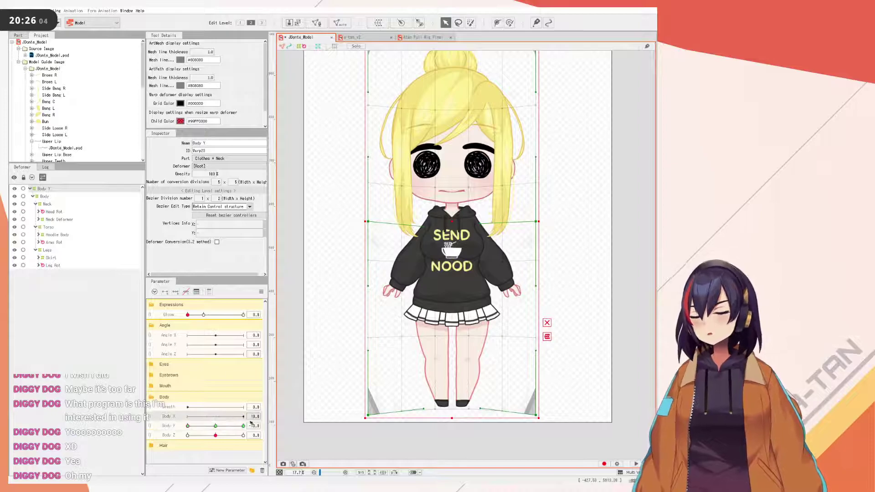
click(262, 291)
click(283, 291)
drag(235, 425, 141, 420)
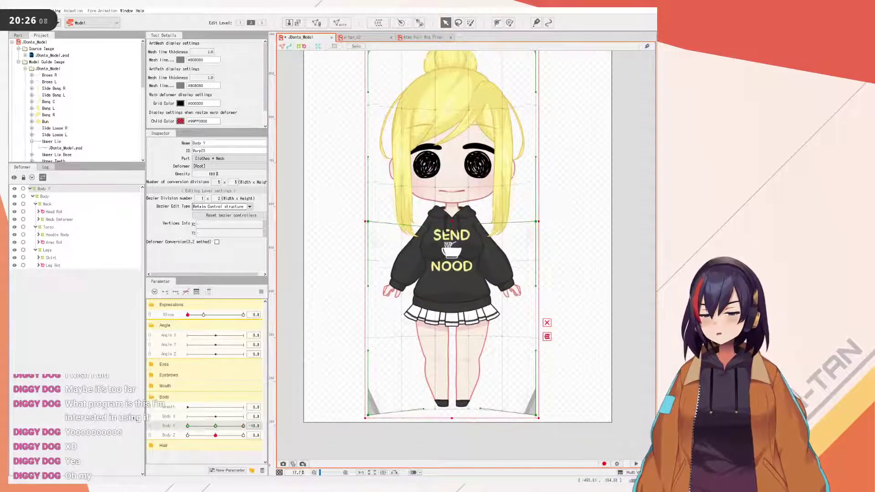
drag(204, 404, 137, 387)
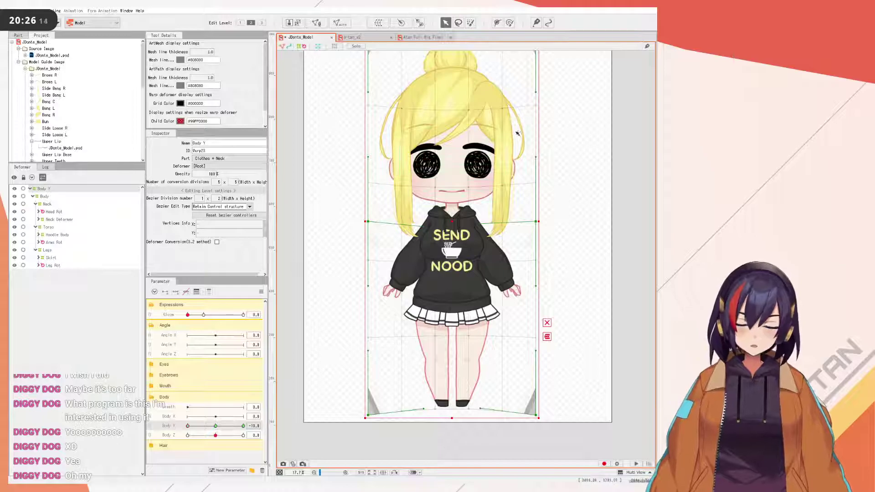
scroll(443, 211, up, 2)
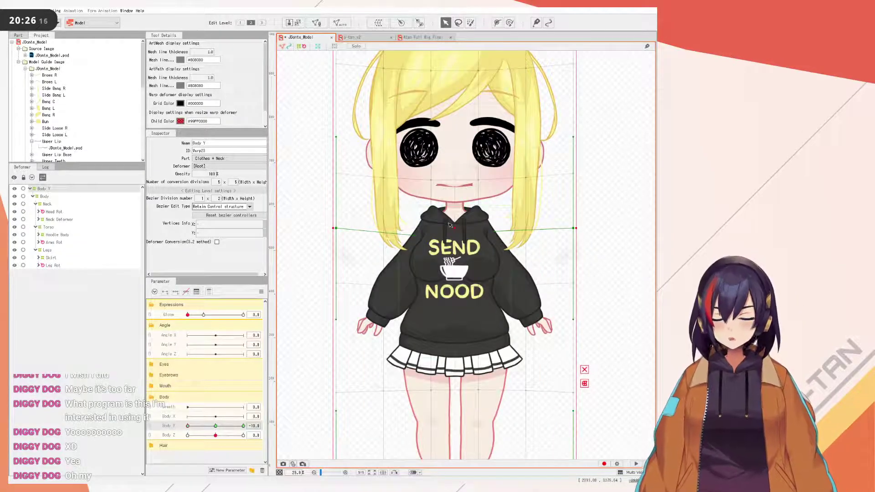
scroll(449, 225, down, 2)
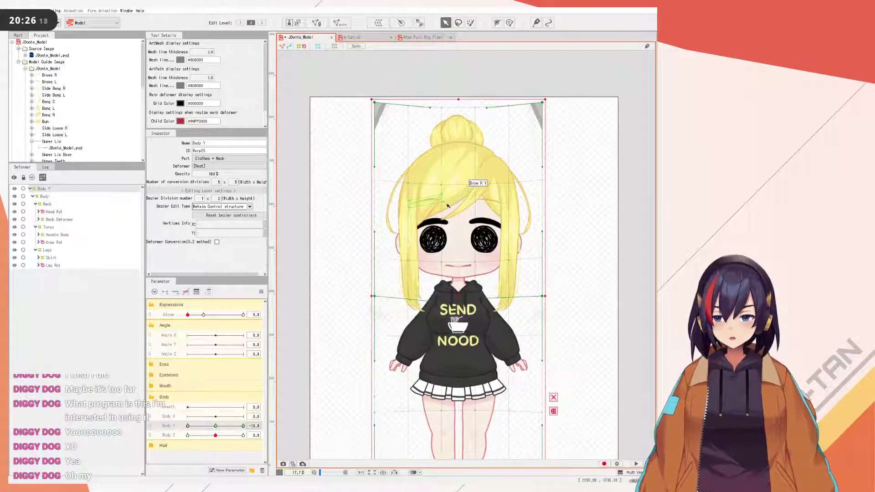
scroll(451, 210, down, 2)
scroll(450, 225, up, 2)
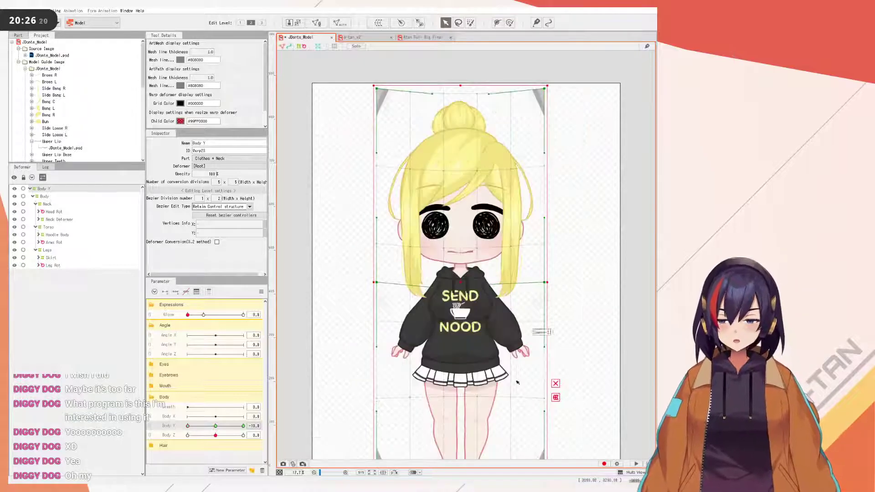
- Reset all parameters to their defaults and sweep Body Y to -10 with the deformer deselected to examine the upper body
scroll(490, 351, down, 2)
click(262, 291)
click(278, 290)
click(261, 292)
click(272, 291)
scroll(470, 314, up, 3)
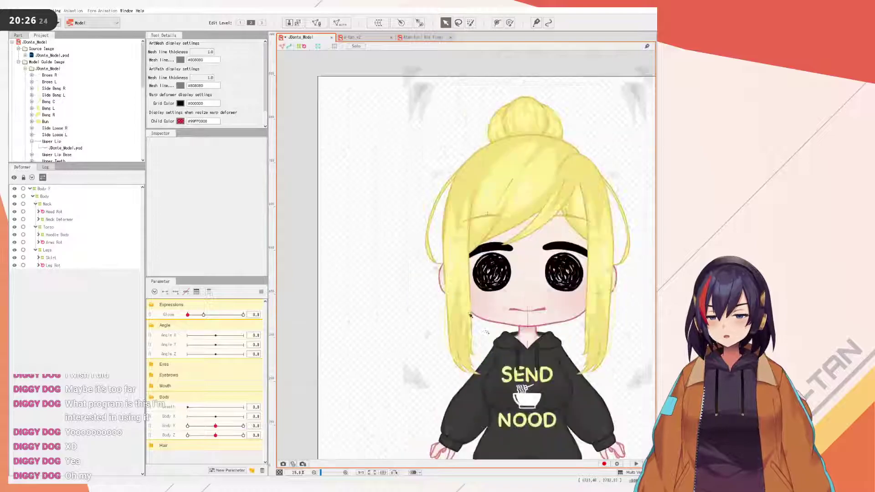
scroll(485, 332, down, 1)
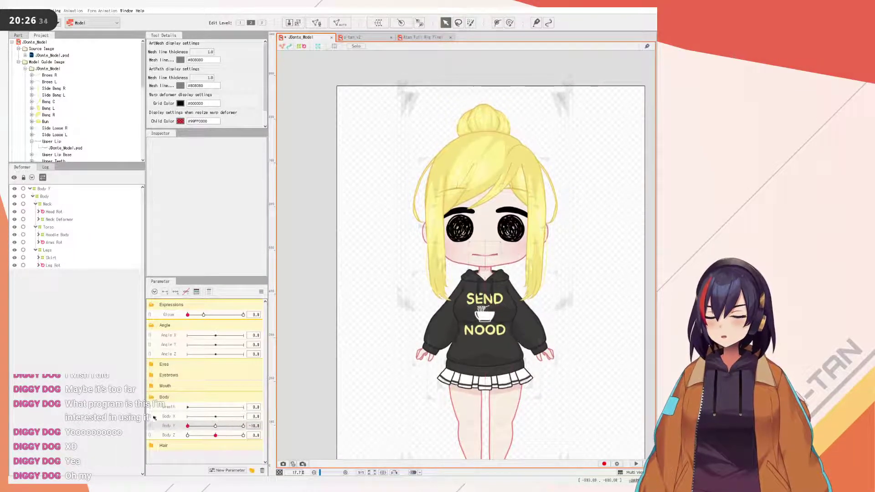
- At Body Y 10, lower both top corners of the Body Y deformer a little to match the head's curve
click(260, 291)
click(279, 290)
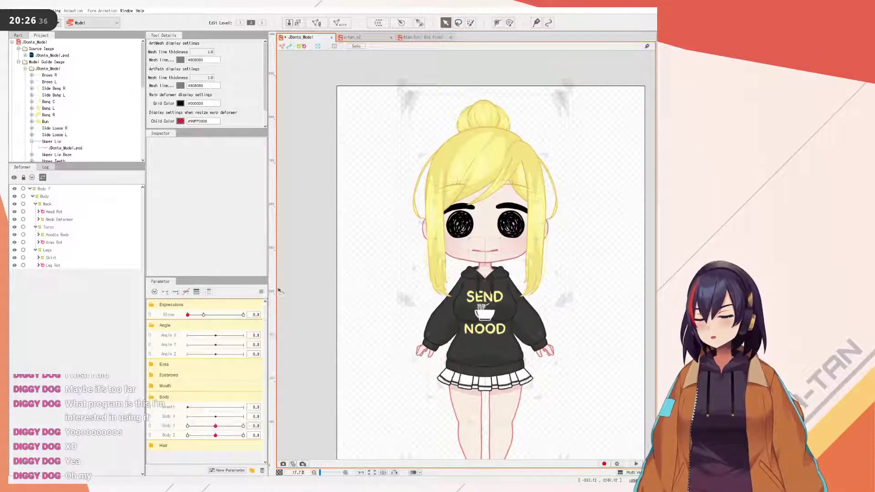
click(53, 188)
scroll(425, 256, down, 2)
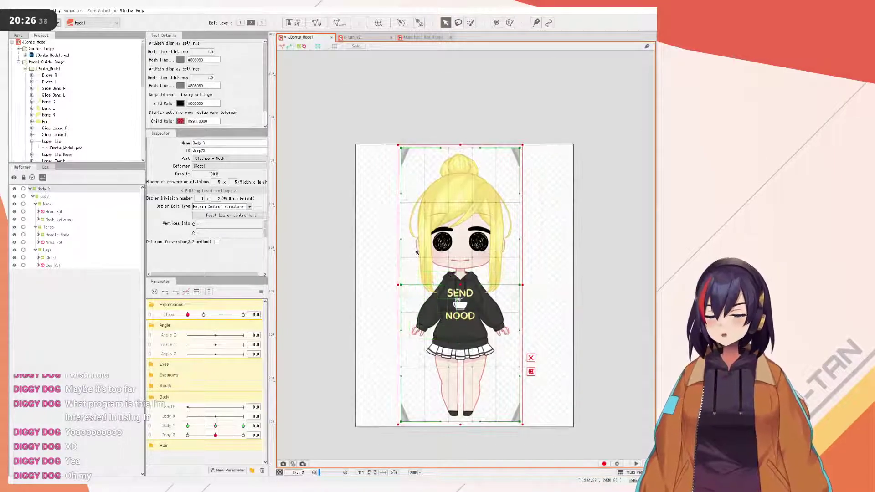
drag(235, 427, 272, 430)
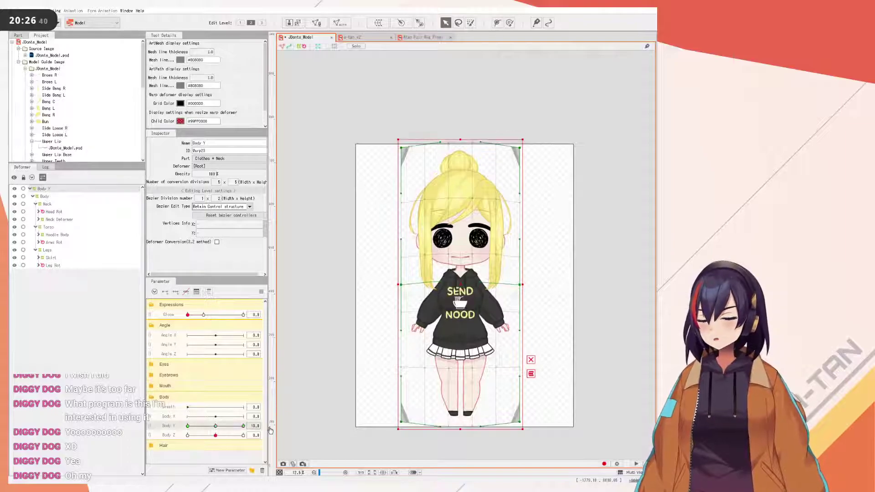
drag(403, 148, 406, 154)
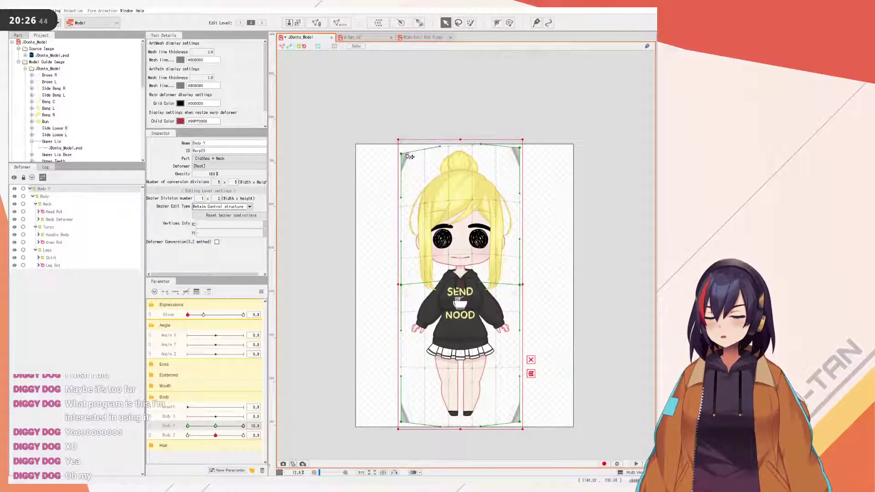
drag(521, 149, 525, 157)
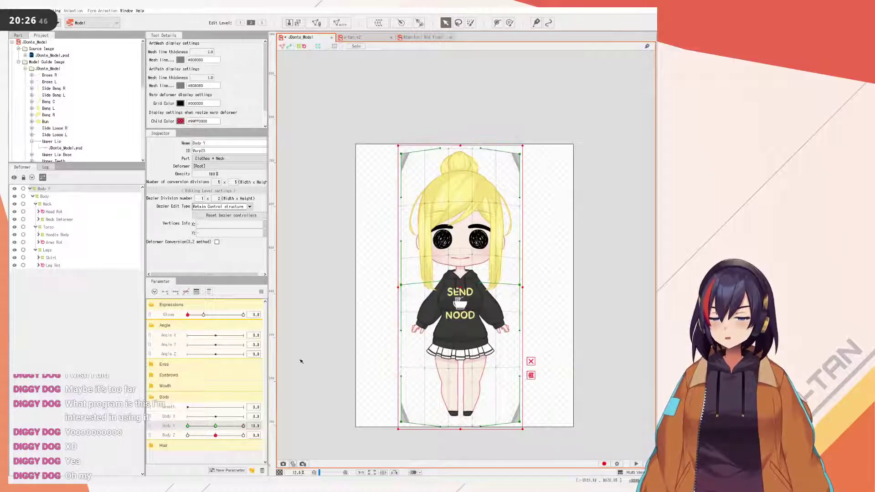
- Compare the default pose with Body Y 10 and -10, examining how the head and neck area move
drag(233, 430, 263, 294)
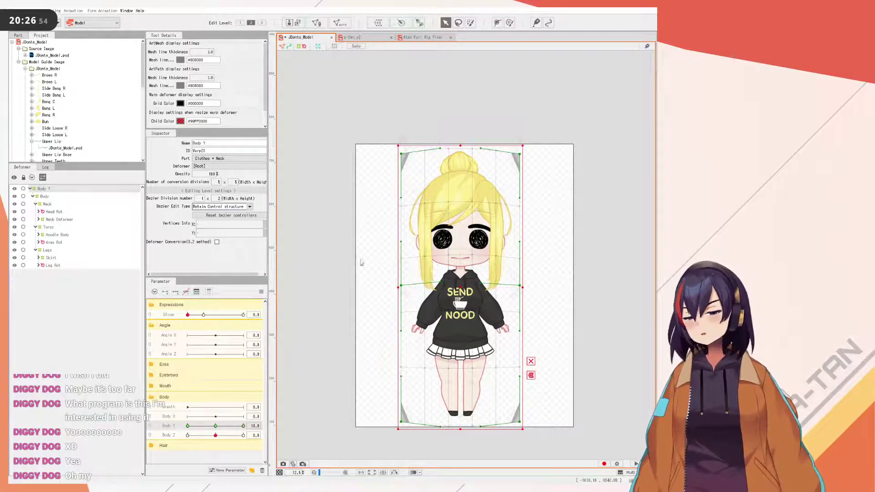
scroll(475, 258, up, 5)
click(261, 292)
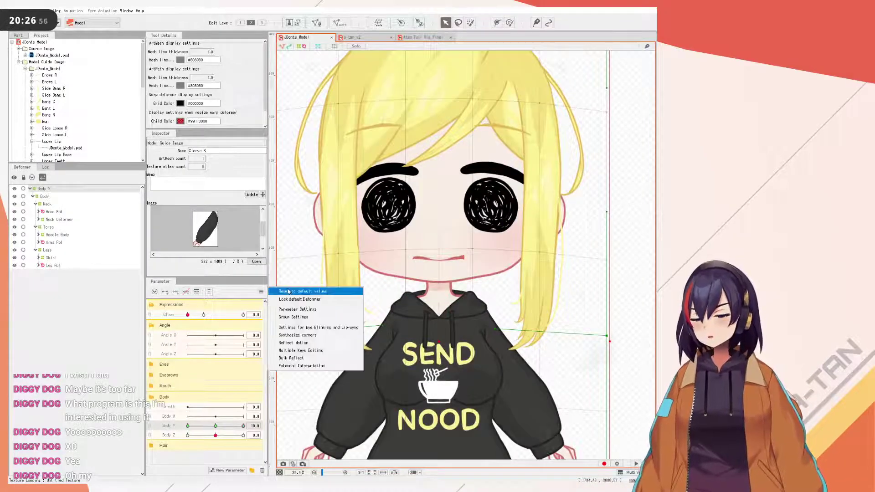
click(291, 290)
scroll(460, 193, down, 3)
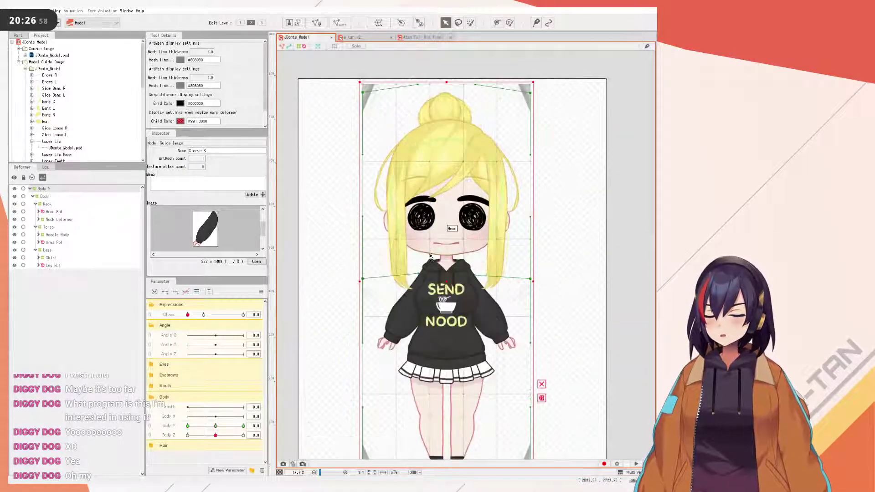
drag(226, 426, 140, 428)
click(260, 292)
click(282, 289)
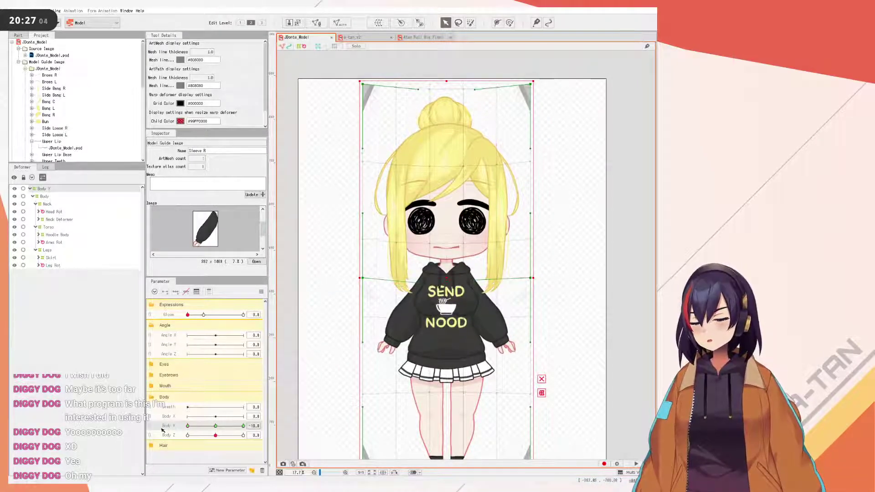
click(48, 204)
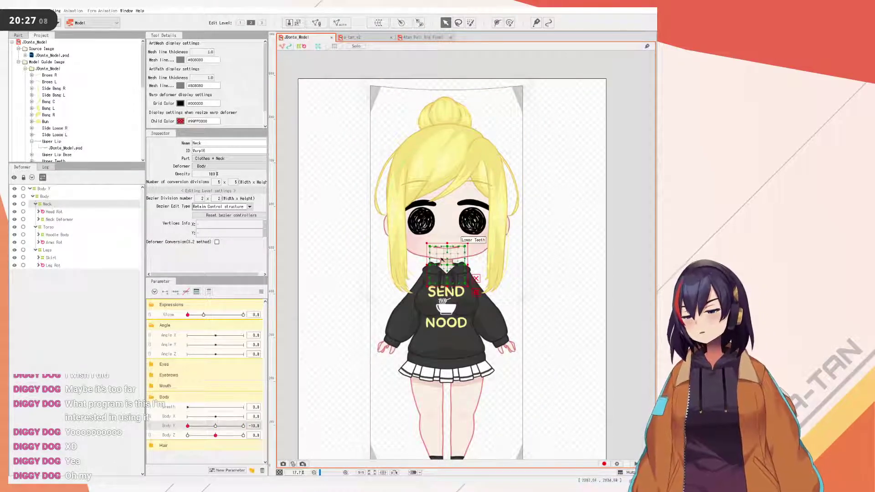
drag(449, 243, 448, 256)
key(ctrl+z)
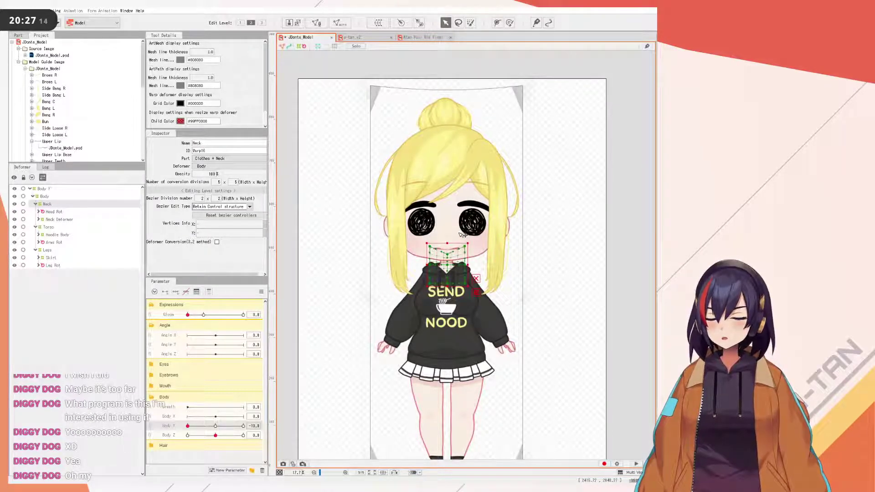
click(548, 243)
scroll(446, 256, up, 3)
drag(459, 250, 456, 259)
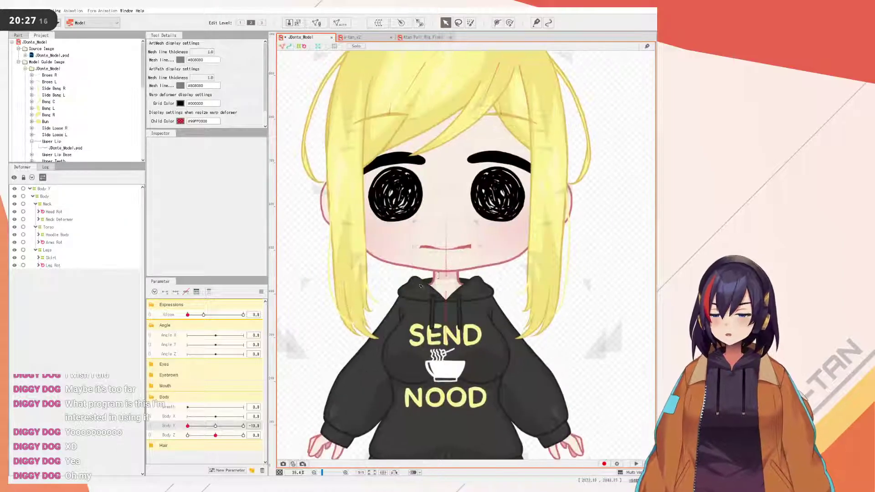
- Add three Body Y keys at -10, 0 and 10 to the Neck warp deformer
click(68, 205)
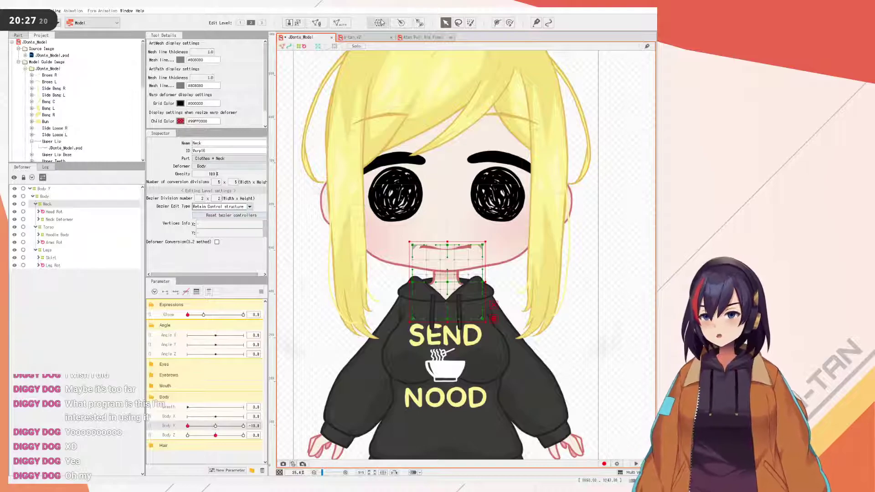
click(262, 292)
click(291, 293)
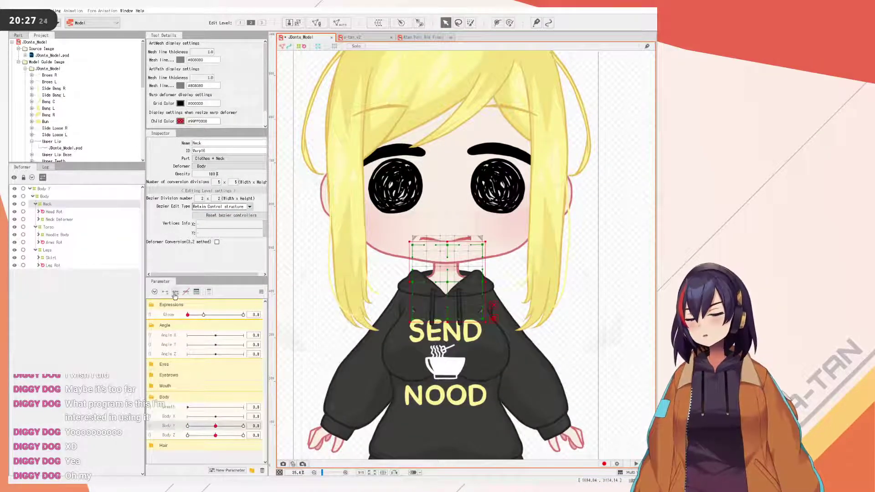
key(ctrl+z)
drag(454, 247, 453, 256)
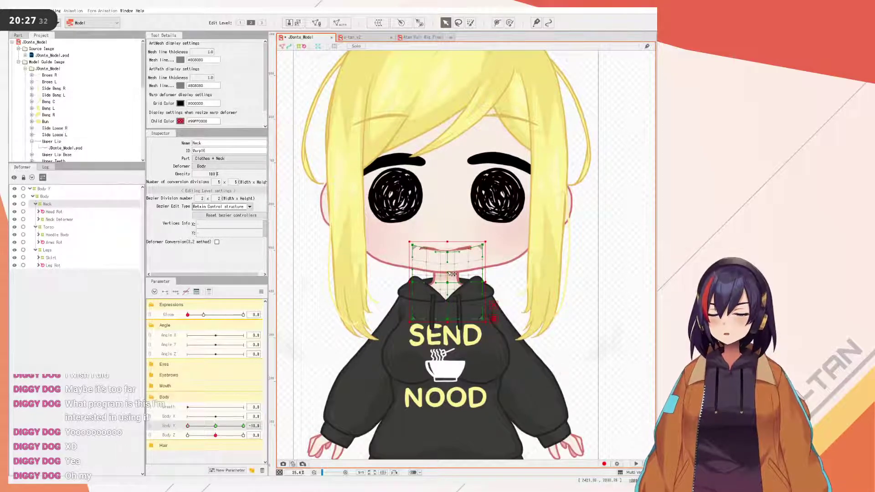
drag(447, 252, 447, 244)
drag(448, 279, 449, 277)
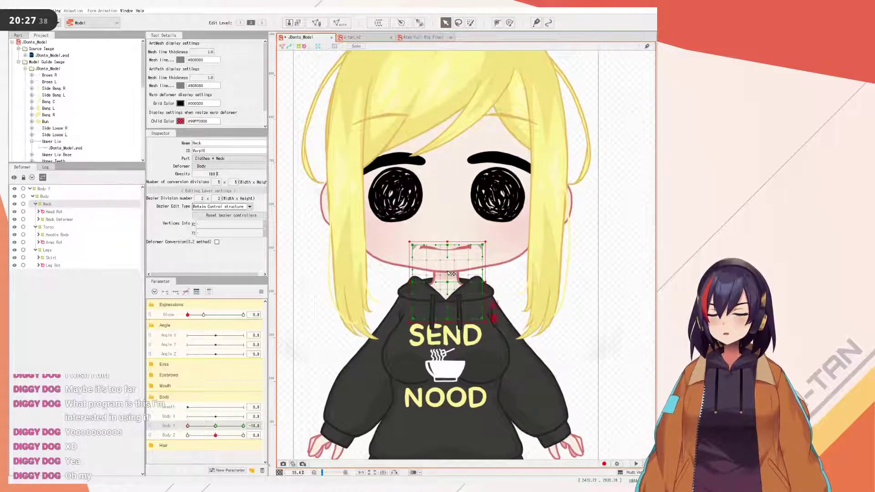
- Sweep Body Y between 10 and -10 with nothing selected to check the whole figure's up and down movement
click(243, 425)
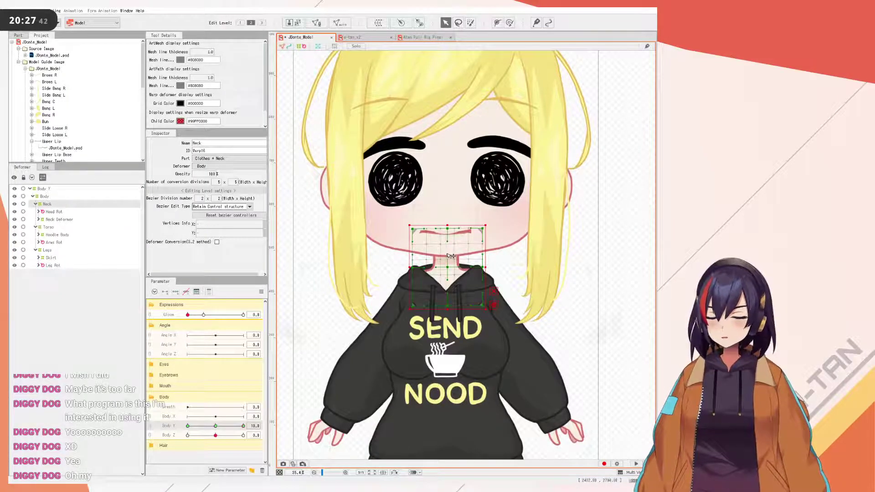
scroll(468, 258, down, 5)
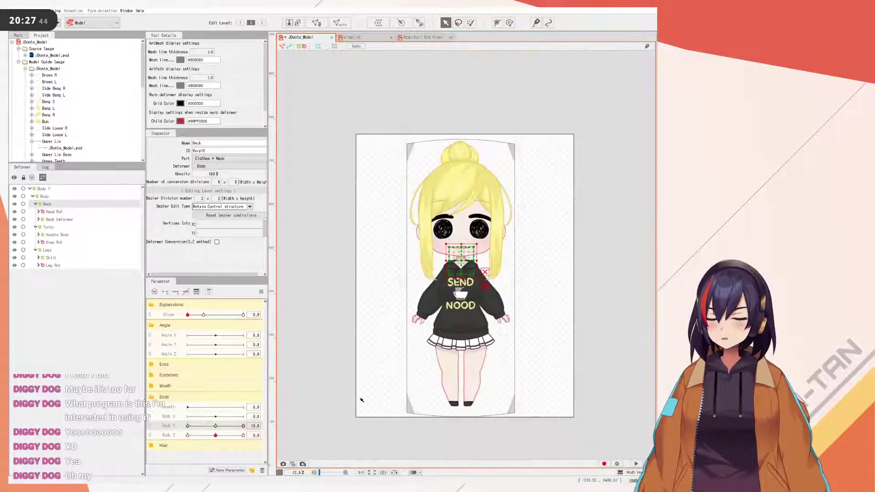
click(262, 291)
click(286, 291)
drag(230, 425, 273, 410)
click(301, 47)
drag(230, 426, 116, 408)
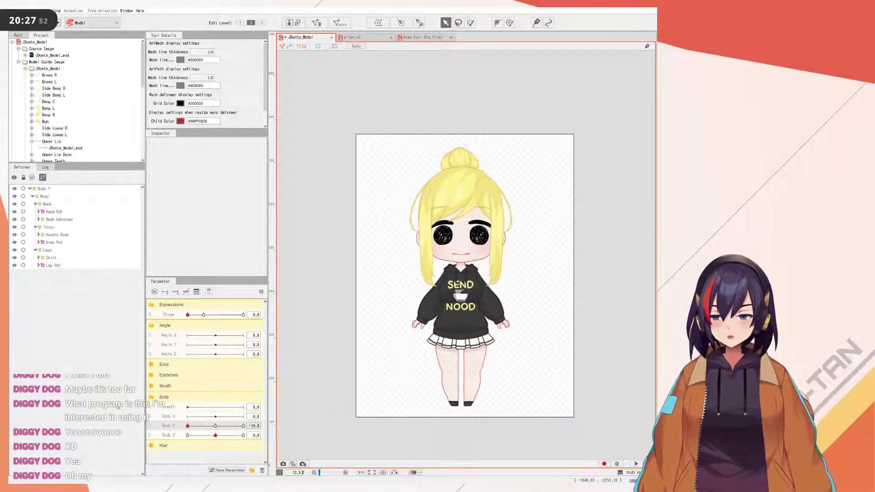
drag(31, 375, 287, 352)
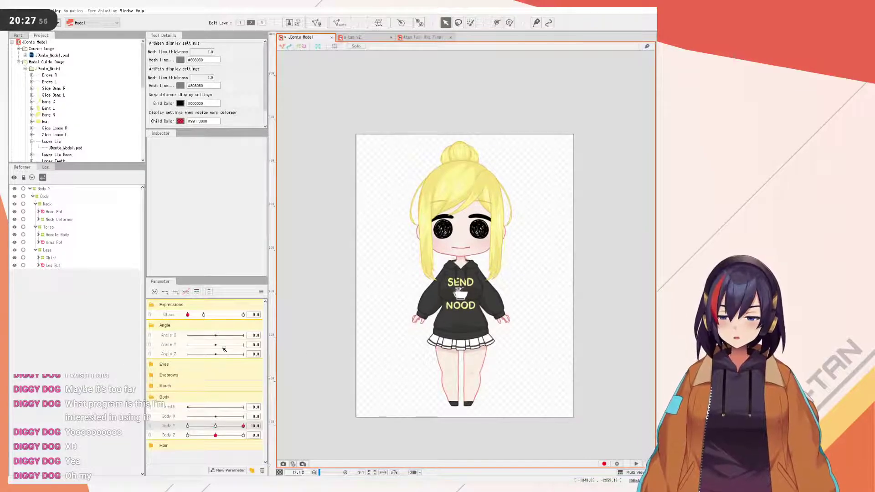
drag(319, 336, 261, 336)
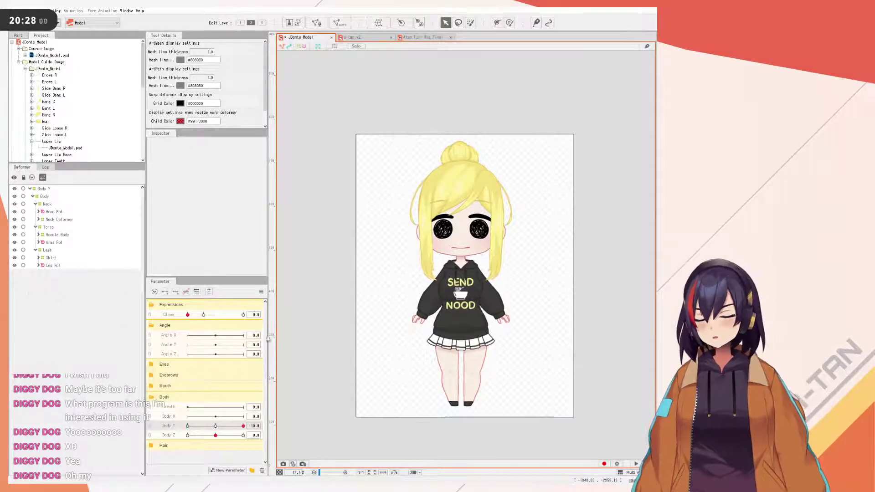
- Reset all parameters to their defaults and play the random pose preview
click(262, 291)
click(281, 293)
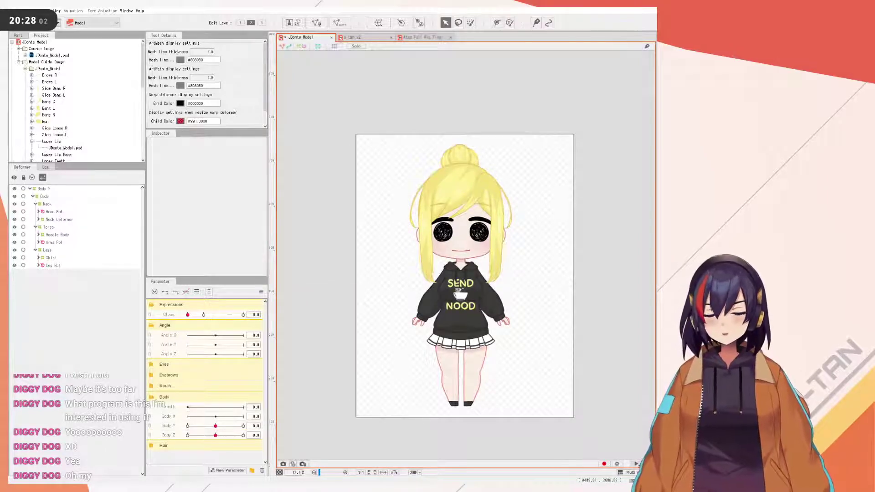
click(637, 464)
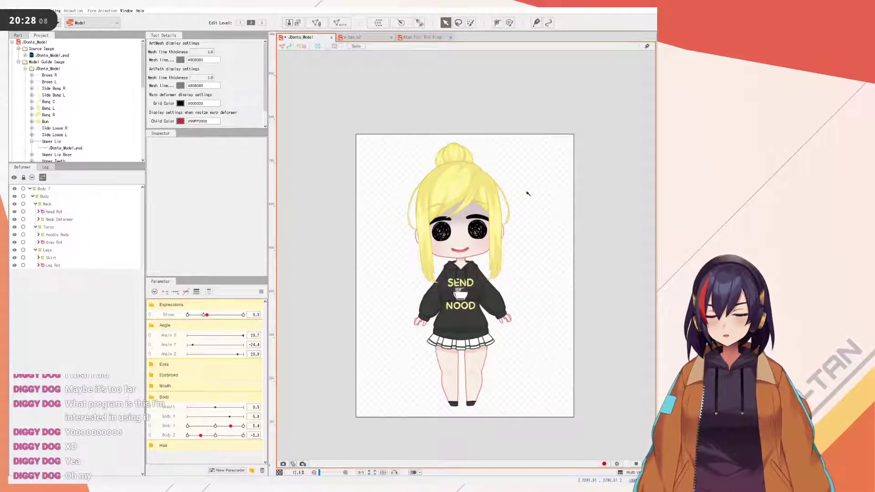
- Stop the random pose preview and reset all parameters to their default values
scroll(508, 328, up, 2)
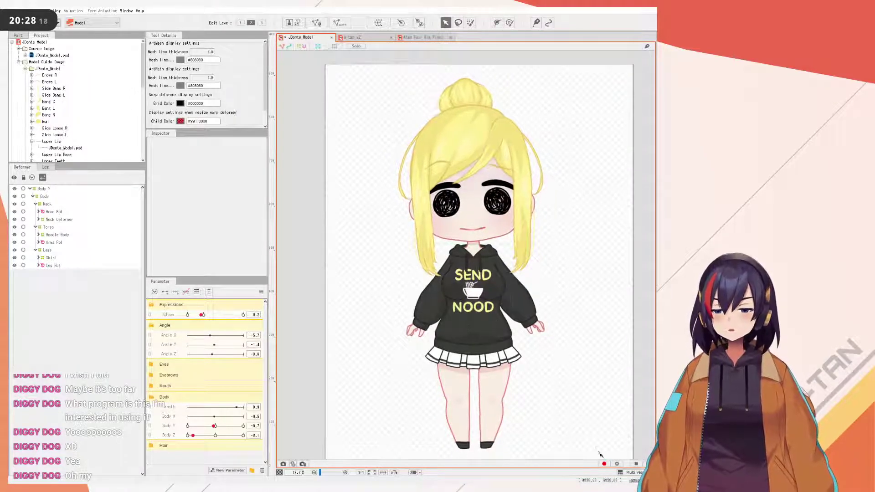
click(636, 464)
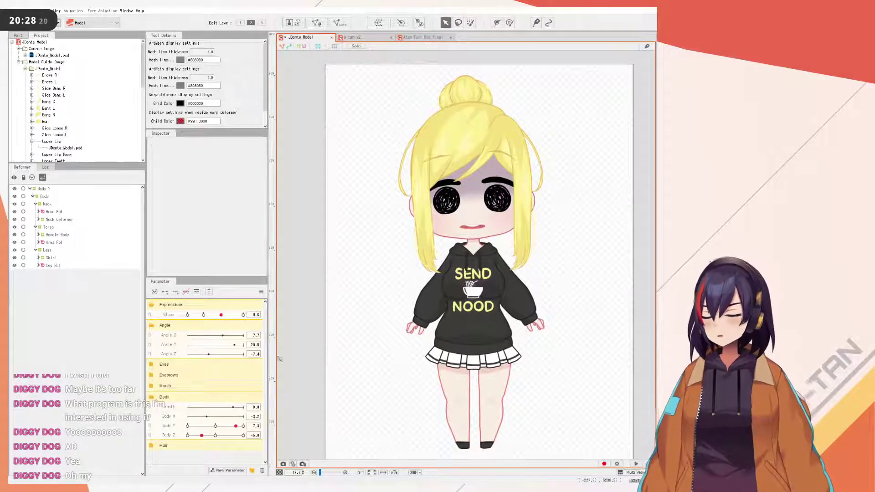
right_click(276, 371)
click(279, 322)
- Add three Body X keys to the Body warp deformer and show the deformer's grid over the figure
click(165, 418)
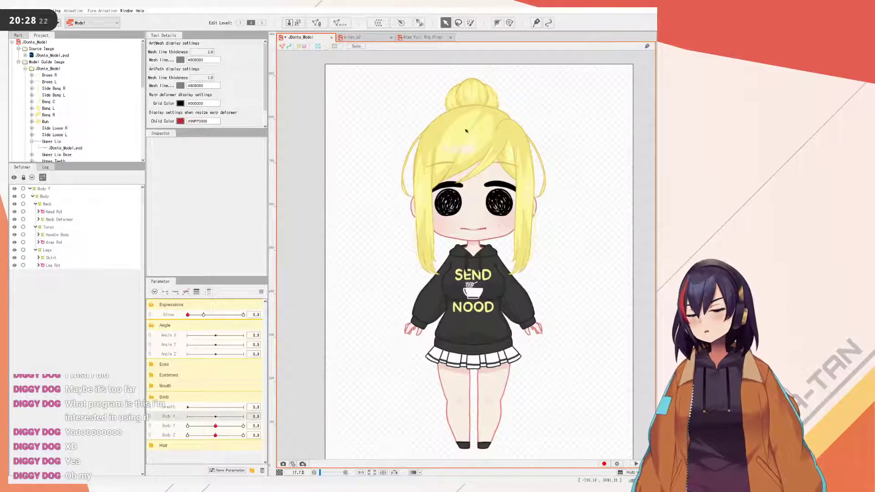
click(46, 197)
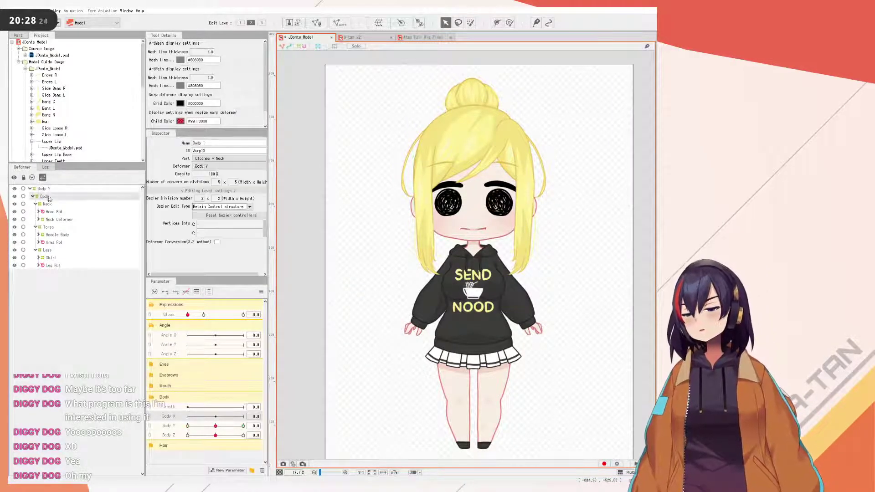
click(174, 294)
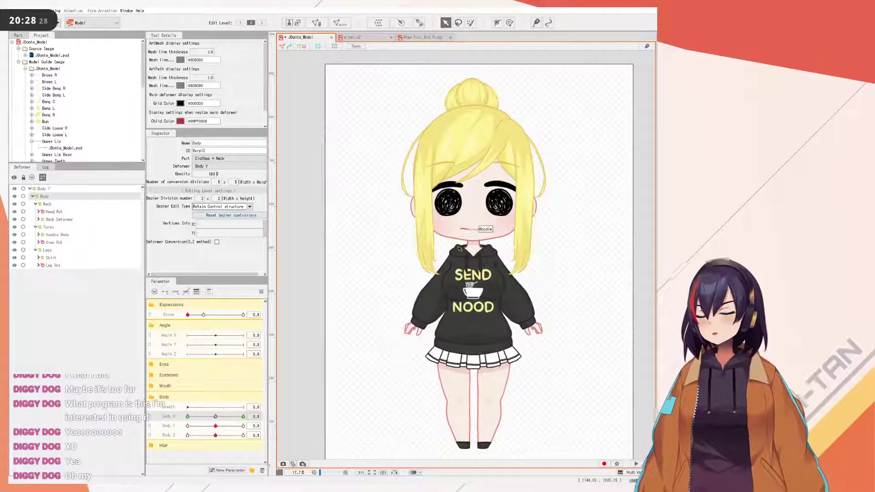
click(301, 46)
scroll(471, 182, down, 2)
drag(502, 171, 493, 197)
scroll(491, 198, up, 1)
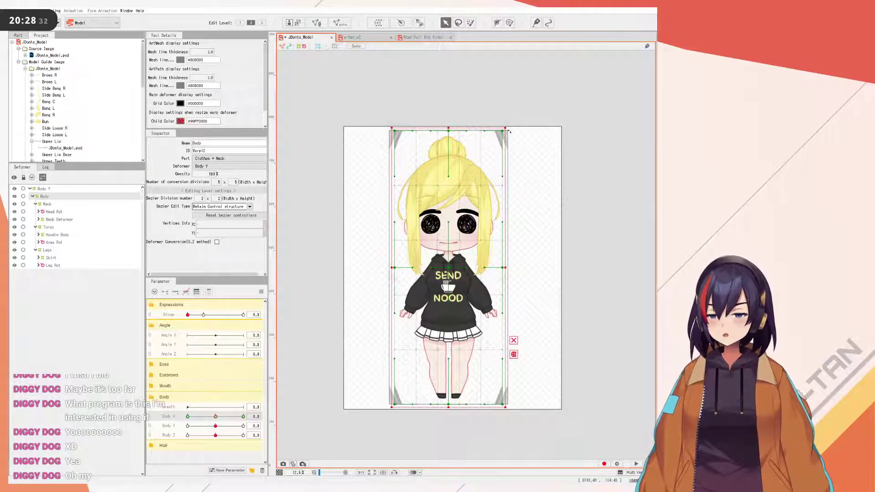
- Try bending the figure sideways from the Body deformer's upper centre point at the default pose, and reset the parameters
drag(457, 135, 477, 144)
key(ctrl+z)
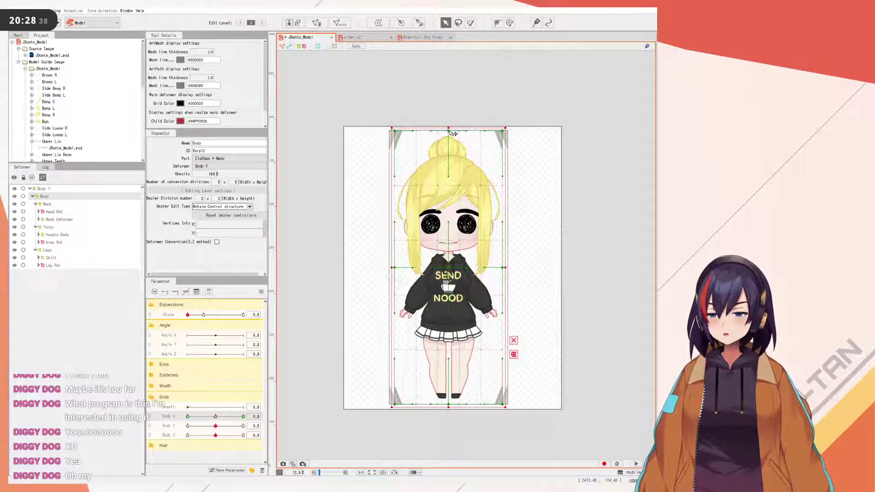
drag(452, 134, 490, 128)
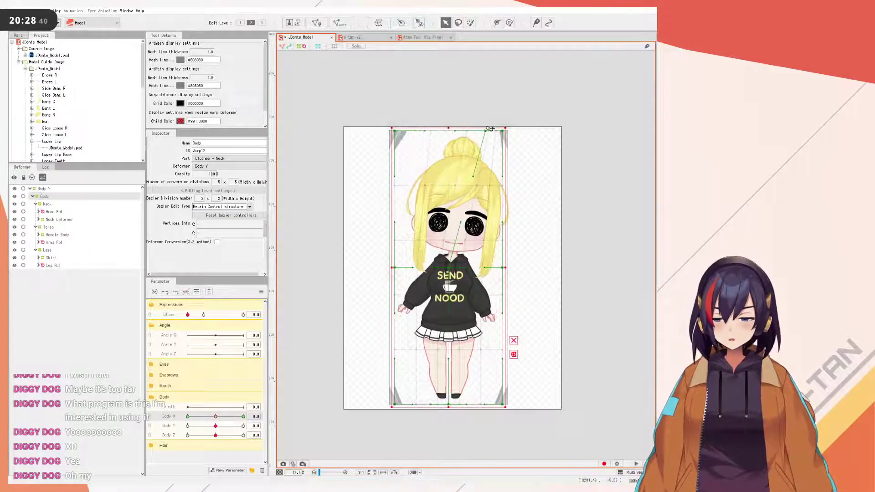
drag(215, 435, 301, 426)
click(261, 292)
click(292, 292)
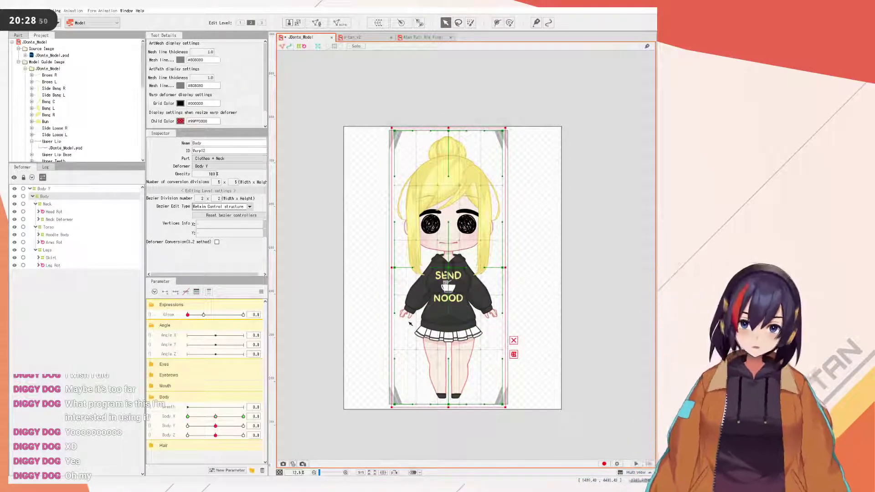
- Set Body X to 10 and shift the Body warp deformer's middle and upper centre control points slightly to the right
click(168, 408)
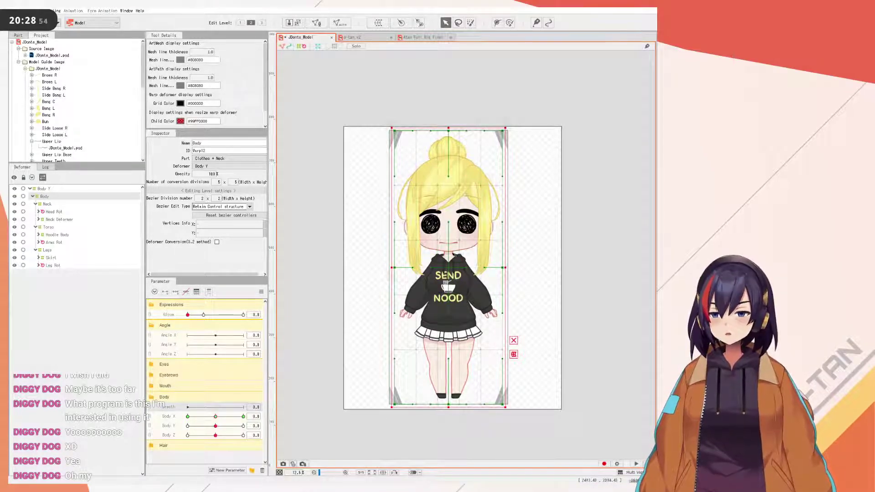
drag(216, 416, 243, 417)
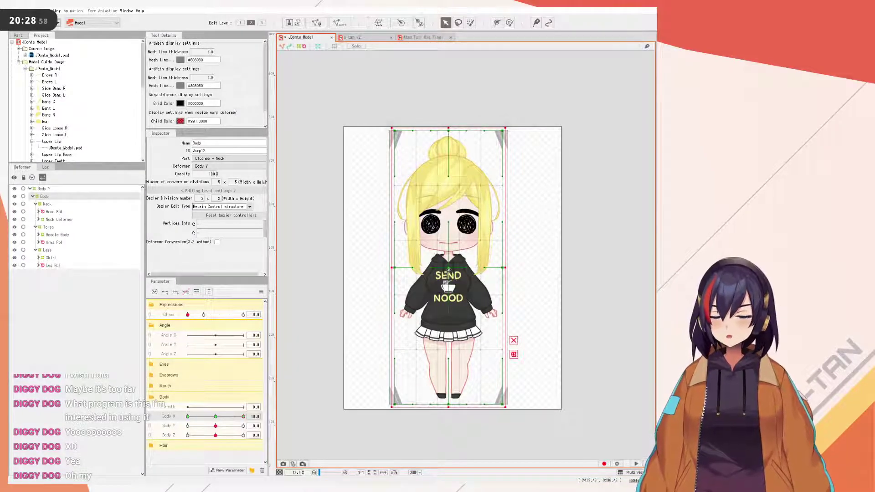
drag(466, 267, 478, 268)
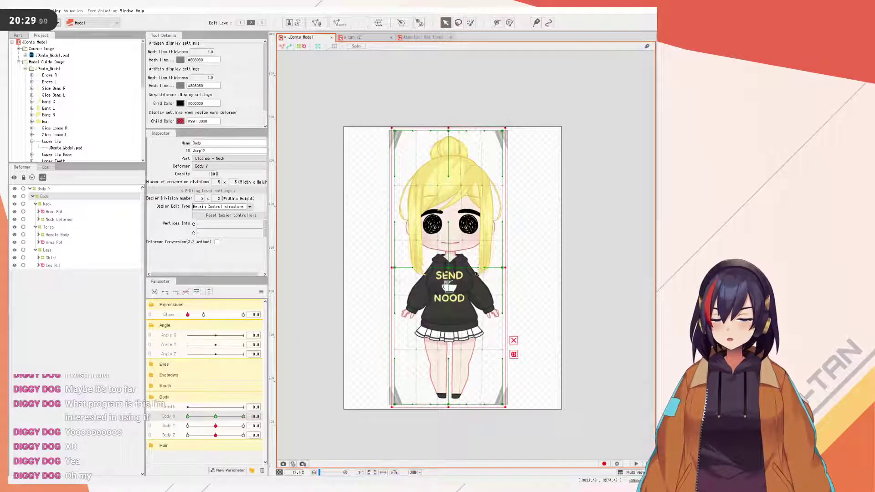
key(ctrl+z)
drag(413, 268, 481, 271)
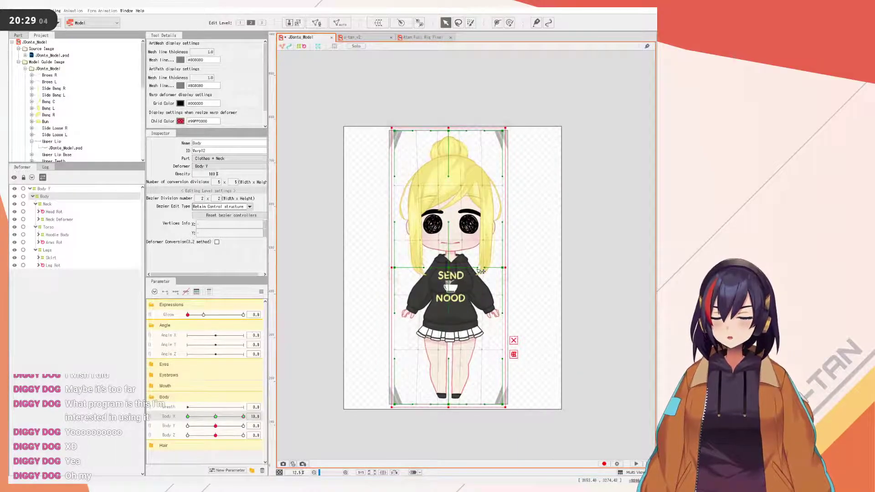
drag(454, 133, 461, 132)
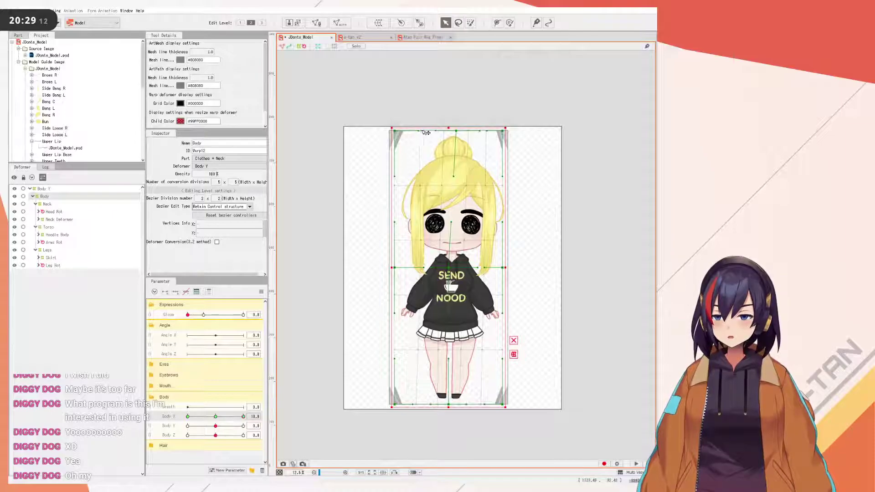
- Form the opposite sideways pose at Body X -10 and sweep Body X between both ends to check the movement
drag(236, 418, 255, 386)
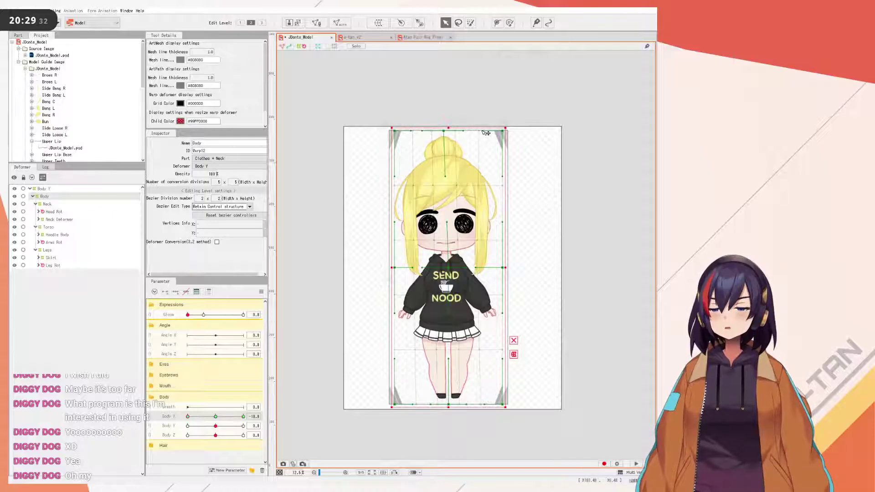
drag(195, 418, 277, 411)
drag(313, 385, 313, 364)
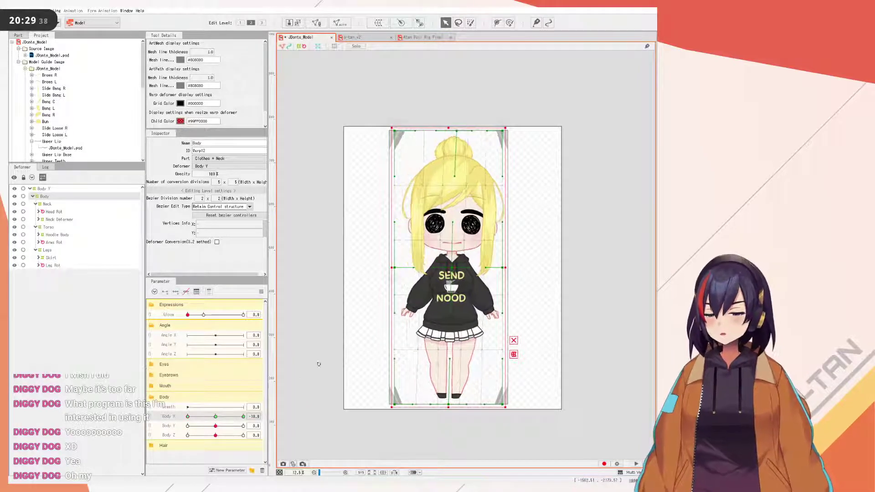
drag(173, 408, 348, 393)
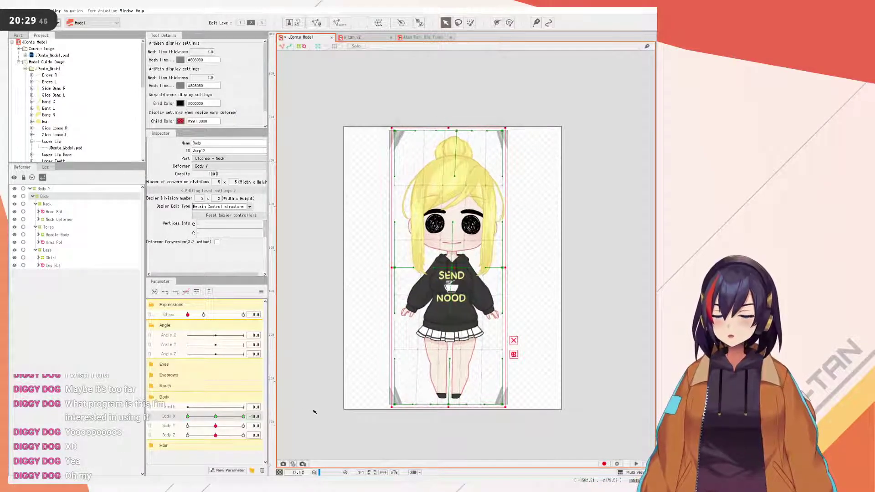
- Test the sideways body movement in the random pose preview, starting and ending with all parameters at their defaults
click(262, 292)
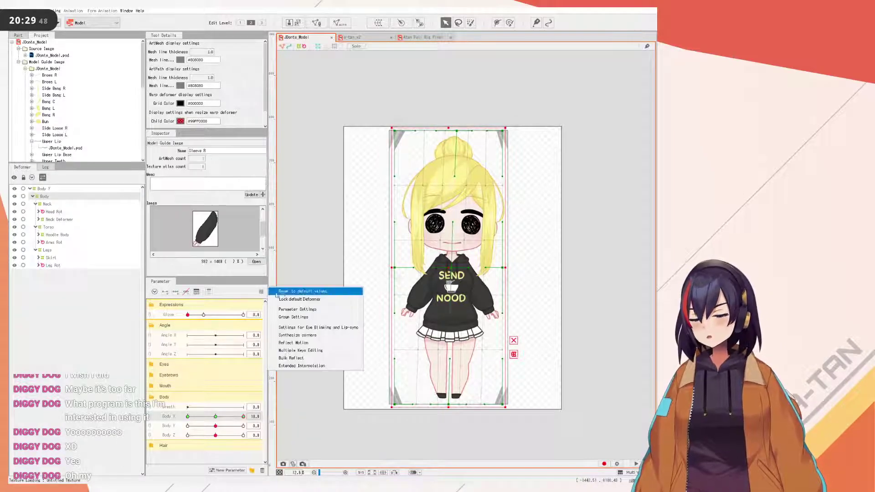
click(283, 292)
click(615, 354)
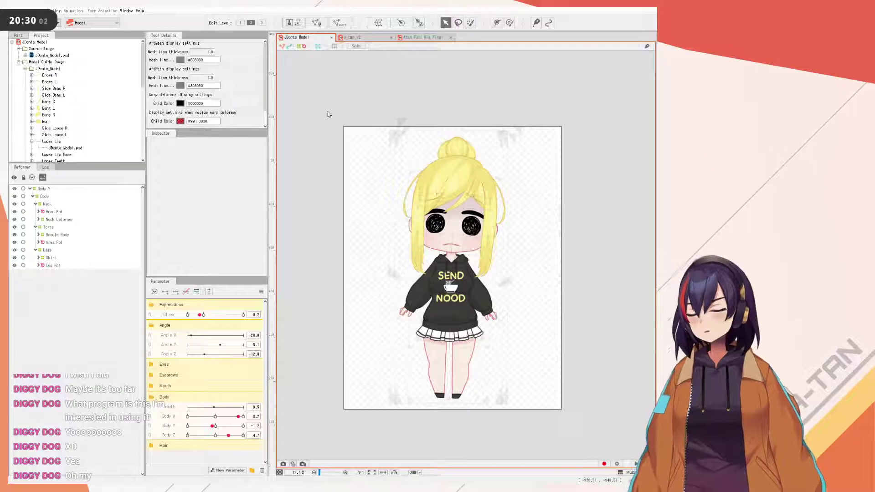
right_click(269, 289)
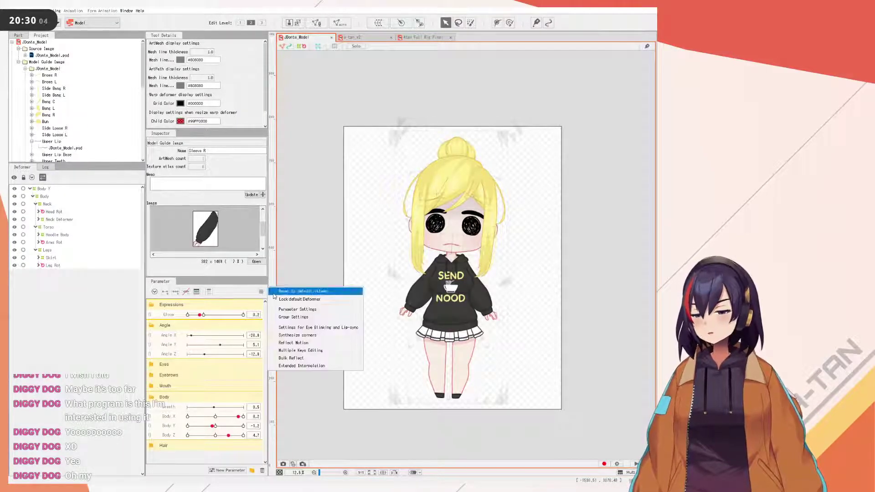
click(296, 291)
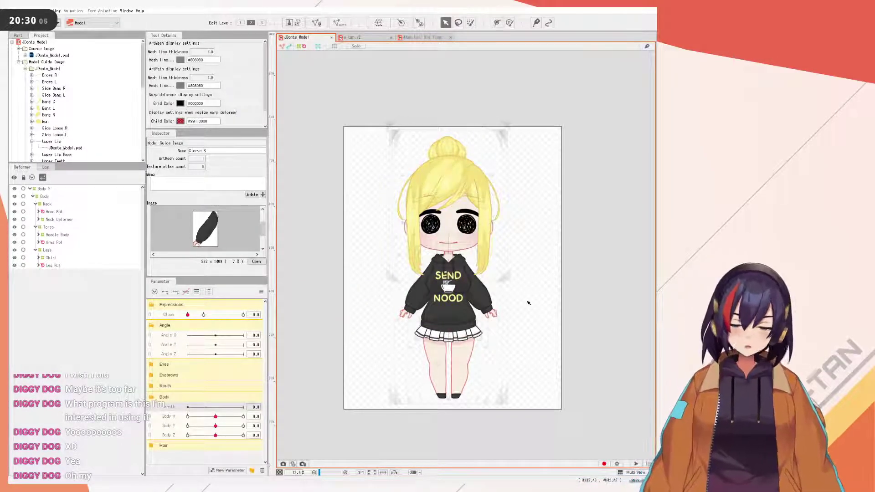
- Create a warp deformer named Breathing as the parent of Body Y, with 1 x 2 bezier divisions
scroll(529, 303, up, 2)
click(46, 189)
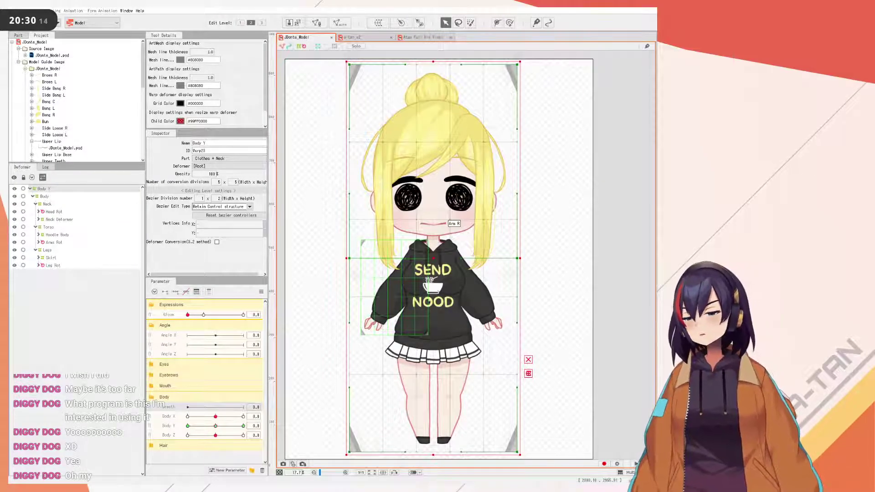
click(416, 362)
scroll(488, 159, down, 3)
- Resize the Breathing deformer's box to enclose the torso, from the lower face to the skirt hem and hand to hand
drag(465, 104, 477, 179)
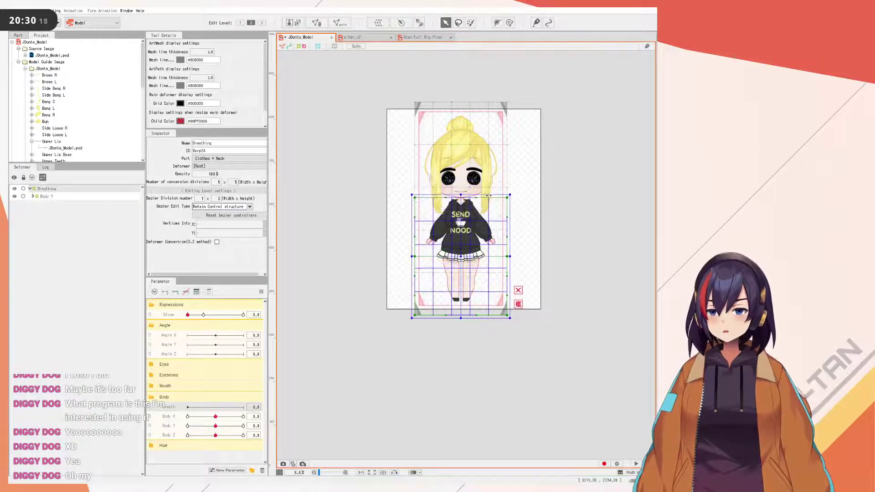
scroll(478, 246, up, 3)
drag(441, 398, 442, 295)
drag(443, 157, 440, 255)
scroll(462, 261, up, 1)
scroll(484, 191, down, 2)
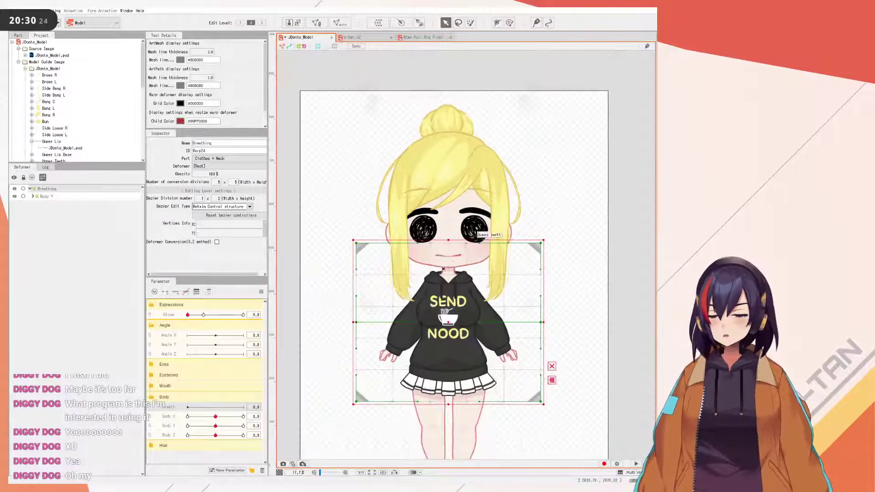
drag(353, 322, 376, 321)
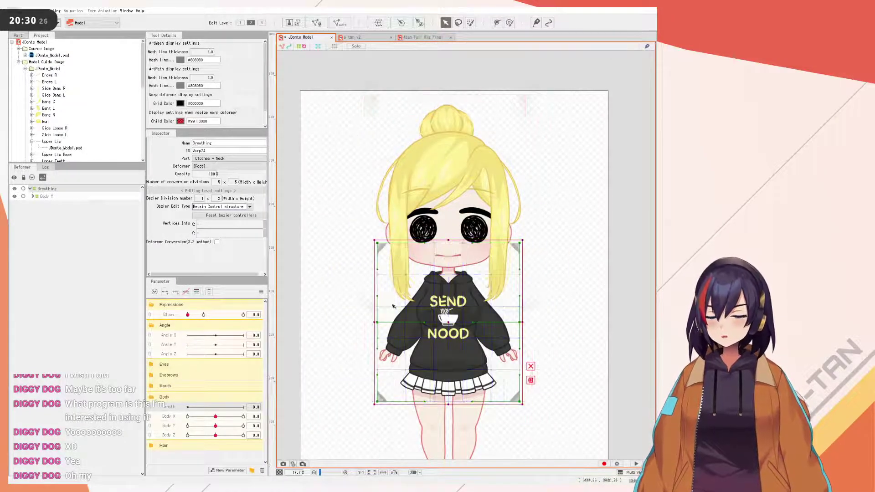
- Save the model, add two Breath keys at 0 and 1 to the Breathing deformer, and reset the parameters
scroll(435, 310, up, 2)
scroll(438, 296, down, 1)
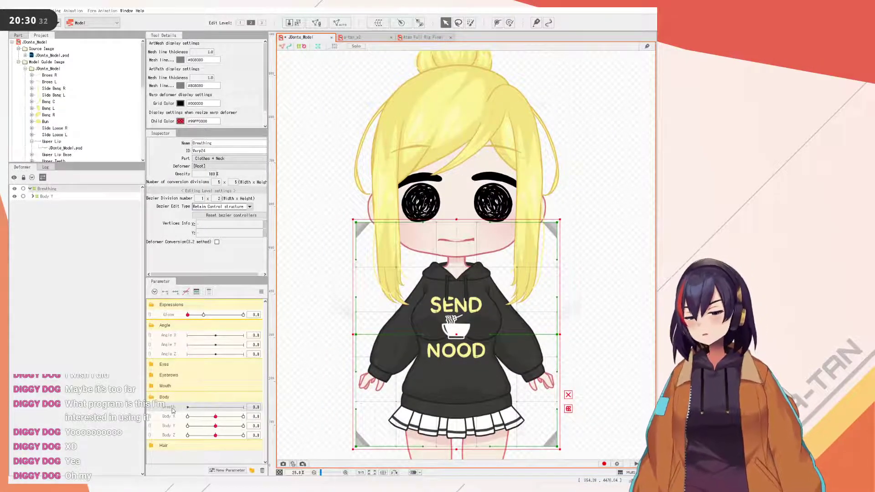
key(ctrl+s)
click(165, 293)
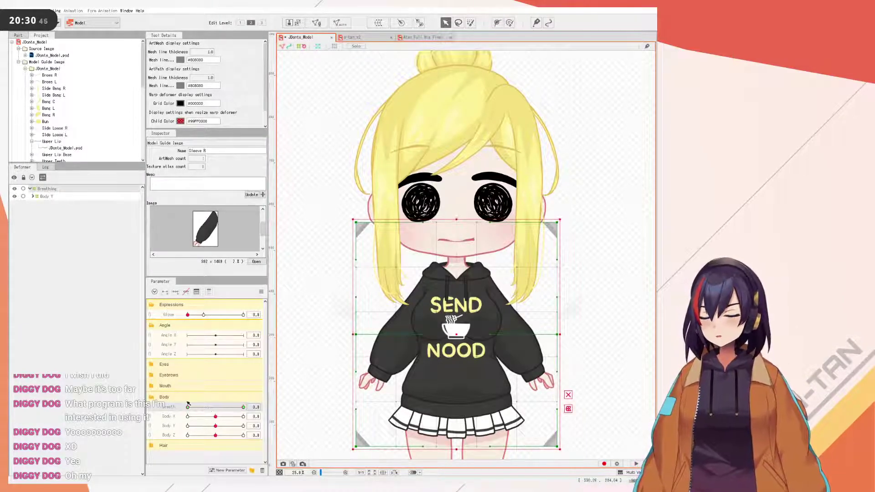
right_click(268, 289)
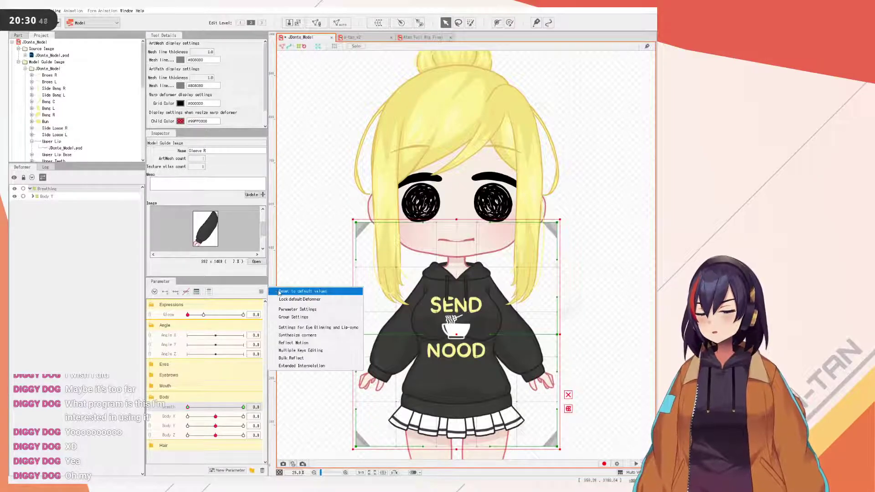
click(322, 292)
click(309, 308)
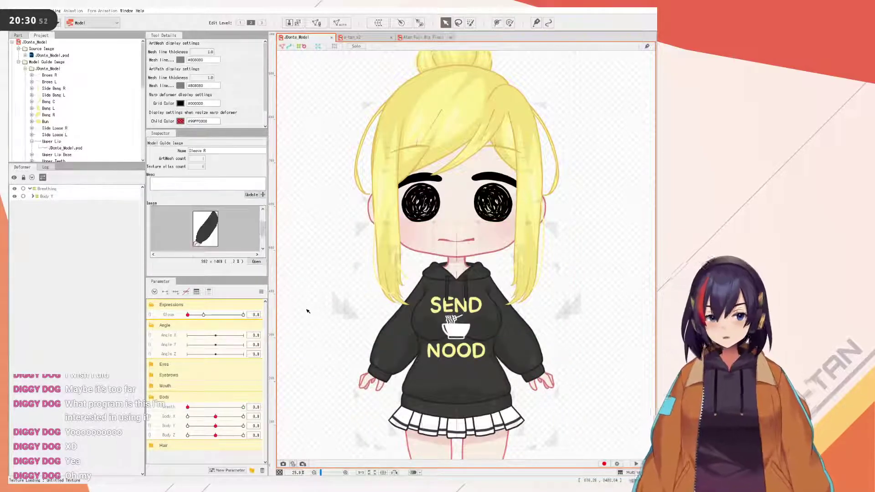
- Set Breath to 1 and raise the two bezier handles beside the Breathing deformer's centre point slightly over the chest
click(161, 408)
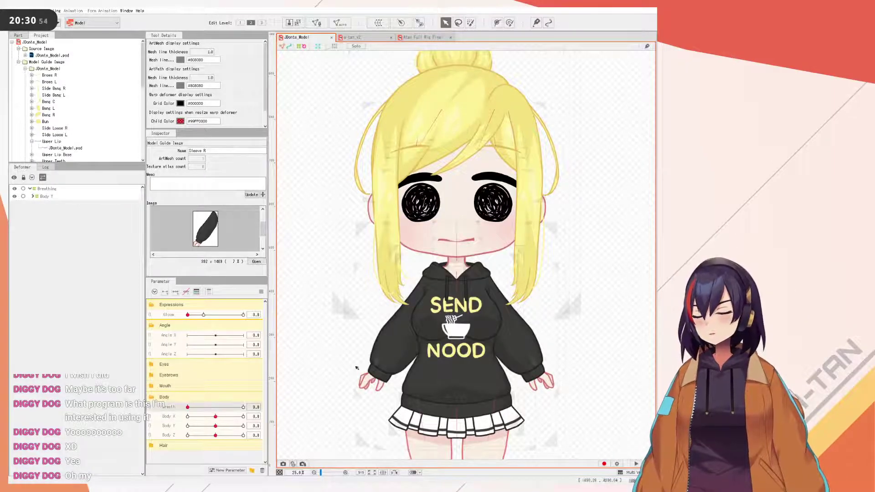
click(47, 189)
drag(188, 408, 244, 408)
drag(425, 333, 425, 327)
drag(492, 336, 492, 332)
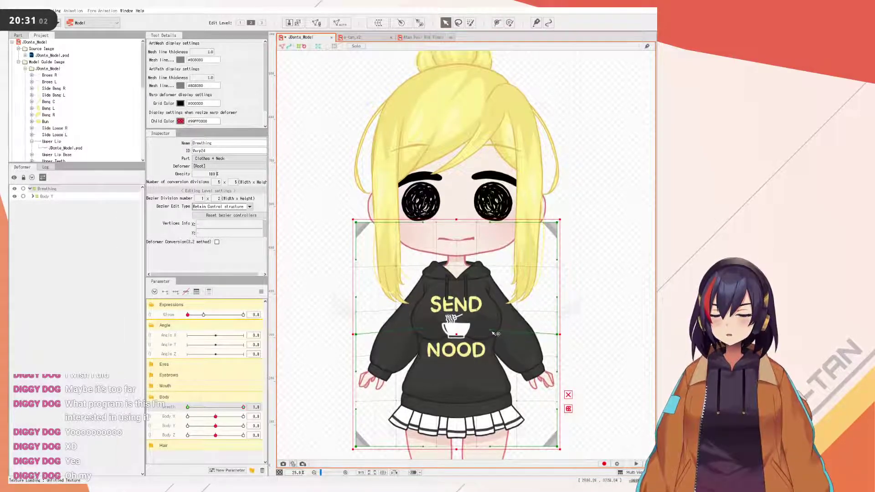
- Sweep Breath to check the chest movement, reset all parameters to their defaults, and deselect the Breathing deformer
drag(236, 407, 190, 391)
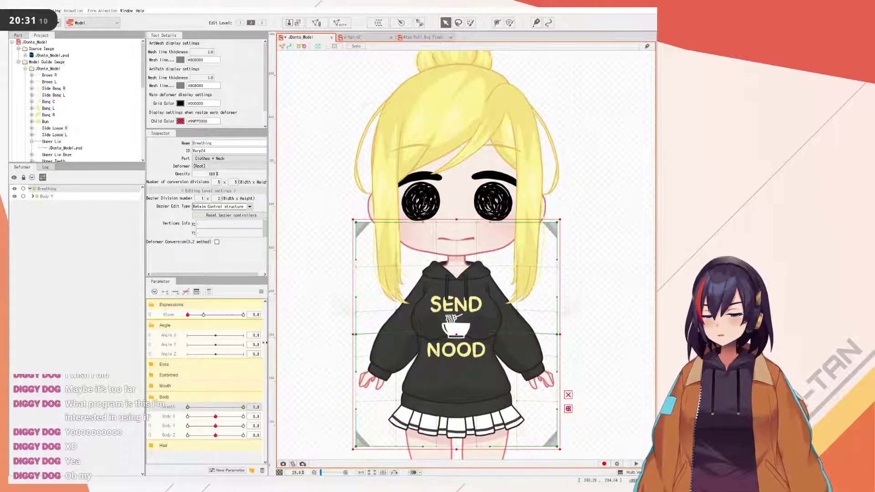
click(261, 292)
click(274, 292)
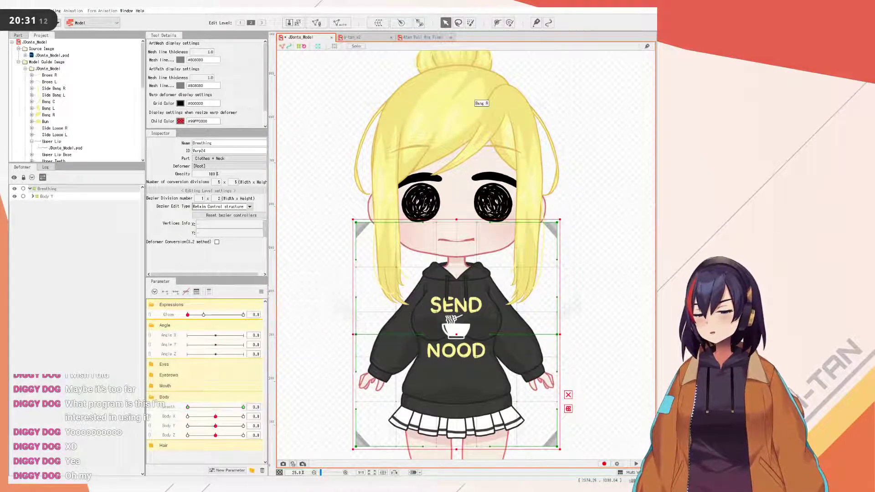
scroll(408, 224, down, 5)
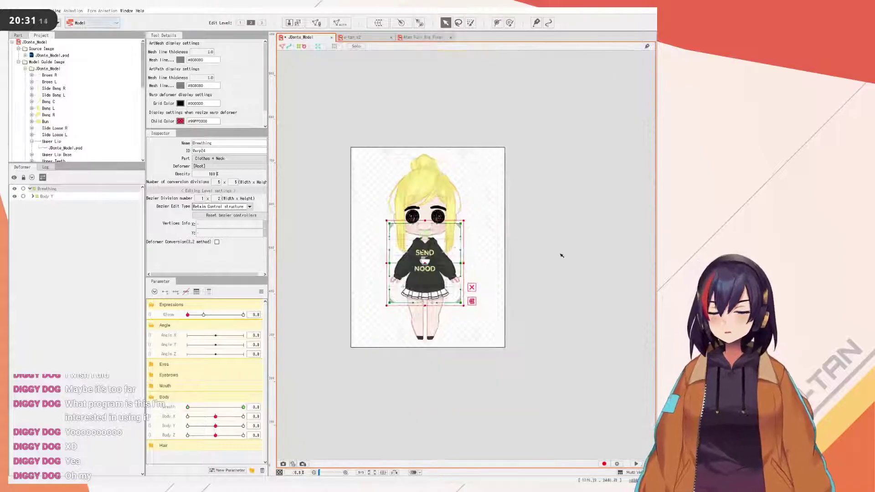
click(561, 254)
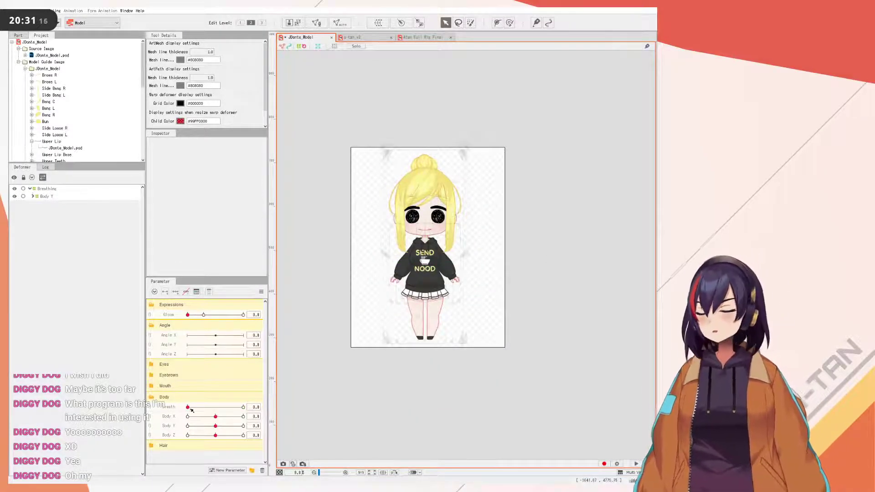
- Check the chest movement once more between Breath 0 and 1, and restore all parameters to their defaults
drag(208, 407, 247, 407)
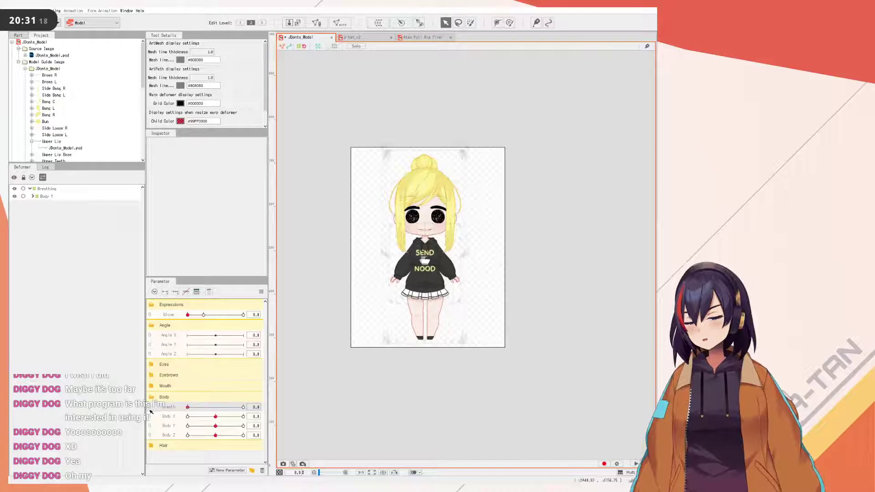
click(187, 407)
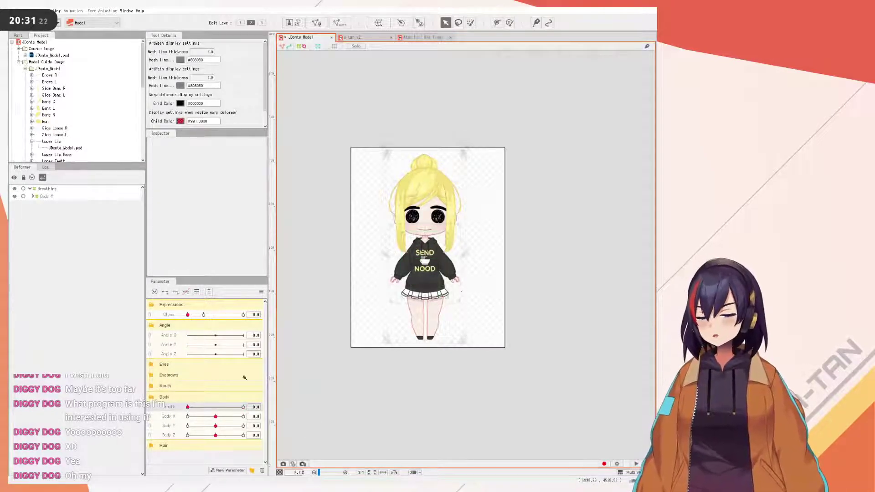
click(261, 292)
click(301, 289)
click(262, 292)
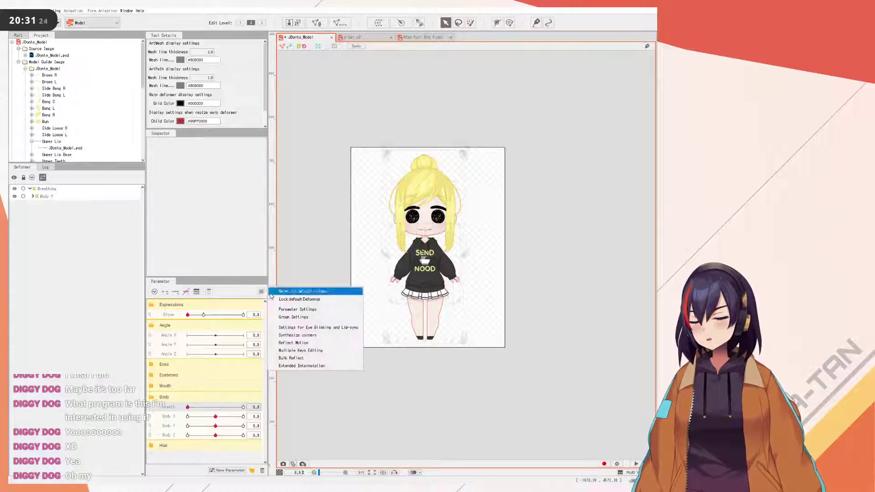
click(296, 291)
- Try raising the Breathing deformer's lower edge from the skirt hem to the hoodie hem, and undo the resize
click(48, 190)
scroll(440, 336, up, 3)
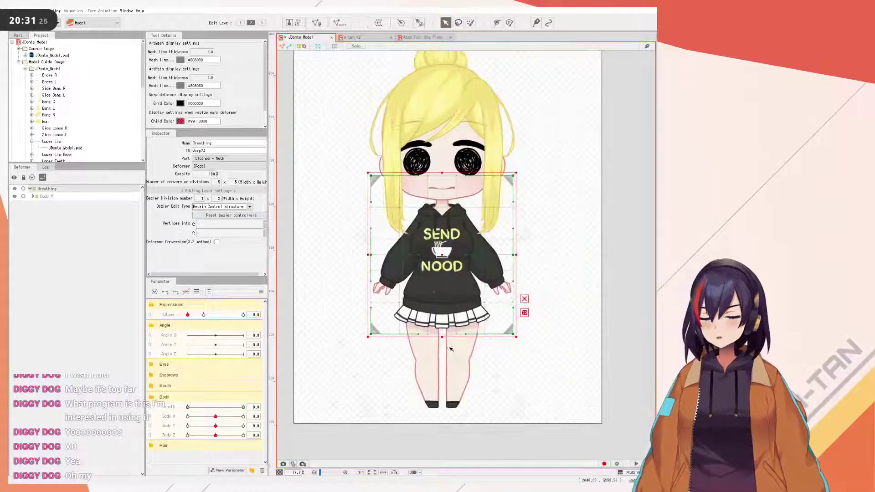
drag(442, 337, 447, 304)
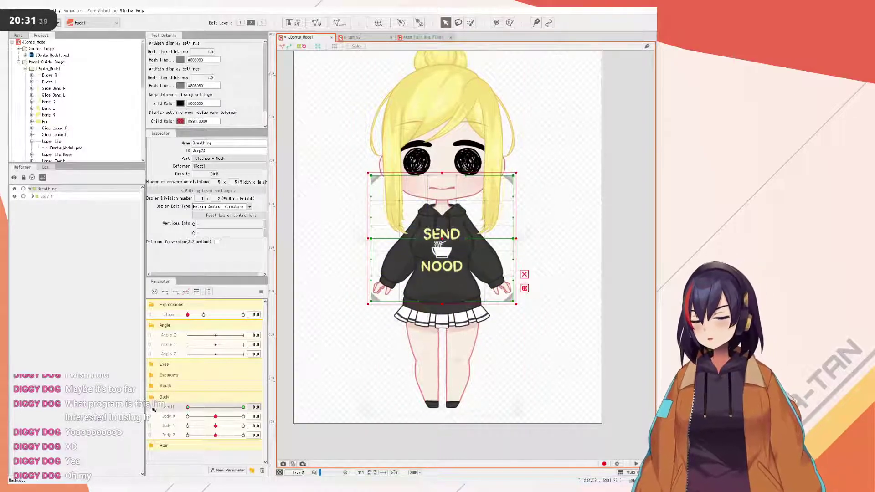
drag(188, 407, 273, 398)
key(ctrl+z)
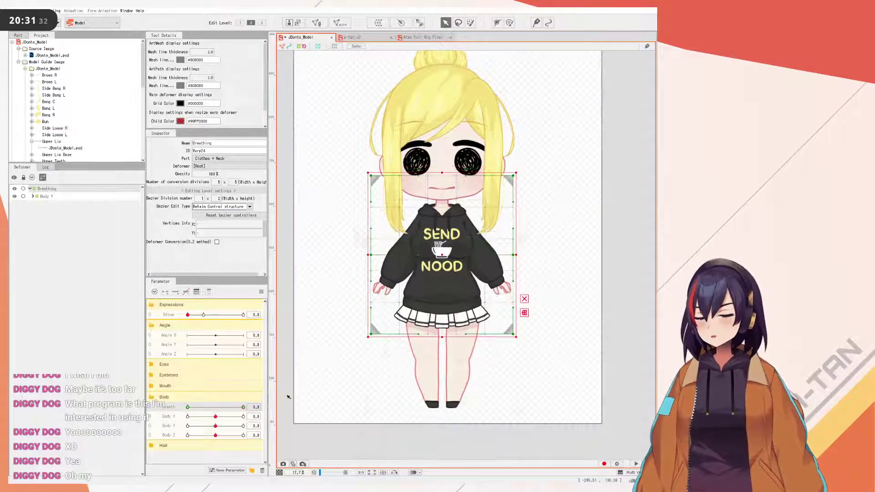
key(ctrl+y)
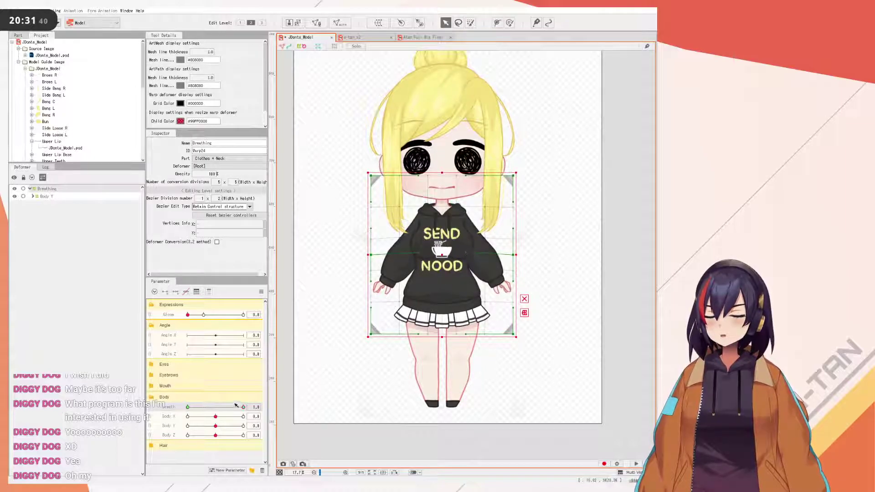
drag(242, 408, 303, 381)
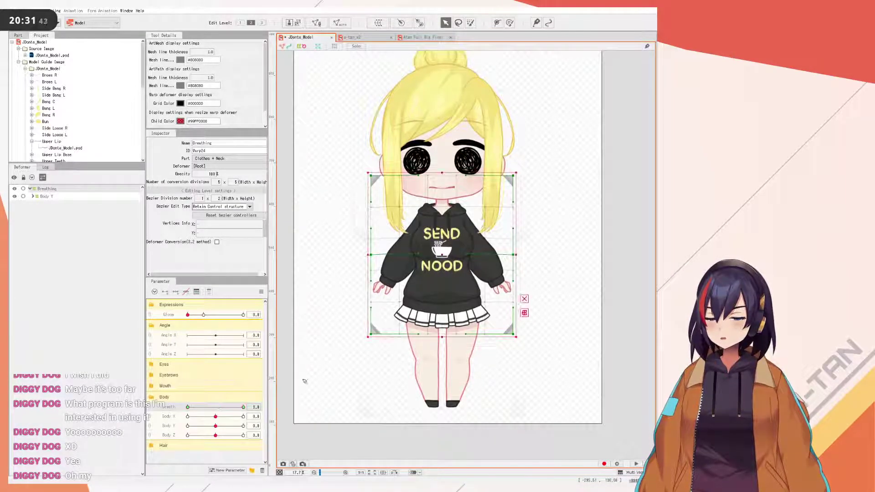
- Reset the parameters, undo the Breathing deformer's Breath keys, add two keys at 0 and 1 again, and set Breath to 1
click(262, 292)
click(292, 291)
key(ctrl+z)
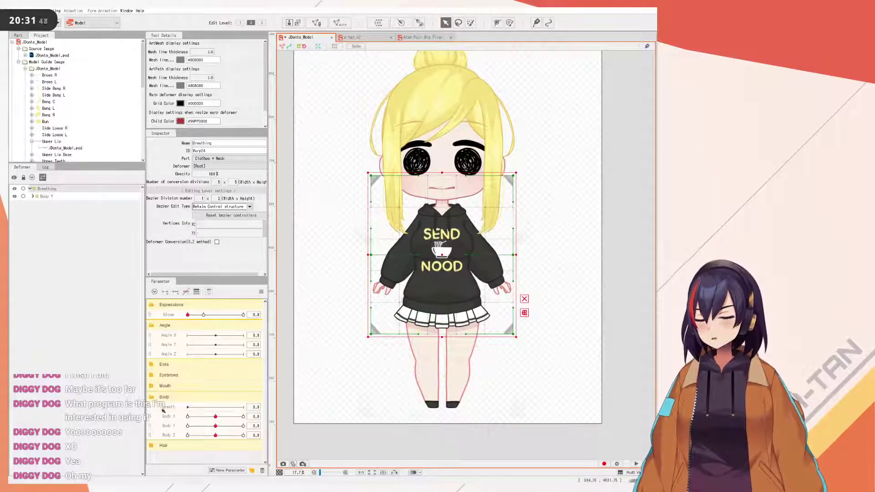
click(165, 292)
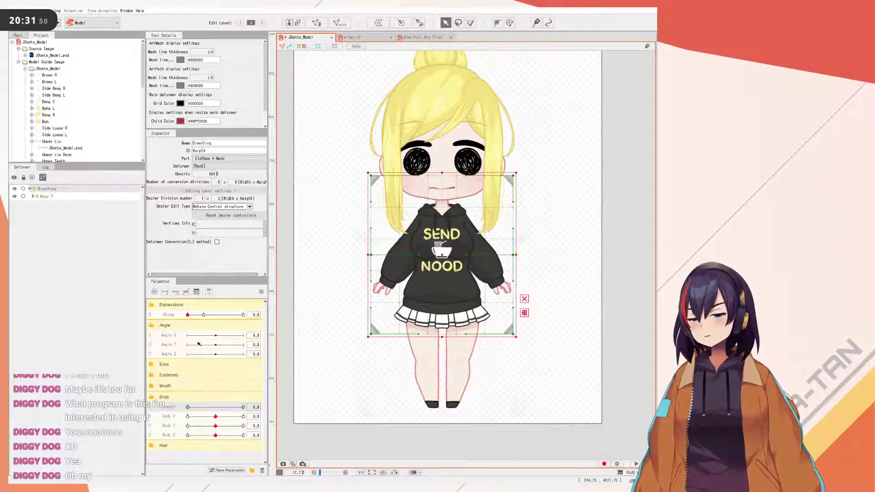
drag(188, 407, 246, 408)
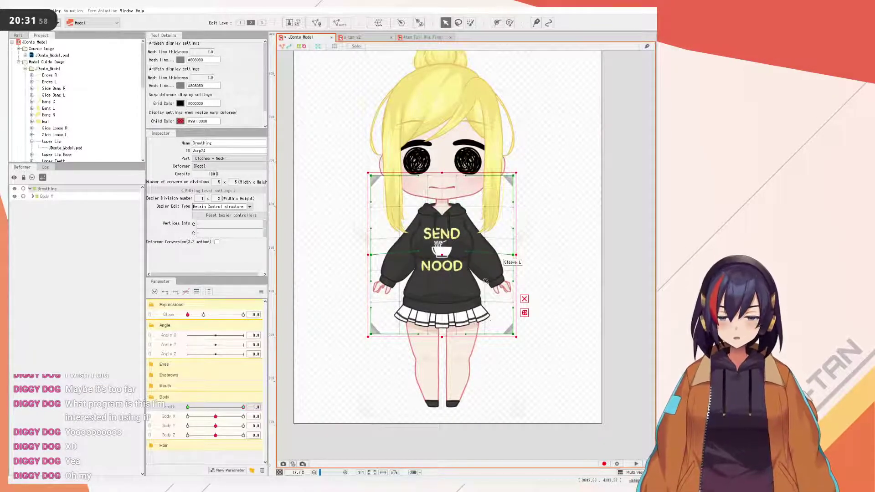
- Deselect the Breathing deformer, save the model, sweep Breath to inspect the torso, and reset all parameters to their defaults
click(356, 425)
scroll(397, 347, up, 2)
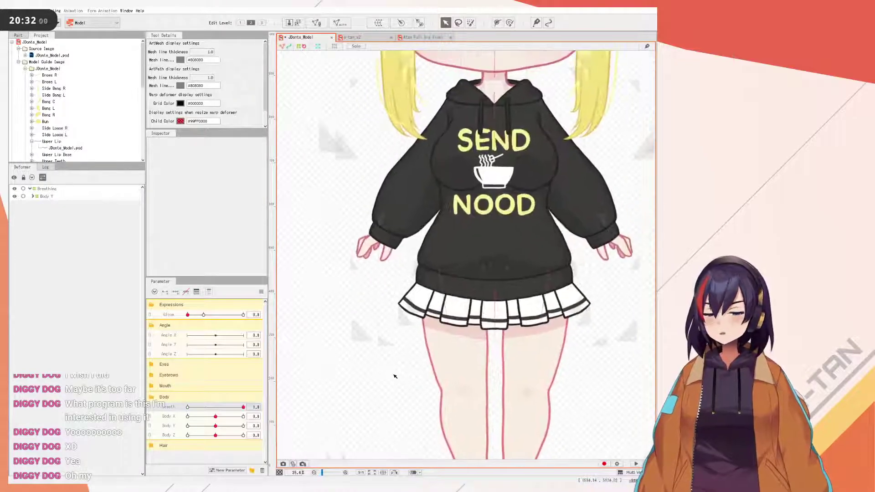
key(ctrl+s)
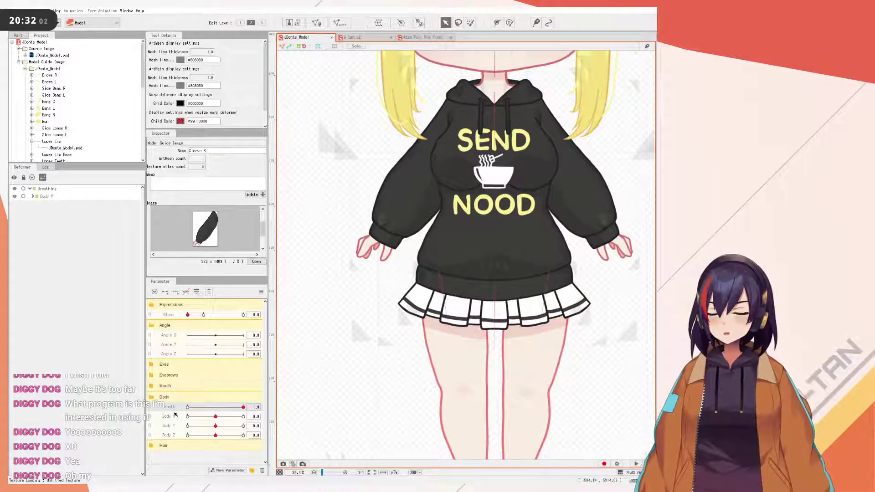
drag(243, 407, 424, 372)
scroll(438, 393, down, 2)
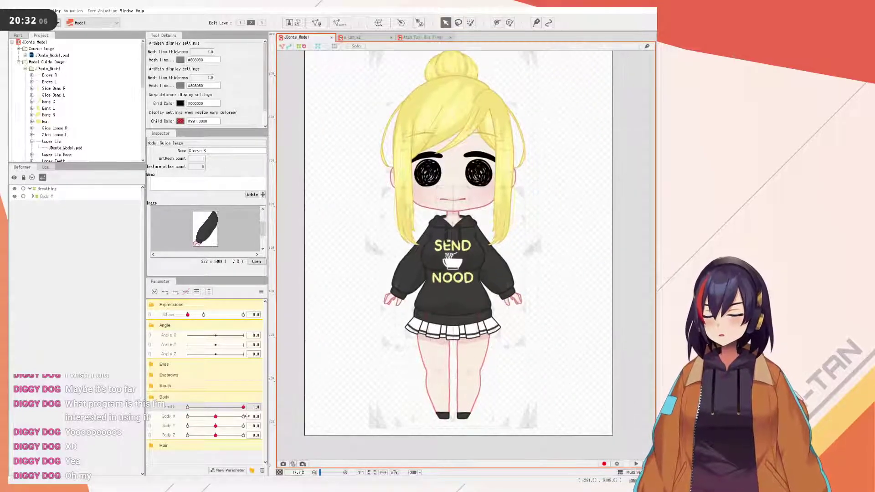
click(261, 291)
click(285, 290)
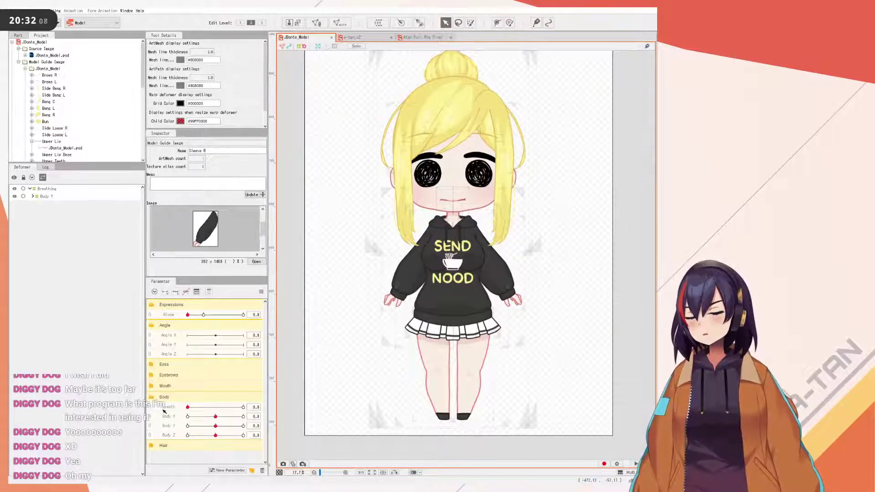
- Try shortening the keyed Breathing deformer to the hoodie hem, test it at Breath 1, and undo back past its Breath keys
click(48, 189)
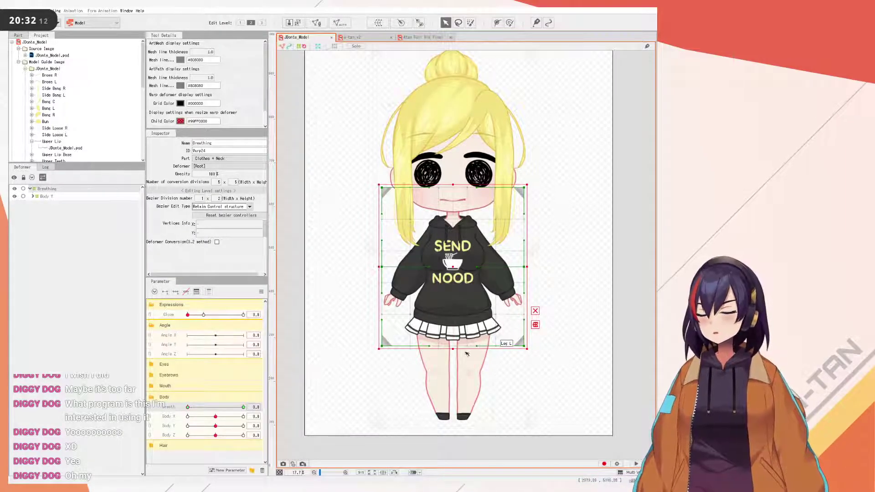
drag(453, 348, 456, 313)
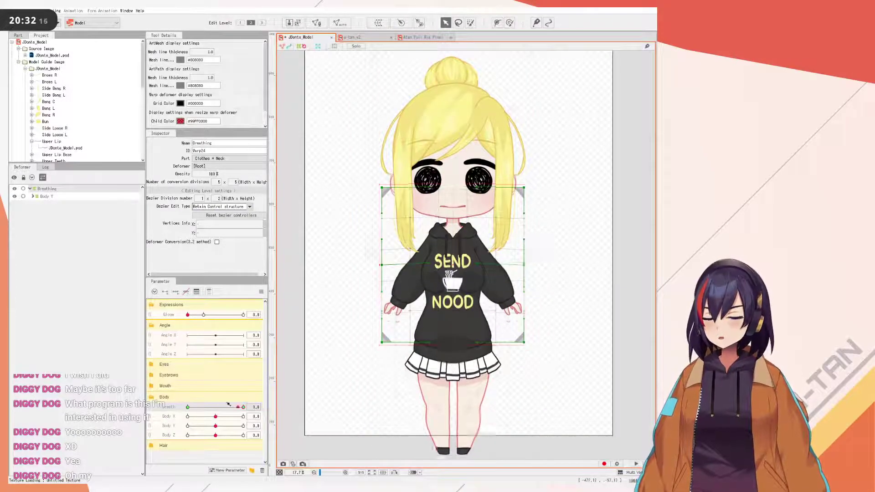
key(ctrl+z)
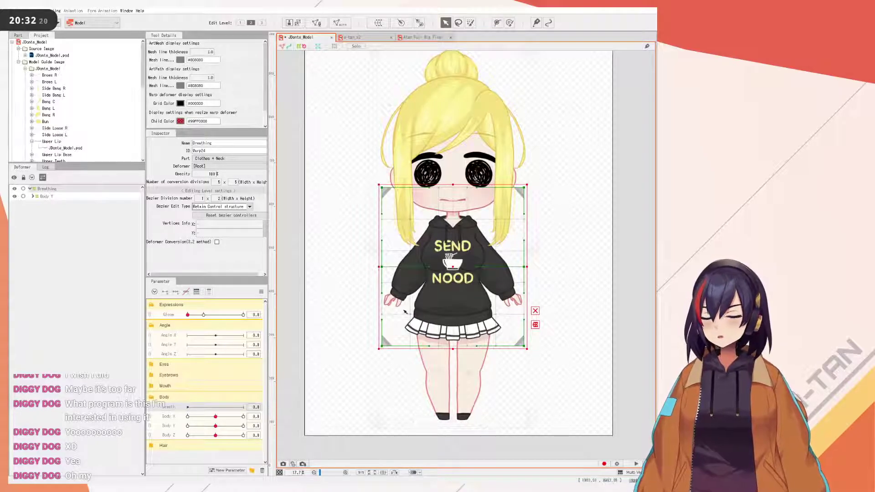
- Raise the unkeyed Breathing deformer's lower edge to the hoodie hem and save the model
drag(453, 349, 456, 320)
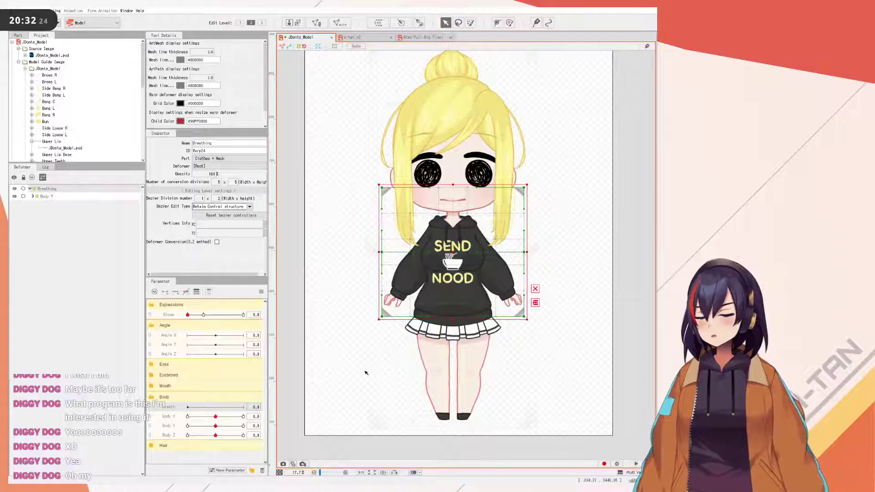
key(ctrl+s)
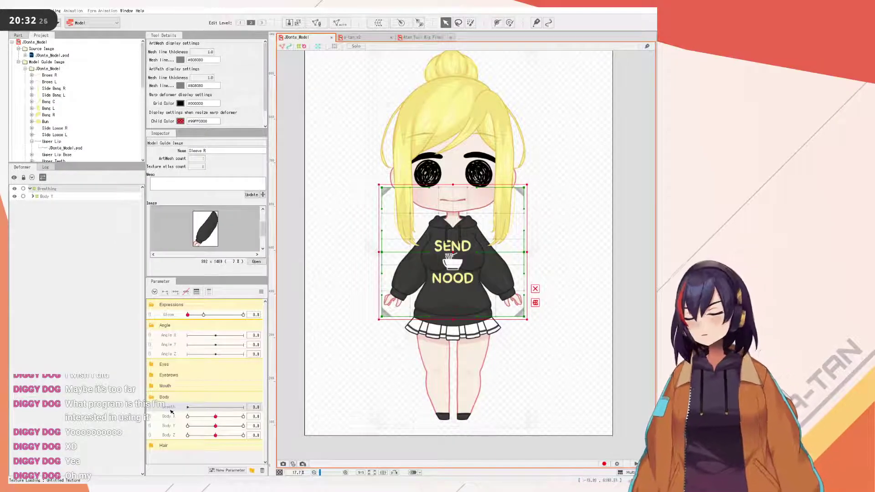
- Key Breath at 0 and 1, raise the Breathing deformer's middle bezier handles slightly at Breath 1, save, and reset the parameters
click(243, 407)
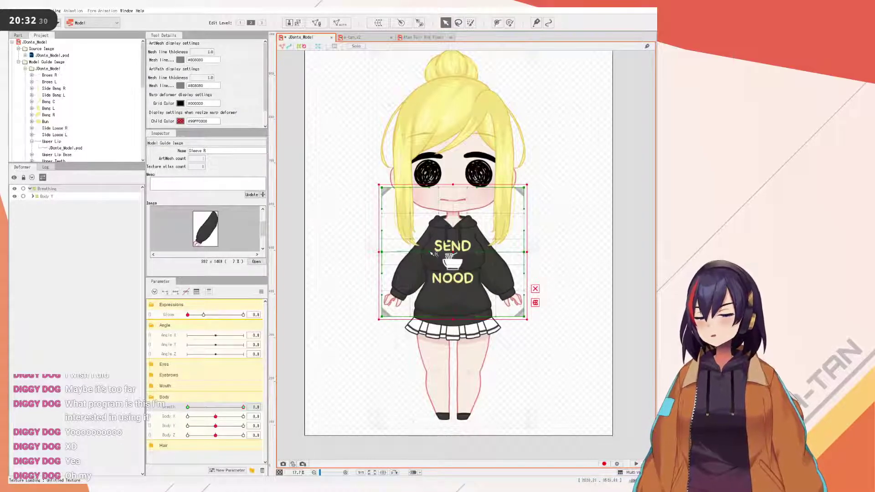
click(476, 260)
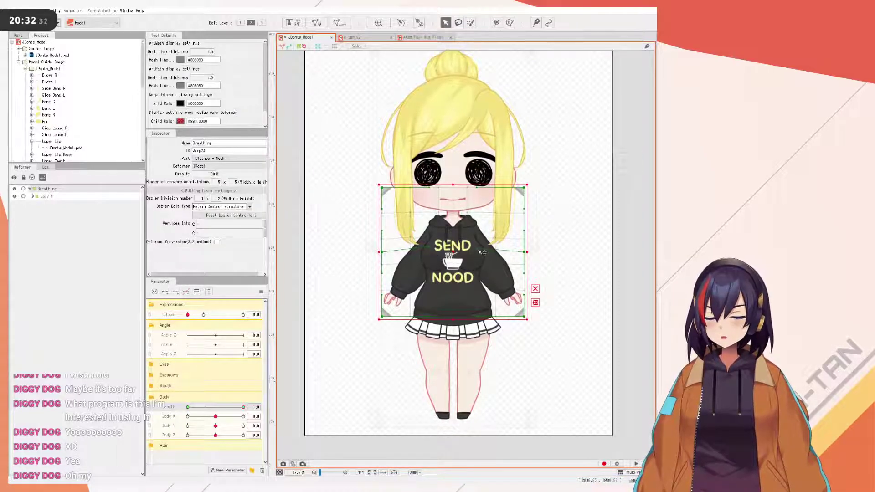
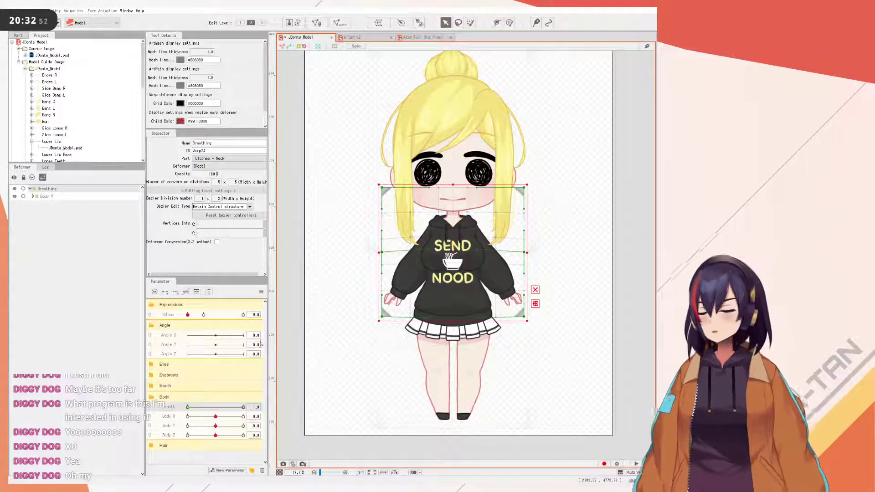
key(ctrl+s)
click(261, 292)
click(300, 292)
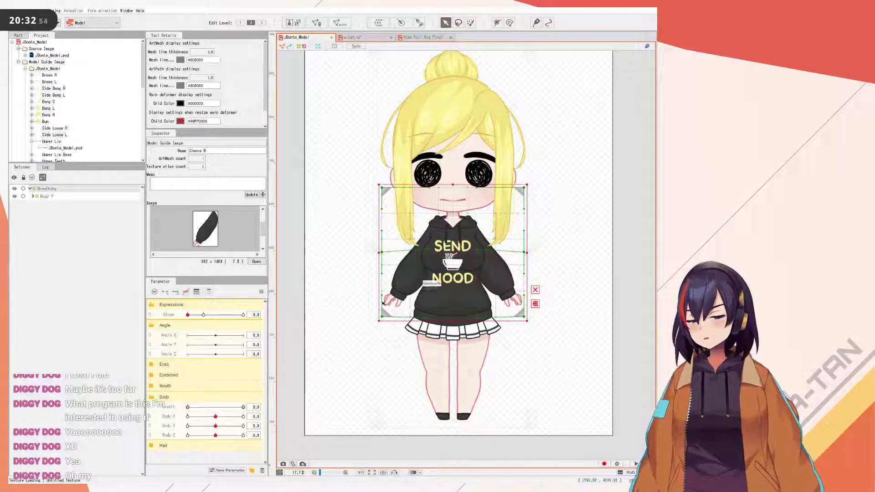
- Play random motion with the Breathing deformer deselected, examine the face, torso and whole figure, and reset all parameters to their defaults
scroll(351, 321, down, 1)
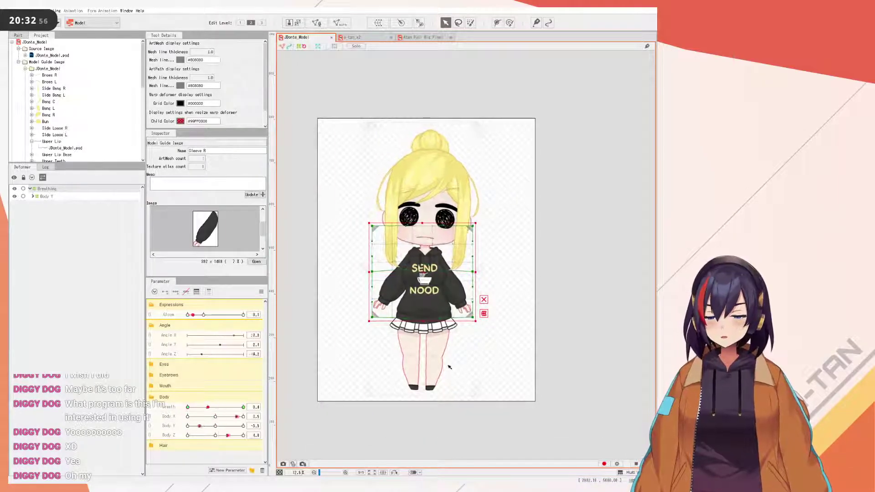
scroll(458, 336, up, 2)
click(600, 344)
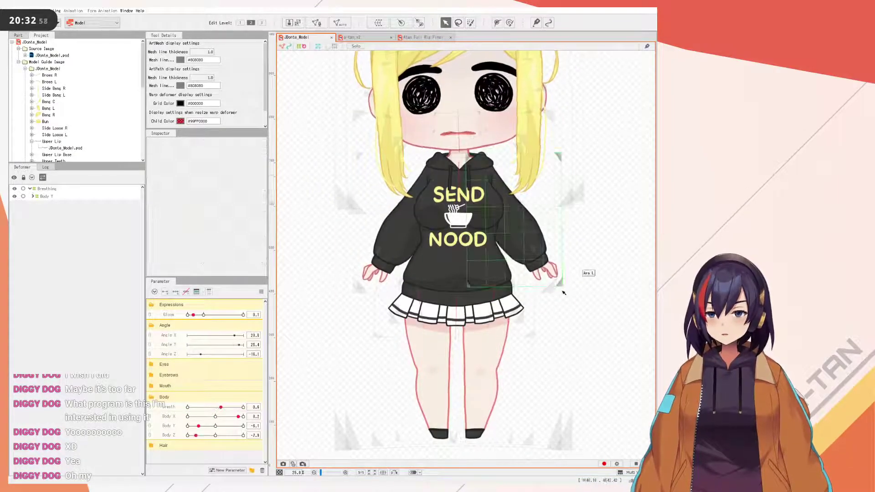
scroll(588, 271, down, 2)
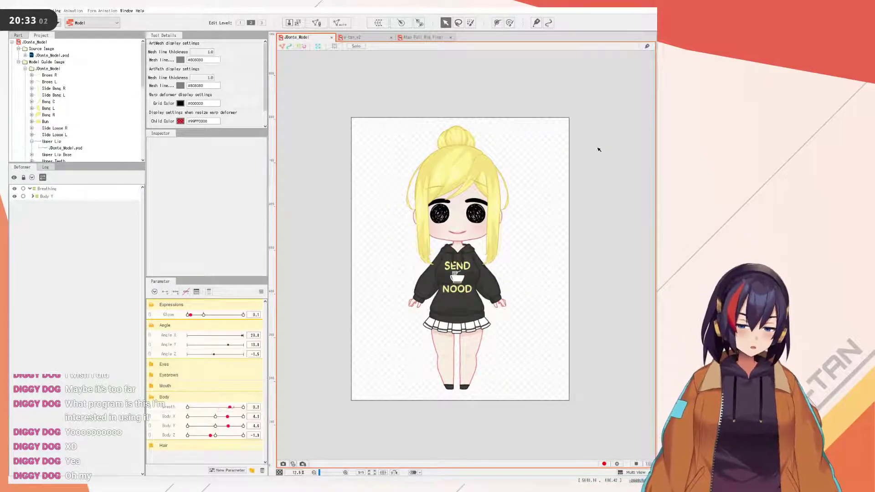
scroll(543, 183, up, 2)
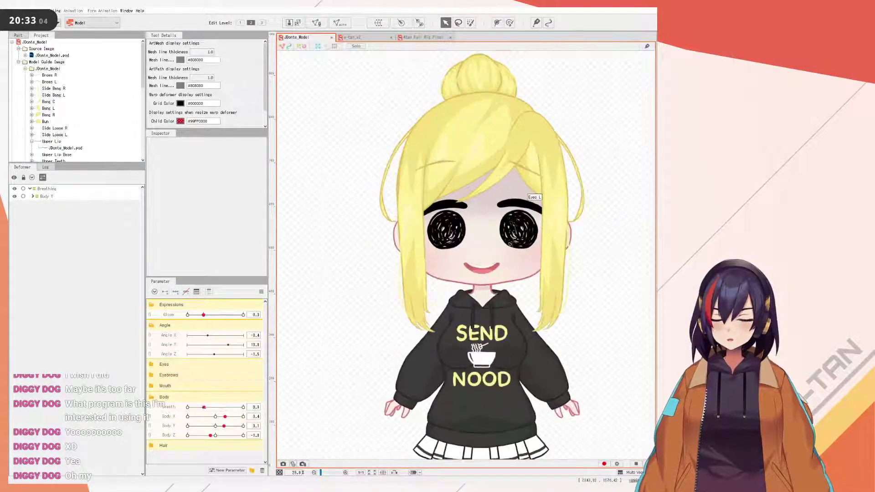
scroll(515, 387, down, 2)
drag(515, 388, 514, 350)
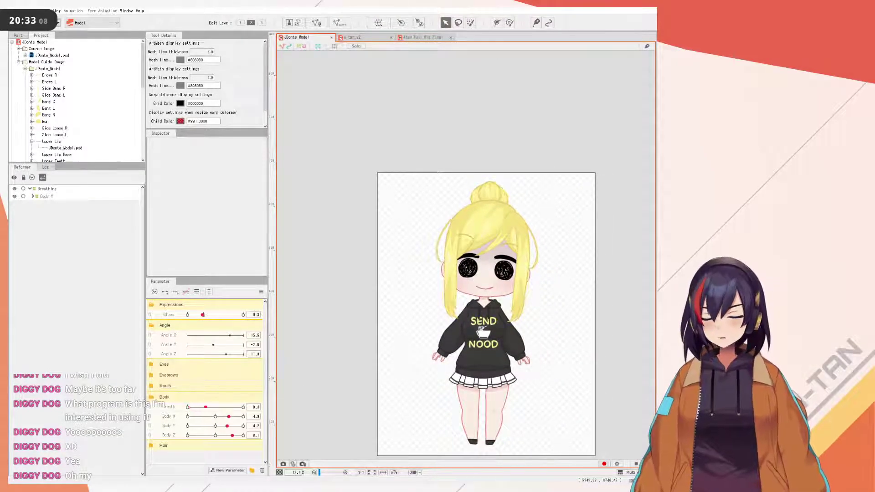
click(261, 292)
click(296, 293)
- Collapse the Body parameter group, look through the Mouth and Eyebrows groups, and select Angle X with the head in close view
click(151, 397)
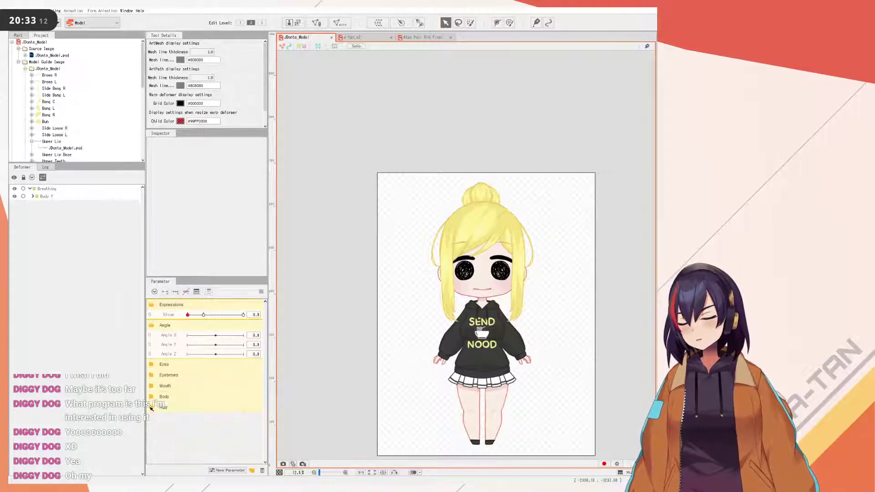
click(151, 387)
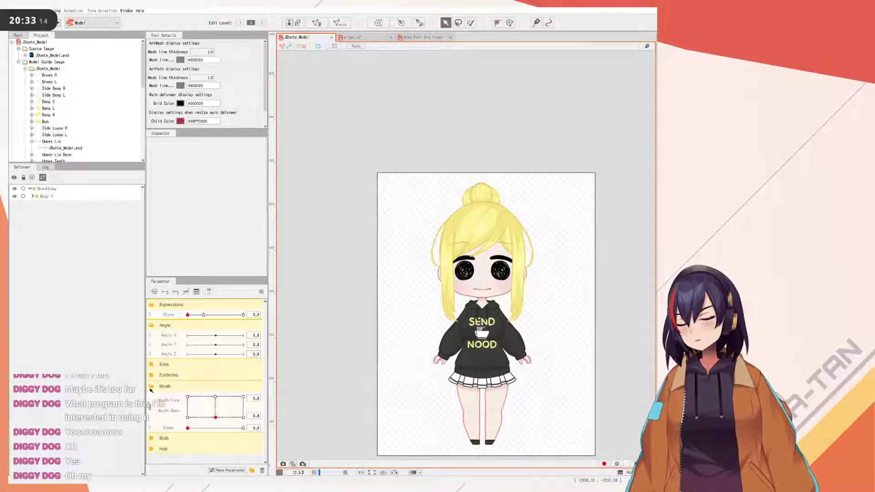
click(151, 387)
click(151, 378)
click(150, 377)
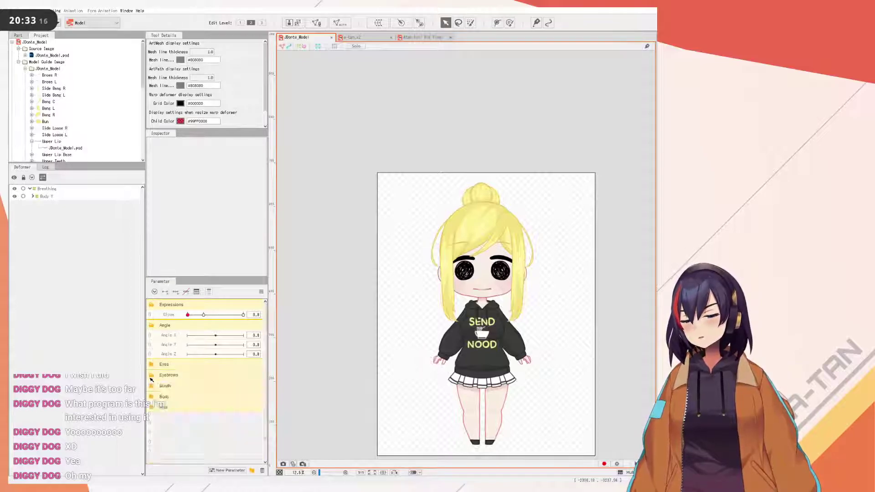
click(152, 375)
click(152, 375)
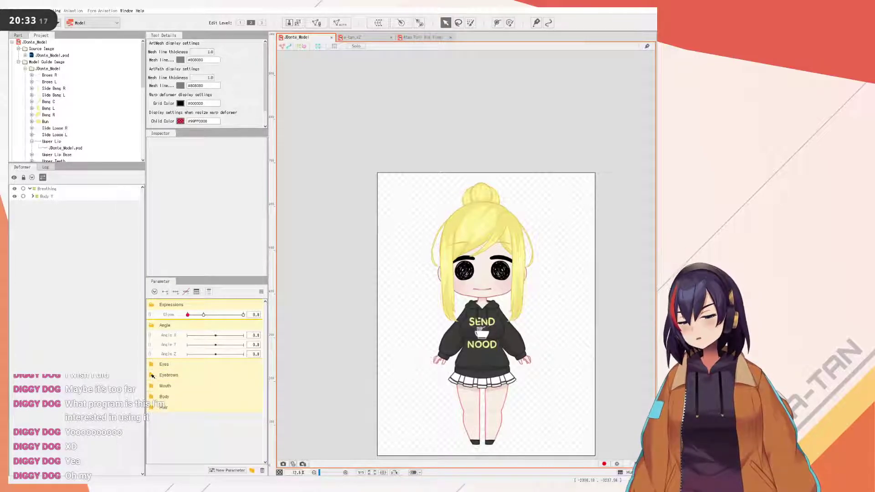
click(179, 335)
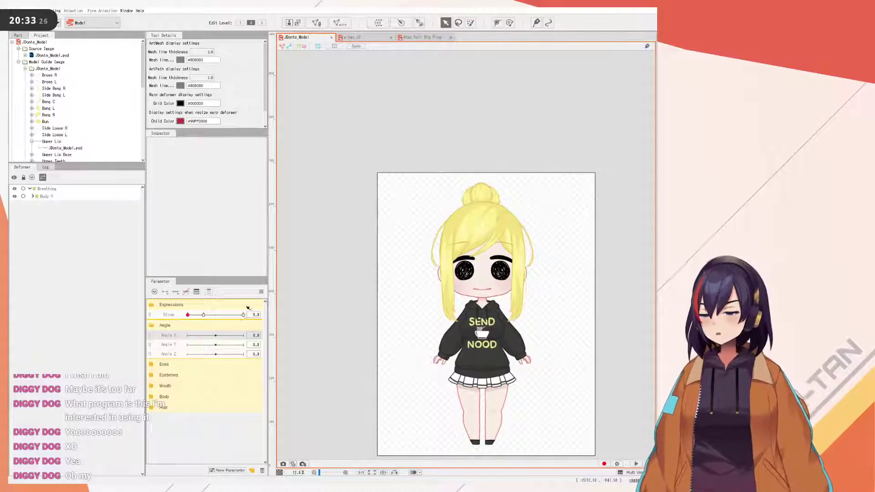
scroll(502, 294, up, 1)
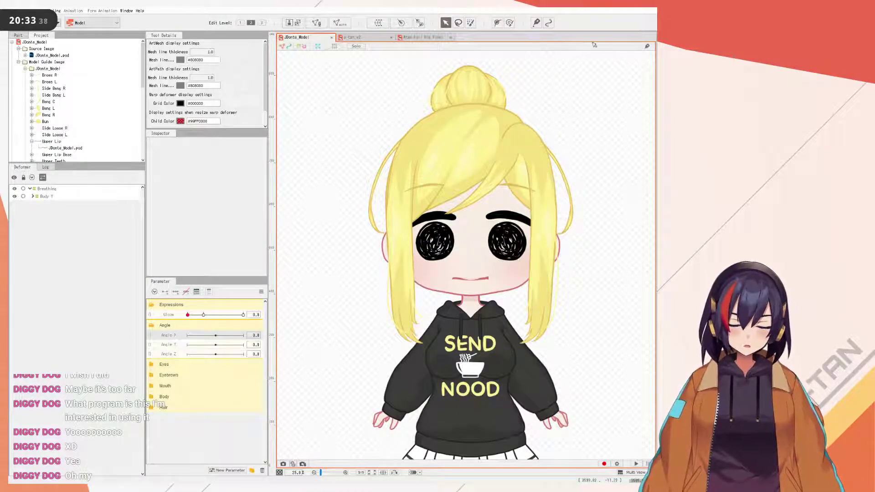
- Examine the Head mesh, face and hair in close and wider views, reset the parameters, and select Angle Y
click(477, 258)
scroll(482, 214, up, 2)
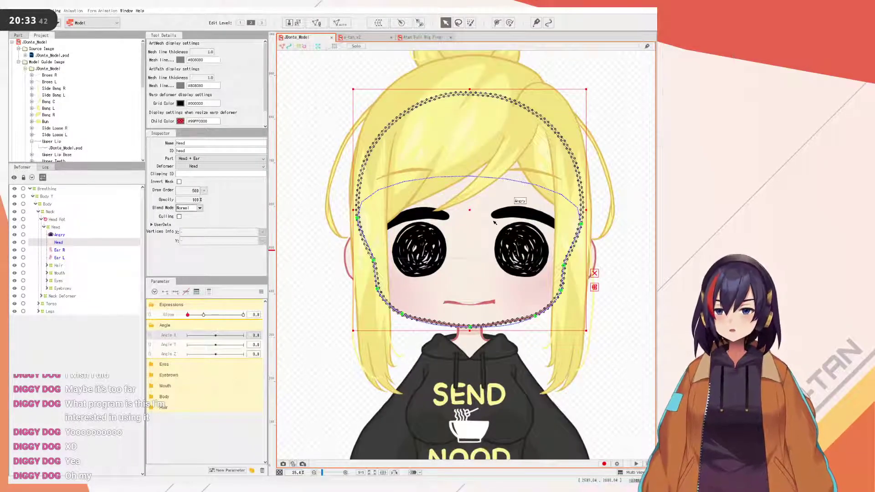
scroll(489, 225, down, 2)
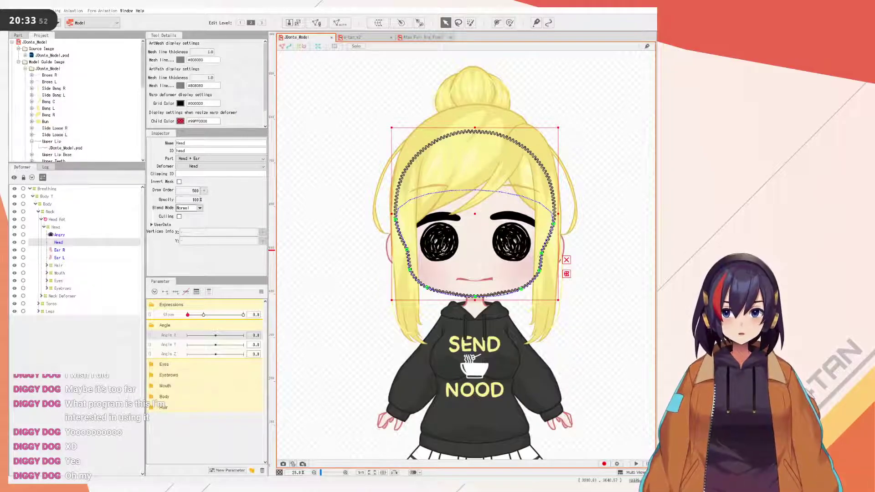
click(588, 215)
scroll(556, 213, up, 2)
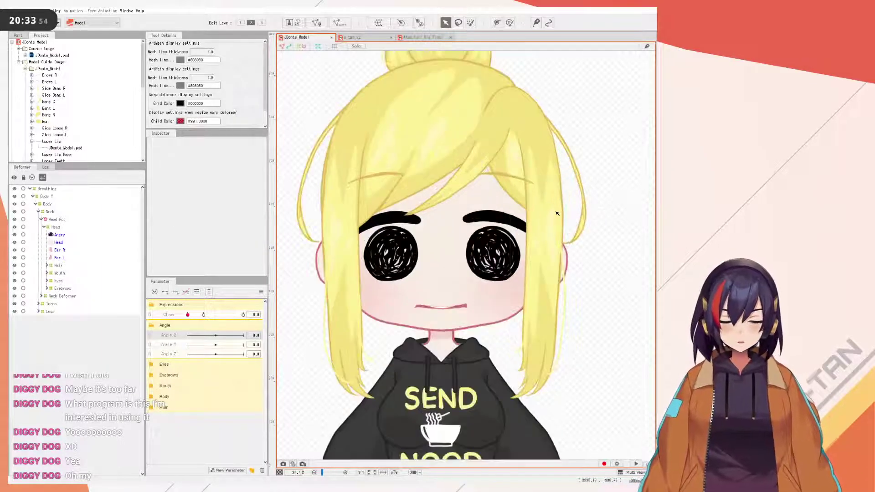
click(261, 292)
click(292, 292)
scroll(443, 221, down, 2)
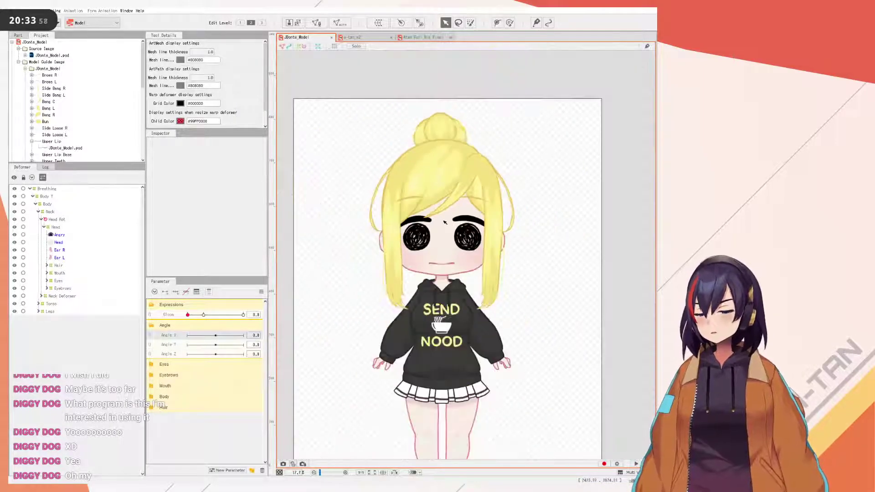
drag(445, 223, 471, 251)
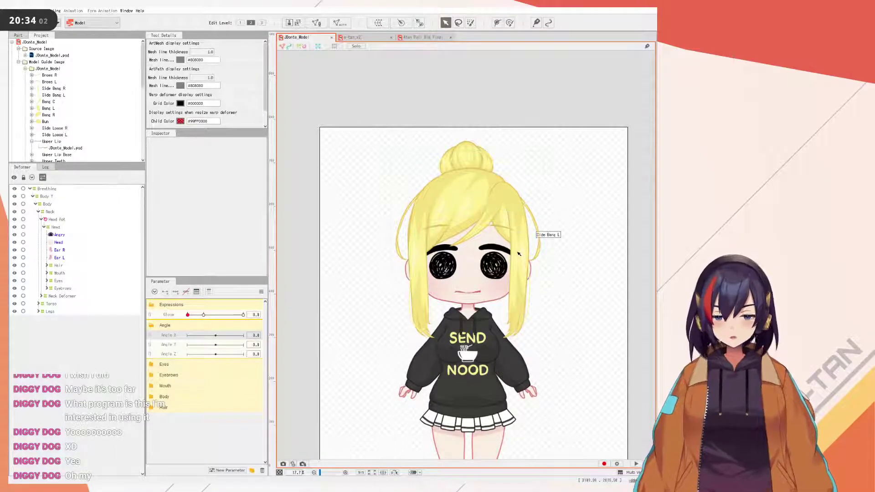
scroll(513, 242, up, 2)
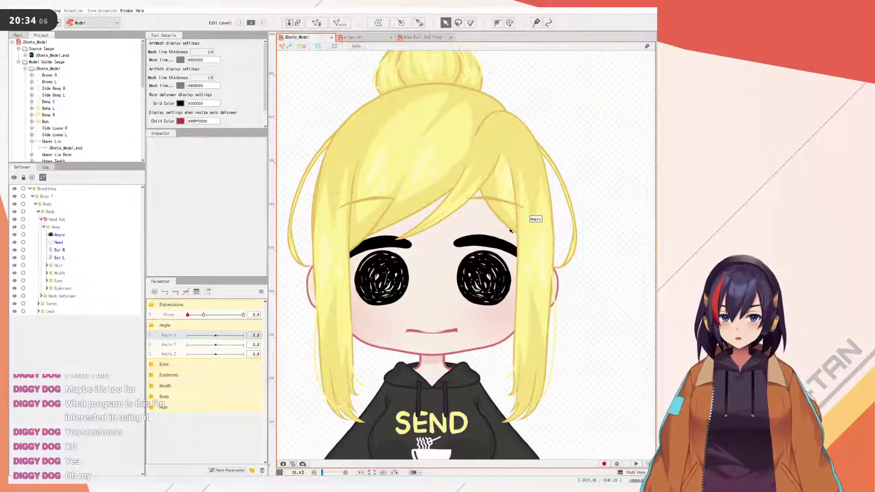
scroll(430, 280, down, 2)
drag(427, 279, 439, 274)
scroll(439, 274, up, 1)
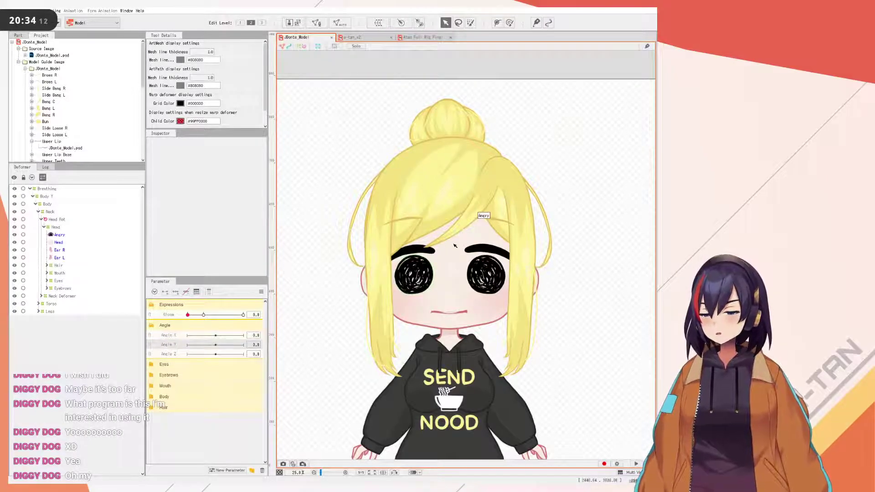
scroll(443, 260, up, 1)
scroll(446, 272, down, 1)
scroll(445, 274, up, 1)
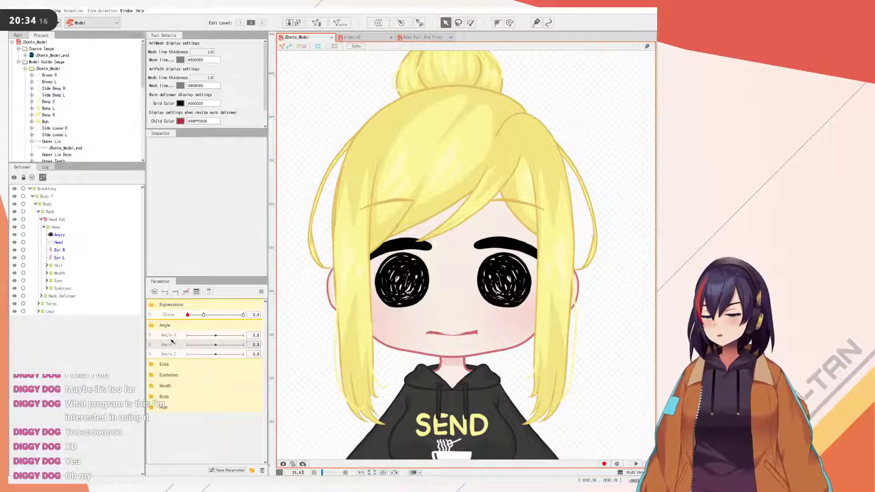
- Reset the parameters, select the Head warp deformer under Head Rot, and display its grid over the model
click(261, 292)
click(274, 293)
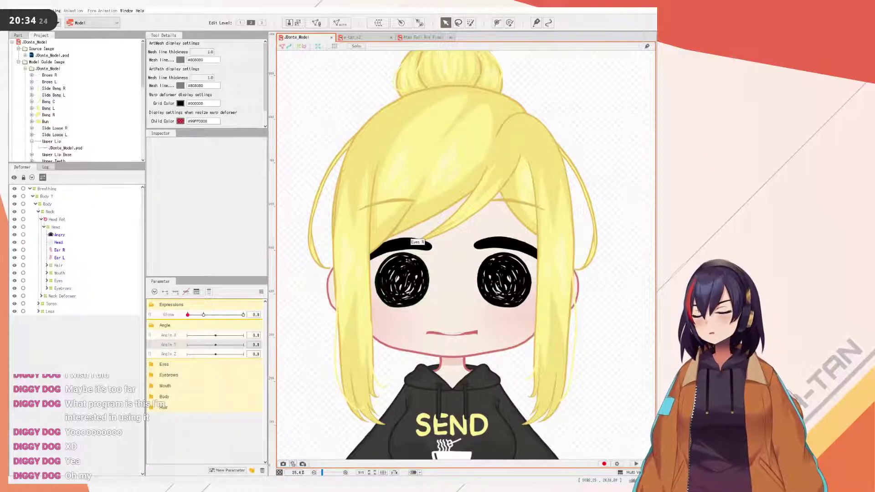
click(459, 277)
click(61, 229)
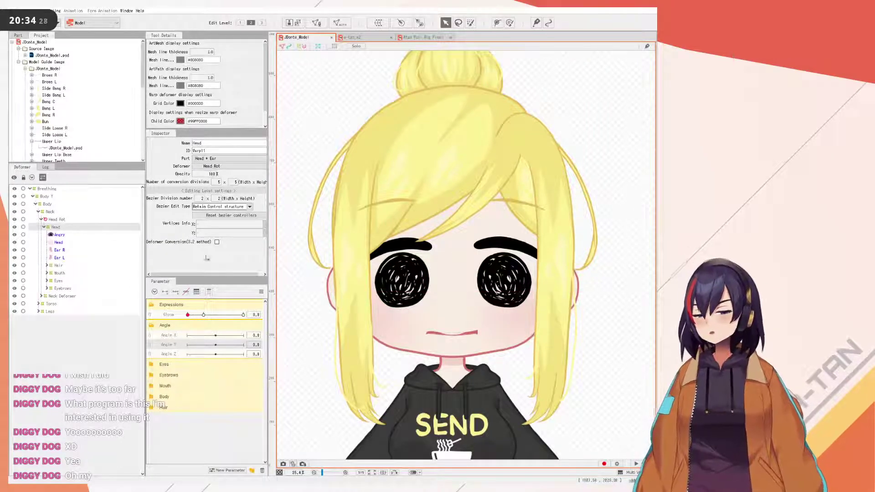
click(301, 46)
scroll(398, 132, down, 2)
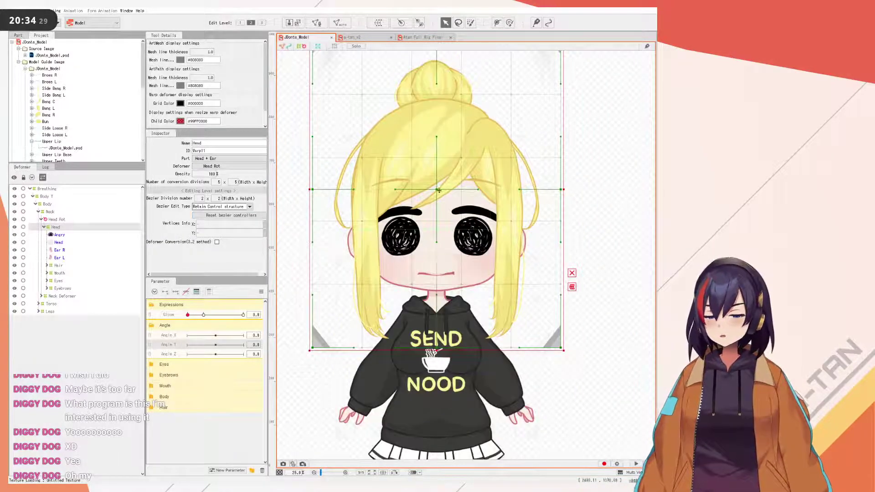
- Try pulling the Head deformer's central bezier handles upward and sideways, undoing both changes
mouse_move(437, 136)
mouse_down()
mouse_move(398, 139)
mouse_move(523, 154)
mouse_move(466, 184)
mouse_move(443, 122)
mouse_up()
key(ctrl+z)
drag(480, 189, 450, 190)
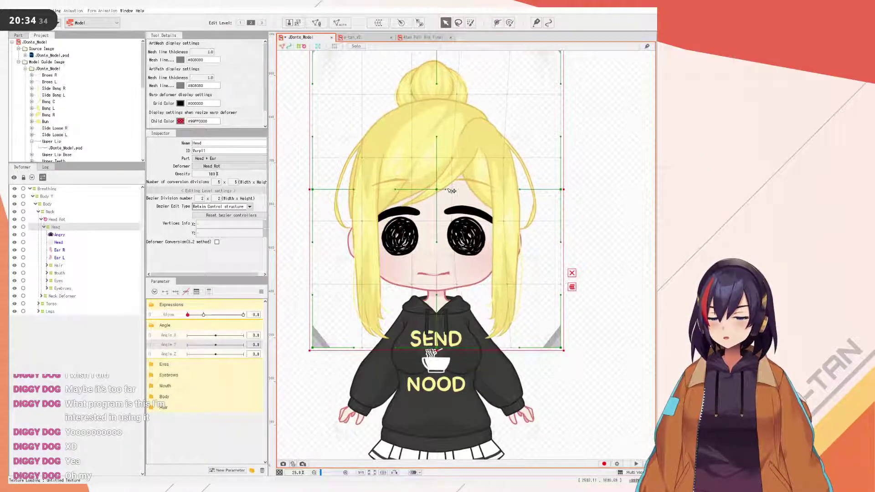
key(ctrl+z)
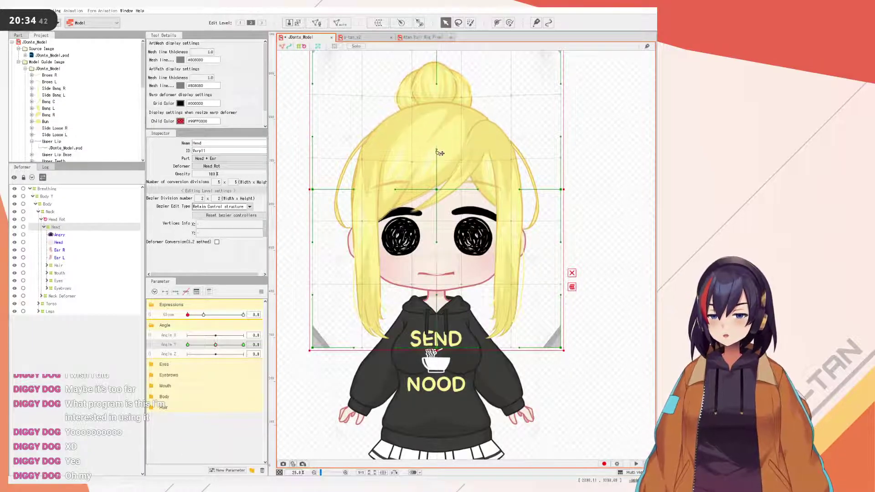
- Key Angle Y at three points and, at -30, lower the Head deformer's central bezier controls and curve its lower edge downward
click(187, 345)
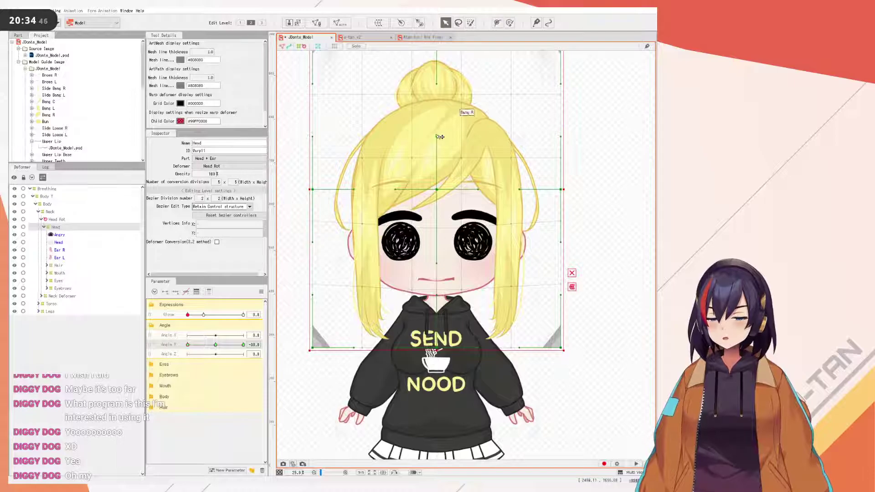
drag(436, 137, 438, 156)
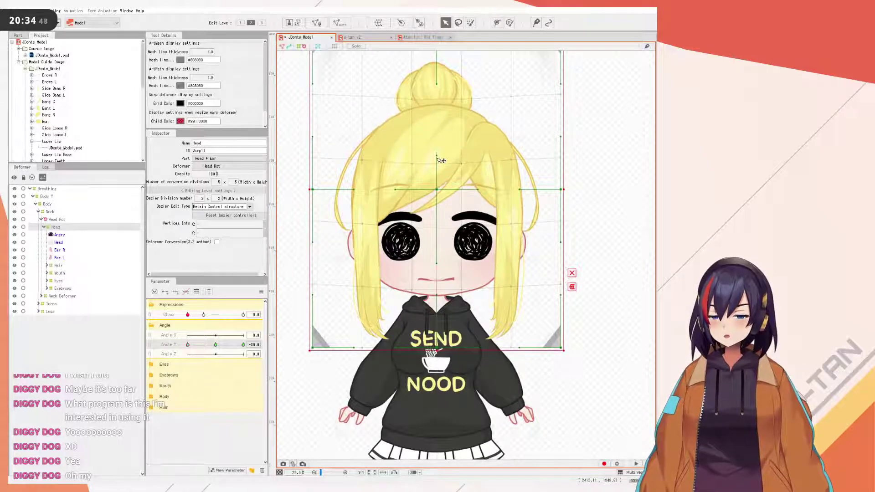
scroll(441, 160, down, 3)
mouse_move(187, 345)
mouse_down()
mouse_move(228, 345)
mouse_move(172, 348)
mouse_move(201, 345)
mouse_up()
click(452, 334)
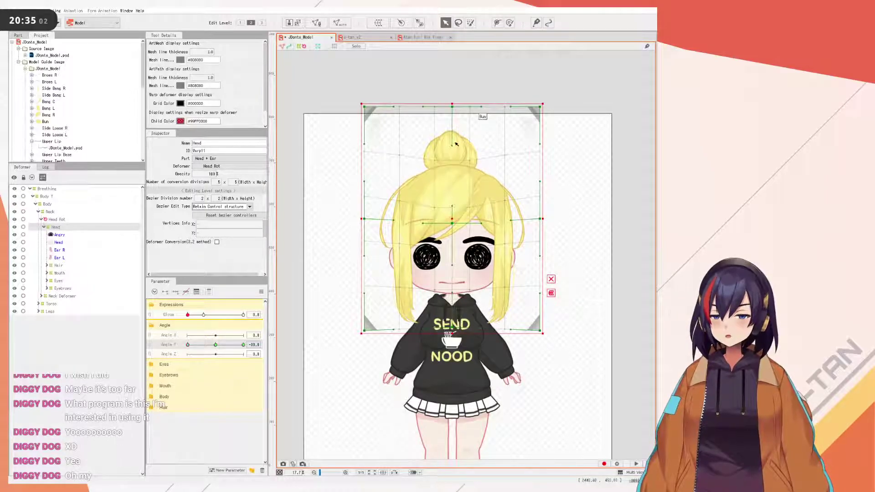
drag(204, 343, 163, 349)
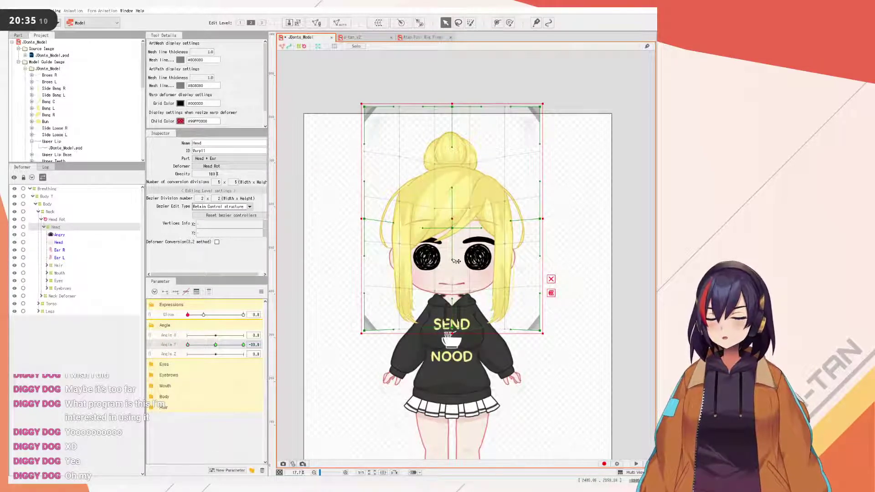
mouse_move(187, 344)
mouse_down()
mouse_move(212, 344)
mouse_move(177, 343)
mouse_up()
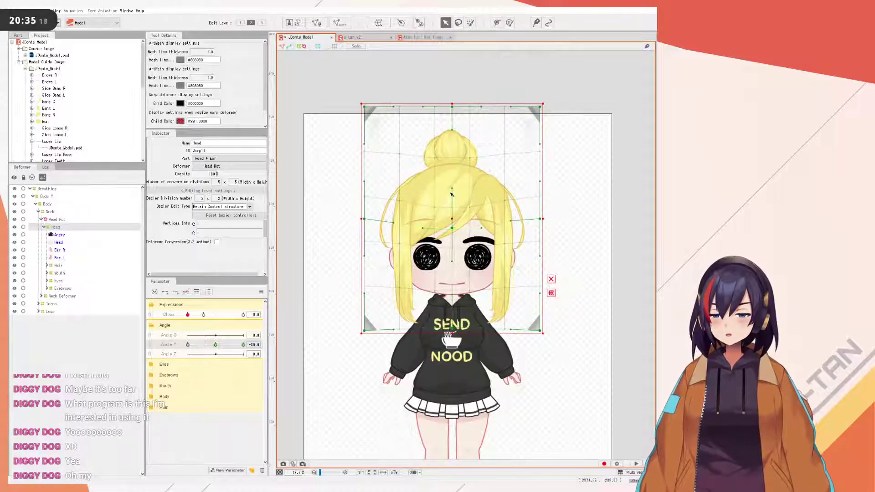
mouse_move(187, 345)
mouse_down()
mouse_move(218, 343)
mouse_move(149, 325)
mouse_move(248, 324)
mouse_move(113, 319)
mouse_move(229, 308)
mouse_move(186, 345)
mouse_up()
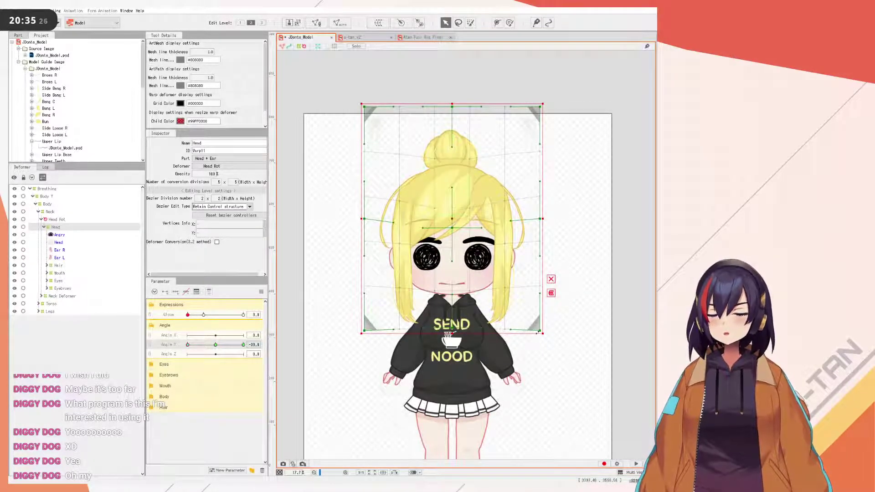
drag(511, 330, 510, 343)
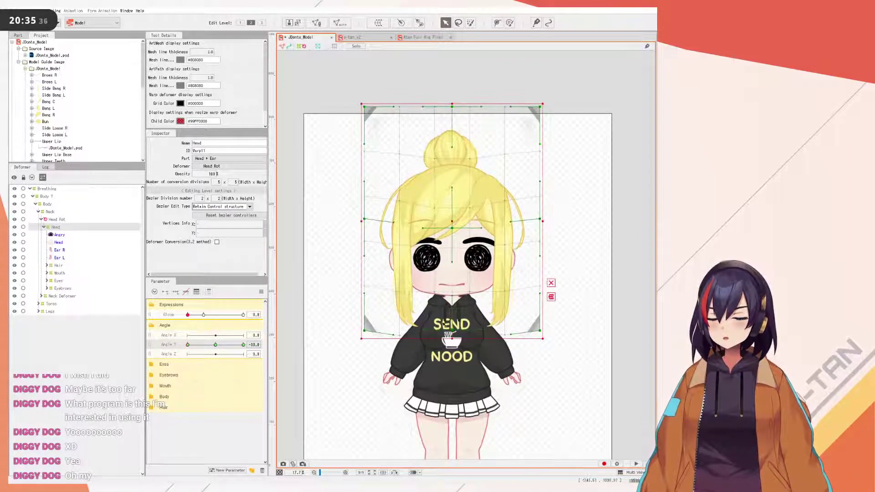
- Try raising the Head deformer's lower inner bezier handles slightly at Angle Y -30, preview the tilt range, and undo the raise
click(400, 292)
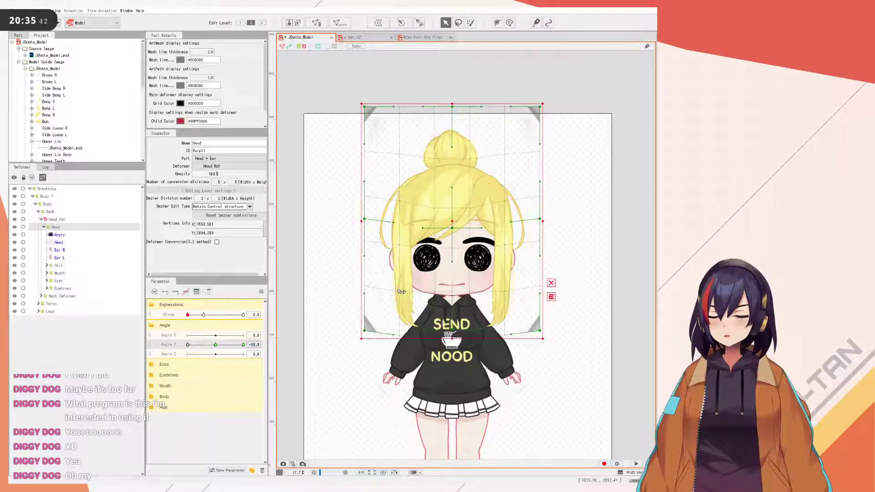
shift+click(505, 292)
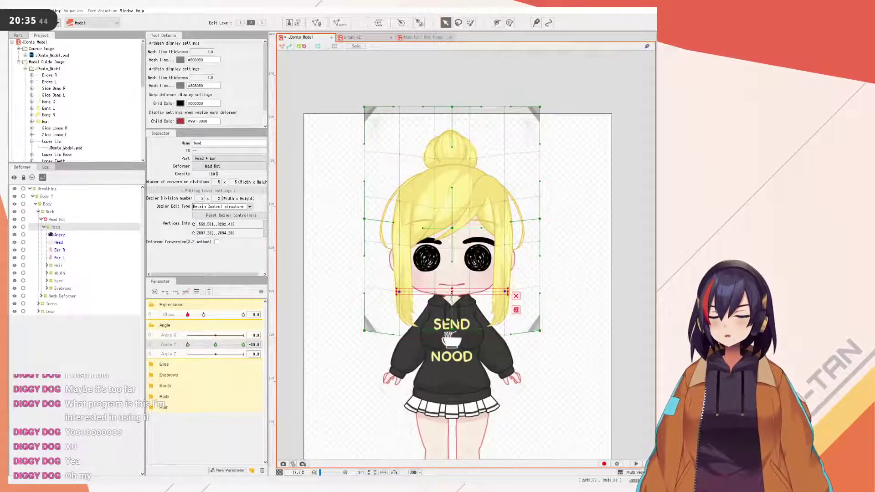
drag(453, 291, 451, 286)
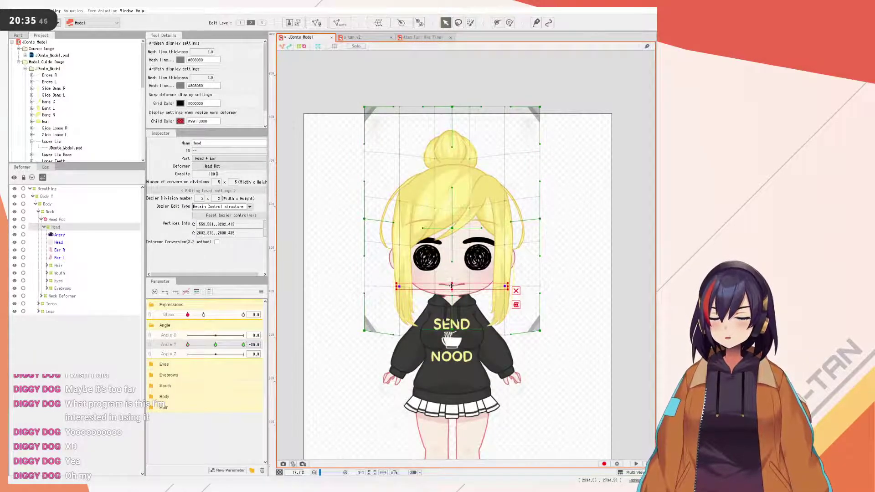
drag(191, 342, 241, 322)
key(ctrl+z)
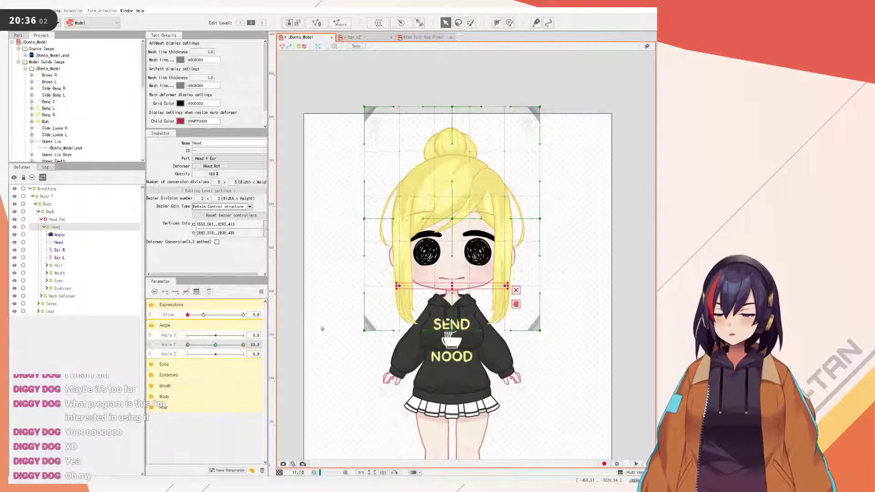
- Preview the Angle Y head tilt with the deformer grid hidden, examine the bun's movement, and reset the parameters
click(262, 292)
click(286, 290)
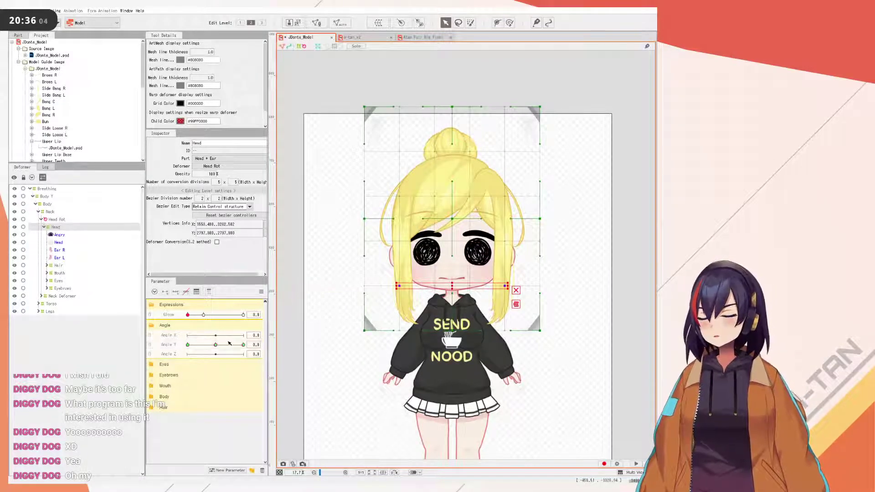
click(302, 47)
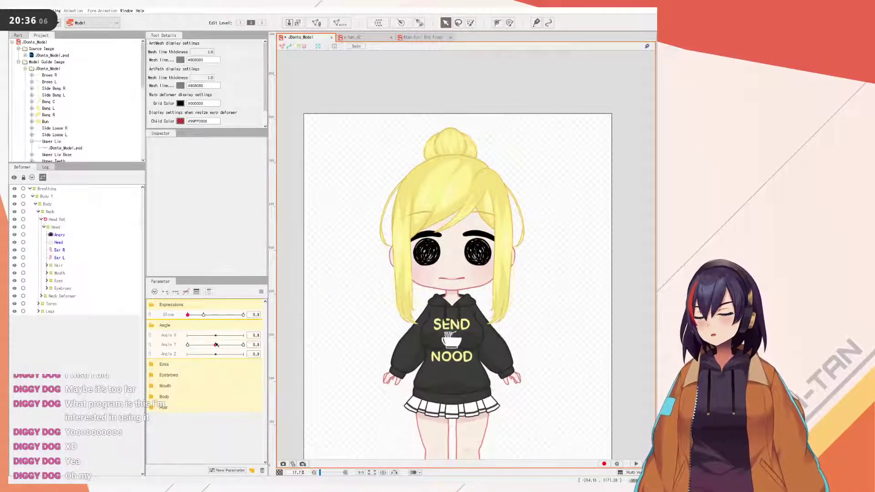
drag(216, 345, 188, 345)
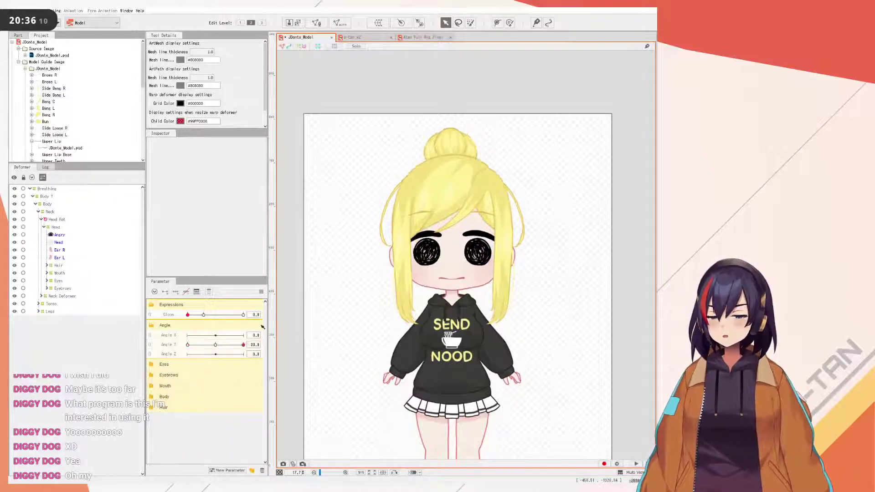
click(453, 145)
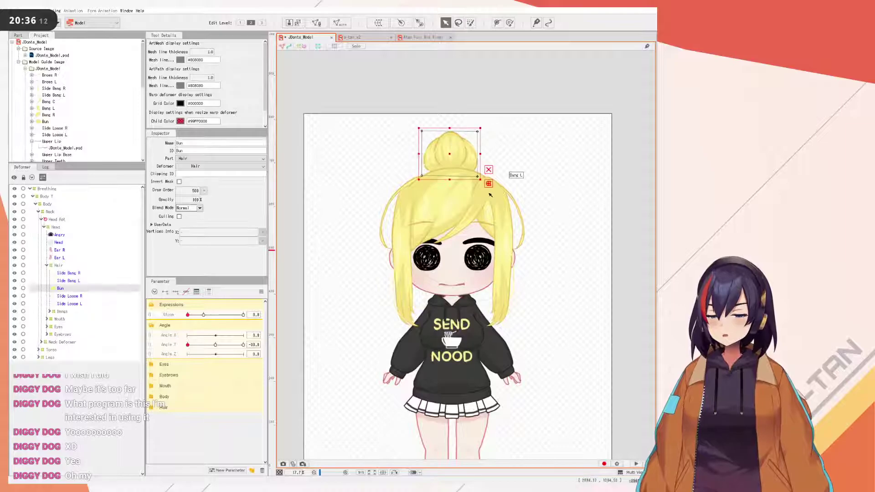
click(261, 292)
click(278, 293)
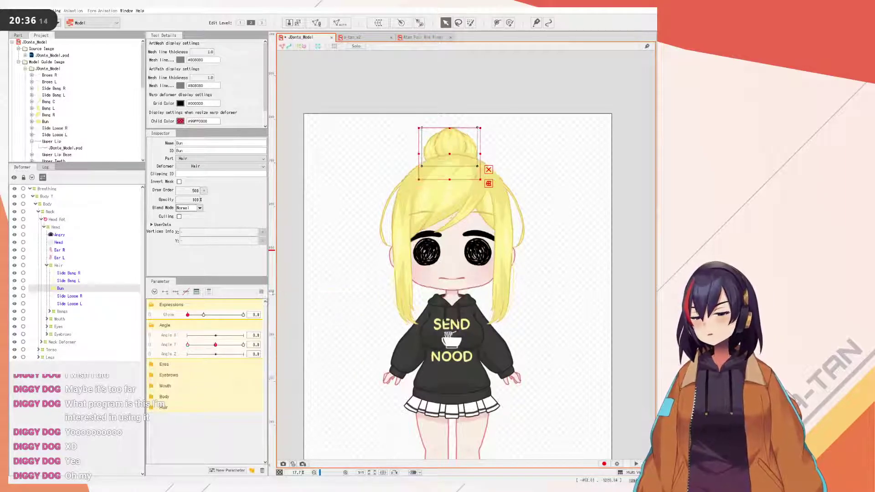
- At Angle Y -30, lower the Head deformer's top center bezier control to push the bun down, and preview the tilt
click(57, 266)
click(56, 227)
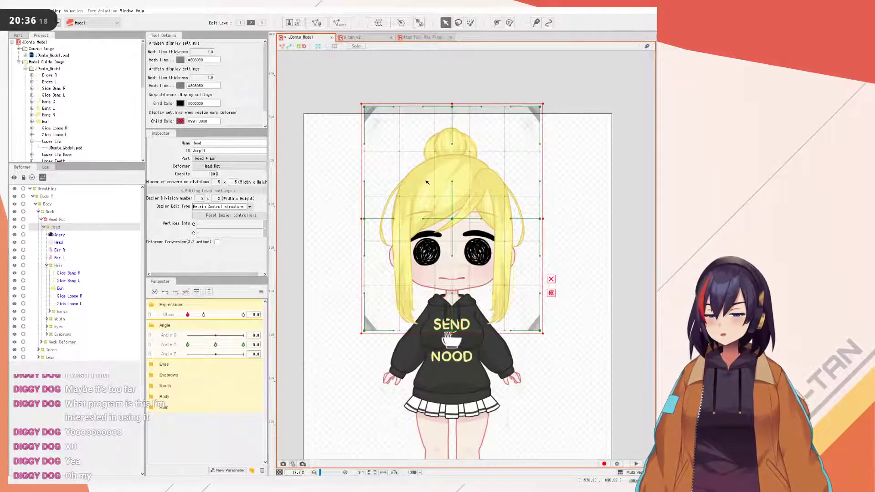
click(187, 345)
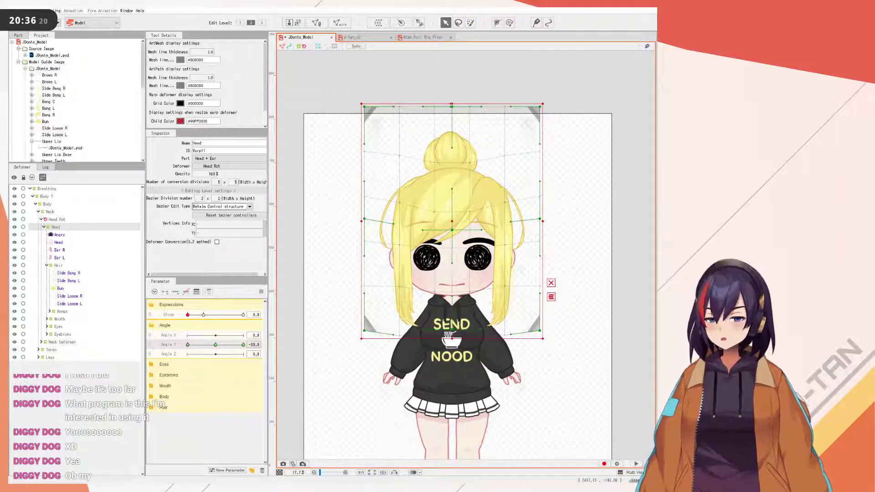
drag(455, 109, 454, 122)
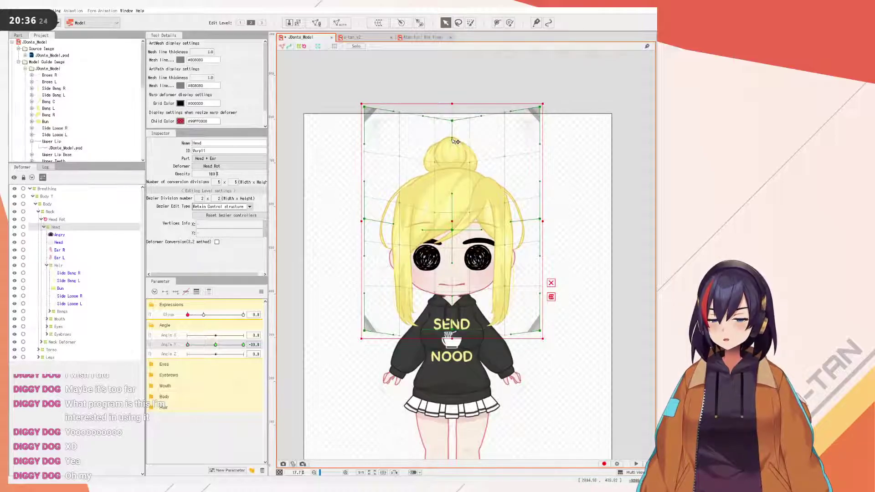
drag(199, 346, 125, 334)
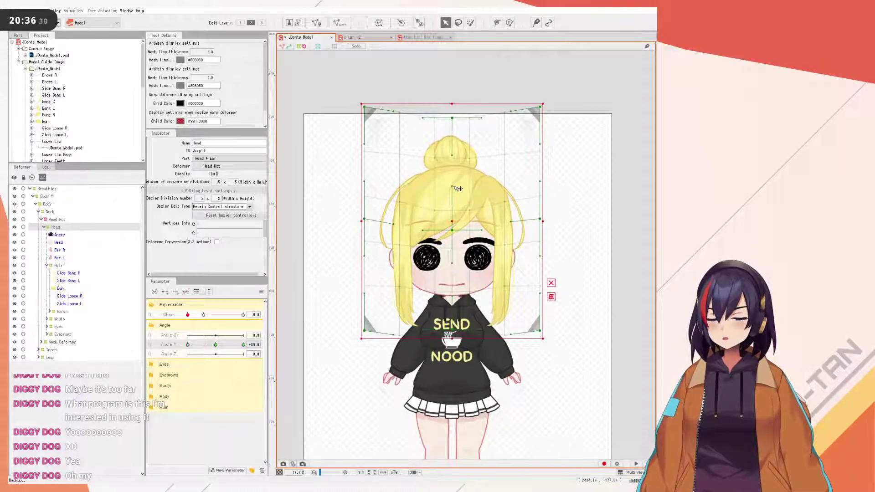
click(243, 344)
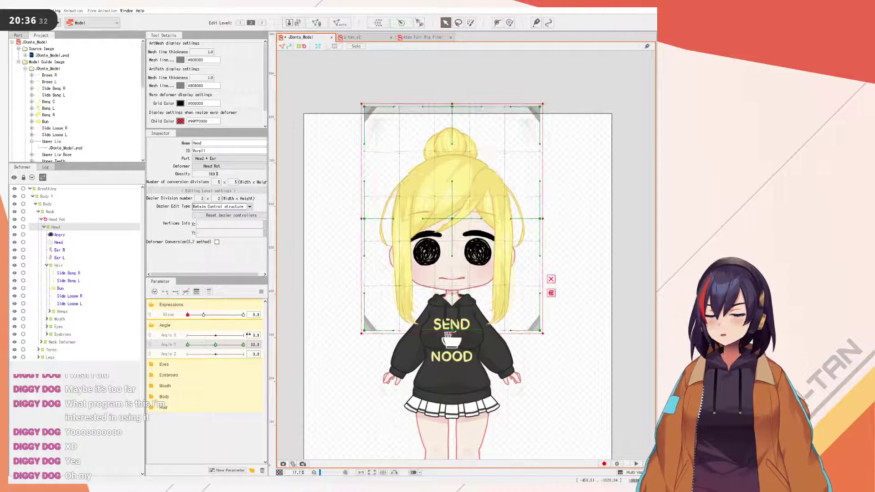
drag(246, 334, 127, 301)
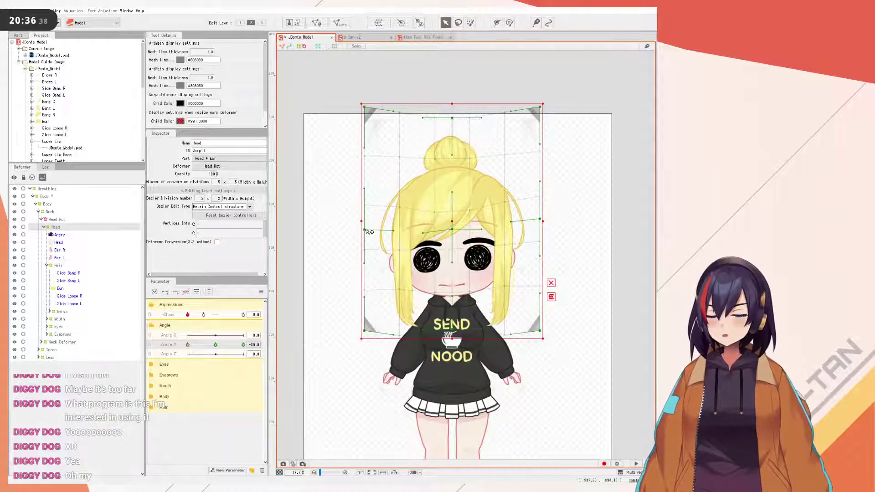
- Lower the Head deformer's middle bezier controls on both outer edges slightly at Angle Y -30 and preview the tilt range
drag(368, 222, 369, 225)
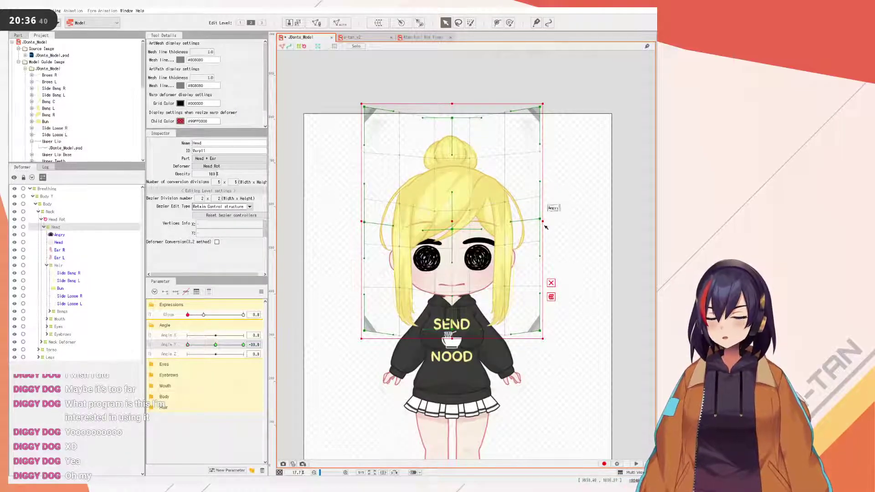
drag(541, 219, 542, 225)
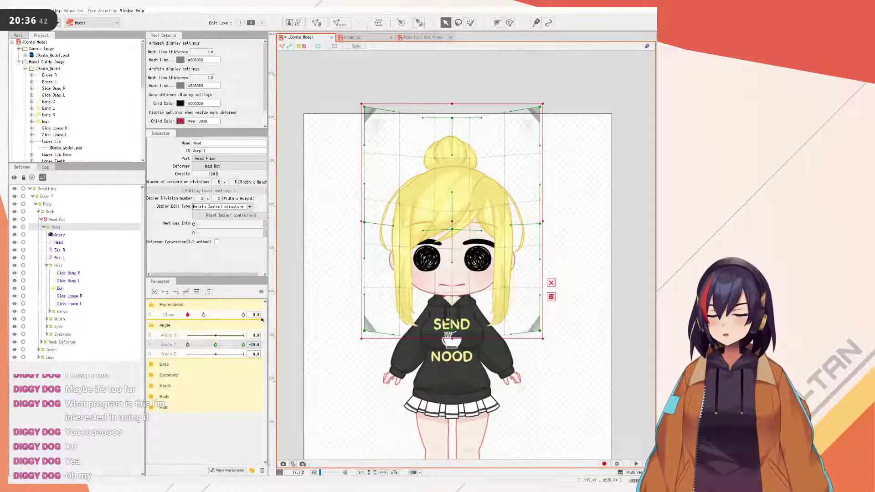
drag(200, 345, 237, 279)
drag(235, 344, 187, 344)
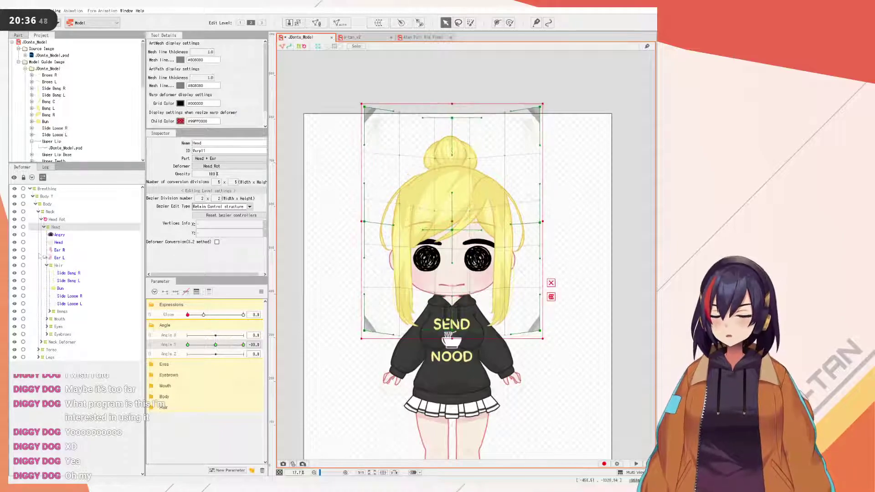
- Curve the Head deformer's lower edge further down at Angle Y -30, raise the lower inner bezier handles slightly, and preview the tilt
drag(394, 335, 394, 344)
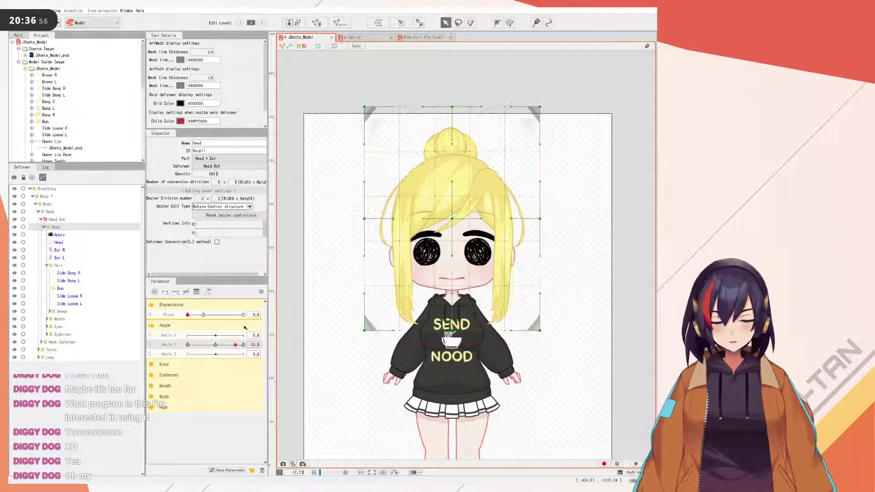
drag(281, 314, 159, 320)
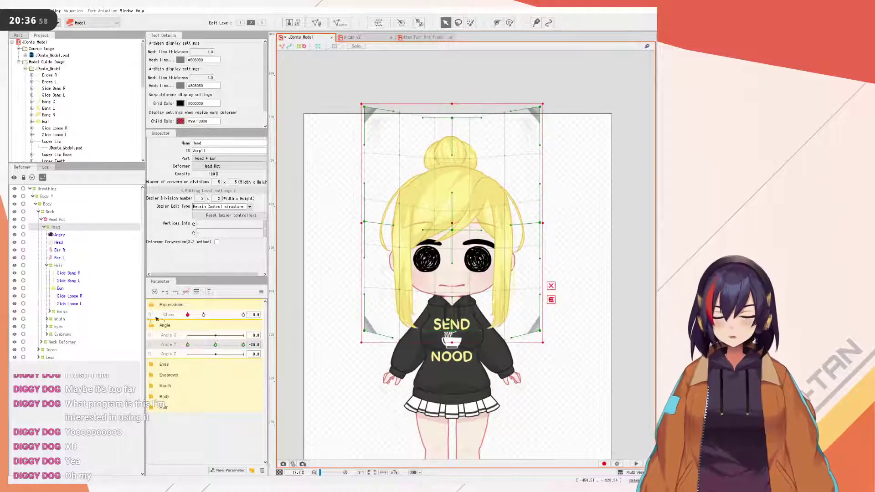
drag(394, 286, 511, 295)
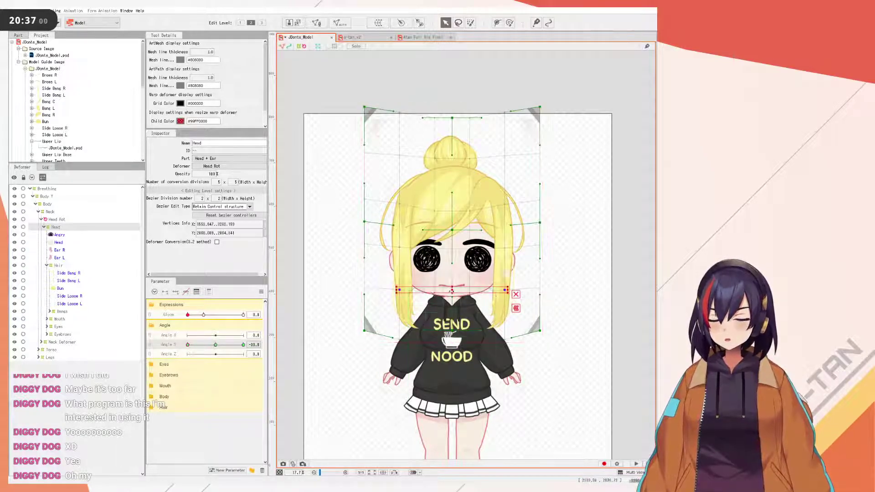
drag(452, 290, 452, 286)
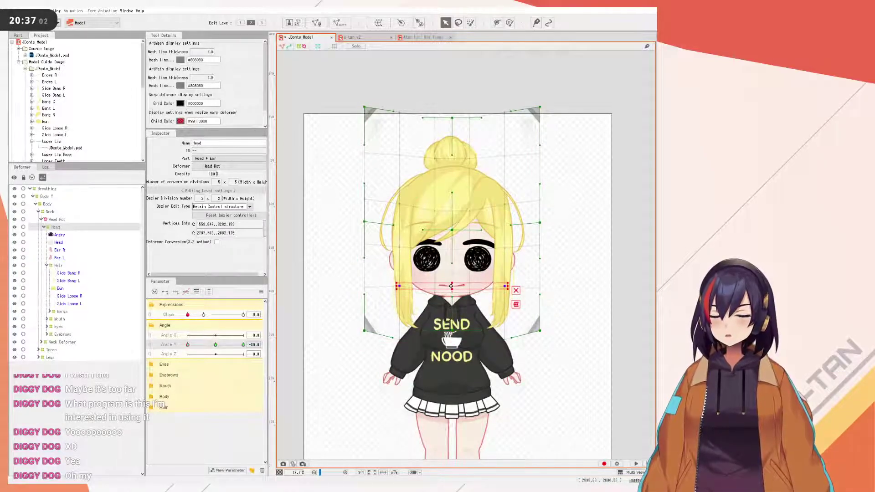
drag(207, 345, 134, 320)
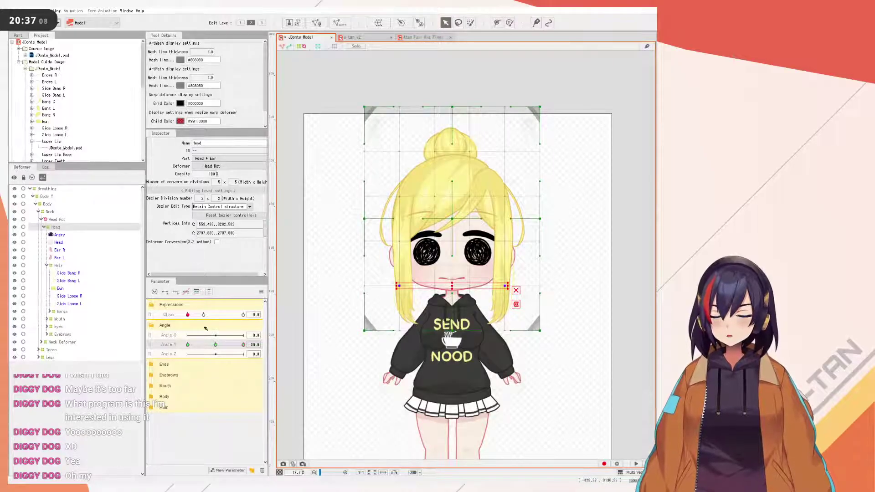
- Try lowering the Head deformer's upper central handle at Angle Y -30, undo it, nudge the center's side handle slightly, and save the model
drag(453, 200, 454, 205)
key(ctrl+z)
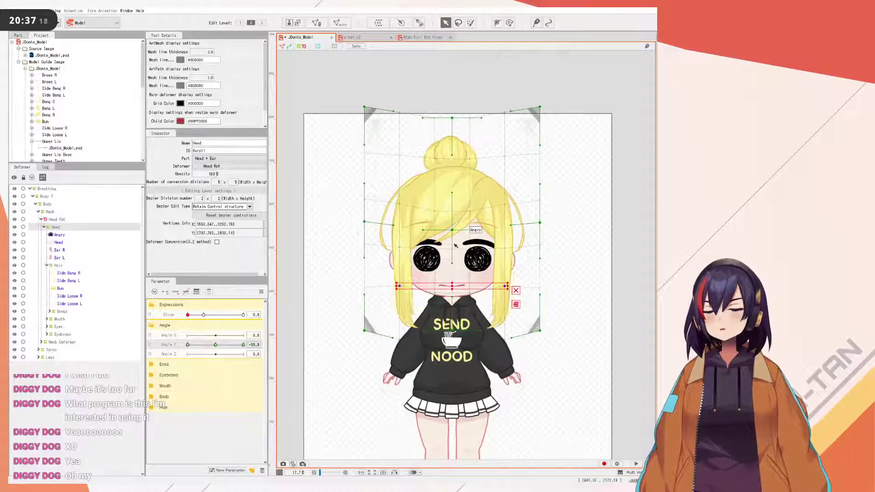
click(426, 231)
drag(422, 233, 423, 235)
drag(205, 345, 272, 307)
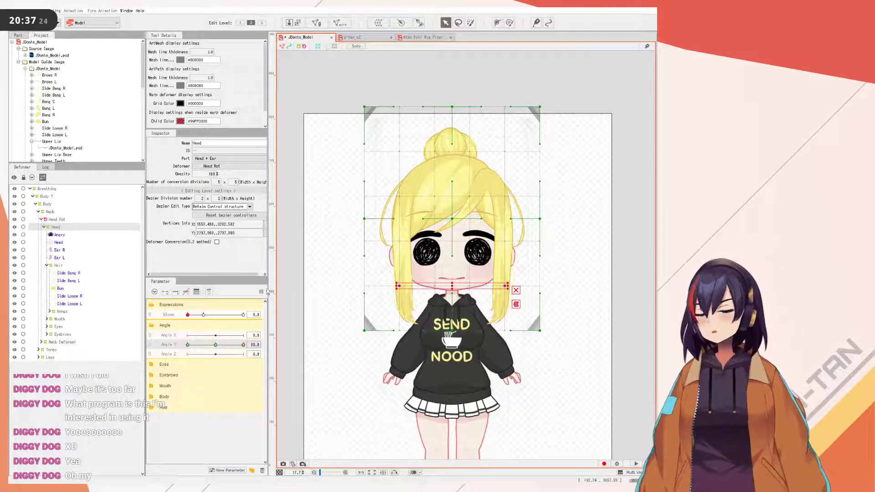
key(ctrl+s)
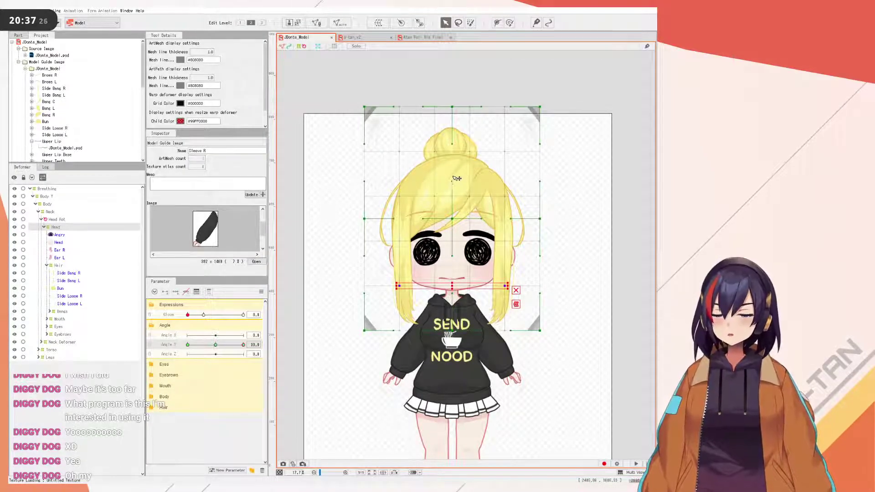
- At Angle Y 30, try raising the Head deformer's central vertical handles and lower inner handles, and deselect the deformer
drag(453, 180, 456, 150)
key(ctrl+z)
drag(455, 257, 455, 242)
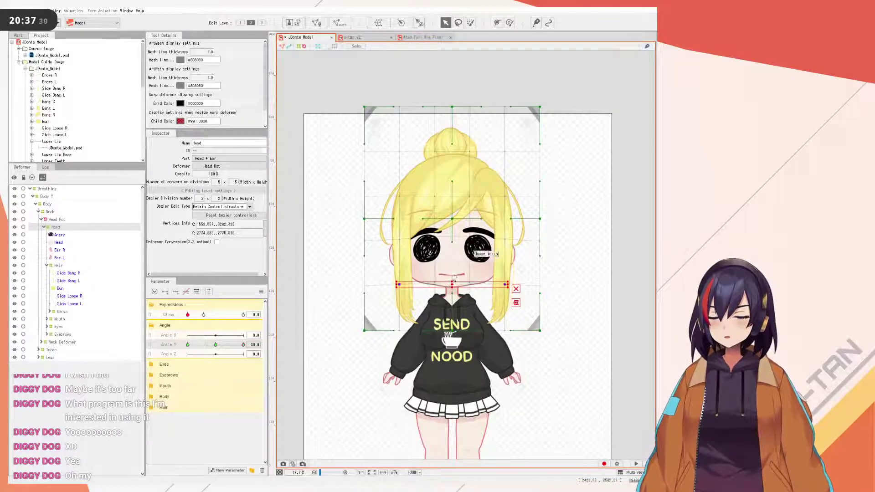
drag(453, 278, 452, 286)
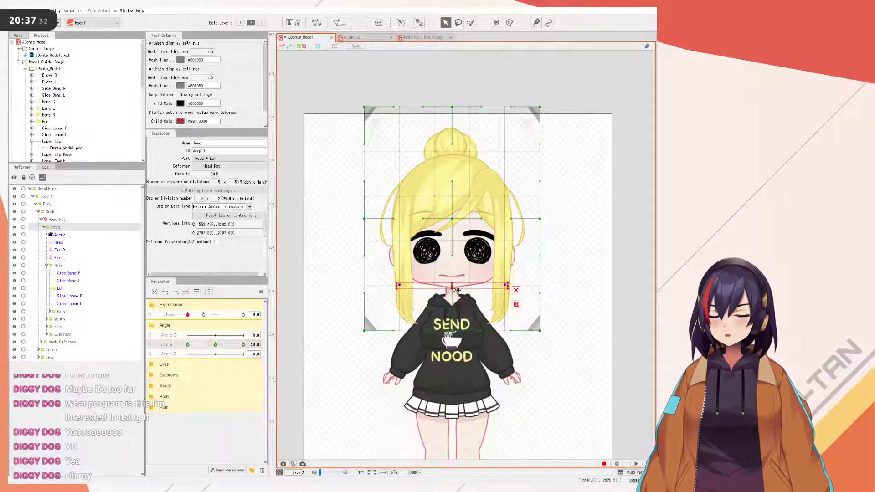
click(618, 328)
click(617, 328)
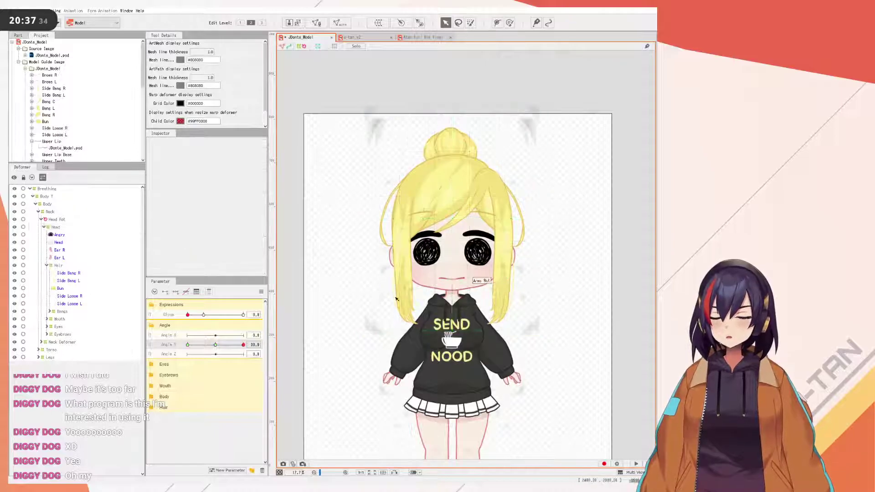
- Raise the Head deformer's lower inner bezier handles at Angle Y 30 to lift the lower face, and hide the grid
click(55, 227)
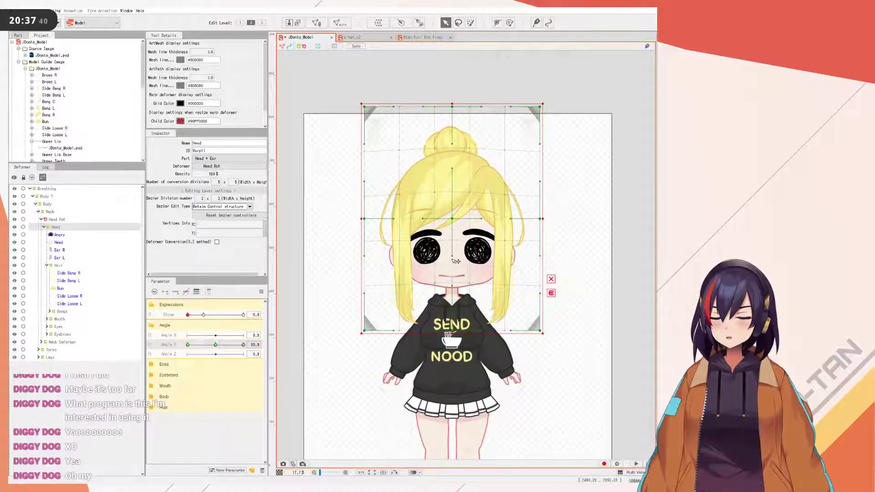
click(505, 284)
shift+click(399, 283)
drag(451, 285, 453, 282)
key(ctrl+z)
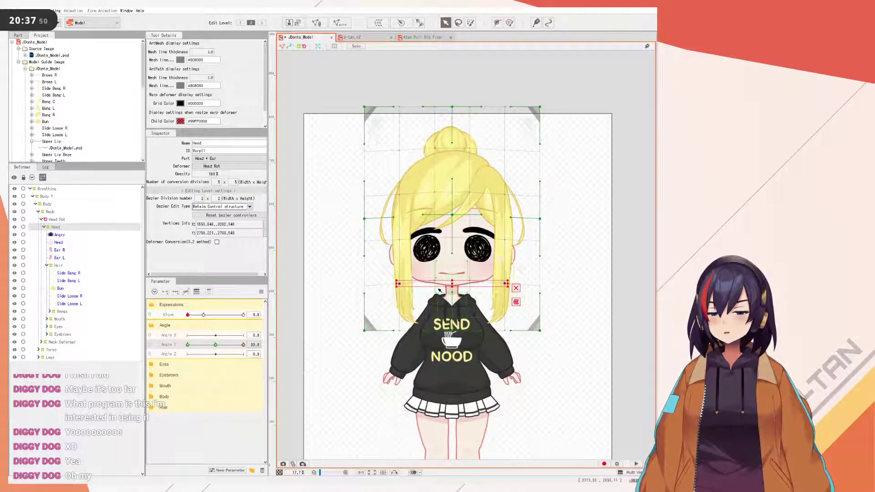
drag(452, 284, 452, 282)
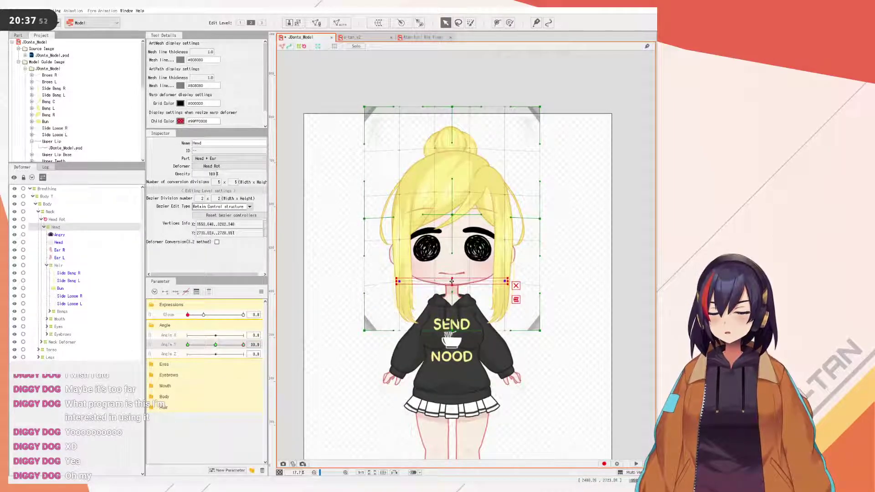
click(561, 293)
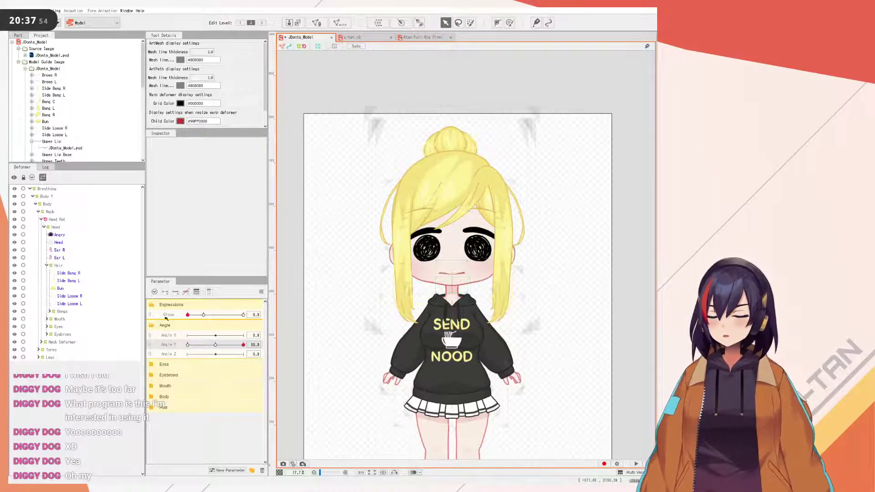
- At Angle Y 30, lower the Head deformer's top center control to flatten the bun, adjust the central vertical handles, and preview the tilt
click(55, 227)
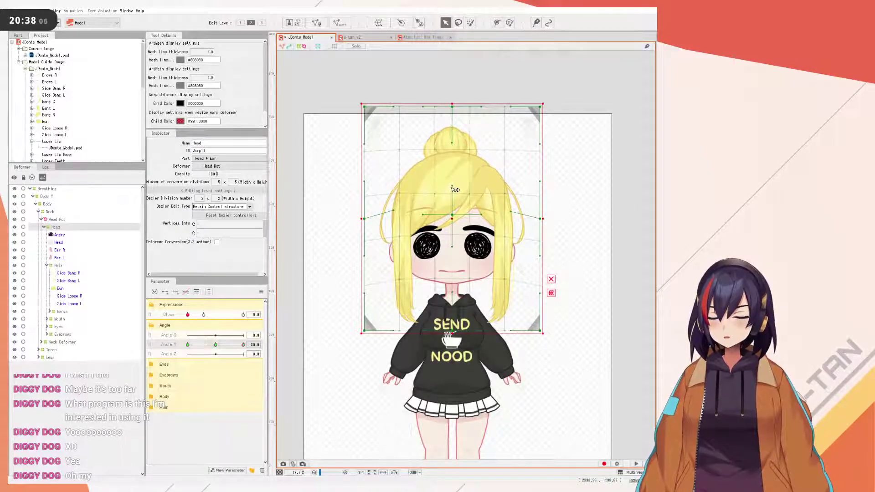
drag(453, 108, 453, 129)
drag(454, 206, 456, 173)
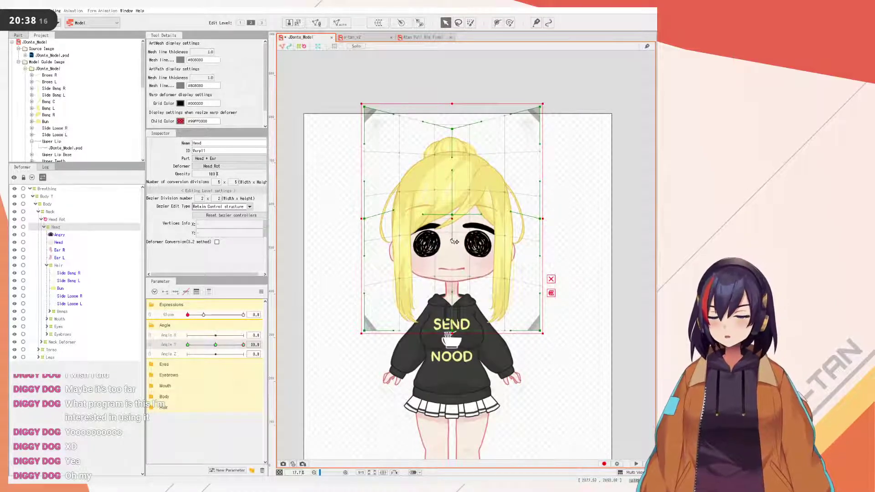
drag(452, 294, 454, 305)
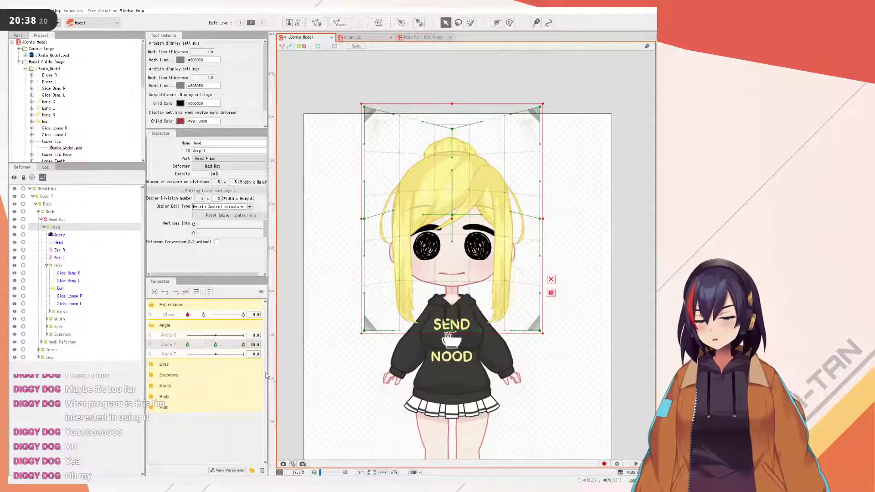
drag(242, 348, 277, 330)
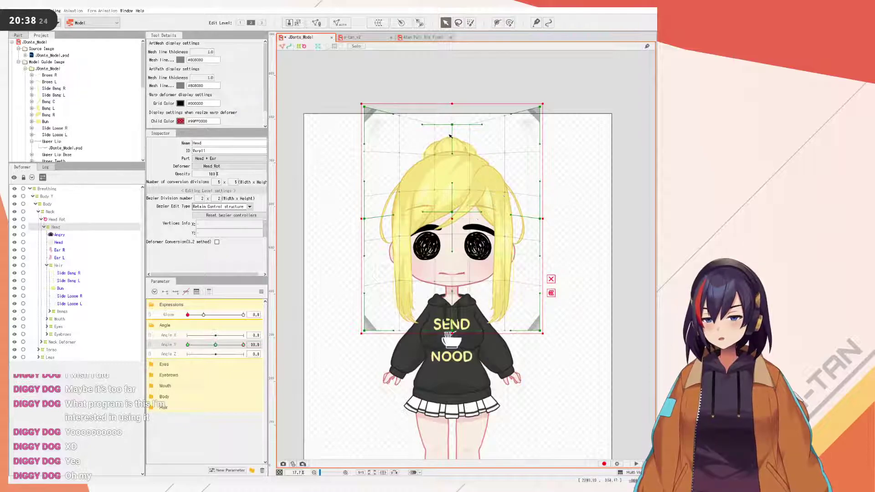
- Refine the Head deformer's top side handles and central vertical handles at Angle Y 30 while checking the tilt movement
drag(425, 127, 423, 133)
drag(478, 126, 482, 130)
drag(452, 251, 453, 236)
drag(453, 291, 453, 309)
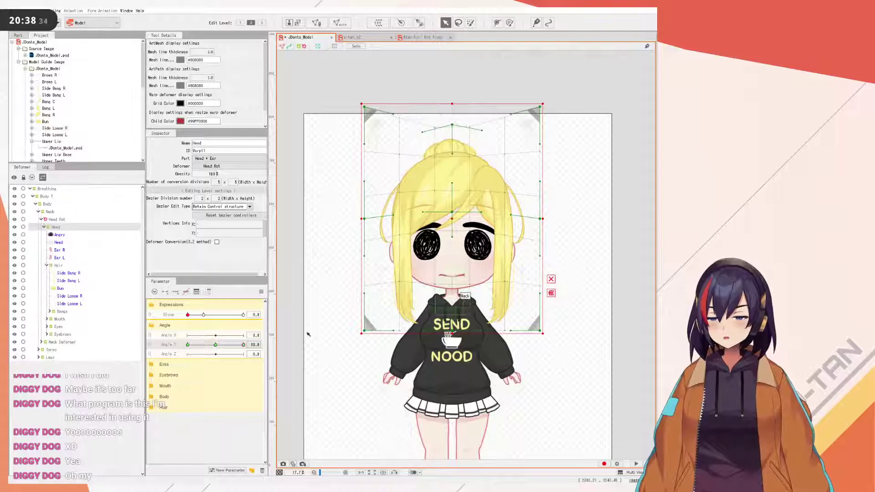
drag(215, 345, 244, 339)
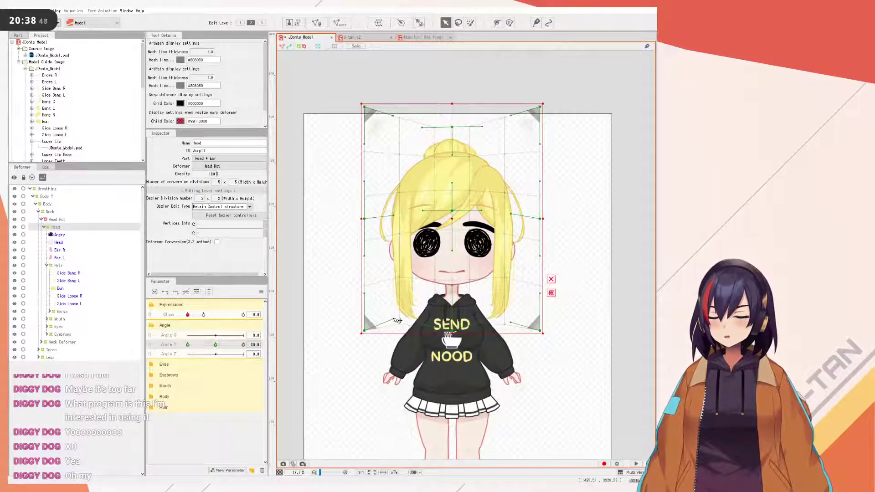
drag(243, 345, 281, 328)
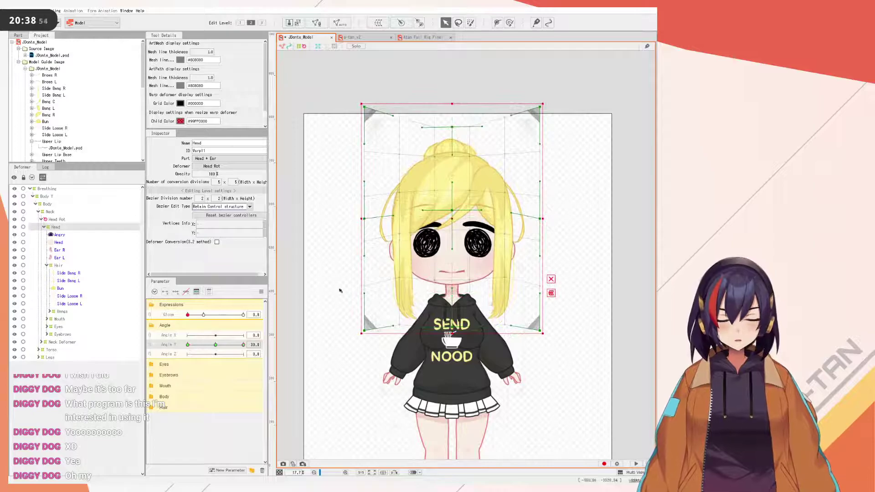
- Preview the head tilt across the Angle Y range with the deformer grid hidden, and reset the parameters to default
click(305, 55)
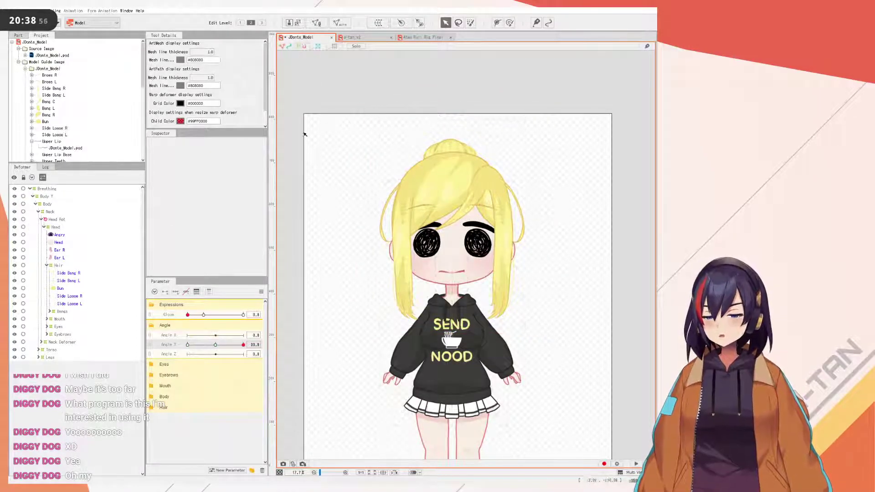
drag(242, 345, 382, 254)
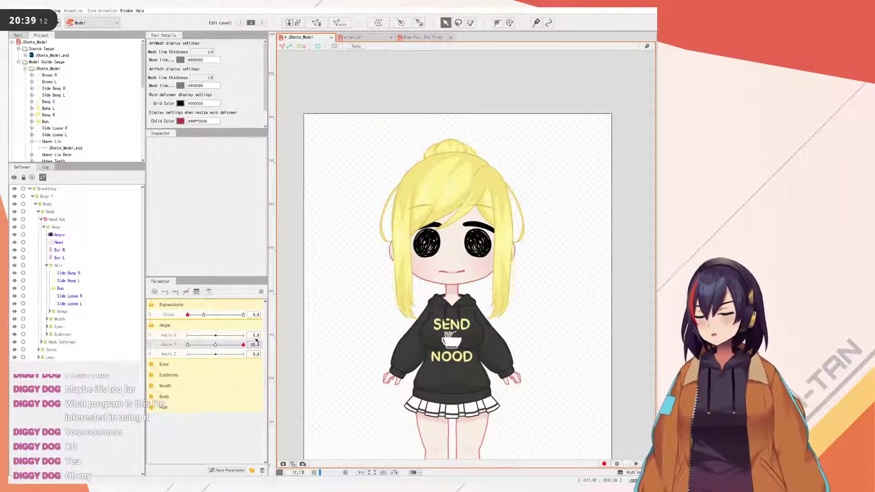
click(262, 292)
click(283, 289)
drag(216, 345, 288, 344)
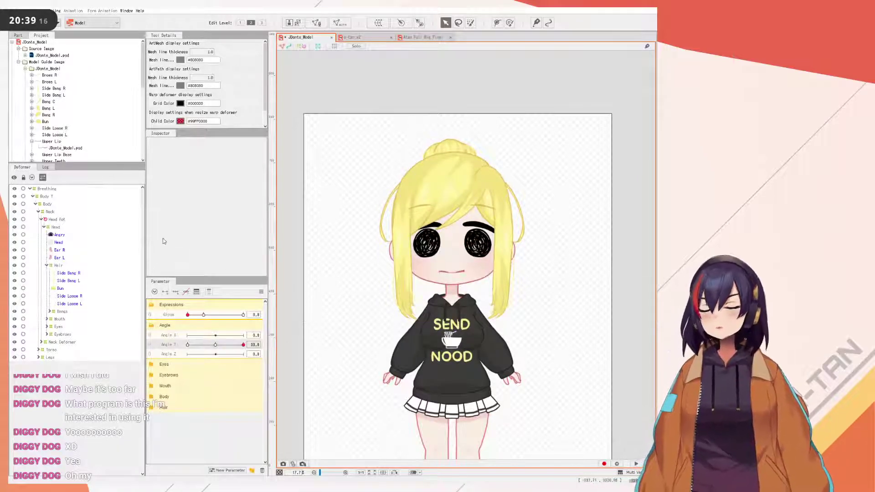
click(261, 292)
click(283, 294)
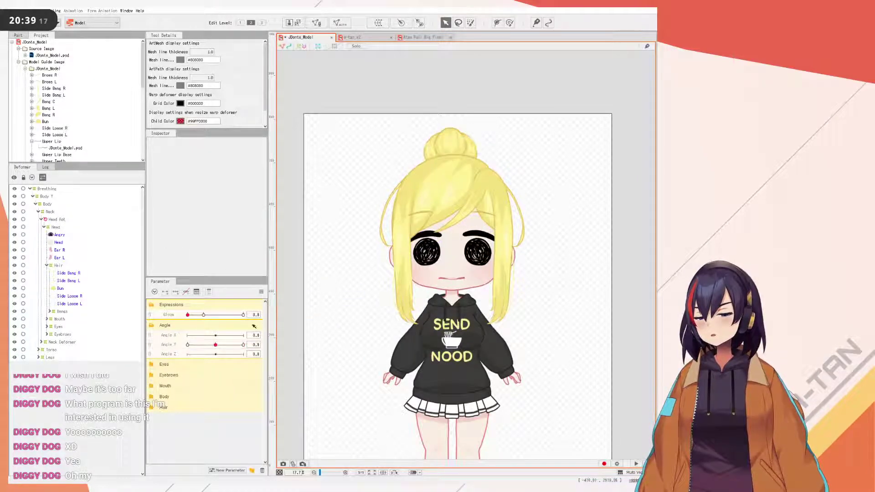
- Show the deformers again, lower the Head deformer slightly at Angle Y 30, and check the tilt along the Angle Y range
click(301, 46)
click(54, 211)
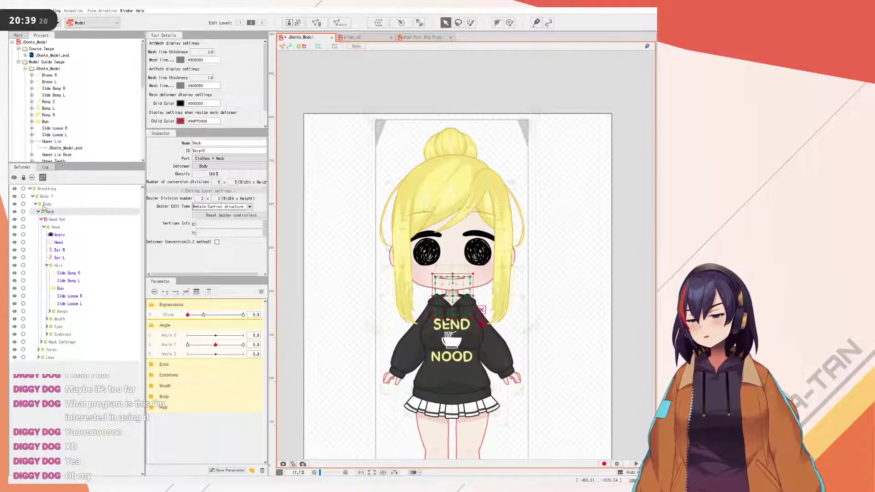
click(45, 204)
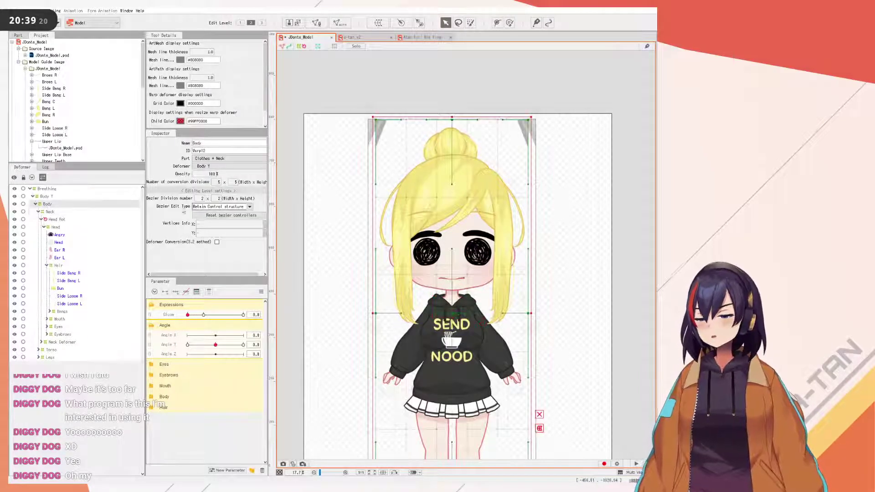
click(56, 228)
key(Down)
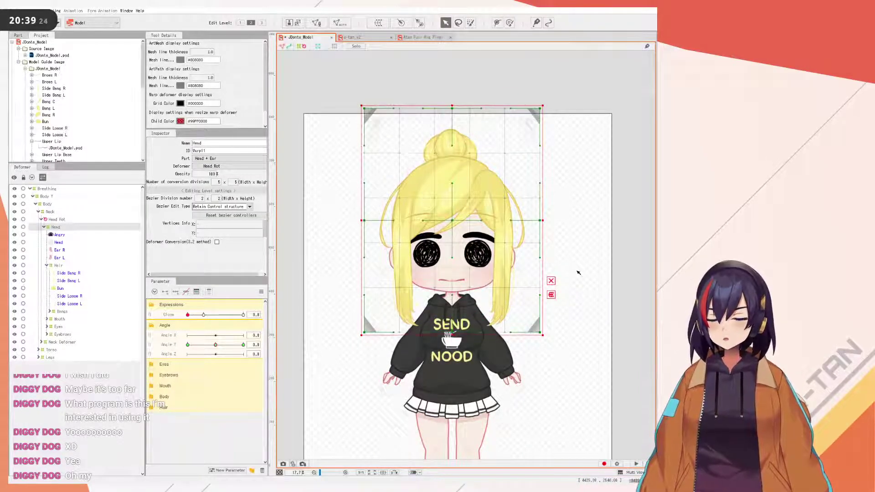
key(ctrl+z)
click(243, 344)
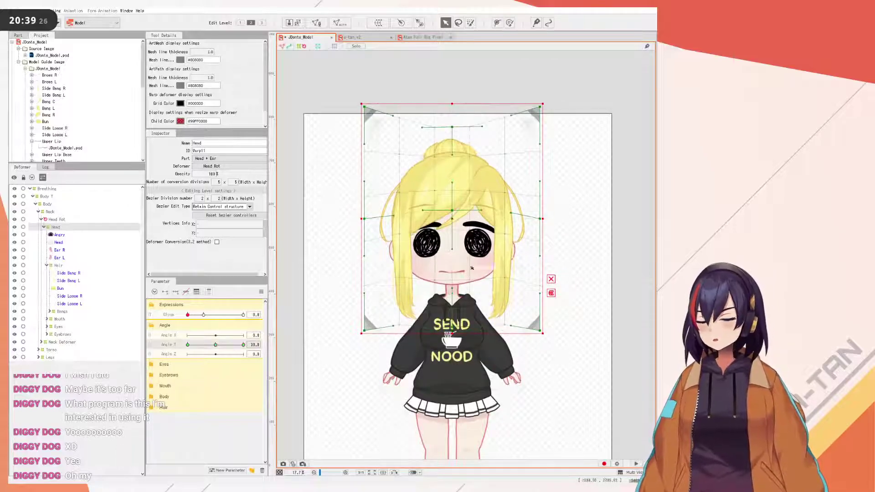
key(Down)
key(Down)
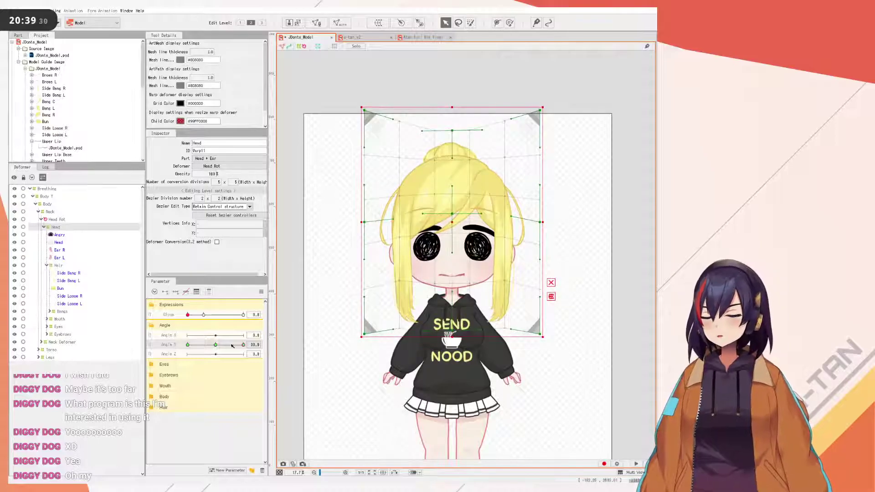
drag(241, 347, 319, 324)
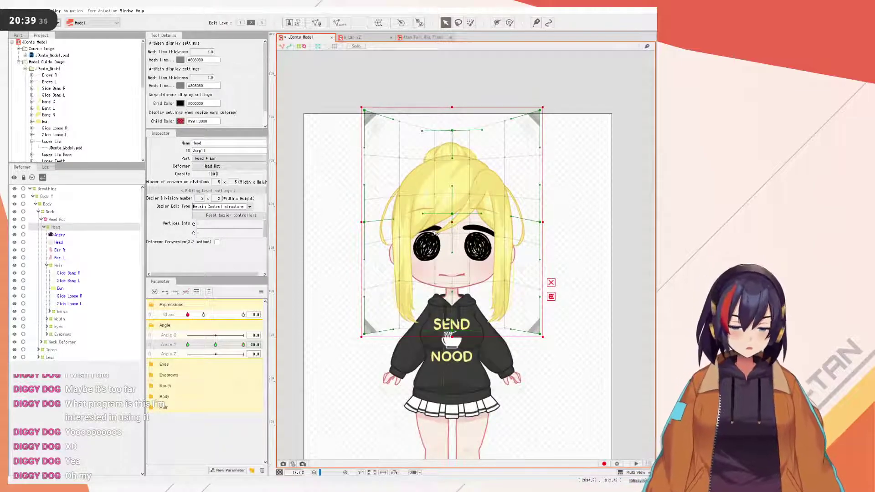
- Lower the Head deformer further at Angle Y 30 and preview the tilt between Angle Y -30 and 30 with nothing selected
drag(452, 253, 452, 239)
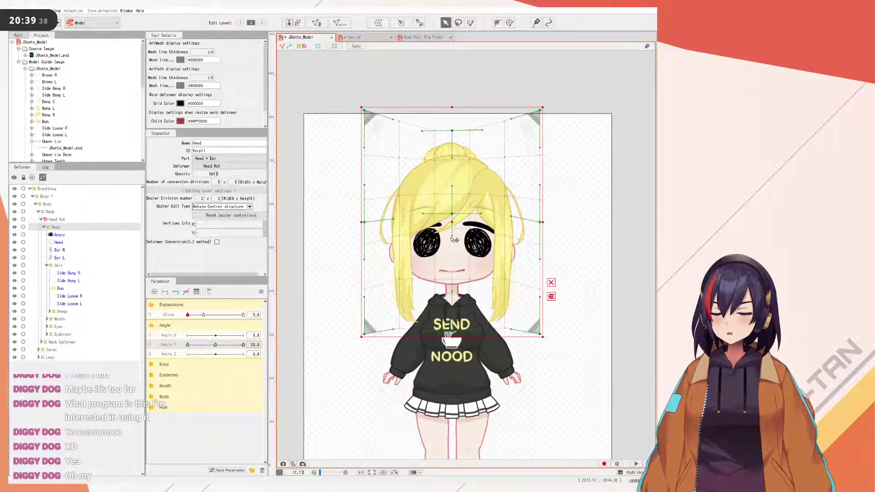
key(Down)
key(Down)
key(Down)
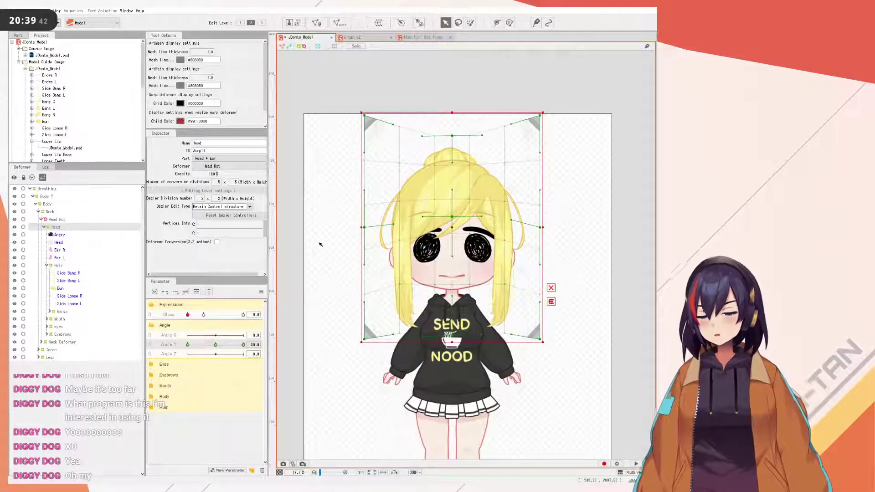
click(600, 240)
drag(237, 345, 187, 345)
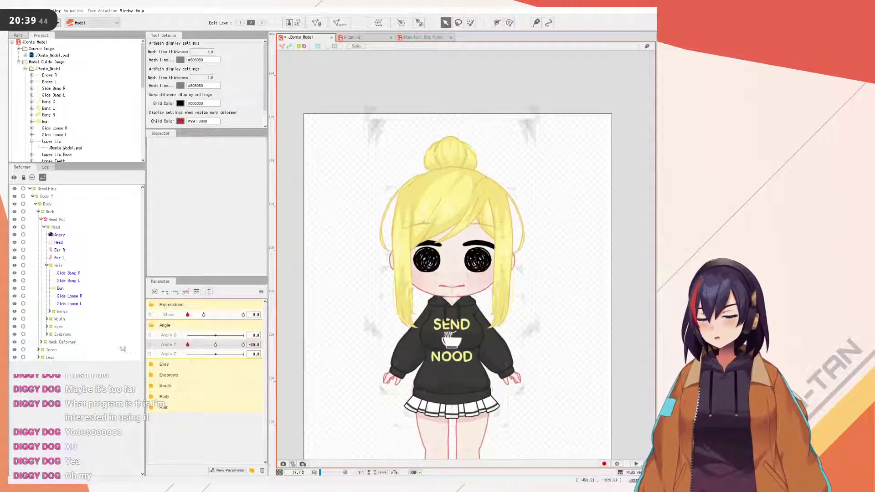
drag(183, 314, 255, 323)
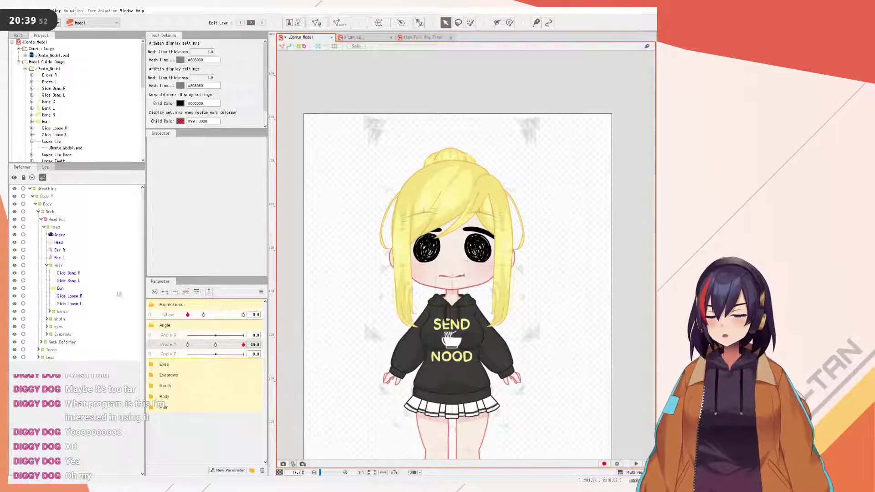
- Try reshaping the Head deformer's center and upper corner bezier handles at Angle Y 30, and undo the changes
click(66, 226)
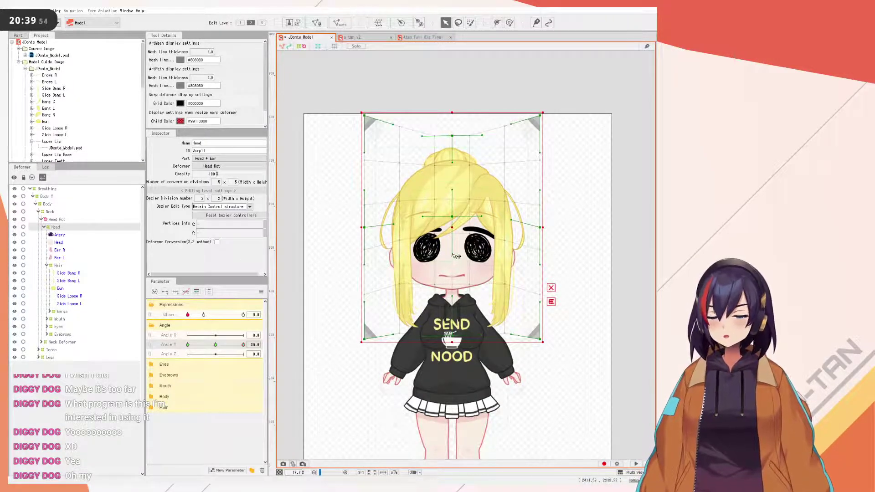
drag(424, 217, 394, 211)
key(ctrl+z)
key(ctrl+z)
drag(511, 124, 512, 113)
key(ctrl+z)
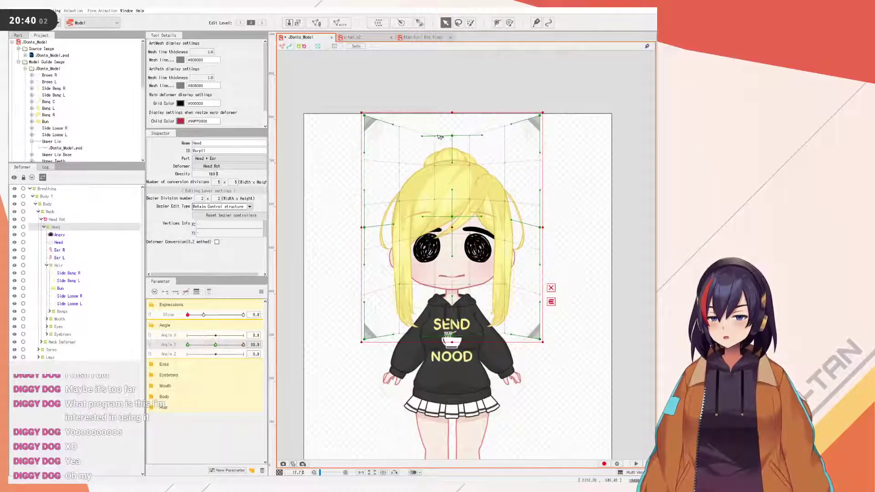
- Raise the bezier handles along the Head deformer's top edge at Angle Y 30 to reshape the bun, checking the tilt
drag(422, 136, 422, 114)
key(ctrl+z)
drag(482, 137, 482, 121)
drag(425, 141, 425, 122)
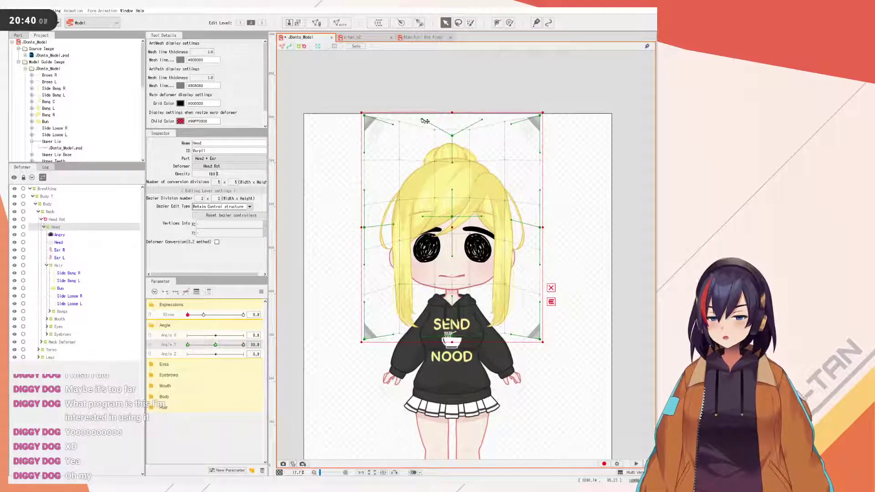
drag(396, 125, 402, 109)
drag(512, 124, 515, 105)
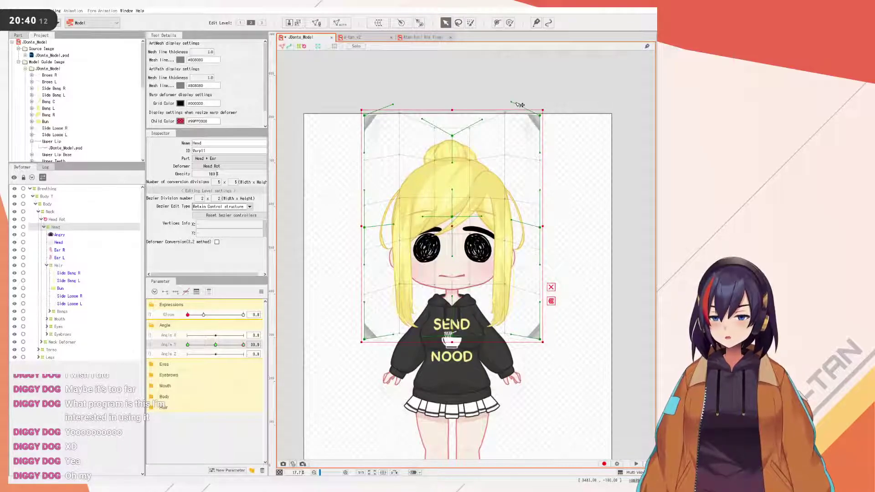
drag(243, 345, 258, 329)
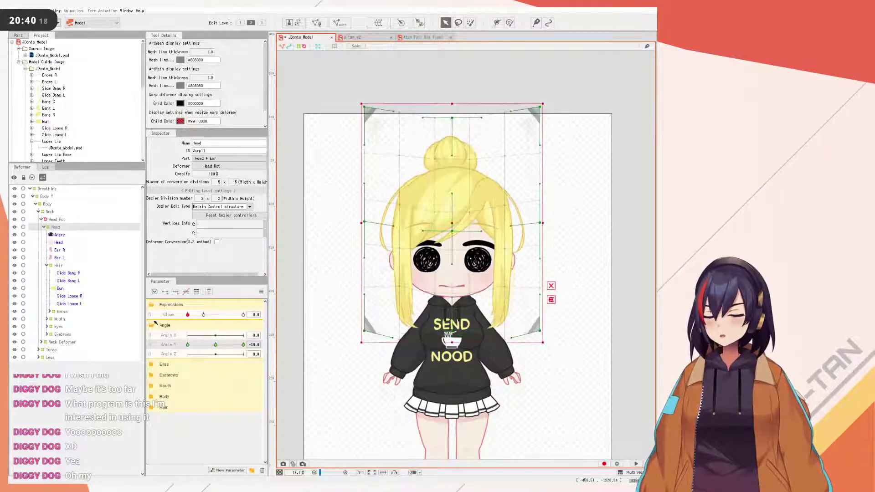
drag(268, 318, 256, 300)
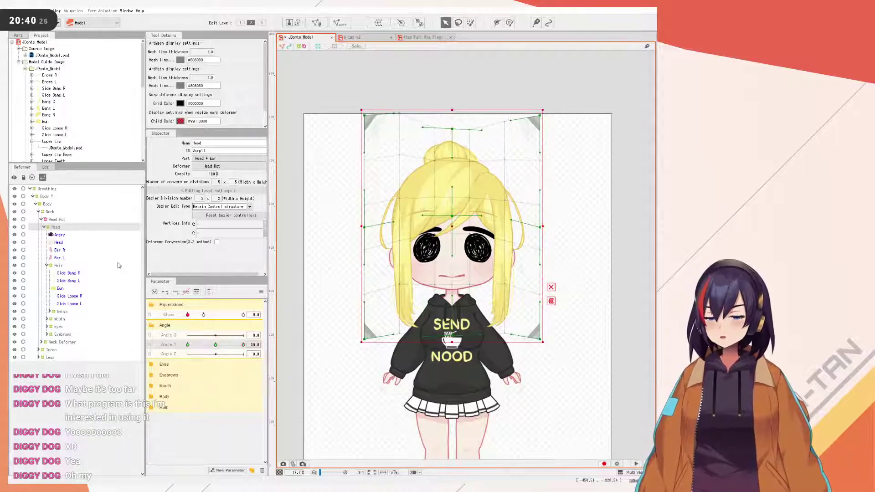
- Try adding three Angle Y keys to the Hair deformer with the parameters reset to default
click(58, 266)
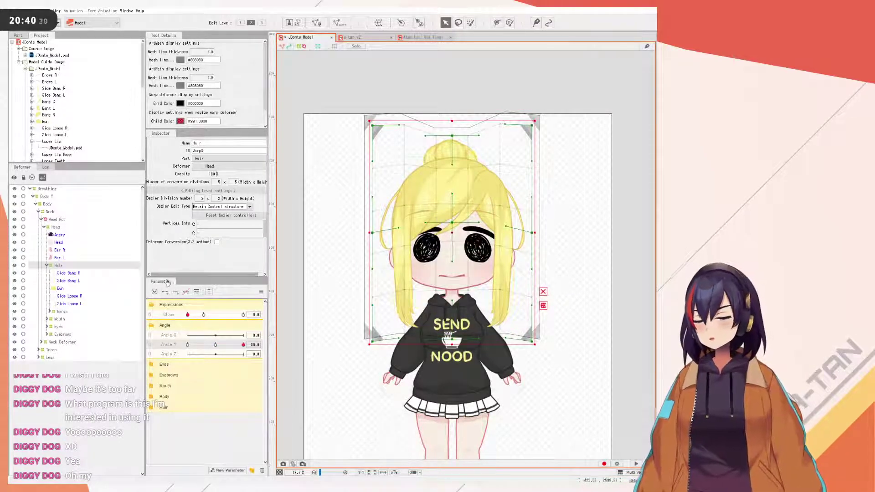
click(261, 292)
click(274, 292)
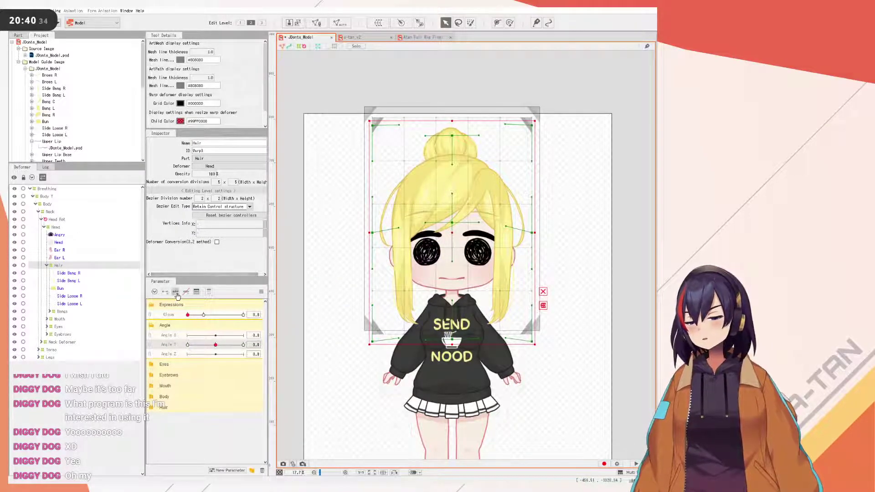
click(261, 291)
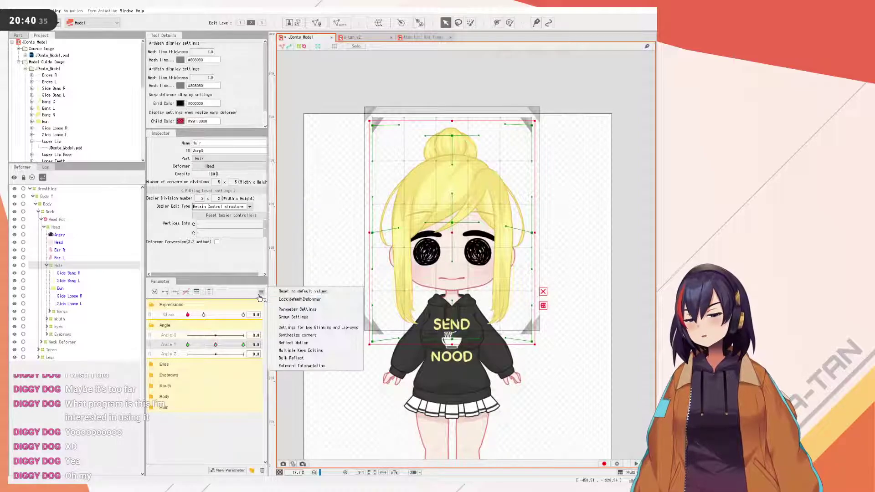
click(292, 289)
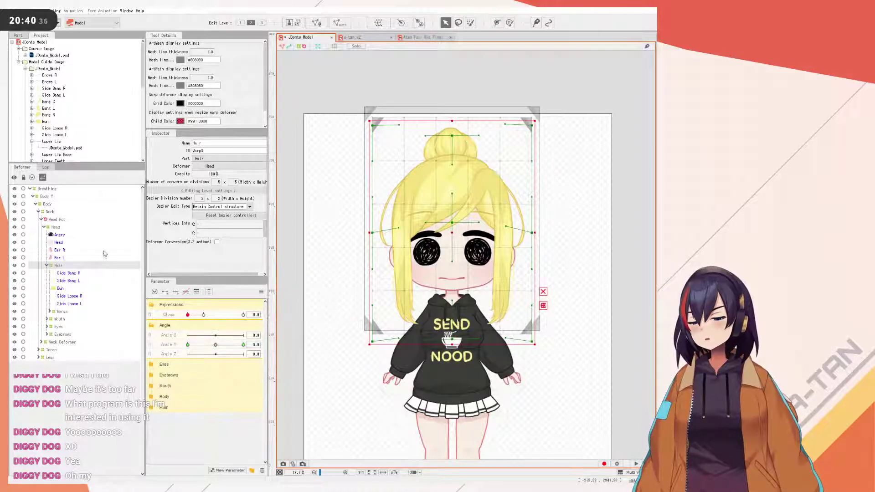
- Examine the side bang and side loose meshes under the Hair deformer, and return to the Hair deformer
click(69, 290)
click(63, 274)
click(69, 281)
click(71, 296)
click(72, 304)
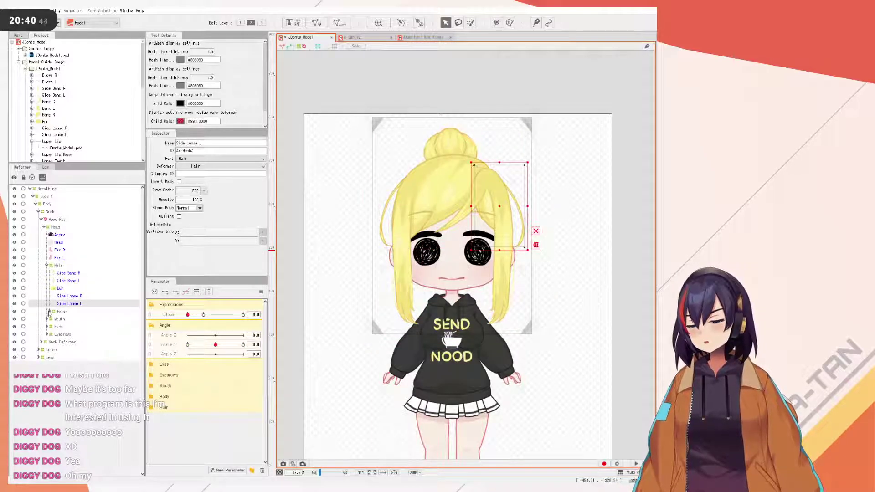
key(Left)
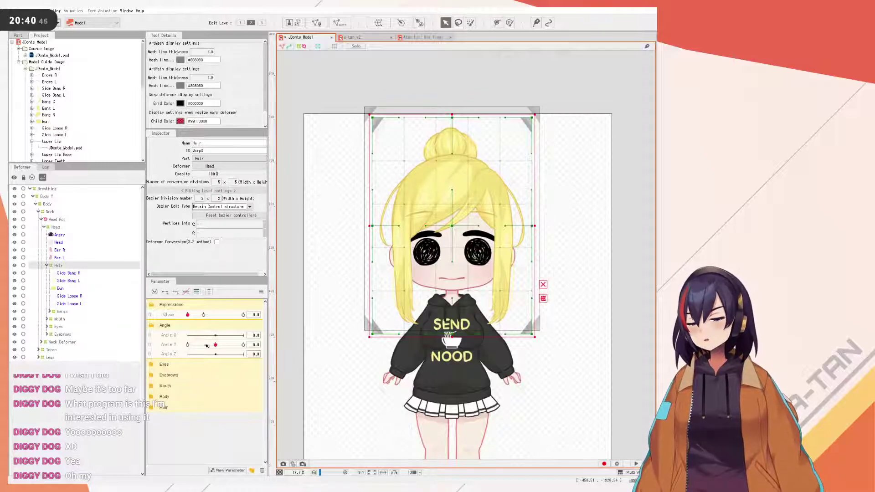
- Add three Angle Y keys to the Bangs deformer and nudge it upward at Angle Y 30
click(57, 312)
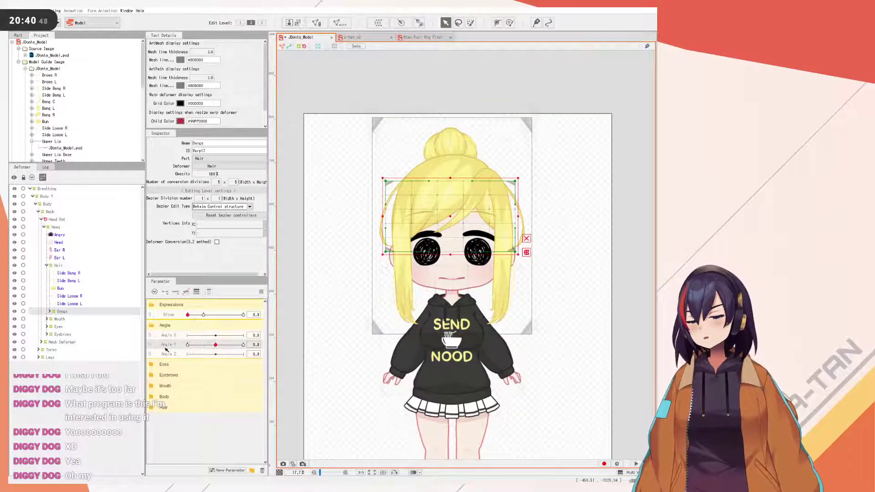
click(262, 292)
click(284, 291)
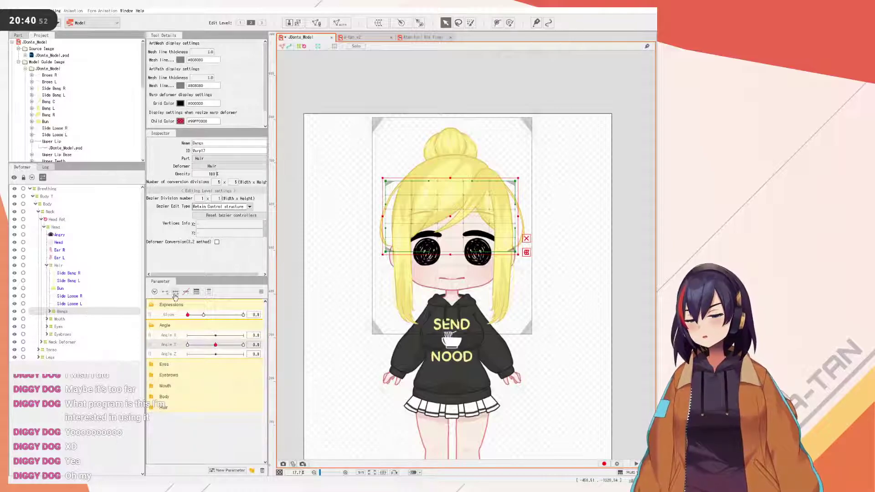
drag(215, 345, 285, 354)
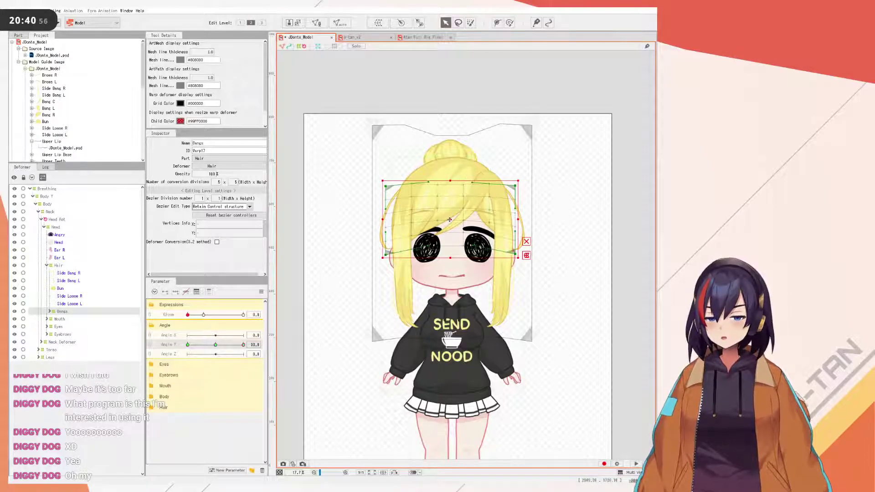
key(Up)
key(Up)
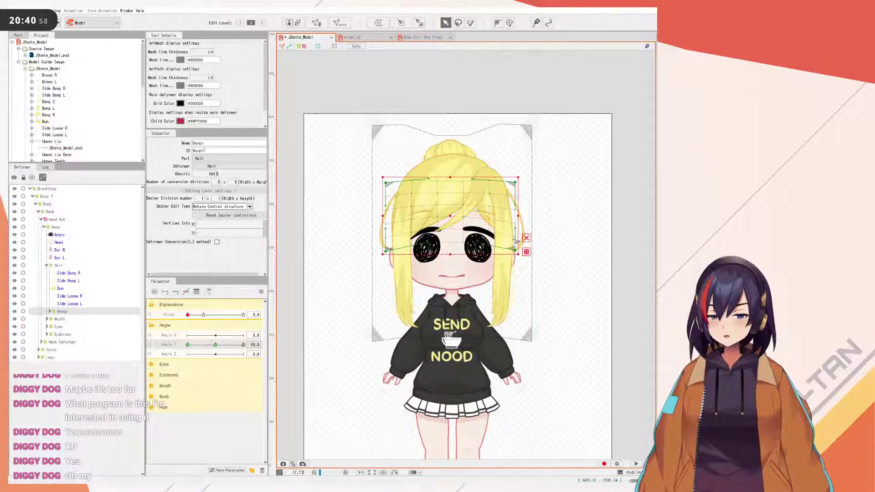
- Nudge the Bangs deformer slightly higher at Angle Y 30 while checking its movement along the Angle Y range
drag(179, 345, 181, 358)
key(ctrl+z)
drag(242, 346, 257, 326)
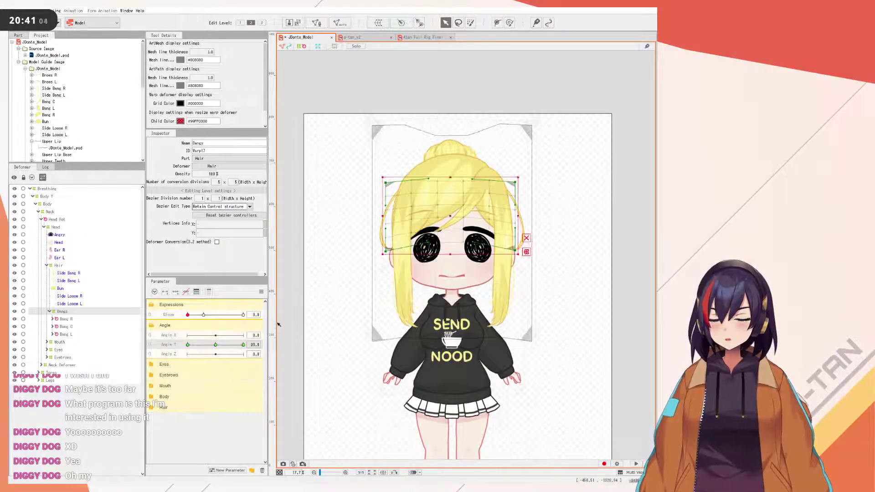
key(Up)
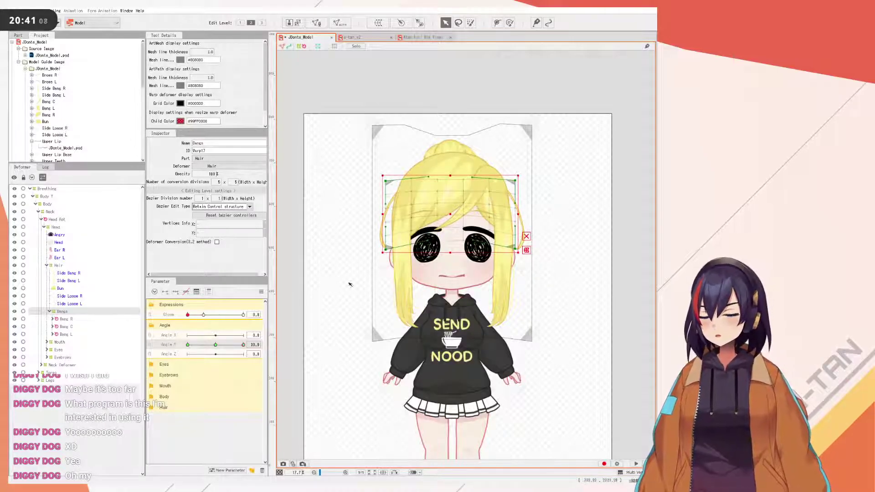
drag(228, 344, 332, 312)
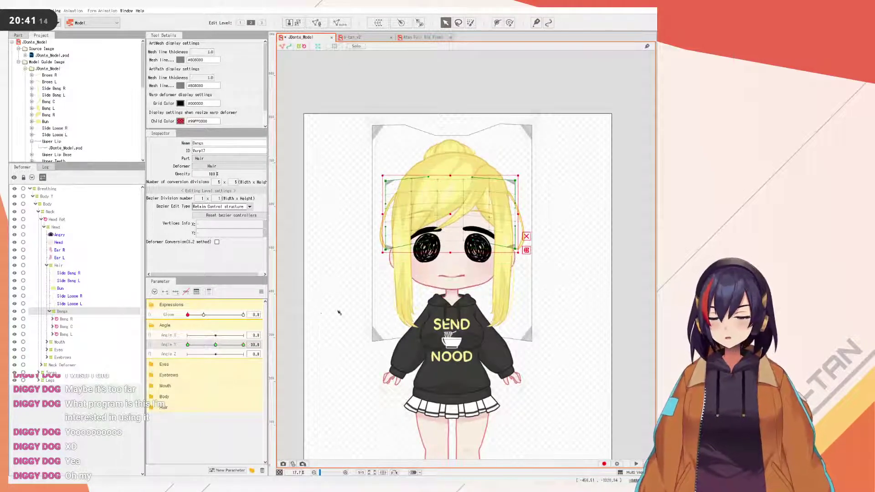
- At Angle Y 30, lower the Head deformer and its side controls, adjust the top center bezier handles, and check the tilt
click(56, 227)
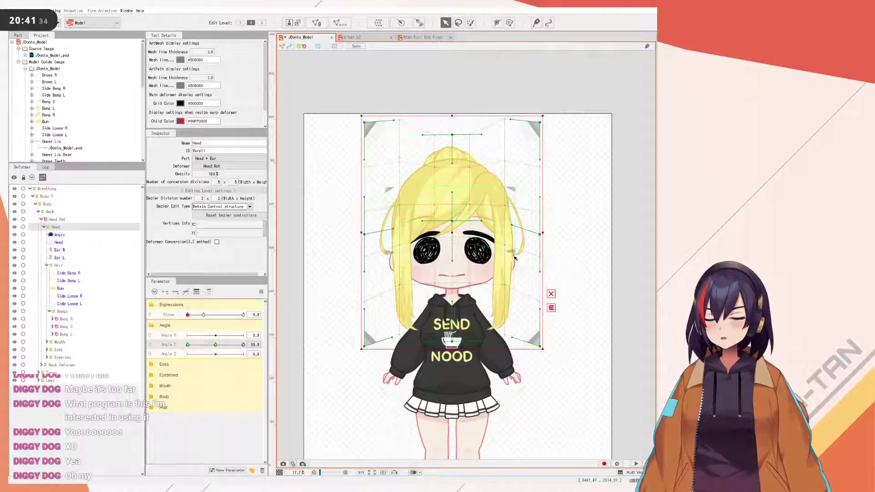
drag(219, 349, 283, 320)
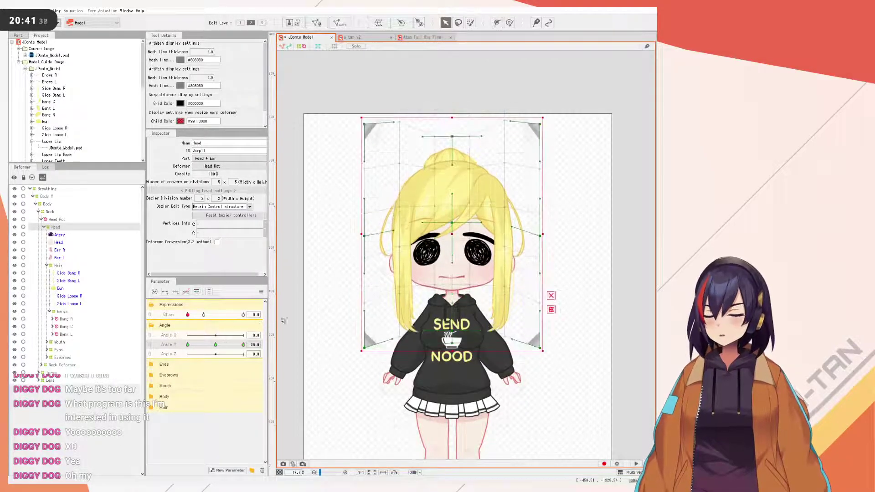
drag(452, 136, 423, 130)
key(ctrl+z)
mouse_move(485, 139)
mouse_down()
mouse_move(486, 128)
mouse_move(482, 143)
mouse_up()
key(ctrl+z)
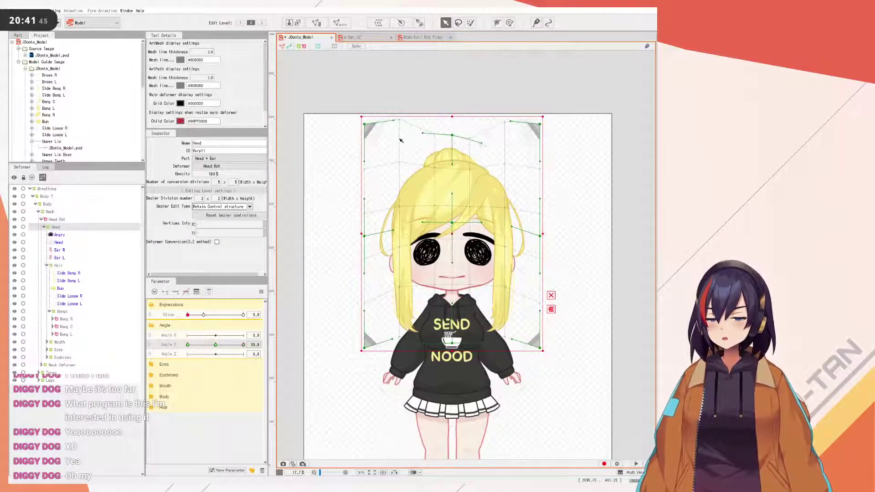
drag(424, 137, 419, 145)
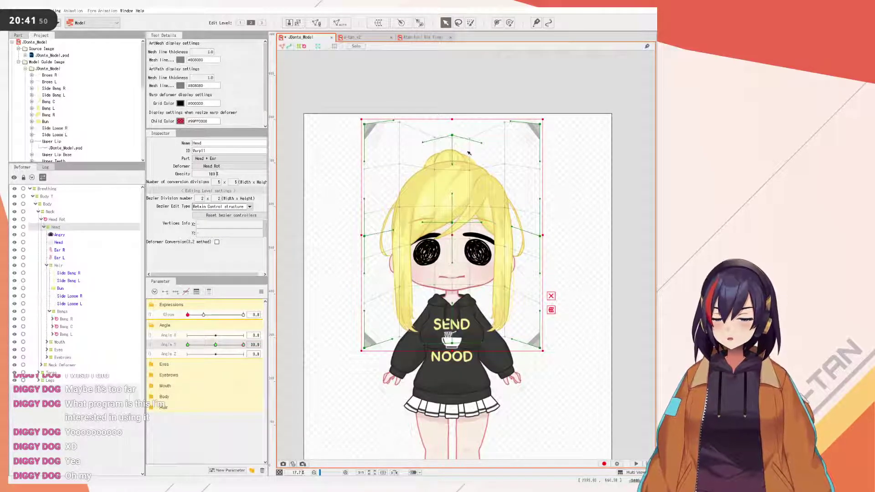
drag(226, 346, 272, 331)
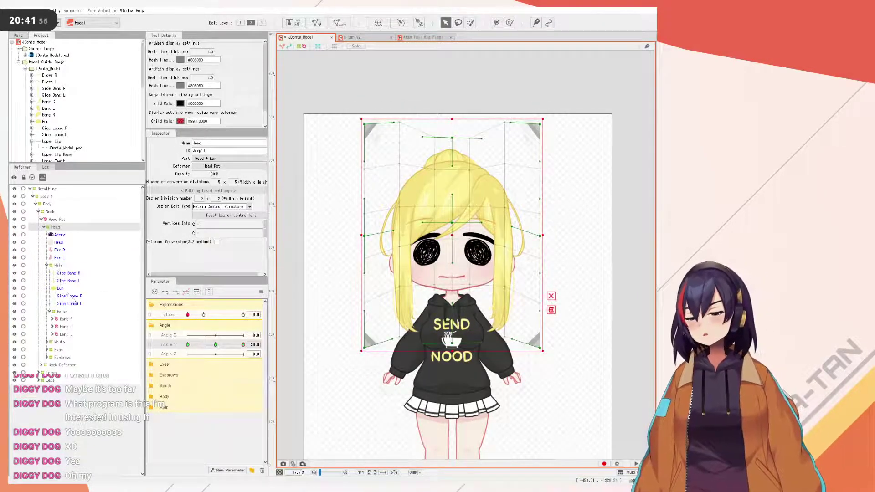
- At Angle Y 30, raise the upper bezier handles of the Bangs deformer slightly and check the head across the Angle Y range
click(63, 312)
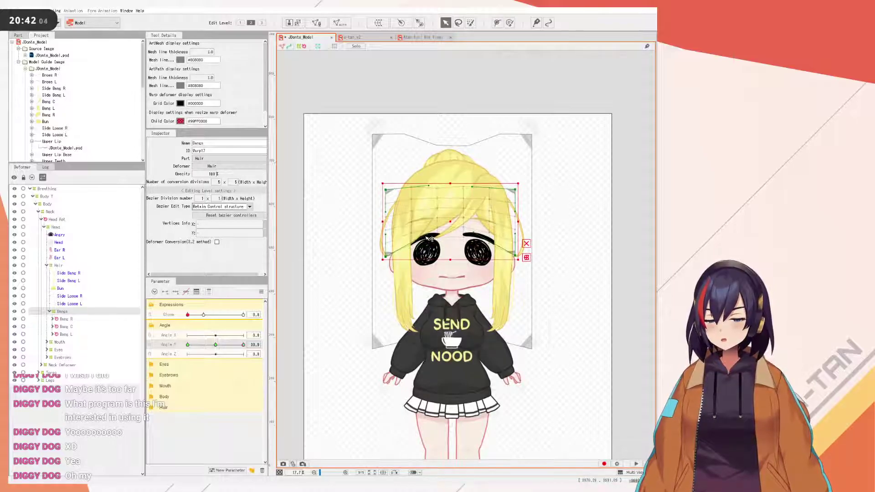
drag(471, 187, 429, 184)
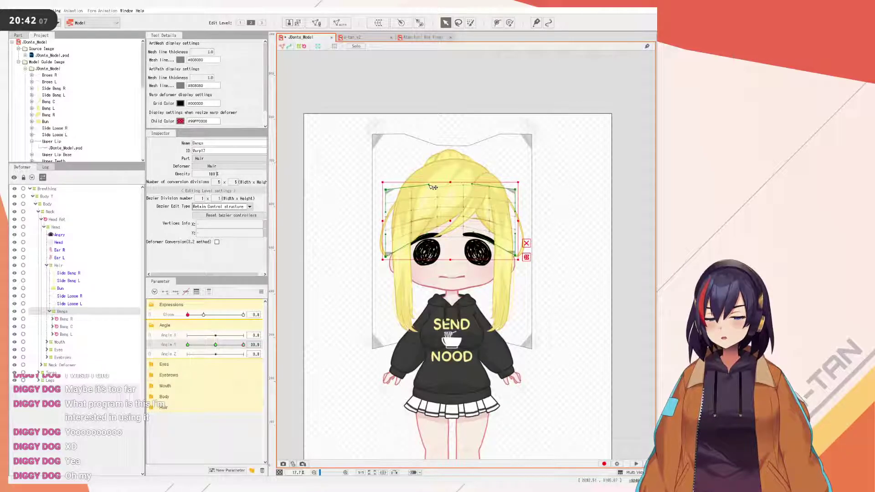
click(587, 241)
drag(237, 345, 256, 342)
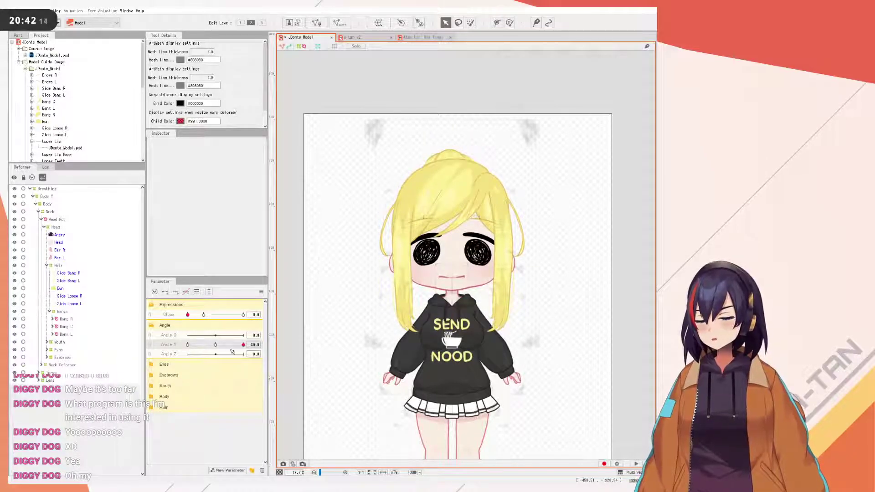
click(211, 345)
click(221, 354)
drag(220, 346, 216, 311)
drag(215, 344, 271, 345)
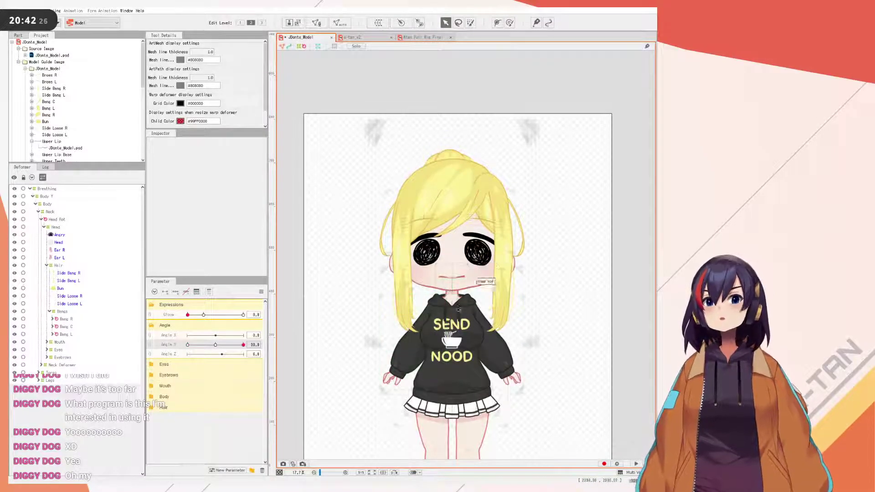
- Raise the Head deformer slightly at Angle Y 30, compare both extremes, and adjust its center bezier control at Angle Y -30
click(55, 227)
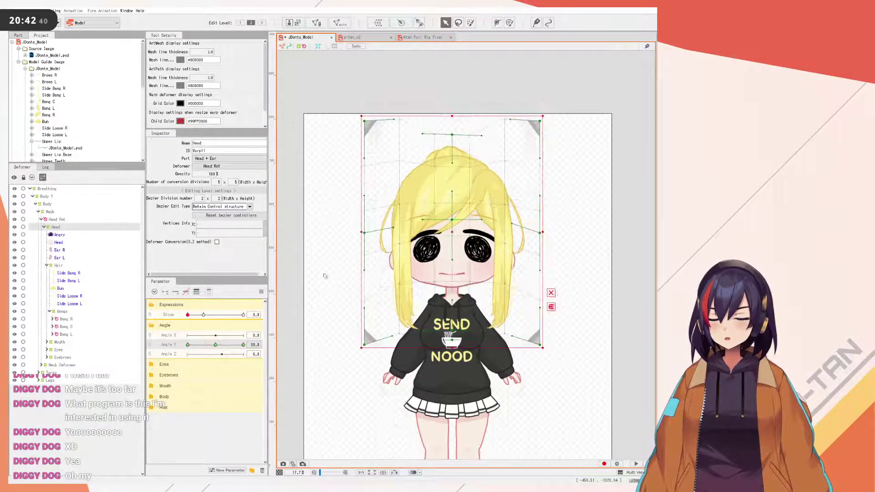
drag(206, 265, 344, 264)
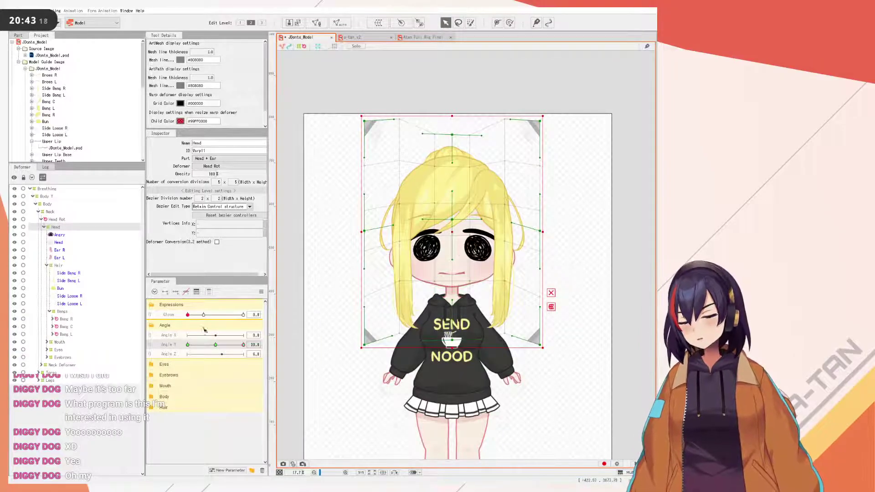
click(187, 344)
click(243, 344)
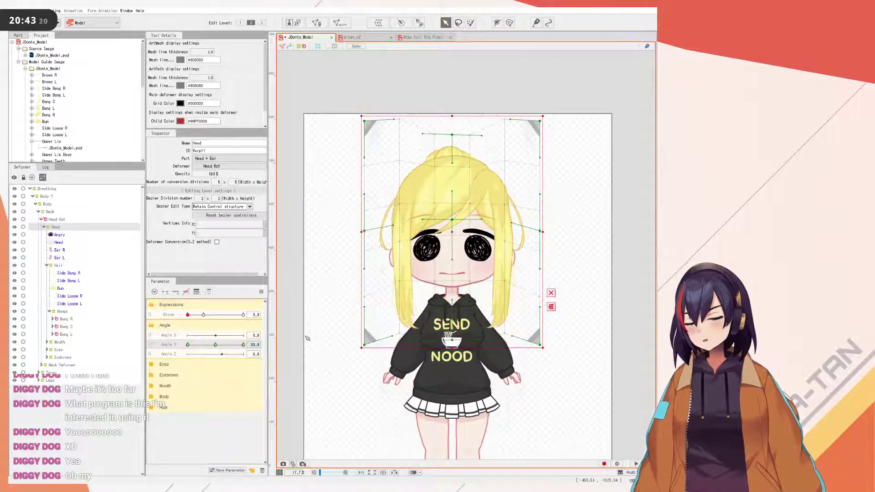
click(188, 344)
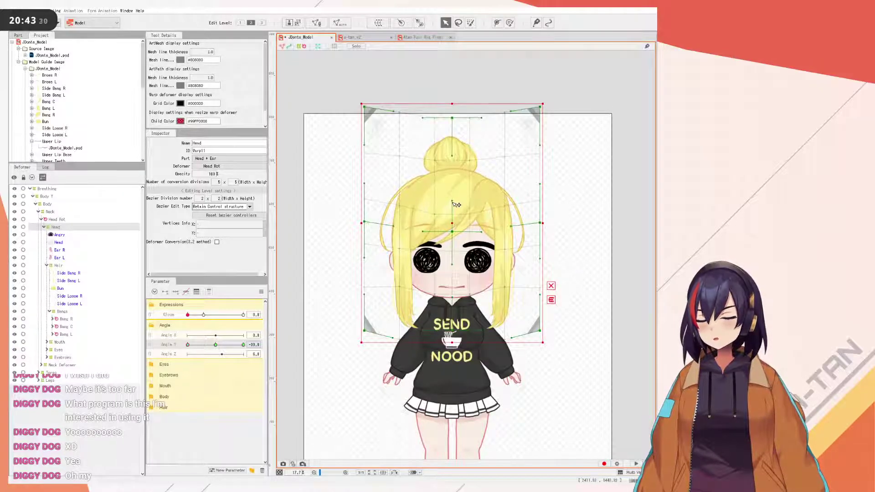
drag(216, 345, 175, 304)
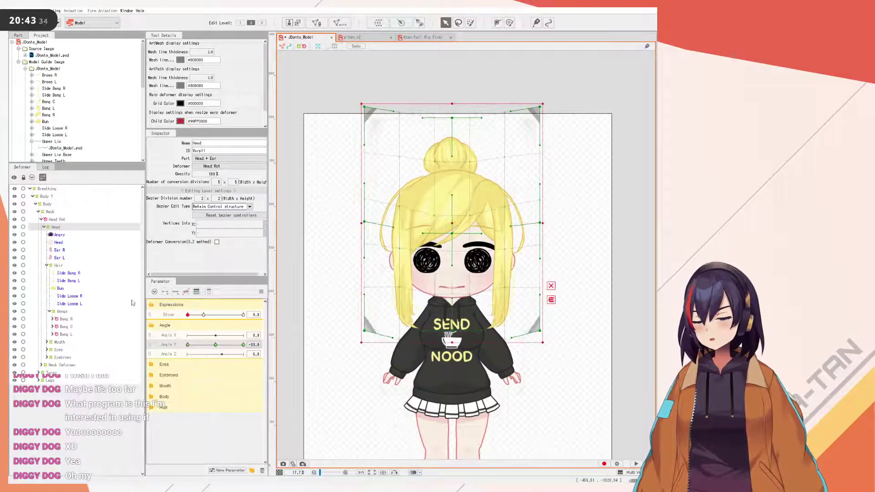
- Reset the parameters to their default values and preview the model moving through combined head angles with nothing selected
click(261, 291)
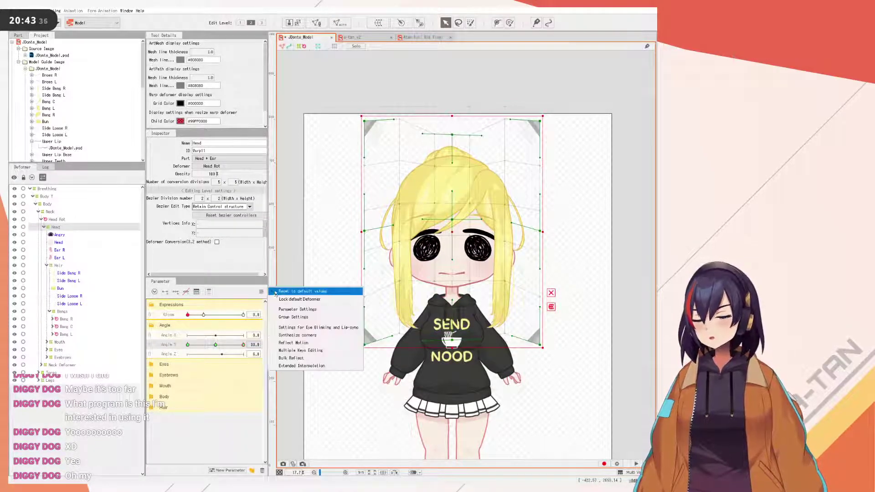
click(275, 294)
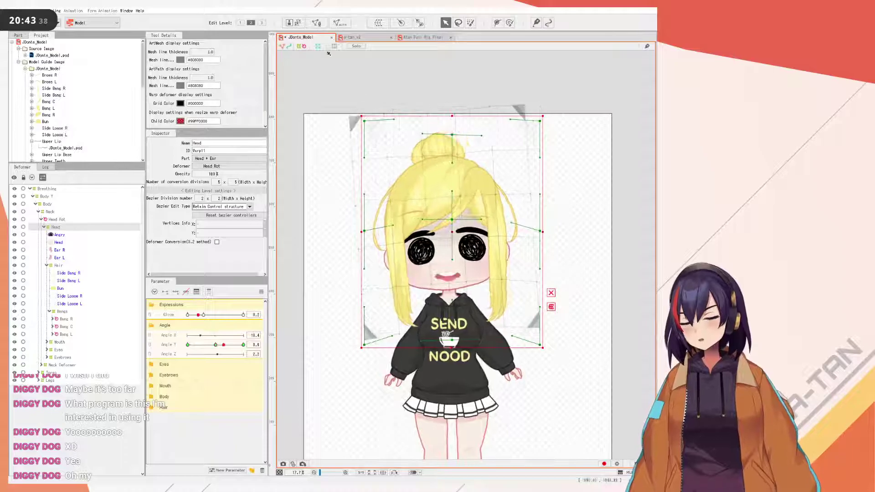
click(496, 110)
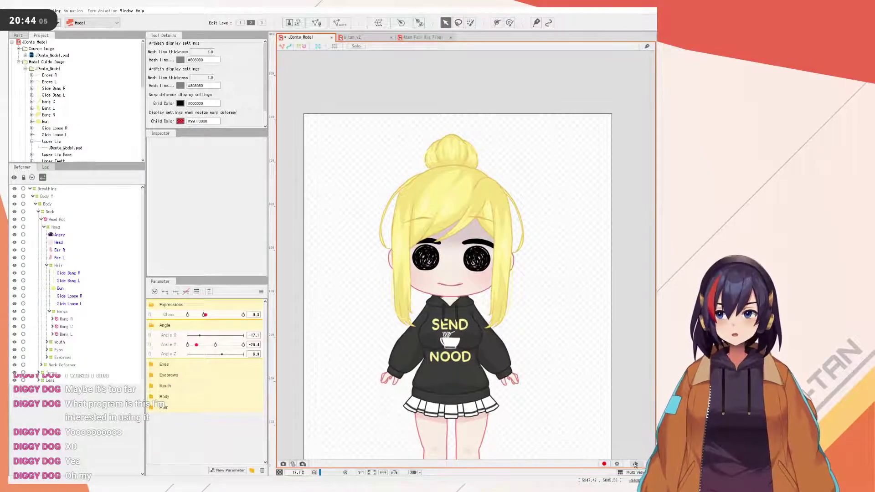
- Inspect the posed model up close and save the model file
scroll(635, 465, up, 1)
scroll(534, 368, down, 2)
drag(534, 368, 562, 360)
scroll(541, 378, up, 2)
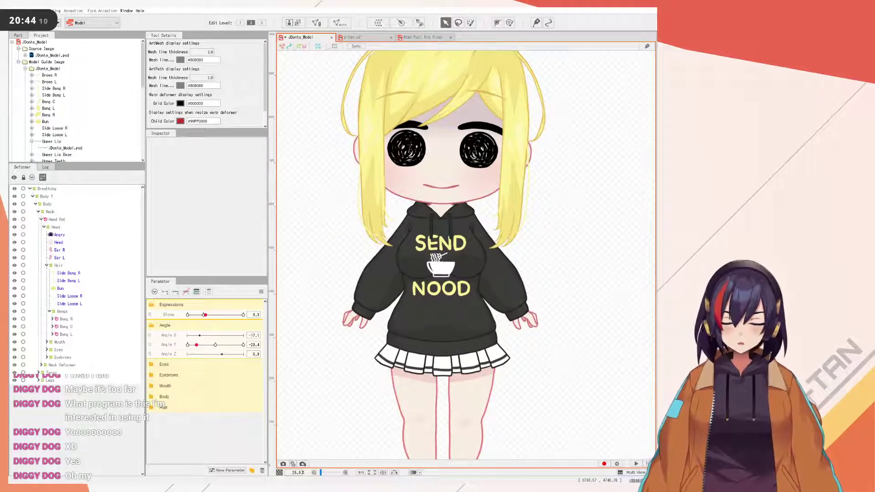
key(ctrl+s)
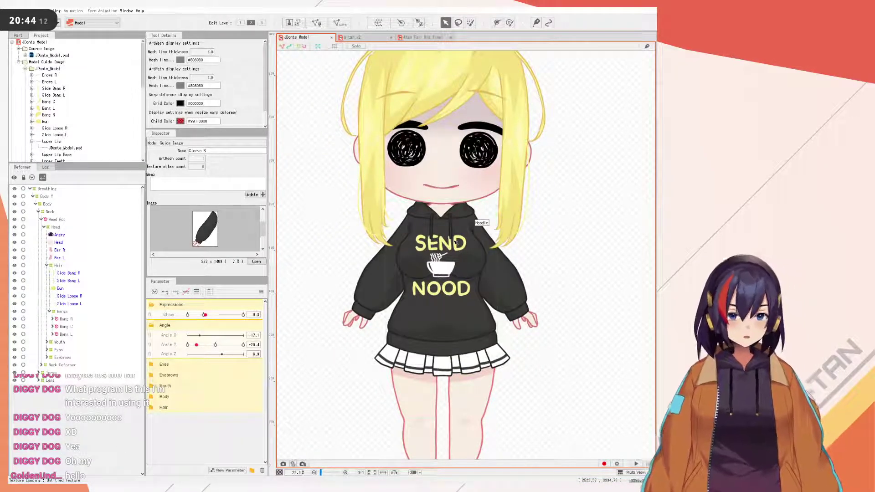